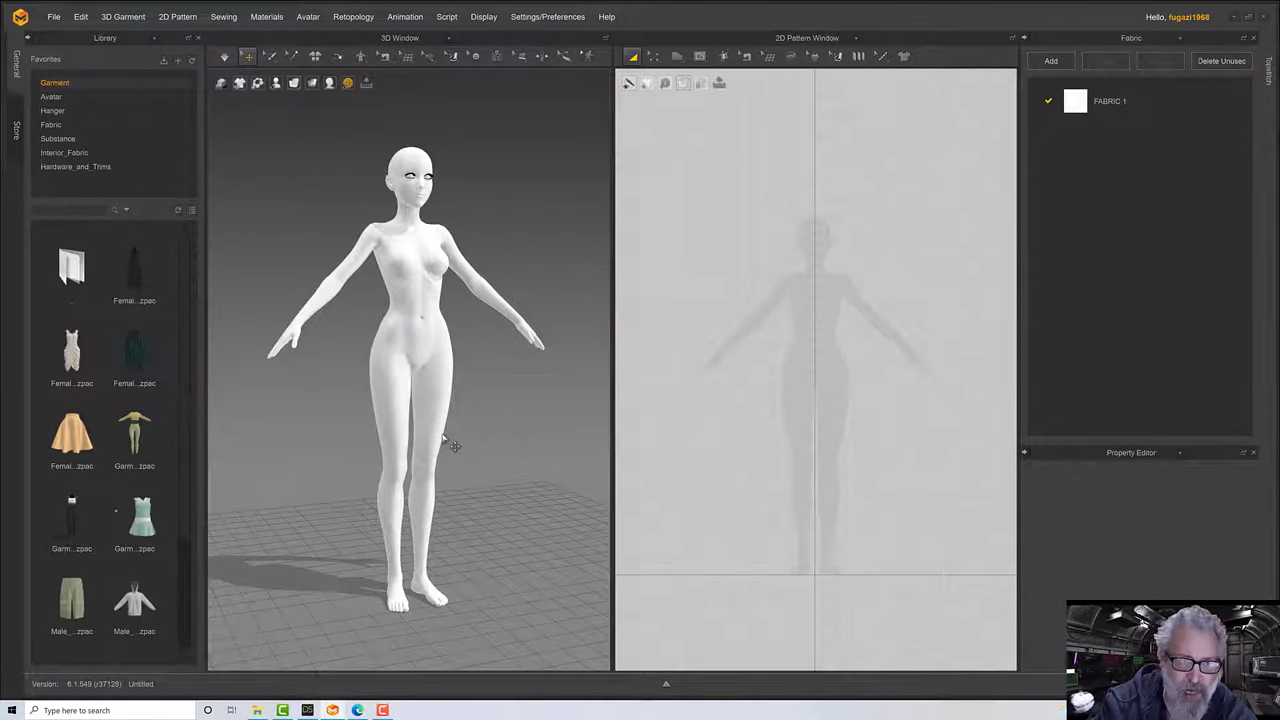
Reveal the animation timeline and play the avatar's animation.
left_click(666, 683)
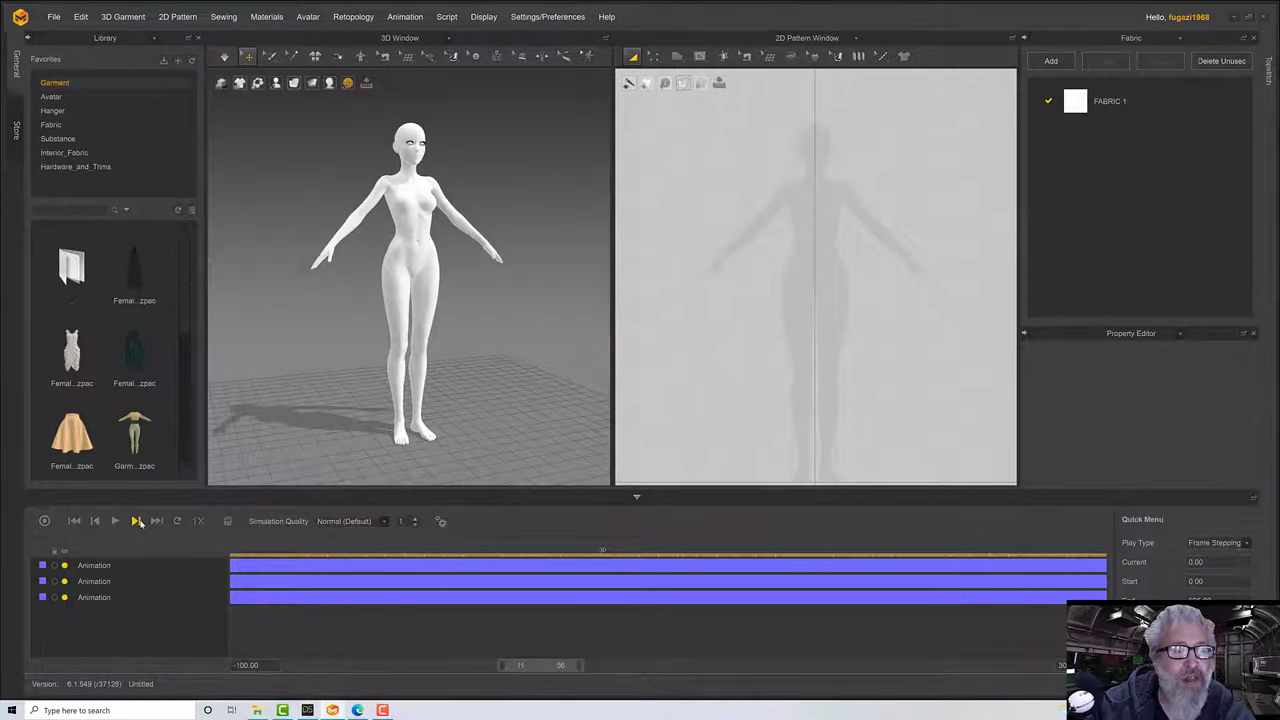
left_click(114, 521)
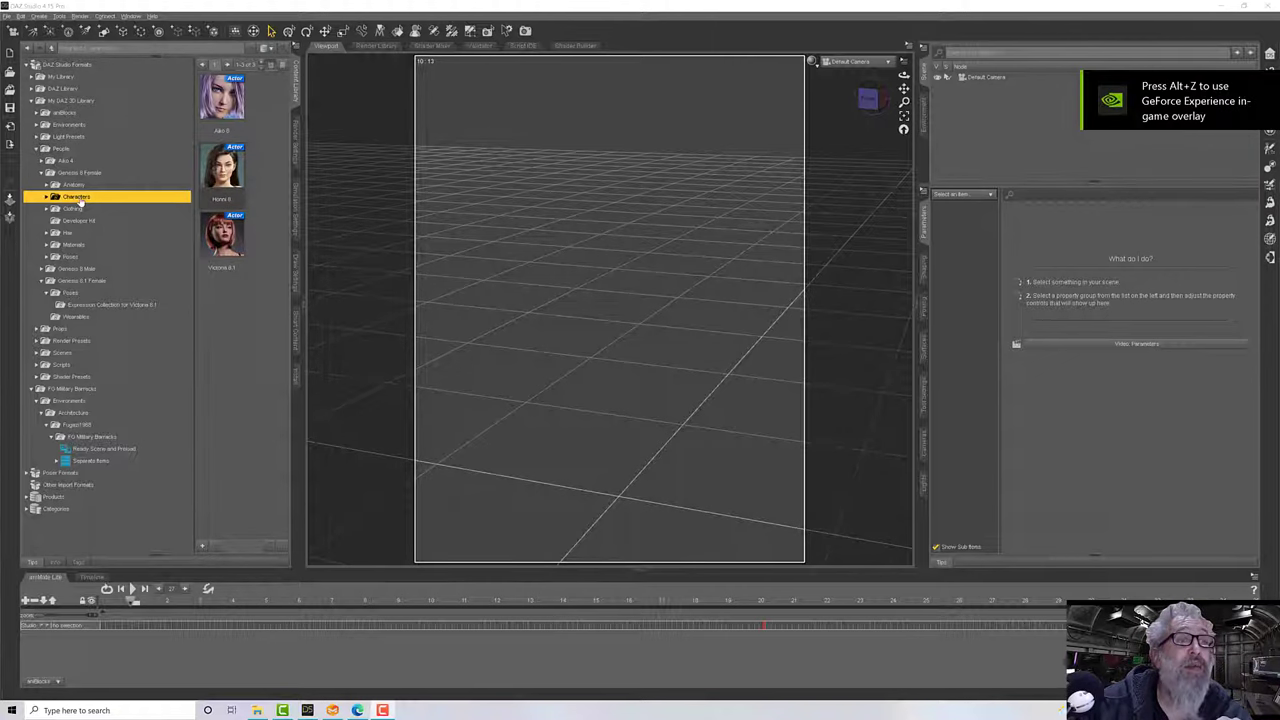
Switch to DAZ Studio and load the Aiko 8 character into the empty scene.
double_click(221, 103)
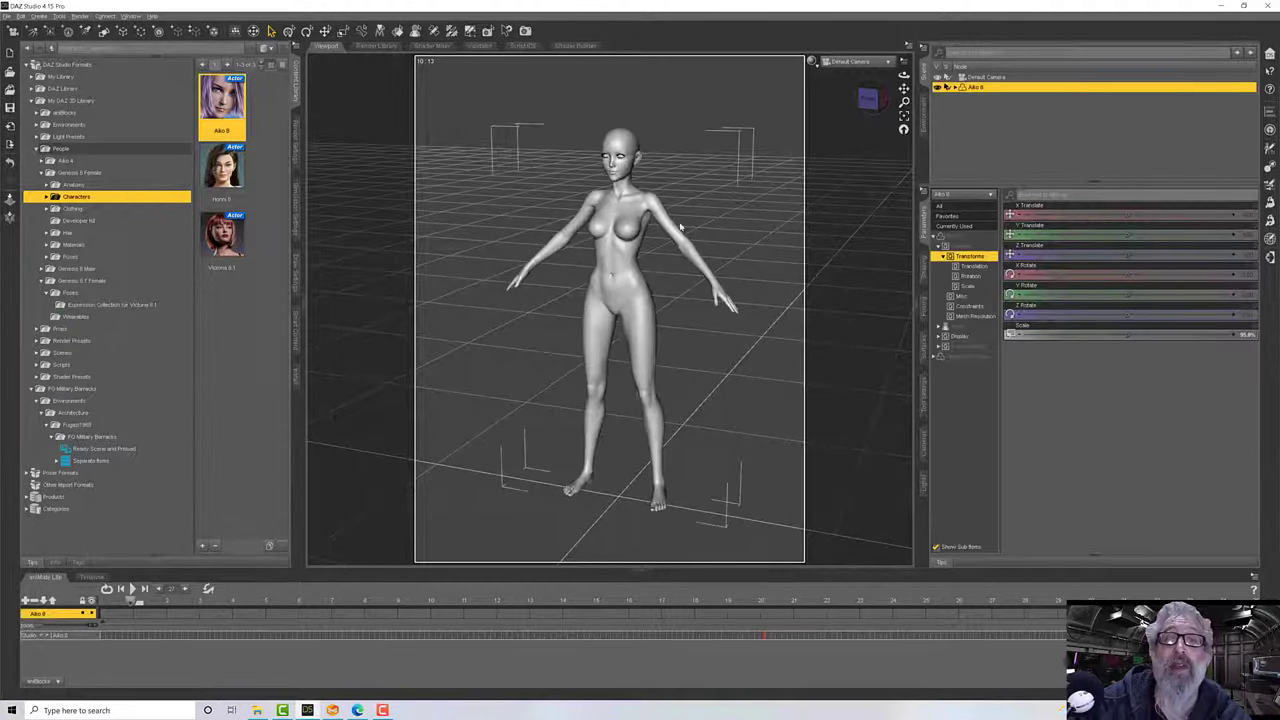
middle_click_drag(680, 226, 623, 182)
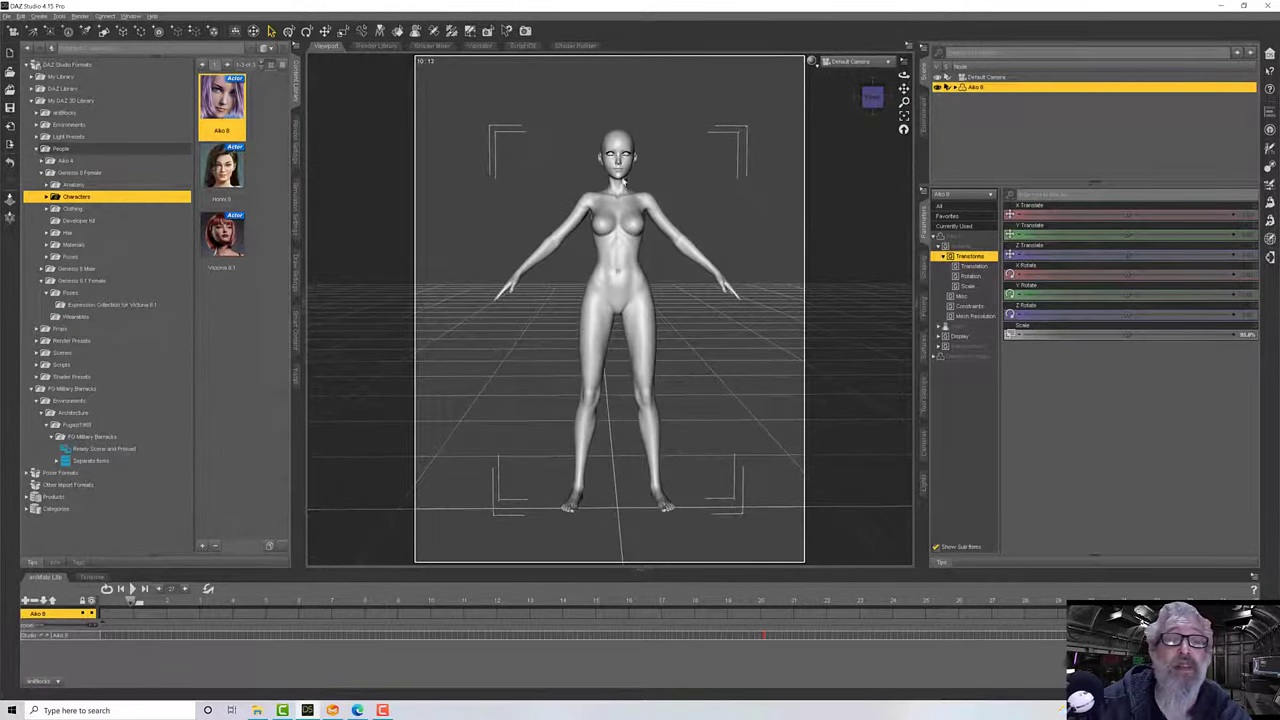
Set the Side-Side rotation of the figure's right thigh to 6 so the leg stands straighter.
left_click(616, 295)
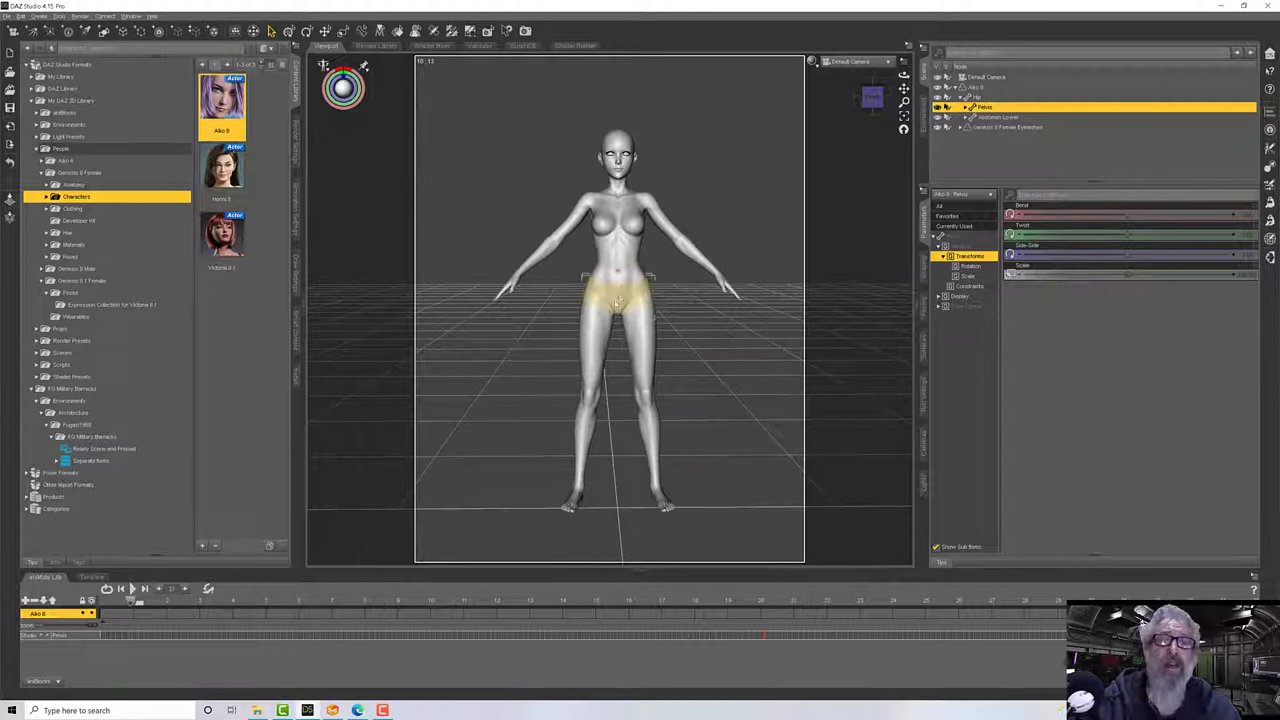
left_click(591, 328)
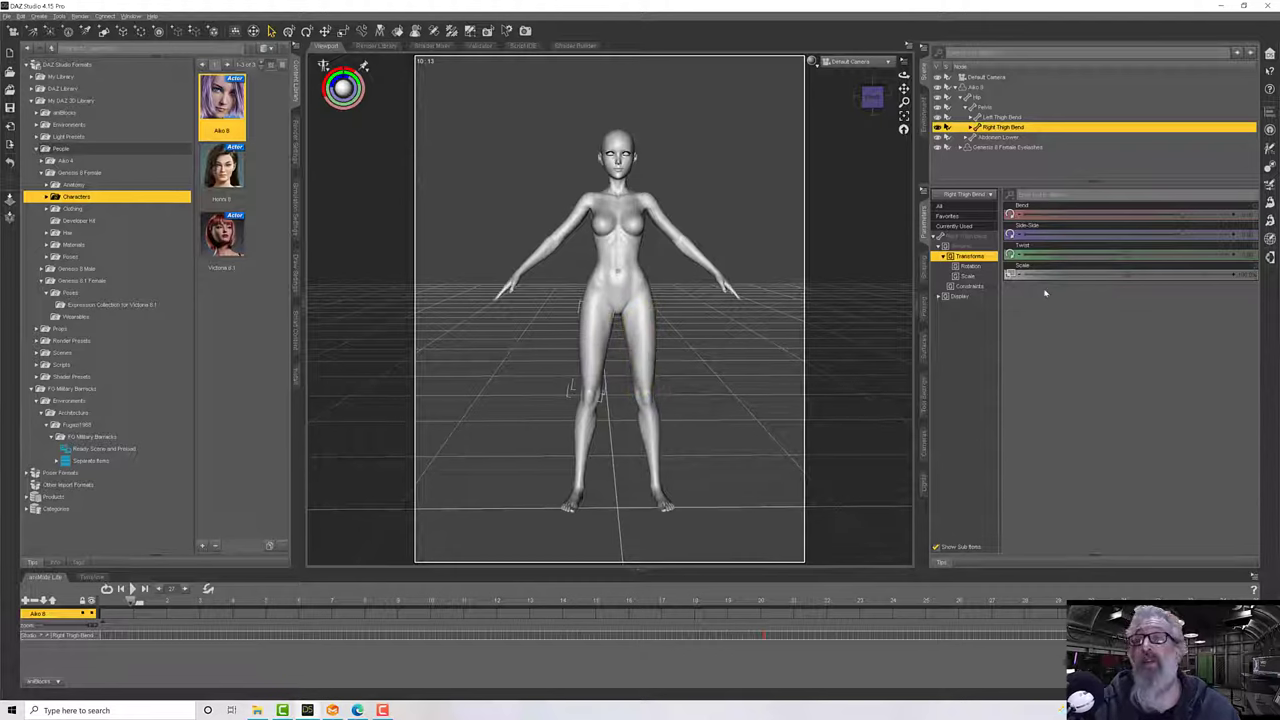
left_click_drag(1180, 236, 1205, 244)
left_click(1148, 235)
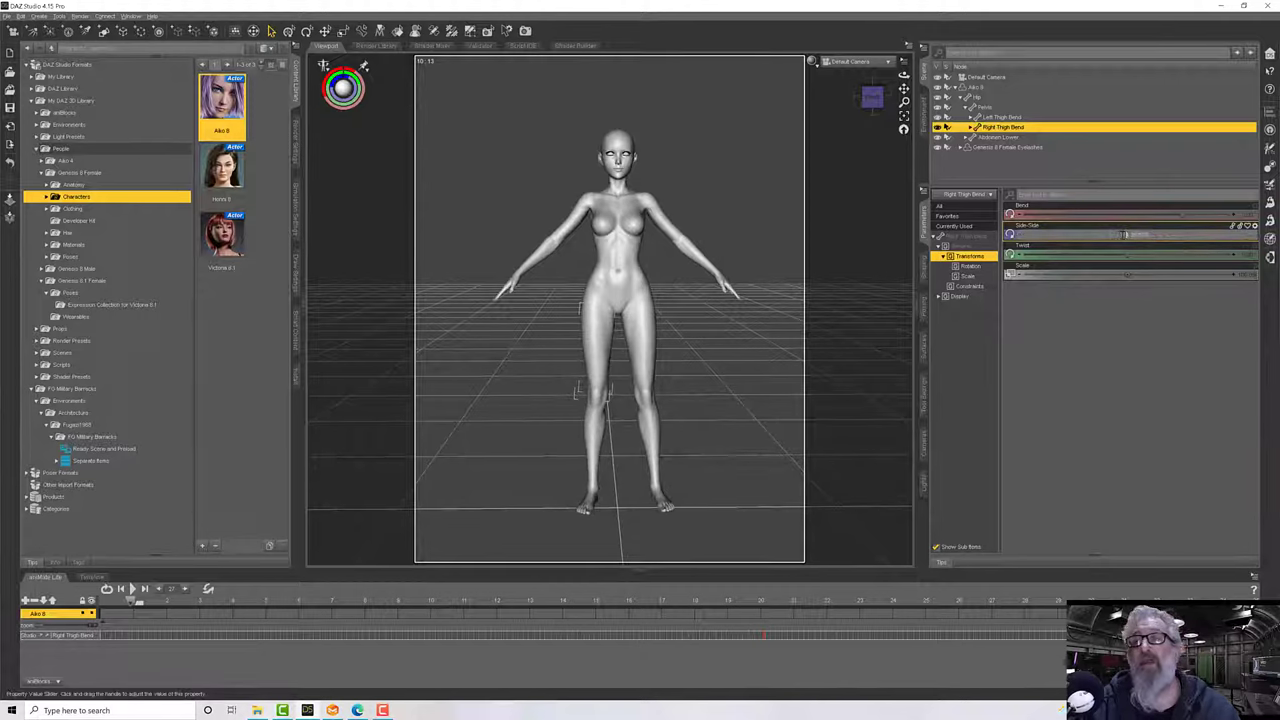
type("0")
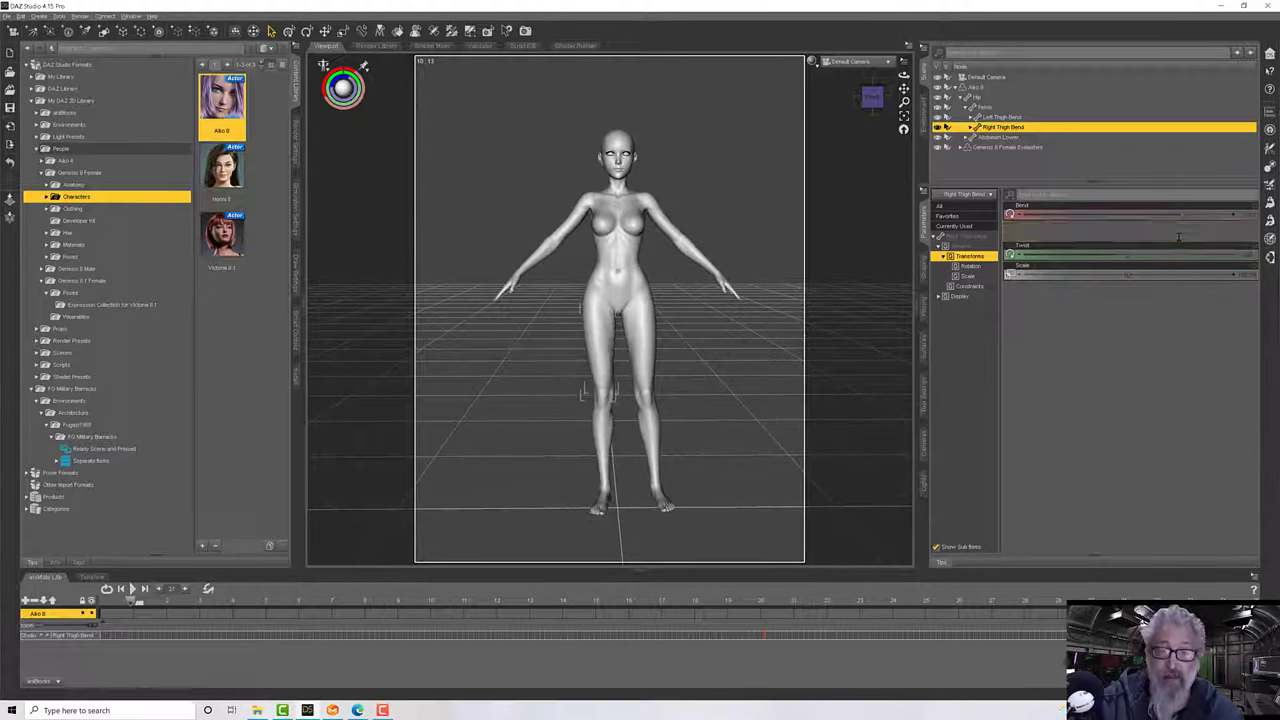
key("Return")
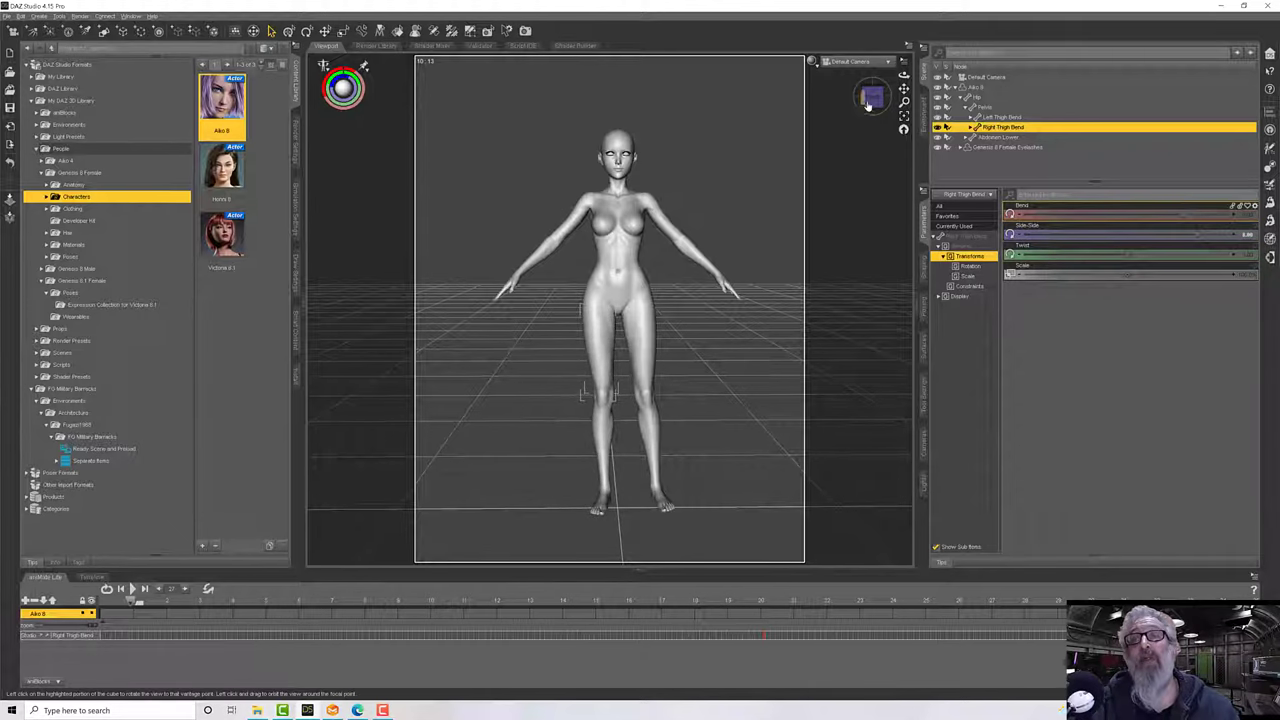
Set the Side-Side rotation of the figure's left thigh to -6 to match the other leg.
left_click_drag(871, 94, 866, 83)
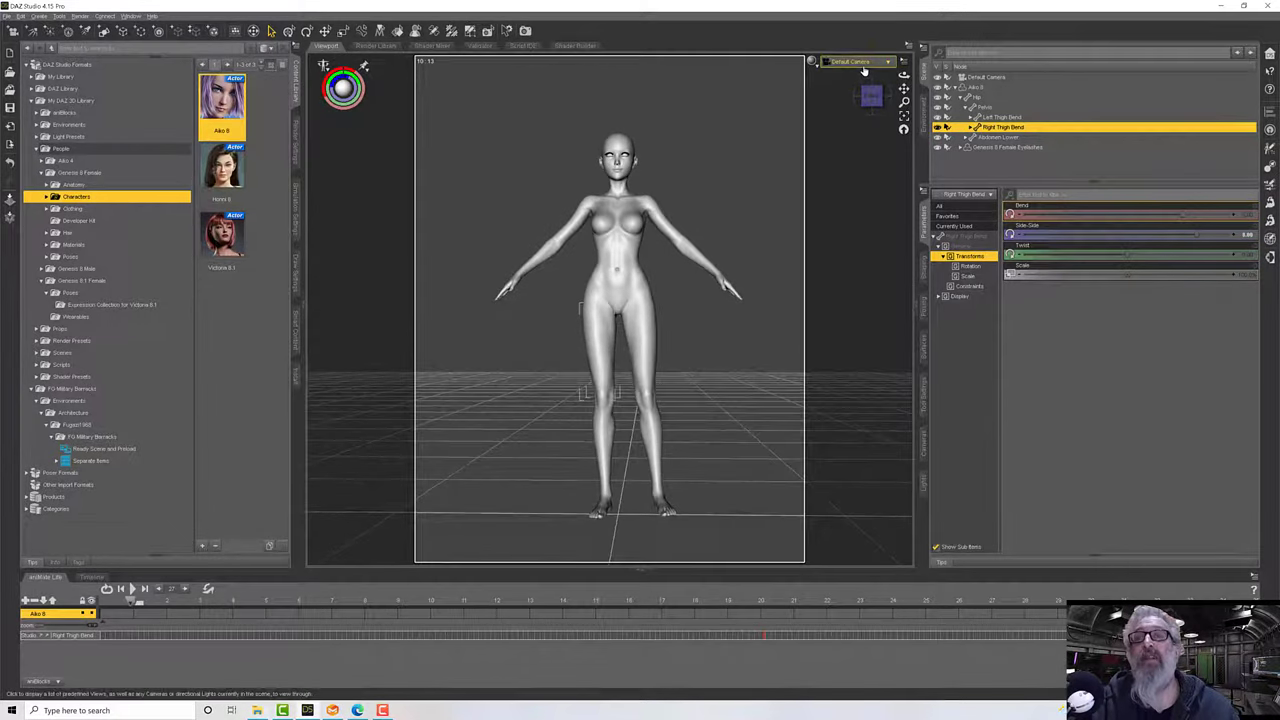
left_click(858, 62)
left_click(862, 88)
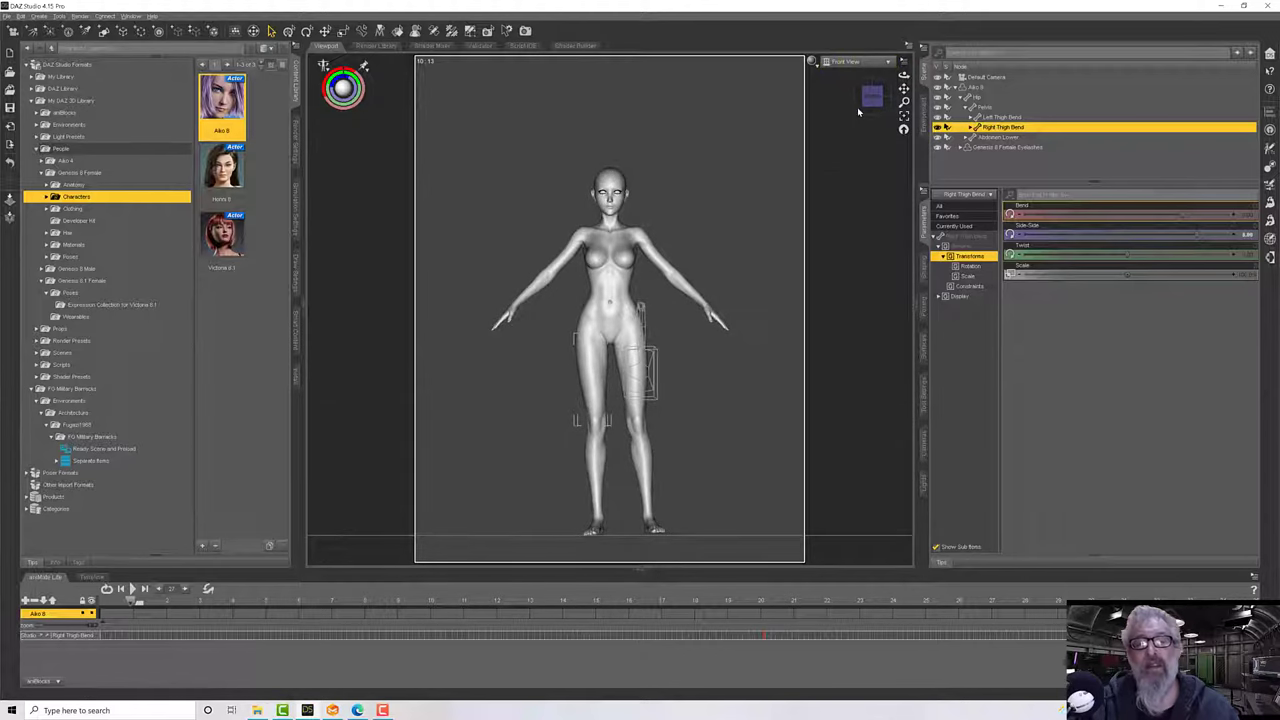
left_click(633, 375)
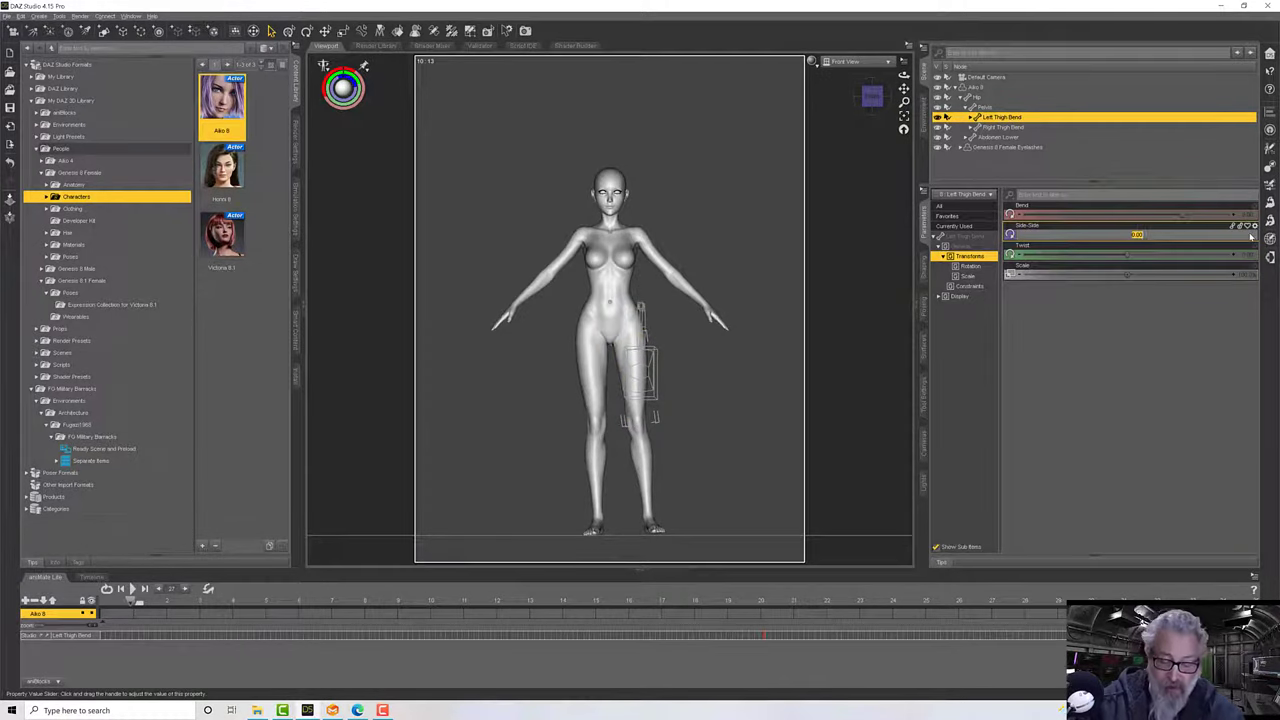
type("-6")
key("Return")
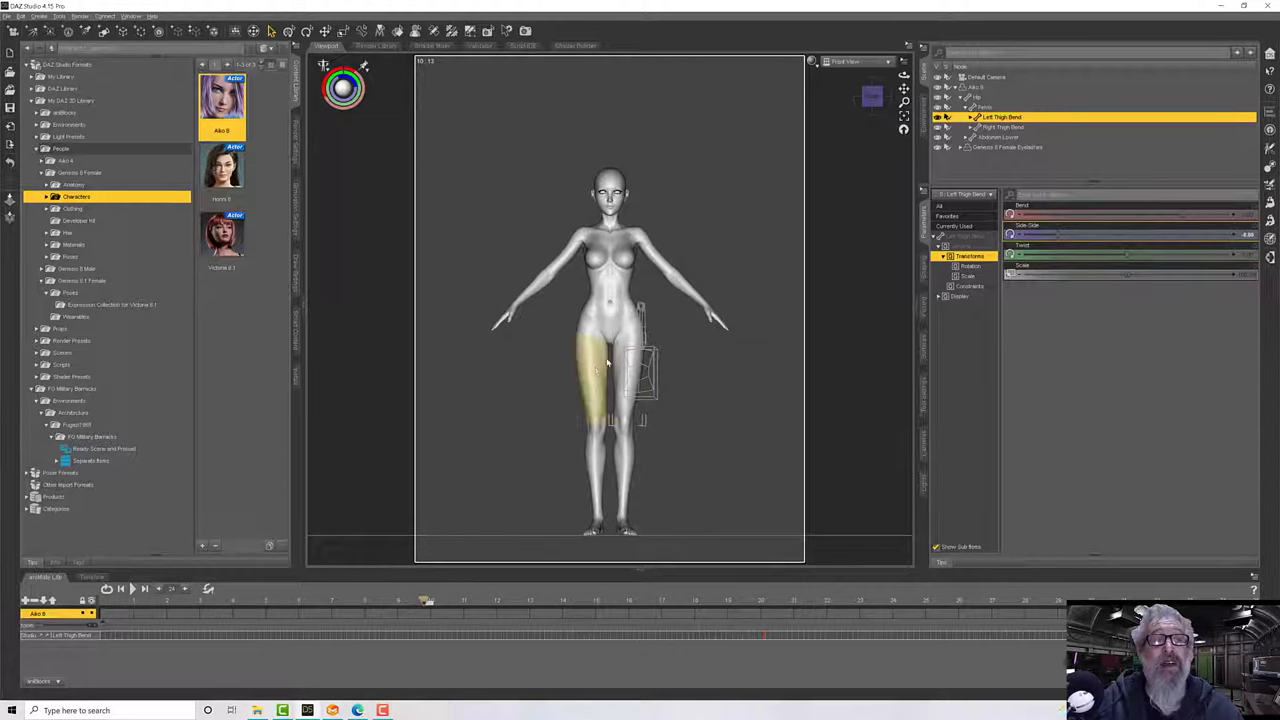
Apply Base Pose Standing C from the Genesis 8 Female Base Poses to the figure.
left_click(620, 325)
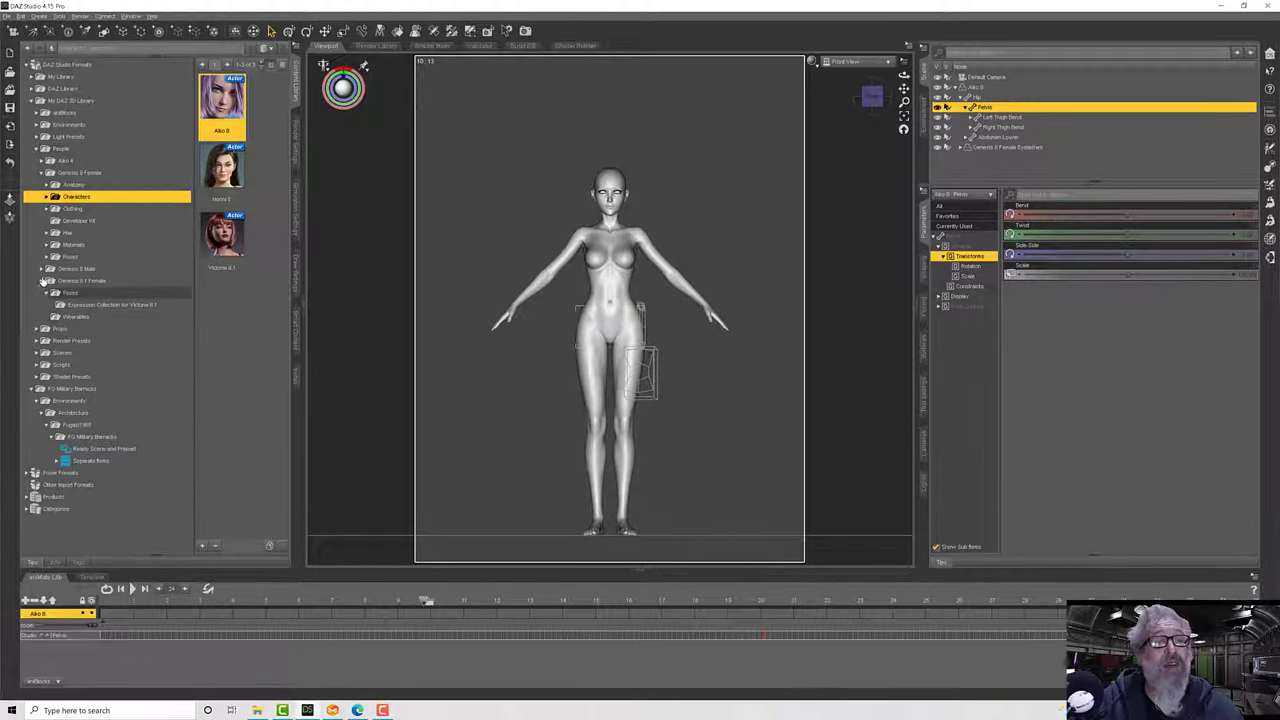
left_click(70, 257)
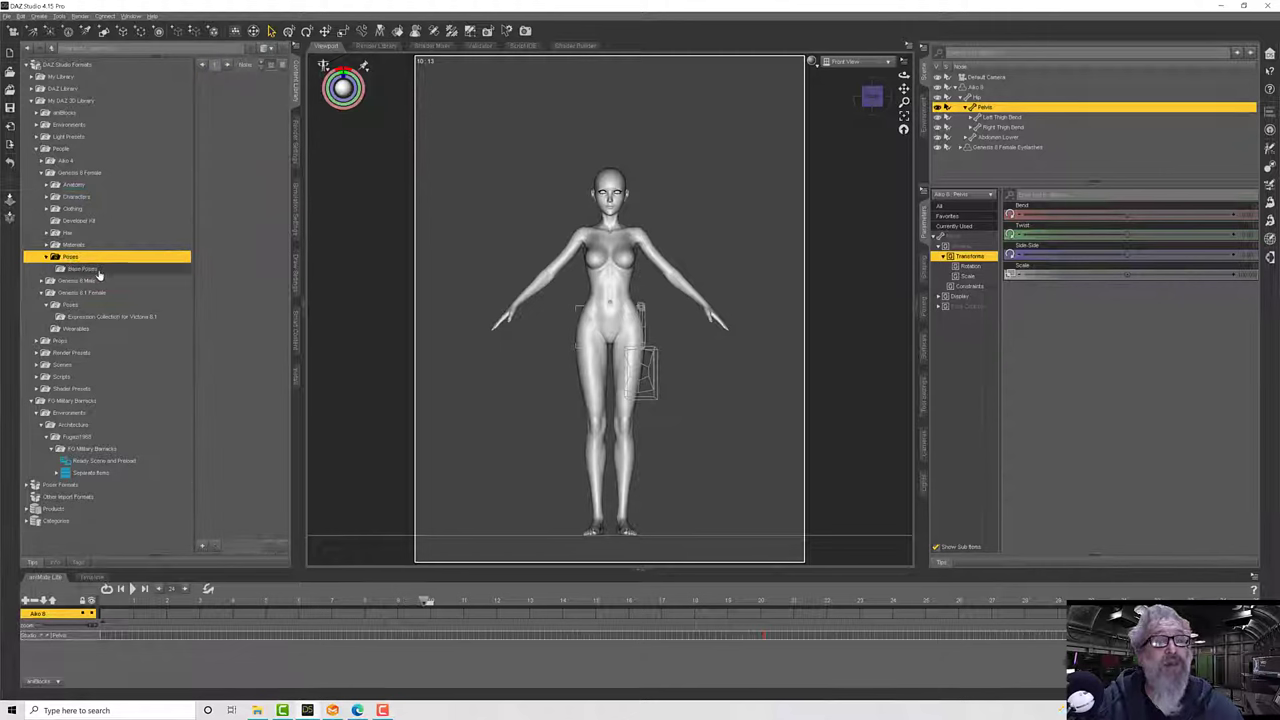
left_click(83, 269)
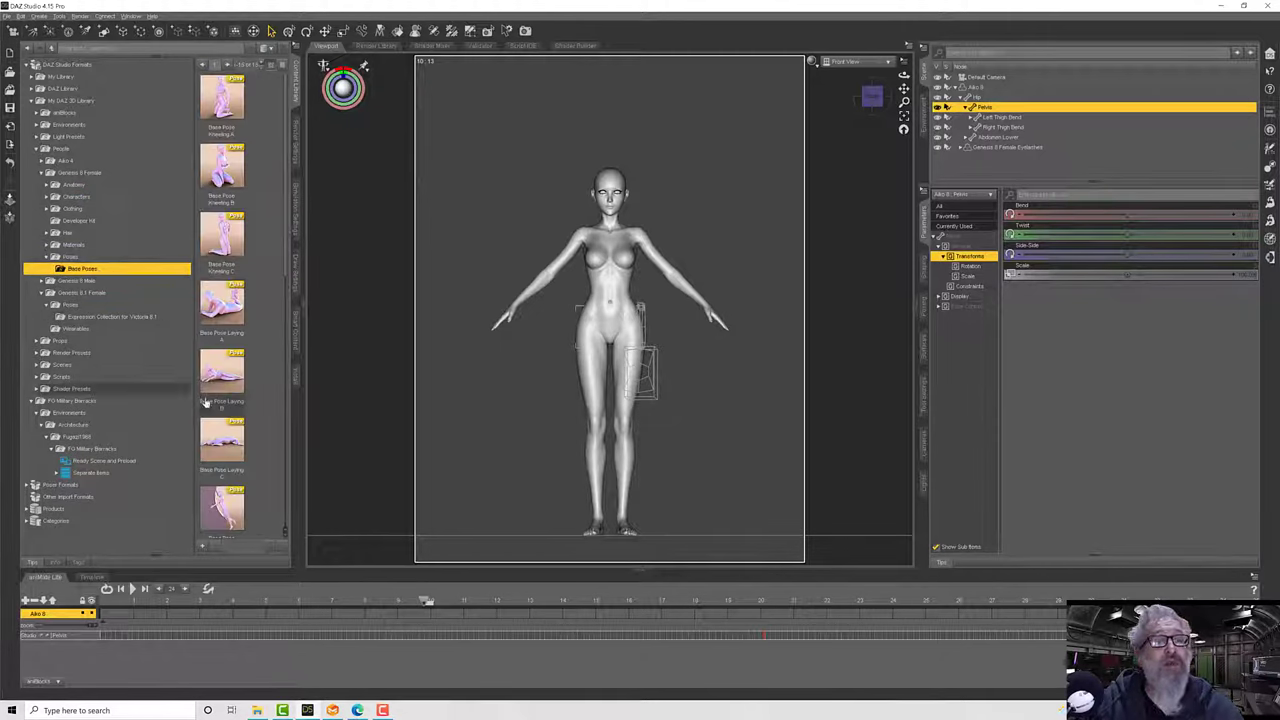
scroll(238, 497, "down", 5)
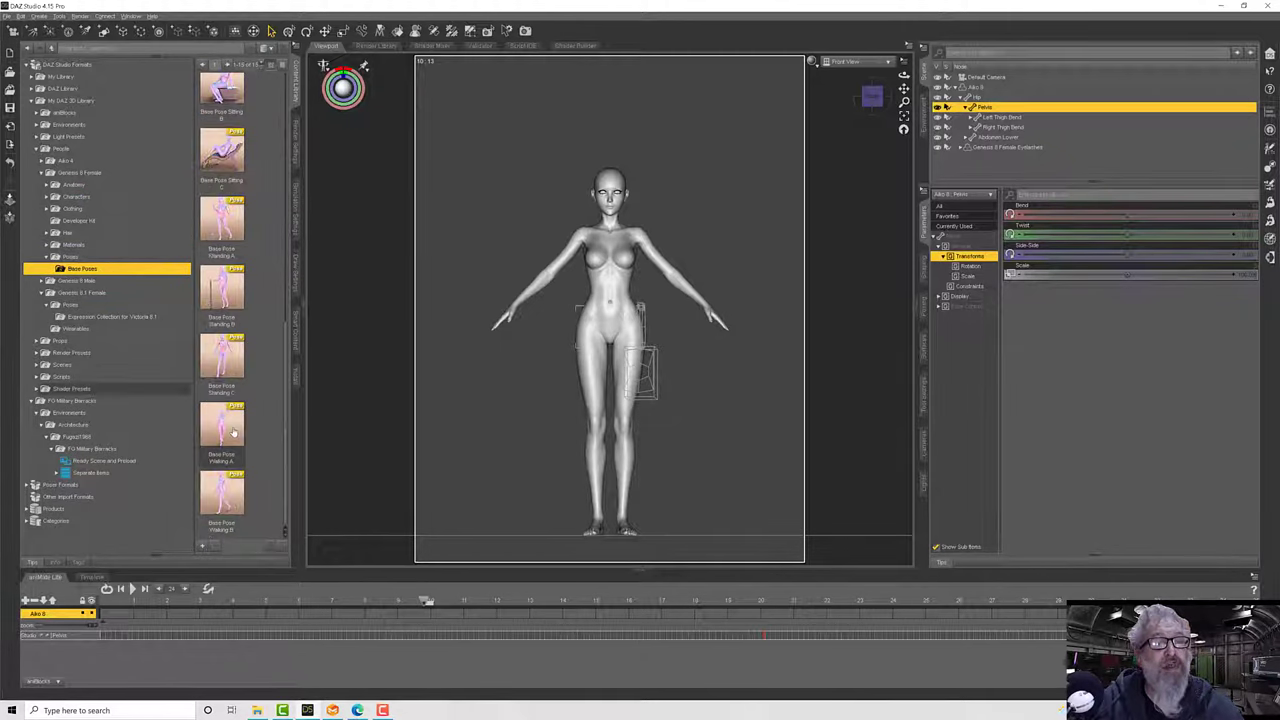
double_click(221, 366)
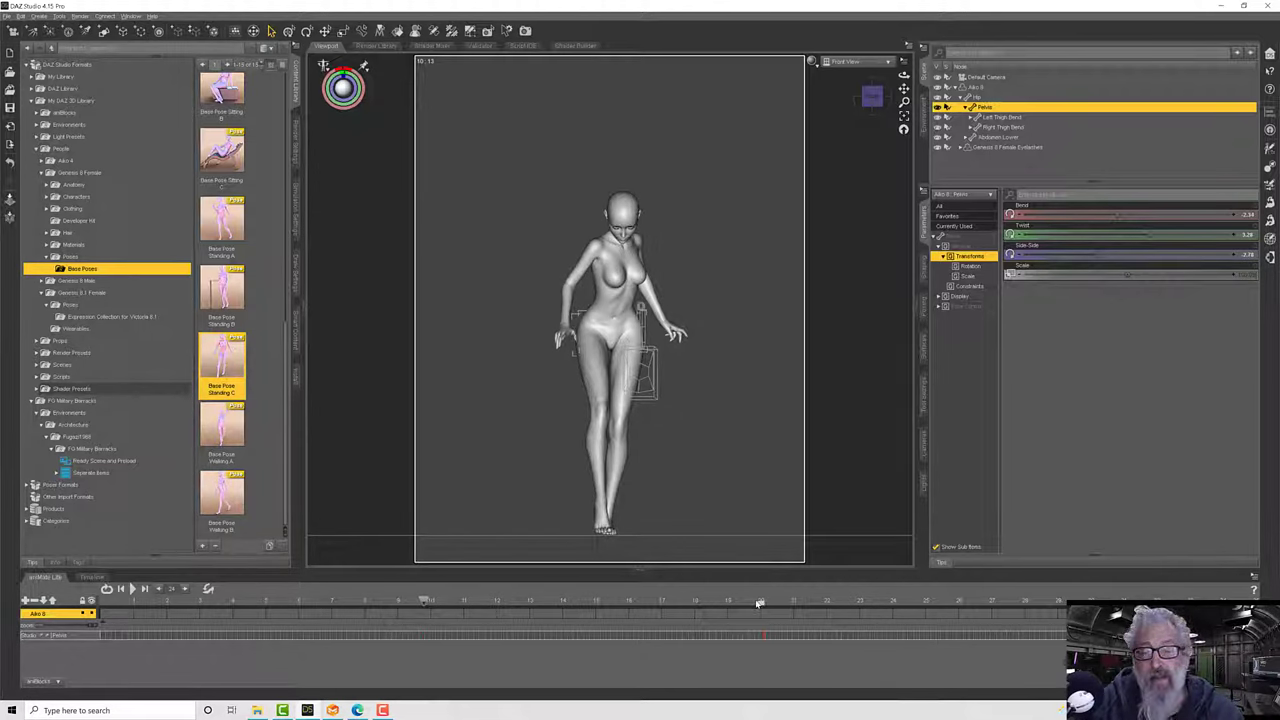
Apply Base Pose Standing A to the figure at frame 20 and switch the viewport to Perspective View.
left_click_drag(425, 602, 758, 603)
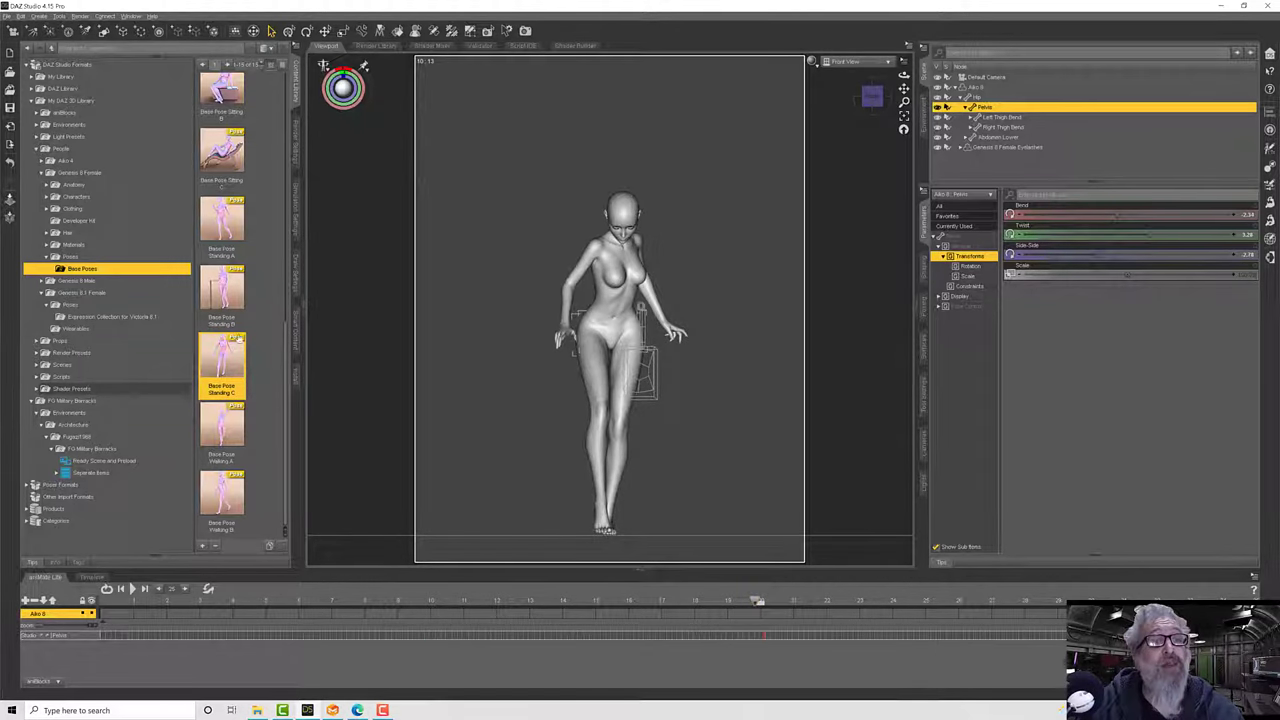
double_click(222, 222)
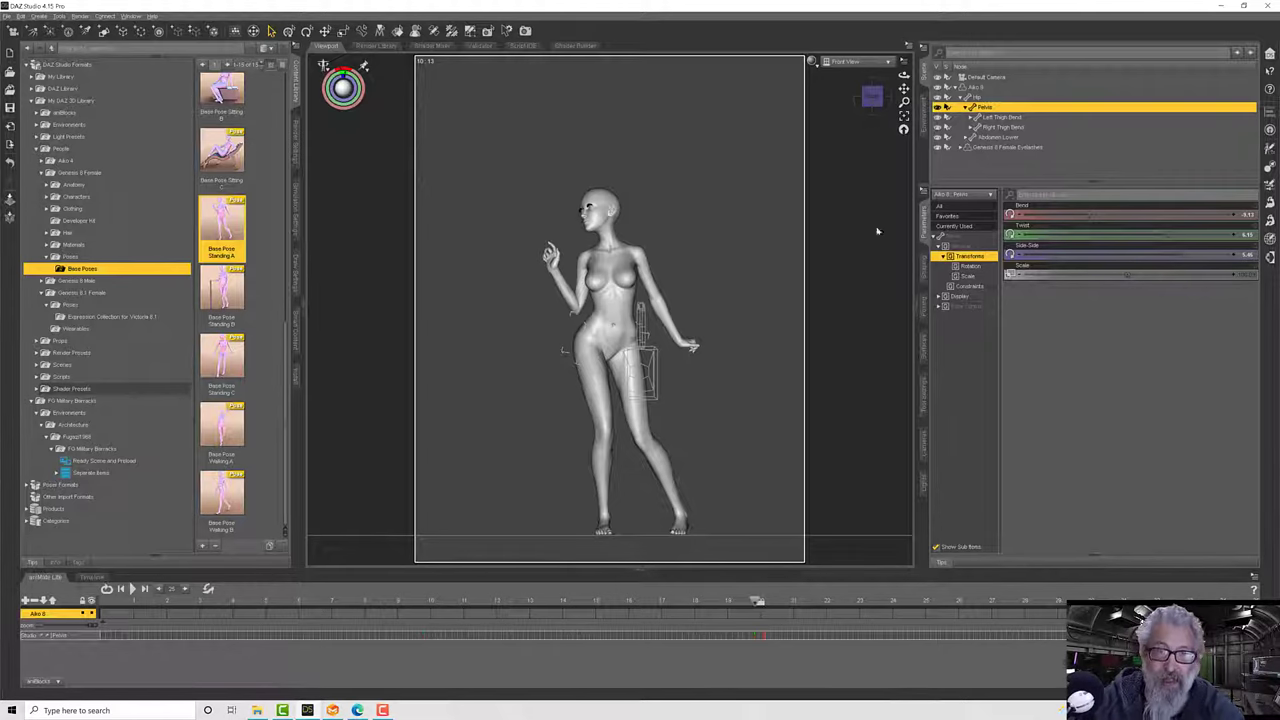
left_click(879, 113)
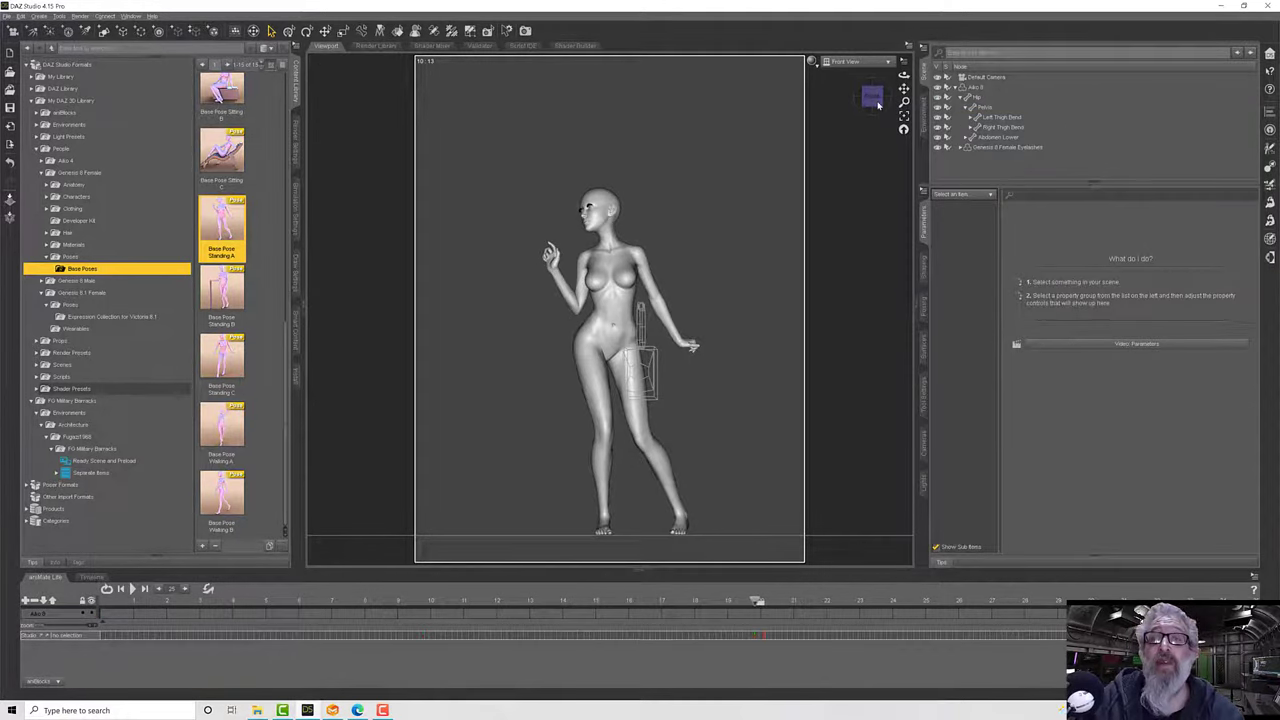
left_click(628, 326)
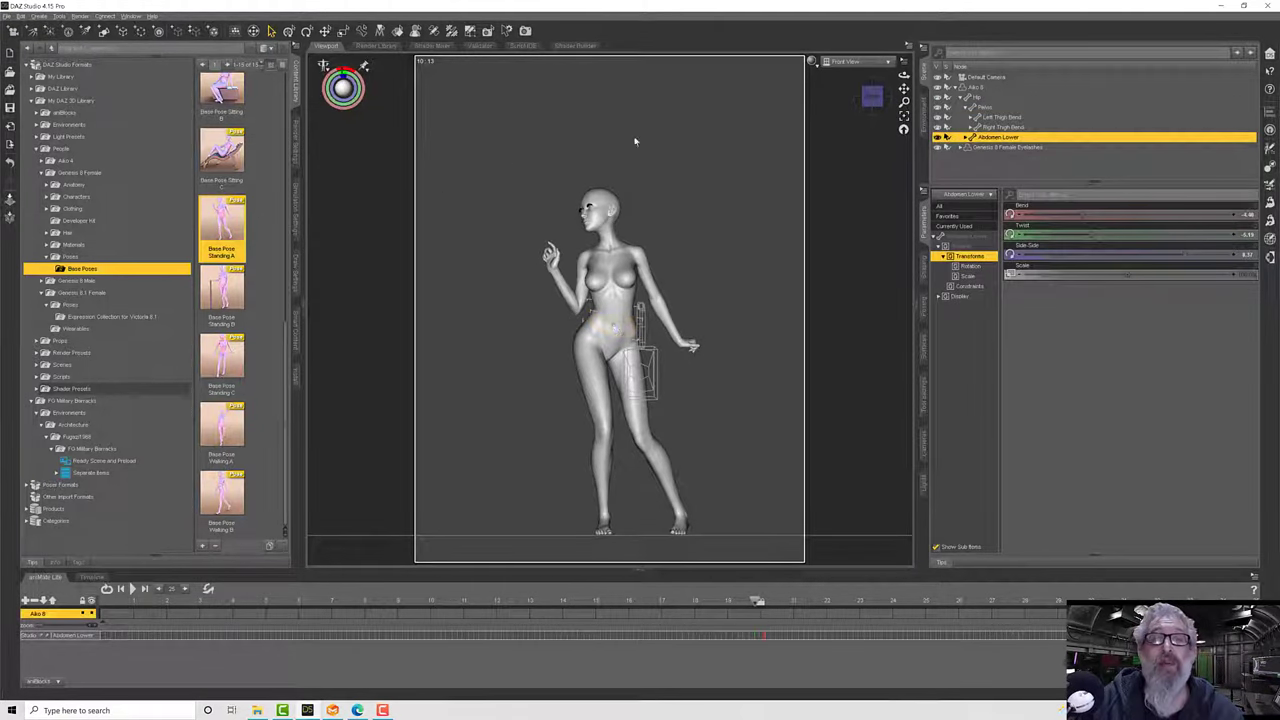
left_click(845, 62)
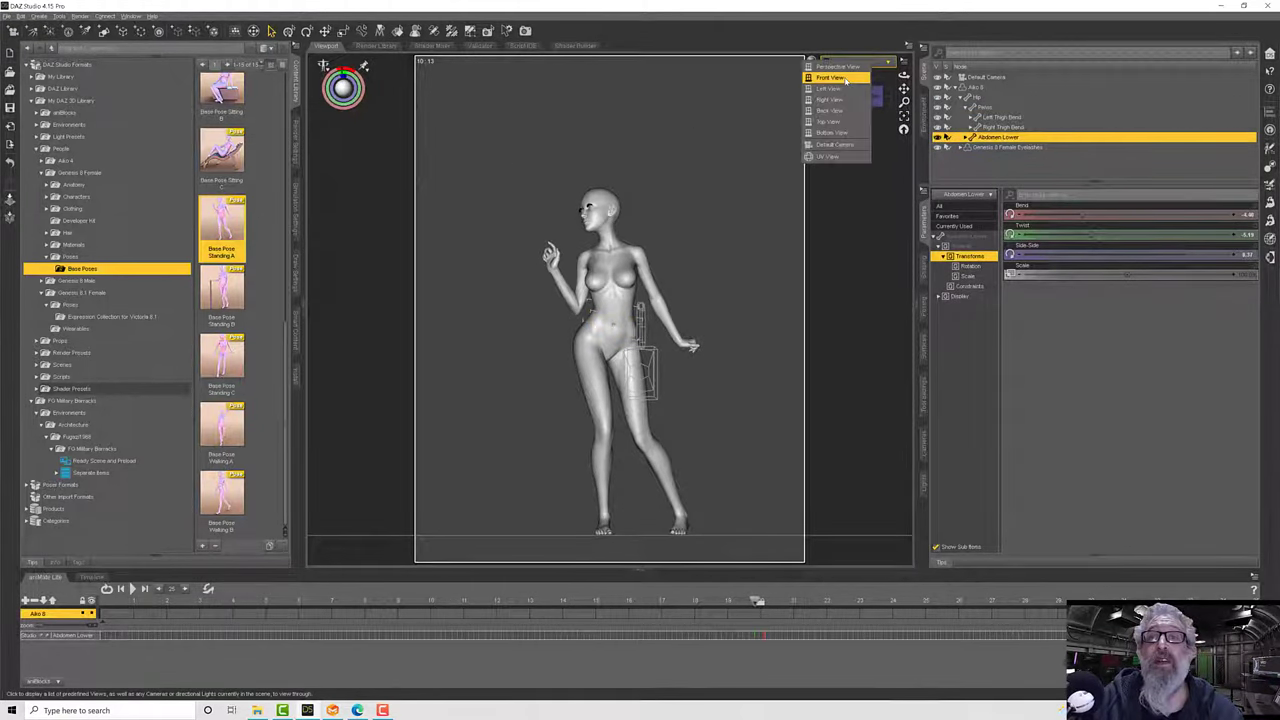
left_click(838, 66)
left_click(875, 97)
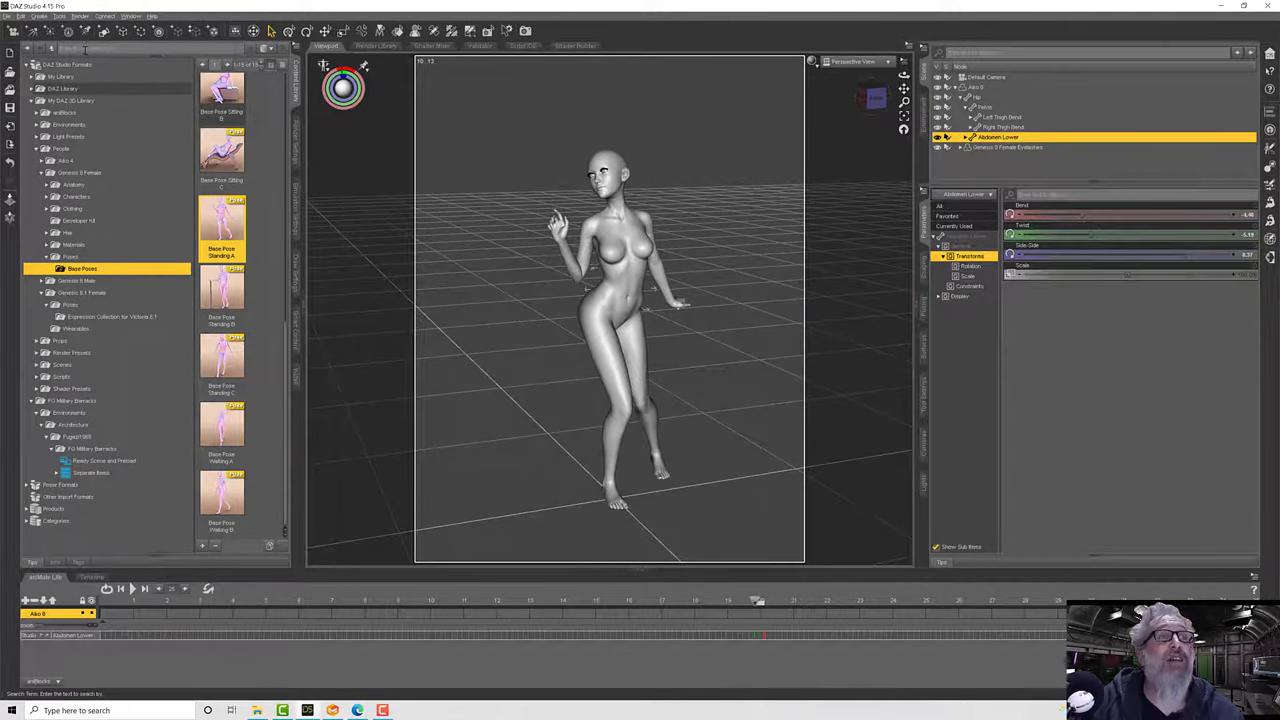
Start an export of the scene as an Autodesk FBX file named PosedG8 in the md dress folder.
left_click(7, 17)
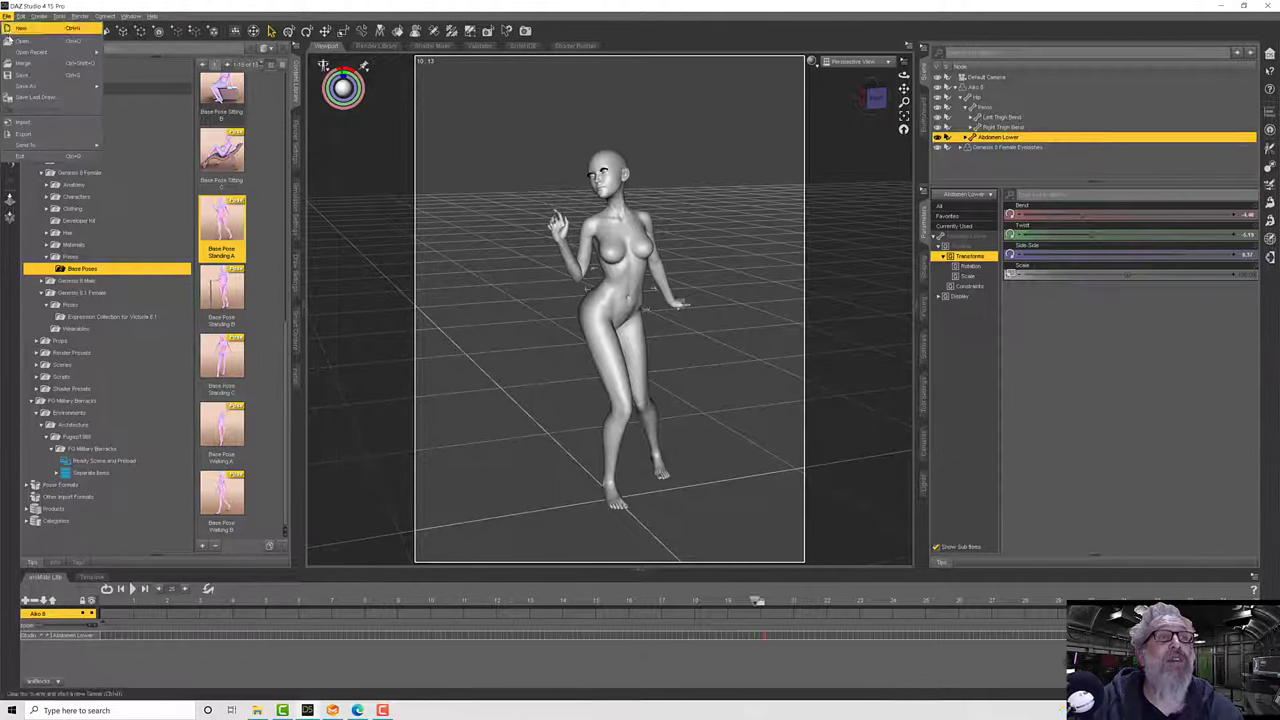
left_click(48, 135)
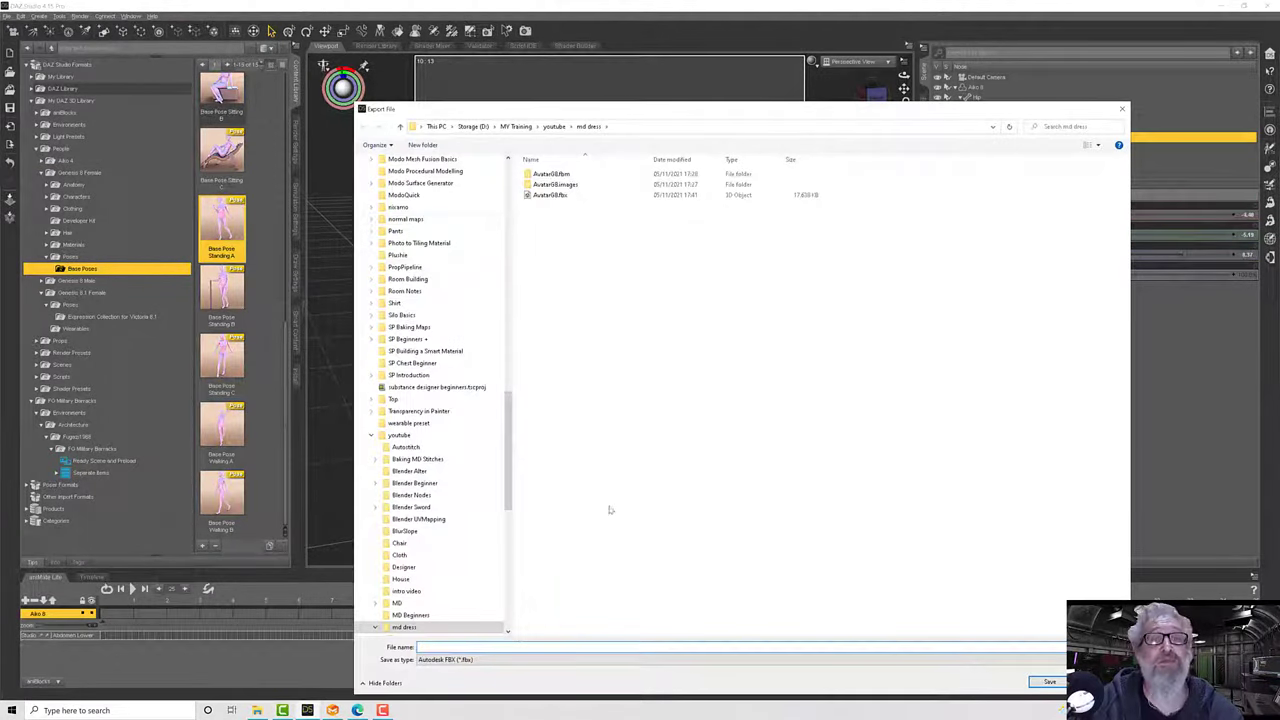
left_click(452, 661)
left_click(446, 646)
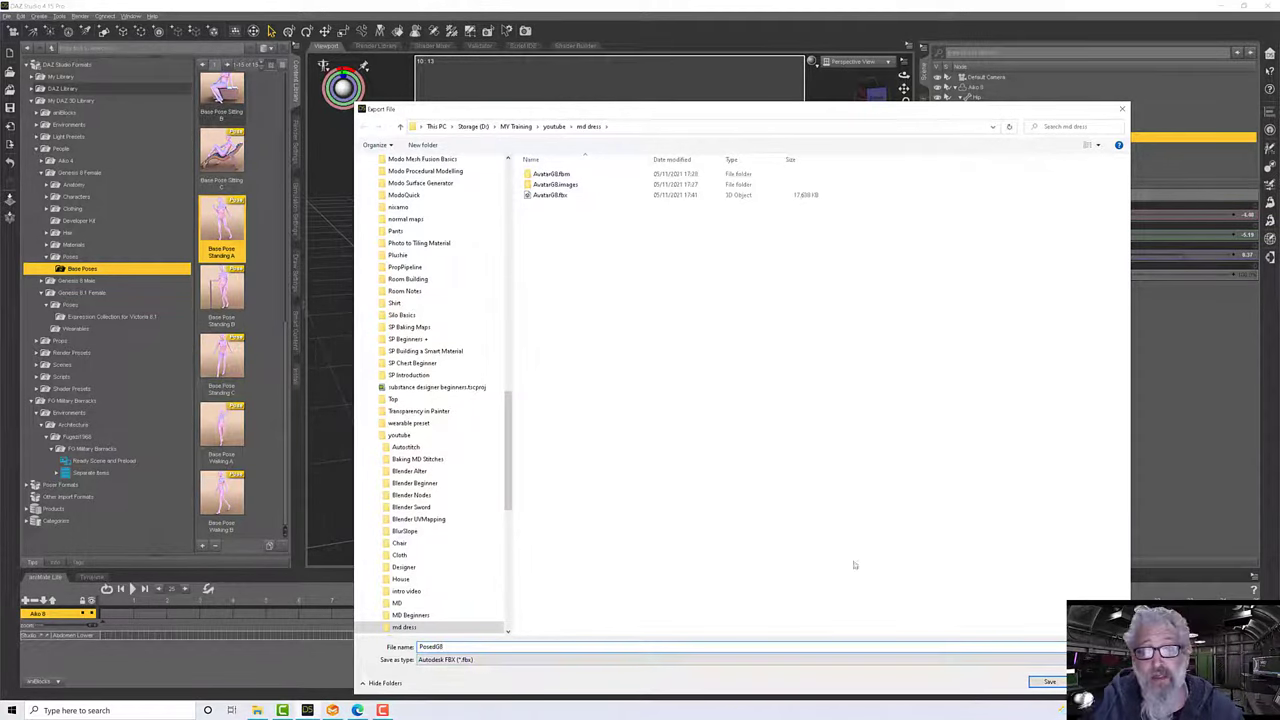
left_click(1050, 682)
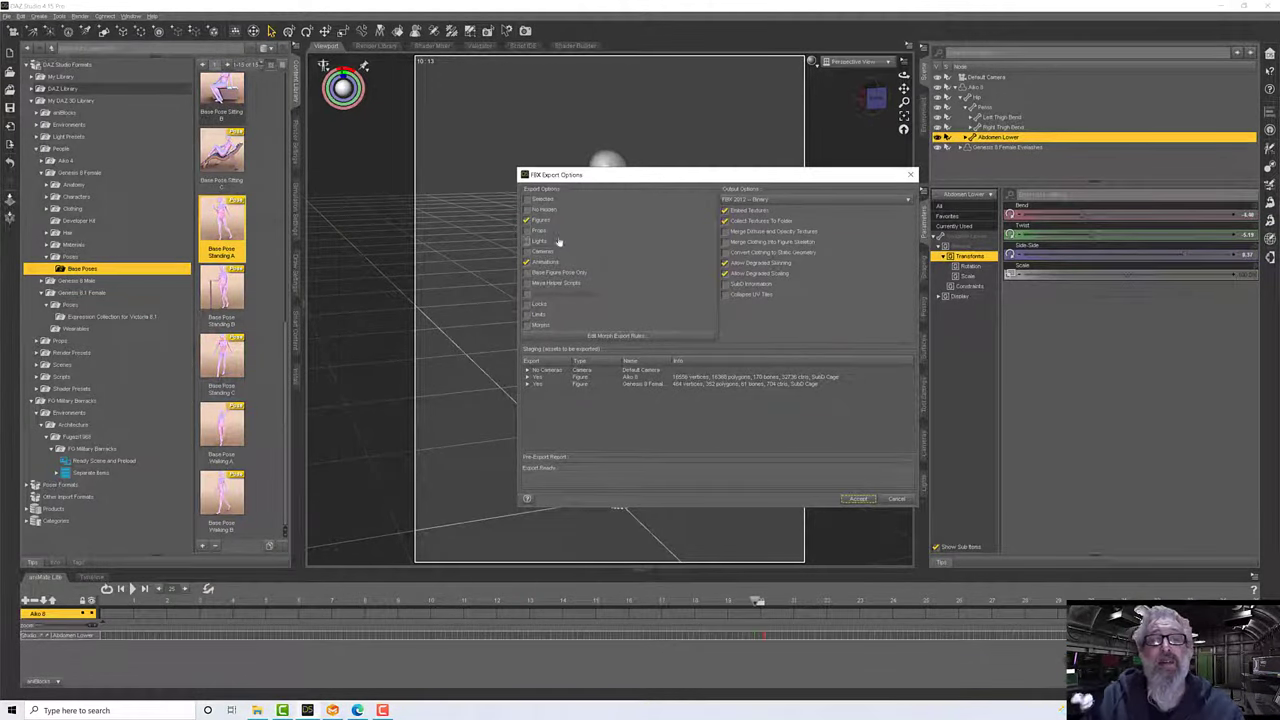
Run the FBX export with Figures, Animations, Embed Textures, Collect Textures To Folder, Allow Degraded Skinning and Allow Degraded Scaling enabled.
left_click(549, 263)
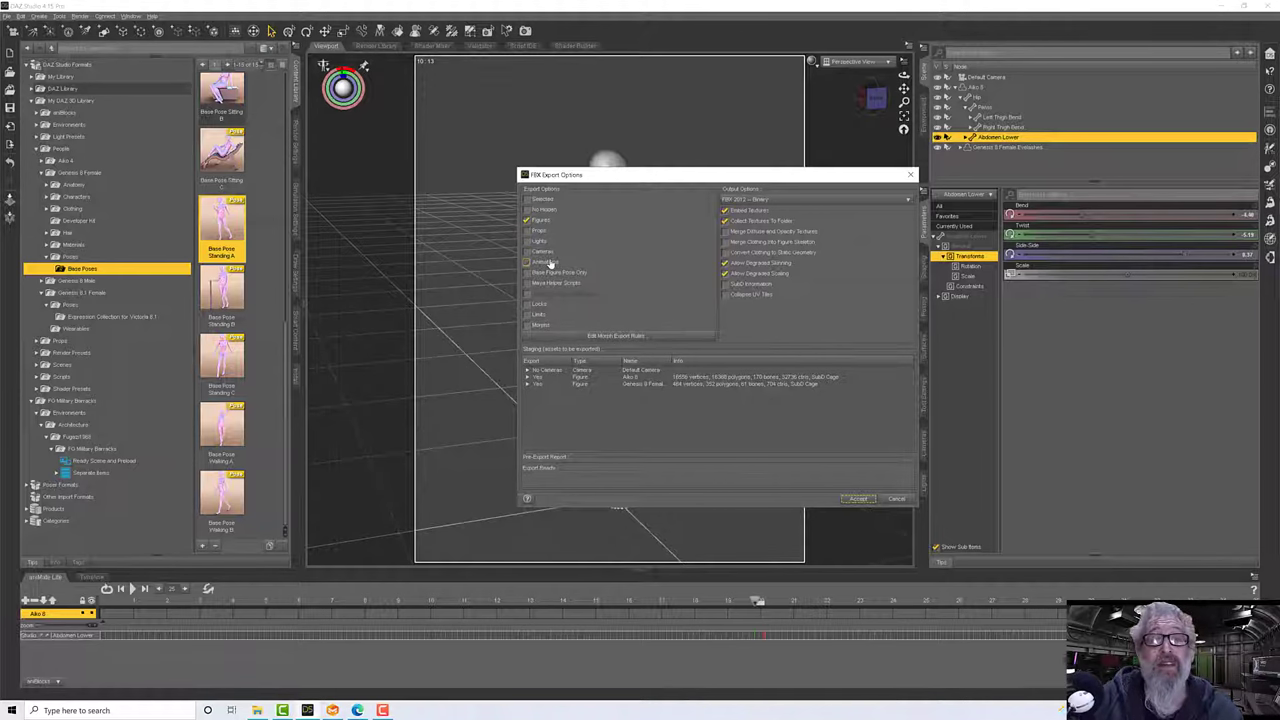
left_click(549, 263)
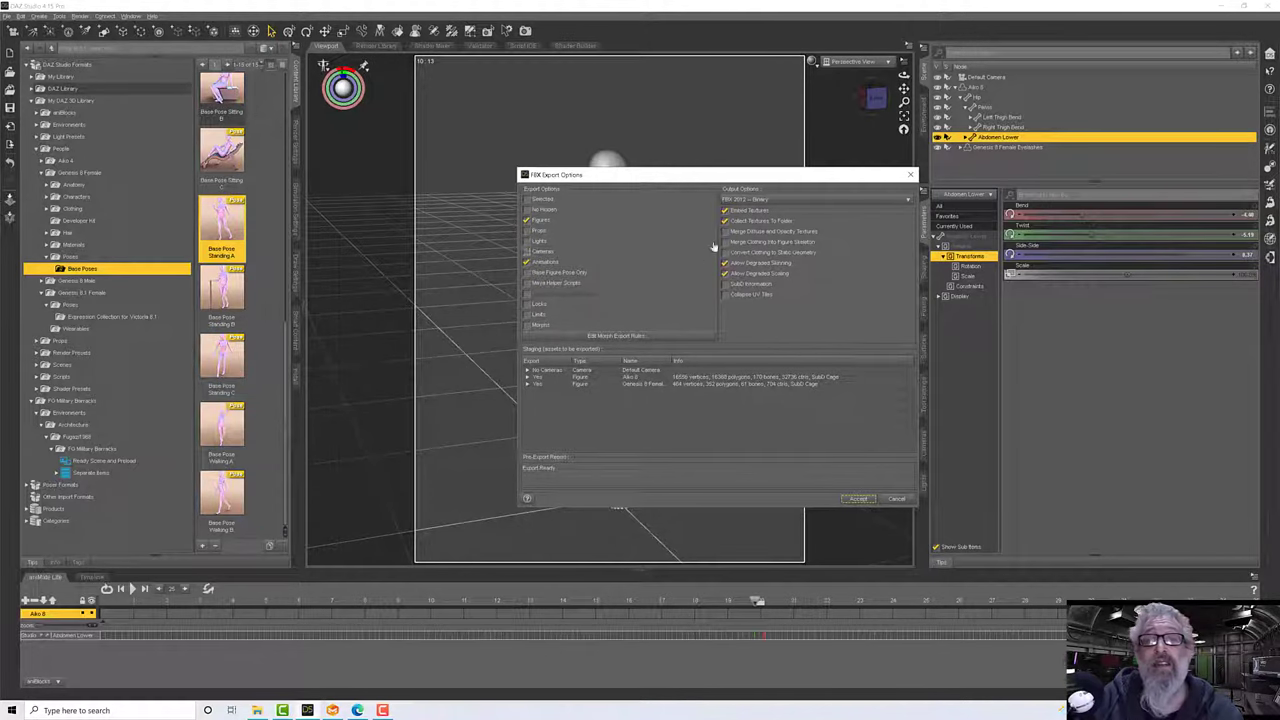
left_click(780, 221)
left_click(792, 264)
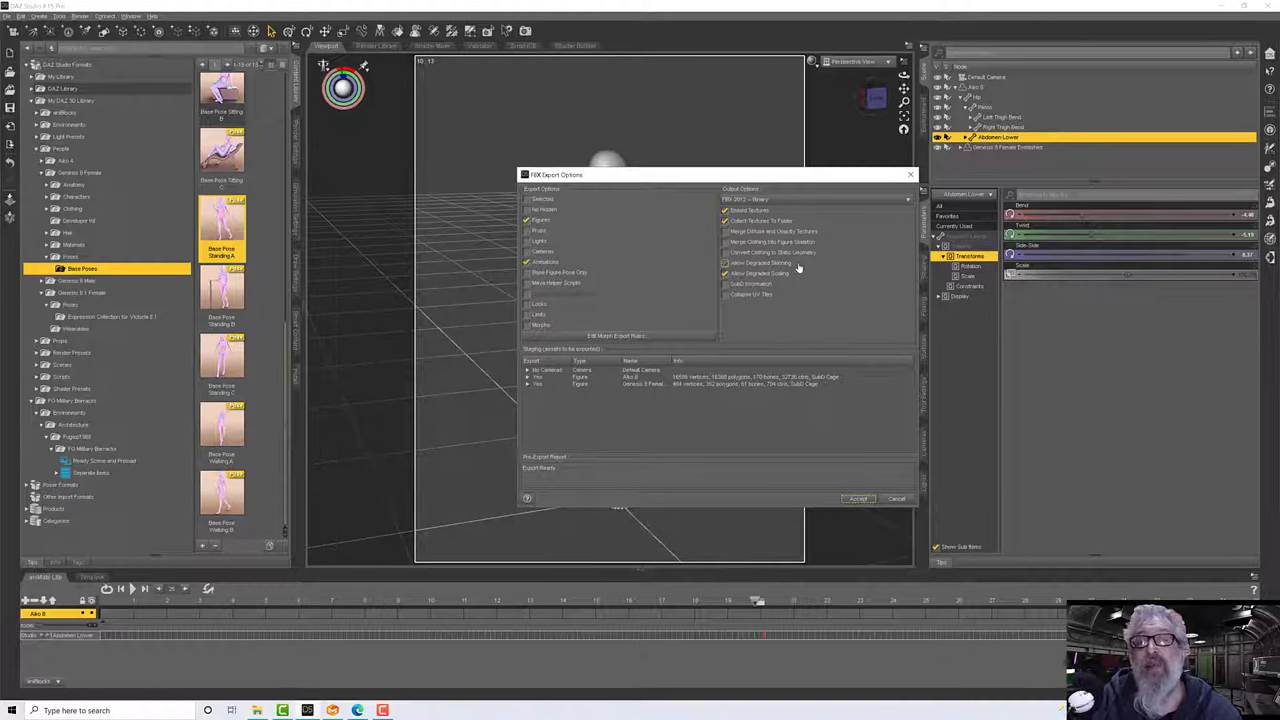
left_click(797, 274)
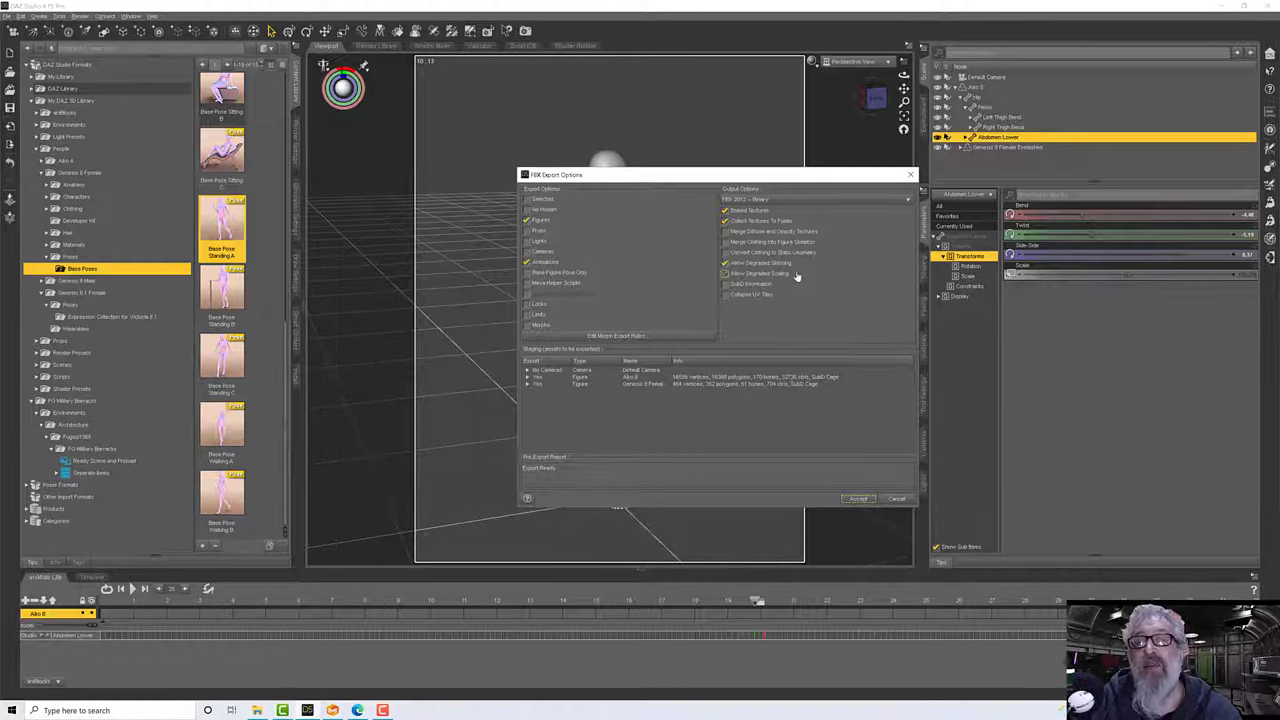
left_click(797, 274)
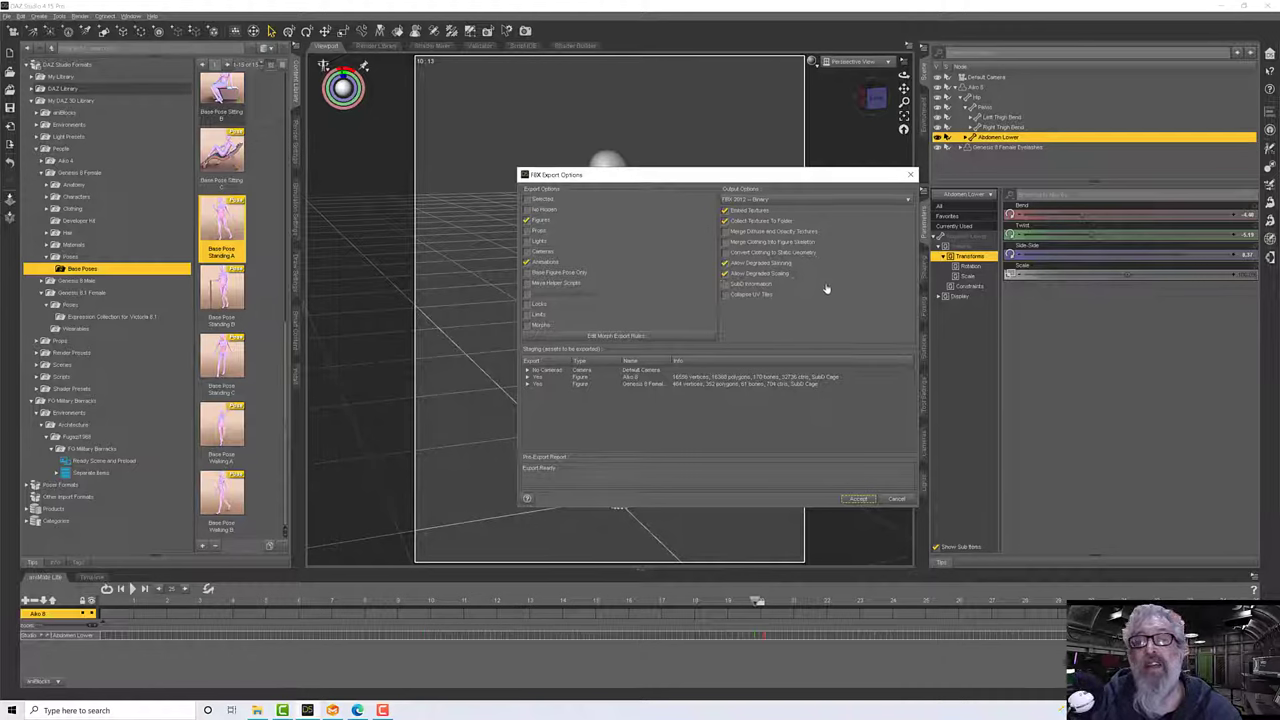
left_click(853, 500)
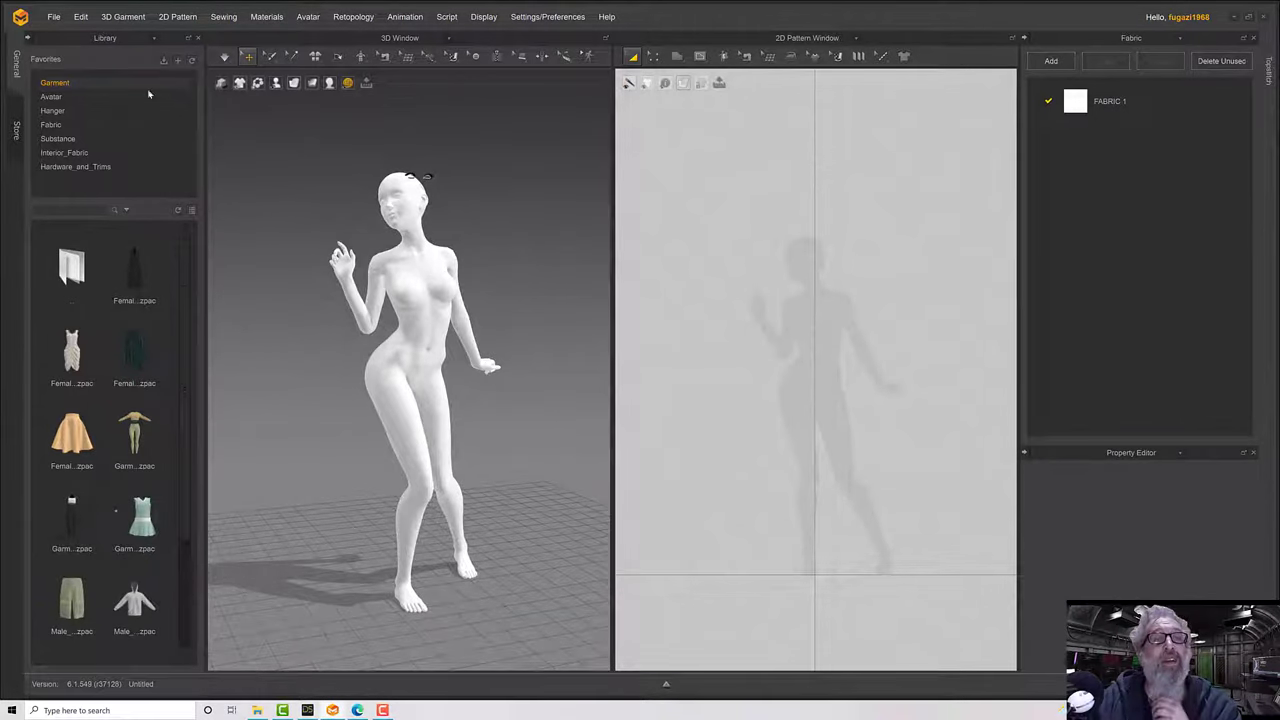
left_click(54, 18)
mouse_move(75, 124)
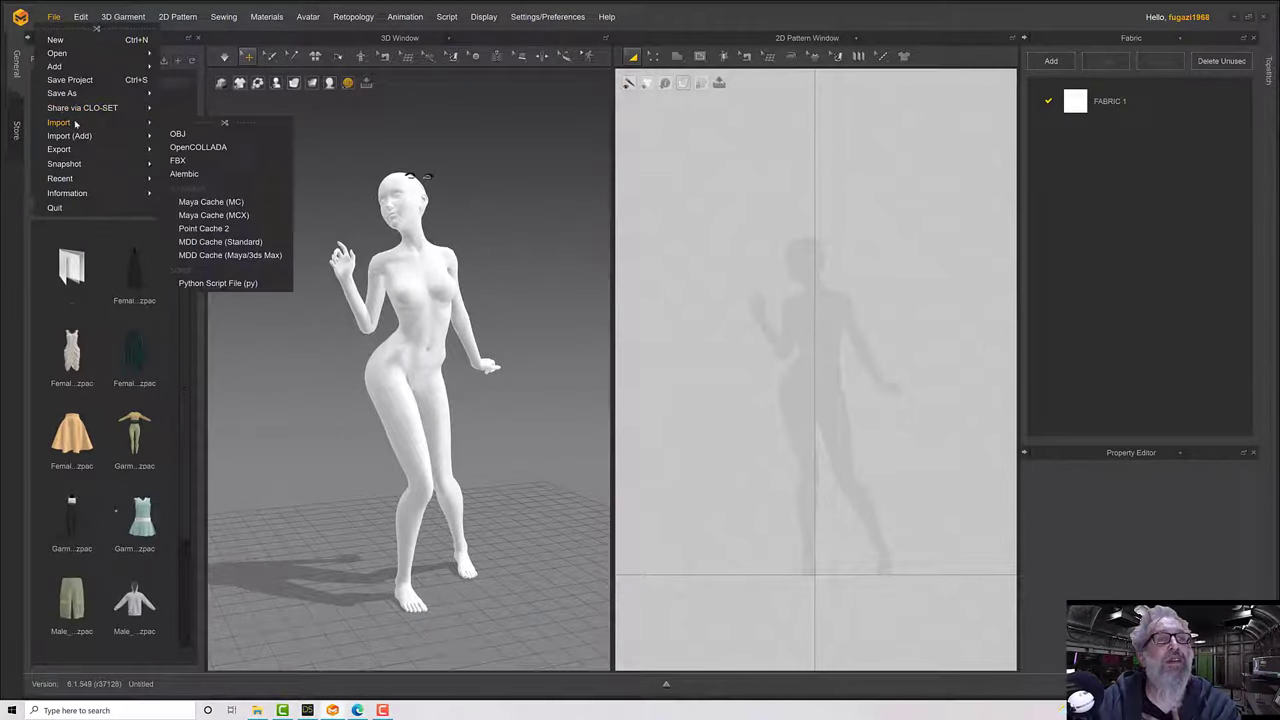
left_click(180, 134)
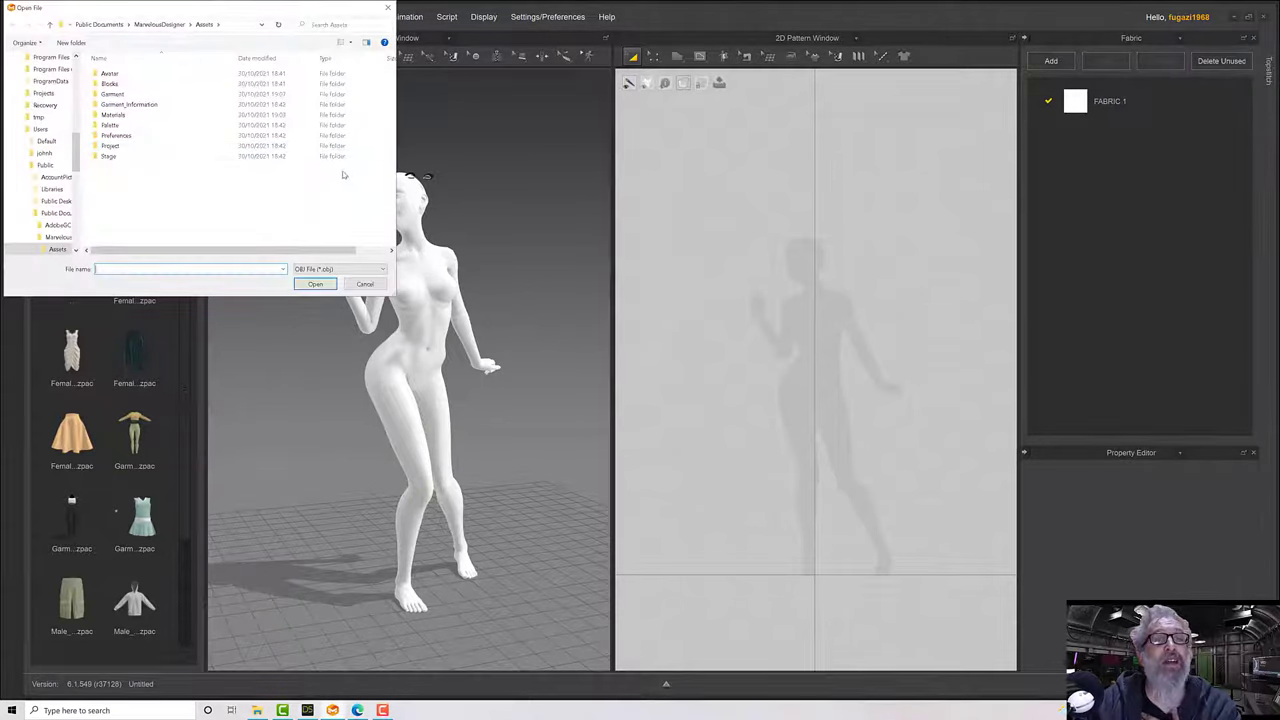
left_click(365, 284)
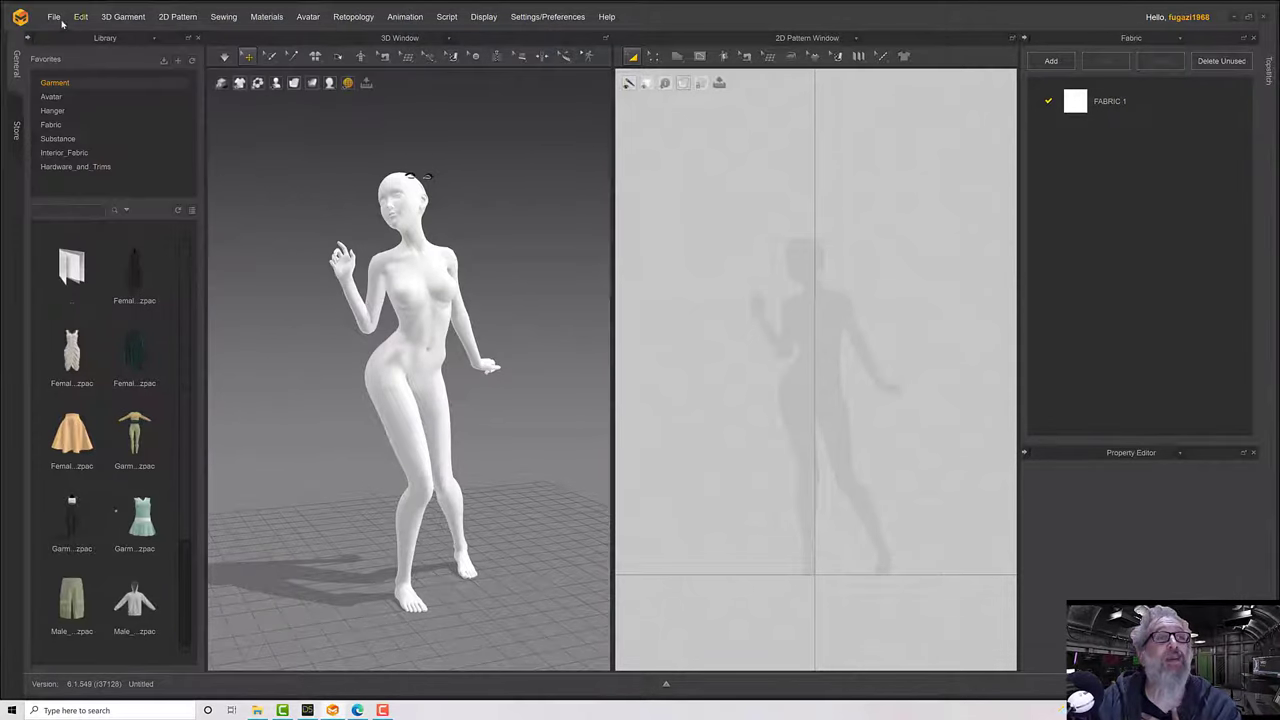
Import PosedG8.fbx with Animation, Cache Animation (MC) and Automatically Add Arrangement Points enabled, at cm (DAZ Studio) scale and 100%.
left_click(55, 17)
mouse_move(60, 122)
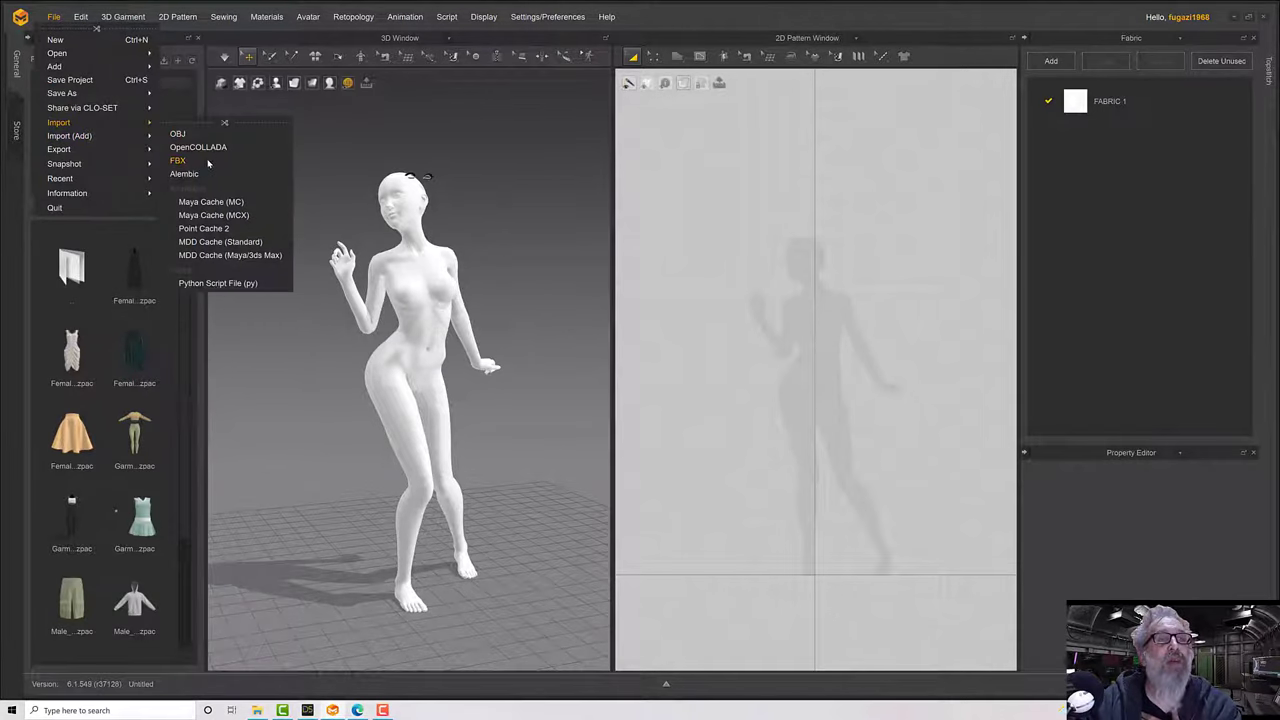
left_click(178, 161)
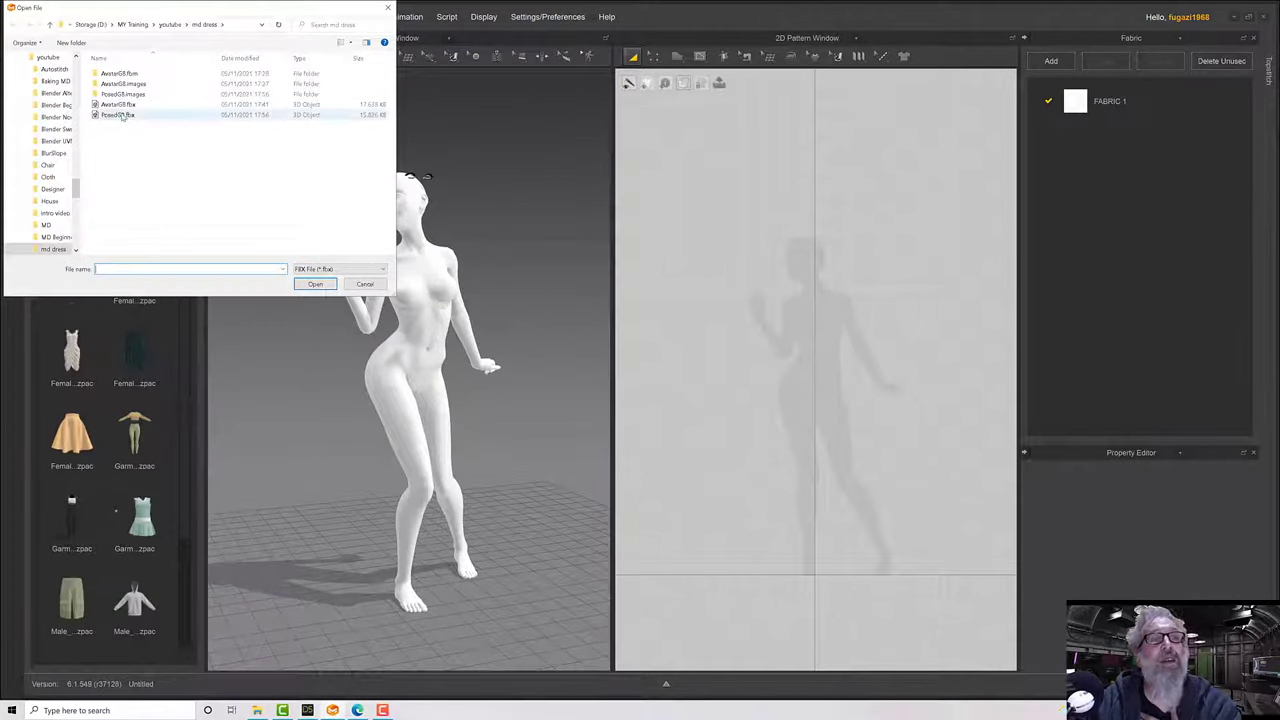
double_click(120, 115)
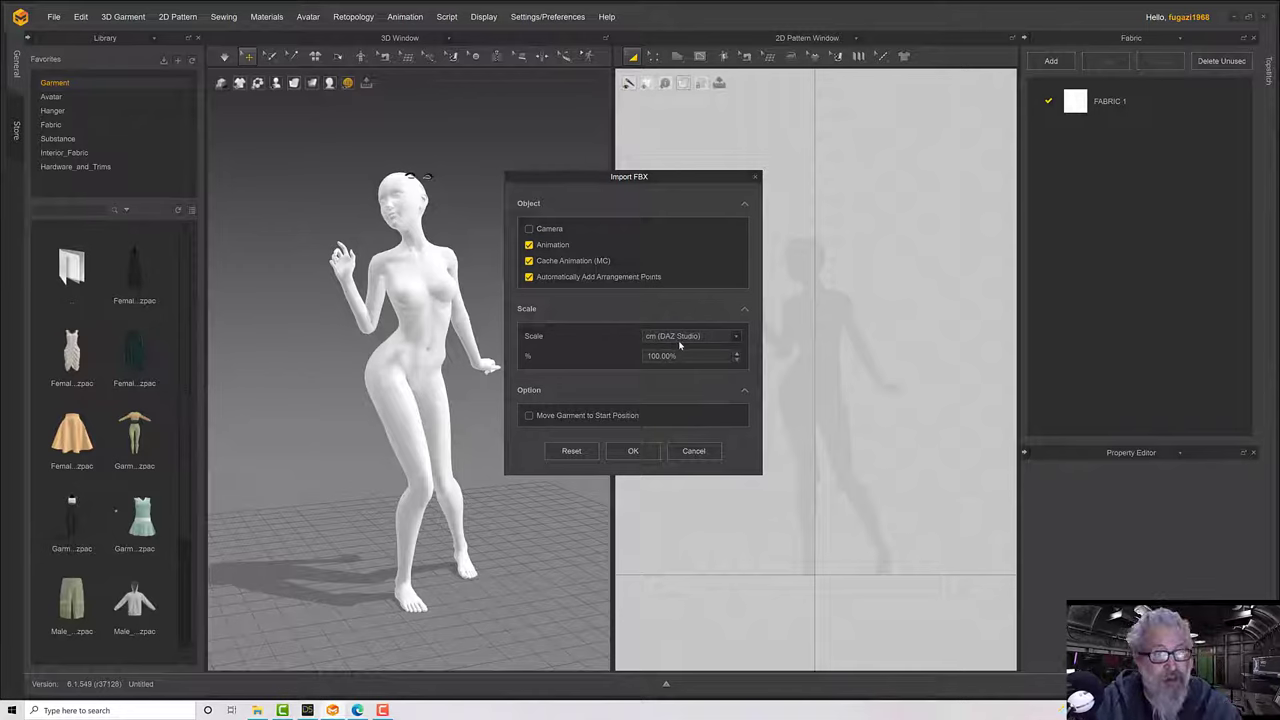
left_click(632, 452)
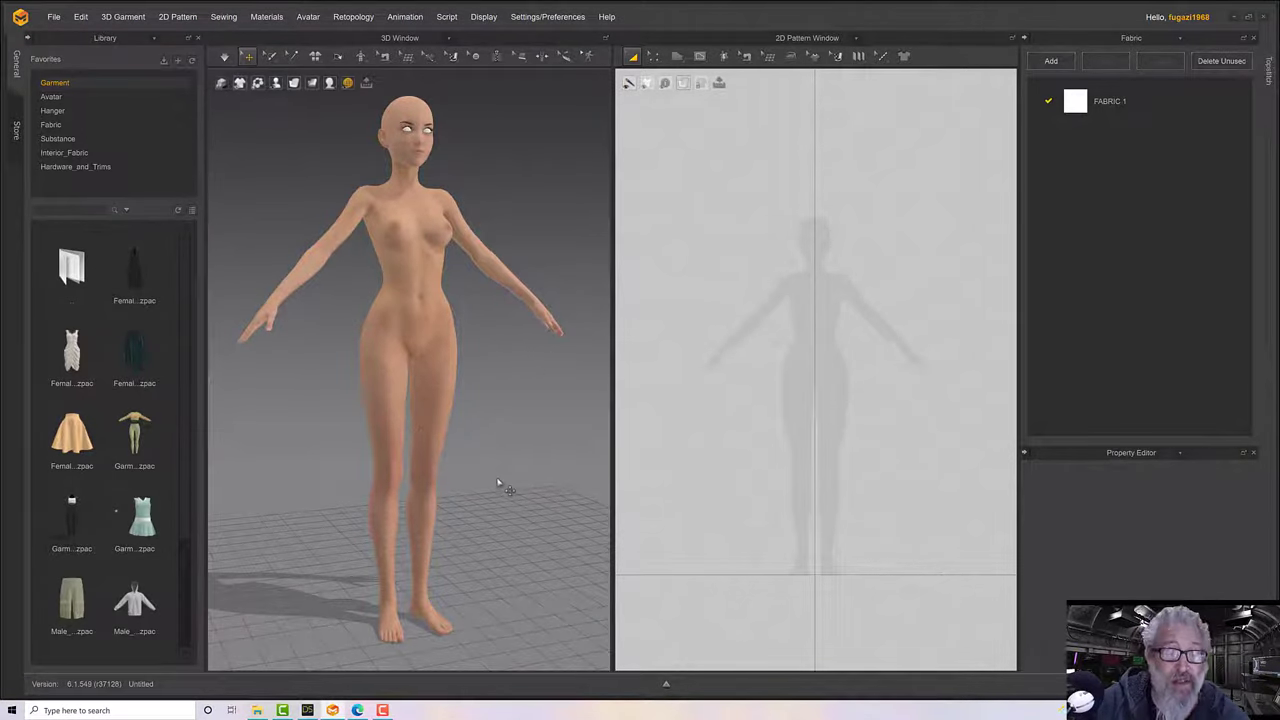
Play the imported avatar's animation in the Animation Editor and return to the first frame.
left_click(666, 684)
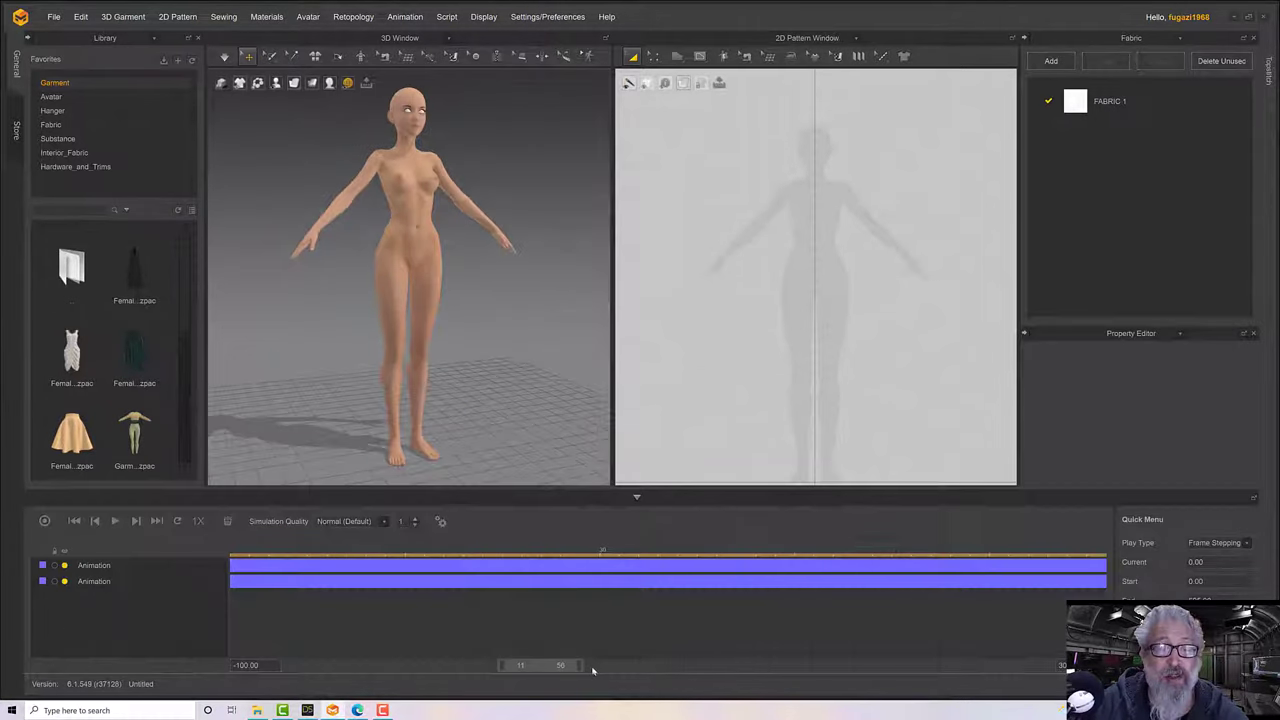
left_click(114, 521)
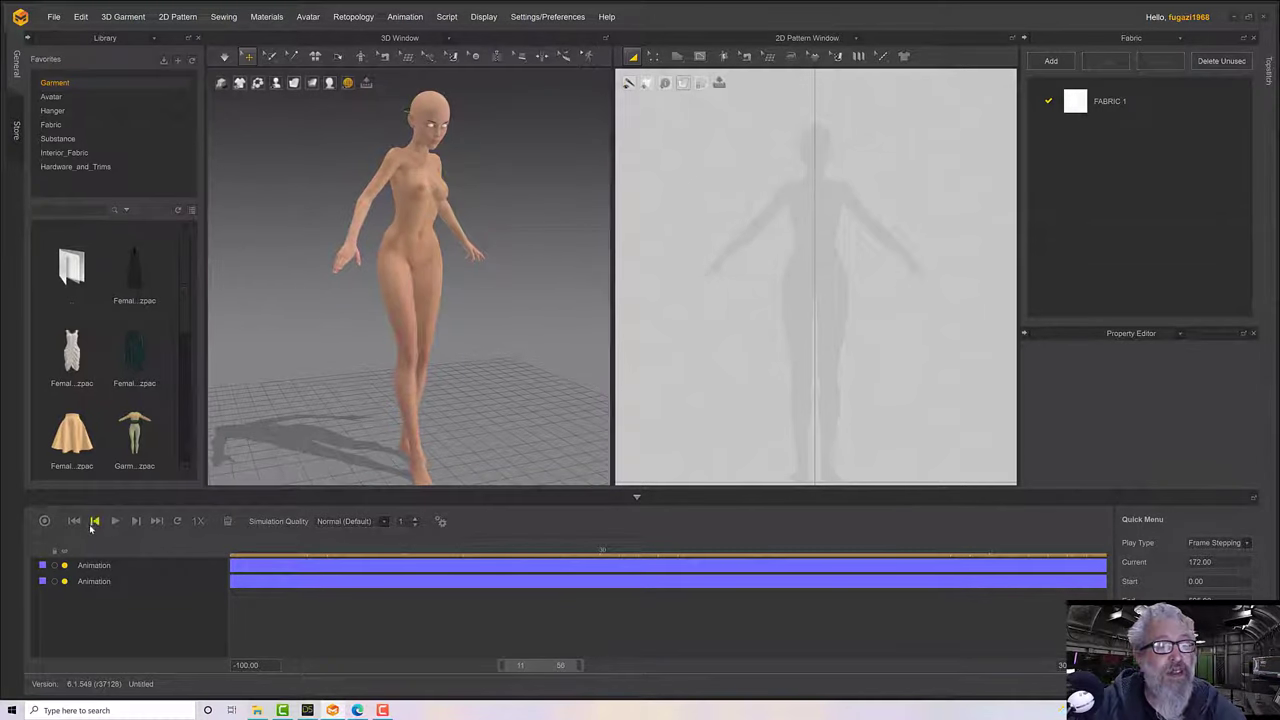
left_click(75, 521)
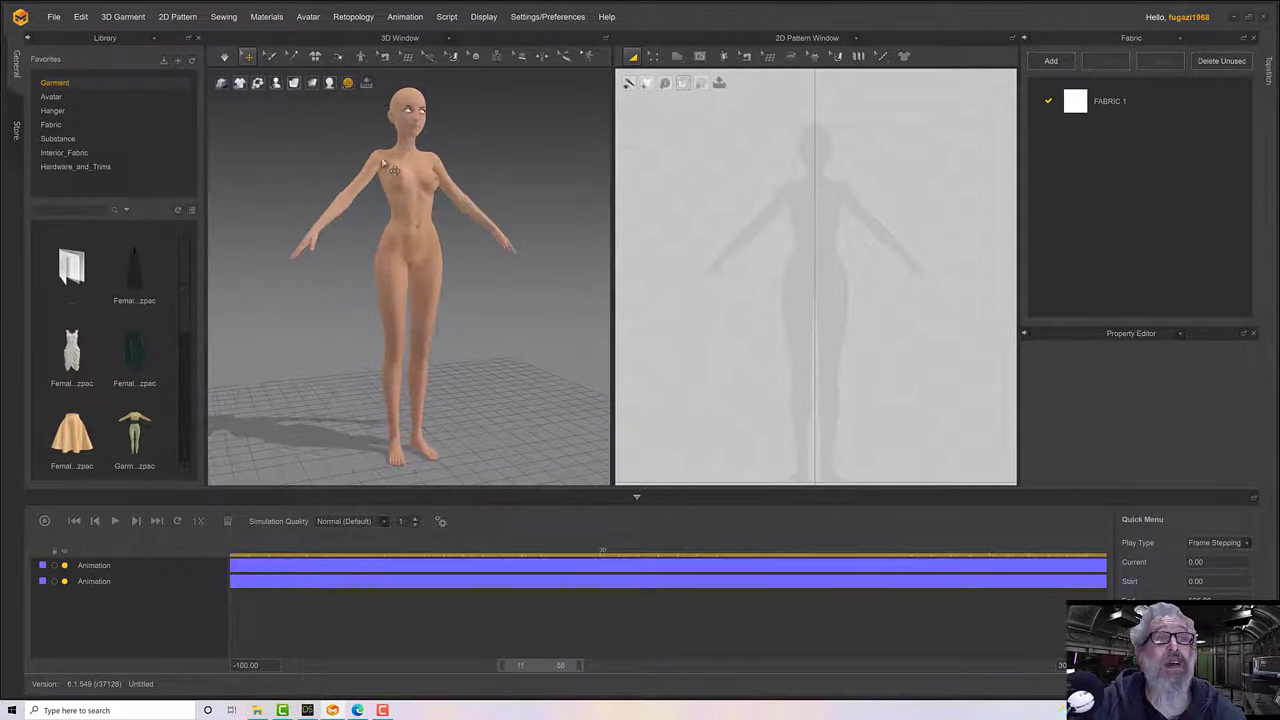
Display the avatar with Monochrome Surface in the 3D view.
left_click(330, 84)
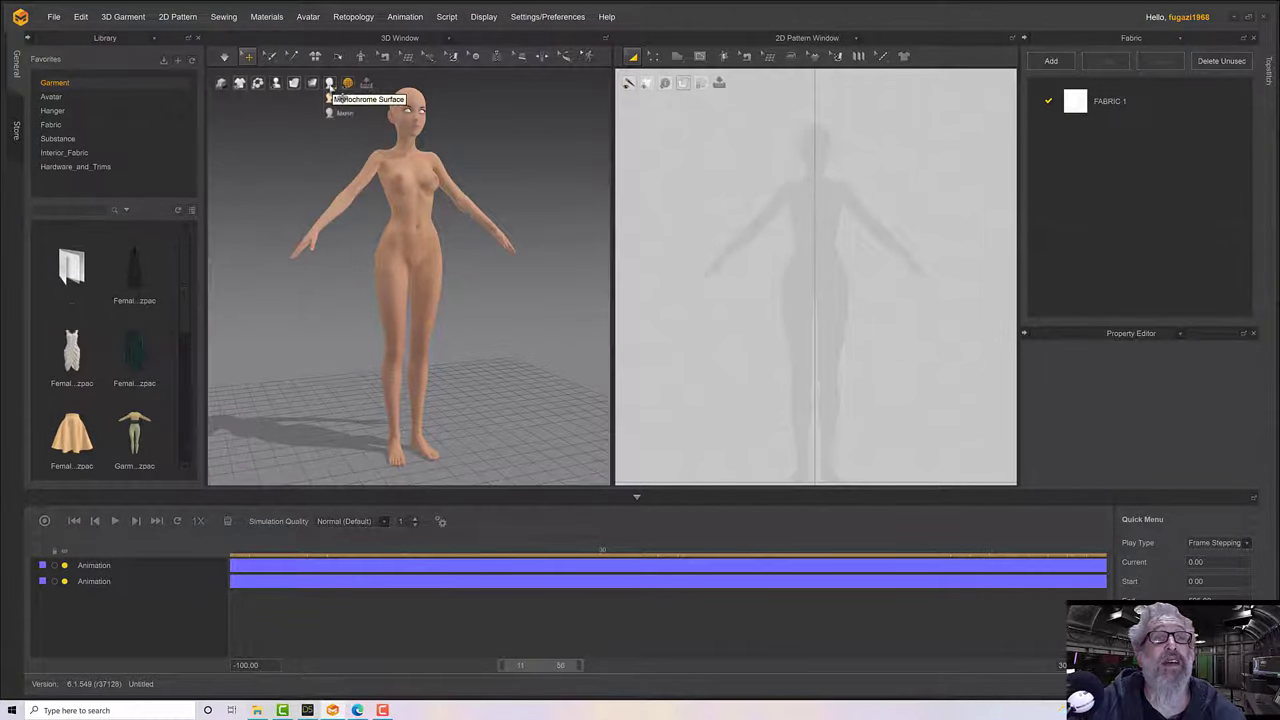
left_click(355, 99)
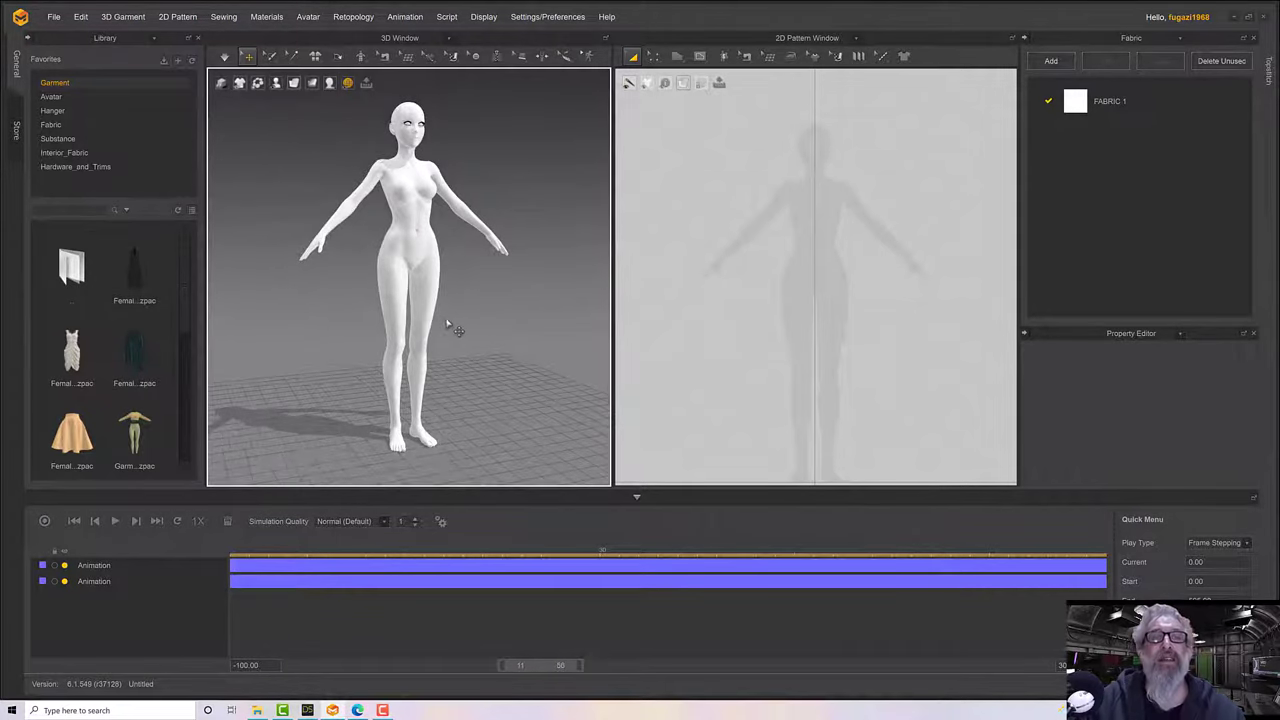
right_click_drag(449, 331, 479, 346)
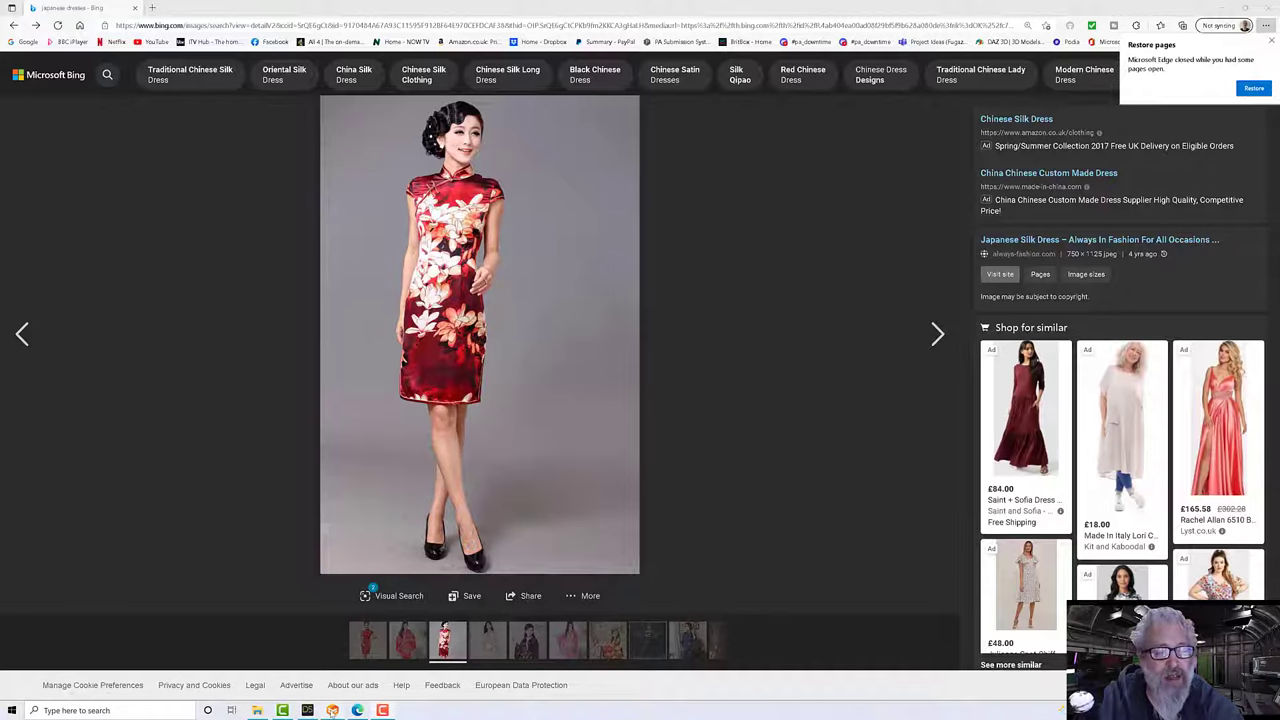
Switch from the dress reference image back to Marvelous Designer and hide the Animation Editor.
left_click(333, 710)
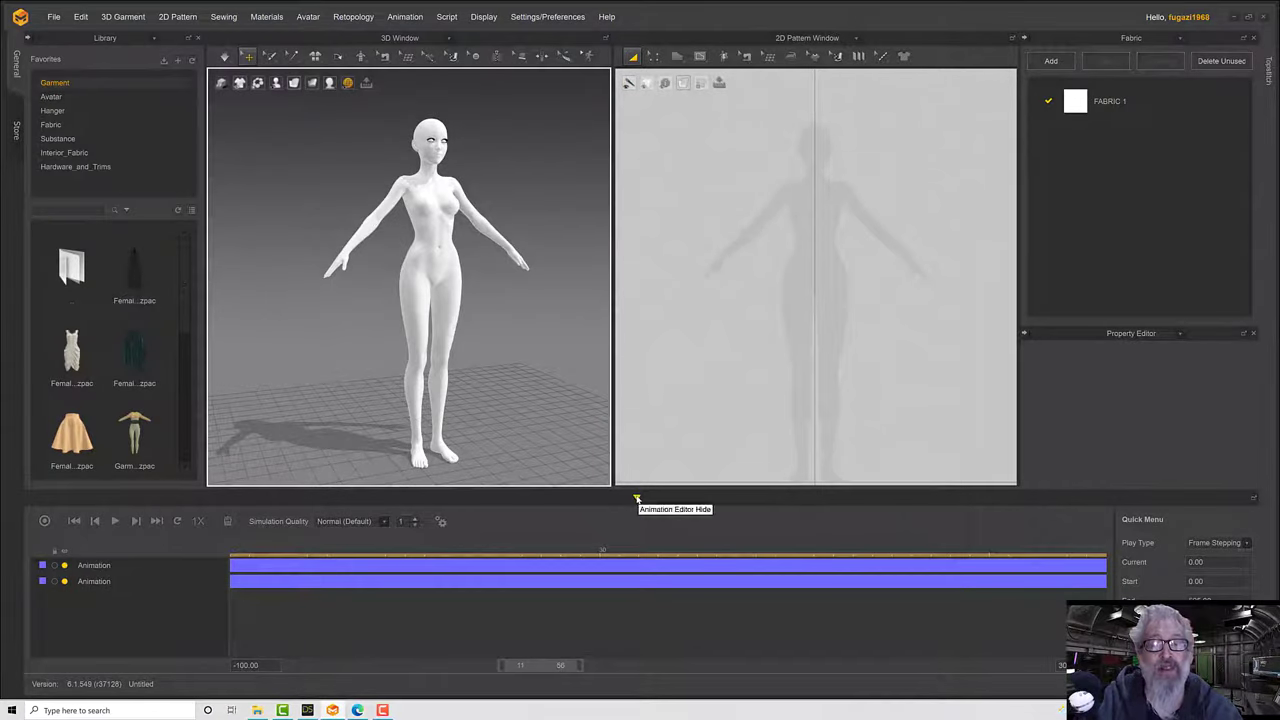
left_click(636, 498)
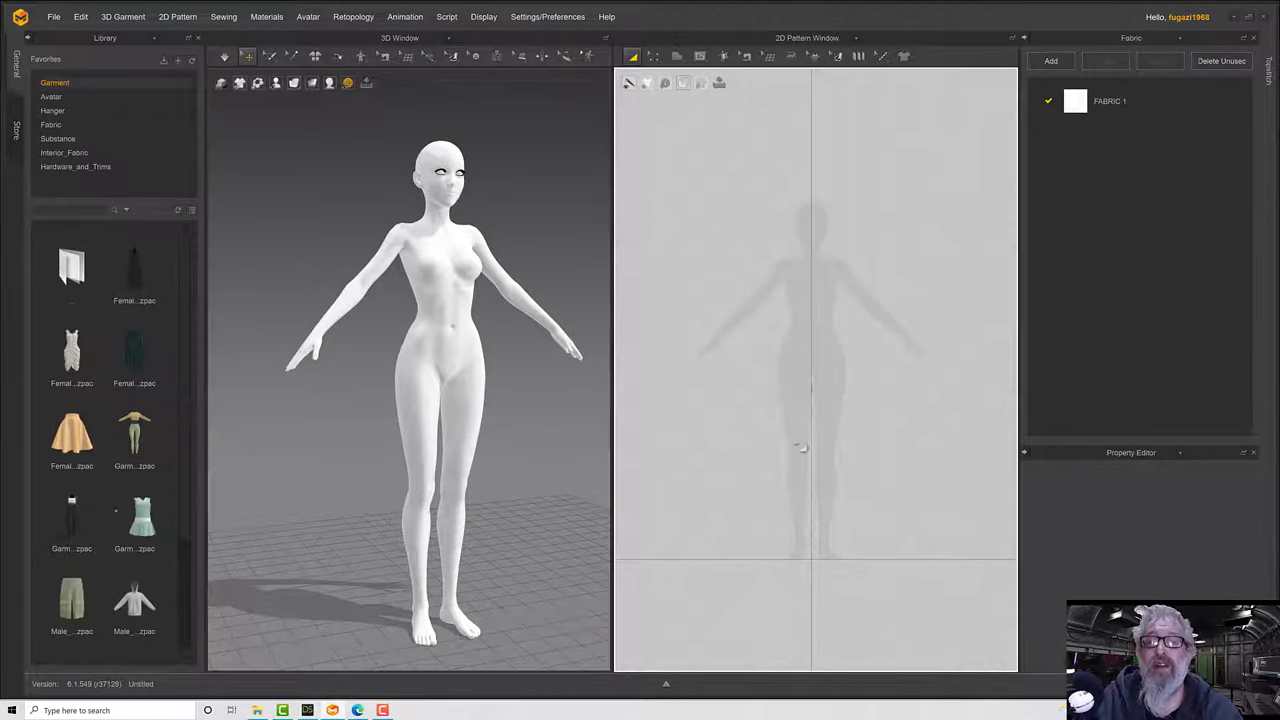
Begin a polygon pattern with a centre edge about 770 mm down from the silhouette's neck base and a hem about 230 mm wide.
scroll(809, 294, "up", 1)
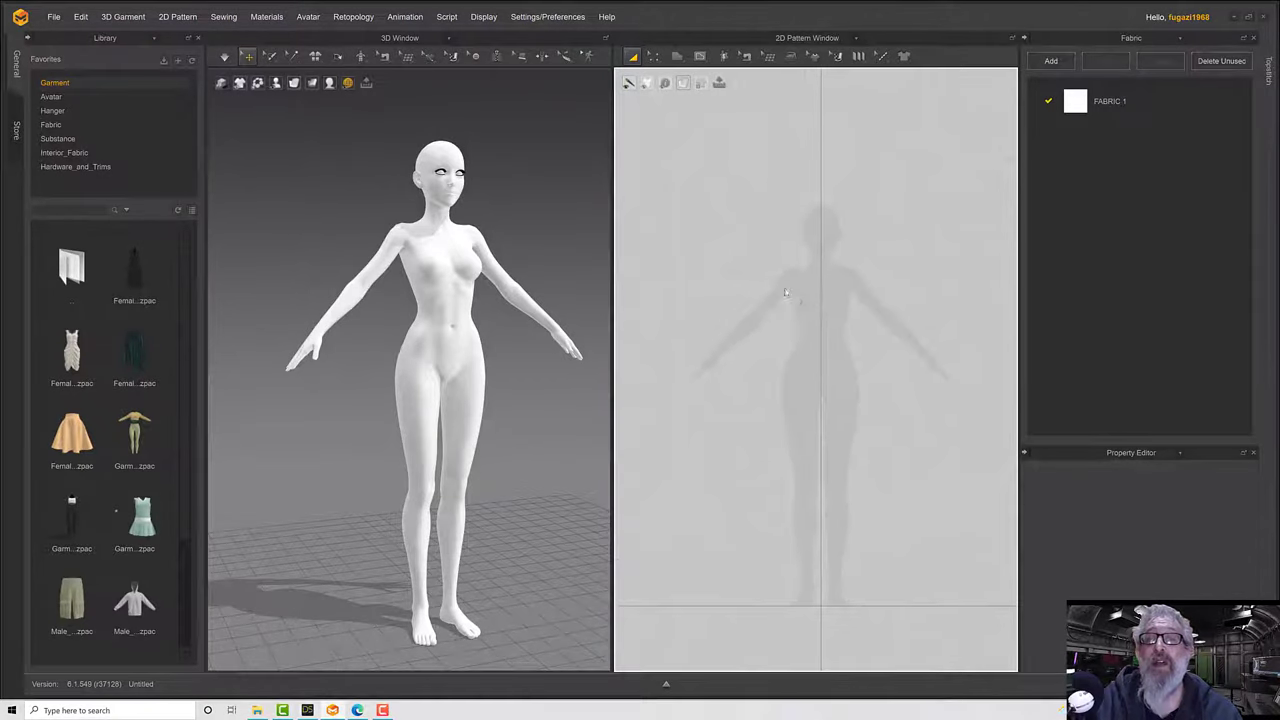
scroll(786, 290, "up", 4)
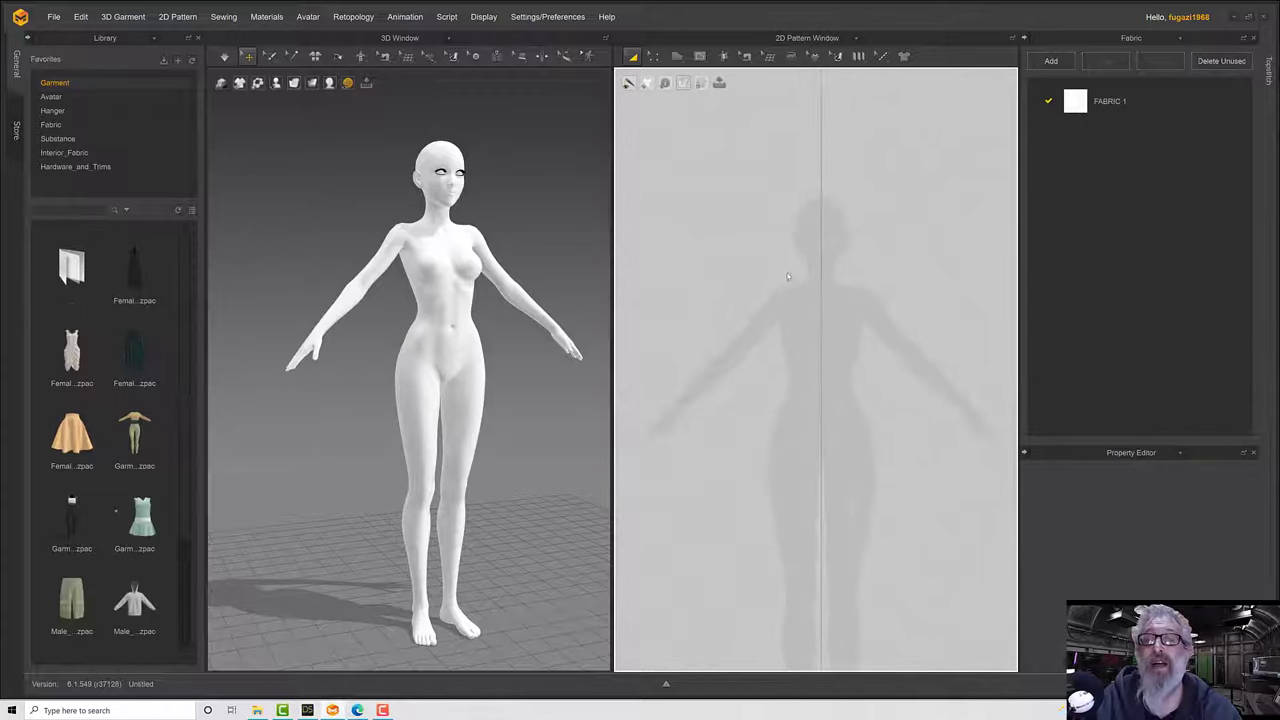
middle_click_drag(788, 276, 720, 205)
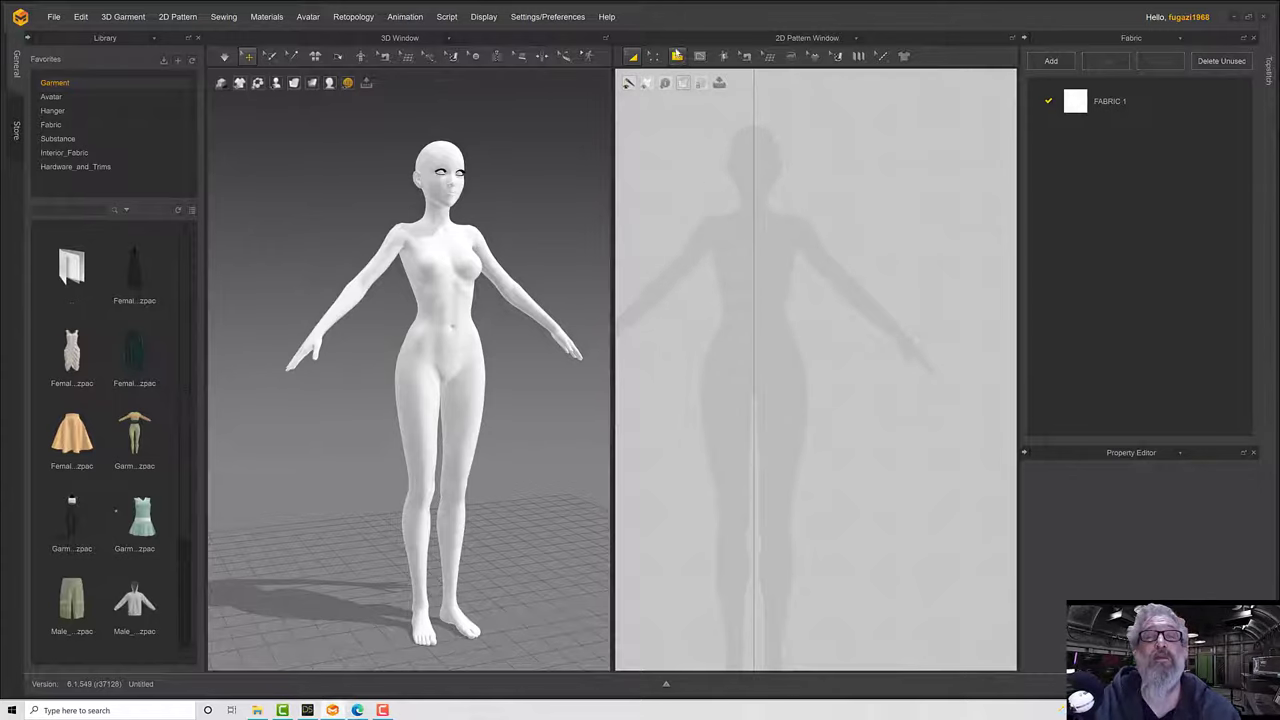
left_click(677, 55)
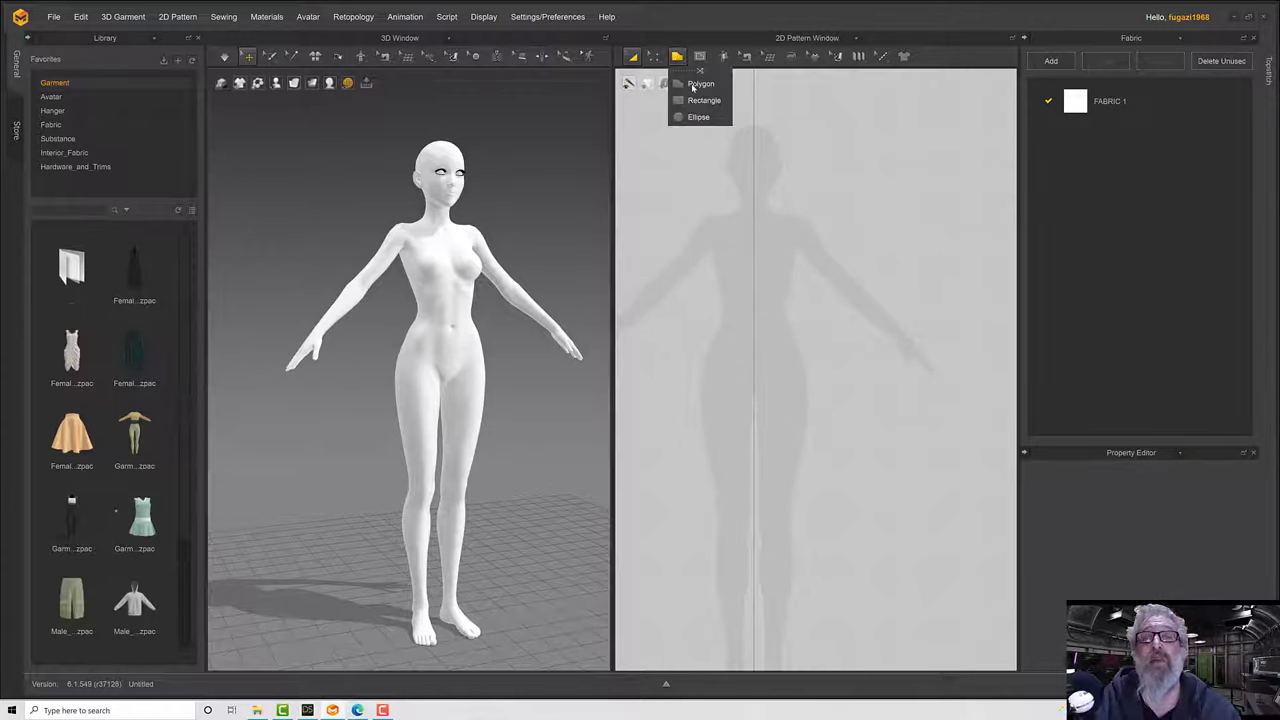
left_click(692, 84)
scroll(743, 293, "down", 2)
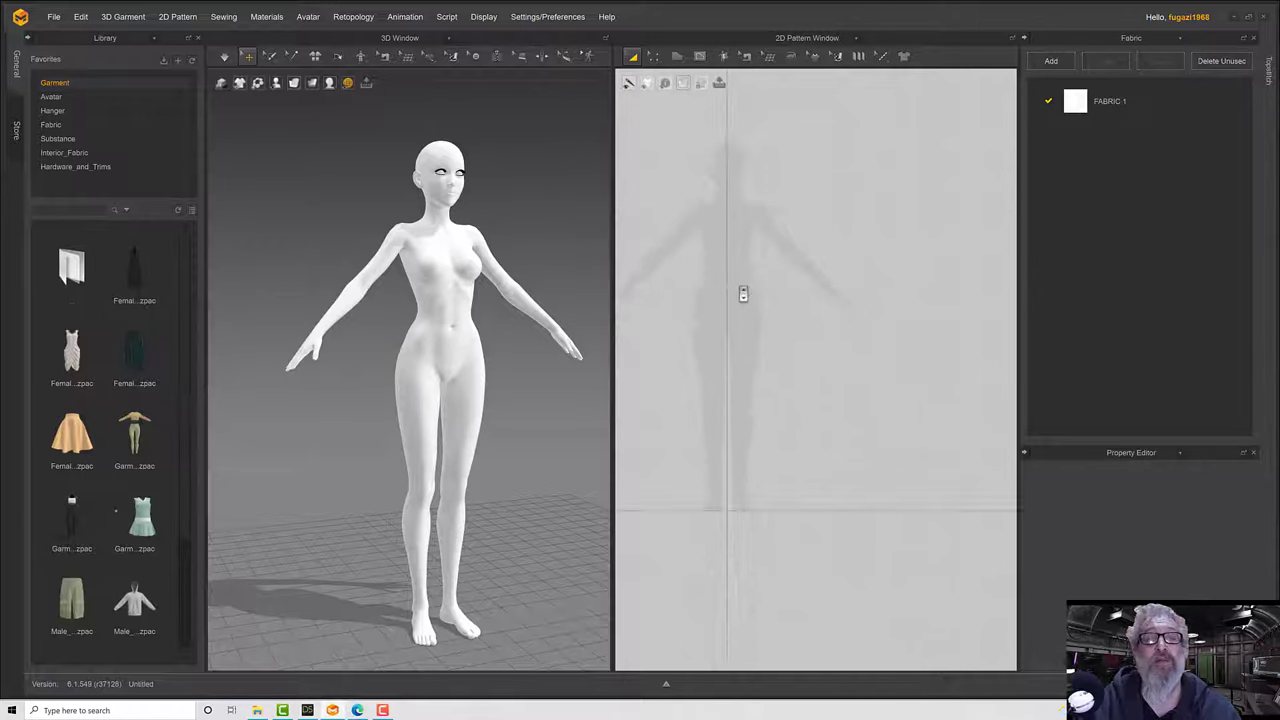
scroll(743, 293, "up", 2)
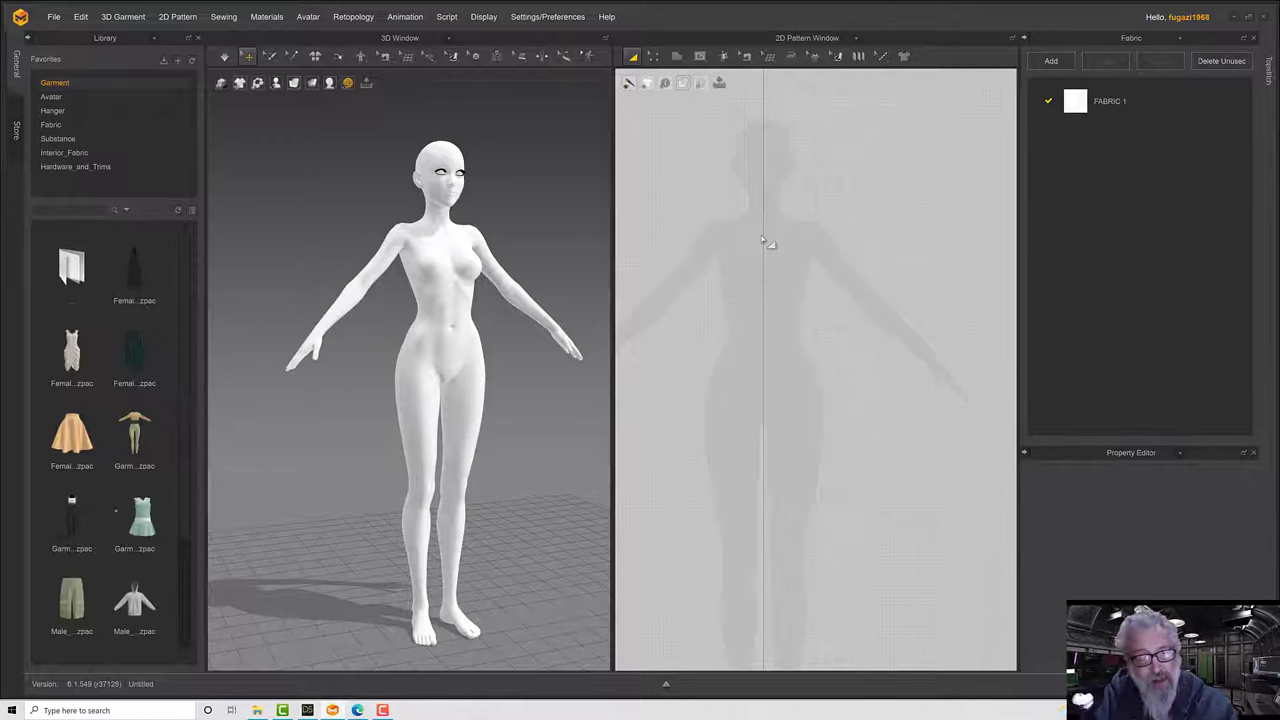
scroll(763, 240, "up", 2)
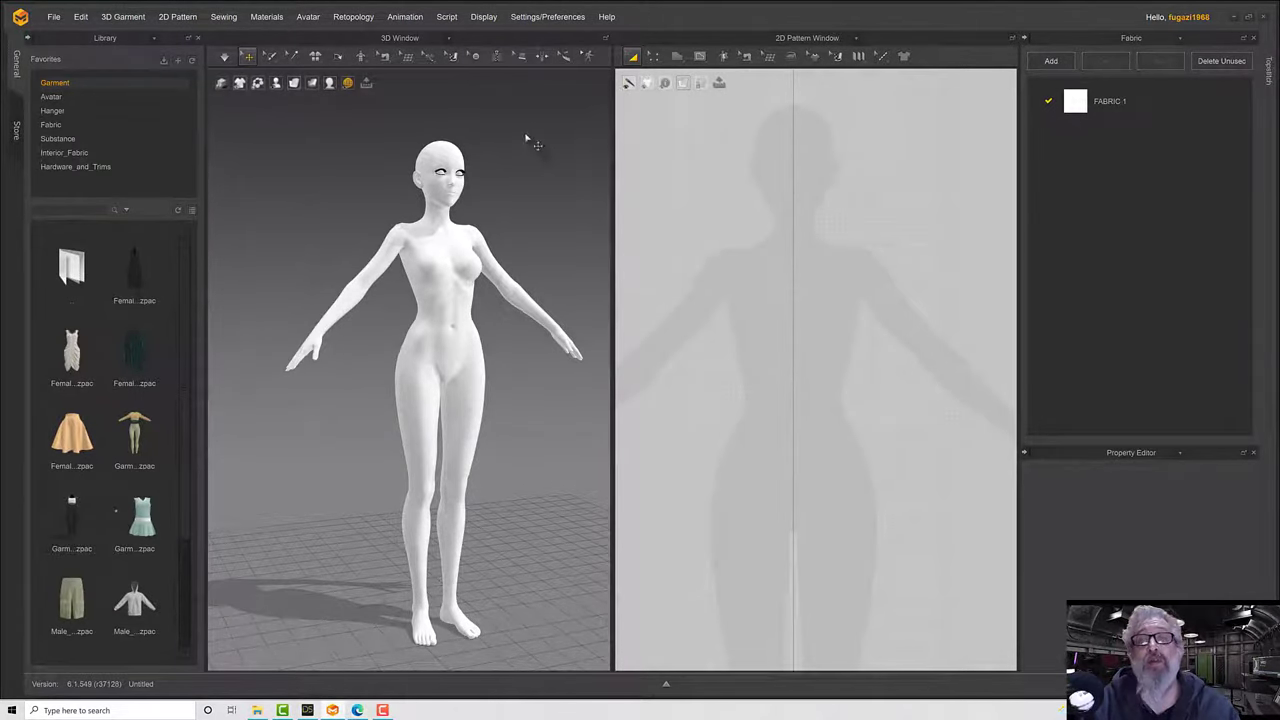
left_click(677, 58)
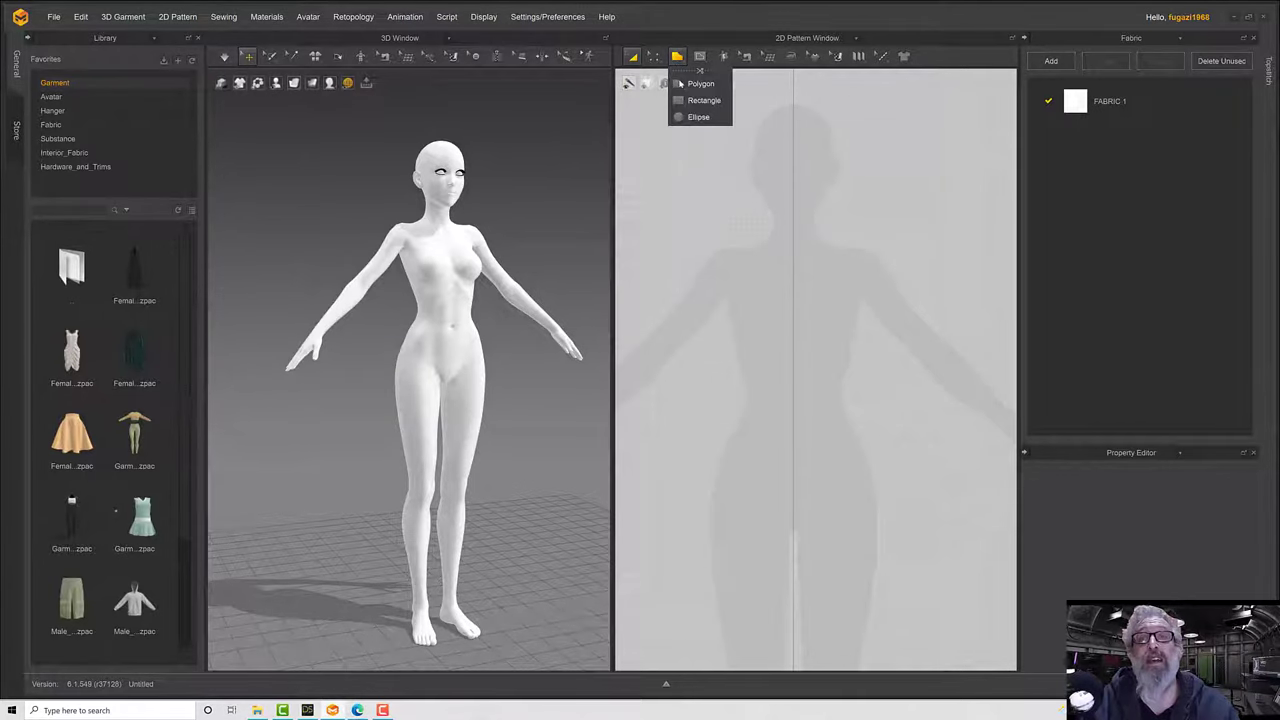
left_click(681, 85)
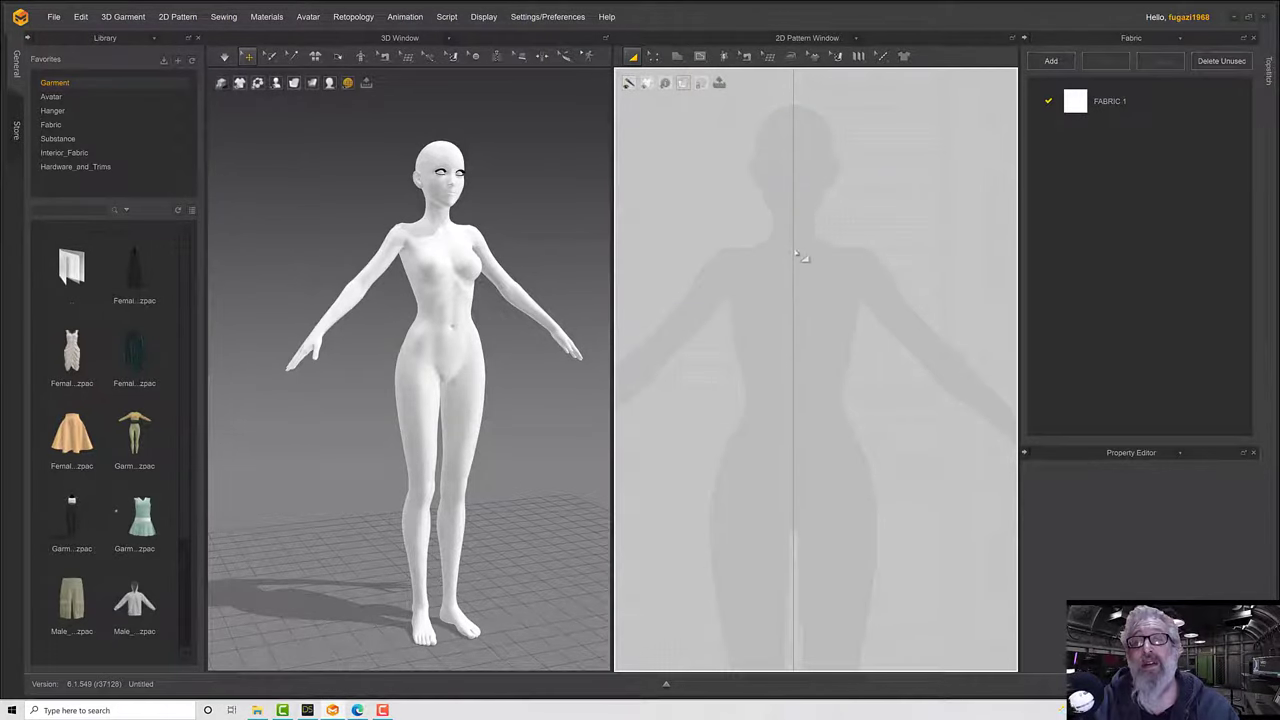
left_click(680, 57)
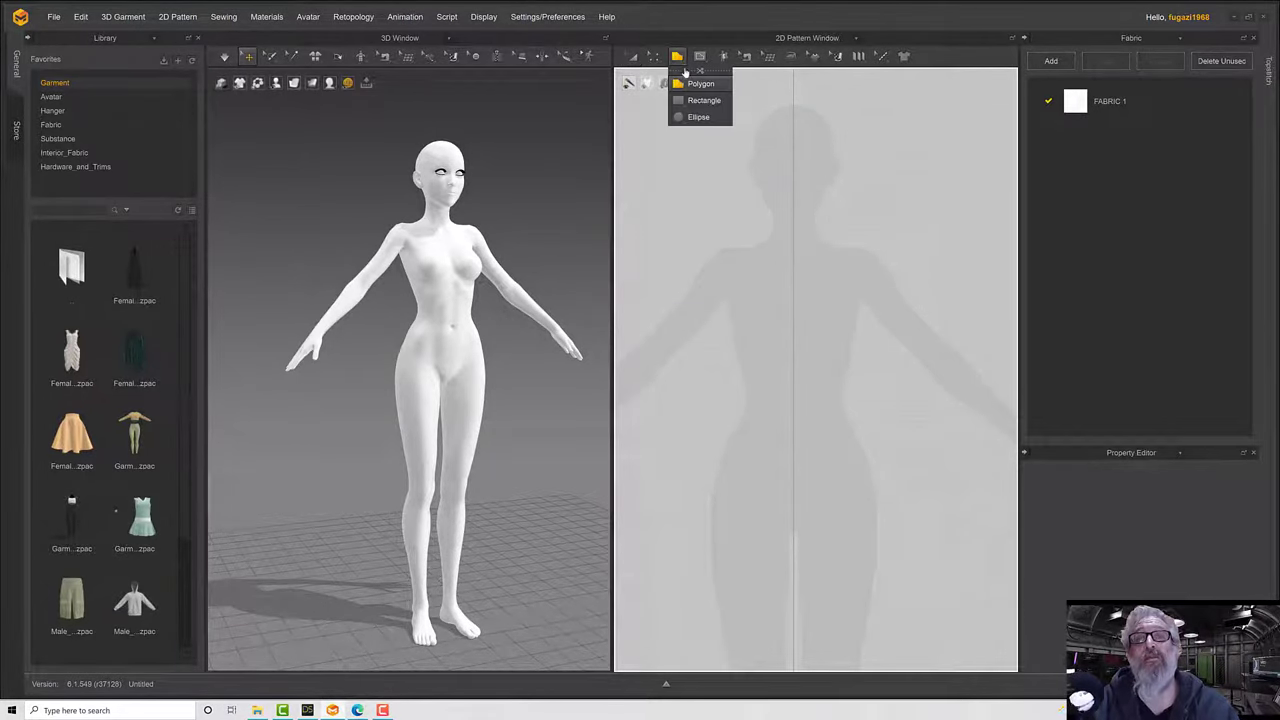
left_click(690, 85)
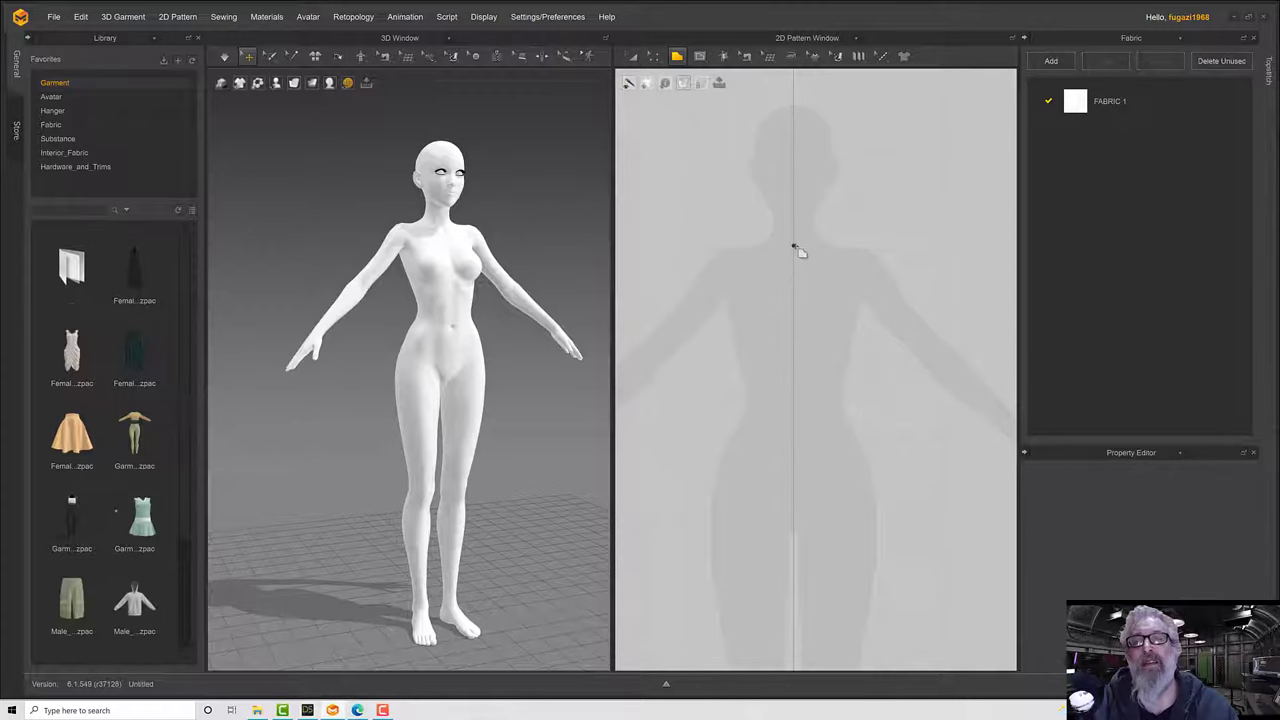
left_click(793, 246)
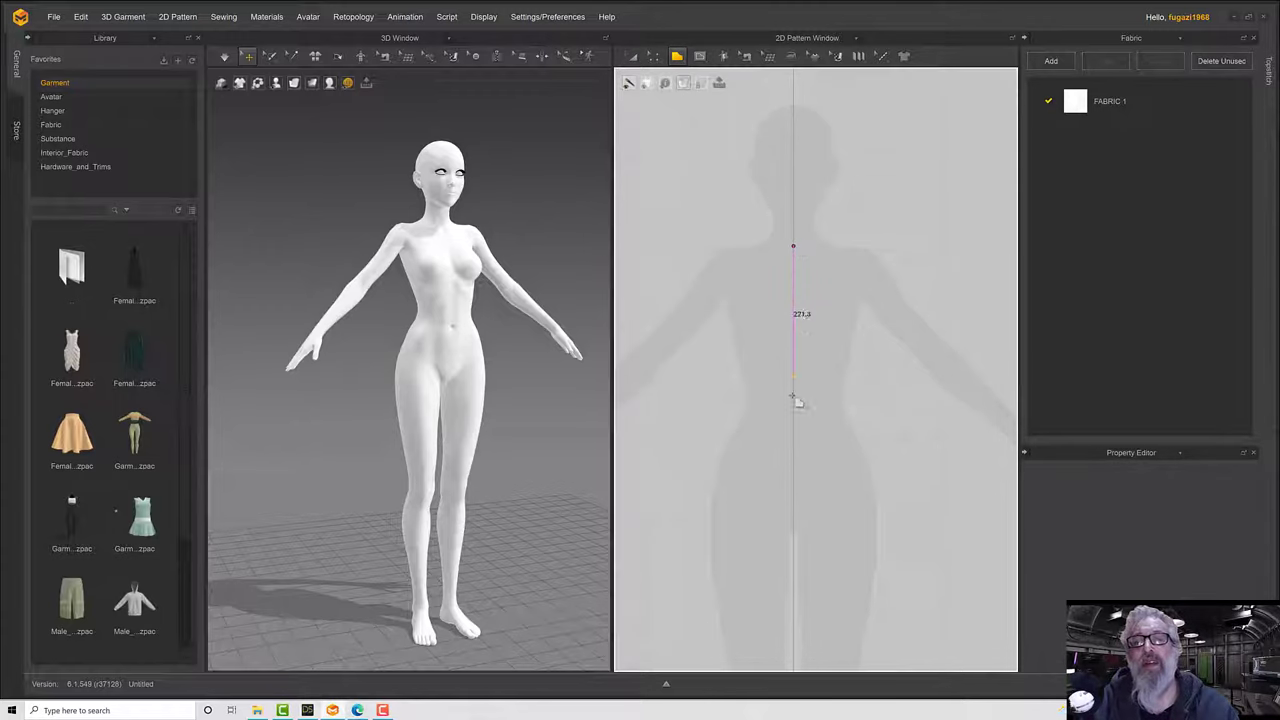
left_click(783, 502)
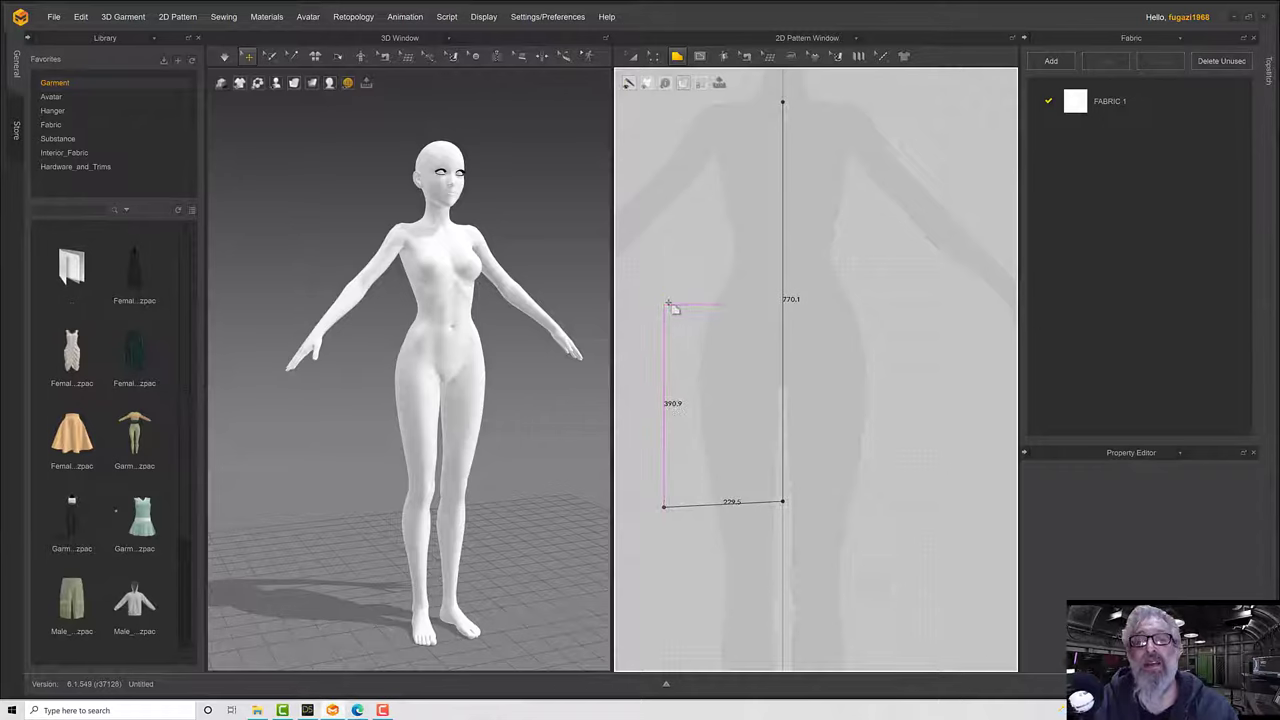
Complete the half-dress outline: about 320 mm up to the hip, in to the waist, up to the armhole, across shoulder and neckline to the start.
left_click(663, 342)
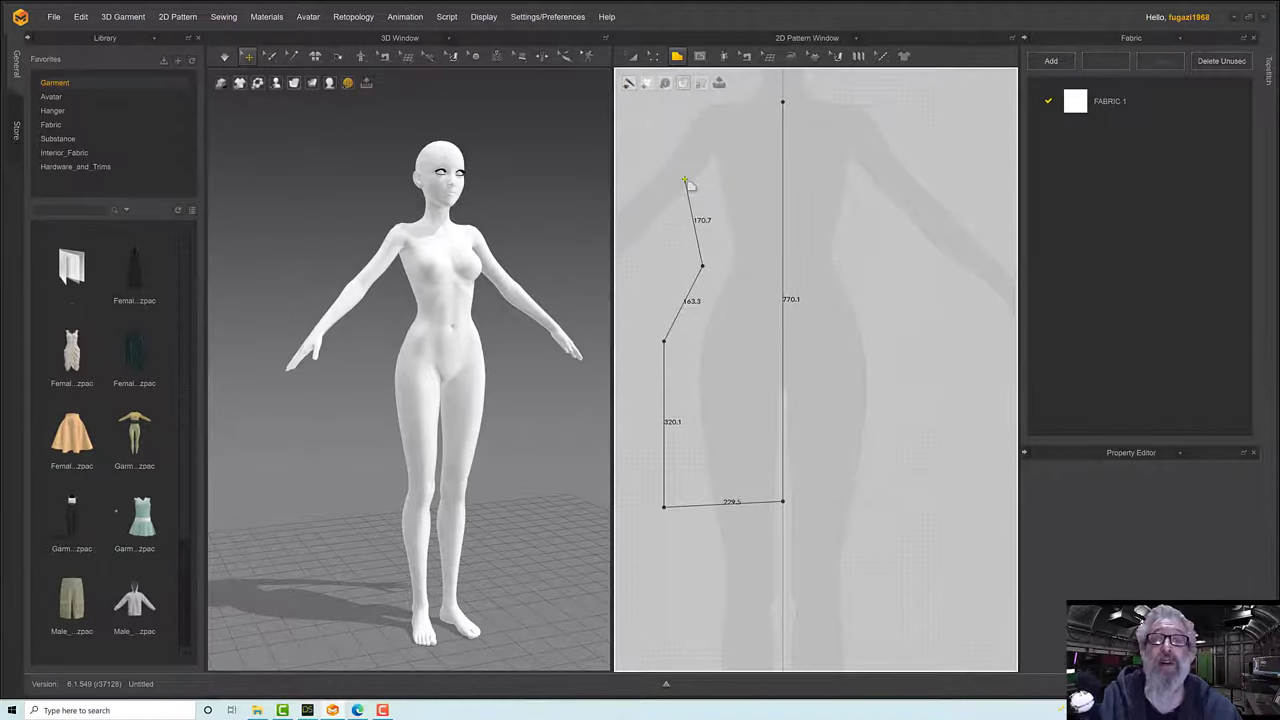
left_click(688, 187)
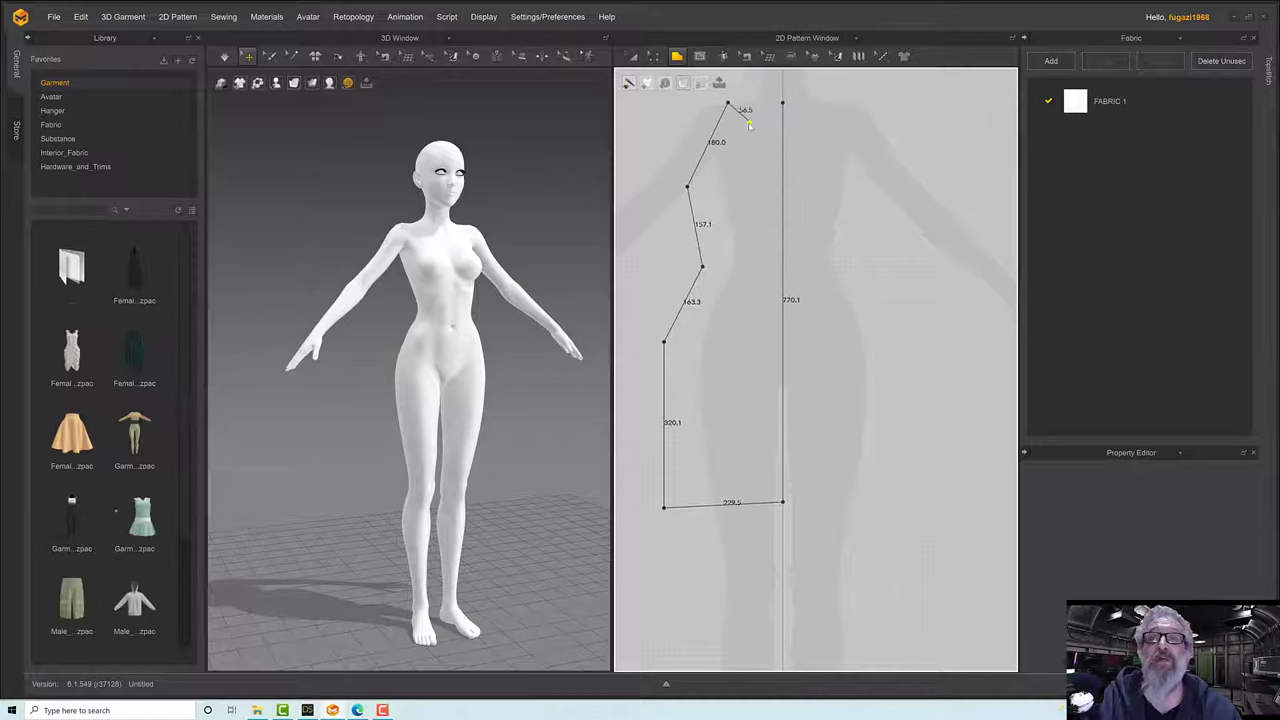
middle_click_drag(749, 124, 721, 227)
left_click(725, 198)
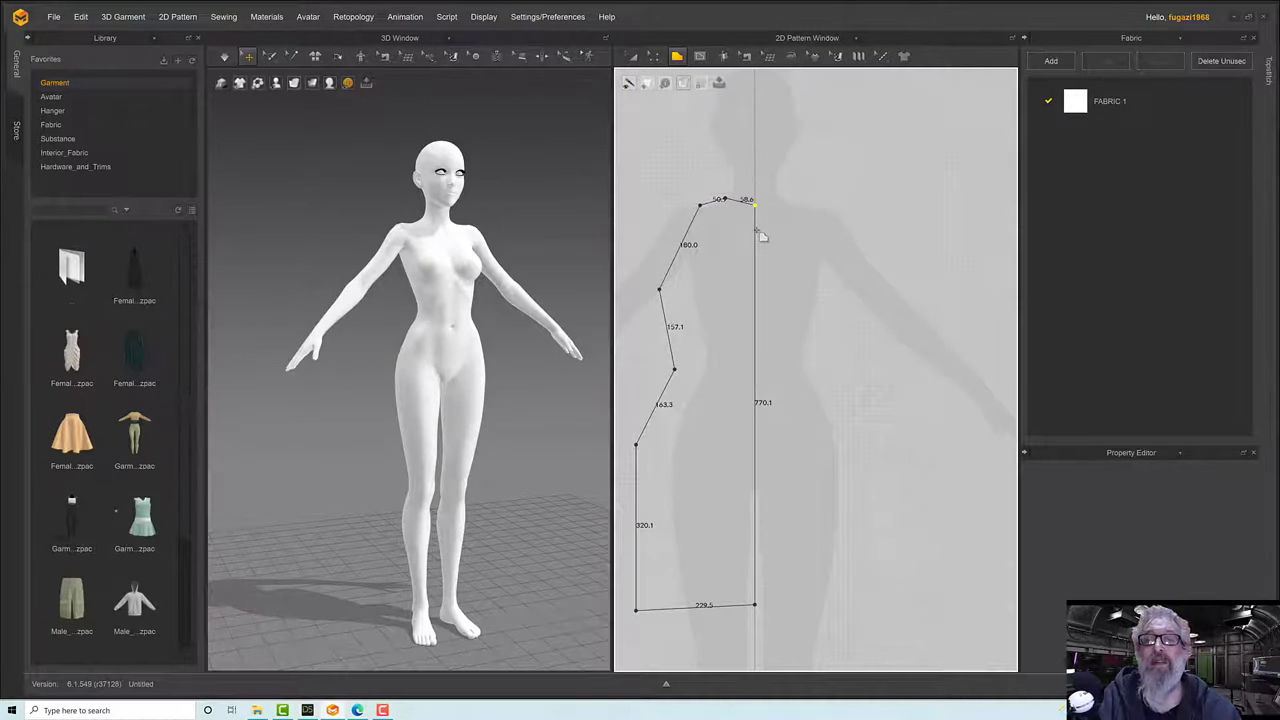
left_click(766, 209)
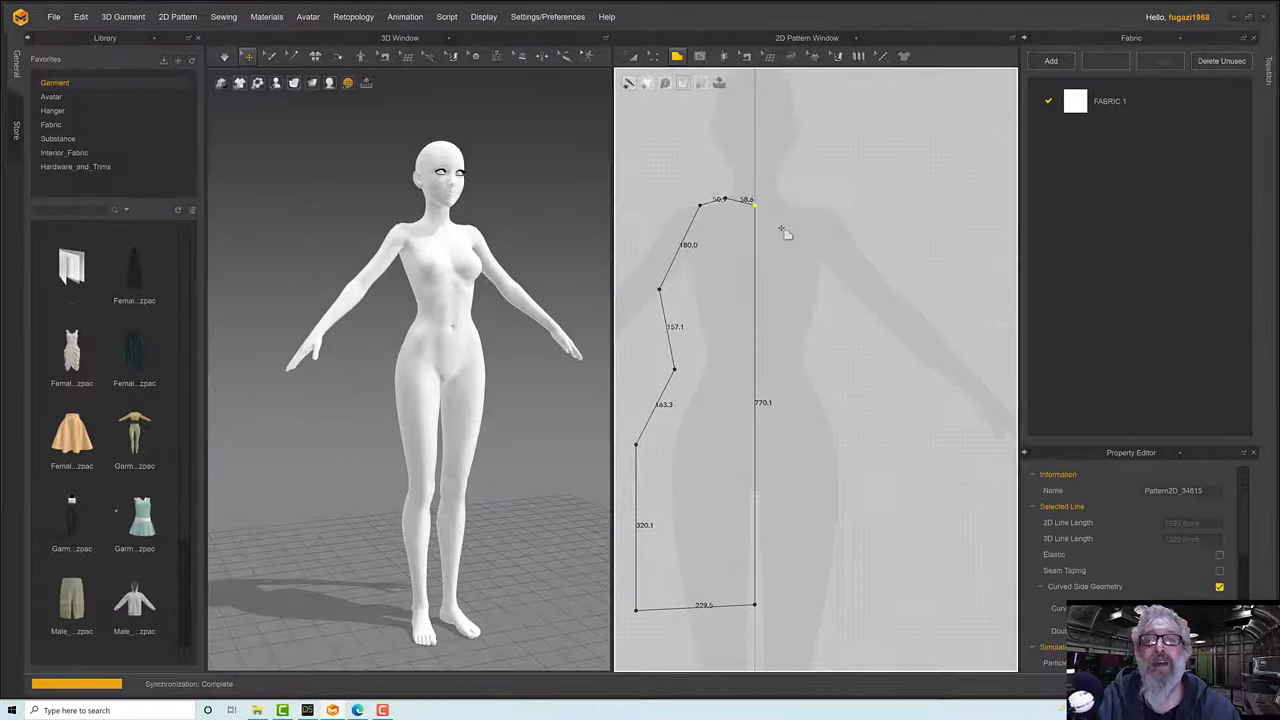
Raise the shoulder edge of the half-dress pattern slightly above the silhouette's shoulder with Edit Pattern.
scroll(783, 229, "down", 5)
scroll(700, 136, "up", 6)
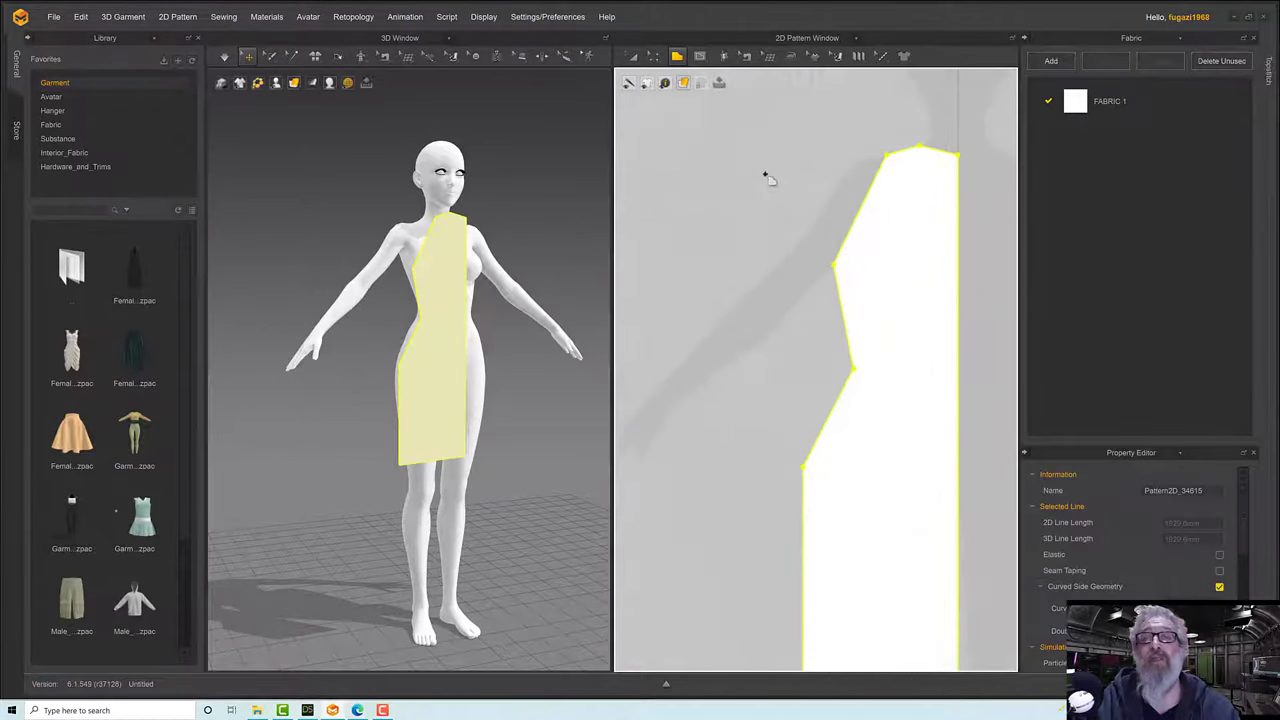
scroll(764, 172, "down", 1)
middle_click_drag(730, 100, 635, 166)
left_click(676, 57)
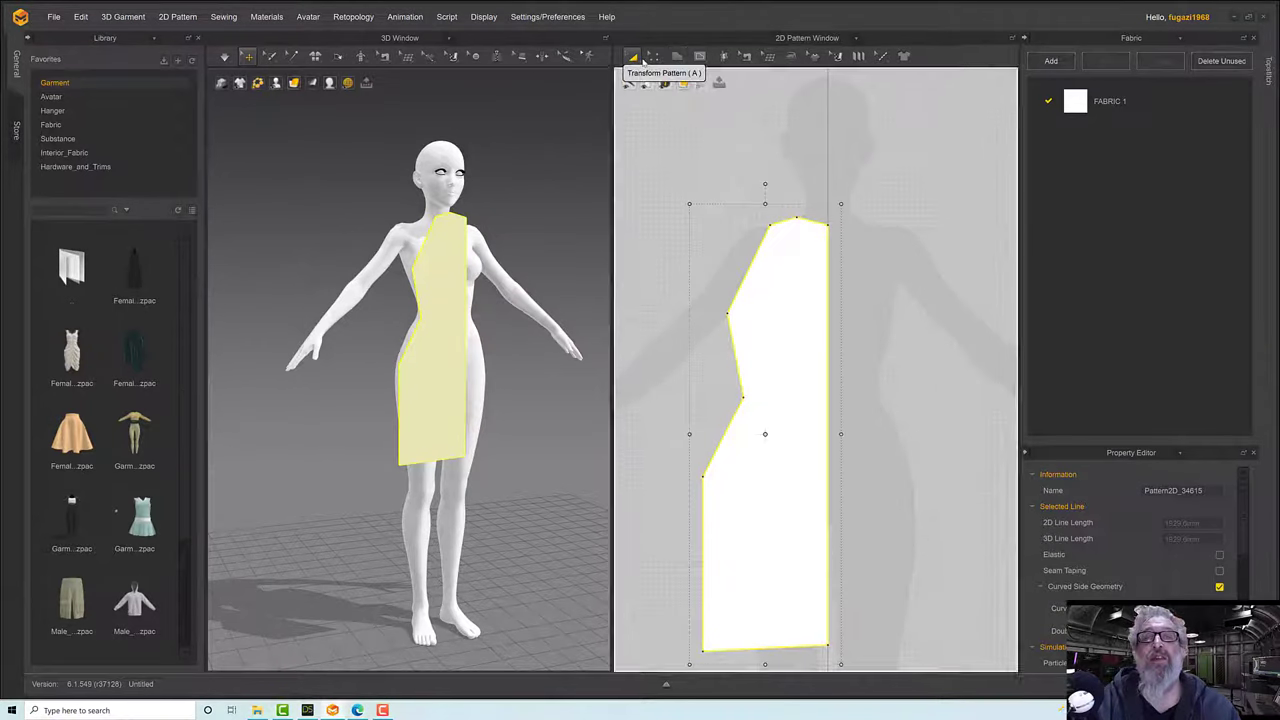
left_click(654, 57)
left_click(803, 203)
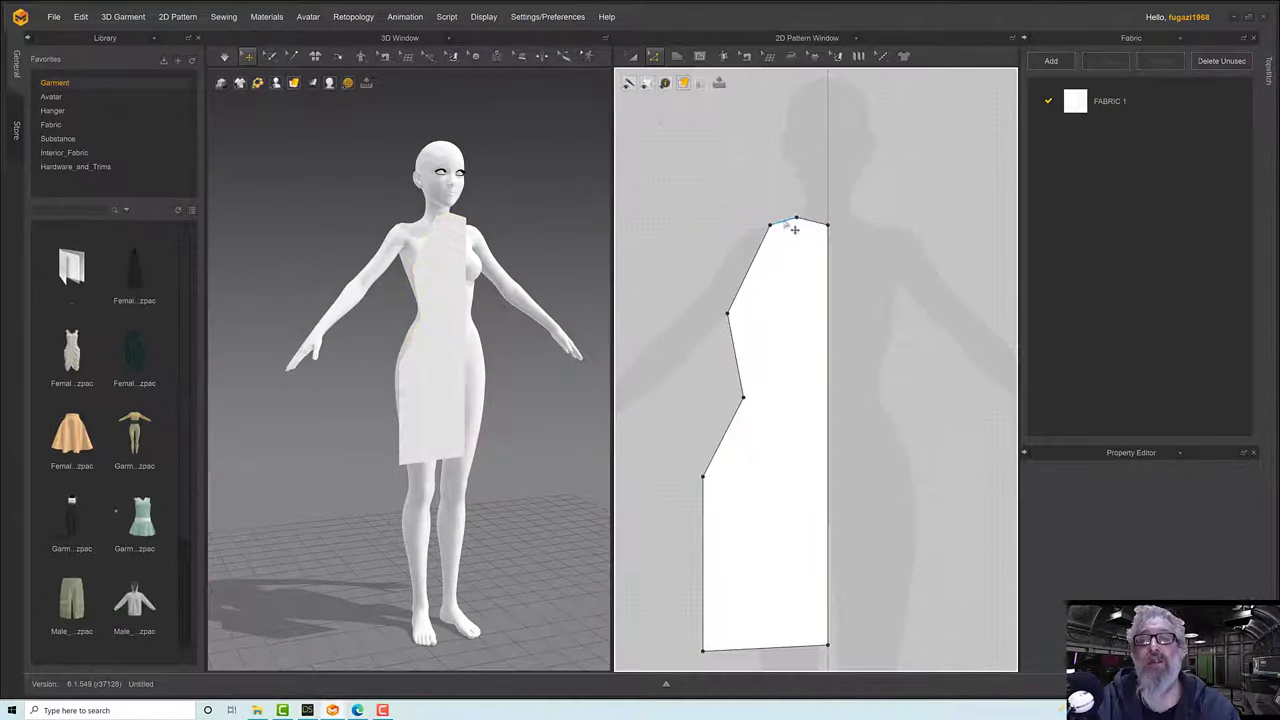
left_click(790, 221)
left_click_drag(781, 211, 781, 210)
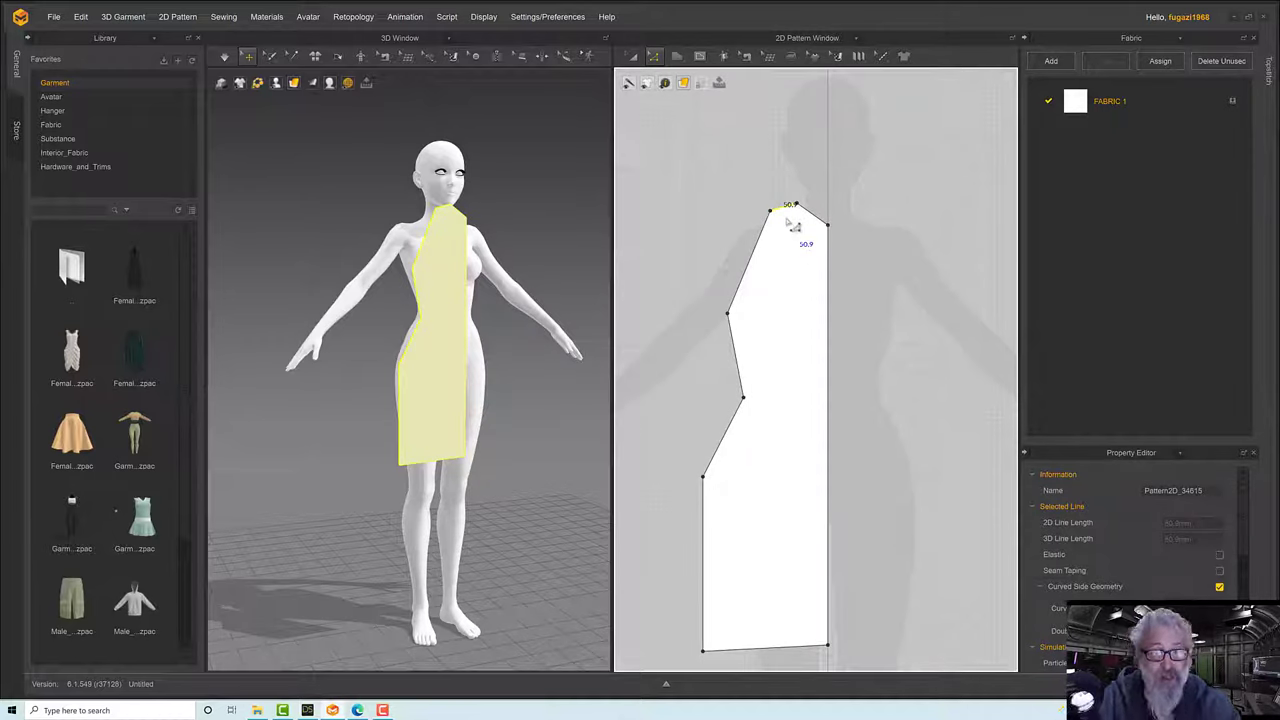
scroll(688, 378, "down", 2)
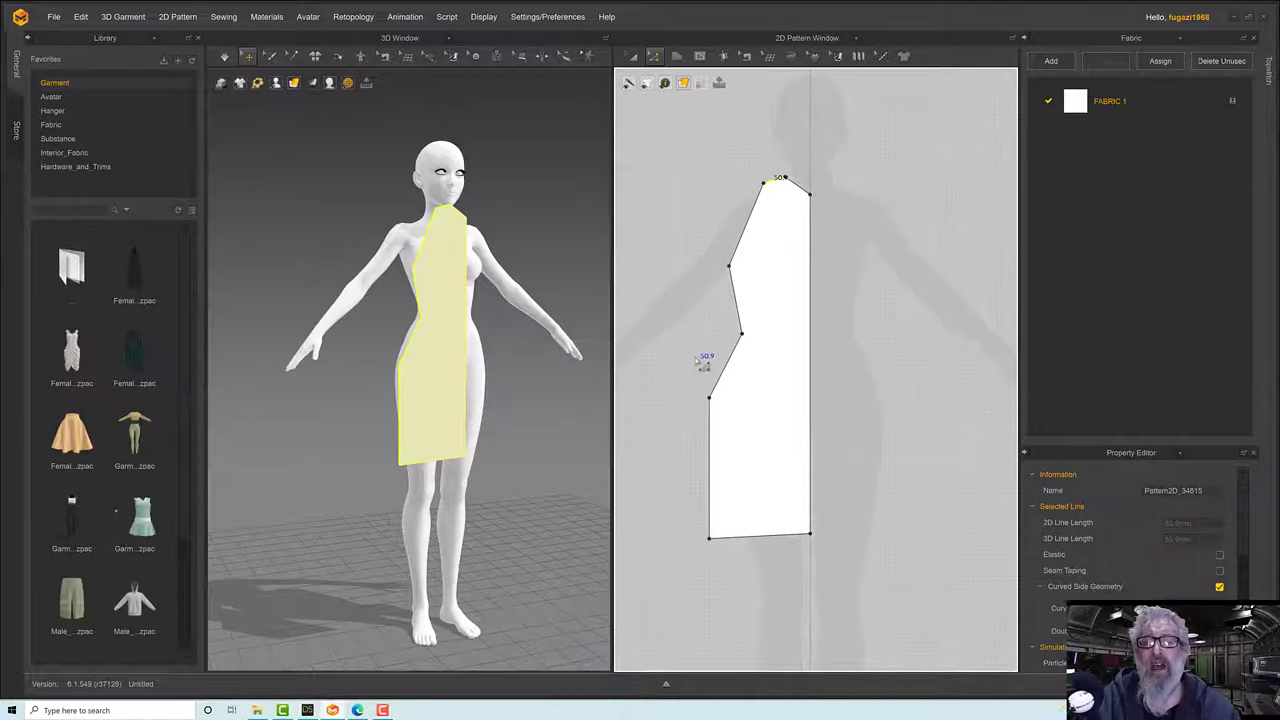
scroll(703, 365, "up", 3)
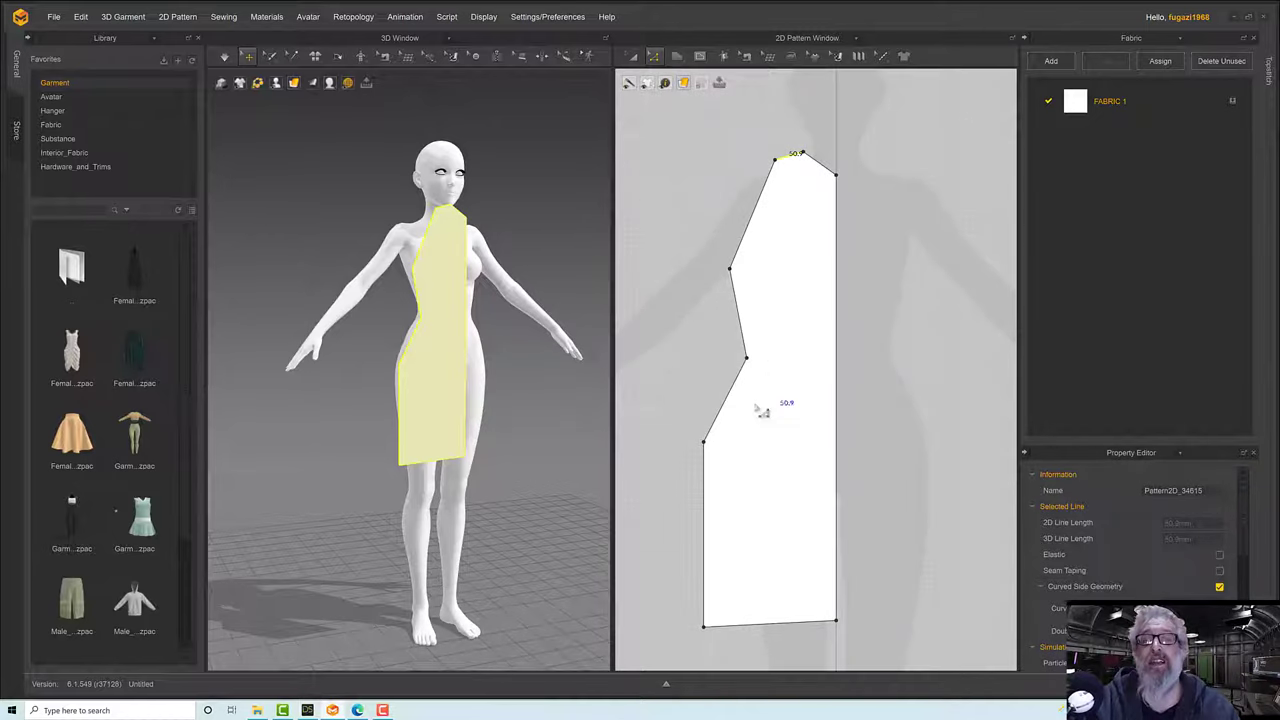
scroll(770, 415, "down", 1)
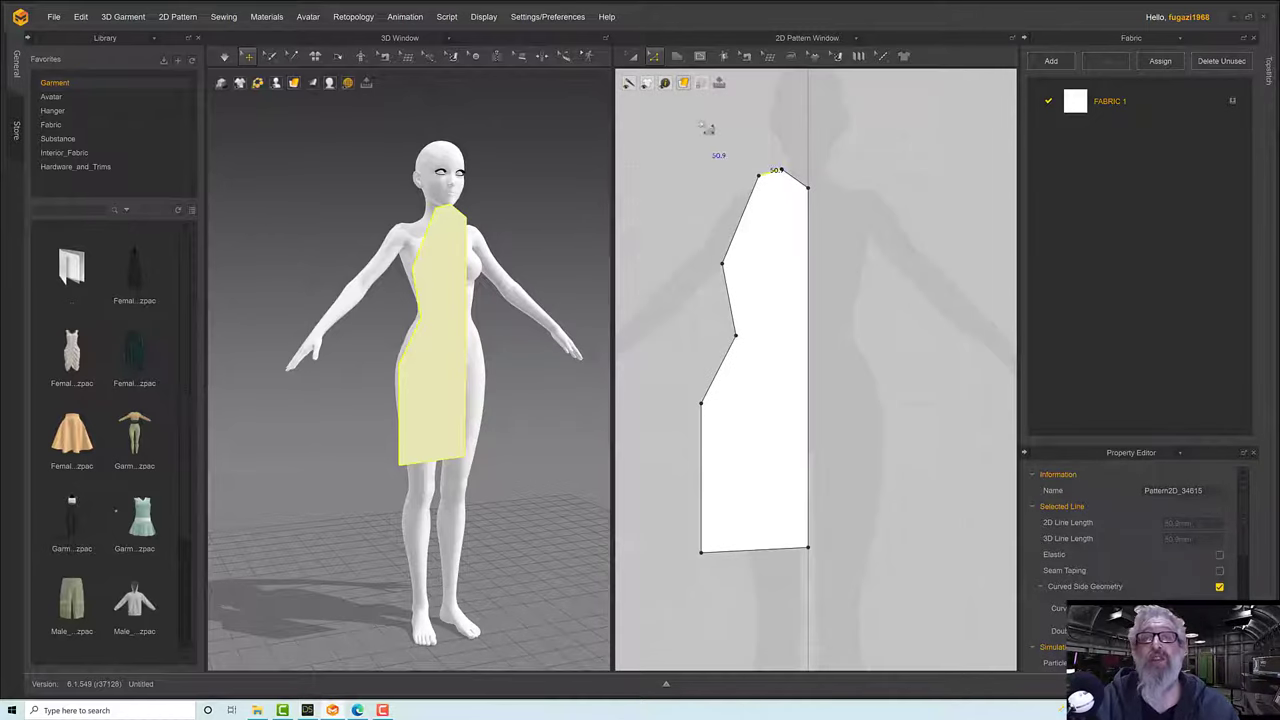
Create a Symmetric Pattern (with Sewing) of the half-dress and place it level beside the original's centre edge with a narrow gap.
left_click(632, 56)
left_click(764, 241)
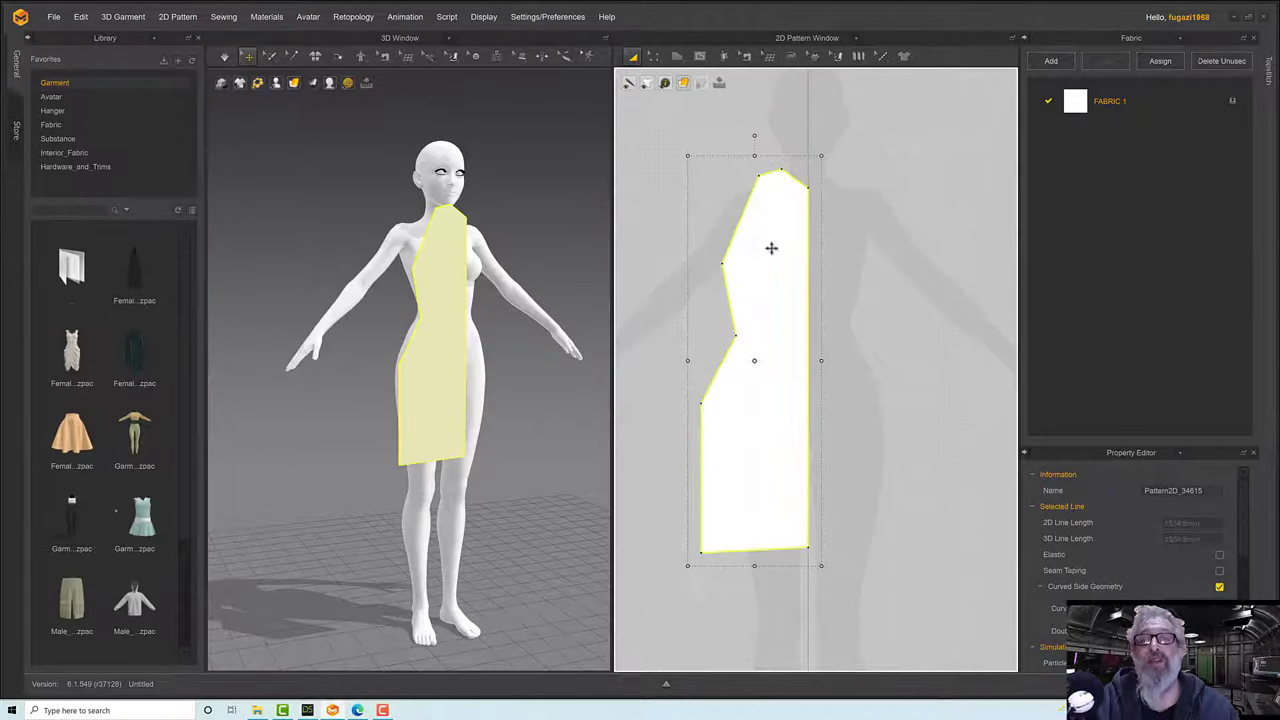
right_click(771, 248)
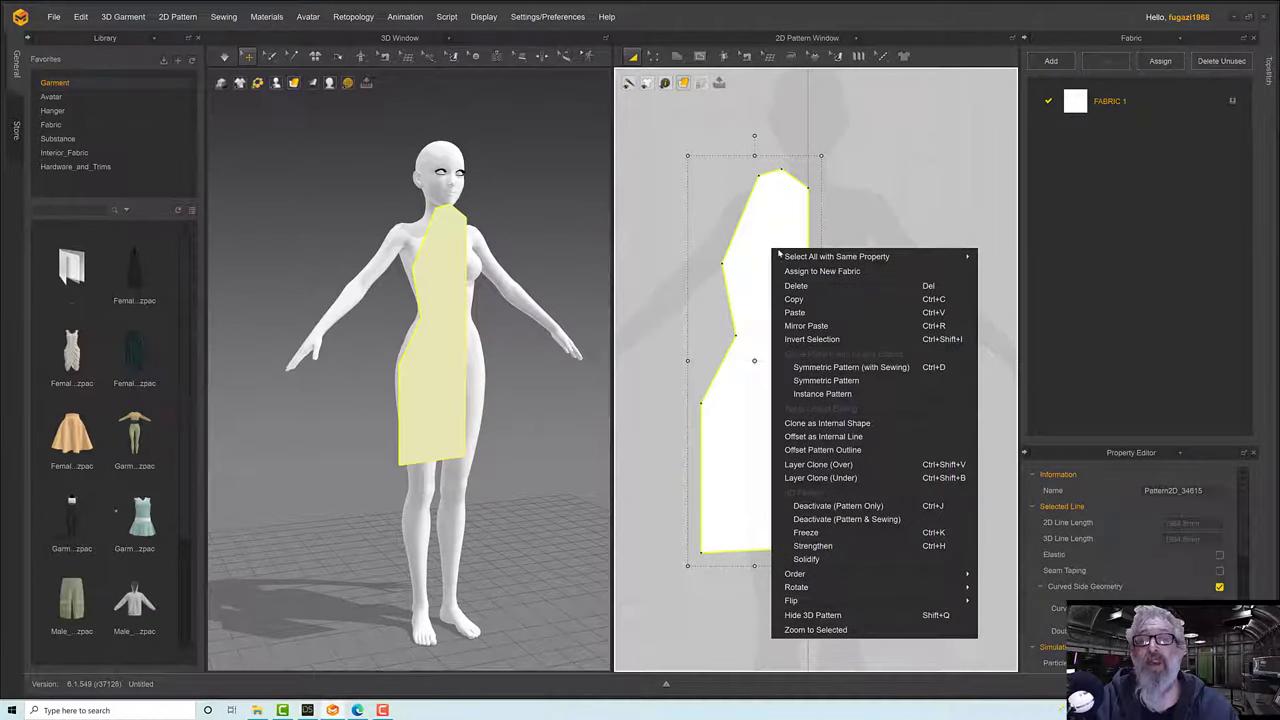
left_click(824, 369)
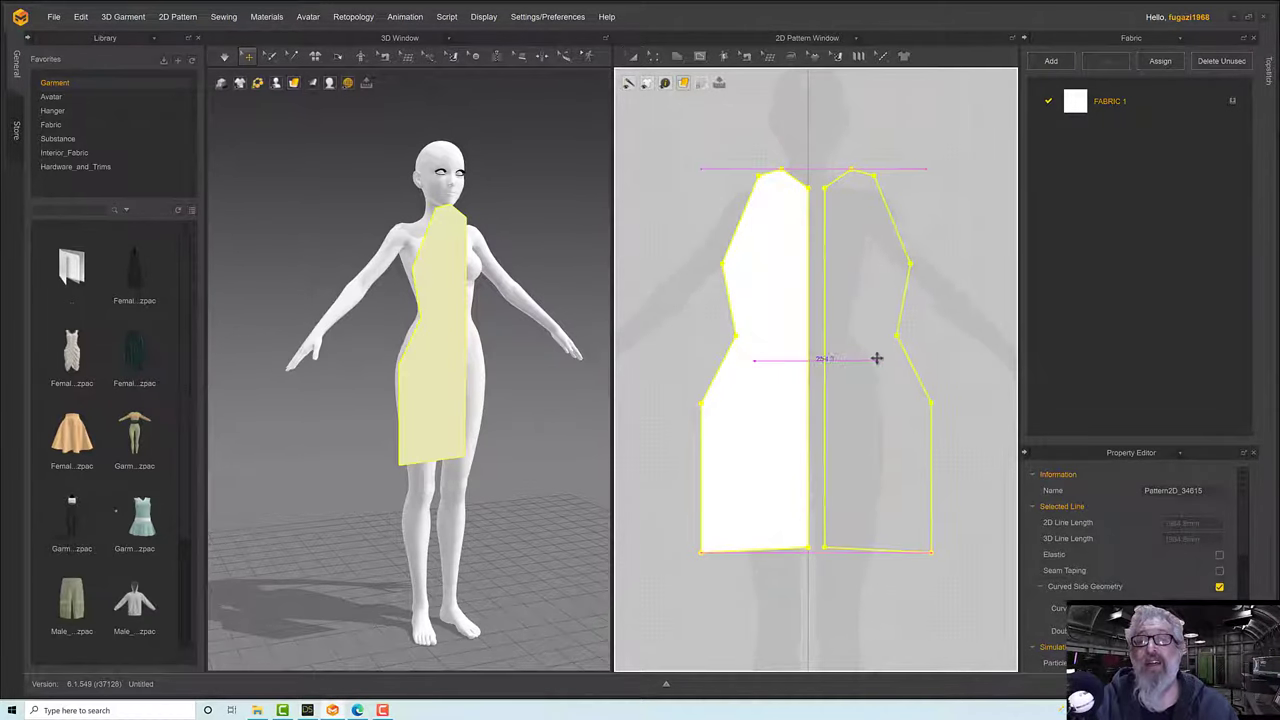
left_click(867, 360)
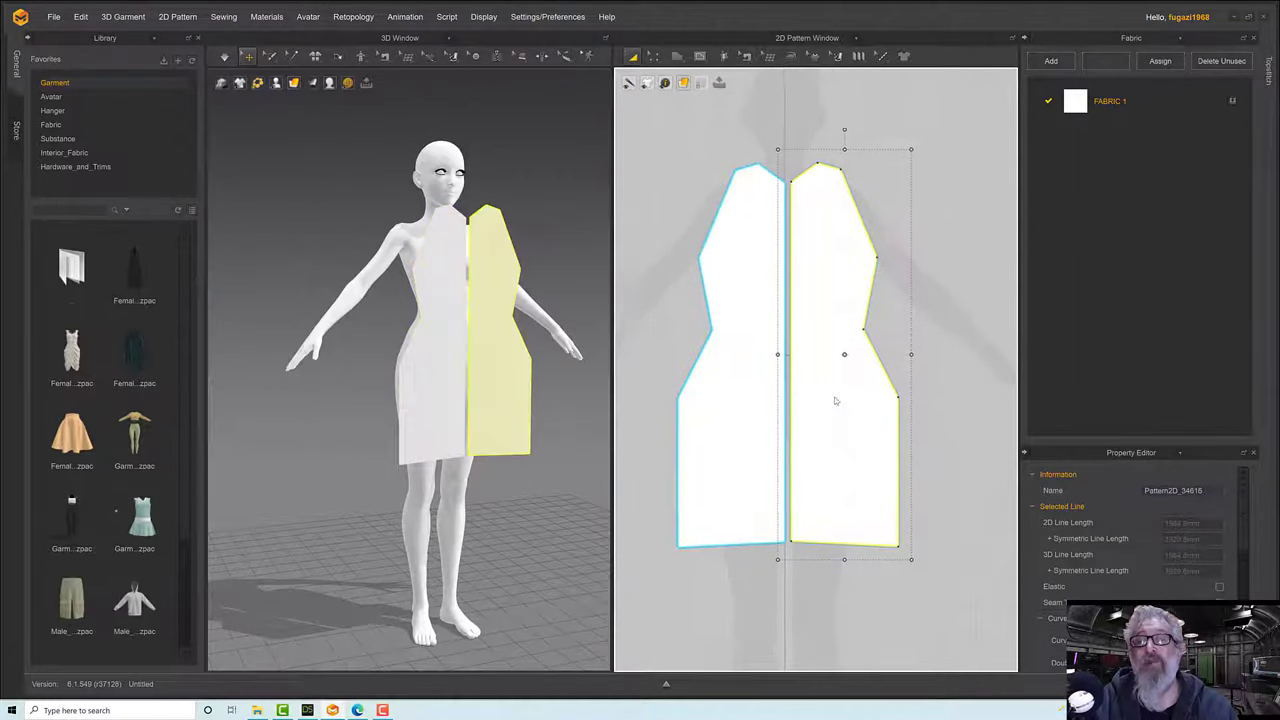
Sew the centre edges of the two dress halves together with Segment Sewing.
left_click(652, 56)
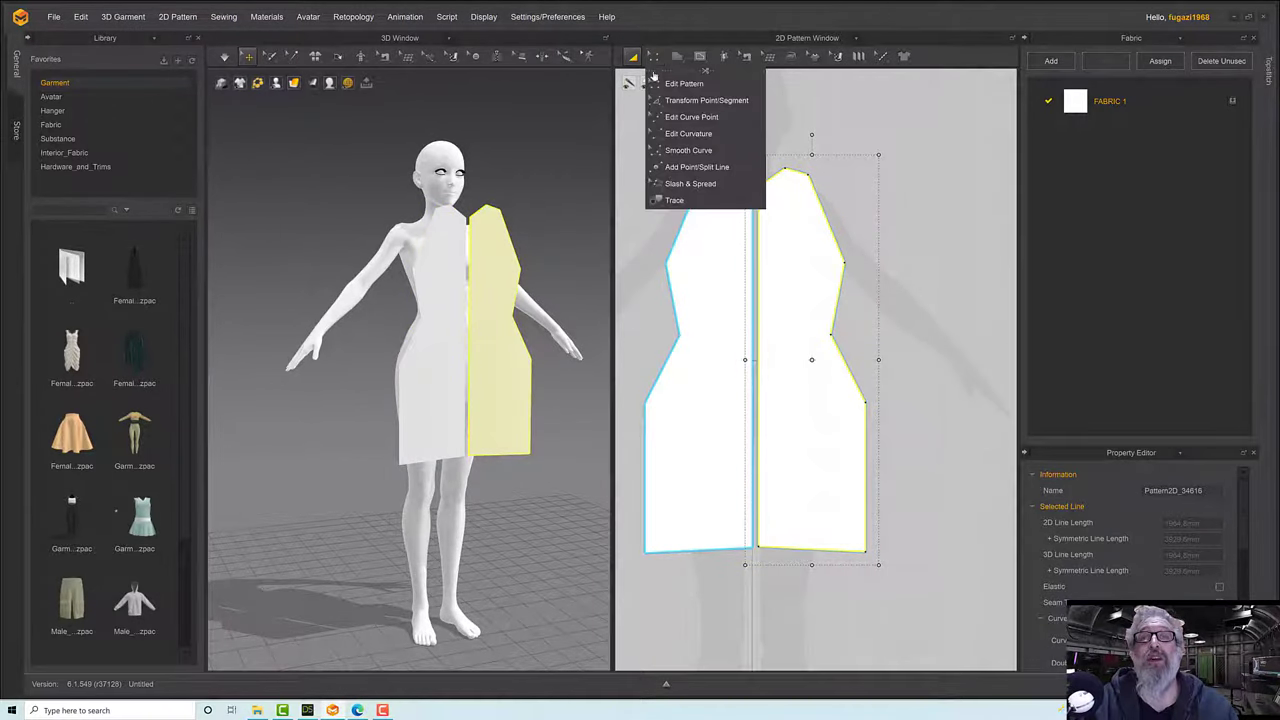
left_click(700, 94)
mouse_move(747, 58)
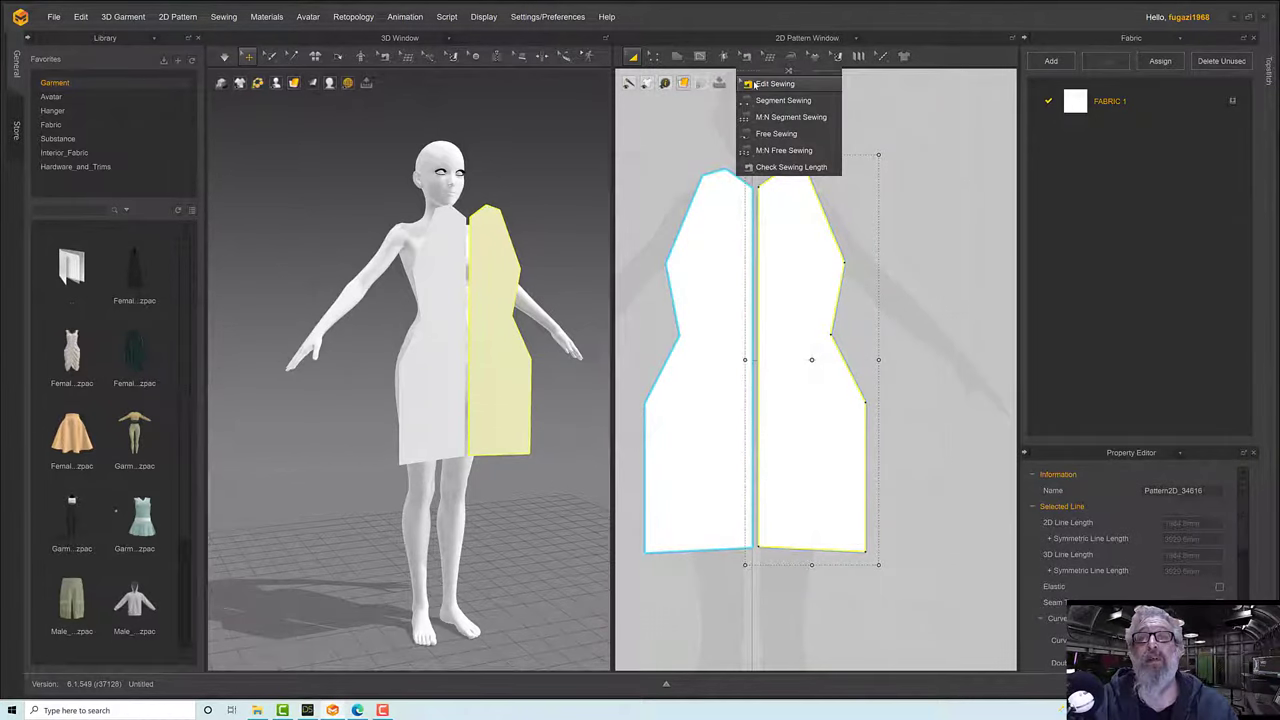
left_click(761, 102)
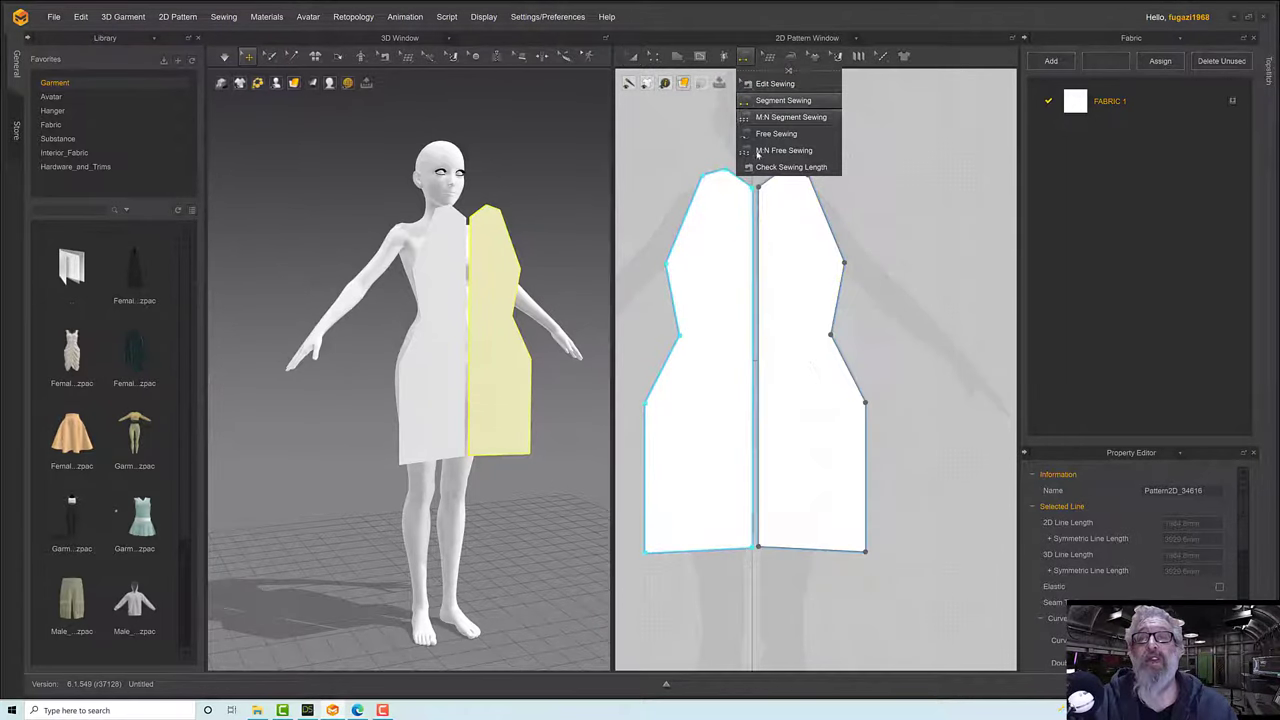
left_click(752, 229)
left_click(758, 234)
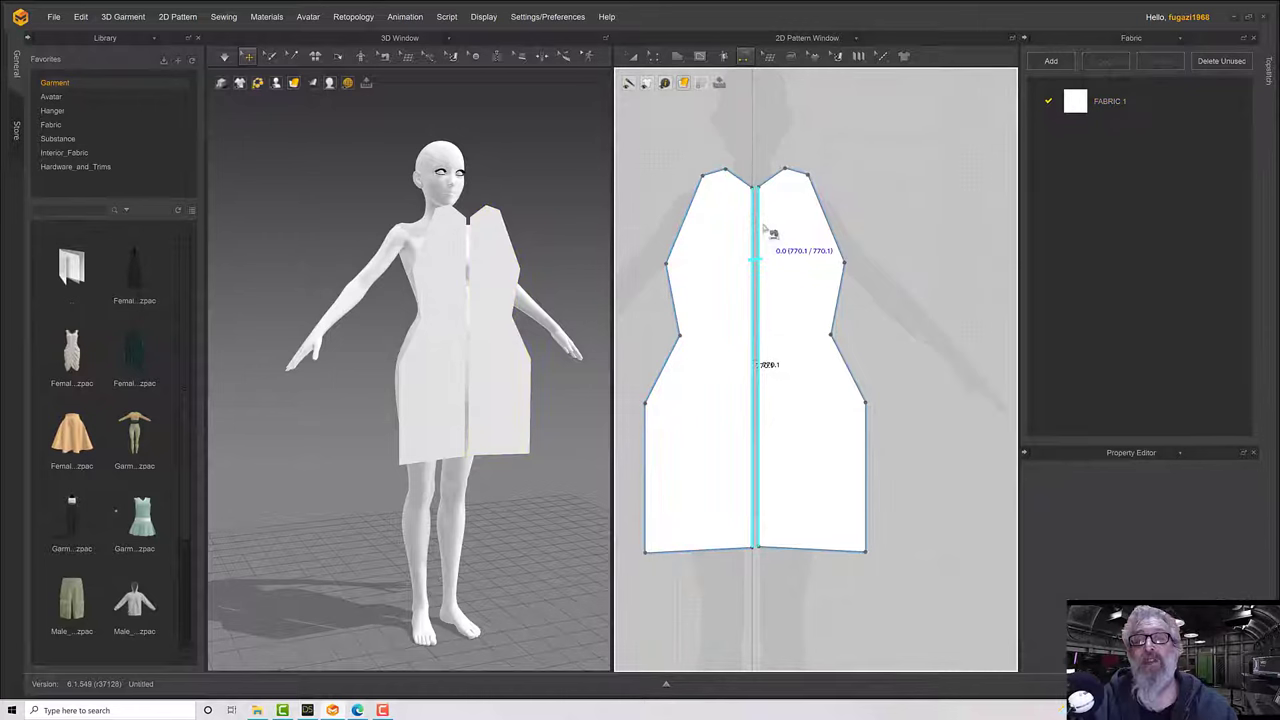
left_click(766, 234)
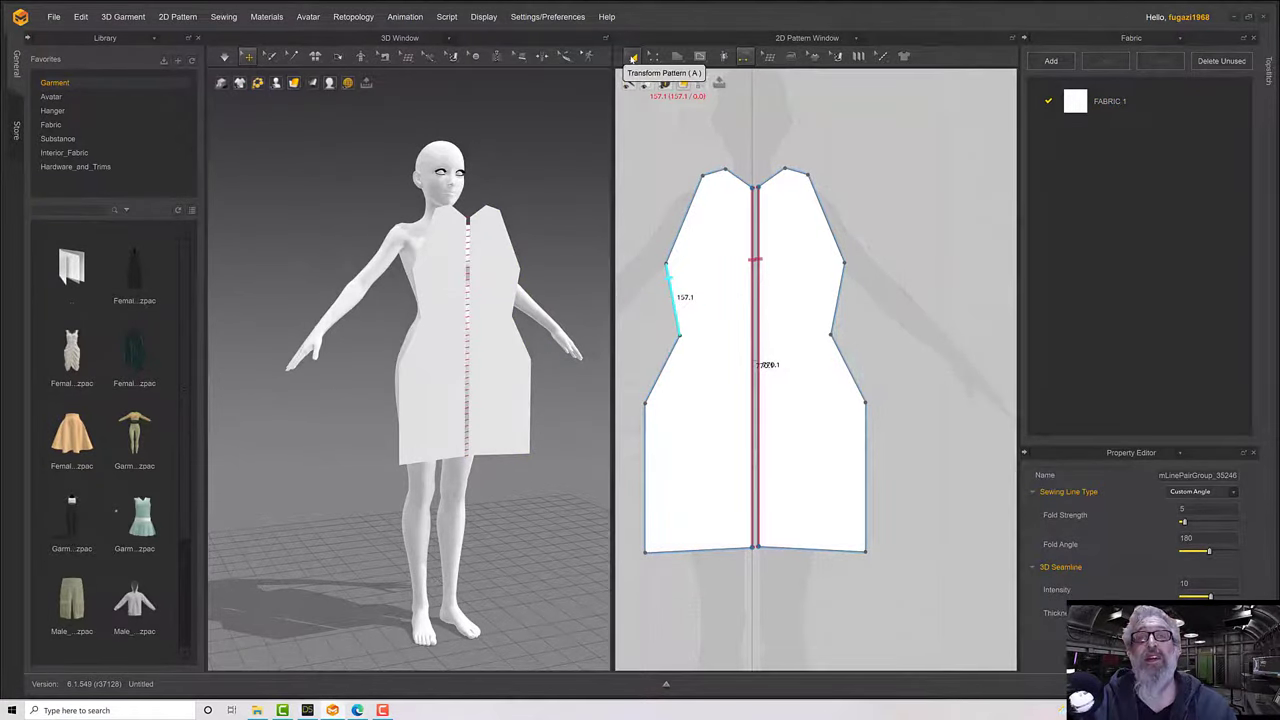
Copy both dress halves, mirror-paste them level about 508 mm beside the originals, and select the pasted halves.
left_click(632, 56)
scroll(722, 248, "down", 2)
left_click(714, 242)
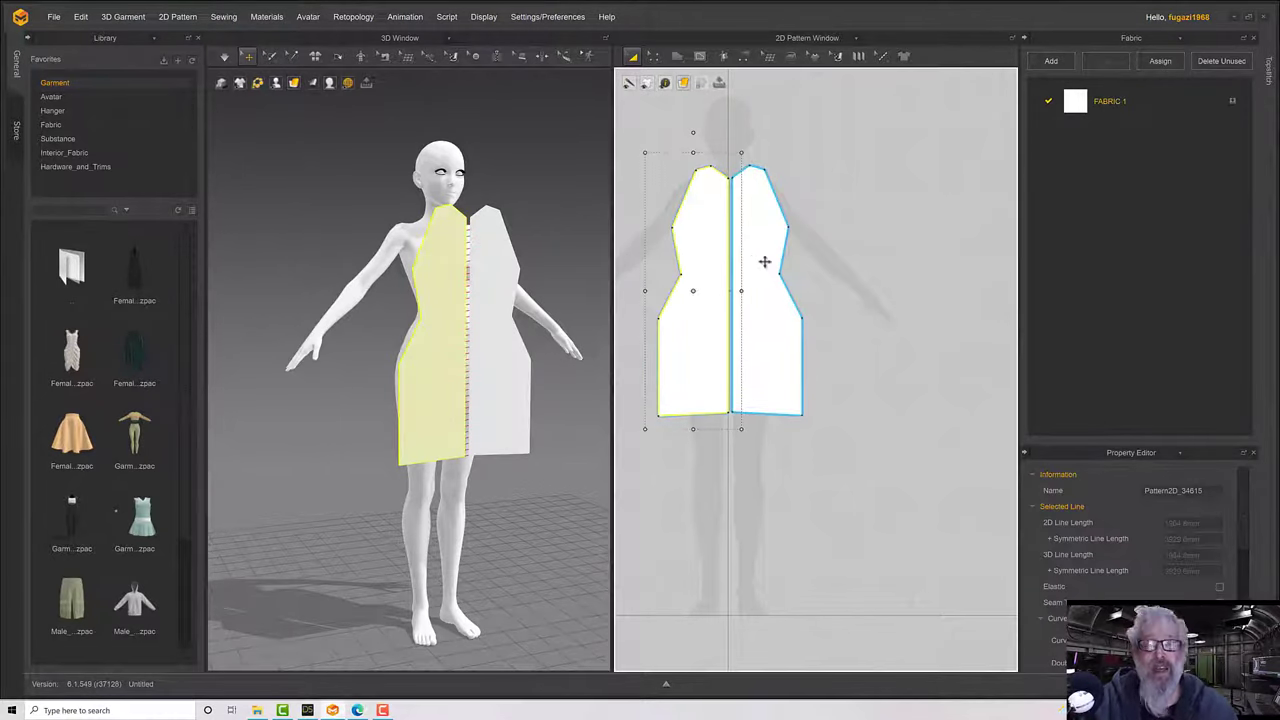
left_click(764, 272, "shift")
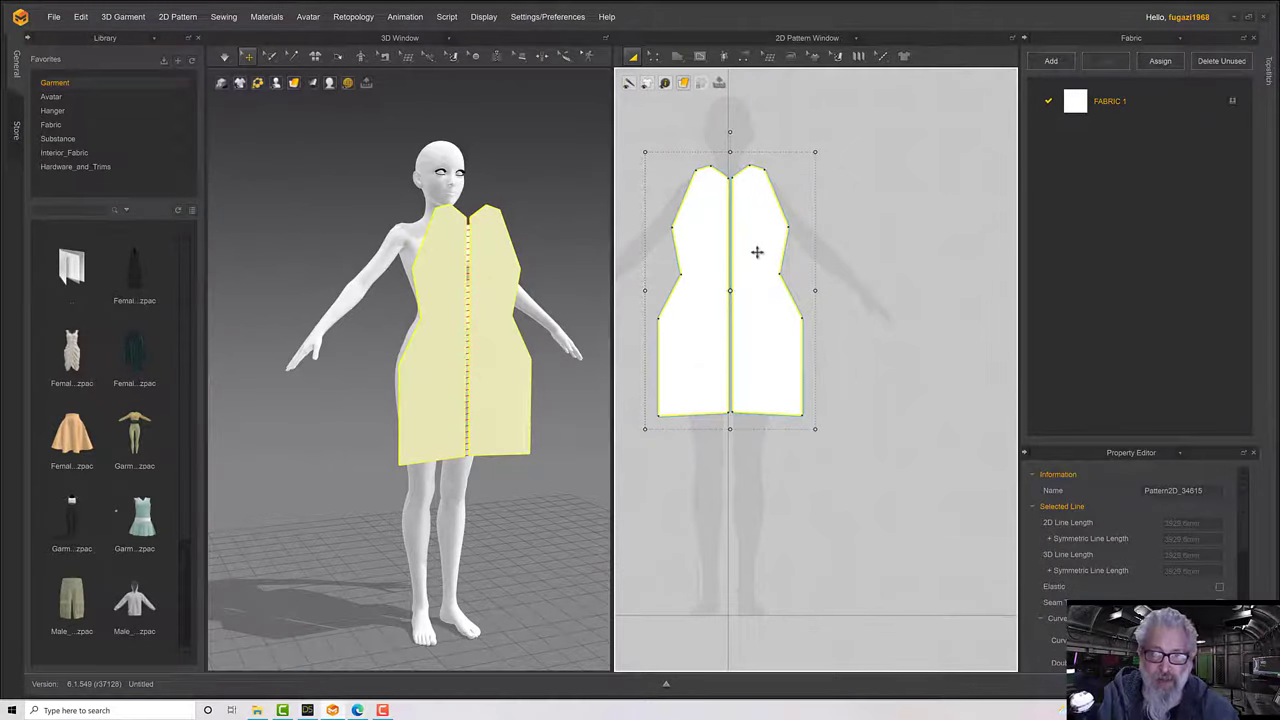
right_click(756, 252)
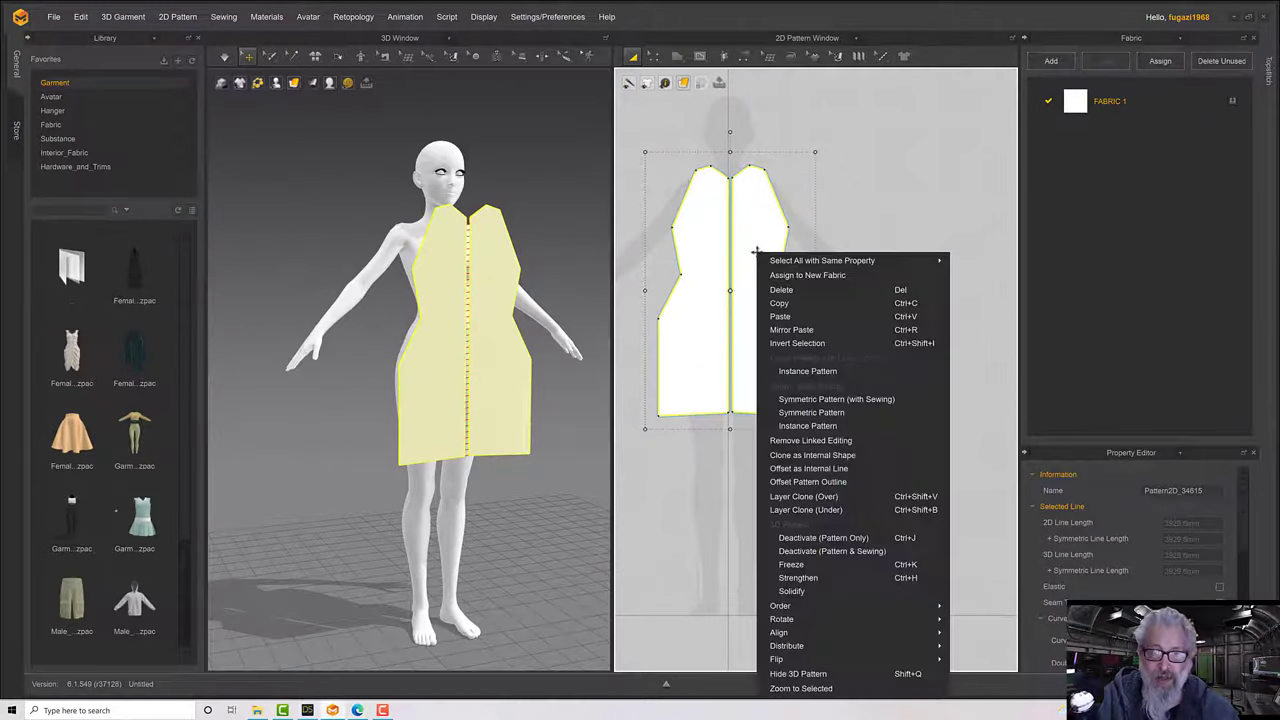
left_click(783, 303)
right_click(866, 200)
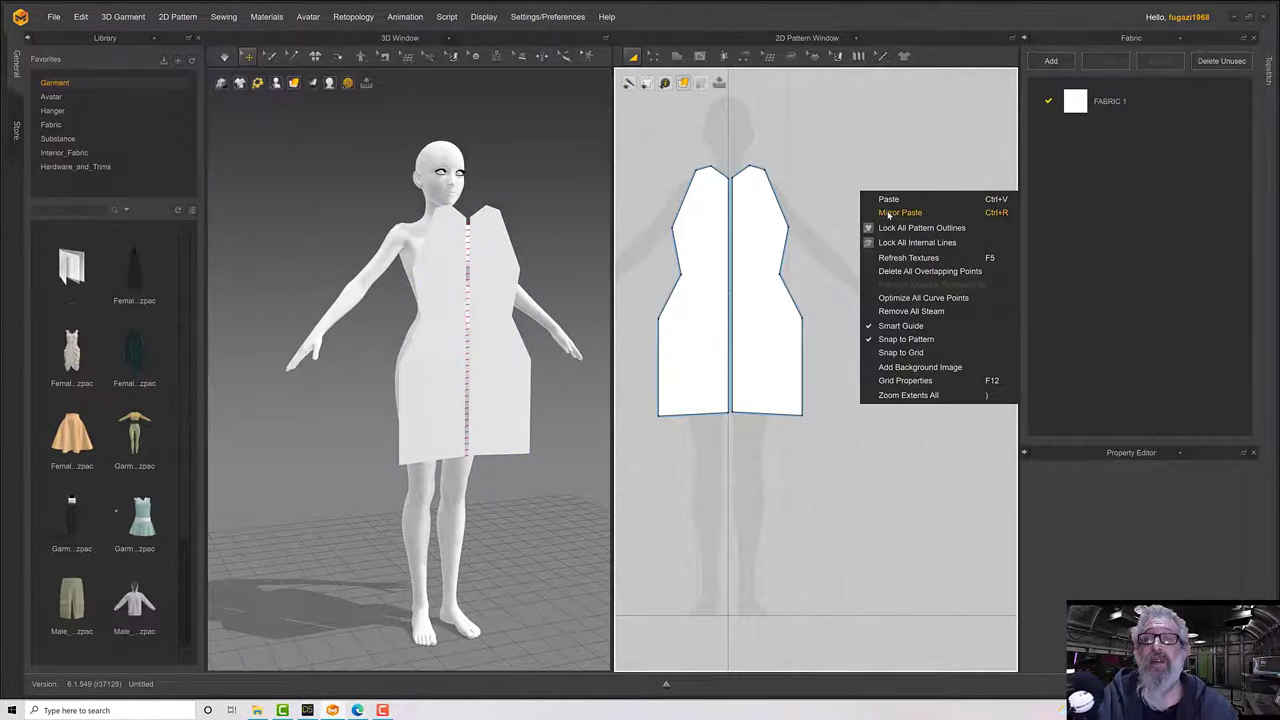
left_click(882, 209)
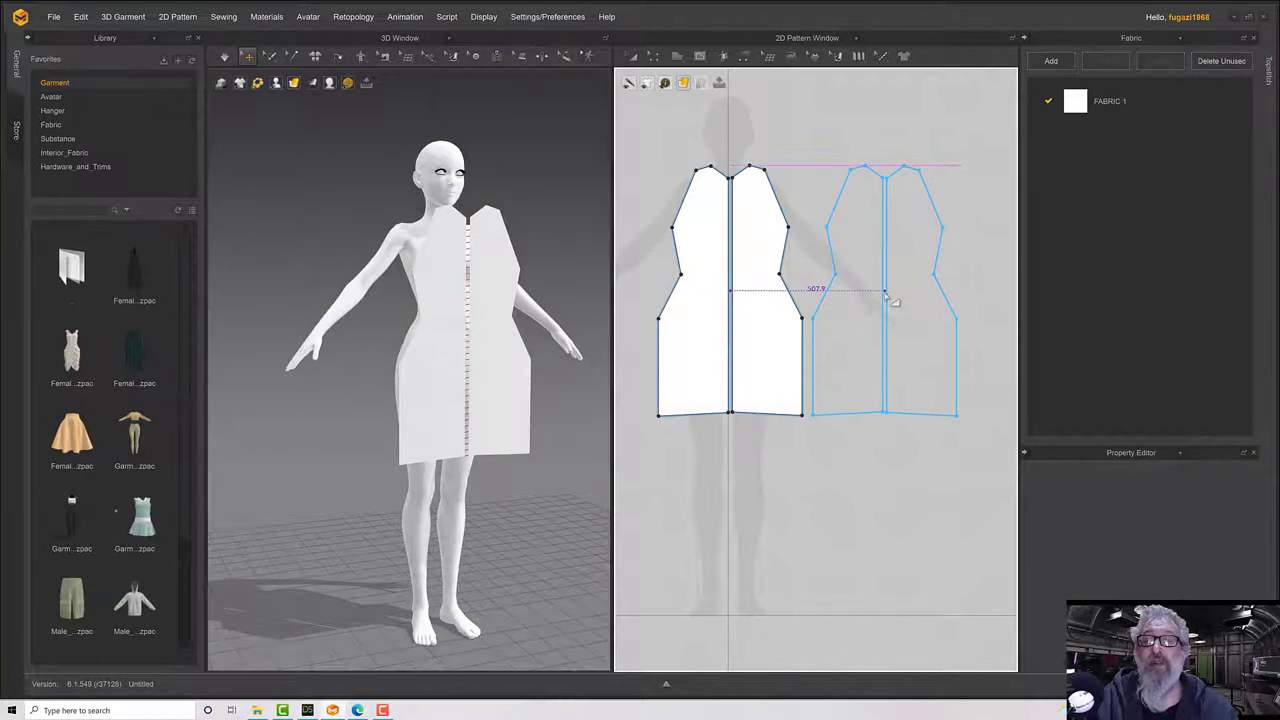
left_click(885, 293)
left_click(874, 471)
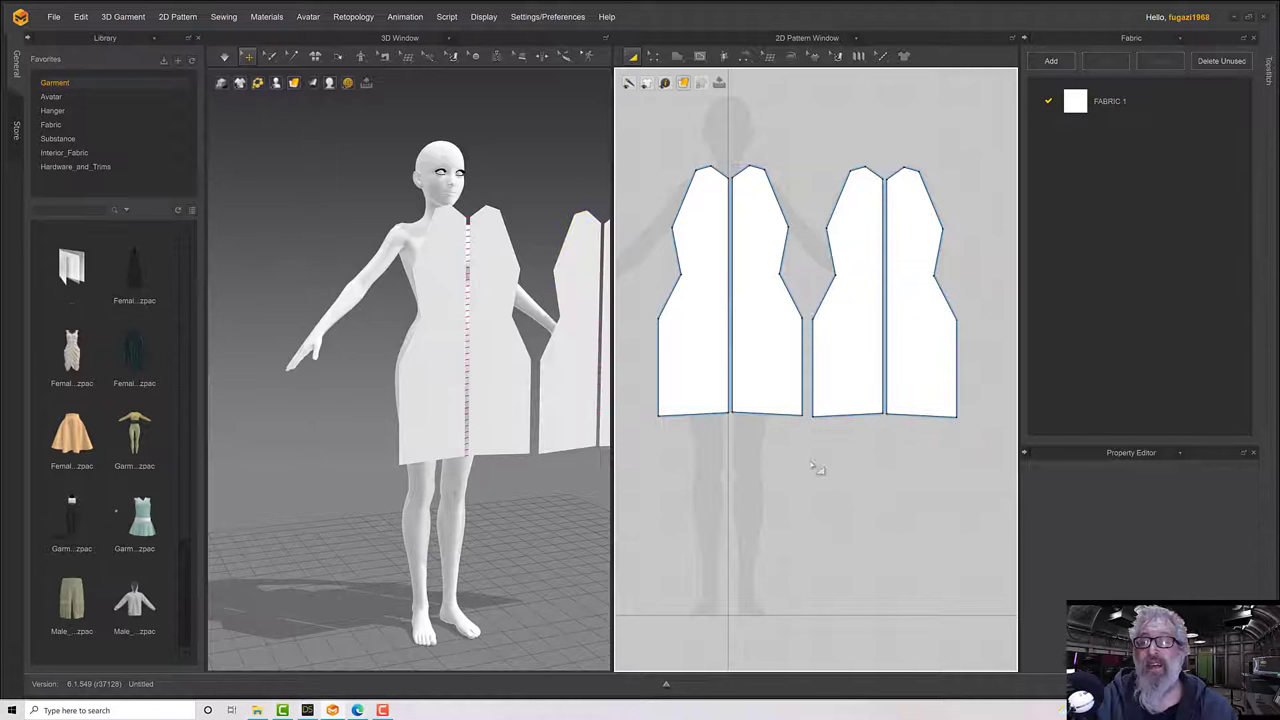
left_click(864, 345)
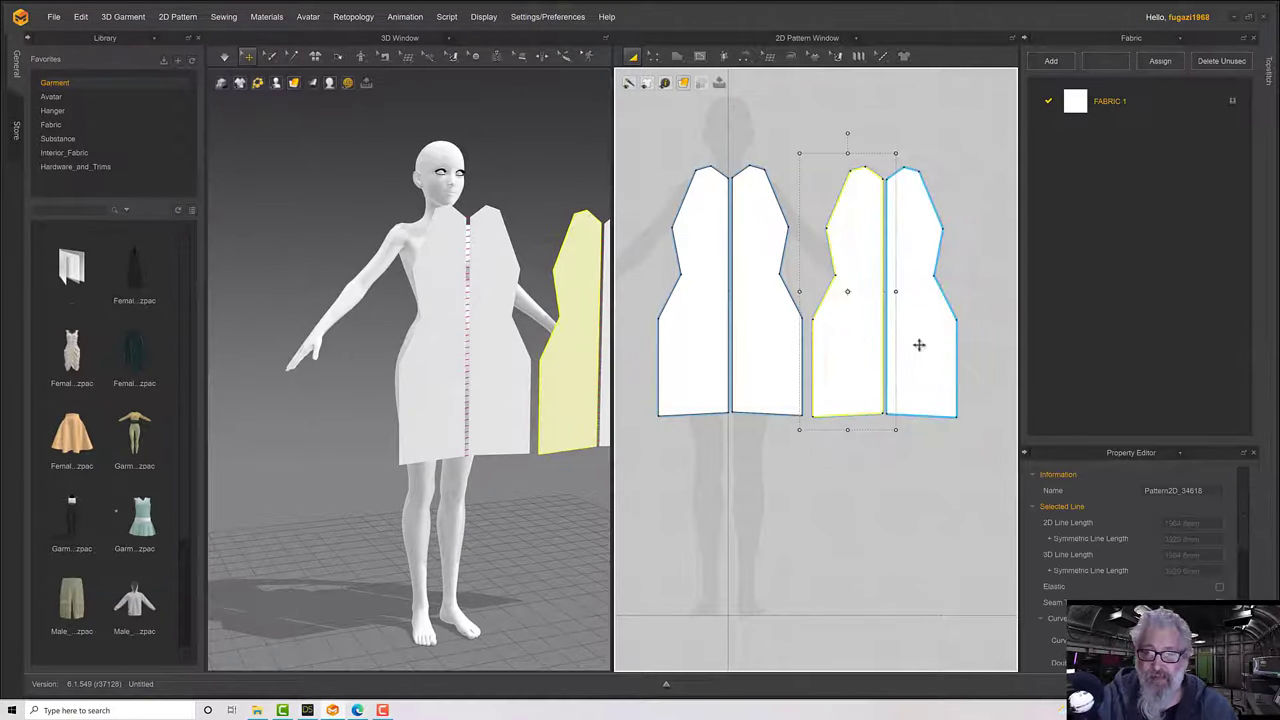
Rotate the copied dress halves with the 3D gizmo and move them behind the avatar.
right_click_drag(526, 428, 538, 452)
scroll(541, 455, "down", 1)
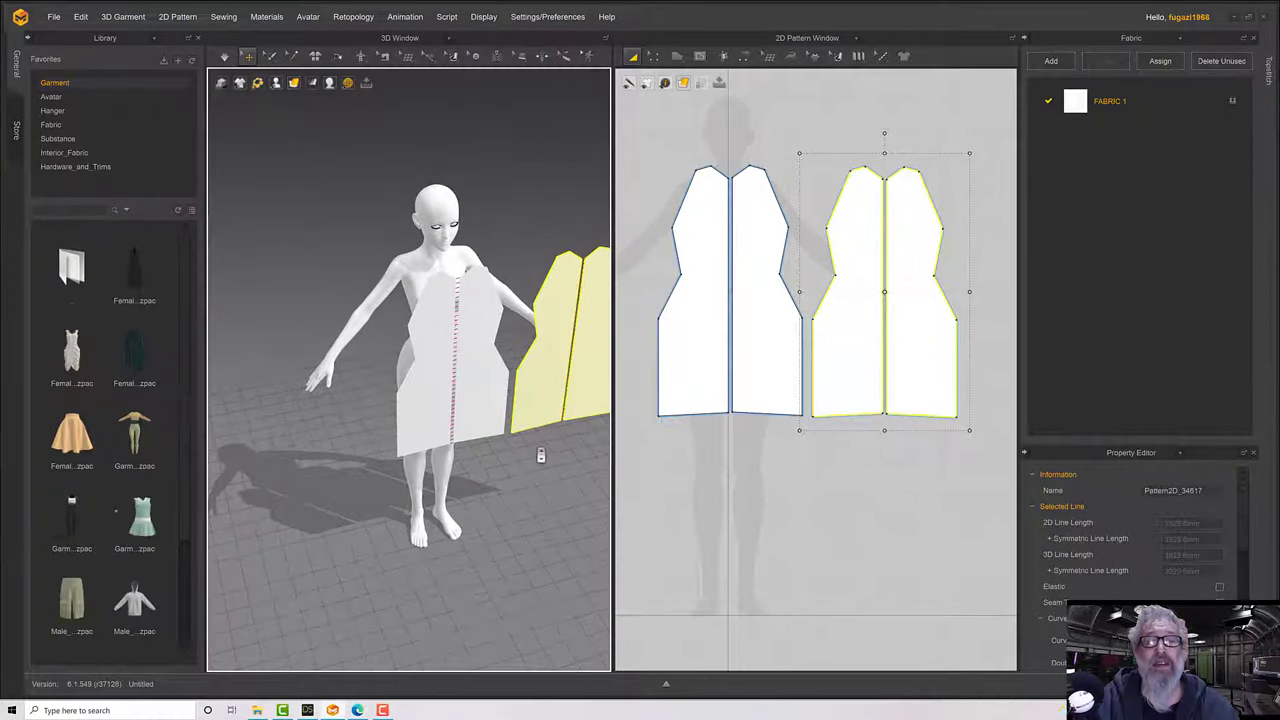
left_click(538, 397)
right_click_drag(545, 400, 569, 430)
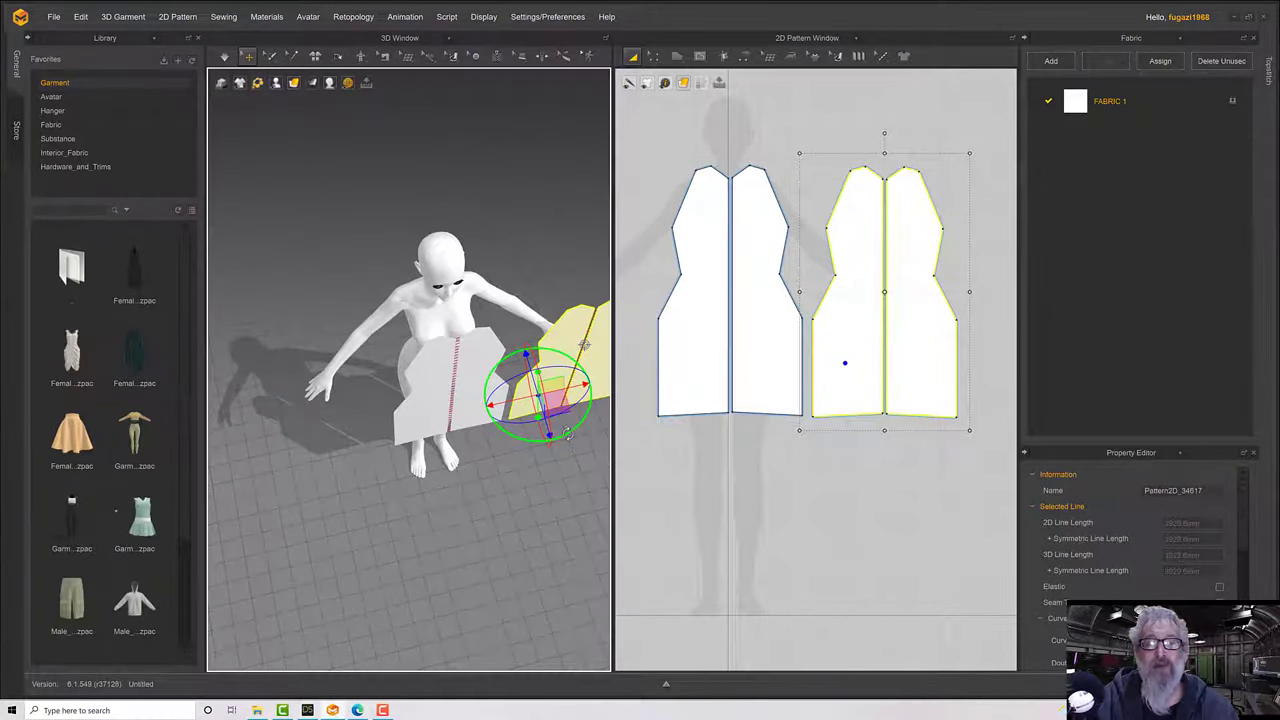
left_click_drag(567, 432, 533, 386)
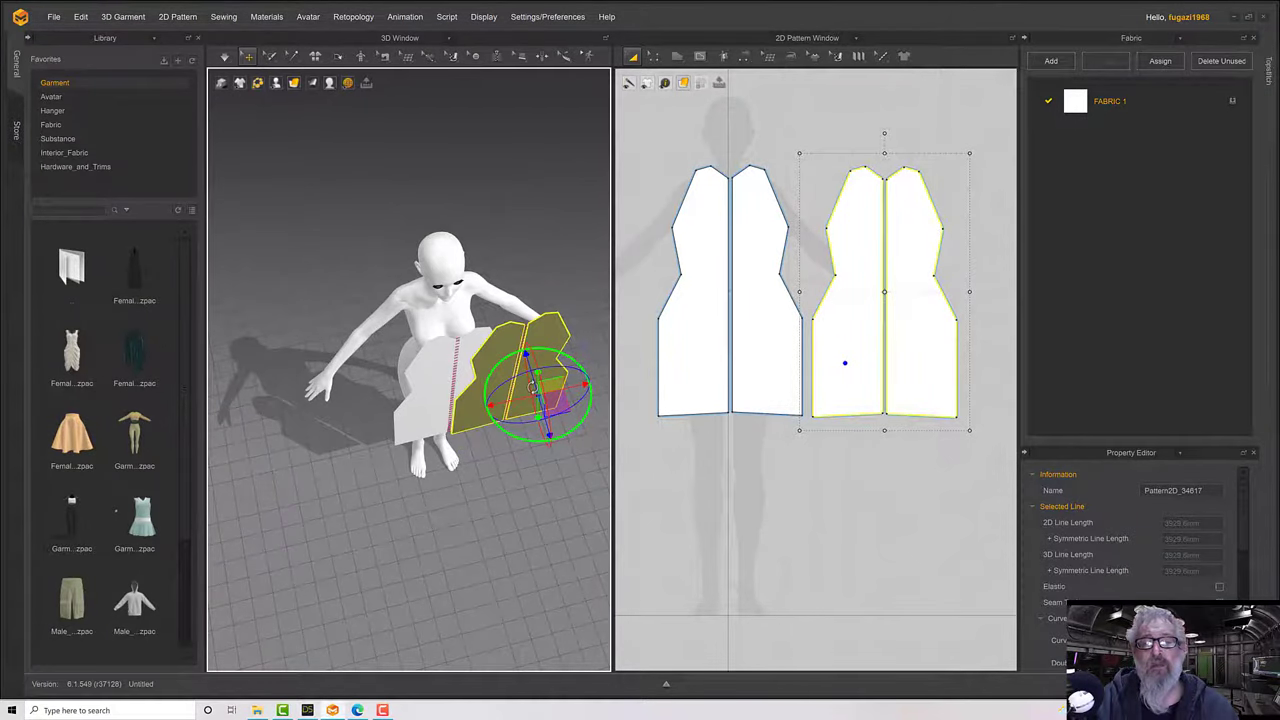
right_click_drag(492, 390, 568, 426)
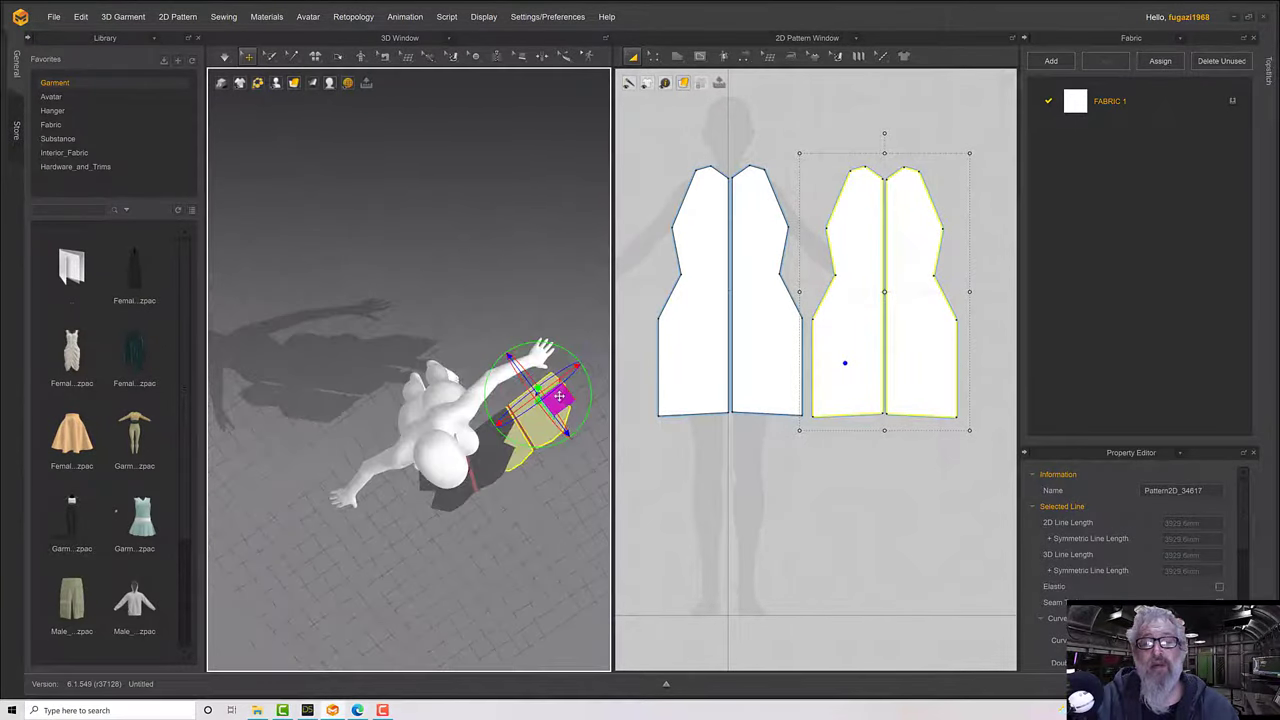
left_click_drag(560, 398, 429, 379)
right_click_drag(429, 378, 534, 271)
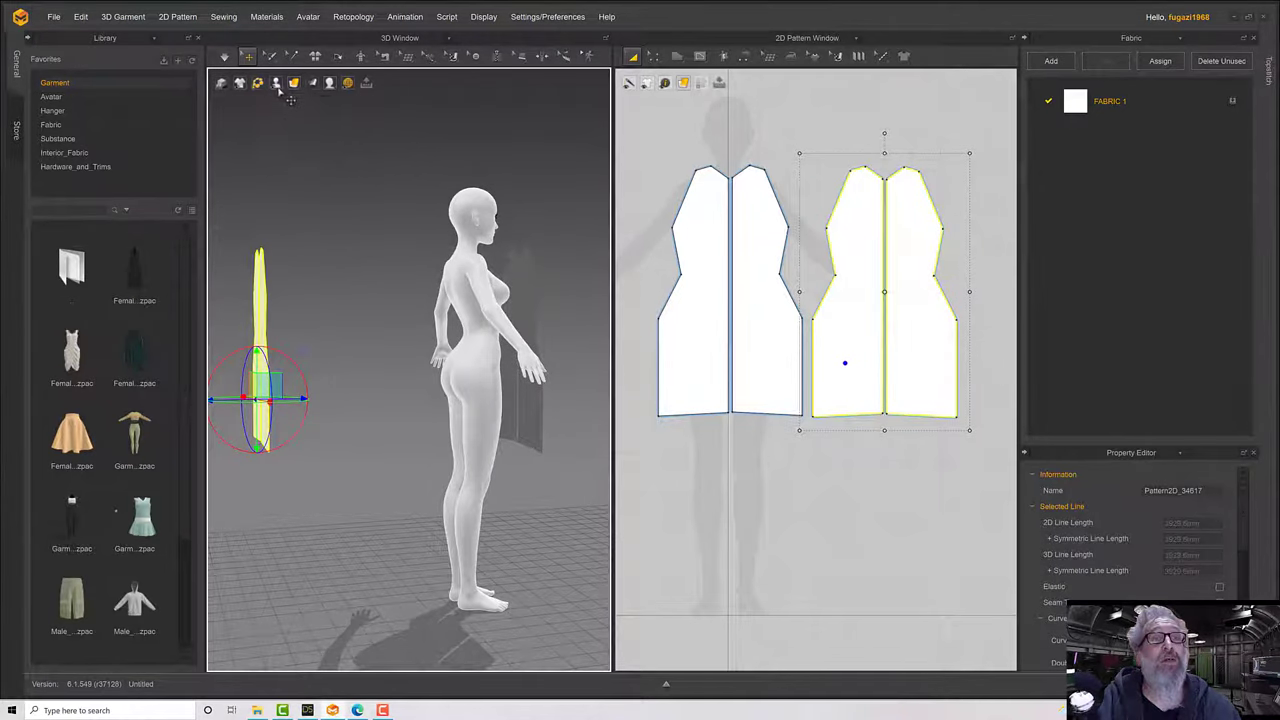
Show the avatar's arrangement points and turn the 3D view to its back.
mouse_move(278, 88)
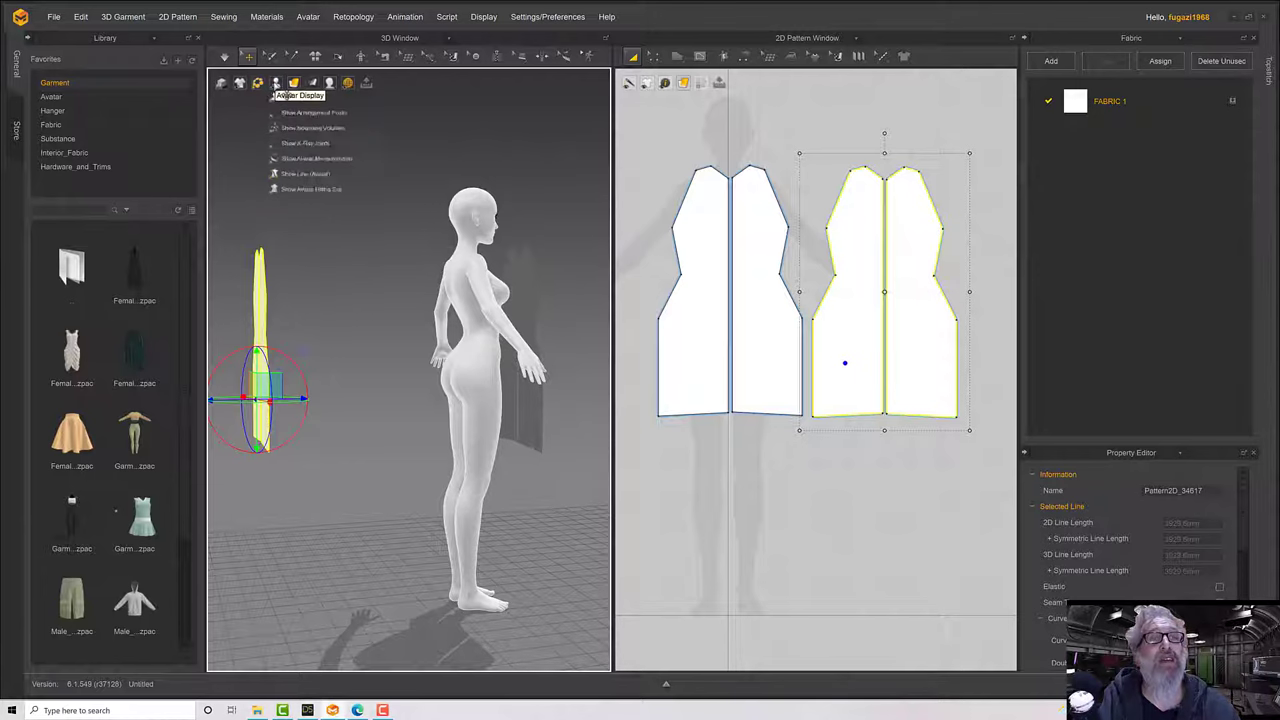
left_click(280, 114)
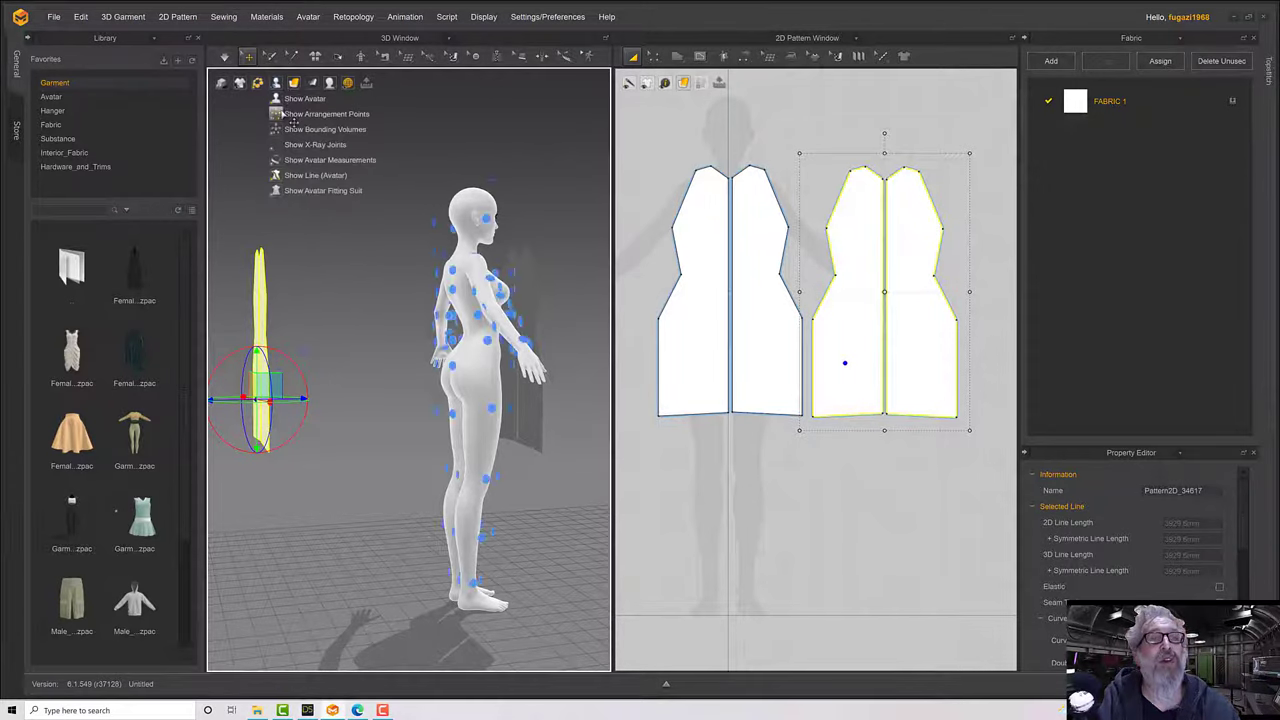
right_click_drag(372, 270, 481, 292)
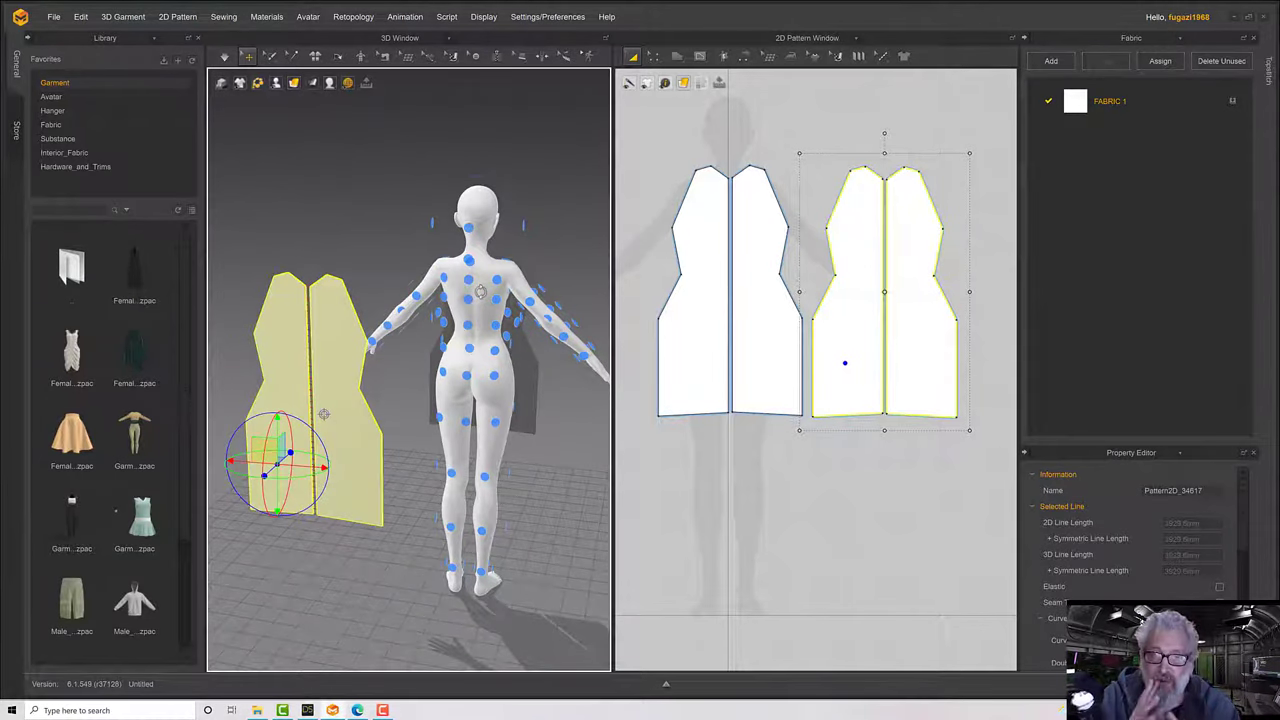
Try arranging the copied dress halves on the point at the avatar's lower back, and undo the placement.
left_click(471, 347)
right_click_drag(525, 352, 502, 388)
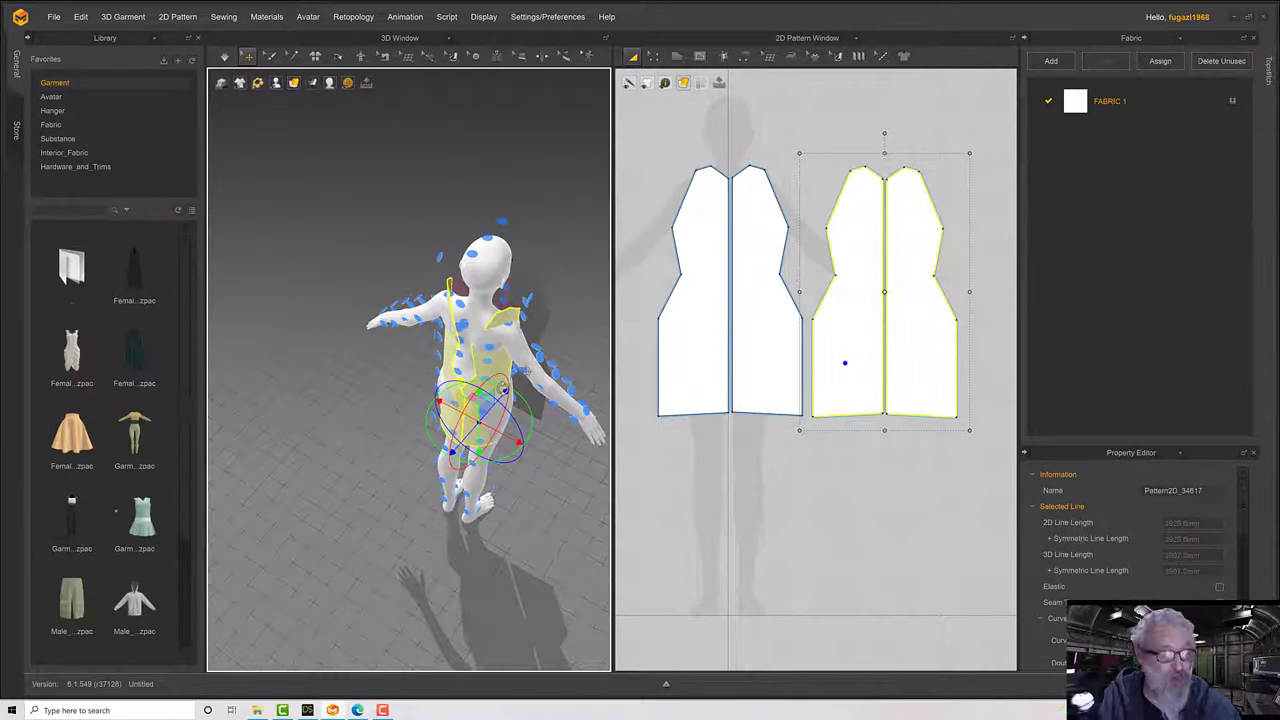
key("ctrl+z")
key("ctrl+y")
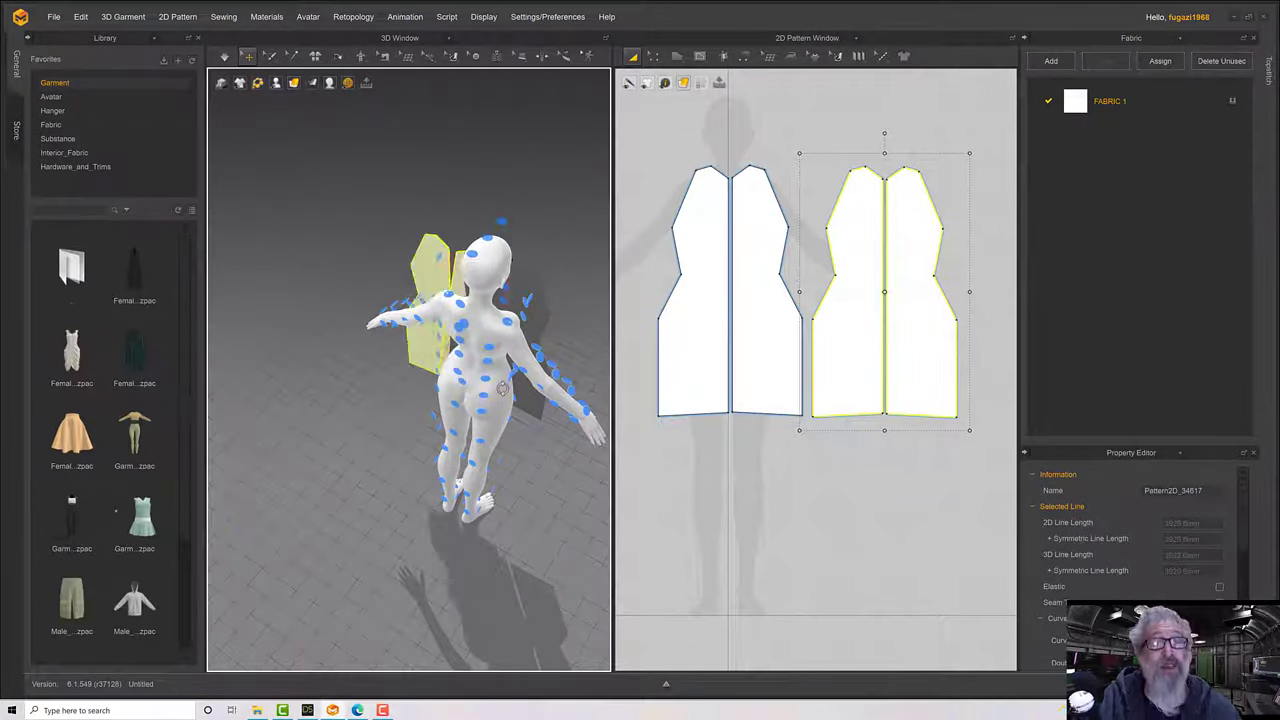
Arrange the copied dress halves on the arrangement point at the avatar's lower back and turn the 3D view to the front.
right_click_drag(494, 391, 445, 392)
key("ctrl+y")
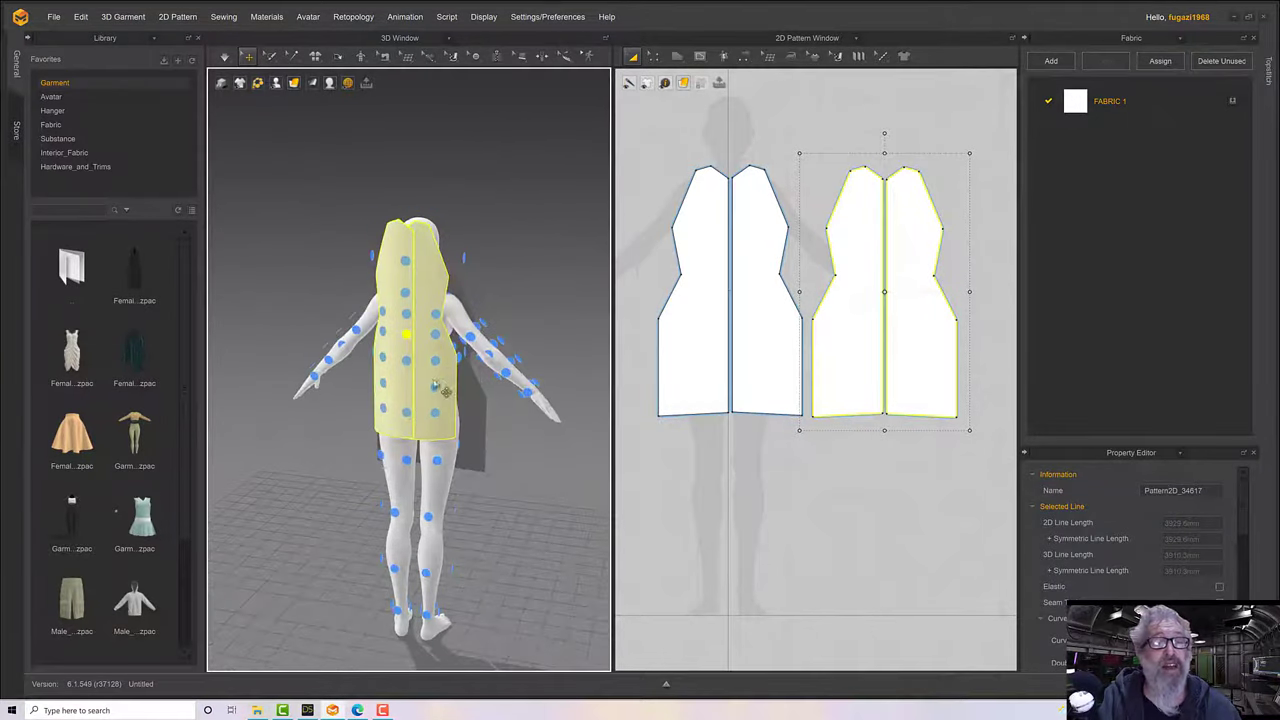
key("space")
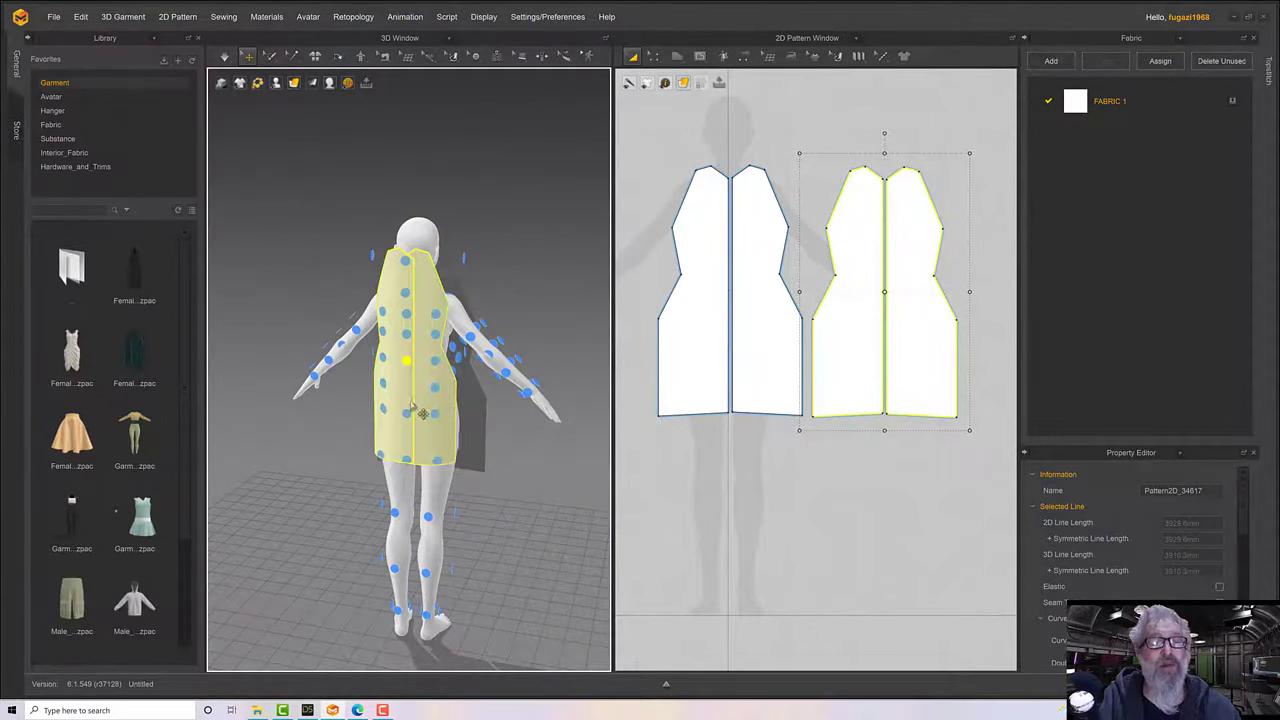
key("2")
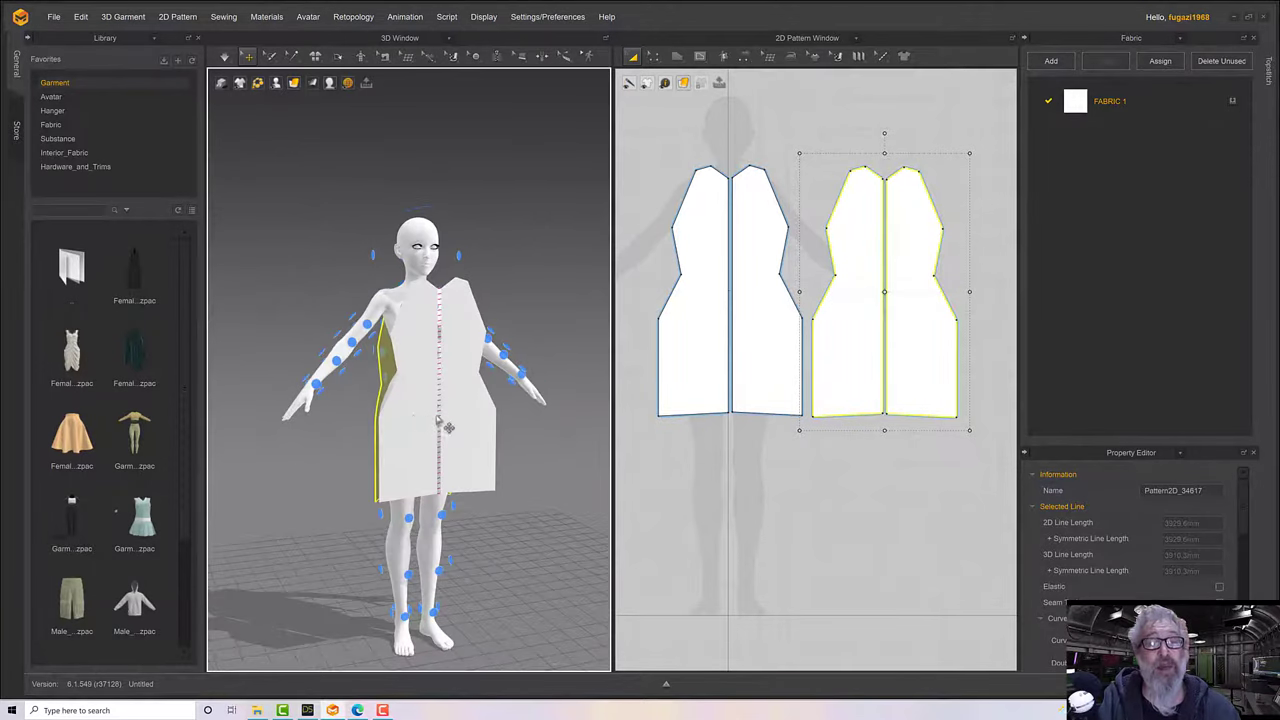
Select the two original dress halves and arrange them on the point at the front of the avatar's lower torso.
left_click(422, 428)
right_click_drag(428, 428, 510, 448)
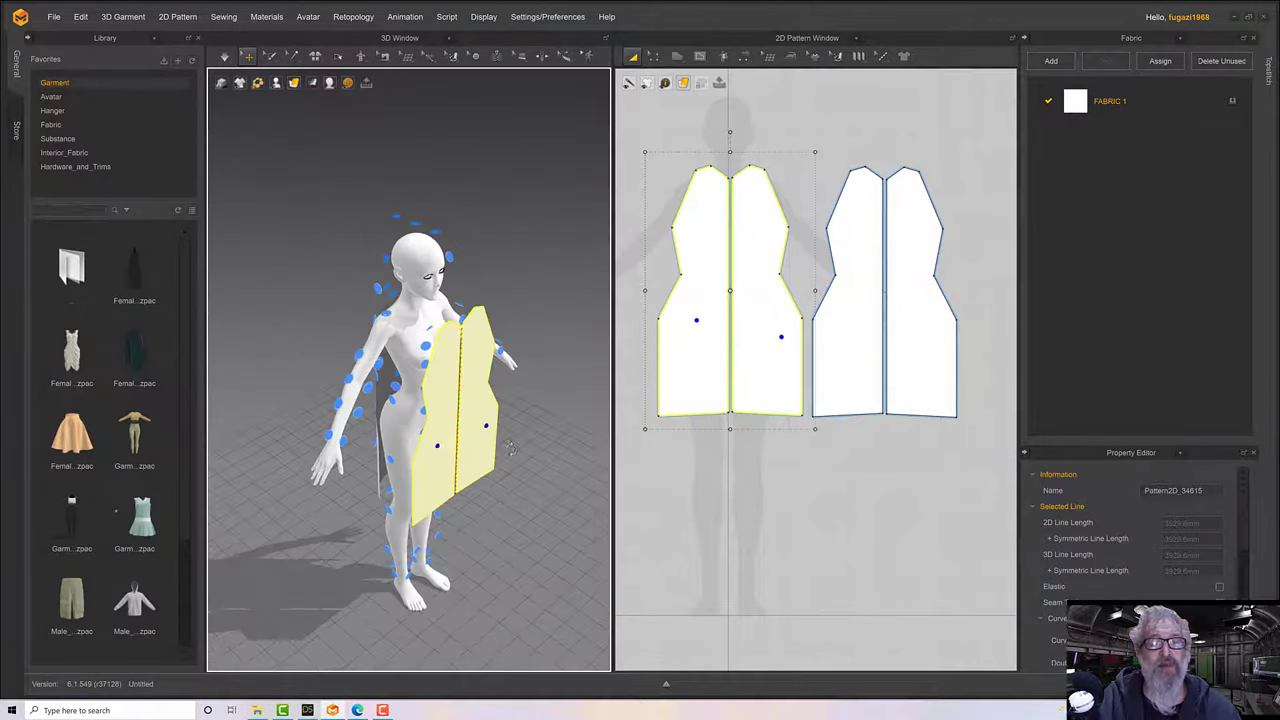
key("2")
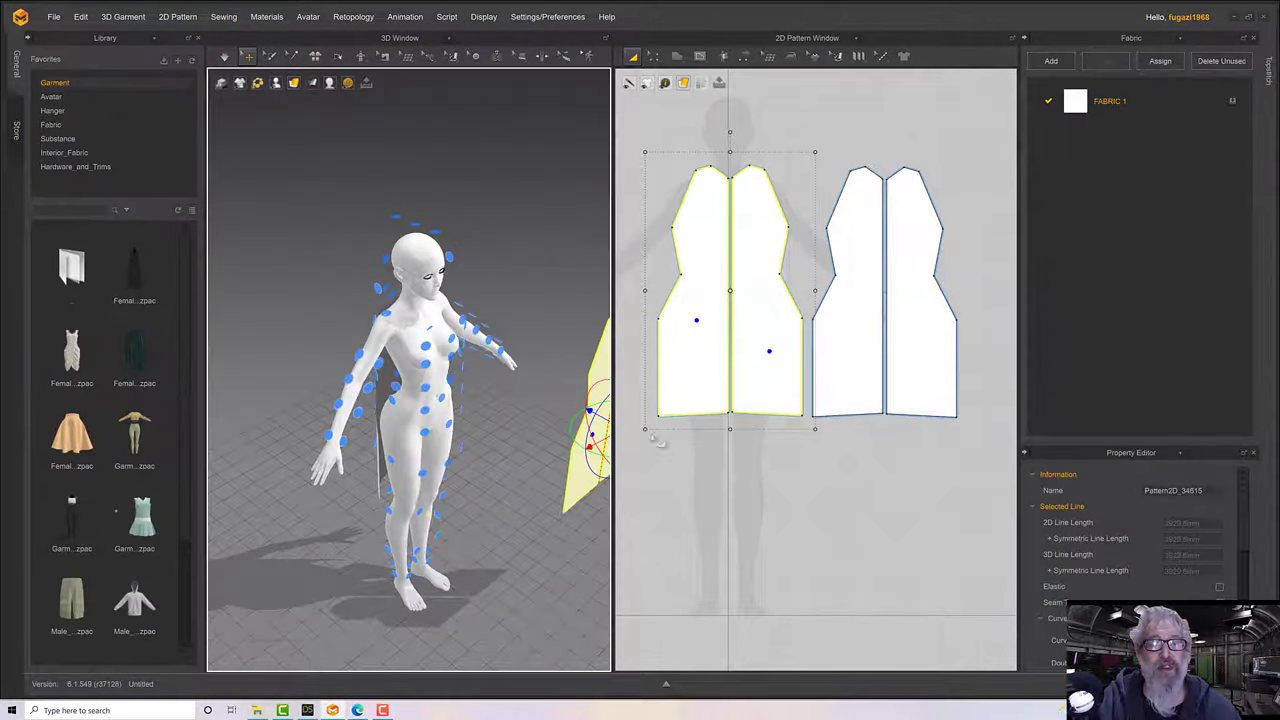
left_click(432, 412)
right_click_drag(434, 413, 506, 428)
left_click(535, 404)
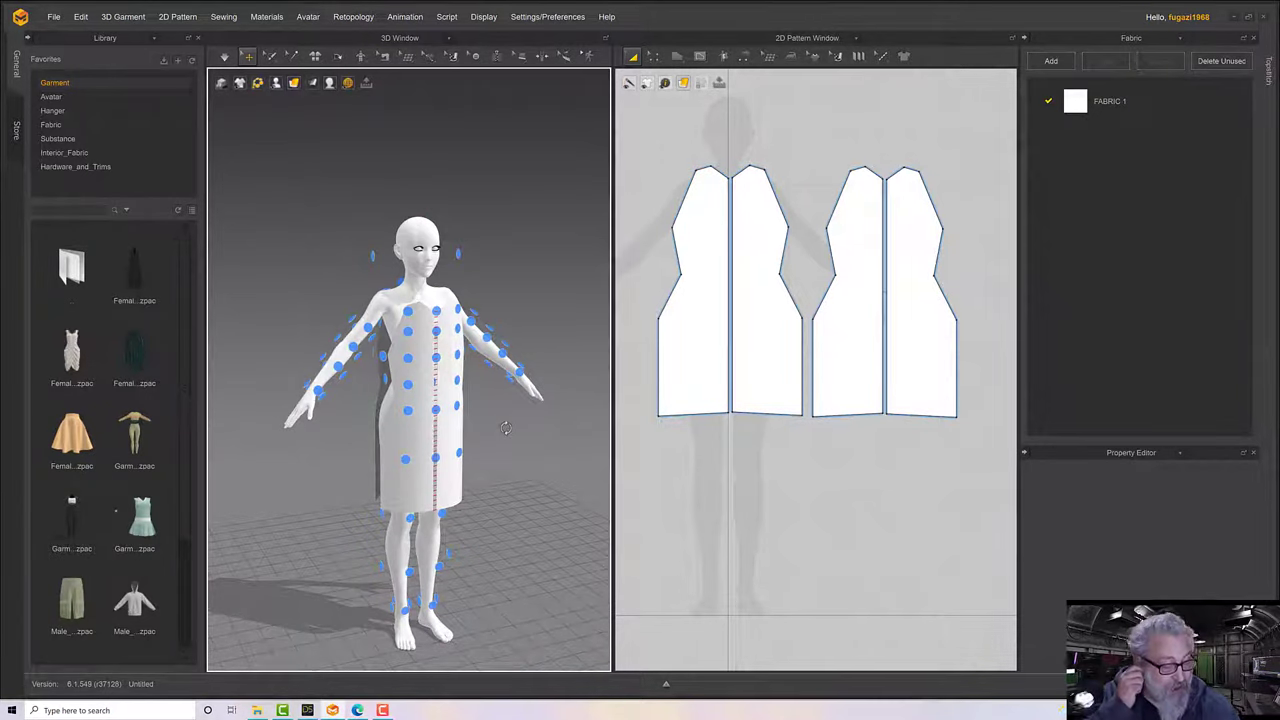
Hide the avatar's arrangement points and check the front and back panels from the side.
key("shift+f")
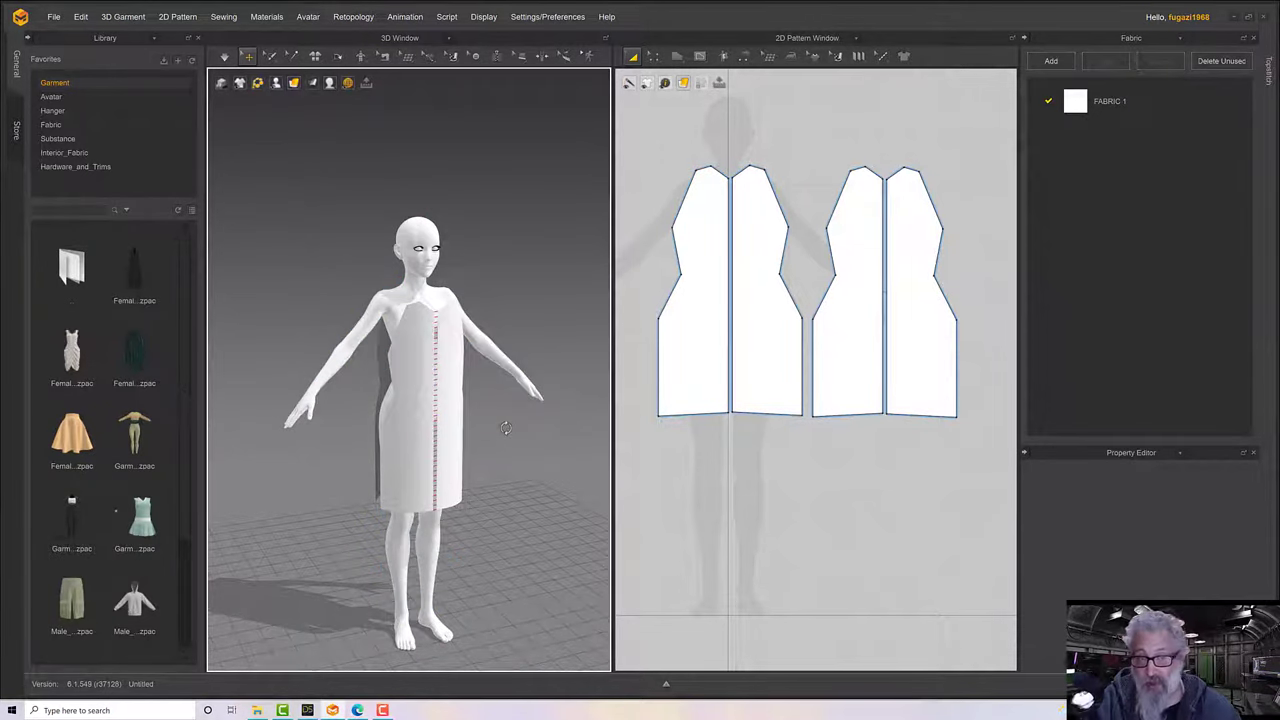
key("shift+f")
key("shift+f")
key("shift+f")
key("shift+f")
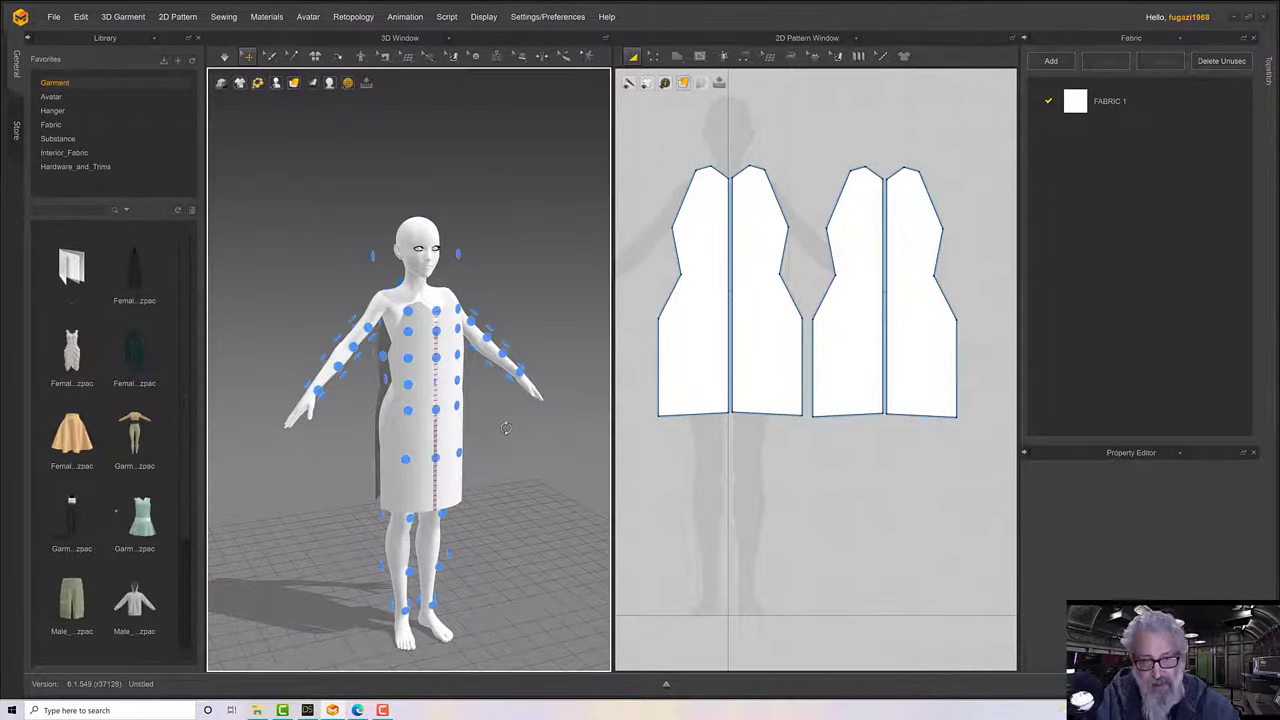
right_click_drag(506, 428, 544, 430)
scroll(496, 426, "down", 1)
scroll(503, 415, "up", 4)
middle_click_drag(503, 418, 481, 460)
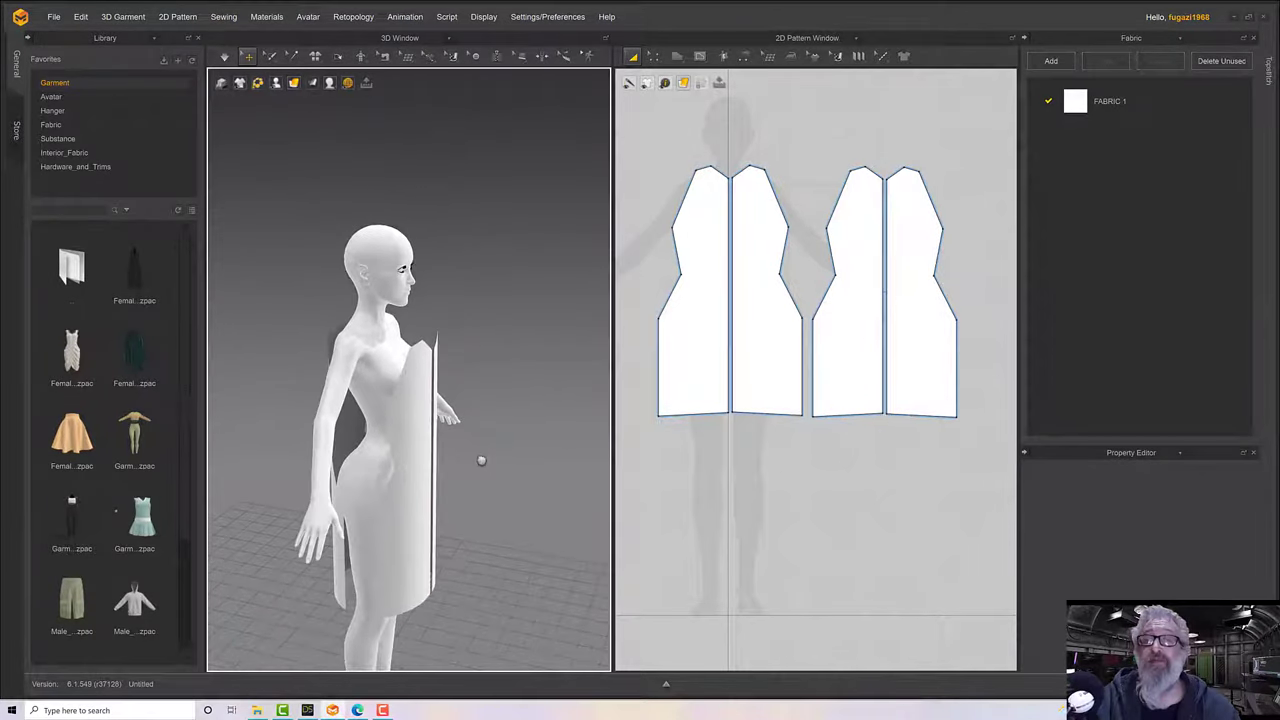
right_click_drag(474, 452, 488, 426)
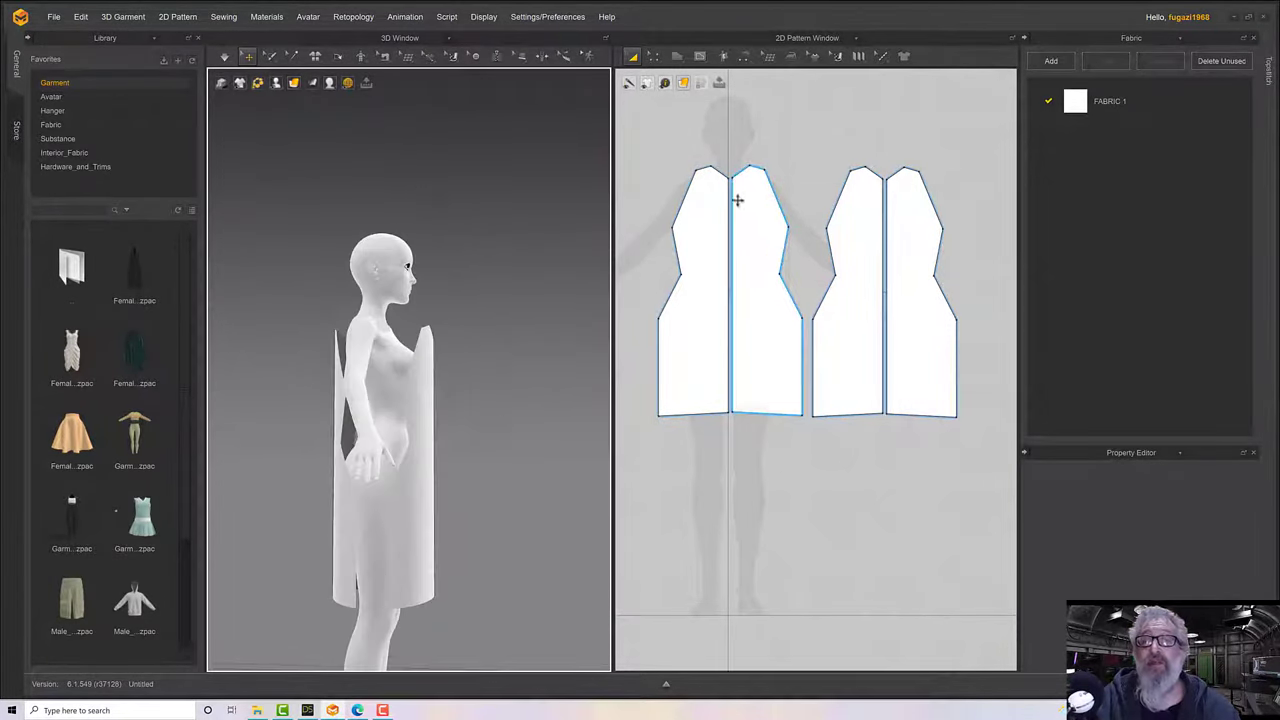
With Free Sewing, join the front panel's outer side edge to the matching back panel edge, from hem to underarm.
middle_click_drag(700, 254, 711, 297)
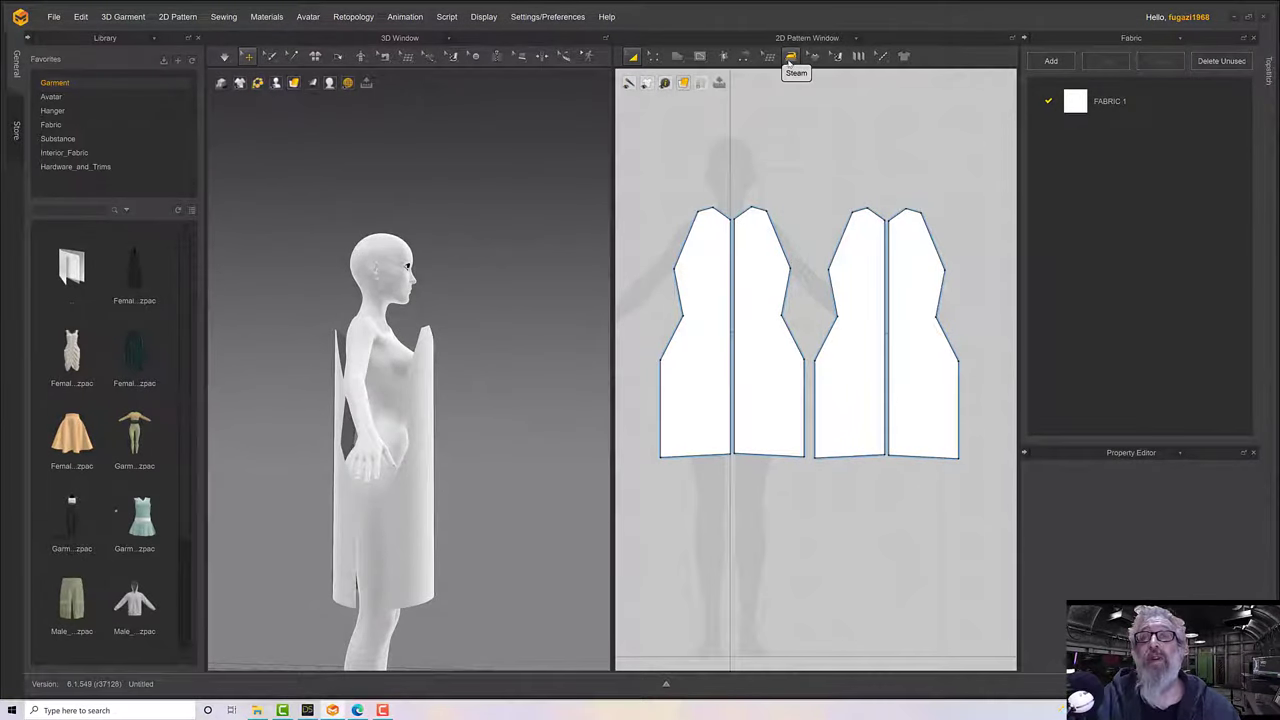
mouse_move(745, 60)
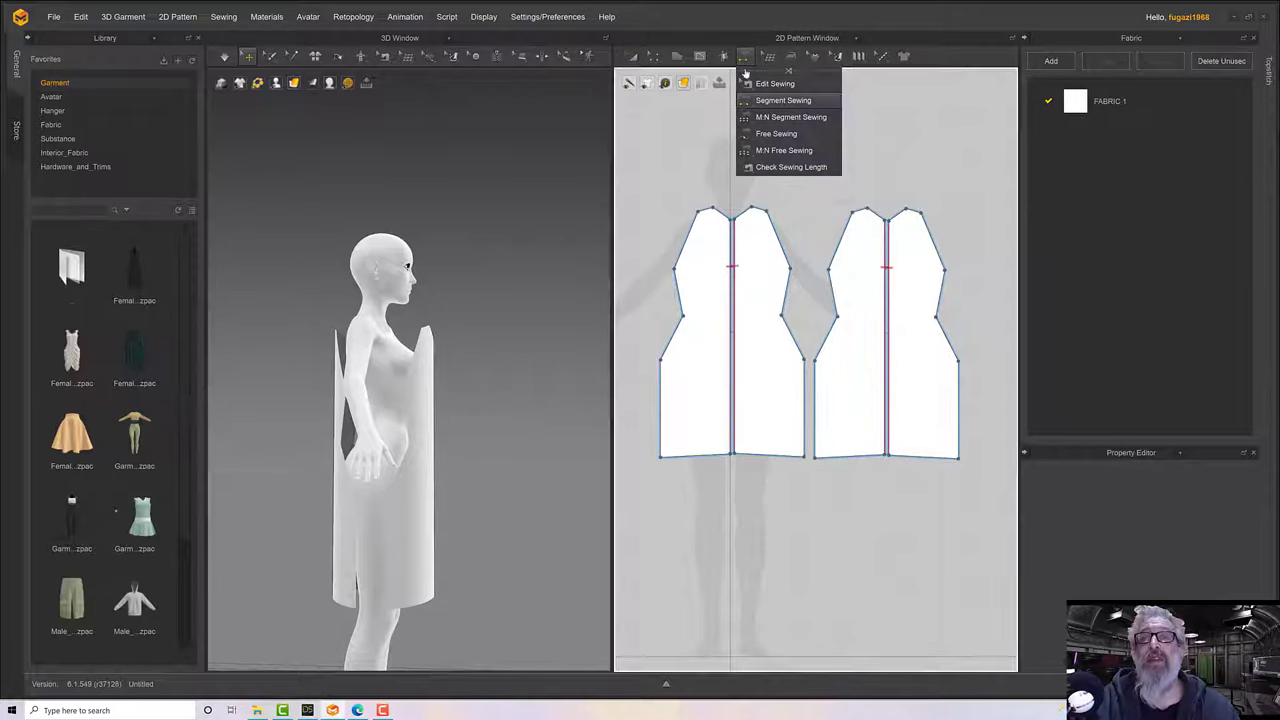
left_click(763, 134)
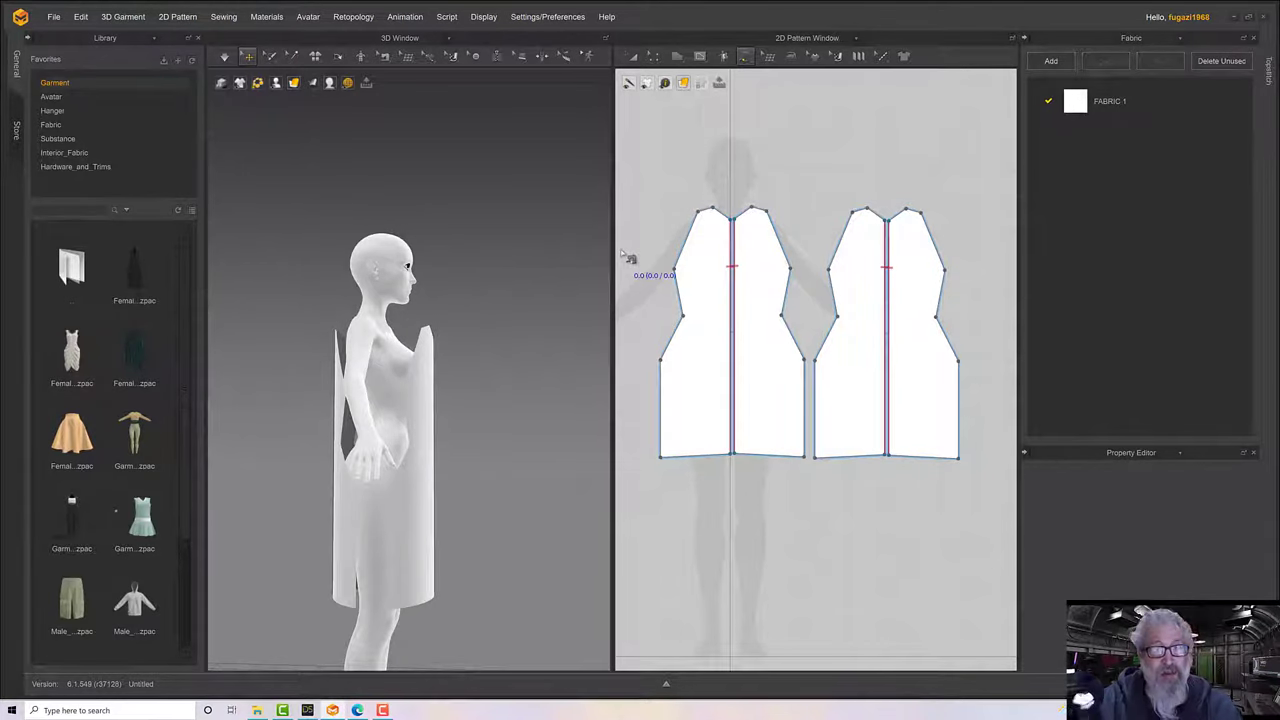
left_click(660, 458)
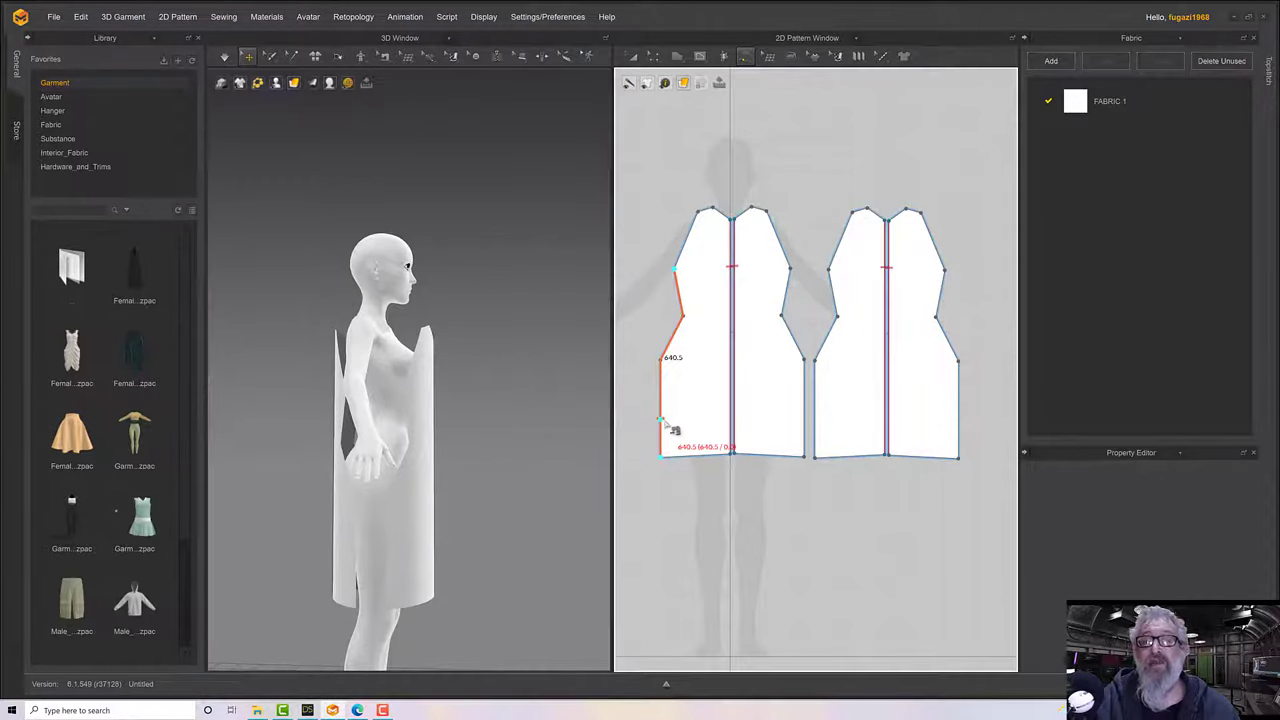
right_click_drag(505, 468, 492, 472)
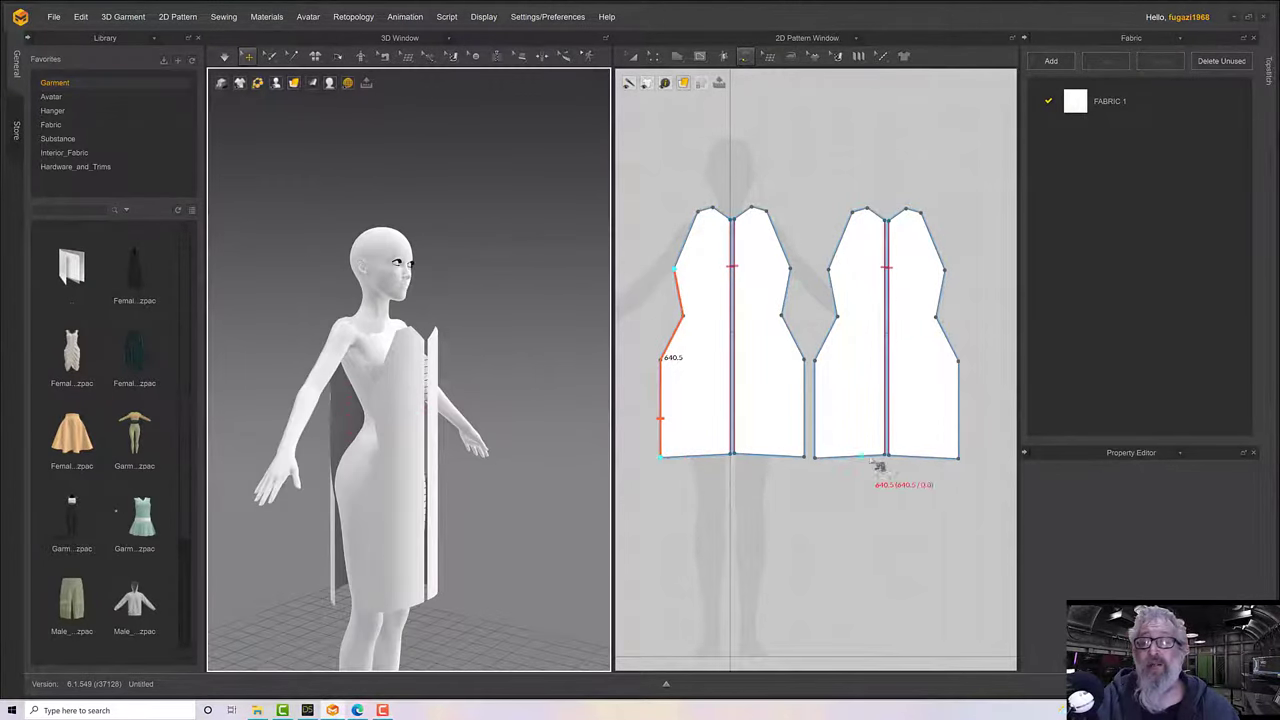
left_click(959, 459)
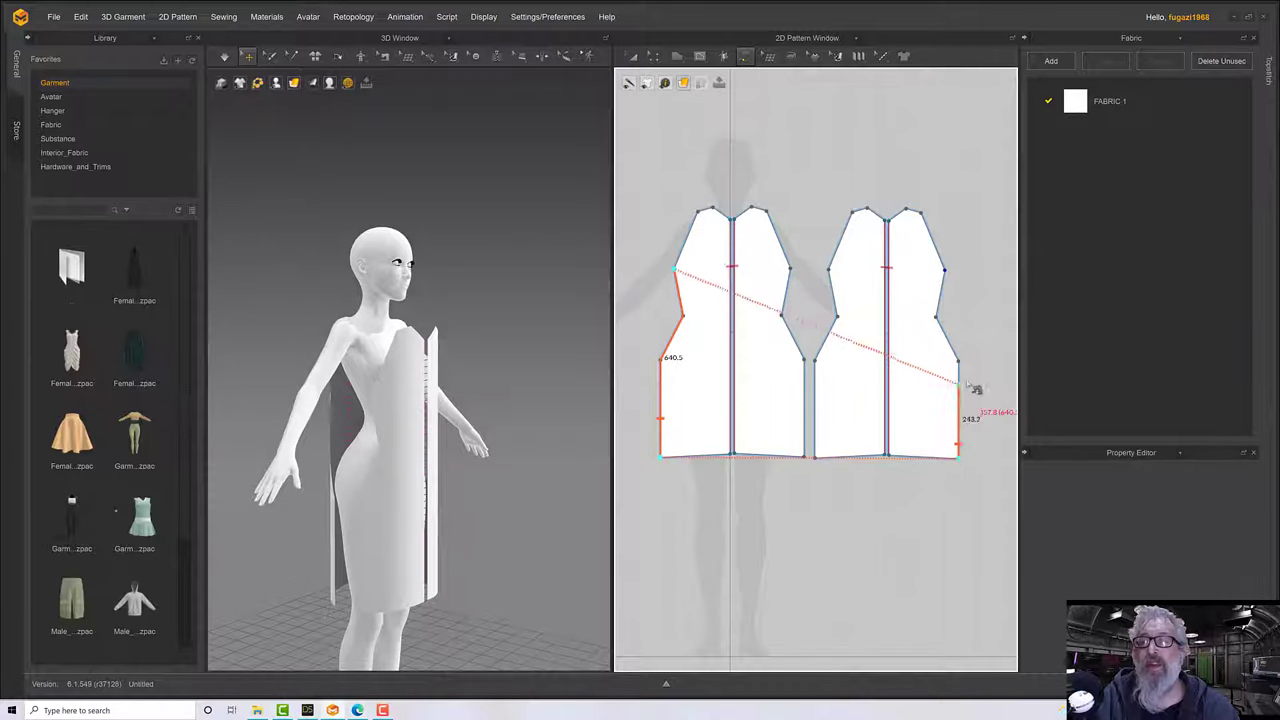
left_click(947, 273)
Check the side seams in 3D, and sew the front panel's short shoulder edge to the matching back shoulder edge.
scroll(424, 473, "up", 2)
right_click_drag(424, 473, 352, 453)
key("4")
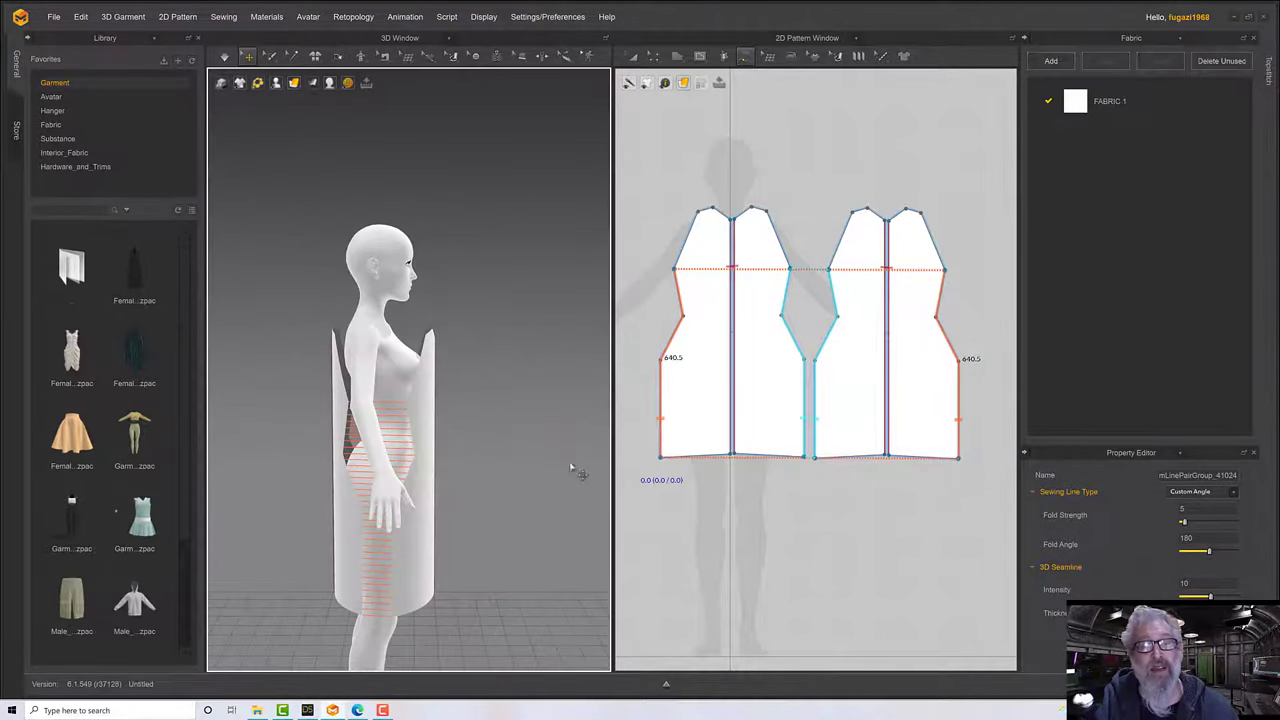
right_click_drag(441, 480, 443, 518)
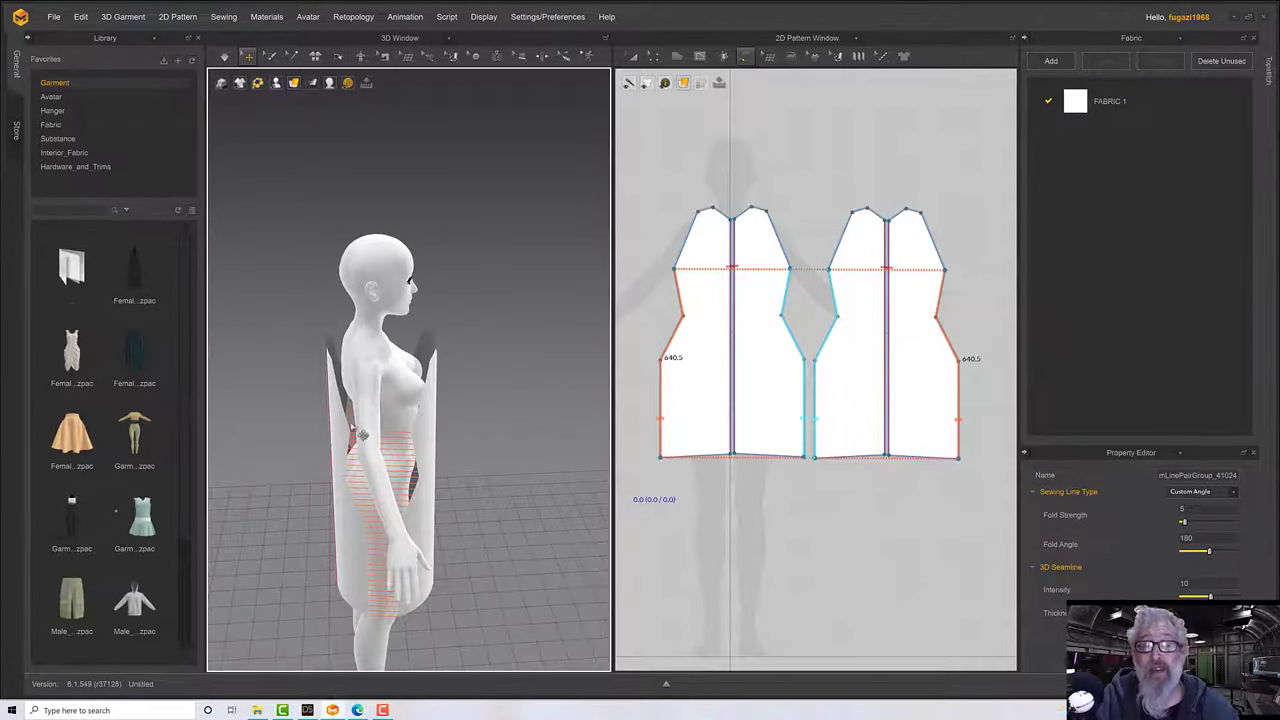
right_click_drag(524, 499, 549, 465)
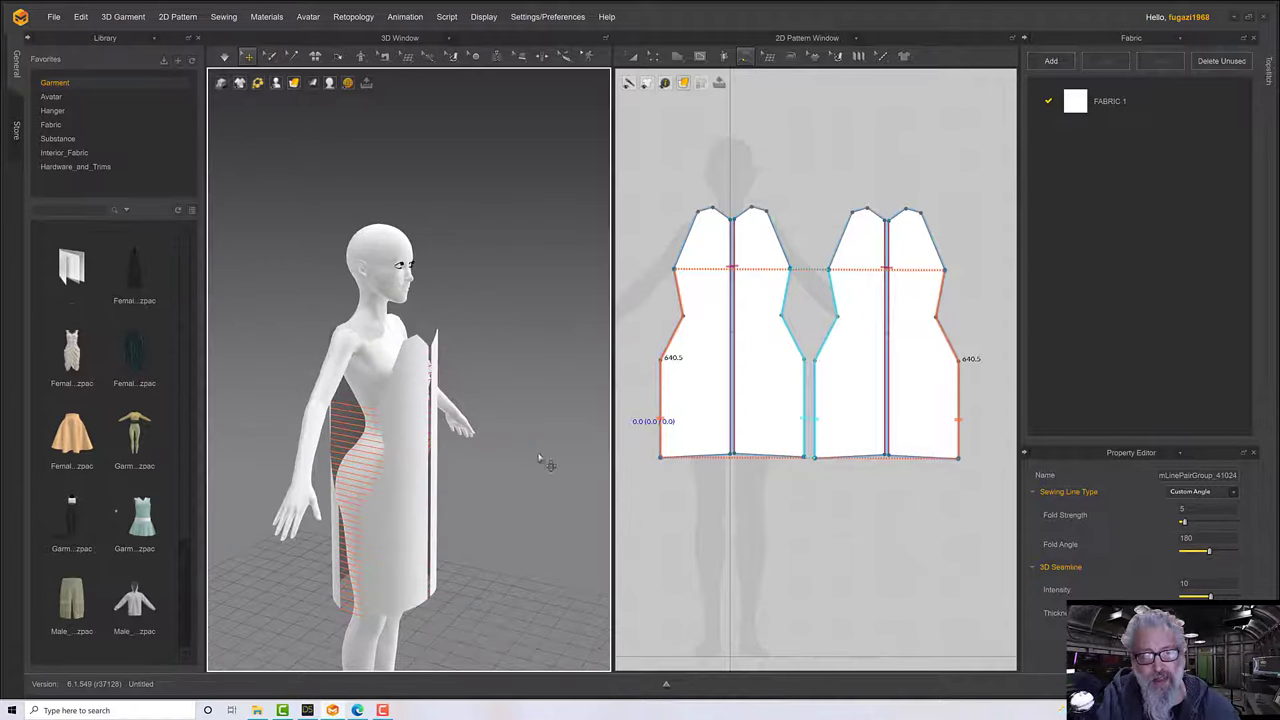
mouse_move(462, 458)
right_mouse_down()
mouse_move(384, 447)
mouse_move(472, 466)
right_mouse_up()
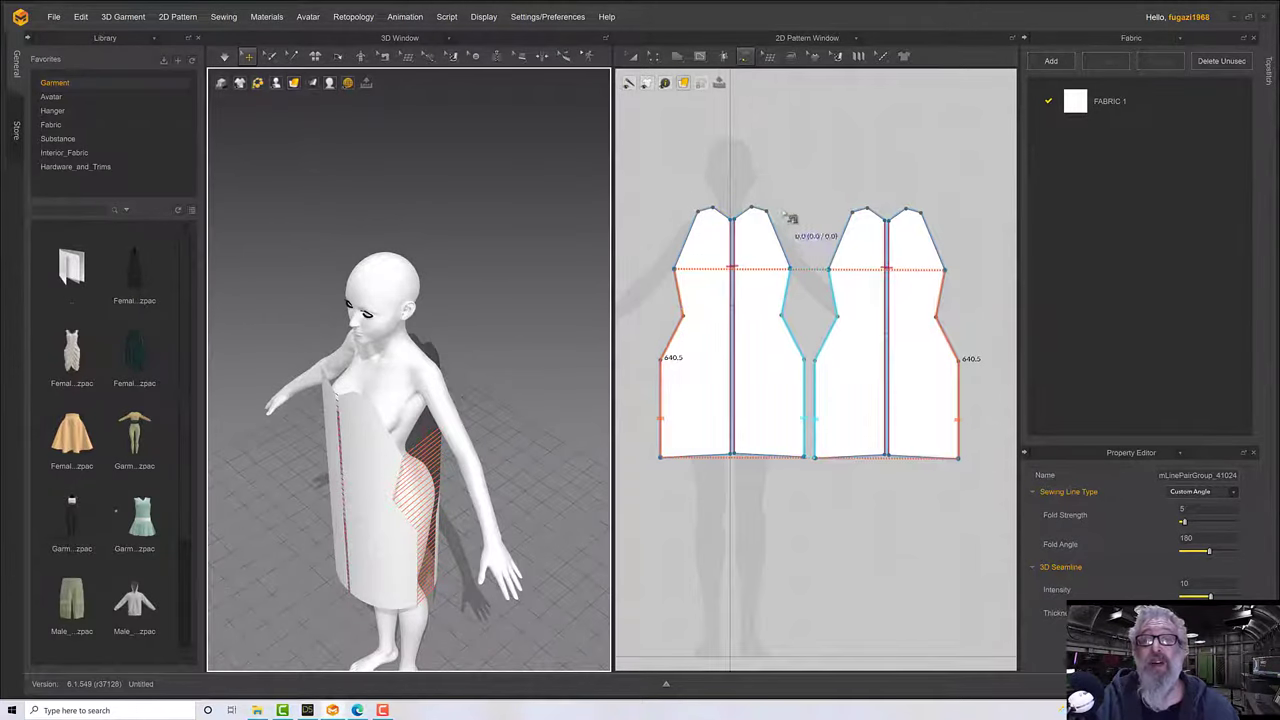
scroll(790, 215, "up", 4)
middle_click_drag(777, 206, 655, 198)
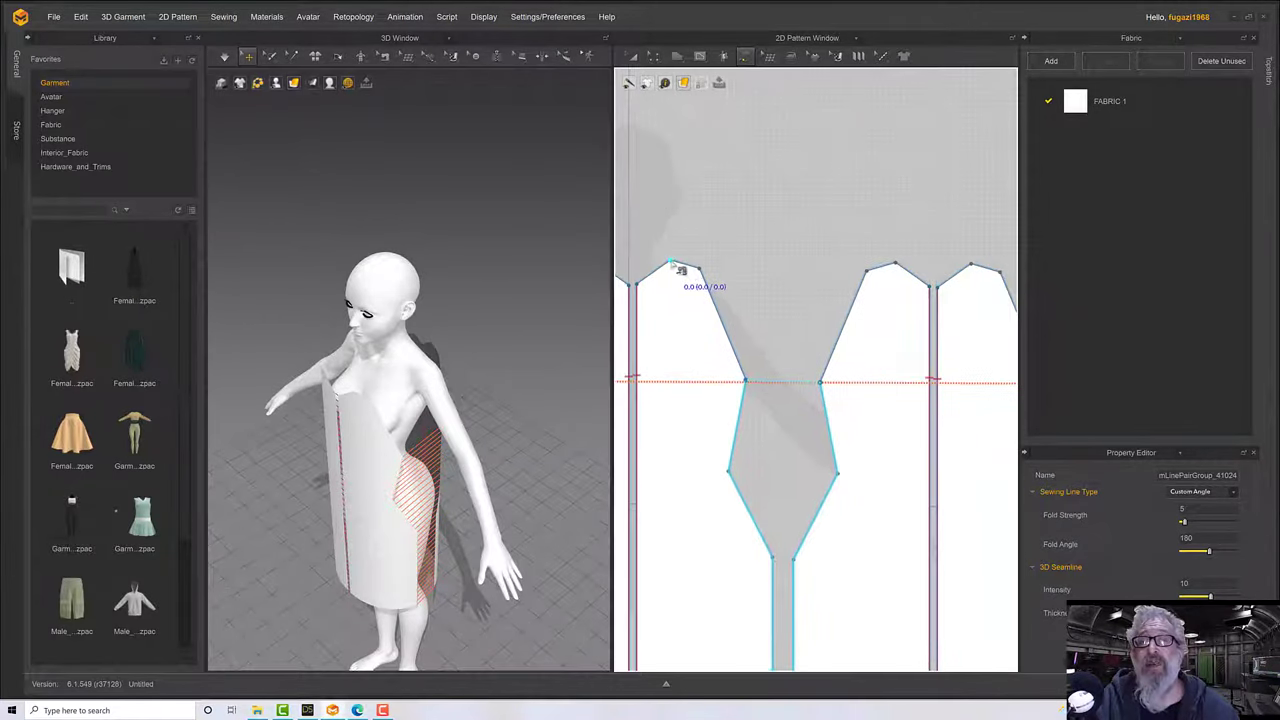
left_click(679, 263)
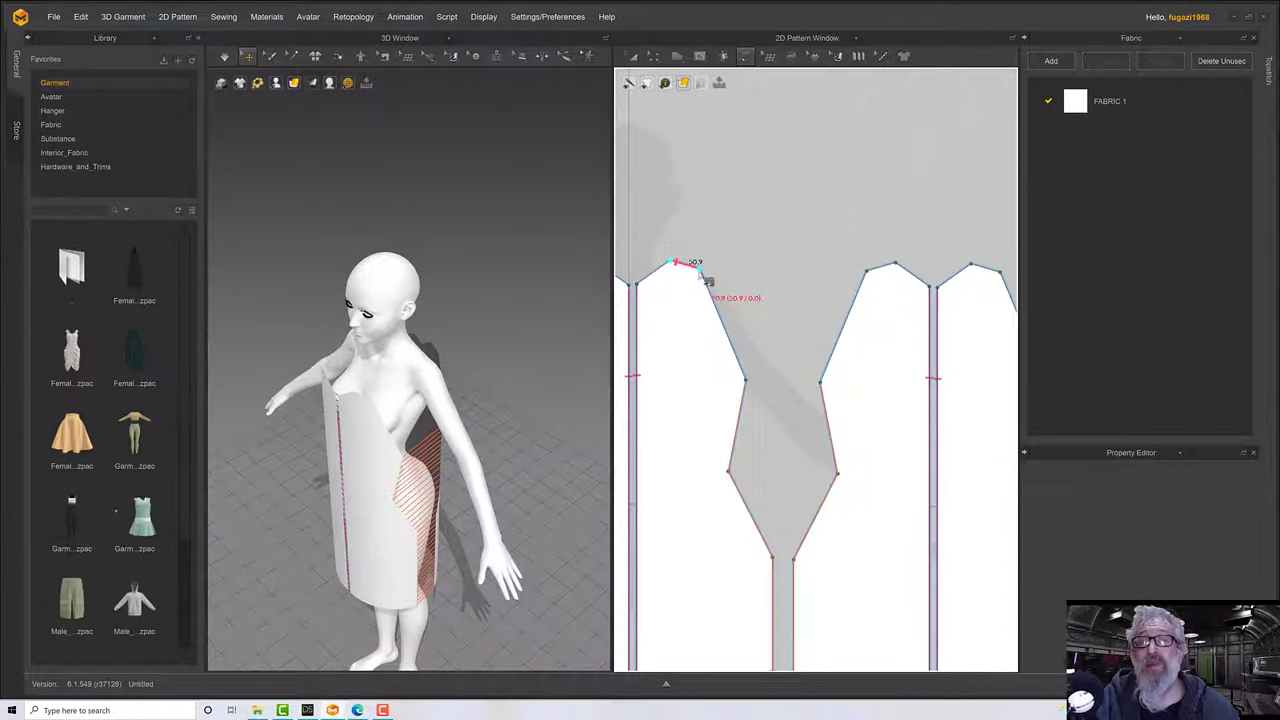
left_click(878, 278)
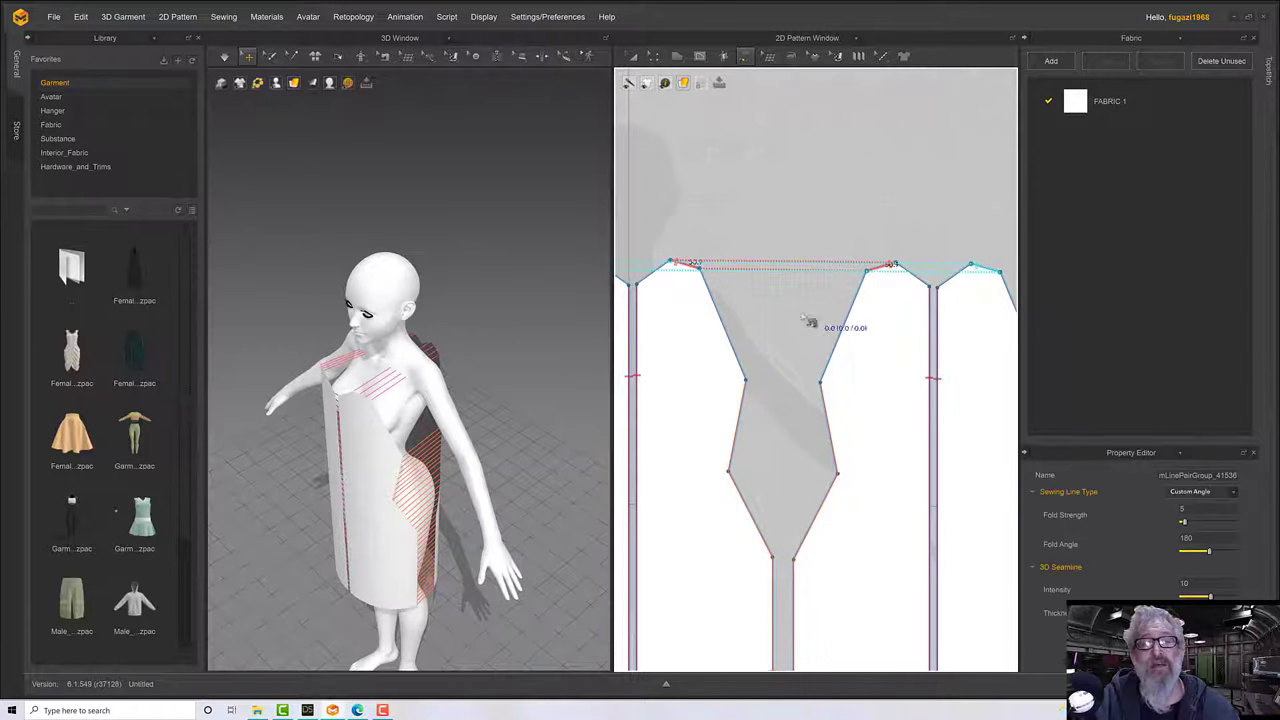
Select all four dress panels with Transform Pattern and raise them slightly to the avatar's shoulder height.
scroll(766, 358, "down", 3)
mouse_move(525, 415)
right_mouse_down()
mouse_move(560, 405)
mouse_move(540, 403)
right_mouse_up()
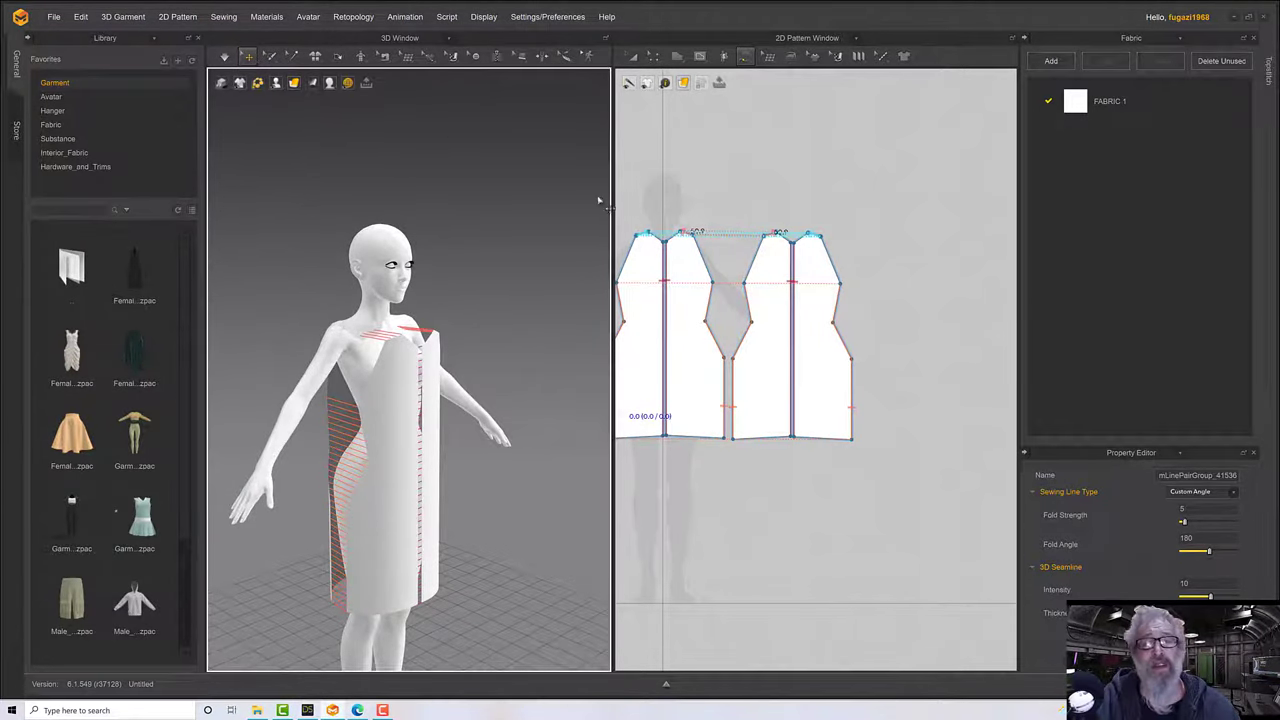
middle_click_drag(692, 210, 820, 184)
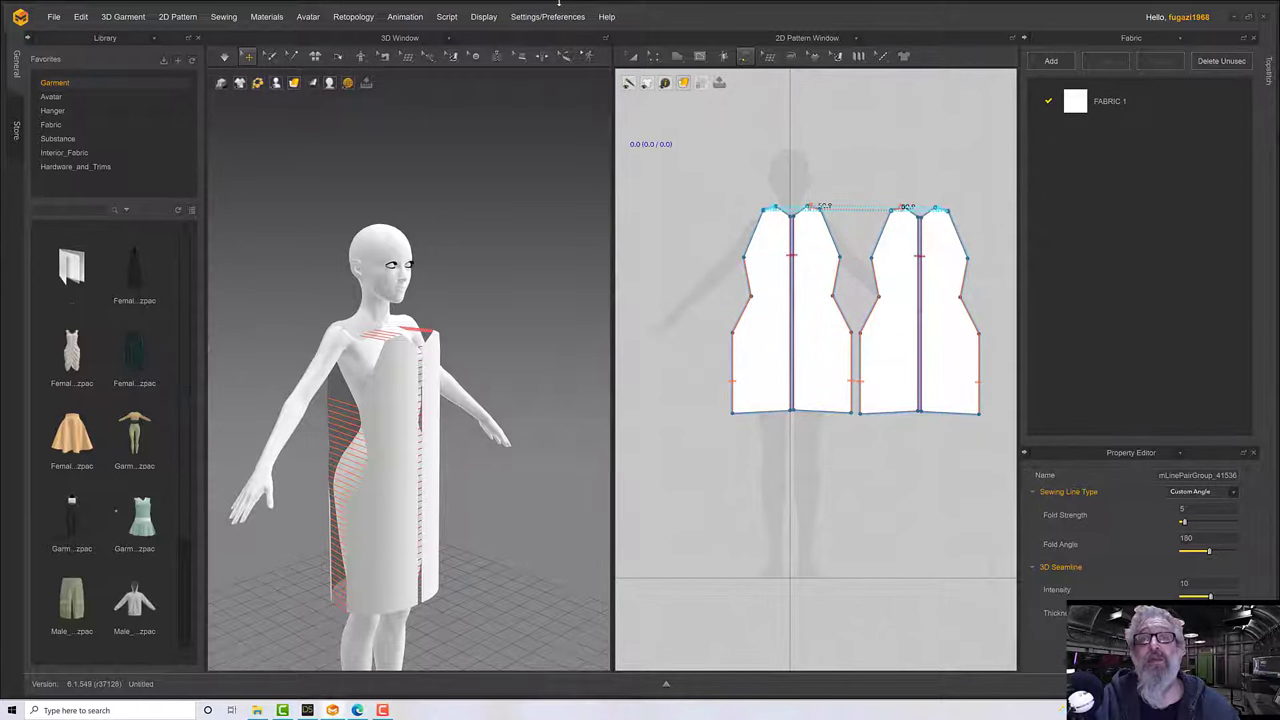
left_click(637, 57)
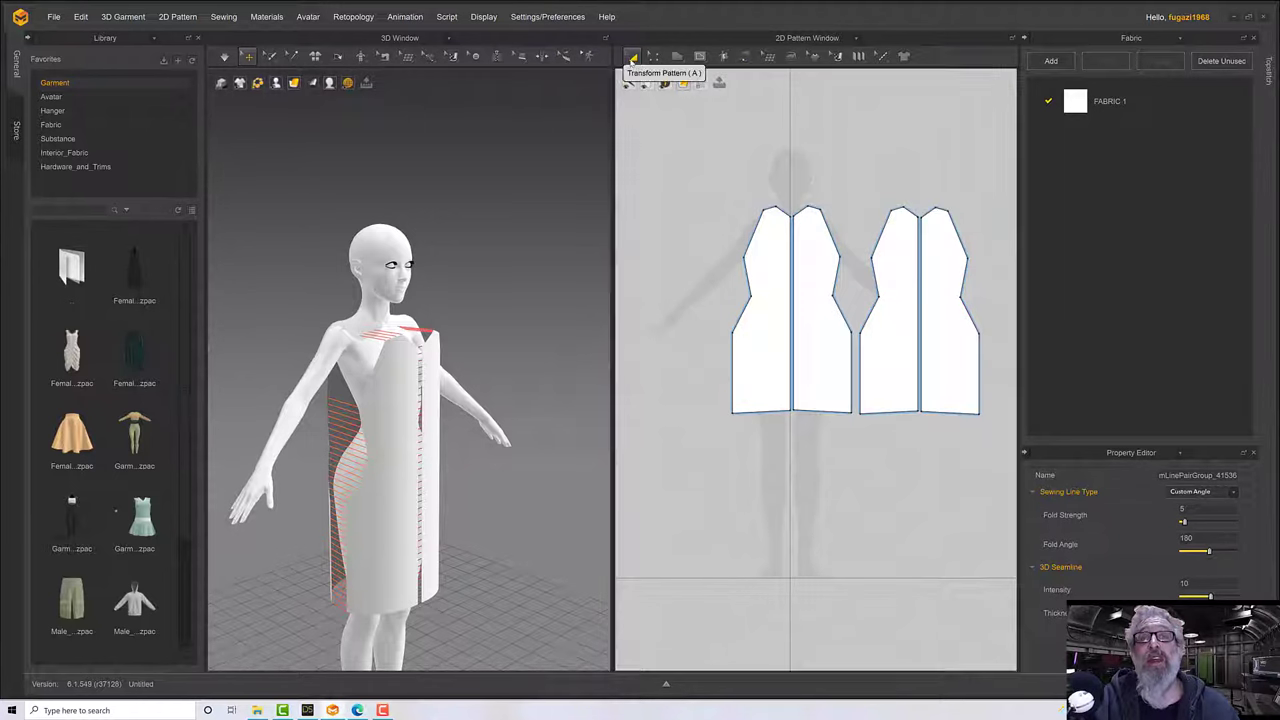
left_click_drag(688, 174, 996, 444)
left_click(391, 480)
right_click_drag(438, 482, 392, 447)
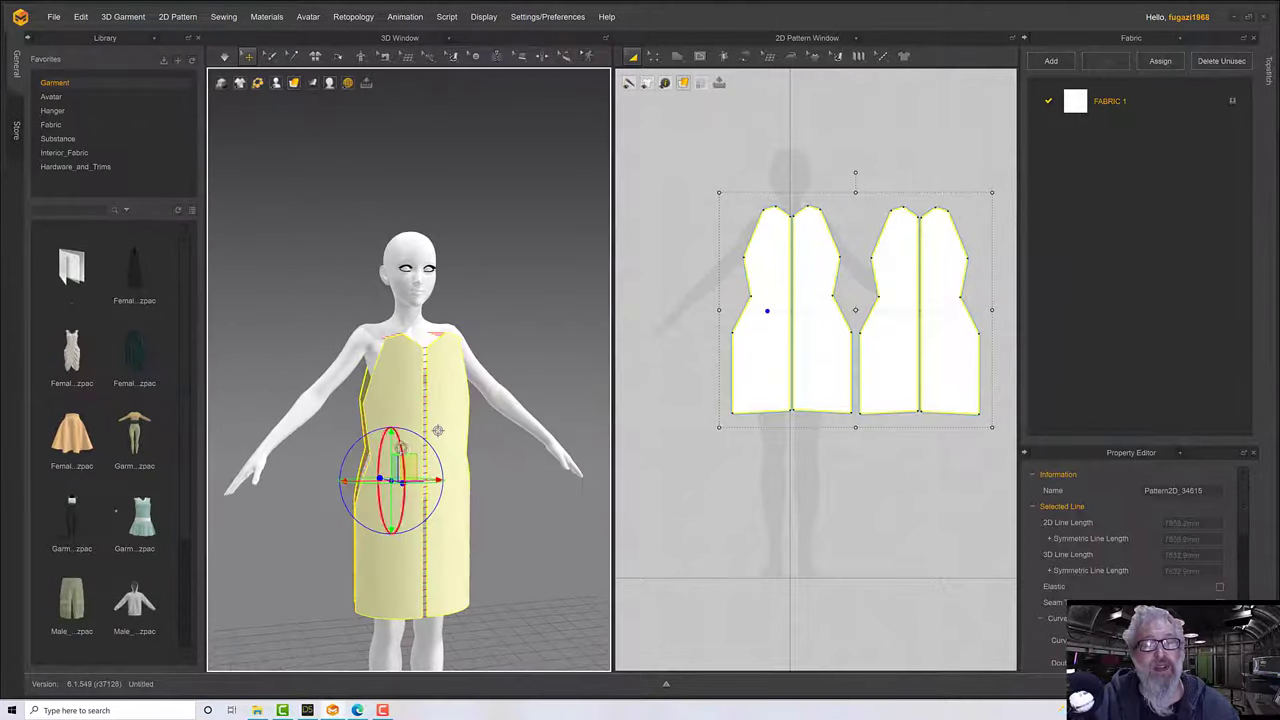
left_click_drag(390, 443, 391, 423)
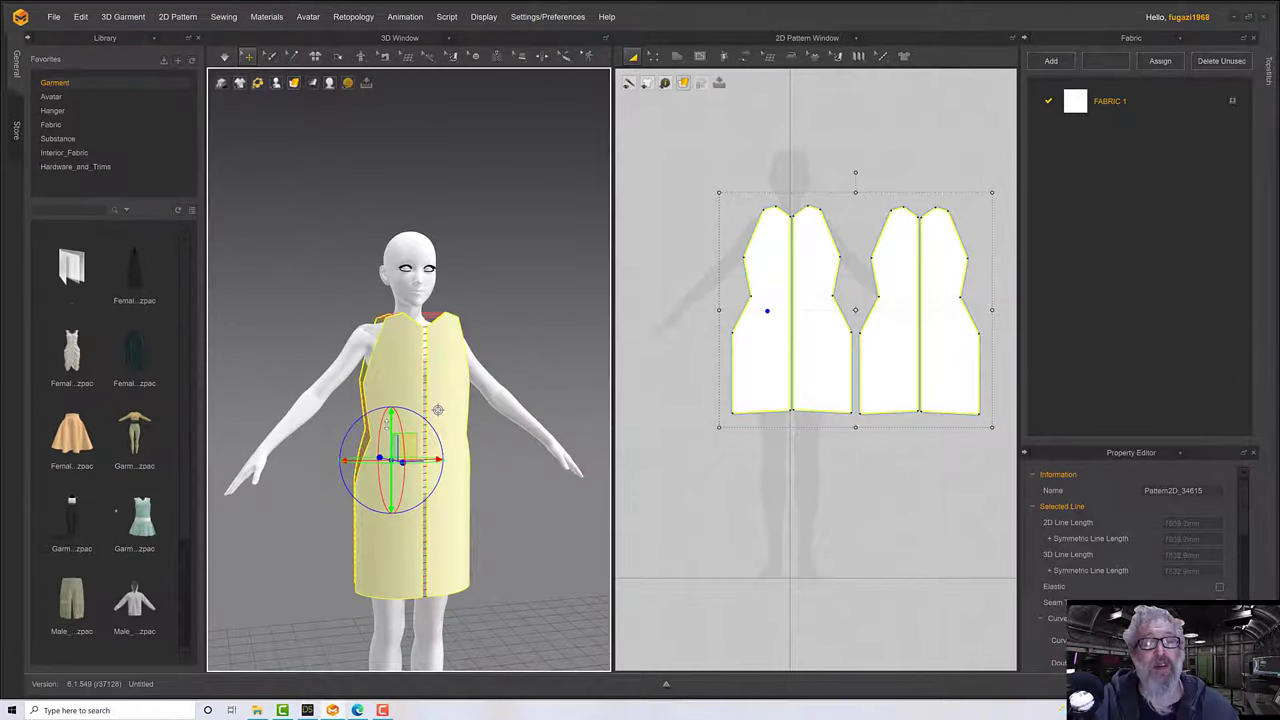
Check the raised panels around the avatar and run the Normal simulation to drape the dress.
right_click_drag(442, 425, 530, 458)
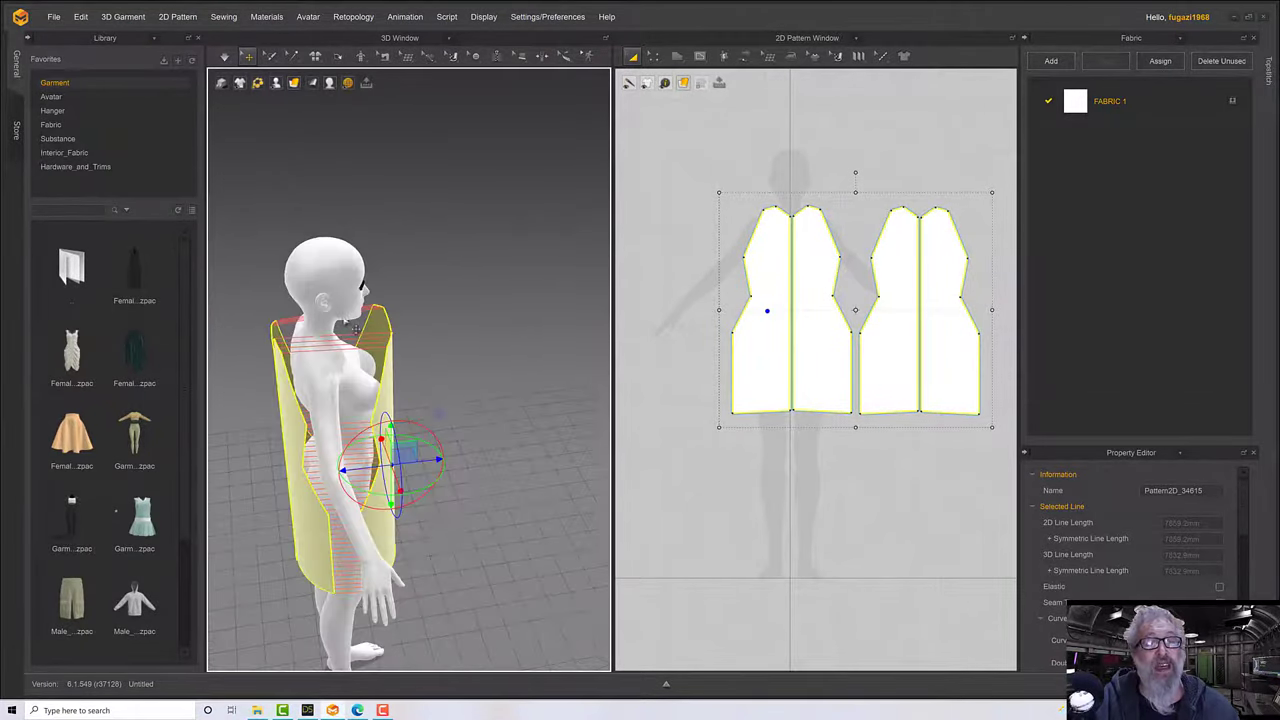
right_click_drag(381, 350, 360, 348)
right_click_drag(437, 350, 494, 382)
left_click(224, 60)
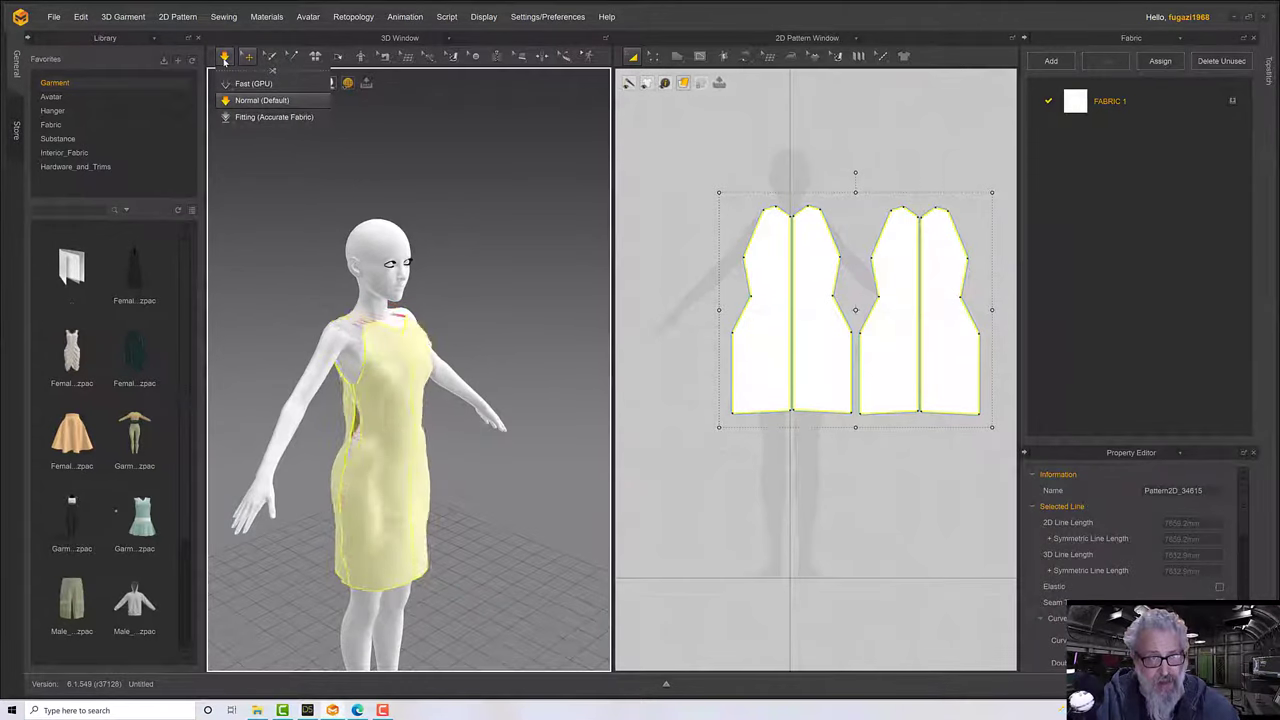
Examine the draped dress's fit at the bust, armholes, hips and hem from several sides, and compare its pattern outline.
right_click_drag(482, 280, 437, 361)
scroll(461, 389, "down", 2)
scroll(461, 388, "up", 3)
middle_click_drag(441, 364, 428, 335)
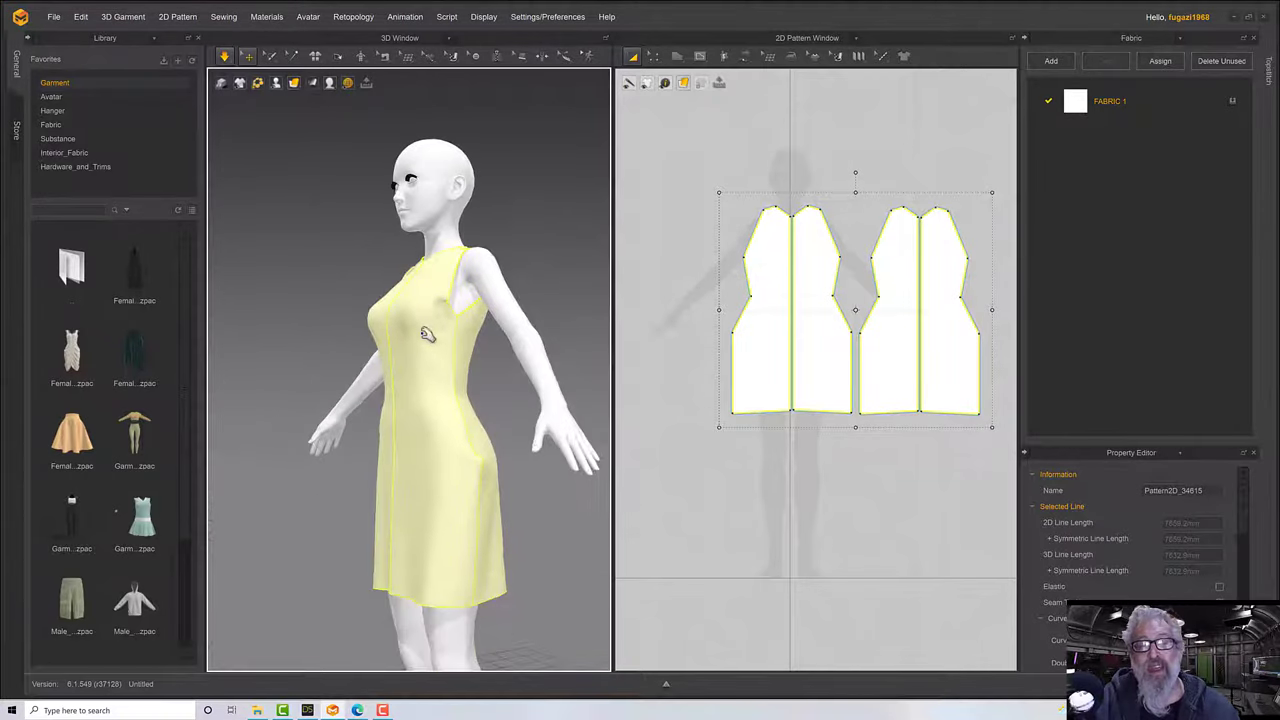
right_click_drag(427, 334, 520, 332)
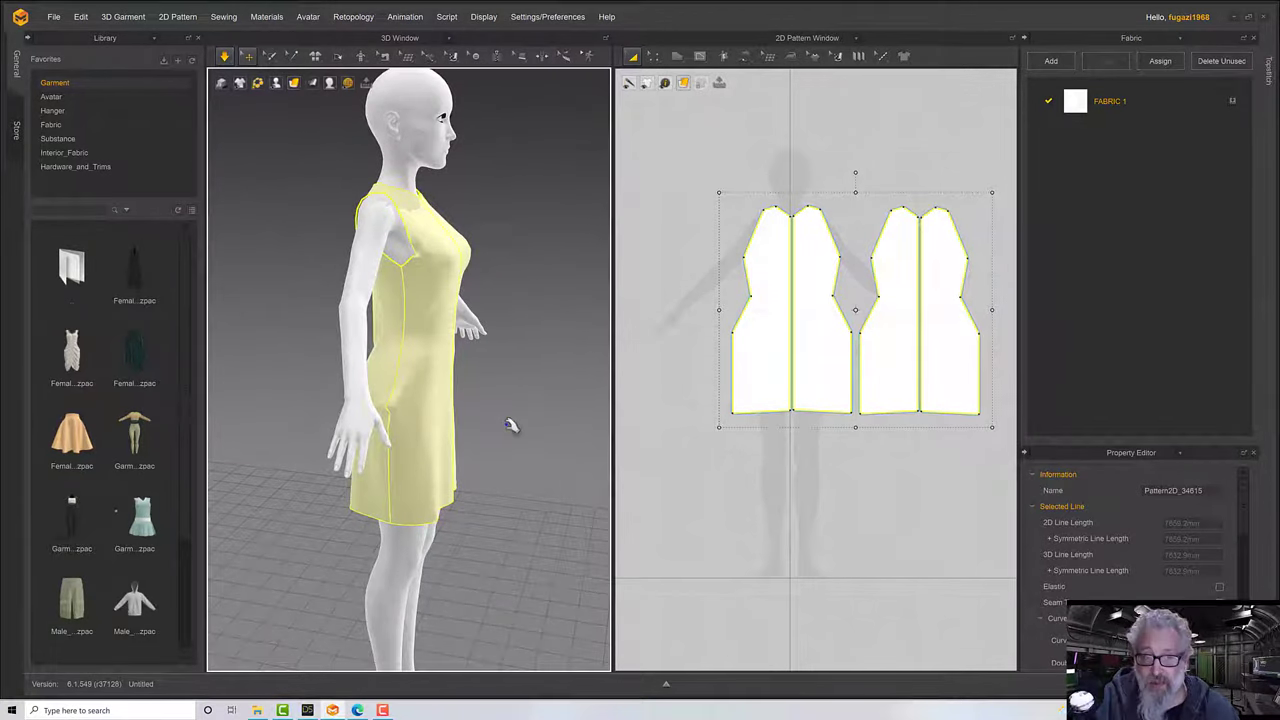
right_click_drag(514, 423, 473, 430)
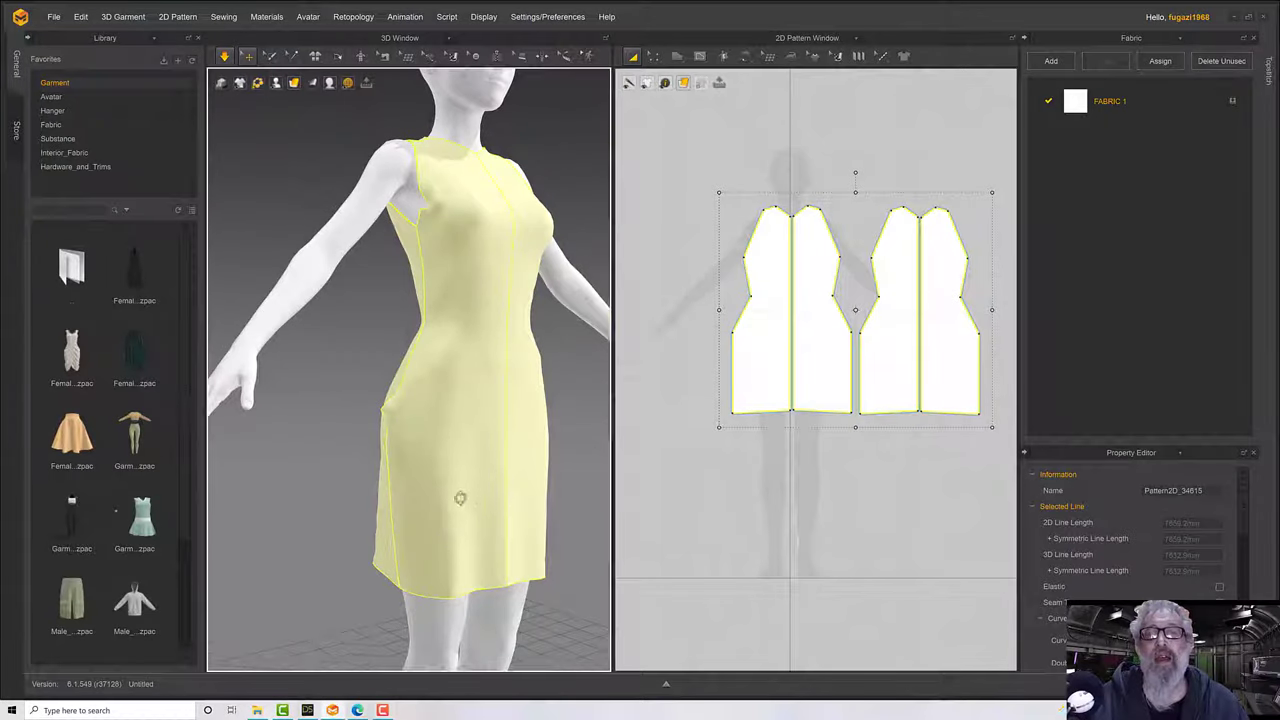
right_click_drag(457, 500, 597, 406)
scroll(706, 331, "down", 2)
scroll(726, 368, "up", 3)
scroll(726, 368, "down", 2)
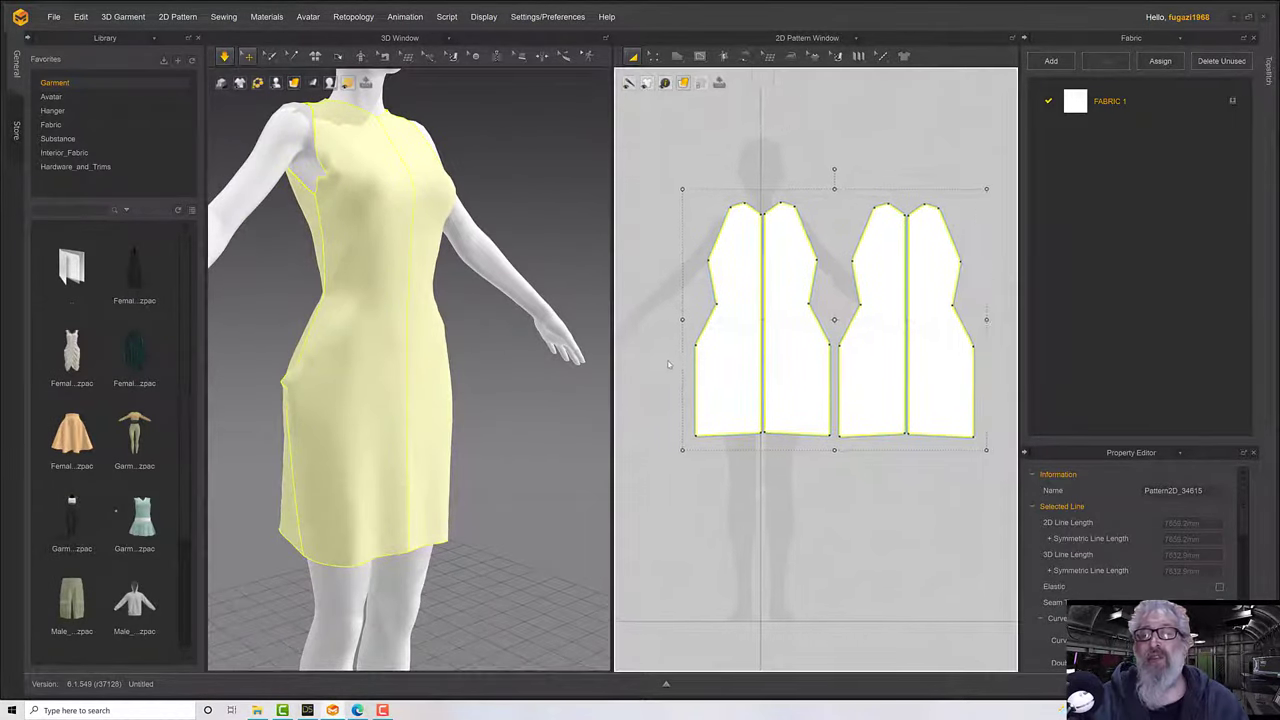
scroll(690, 332, "up", 4)
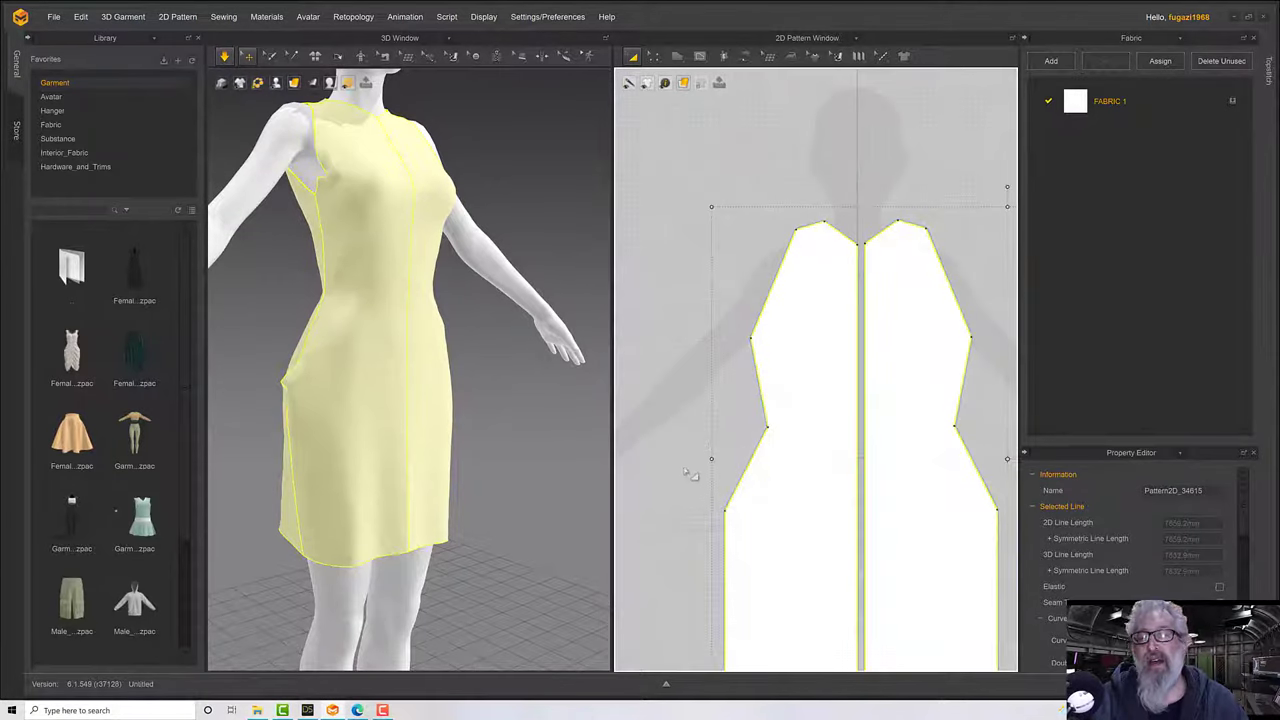
Round the front panels' outer hip corners with Smooth Curve, using 90 mm for Line 1 and about 89.1 mm for Line 2.
right_click_drag(690, 474, 672, 311)
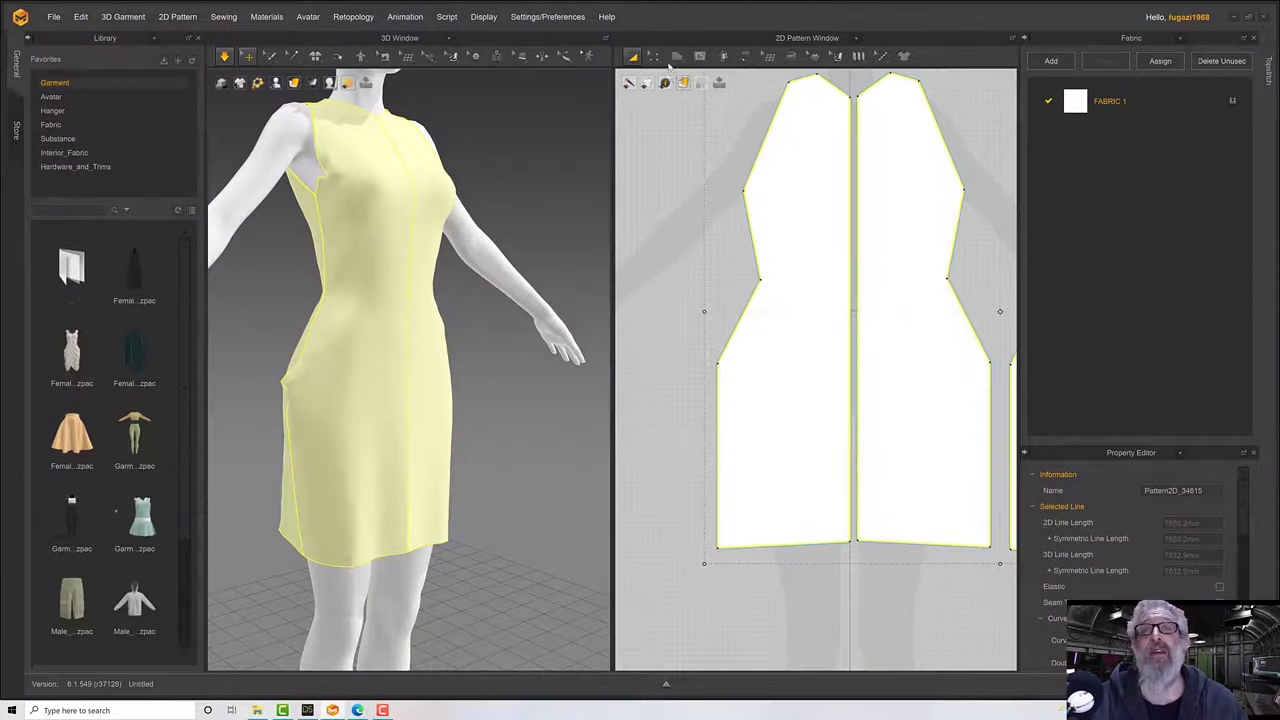
left_click(675, 57)
left_click(702, 58)
left_click(656, 58)
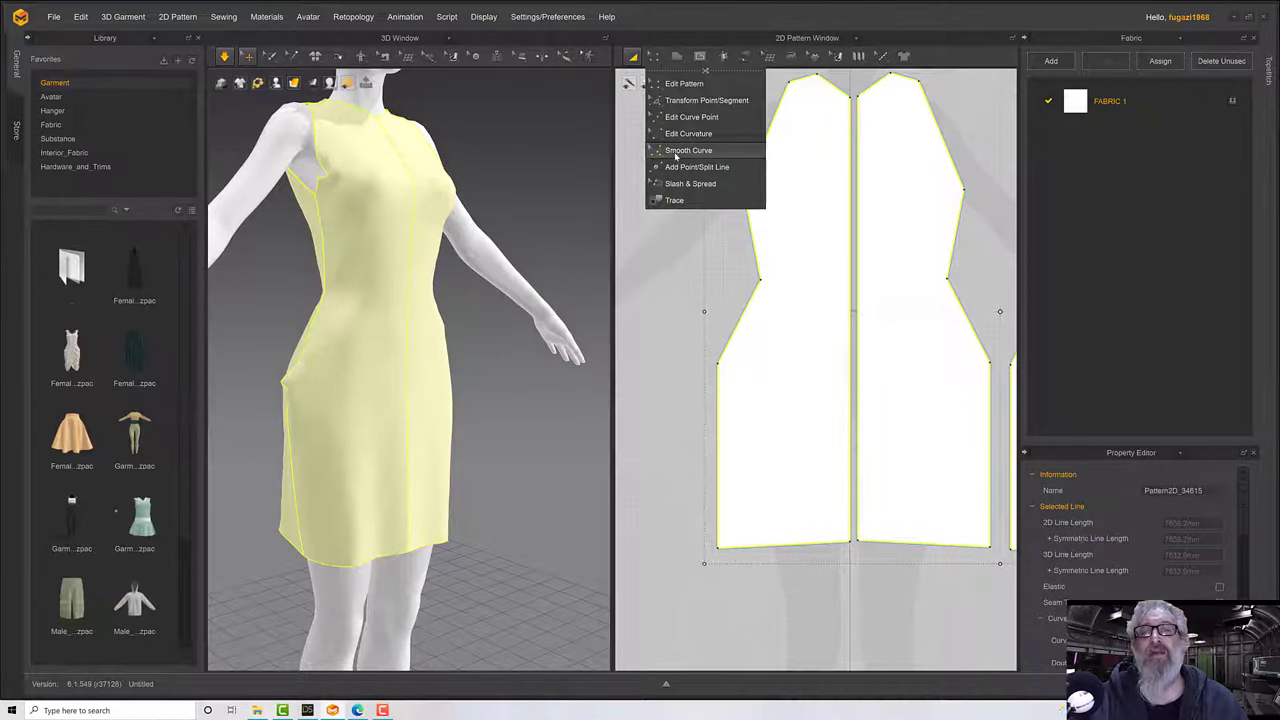
left_click(675, 155)
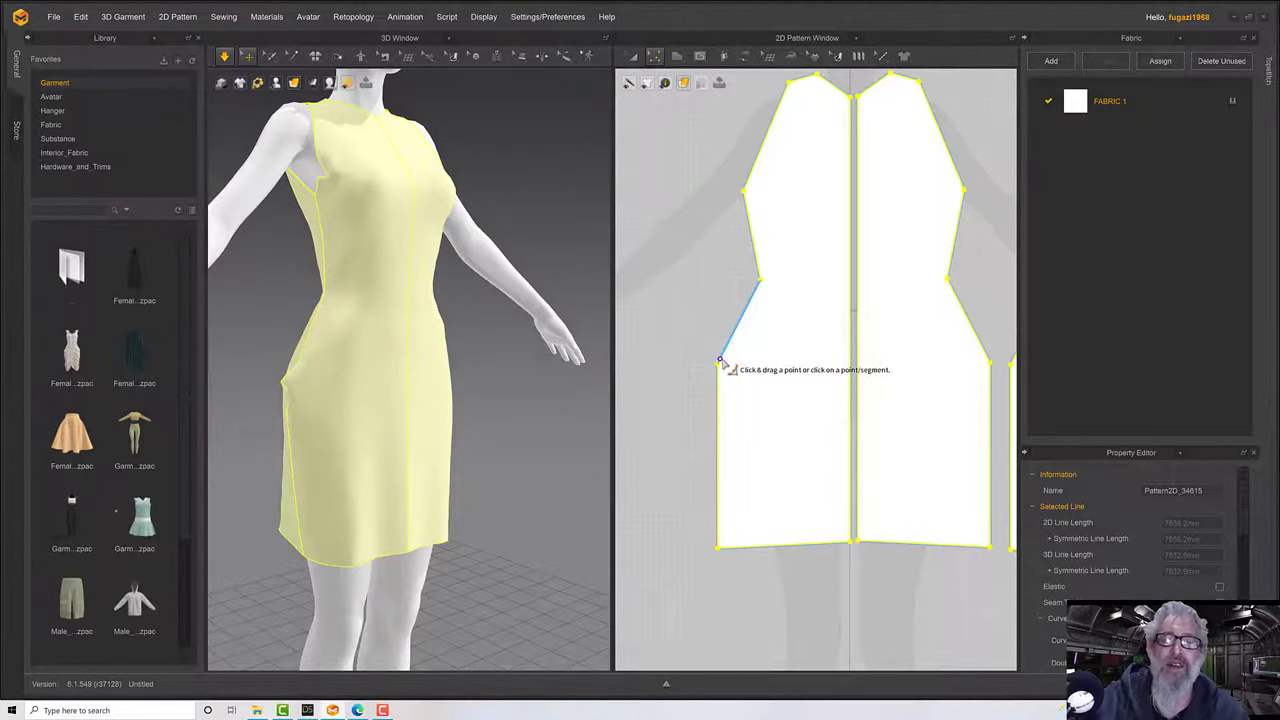
key("Escape")
left_click_drag(721, 363, 770, 372)
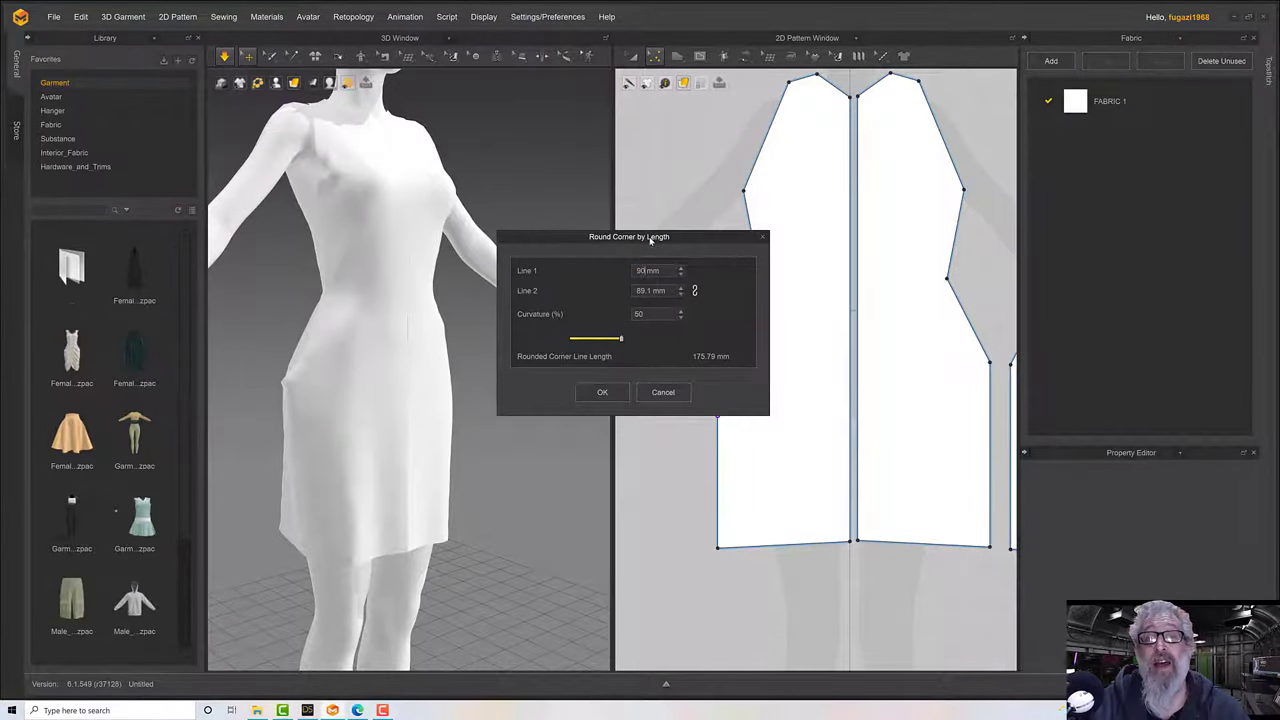
left_click_drag(650, 237, 527, 241)
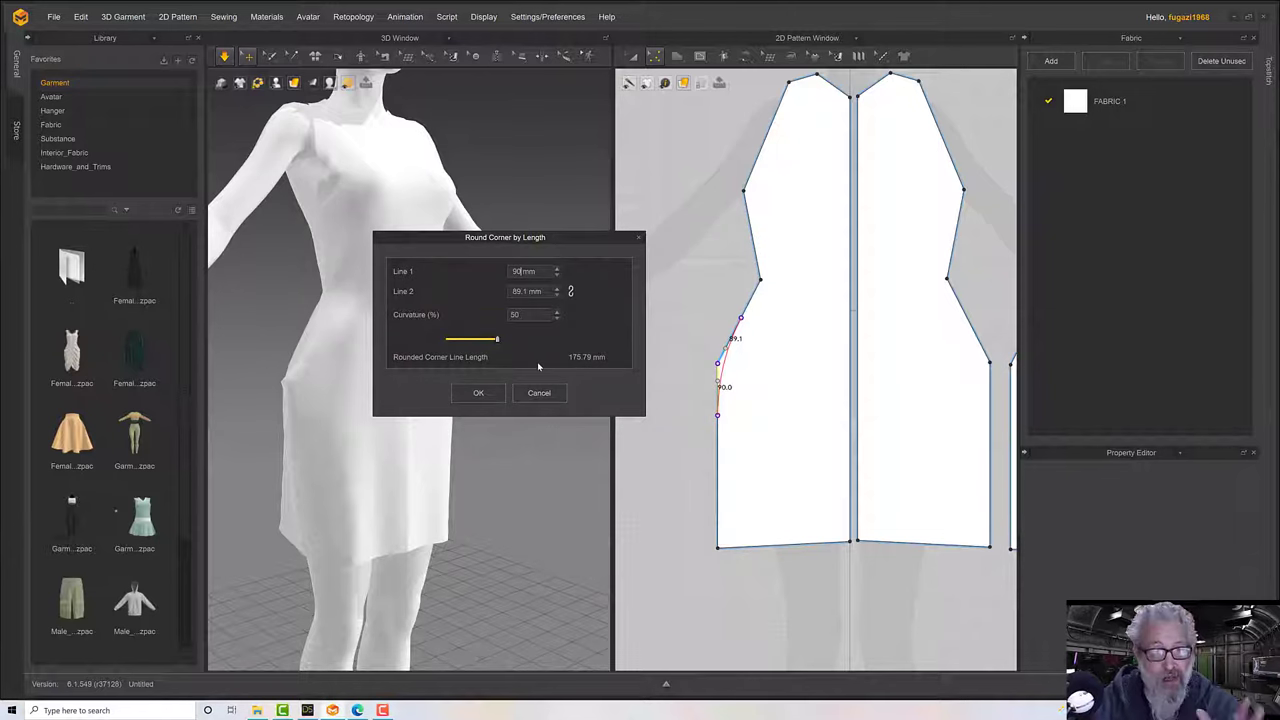
left_click(480, 393)
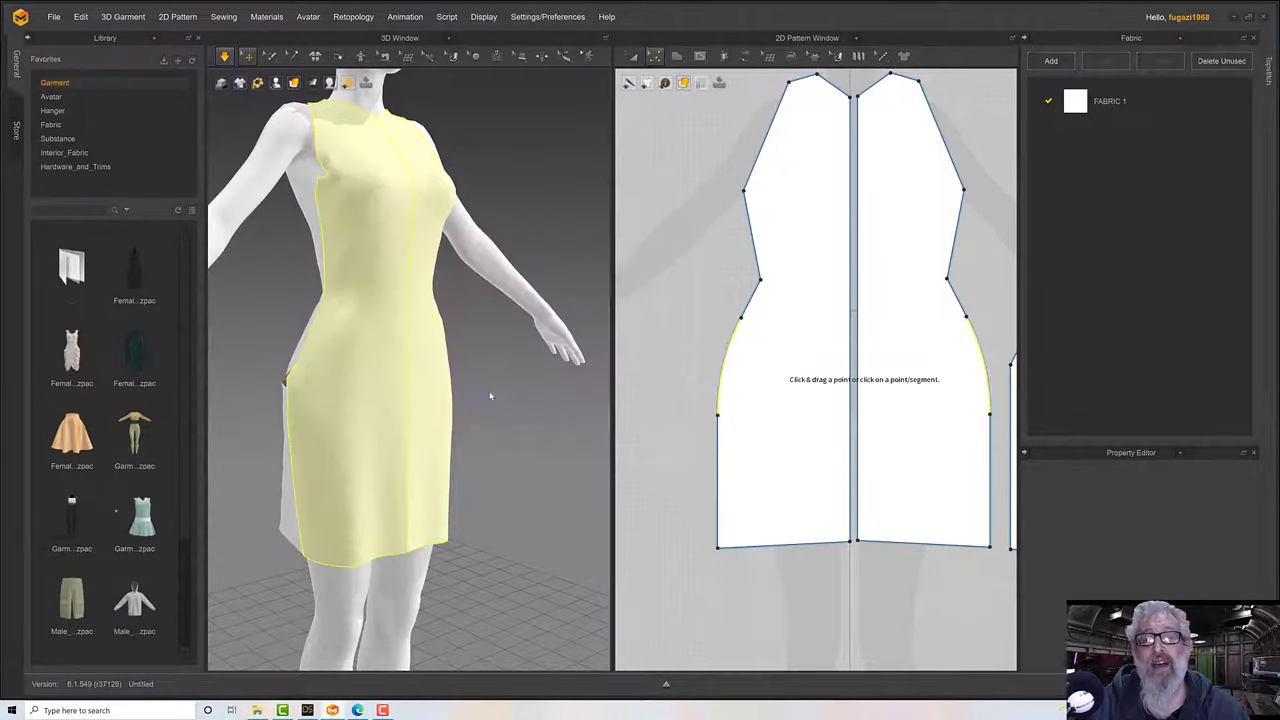
Round the back panels' outer hip corners with Smooth Curve, using 90 mm for Line 1 and about 86.9 mm for Line 2.
scroll(731, 400, "up", 5)
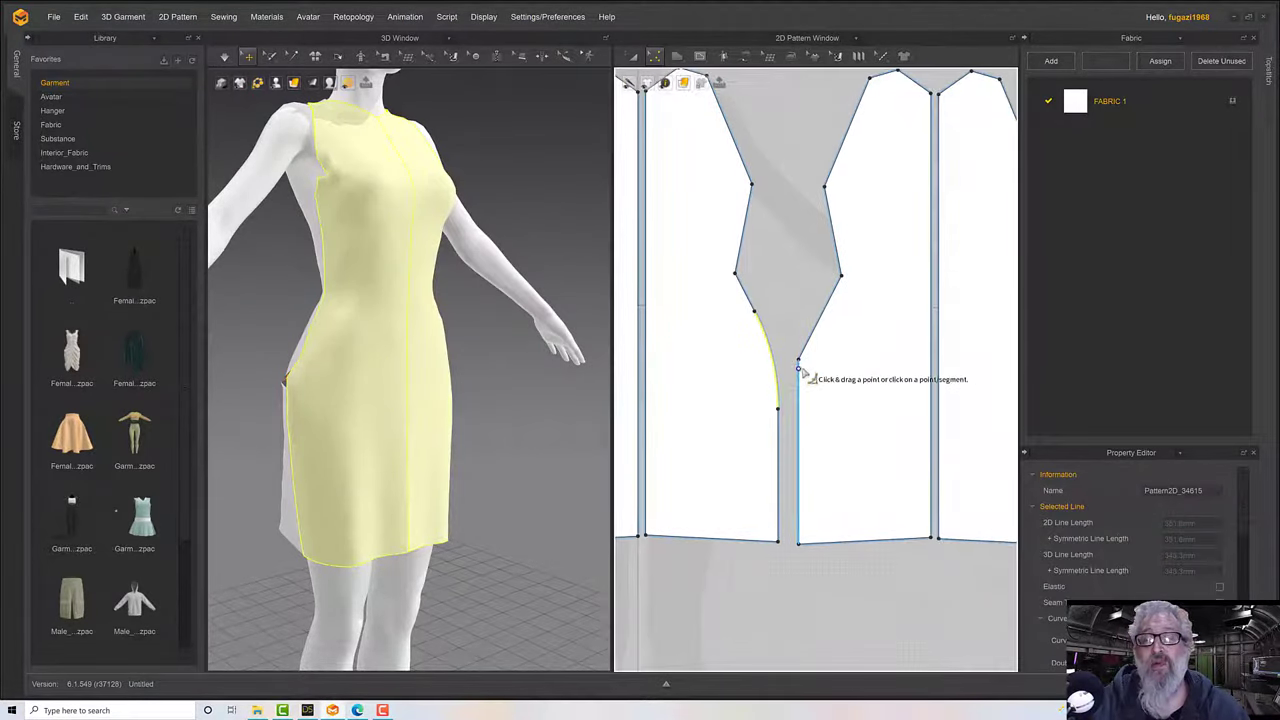
left_click_drag(800, 363, 853, 368)
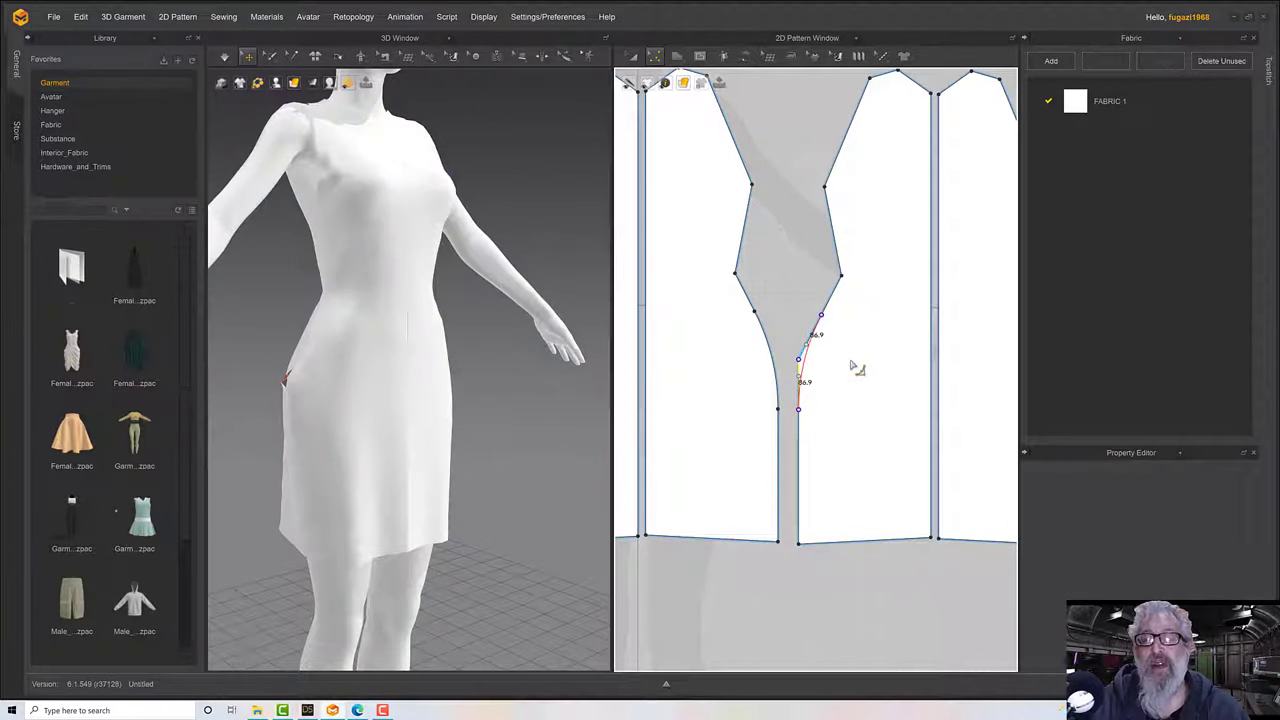
right_click(851, 361)
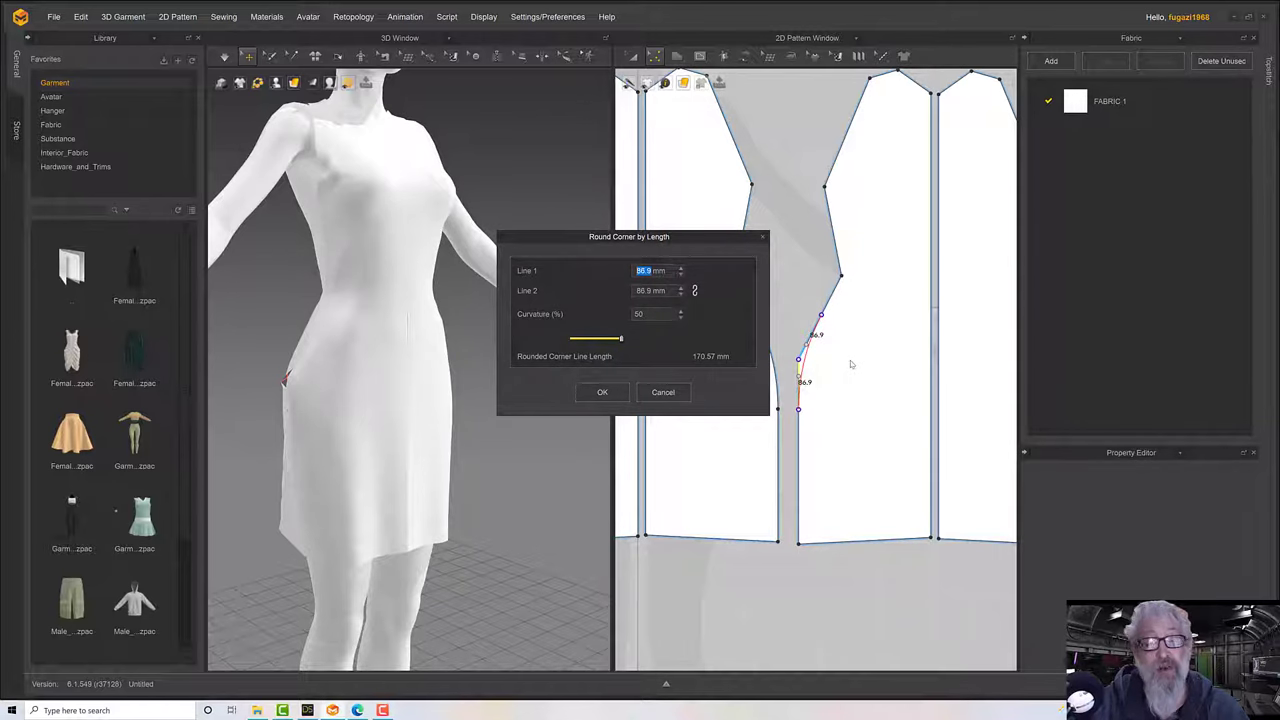
type("90")
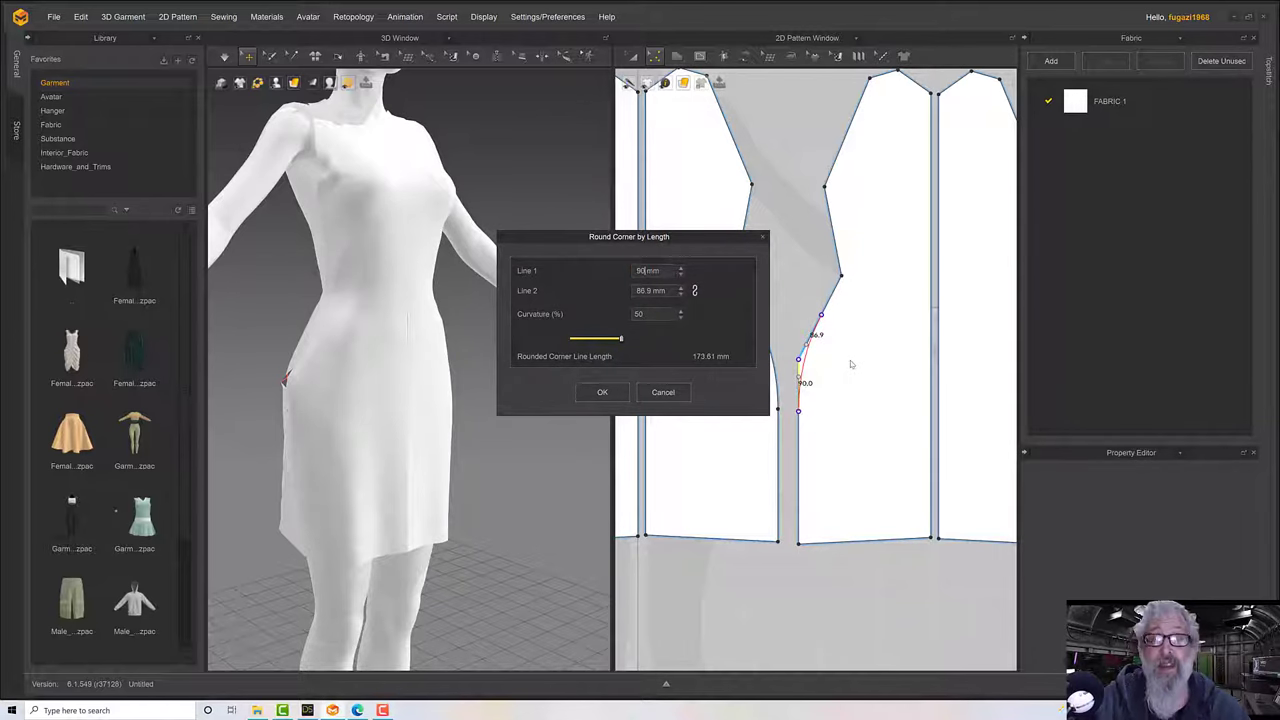
left_click(603, 392)
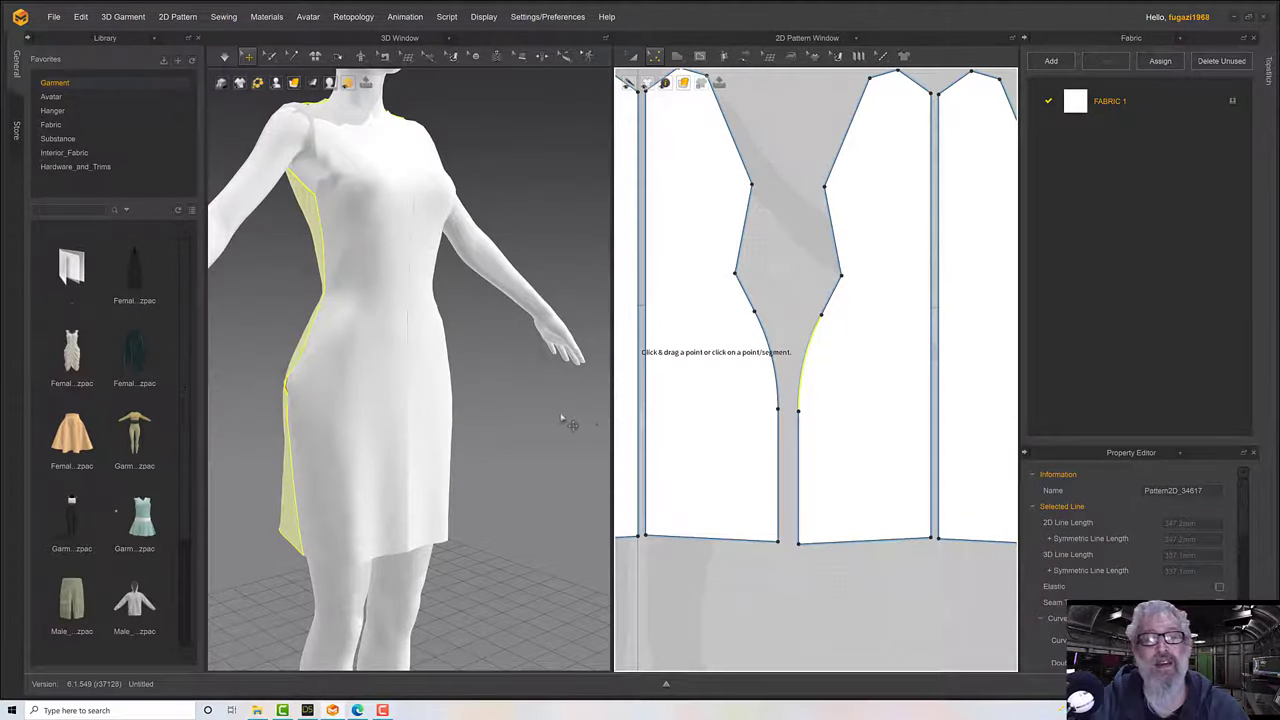
Simulate the reshaped dress, tug its side hem into place, and check the hip seams from front and back.
mouse_move(563, 420)
right_mouse_down()
mouse_move(595, 416)
mouse_move(561, 408)
right_mouse_up()
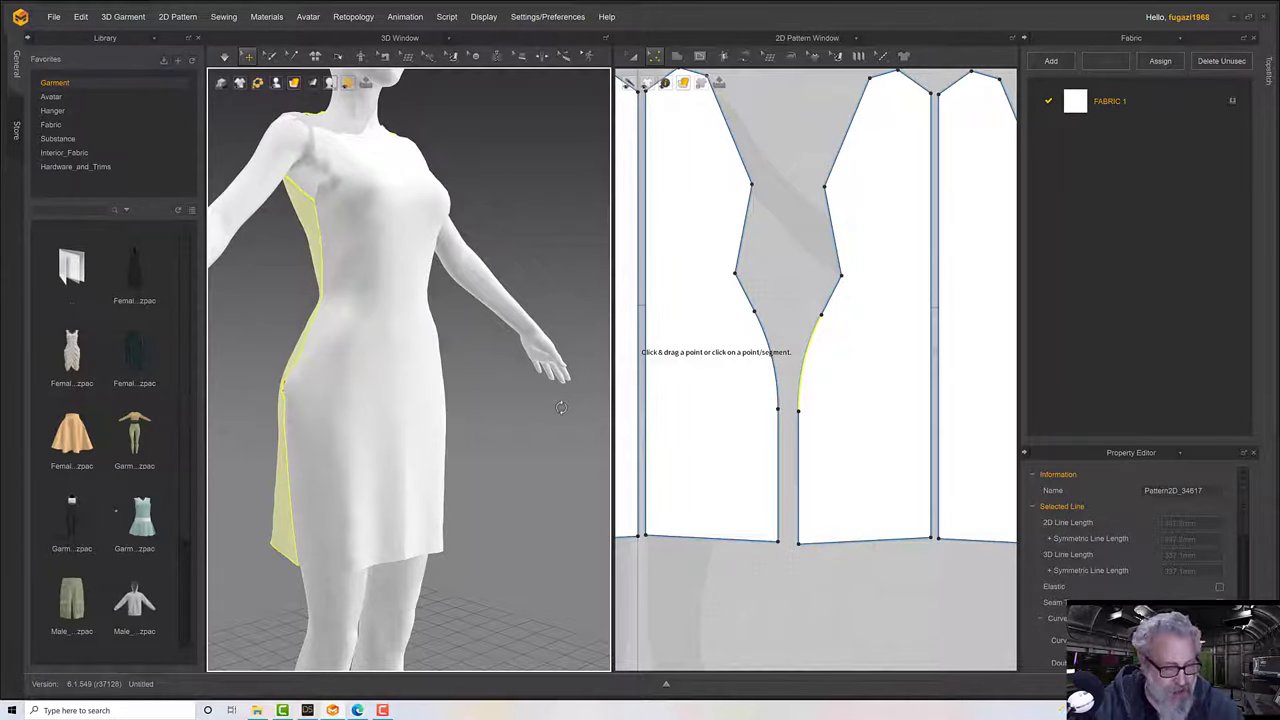
right_click_drag(533, 406, 449, 471)
left_click(357, 561)
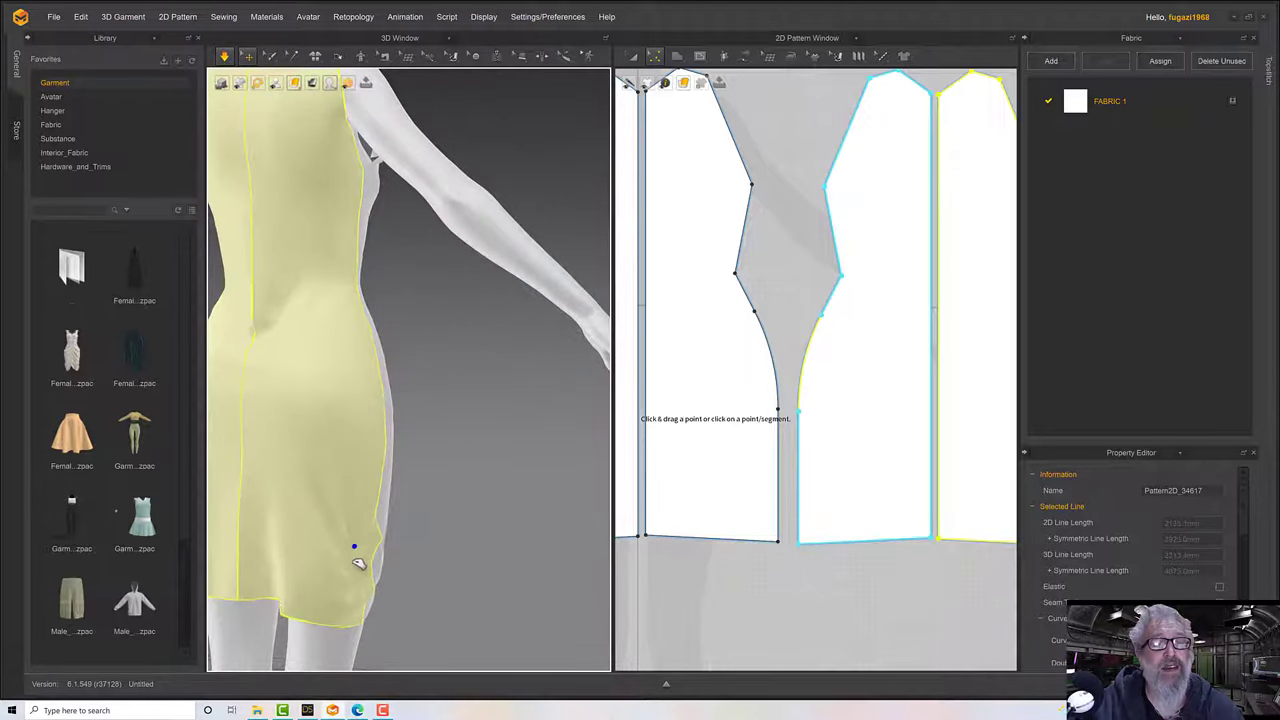
right_click_drag(359, 563, 335, 545)
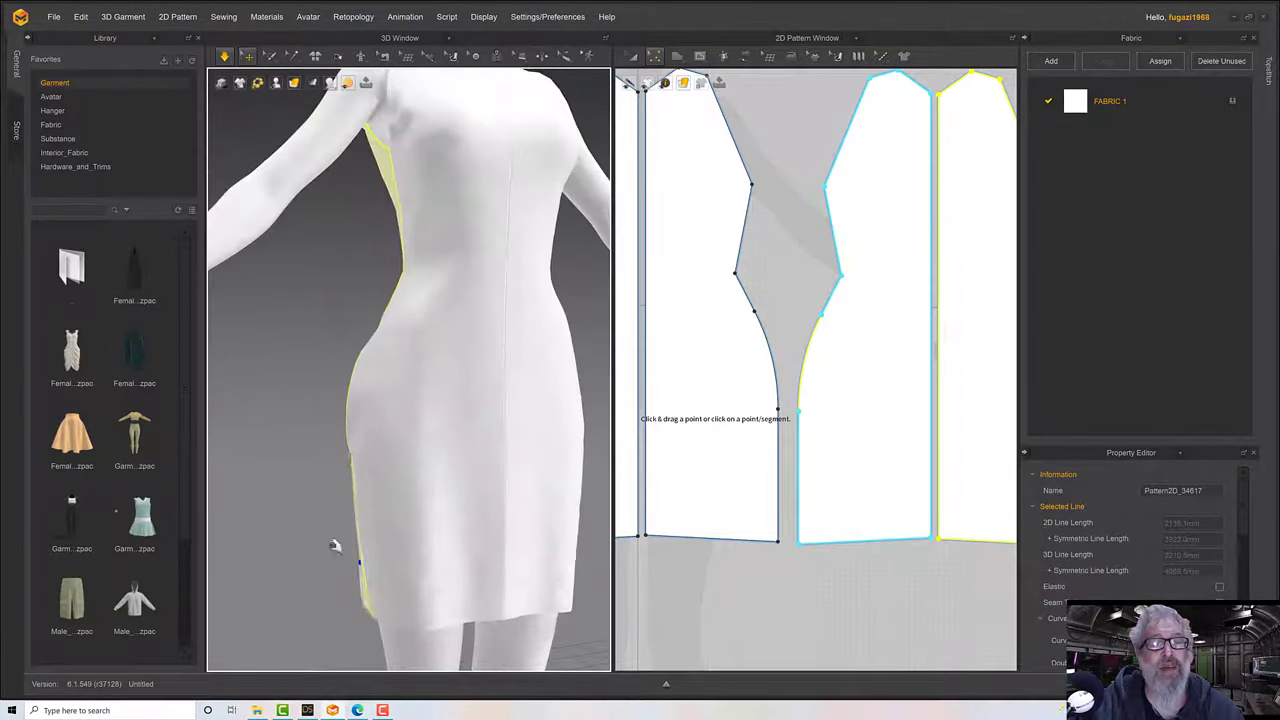
left_click(337, 586)
left_click(386, 557)
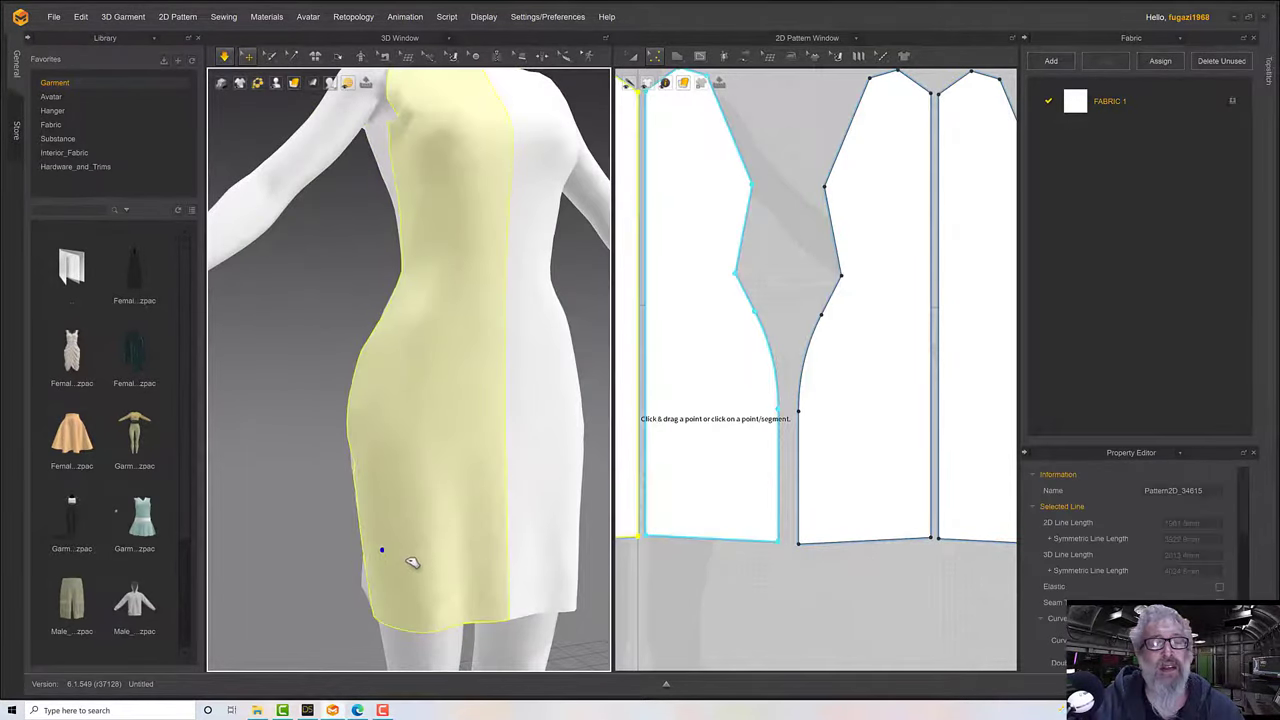
left_click(366, 614)
left_click(366, 600)
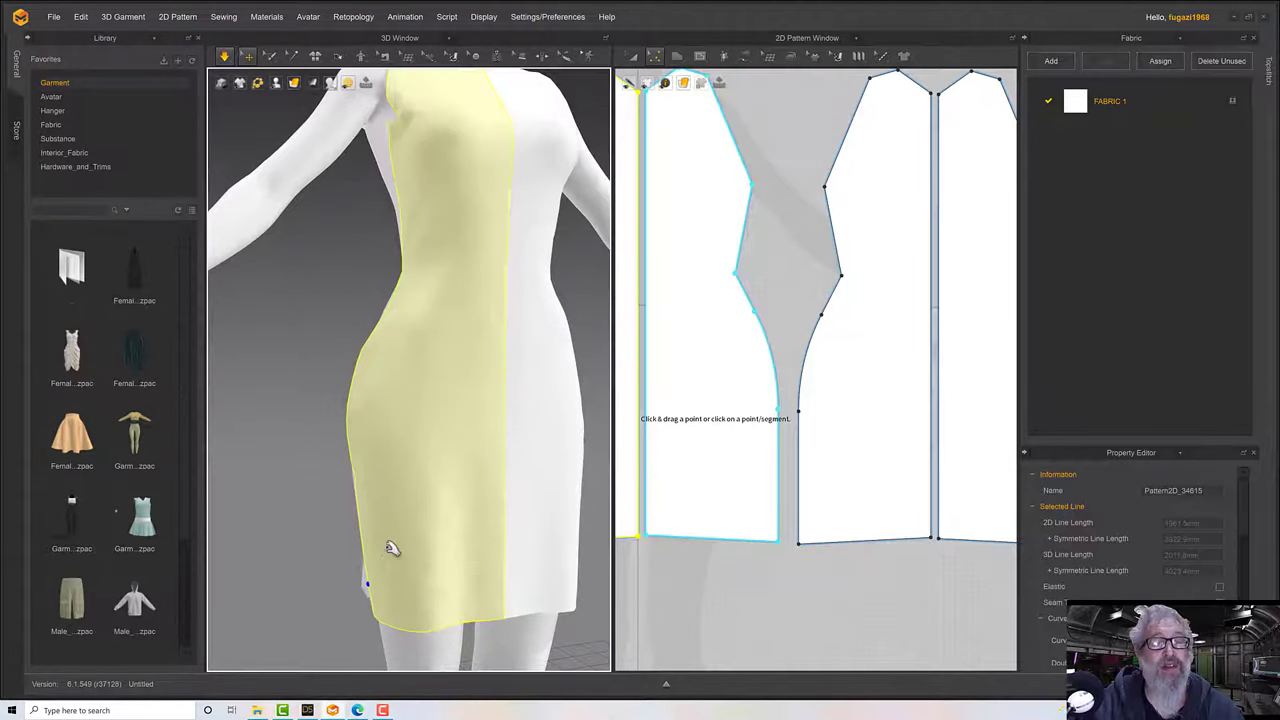
right_click_drag(391, 548, 522, 539)
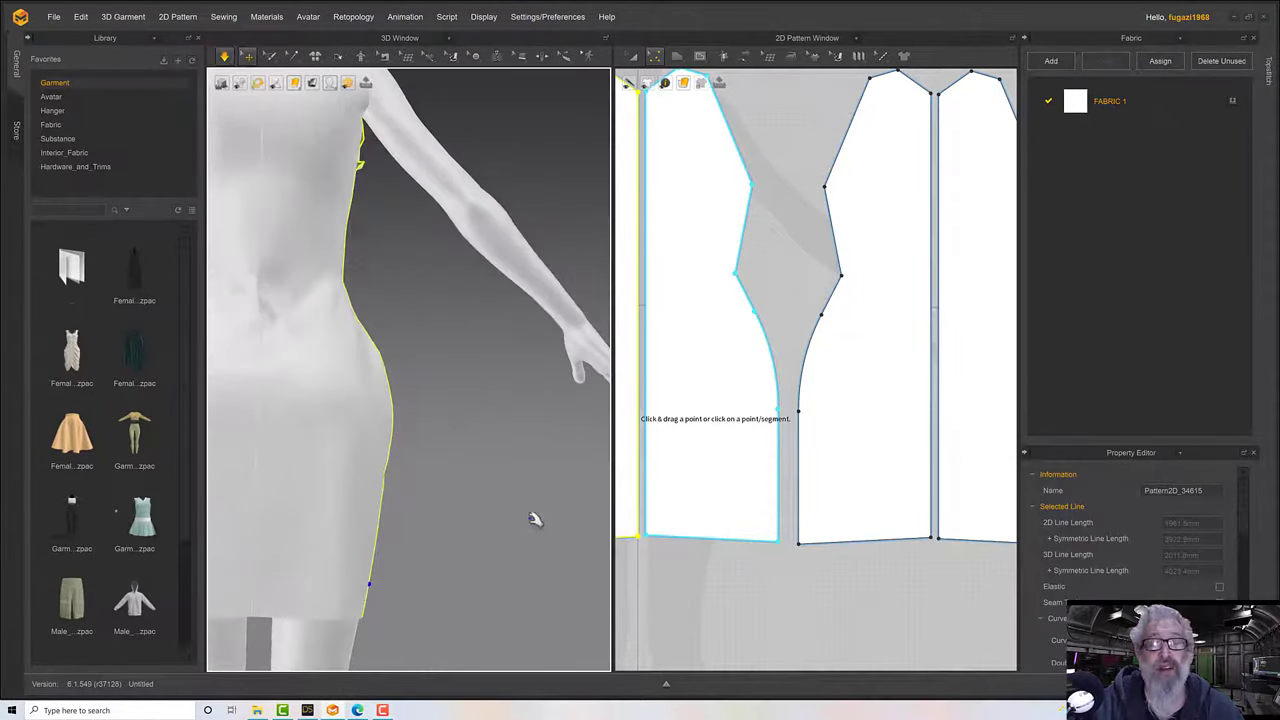
Undo the simulation and the hip corner rounding on the front and back panels.
middle_click_drag(720, 420, 905, 422)
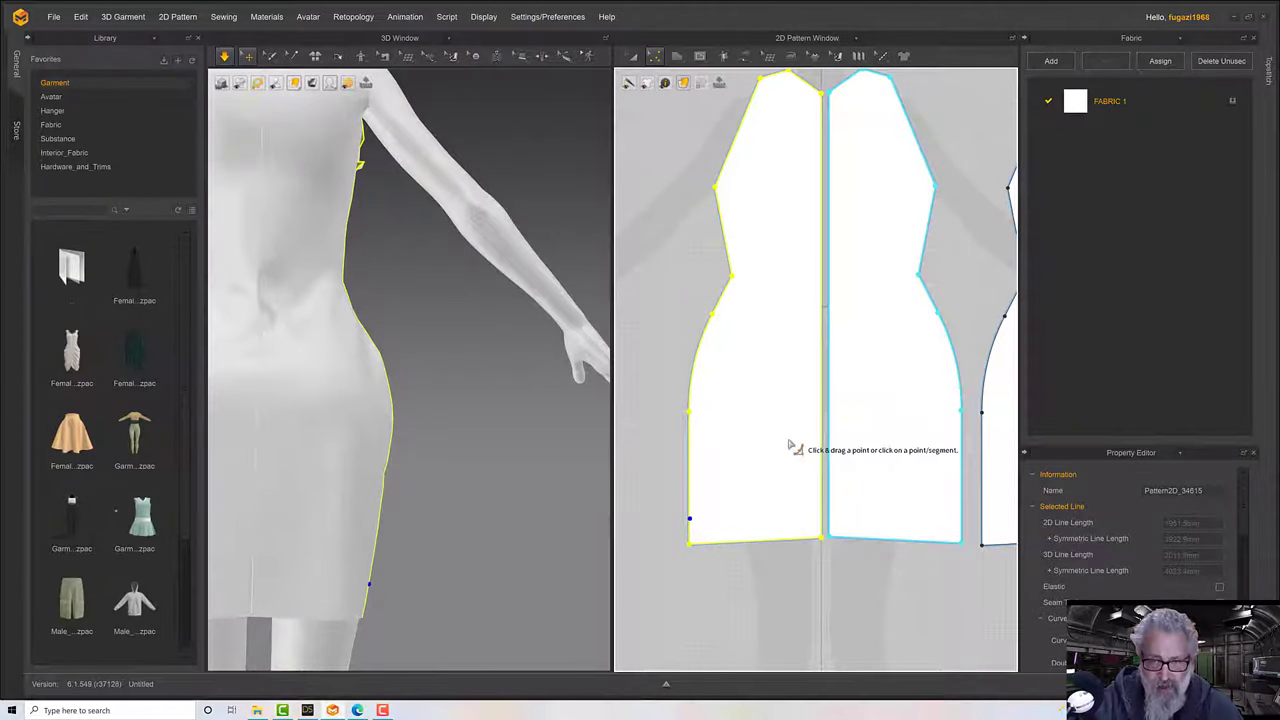
key("ctrl+z")
key("ctrl+z")
key("ctrl+z")
key("ctrl+z")
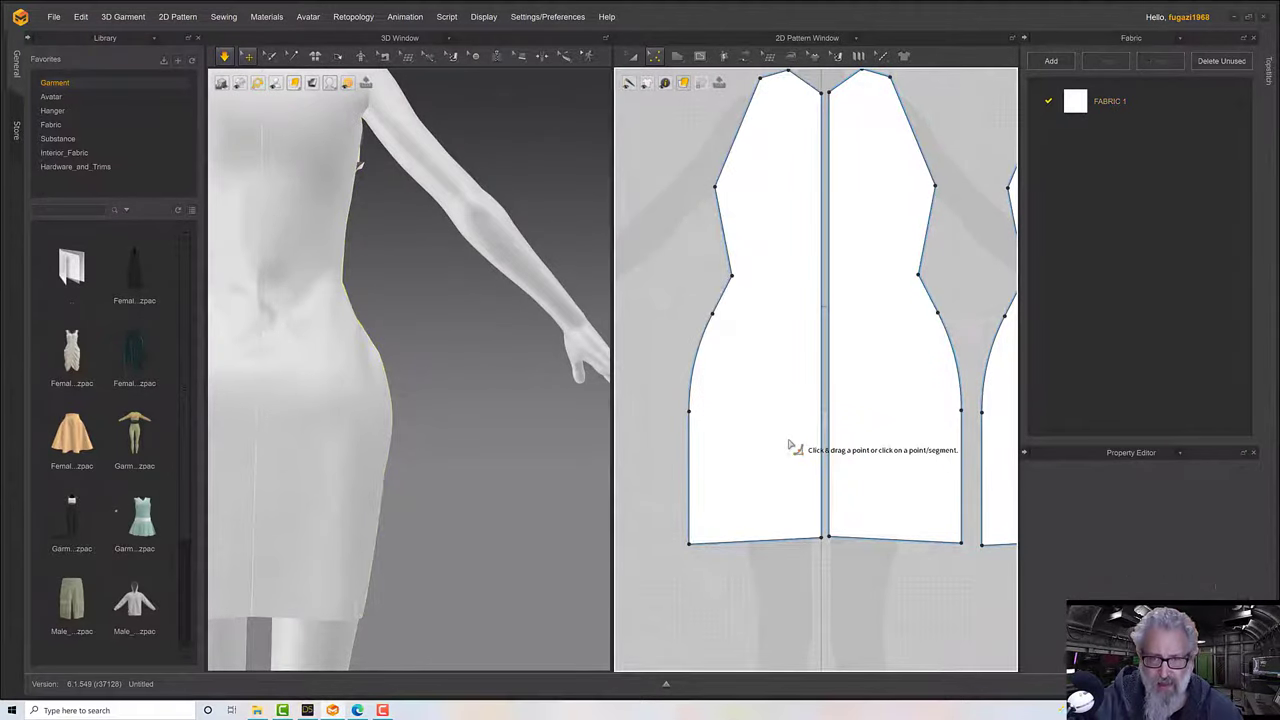
key("ctrl+z")
key("ctrl+z")
key("ctrl+z")
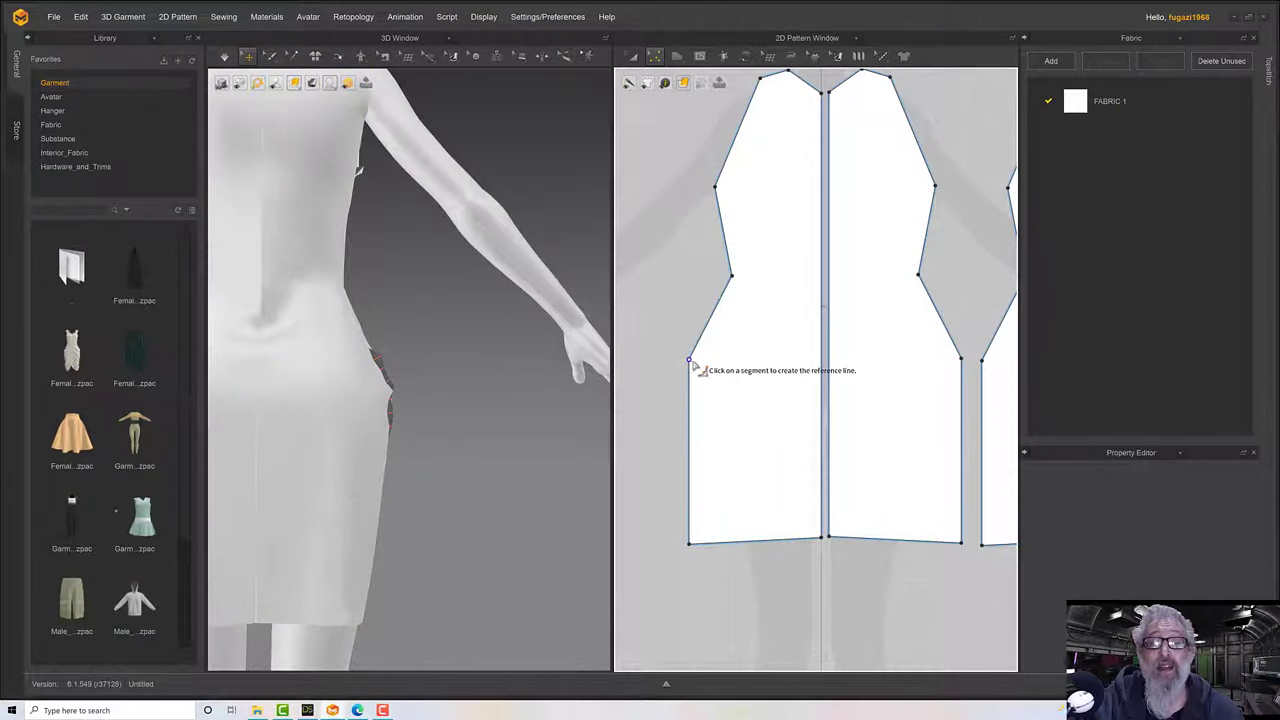
Round the outer hip corners of the front and back panels with Smooth Curve, using about 140 mm along each line.
left_click_drag(691, 360, 767, 383)
key("Return")
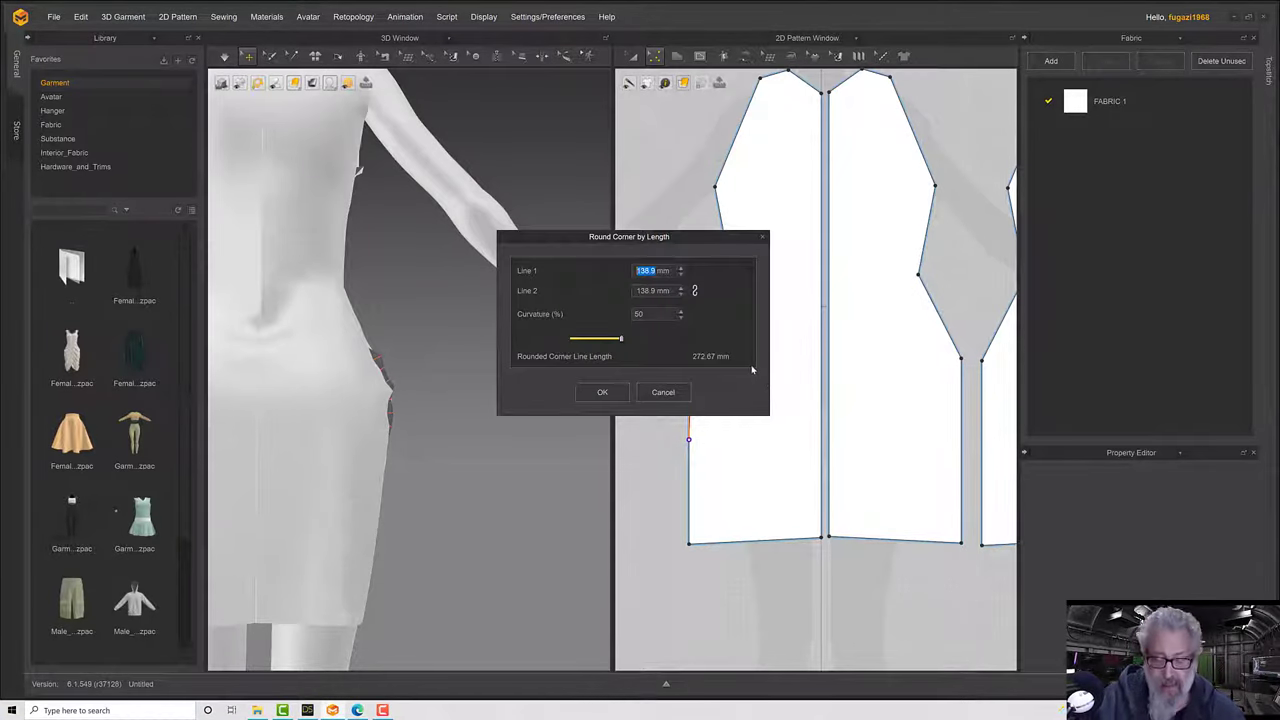
type("1")
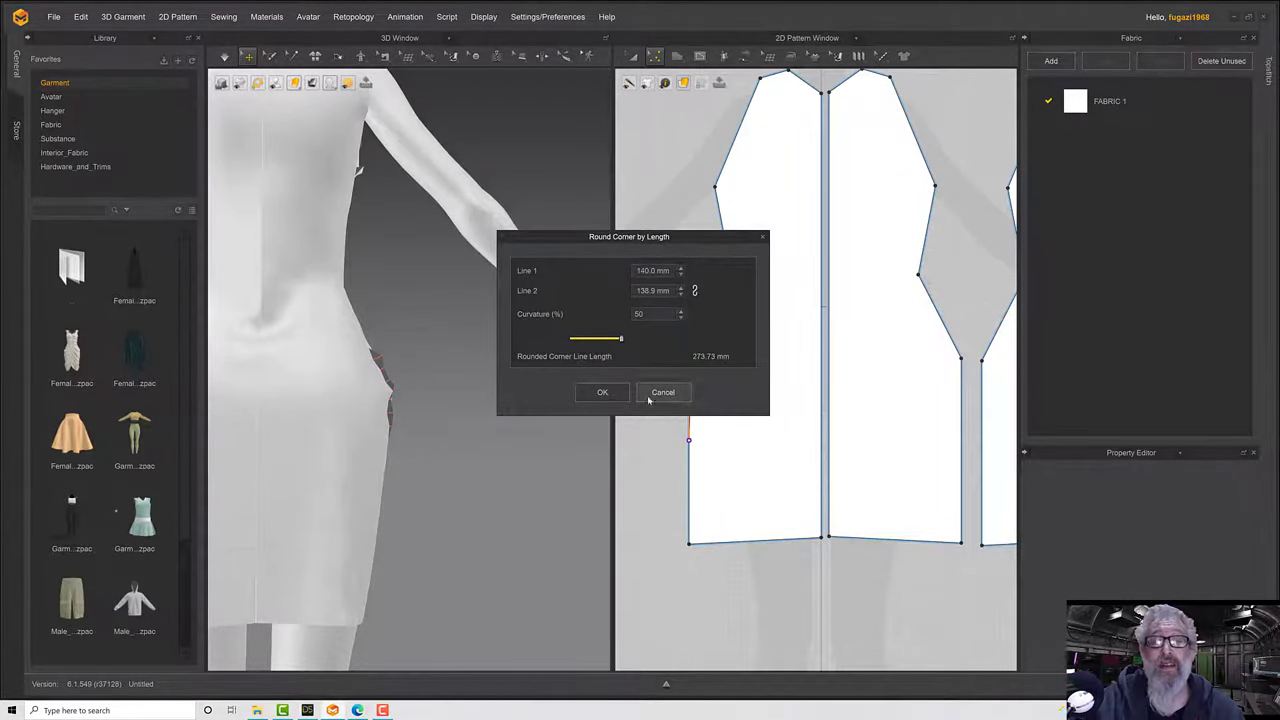
left_click(602, 392)
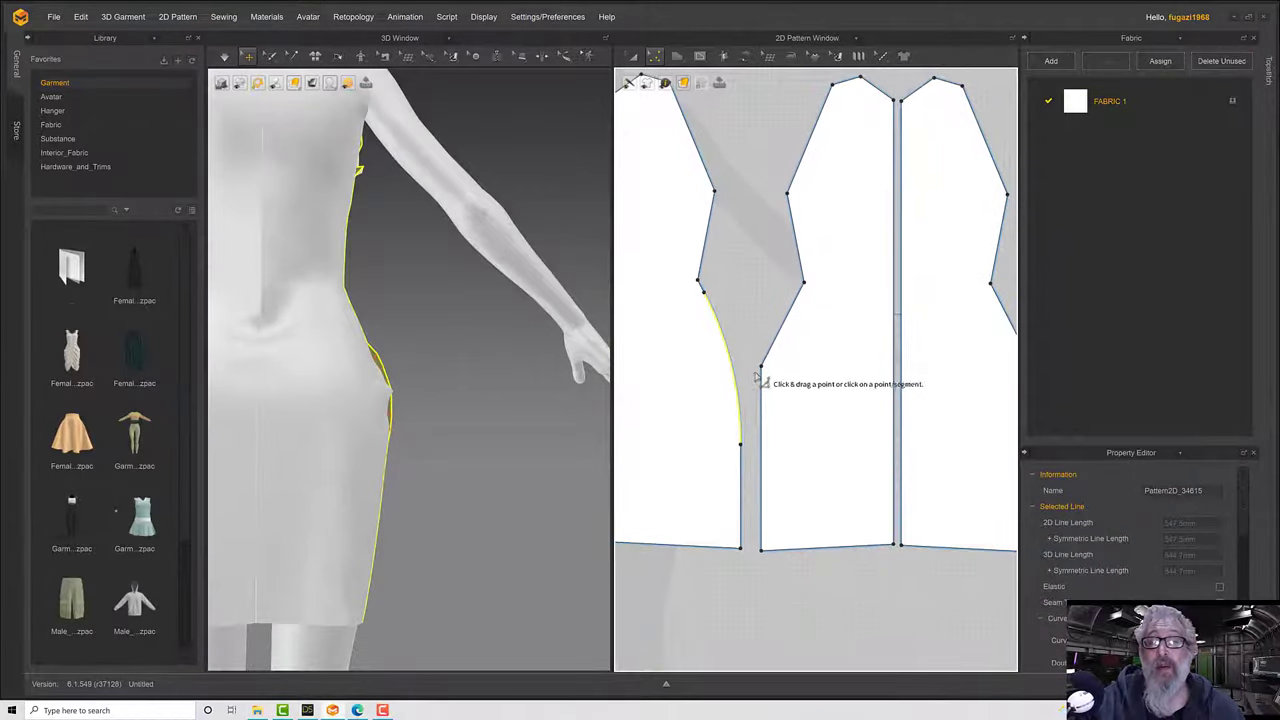
left_click_drag(761, 366, 844, 374)
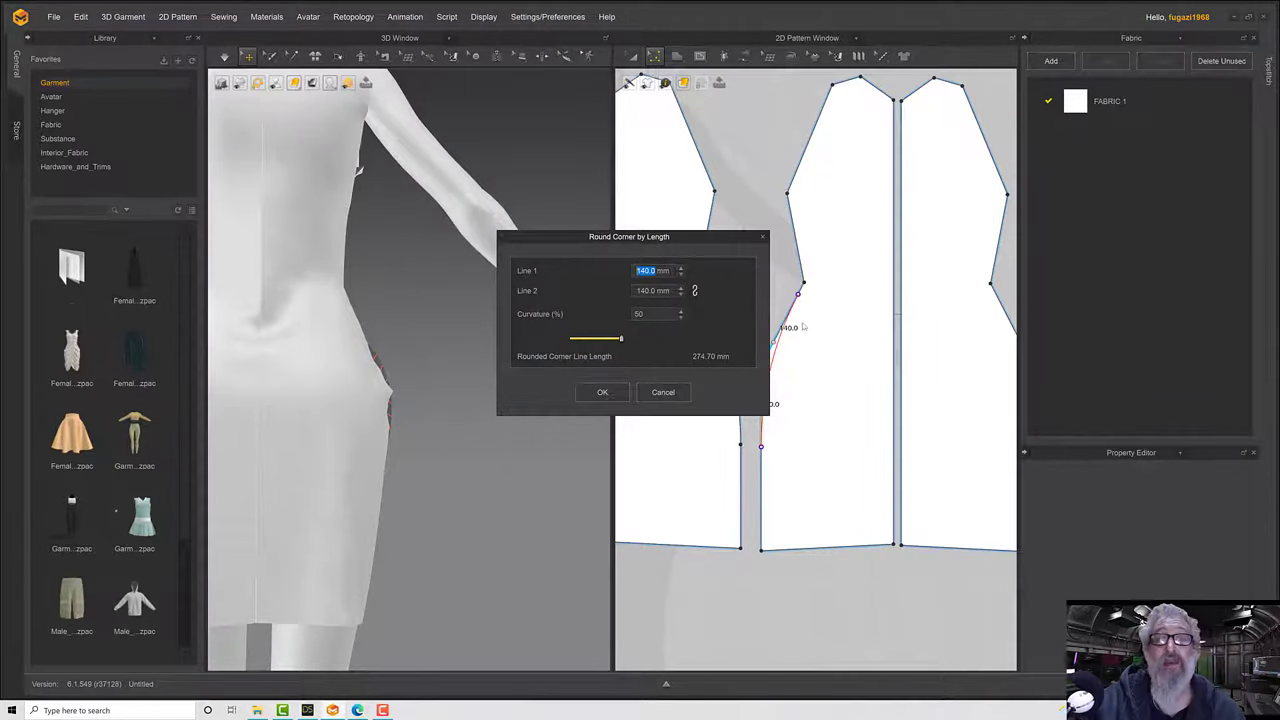
left_click(603, 392)
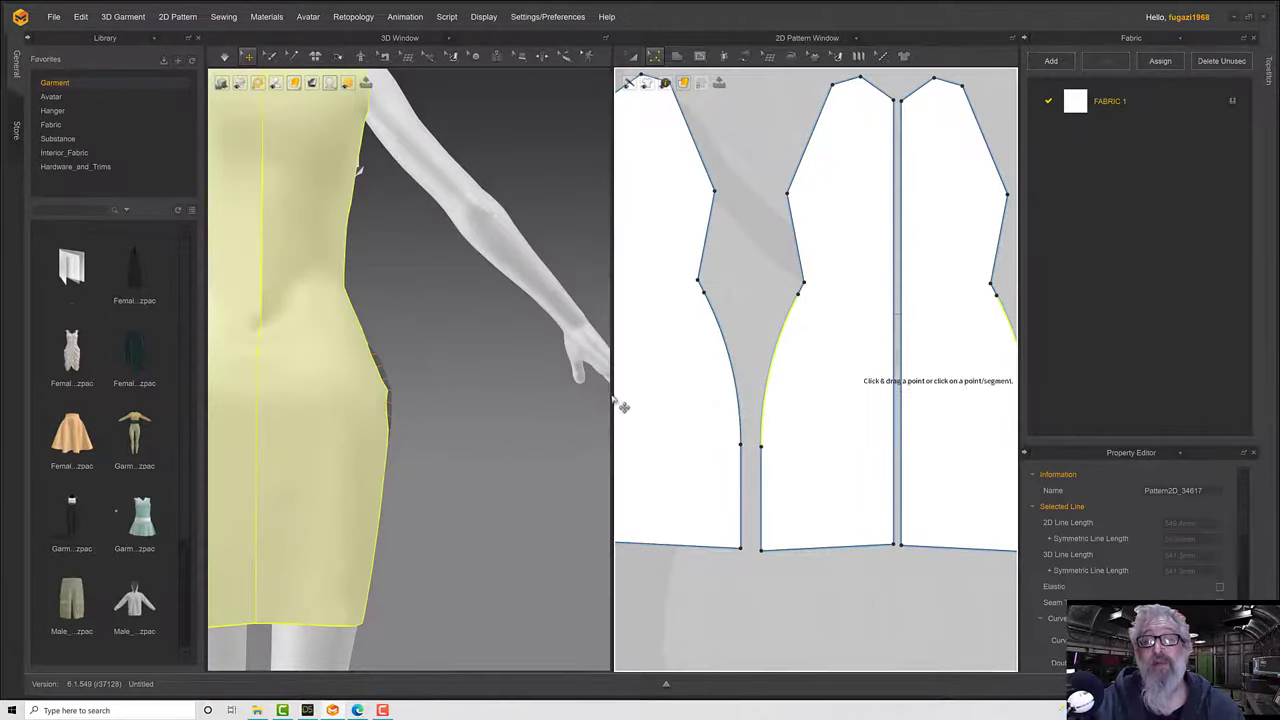
Run the simulation on the reshaped dress and tug its side and hem so the fabric settles around the hips.
right_click_drag(440, 410, 405, 400)
right_click_drag(340, 404, 315, 406)
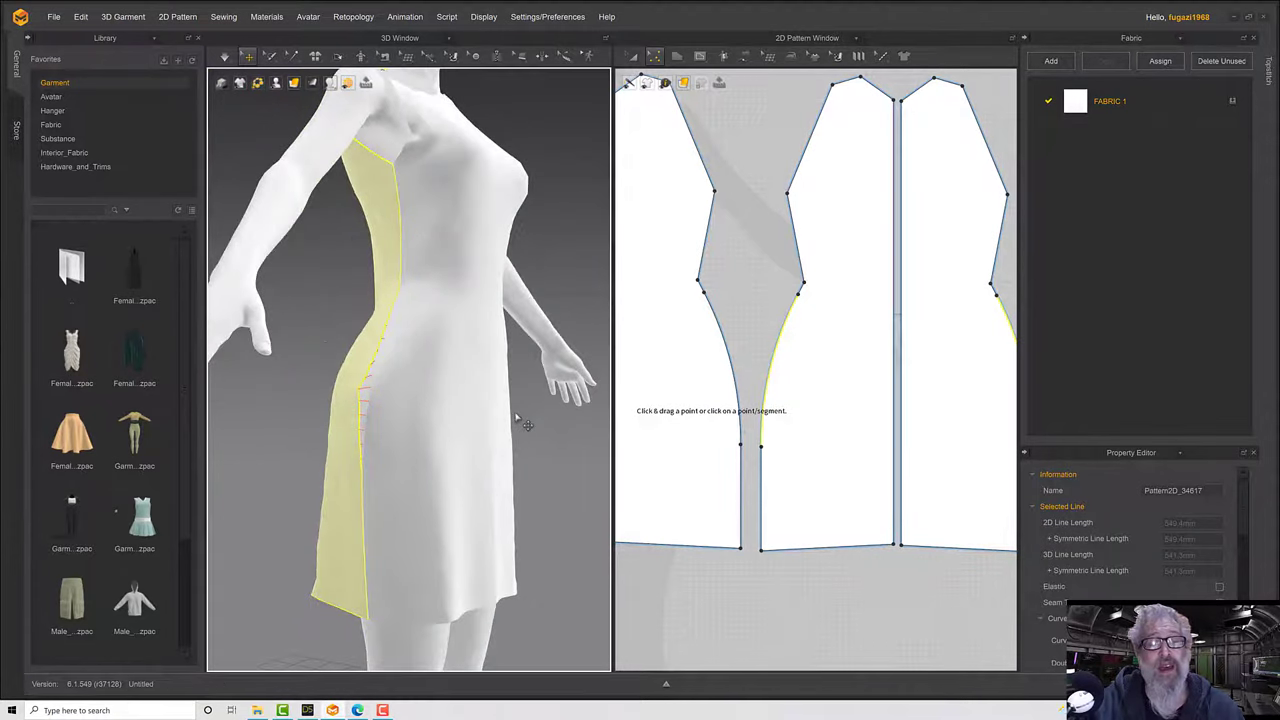
right_click_drag(523, 425, 470, 405)
scroll(423, 491, "down", 3)
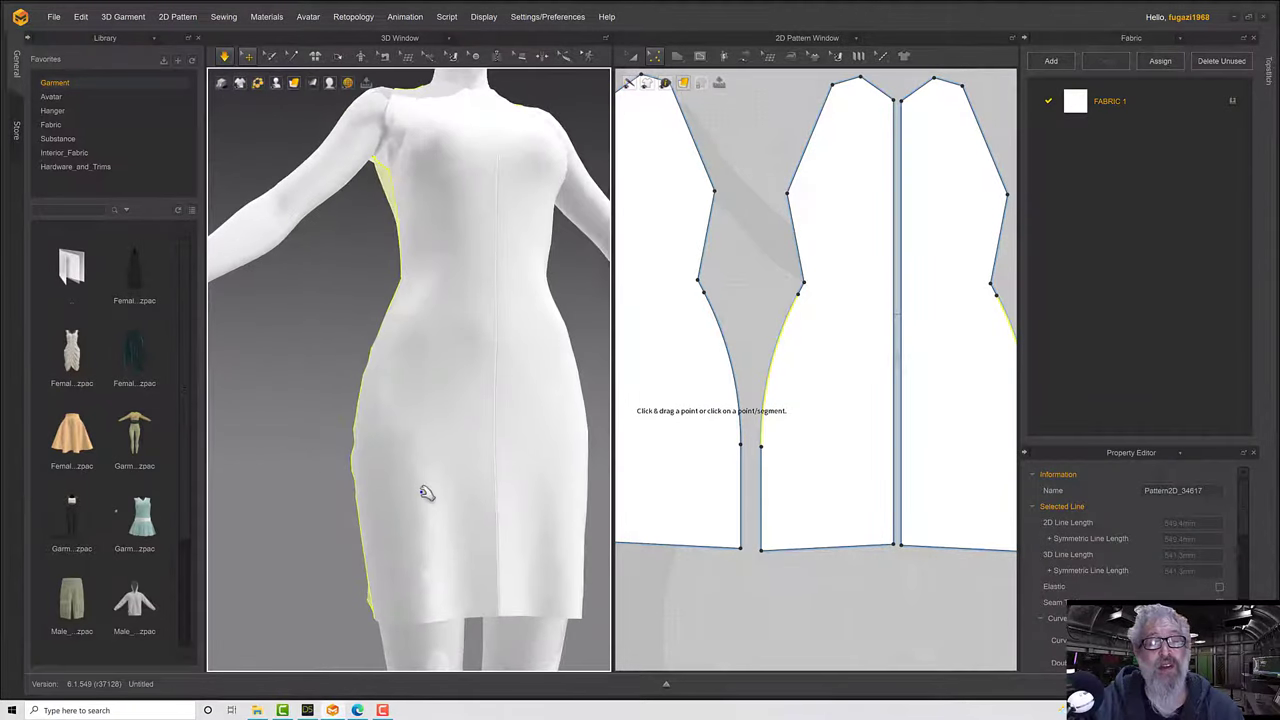
right_click_drag(443, 466, 489, 463)
left_click(360, 430)
left_click(389, 501)
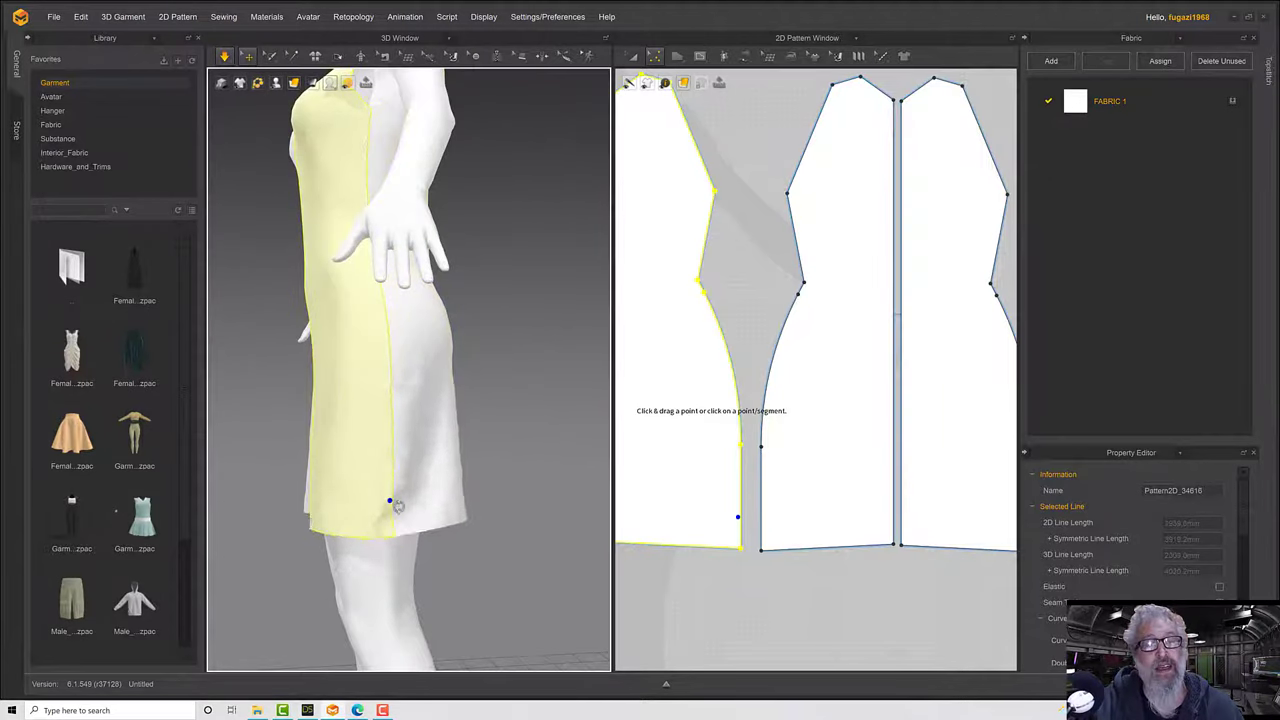
right_click_drag(389, 501, 553, 486)
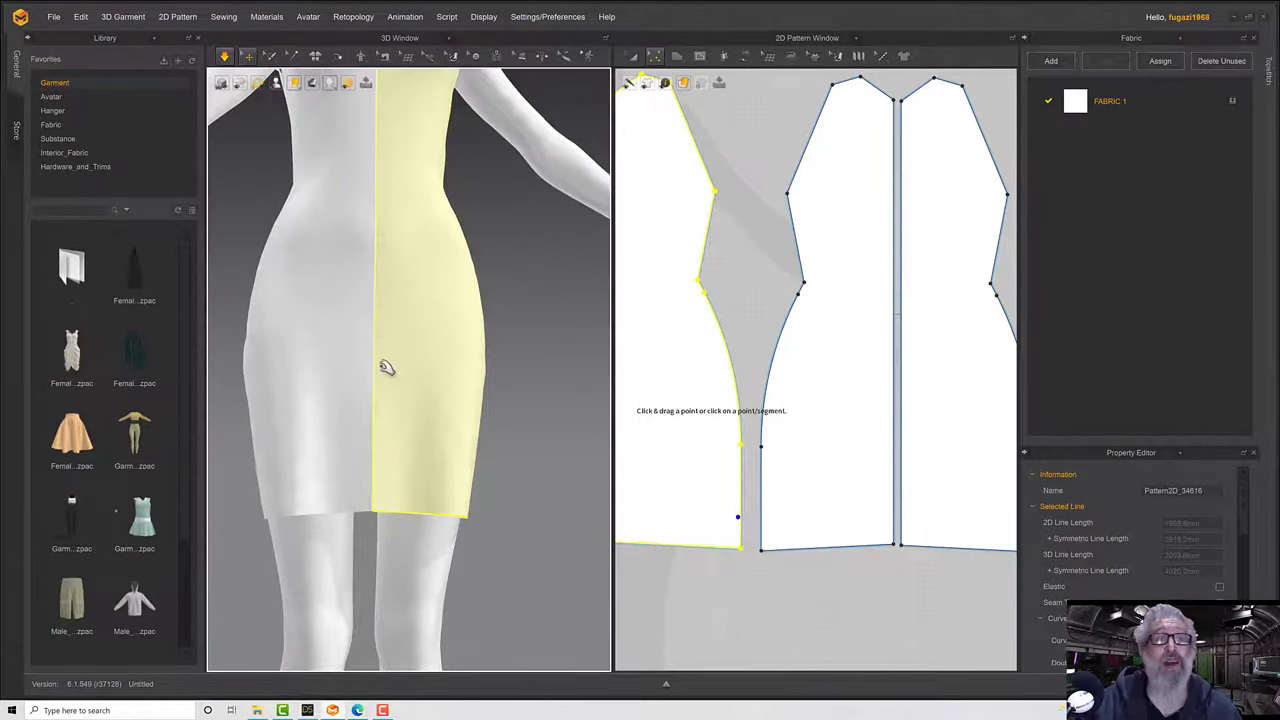
Examine the draped dress's hips, waist, bust and armhole in 3D and compare them with the front panels' outline.
right_click_drag(382, 364, 415, 374)
middle_click_drag(647, 349, 834, 443)
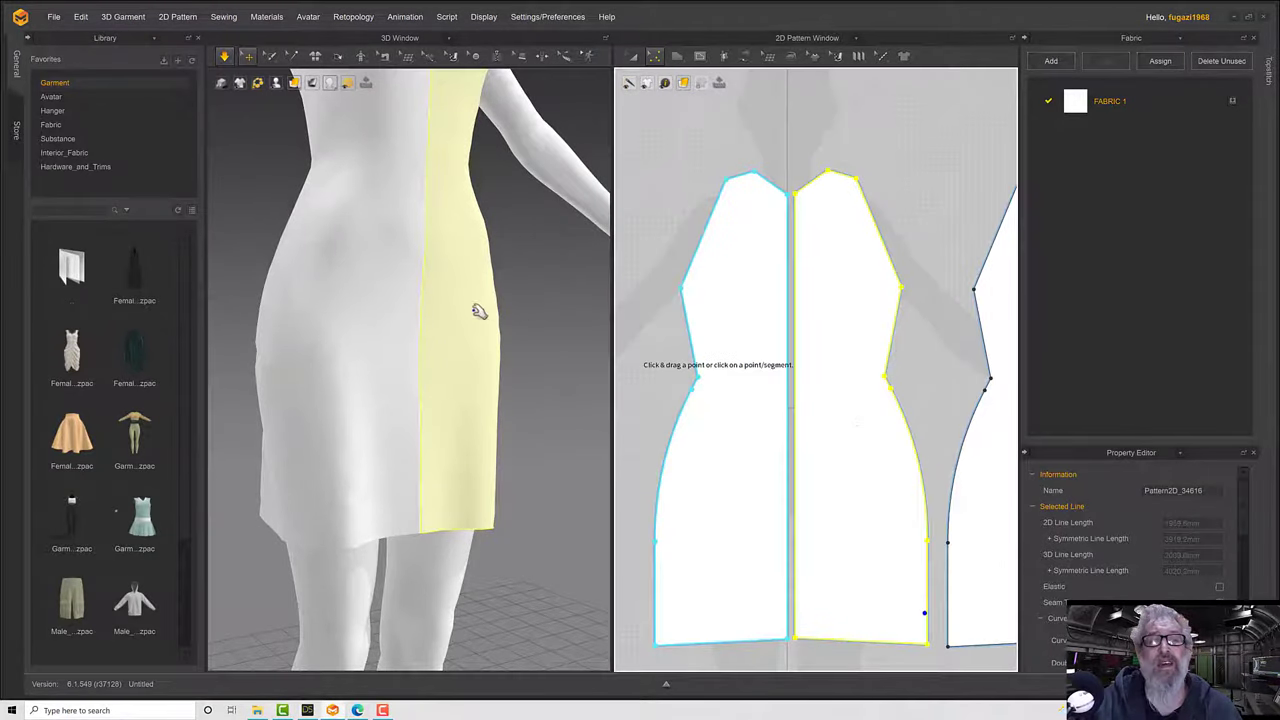
middle_click_drag(476, 334, 481, 466)
right_click_drag(474, 444, 491, 441)
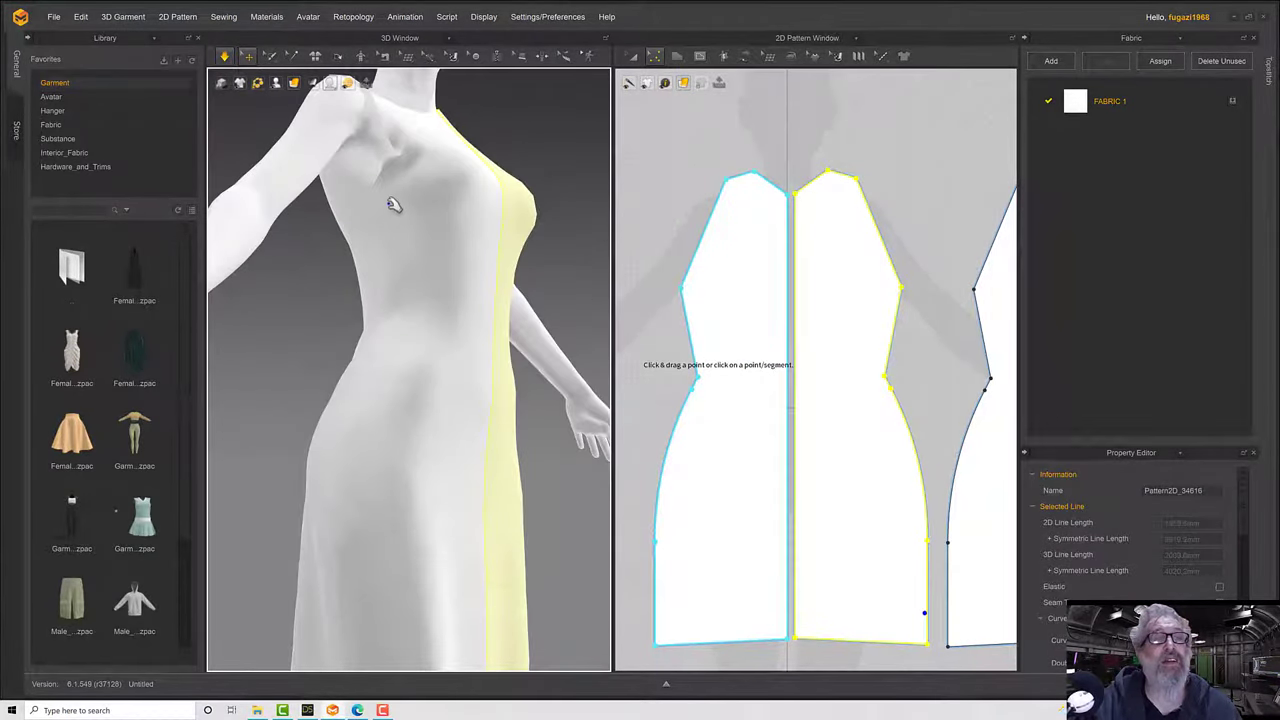
right_click_drag(608, 267, 580, 277)
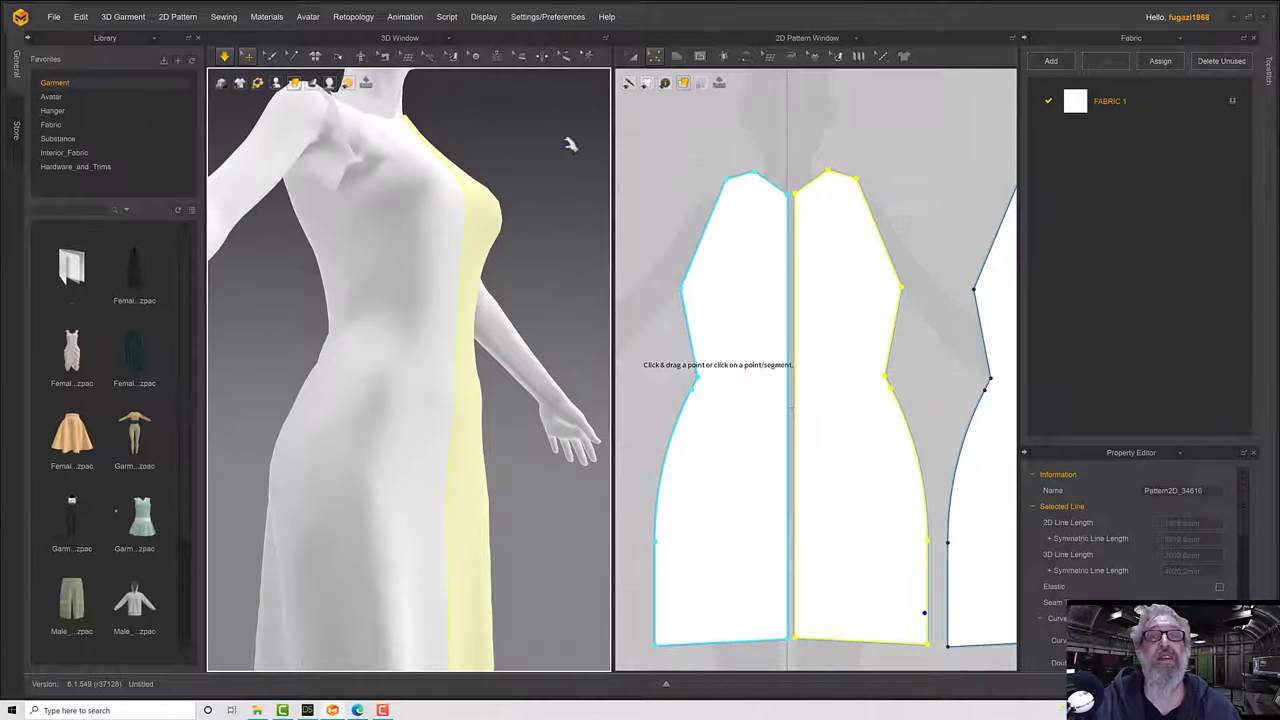
Raise the underarm corner points of the front and back panels together, keeping their horizontal position.
left_click(655, 57)
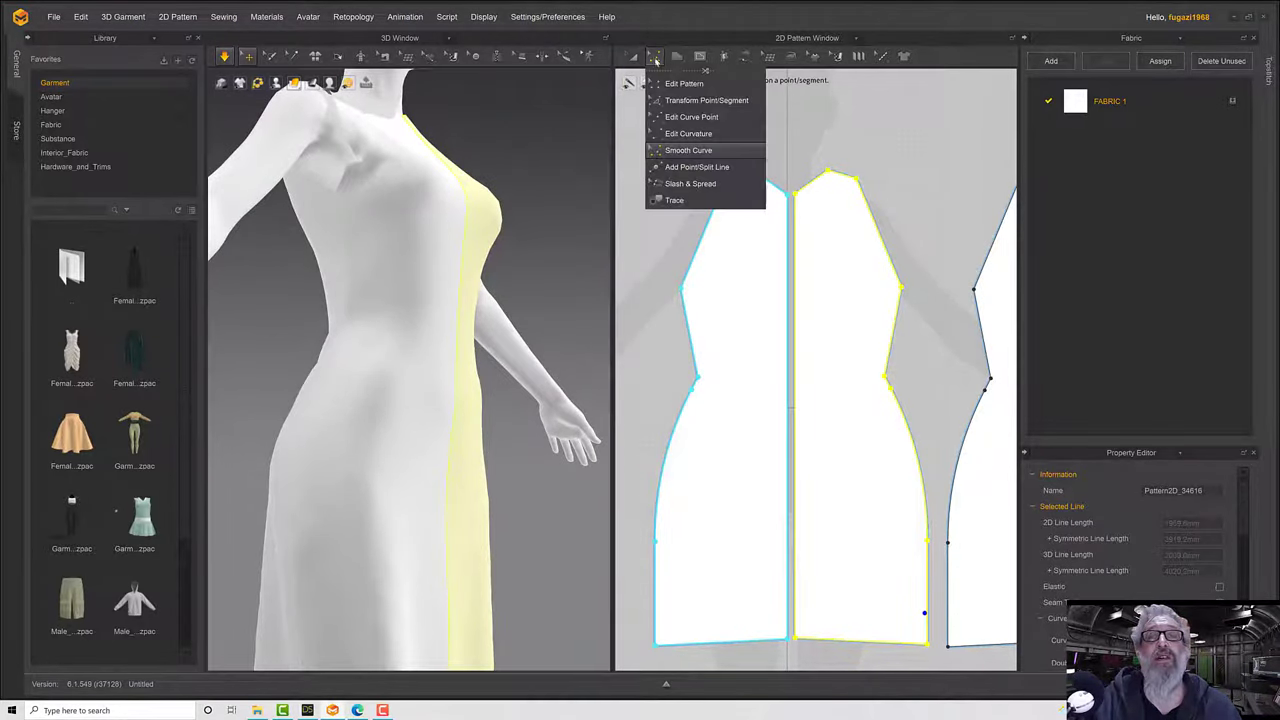
left_click(684, 84)
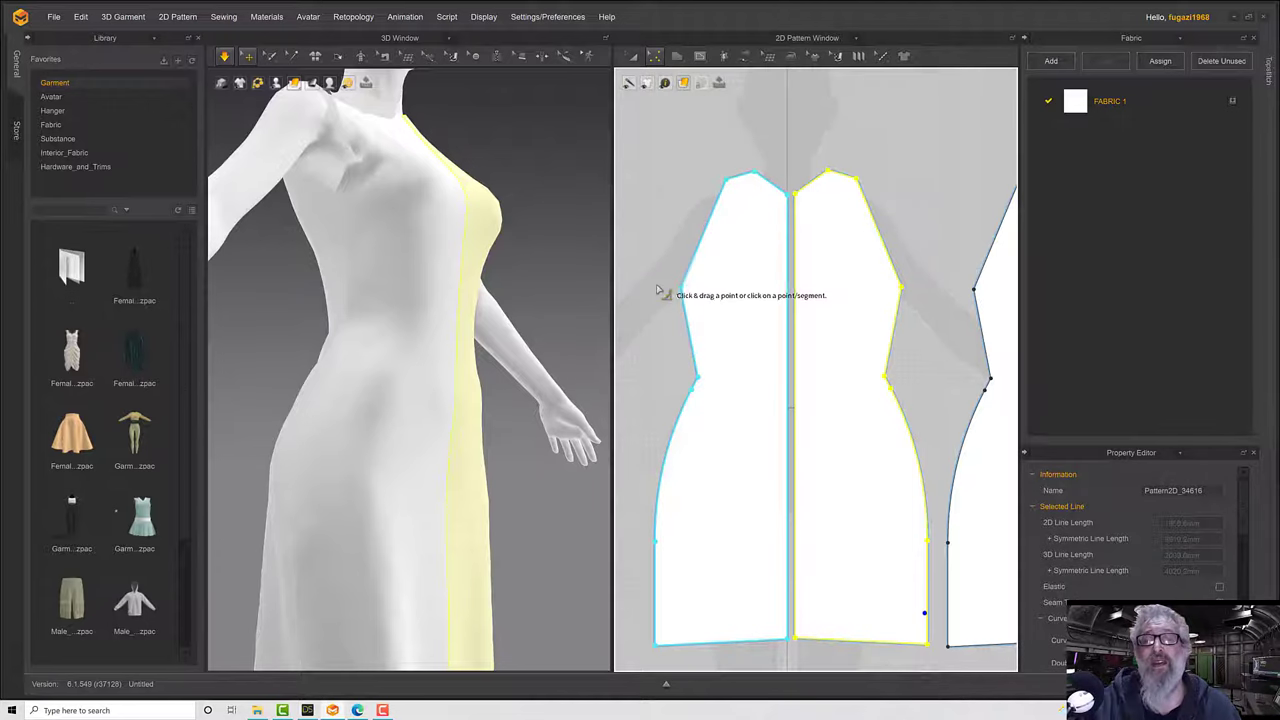
scroll(657, 290, "down", 3)
left_click(655, 252)
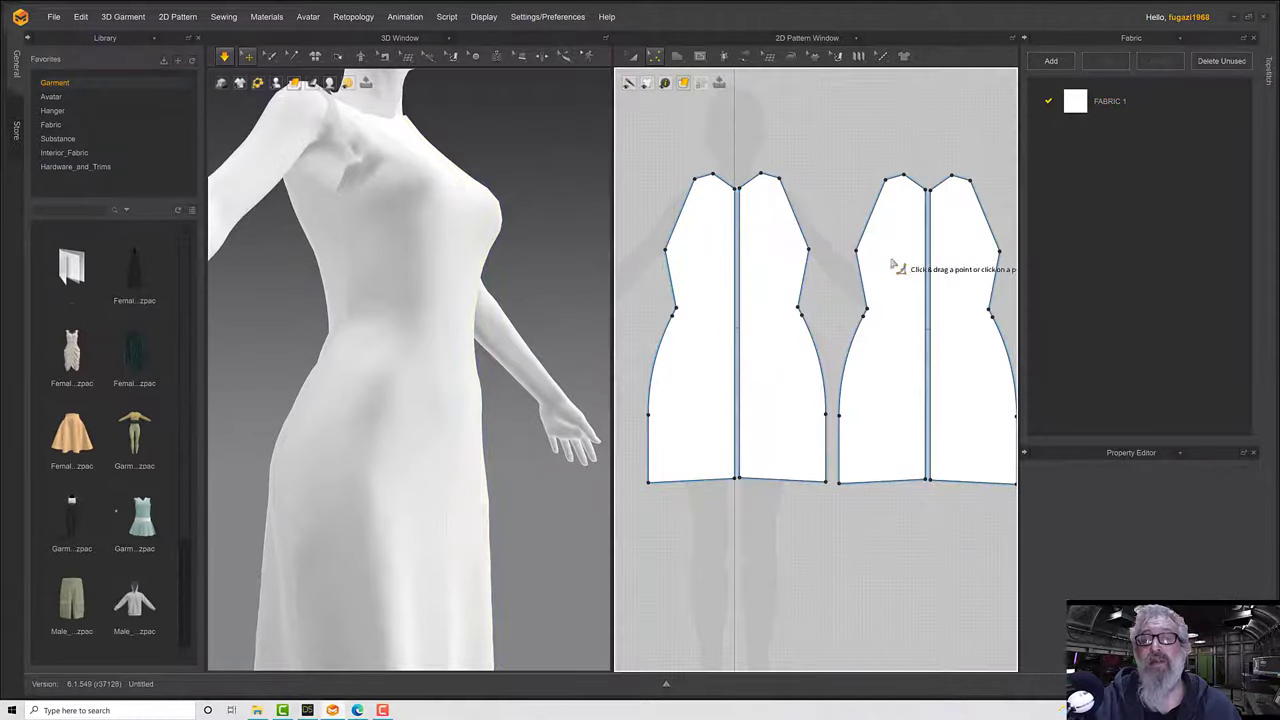
left_click(652, 57)
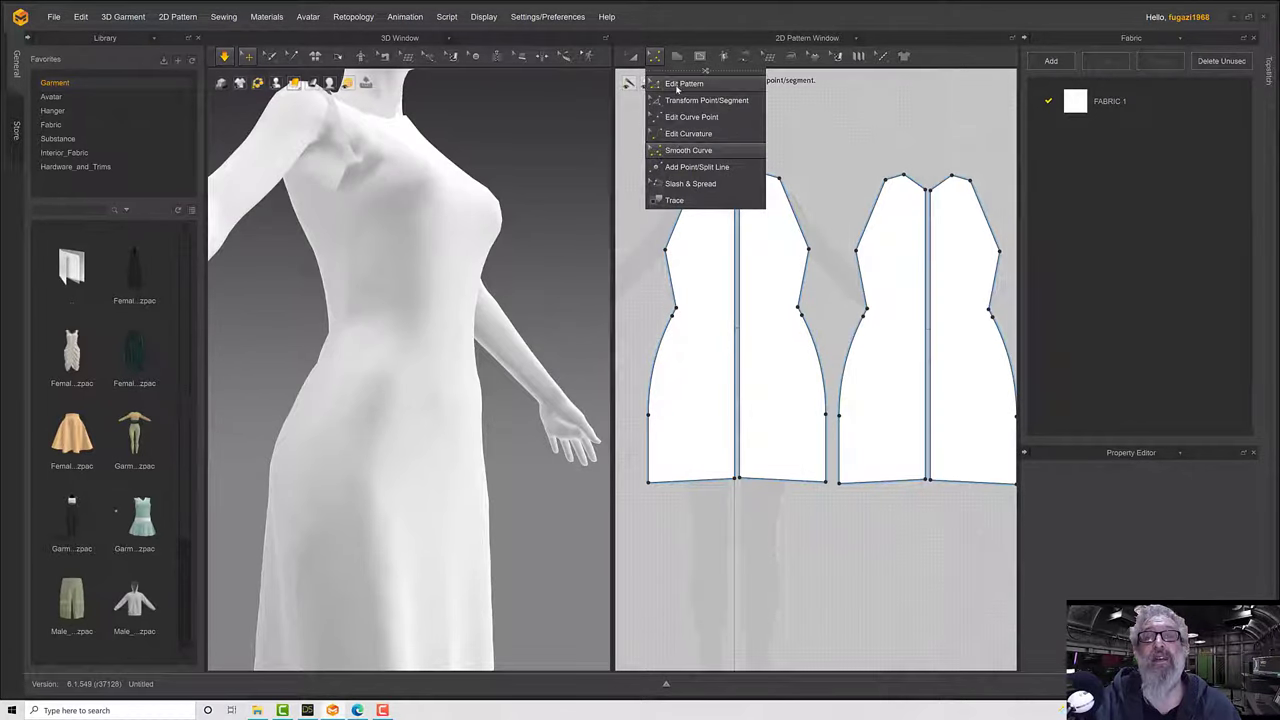
left_click(678, 85)
left_click_drag(641, 237, 697, 267)
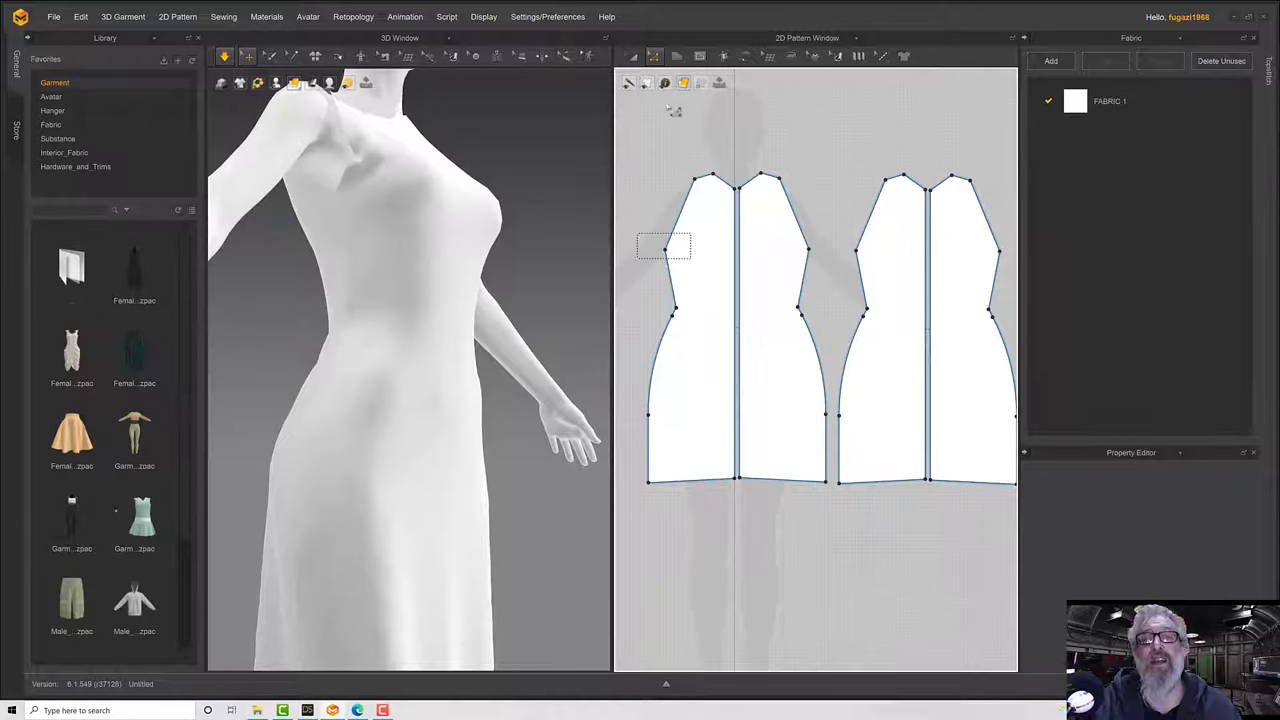
left_click(656, 60)
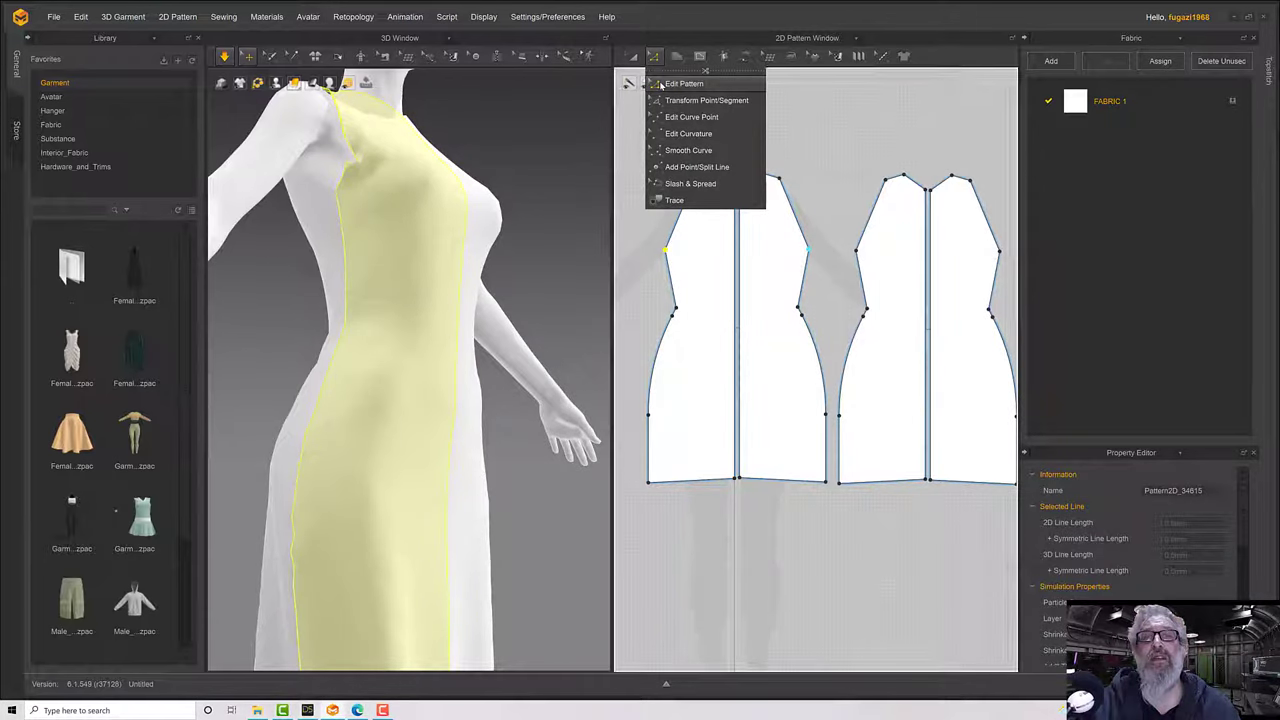
left_click(642, 270)
left_click_drag(772, 262, 1018, 272)
left_click_drag(628, 228, 1018, 270)
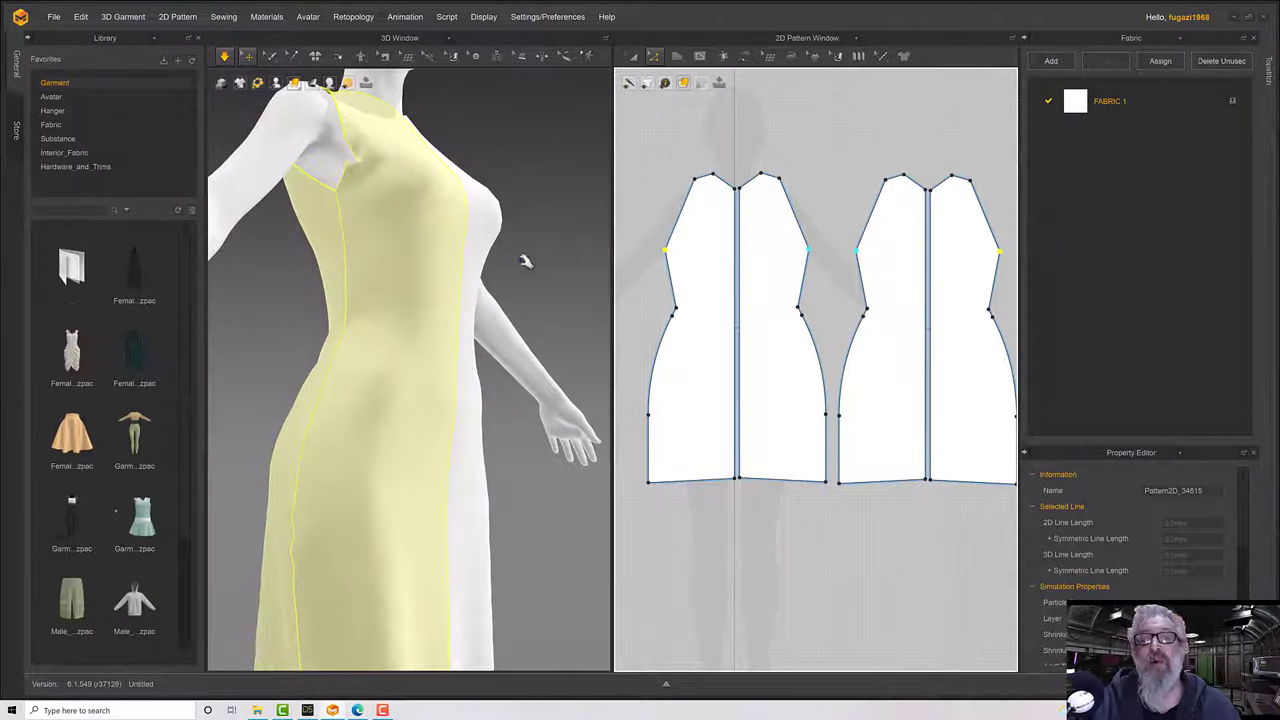
left_click_drag(676, 259, 669, 234)
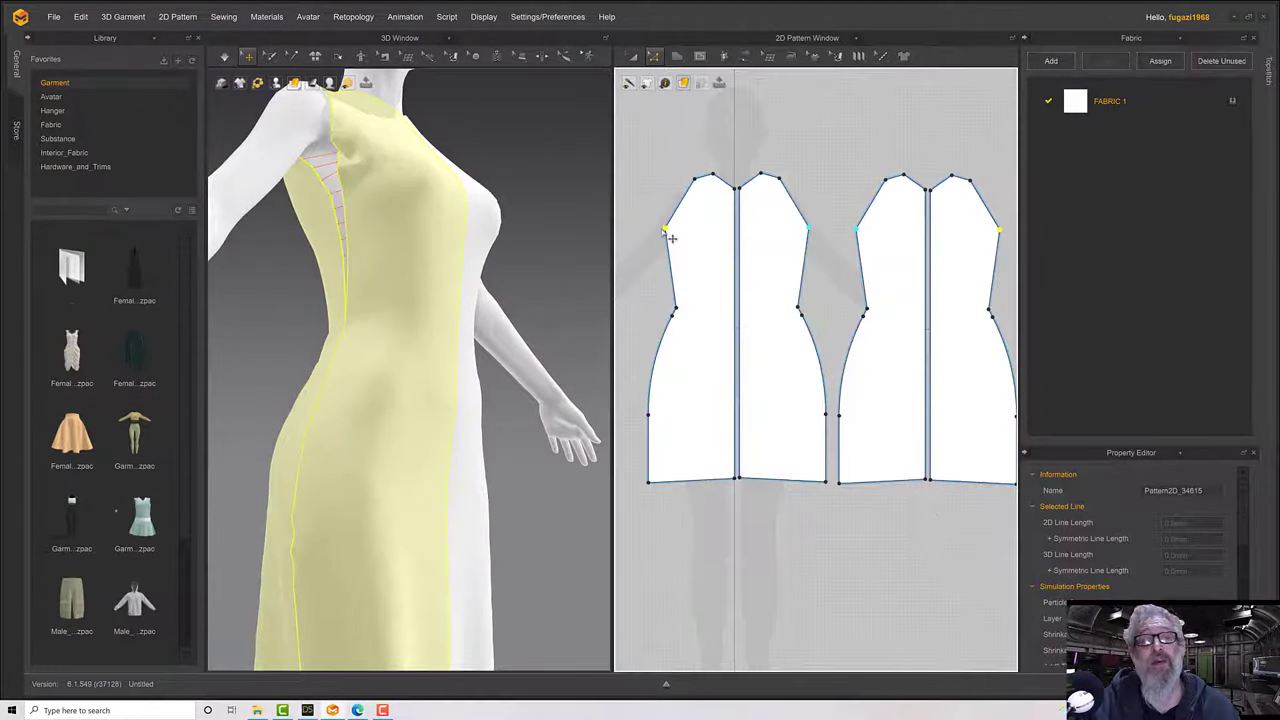
Simulate the dress with the raised underarm corners and inspect its side, back and bust in 3D.
right_click_drag(560, 236, 371, 259)
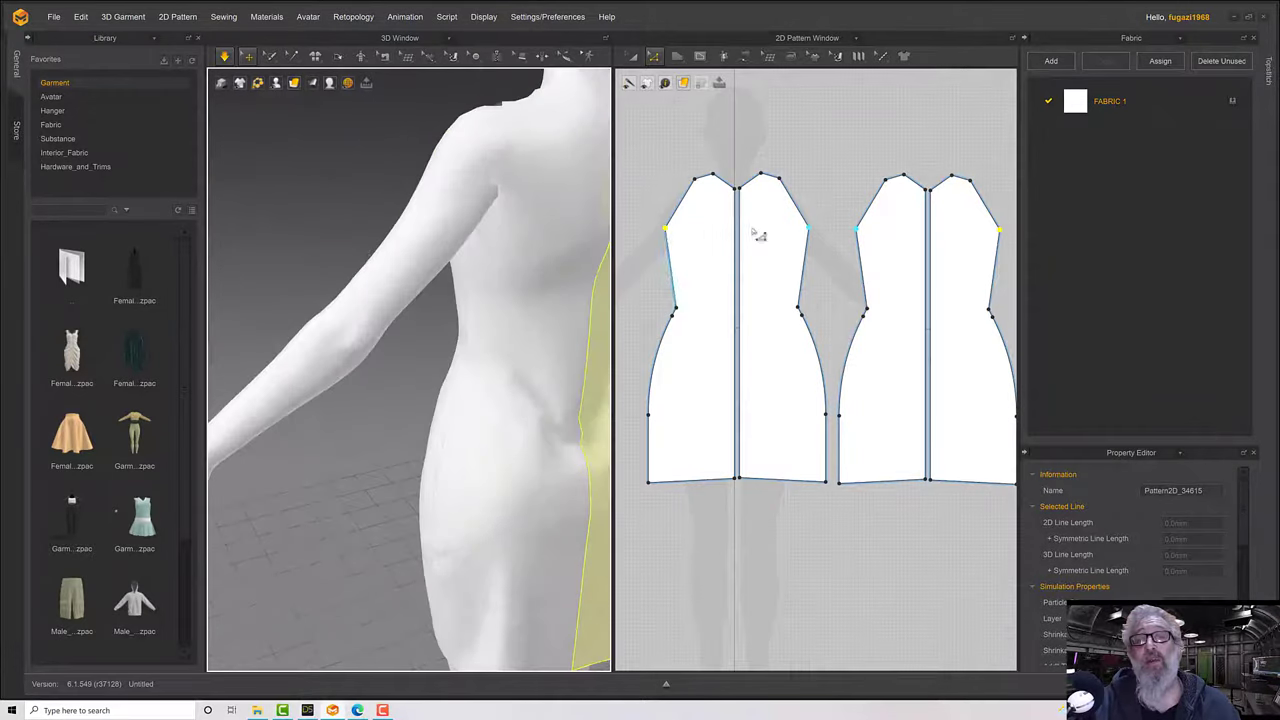
right_click_drag(566, 249, 463, 339)
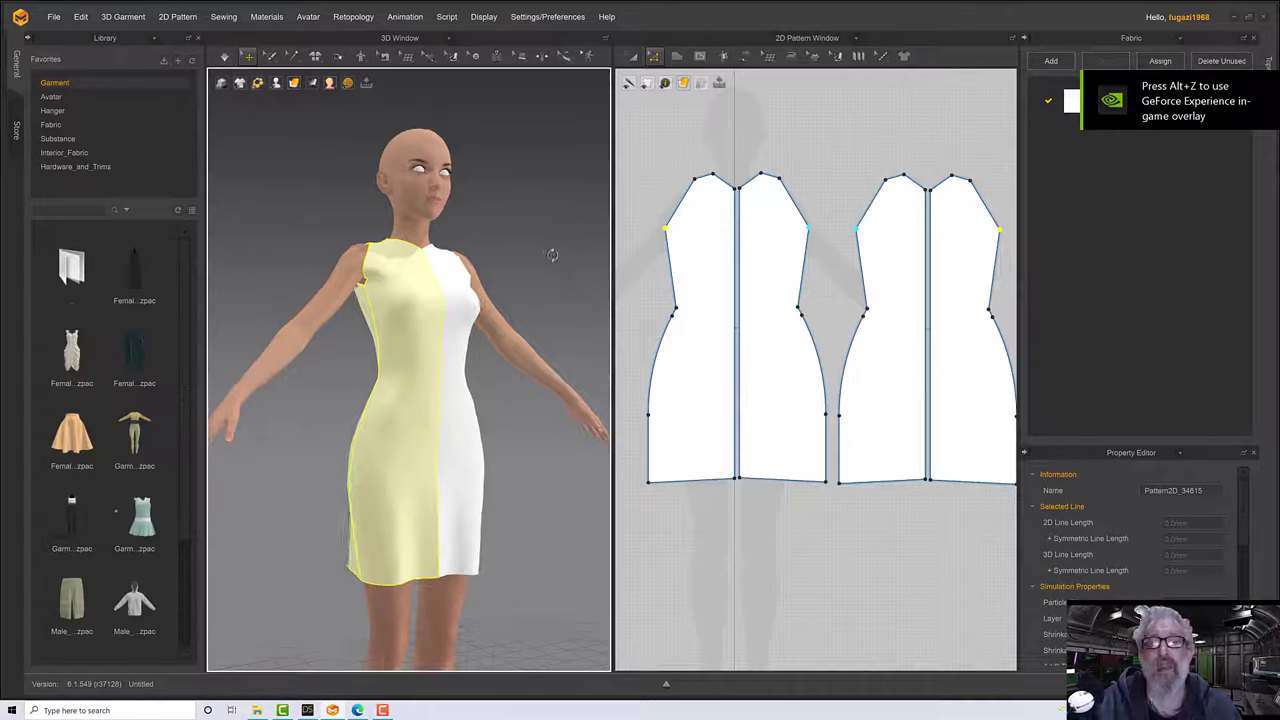
right_click_drag(554, 251, 353, 357)
scroll(385, 360, "up", 5)
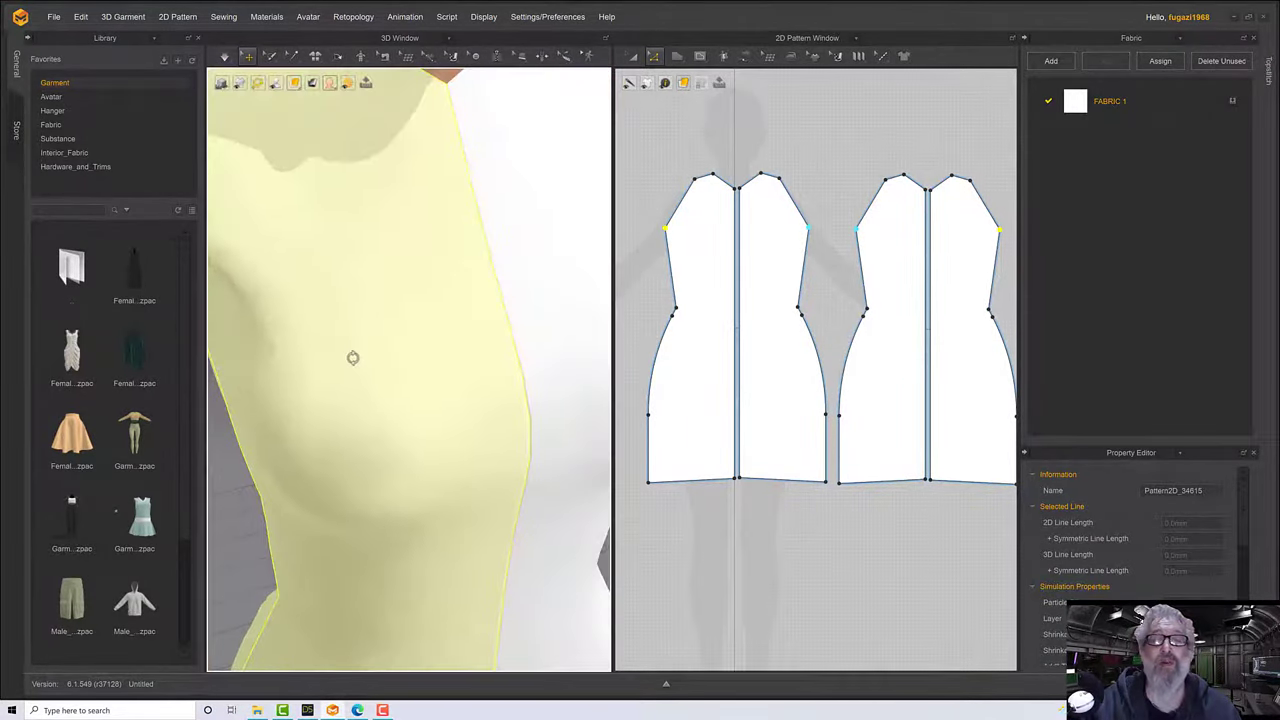
key("space")
Curve the armhole lines of the front and back panels inward with Edit Curvature, running the simulation on the new front shape.
middle_click_drag(653, 147, 680, 182)
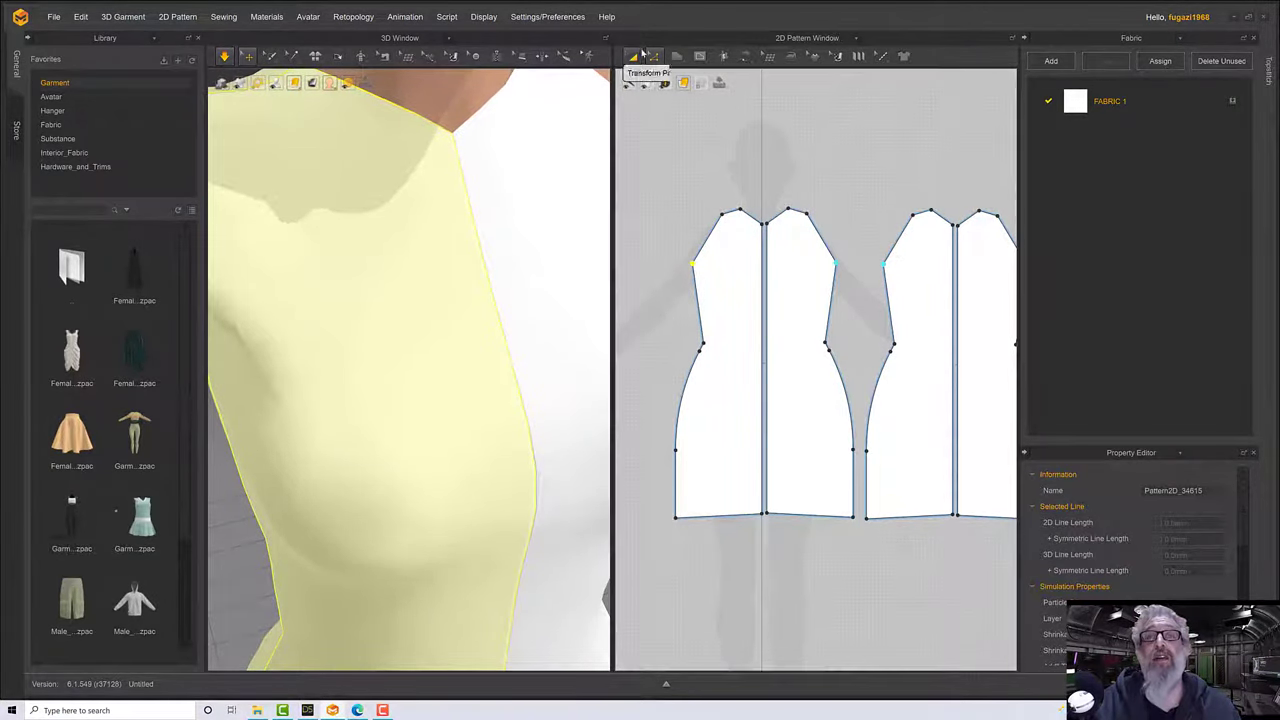
left_click(654, 56)
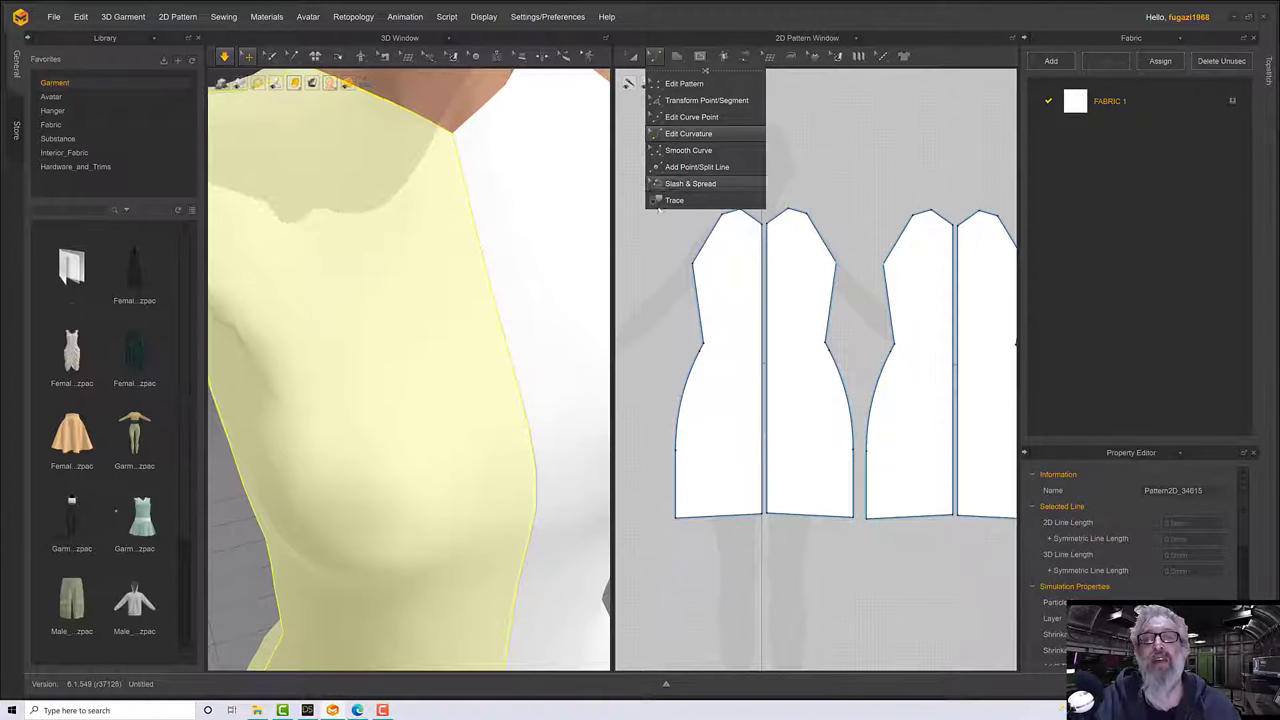
left_click(688, 133)
left_click(710, 248)
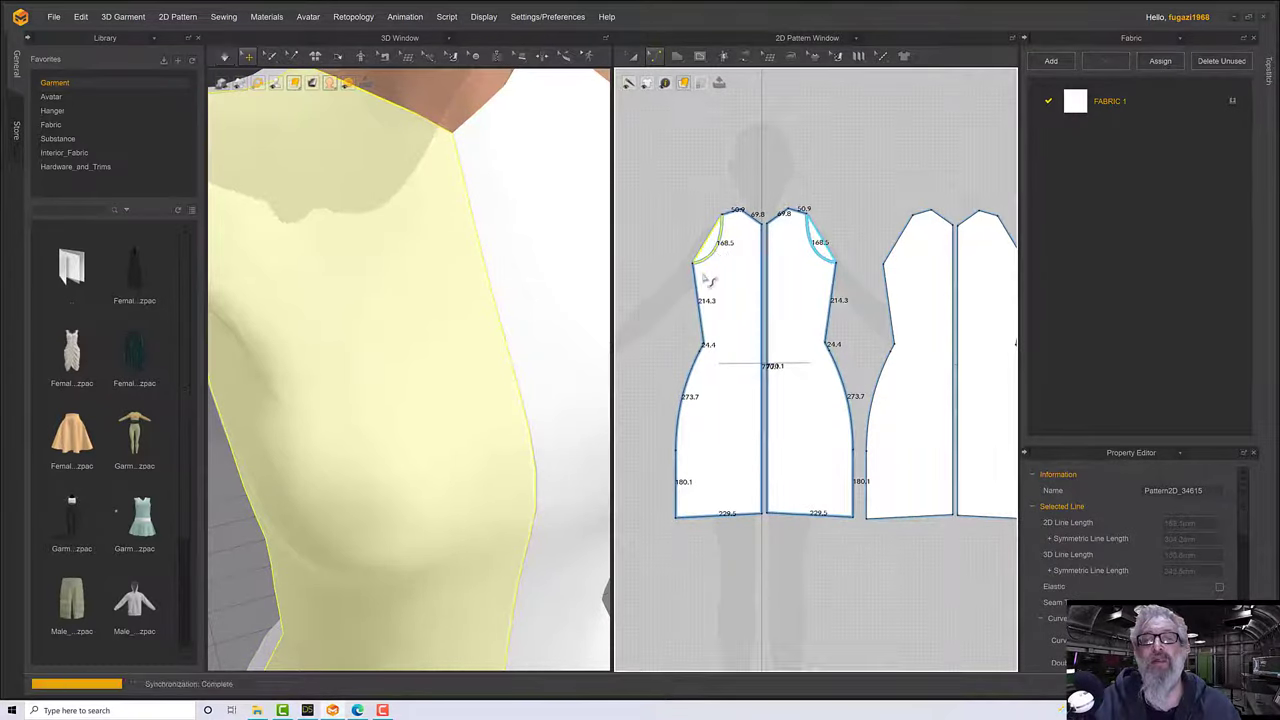
right_click_drag(487, 265, 466, 232)
key("space")
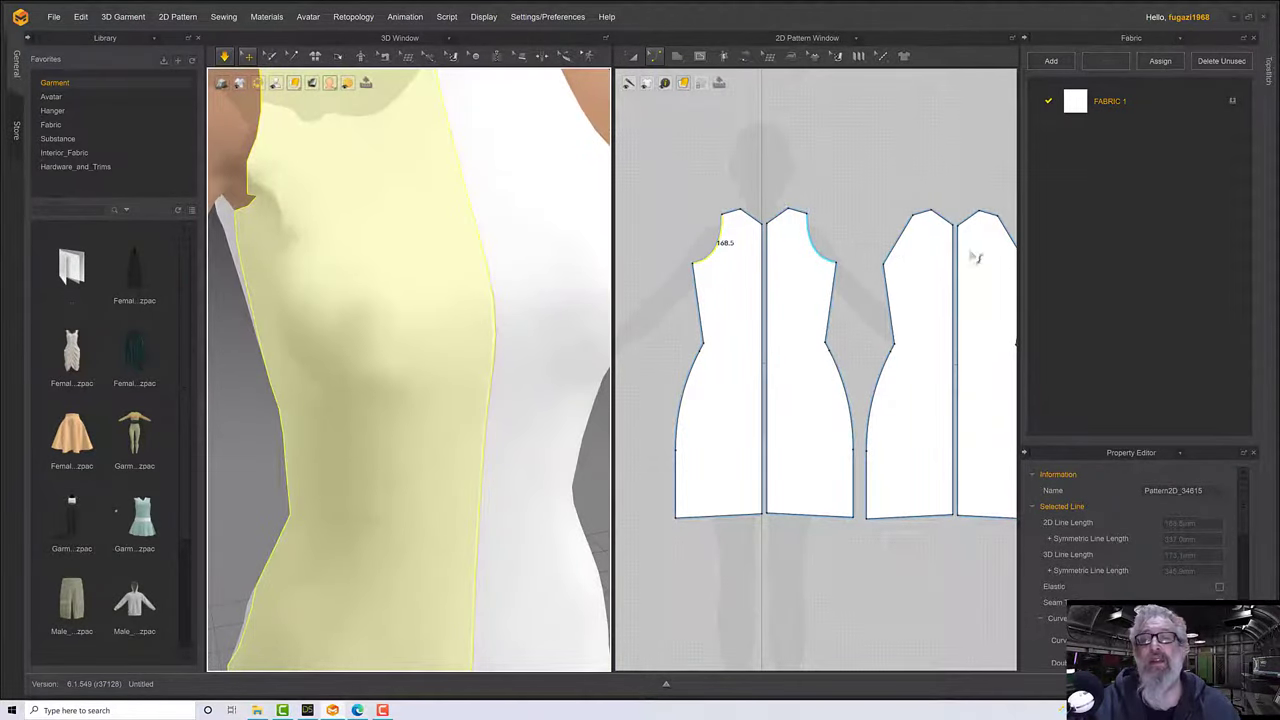
left_click(901, 251)
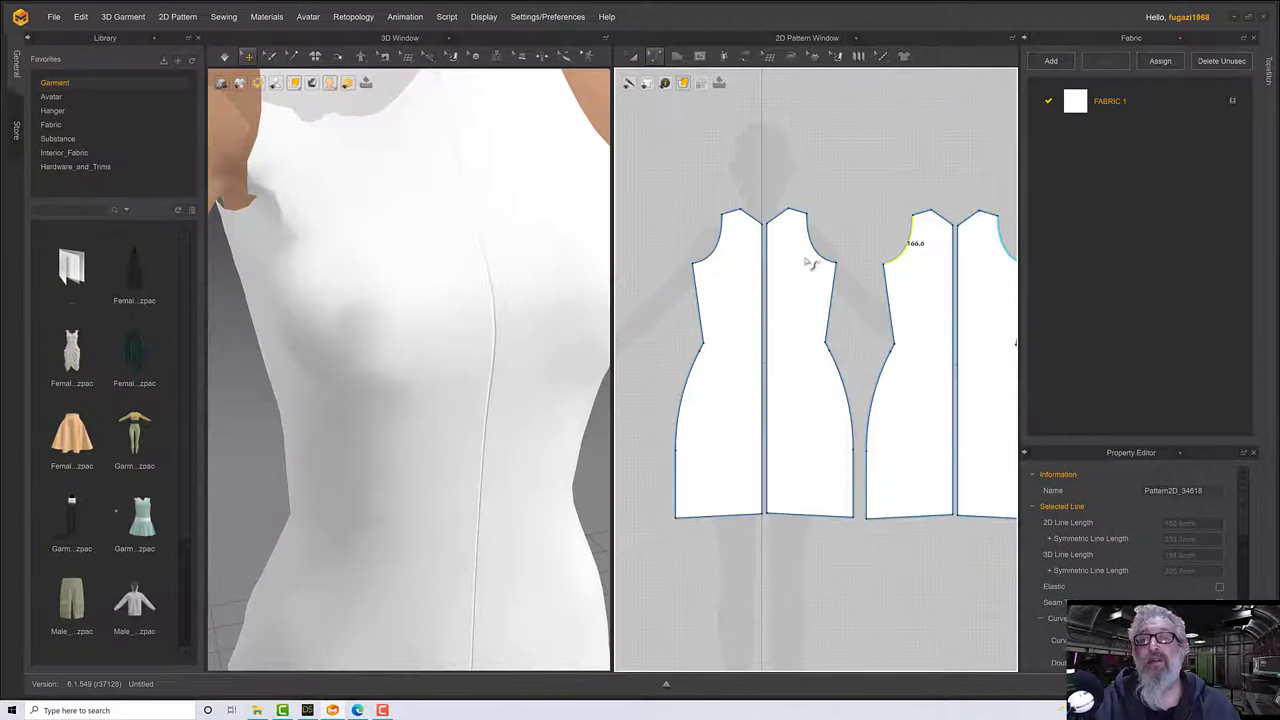
Examine the simulated armhole from the front and side in 3D, checking how the front panel sits around the armpit.
mouse_move(492, 255)
right_mouse_down()
mouse_move(526, 249)
mouse_move(529, 263)
mouse_move(529, 248)
mouse_move(523, 263)
mouse_move(534, 260)
mouse_move(451, 246)
mouse_move(494, 252)
right_mouse_up()
left_click(448, 255)
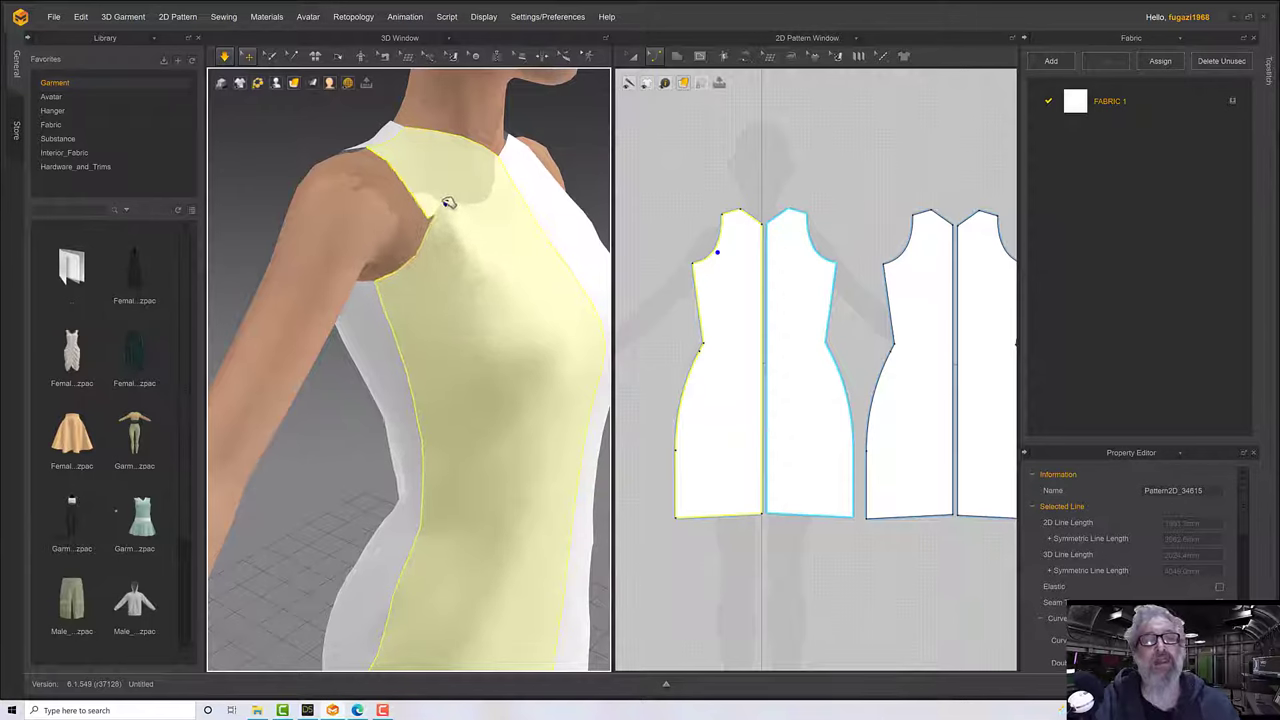
right_click_drag(448, 200, 405, 240)
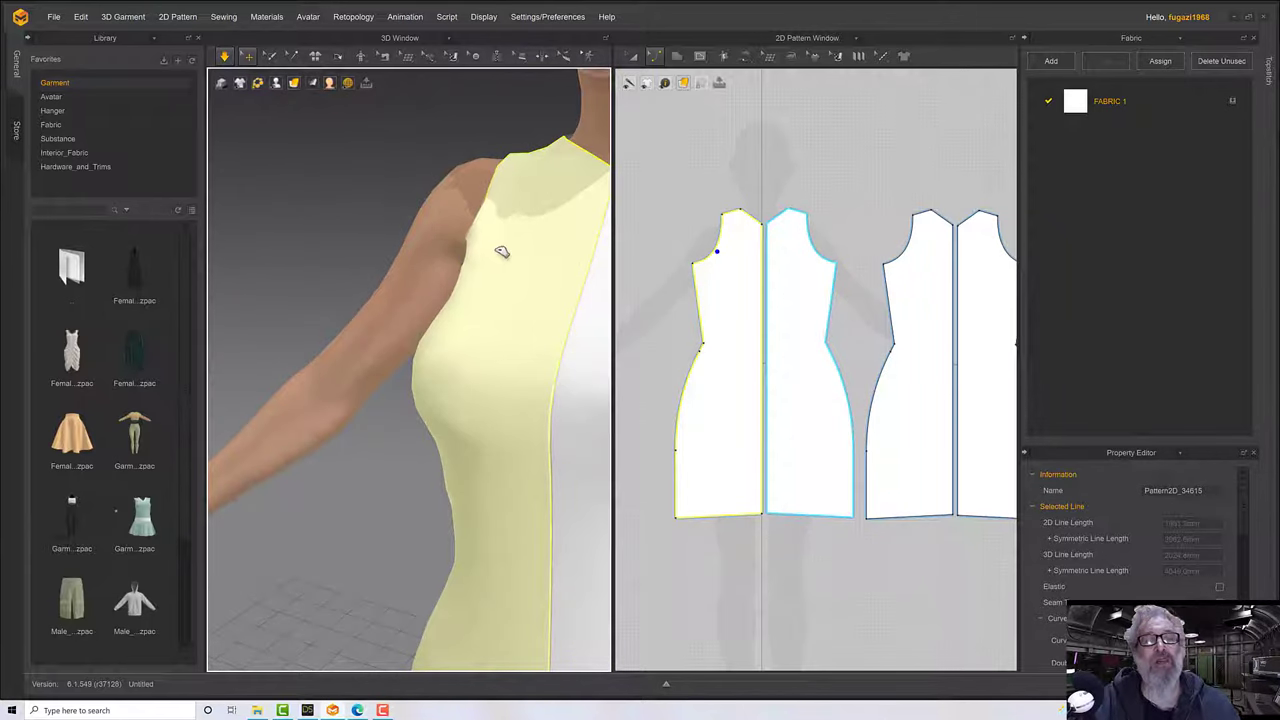
right_click_drag(514, 251, 598, 245)
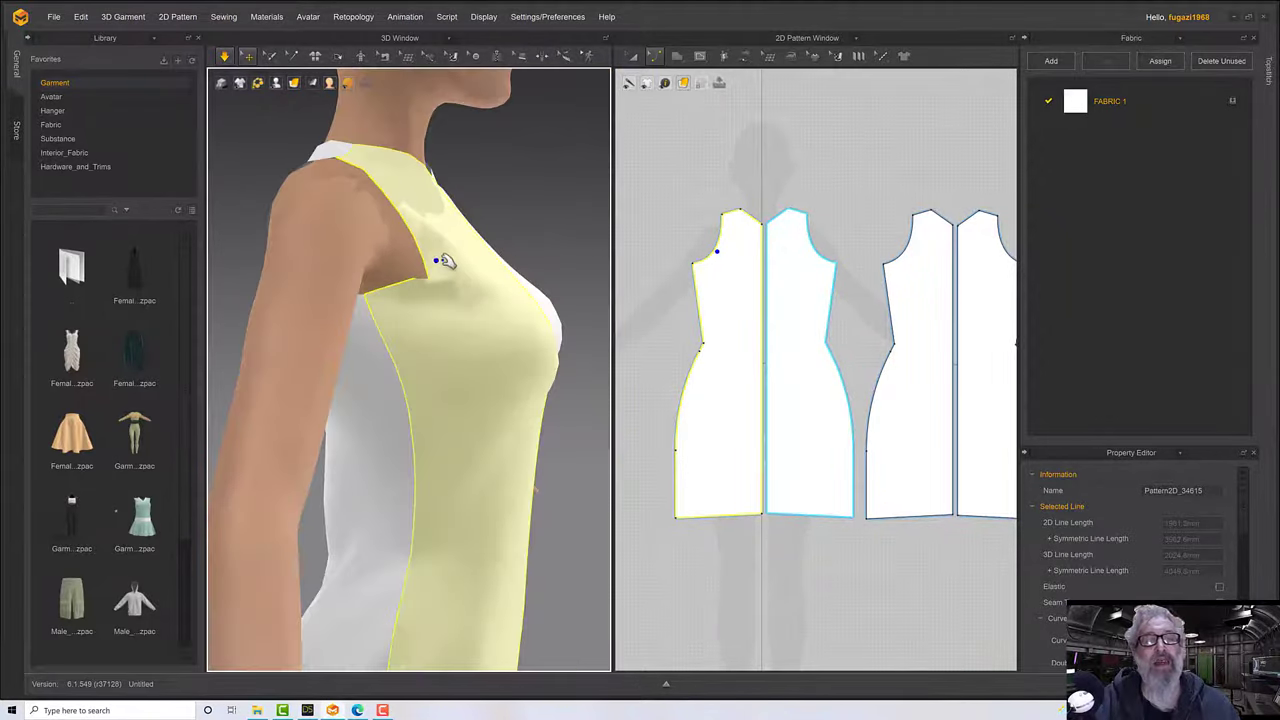
scroll(443, 262, "up", 2)
scroll(443, 266, "down", 4)
right_click_drag(456, 255, 466, 229)
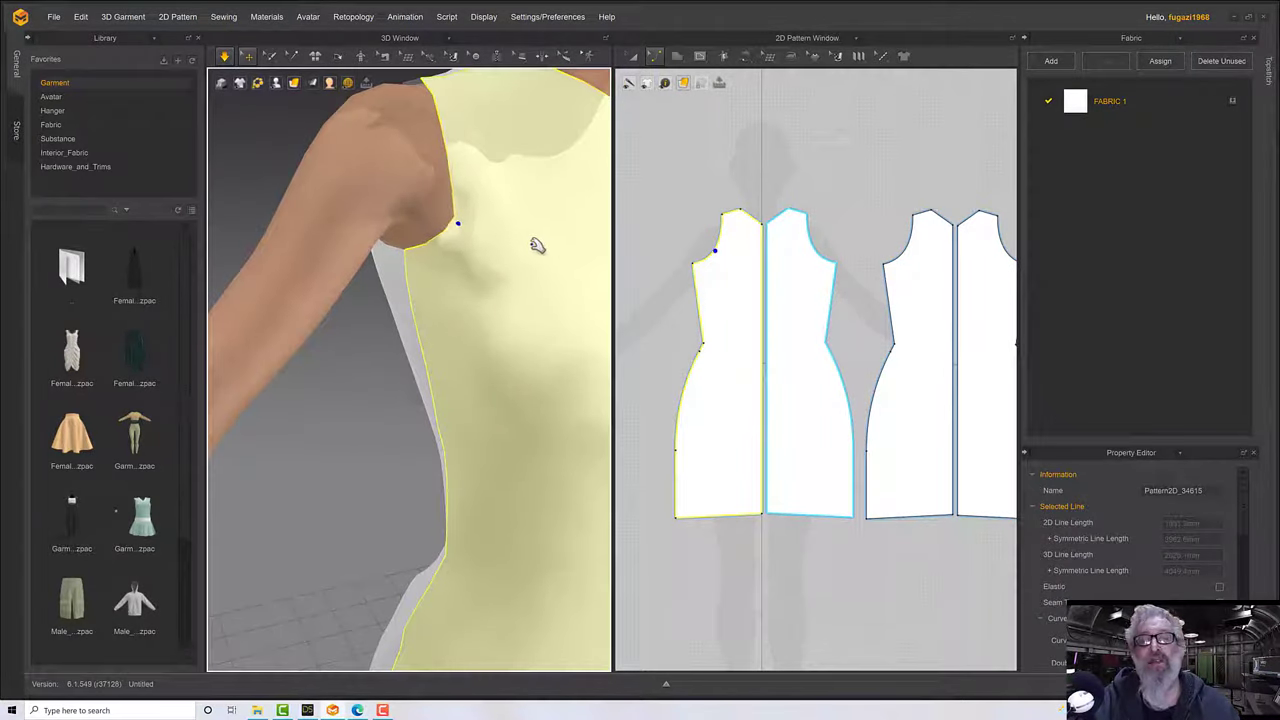
mouse_move(505, 265)
right_mouse_down()
mouse_move(506, 283)
mouse_move(503, 251)
mouse_move(487, 247)
right_mouse_up()
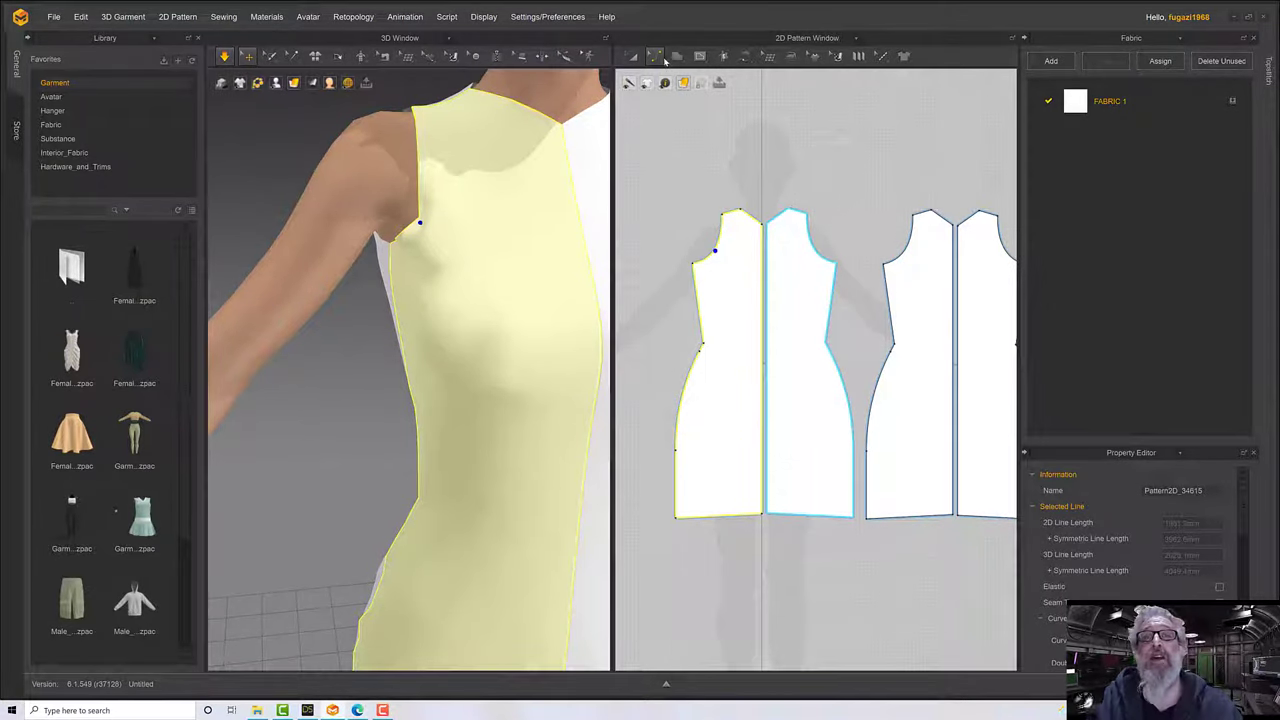
left_click(699, 57)
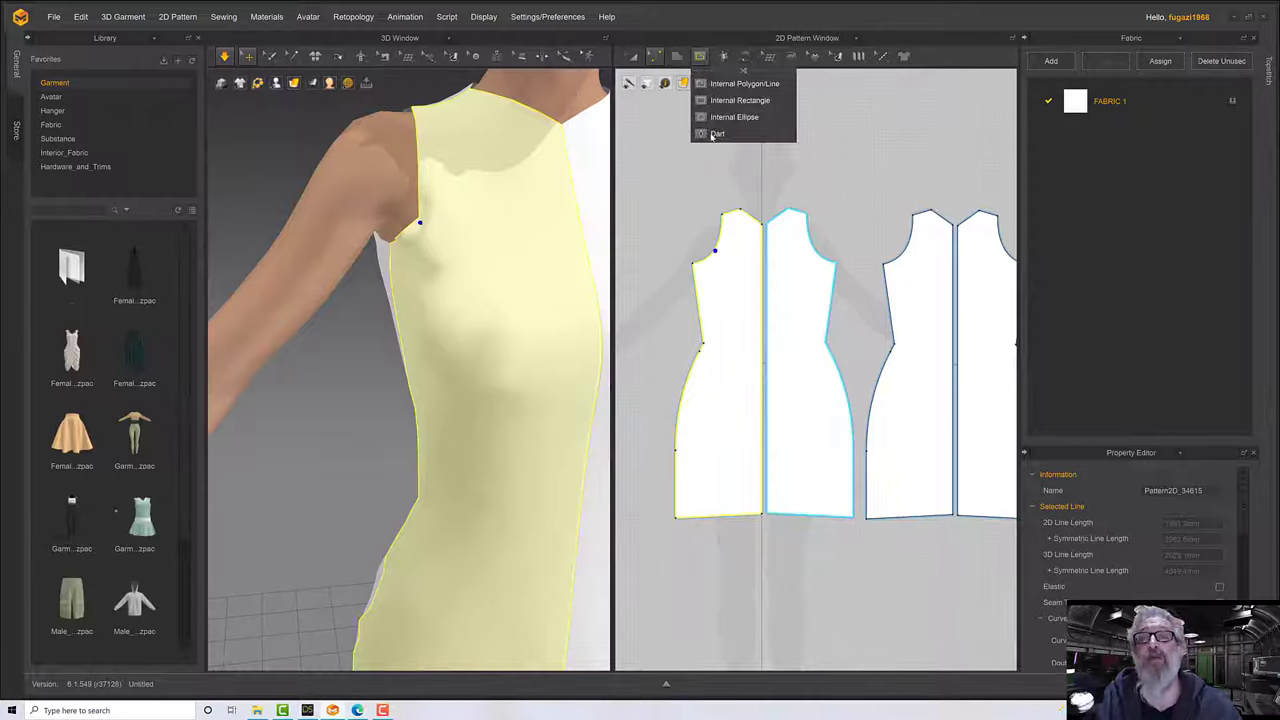
left_click(662, 138)
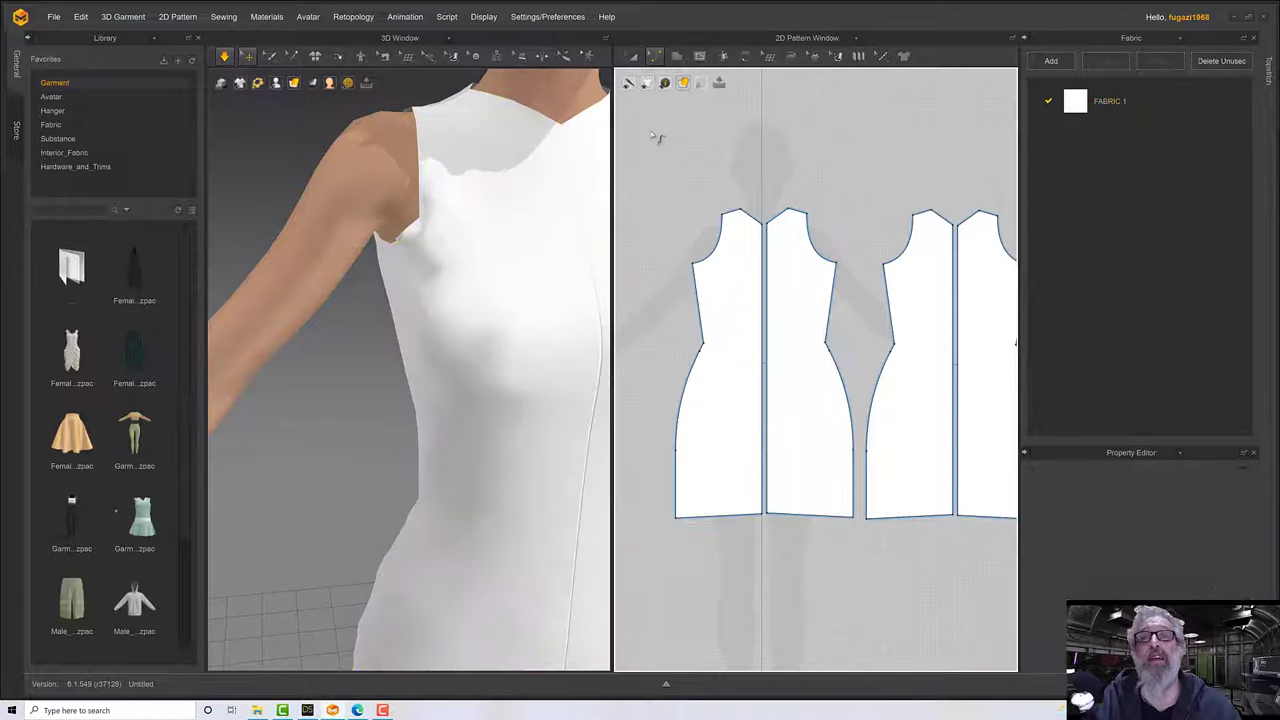
Add a point with Add Point/Split Line on the front panel's armhole curve, at the spot marked near the front of the armpit.
left_click(655, 57)
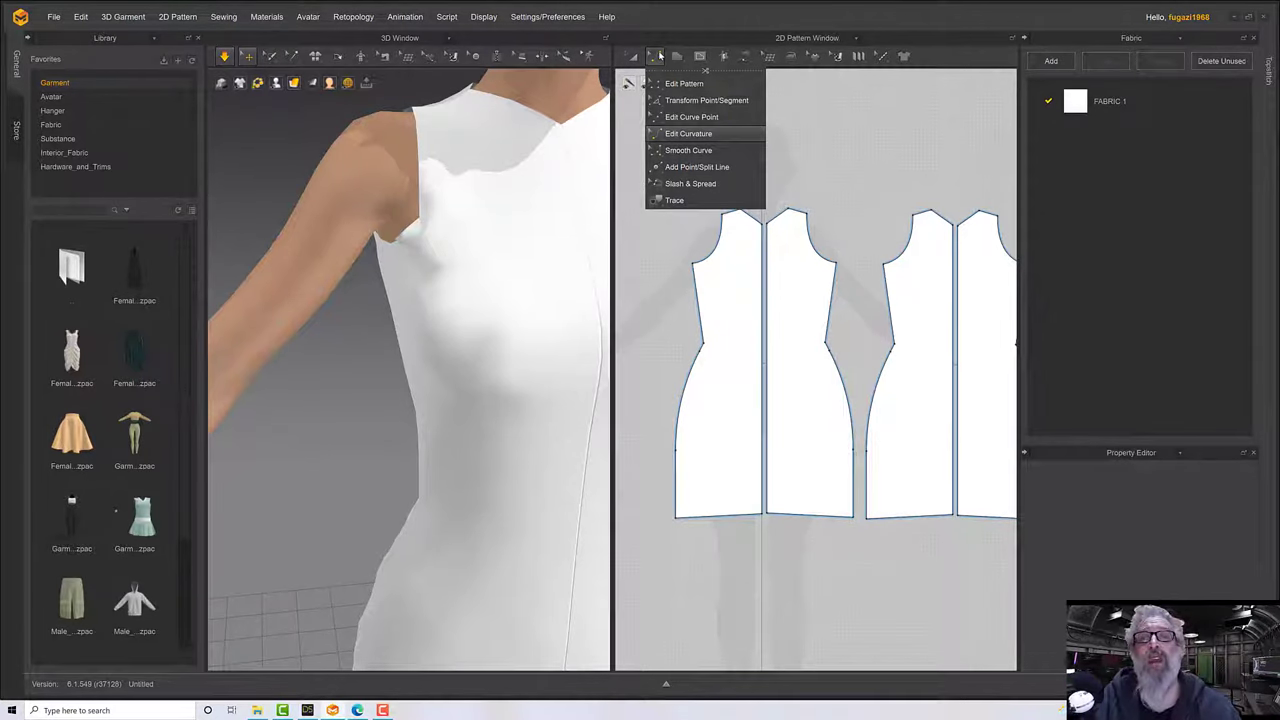
left_click(680, 168)
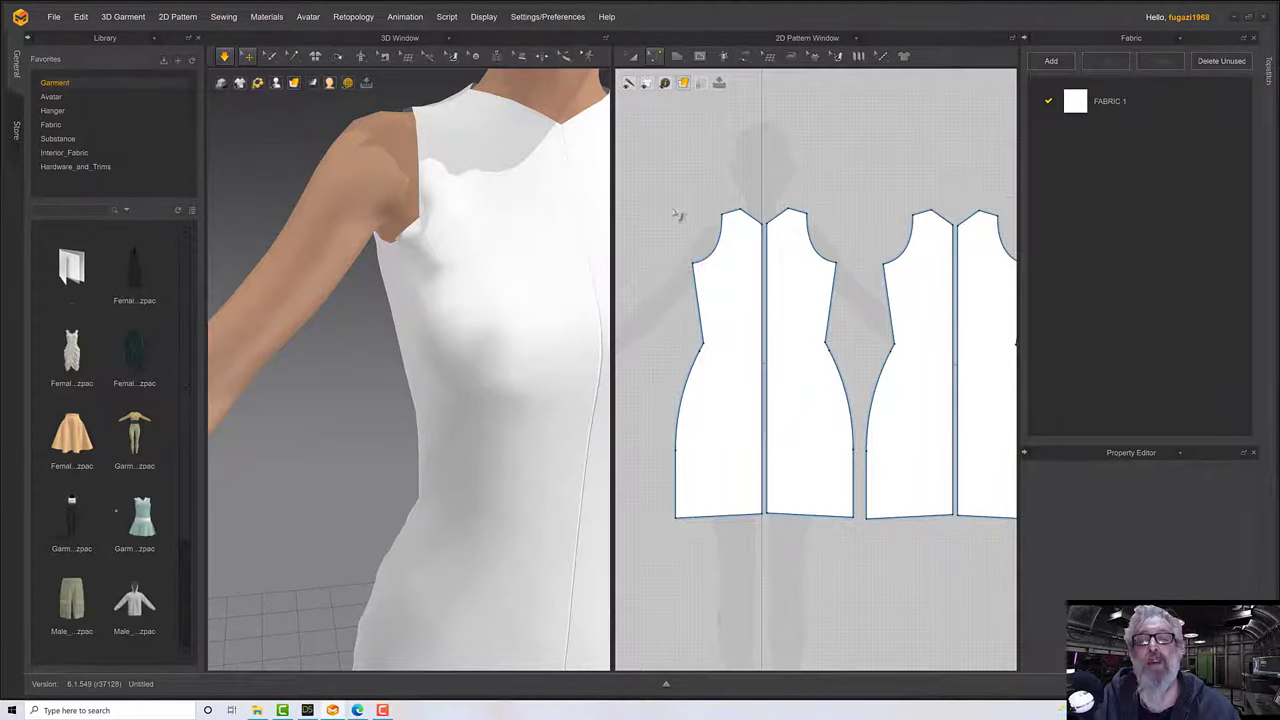
left_click(654, 56)
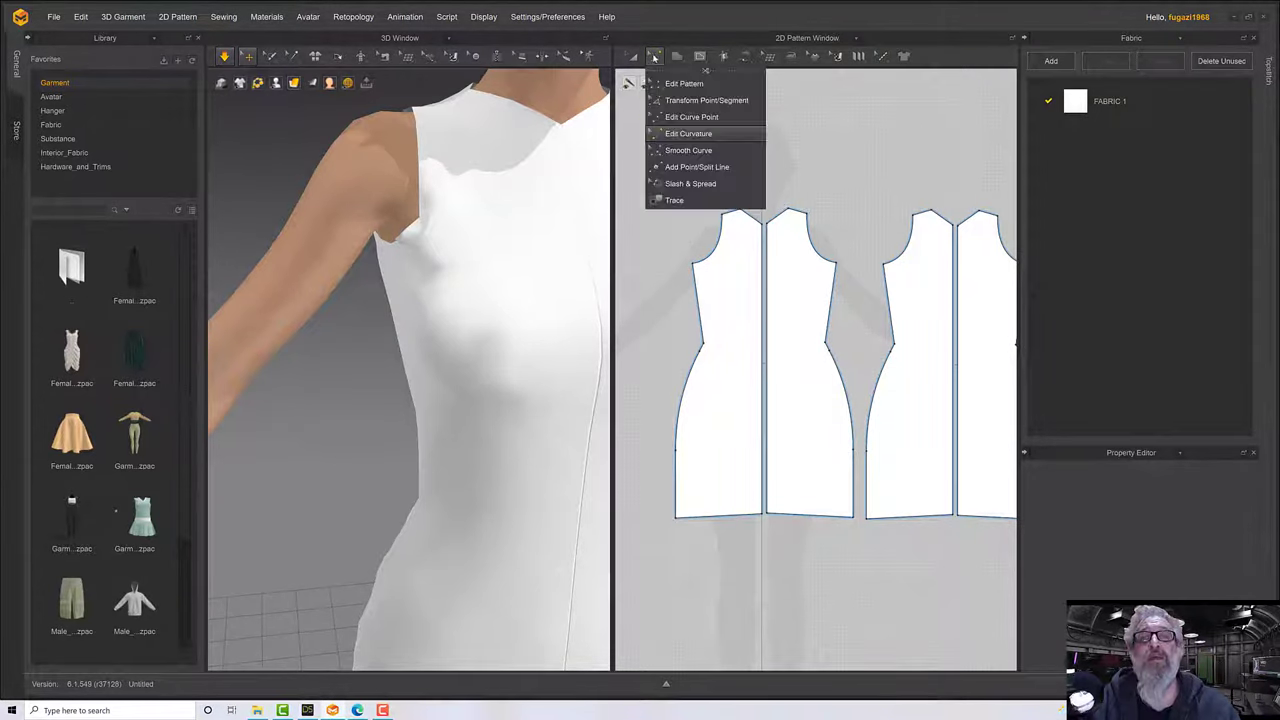
left_click(678, 167)
right_click_drag(491, 224, 423, 189)
scroll(434, 238, "down", 1)
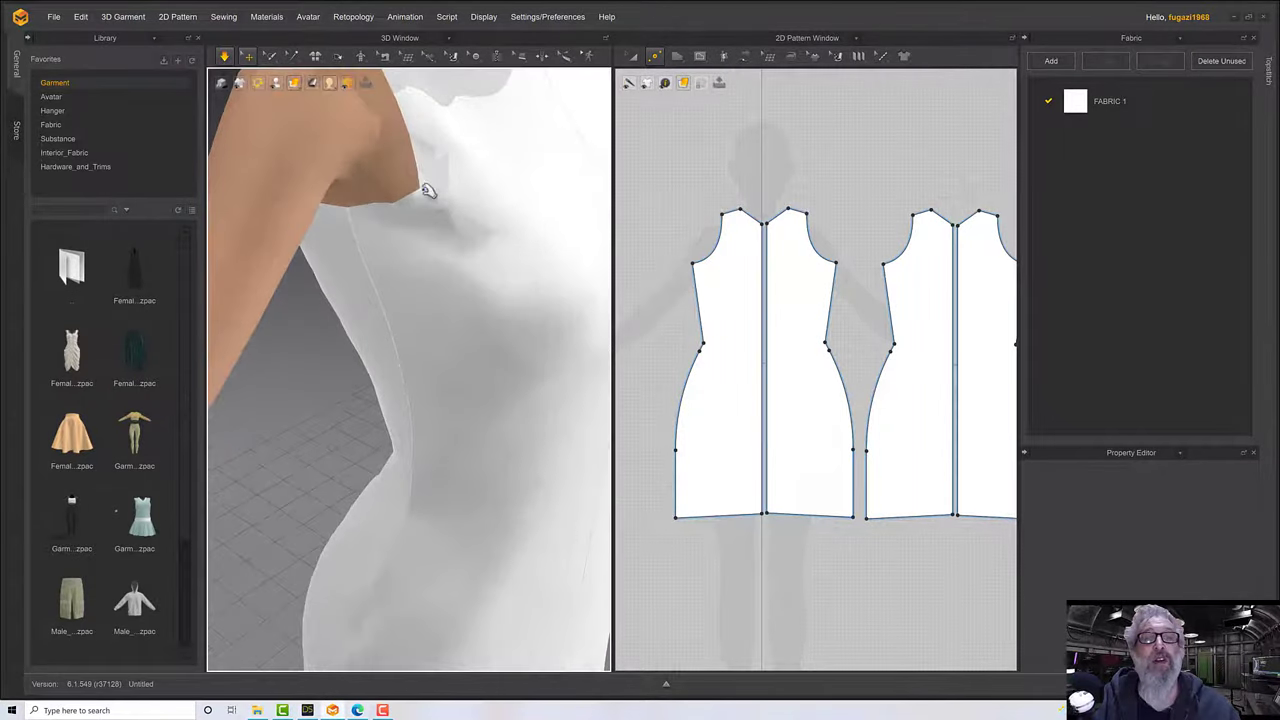
left_click(425, 179)
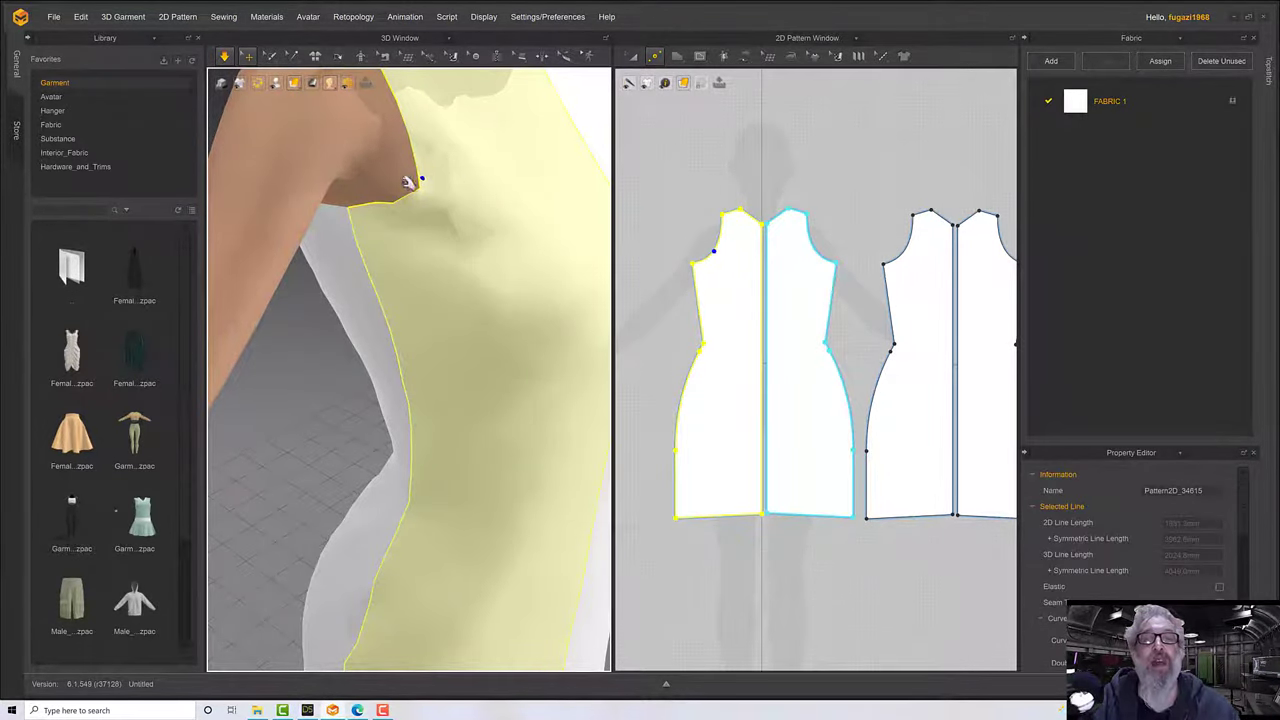
right_click_drag(425, 177, 430, 184)
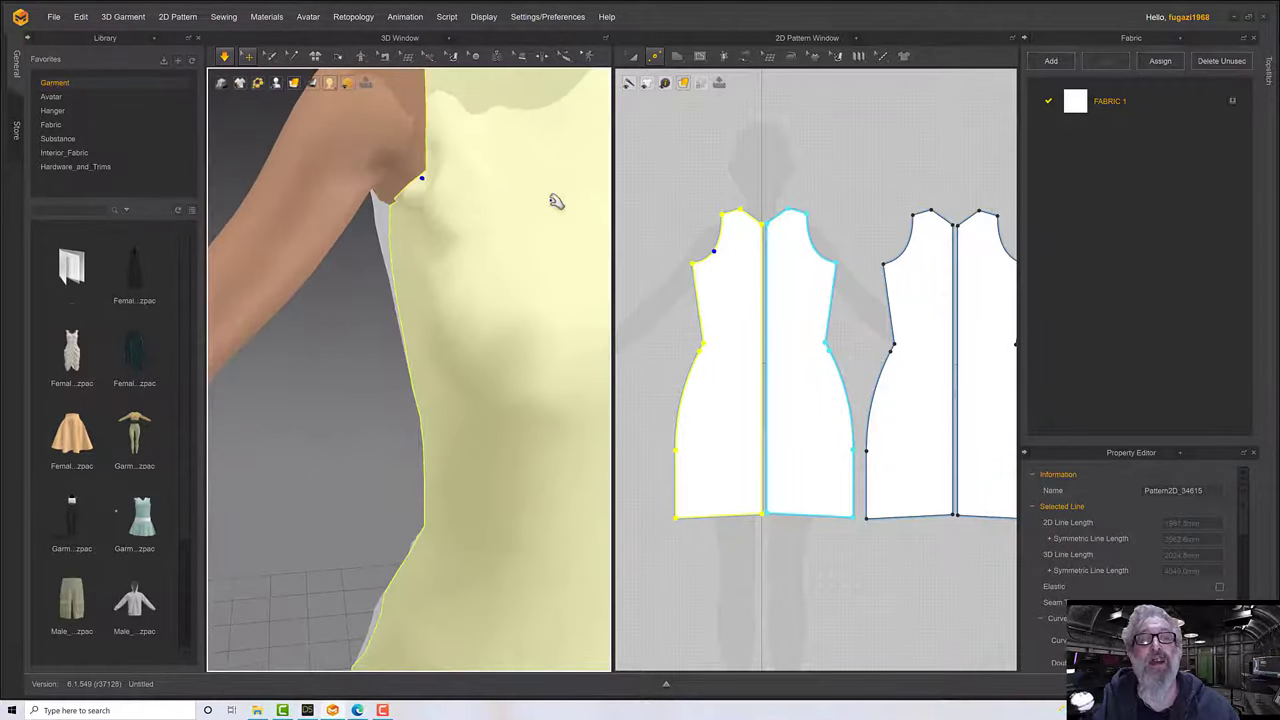
scroll(706, 263, "up", 5)
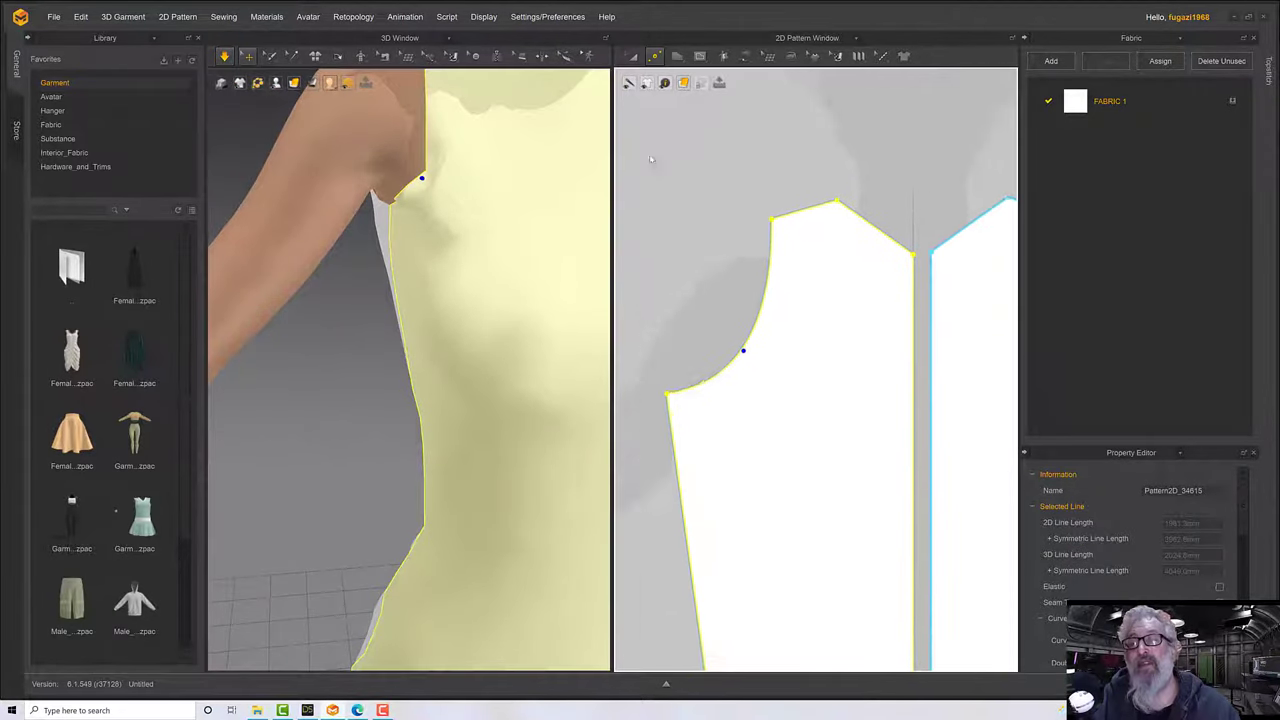
scroll(735, 380, "up", 2)
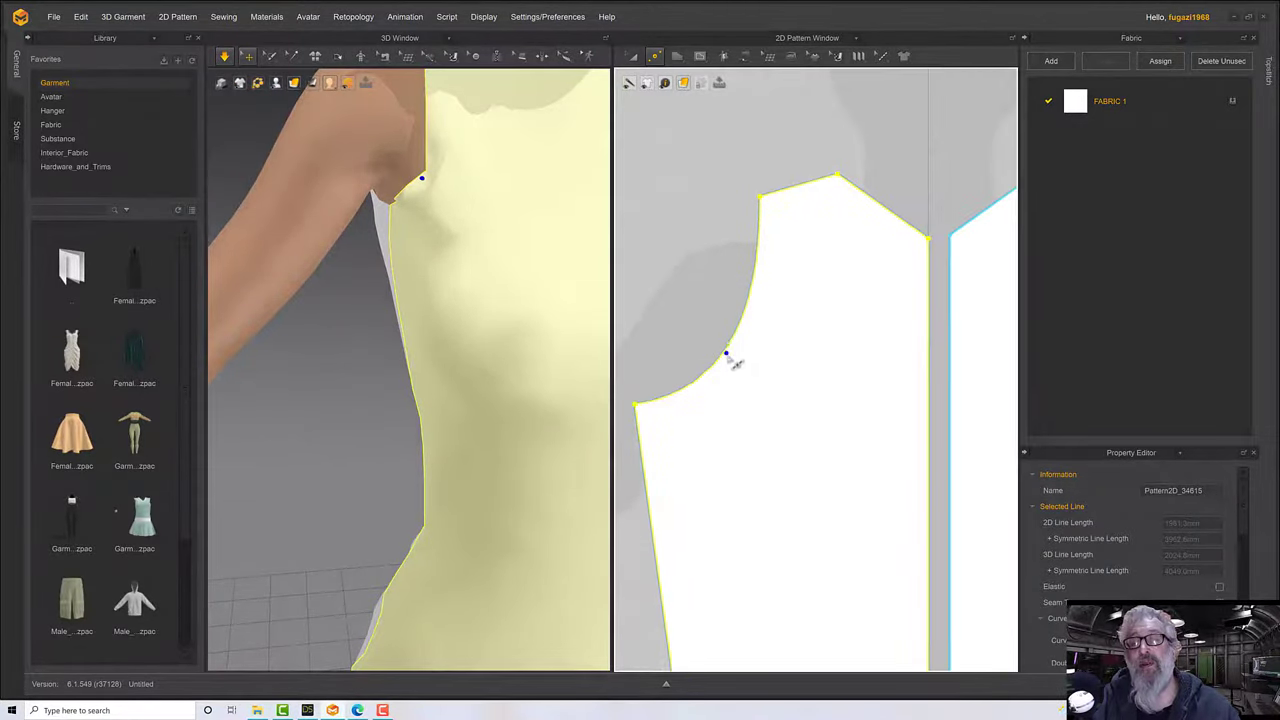
left_click(726, 356)
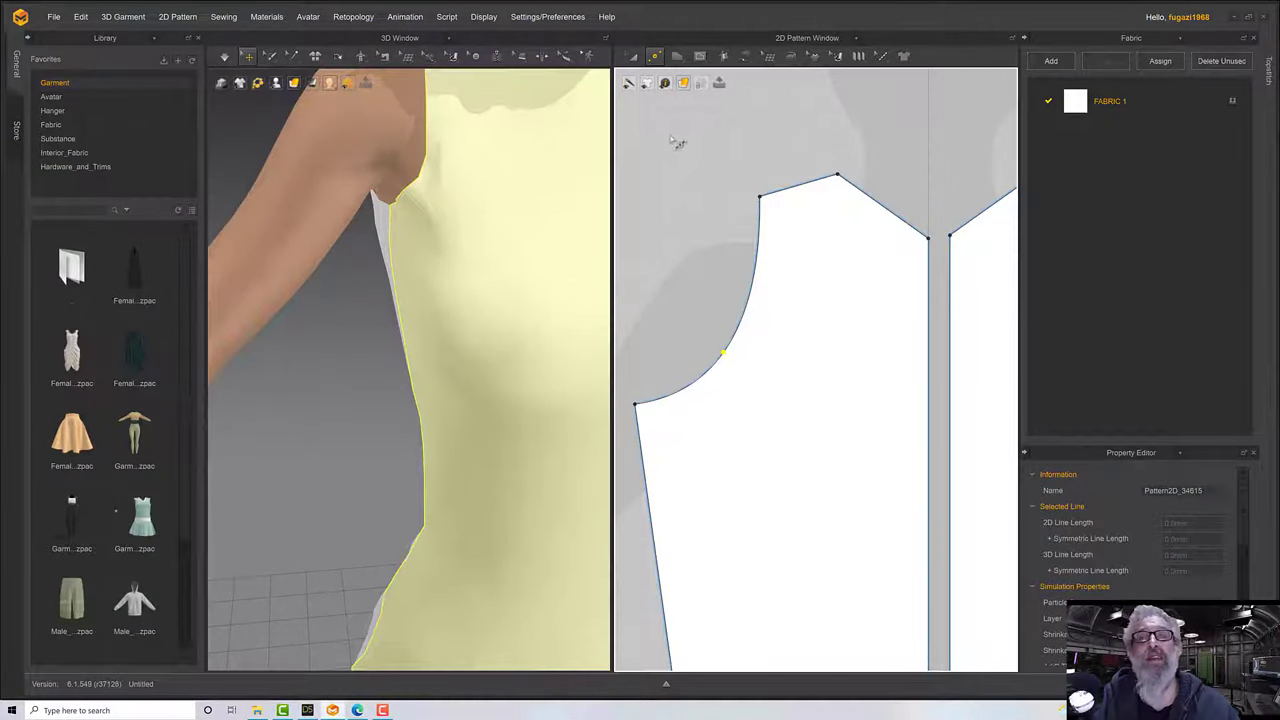
left_click(654, 57)
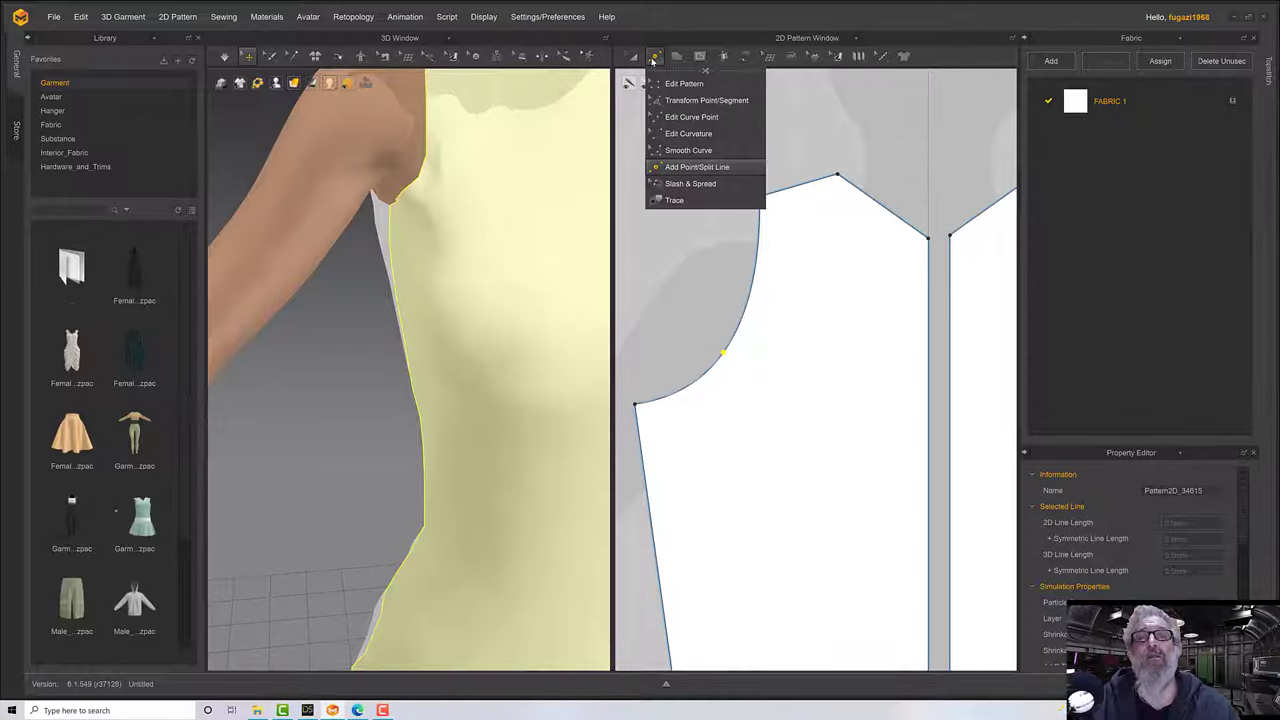
left_click(850, 98)
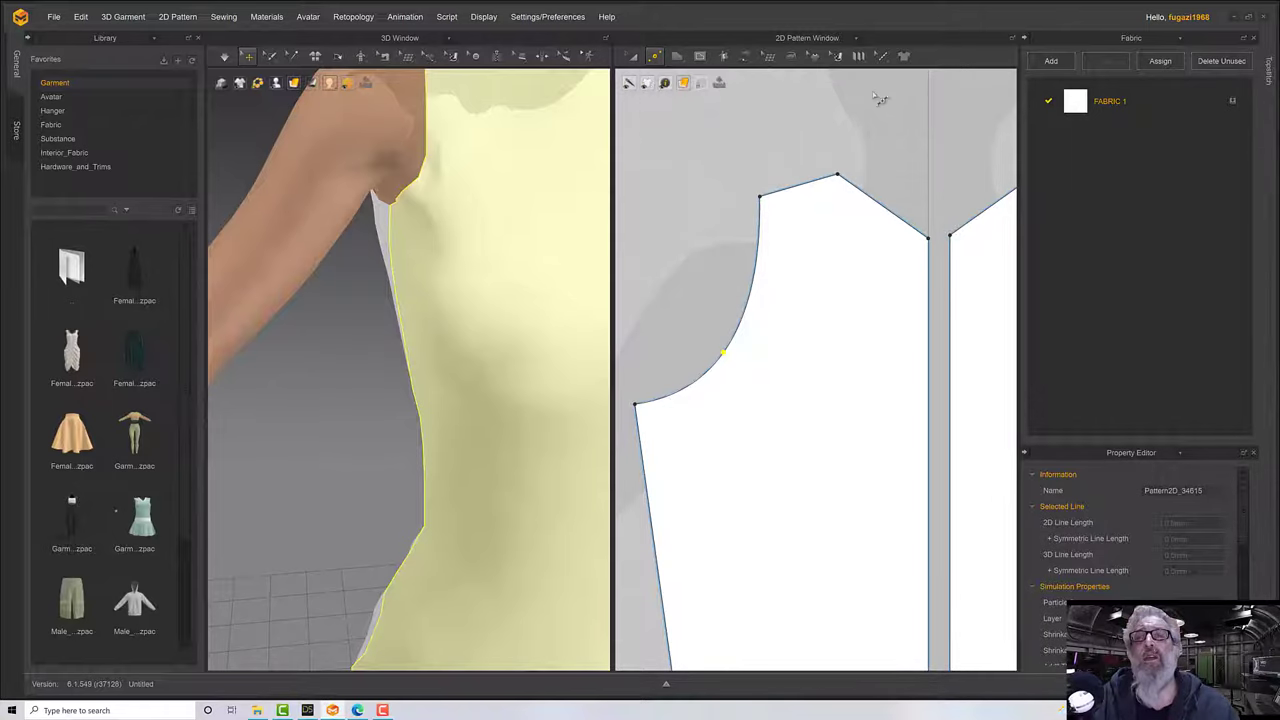
middle_click_drag(726, 243, 718, 230)
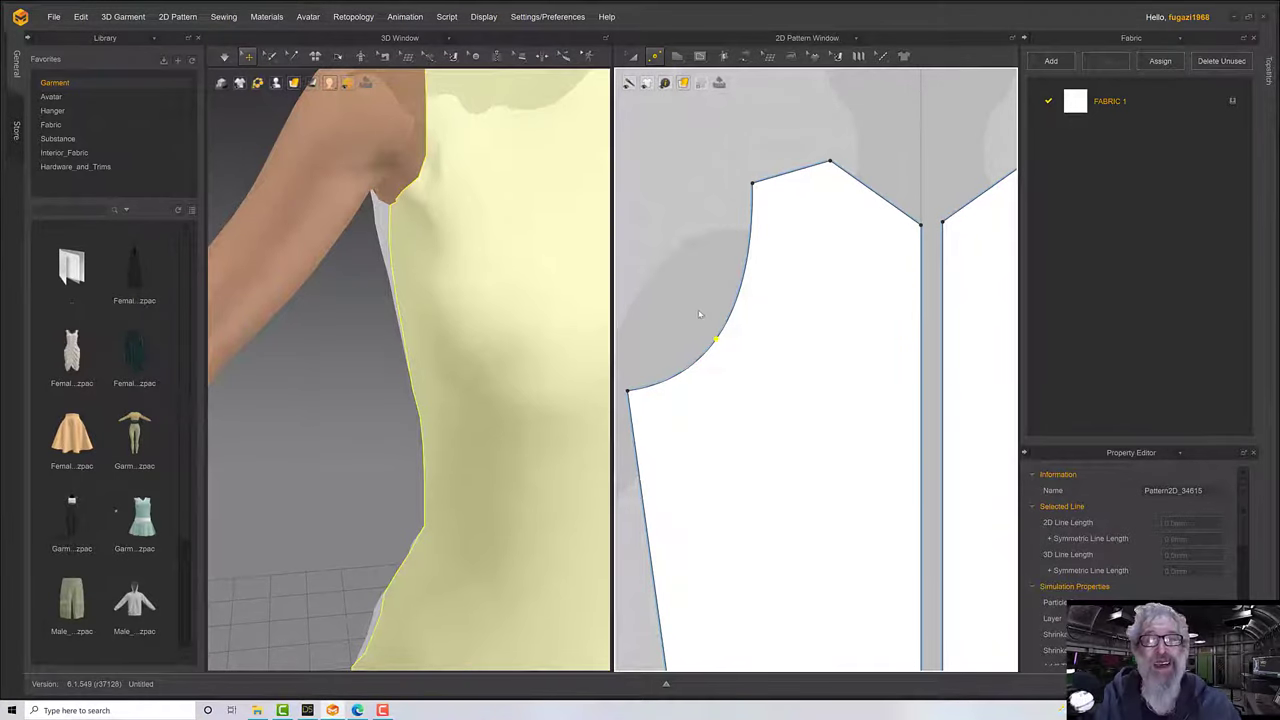
Add a point on each side of the front panel's armhole point and pull the middle point inward to form a bust dart.
middle_click_drag(699, 314, 694, 299)
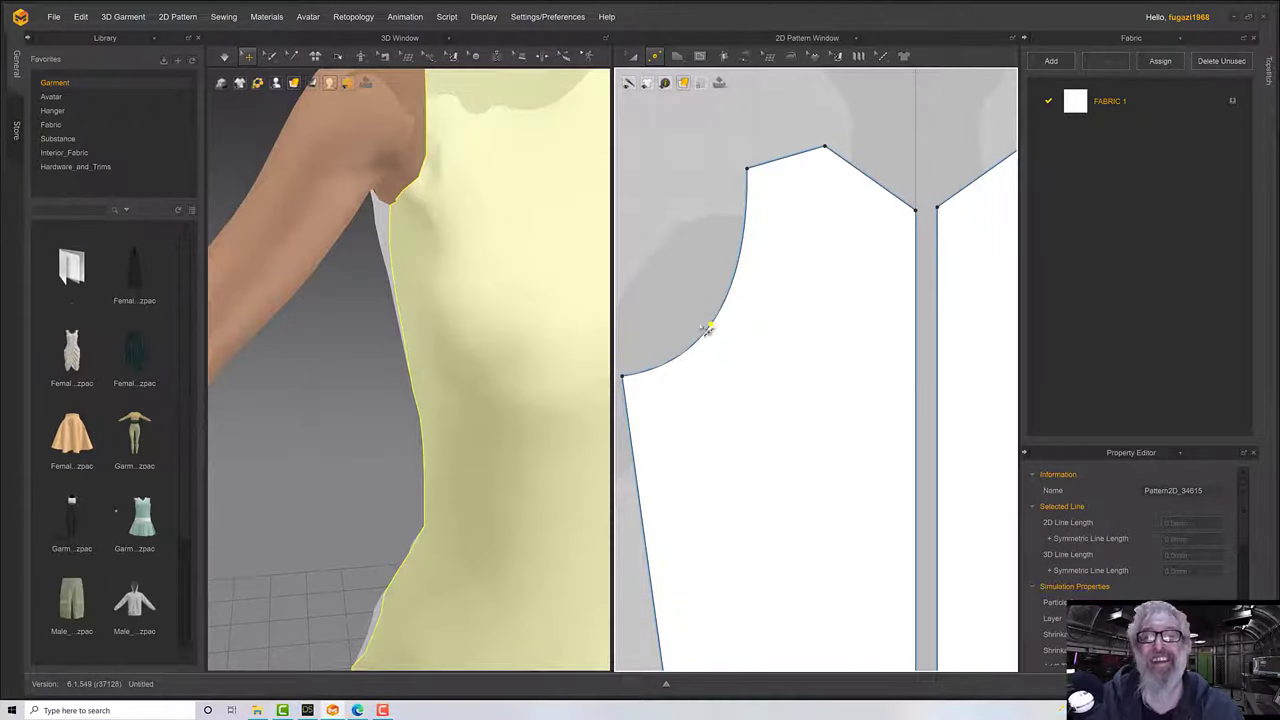
left_click(698, 342)
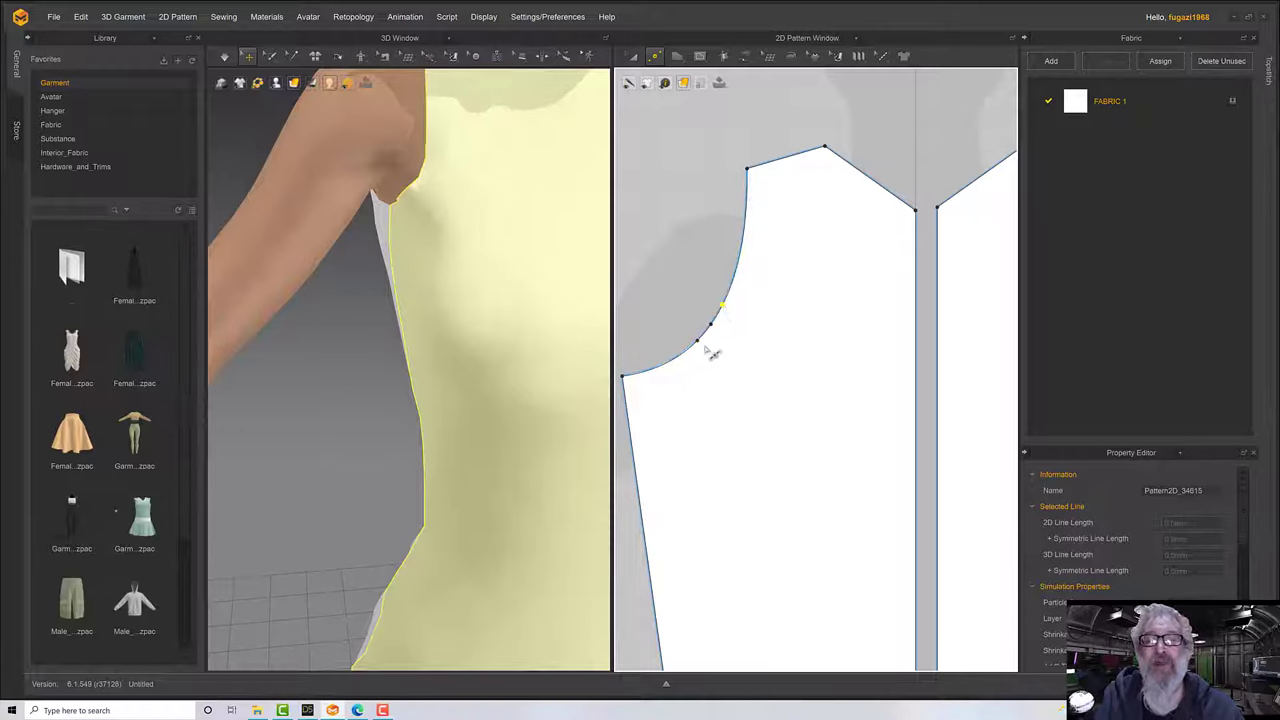
left_click(653, 57)
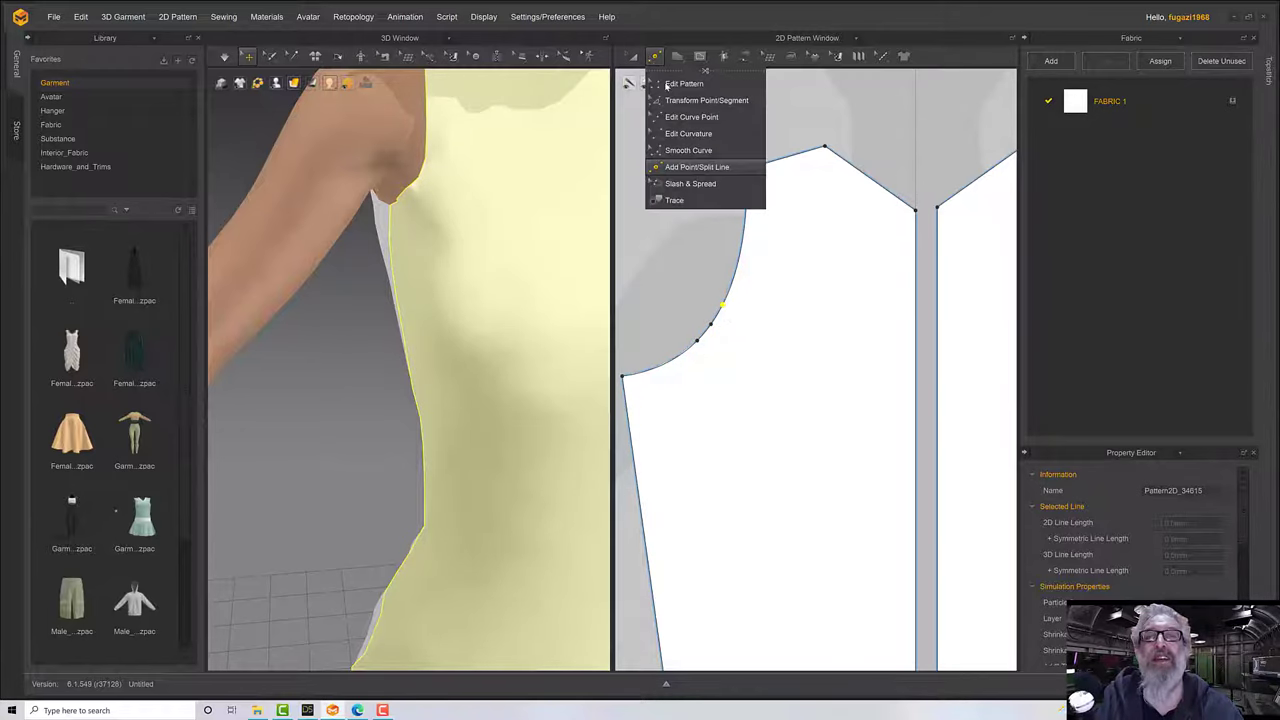
left_click(680, 84)
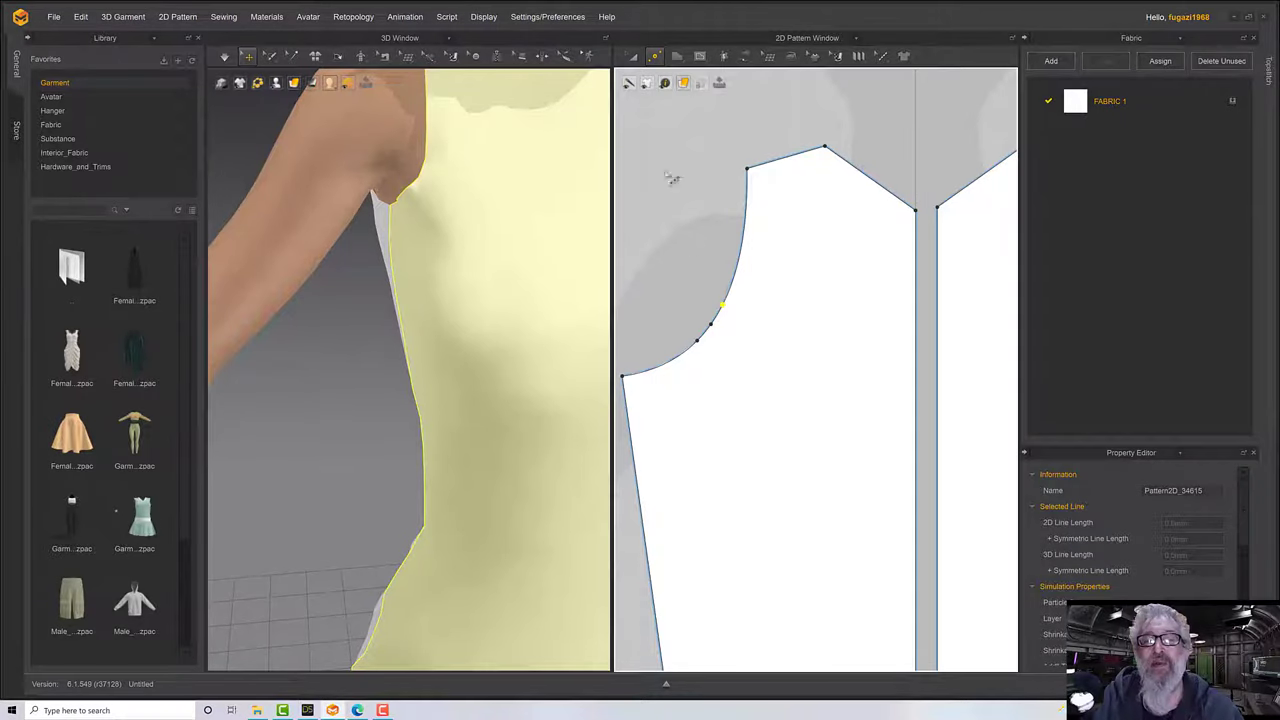
left_click(653, 57)
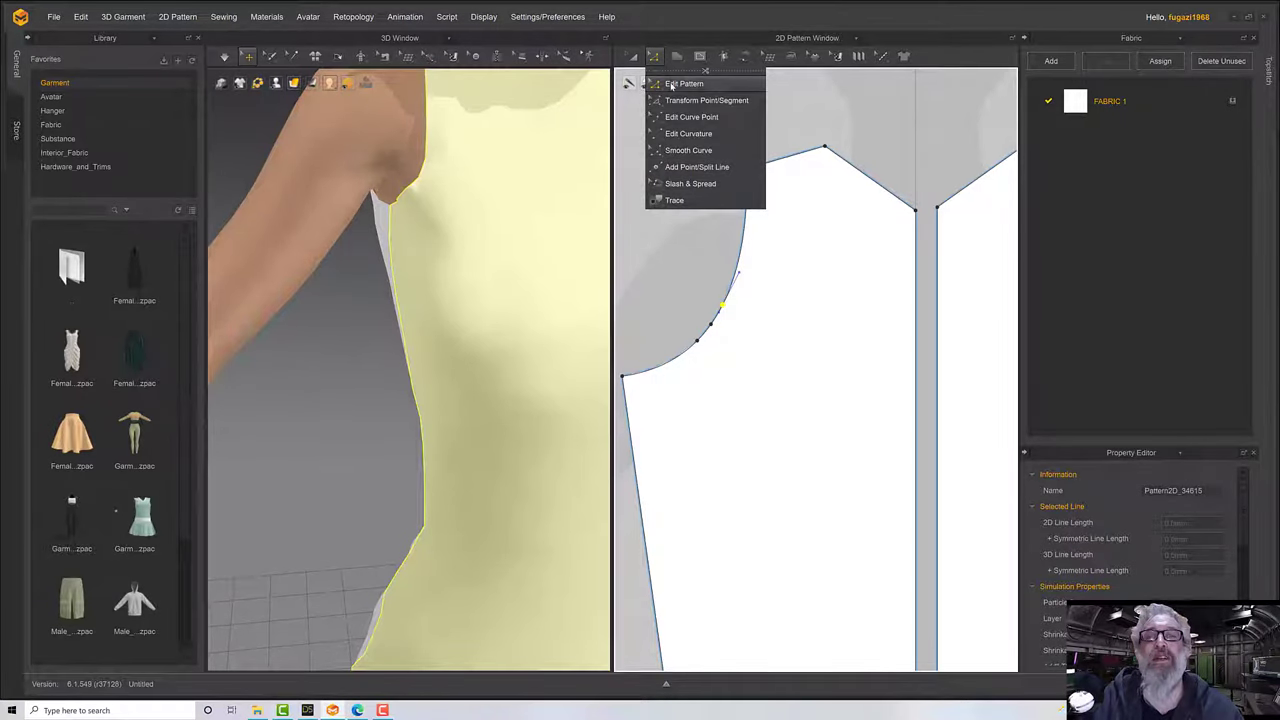
left_click(688, 133)
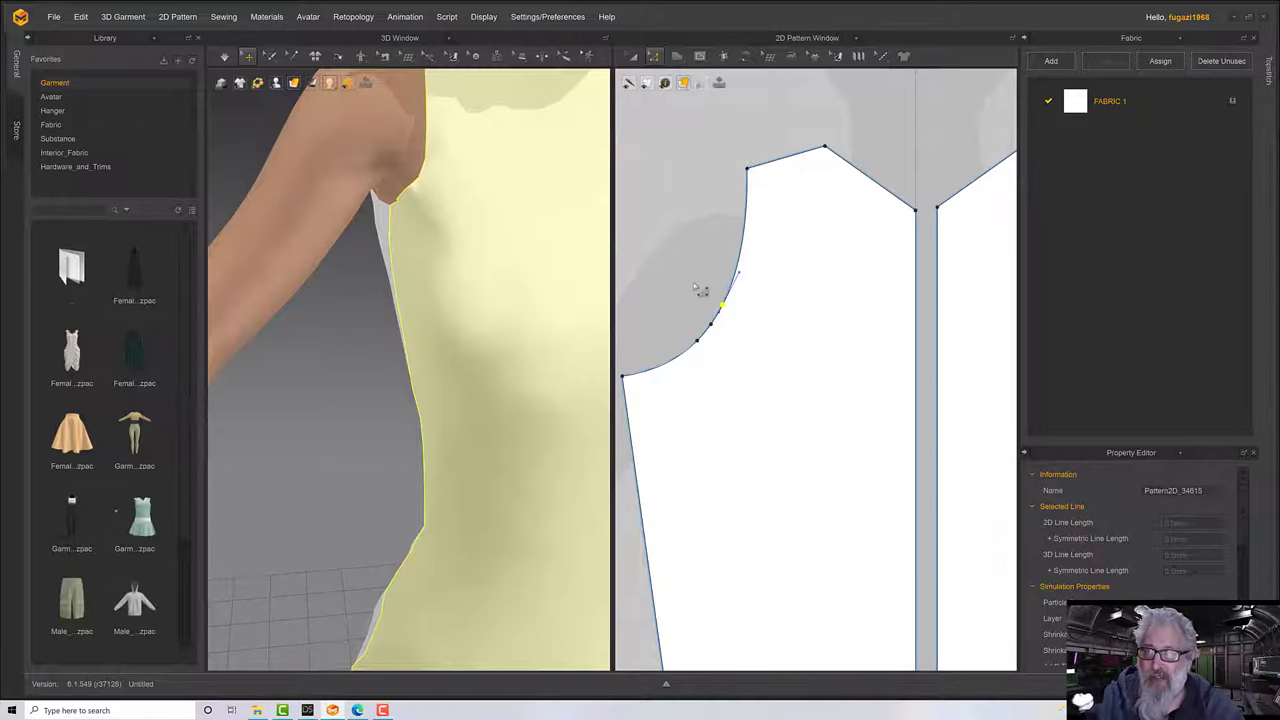
left_click_drag(714, 327, 765, 367)
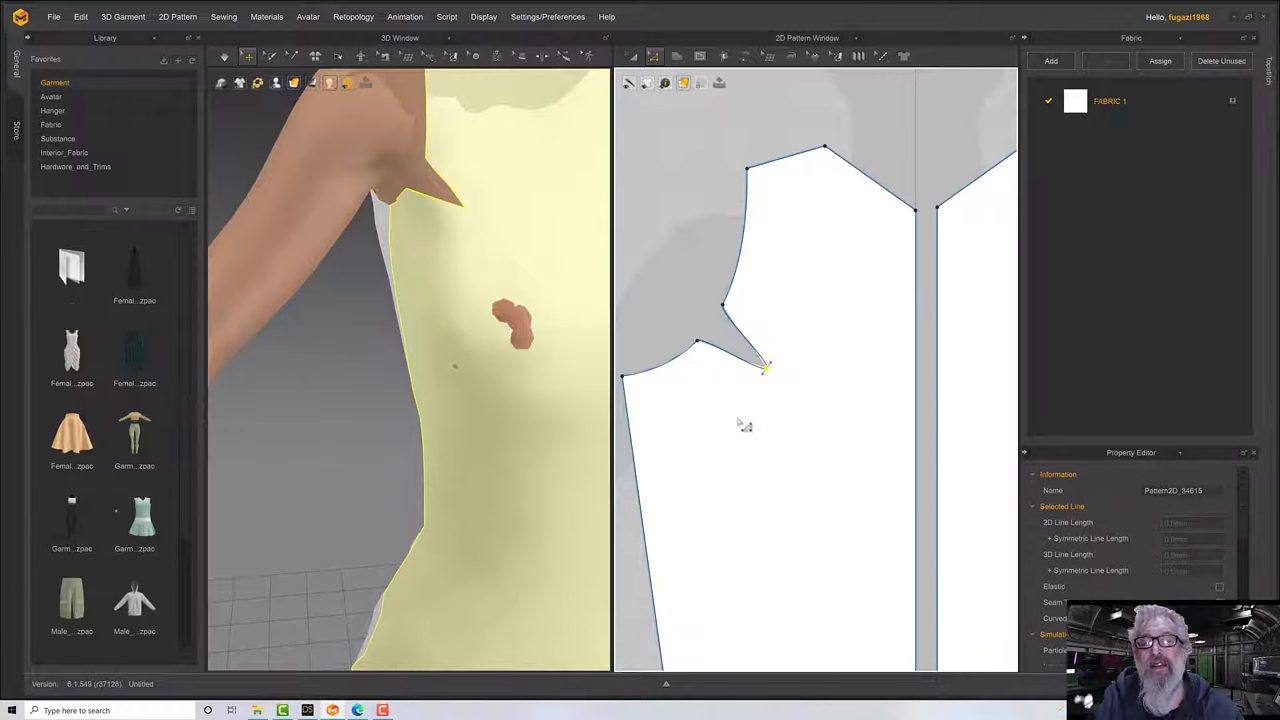
Straighten both edges of the new armhole dart by deleting all their curve points.
scroll(760, 375, "up", 5)
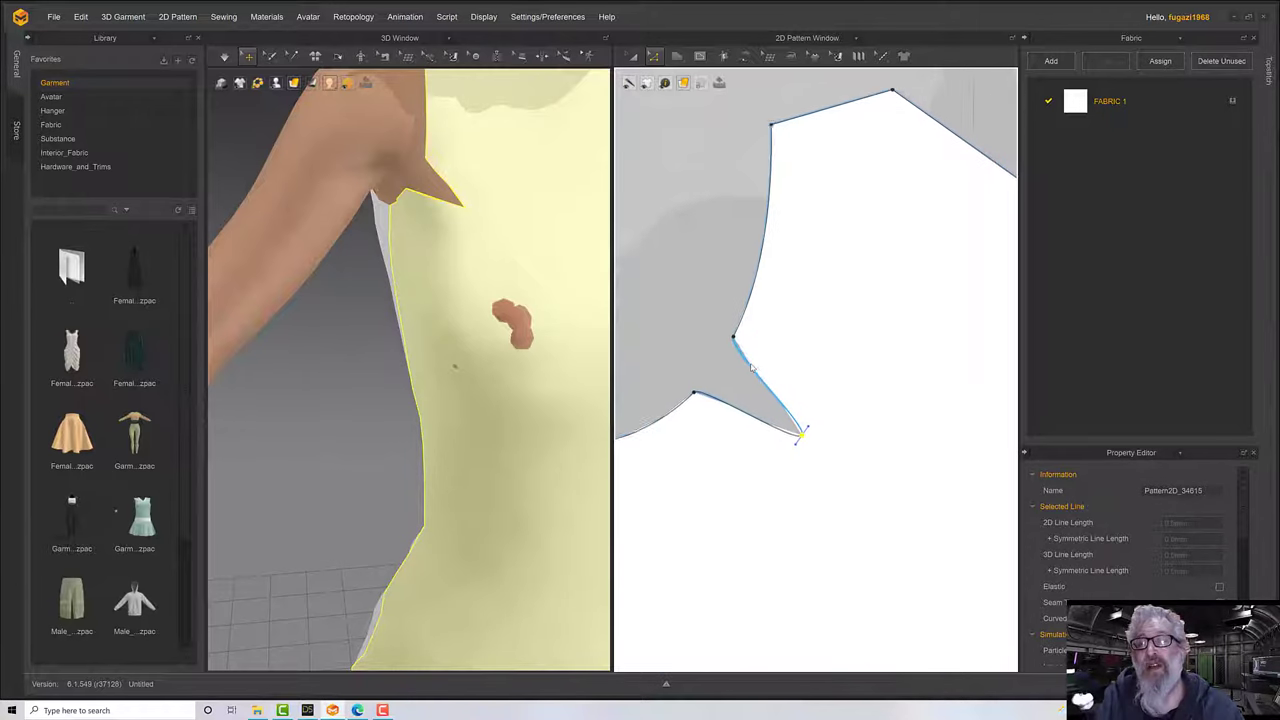
right_click(732, 337)
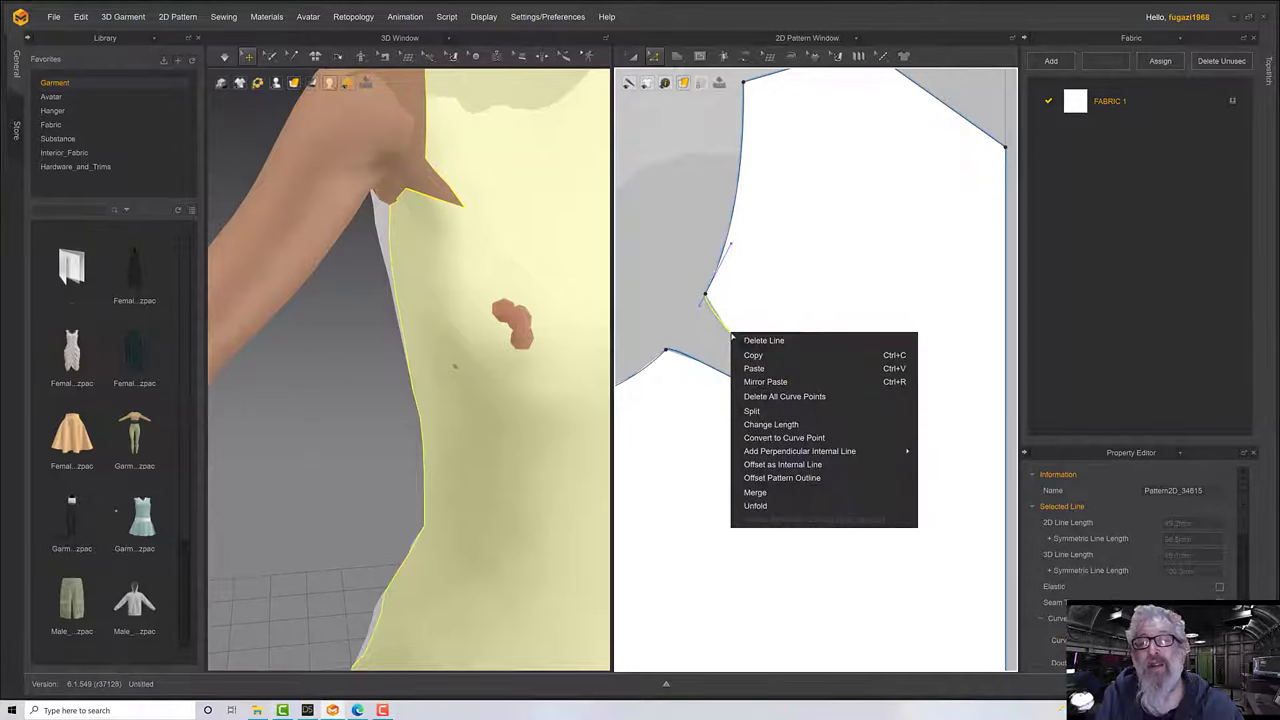
left_click(753, 411)
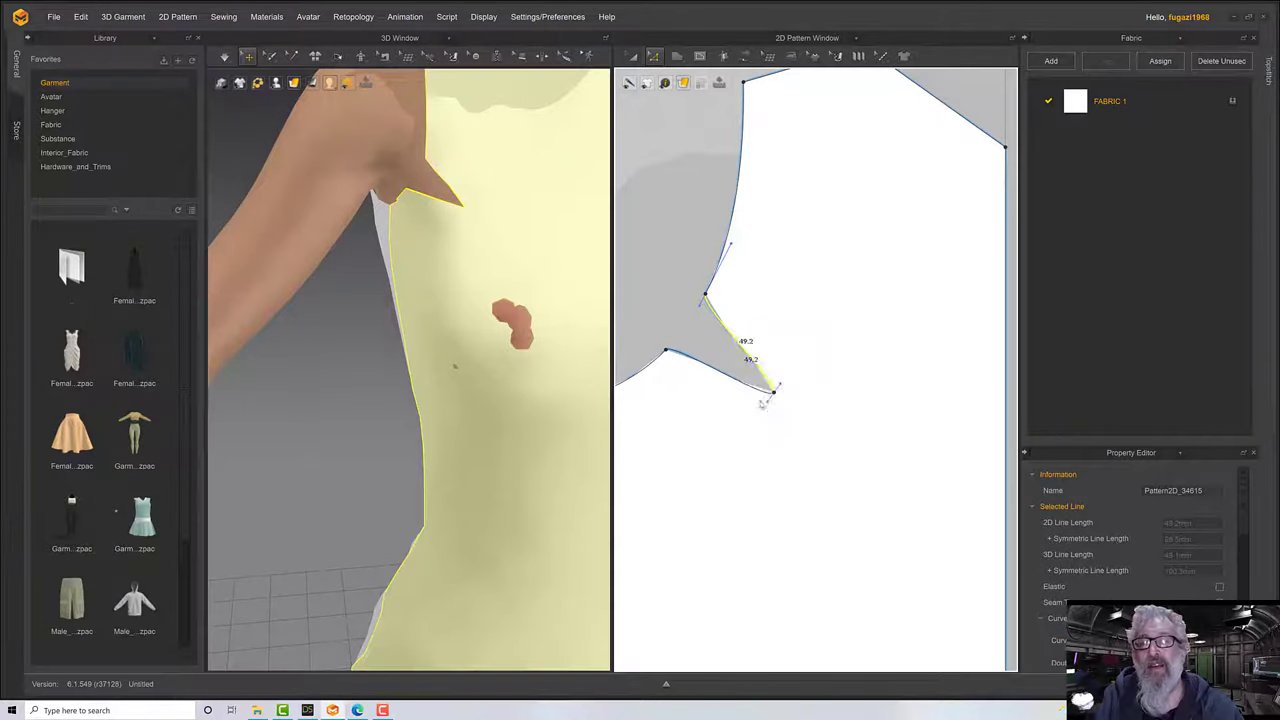
left_click(724, 380)
right_click(721, 375)
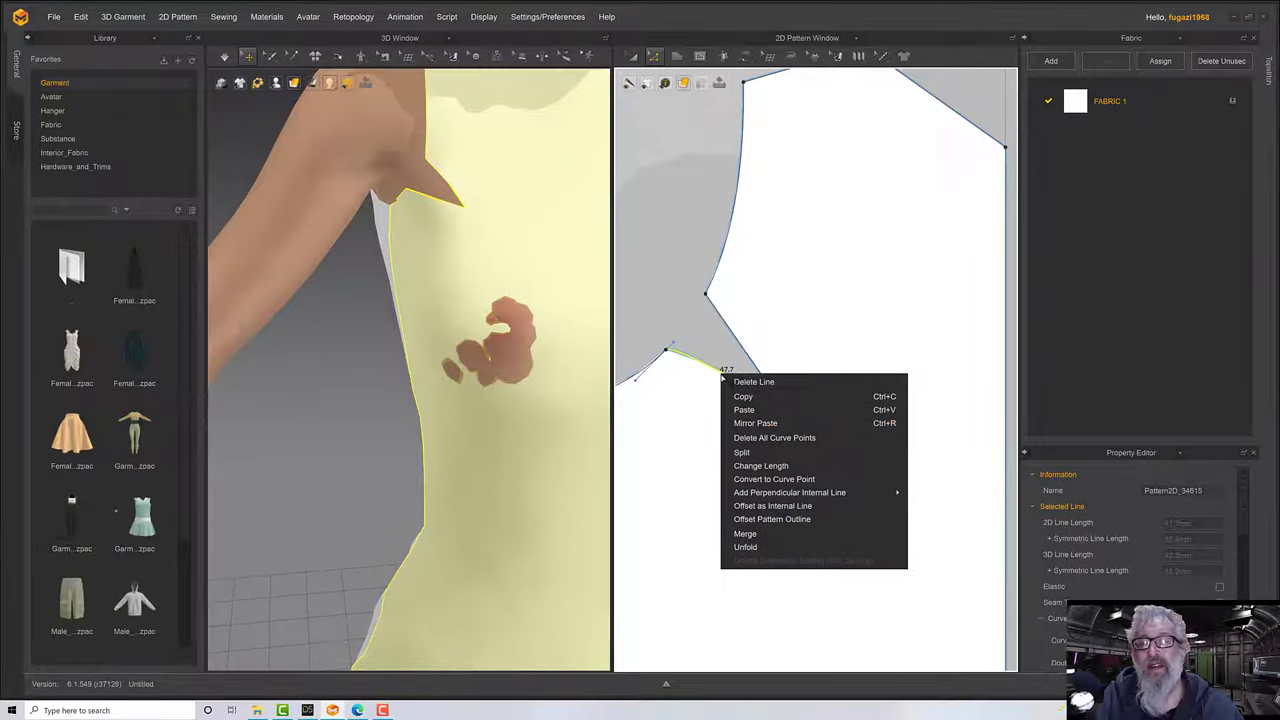
left_click(749, 437)
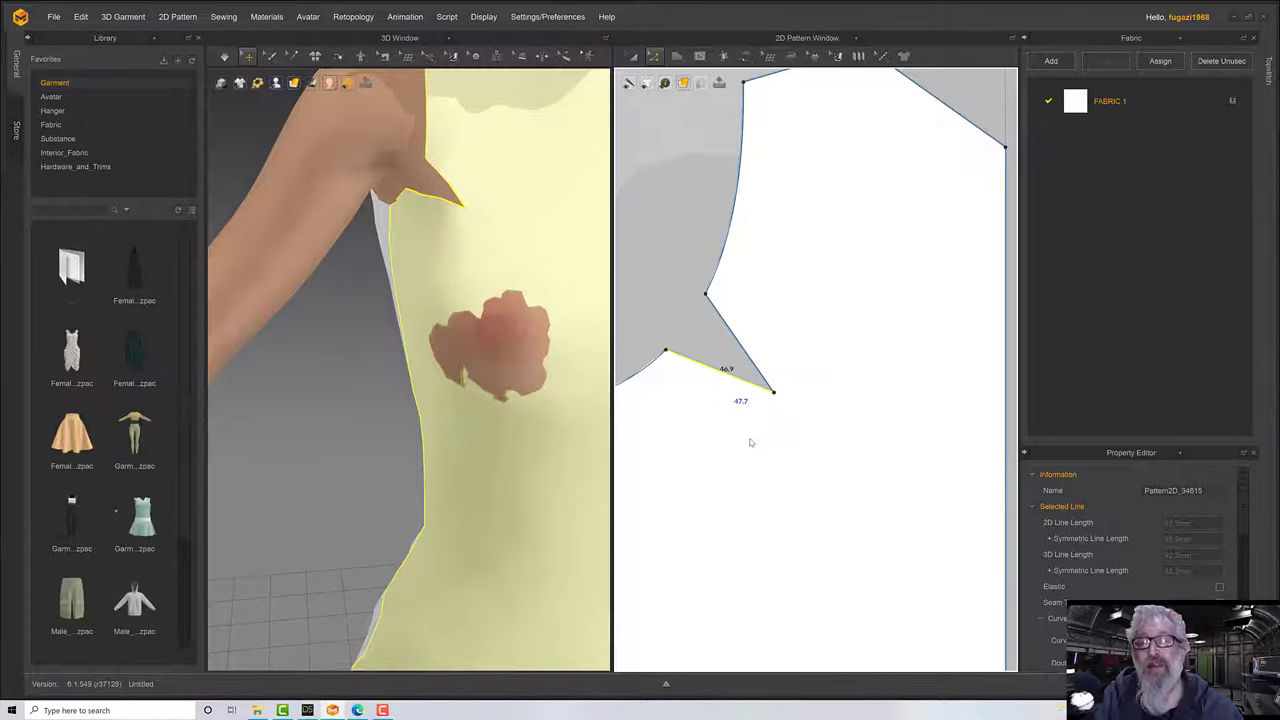
Sew the dart's two edges to each other with Segment Sewing.
right_click_drag(503, 277, 538, 278)
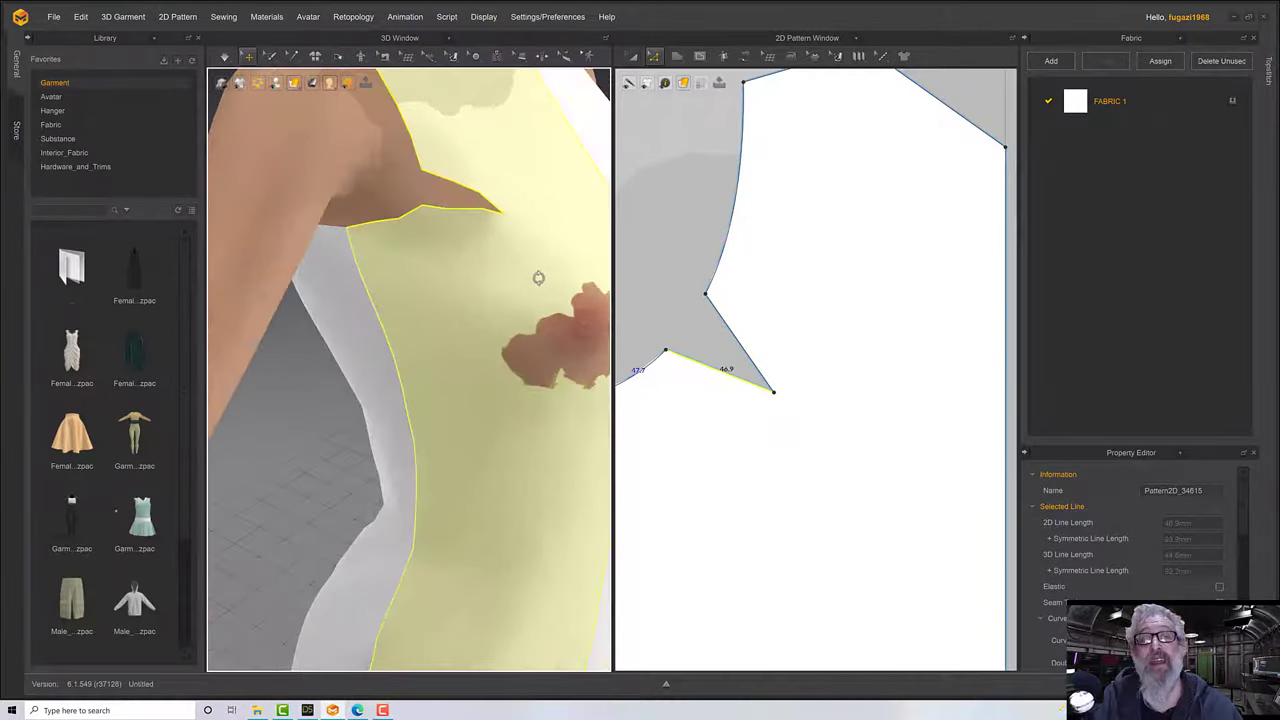
right_click_drag(505, 218, 514, 246)
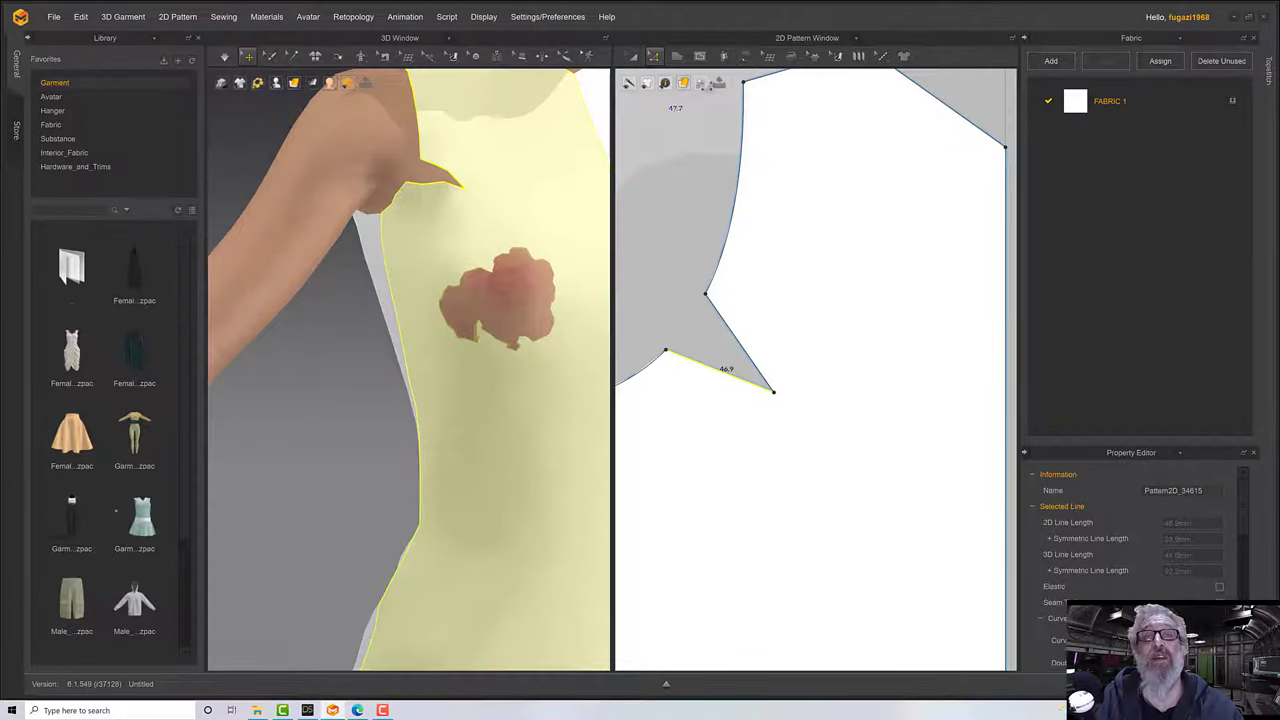
left_click(745, 58)
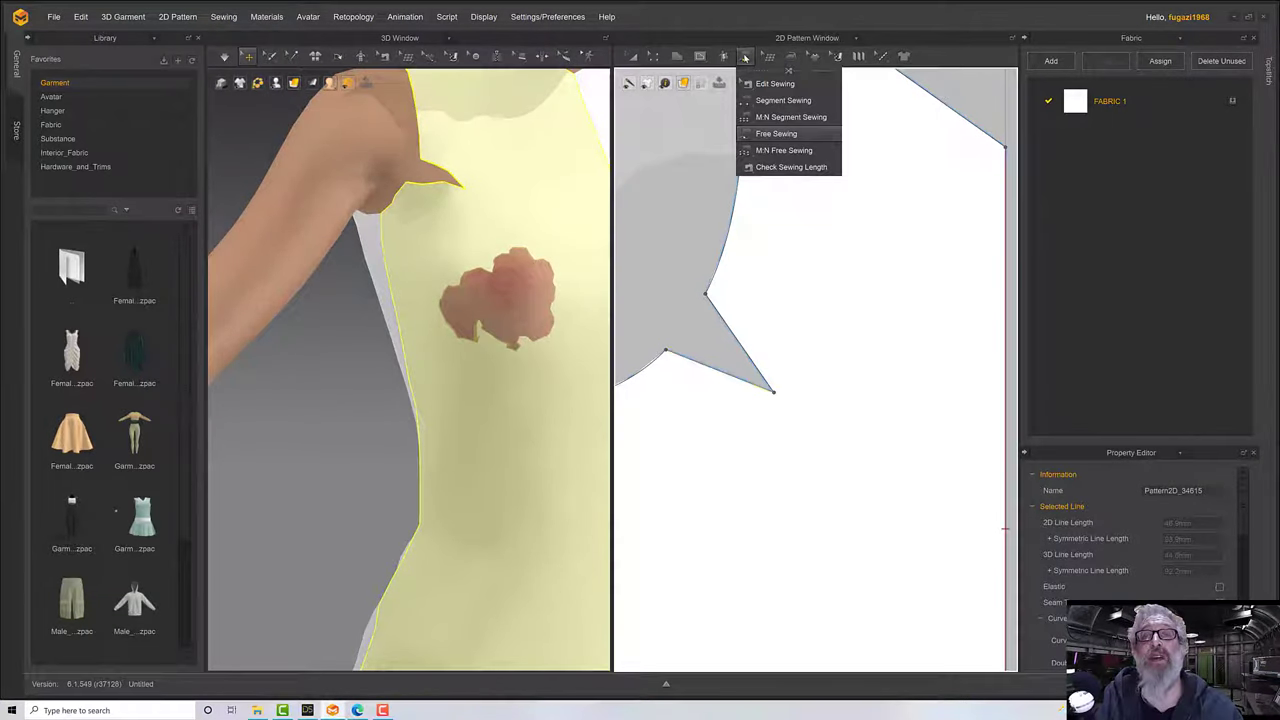
left_click(763, 101)
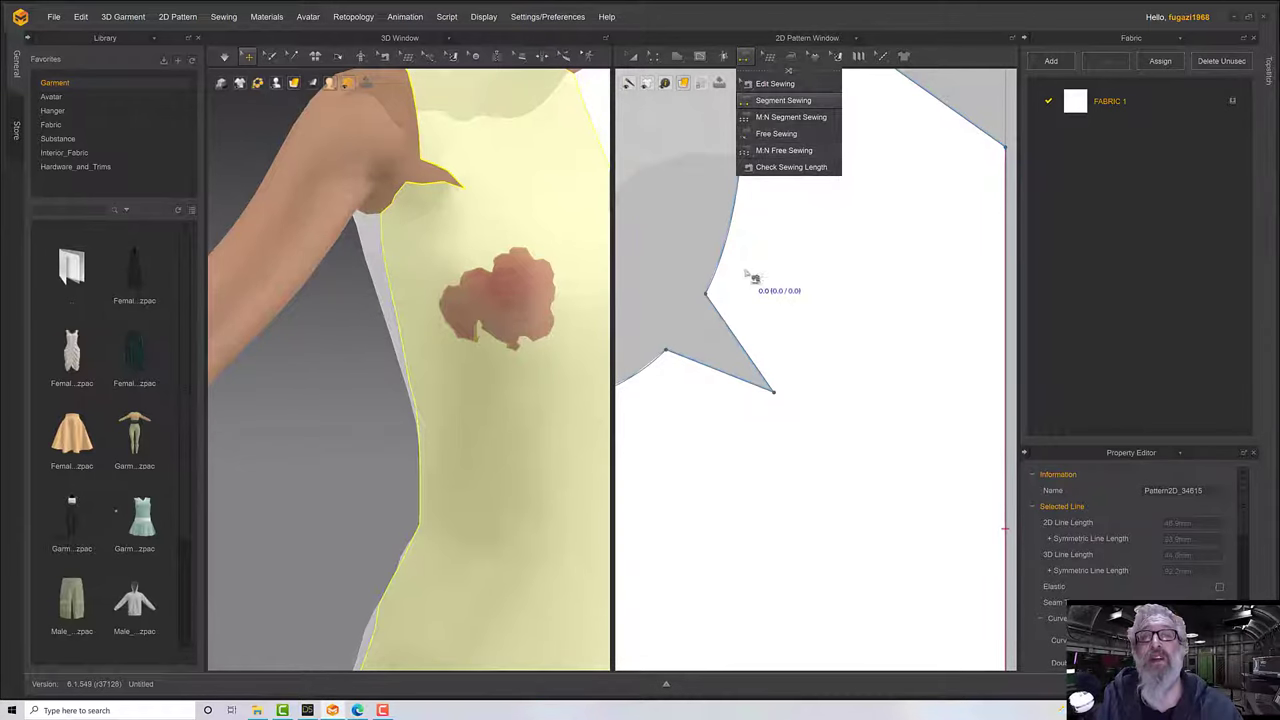
left_click(727, 322)
left_click(690, 358)
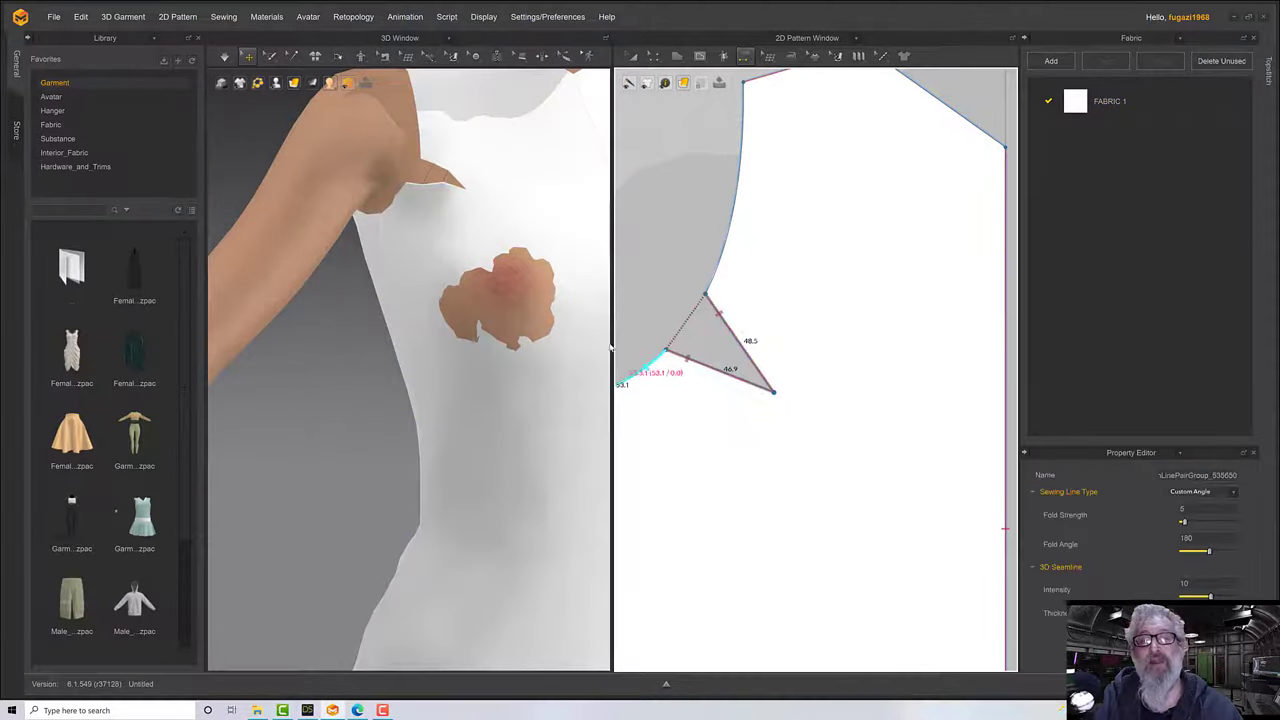
Simulate the dress to close the sewn dart and inspect the armhole and bust from the front and side in 3D.
key("space")
right_click_drag(560, 321, 497, 265)
mouse_move(491, 236)
left_mouse_down()
mouse_move(449, 239)
mouse_move(470, 230)
left_mouse_up()
right_click_drag(470, 230, 430, 232)
scroll(489, 243, "down", 2)
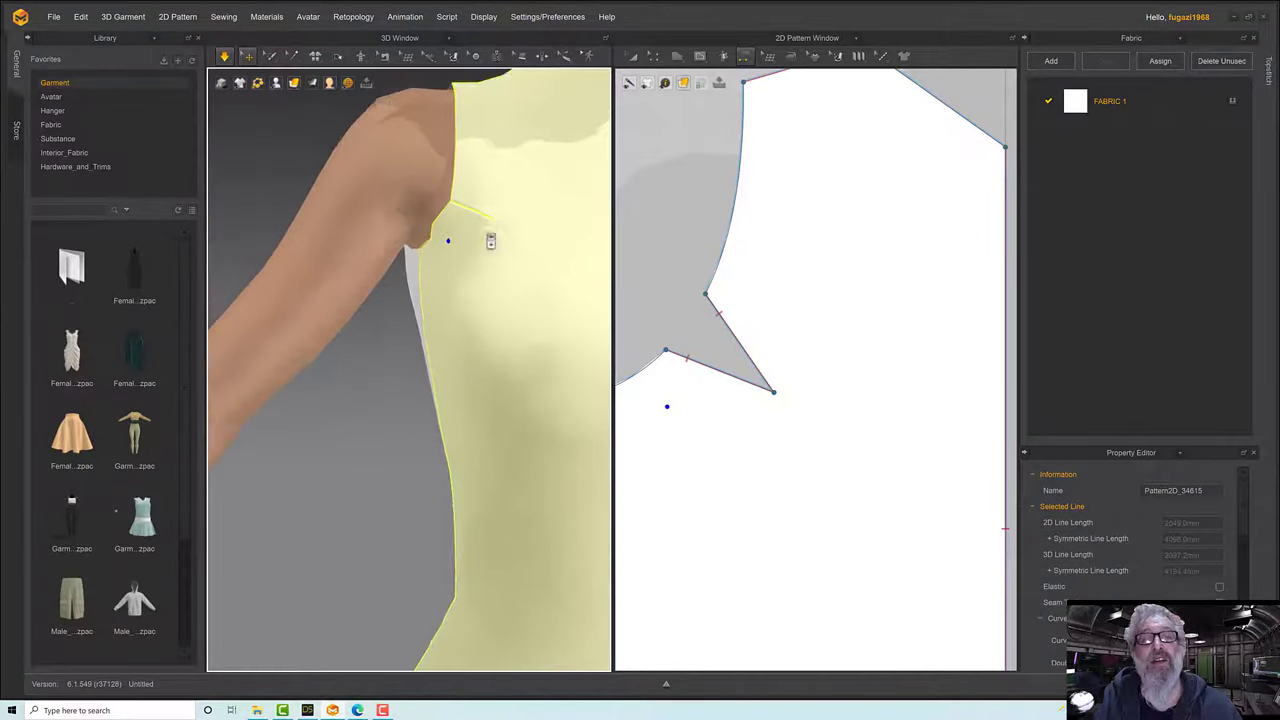
right_click_drag(497, 254, 472, 223)
key("space")
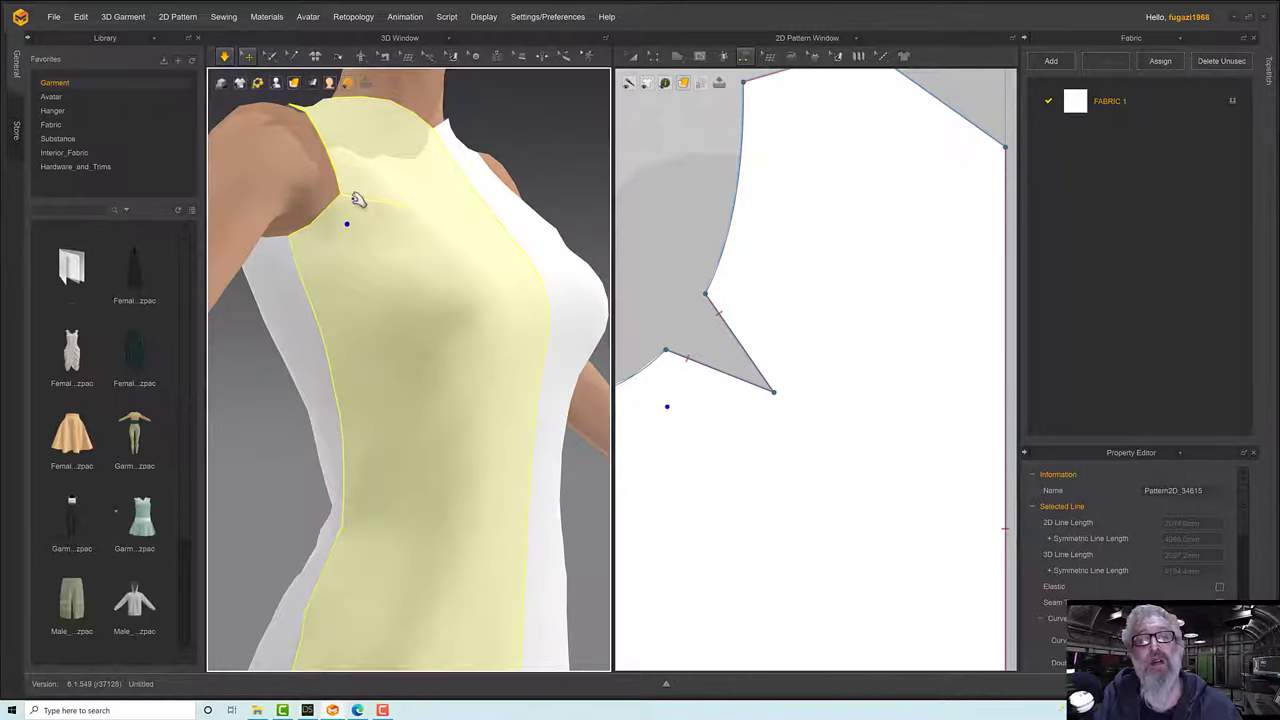
right_click_drag(473, 282, 437, 287)
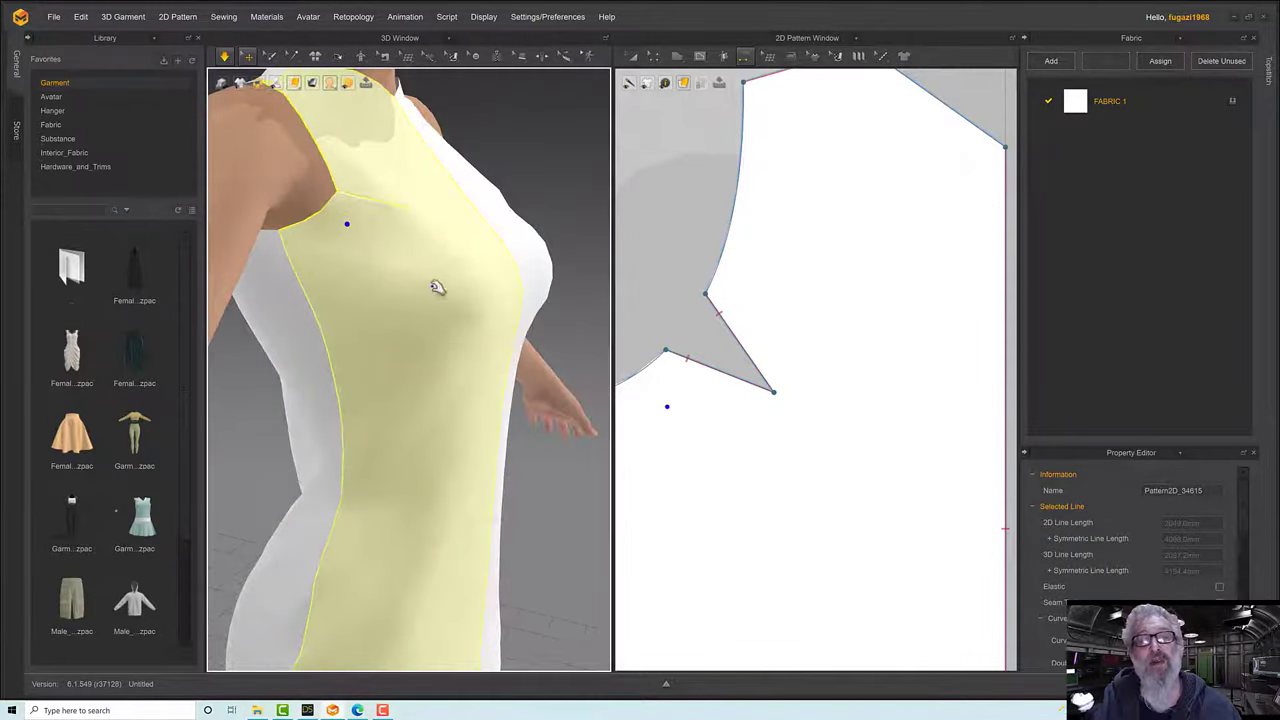
right_click_drag(556, 292, 503, 287)
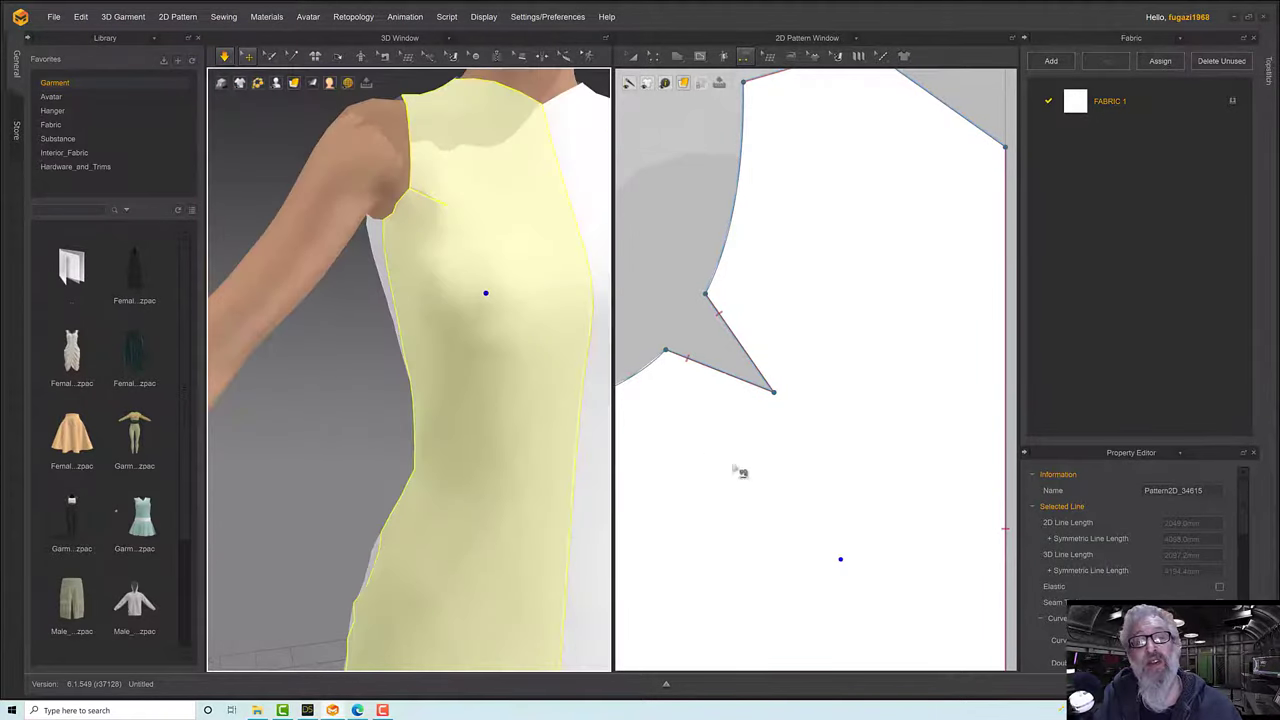
middle_click_drag(795, 479, 741, 374)
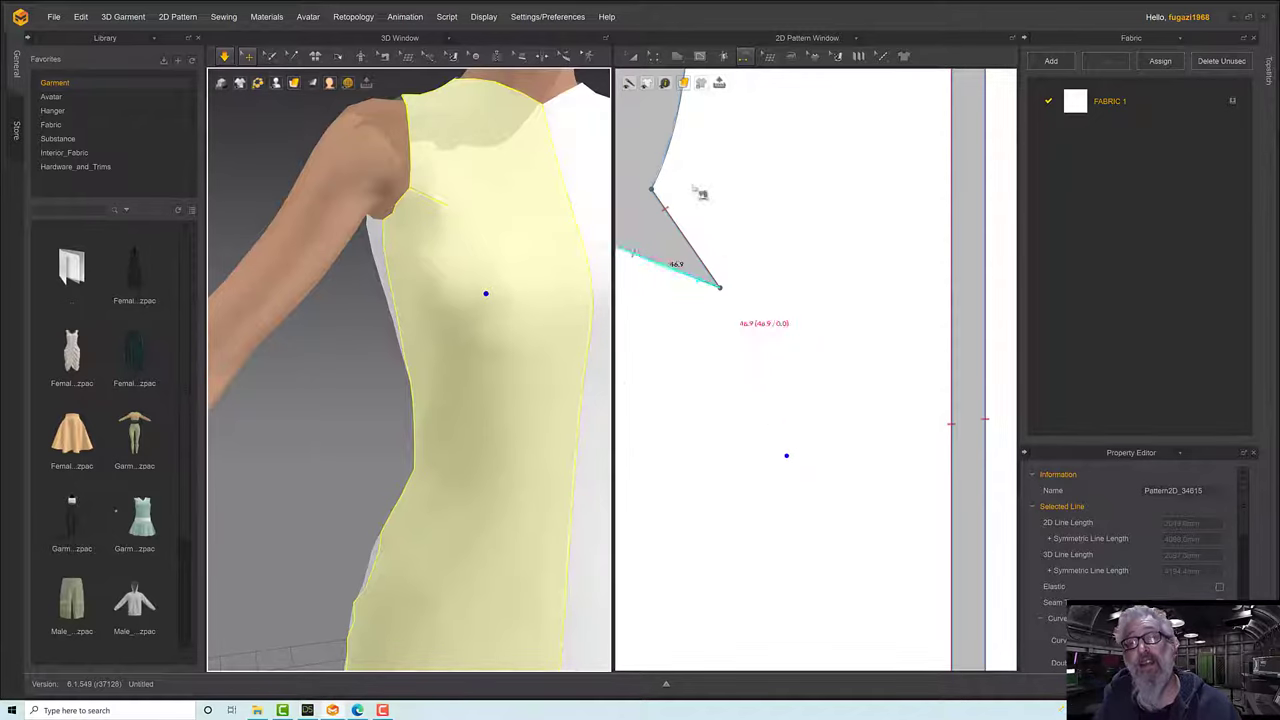
left_click(652, 56)
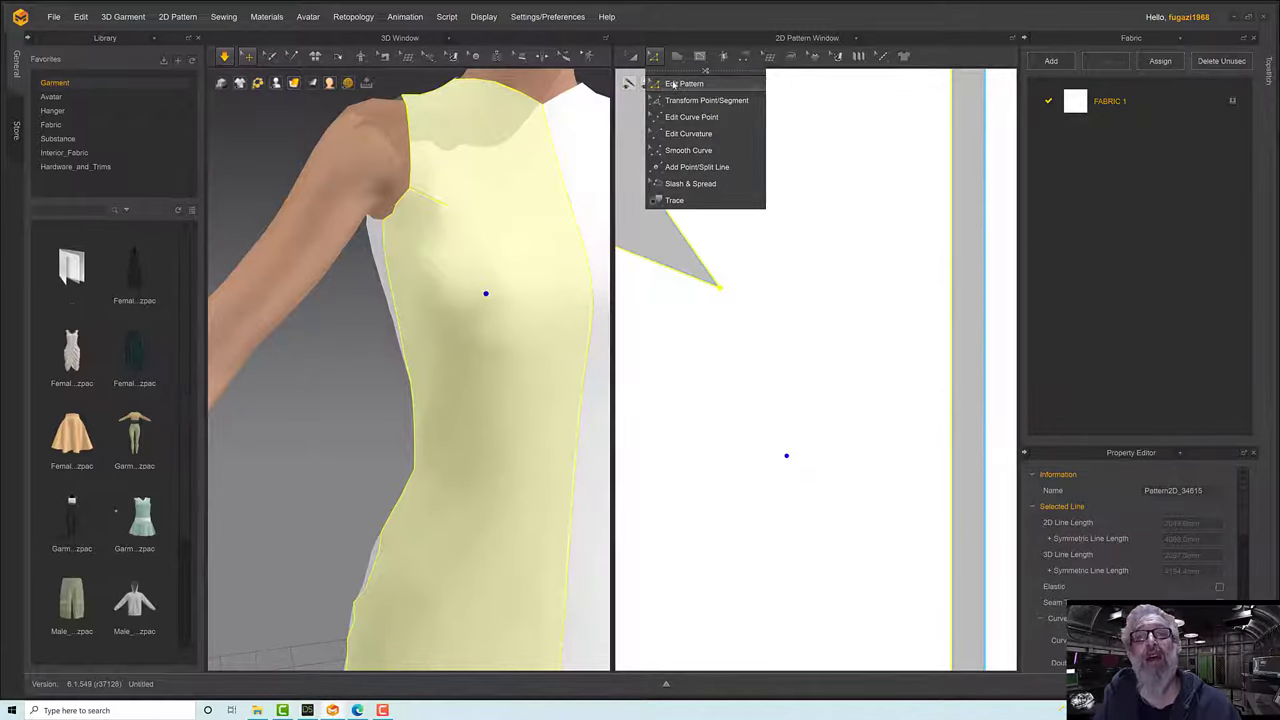
left_click(668, 203)
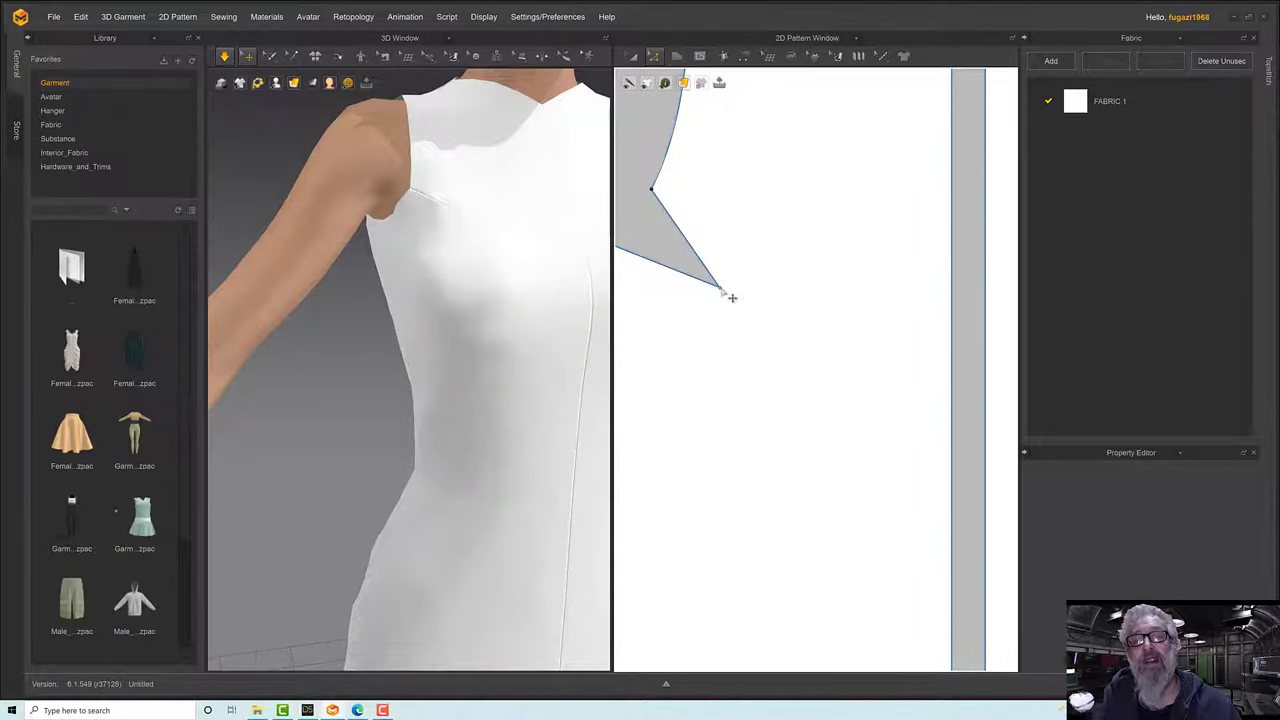
left_click(730, 297)
left_click(496, 304)
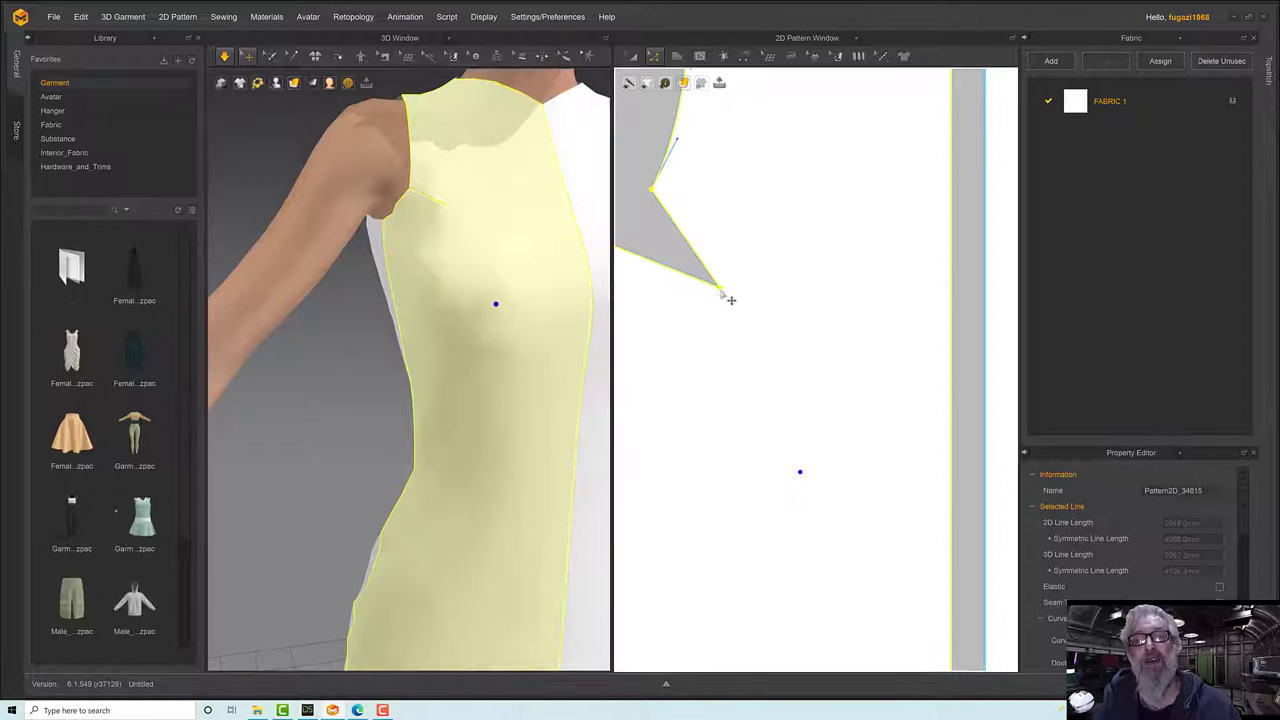
left_click_drag(728, 297, 733, 311)
key("ctrl+z")
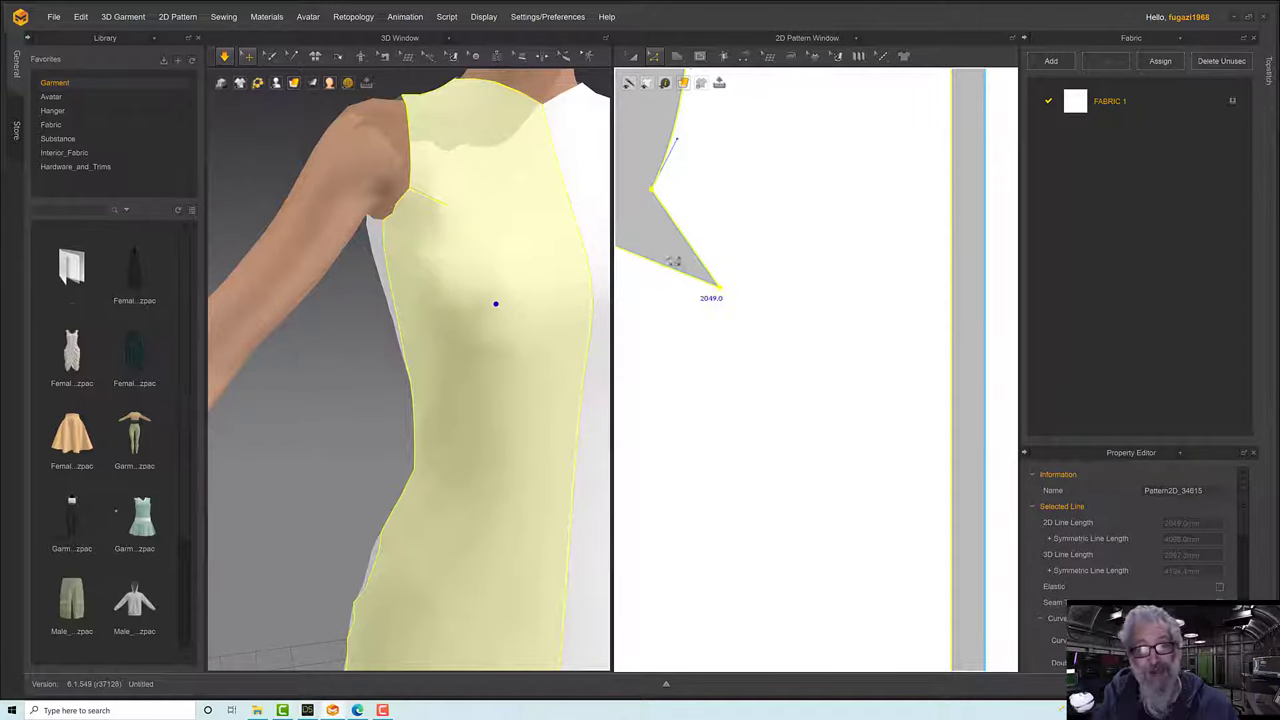
left_click(673, 262)
left_click(491, 311)
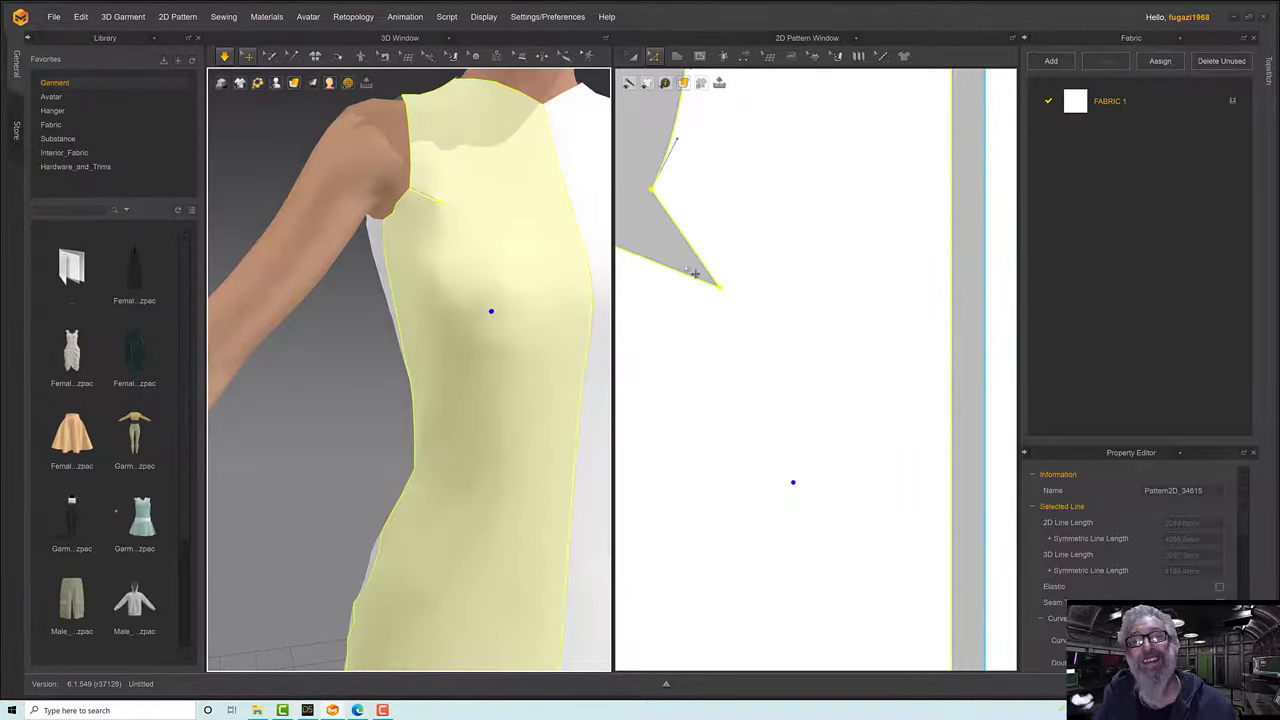
Lengthen the front dart with Edit Pattern by moving its tip deeper into the panel toward the bust.
left_click(653, 58)
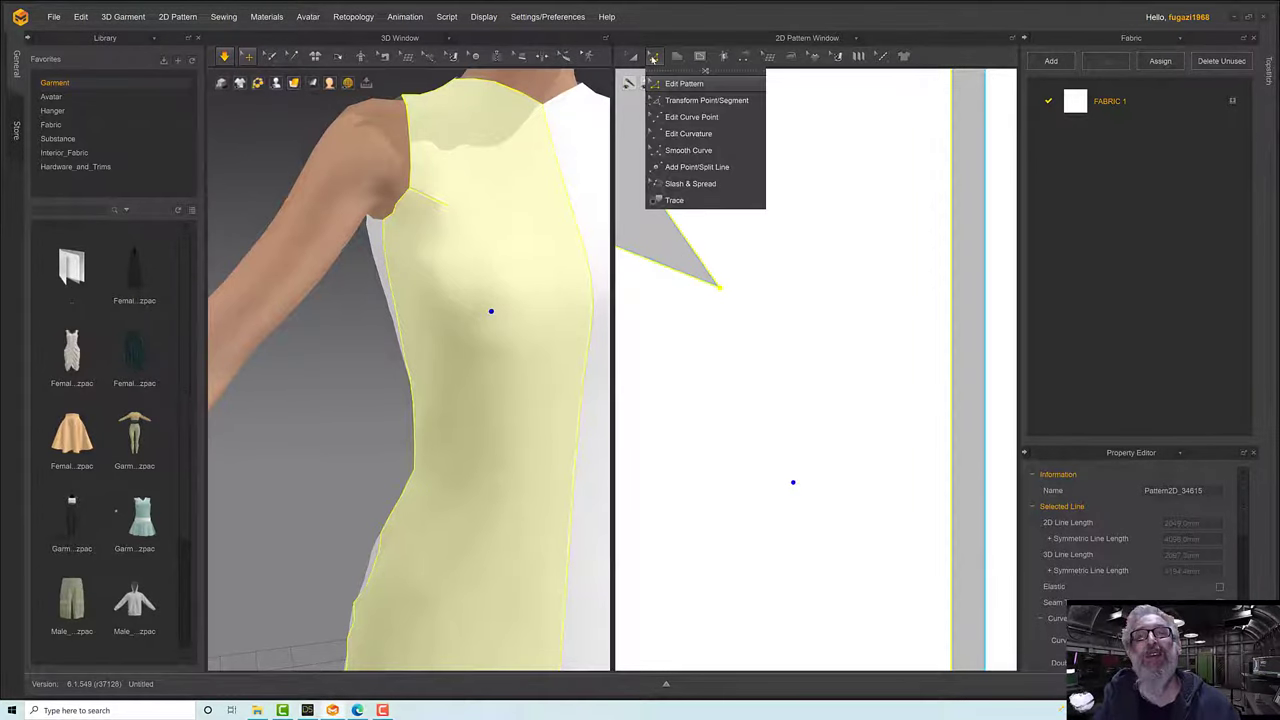
left_click(674, 85)
left_click(731, 285)
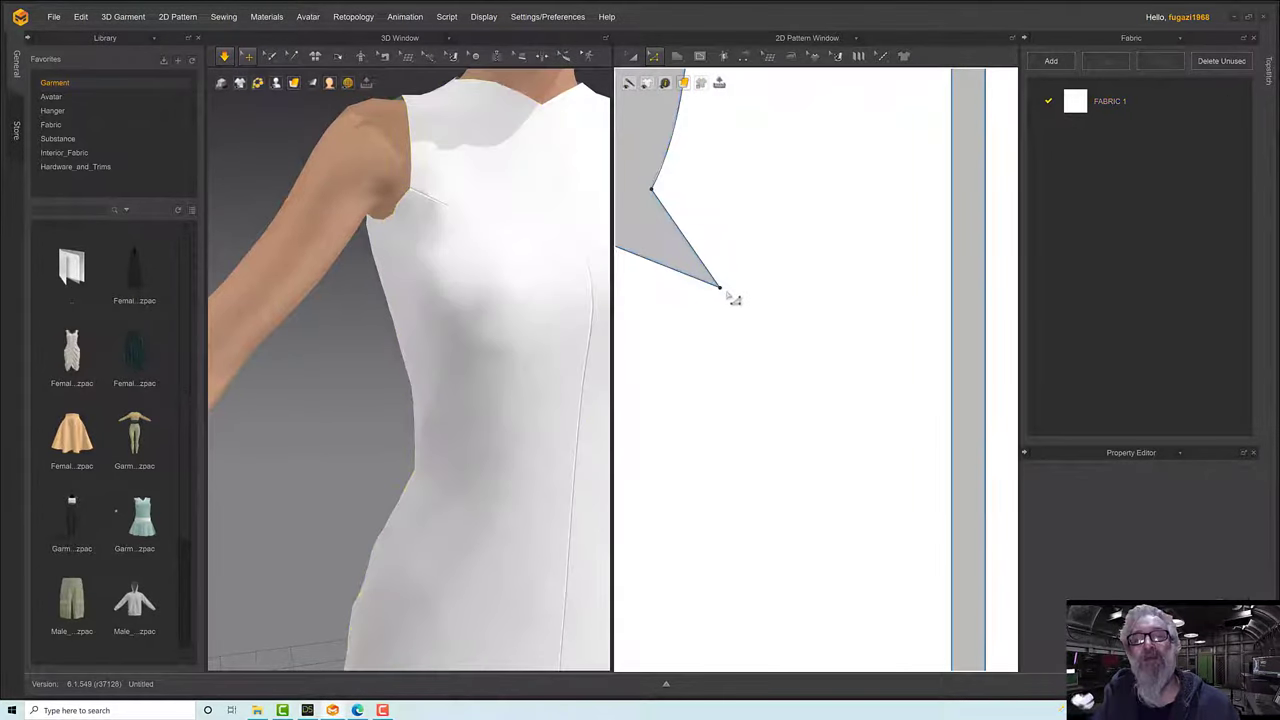
left_click_drag(731, 298, 758, 390)
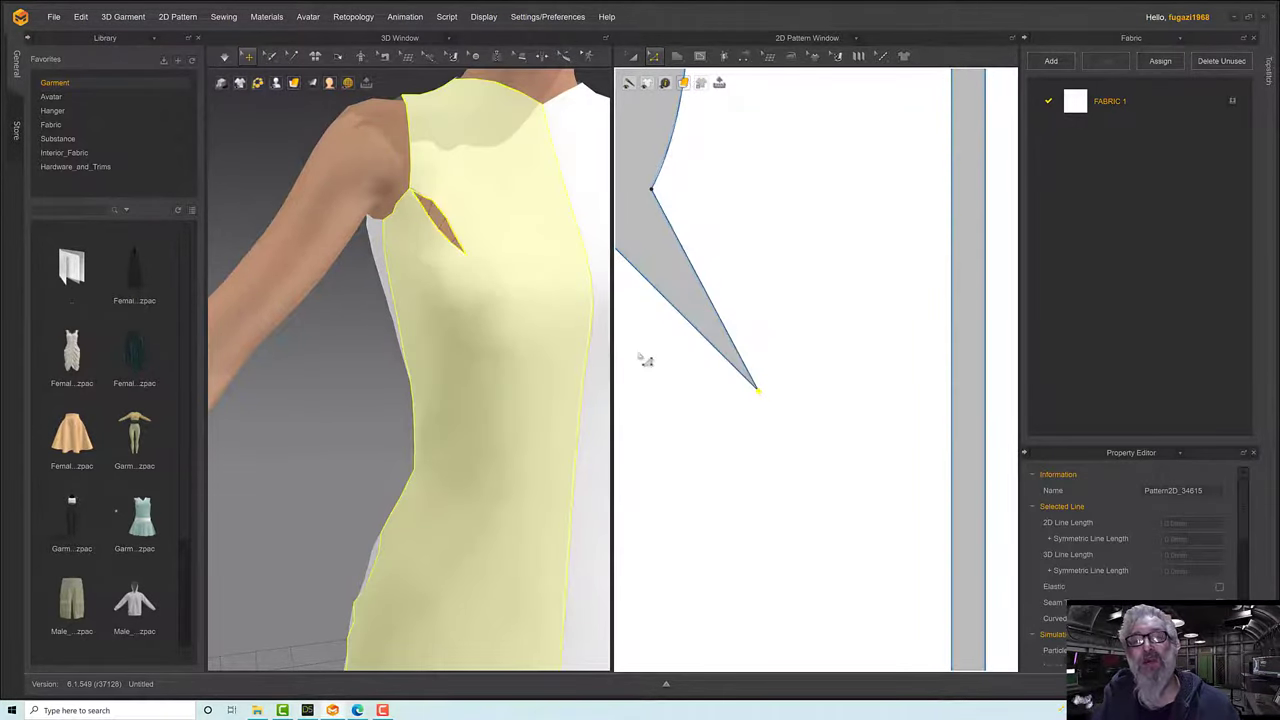
Simulate the dress with the lengthened dart and inspect its armhole and bust from the side, front and back in 3D.
right_click_drag(537, 318, 391, 263)
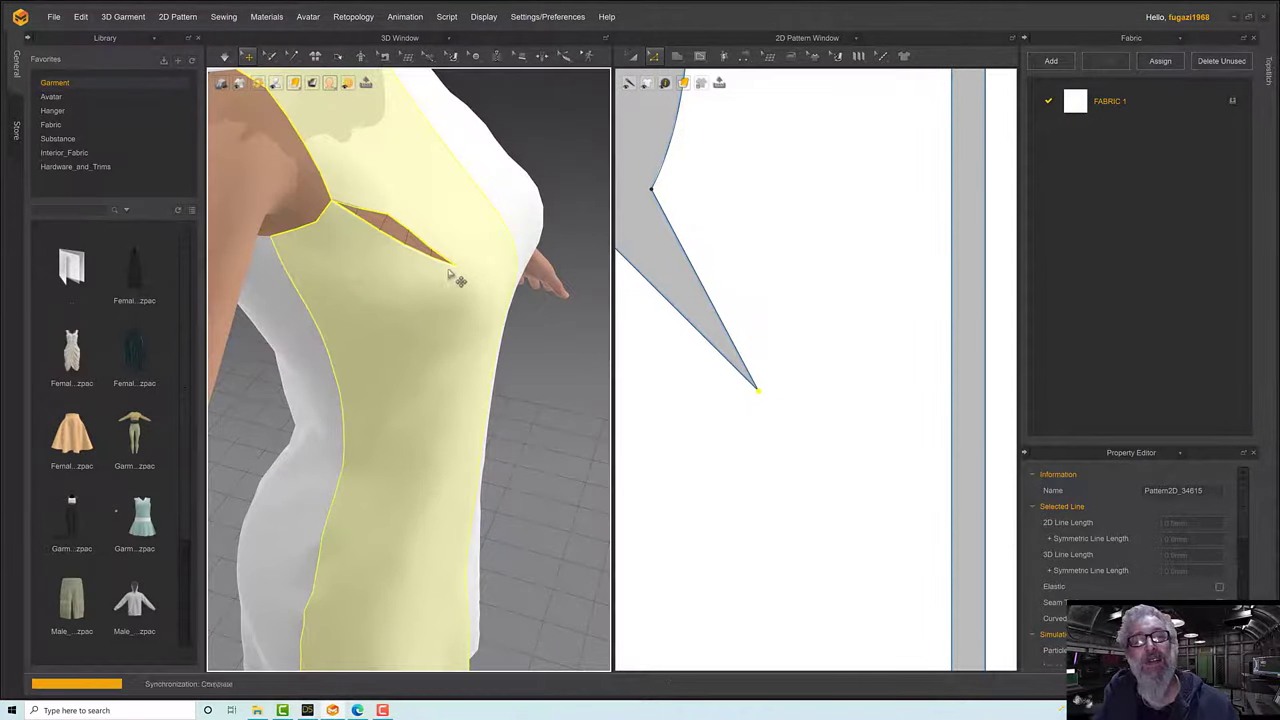
right_click_drag(483, 273, 455, 256)
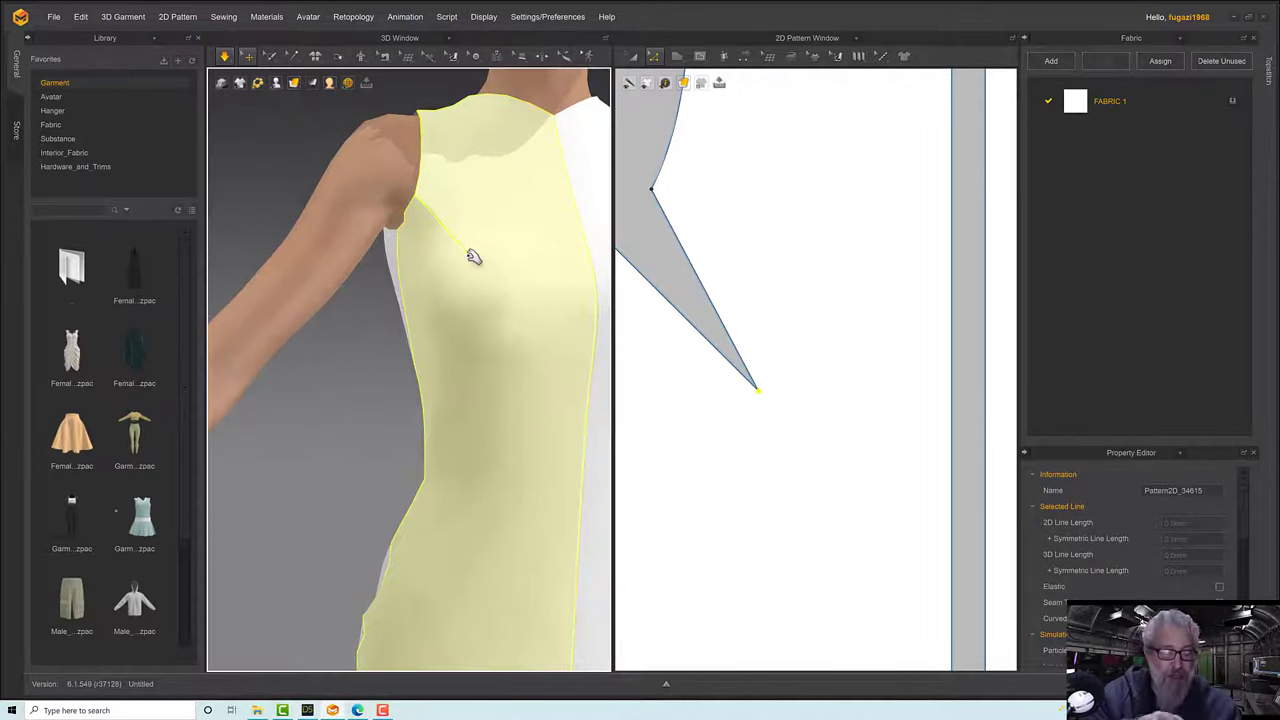
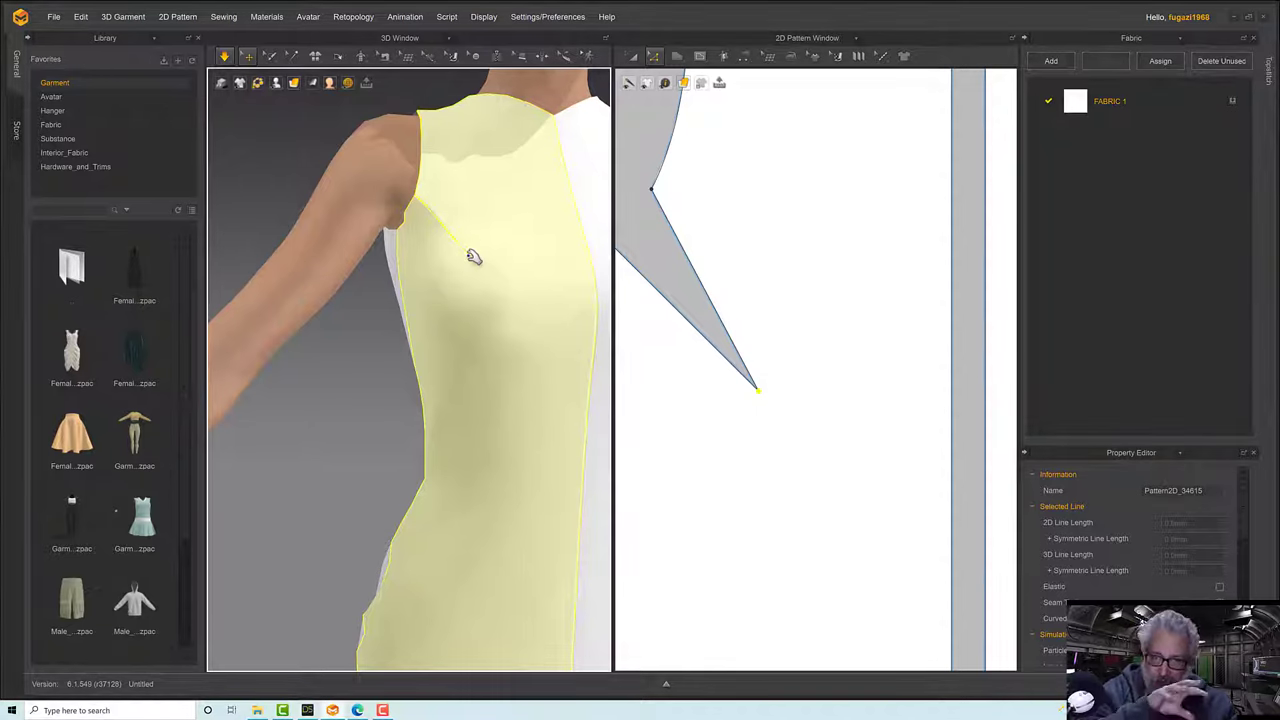
scroll(476, 248, "up", 2)
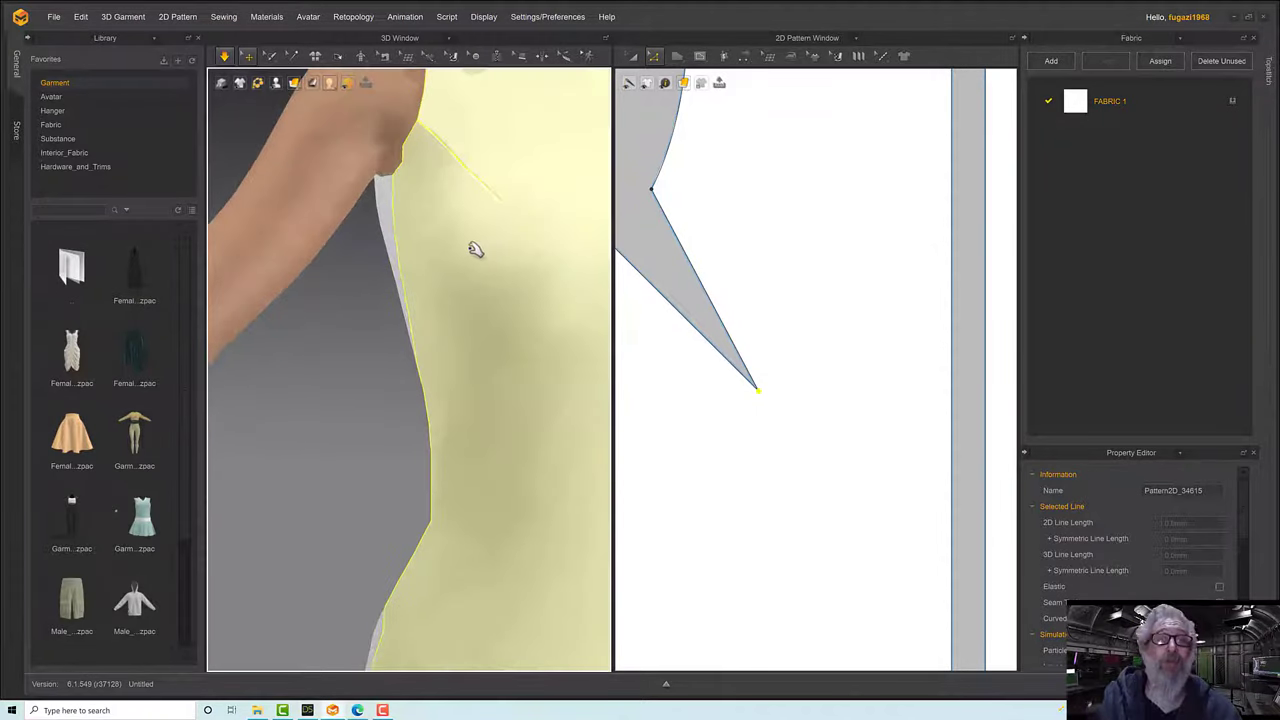
scroll(474, 255, "down", 3)
key("space")
right_click_drag(475, 256, 371, 194)
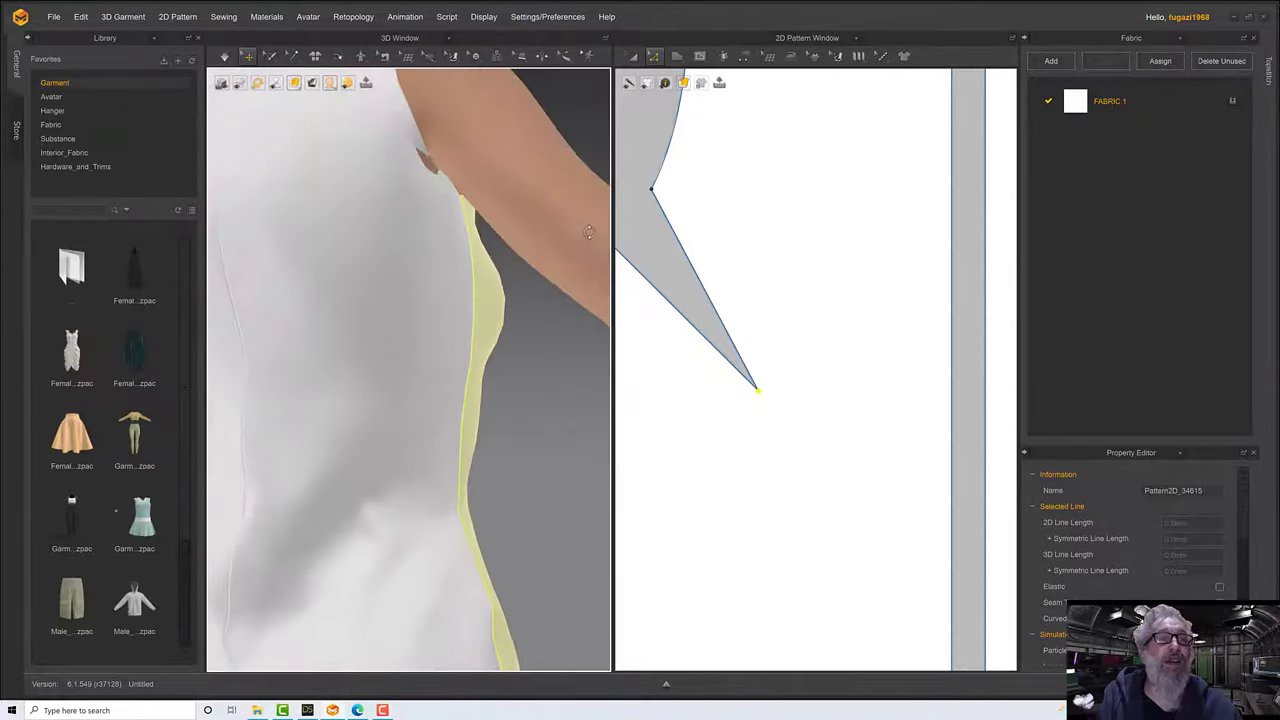
Inspect the simulated dress around the side seam, armhole and underarm from several sides in 3D.
left_click(404, 190)
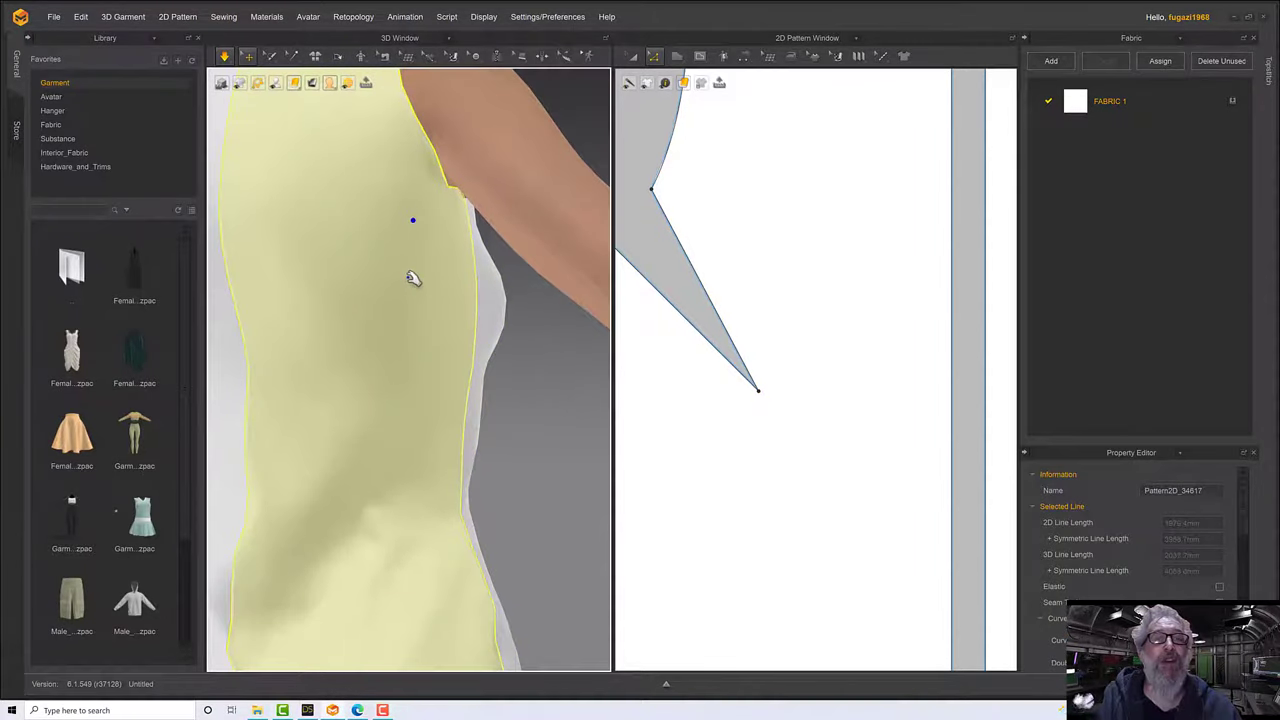
right_click_drag(414, 277, 342, 274)
mouse_move(443, 182)
right_mouse_down()
mouse_move(411, 217)
mouse_move(446, 190)
right_mouse_up()
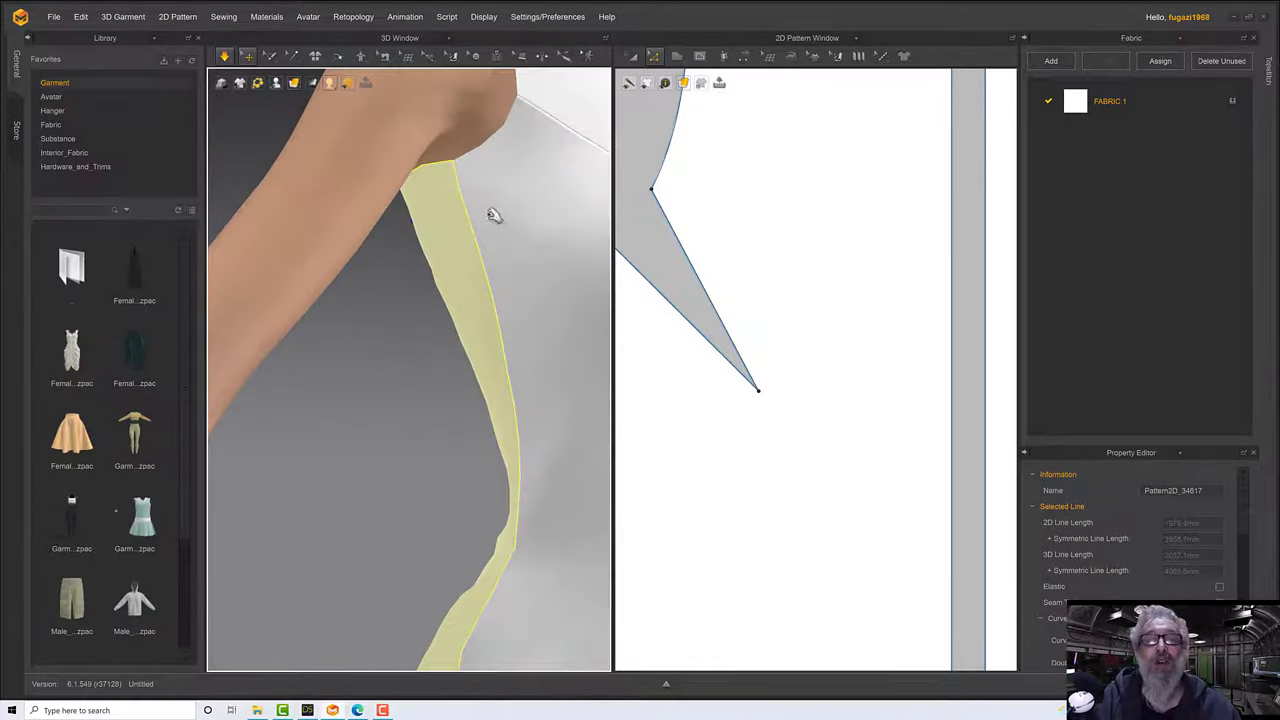
Lower the underarm corner points of the front and back panels slightly together with Edit Pattern.
scroll(634, 274, "down", 8)
scroll(722, 296, "down", 3)
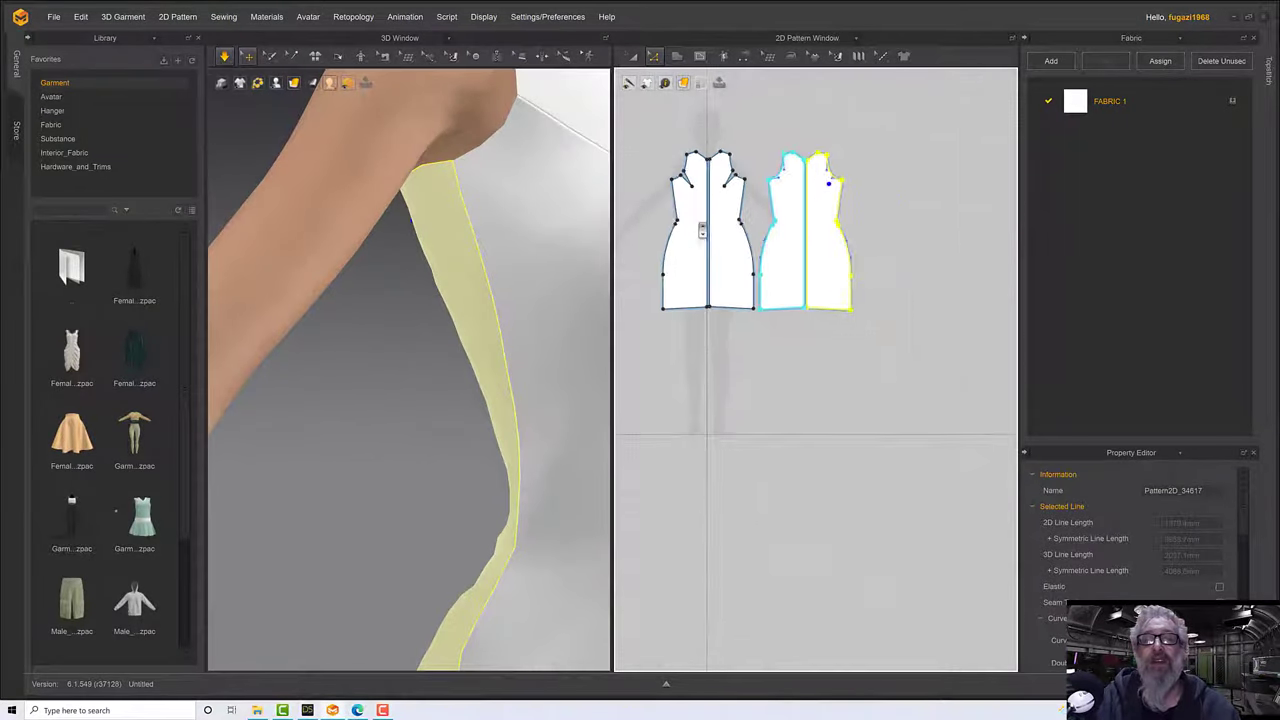
scroll(702, 229, "up", 4)
scroll(725, 256, "up", 4)
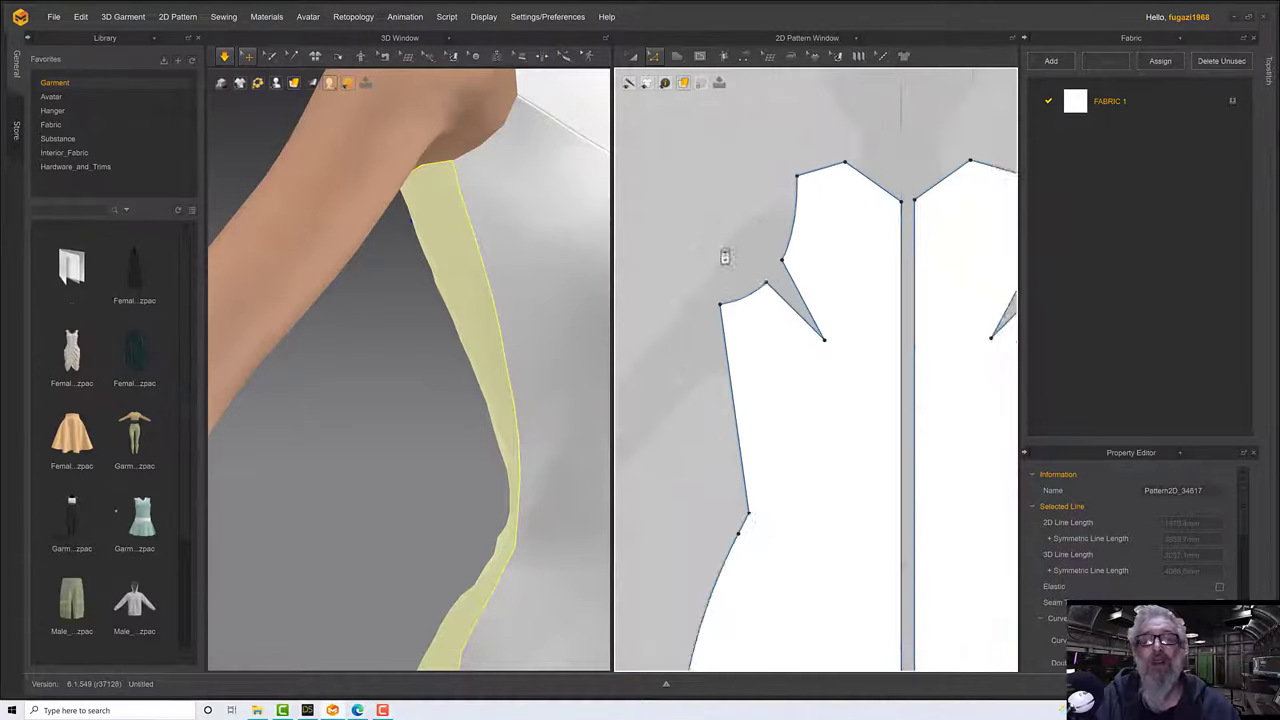
scroll(735, 270, "down", 4)
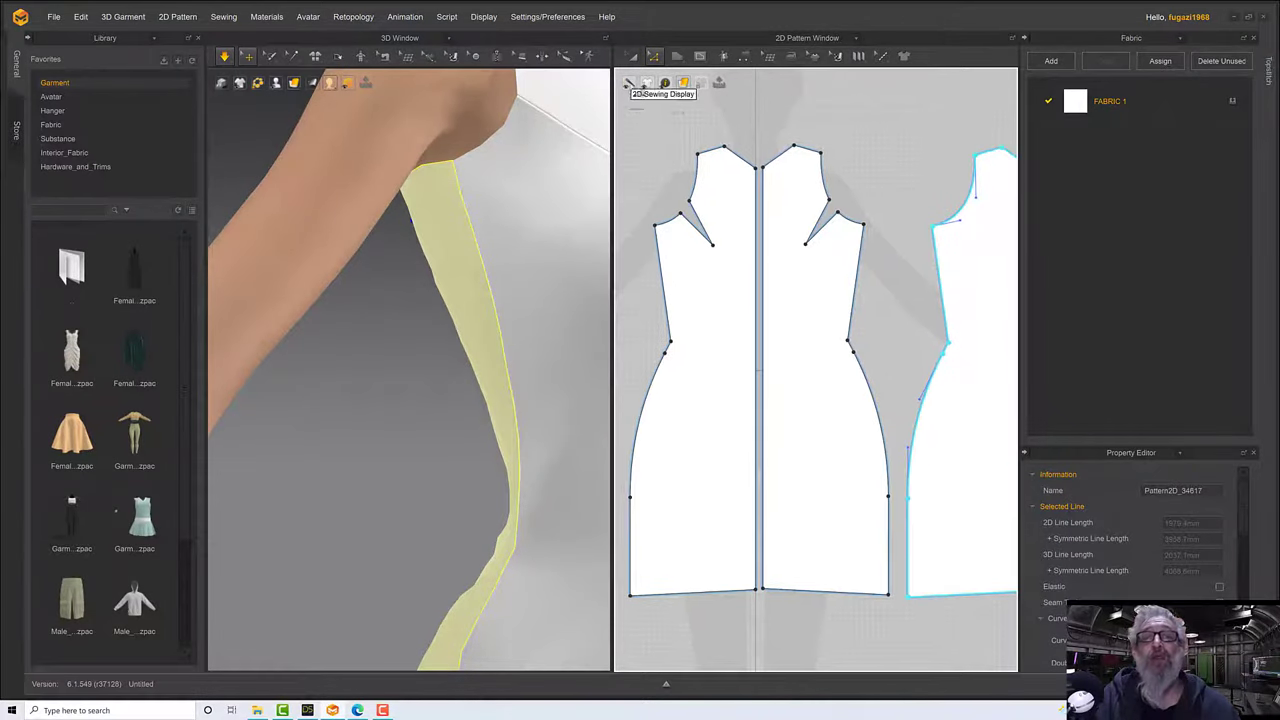
left_click_drag(647, 61, 643, 228)
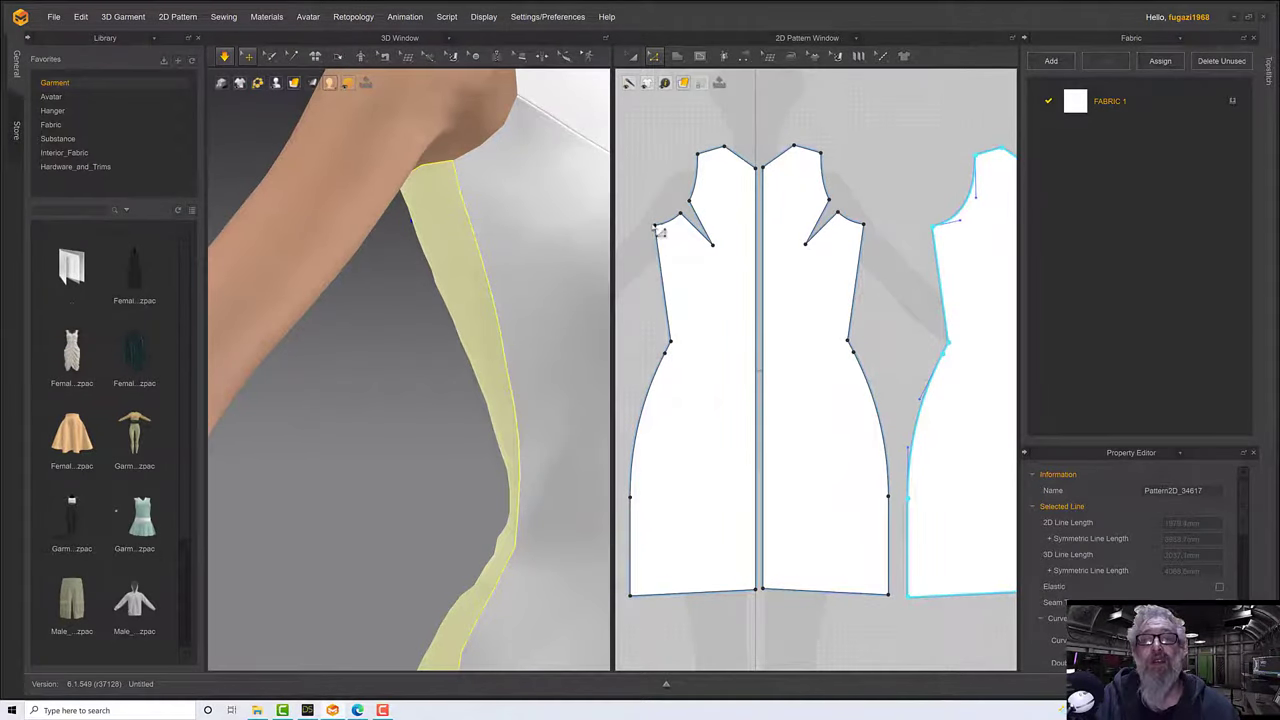
left_click(657, 228)
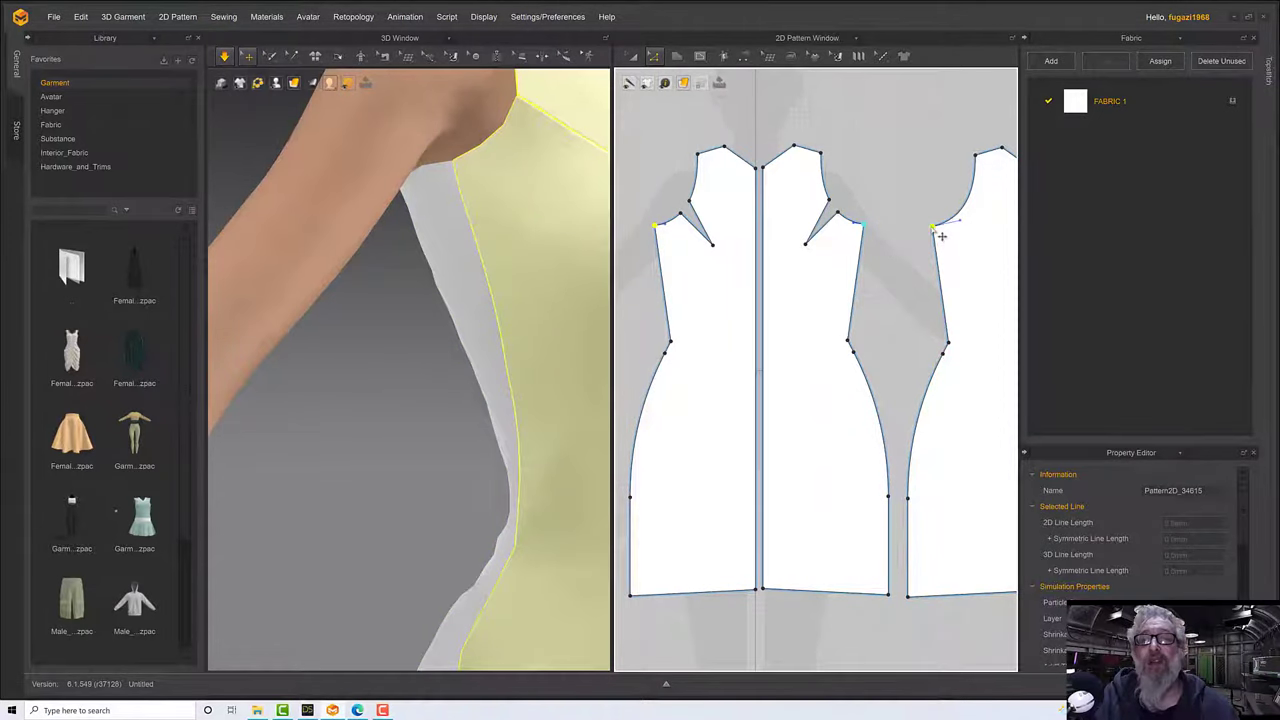
left_click_drag(932, 228, 934, 235)
Simulate the dress with the lowered armholes and inspect the underarm fit from the back, side and front in 3D.
key("space")
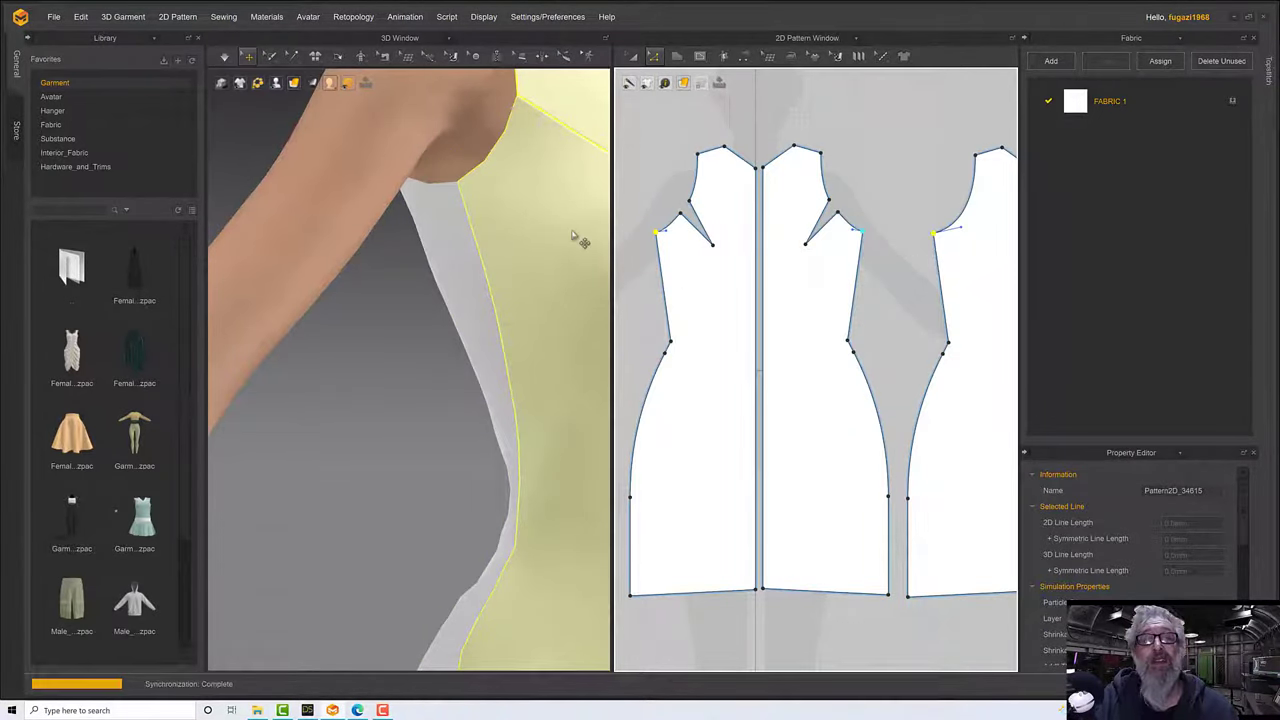
right_click_drag(534, 225, 486, 234)
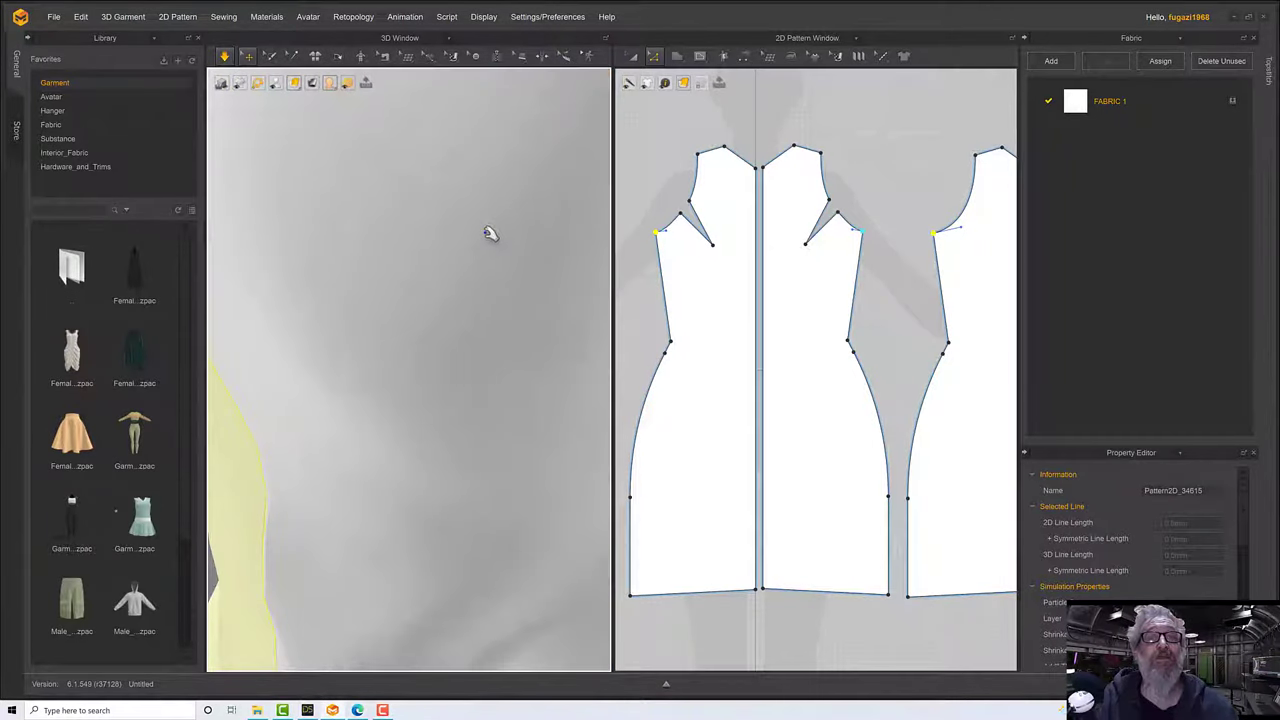
left_click(486, 234)
right_click(486, 234)
left_click(447, 239)
scroll(447, 239, "down", 5)
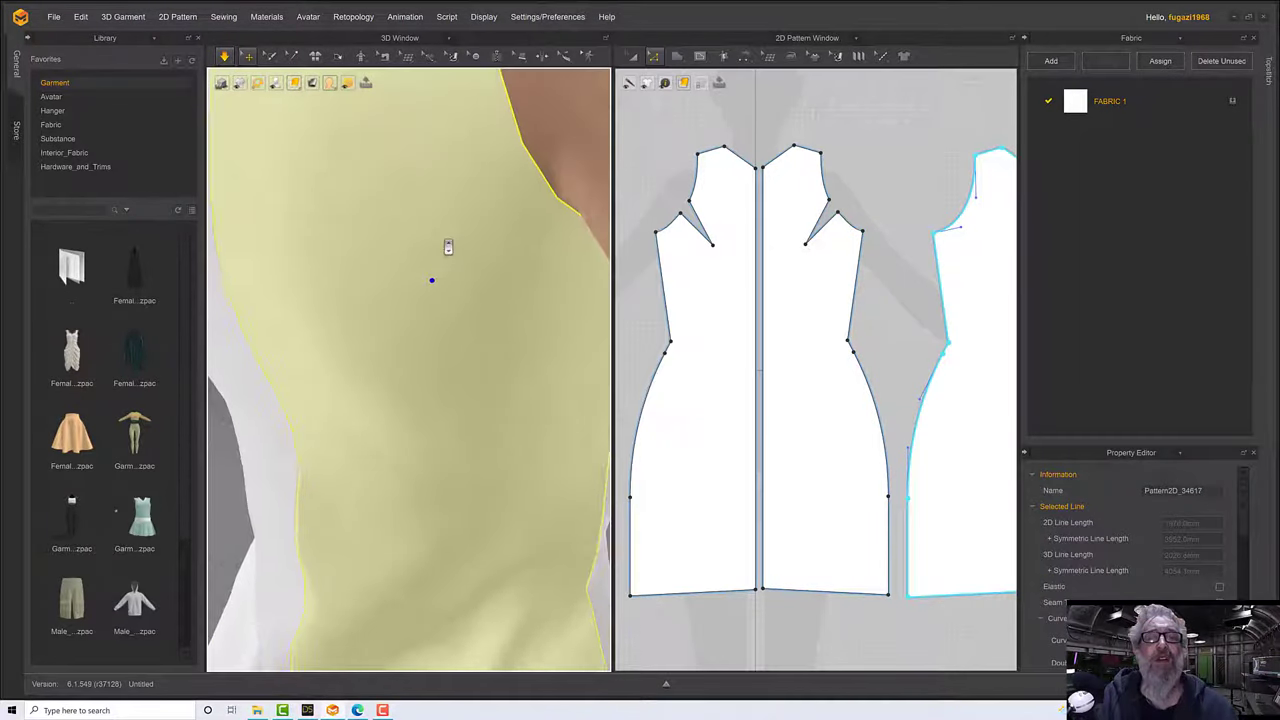
right_click_drag(457, 275, 432, 250)
scroll(831, 266, "down", 5)
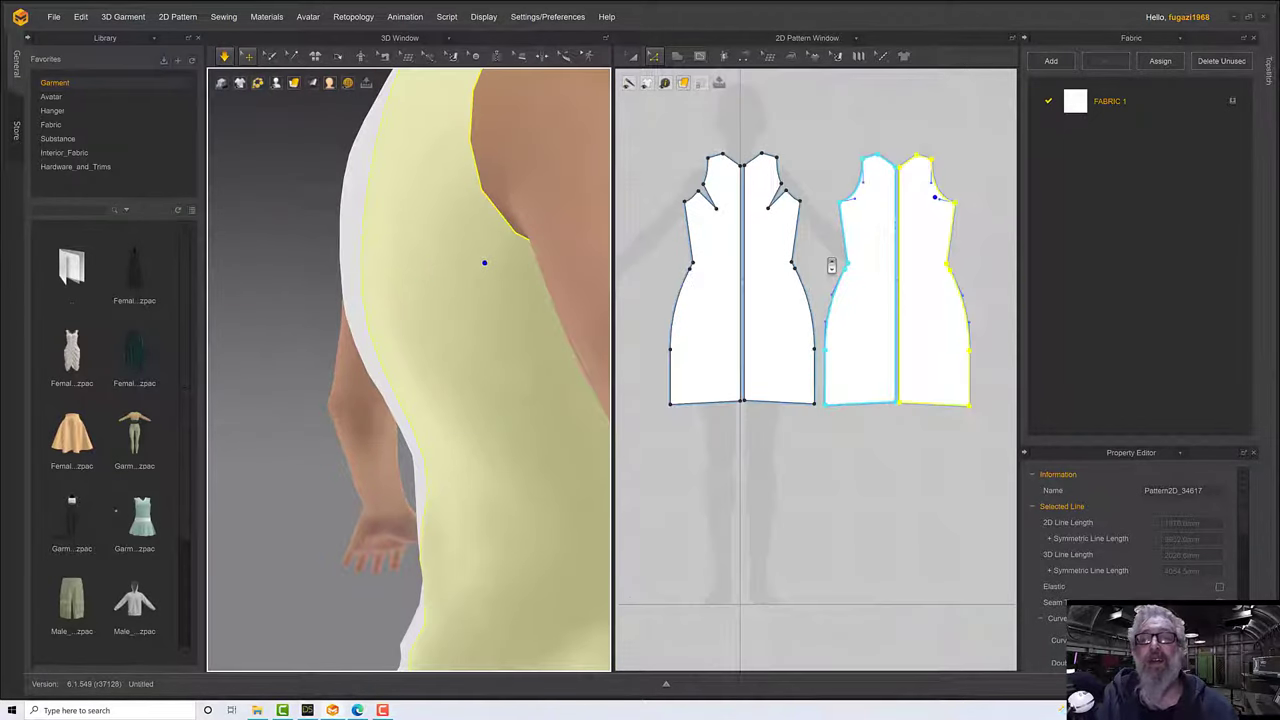
right_click_drag(590, 270, 500, 283)
scroll(510, 295, "up", 2)
scroll(510, 295, "down", 6)
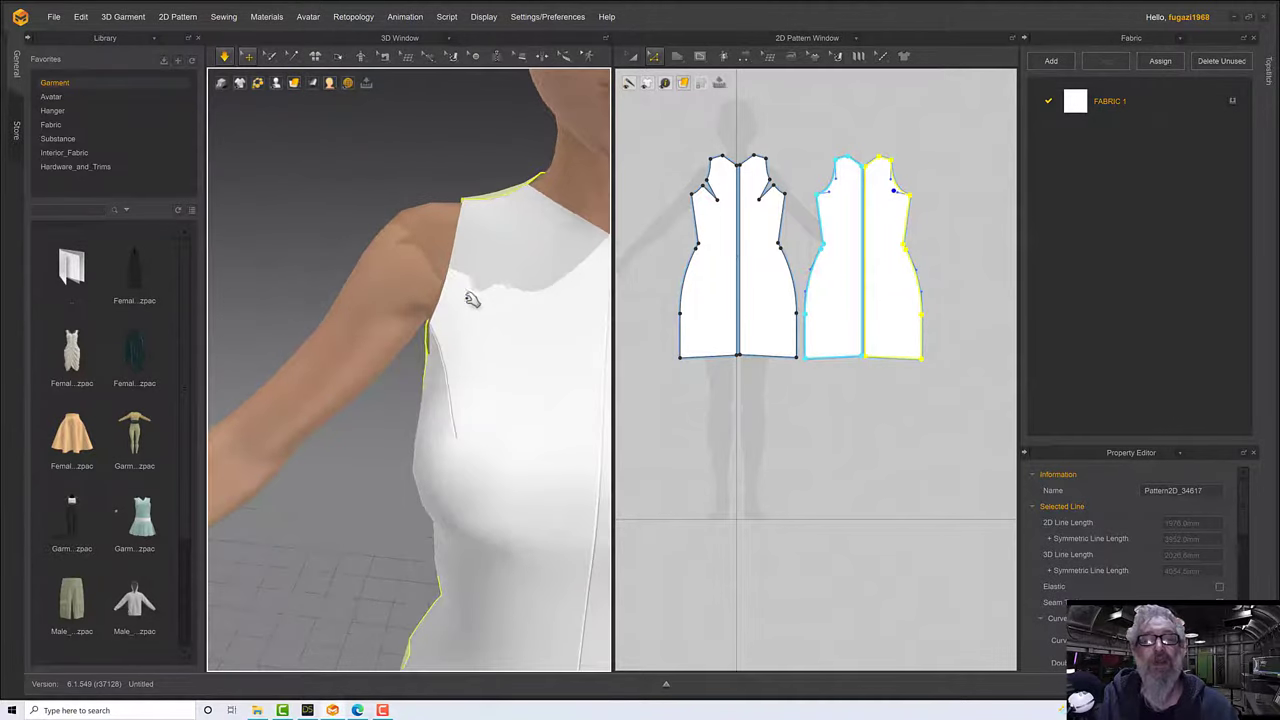
Examine the overall drape of the simulated dress from the front and back in 3D.
left_click(472, 299)
scroll(507, 275, "down", 2)
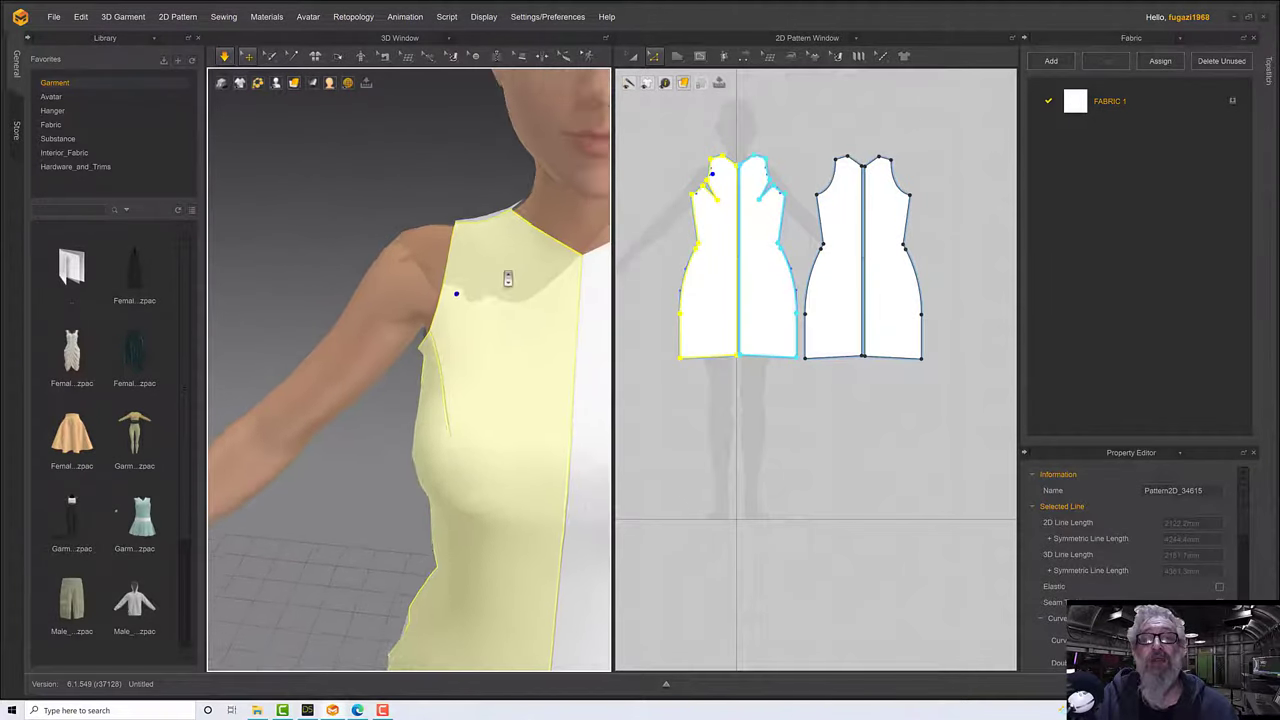
scroll(510, 275, "down", 3)
middle_click_drag(526, 277, 477, 123)
scroll(455, 310, "up", 1)
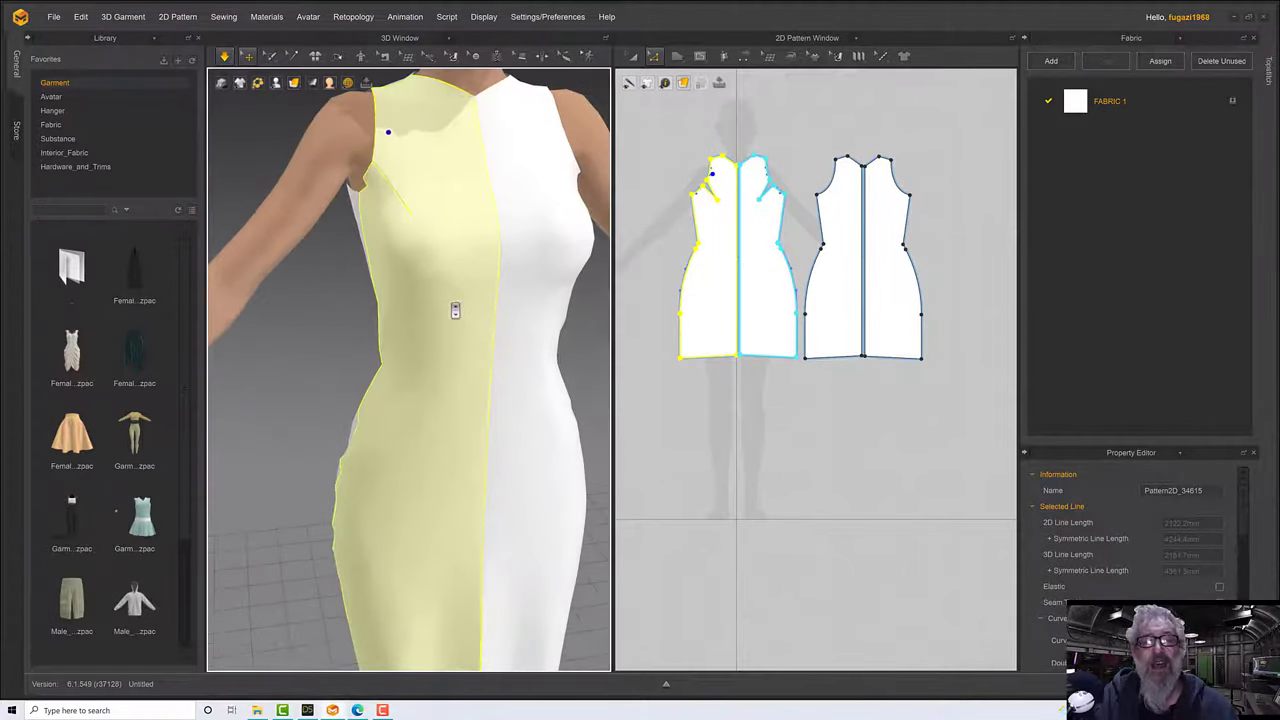
scroll(455, 311, "down", 3)
right_click_drag(457, 306, 320, 286)
scroll(378, 285, "up", 3)
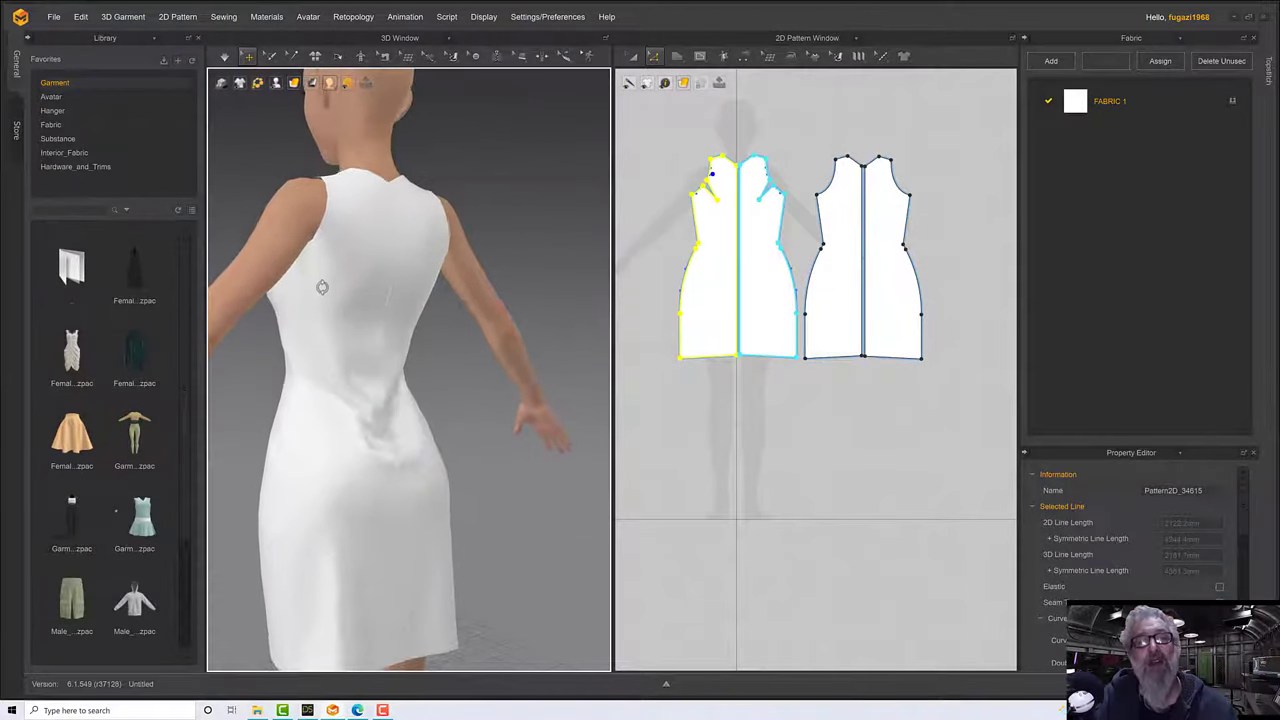
left_click(361, 240)
right_click_drag(366, 248, 492, 287)
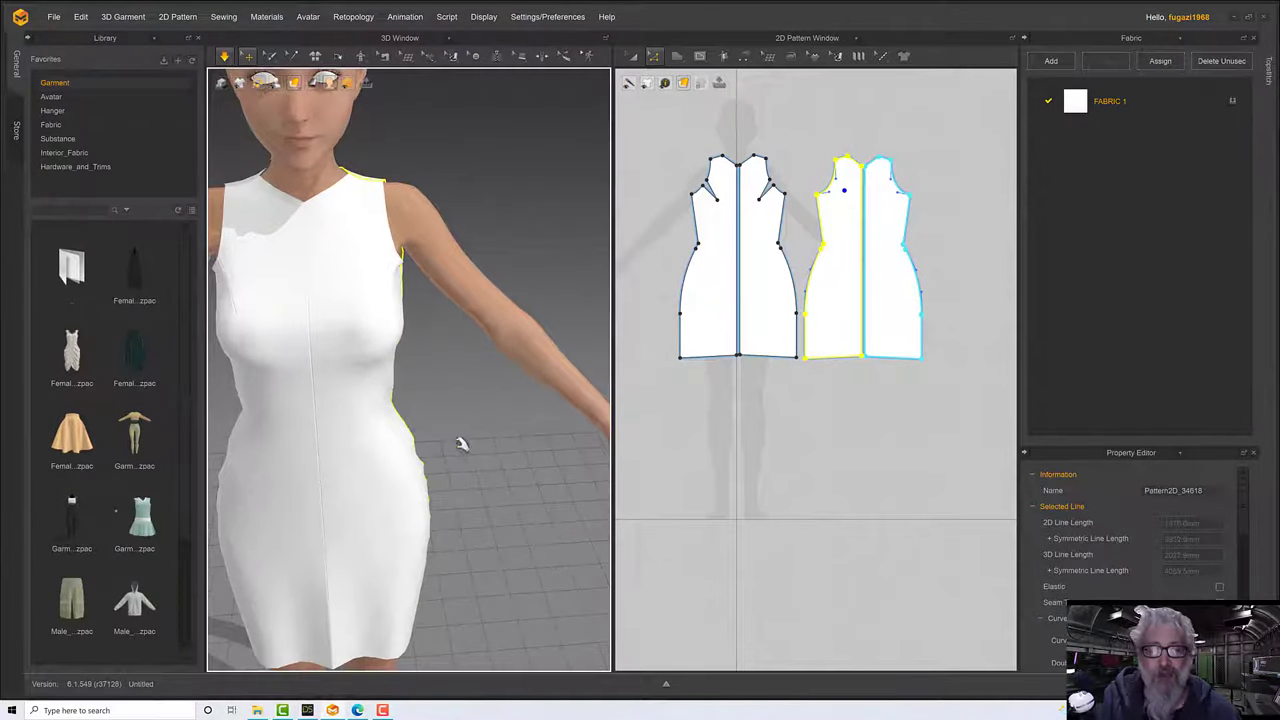
left_click(385, 711)
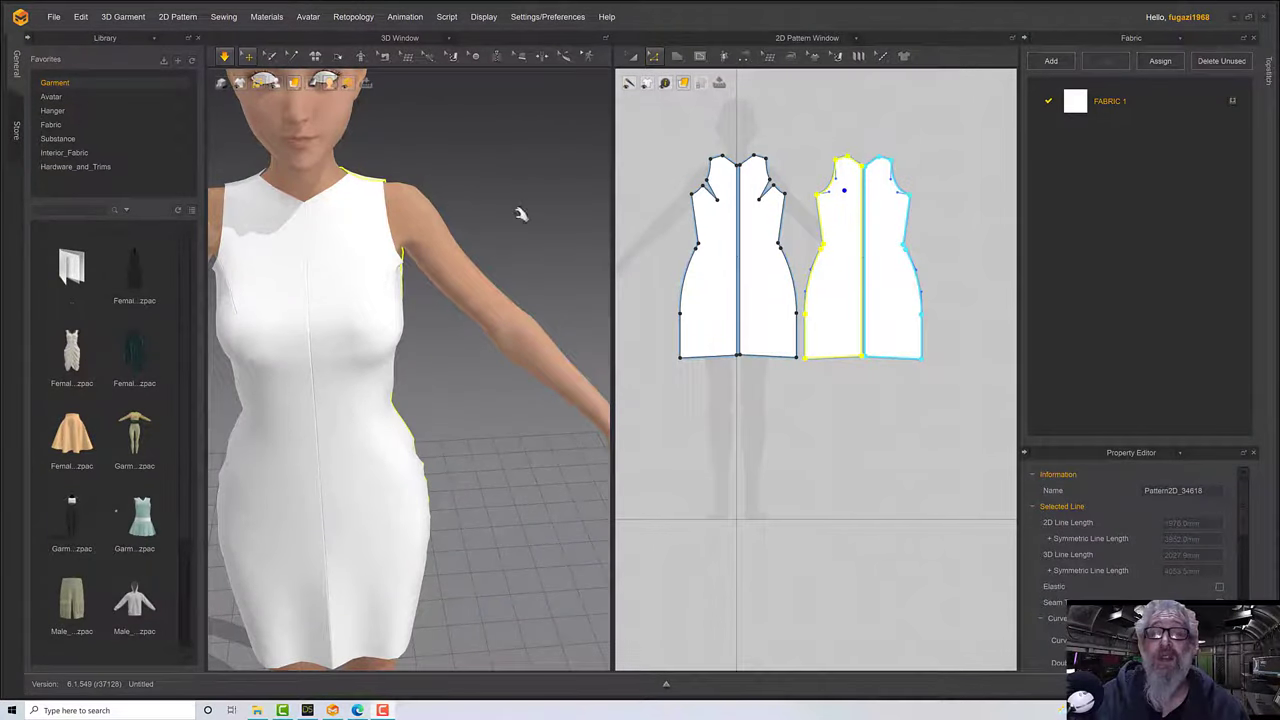
Bend the straight neckline edges of the front panels into inward curves about 73 mm long with Edit Curvature.
middle_click_drag(371, 268, 397, 294)
right_click_drag(397, 294, 437, 291)
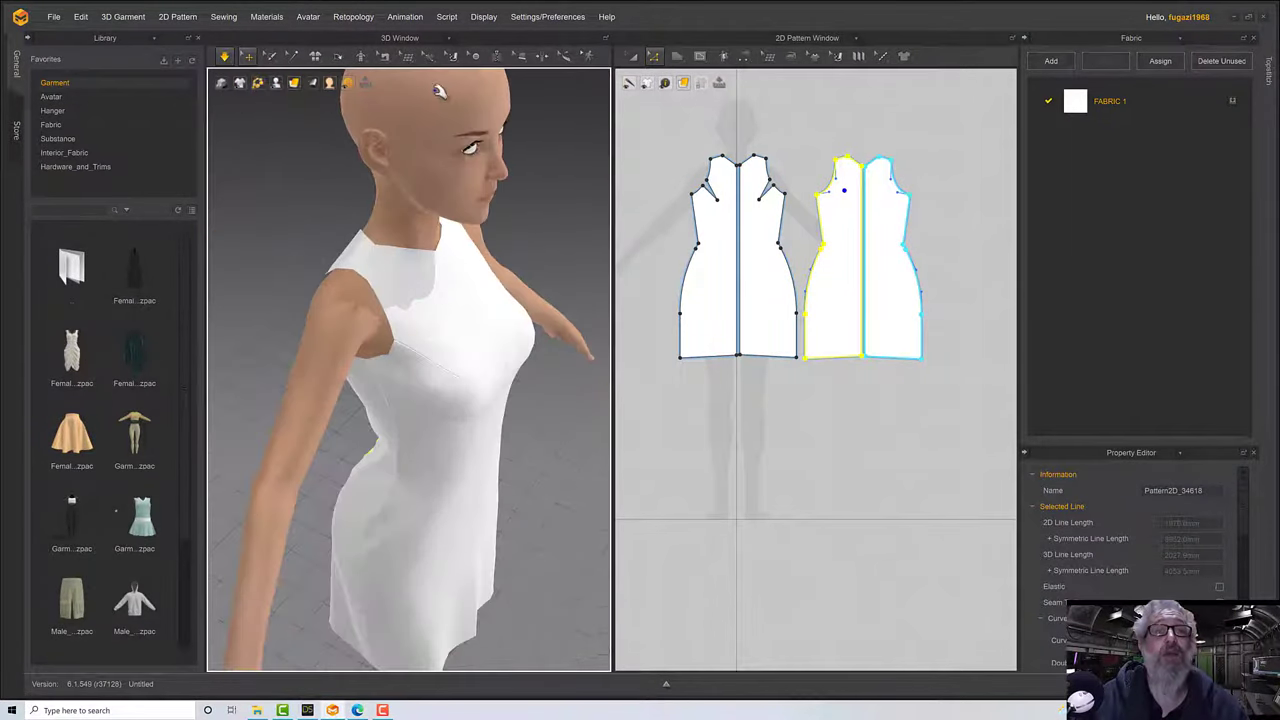
left_click(654, 56)
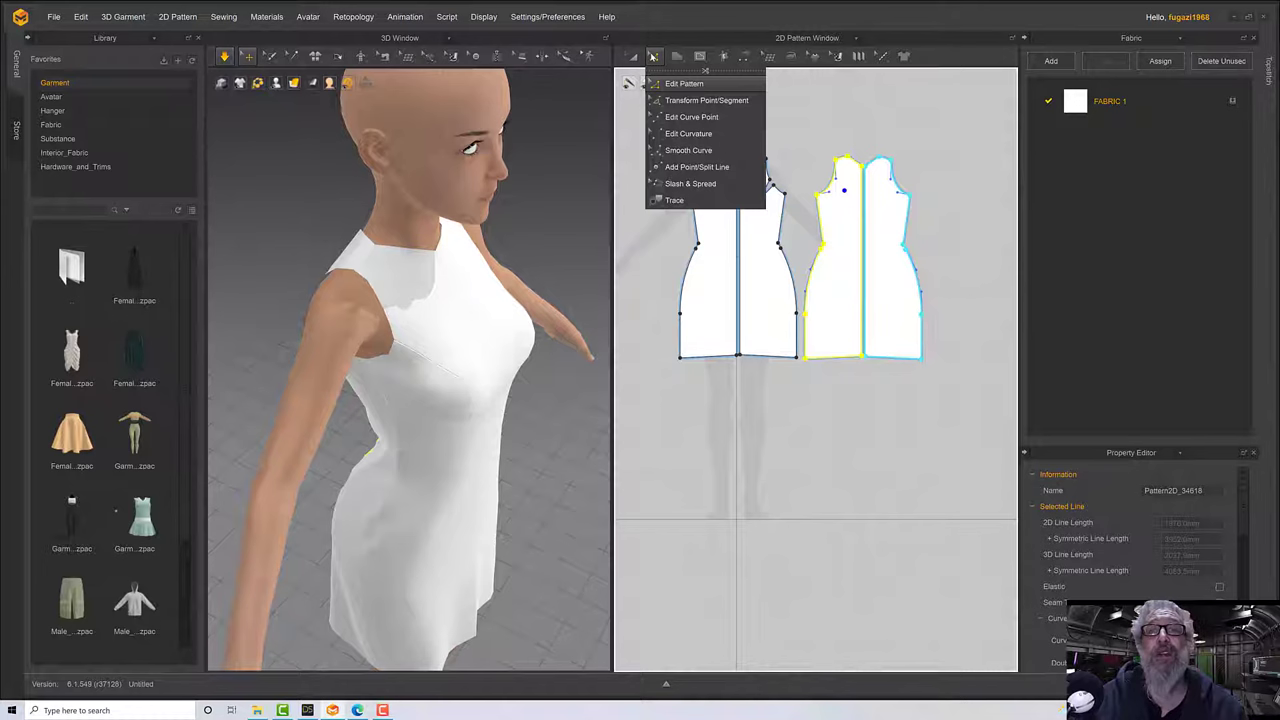
left_click(682, 137)
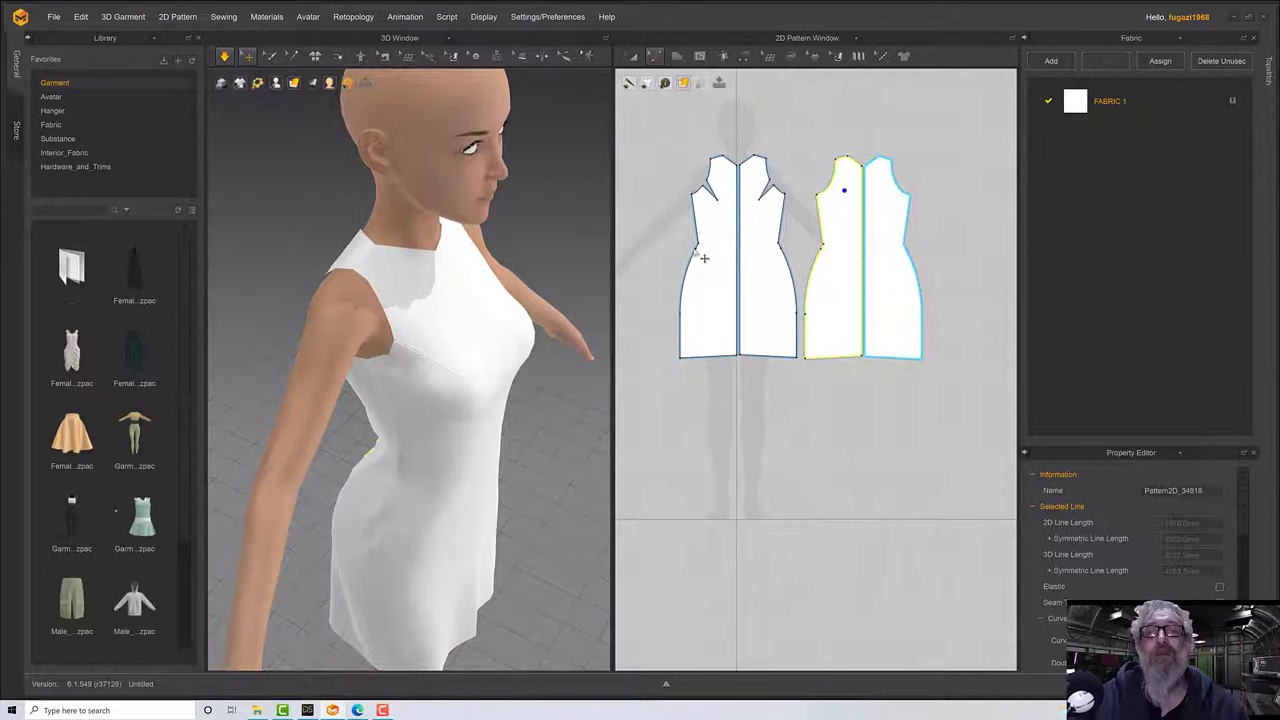
scroll(784, 256, "down", 4)
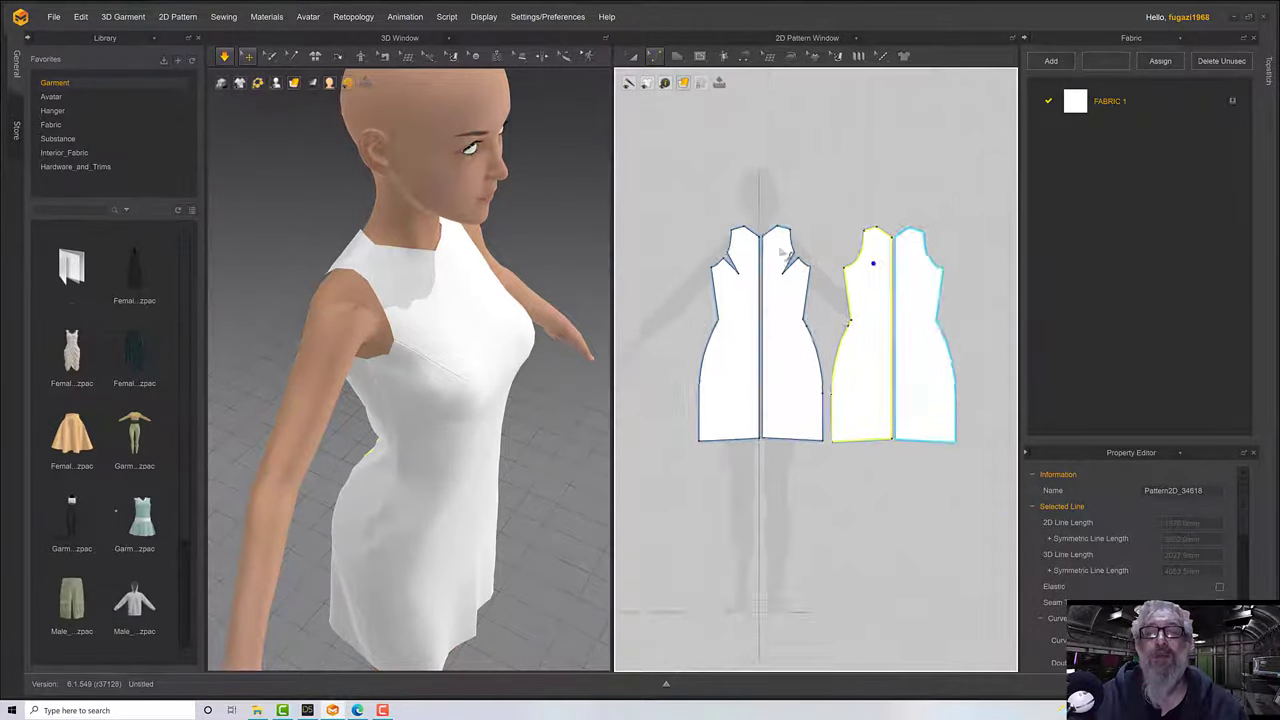
scroll(784, 256, "up", 5)
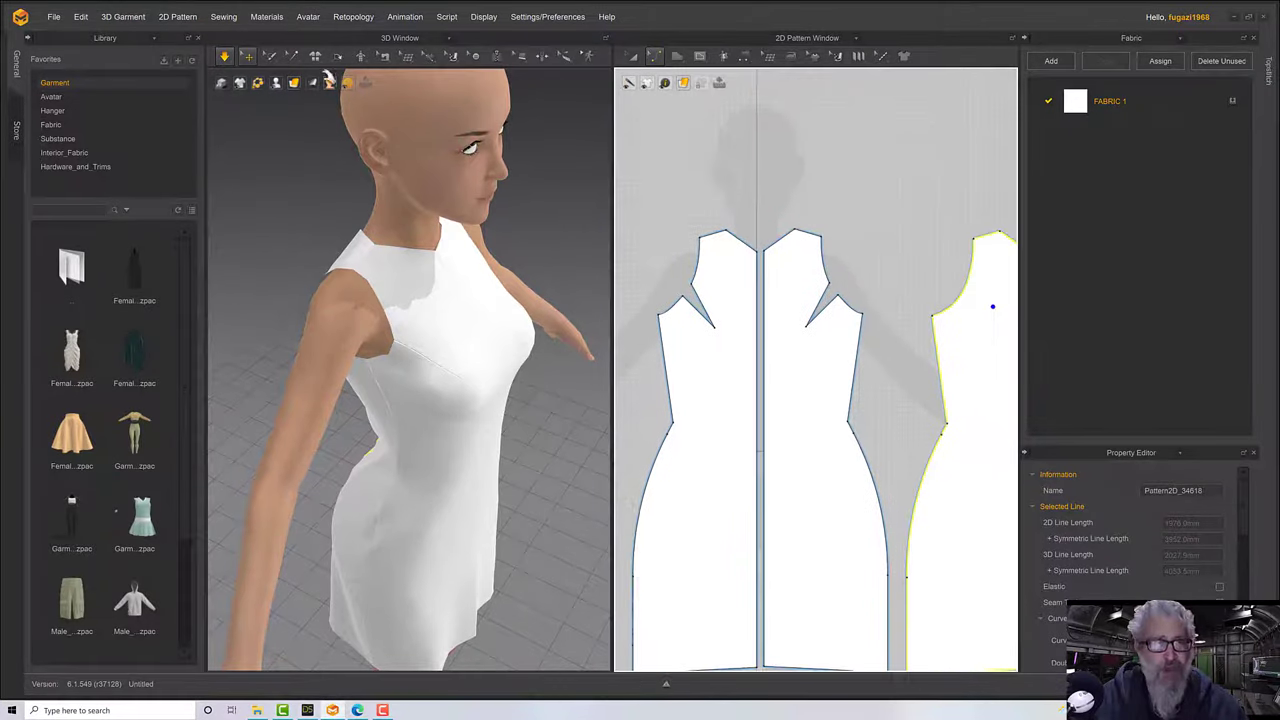
scroll(783, 250, "down", 2)
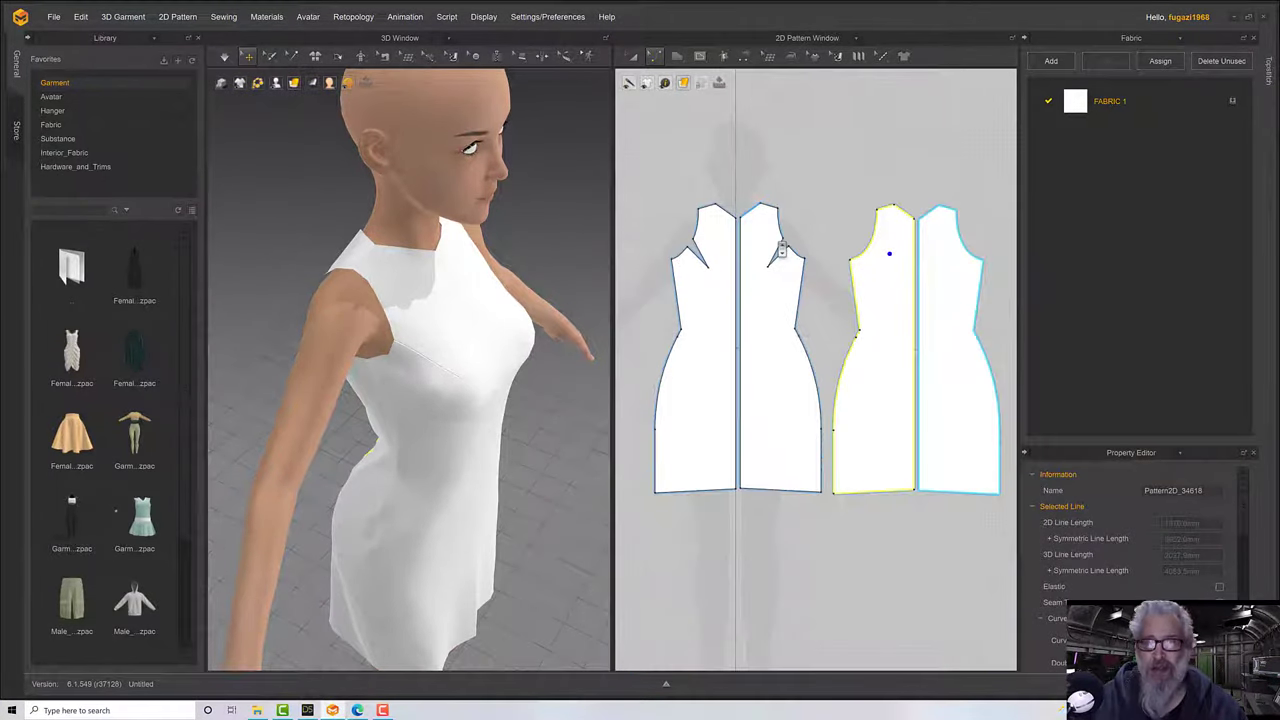
scroll(783, 250, "up", 4)
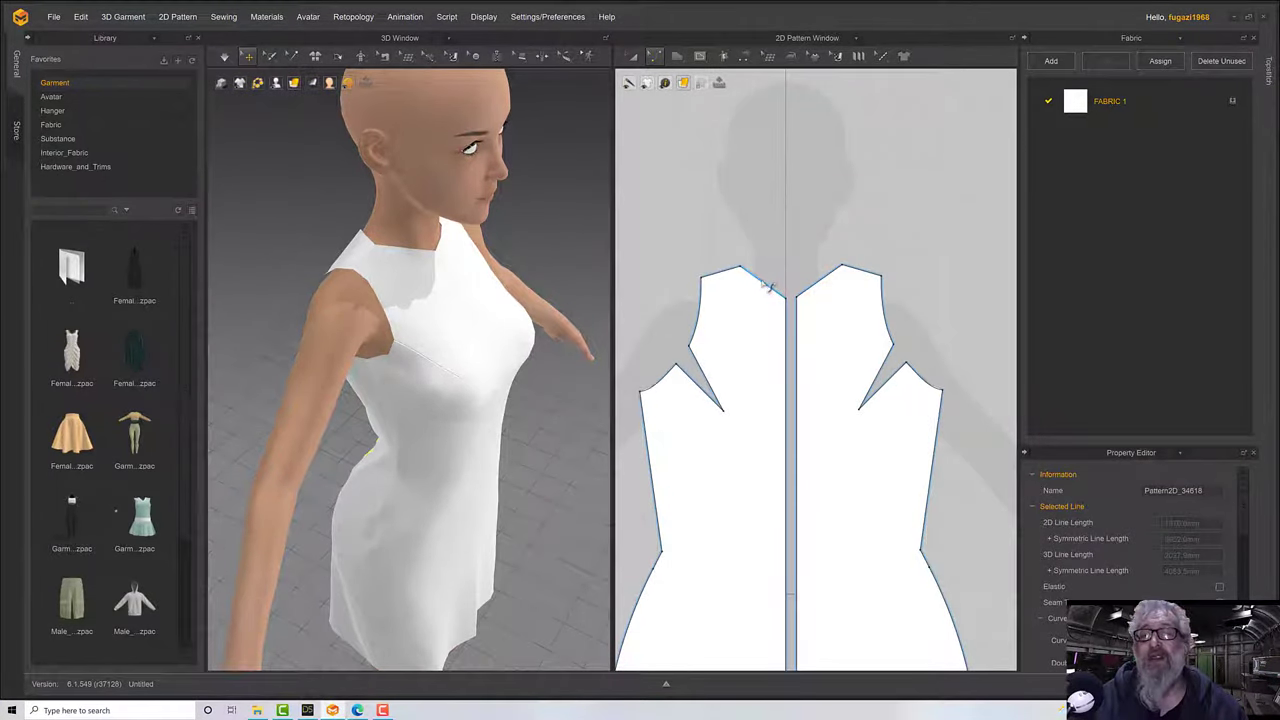
left_click(767, 287)
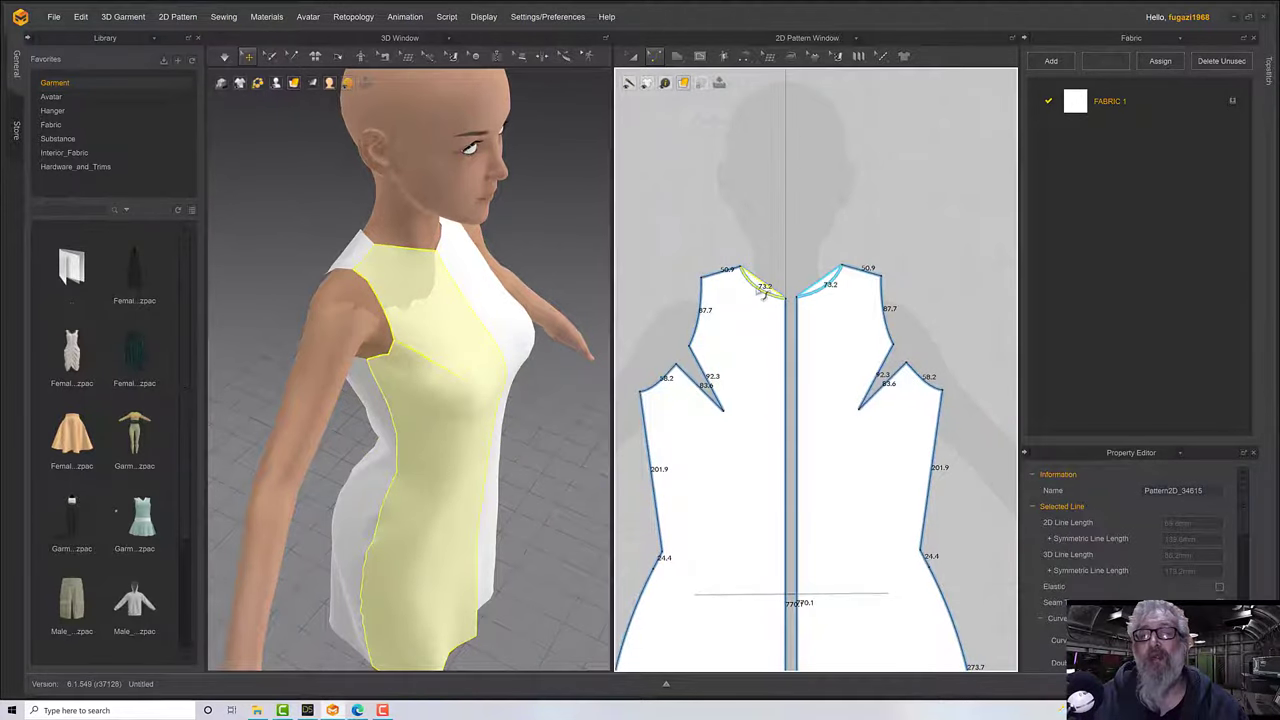
right_click(803, 228)
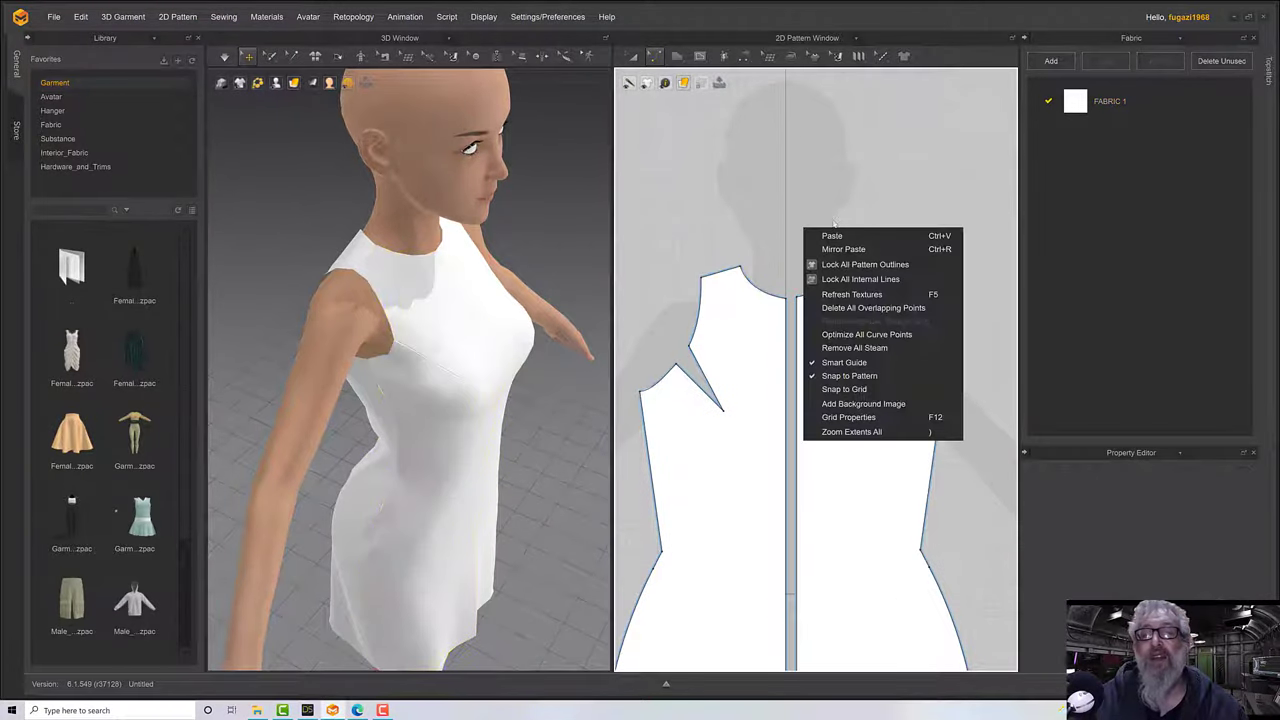
left_click(784, 173)
Bend the straight neckline edges of the back panels into matching inward curves about 72 mm long and check the back in 3D.
middle_click_drag(886, 202, 643, 208)
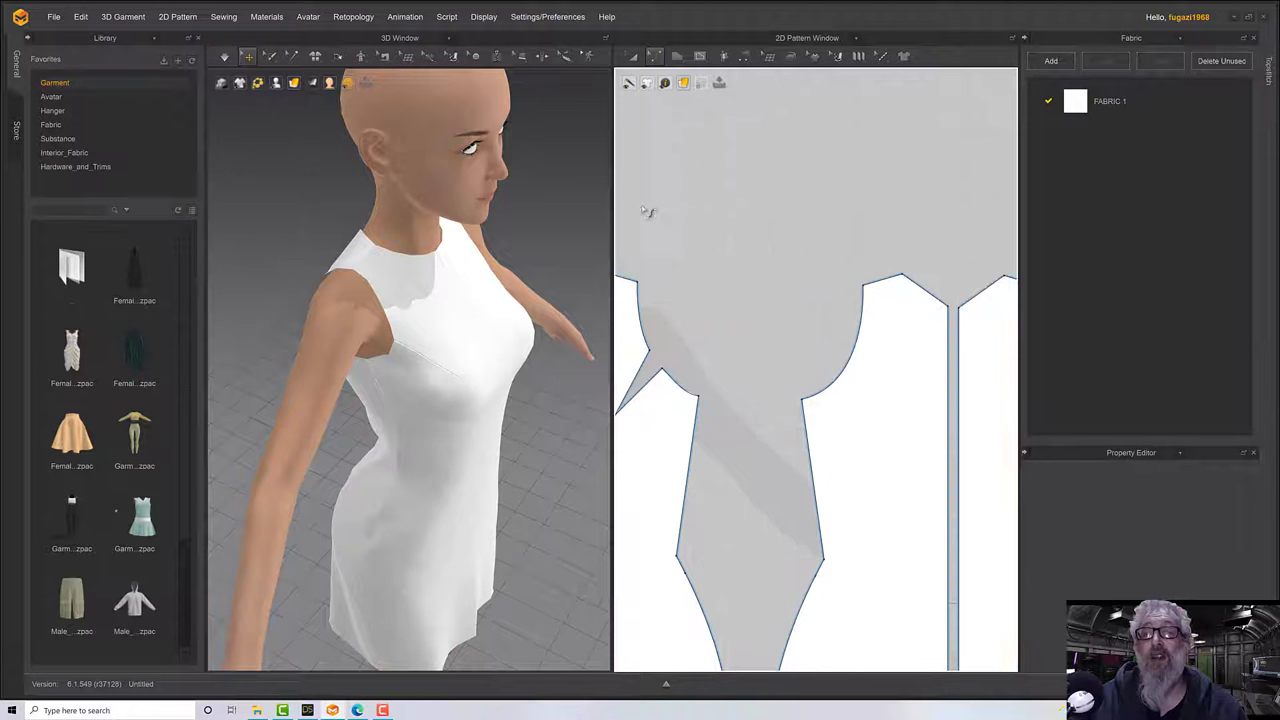
left_click(929, 291)
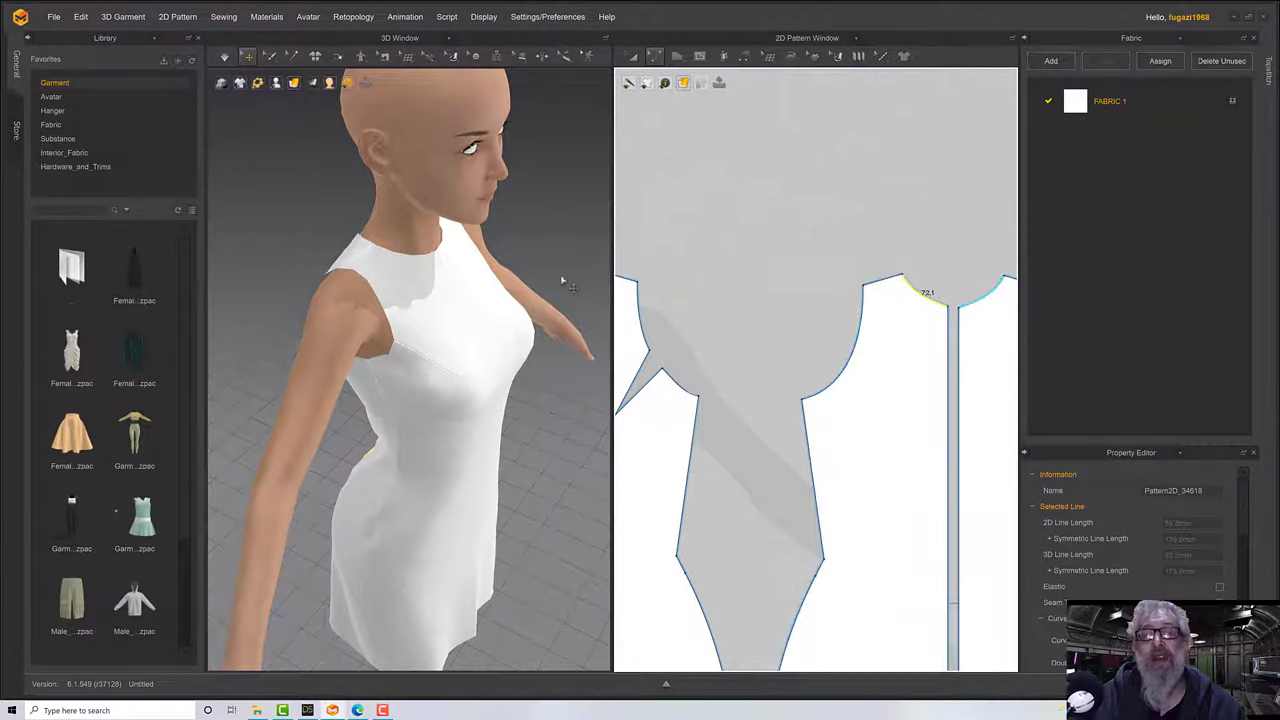
right_click_drag(500, 267, 488, 237)
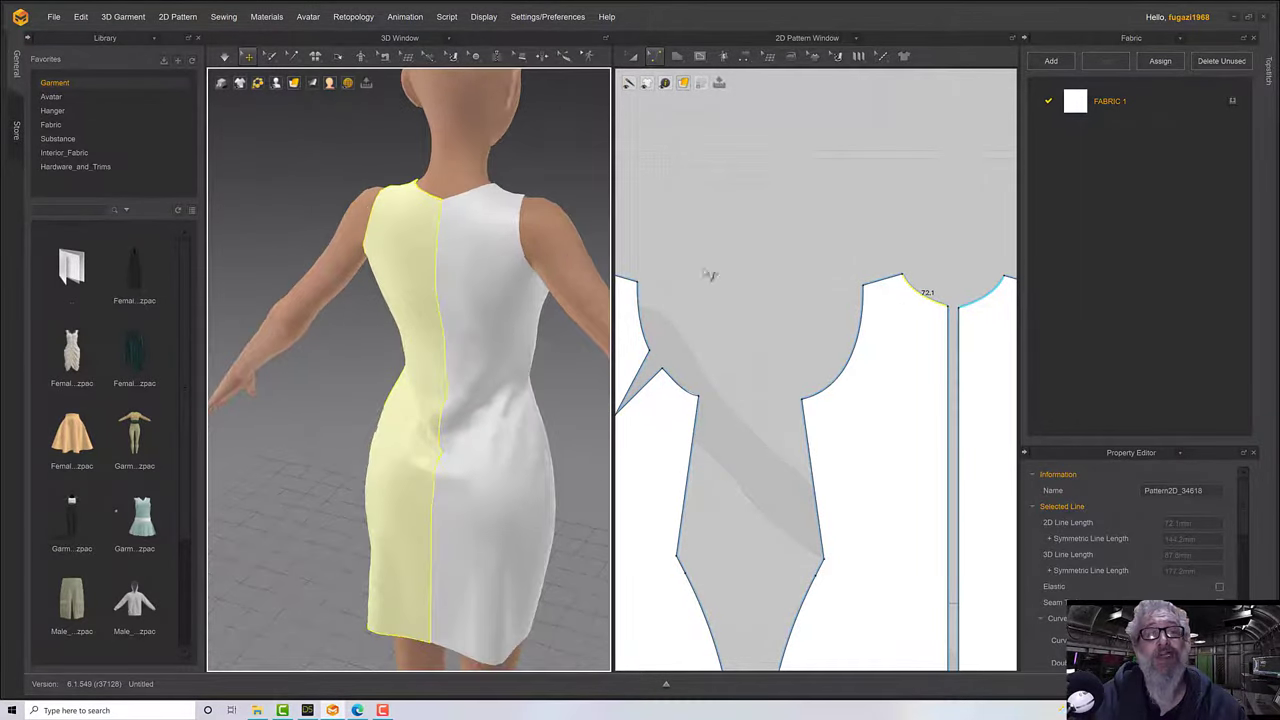
Bring up the choice of pattern editing tools for the upper back panels.
middle_click_drag(913, 240, 797, 239)
left_click(651, 58)
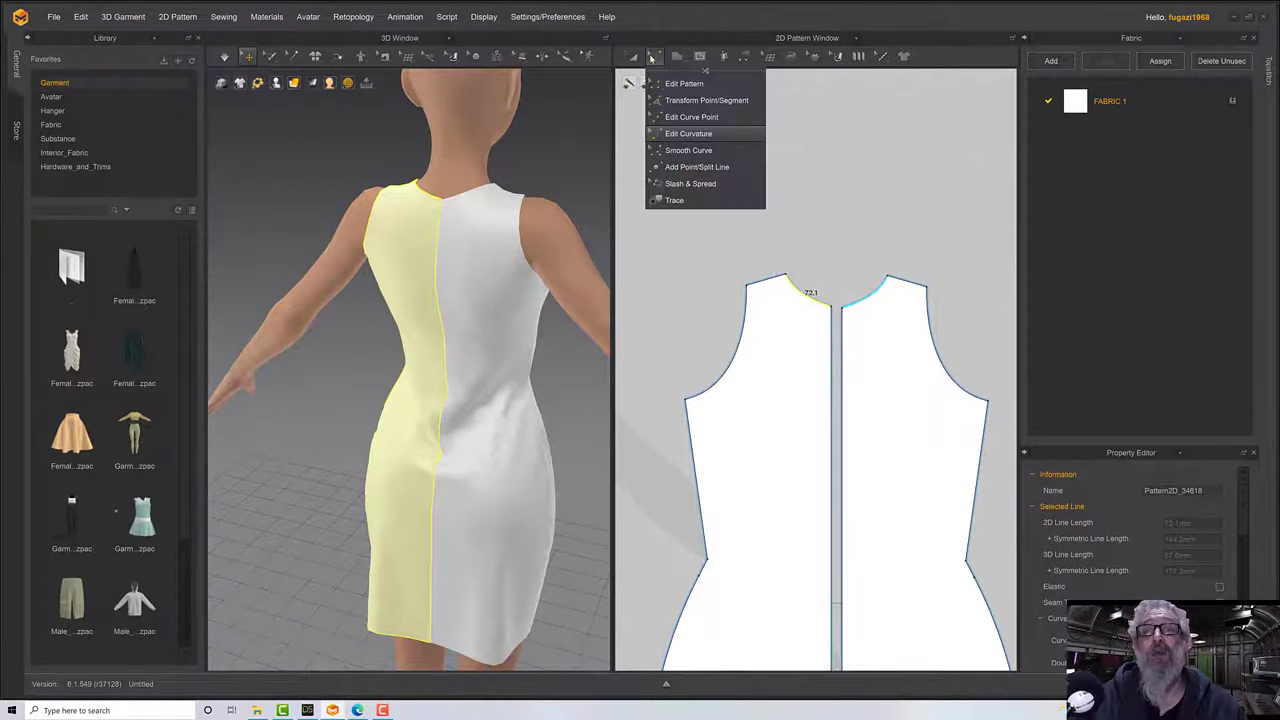
Raise the centre-back neckline point with the Edit Pattern tool on the mirrored back panels.
left_click(676, 84)
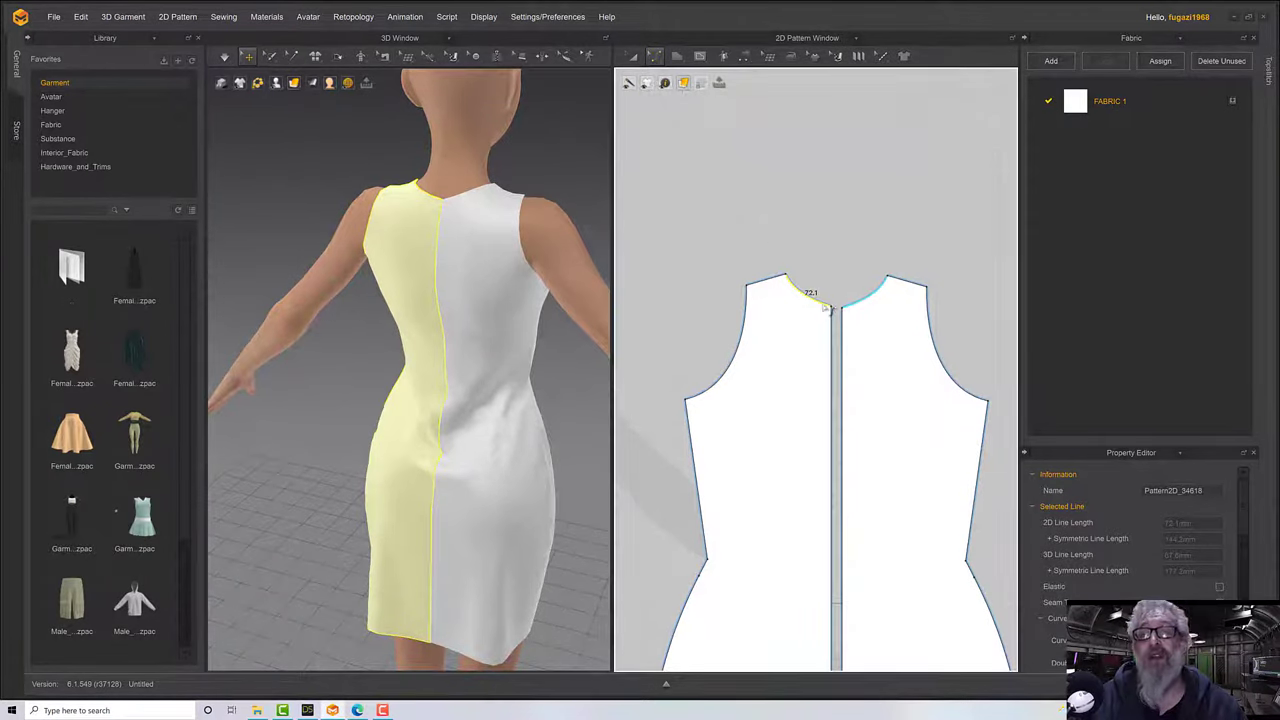
left_click(654, 57)
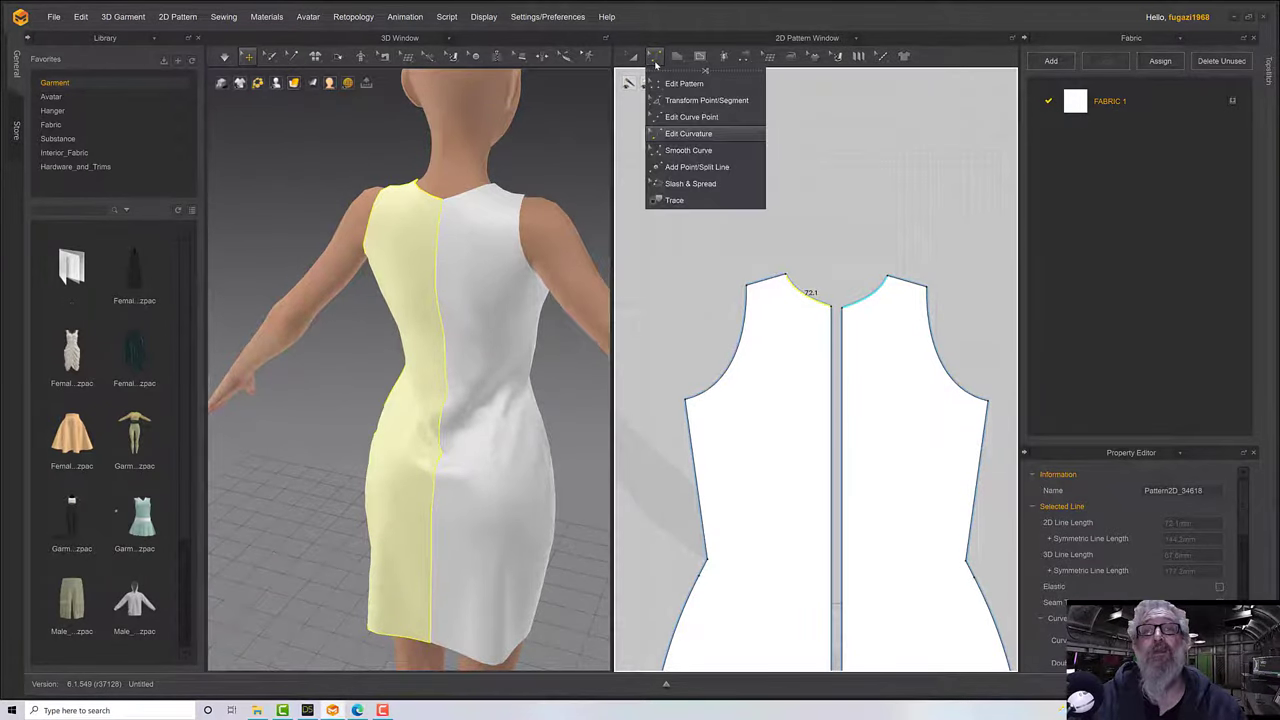
left_click(801, 240)
left_click(840, 306)
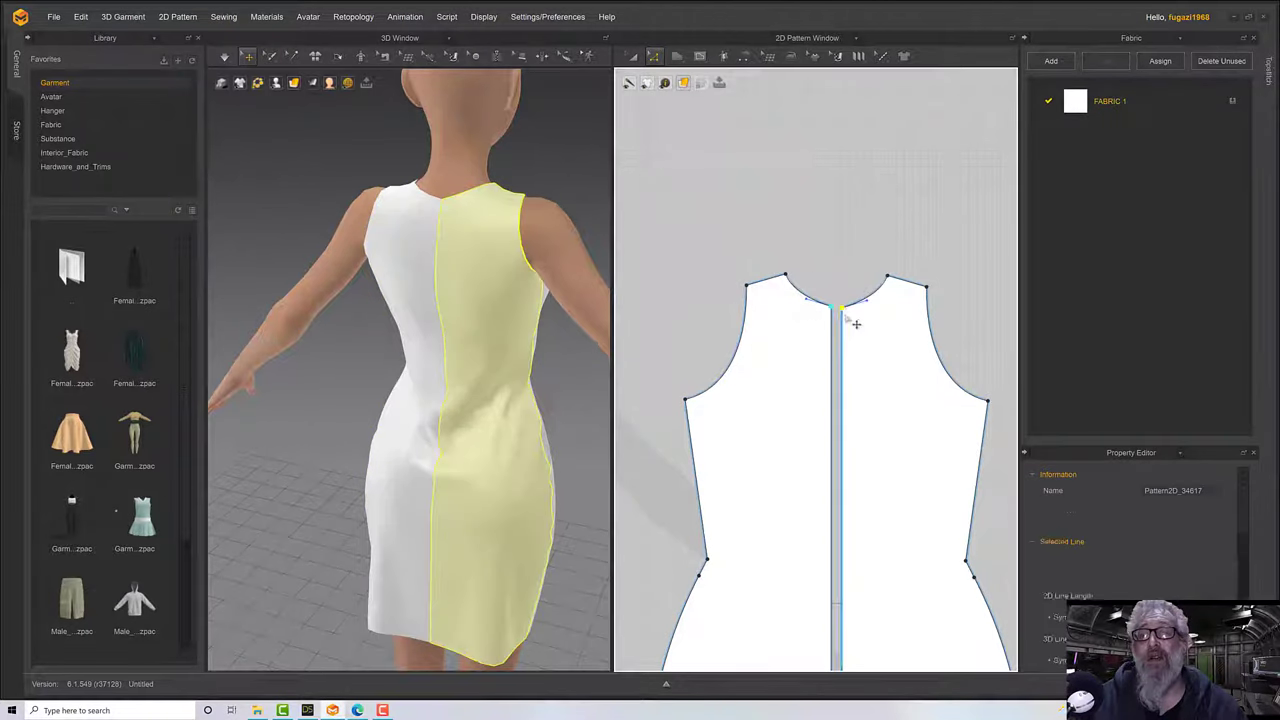
left_click_drag(854, 312, 855, 303)
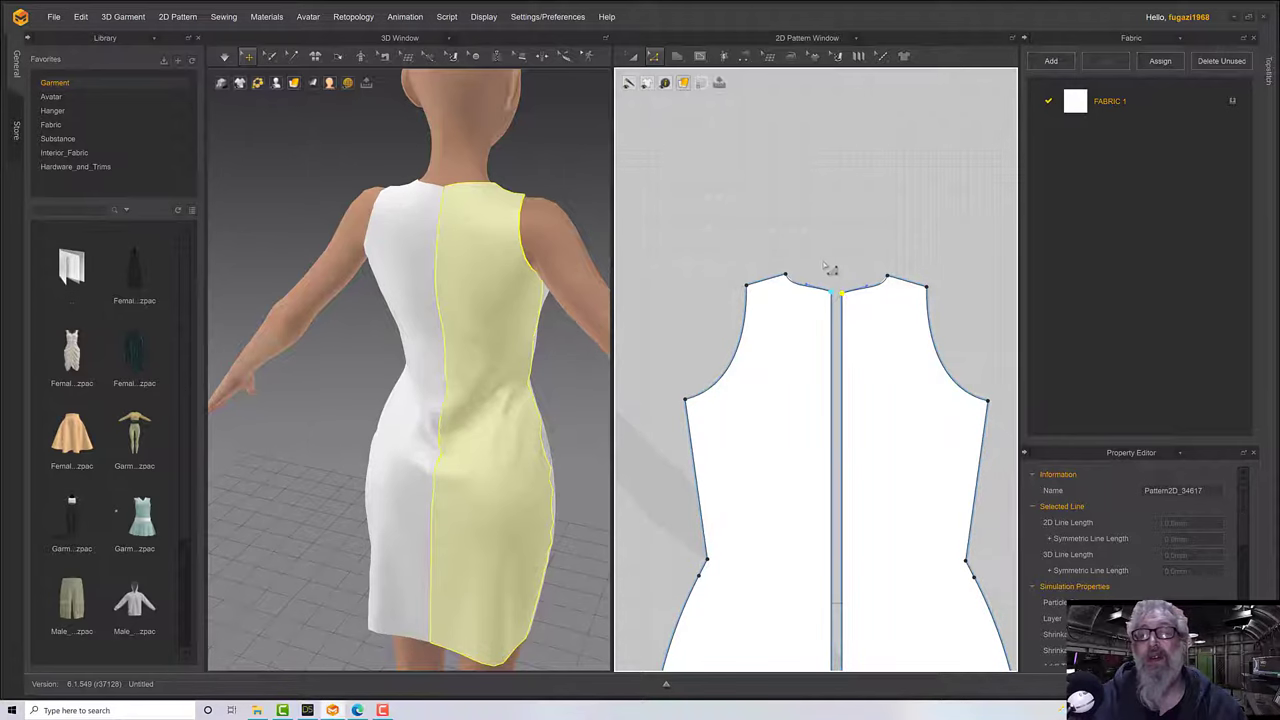
left_click(828, 269)
scroll(822, 294, "down", 1)
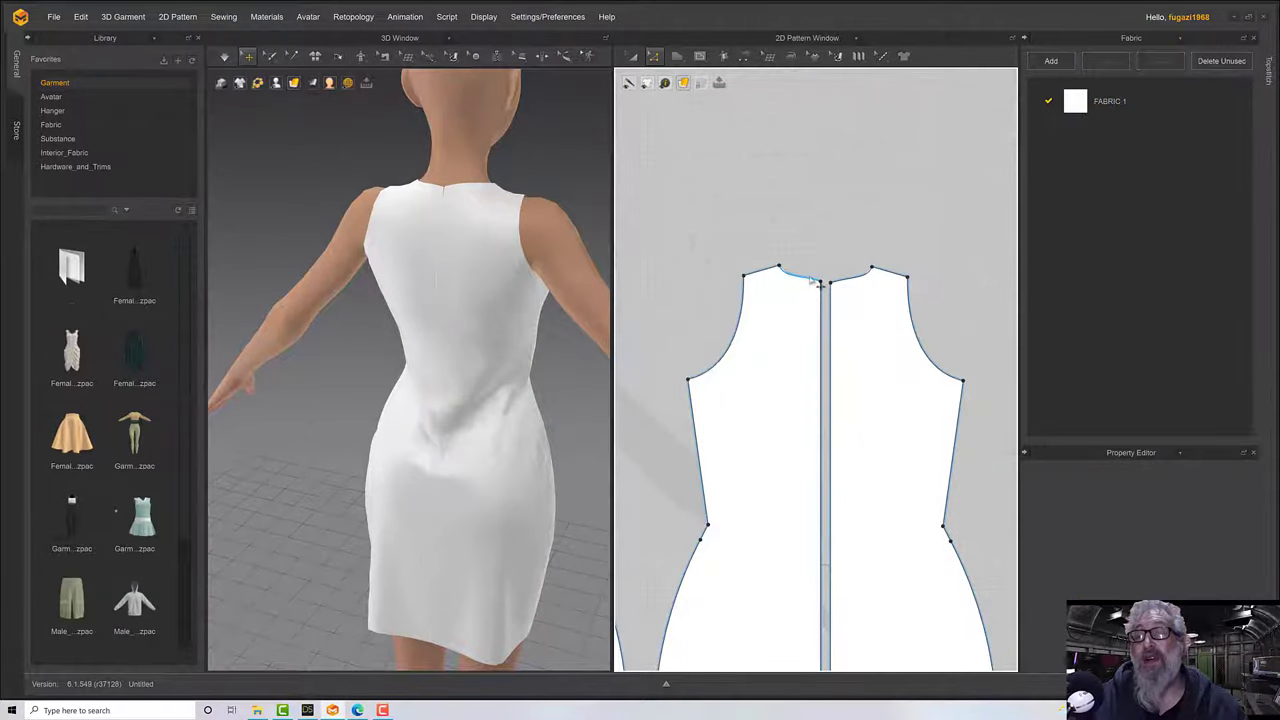
Reshape the lowered part of the back neckline into a smoother curve and simulate the garment.
scroll(822, 289, "down", 1)
scroll(847, 290, "up", 4)
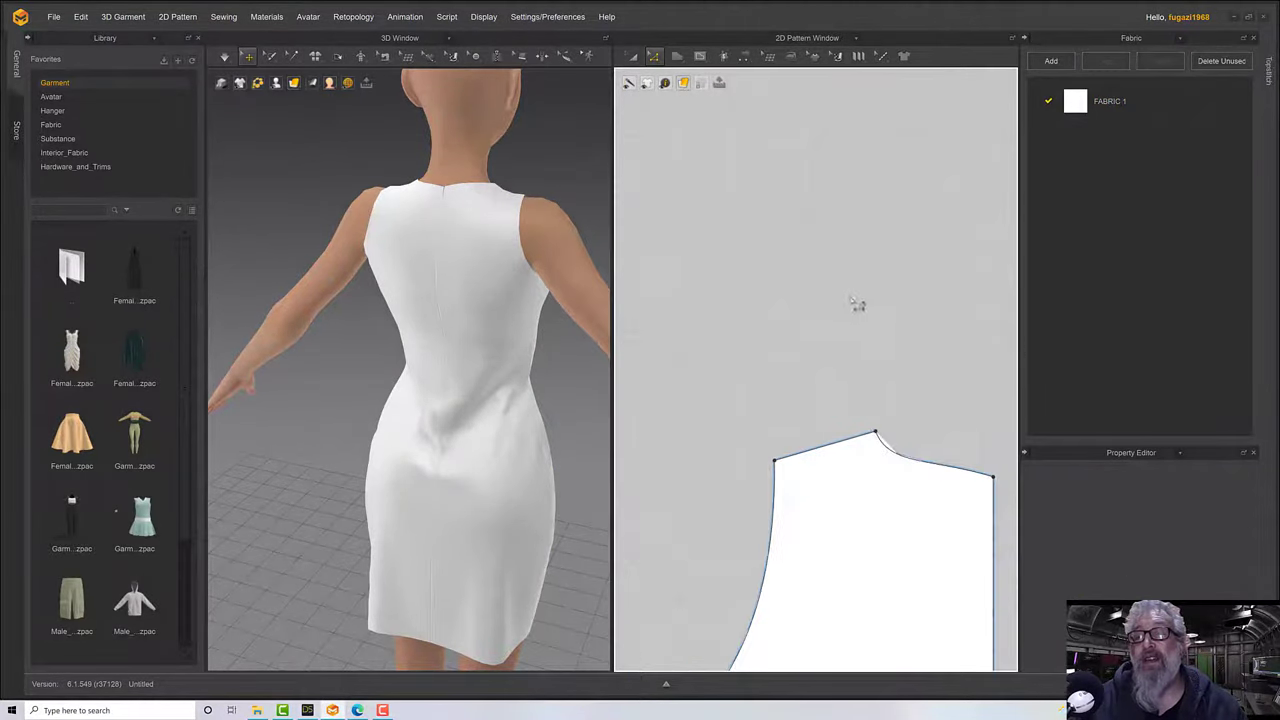
left_click(831, 357)
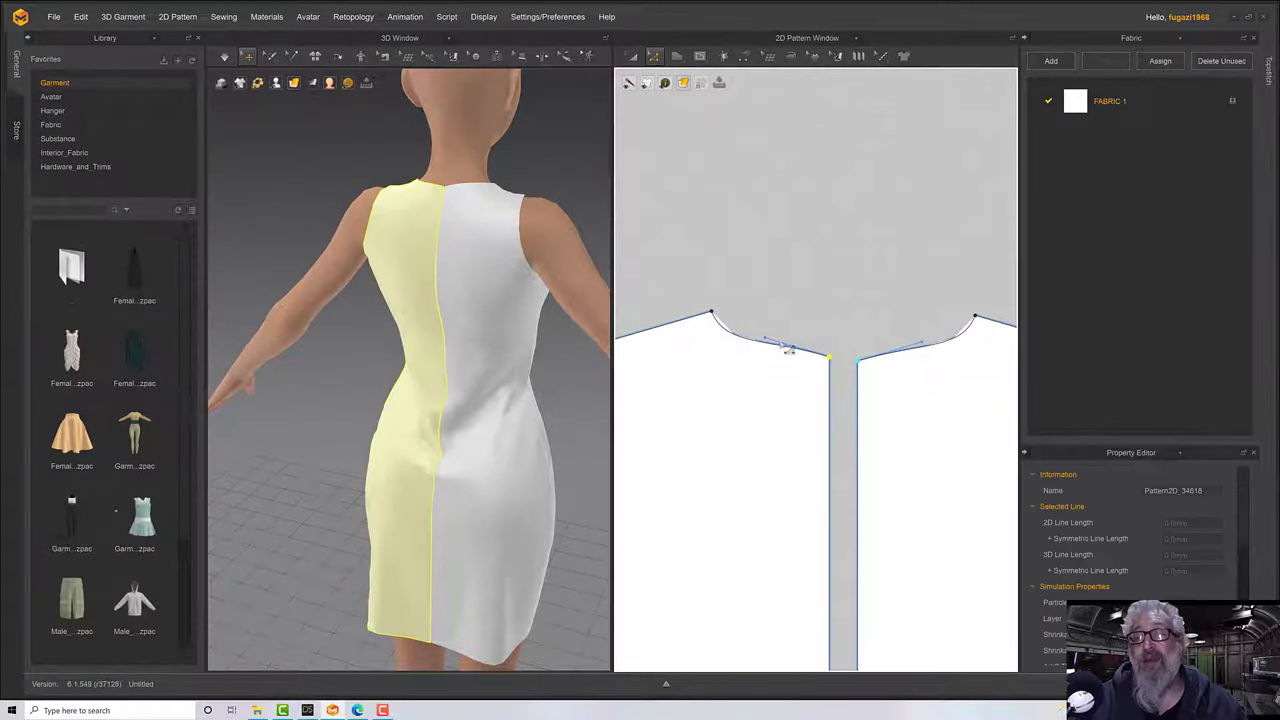
mouse_move(778, 345)
left_mouse_down()
mouse_move(834, 366)
mouse_move(812, 370)
mouse_move(813, 431)
mouse_move(788, 358)
left_mouse_up()
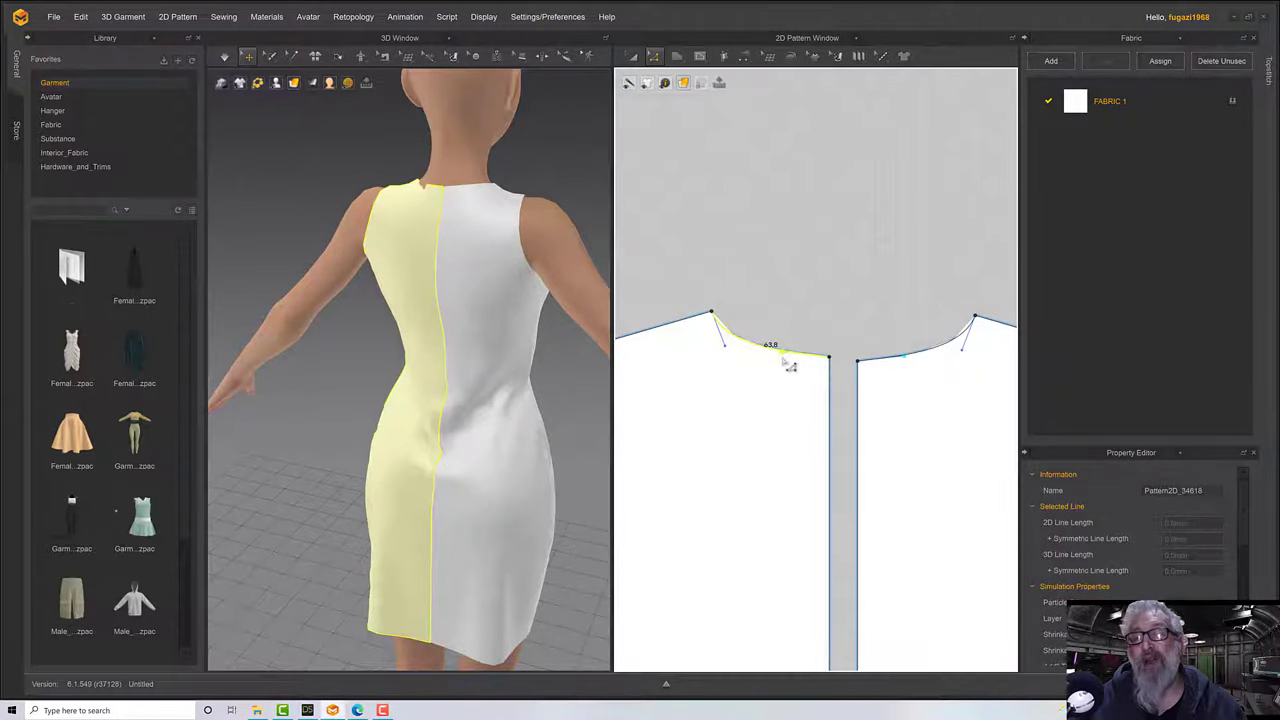
right_click_drag(580, 316, 412, 248)
middle_click_drag(412, 248, 437, 285)
key("space")
Adjust the curve handle at the centre-front neckline point to round the front neckline, and toggle the simulation.
middle_click_drag(652, 412, 930, 348)
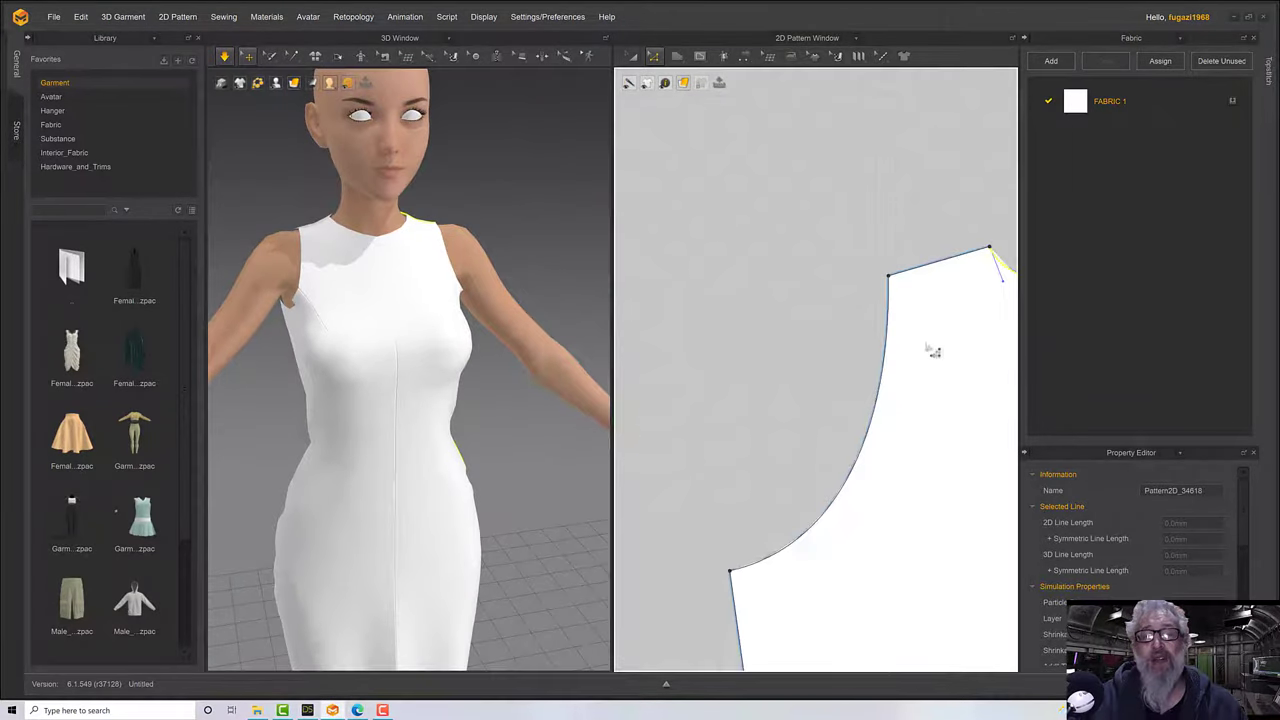
middle_click_drag(708, 349, 974, 280)
scroll(780, 343, "up", 5)
scroll(737, 343, "down", 5)
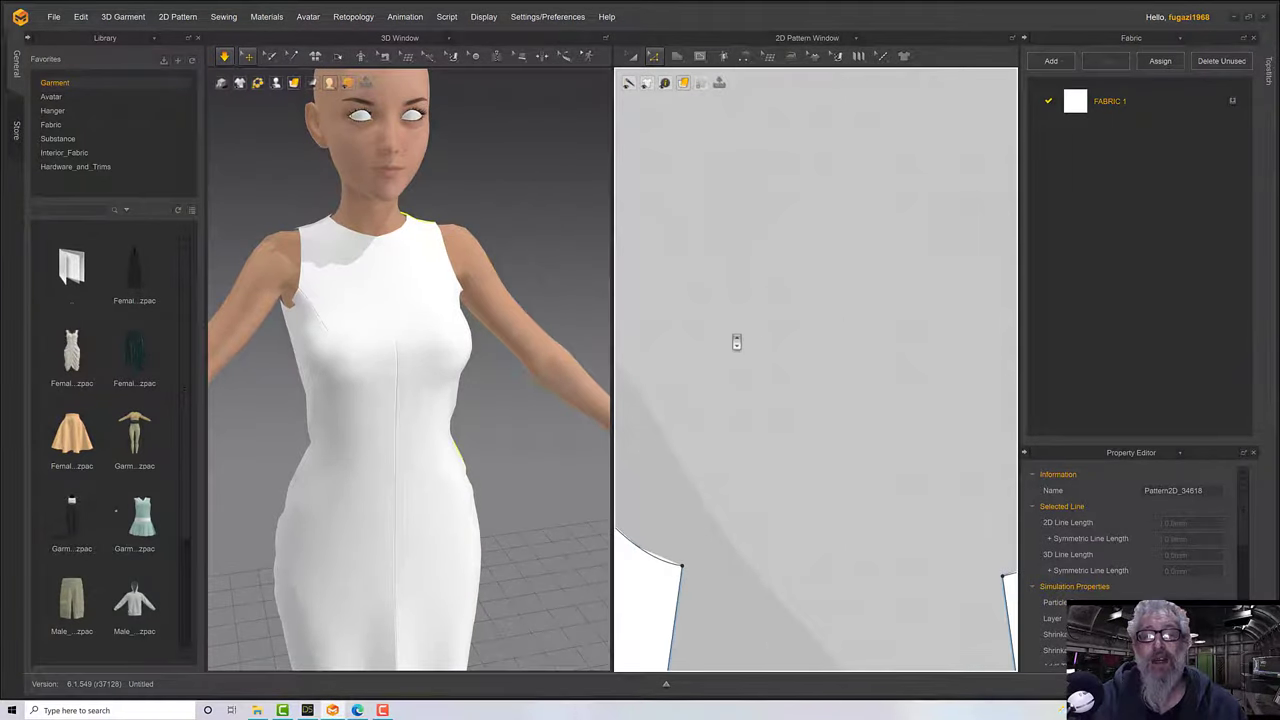
scroll(737, 342, "down", 6)
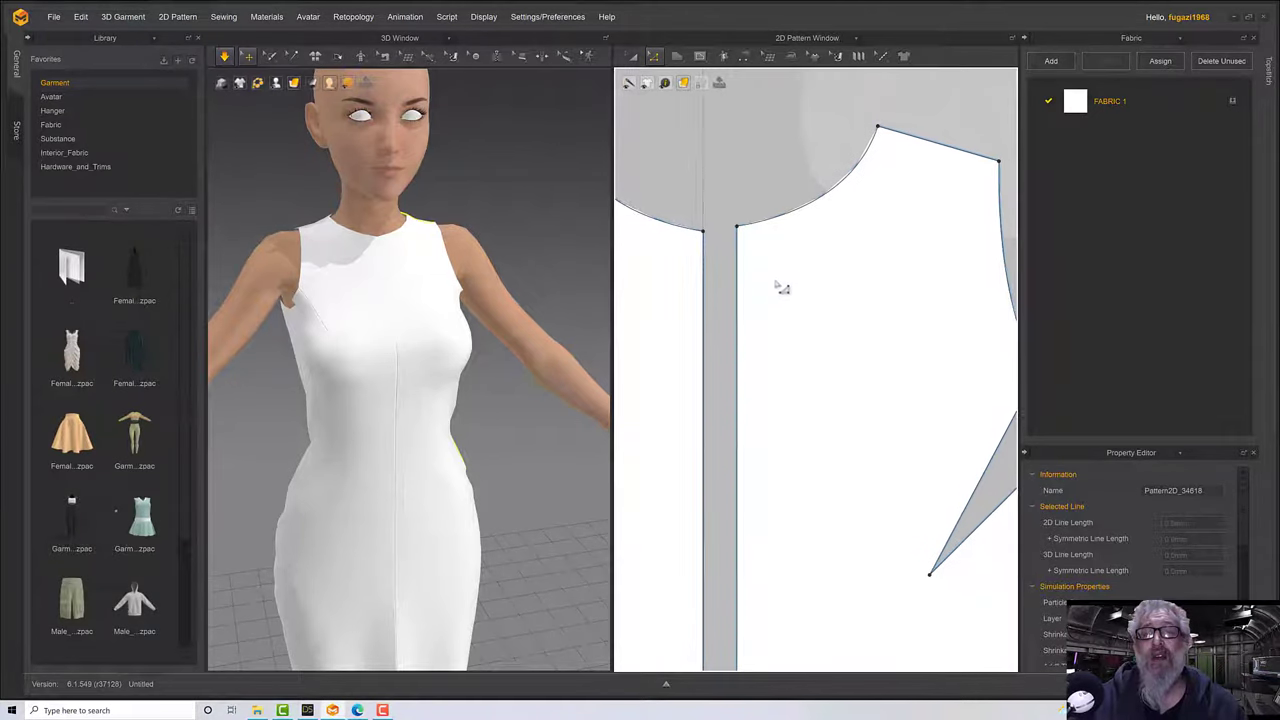
middle_click_drag(690, 278, 765, 309)
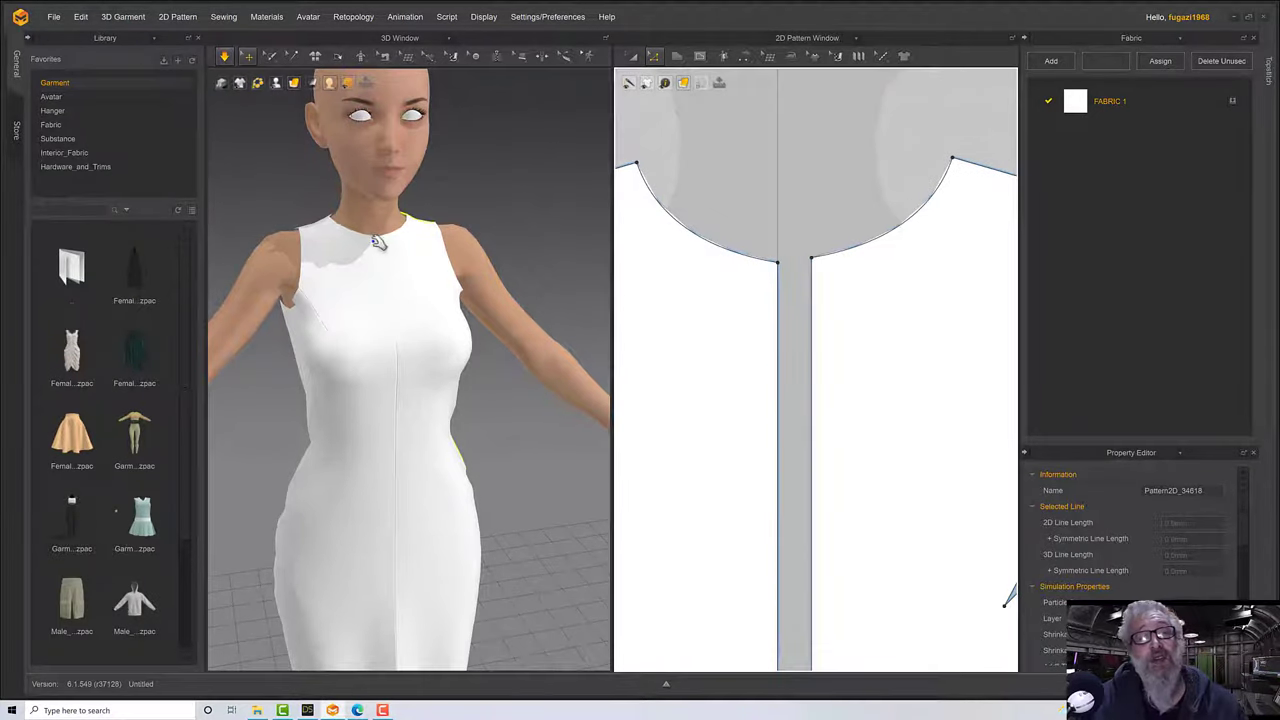
left_click(780, 264)
scroll(785, 271, "down", 1)
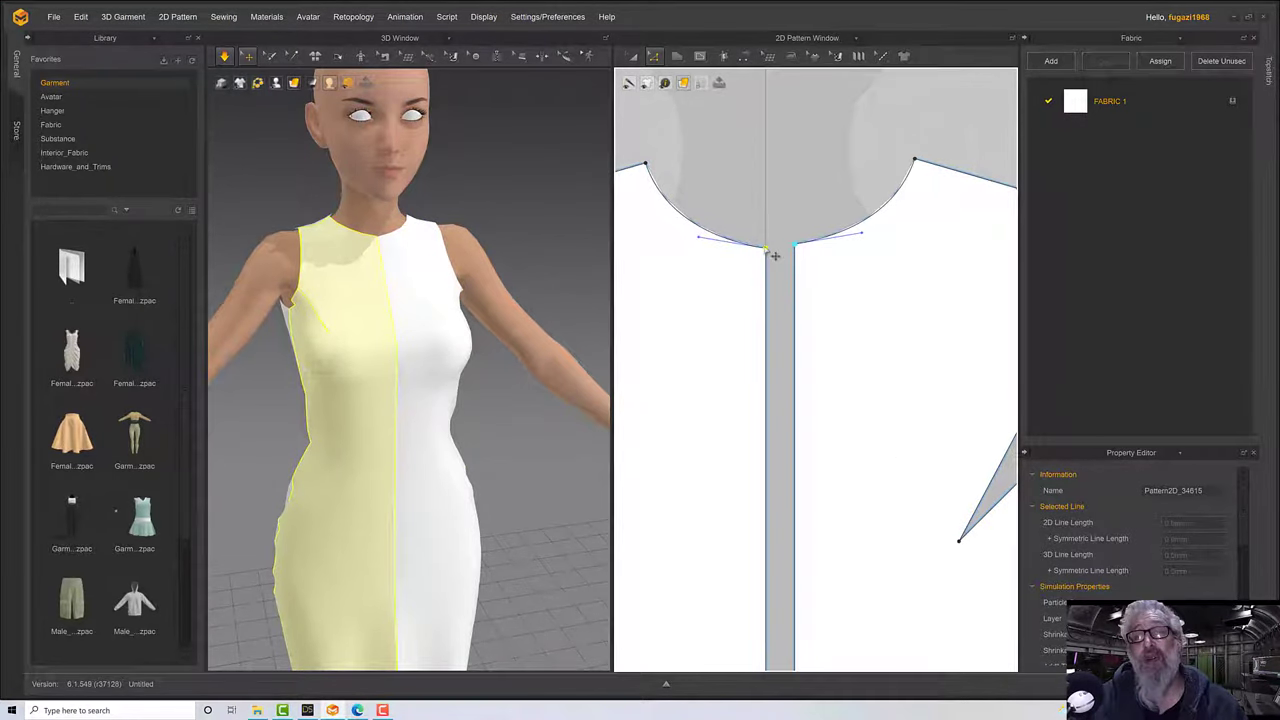
left_click_drag(699, 239, 677, 250)
right_click_drag(470, 246, 453, 244)
key("space")
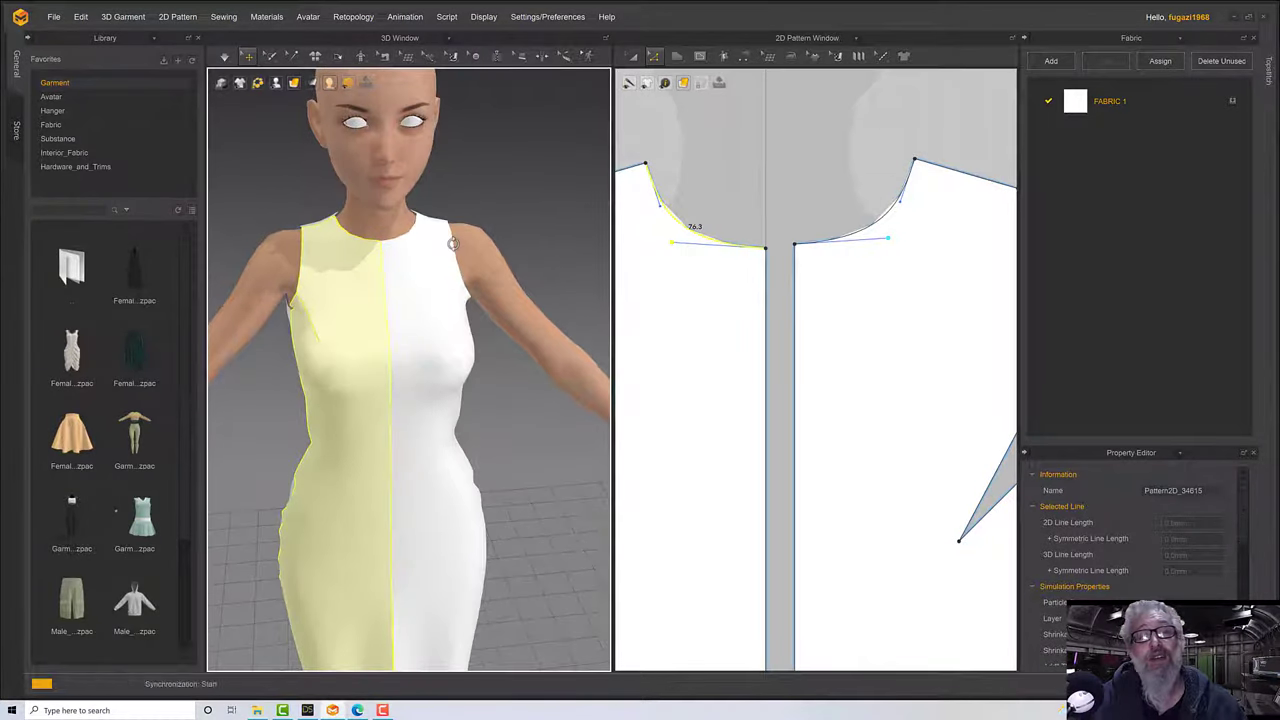
Examine the fit of the dress from the back and front, especially around the centre-back seam at the waist.
scroll(459, 259, "down", 3)
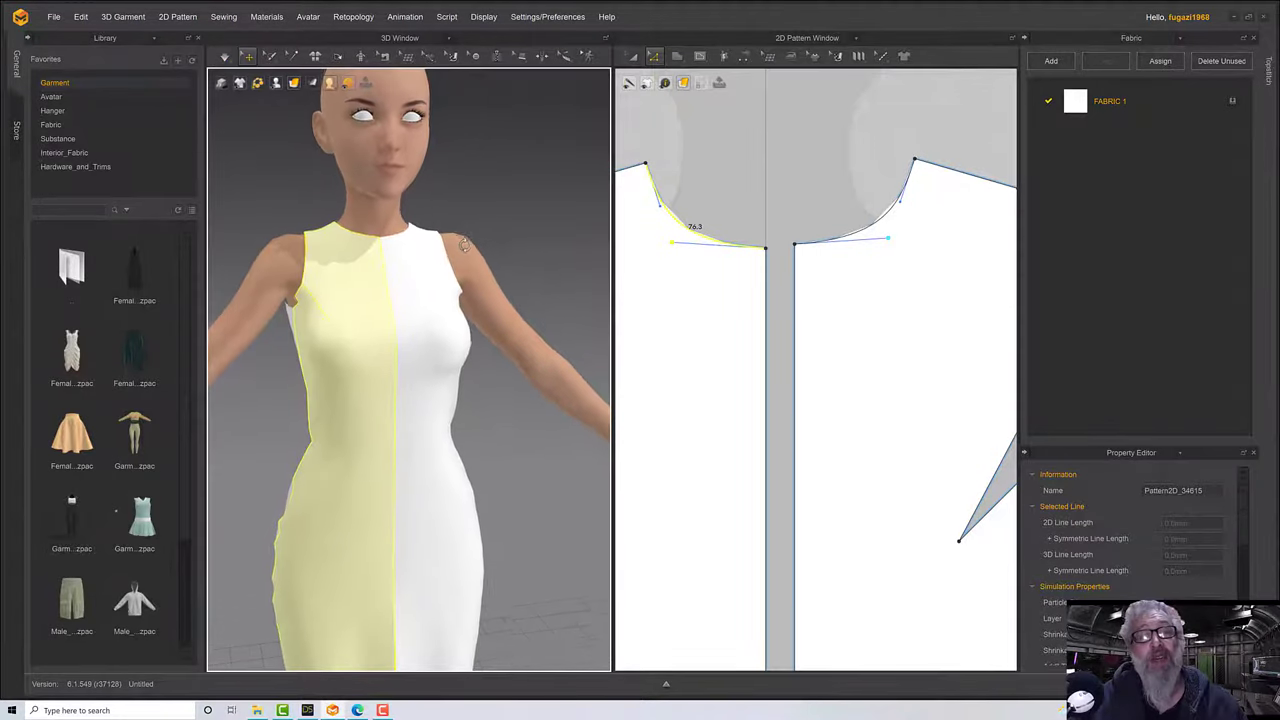
scroll(455, 264, "down", 2)
right_click_drag(455, 264, 301, 317)
middle_click_drag(357, 435, 391, 409)
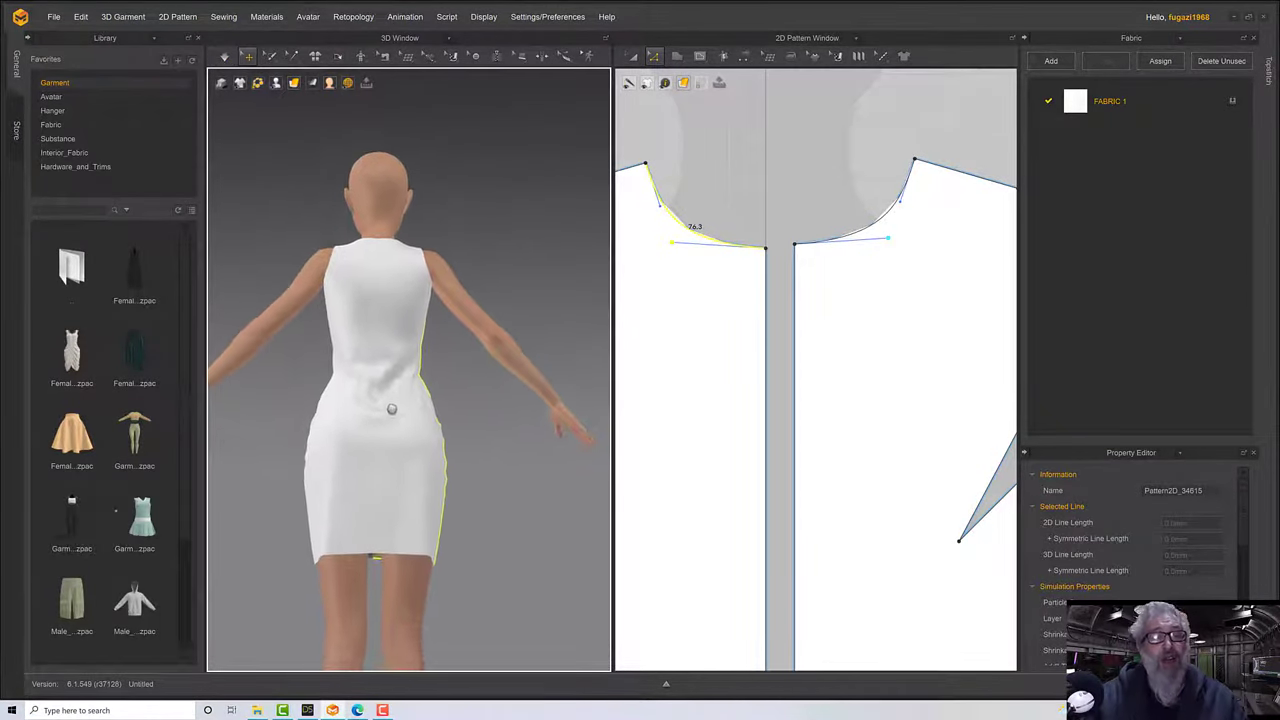
scroll(383, 431, "down", 2)
scroll(383, 431, "up", 2)
right_click_drag(382, 430, 349, 365)
scroll(373, 425, "up", 4)
left_click(369, 414)
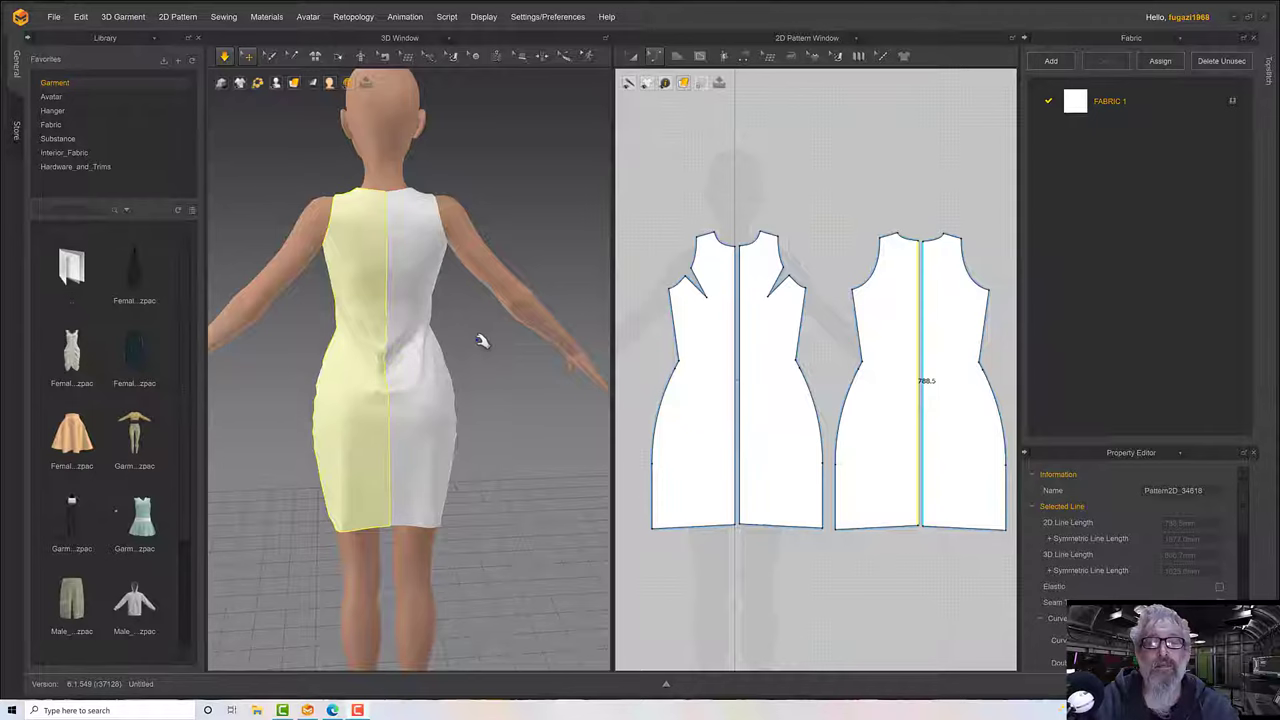
right_click_drag(484, 342, 386, 280)
scroll(421, 379, "up", 3)
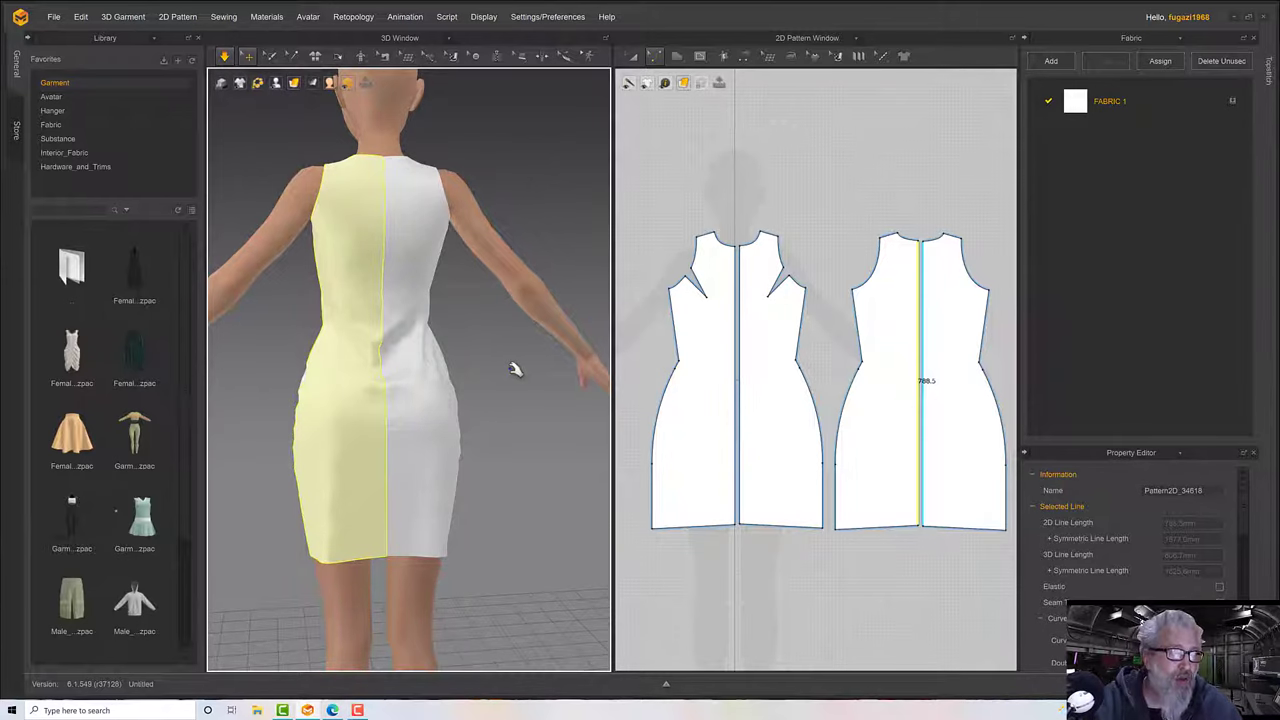
right_click_drag(818, 348, 745, 342)
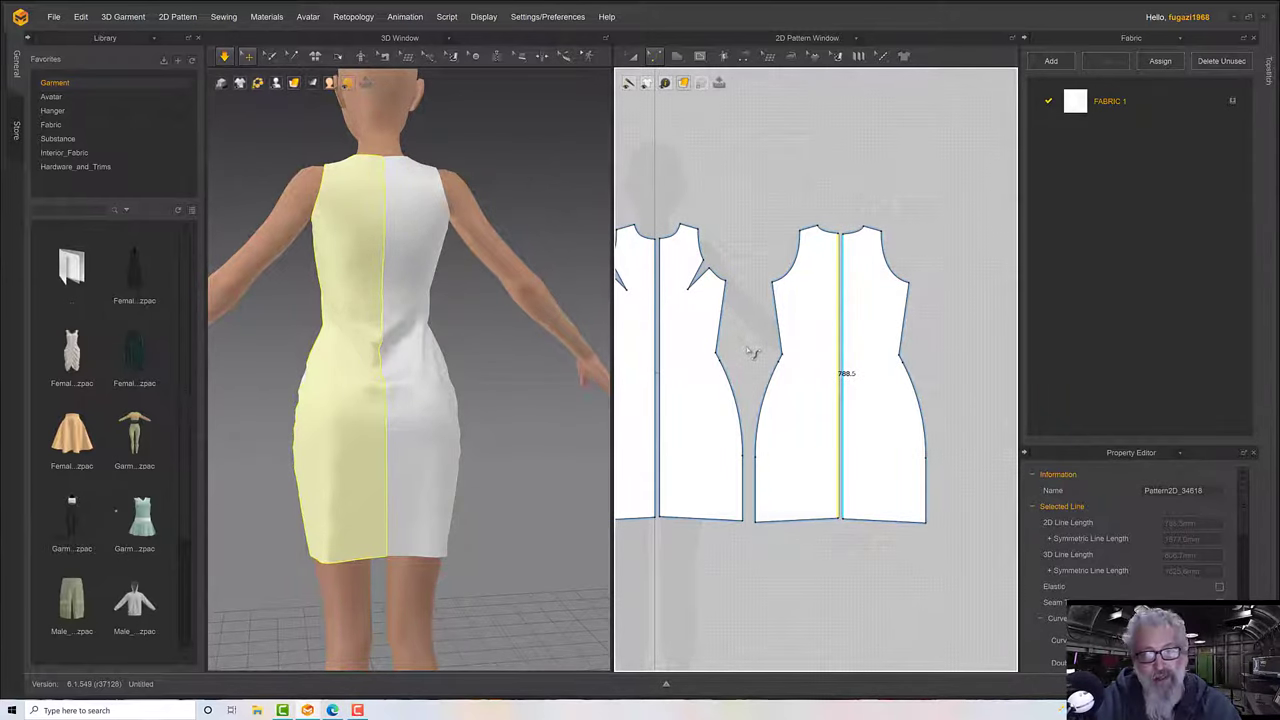
key("5")
key("2")
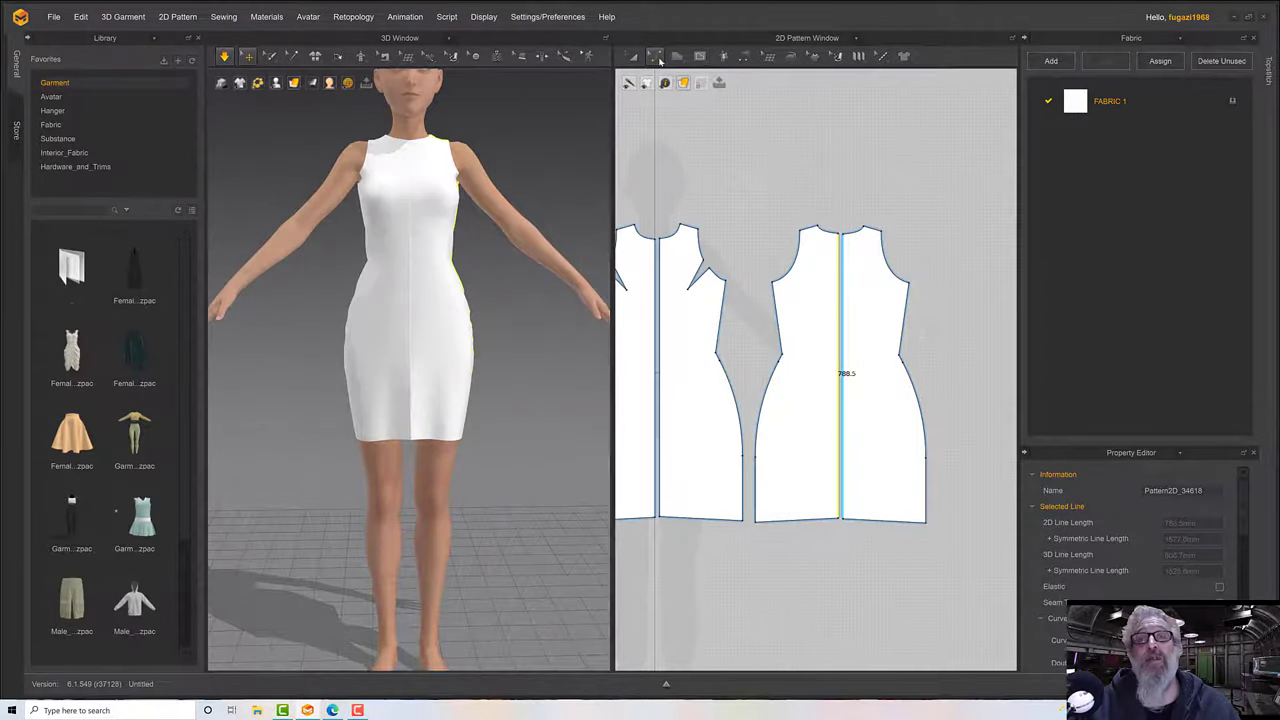
Curve the centre-back seam into the back panels with Edit Curvature, making it about 791 mm long, and simulate the garment.
left_click(658, 59)
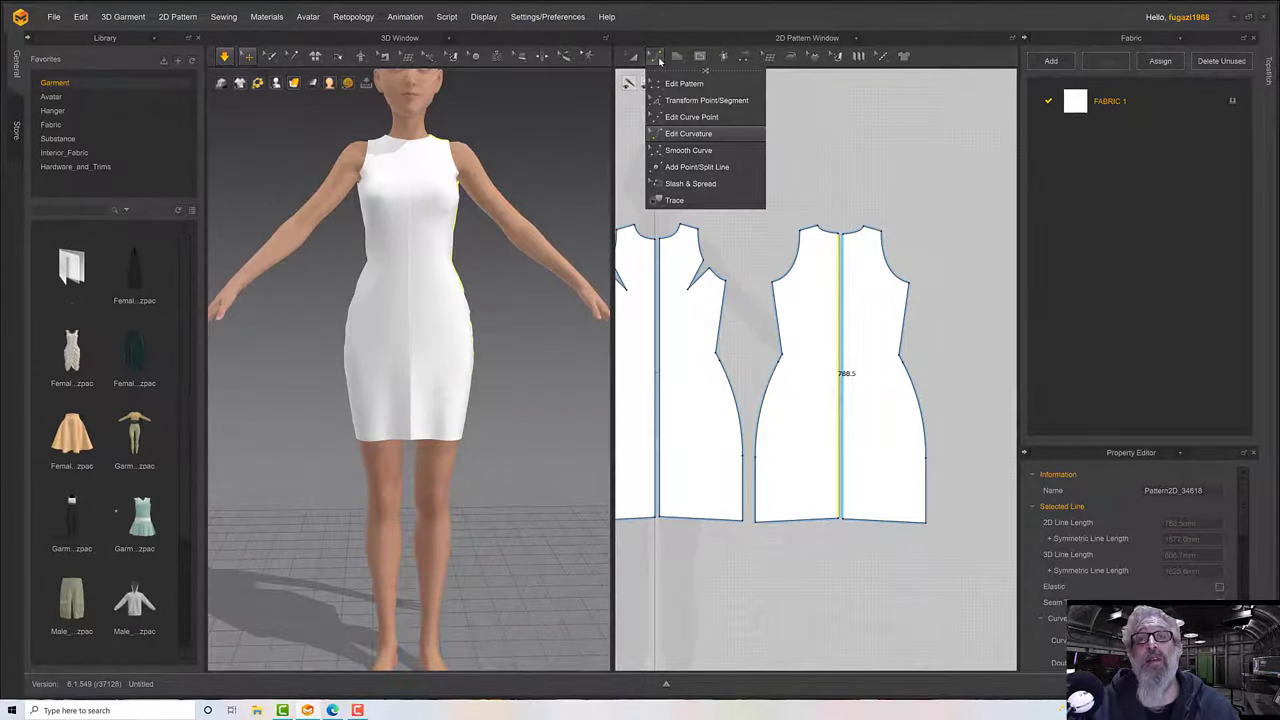
left_click(688, 133)
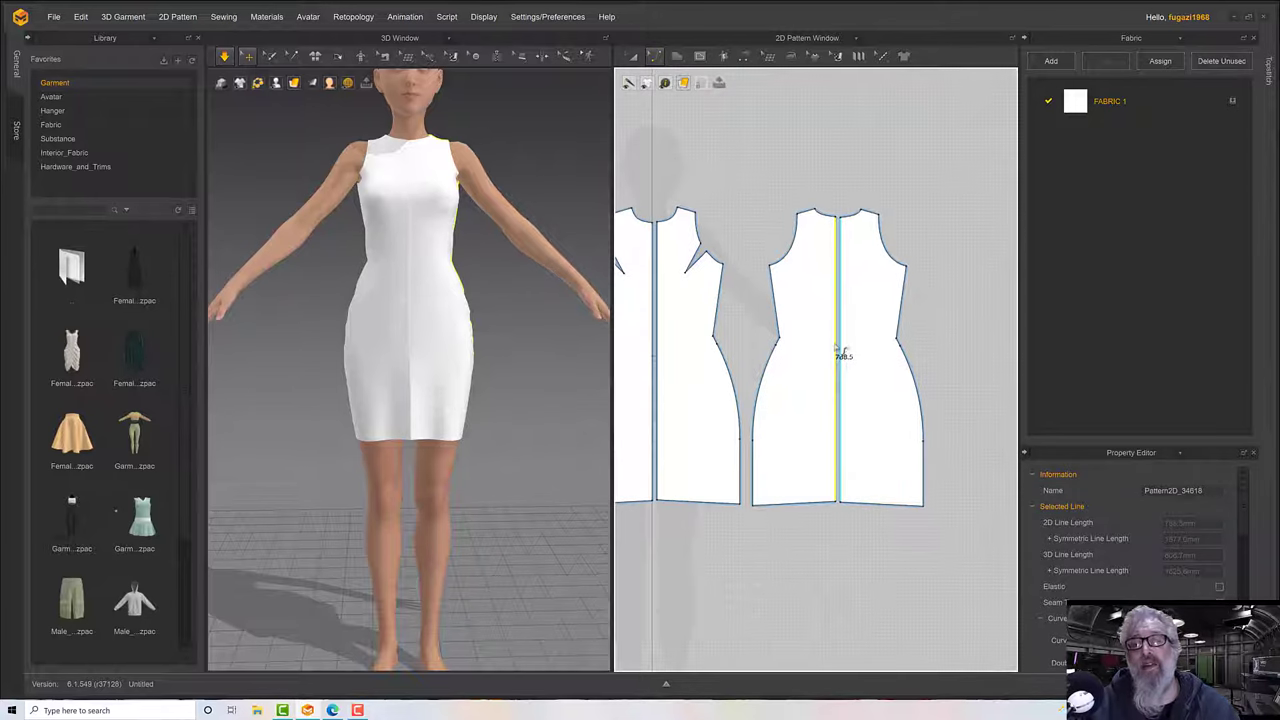
key("8")
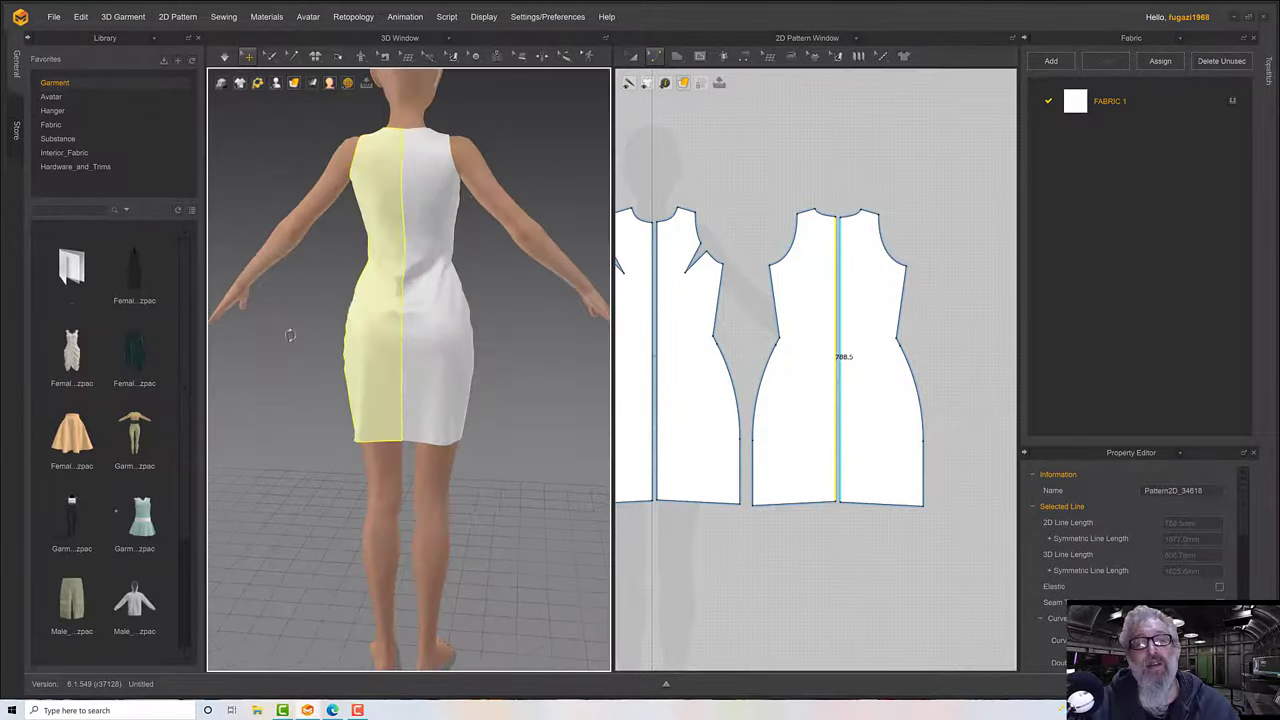
left_click(402, 276)
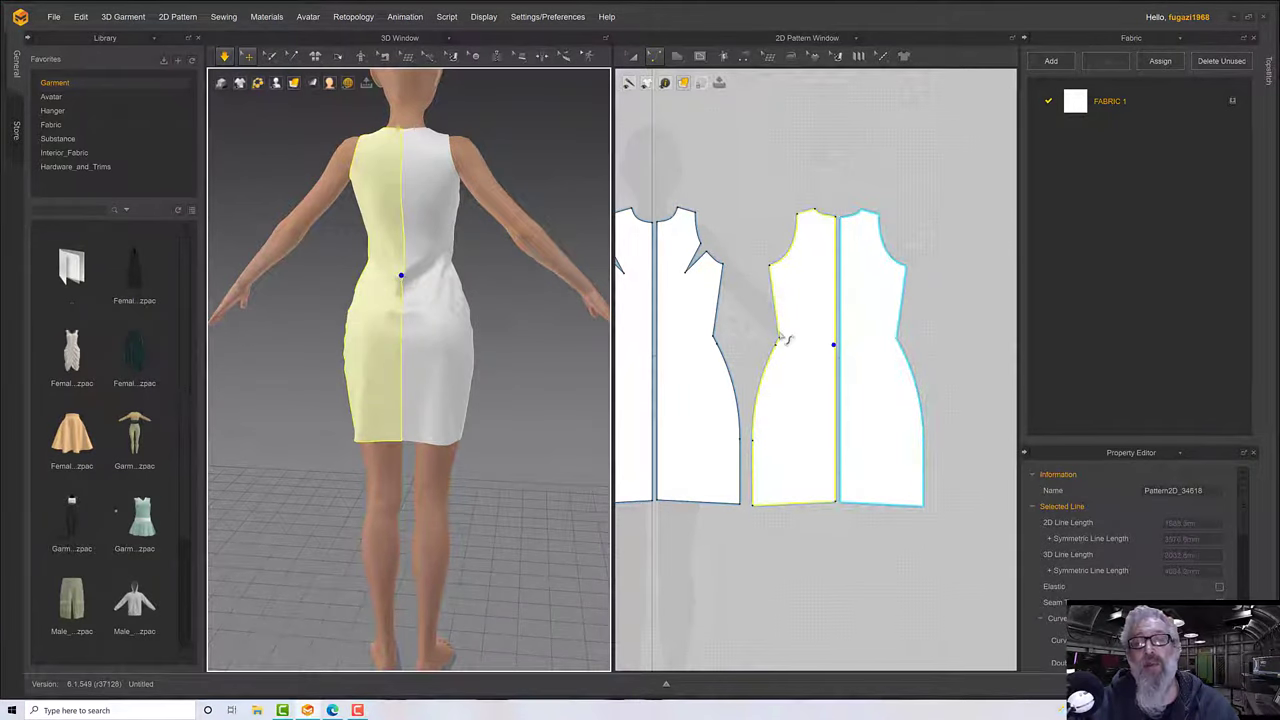
left_click_drag(836, 346, 830, 352)
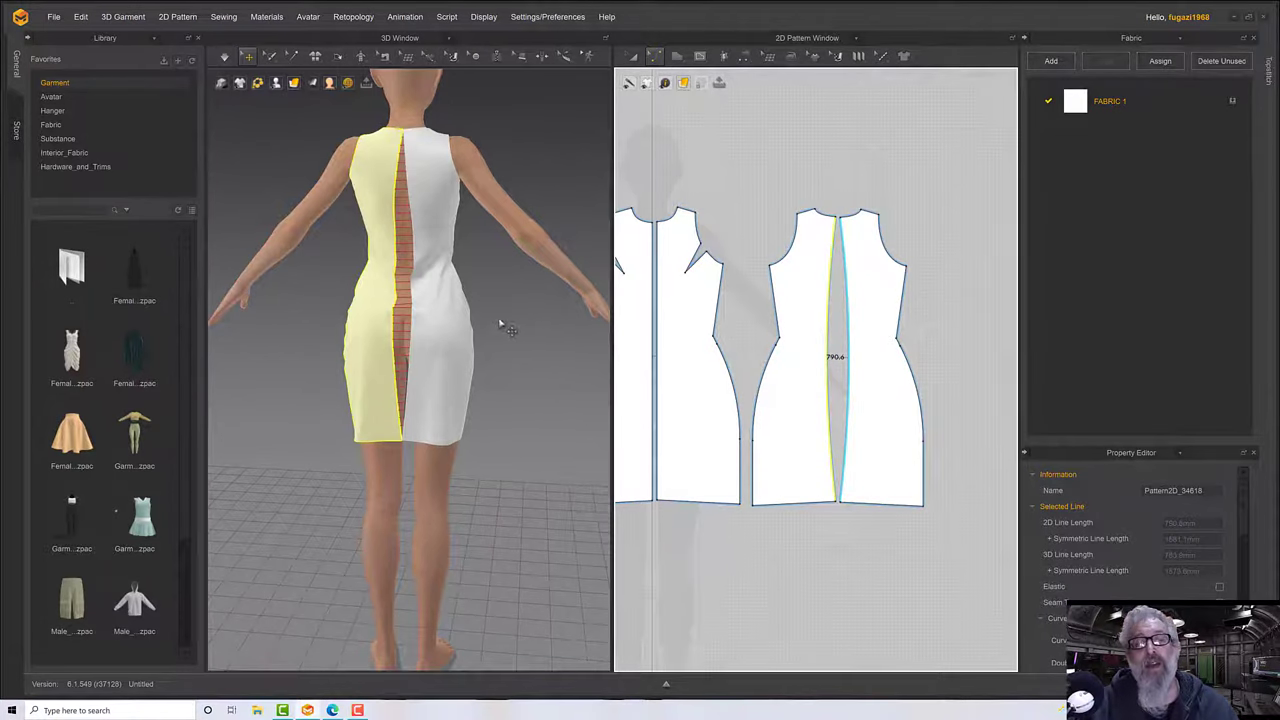
key("space")
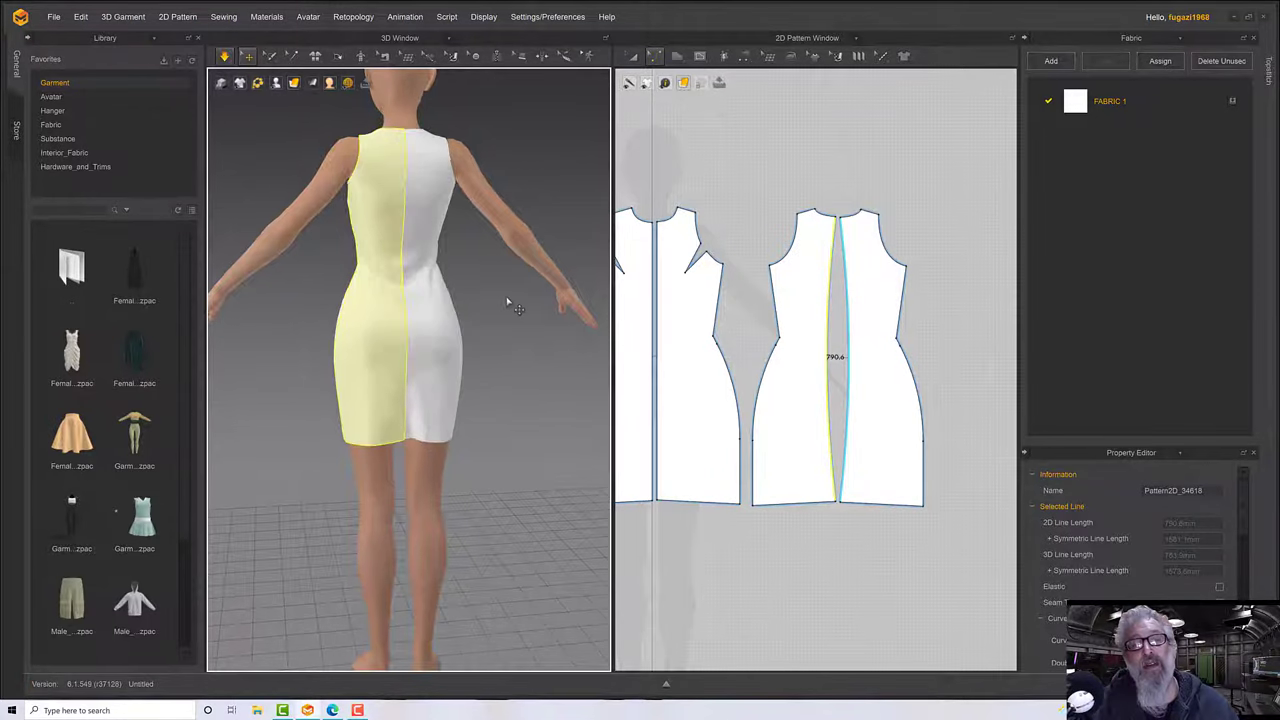
Tug the simulated back panels at the waist and hips to settle the fabric, checking the fit from several sides.
right_click_drag(509, 300, 391, 251)
scroll(450, 301, "up", 3)
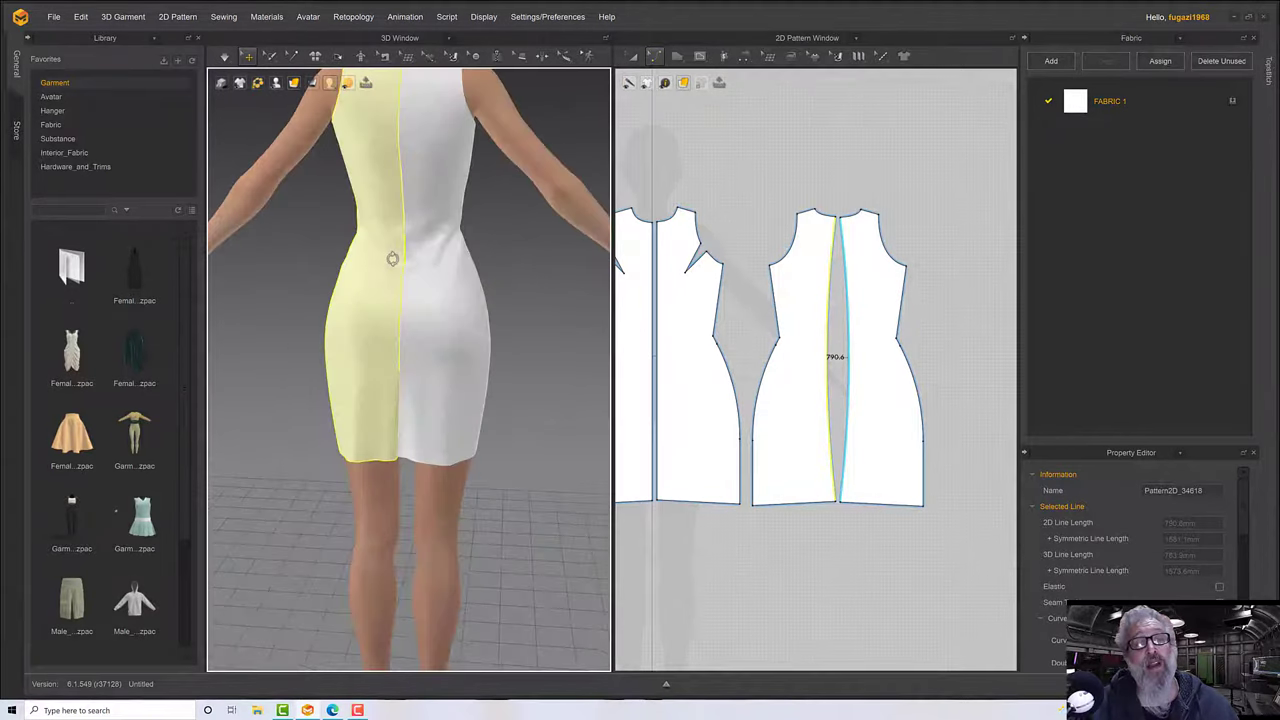
left_click(409, 307)
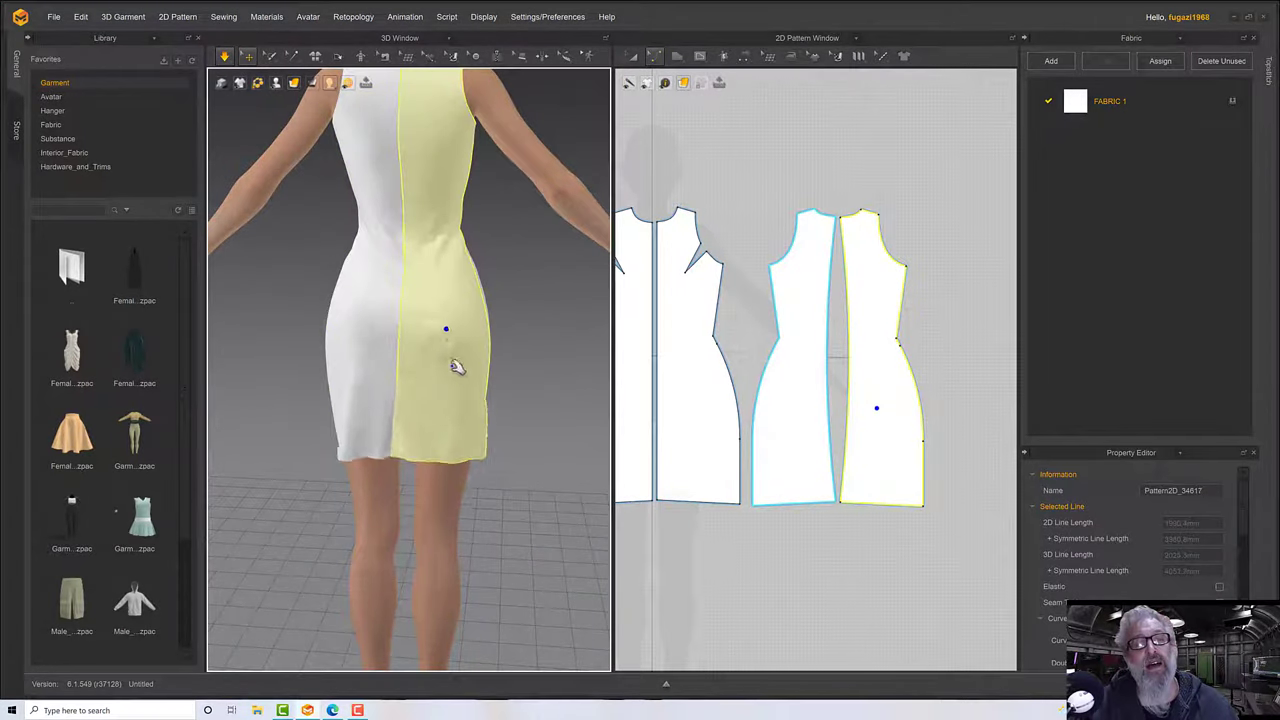
right_click_drag(457, 363, 351, 351)
left_click(445, 340)
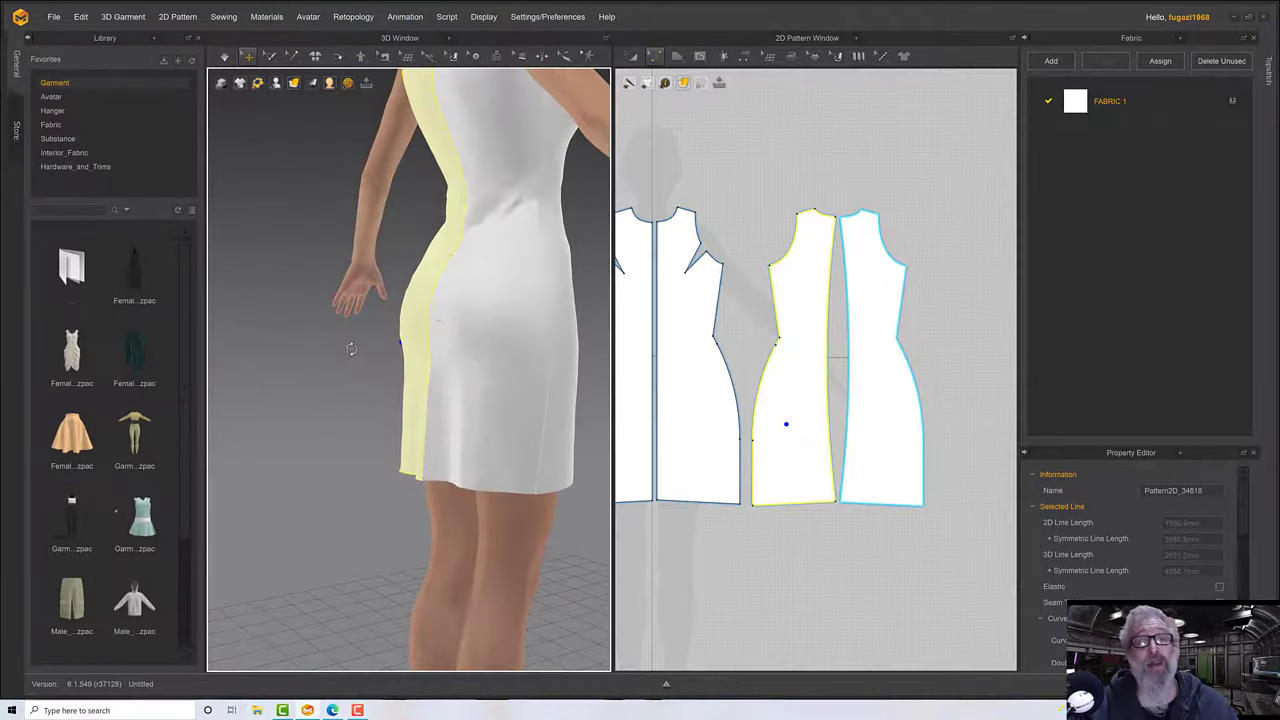
left_click(481, 199)
right_click_drag(481, 199, 541, 254)
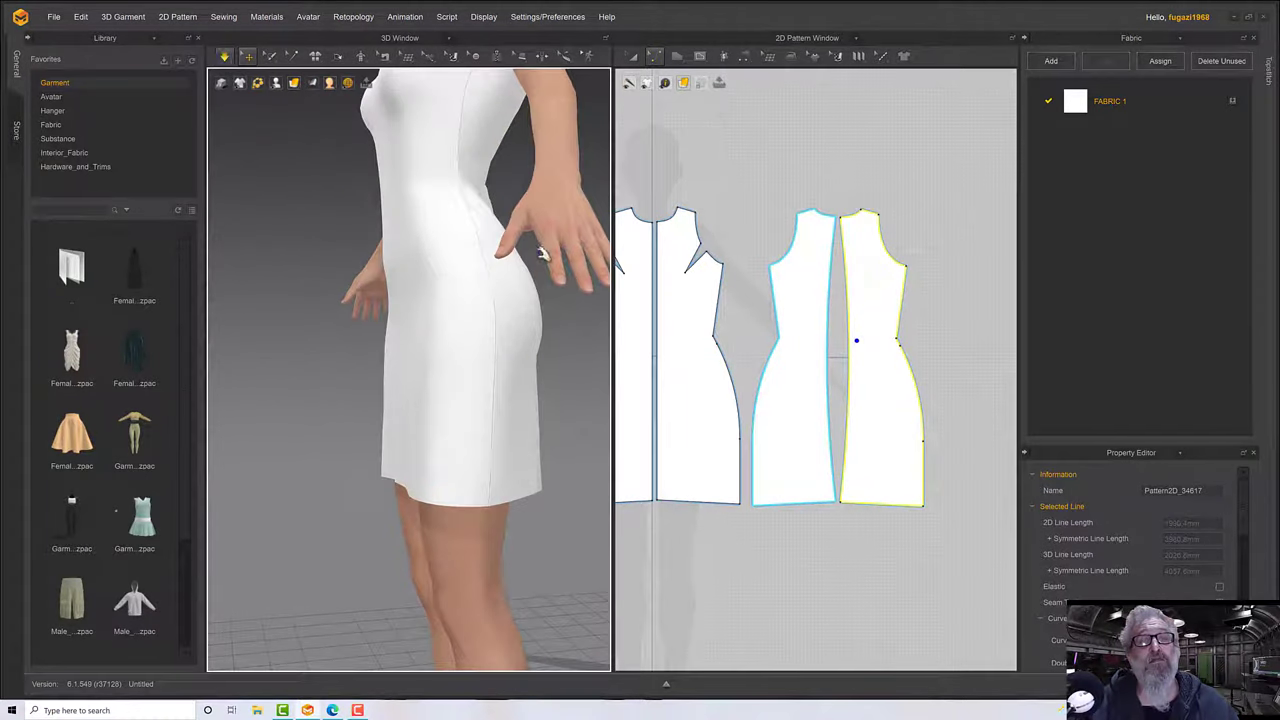
Deepen the centre-back seam curve slightly, to about 792 mm long, and simulate the garment.
left_click(835, 357)
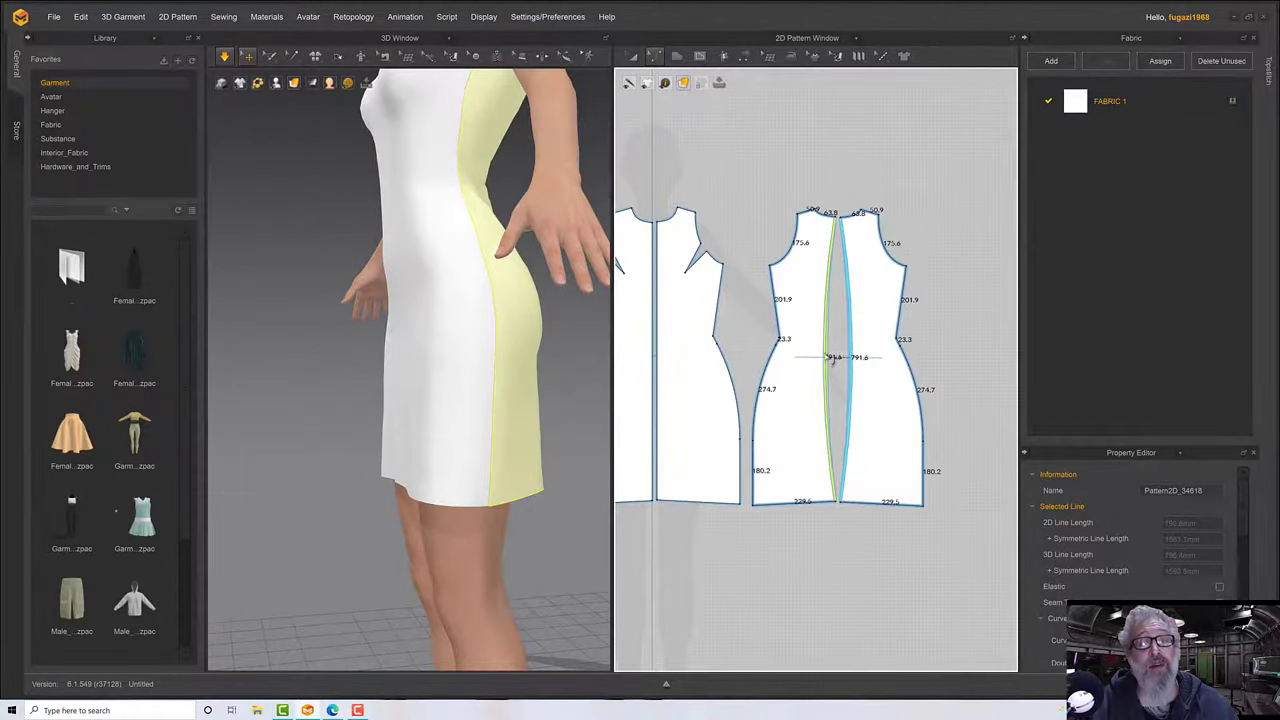
left_click_drag(827, 357, 826, 357)
right_click_drag(562, 290, 505, 272)
key("space")
key("q")
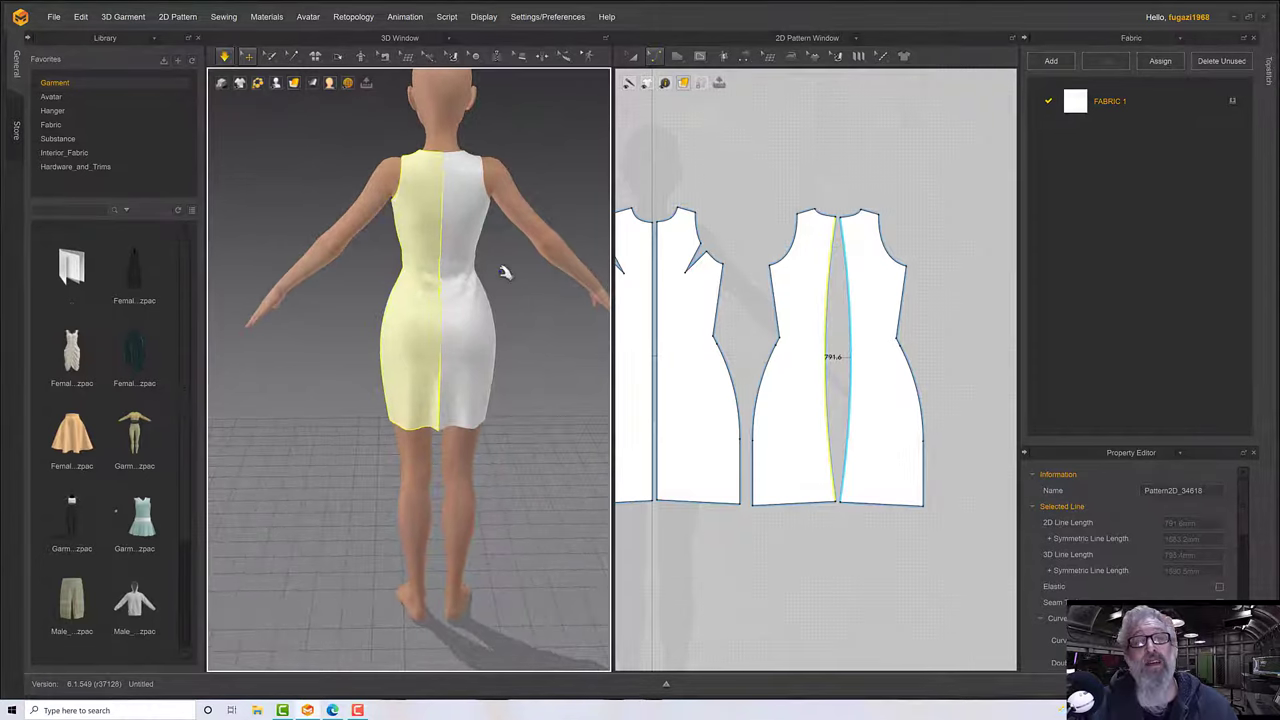
Tug the simulated upper back fabric into place and review the dress from the front.
left_click(467, 178)
left_click(443, 186)
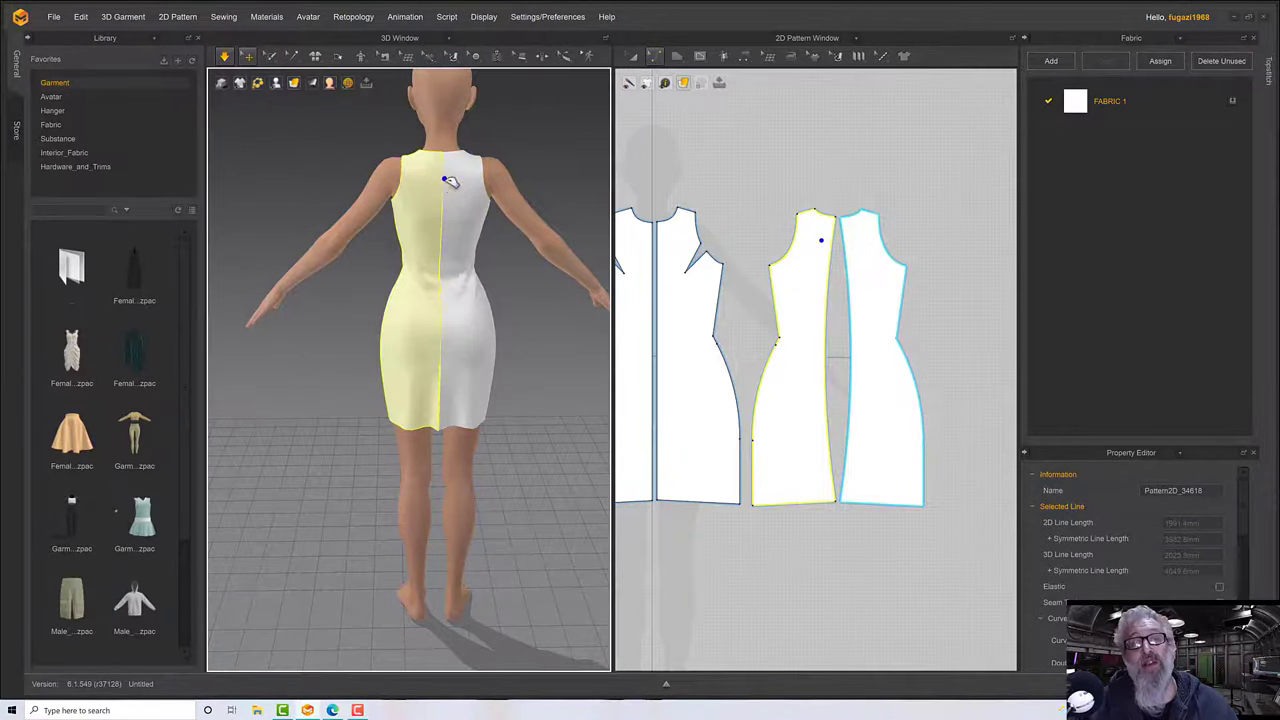
right_click_drag(443, 186, 530, 209)
right_click_drag(456, 224, 495, 274)
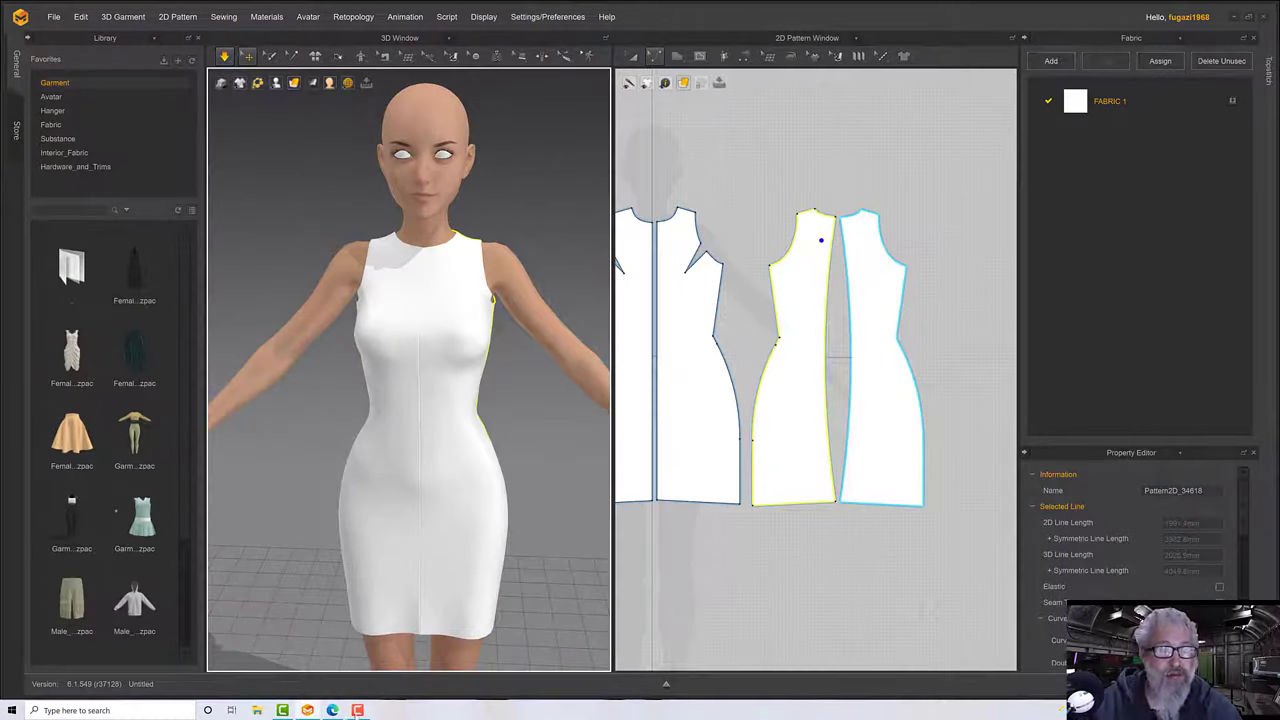
mouse_move(357, 711)
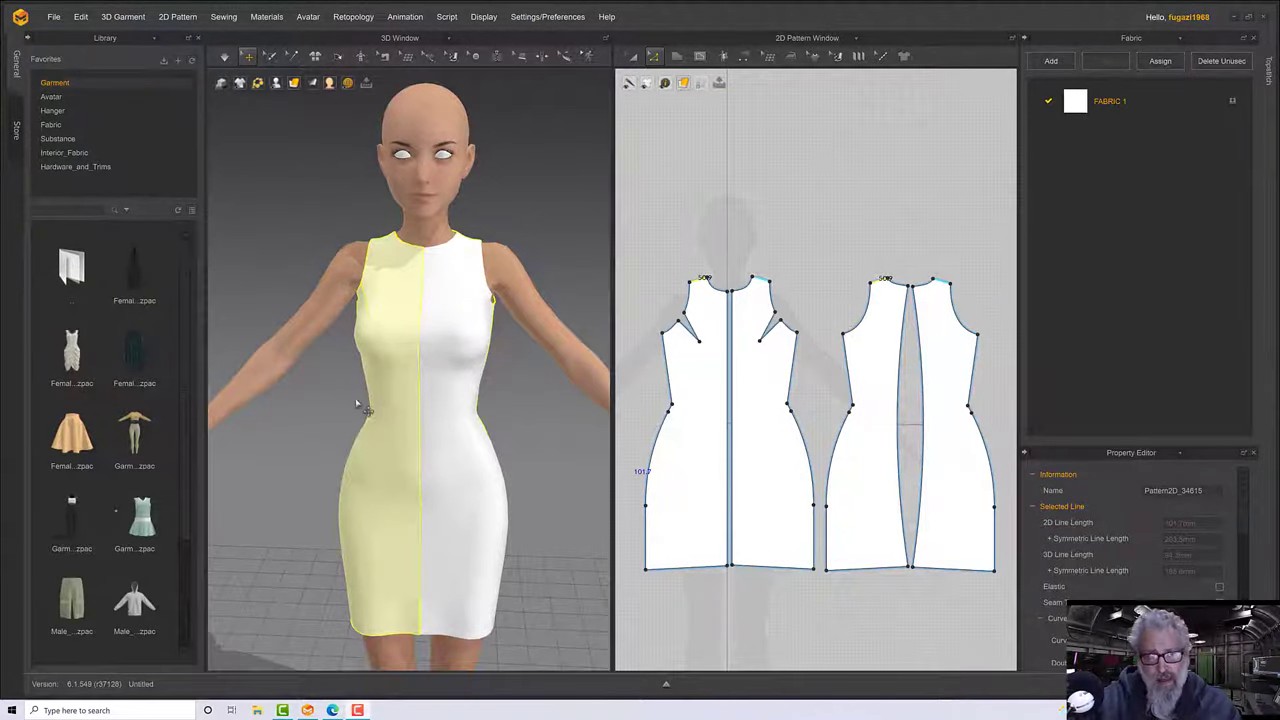
Align the back panel's shoulder edge to the front panel's shoulder edge with Match Up so the two necklines meet.
scroll(570, 405, "up", 5)
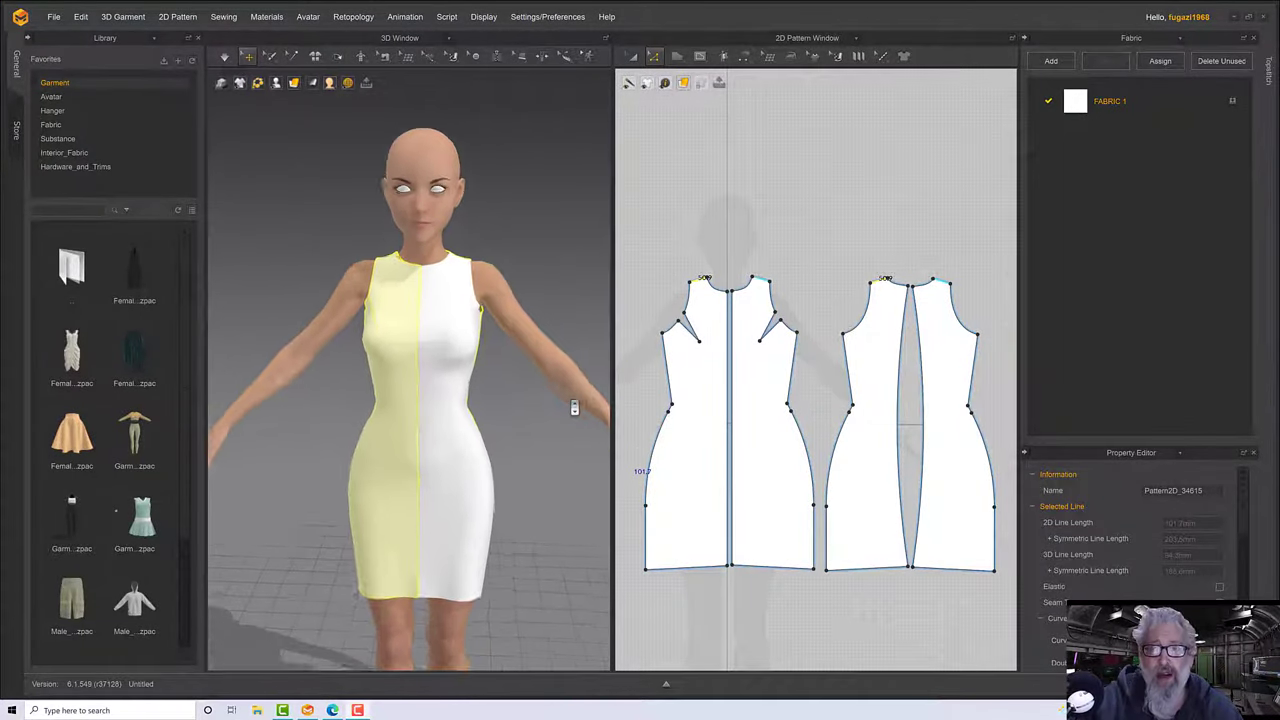
right_click_drag(586, 408, 617, 440)
scroll(731, 263, "down", 3)
scroll(740, 274, "up", 5)
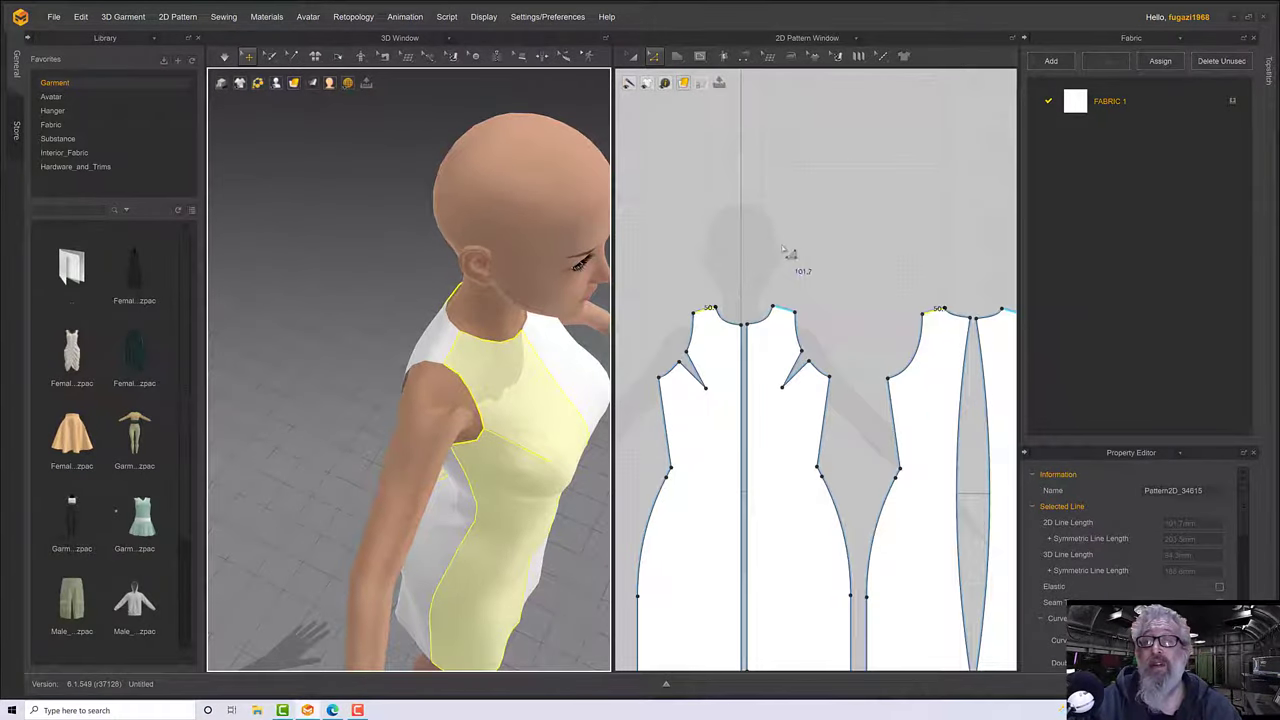
left_click(778, 279)
middle_click_drag(879, 291, 837, 253)
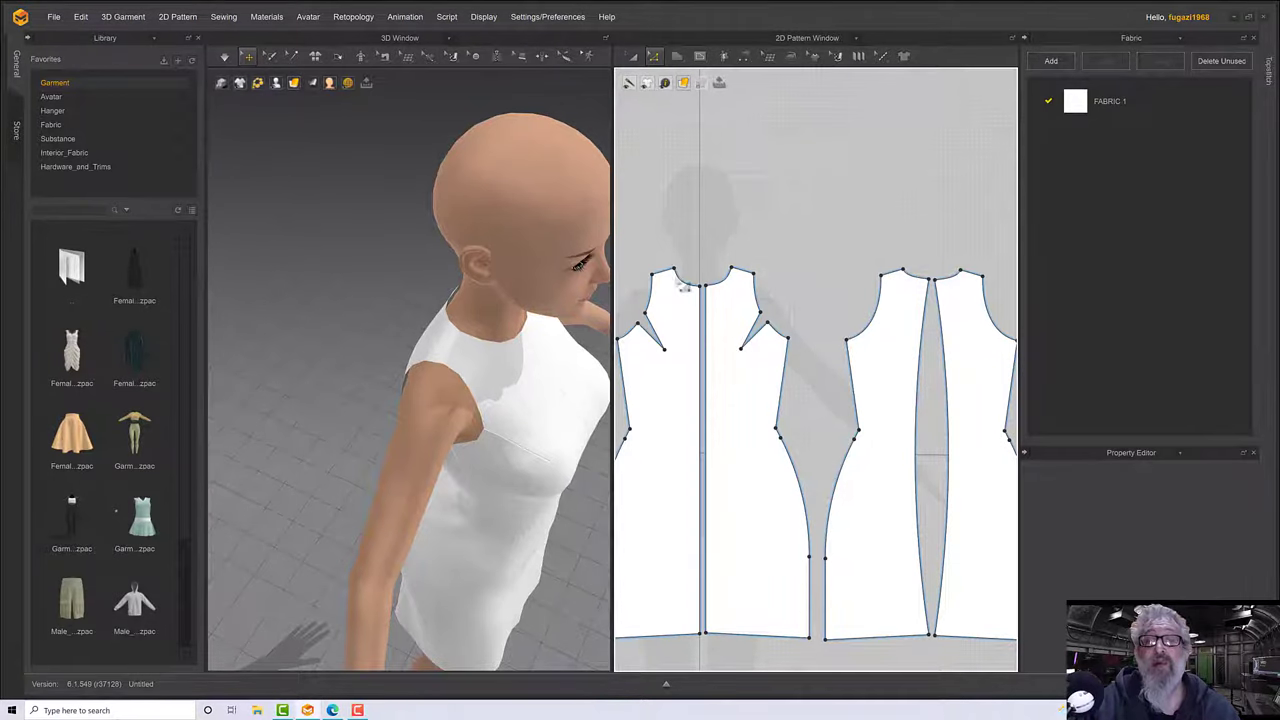
left_click(899, 282)
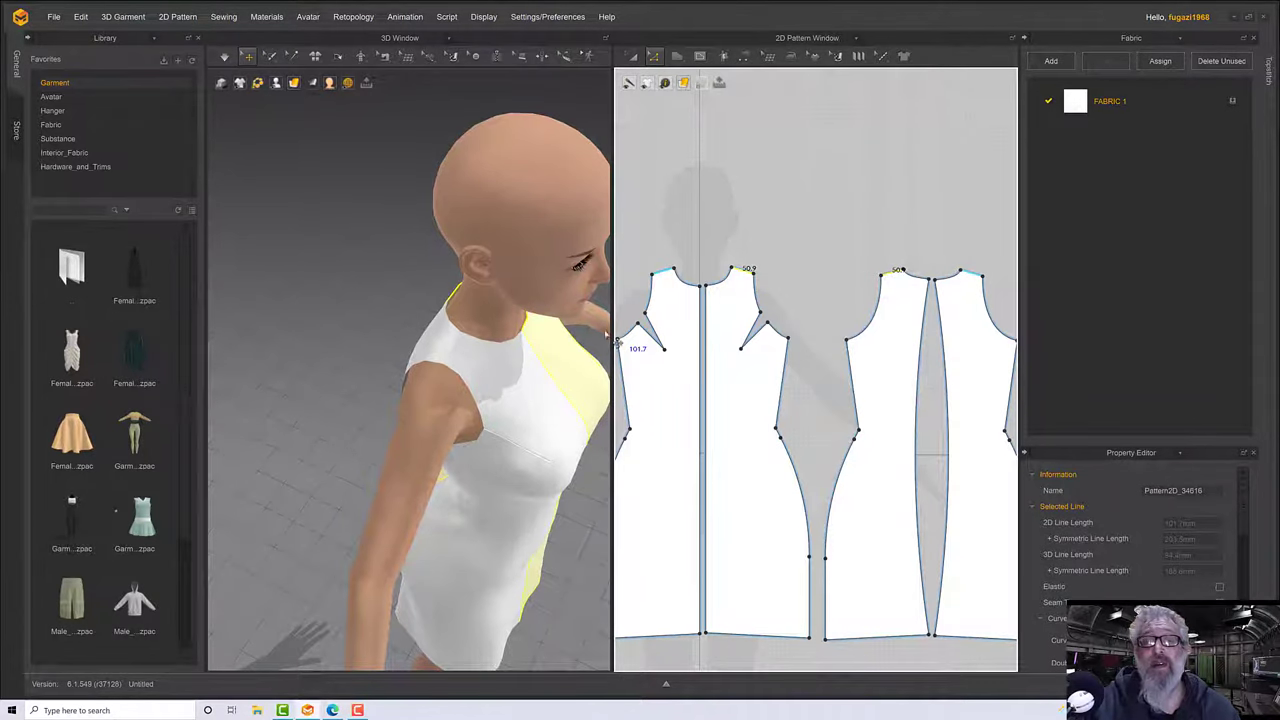
right_click_drag(526, 356, 487, 338)
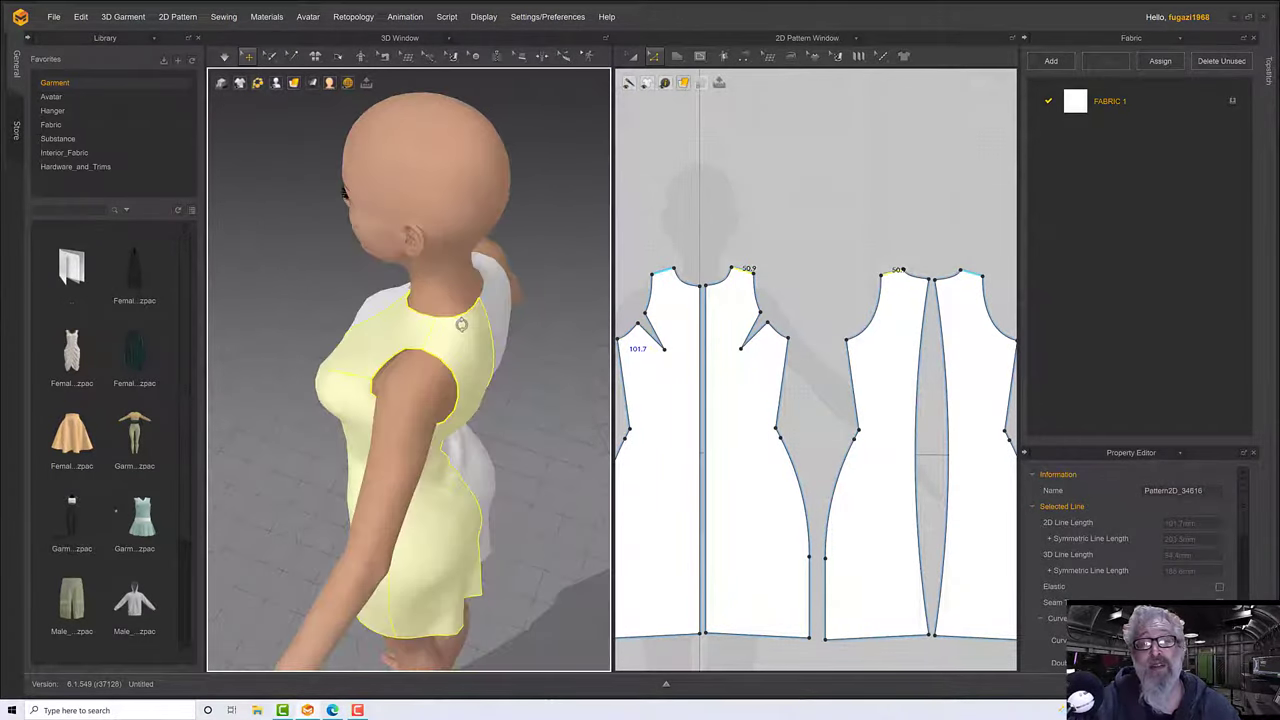
right_click(745, 272)
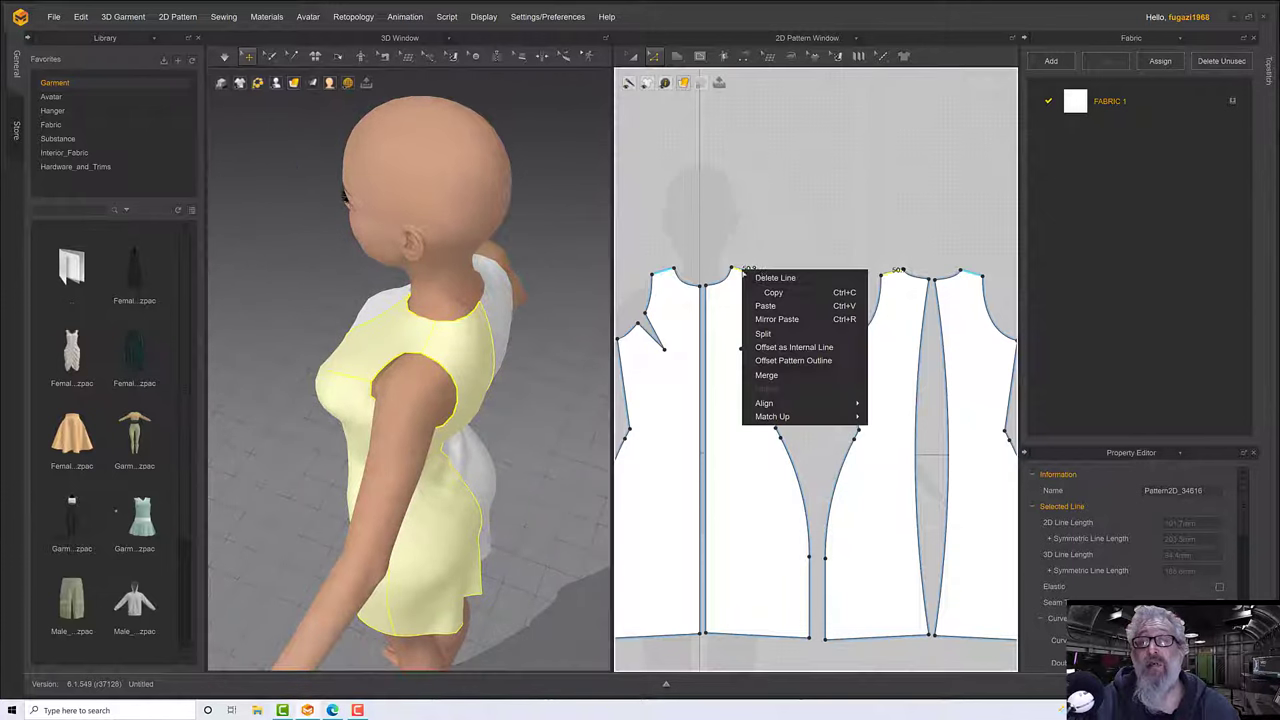
mouse_move(796, 418)
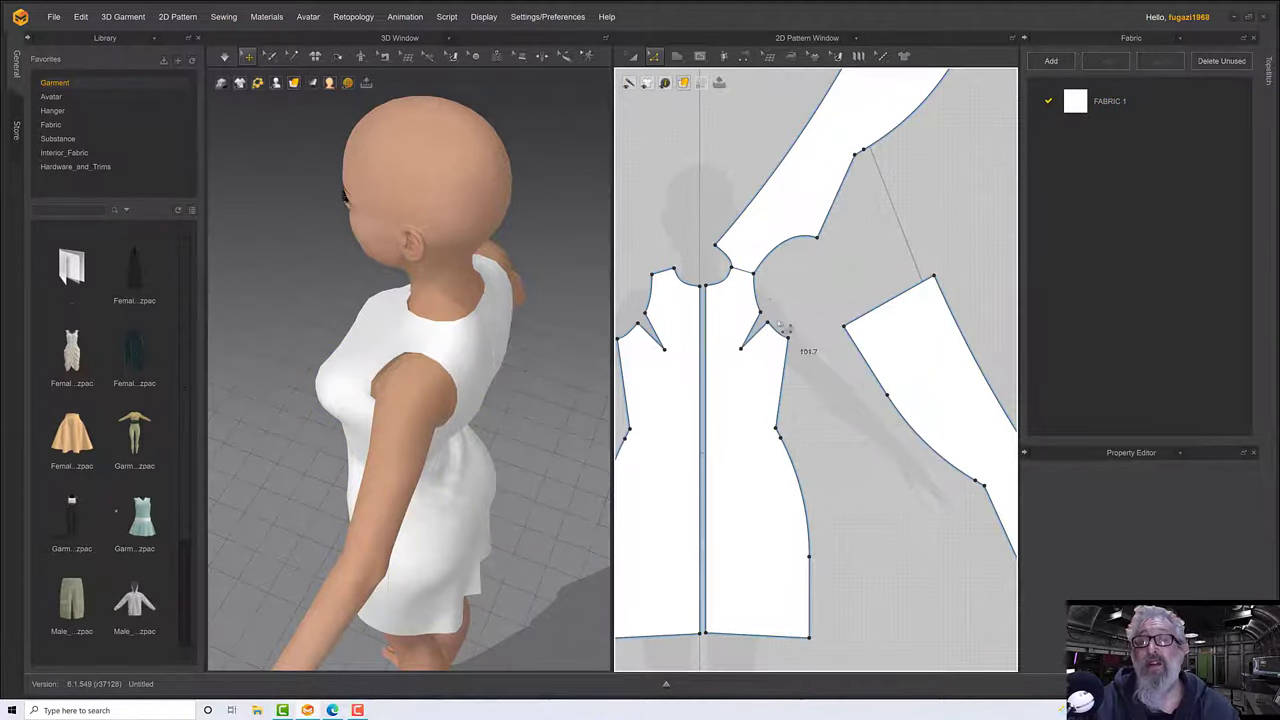
Reshape the back neckline at the shoulder point to flow smoothly into the front neckline, making it about 65 mm long.
scroll(727, 300, "up", 6)
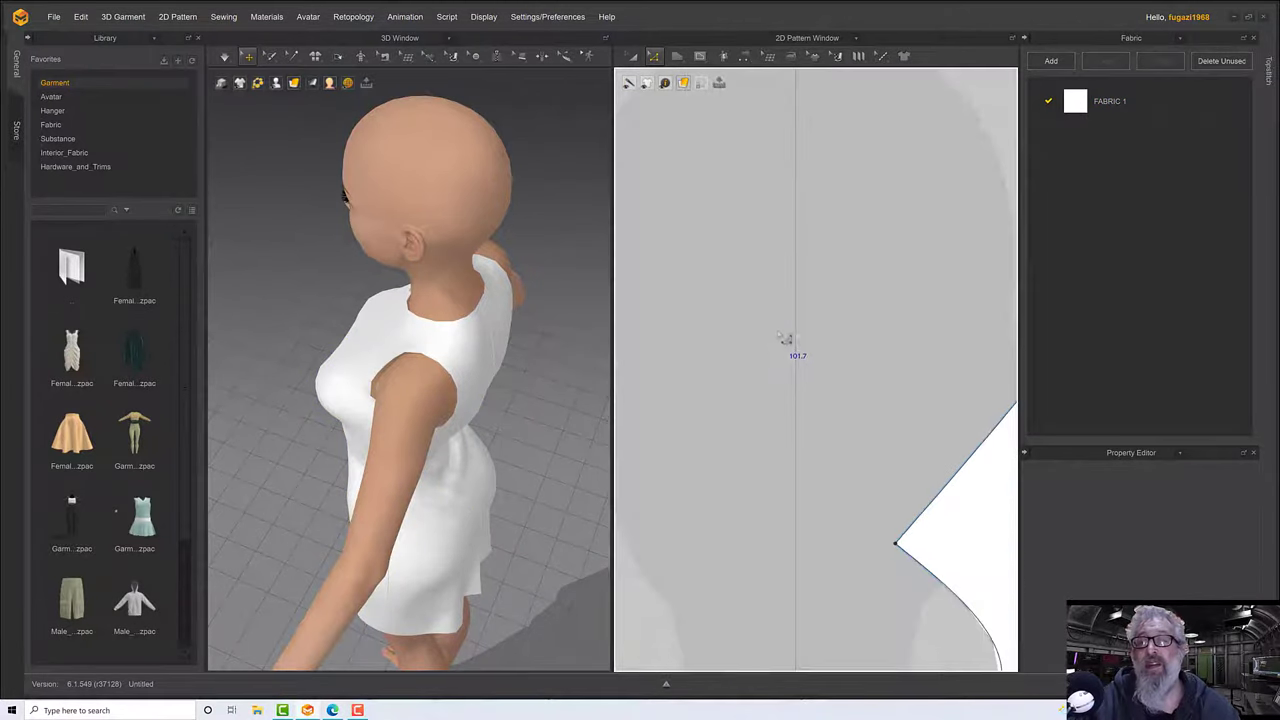
scroll(785, 343, "down", 2)
mouse_move(841, 400)
middle_mouse_down()
mouse_move(811, 369)
mouse_move(823, 390)
middle_mouse_up()
scroll(823, 390, "up", 1)
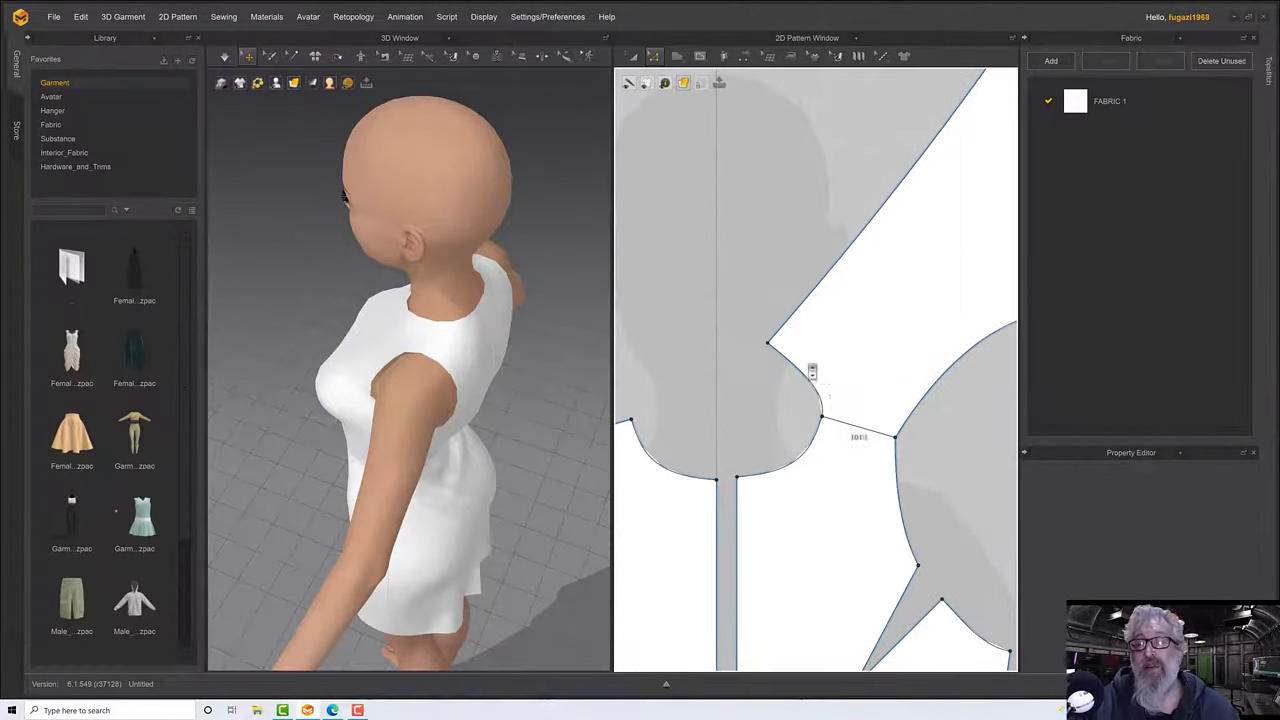
middle_click_drag(843, 434, 779, 364)
scroll(784, 368, "up", 3)
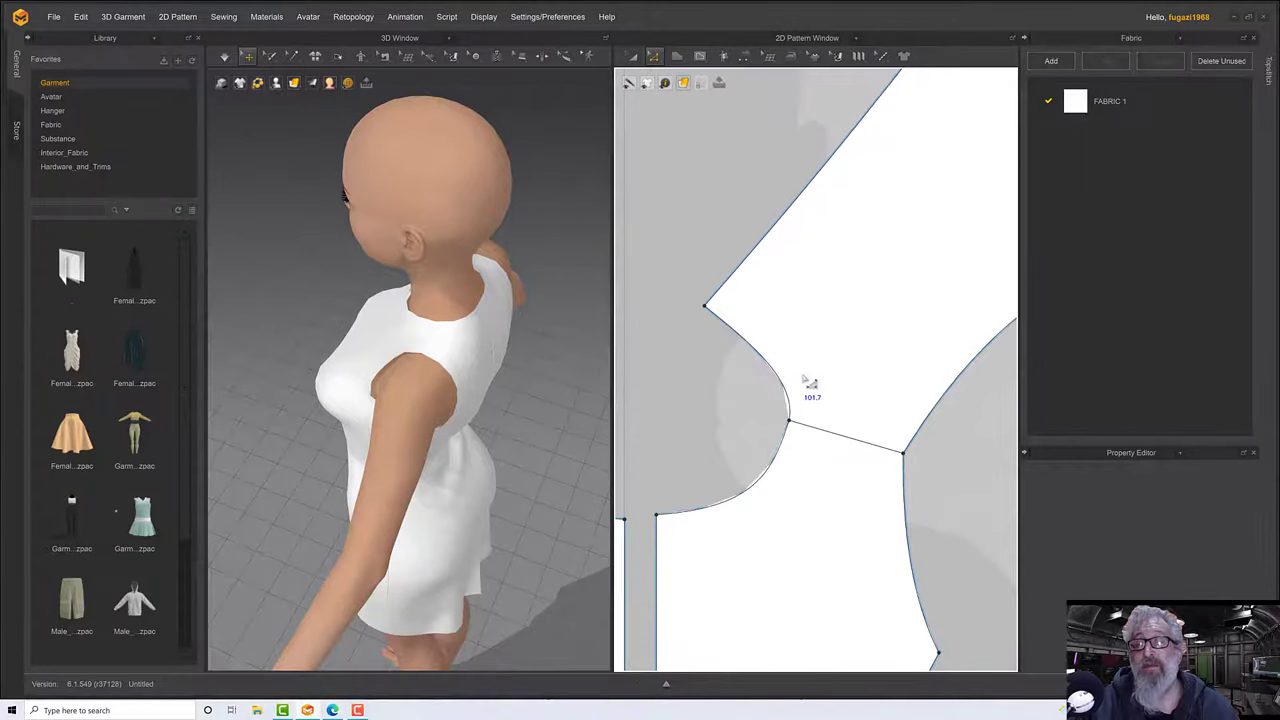
scroll(800, 382, "down", 1)
left_click(782, 376)
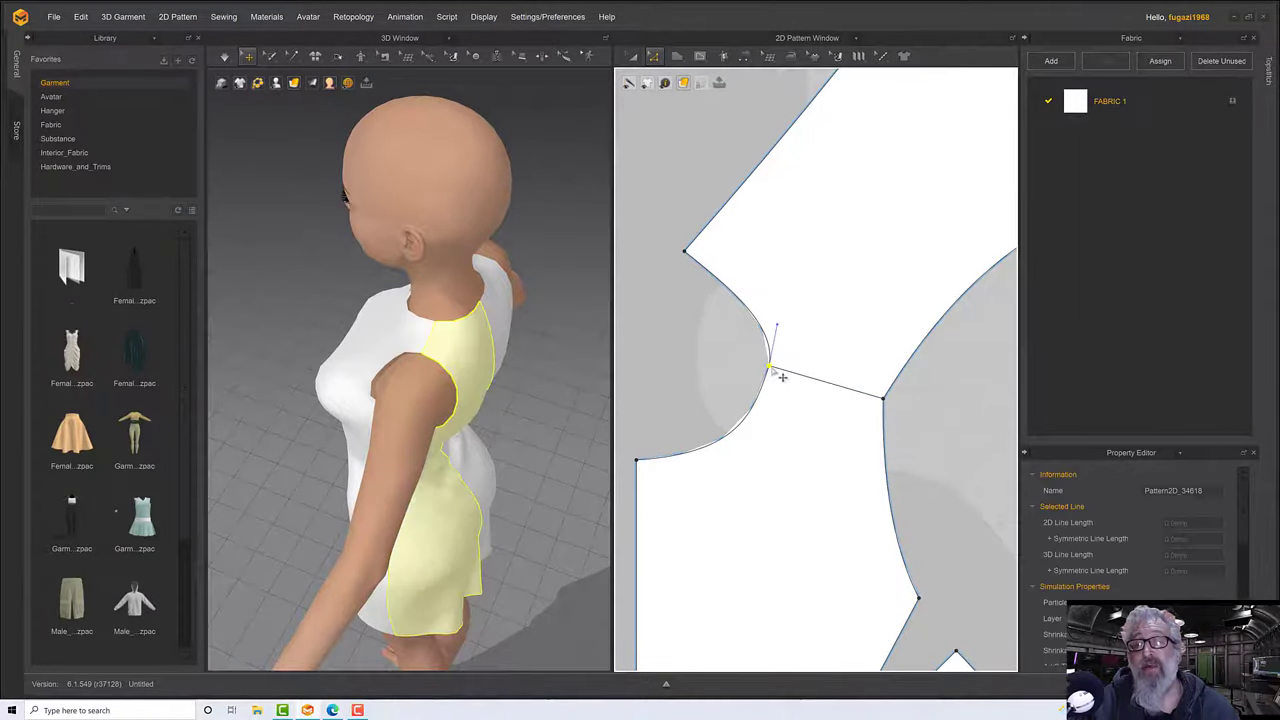
scroll(772, 372, "down", 2)
scroll(774, 374, "up", 4)
middle_click_drag(775, 374, 731, 257)
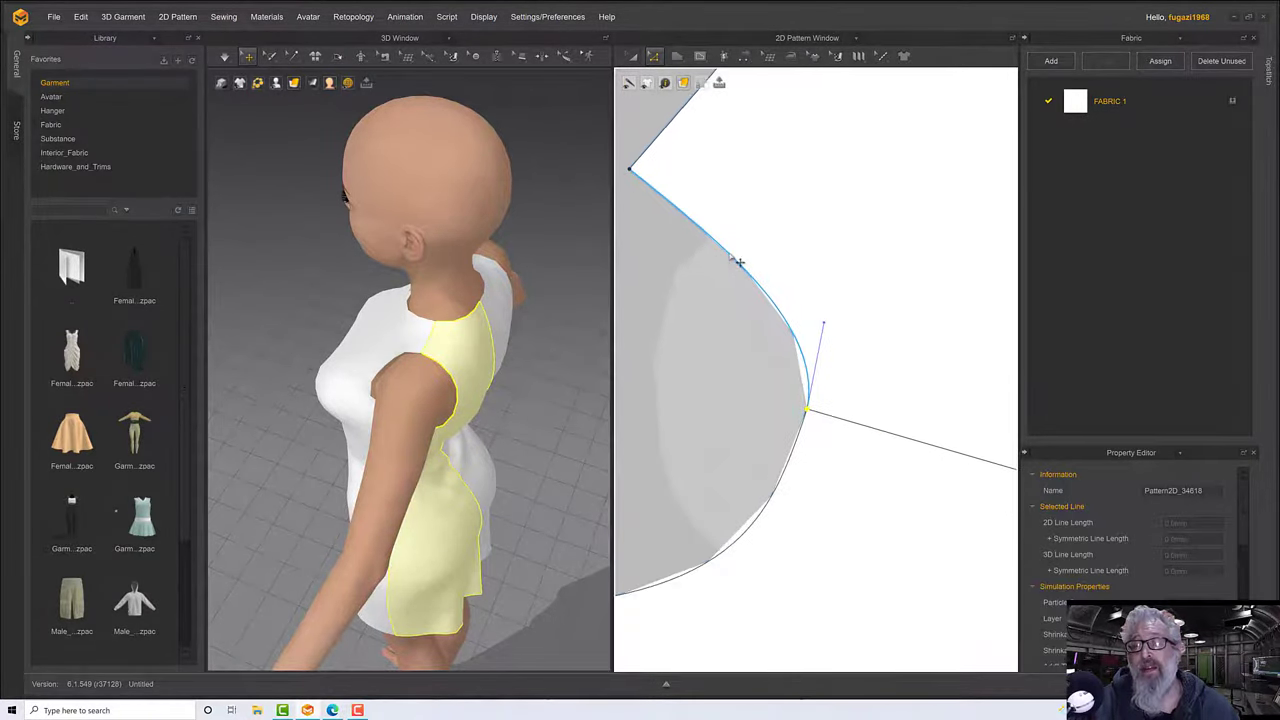
left_click(804, 447)
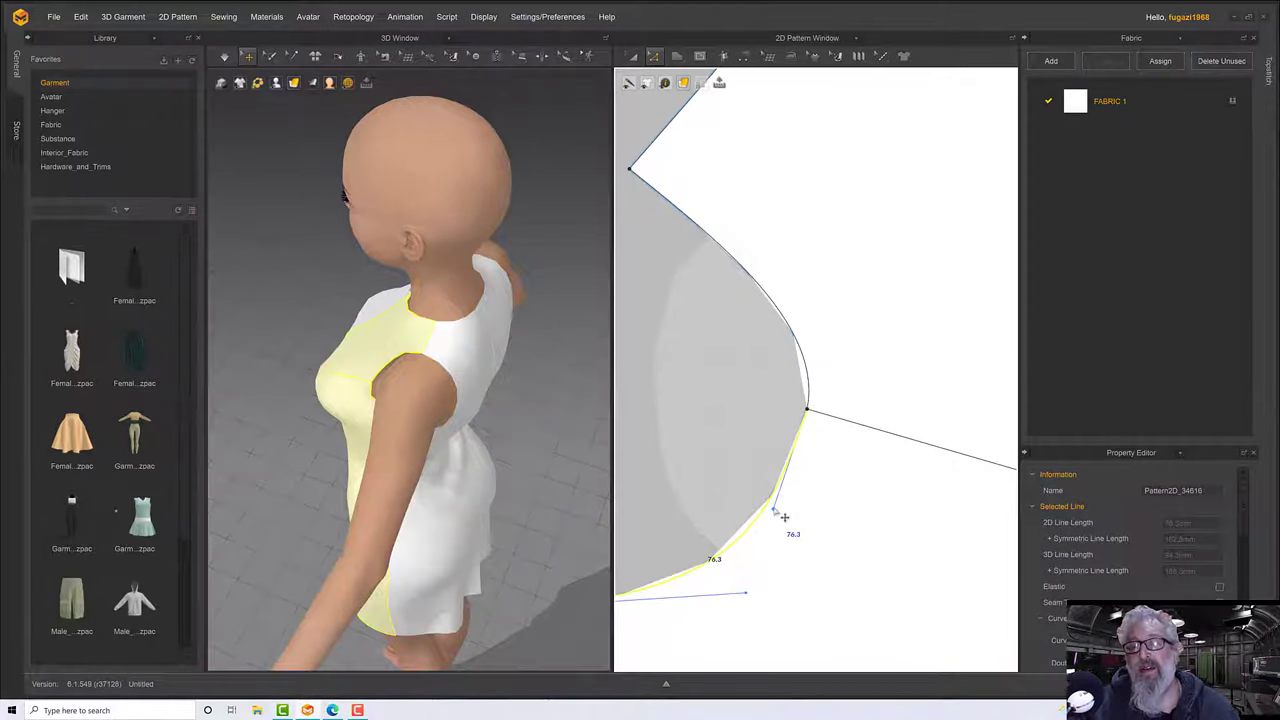
left_click(816, 420)
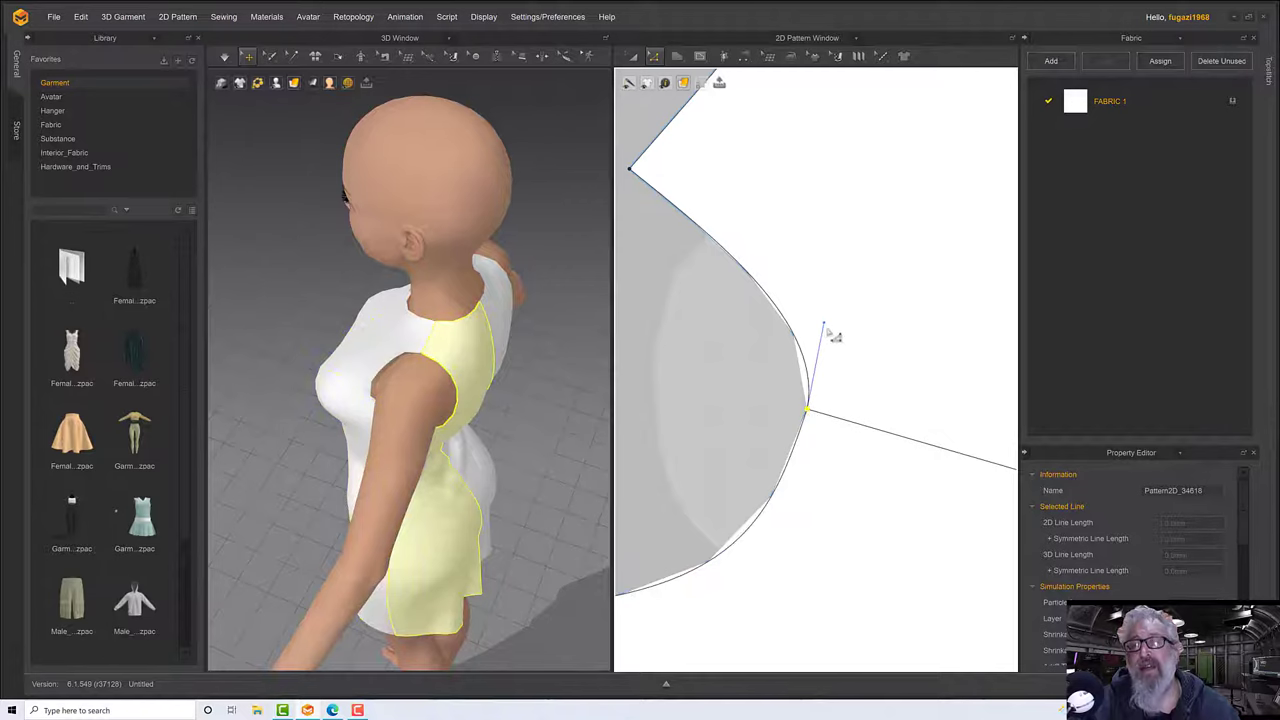
left_click_drag(829, 330, 849, 316)
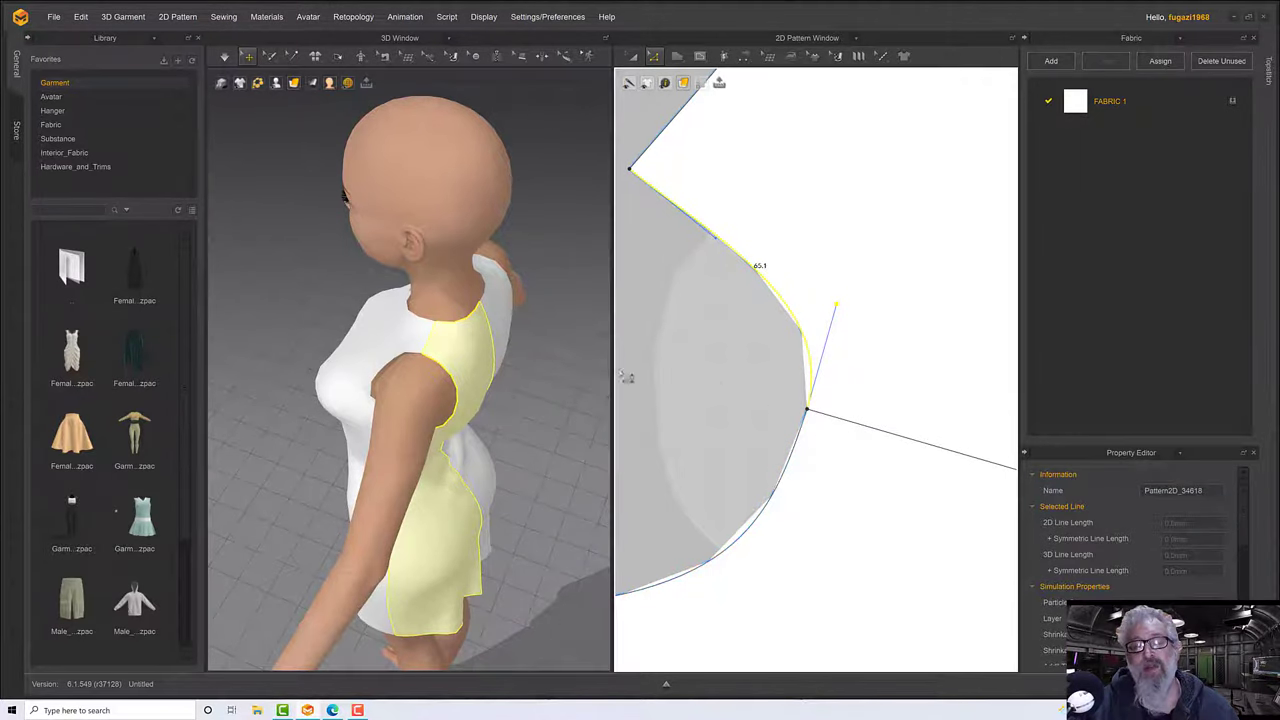
Rotate the matched back panel upright with Transform Pattern and place the back panels beside the front panels.
scroll(713, 400, "down", 8)
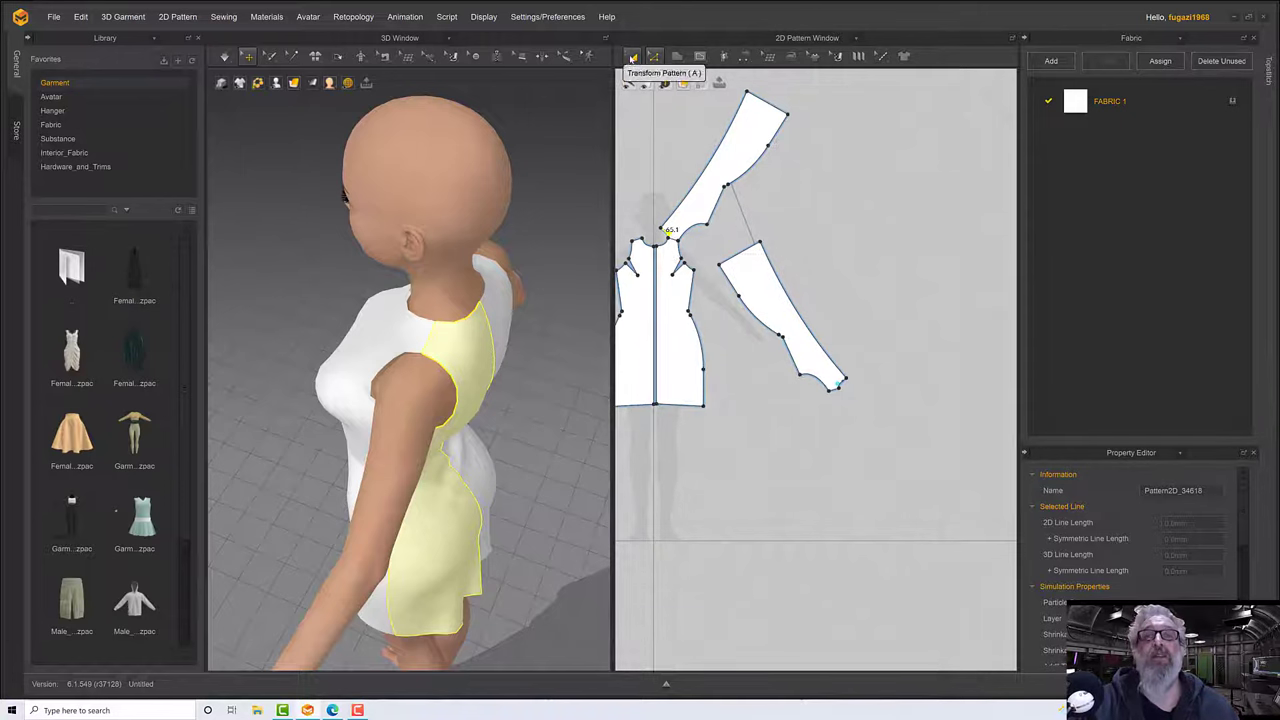
left_click(632, 55)
left_click(738, 130)
middle_click_drag(782, 180, 815, 238)
scroll(811, 237, "down", 2)
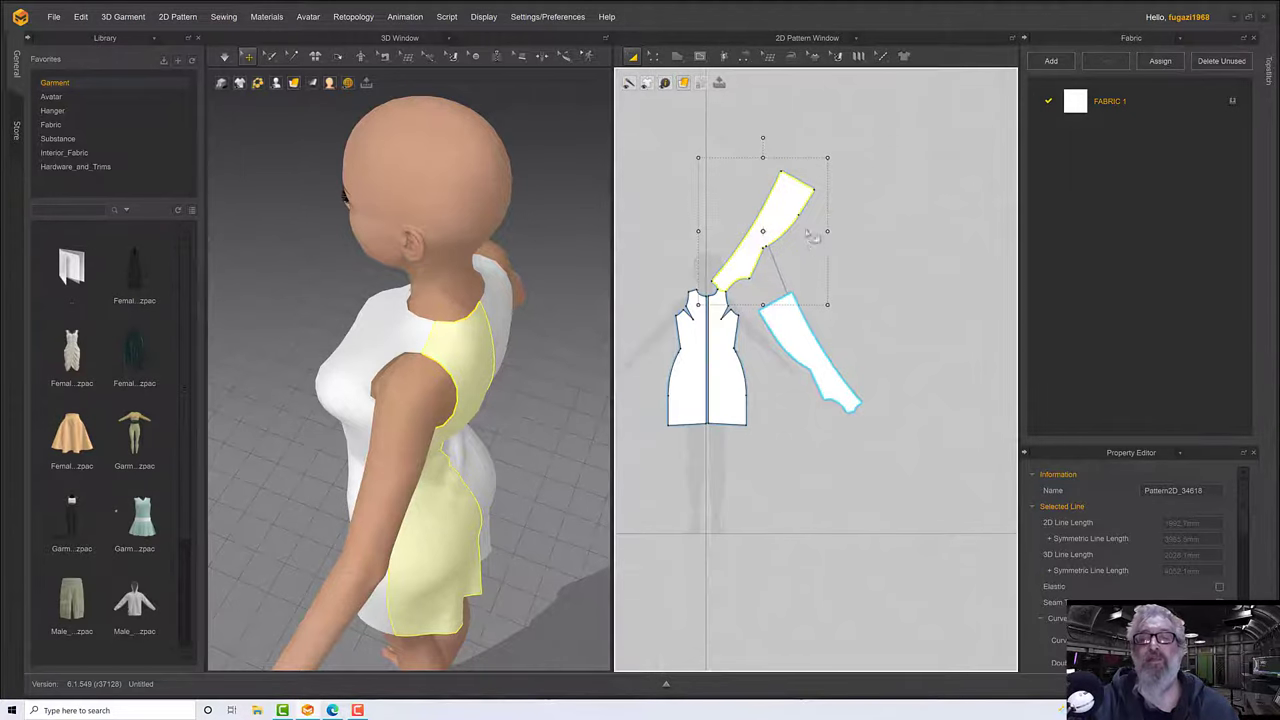
left_click_drag(760, 137, 798, 373)
scroll(765, 373, "up", 3)
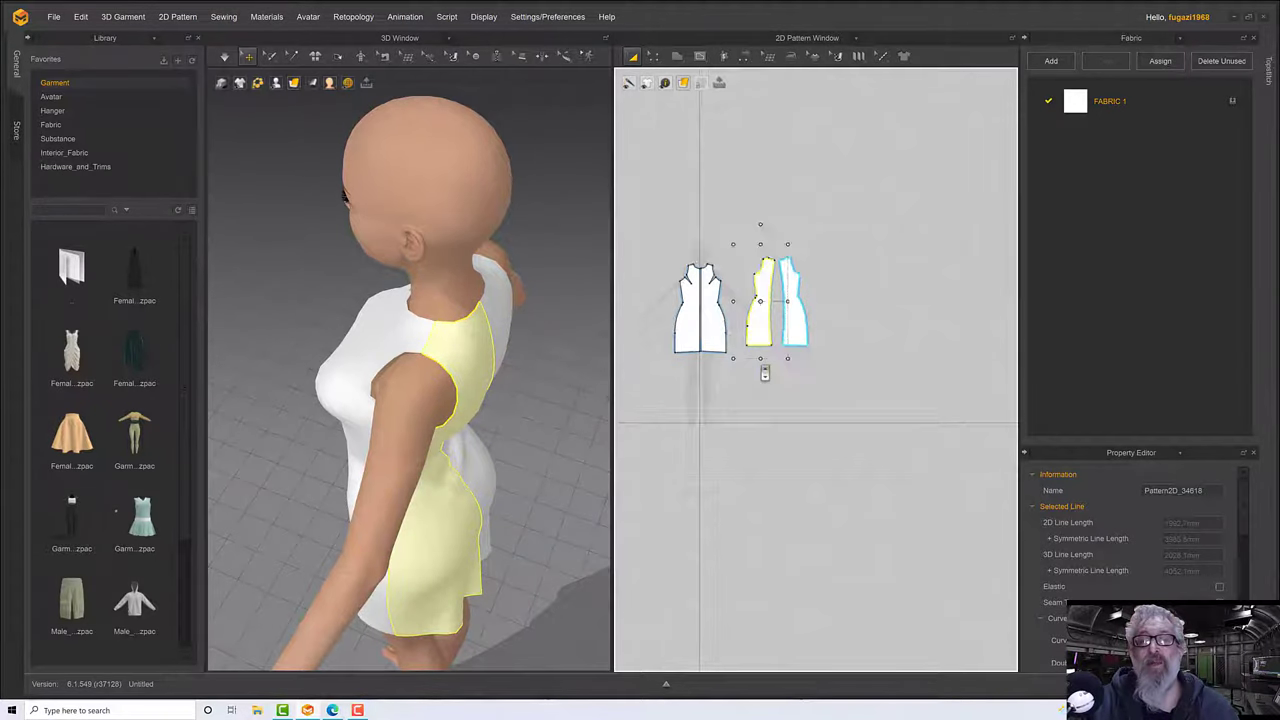
scroll(764, 373, "down", 6)
Select the front and back neckline curves together with Edit Pattern and check their combined 2D line length in the properties.
right_click_drag(545, 333, 585, 322)
scroll(715, 200, "down", 2)
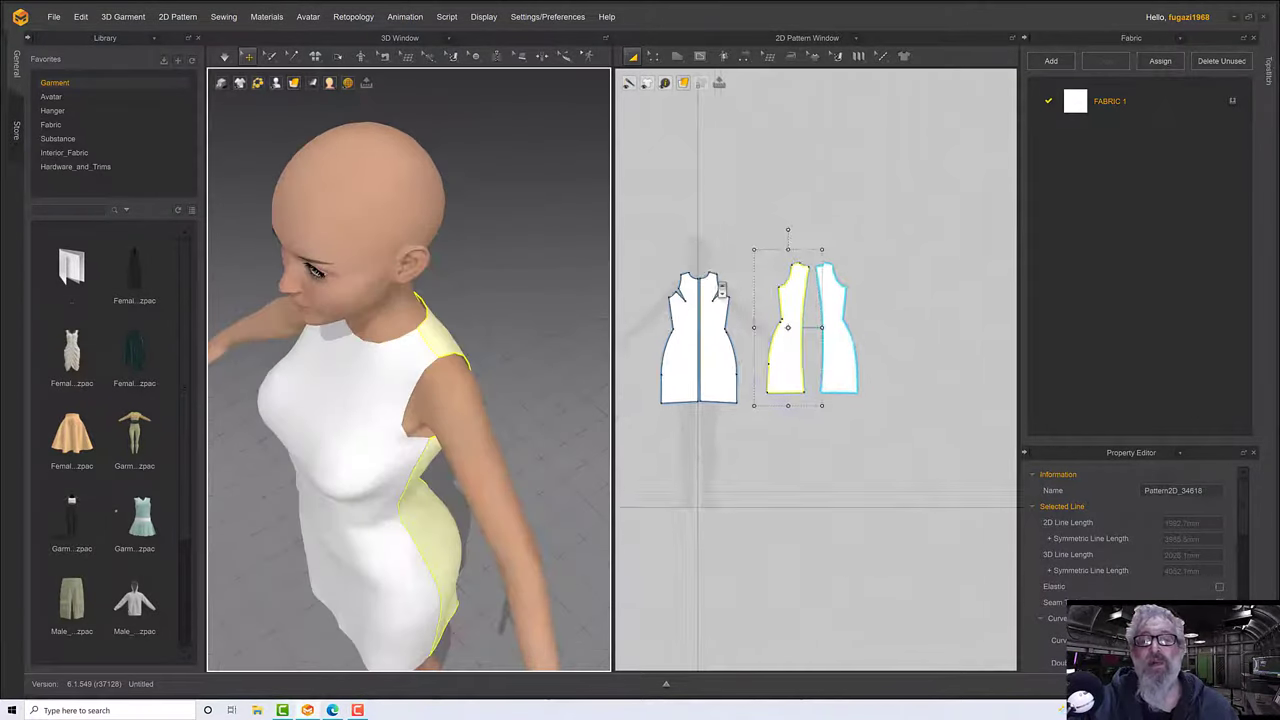
scroll(713, 193, "up", 4)
left_click(654, 57)
left_click(690, 84)
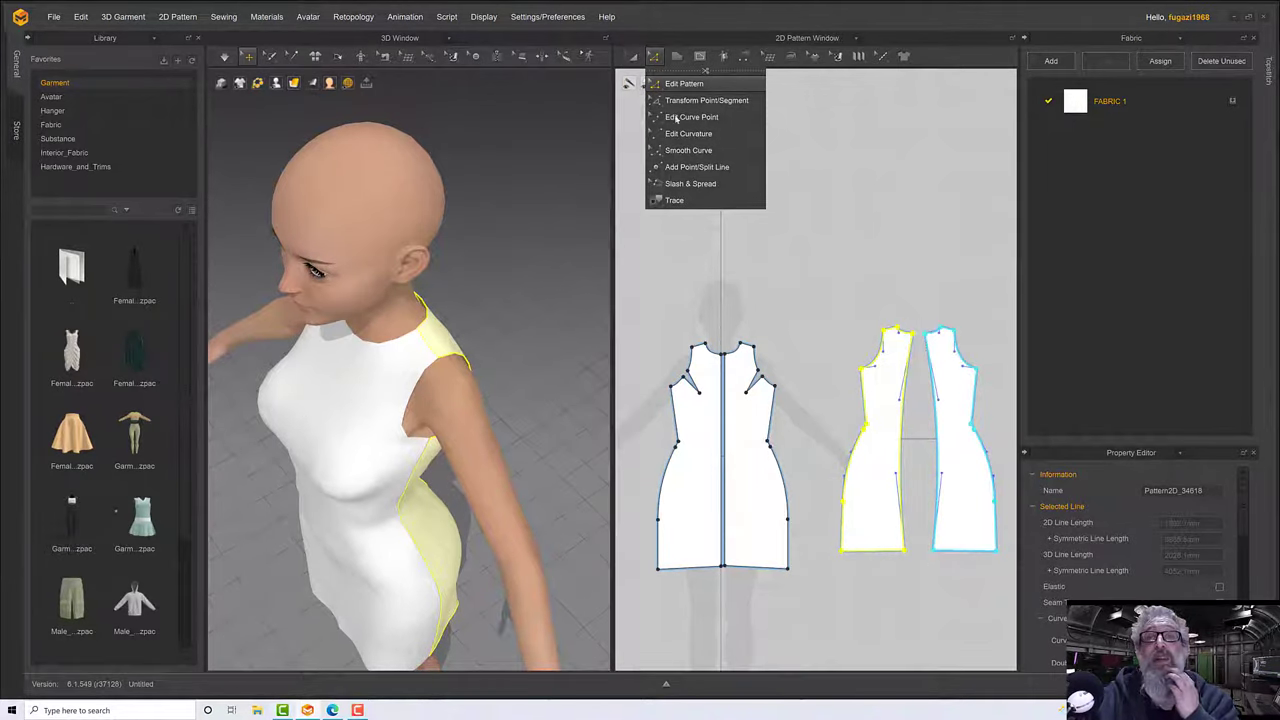
scroll(758, 358, "down", 1)
scroll(762, 368, "up", 2)
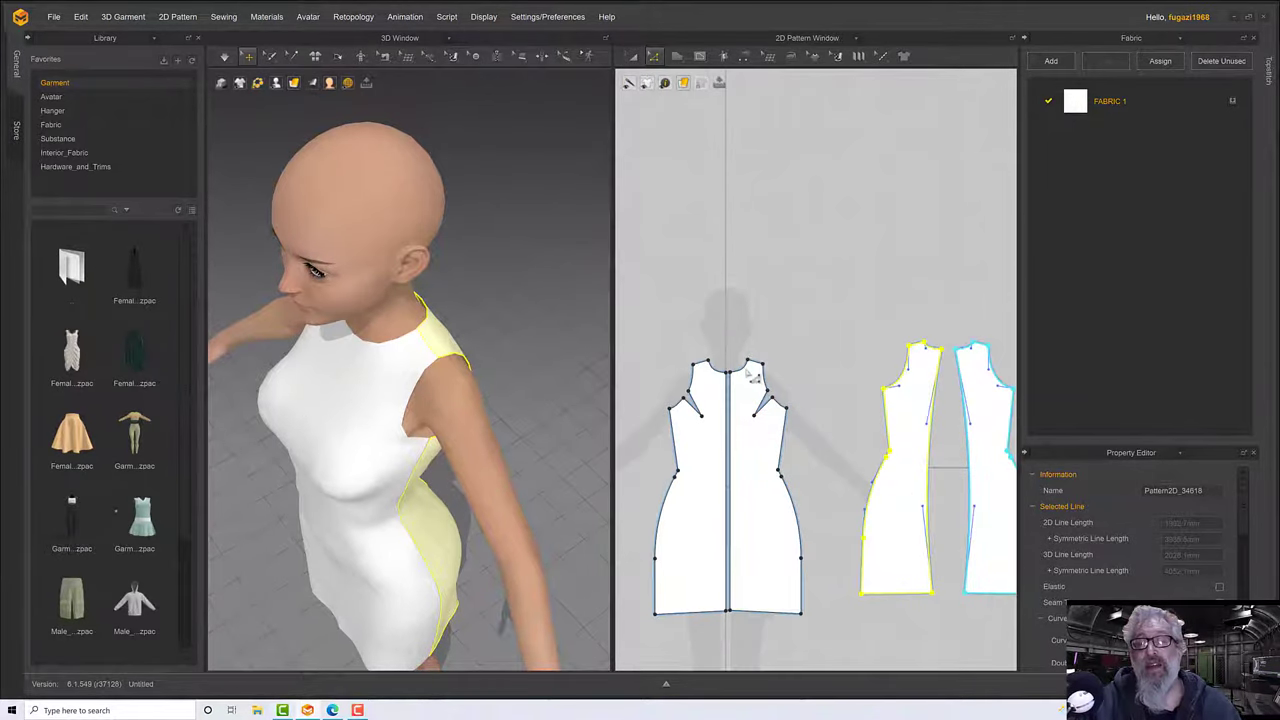
left_click(749, 373)
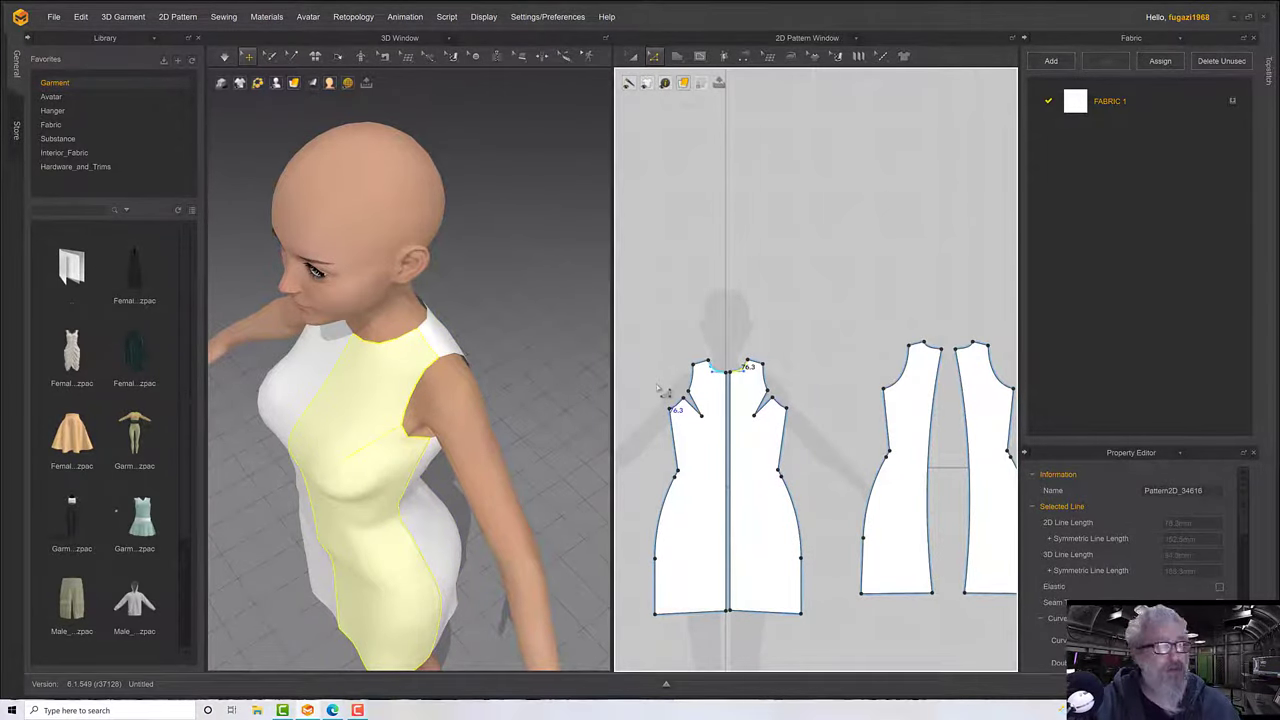
scroll(660, 390, "up", 1)
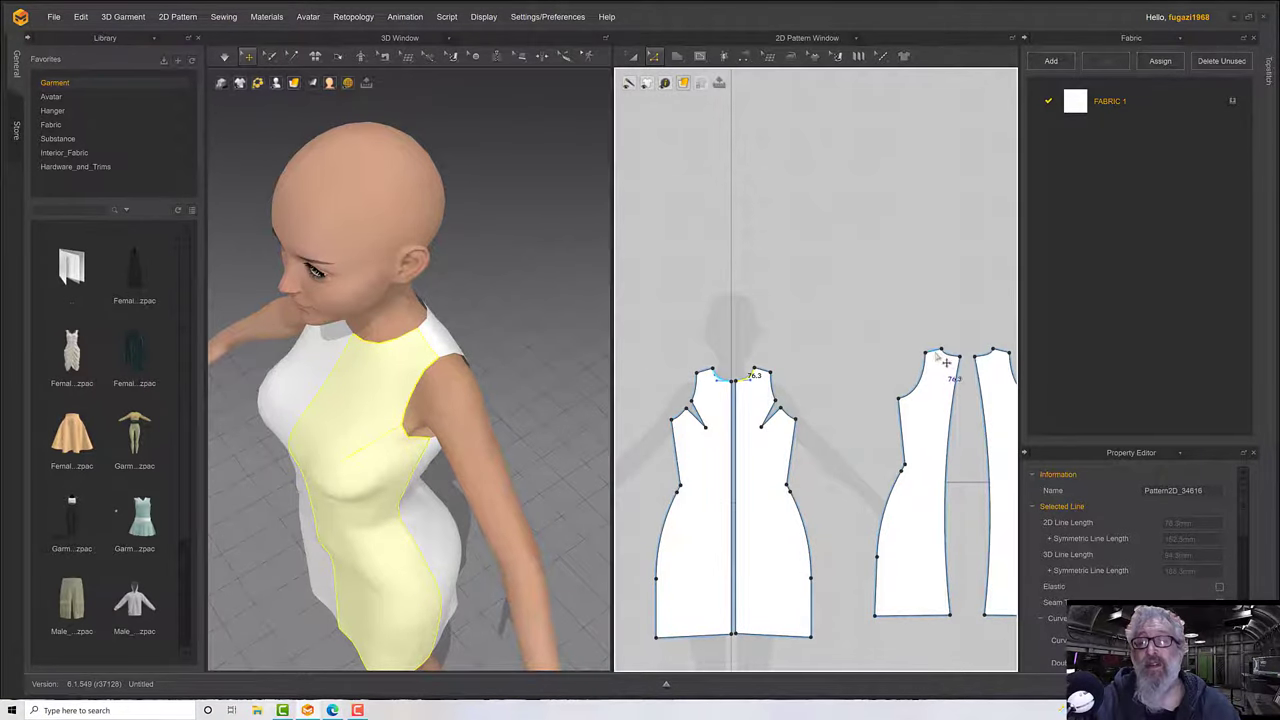
scroll(780, 375, "down", 1)
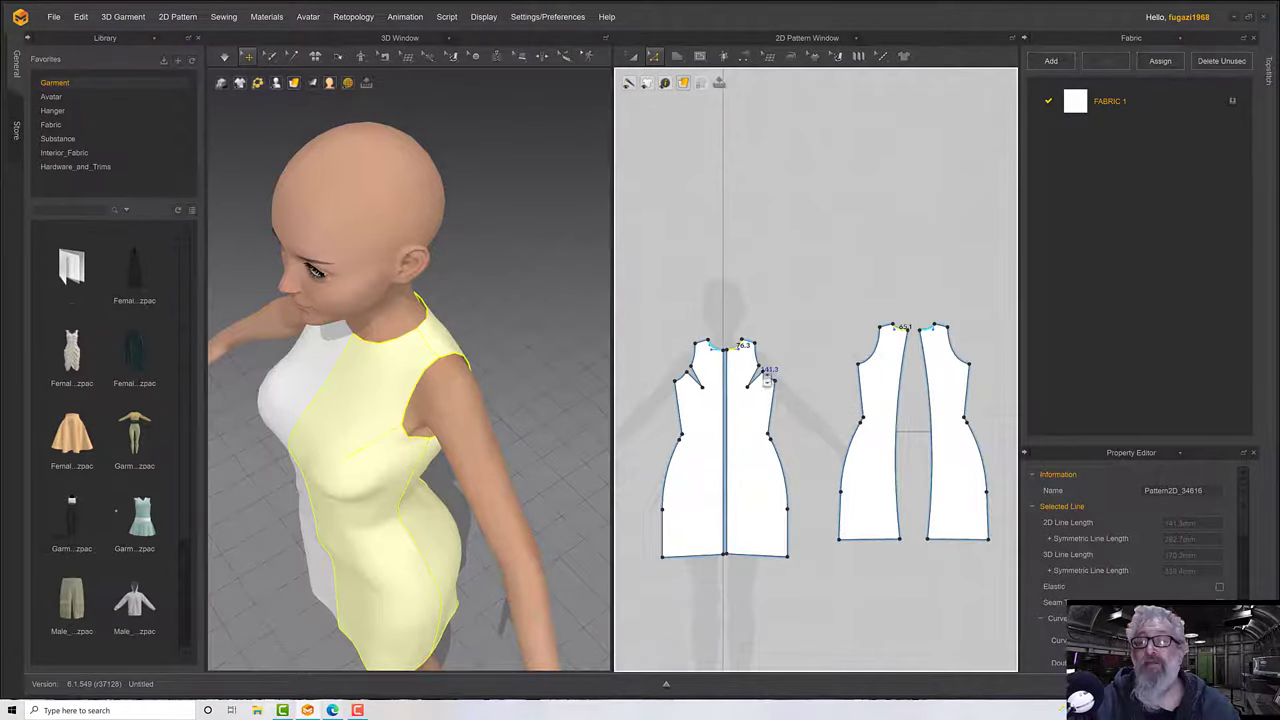
scroll(767, 375, "up", 3)
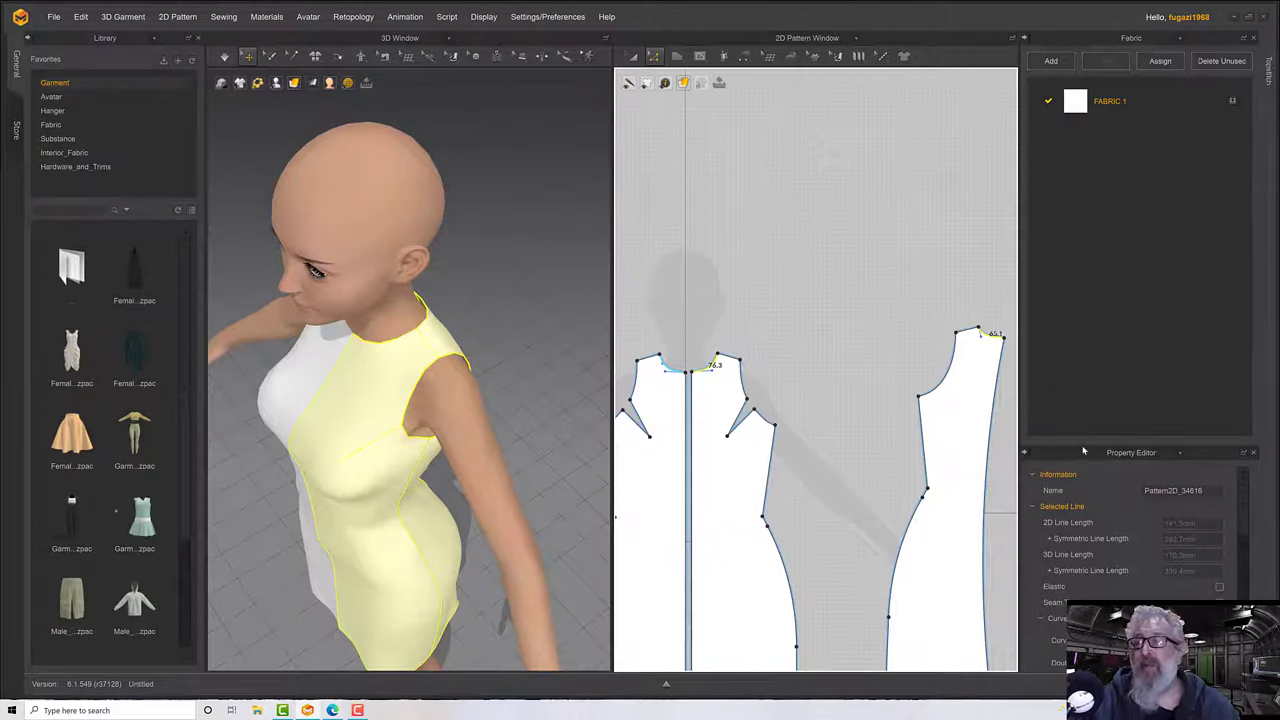
left_click_drag(1082, 443, 1097, 258)
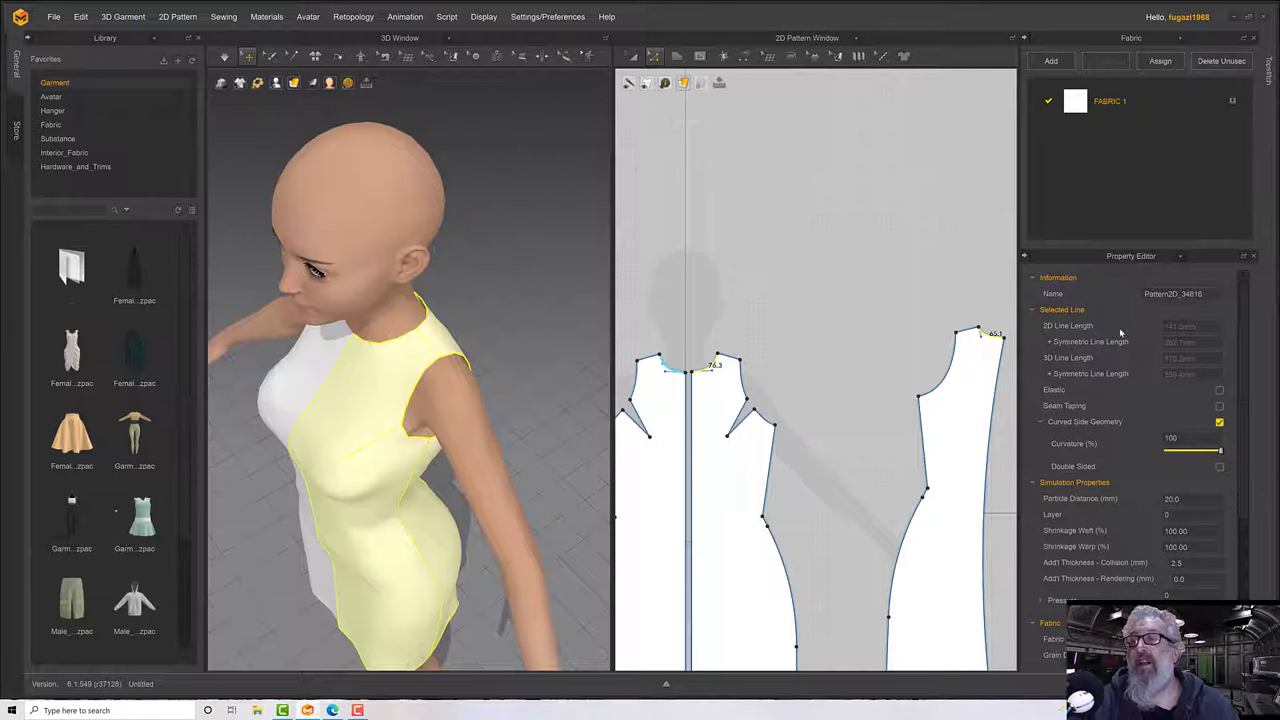
Create a rectangular pattern piece 141.3 mm wide and 30 mm high above the front panels.
left_click(677, 57)
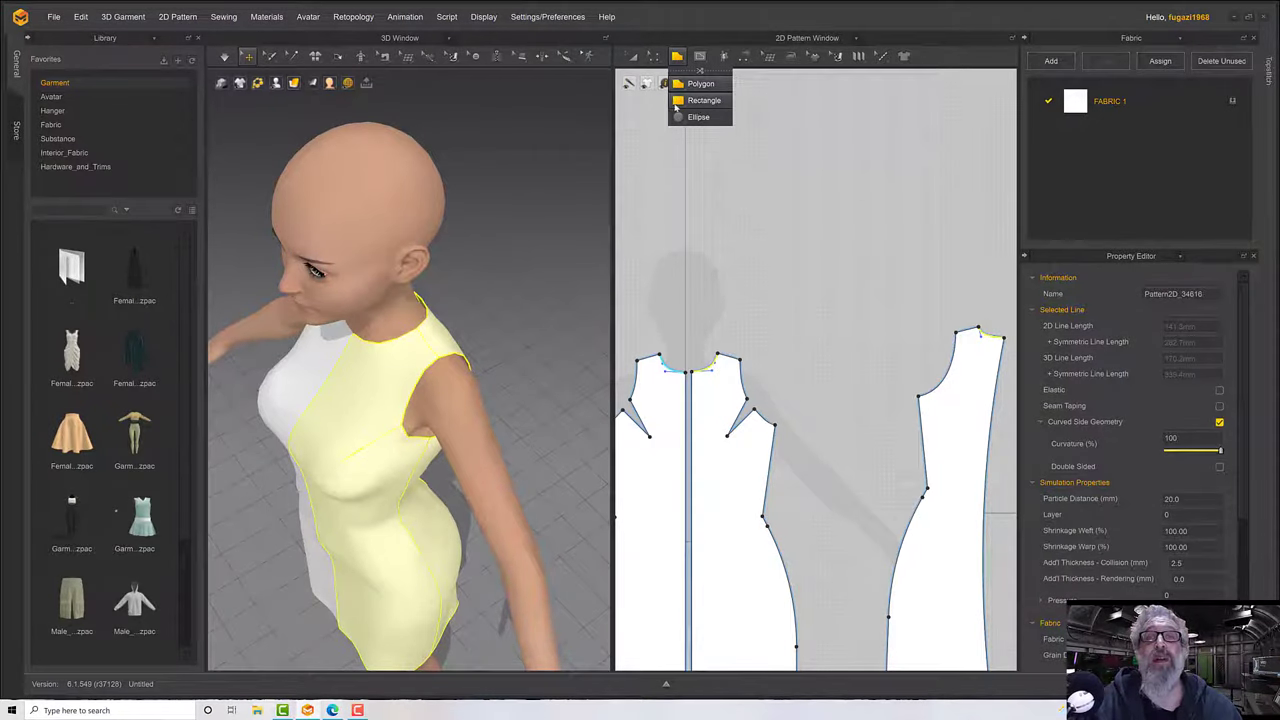
left_click(705, 101)
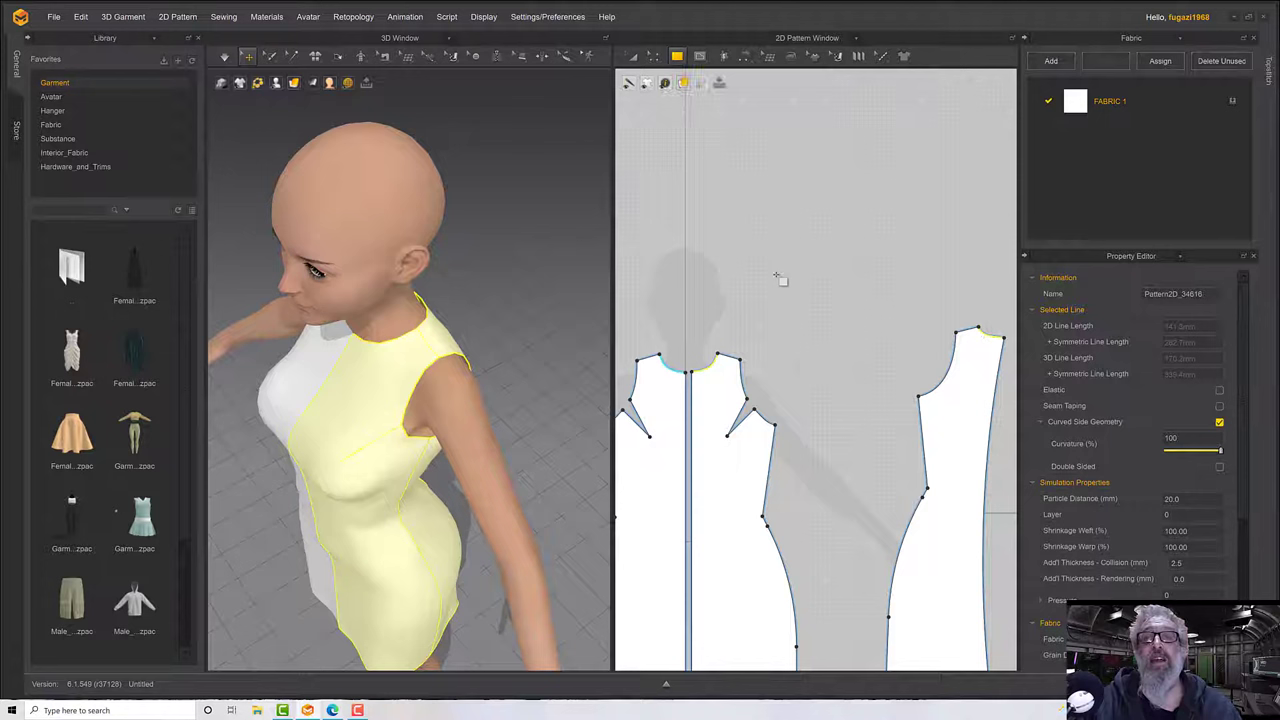
left_click(729, 232)
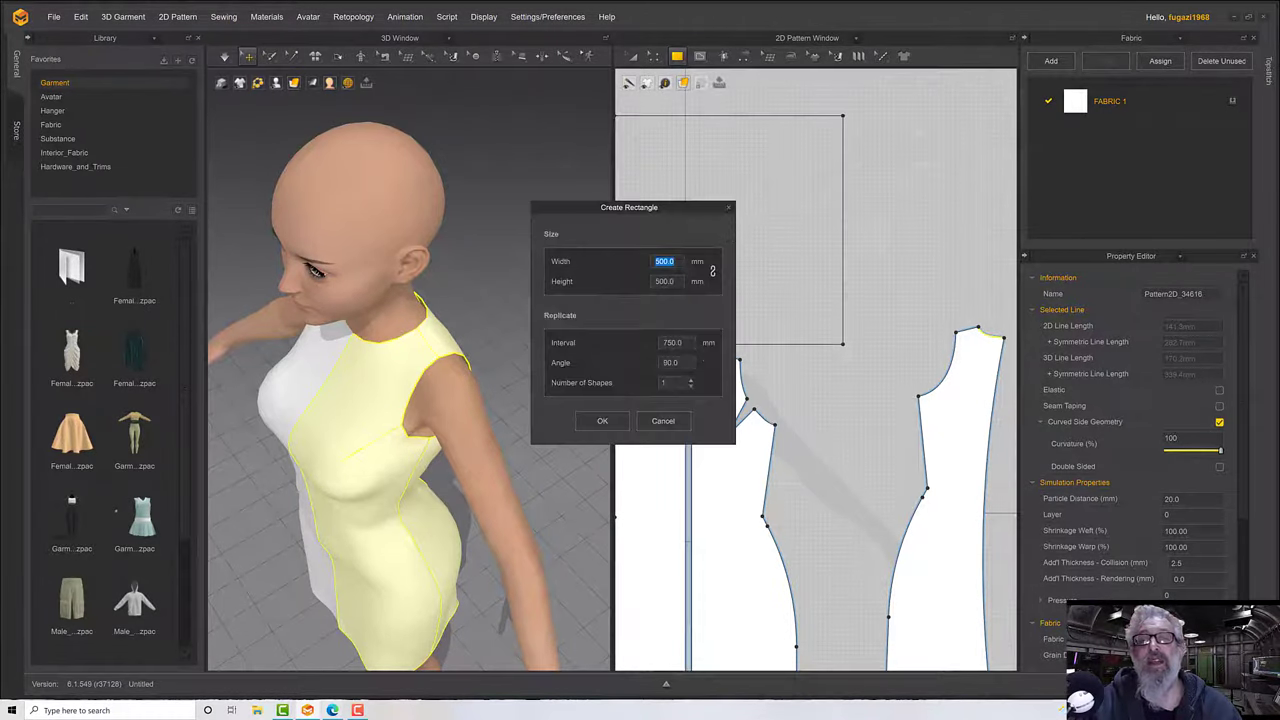
type("143")
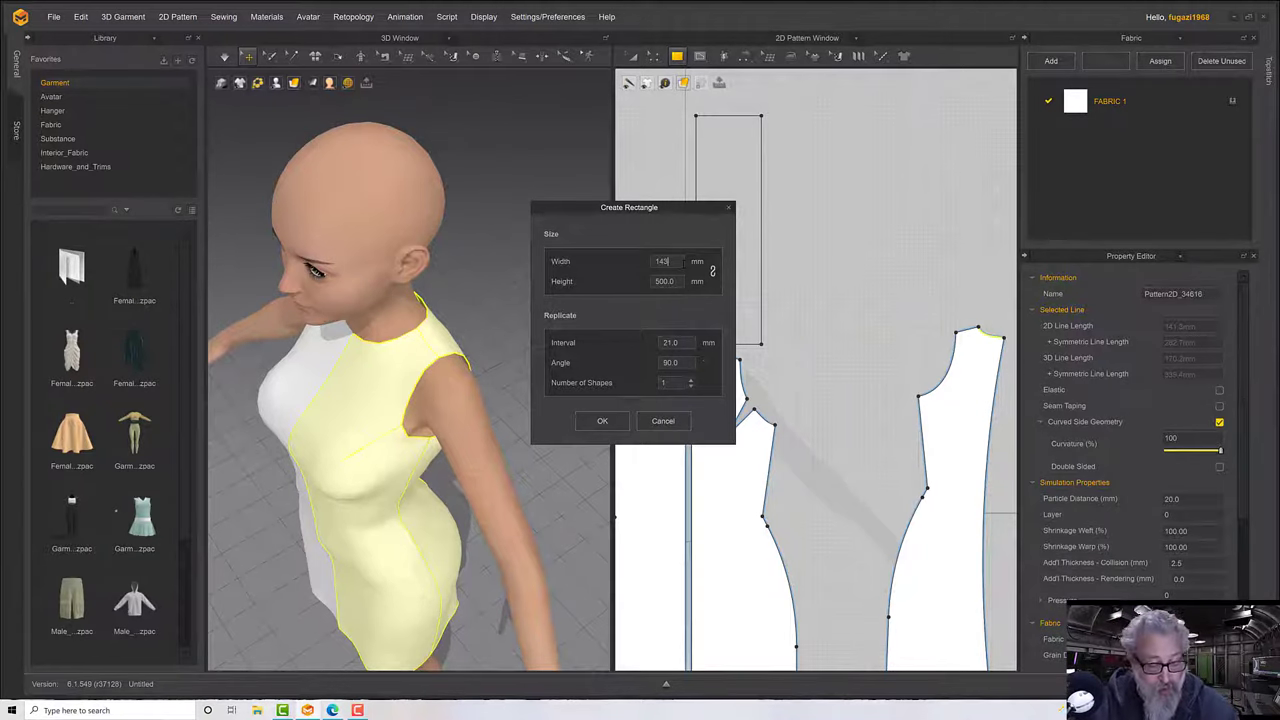
key("BackSpace")
type("1.")
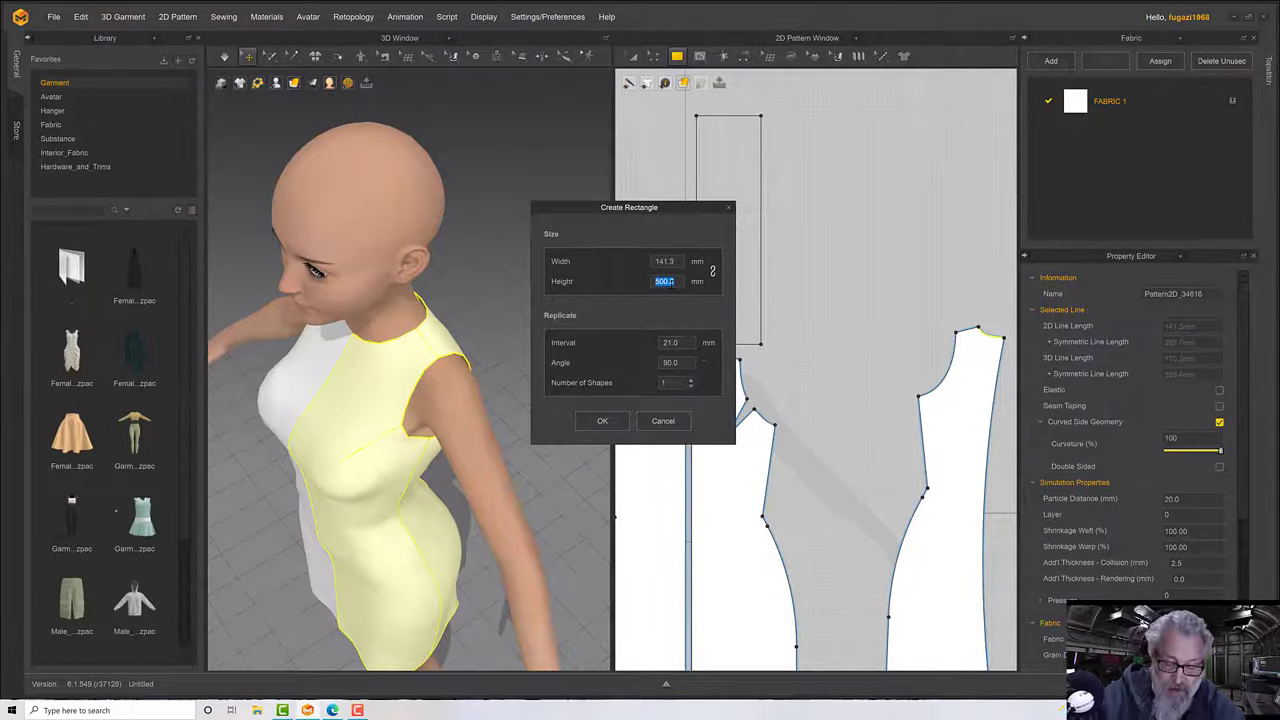
type("30")
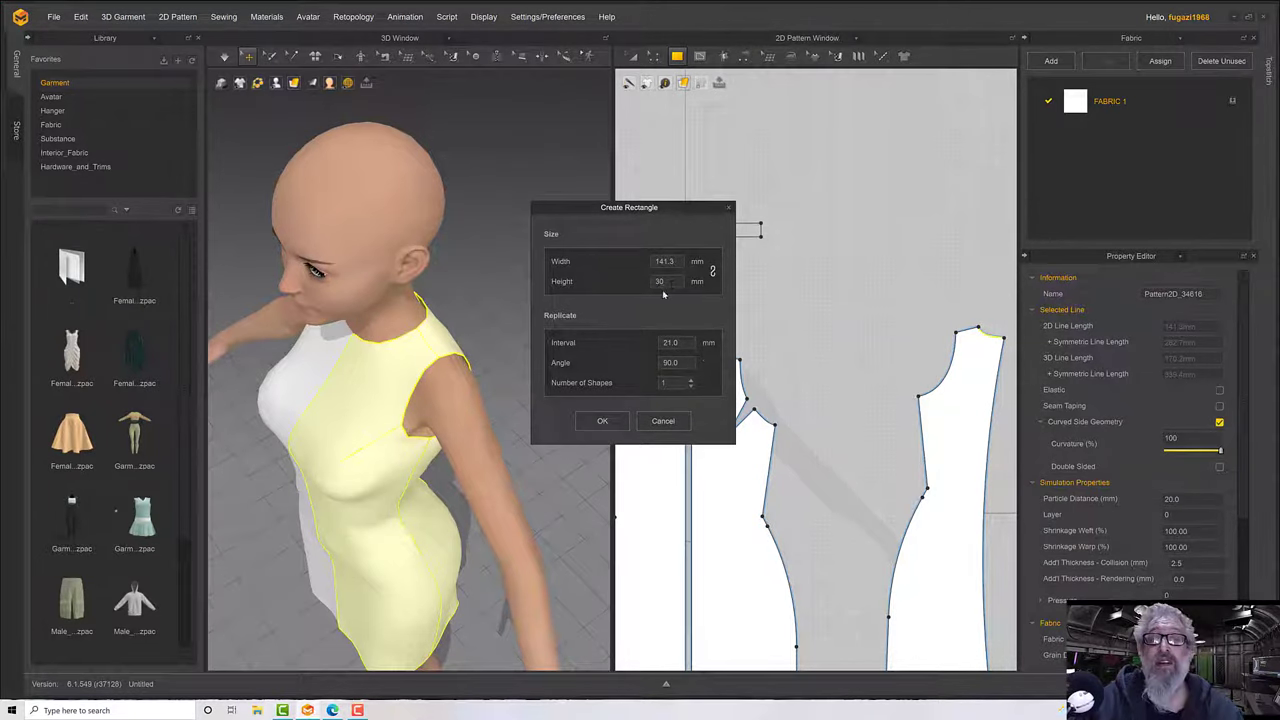
left_click(601, 421)
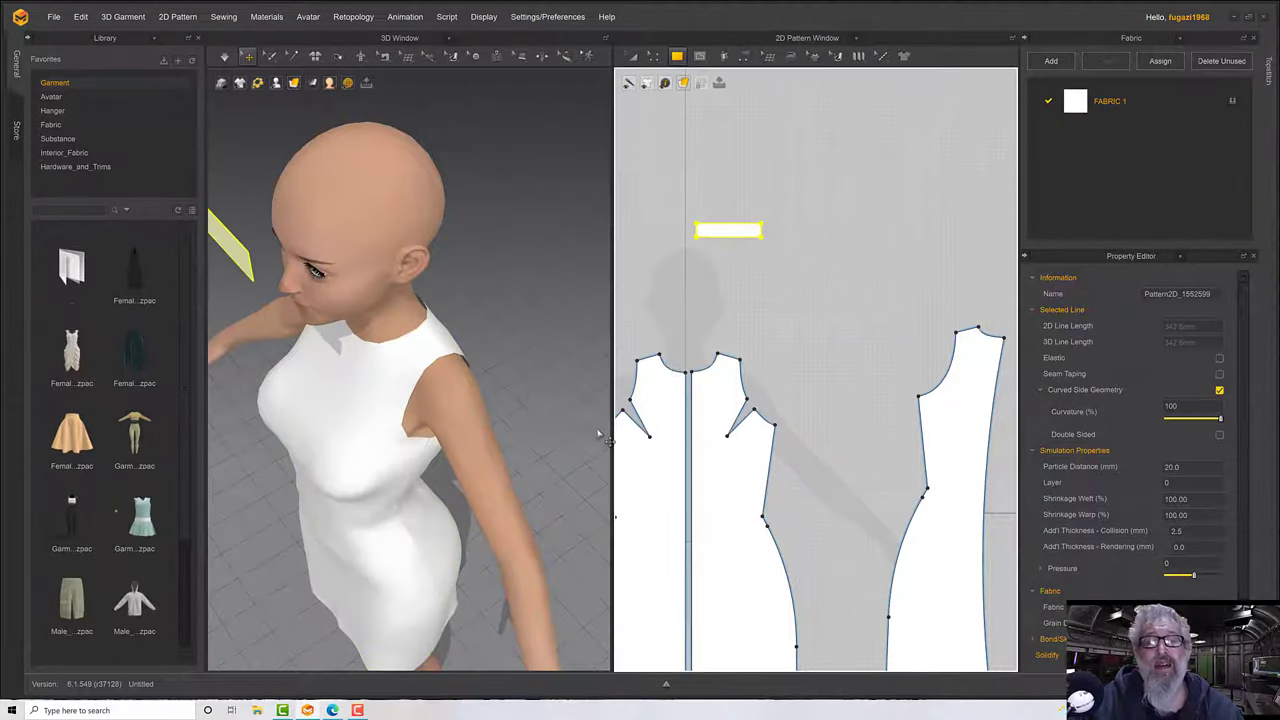
right_click_drag(492, 378, 458, 333)
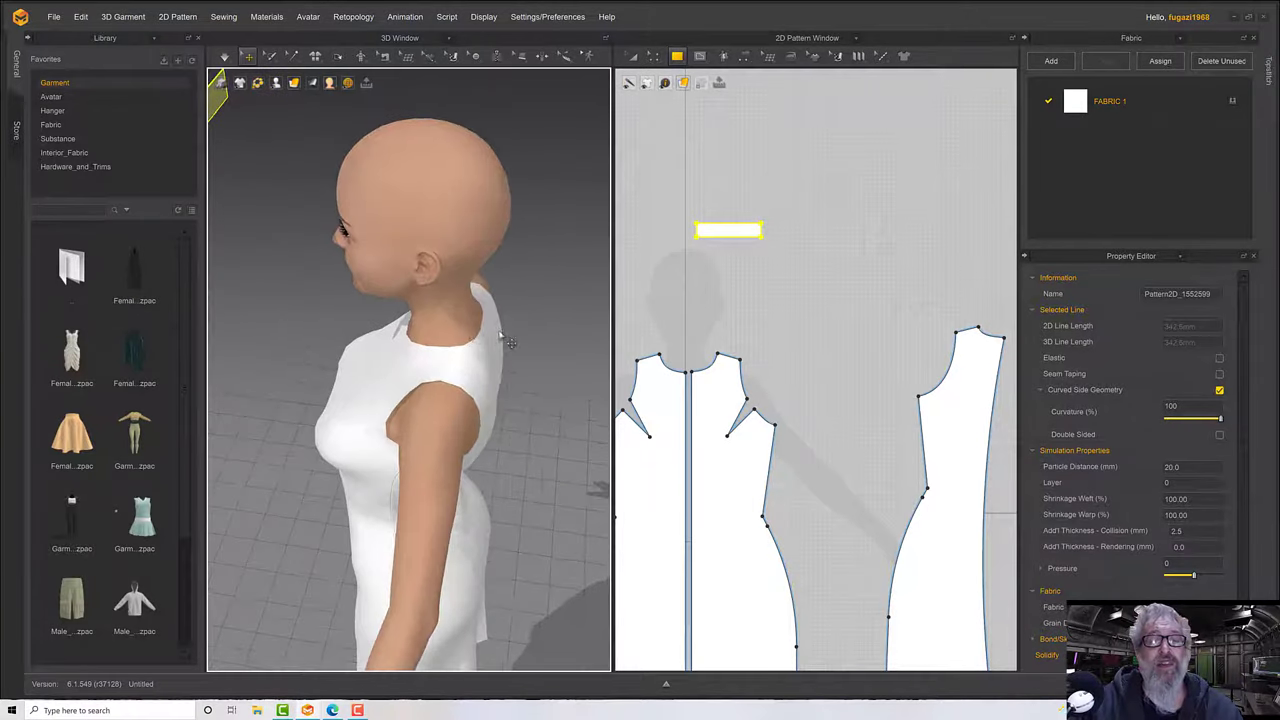
middle_click_drag(509, 343, 540, 342)
right_click_drag(560, 348, 581, 327)
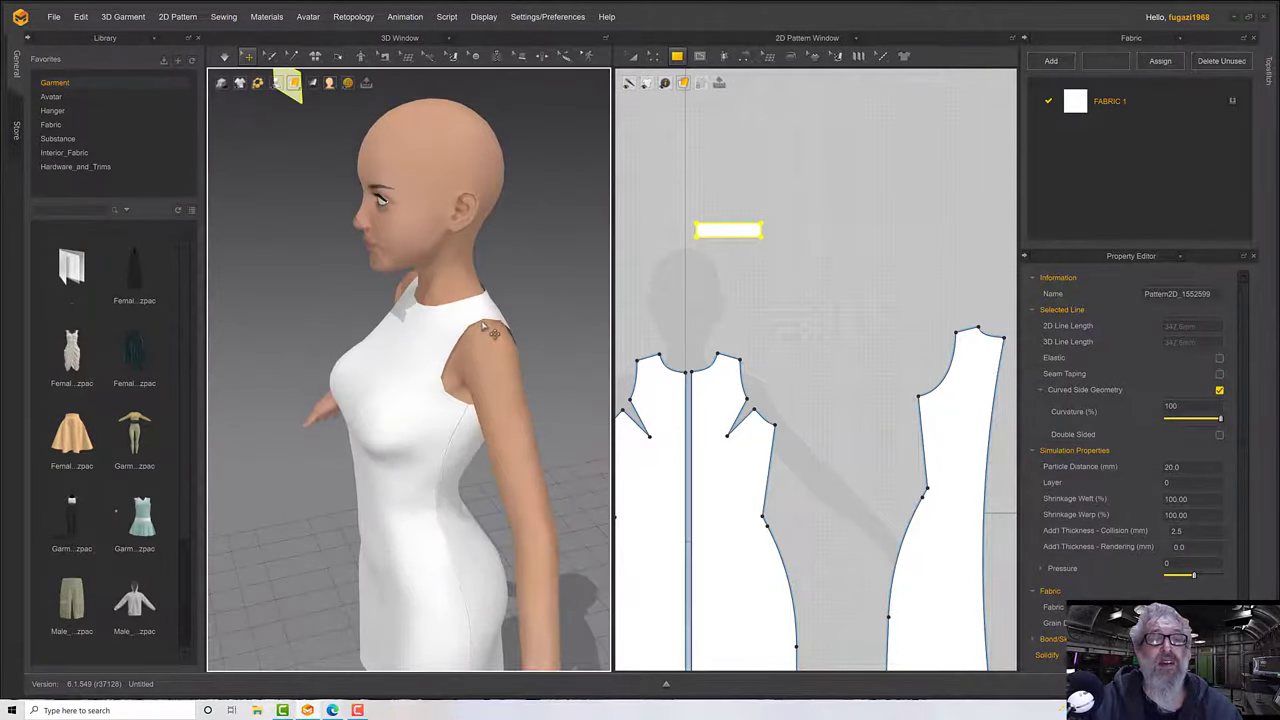
Show the avatar's arrangement points and wrap the collar strip around the side of the neck at a neck point.
key("shift+f")
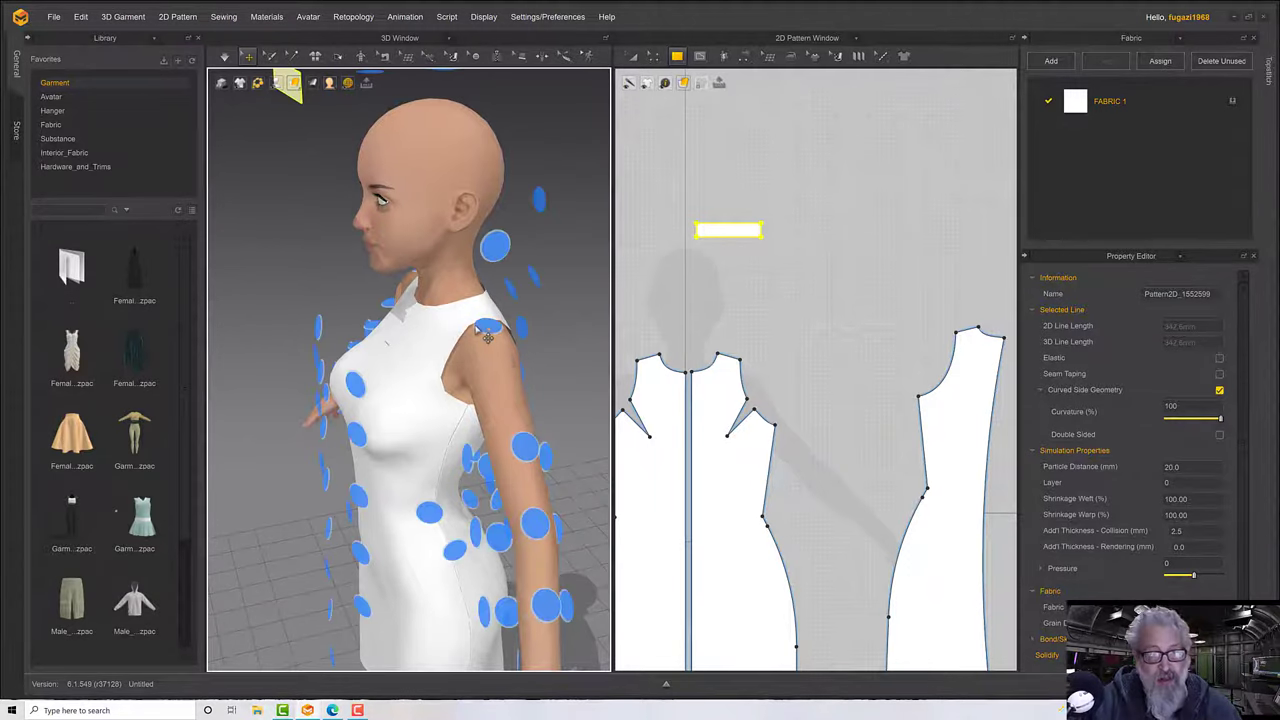
right_click_drag(499, 352, 513, 316)
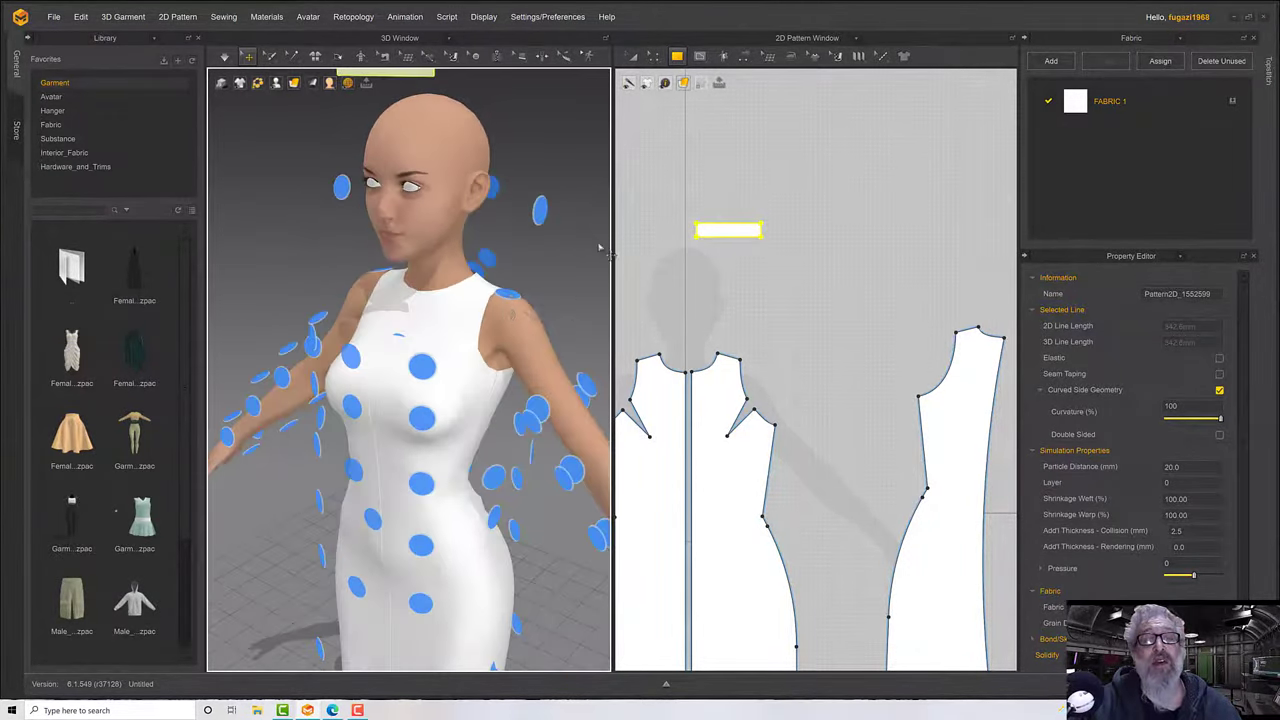
left_click(539, 211)
right_click_drag(567, 221, 575, 192)
left_click(535, 198)
left_click_drag(543, 182, 476, 255)
right_click_drag(520, 252, 514, 279)
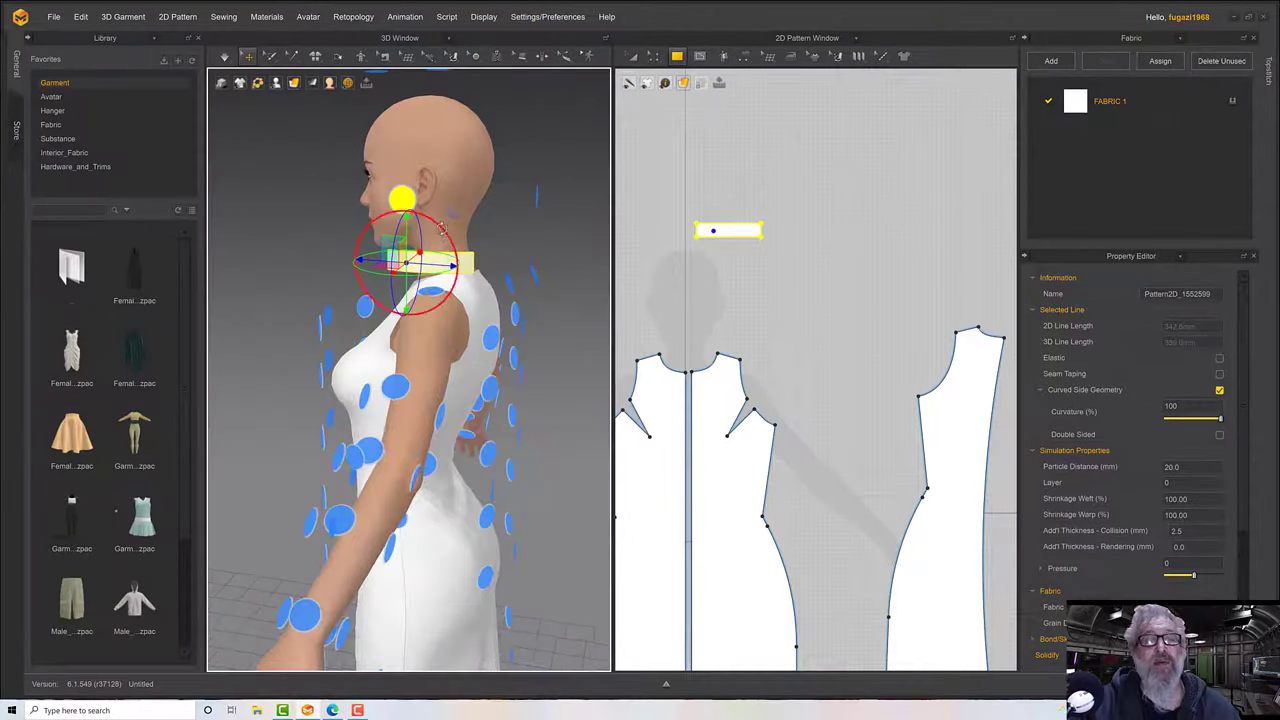
Rotate the collar strip in 3D so it tilts up toward the back of the neck, and check its placement from behind and the front.
left_click_drag(440, 227, 429, 218)
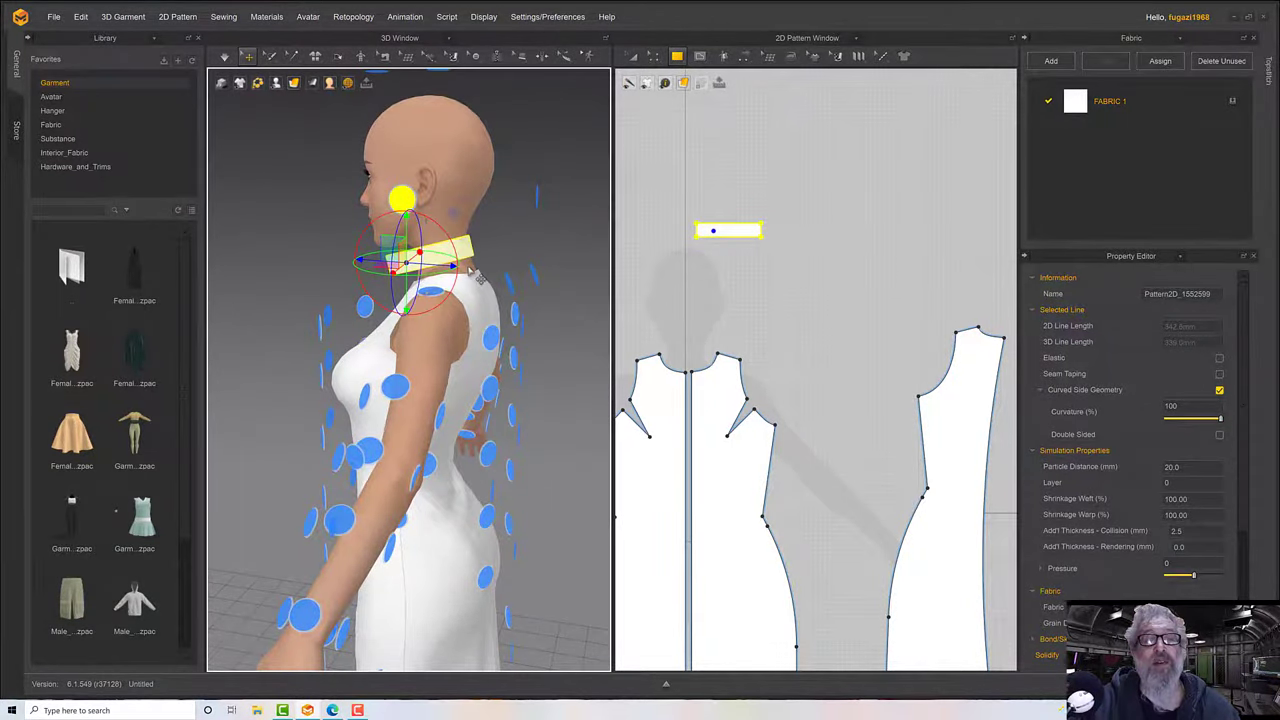
scroll(473, 275, "up", 3)
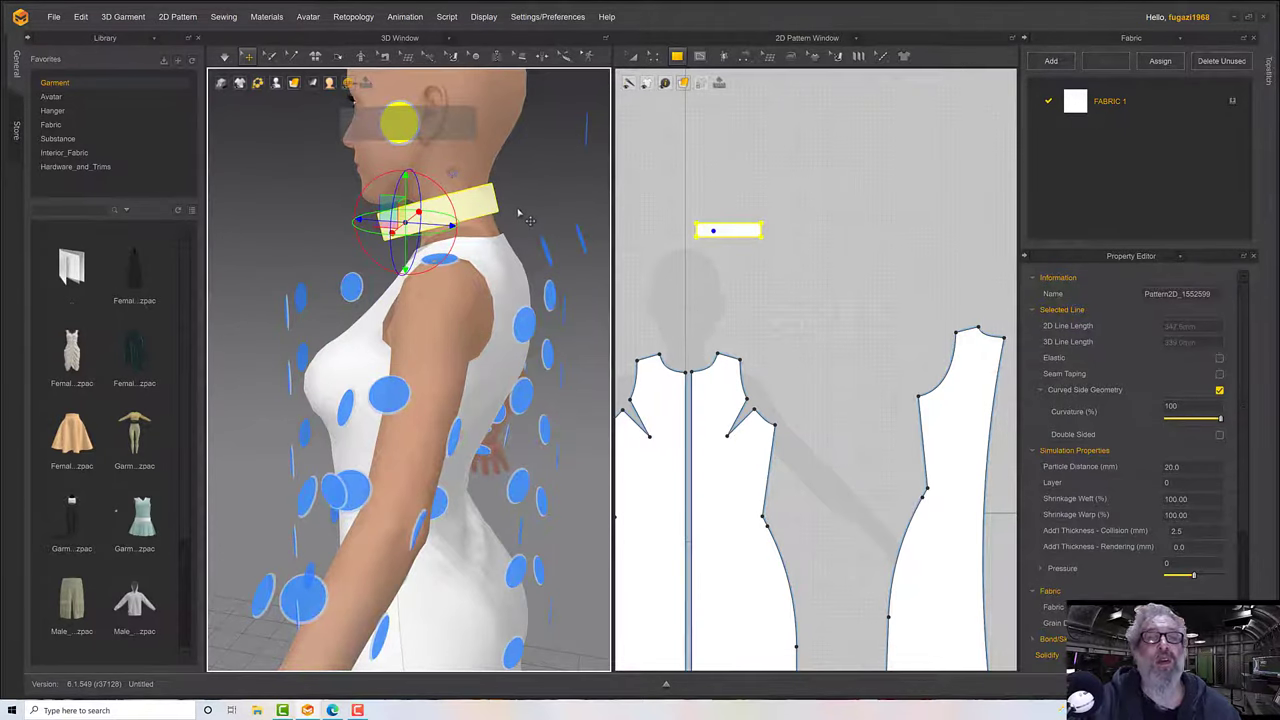
right_click_drag(571, 229, 495, 229)
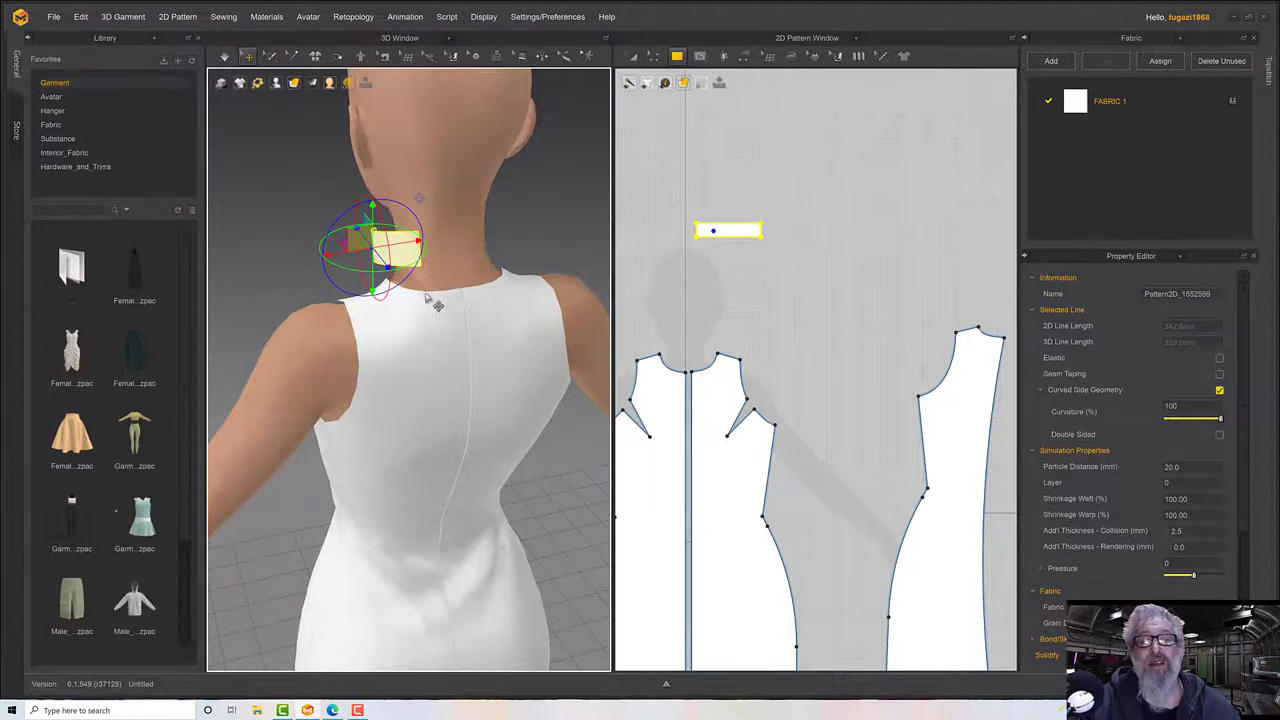
middle_click_drag(787, 281, 684, 271)
scroll(757, 282, "down", 2)
scroll(756, 283, "down", 3)
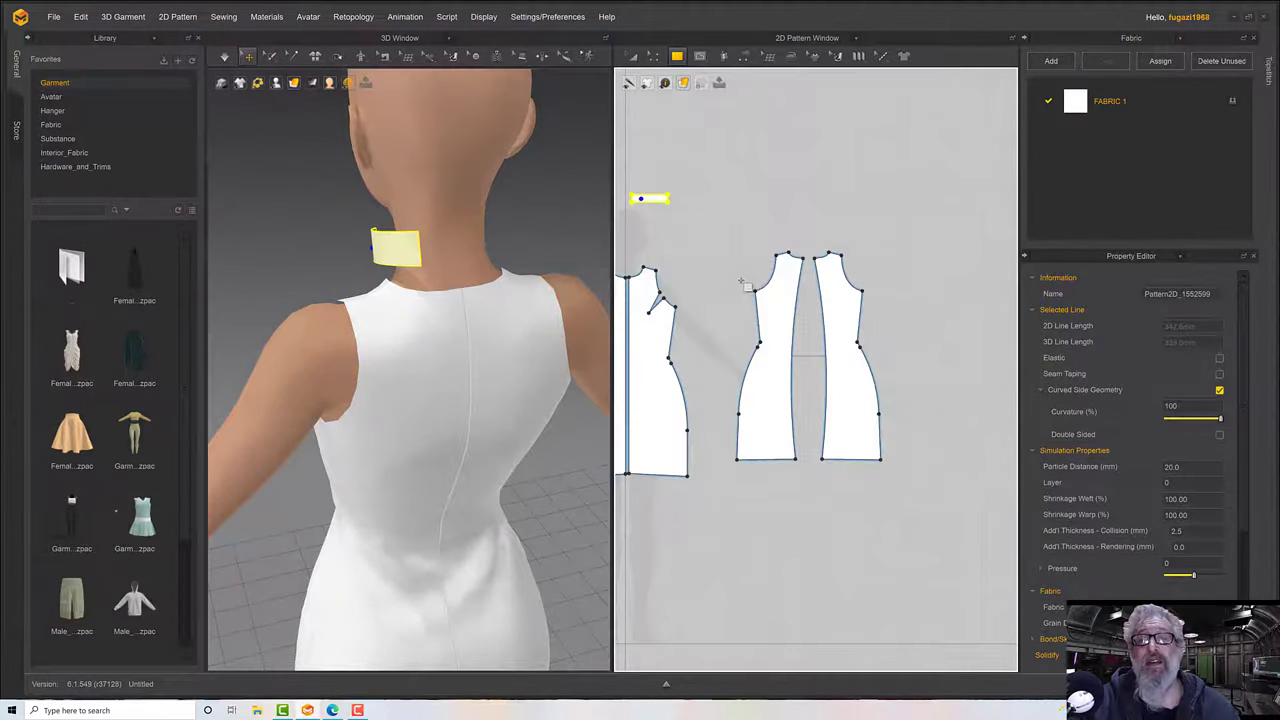
right_click_drag(532, 285, 587, 271)
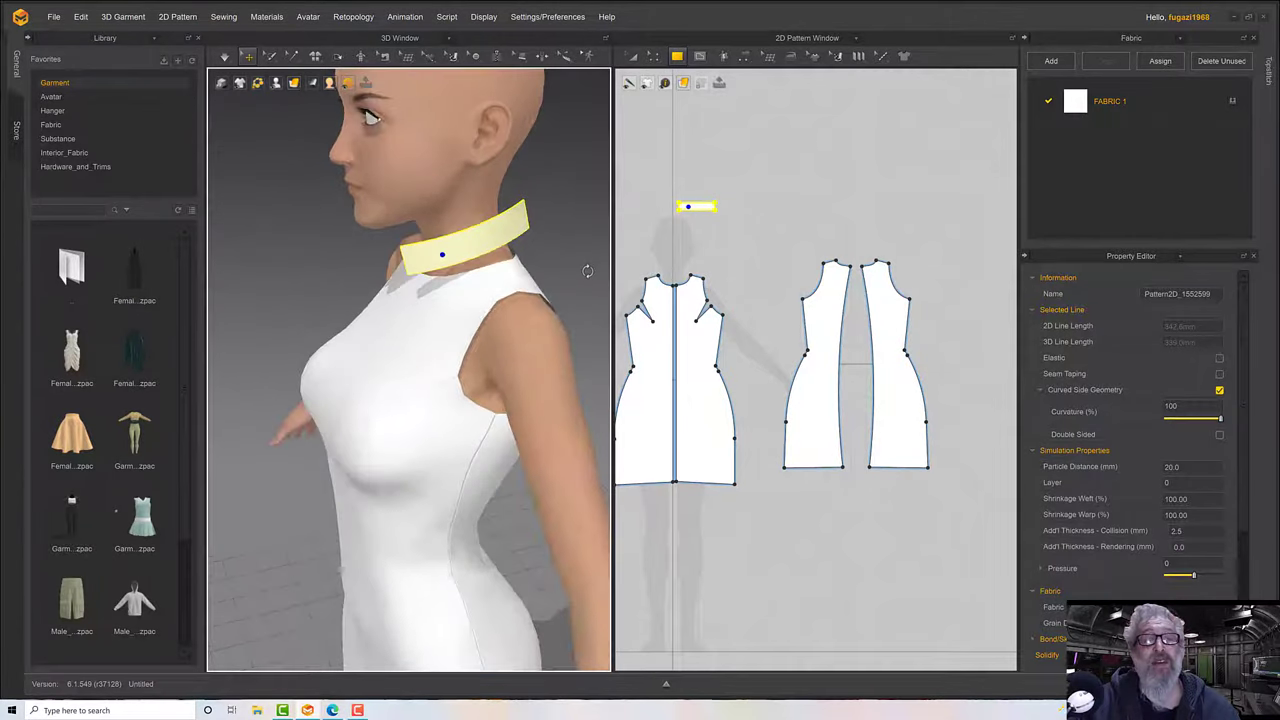
Free-sew the front neckline, from centre front to the shoulder point, to the first 76.3 mm of the collar strip's lower edge.
scroll(718, 268, "up", 2)
scroll(740, 266, "down", 2)
scroll(740, 266, "up", 3)
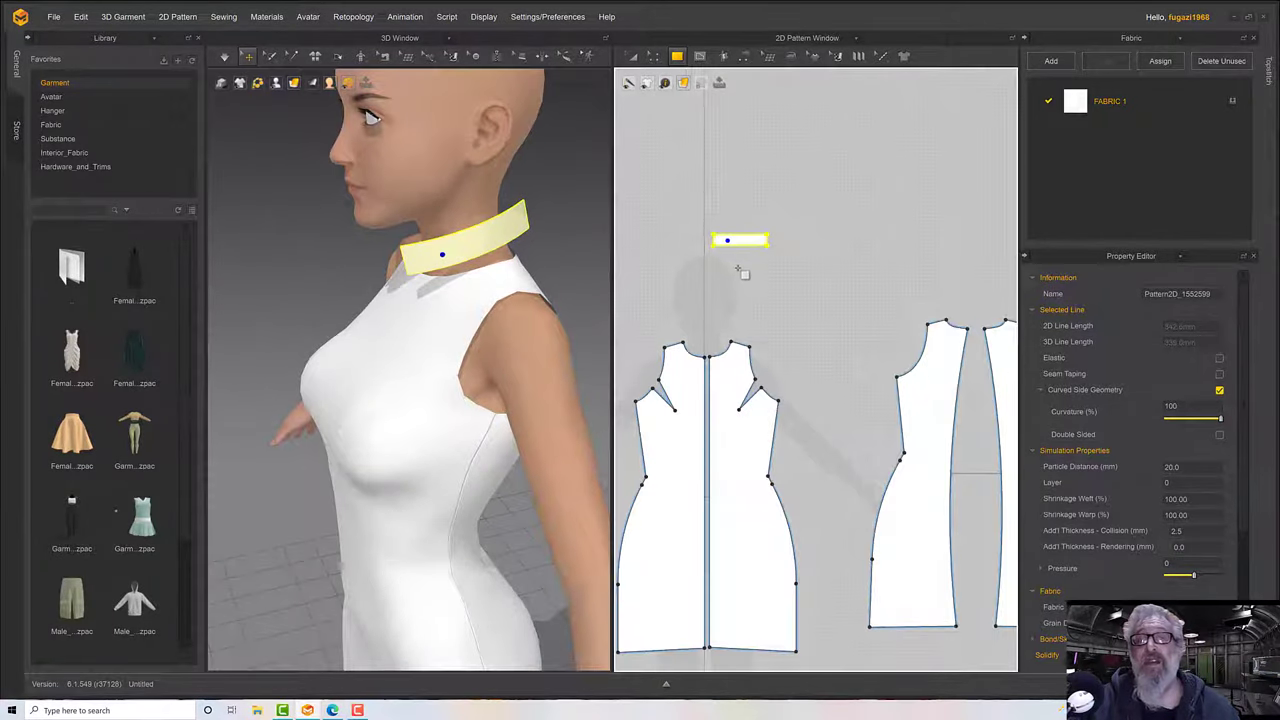
left_click(654, 56)
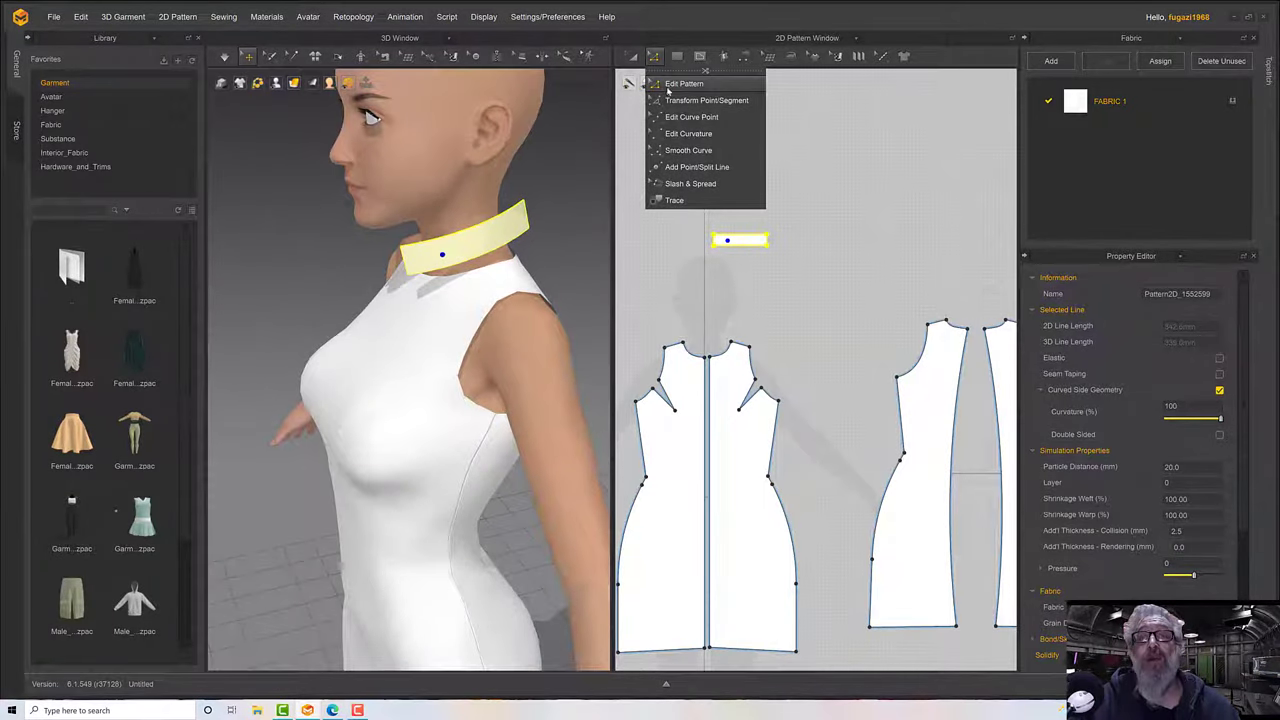
left_click(666, 84)
left_click(745, 58)
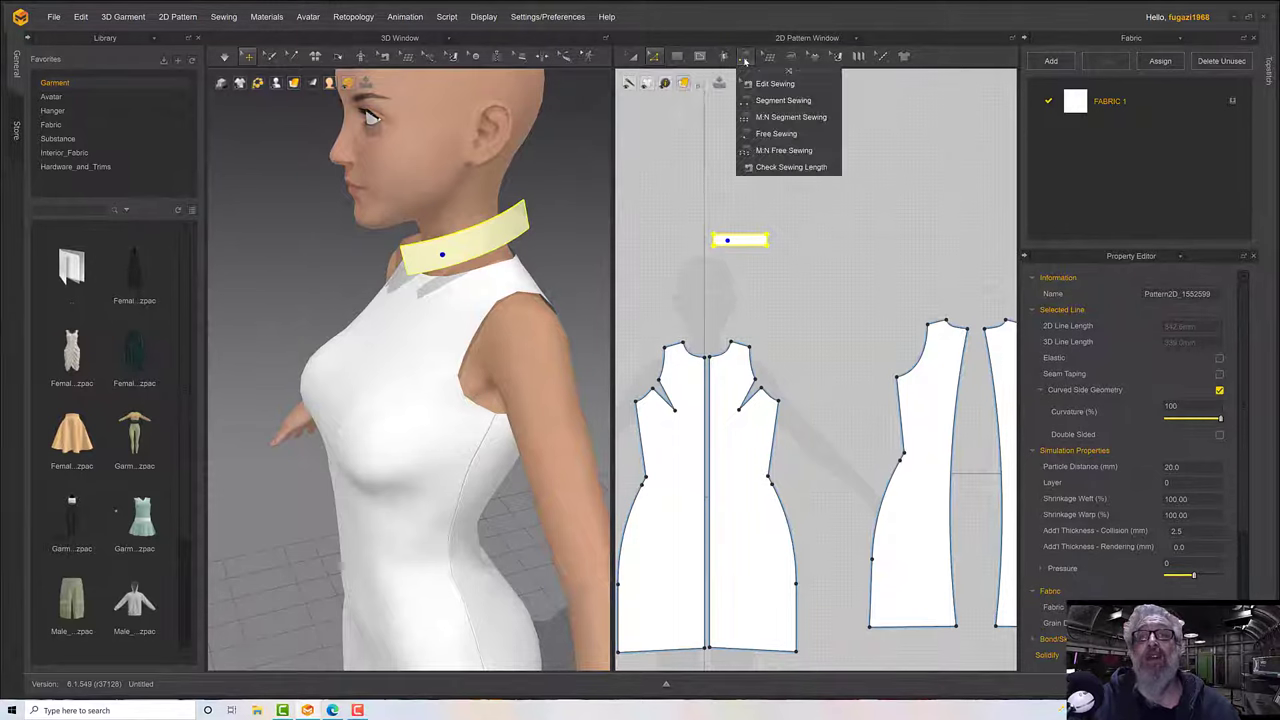
left_click(763, 133)
scroll(730, 375, "up", 1)
scroll(730, 375, "up", 1)
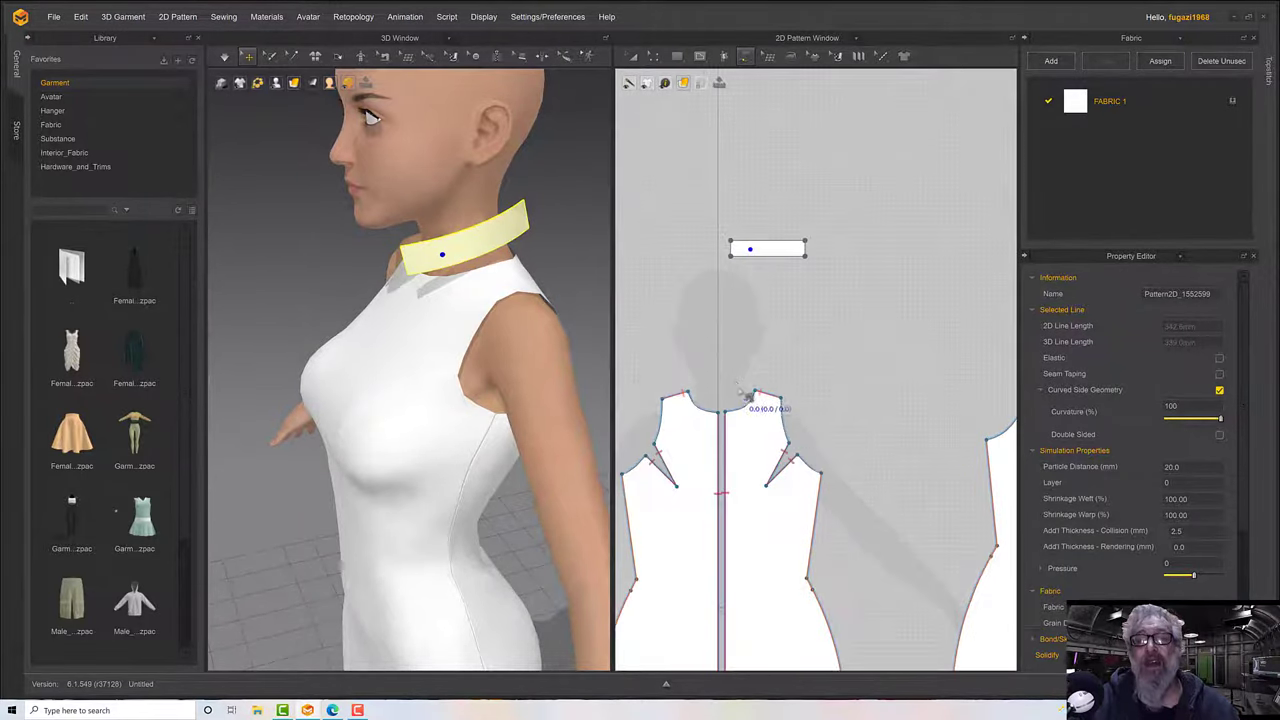
left_click(729, 411)
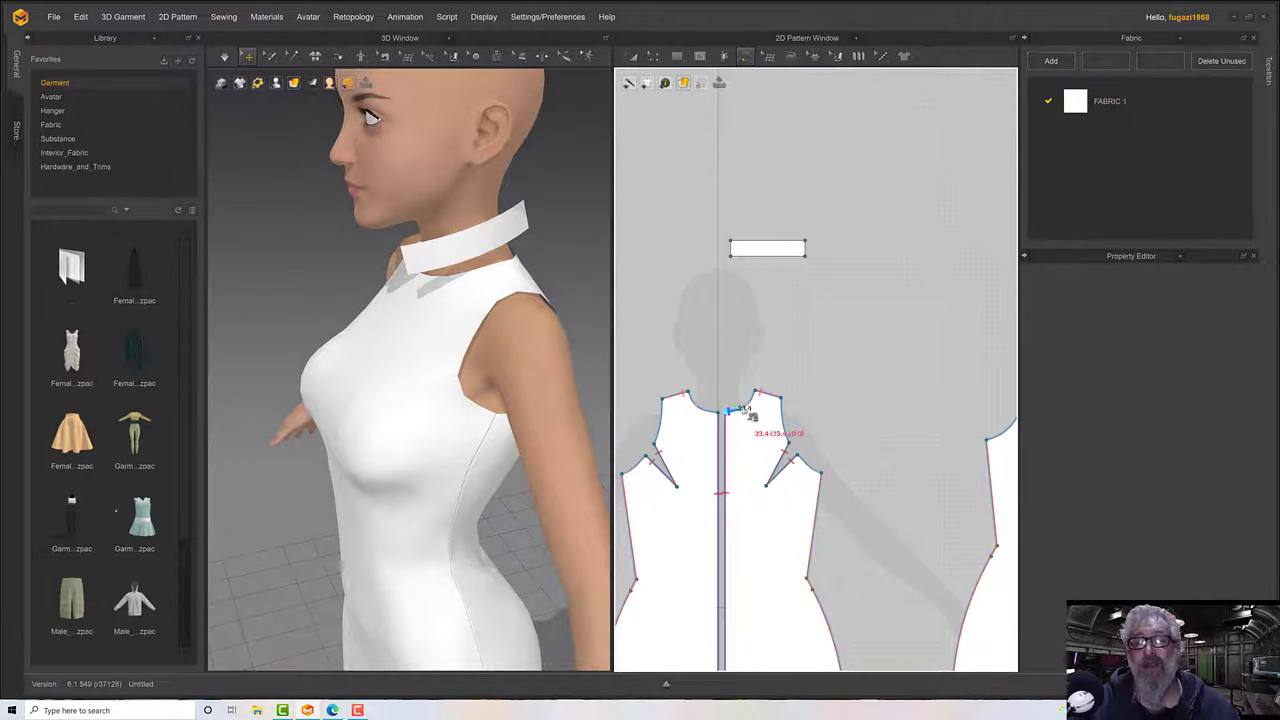
left_click(758, 397)
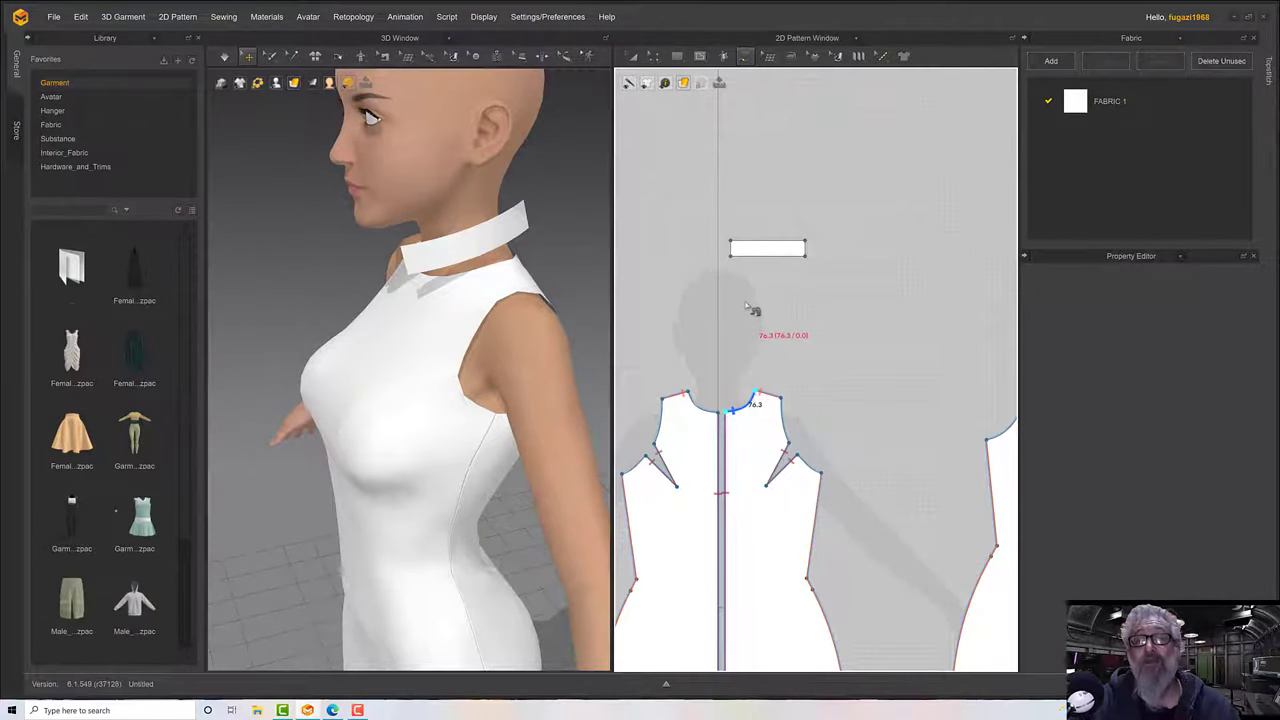
left_click(733, 256)
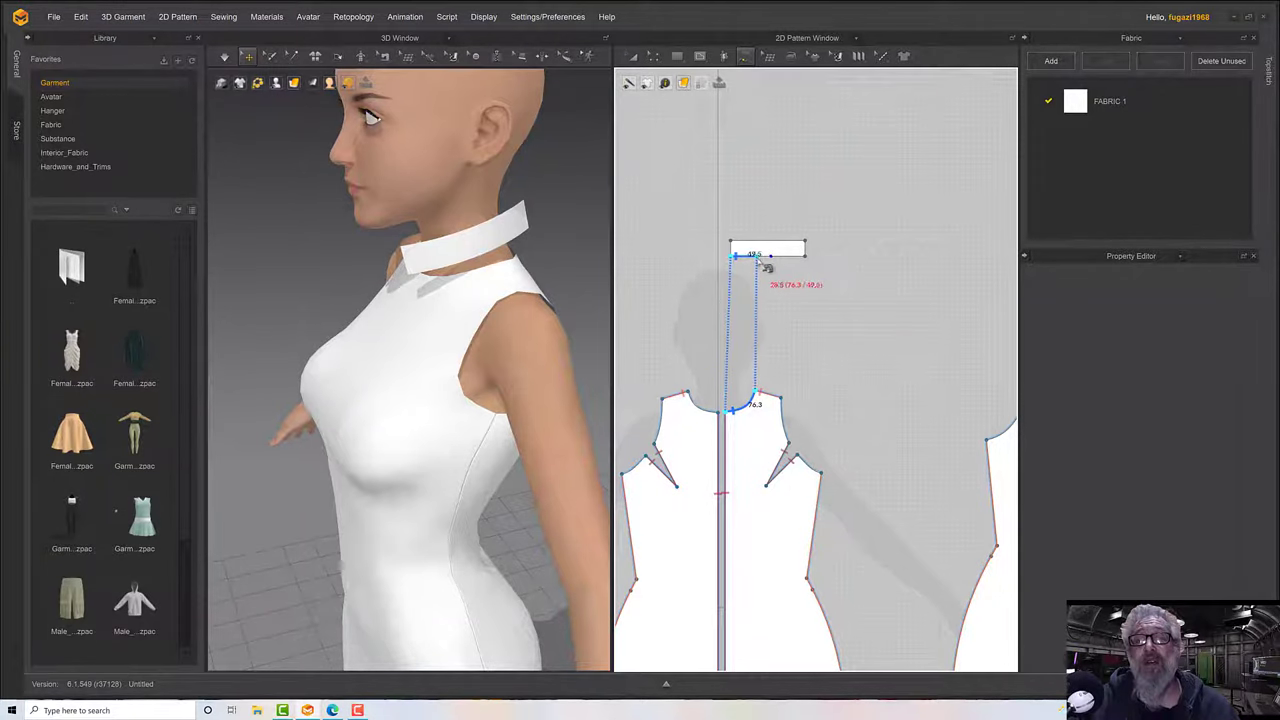
scroll(754, 260, "down", 2)
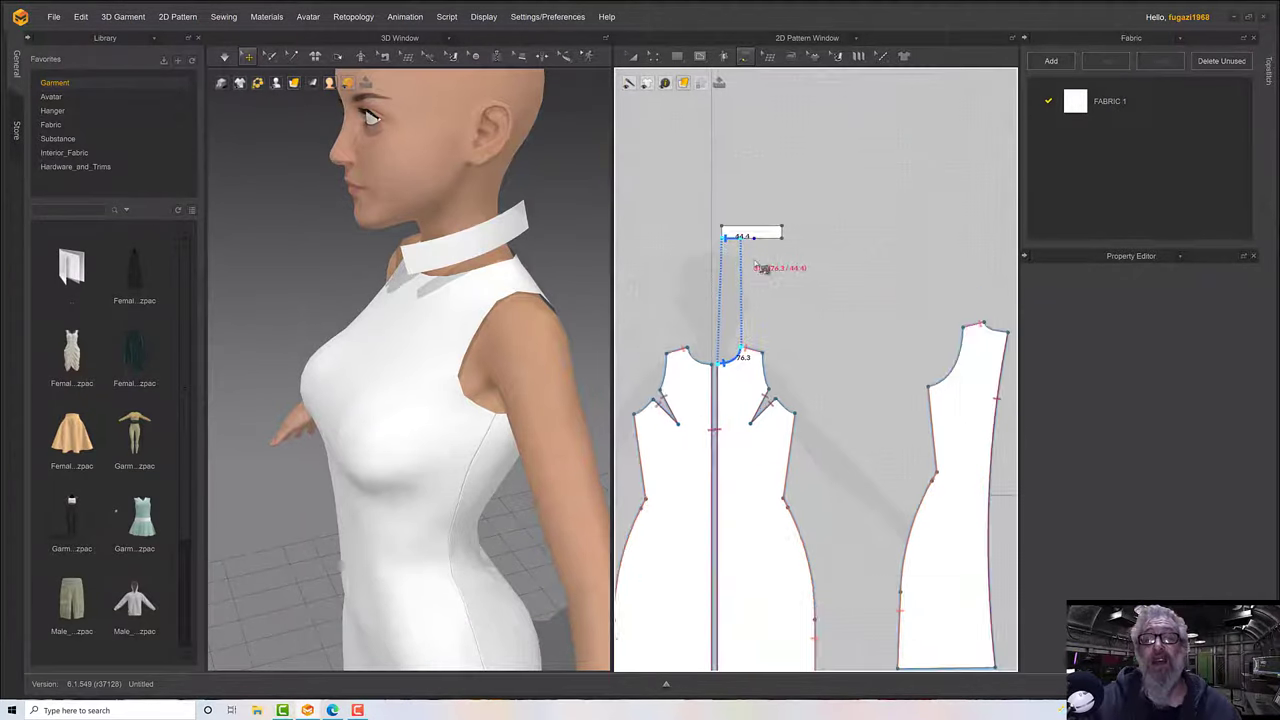
scroll(755, 261, "up", 7)
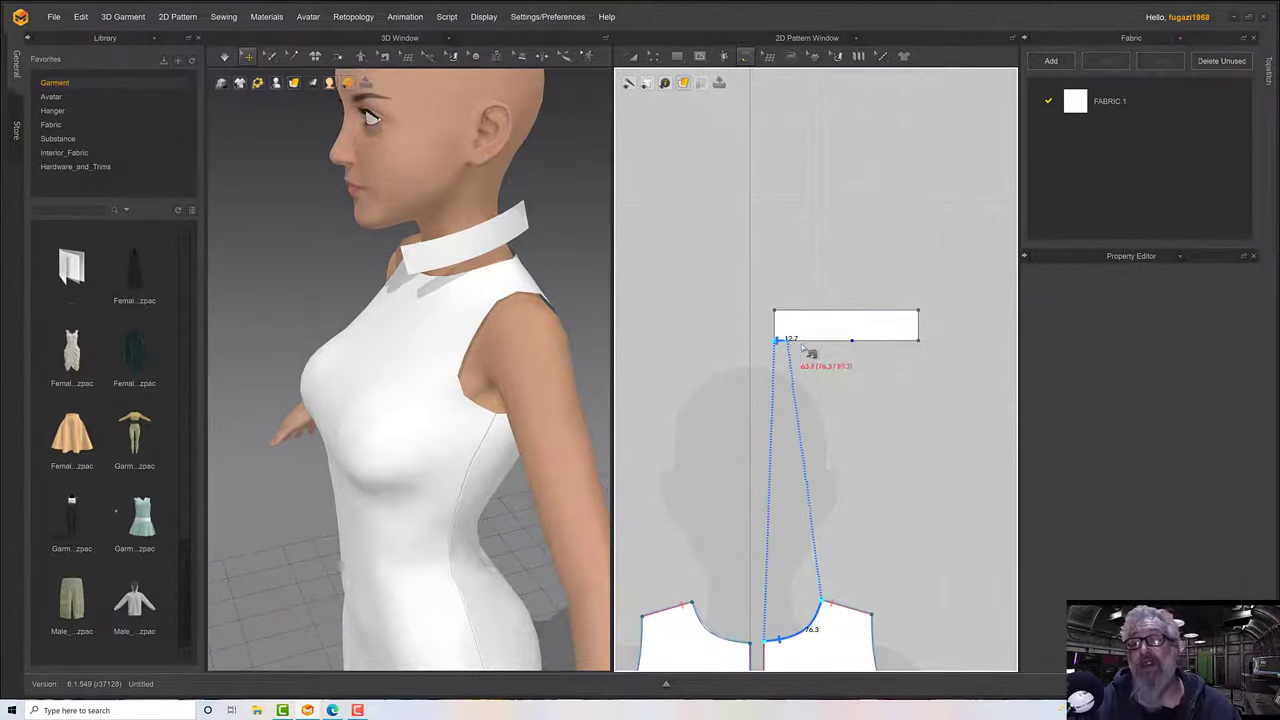
left_click(828, 344)
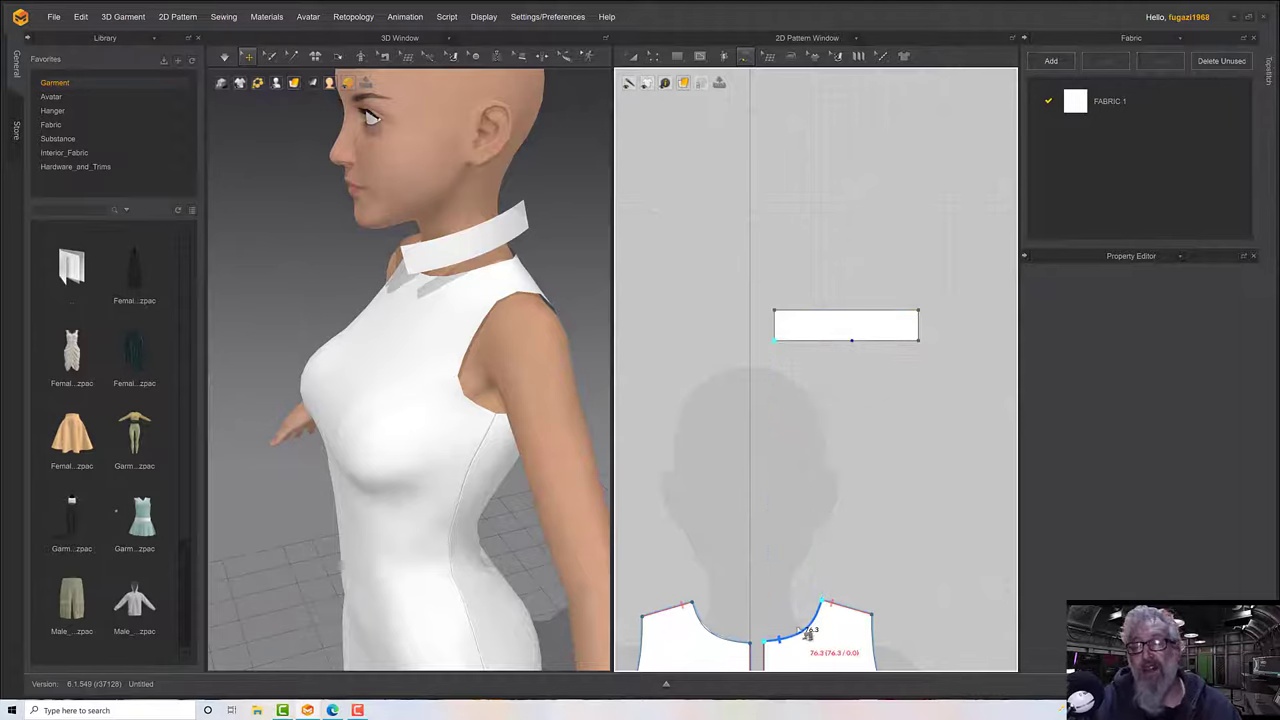
left_click(803, 642)
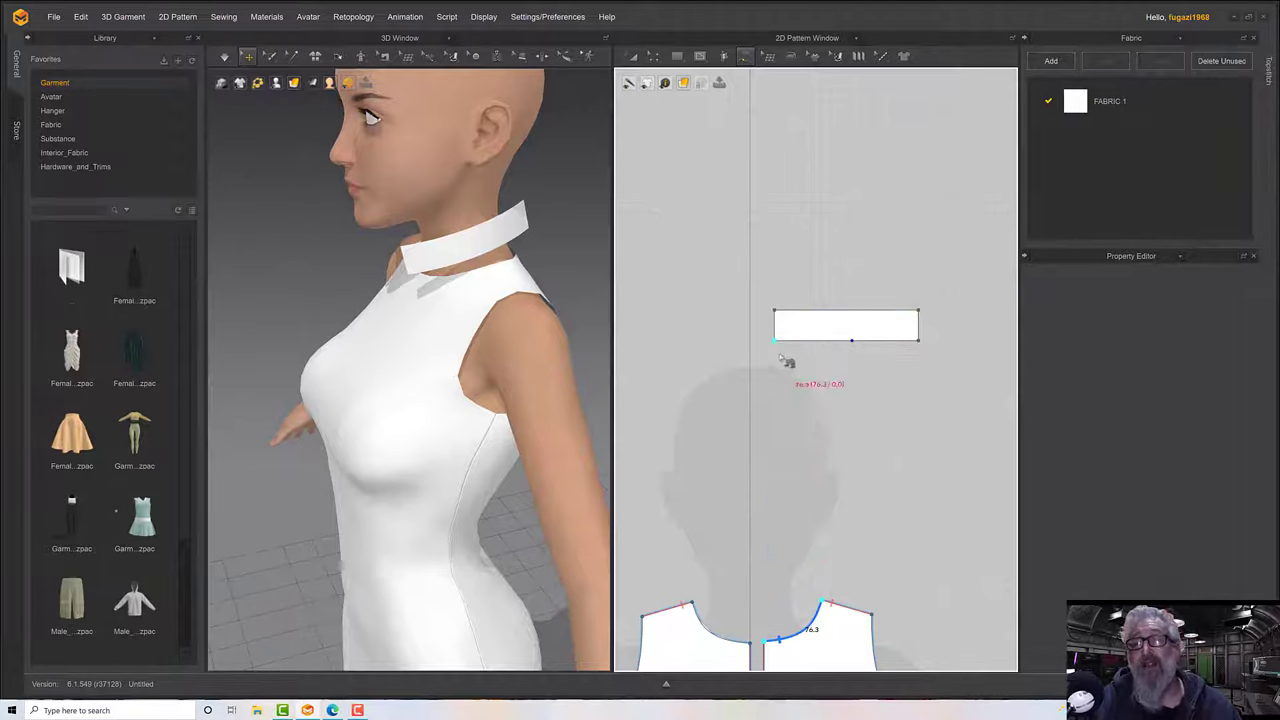
left_click(853, 345)
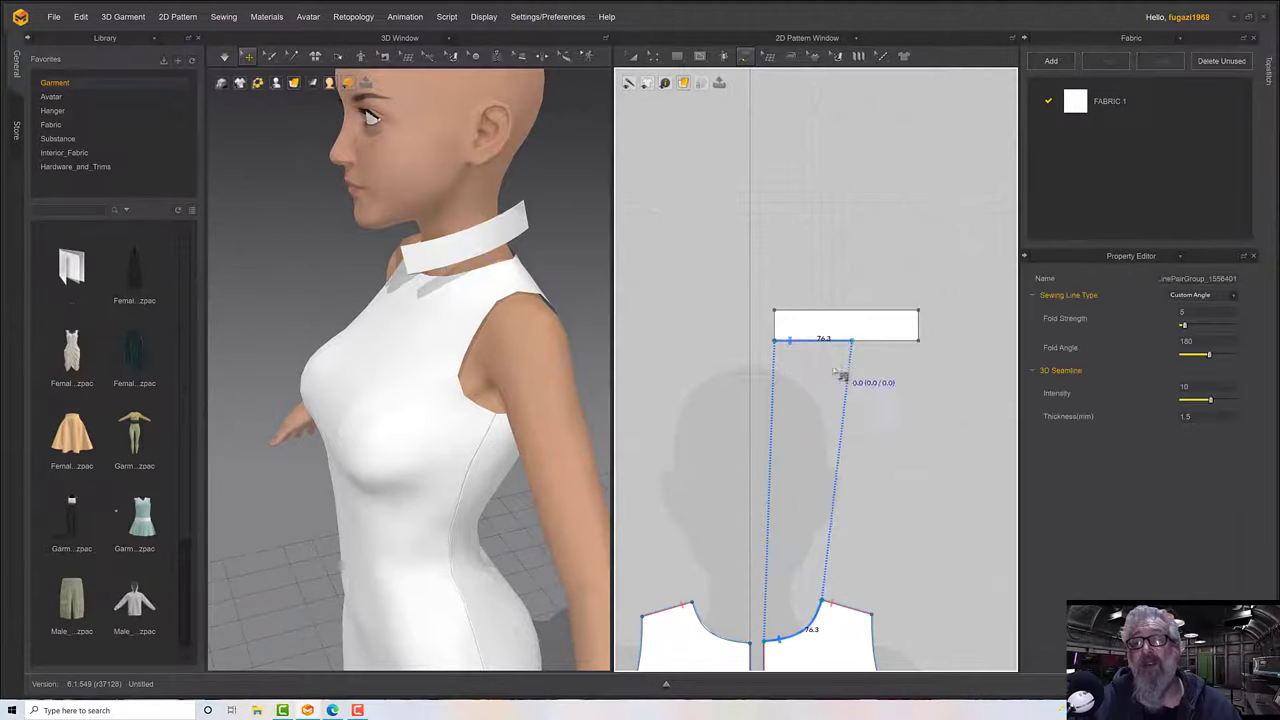
Free-sew the neighbouring back panel's neckline, from centre back to the shoulder, to the remaining 65 mm of the collar's lower edge.
scroll(528, 421, "down", 2)
right_click_drag(523, 418, 420, 424)
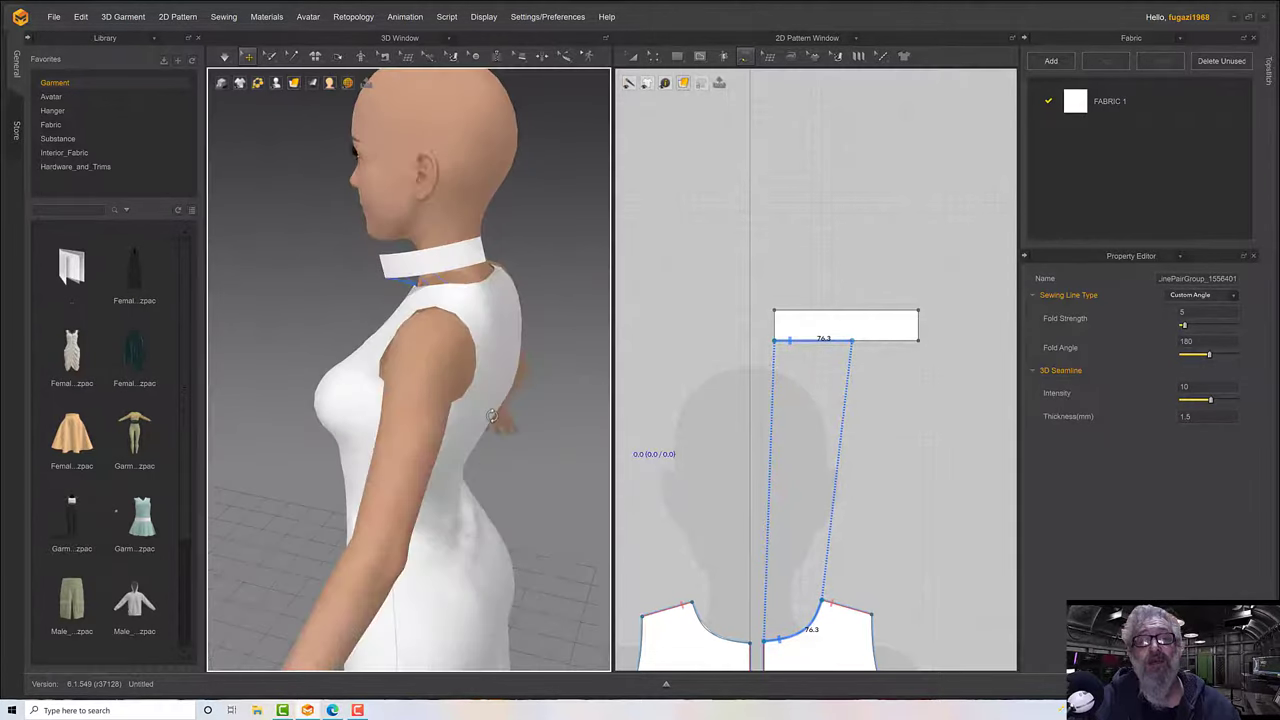
scroll(893, 461, "up", 4)
scroll(897, 468, "down", 5)
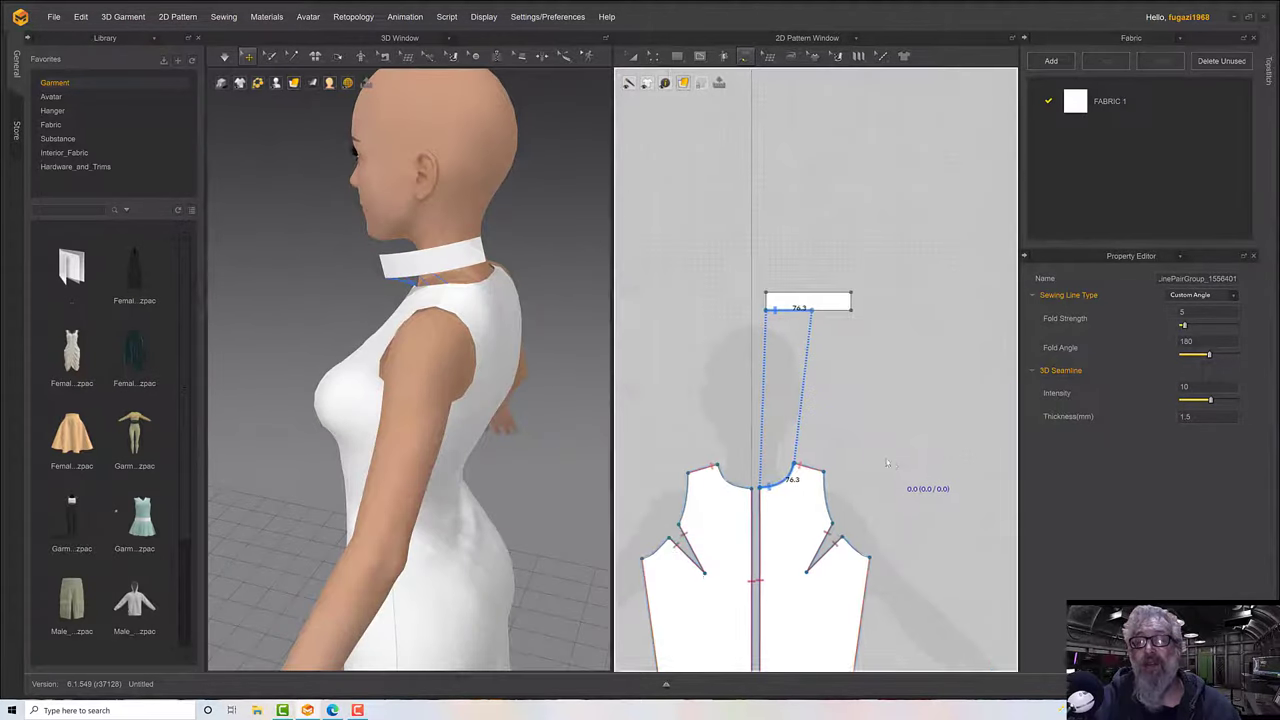
left_click(926, 338)
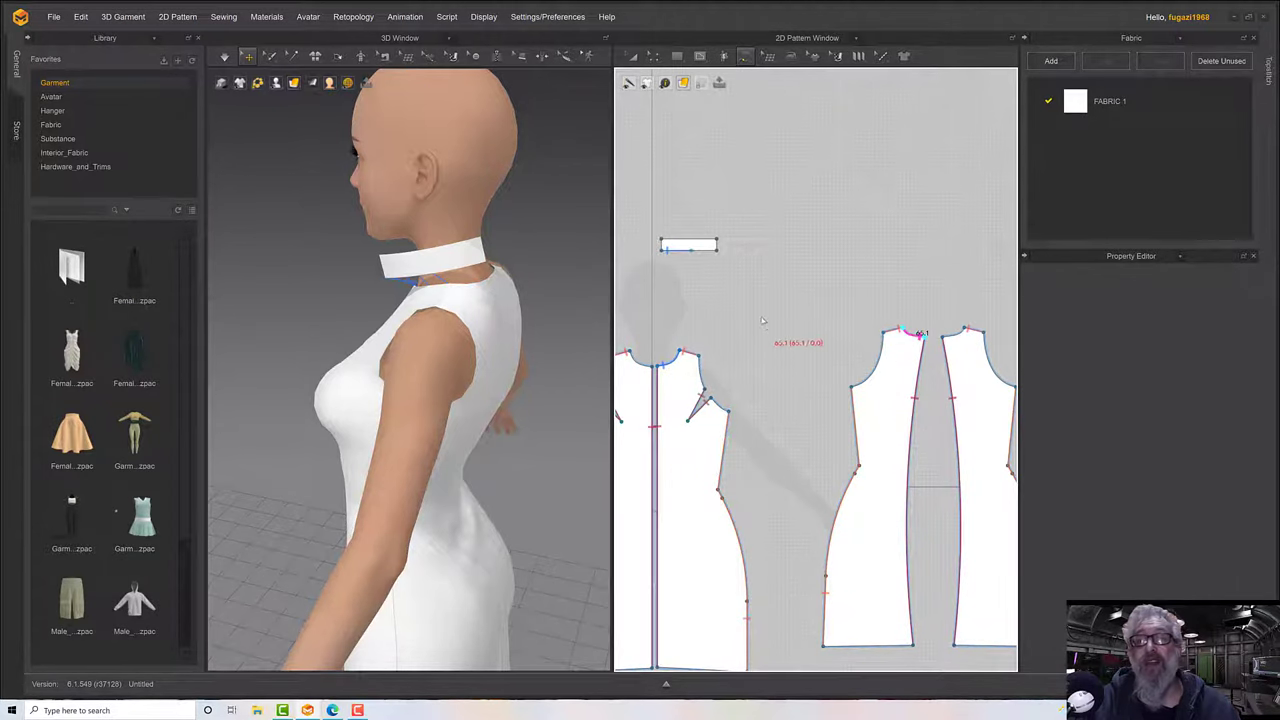
middle_click_drag(758, 315, 852, 360)
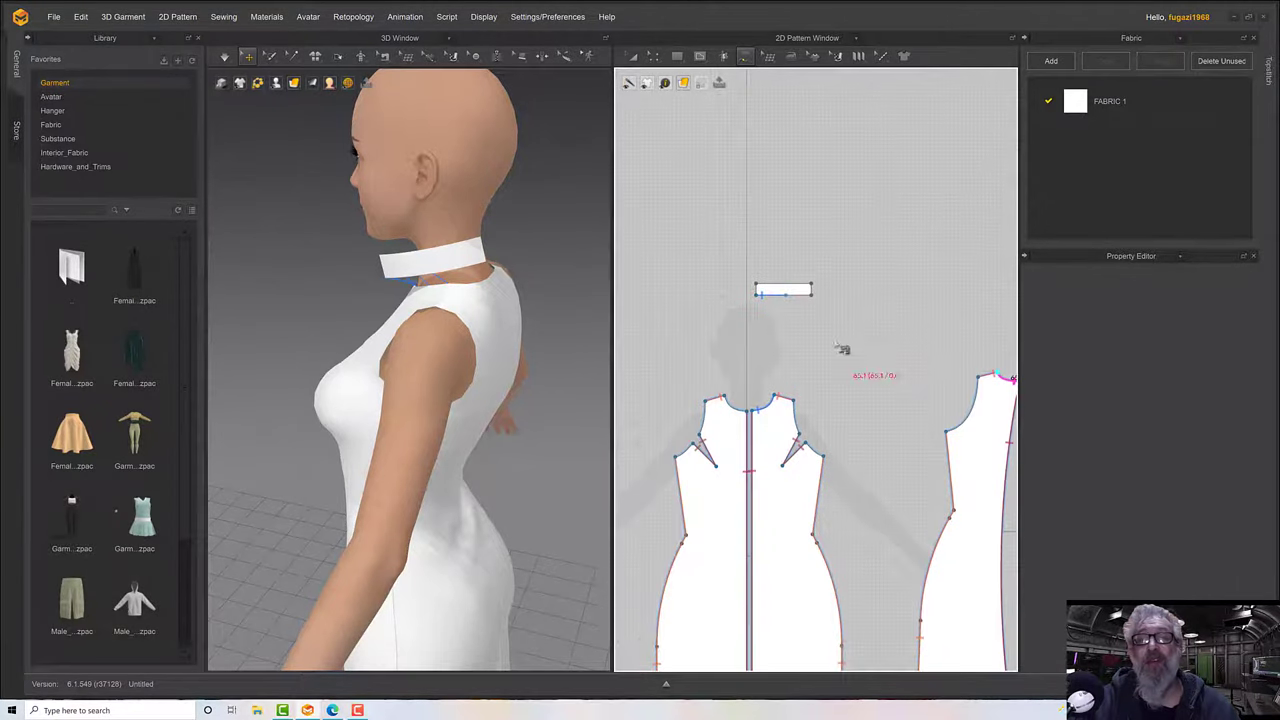
left_click(812, 298)
scroll(799, 303, "down", 2)
scroll(707, 186, "up", 5)
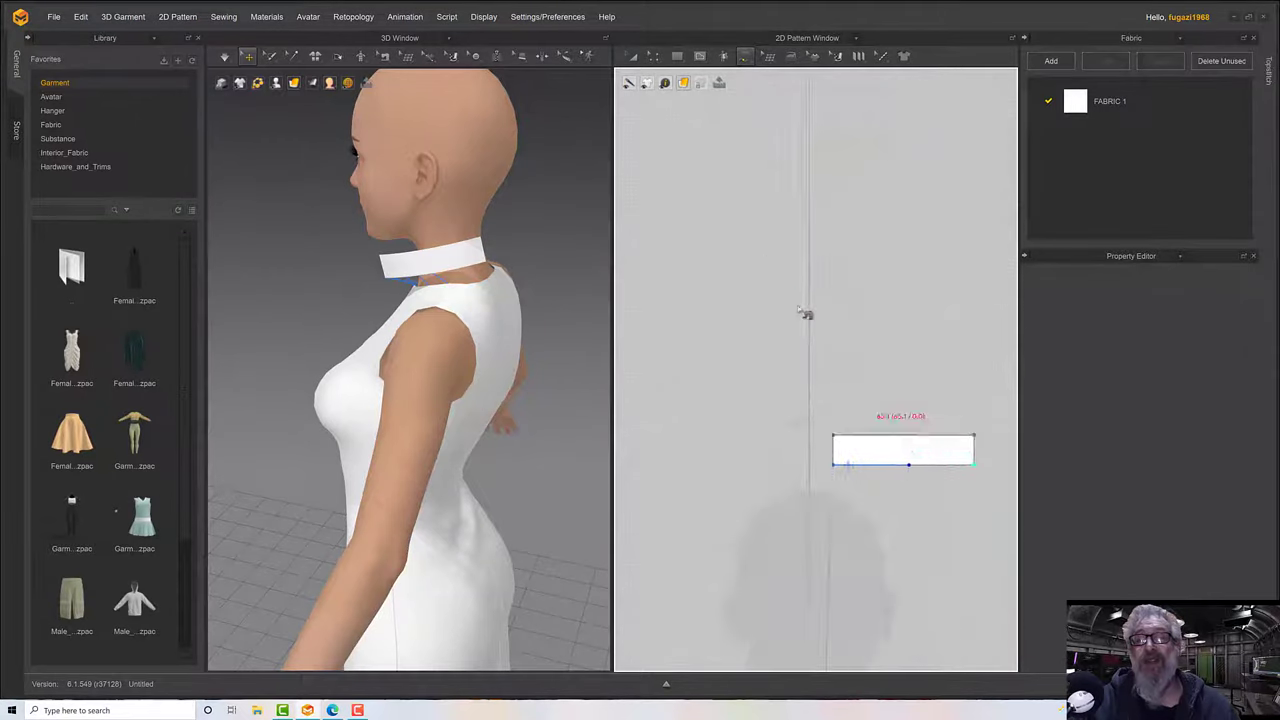
middle_click_drag(854, 400, 629, 243)
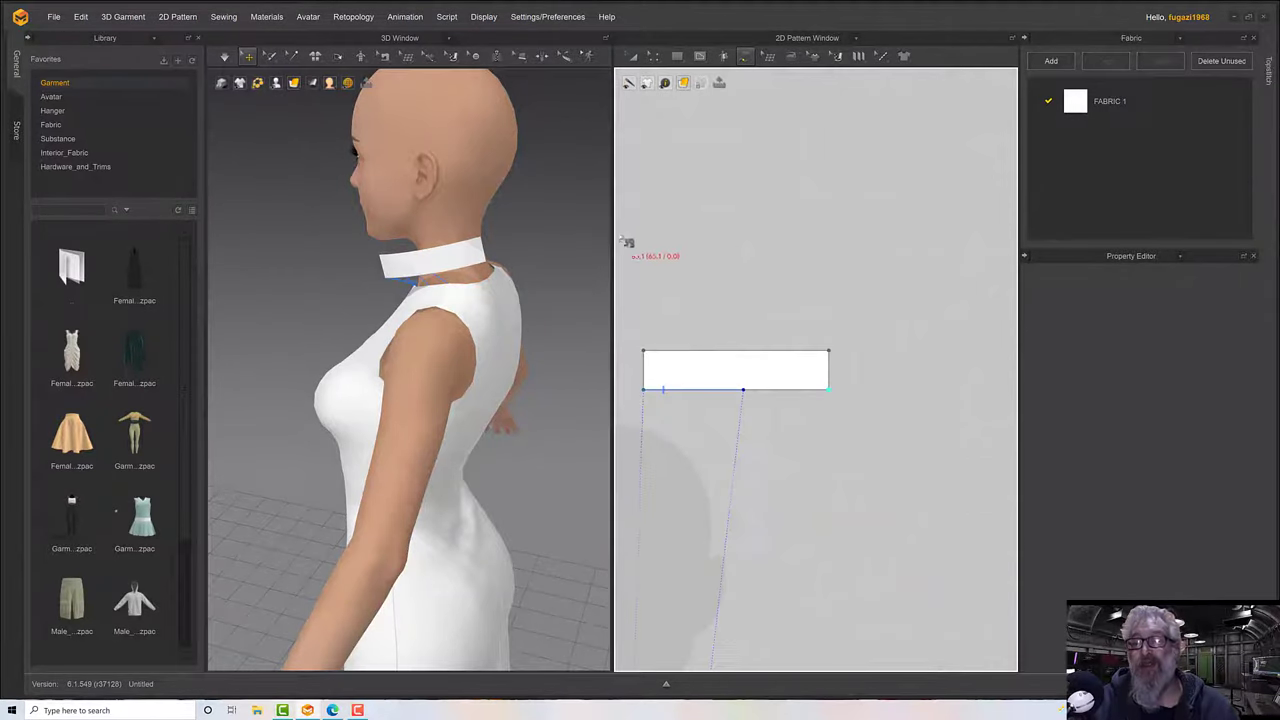
left_click(746, 395)
Create a Symmetric Pattern (with Sewing) of the collar strip and place the mirrored piece beside it above the other front panel.
scroll(518, 400, "down", 5)
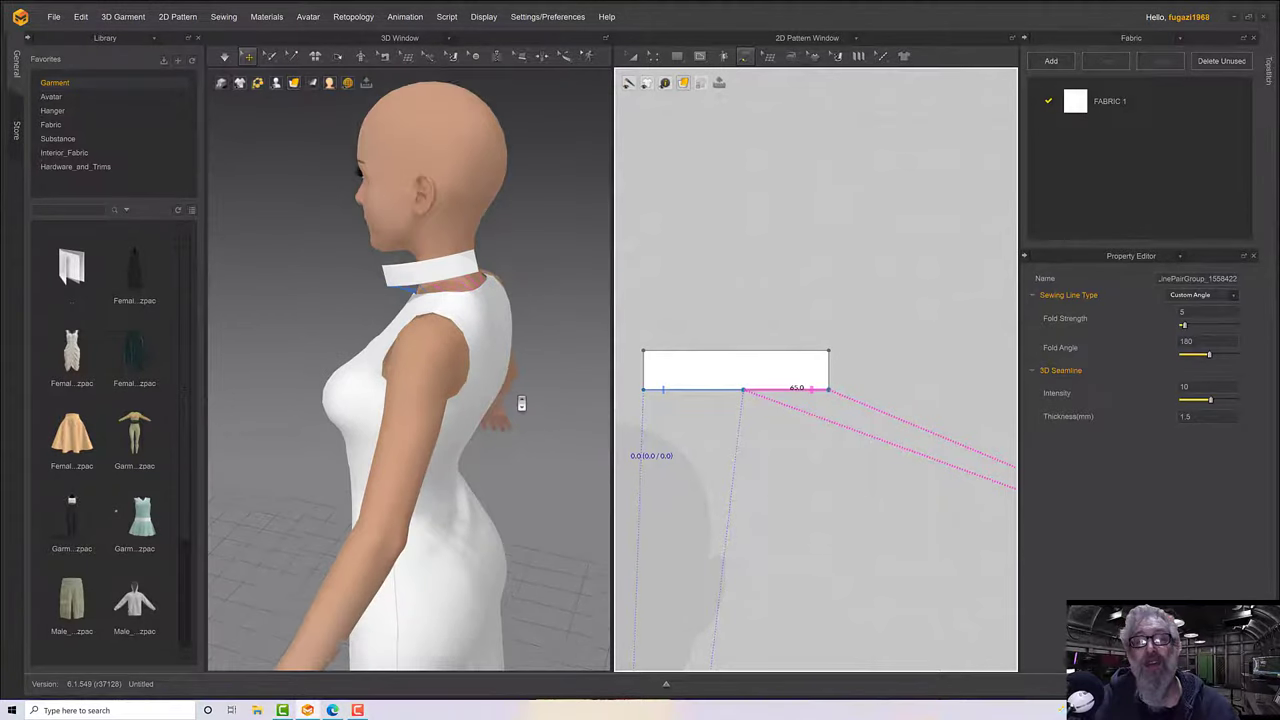
right_click_drag(507, 411, 518, 392)
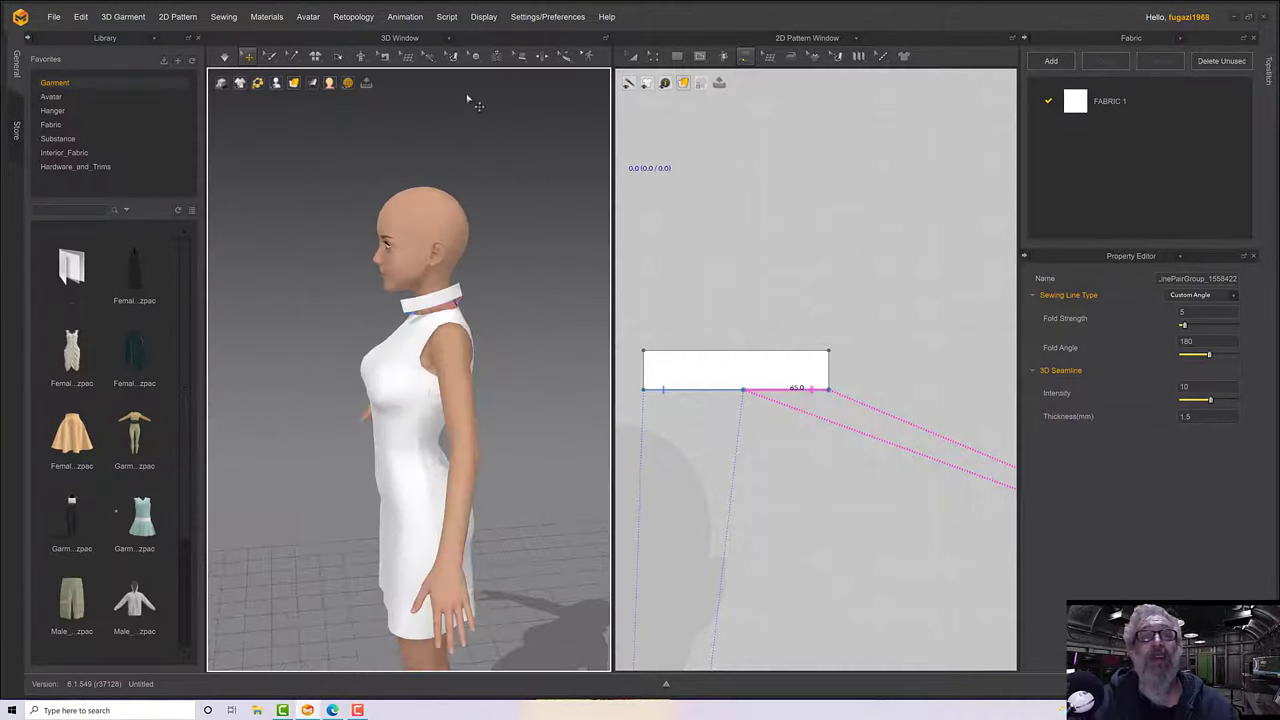
left_click(634, 57)
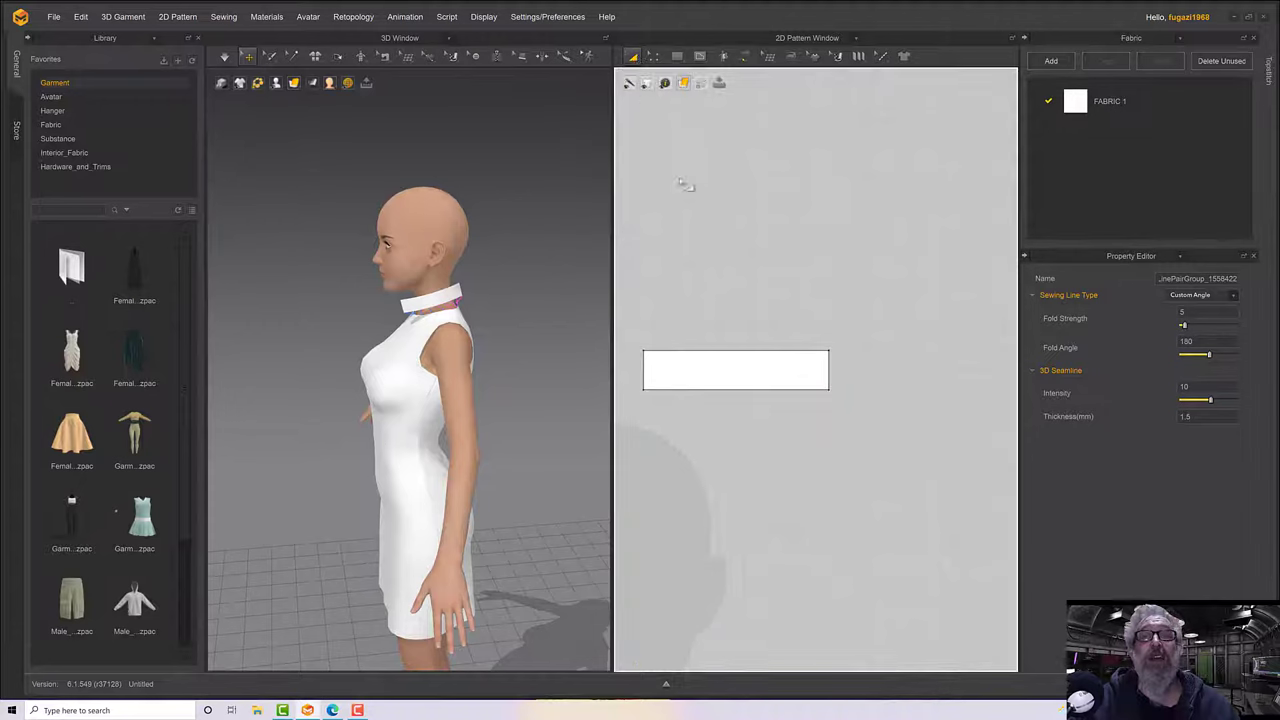
left_click(756, 373)
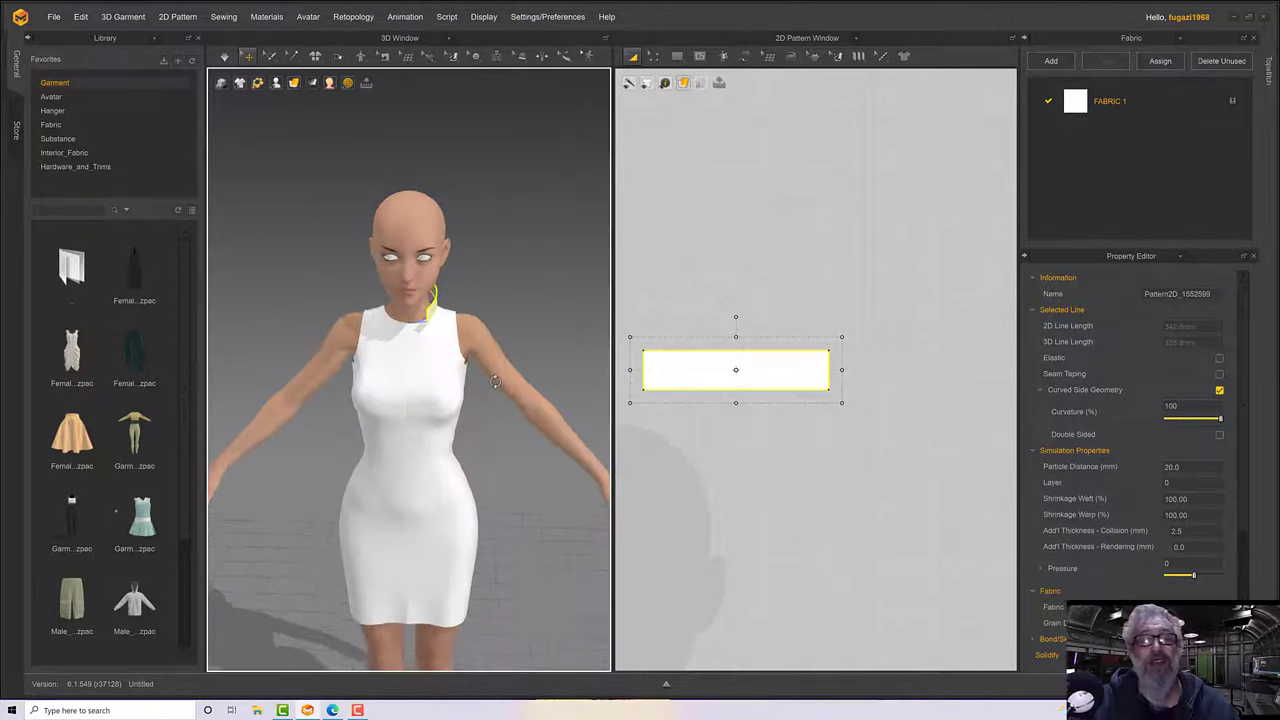
right_click(700, 380)
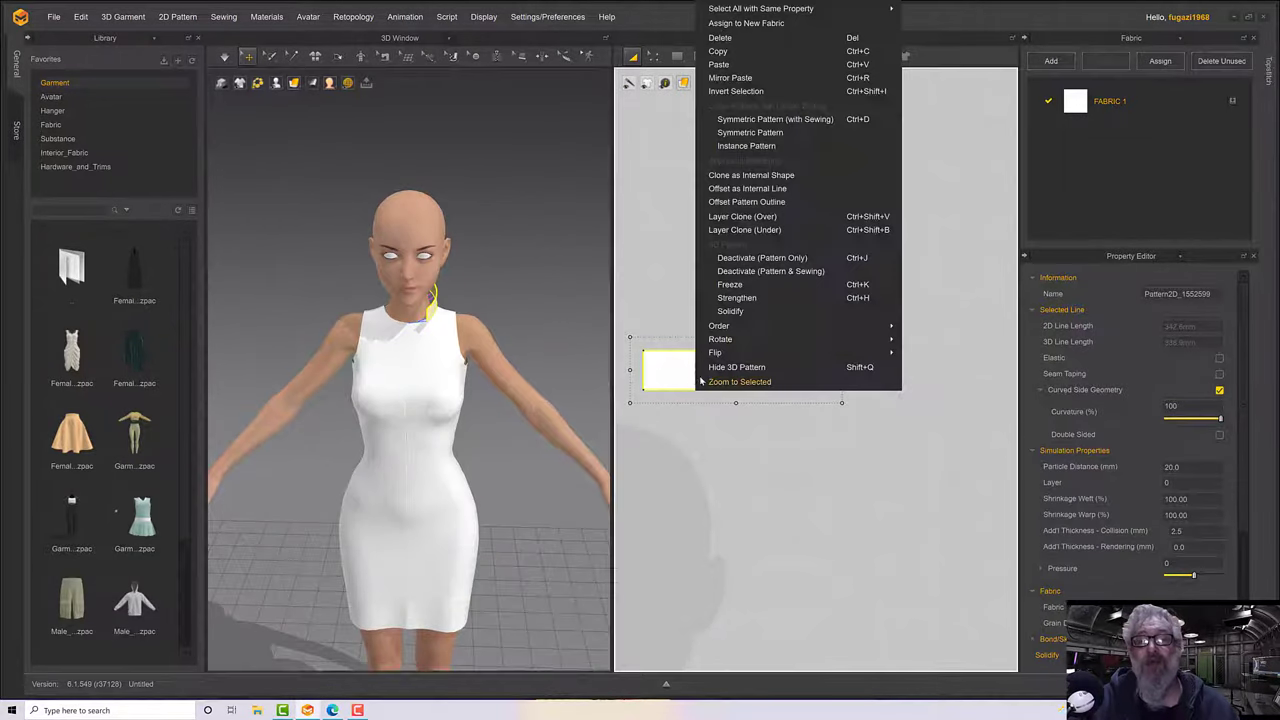
left_click(760, 119)
scroll(809, 295, "down", 3)
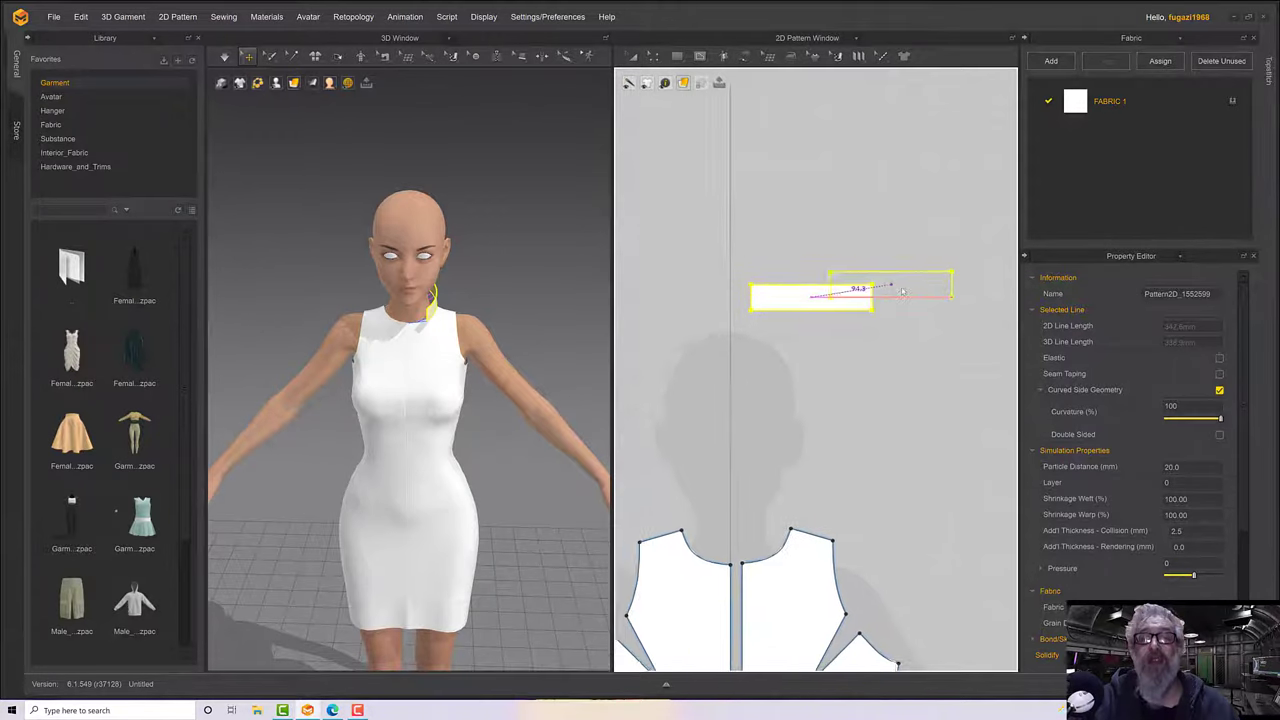
left_click(745, 300)
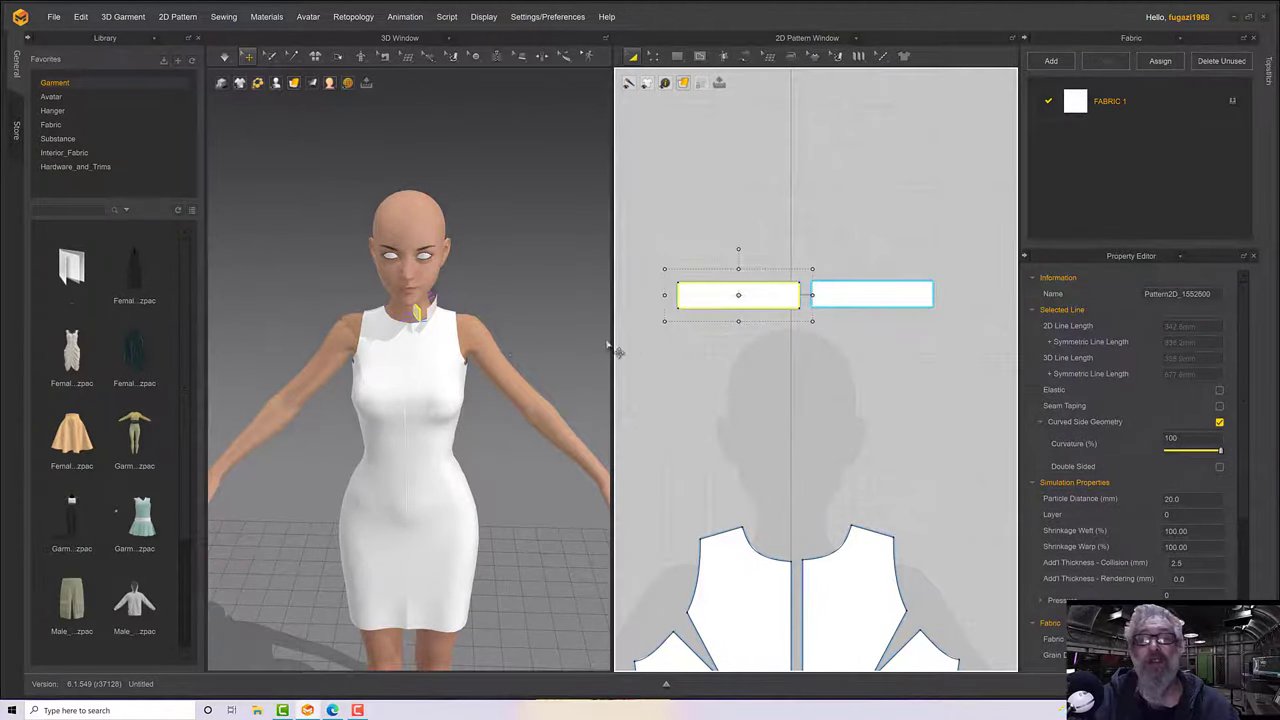
Move the selected collar strip in 3D toward the avatar's right side of the neck and check both strips from behind.
left_click(420, 311)
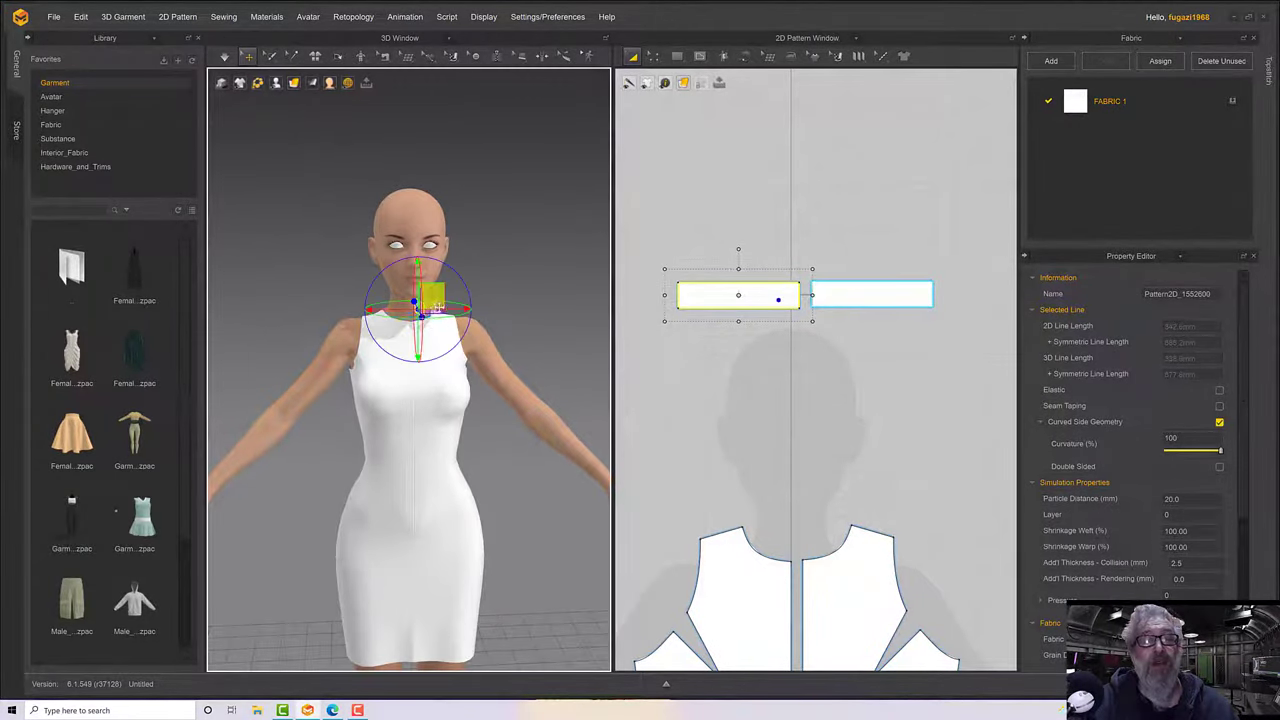
left_click_drag(457, 309, 425, 250)
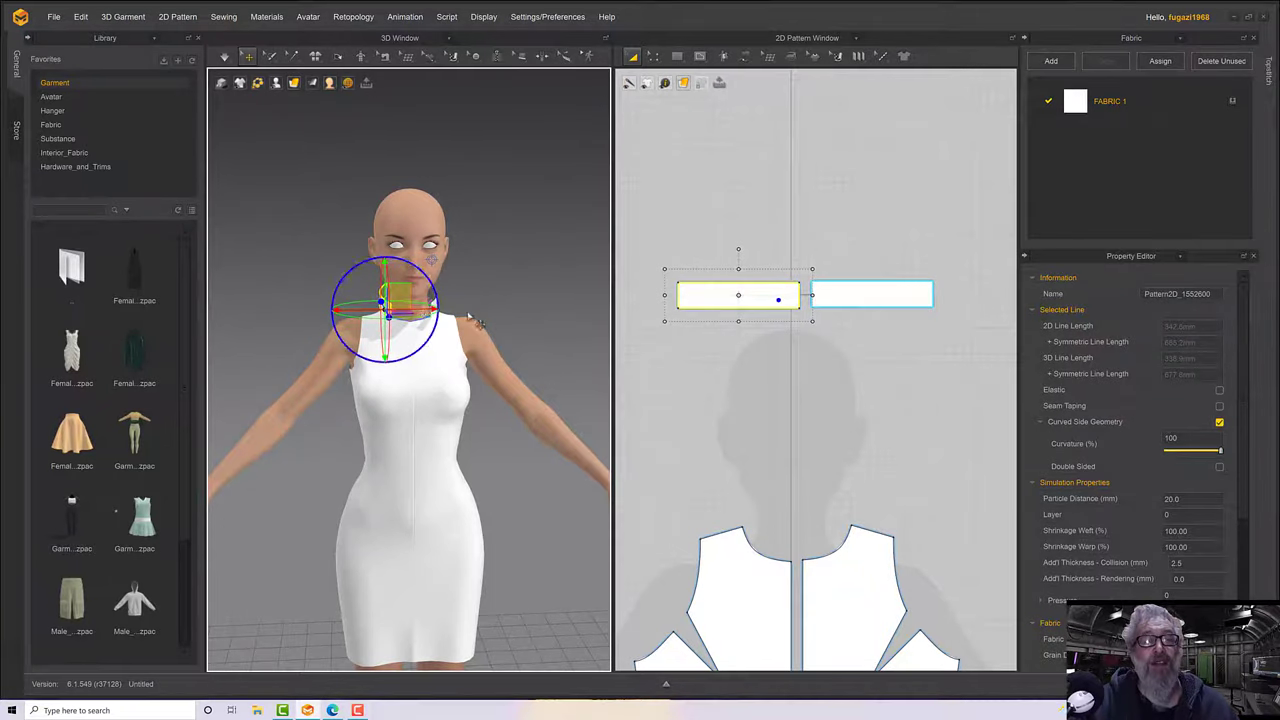
right_click_drag(476, 321, 359, 320)
right_click_drag(508, 337, 512, 338)
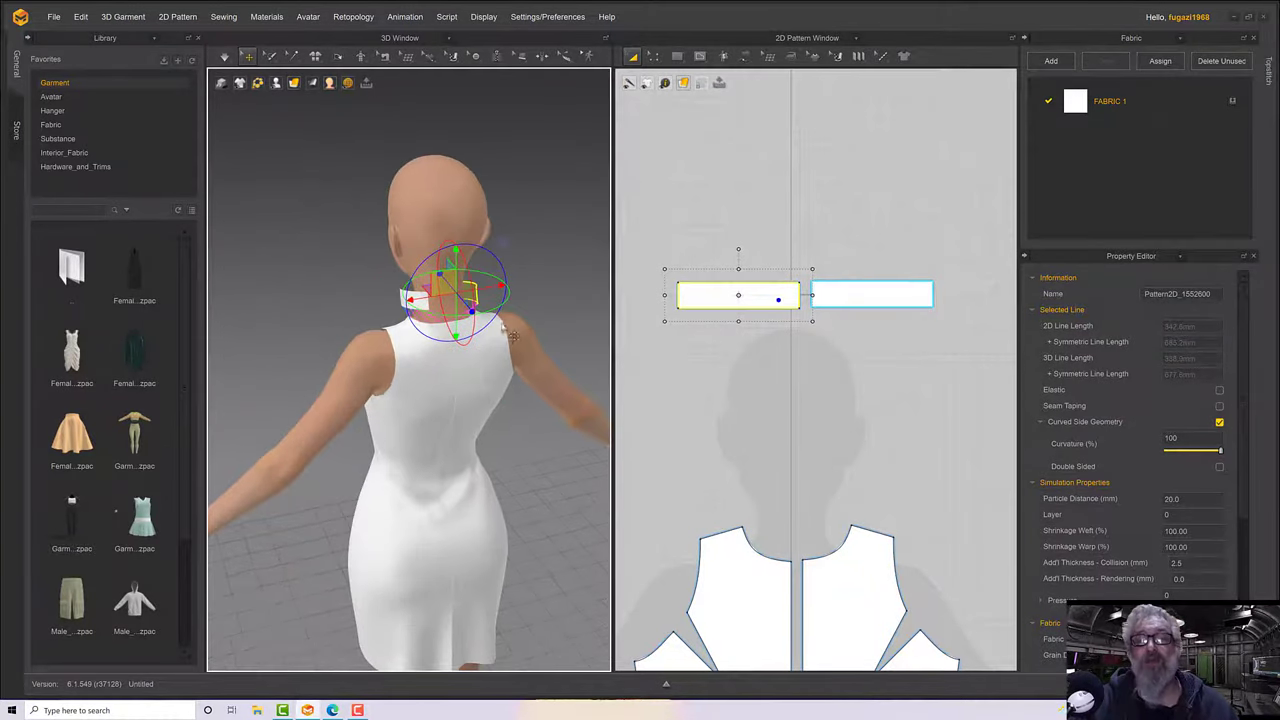
Segment-sew the facing short inner edges of the two collar strips together at centre front.
right_click(634, 66)
left_click(705, 99)
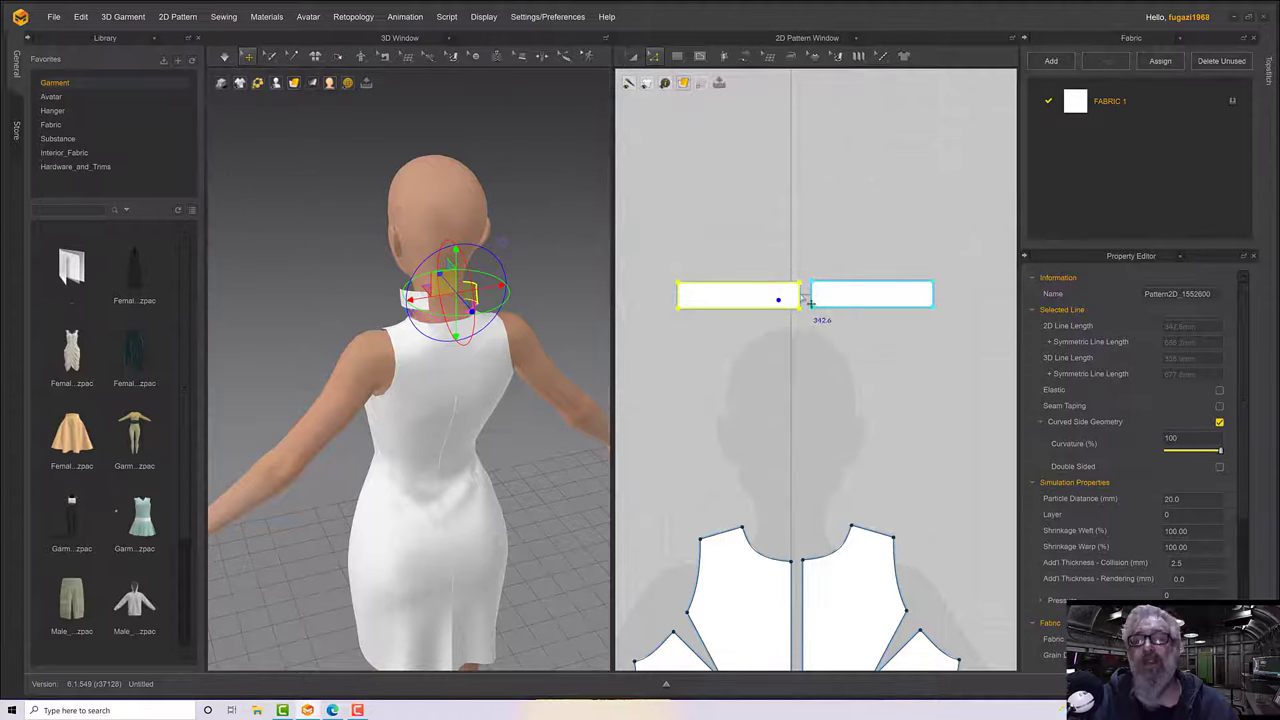
left_click(740, 58)
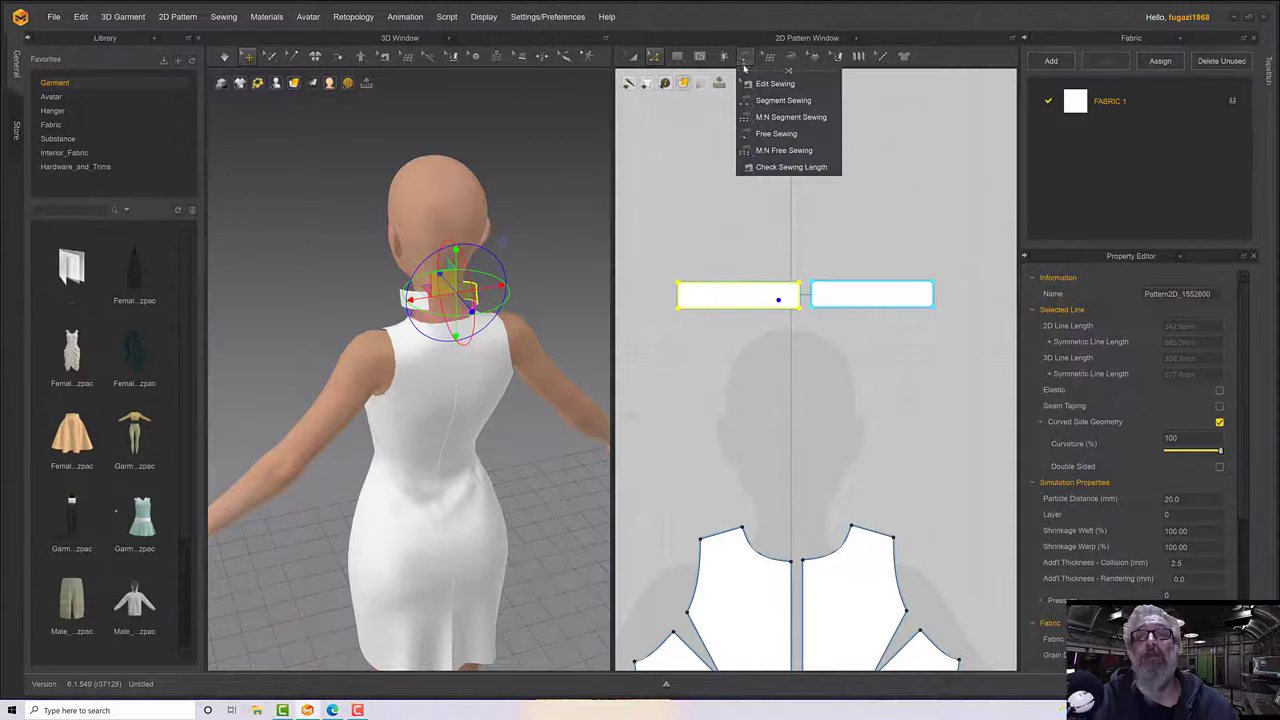
left_click(770, 84)
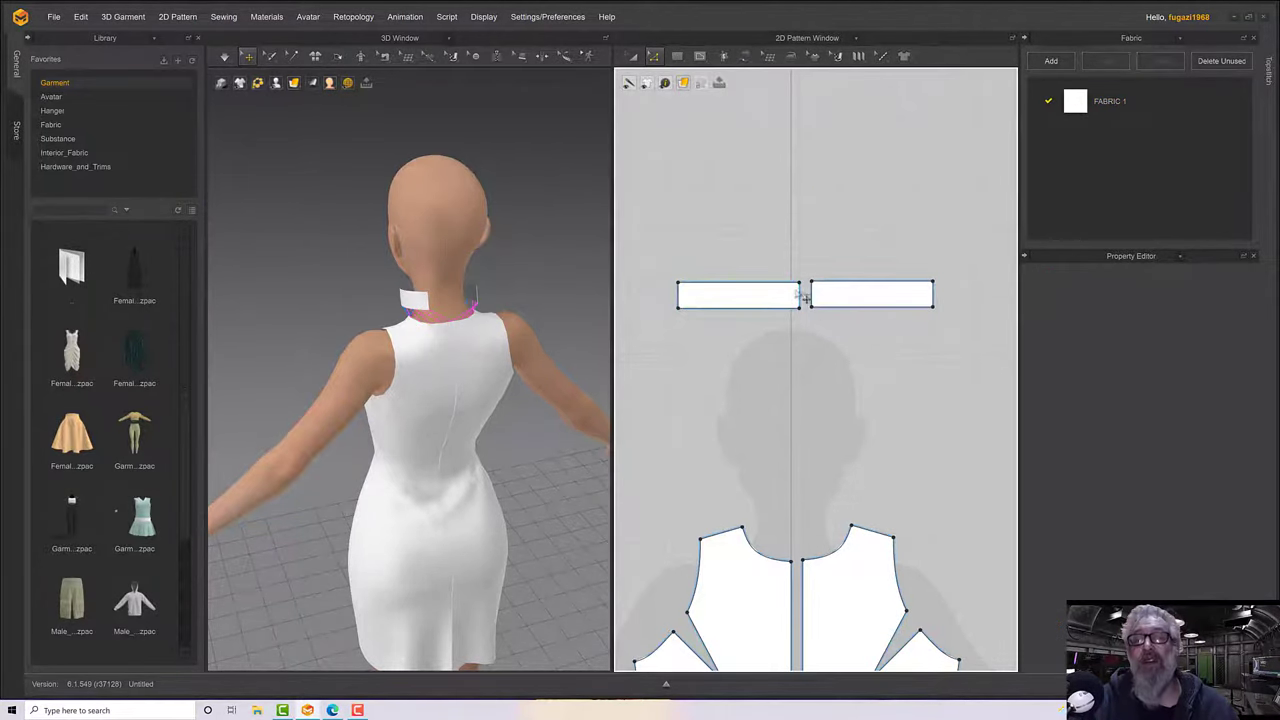
left_click(812, 300)
left_click(744, 57)
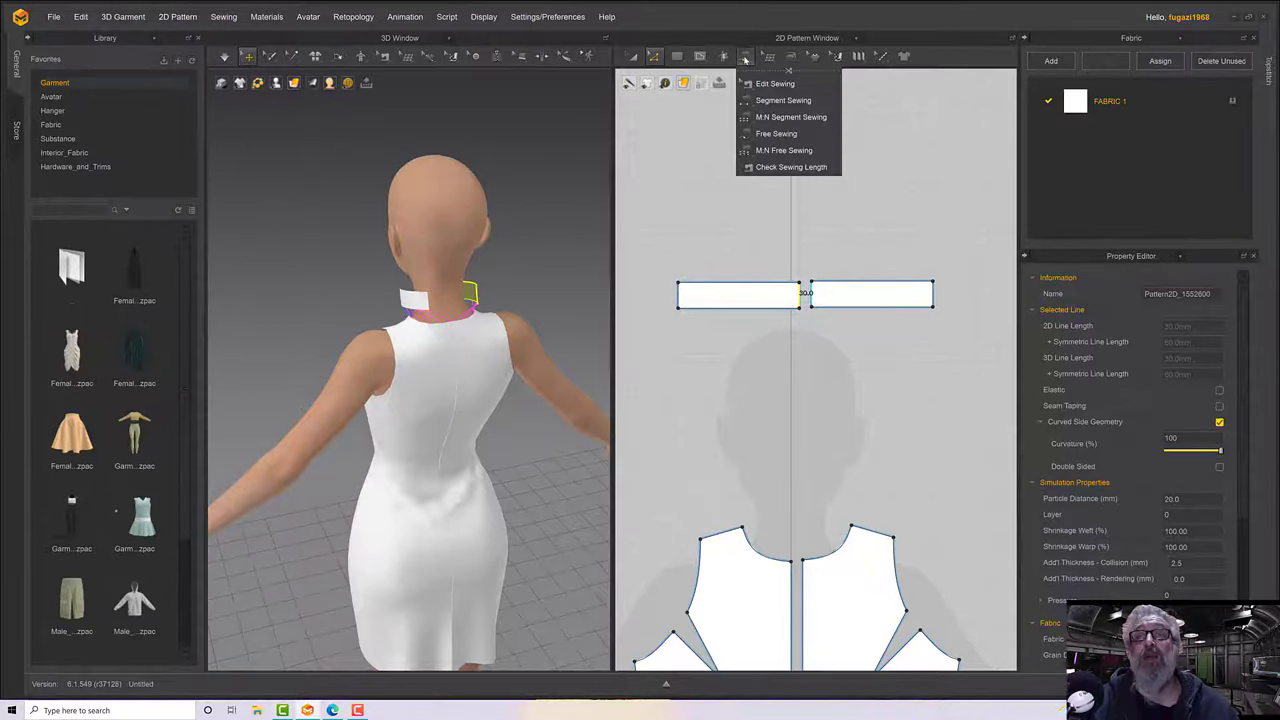
left_click(776, 133)
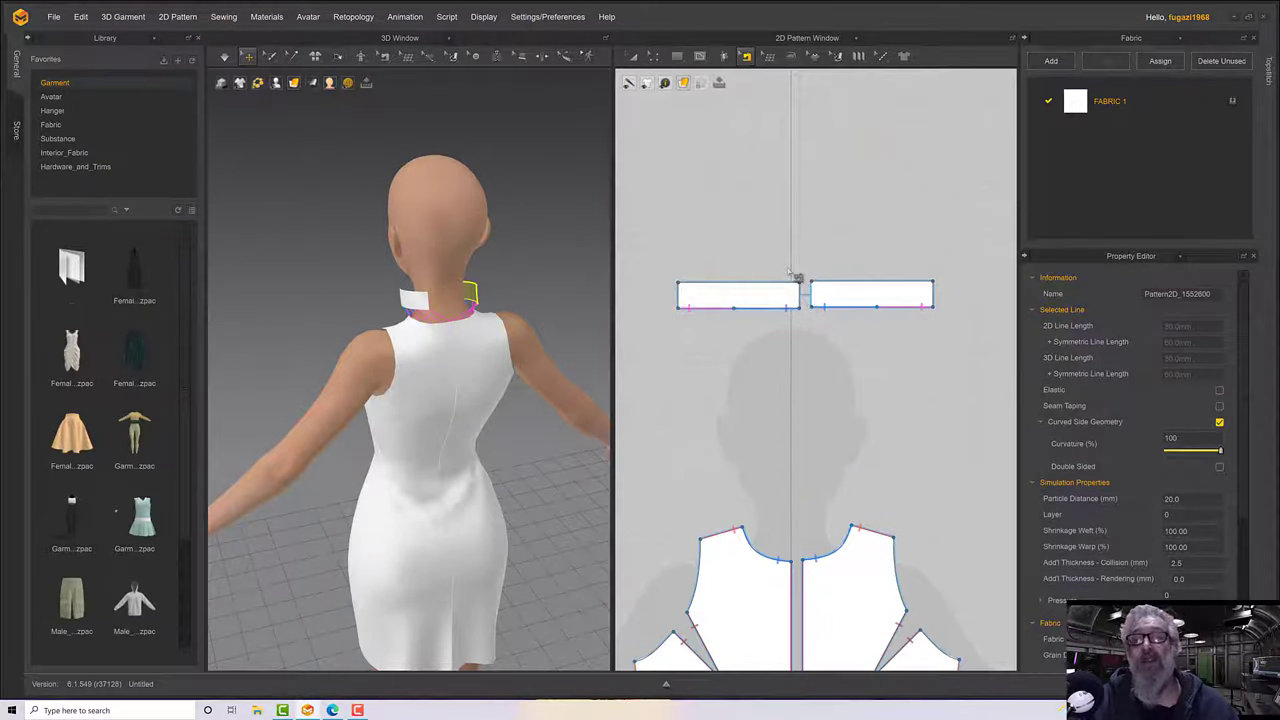
scroll(790, 272, "up", 3)
left_click(830, 330)
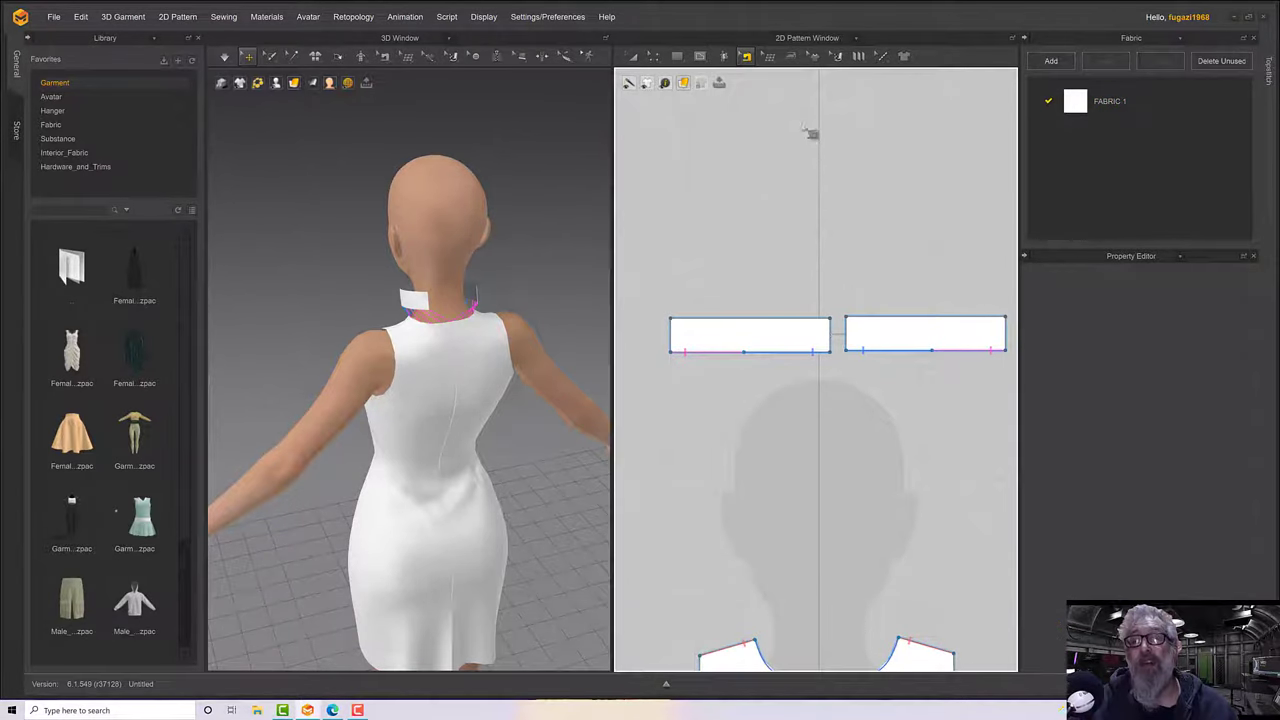
left_click(748, 57)
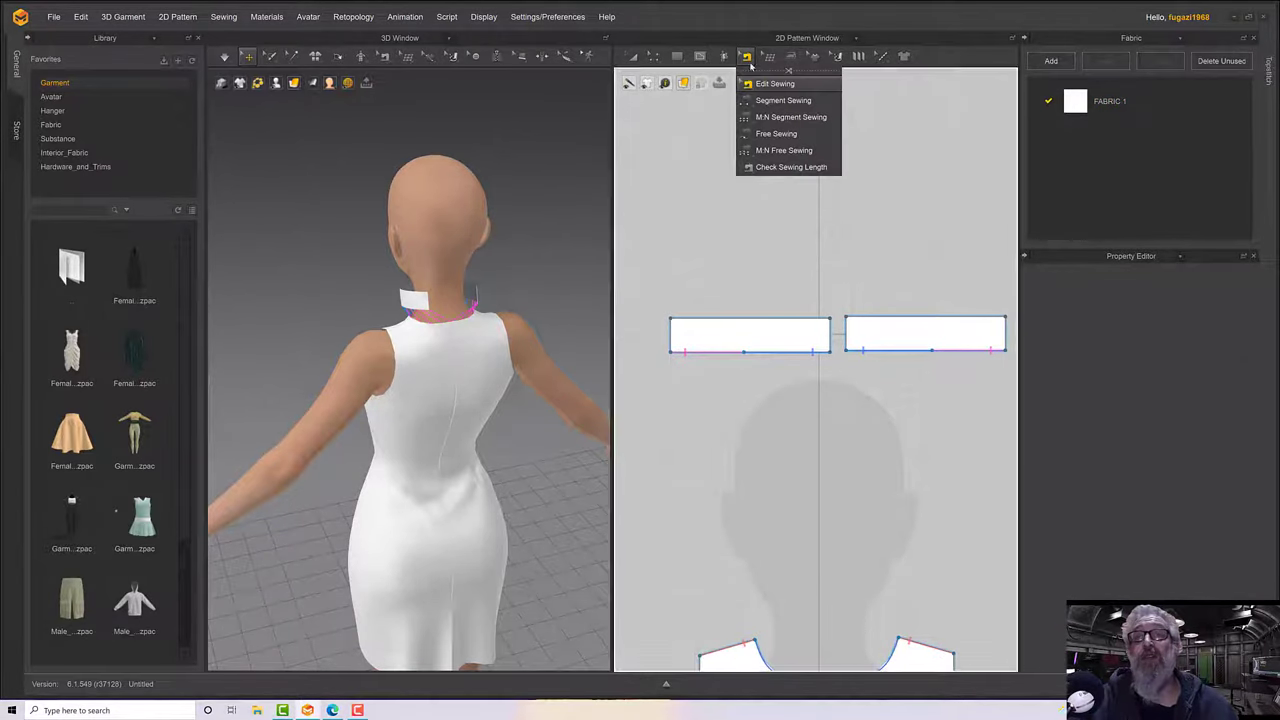
left_click(829, 333)
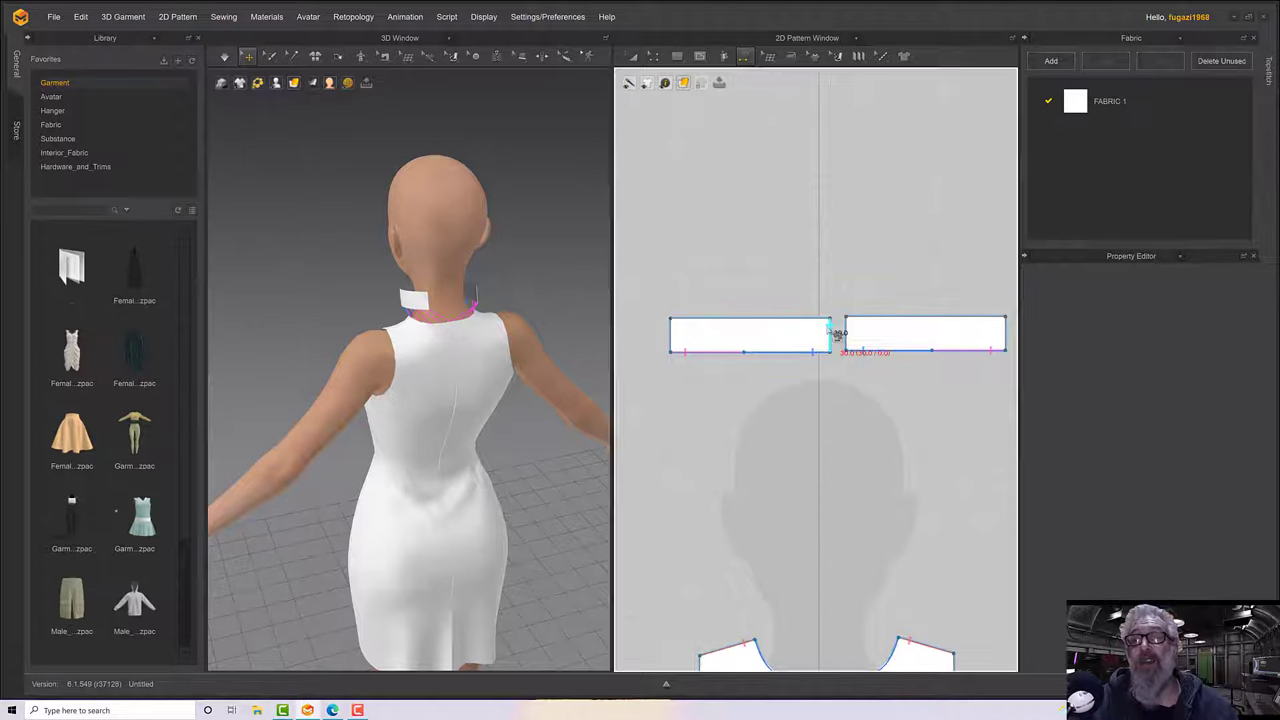
left_click(847, 334)
Simulate the garment to drape the collar, and check the neck closely from behind.
right_click_drag(571, 337, 751, 334)
key("space")
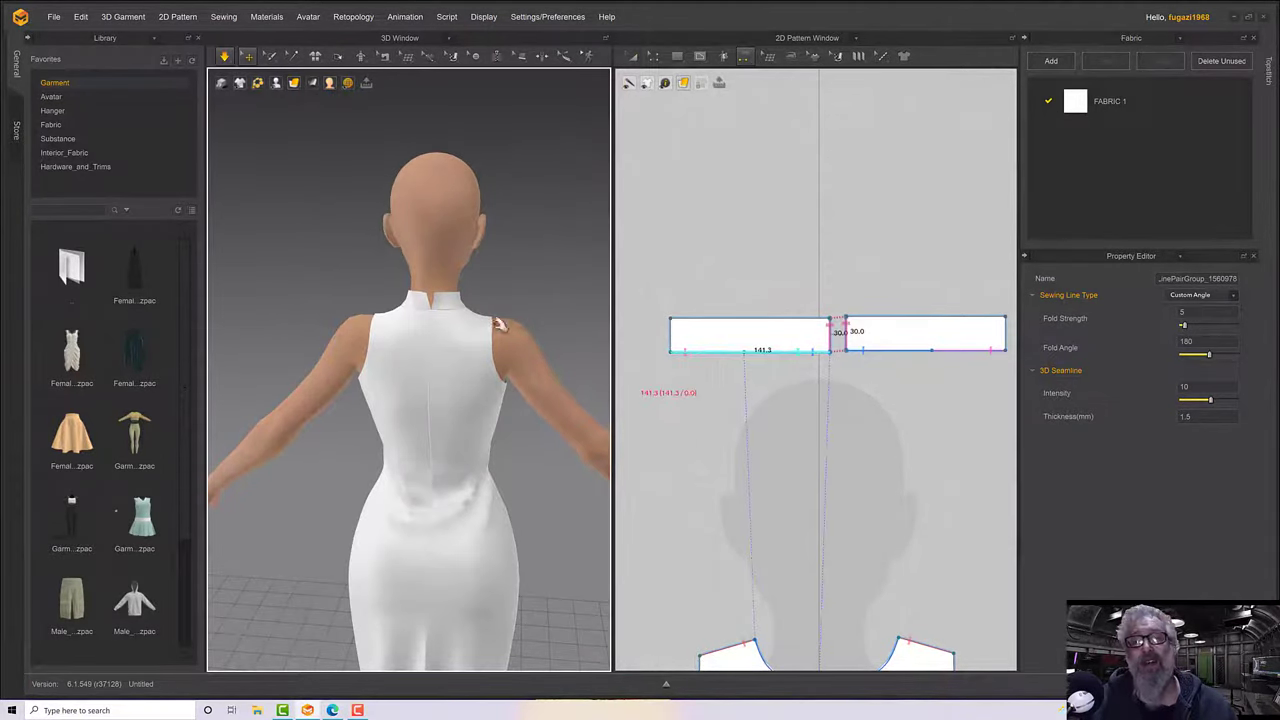
scroll(466, 290, "up", 5)
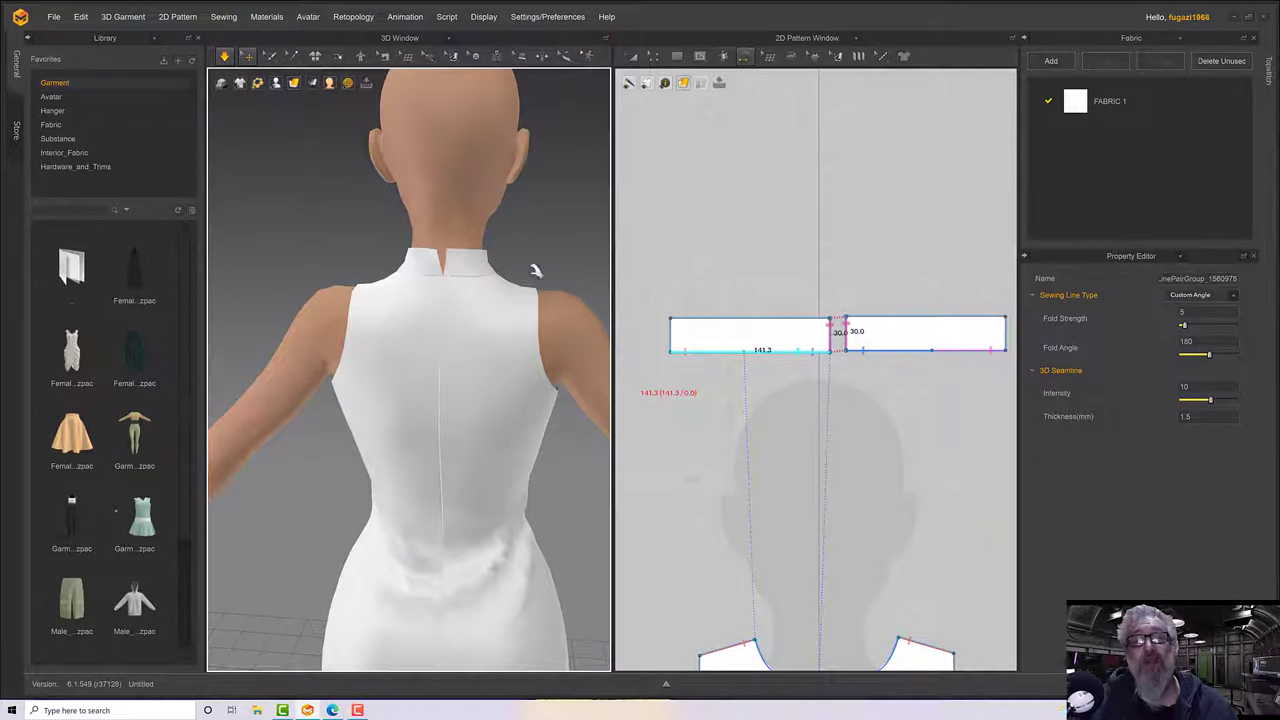
Segment-sew the outer short ends of the two collar strips together to close the collar at centre back.
left_click(654, 57)
left_click(743, 57)
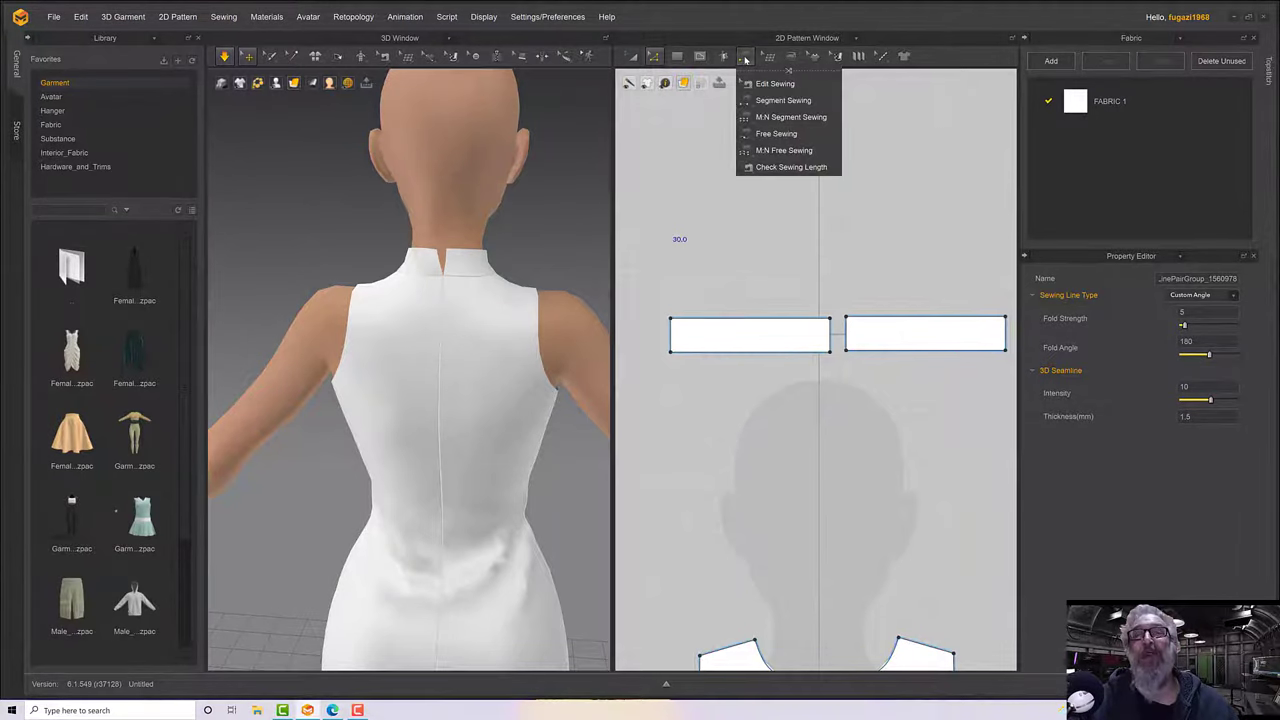
left_click(783, 101)
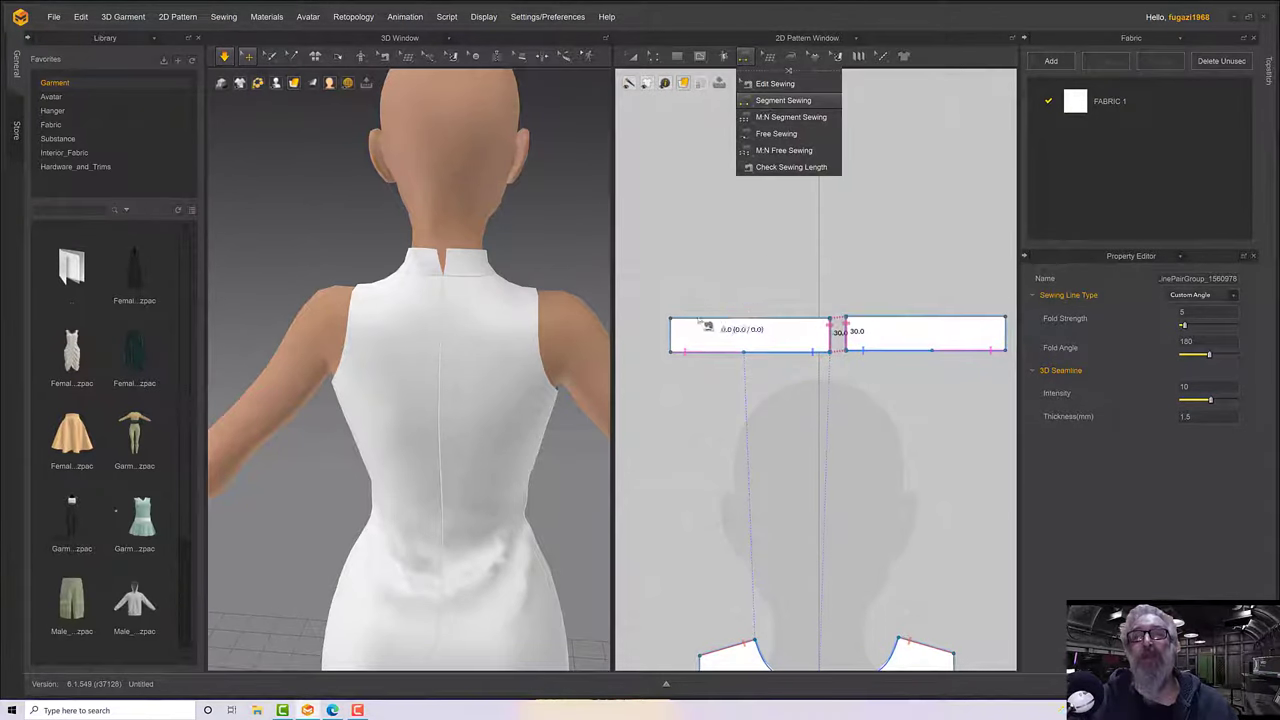
left_click(674, 326)
middle_click_drag(796, 279, 654, 265)
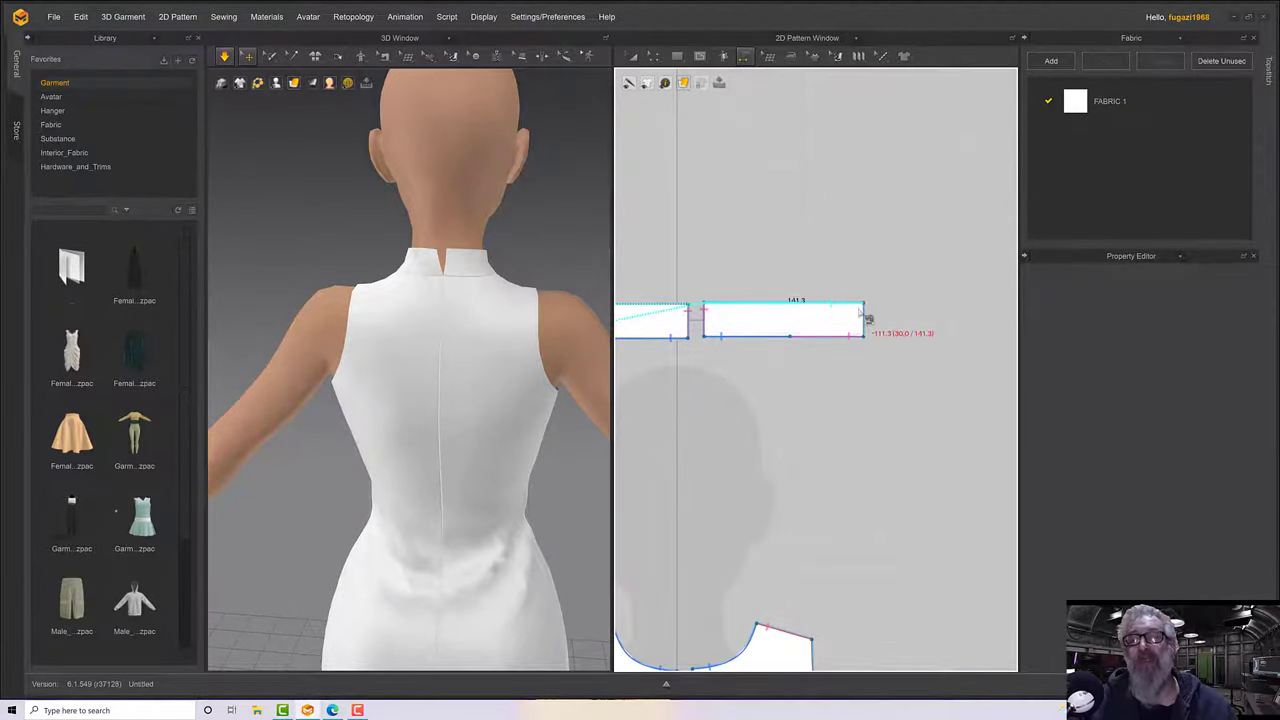
left_click(866, 320)
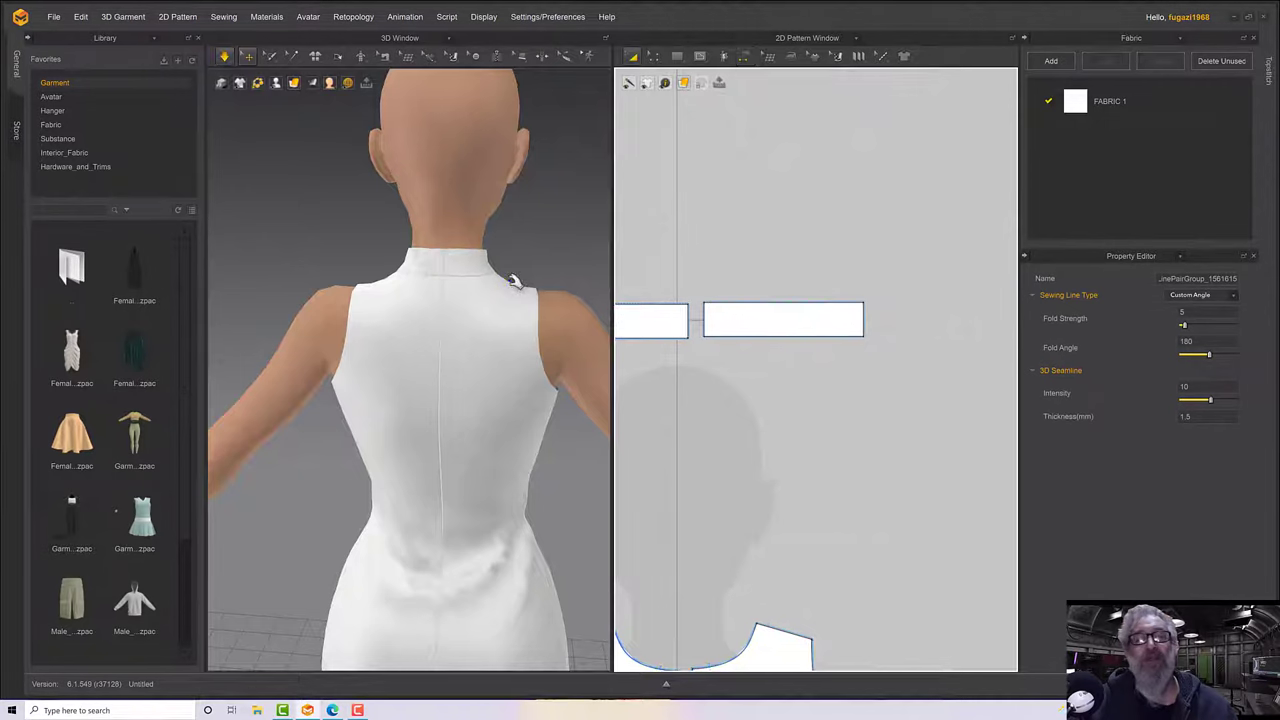
Inspect the draped collar from the back around to the side, and toggle the simulation.
right_click_drag(514, 277, 350, 284)
scroll(545, 287, "up", 2)
right_click_drag(554, 289, 498, 294)
scroll(516, 280, "down", 3)
key("space")
Delete the seam joining the facing inner edges of the two collar strips.
left_click(654, 57)
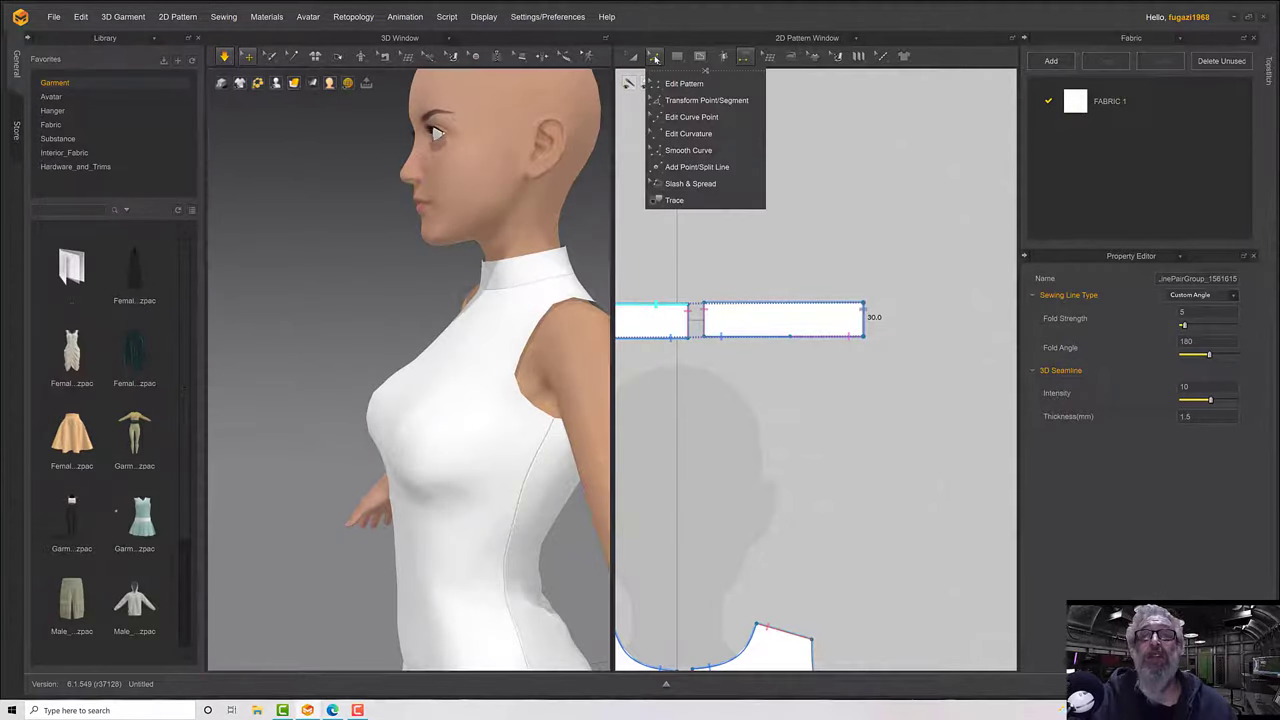
left_click(744, 58)
left_click(753, 83)
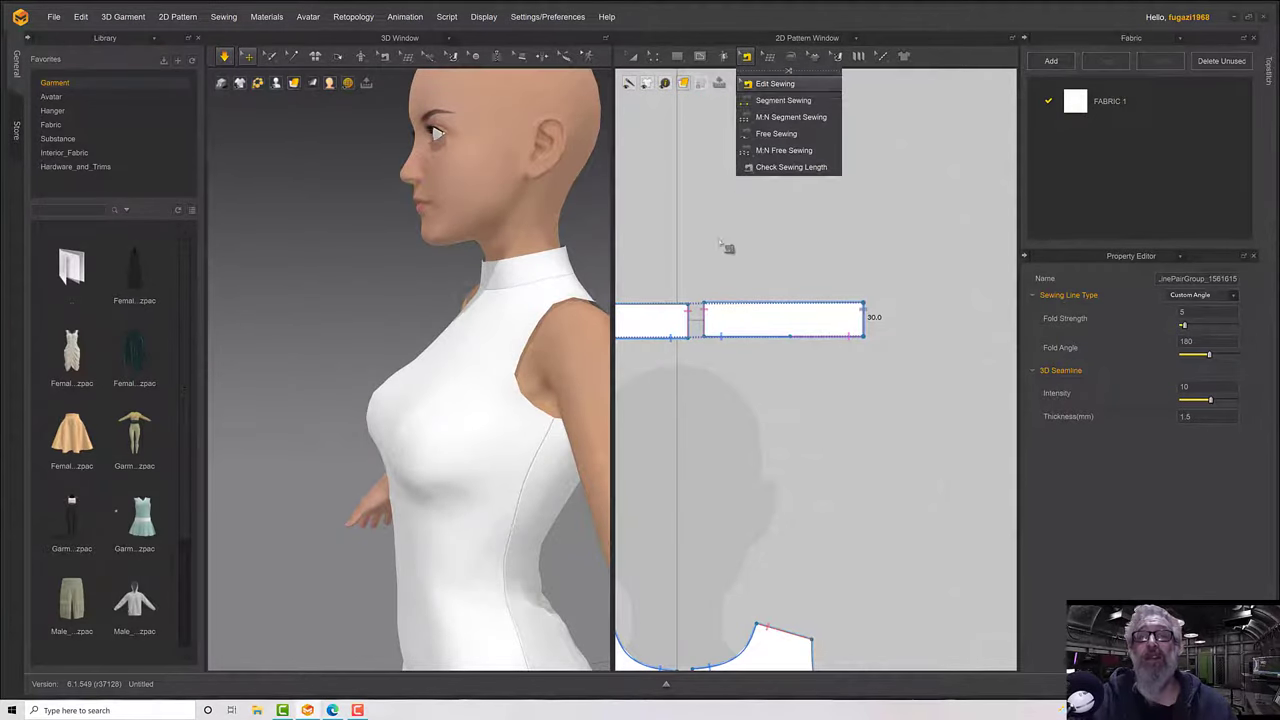
middle_click_drag(692, 302, 789, 262)
left_click(788, 270)
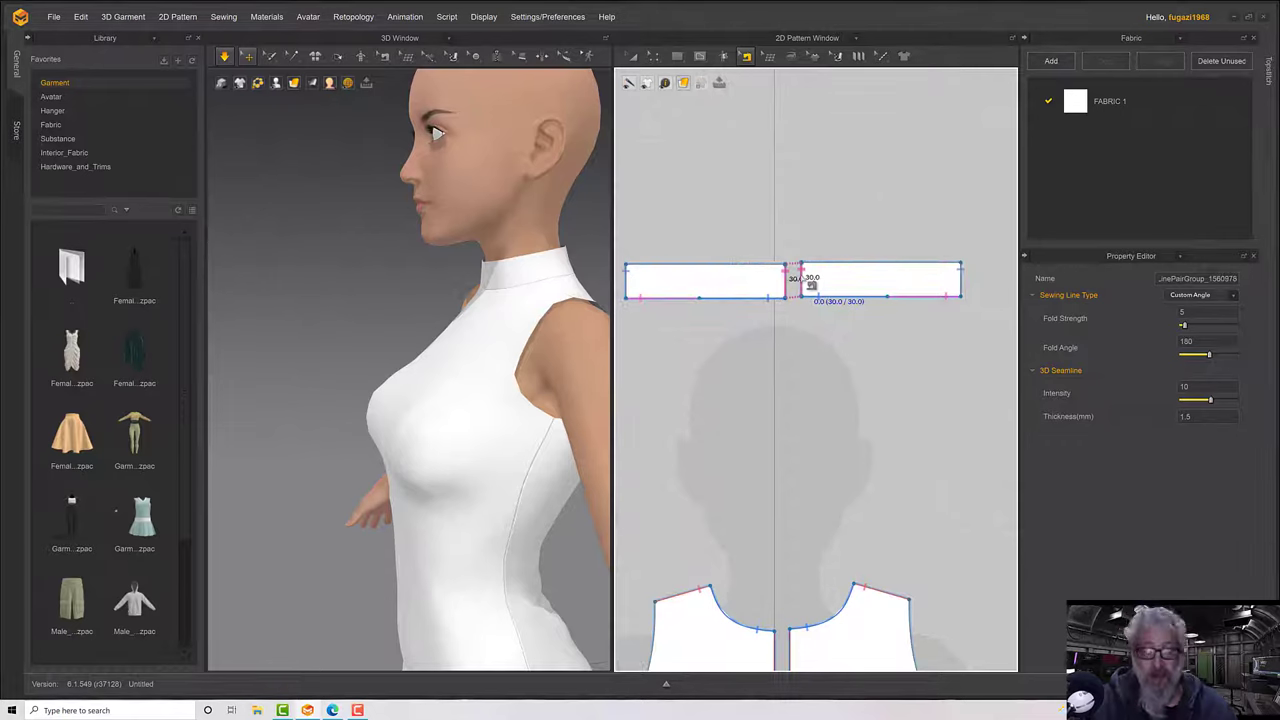
key("Delete")
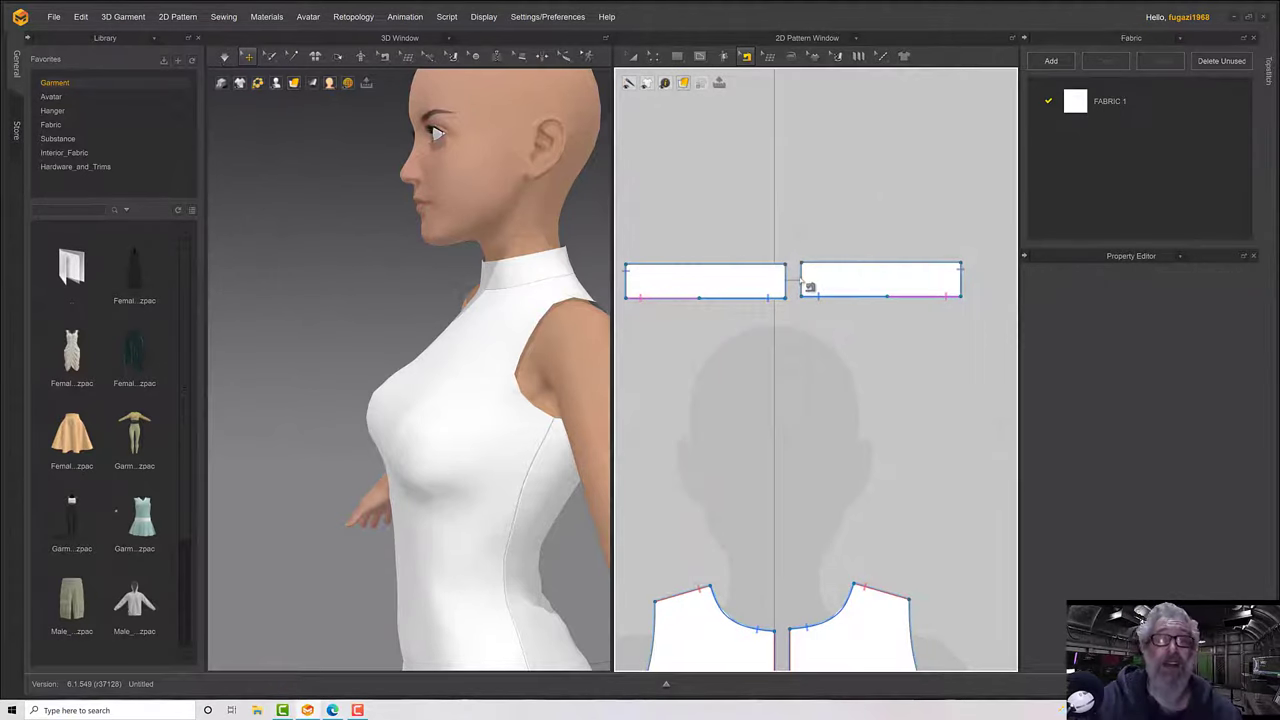
Re-simulate the garment, view the collar from the front, and consult the red silk dress reference photo in Edge before returning to the garment.
right_click_drag(541, 294, 585, 332)
scroll(569, 300, "down", 3)
scroll(569, 300, "up", 5)
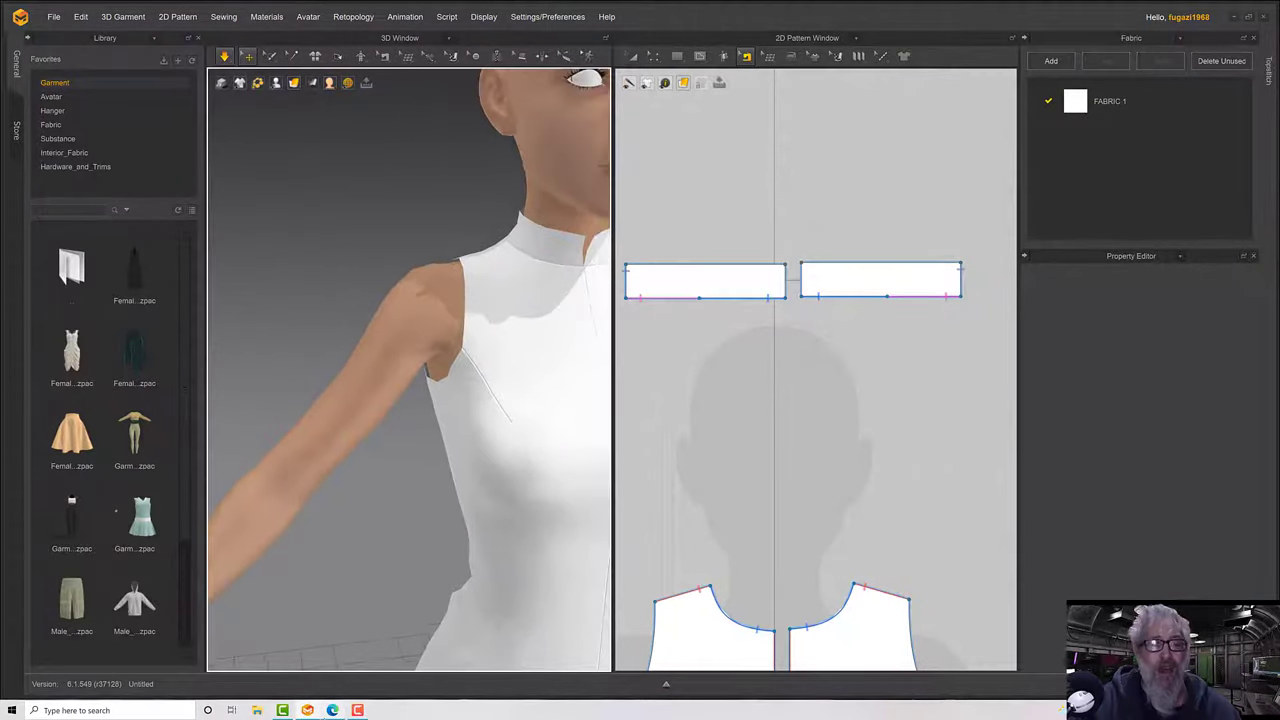
left_click(337, 711)
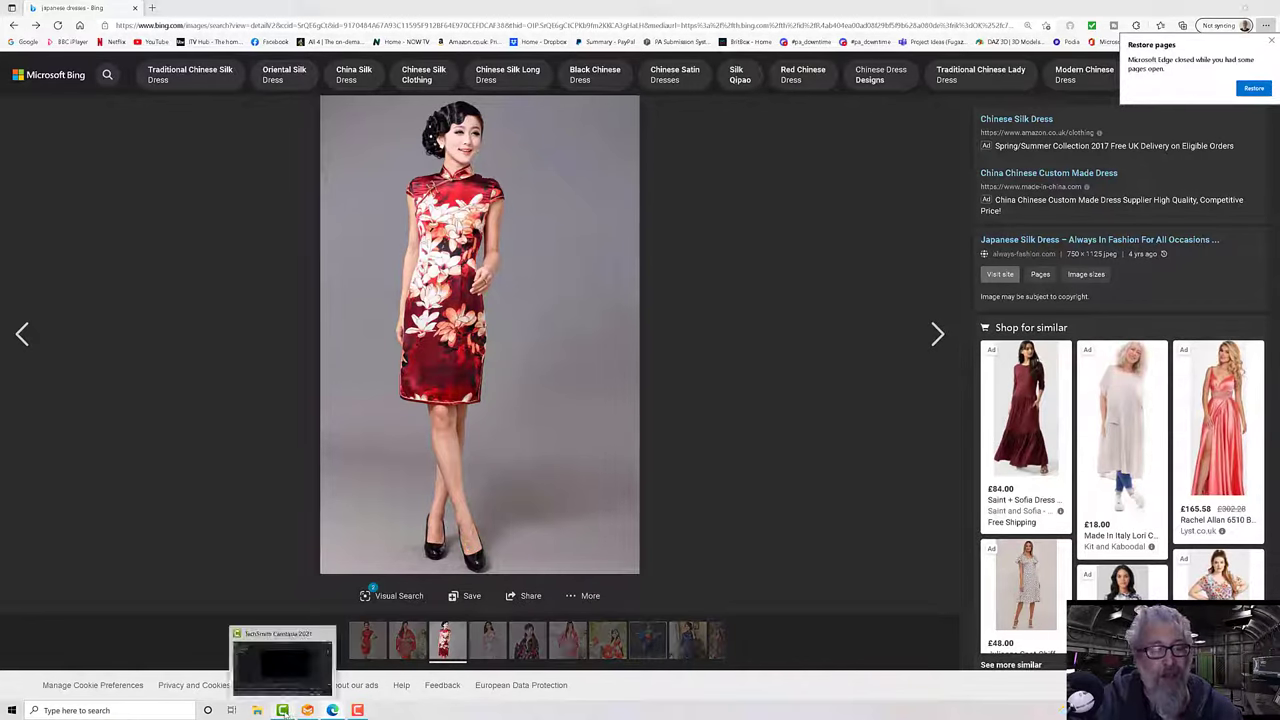
left_click(307, 710)
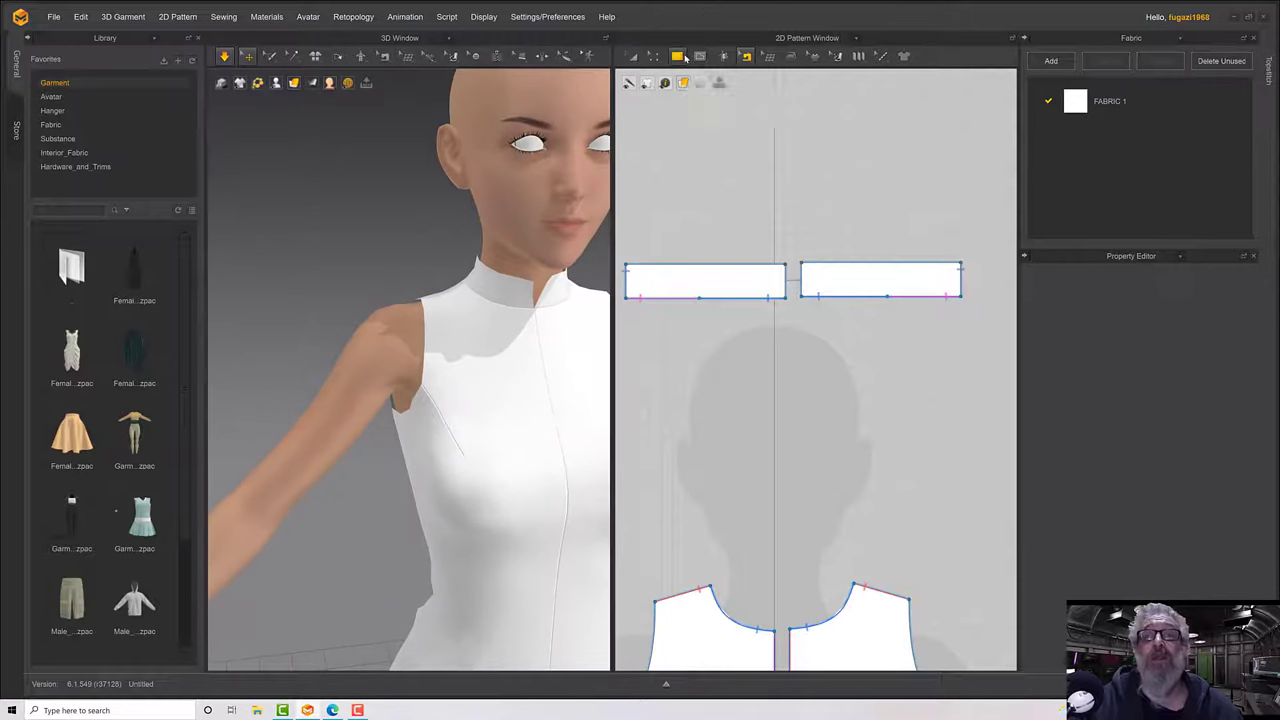
Round the upper inner corners of both collar strips at the front opening with Smooth Curve.
left_click(700, 56)
mouse_move(683, 60)
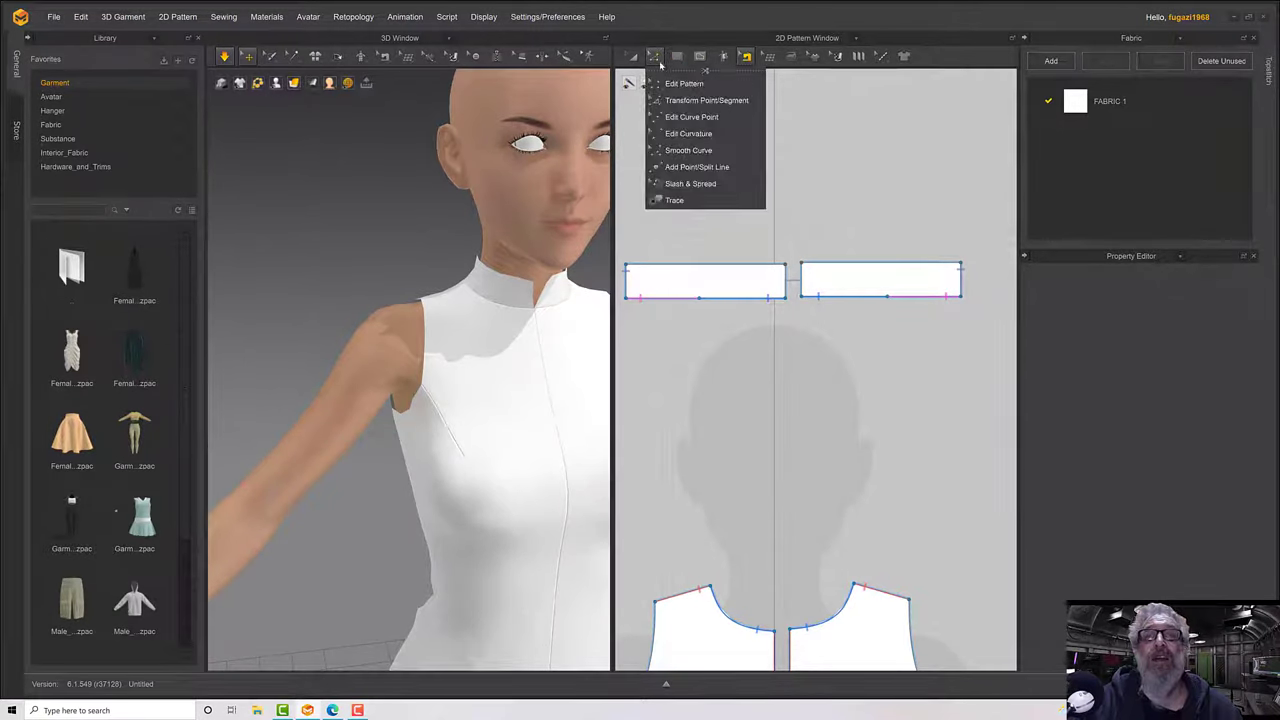
left_click(658, 60)
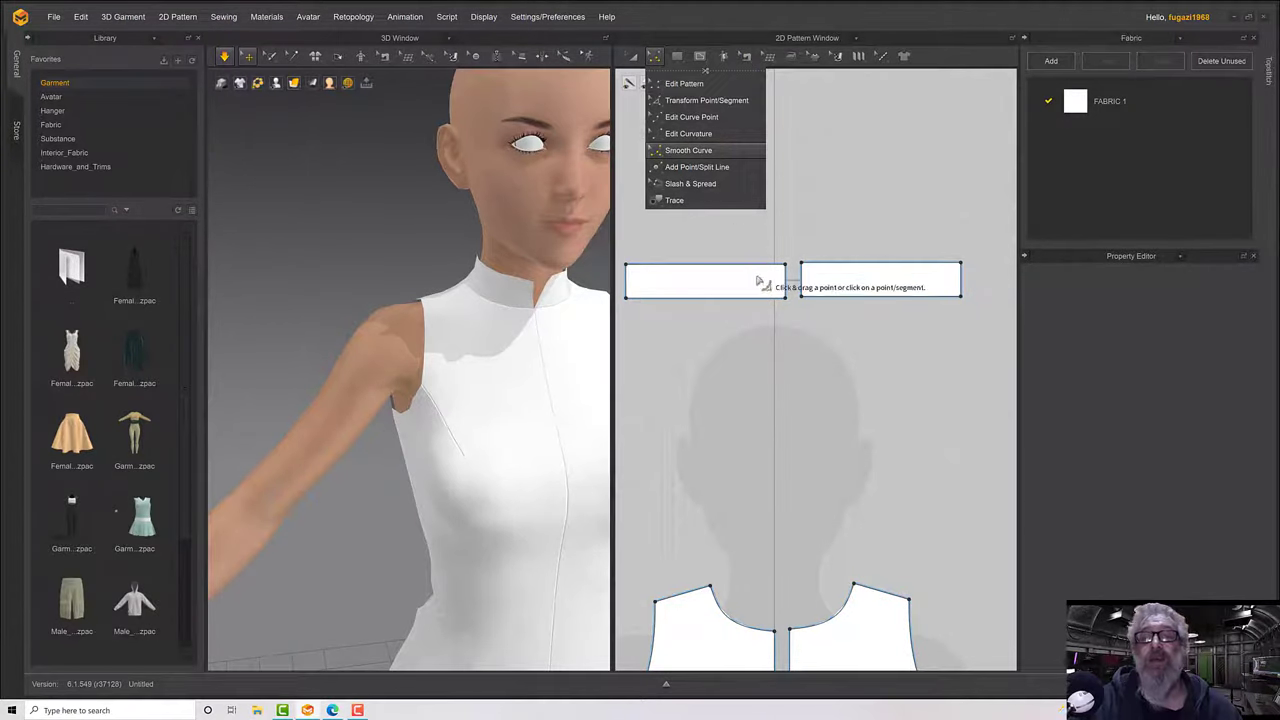
left_click_drag(786, 266, 755, 275)
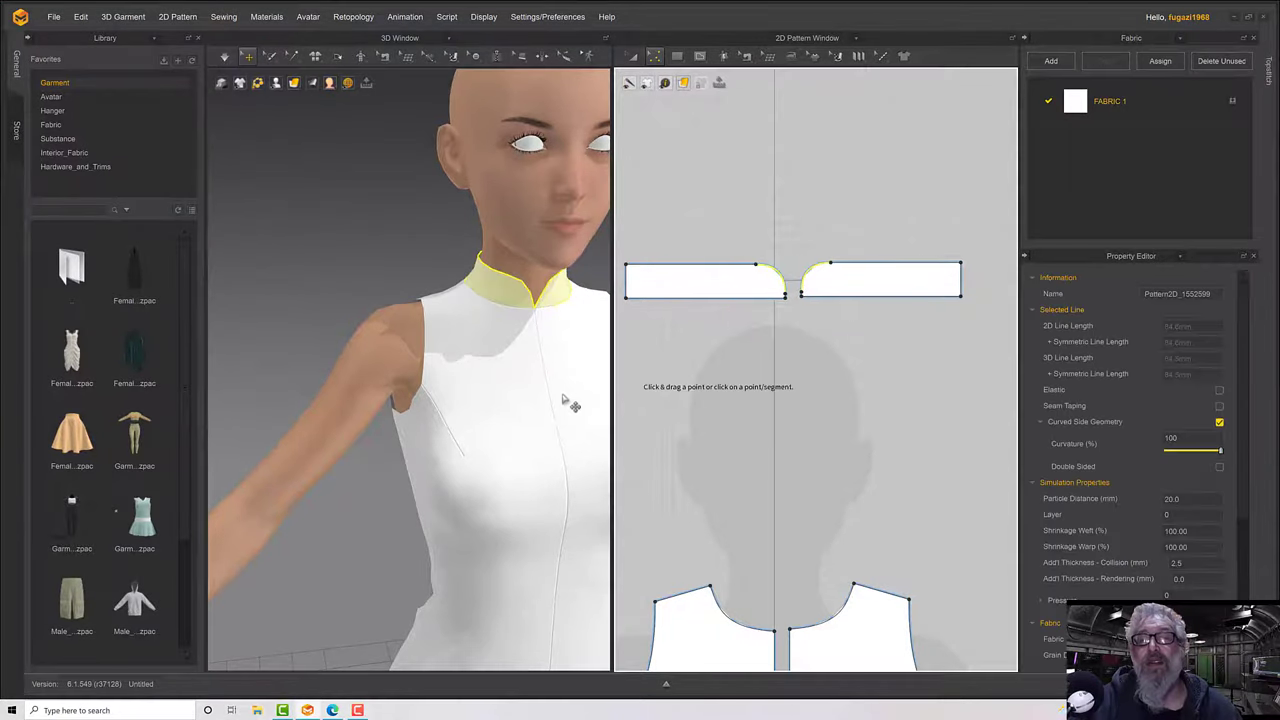
Simulate the garment with its rounded collar, view the whole dress from the front, and stop the simulation.
right_click_drag(560, 392, 526, 374)
scroll(547, 384, "down", 5)
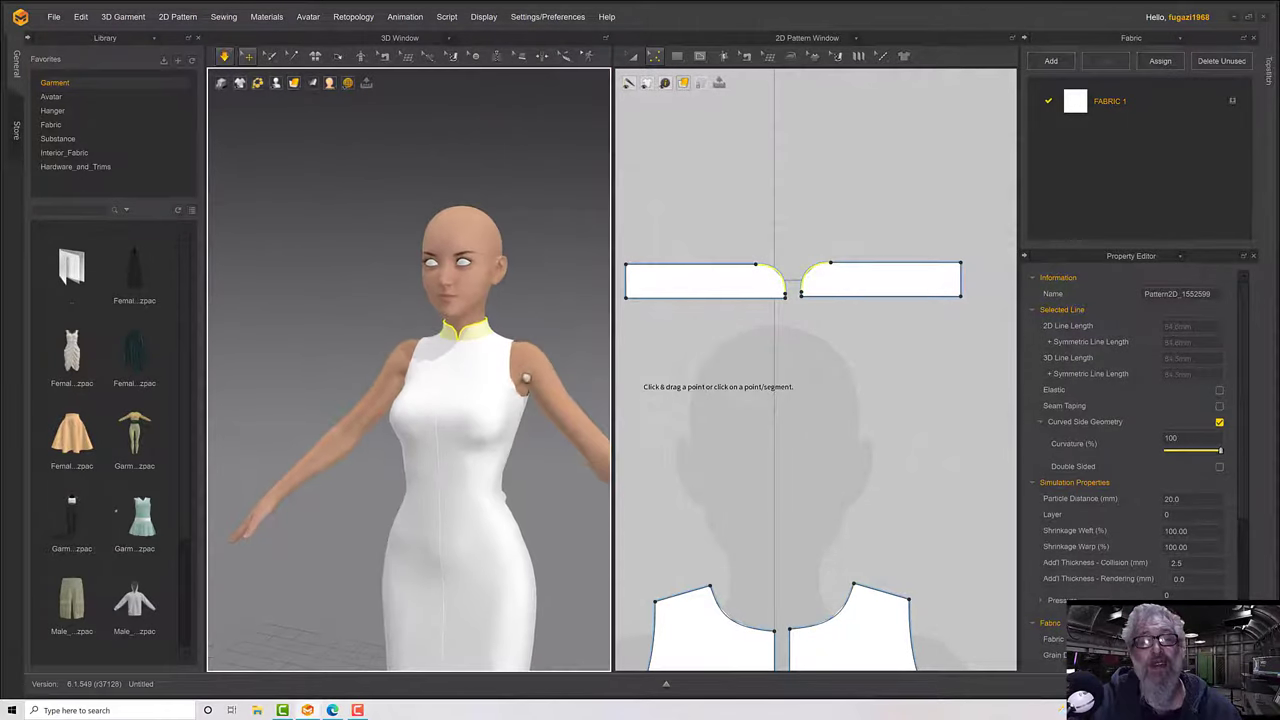
key("space")
middle_click_drag(526, 374, 530, 293)
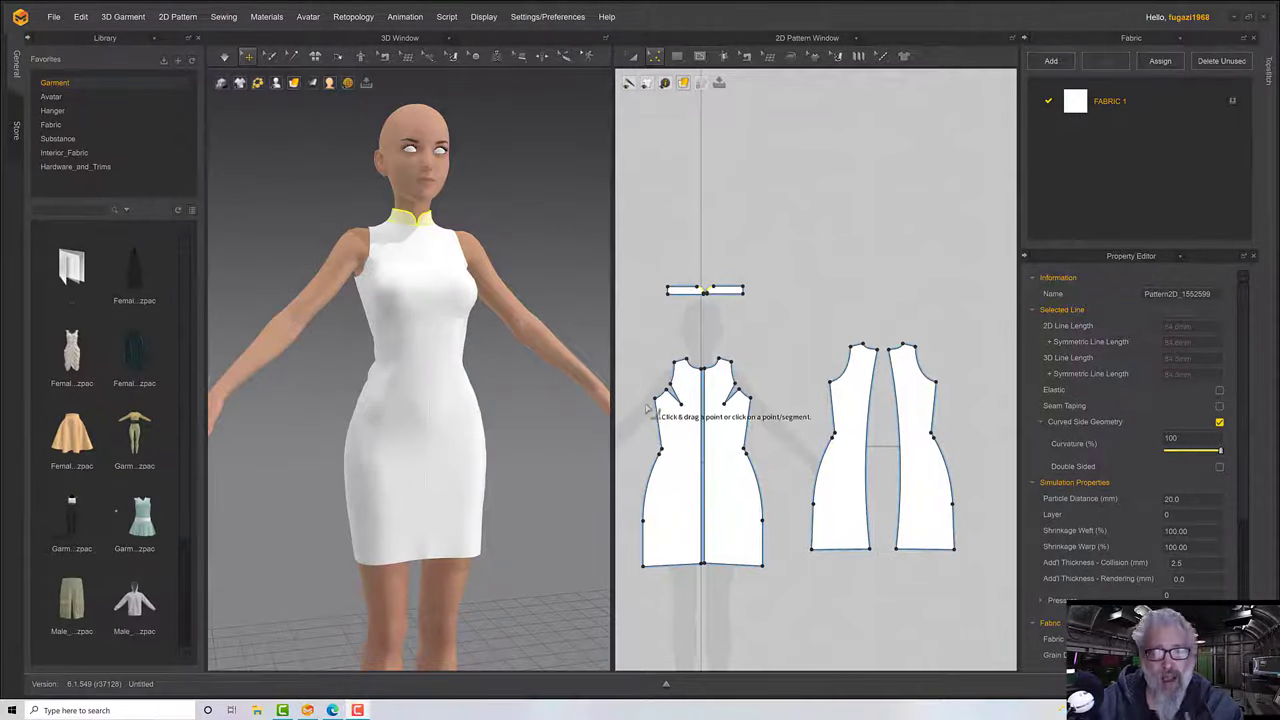
Move the left-hand front panel sideways in the 2D pattern, opening a wide gap between the two front panels.
scroll(700, 425, "down", 1)
scroll(694, 428, "up", 5)
middle_click_drag(732, 410, 689, 280)
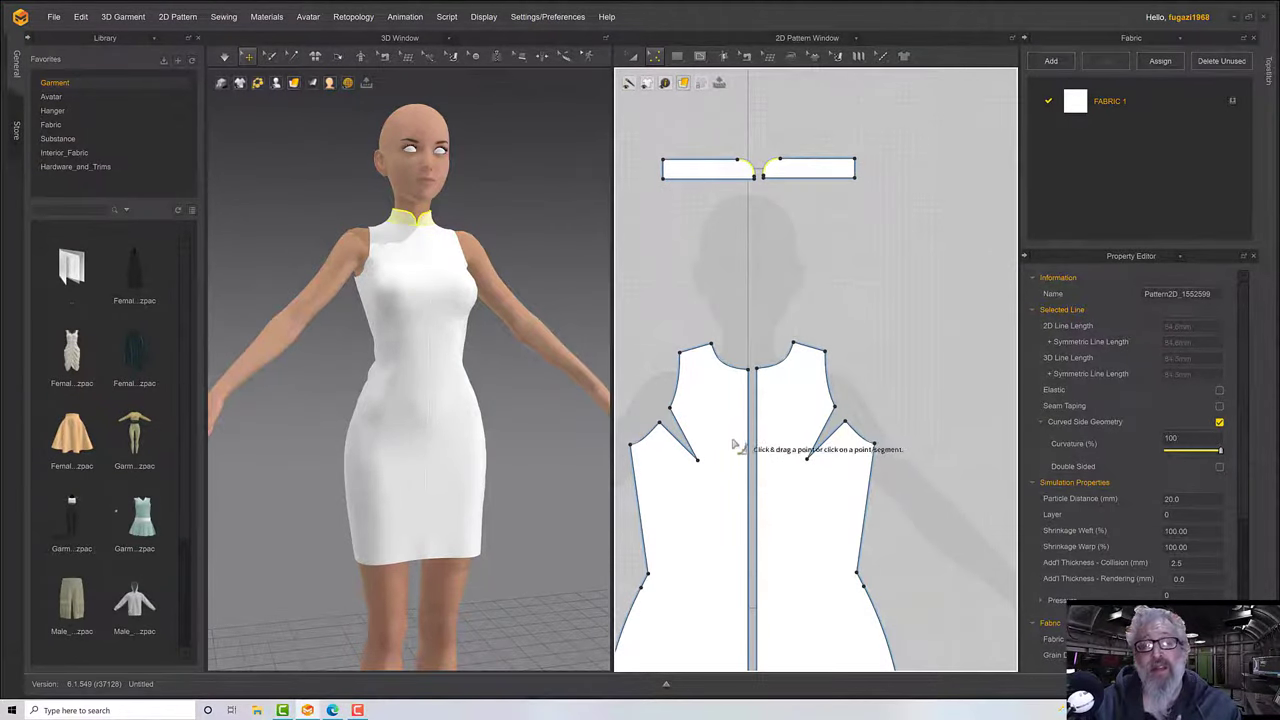
left_click(750, 384)
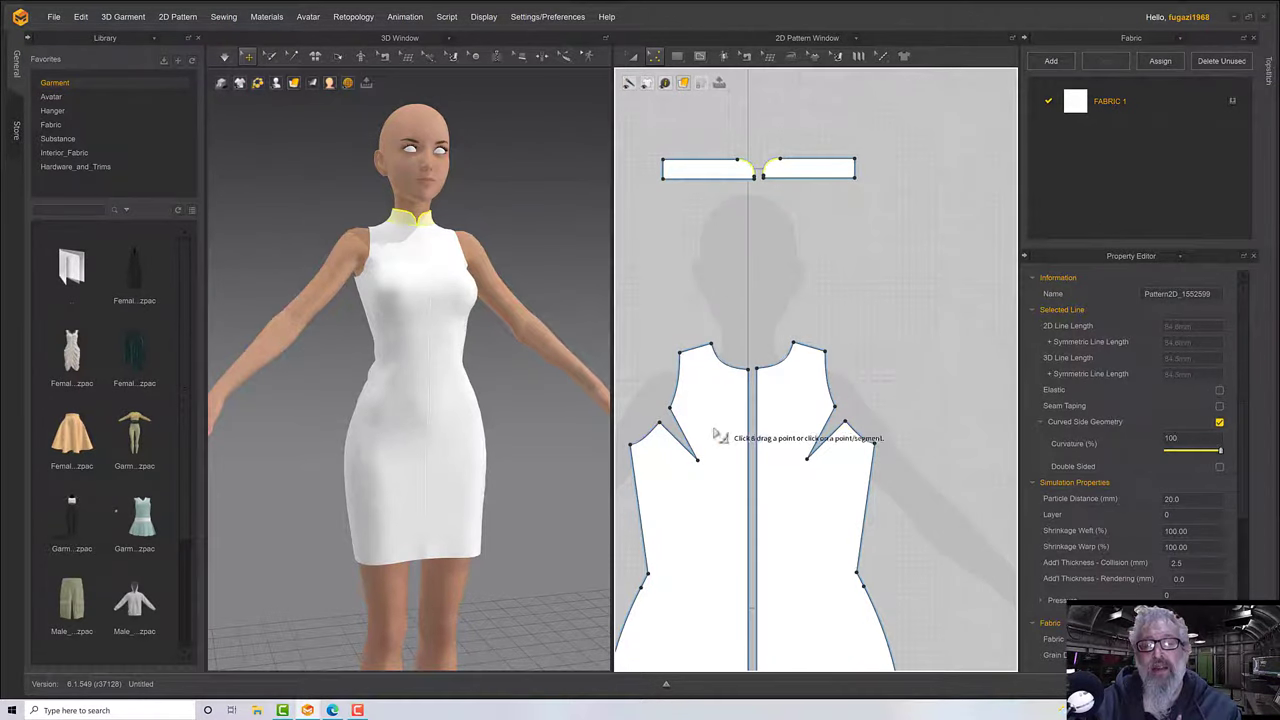
middle_click_drag(720, 438, 740, 352)
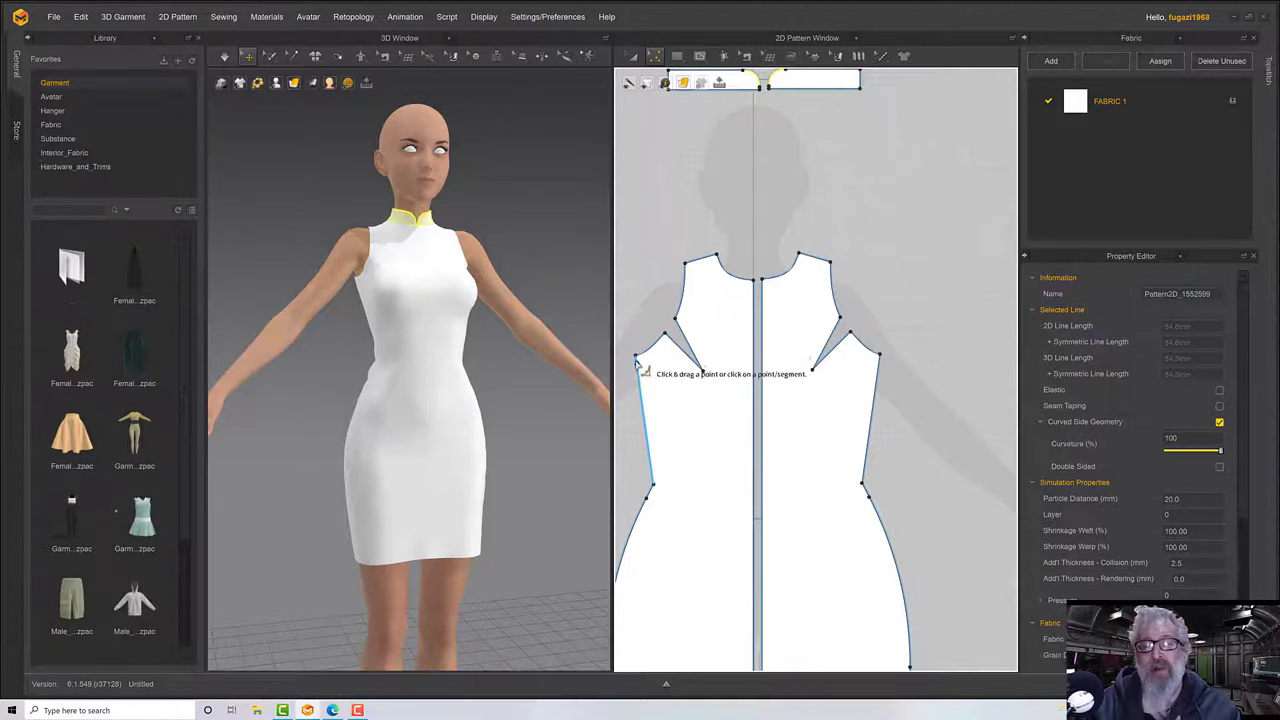
middle_click_drag(700, 466, 777, 352)
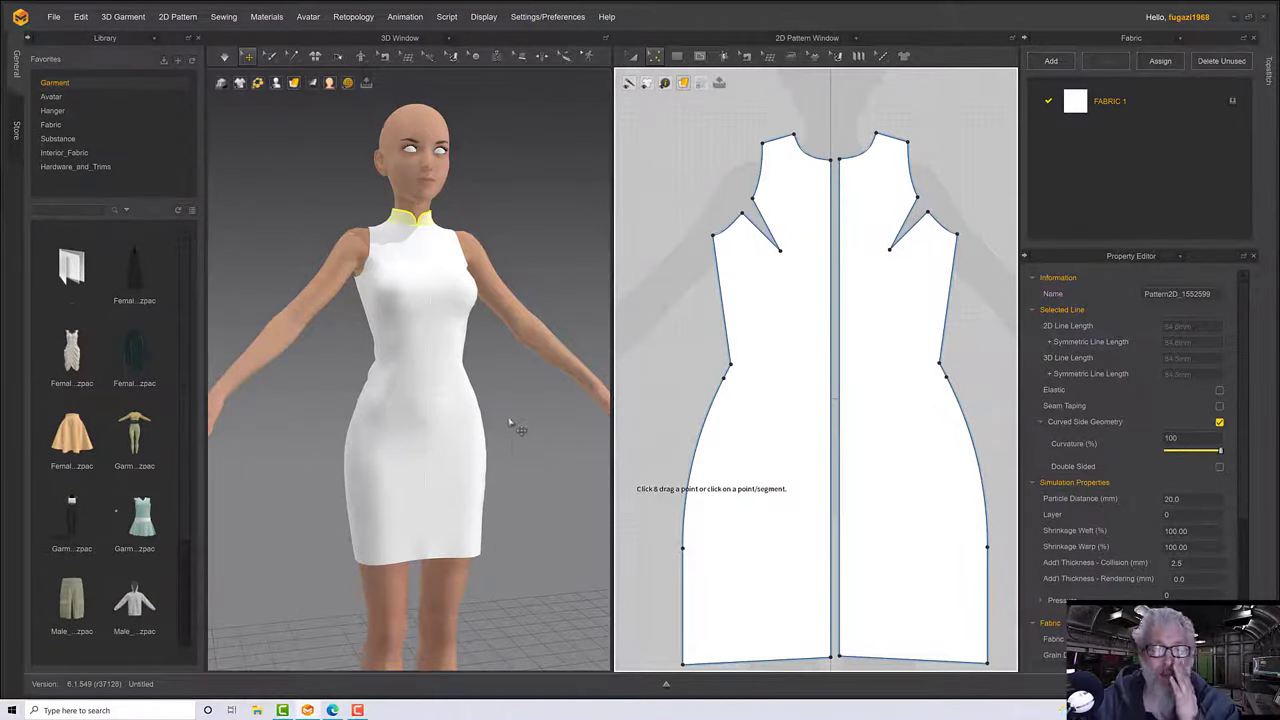
scroll(680, 372, "down", 3)
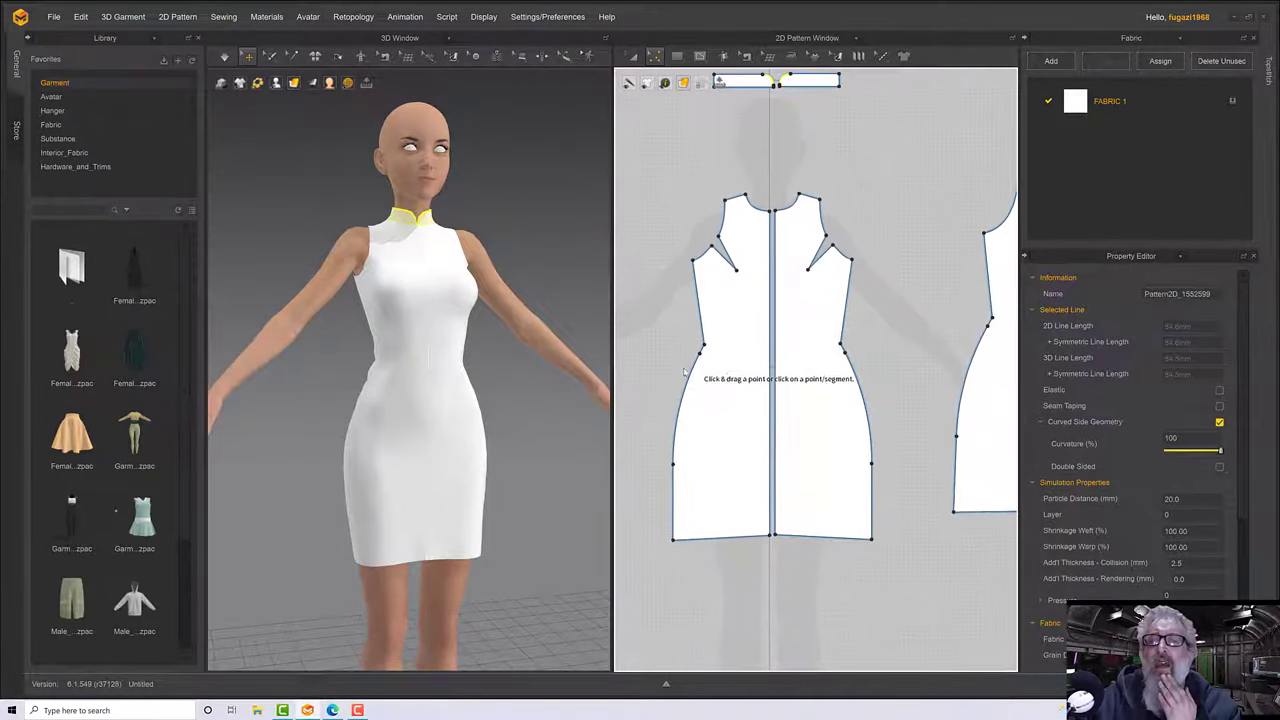
left_click(634, 56)
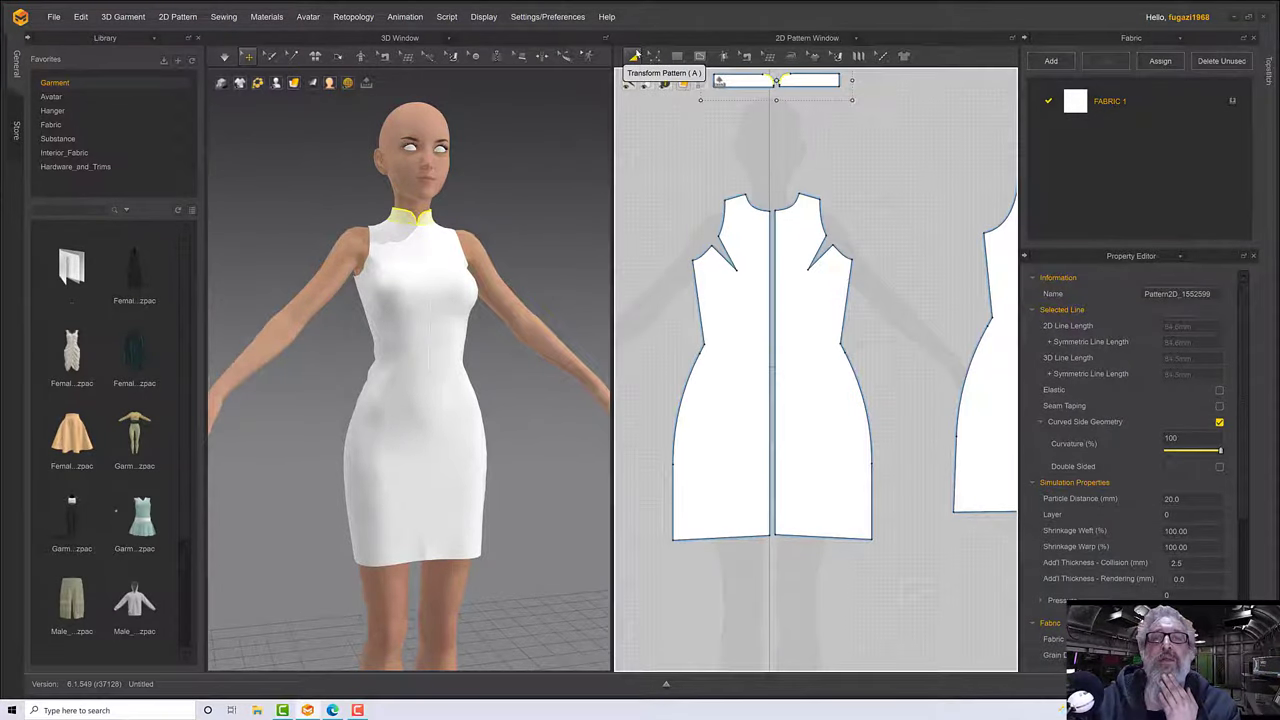
left_click_drag(752, 358, 620, 369)
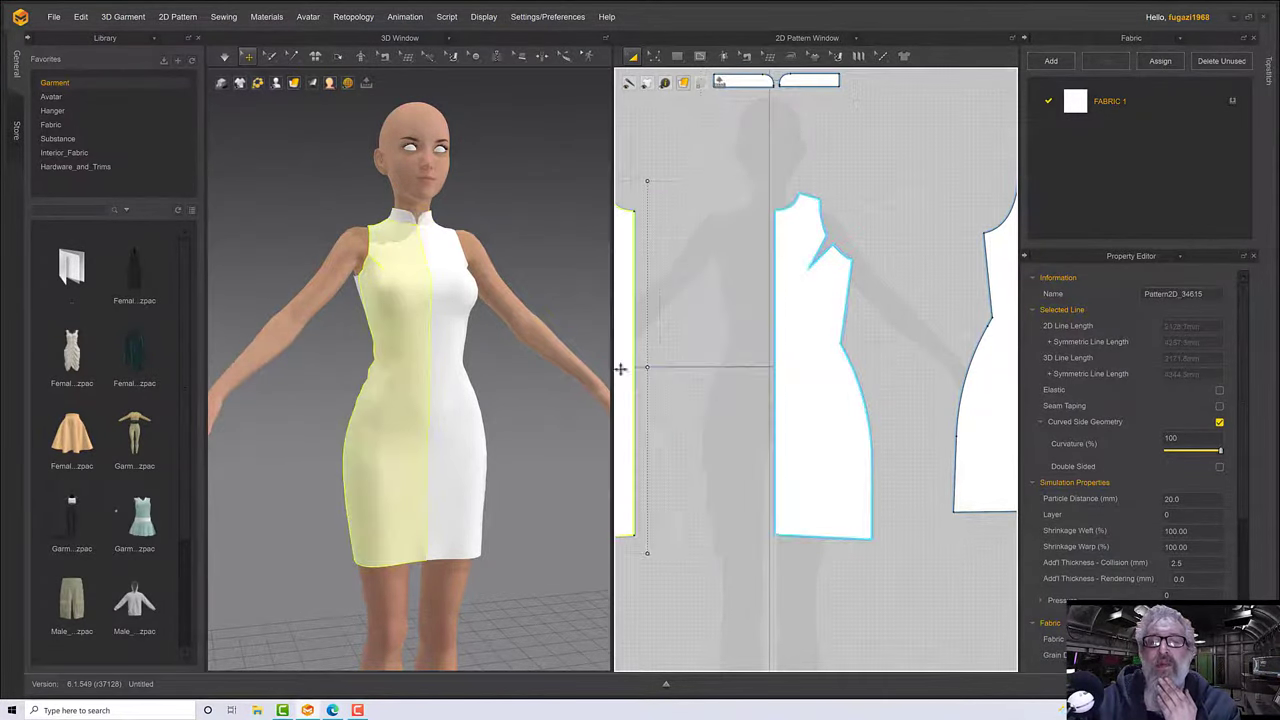
middle_click_drag(744, 274, 788, 276)
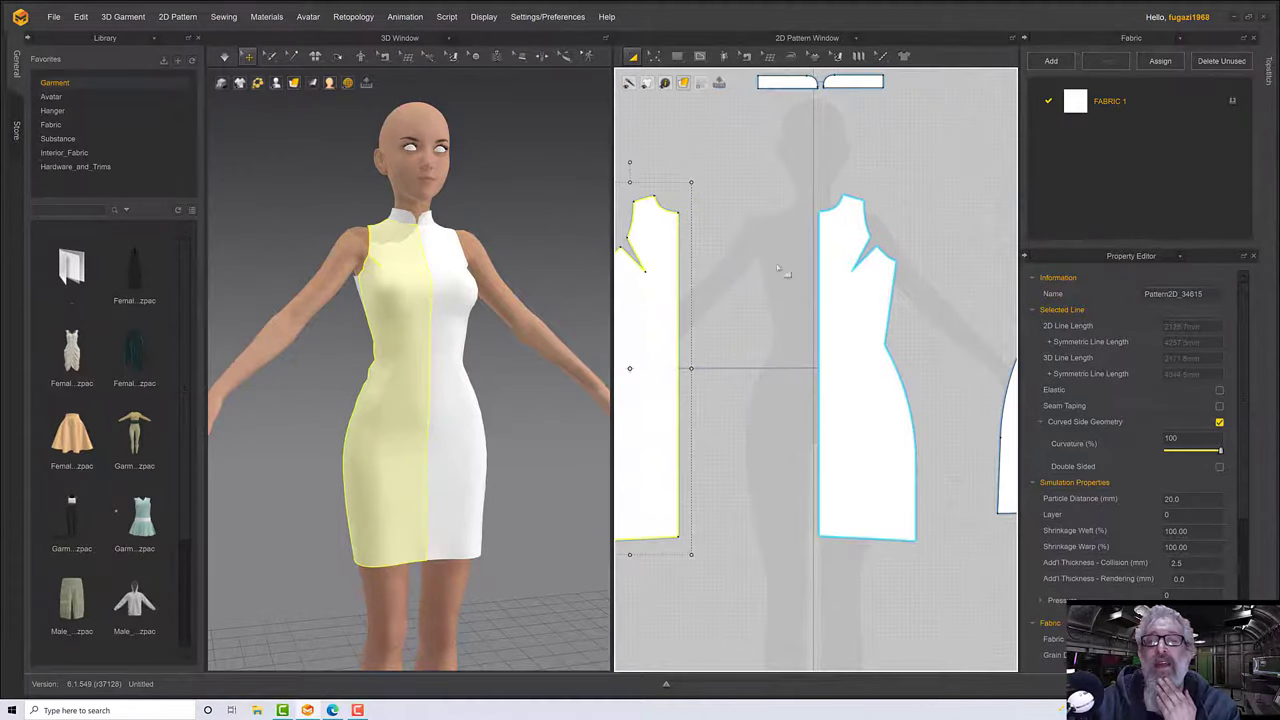
Try to extend the linked centre front edges of both front panels by 50 mm with Offset Pattern Outline, and undo it.
left_click(652, 56)
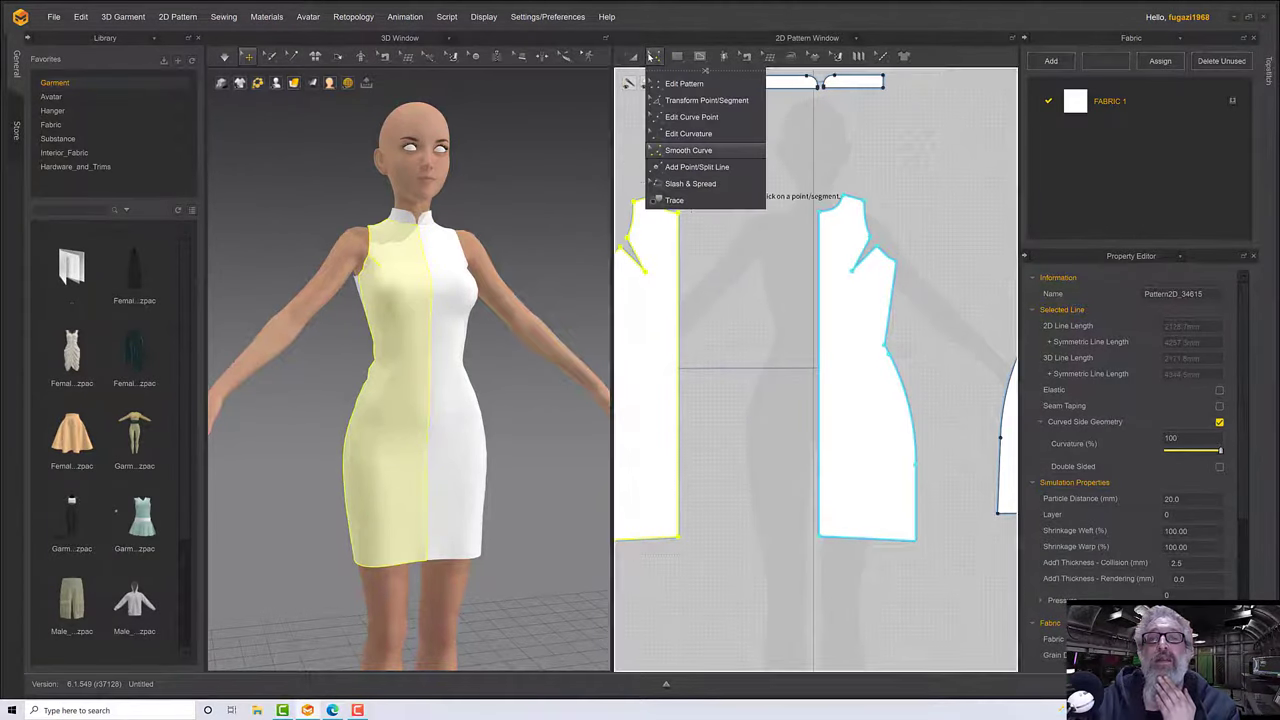
left_click(818, 285)
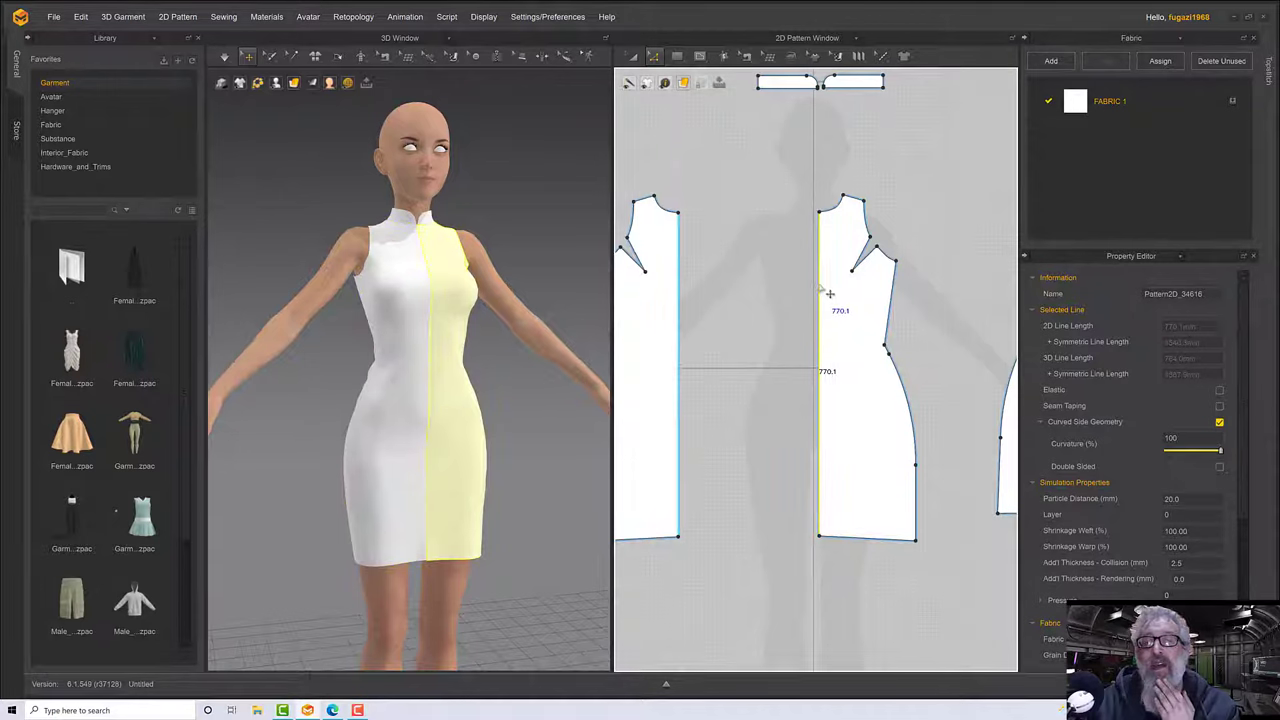
right_click(821, 289)
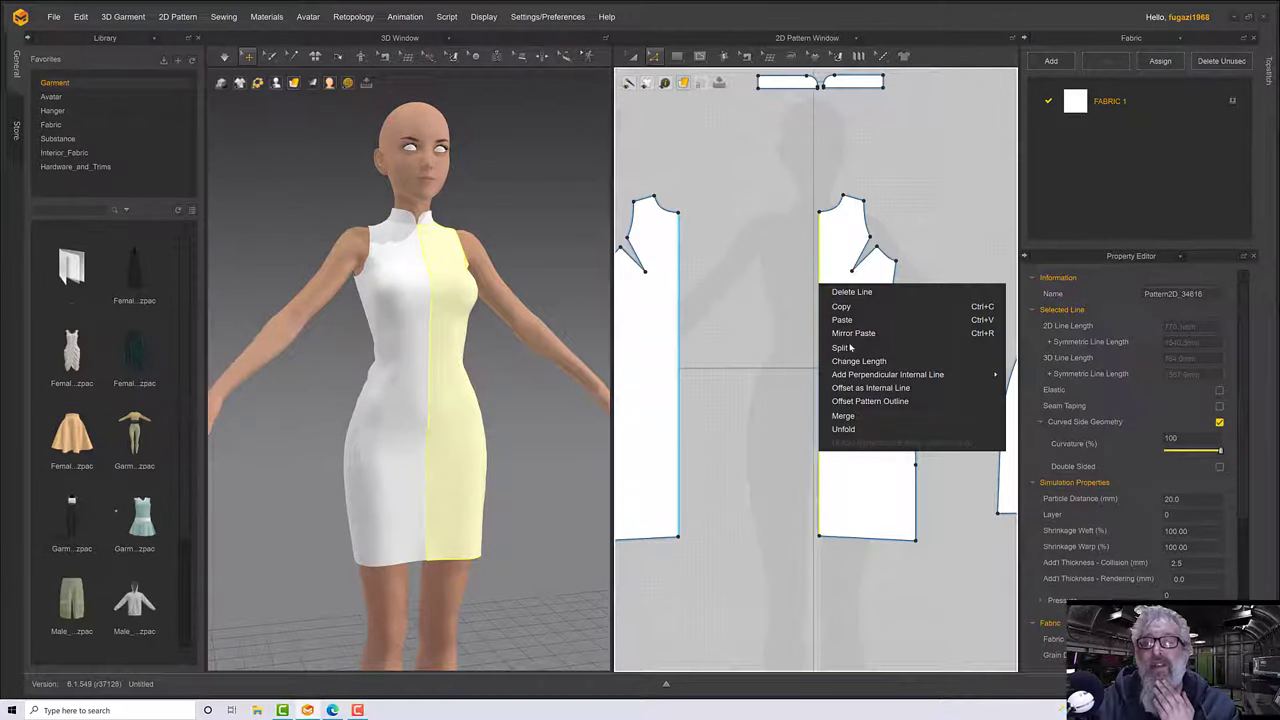
left_click(866, 401)
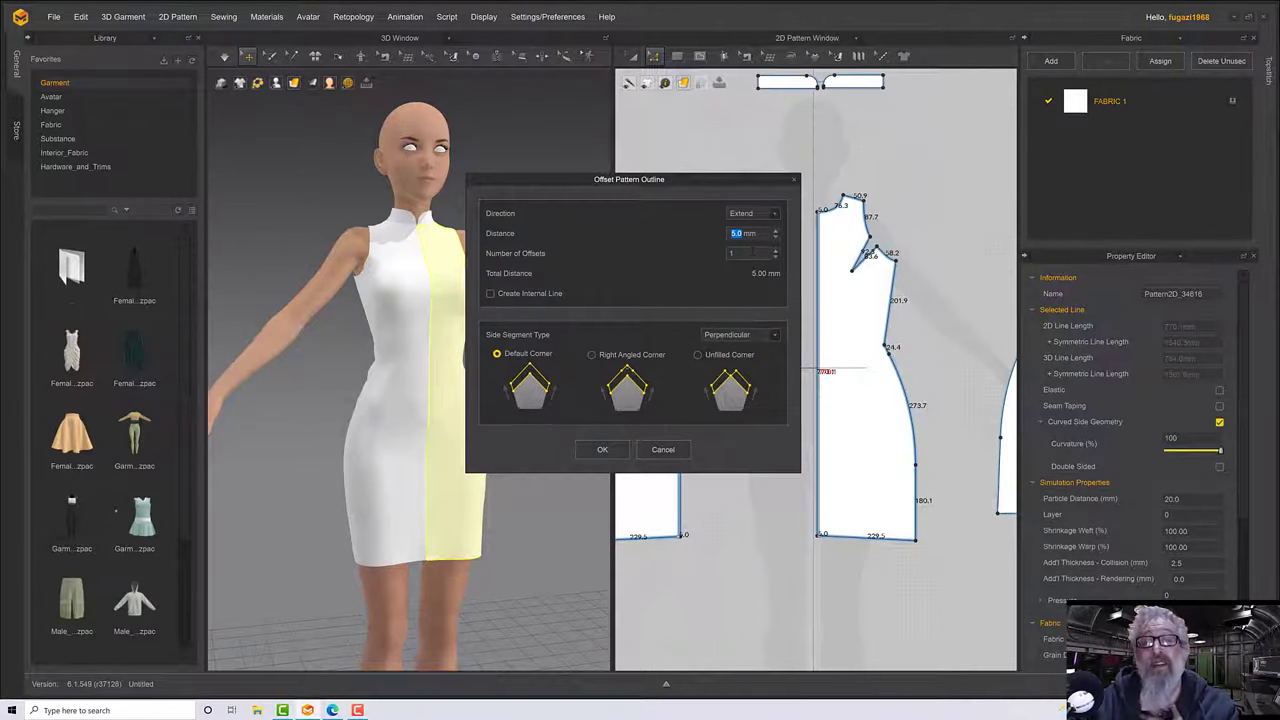
type("50")
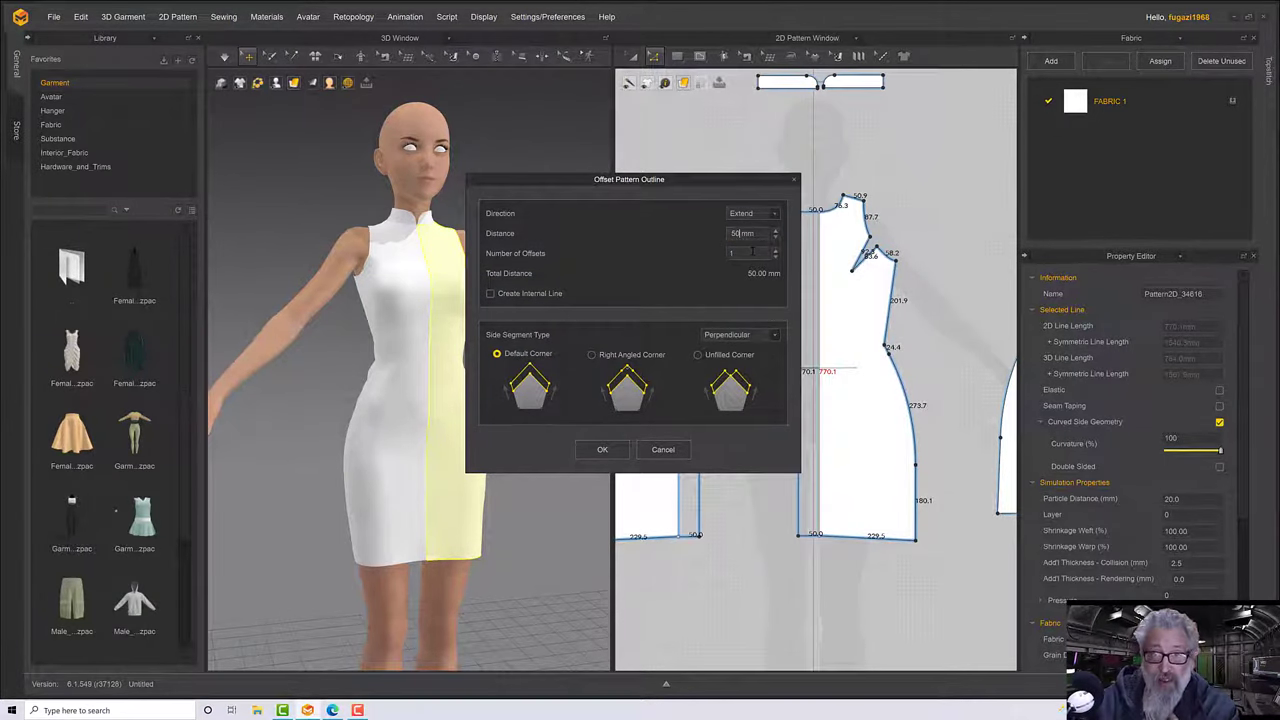
left_click(601, 449)
left_click(776, 297)
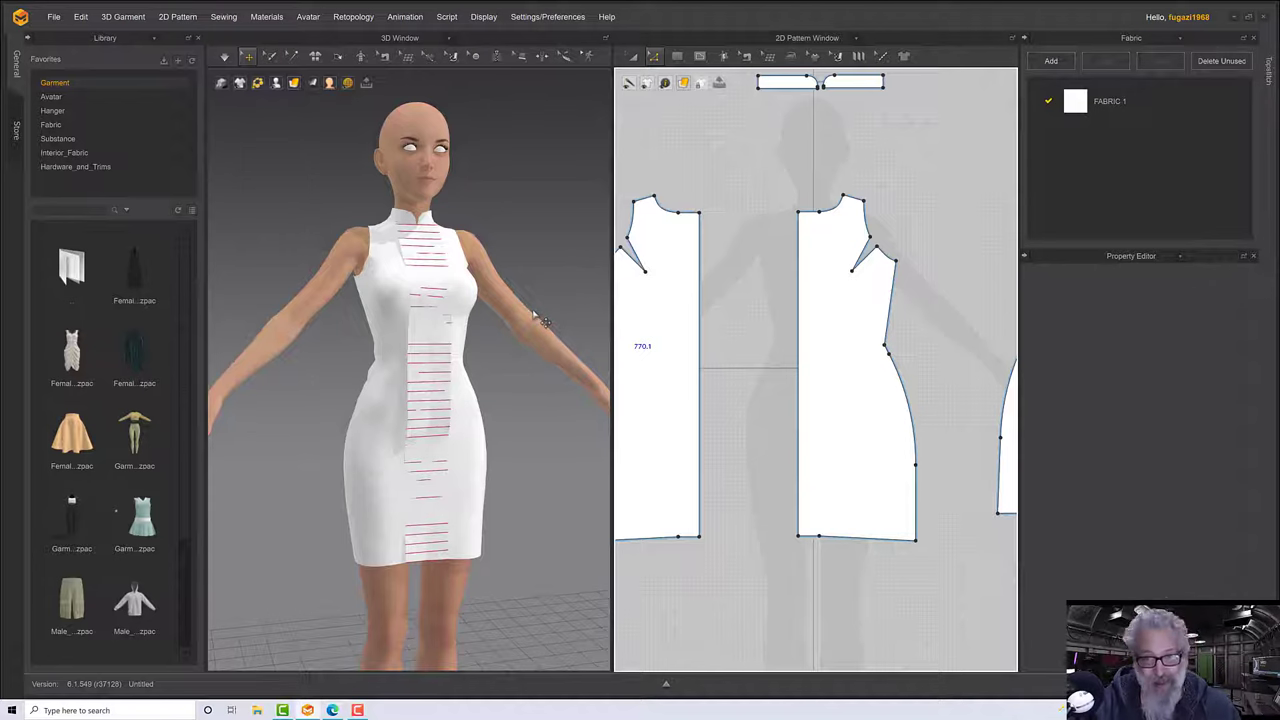
key("ctrl+z")
Select both front panels and remove the linked editing between them.
middle_click_drag(703, 315, 766, 304)
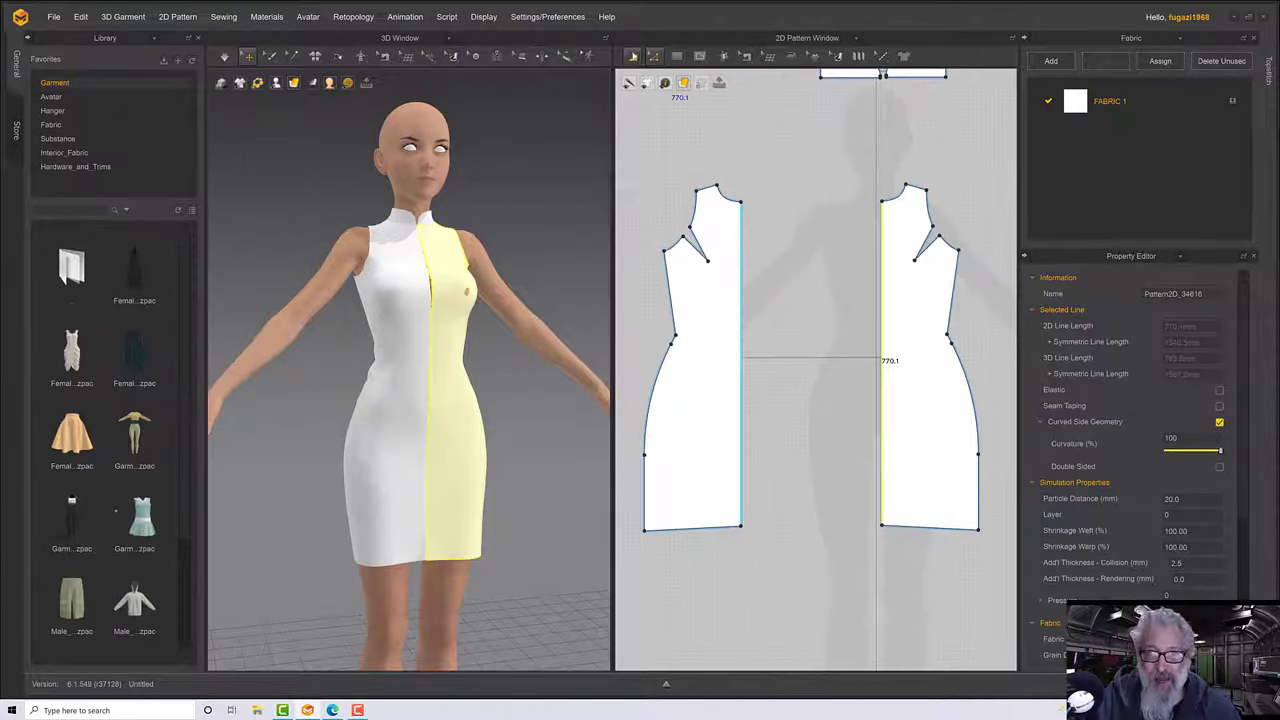
left_click(634, 57)
left_click(808, 256)
left_click(715, 274)
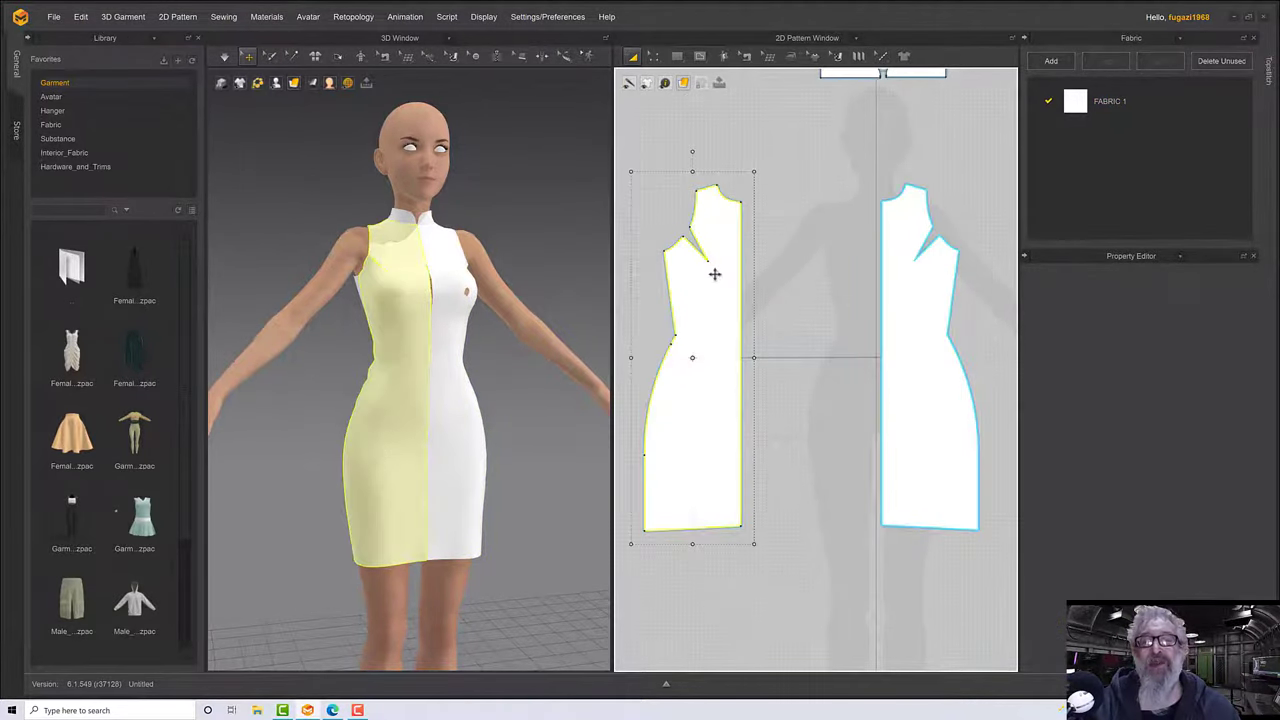
left_click(912, 292, "shift")
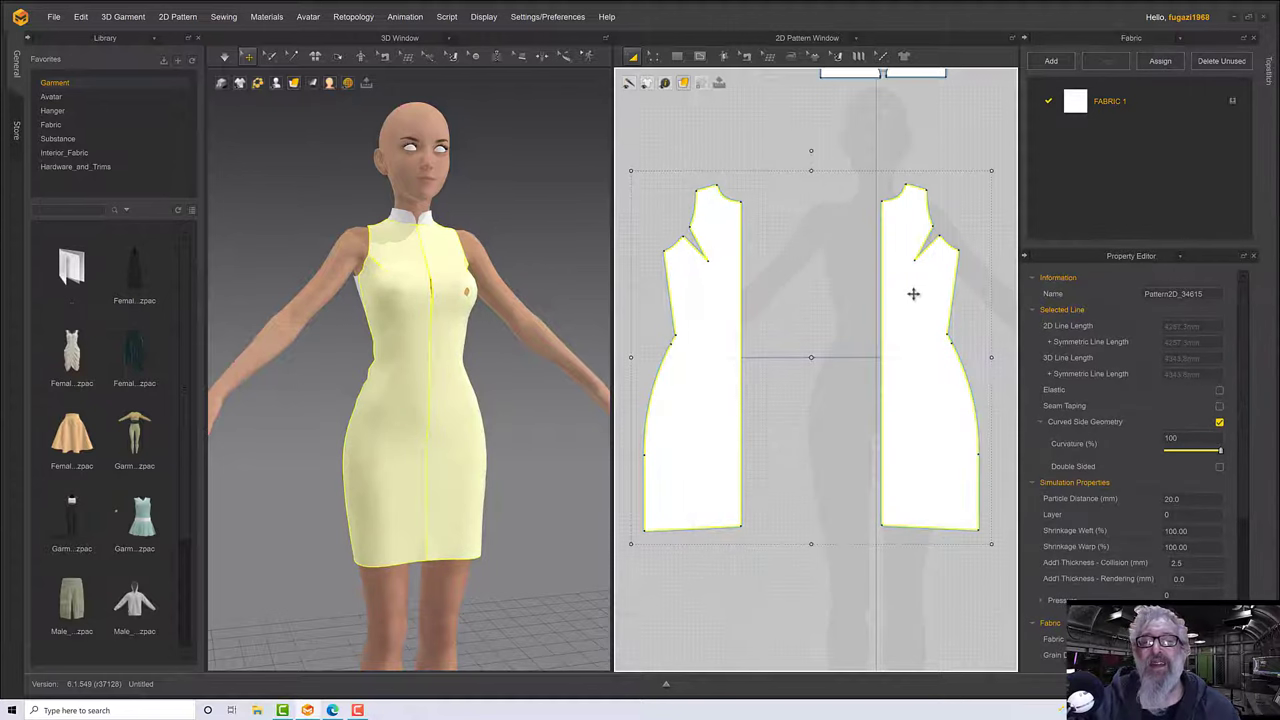
right_click(910, 293)
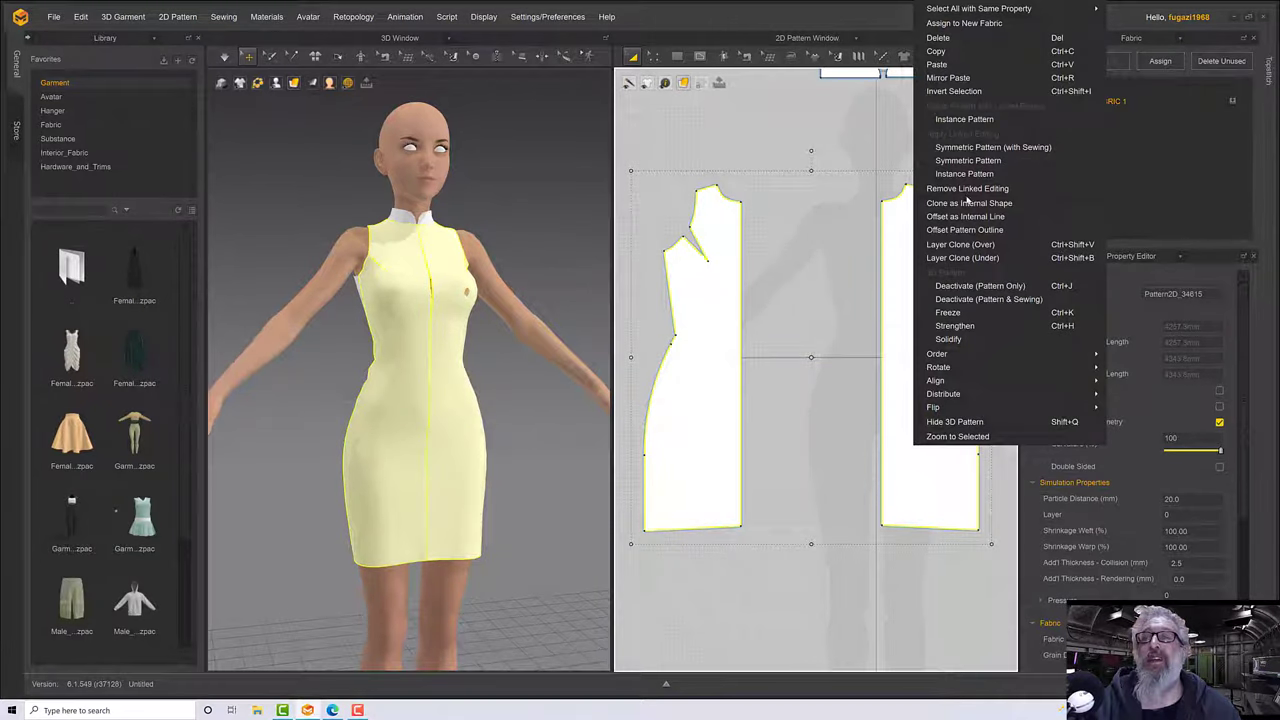
left_click(968, 189)
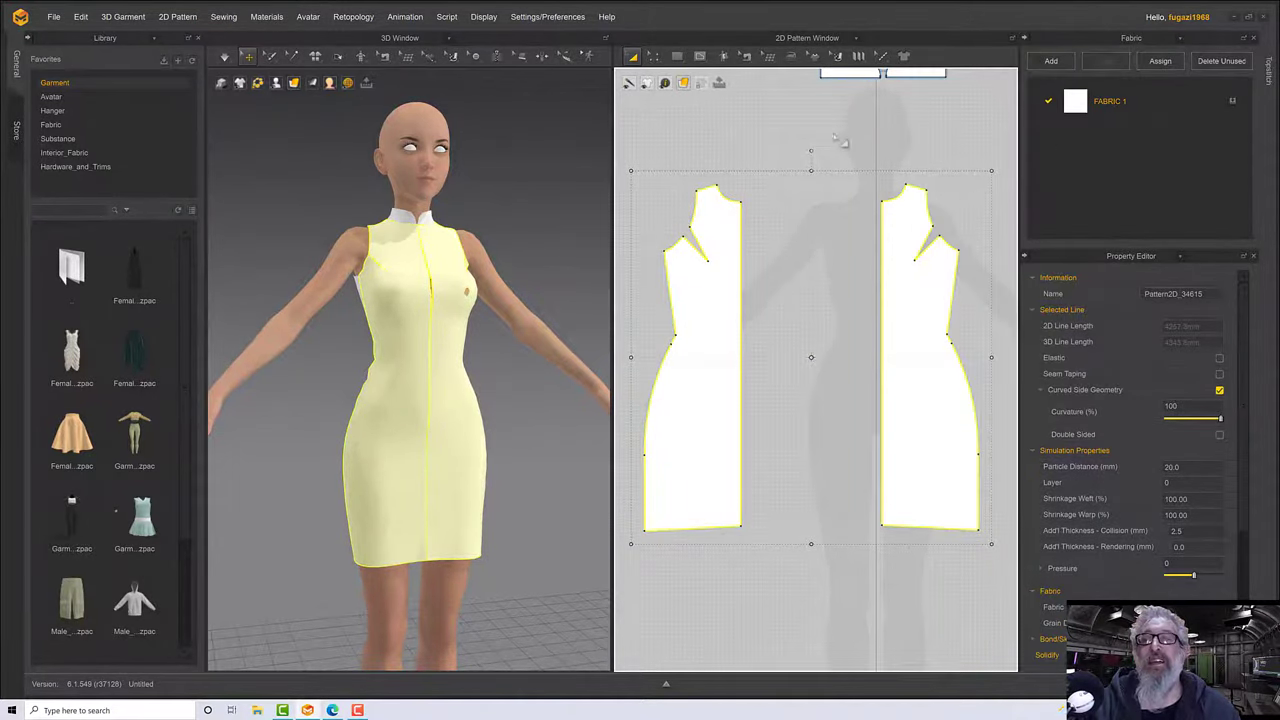
left_click(843, 143)
Extend only the right-hand front panel's centre edge outward by 50 mm with Offset Pattern Outline.
middle_click_drag(845, 225, 767, 255)
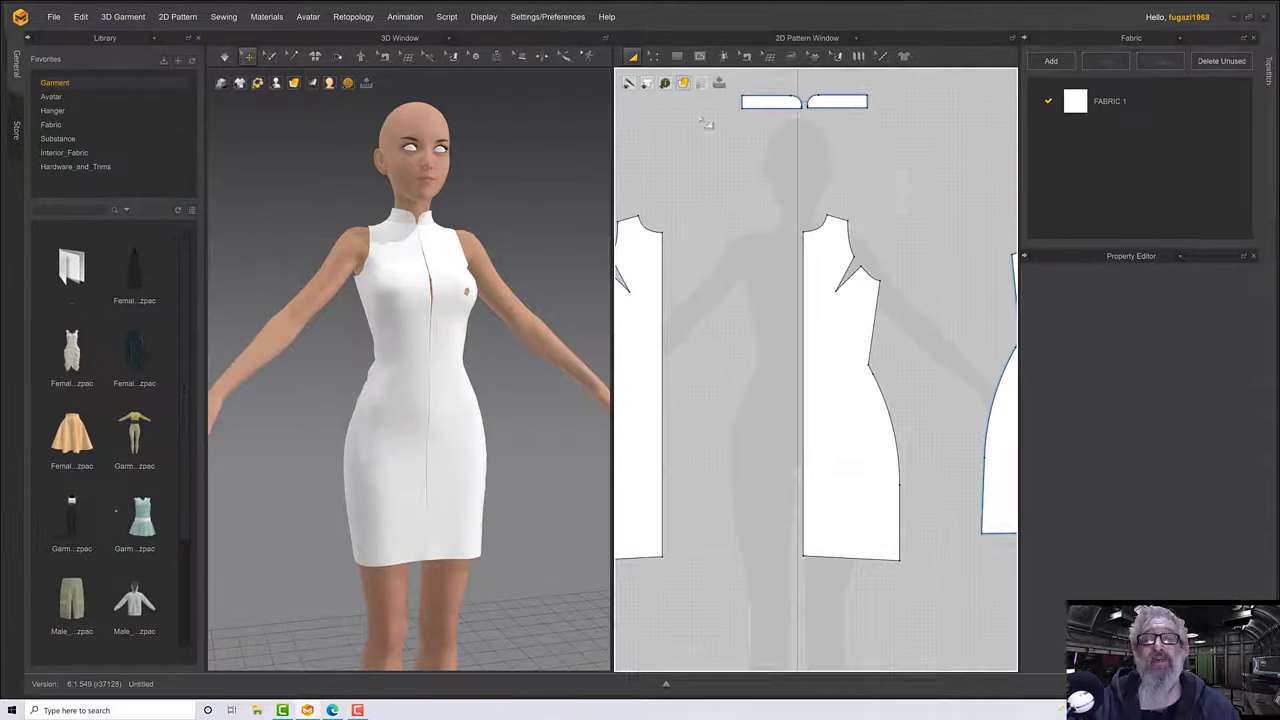
left_click(654, 57)
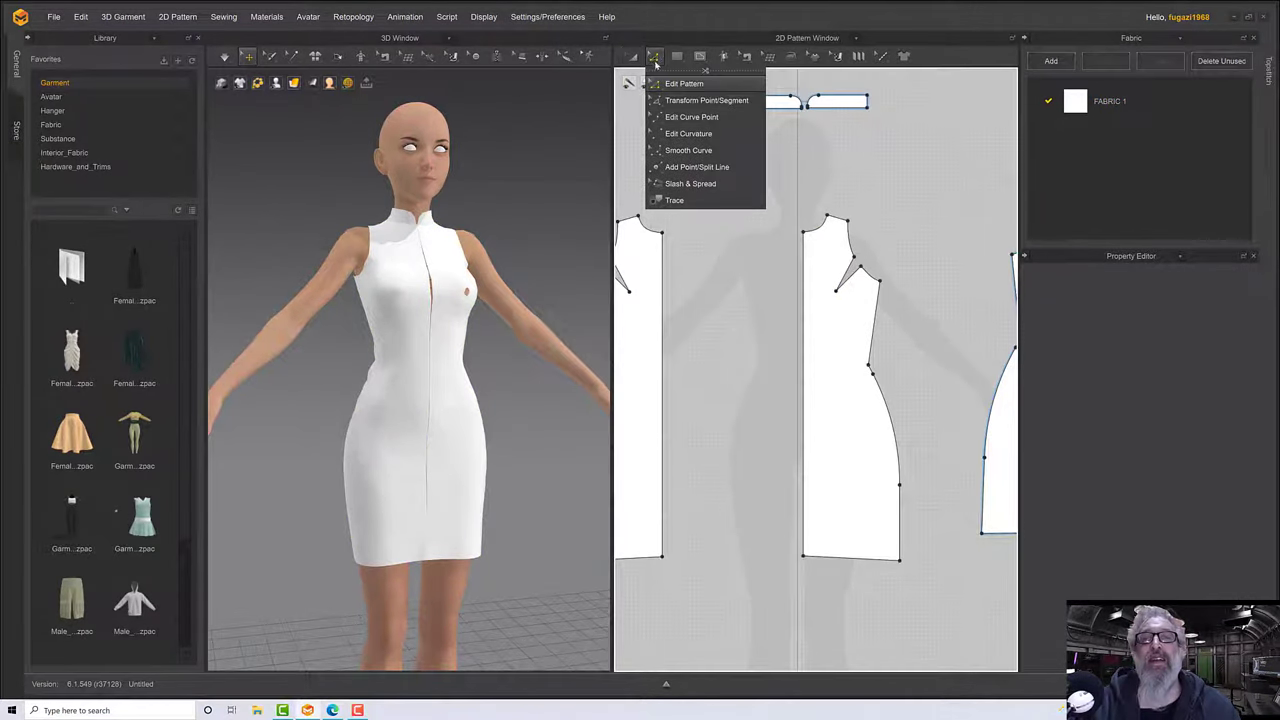
left_click(684, 83)
right_click(805, 271)
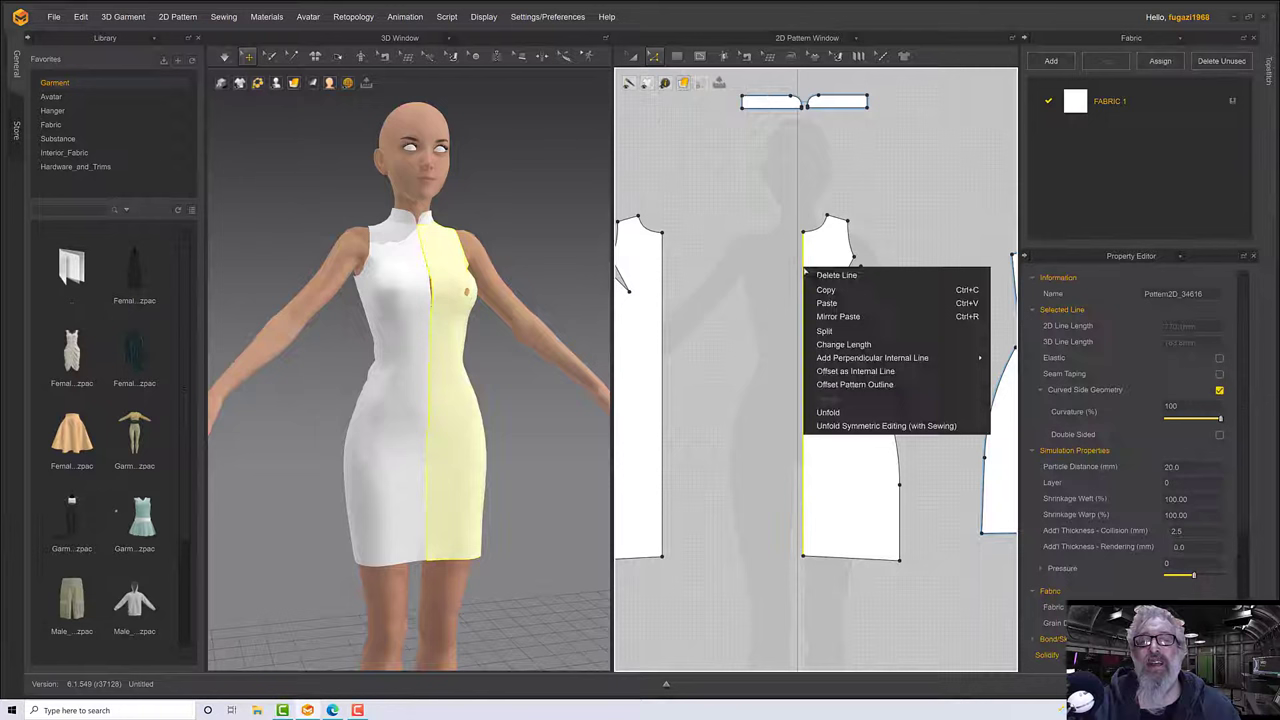
left_click(850, 384)
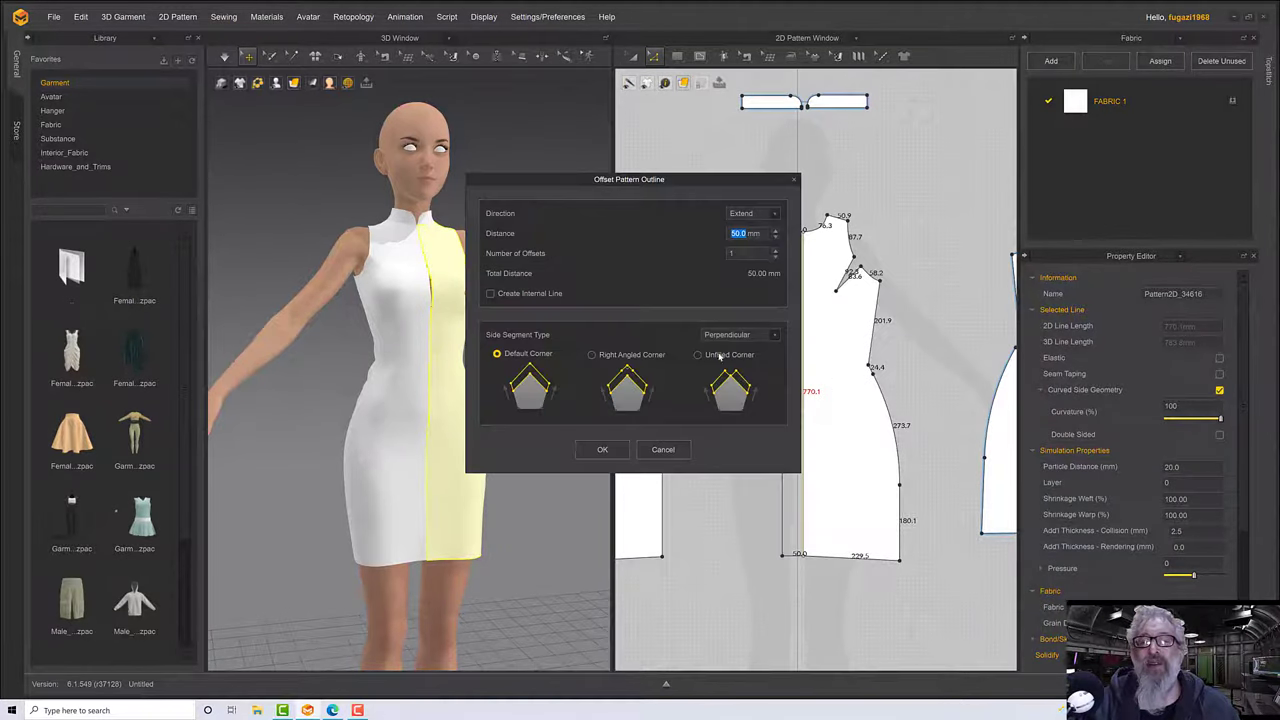
left_click(602, 449)
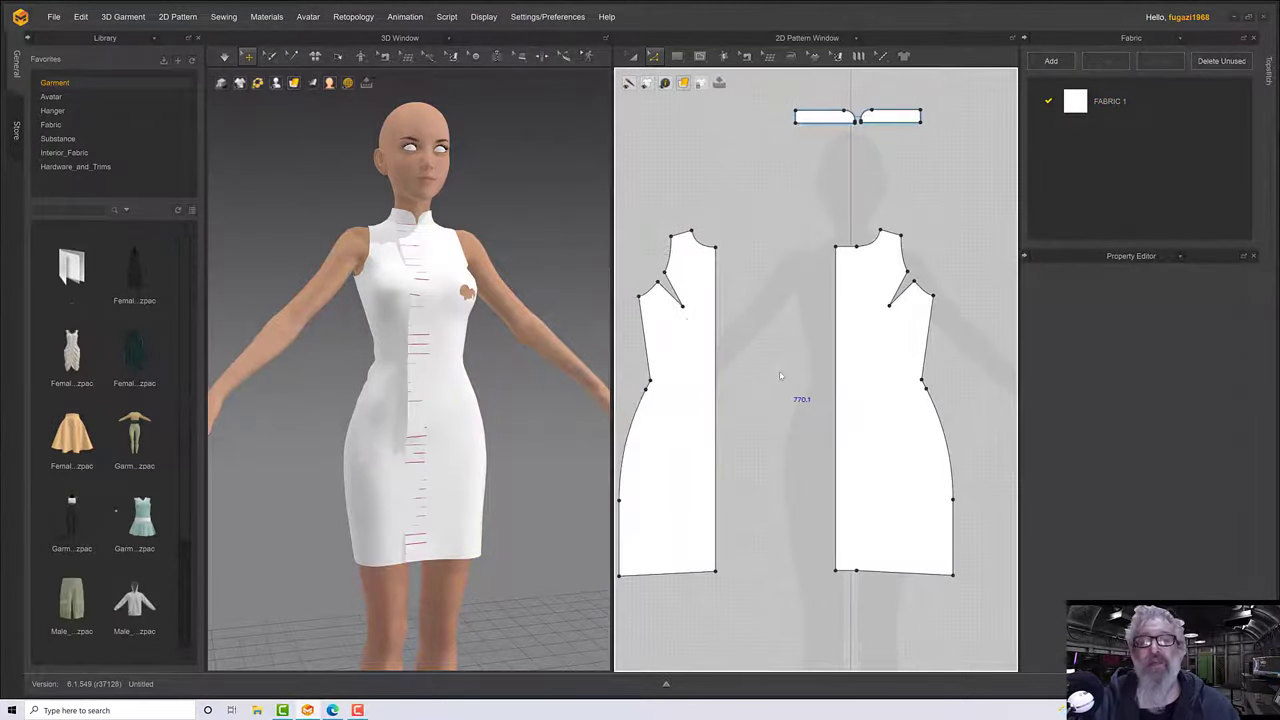
Delete the seam joining the centre front edges of the two front panels.
left_click(424, 327)
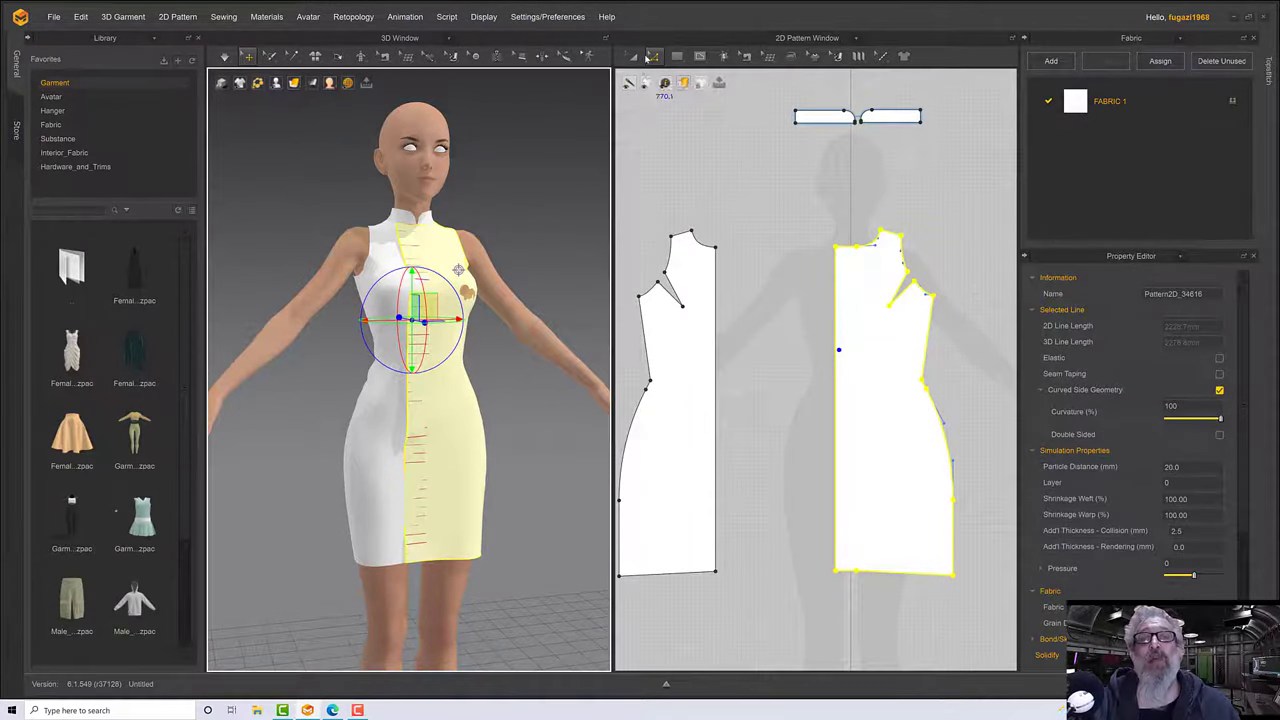
left_click(746, 57)
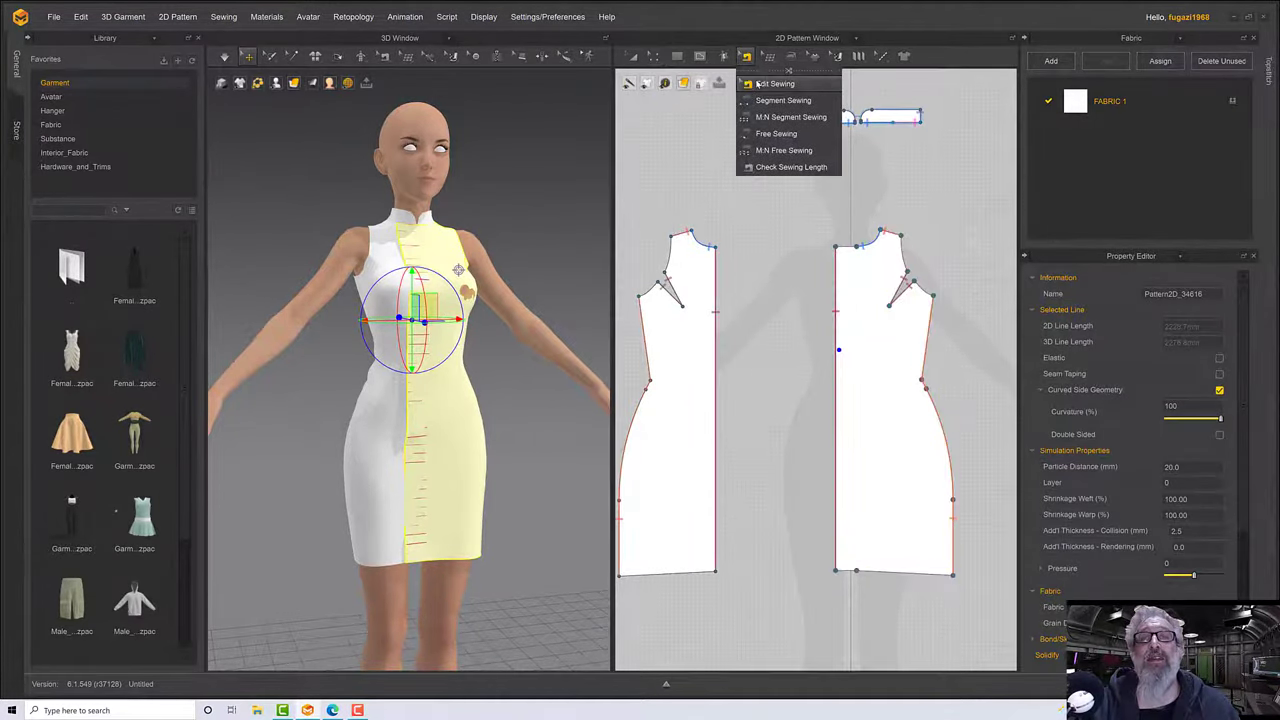
left_click(768, 85)
left_click(834, 290)
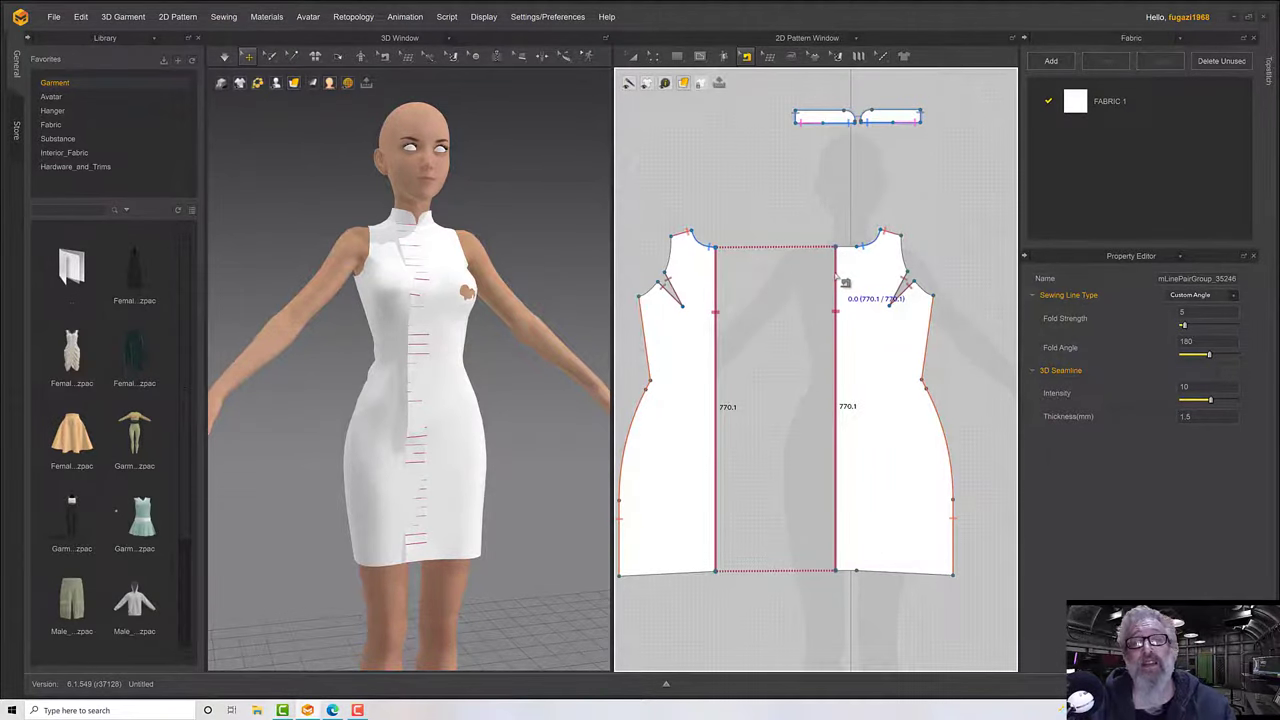
key("Delete")
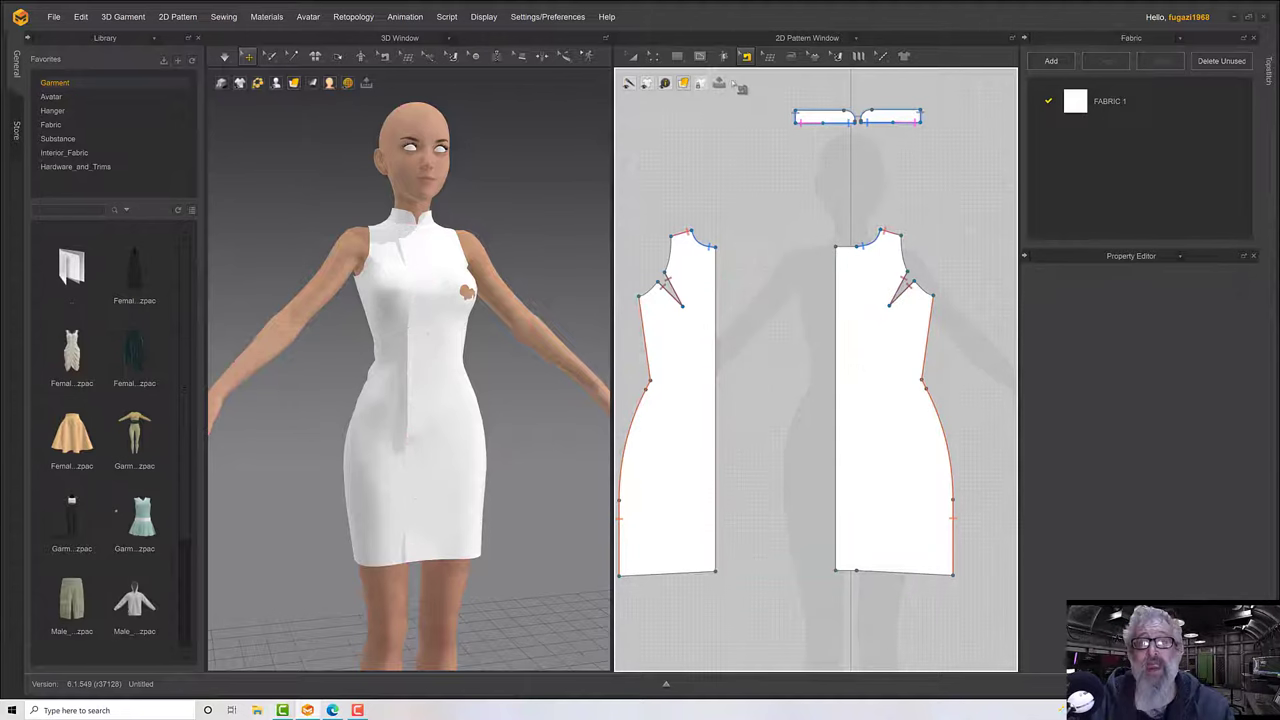
Draw a vertical internal line from neckline to hem on the right-hand front panel, along its original centre edge.
left_click(700, 56)
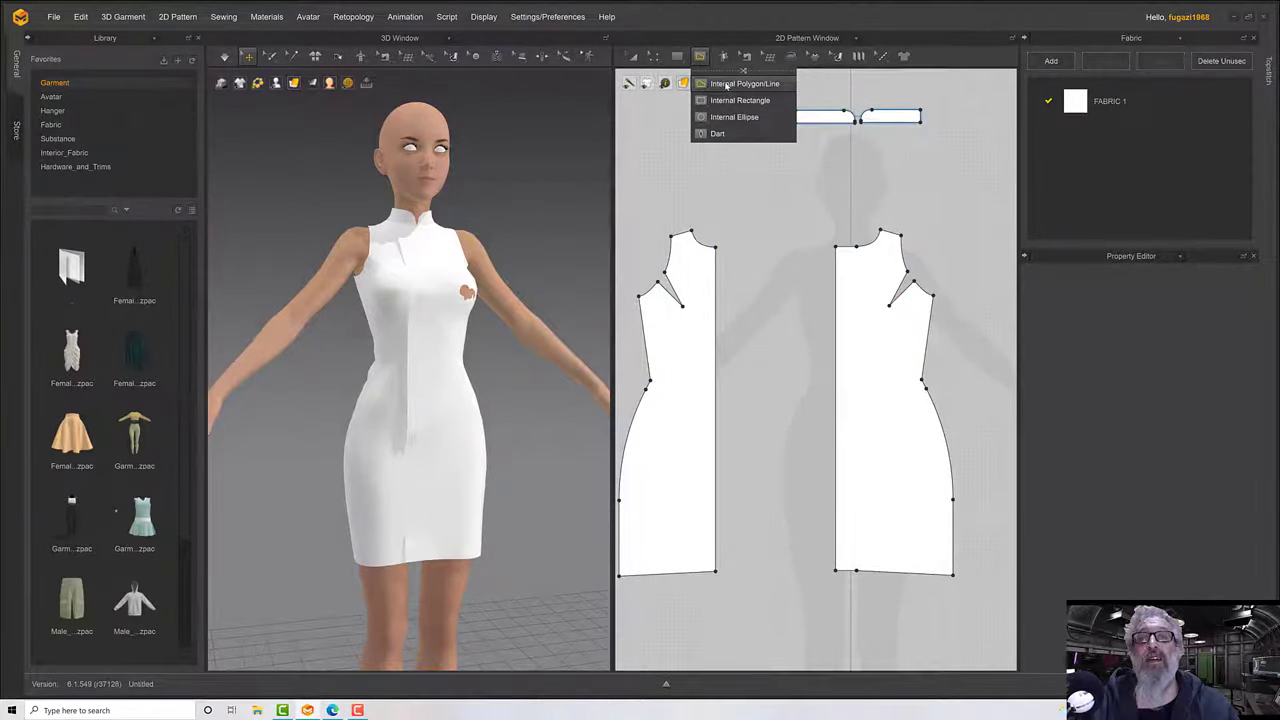
middle_click_drag(798, 257, 745, 219)
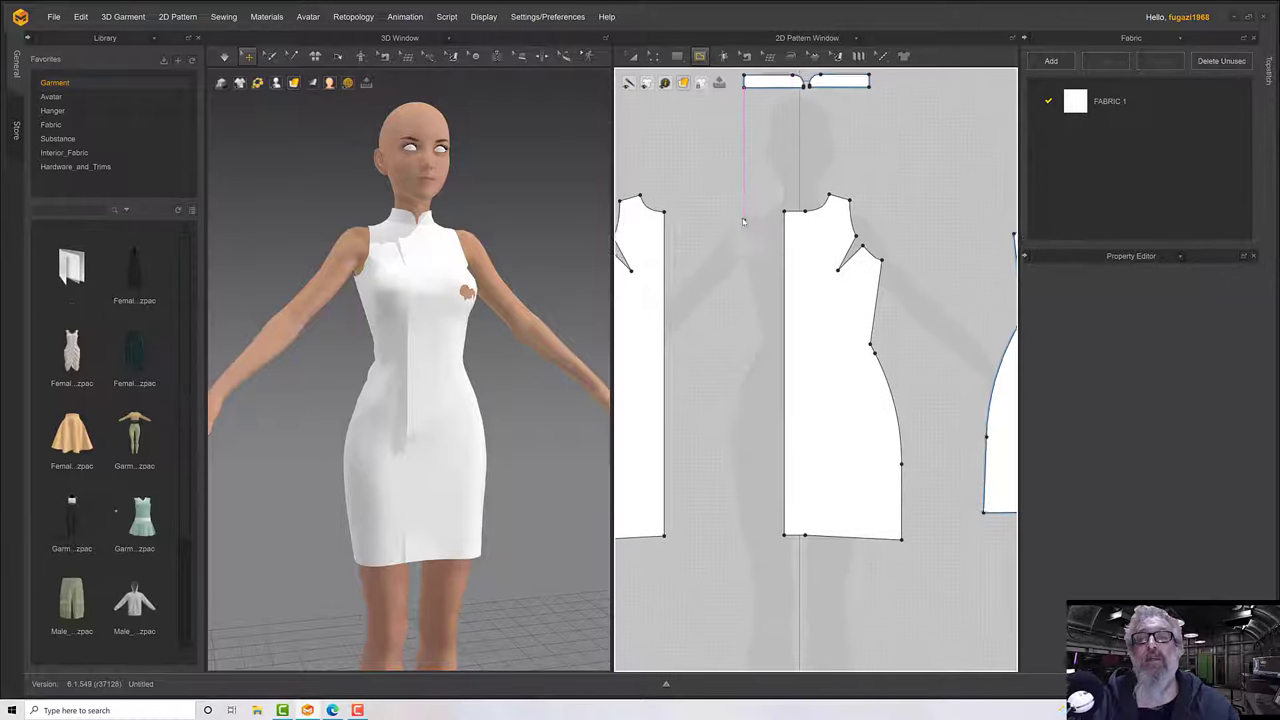
left_click(804, 208)
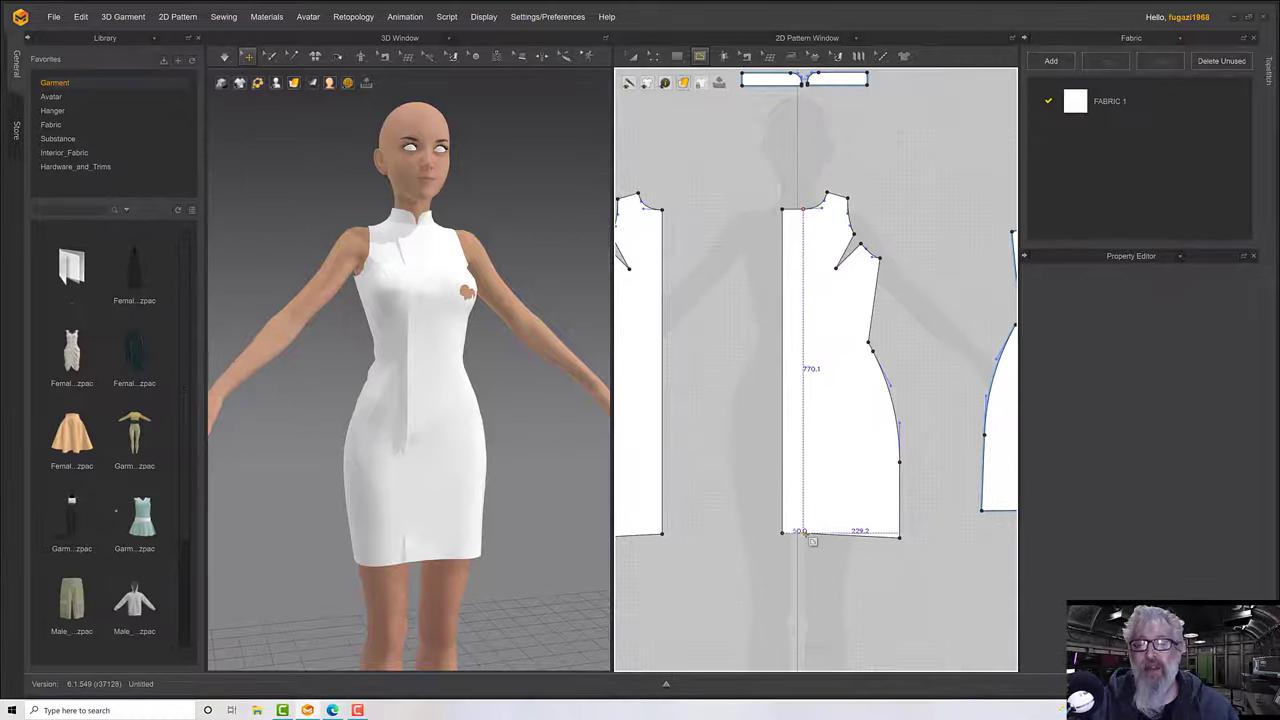
left_click(750, 548)
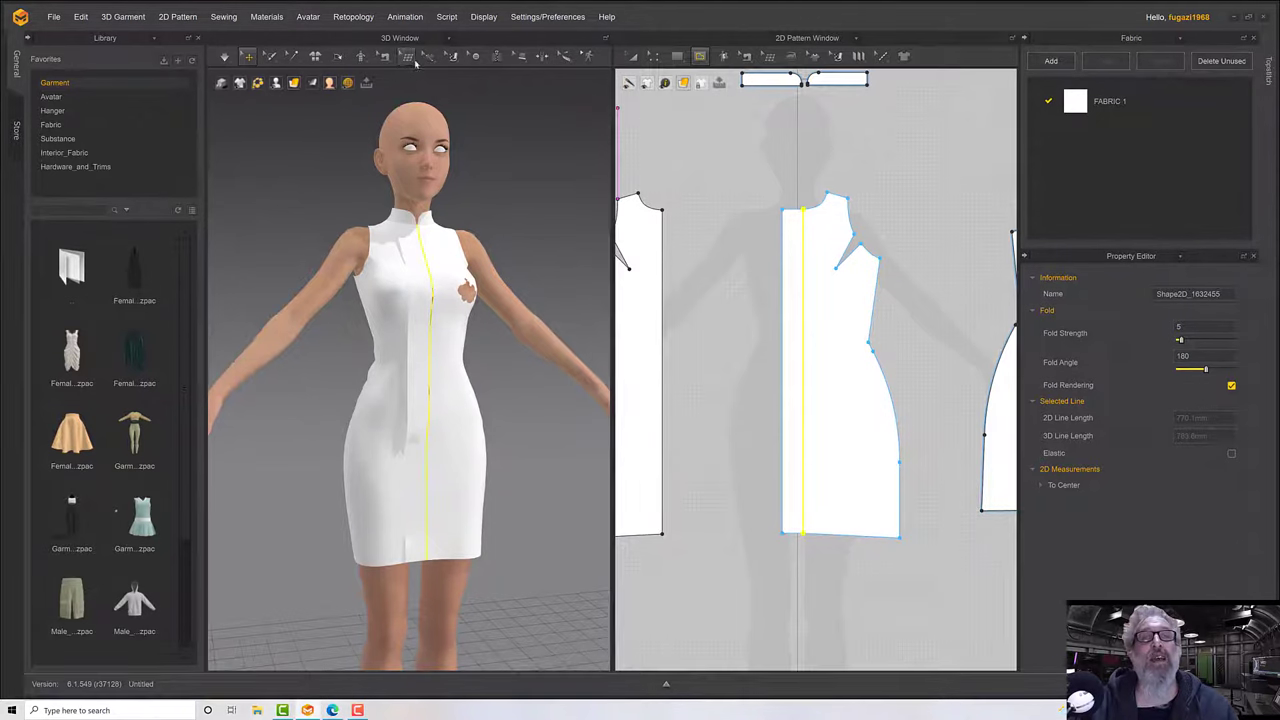
Sew the left-hand front panel's centre edge to the right-hand panel's internal line with Segment Sewing.
left_click(748, 58)
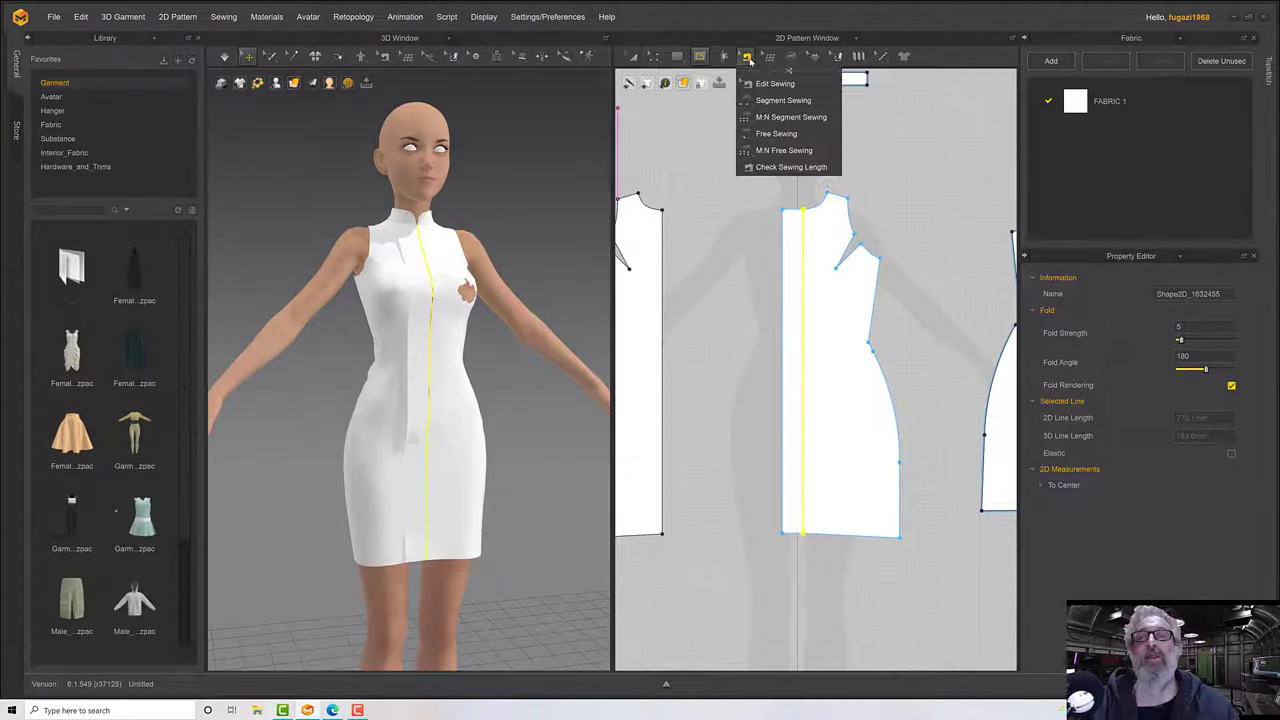
left_click(783, 100)
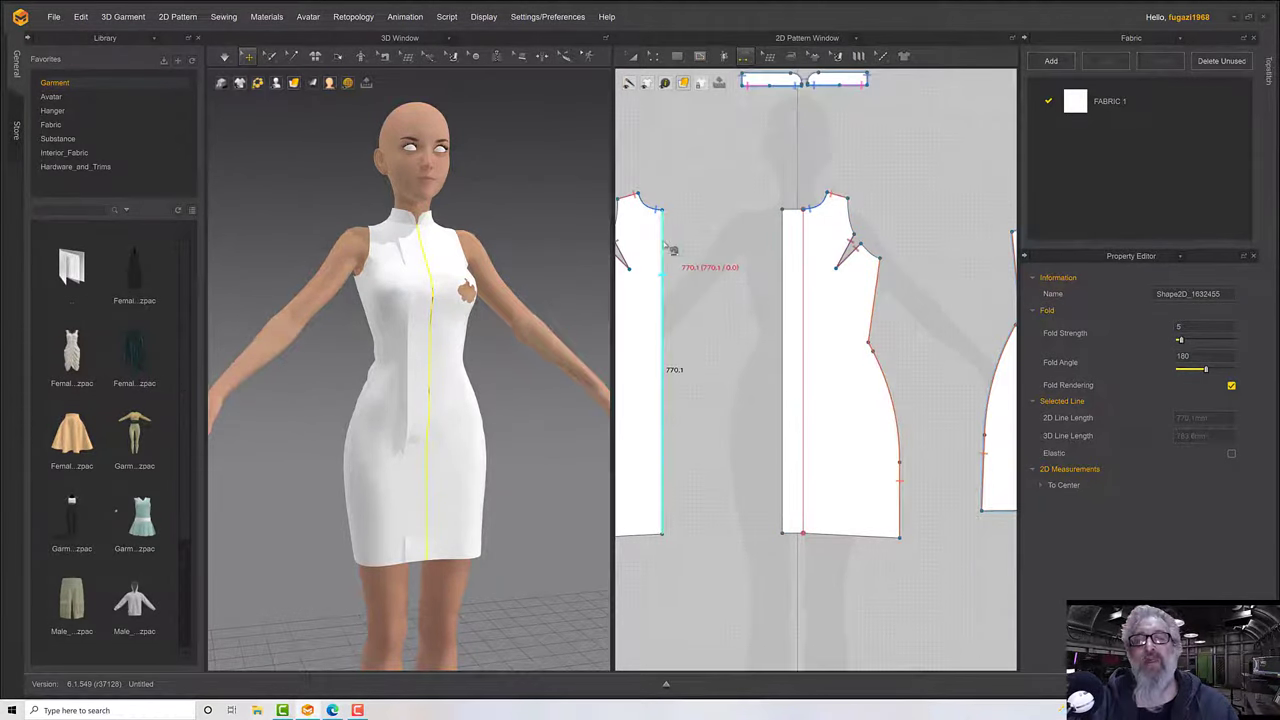
left_click(680, 258)
left_click(806, 253)
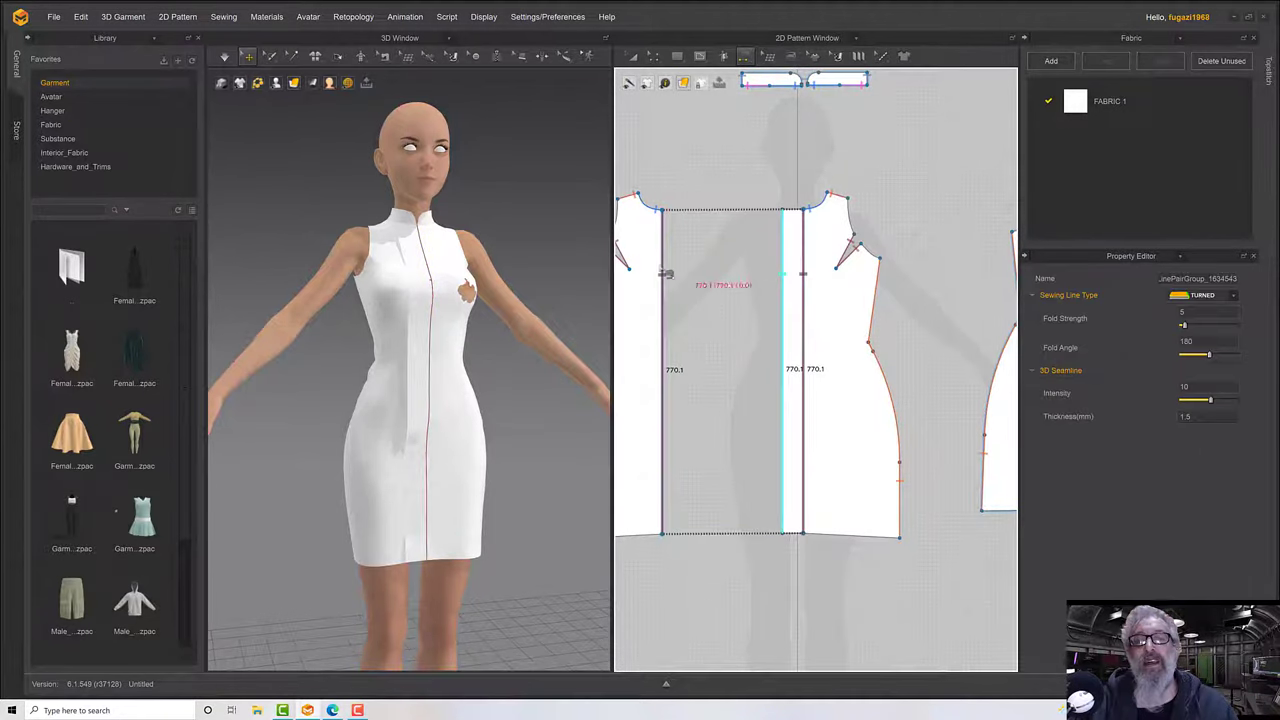
Simulate the drape and pull the right-hand front panel's extension outward so it opens away from the body.
right_click_drag(460, 303, 517, 293)
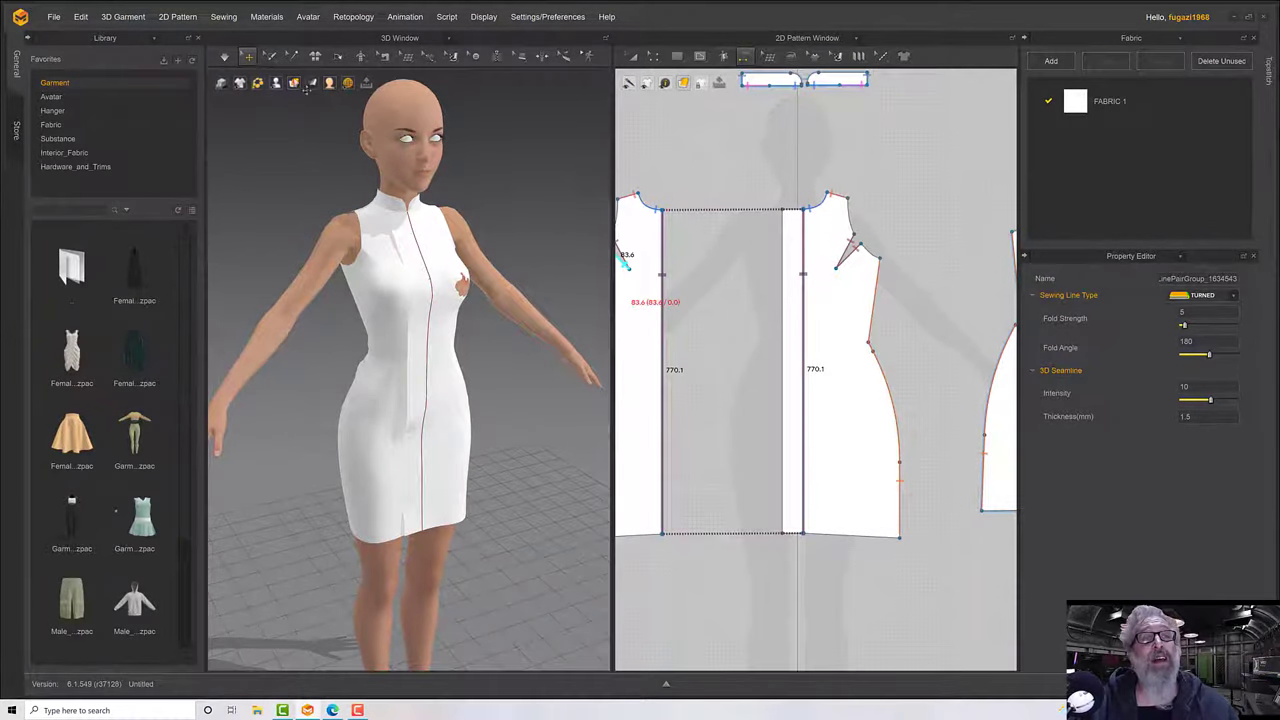
key("space")
right_click_drag(514, 158, 499, 168)
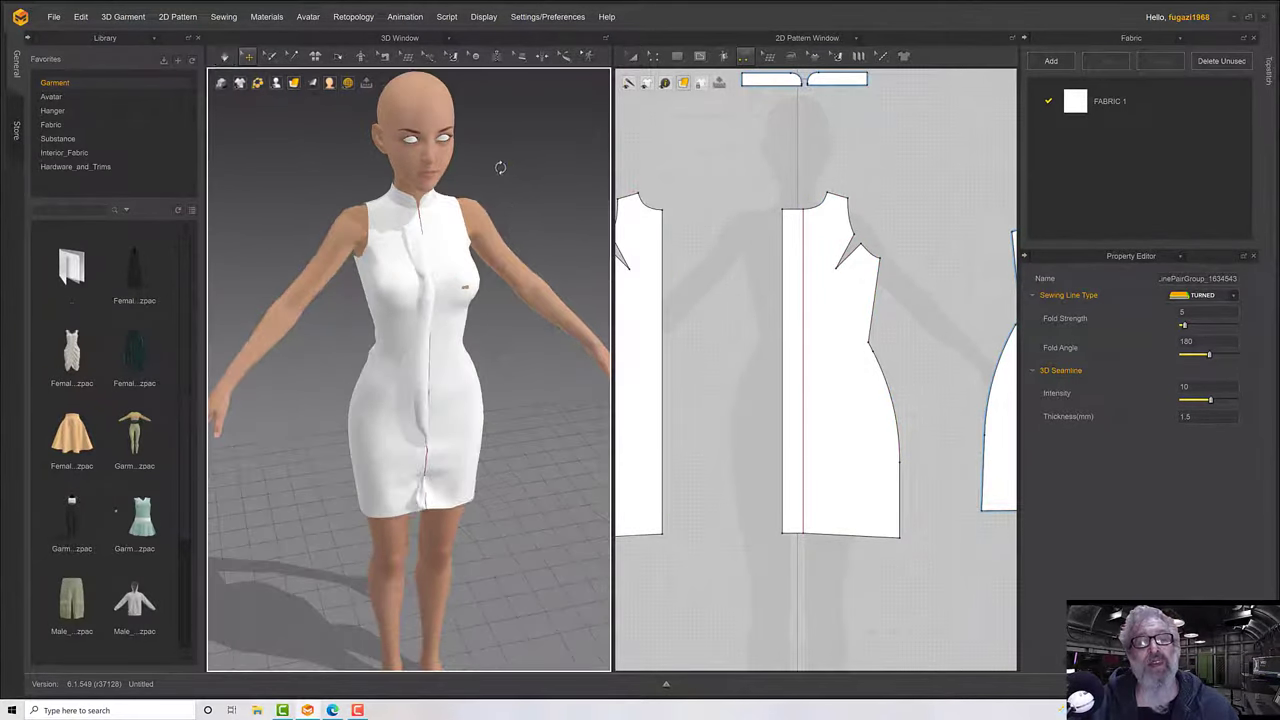
right_click_drag(462, 280, 424, 364)
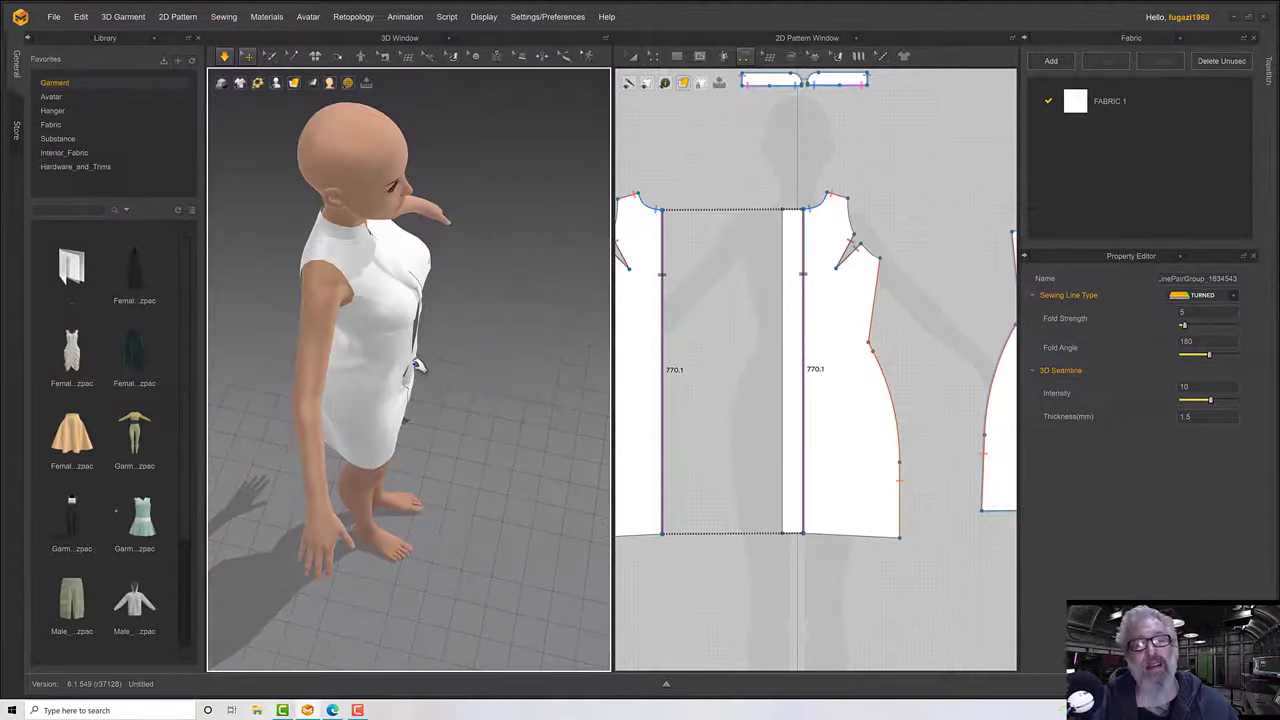
left_click_drag(418, 366, 577, 338)
right_click_drag(461, 344, 444, 406)
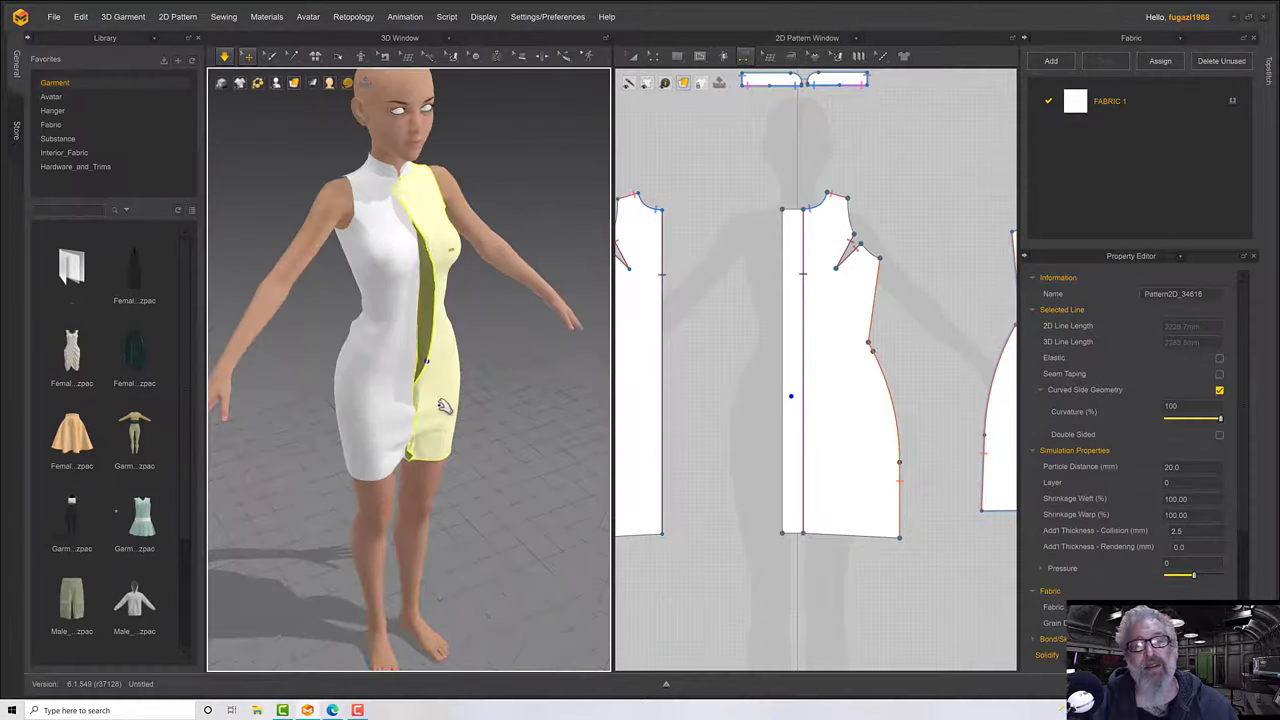
Pull the extension's lower corner free at the hem during simulation, and stop the simulation.
right_click(434, 407)
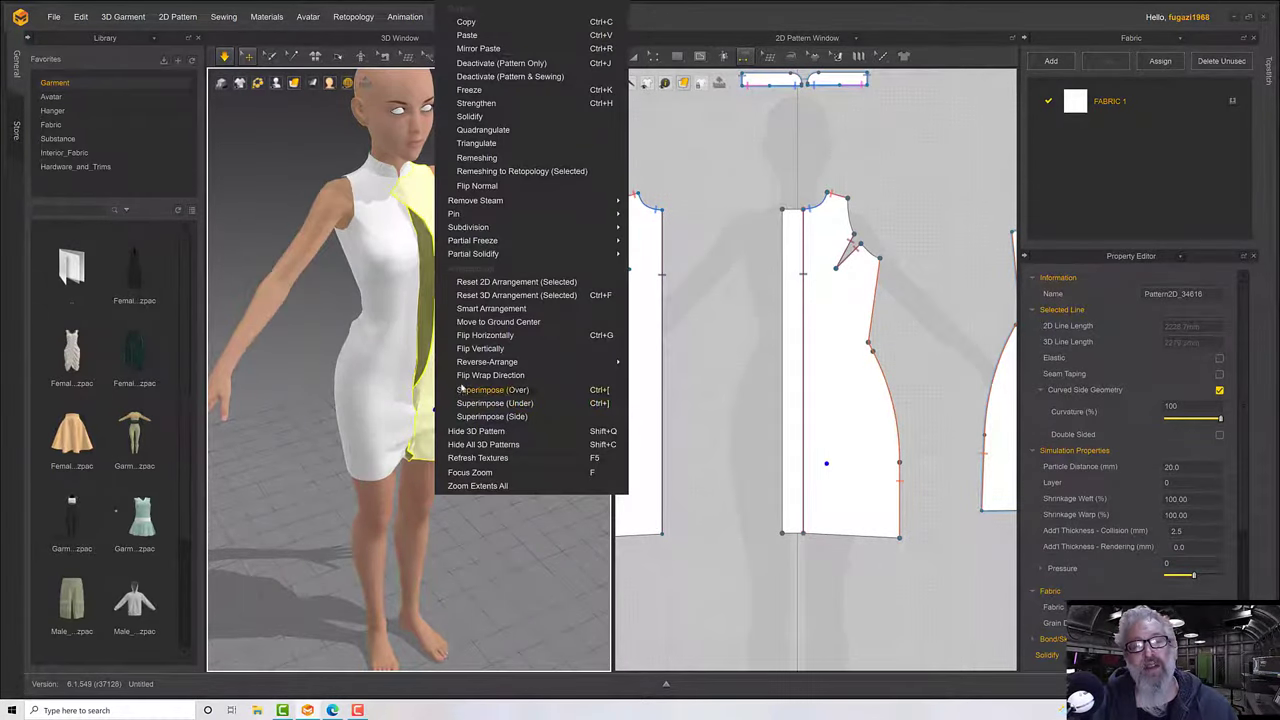
left_click(417, 186)
right_click_drag(474, 238, 462, 330)
scroll(427, 363, "up", 3)
scroll(426, 363, "up", 2)
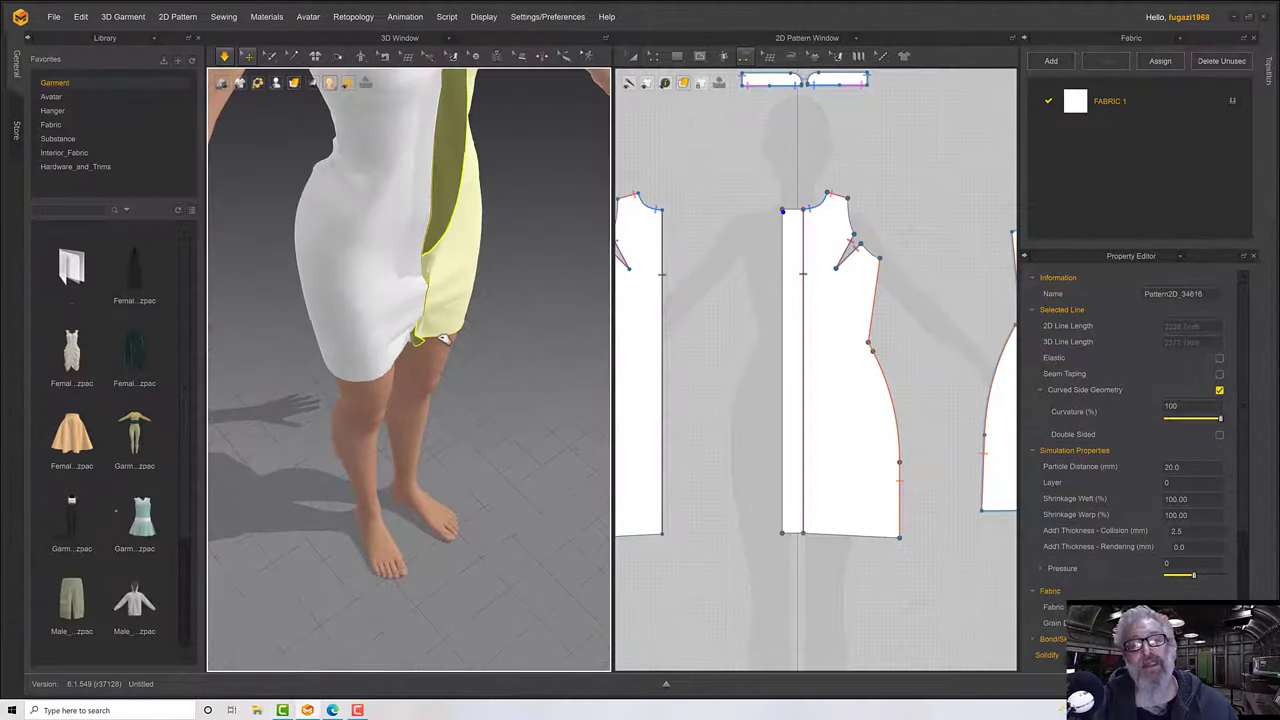
left_click(441, 343)
left_click(478, 355)
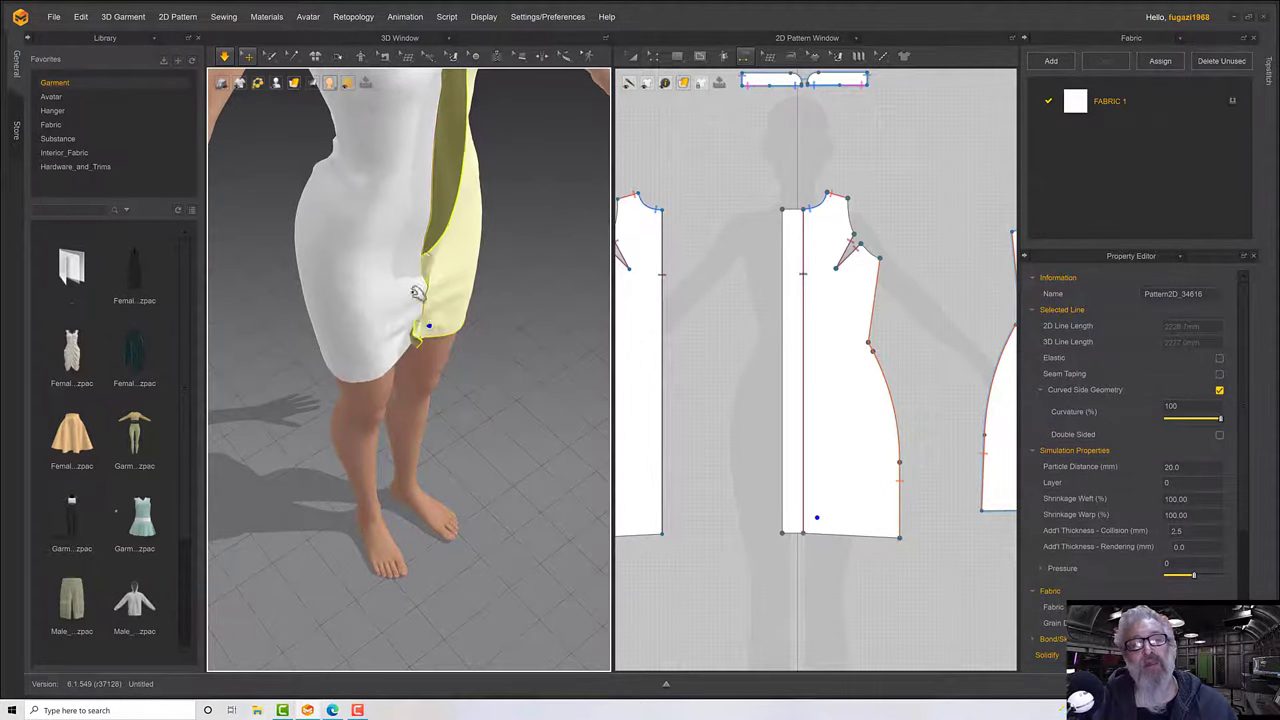
left_click_drag(558, 304, 629, 314)
right_click_drag(448, 305, 460, 343)
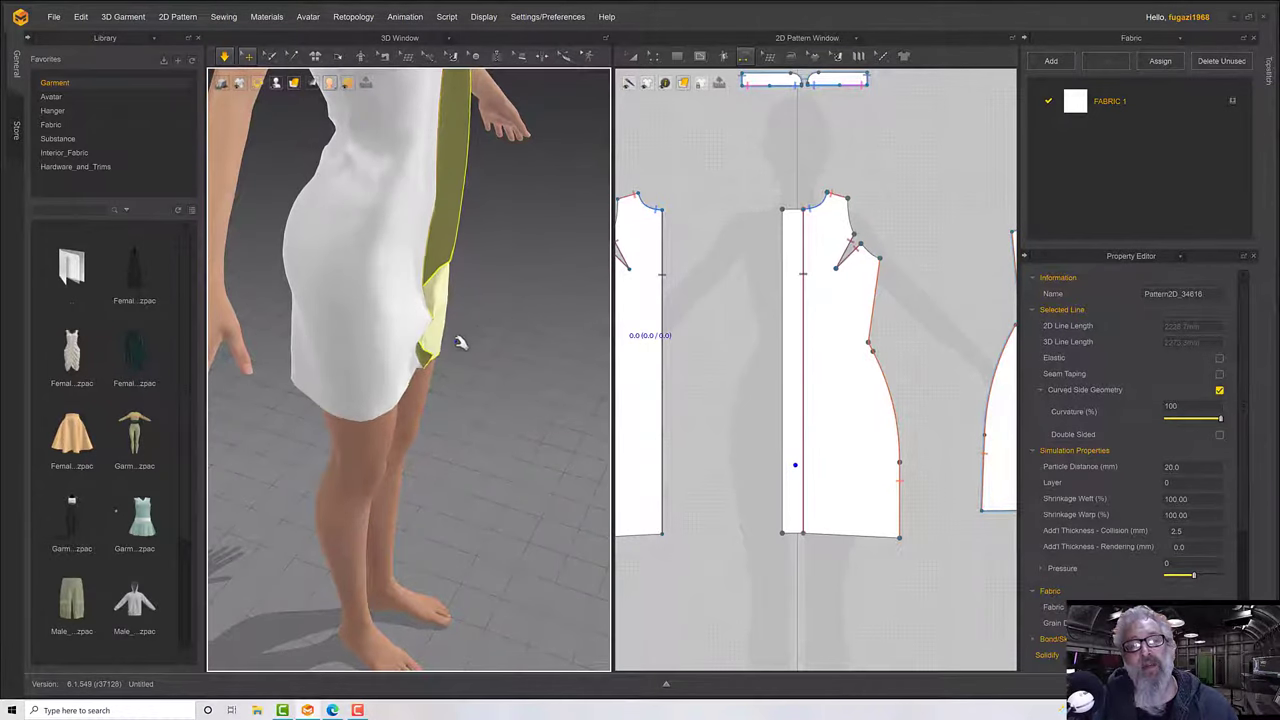
left_click_drag(455, 362, 826, 446)
right_click_drag(480, 366, 414, 357)
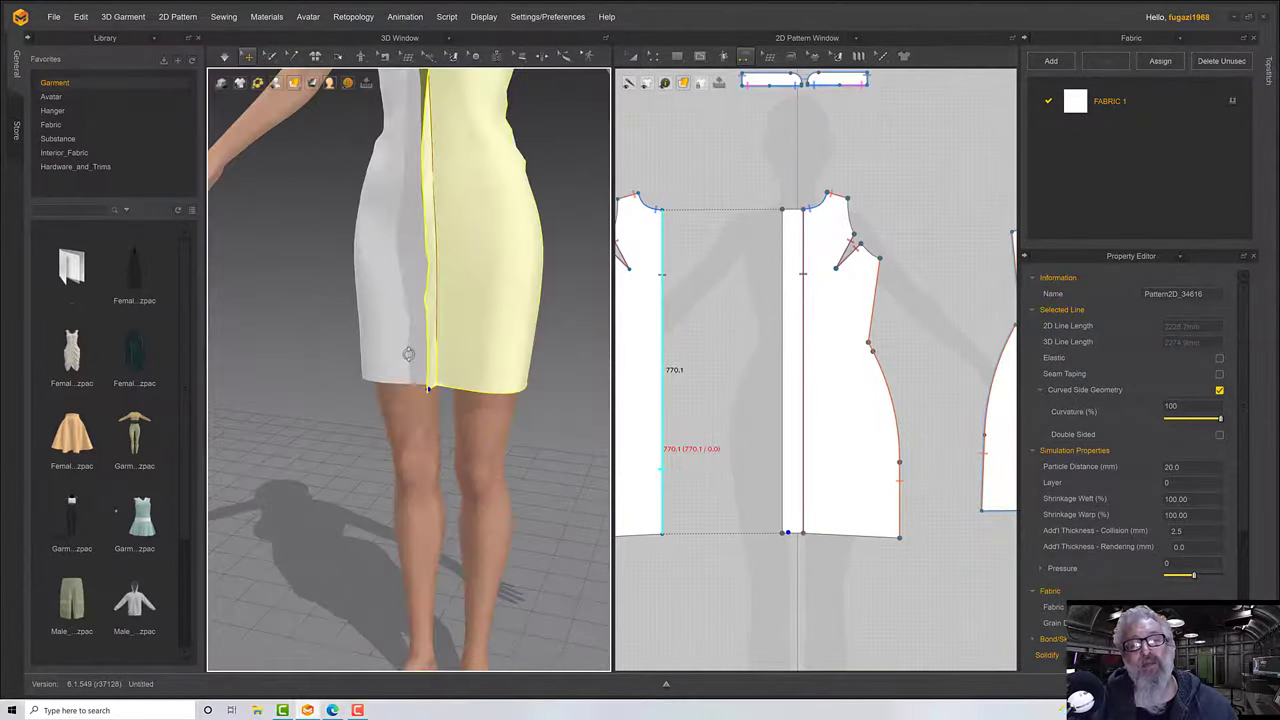
Restart the simulation, fold the extension's upper part across the opposite front panel at chest height, and open it back out.
scroll(419, 362, "down", 3)
key("space")
right_click_drag(443, 311, 475, 341)
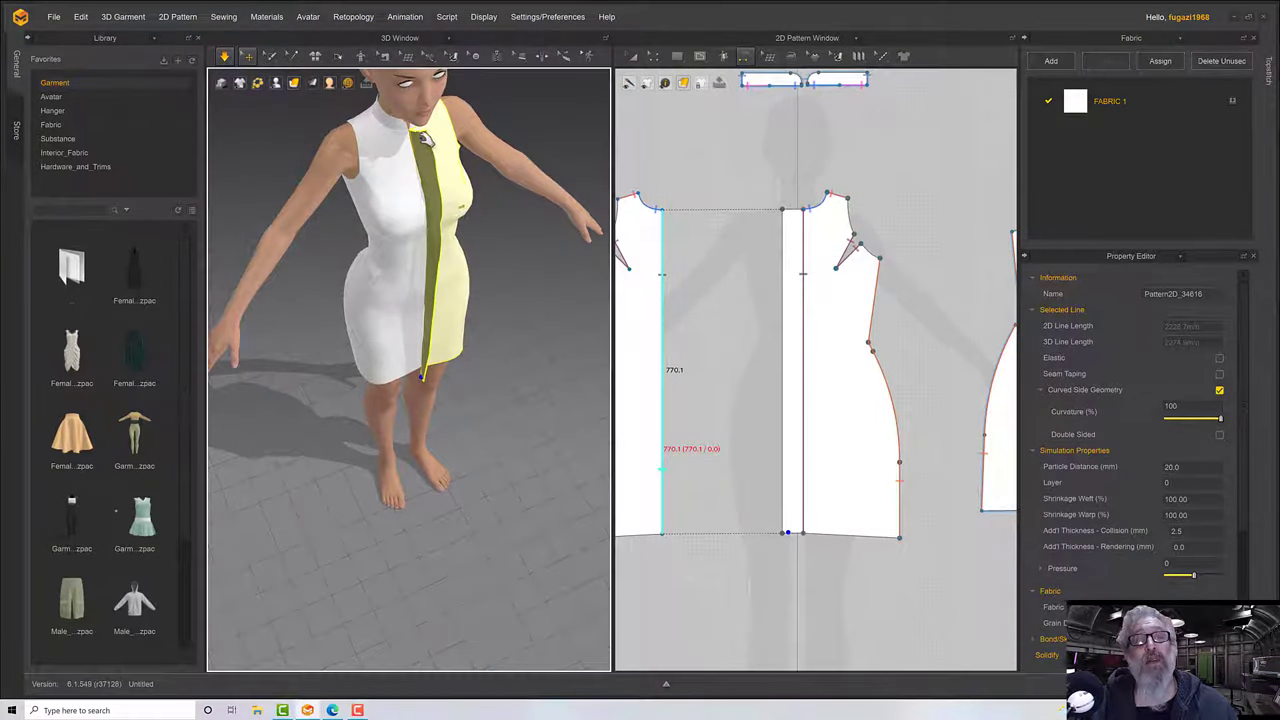
left_click_drag(402, 142, 388, 144)
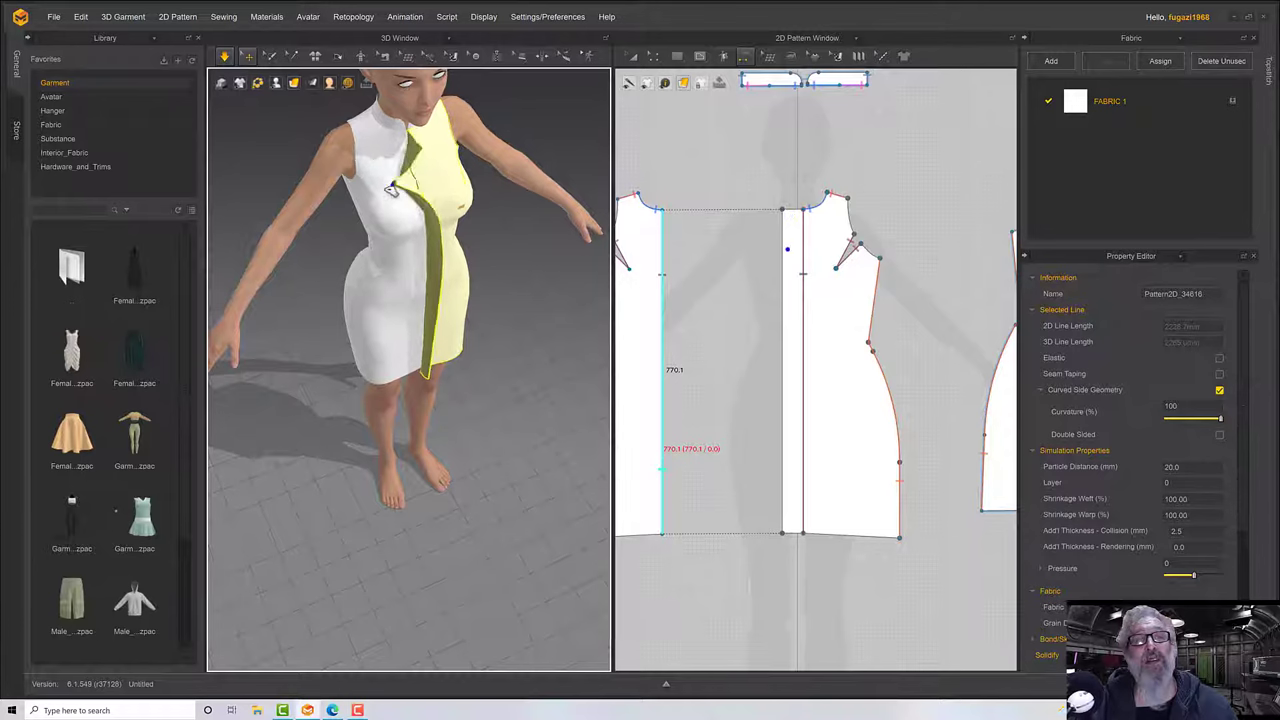
left_click_drag(376, 191, 391, 192)
right_click_drag(449, 188, 422, 177)
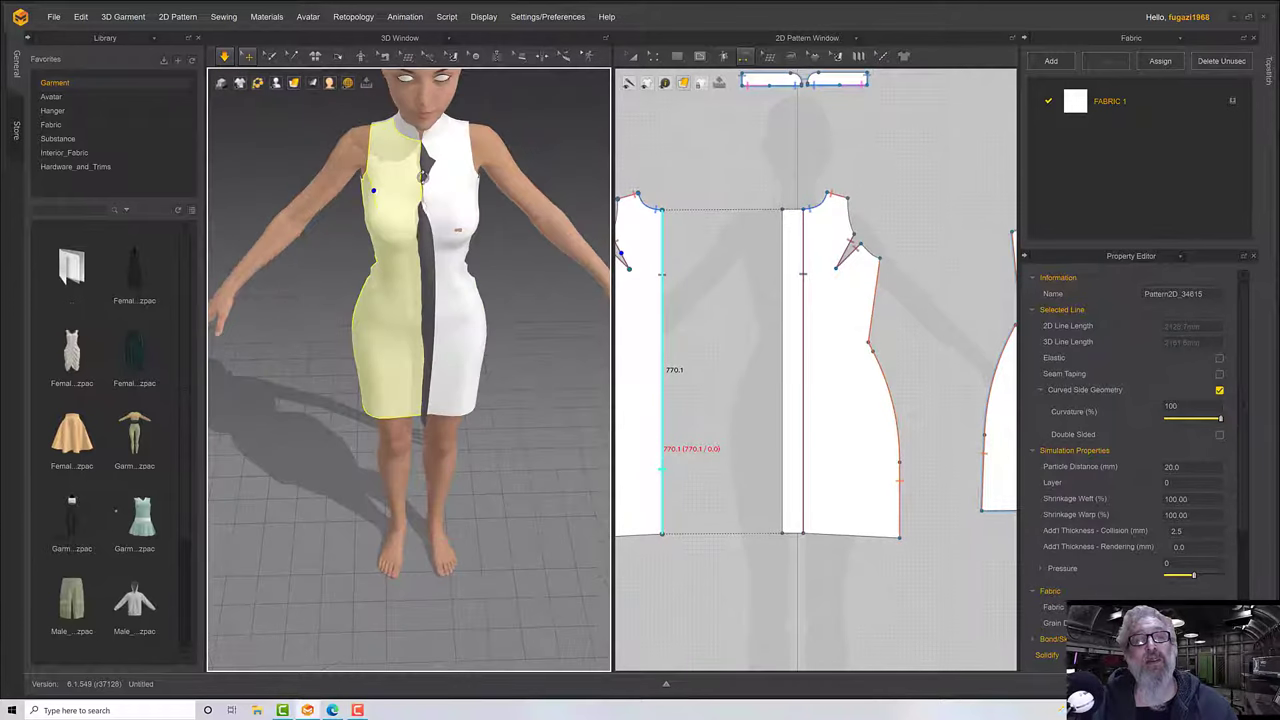
left_click_drag(373, 190, 483, 195)
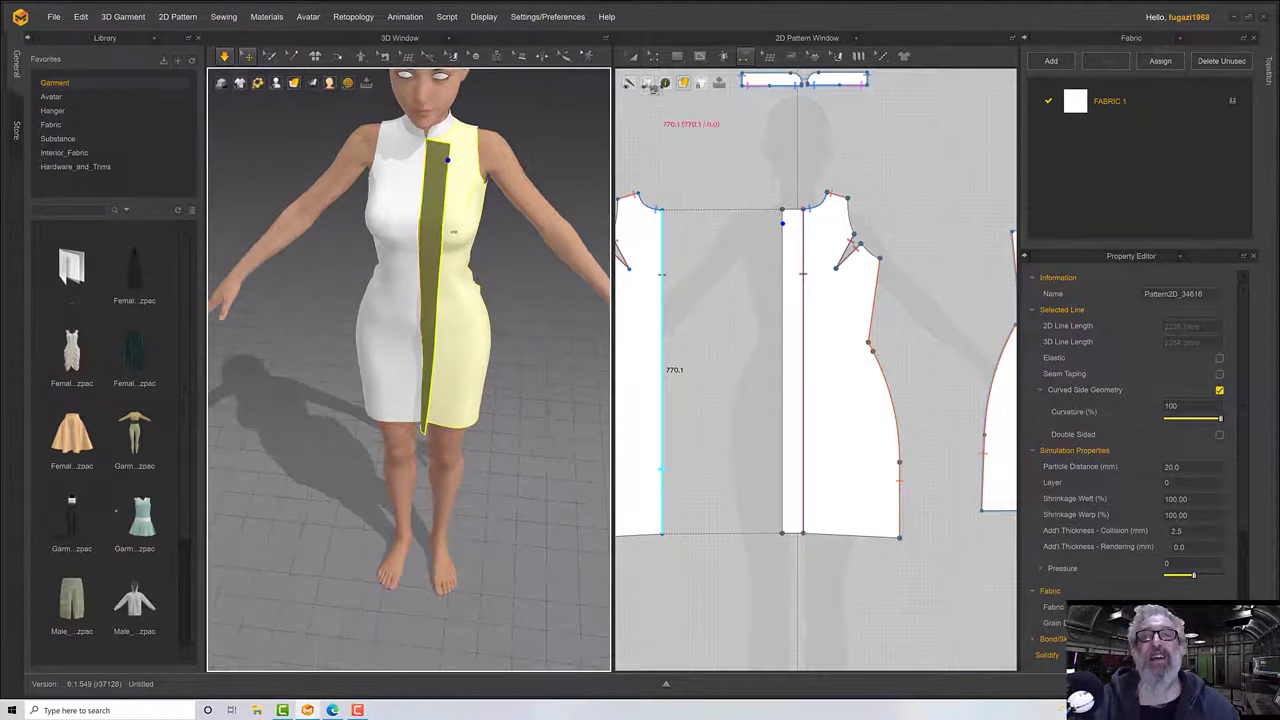
Widen the extension by moving its vertical edge outward with Edit Pattern, and lower its upper corner to form a diagonal neckline edge.
scroll(555, 121, "up", 2)
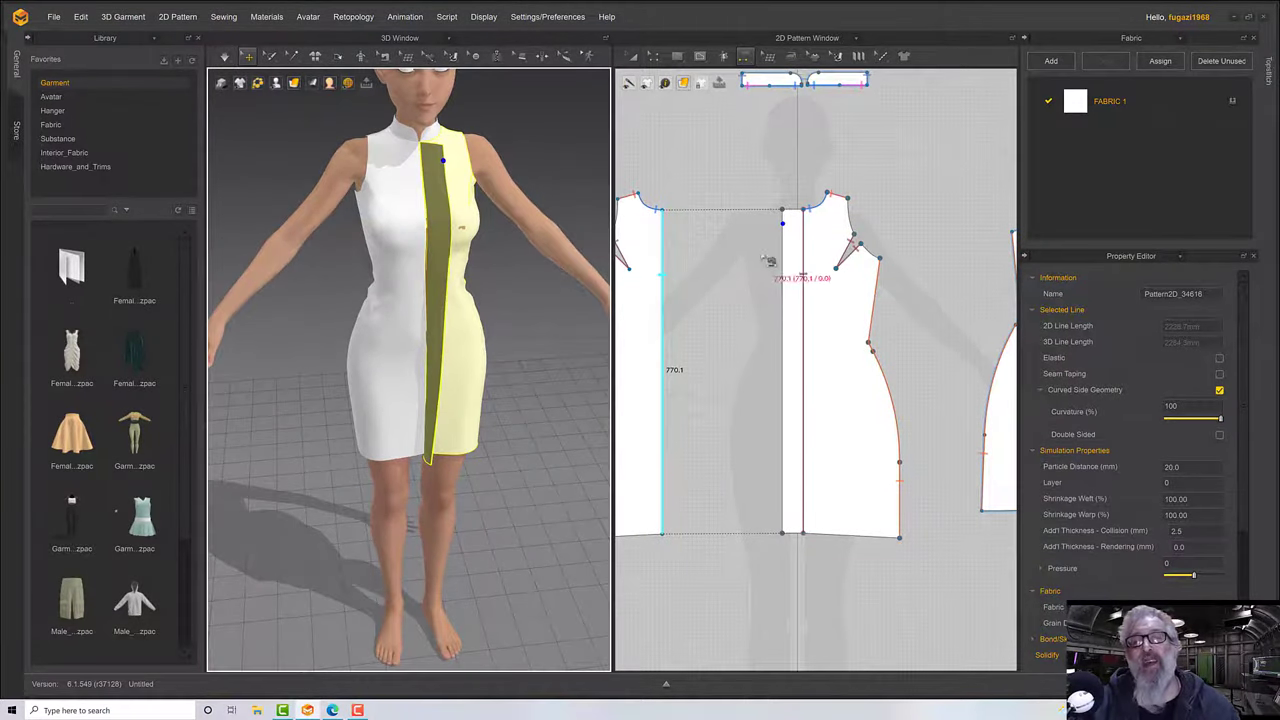
middle_click_drag(738, 250, 726, 268)
scroll(670, 185, "down", 2)
middle_click_drag(632, 140, 722, 140)
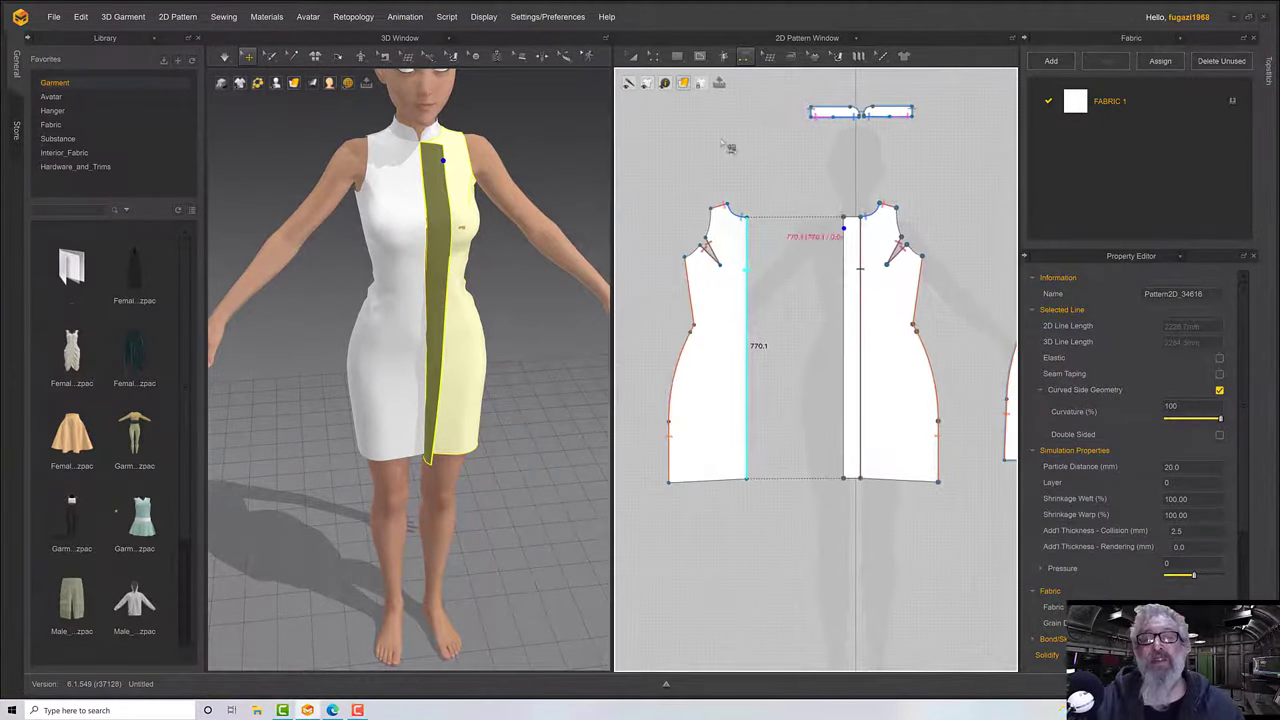
left_click(654, 56)
left_click(686, 84)
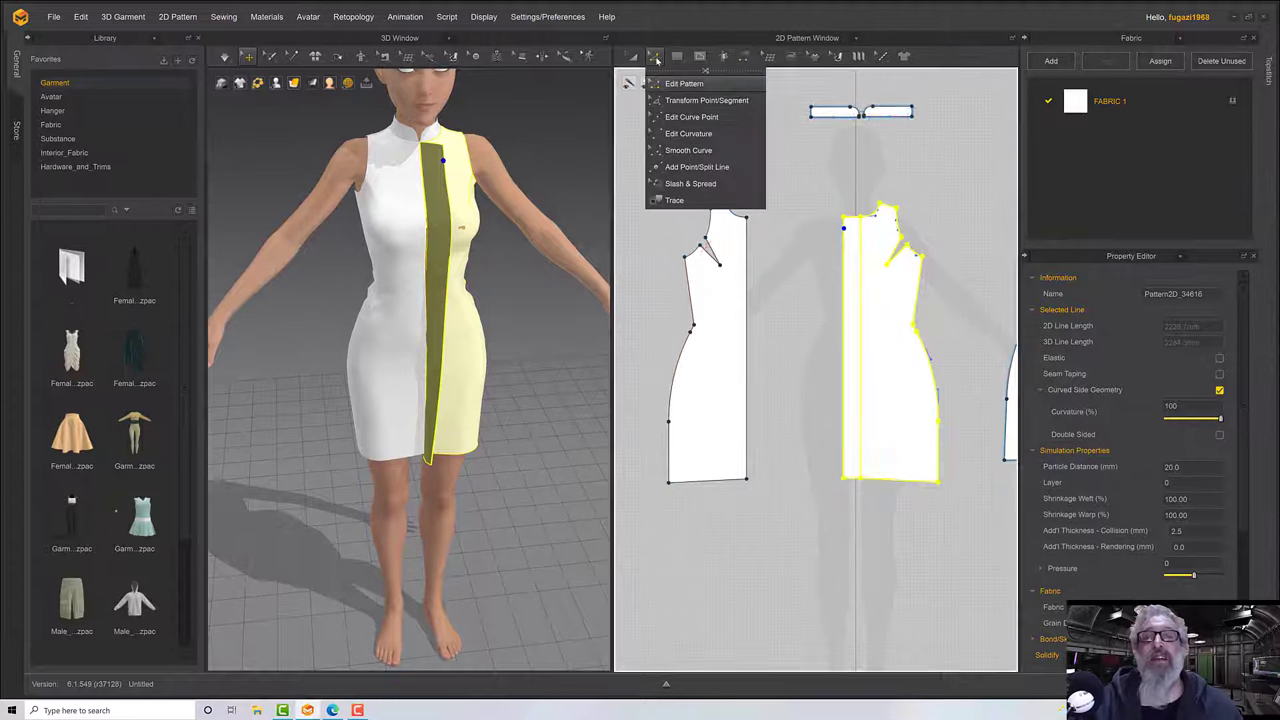
left_click(800, 239)
left_click(846, 218)
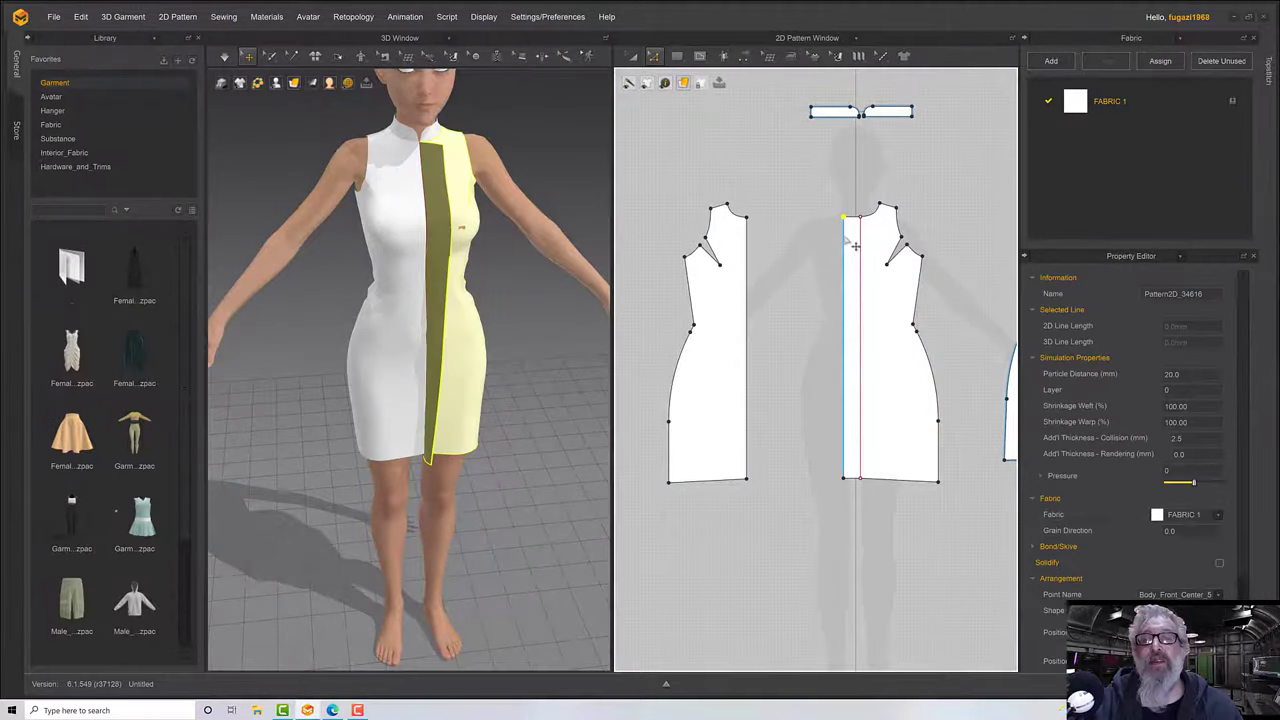
left_click_drag(843, 242, 806, 248)
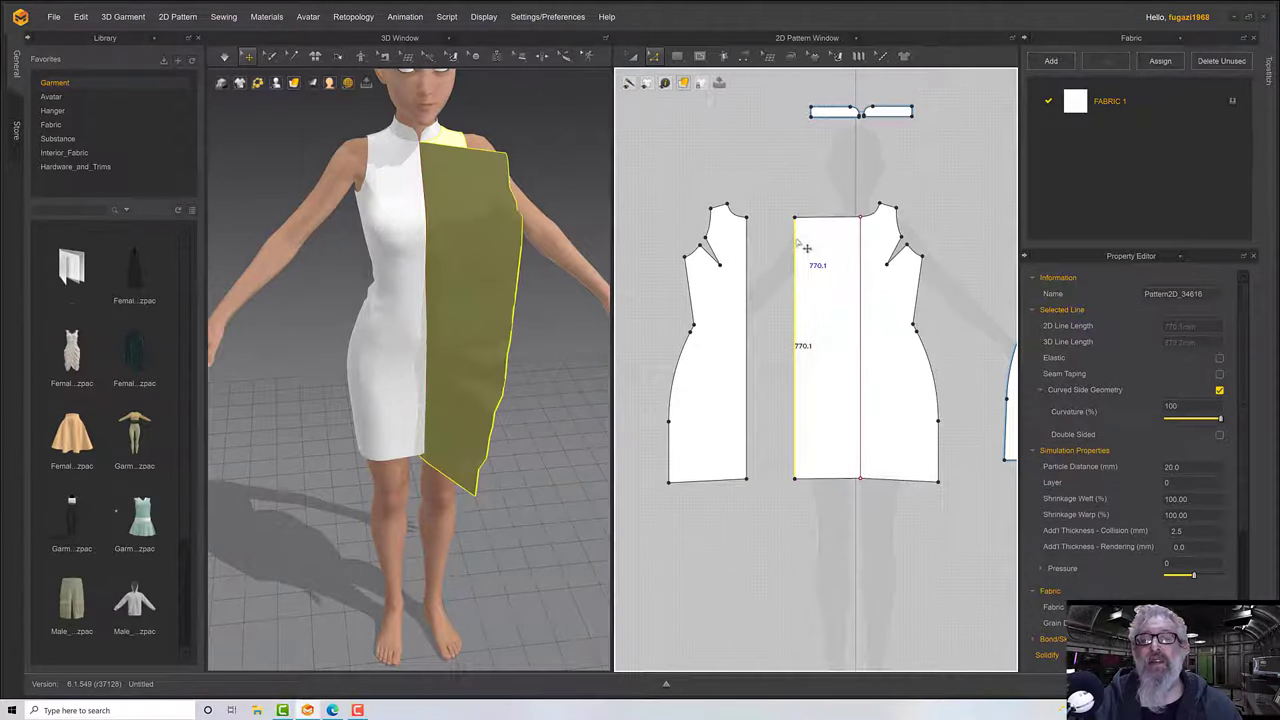
left_click(802, 227)
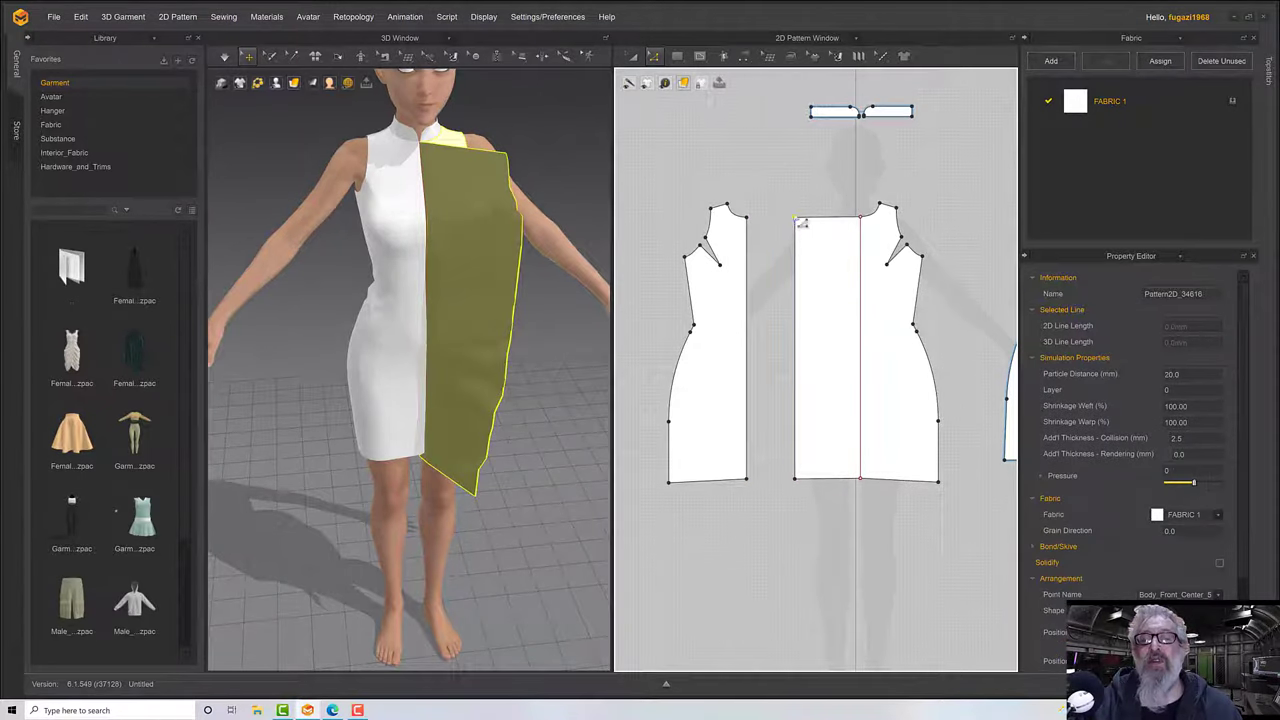
left_click_drag(803, 228, 802, 272)
Simulate the garment and pull the widened extension across the front of the opposite panel.
right_click_drag(542, 267, 388, 234)
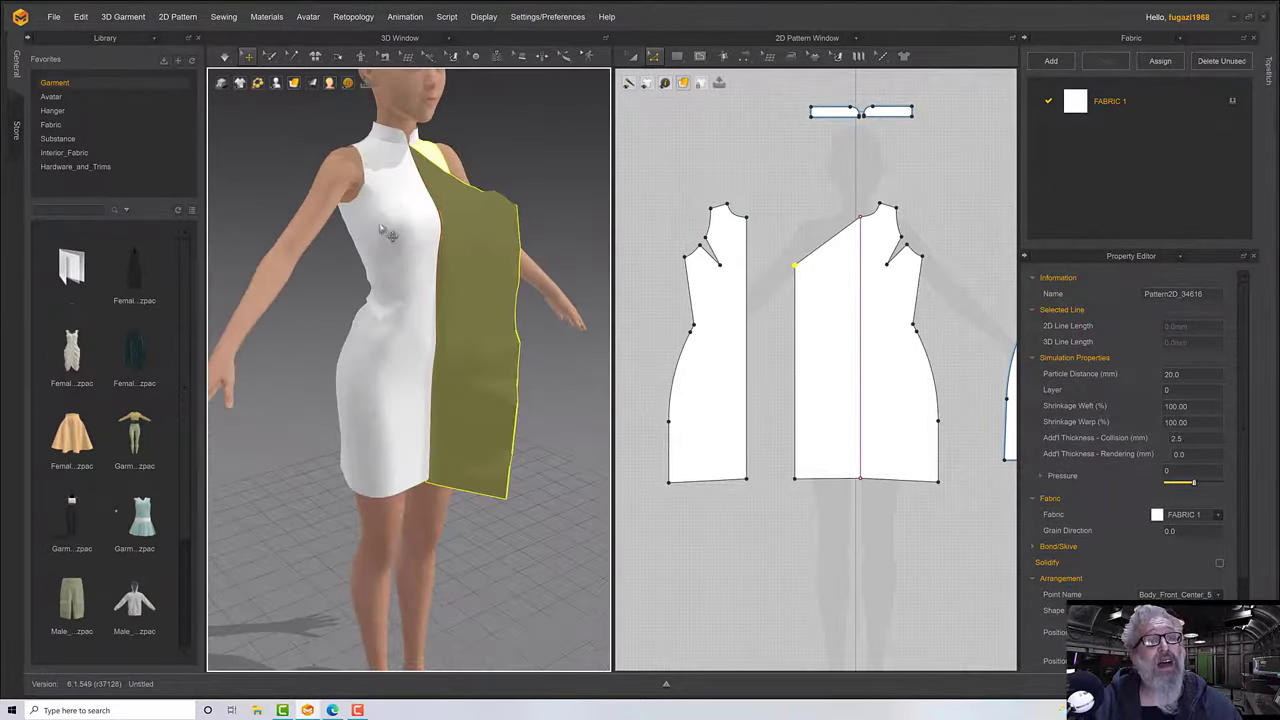
key("space")
right_click_drag(592, 229, 538, 236)
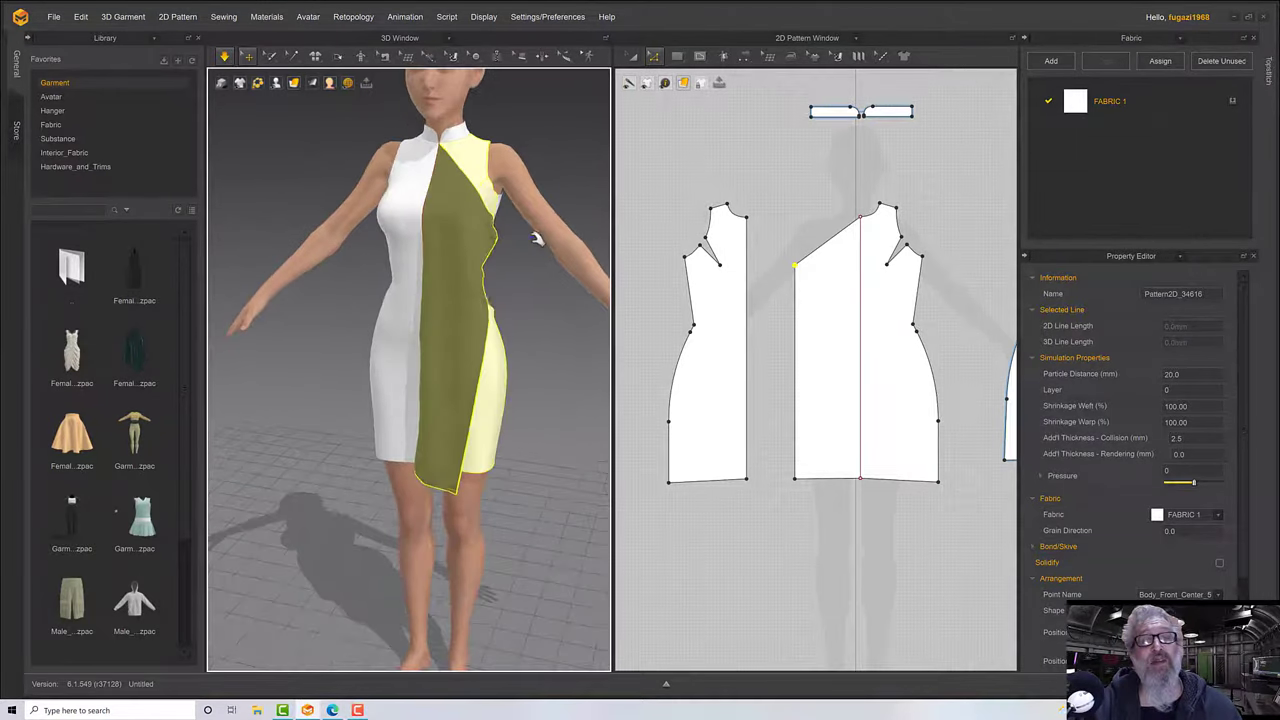
left_click_drag(488, 205, 334, 221)
right_click_drag(442, 230, 503, 246)
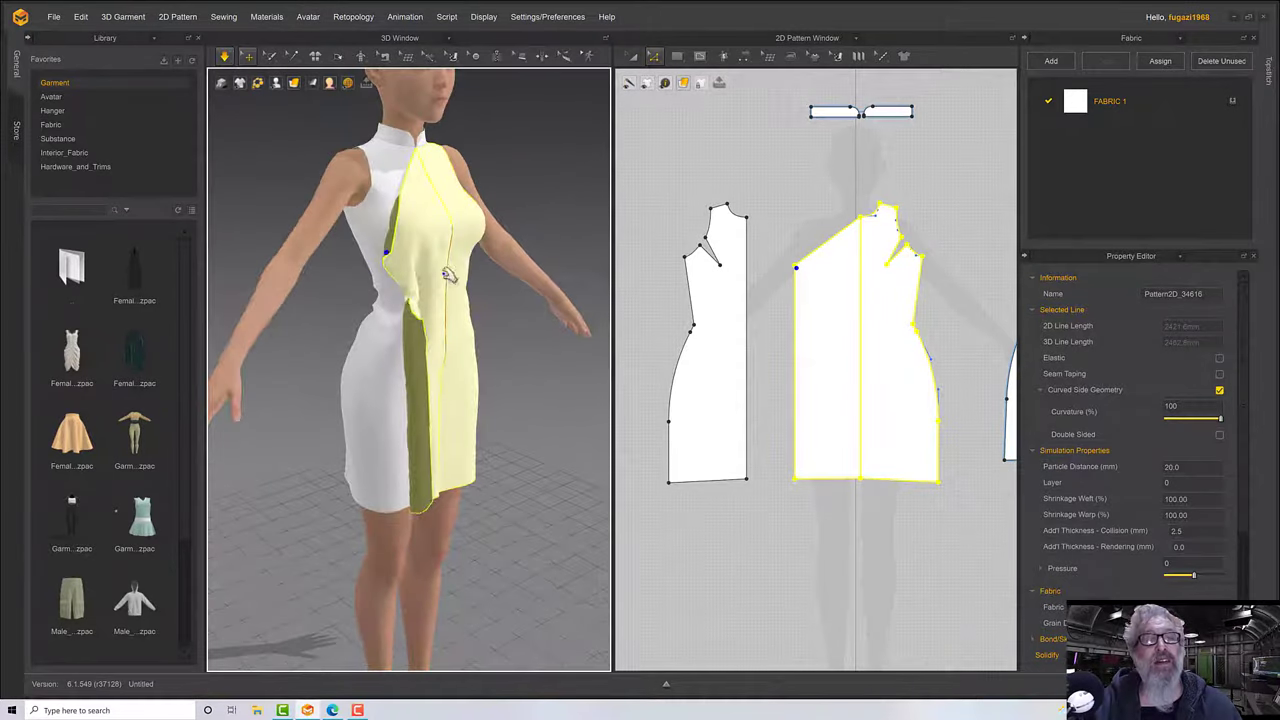
Pull the extension's upper corner to the underarm of the opposite front panel and stop the simulation.
mouse_move(395, 255)
left_mouse_down()
mouse_move(352, 232)
mouse_move(406, 253)
mouse_move(376, 240)
left_mouse_up()
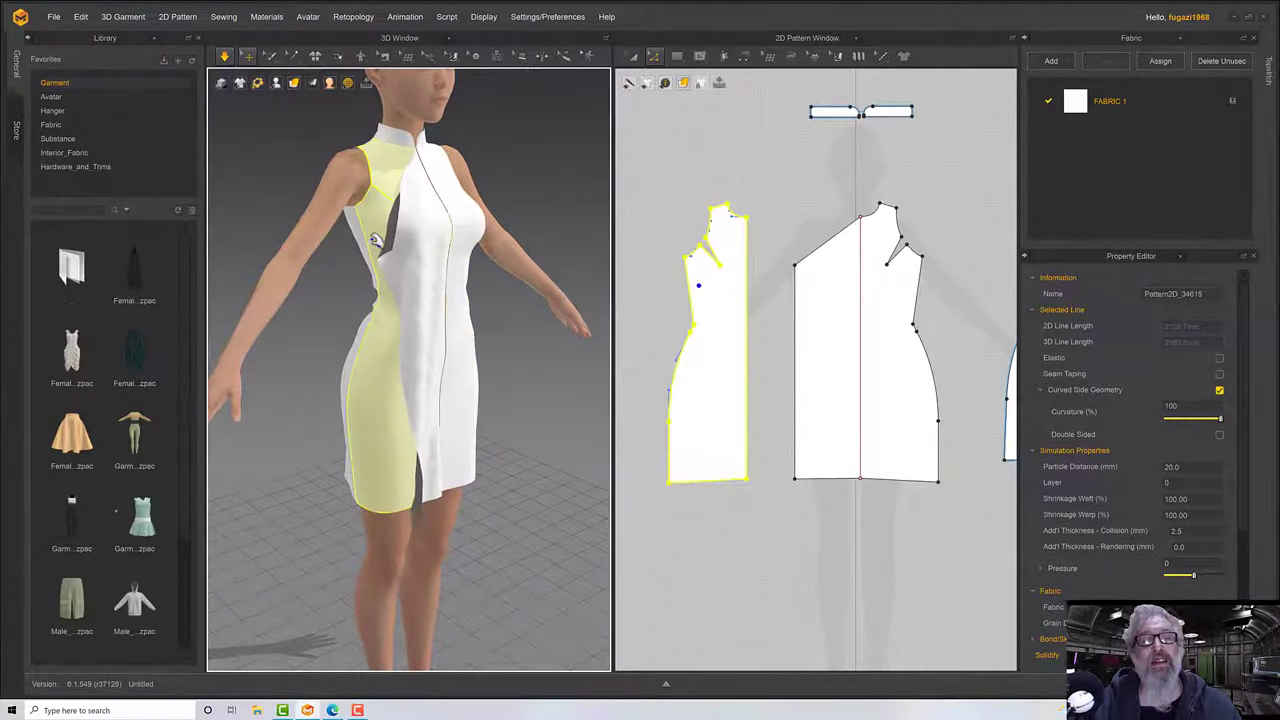
mouse_move(408, 241)
right_mouse_down()
mouse_move(396, 196)
mouse_move(405, 220)
right_mouse_up()
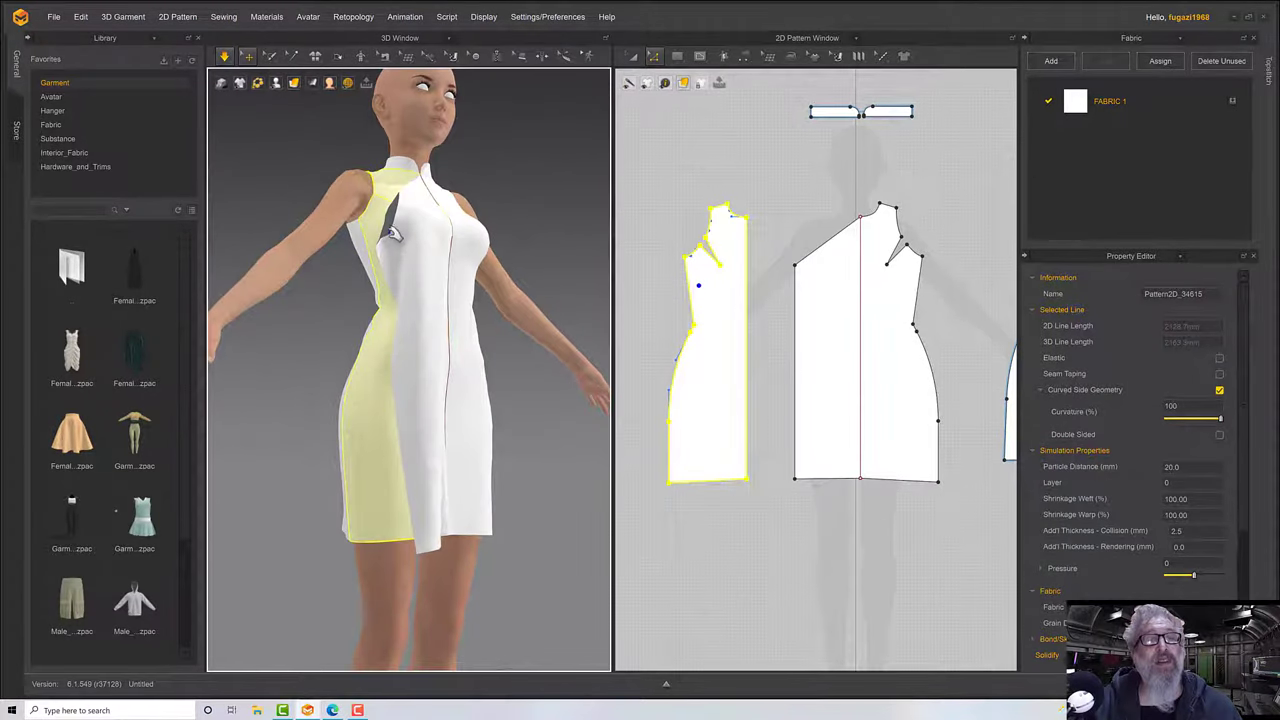
left_click(376, 225)
left_click_drag(376, 225, 353, 217)
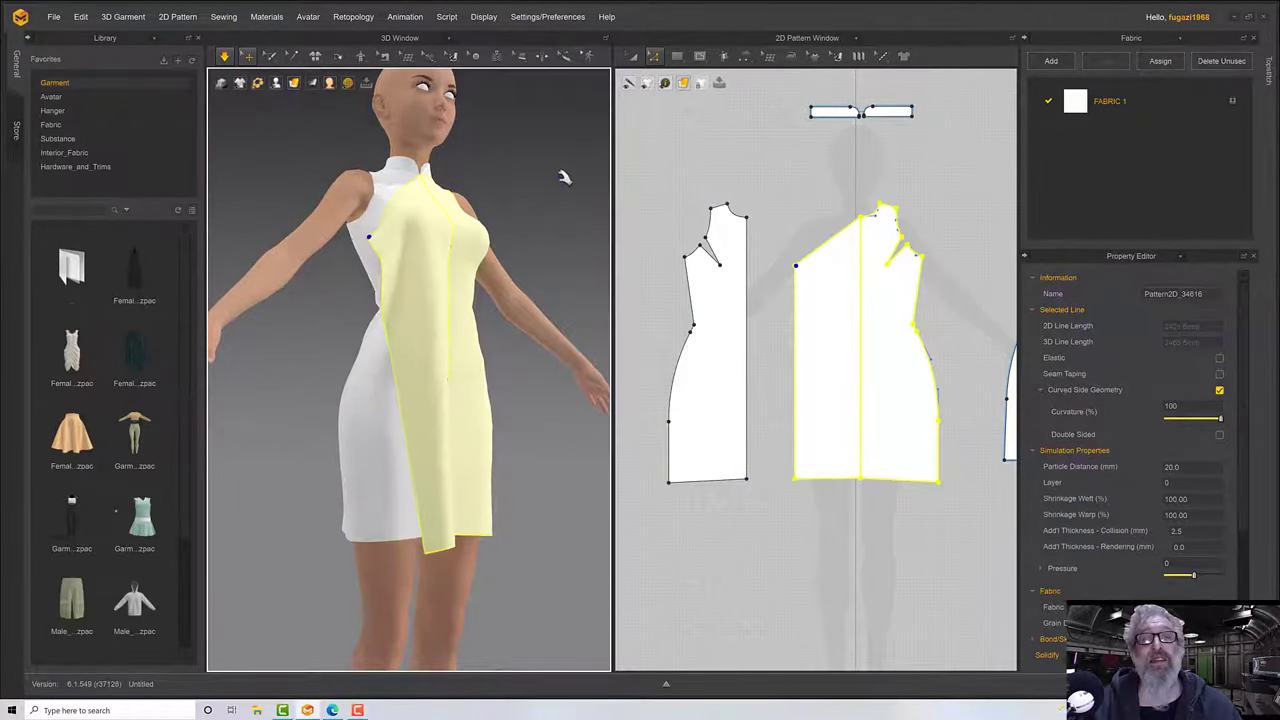
key("space")
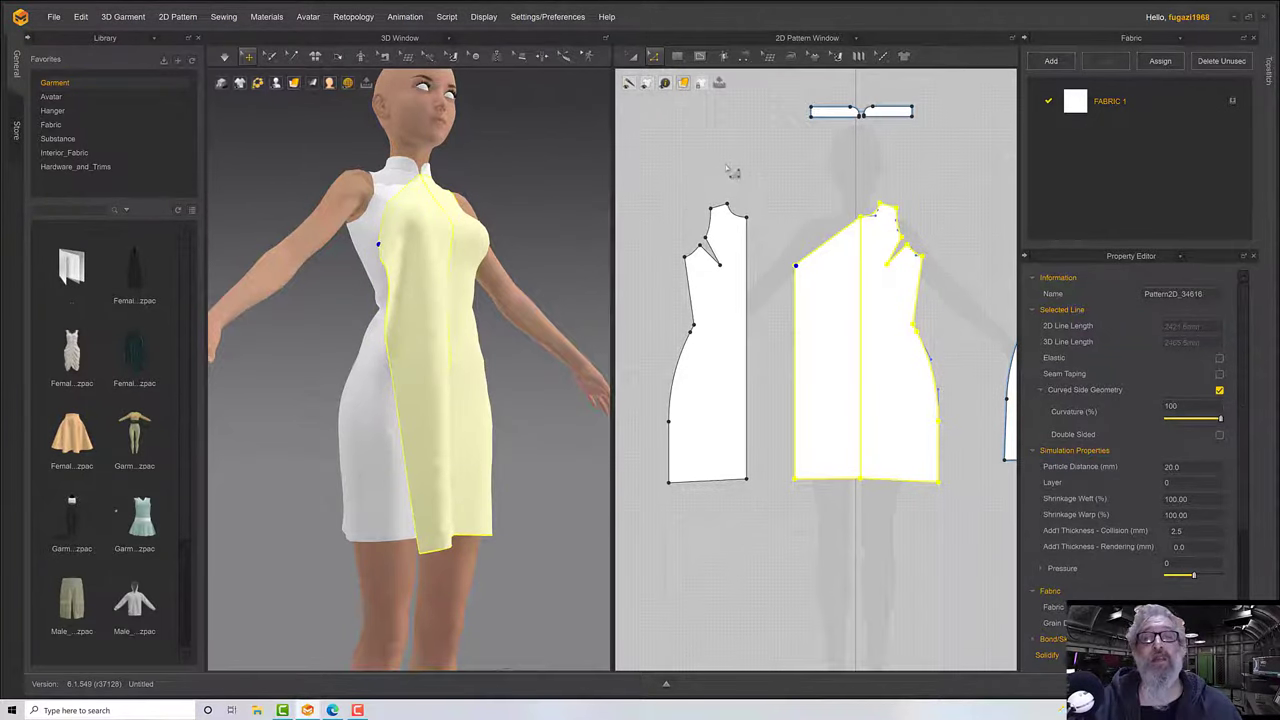
Sew the left-hand front panel's side edge from underarm to waist to the upper 201.9 mm of the extension's vertical edge.
left_click(745, 56)
left_click(773, 134)
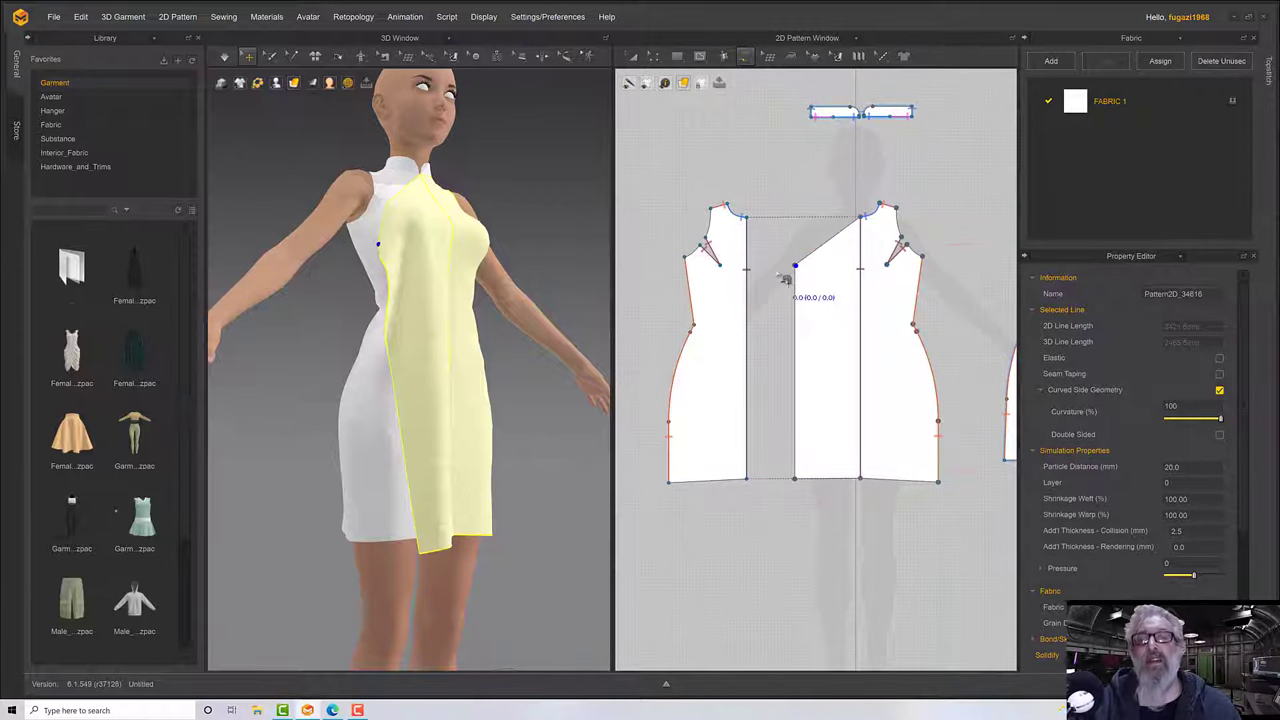
left_click(686, 260)
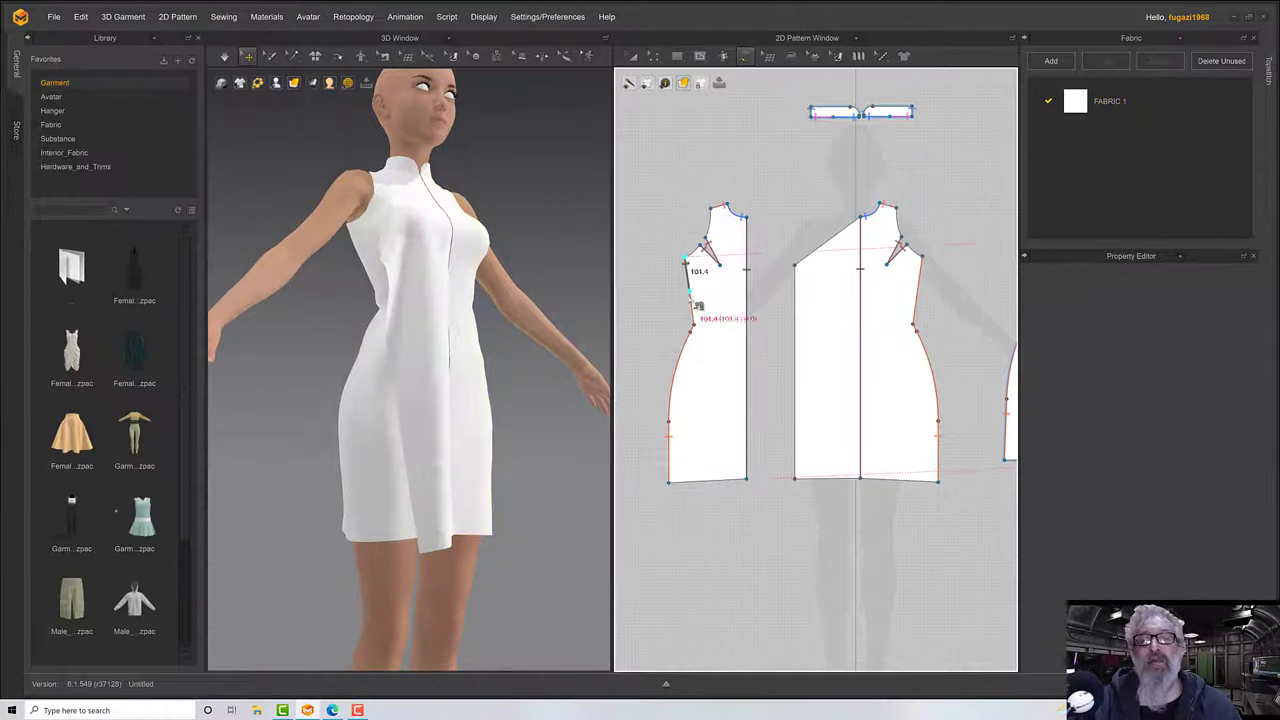
left_click(795, 266)
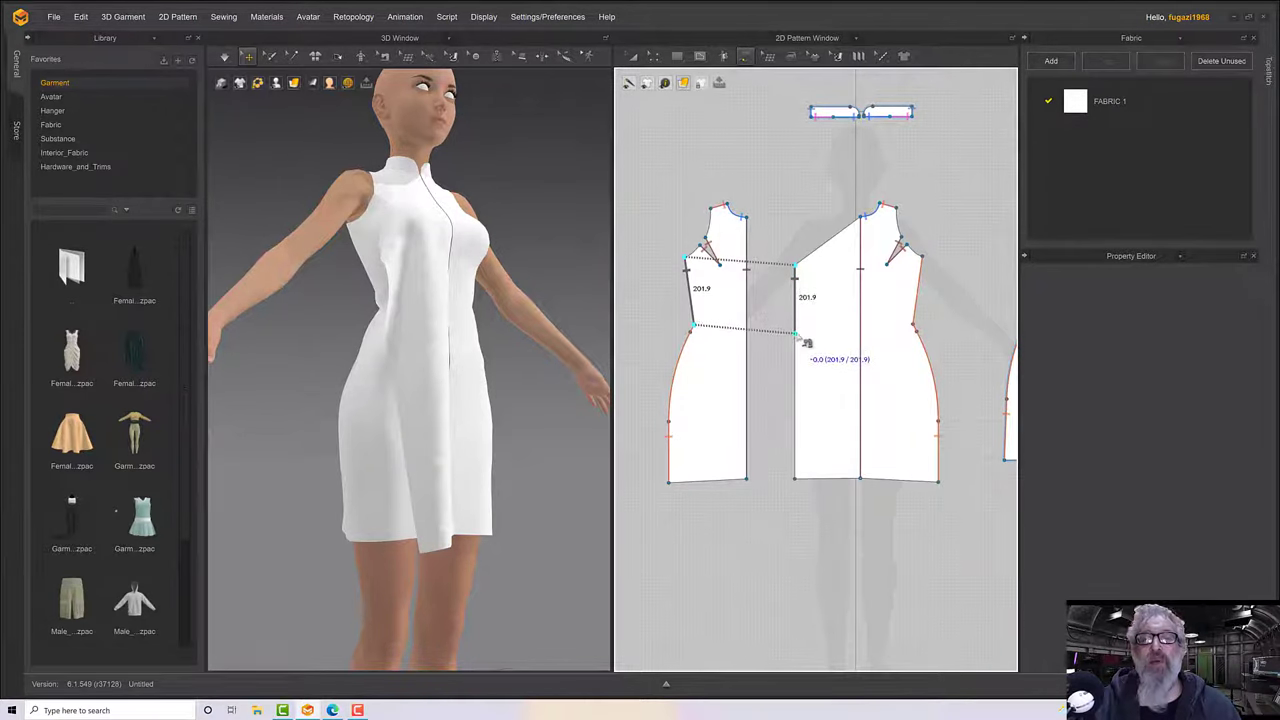
left_click(806, 343)
Simulate the sewn overlap and pull the extension's unsewn lower edge toward the side seam at the hip.
right_click_drag(589, 349, 517, 294)
key("space")
middle_click_drag(517, 294, 535, 269)
key("space")
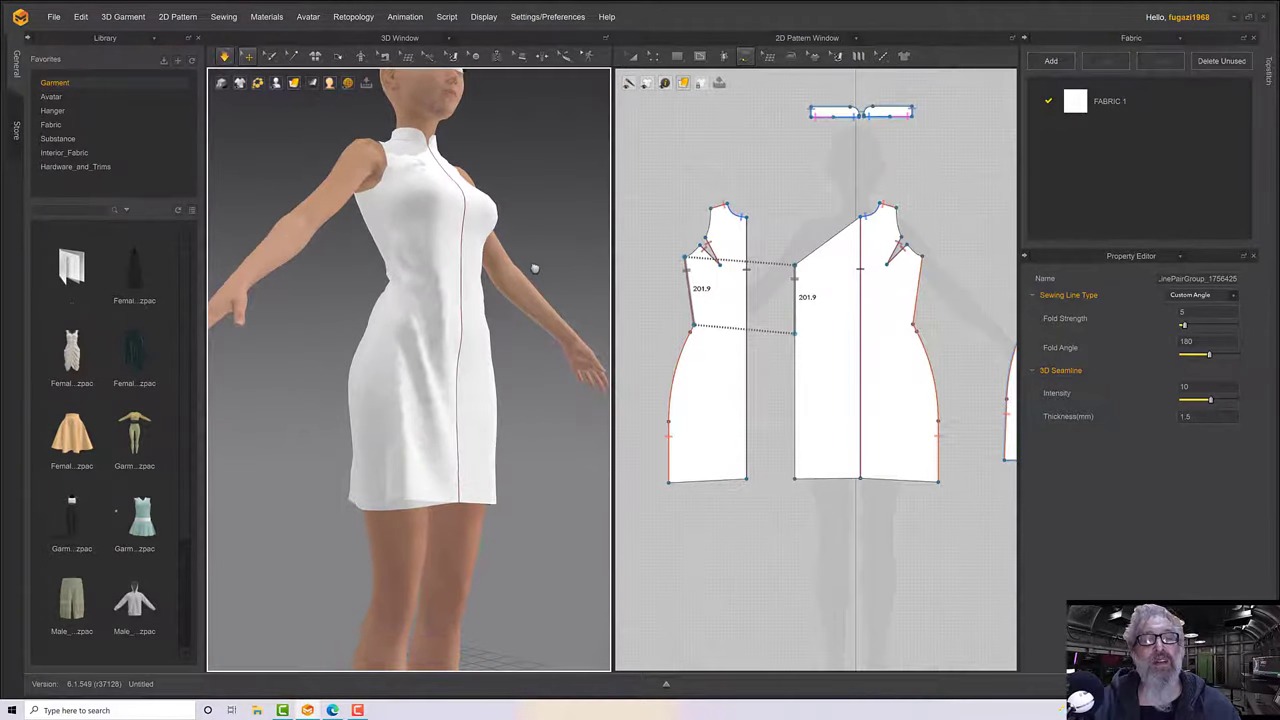
right_click_drag(535, 268, 549, 274)
left_click(383, 359)
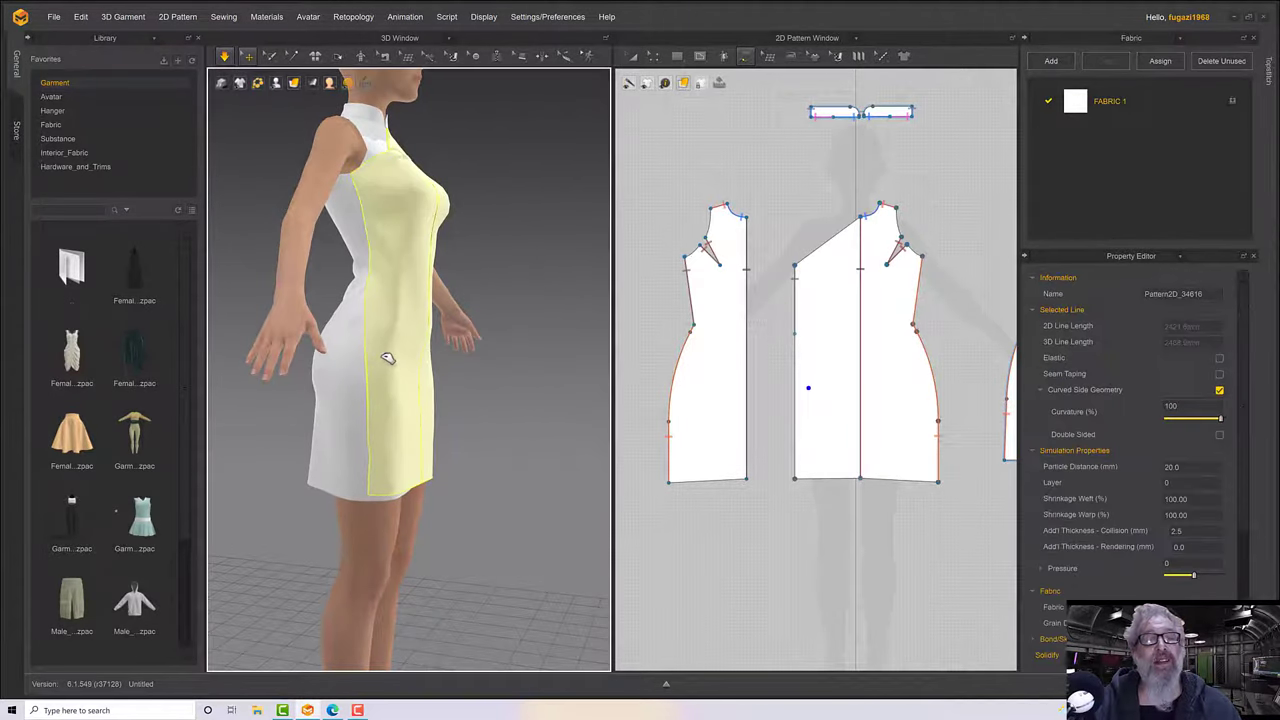
Examine how the overlapping front drapes around the hip, side and diagonal upper edge.
mouse_move(401, 347)
right_mouse_down()
mouse_move(388, 350)
mouse_move(399, 358)
right_mouse_up()
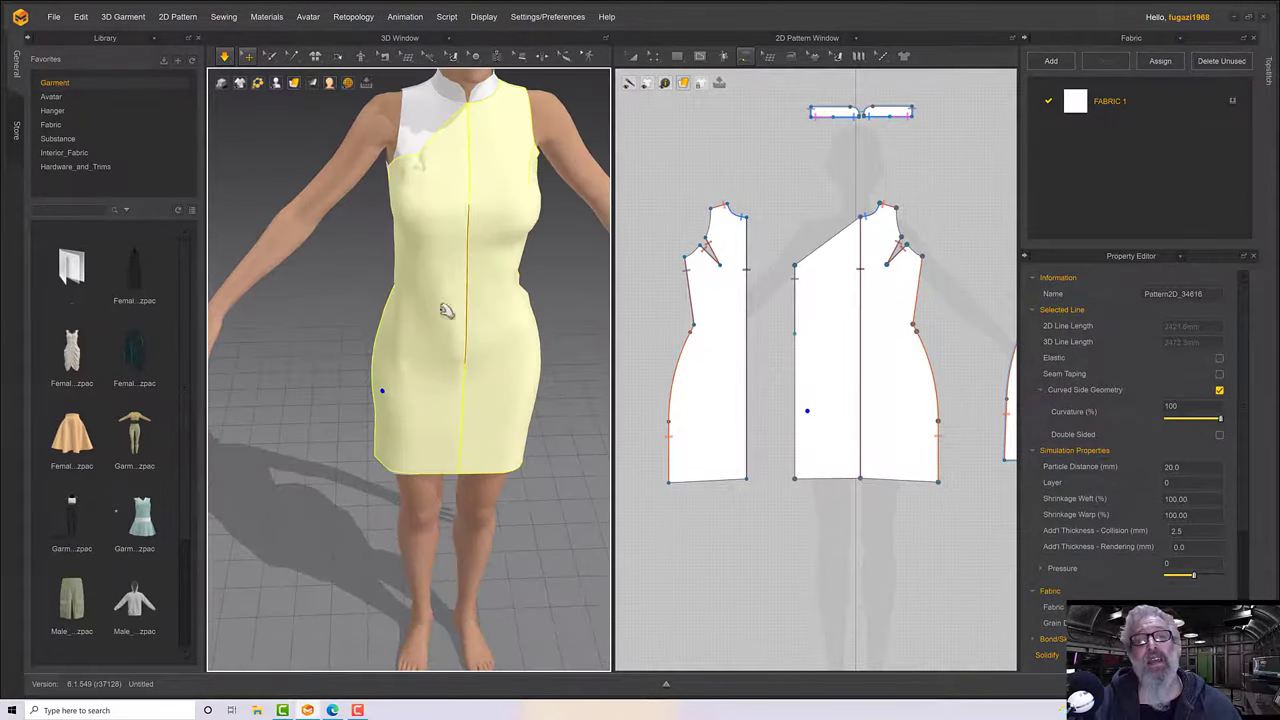
key("space")
mouse_move(468, 310)
right_mouse_down()
mouse_move(434, 266)
mouse_move(448, 299)
right_mouse_up()
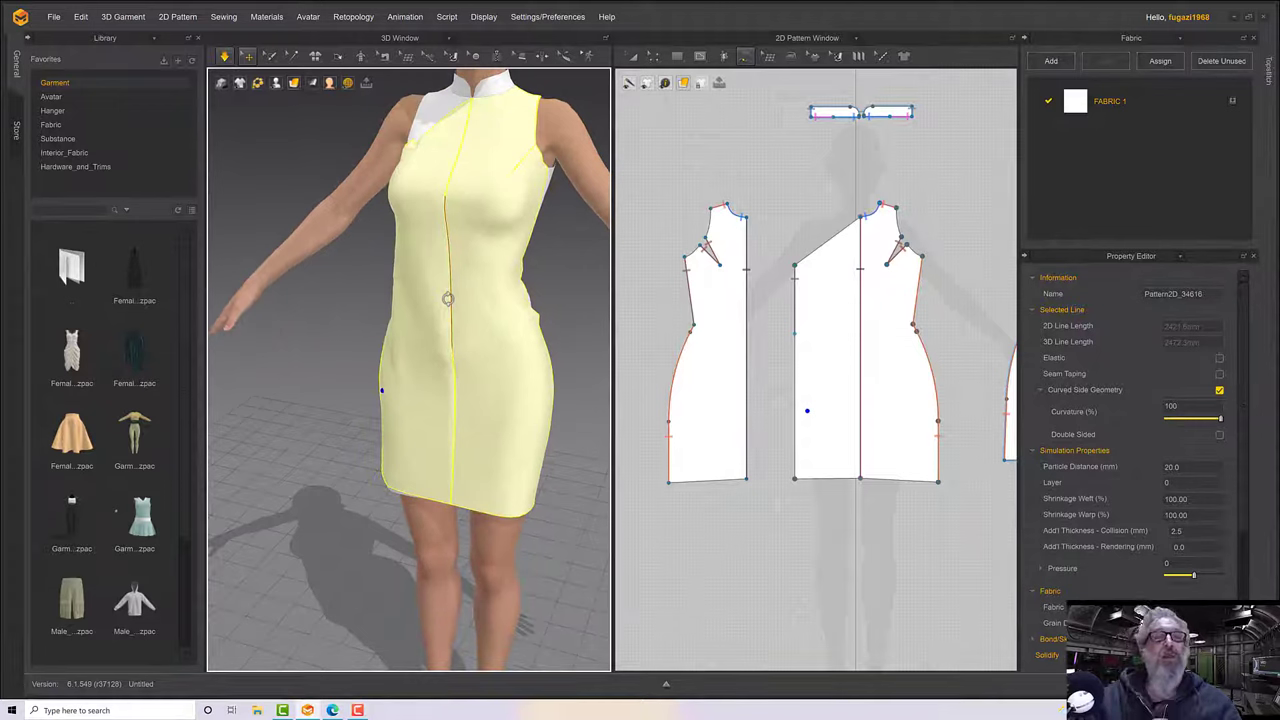
right_click_drag(448, 298, 463, 307)
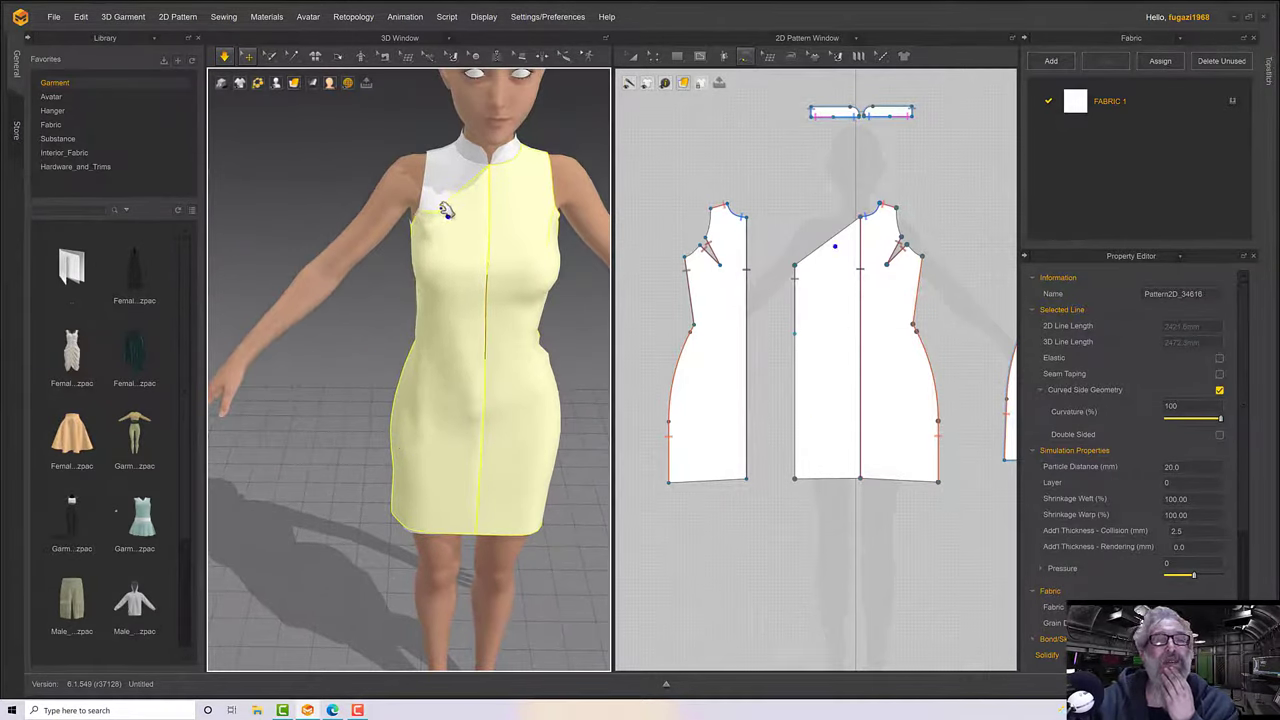
right_click_drag(481, 216, 465, 242)
scroll(465, 242, "down", 3)
scroll(465, 242, "up", 5)
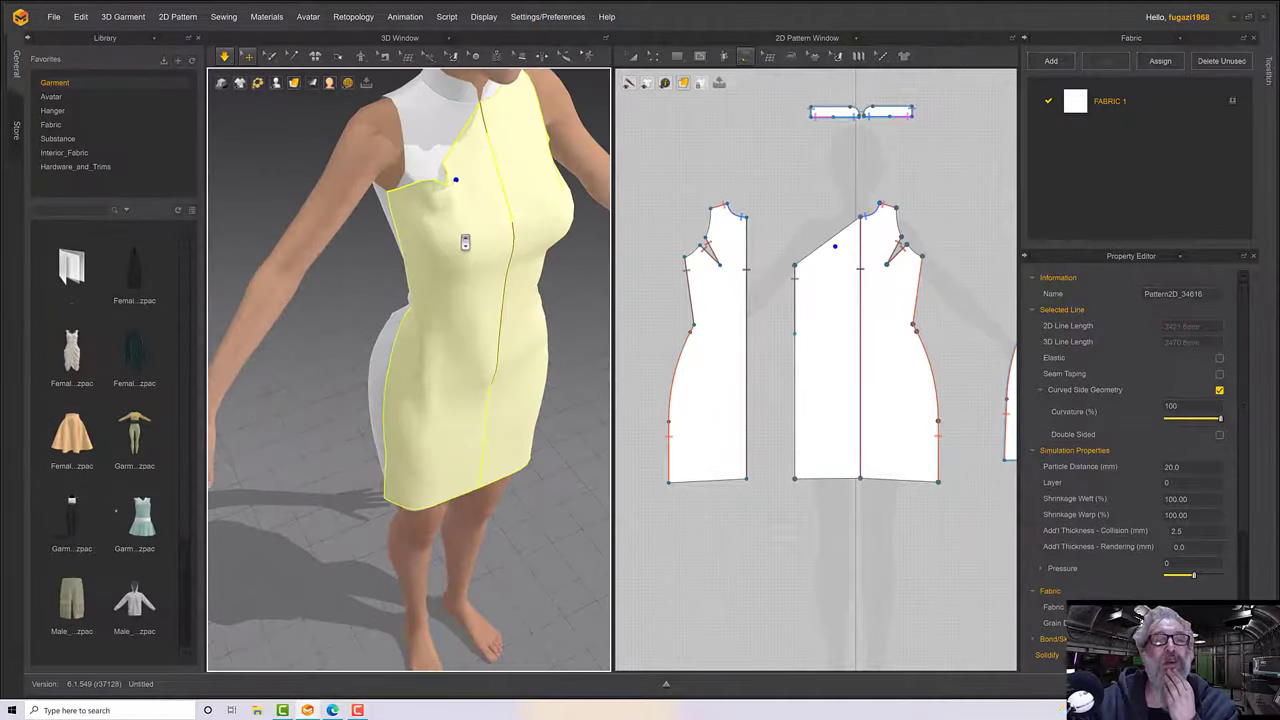
Pull the overlap's diagonal upper edge on the simulated dress to test how it sits across the chest.
left_click_drag(456, 196, 480, 172)
key("0")
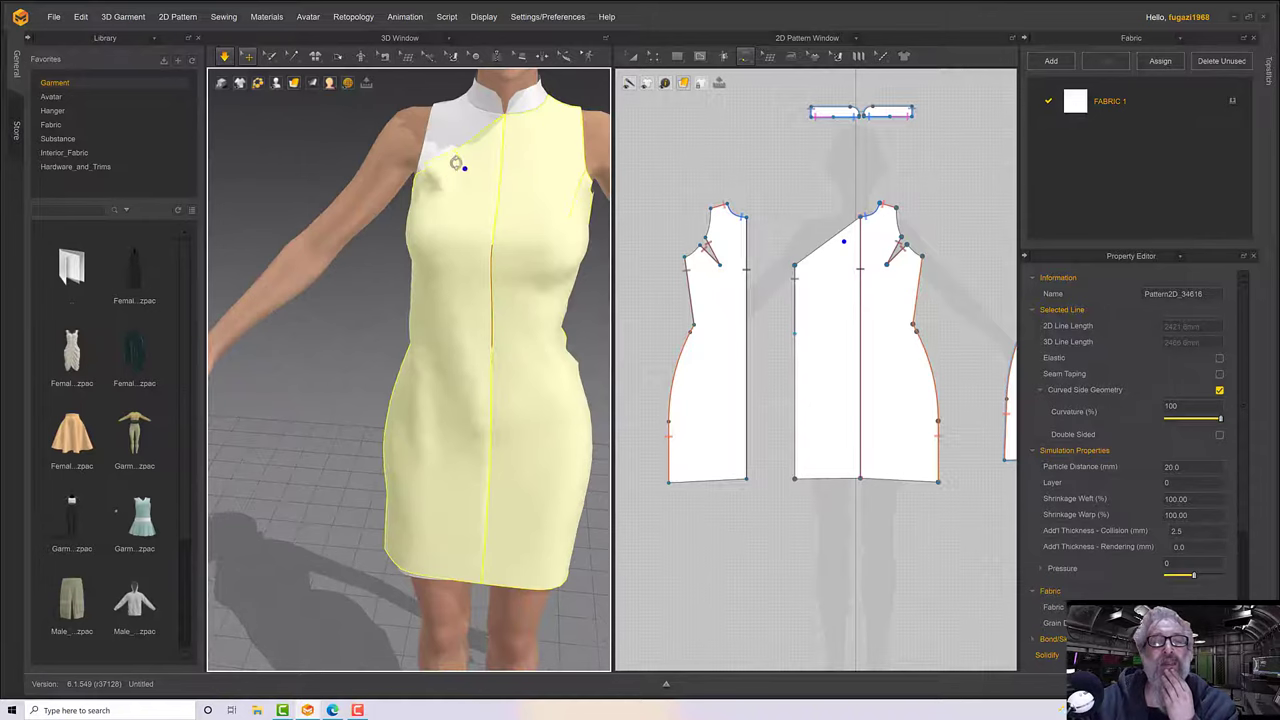
right_click_drag(456, 163, 478, 175)
left_click_drag(457, 178, 507, 182)
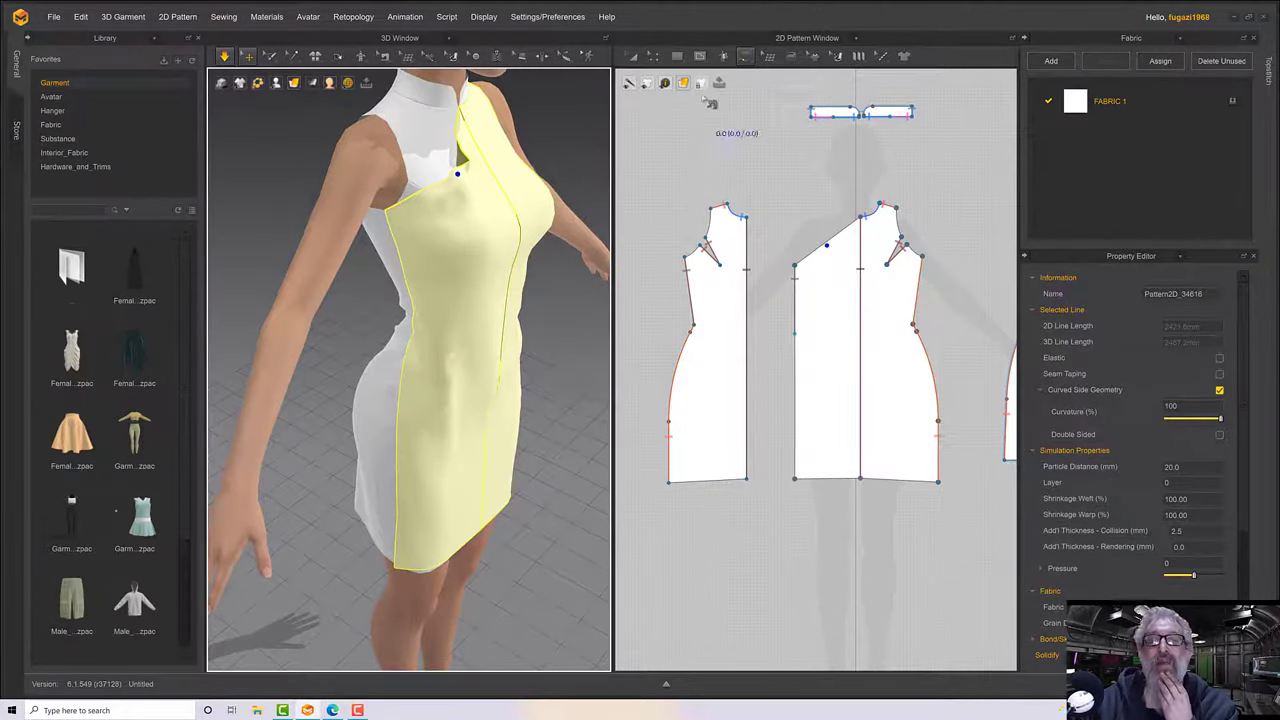
Narrow the front overlap by moving the extension's vertical edge inward in the pattern in stages, simulating the dress after each change.
left_click(653, 56)
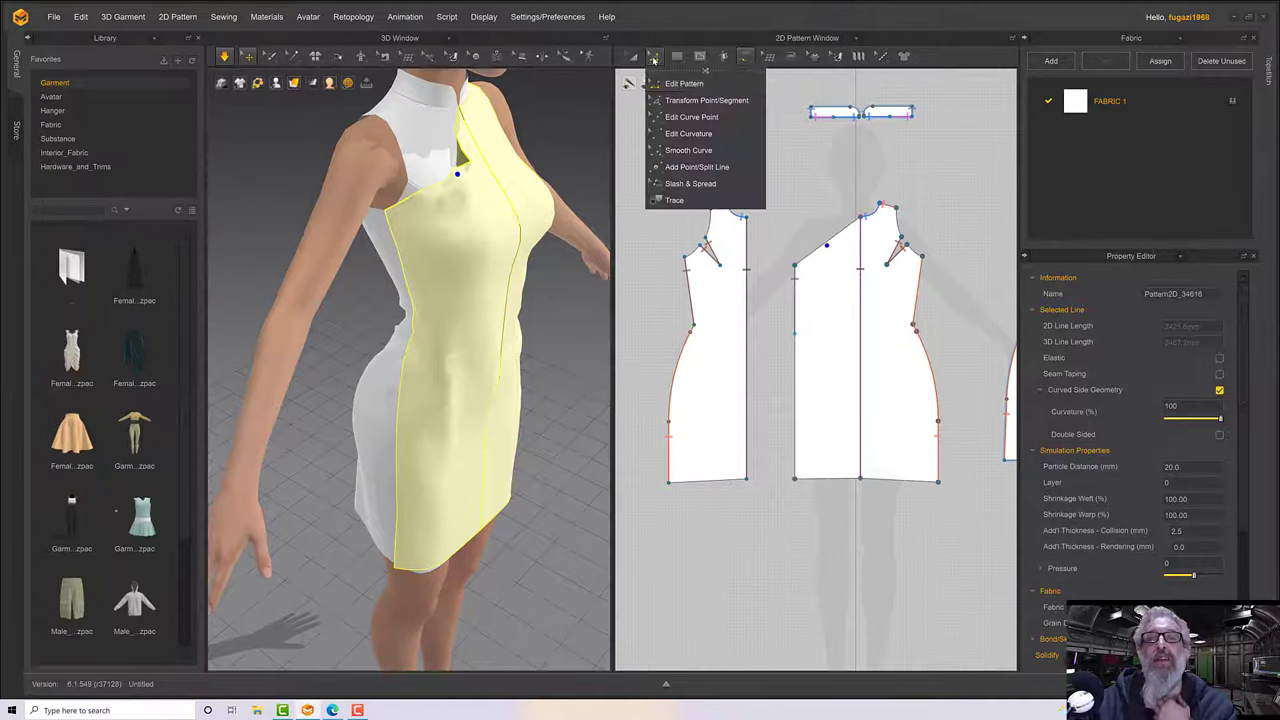
left_click_drag(797, 297, 802, 297)
left_click(759, 250)
left_click(805, 300)
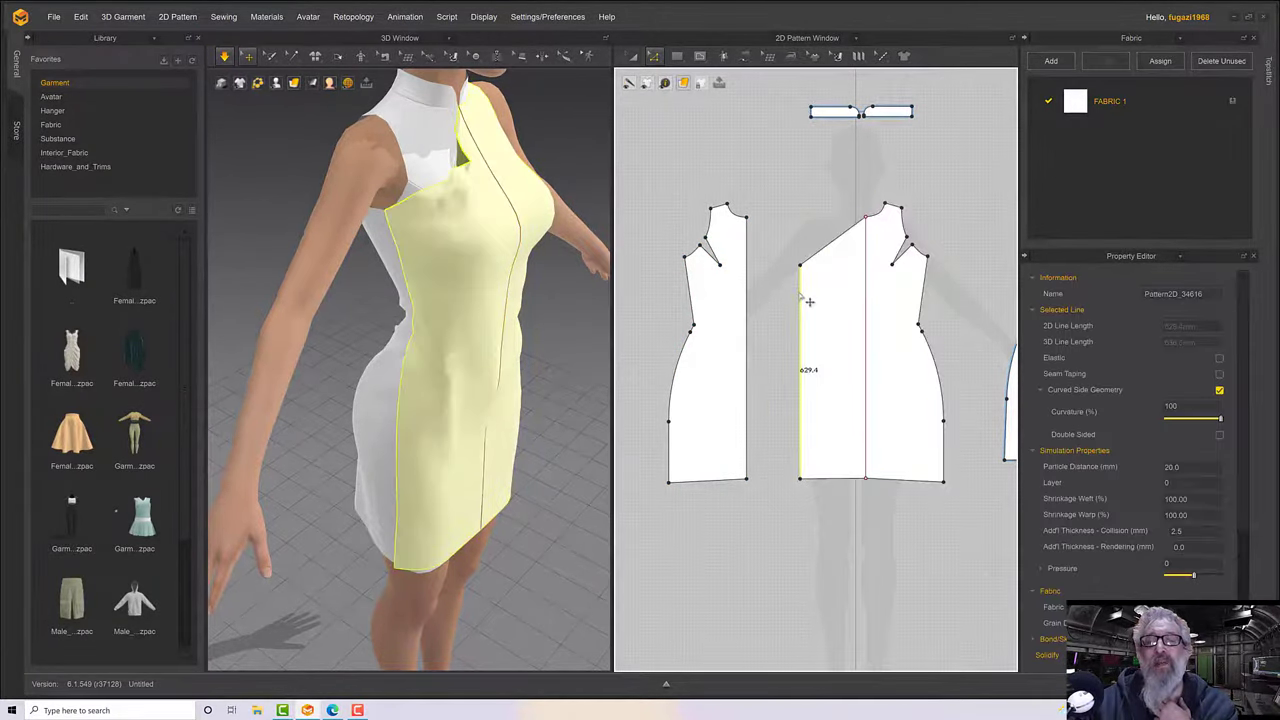
left_click_drag(816, 301, 820, 301)
key("space")
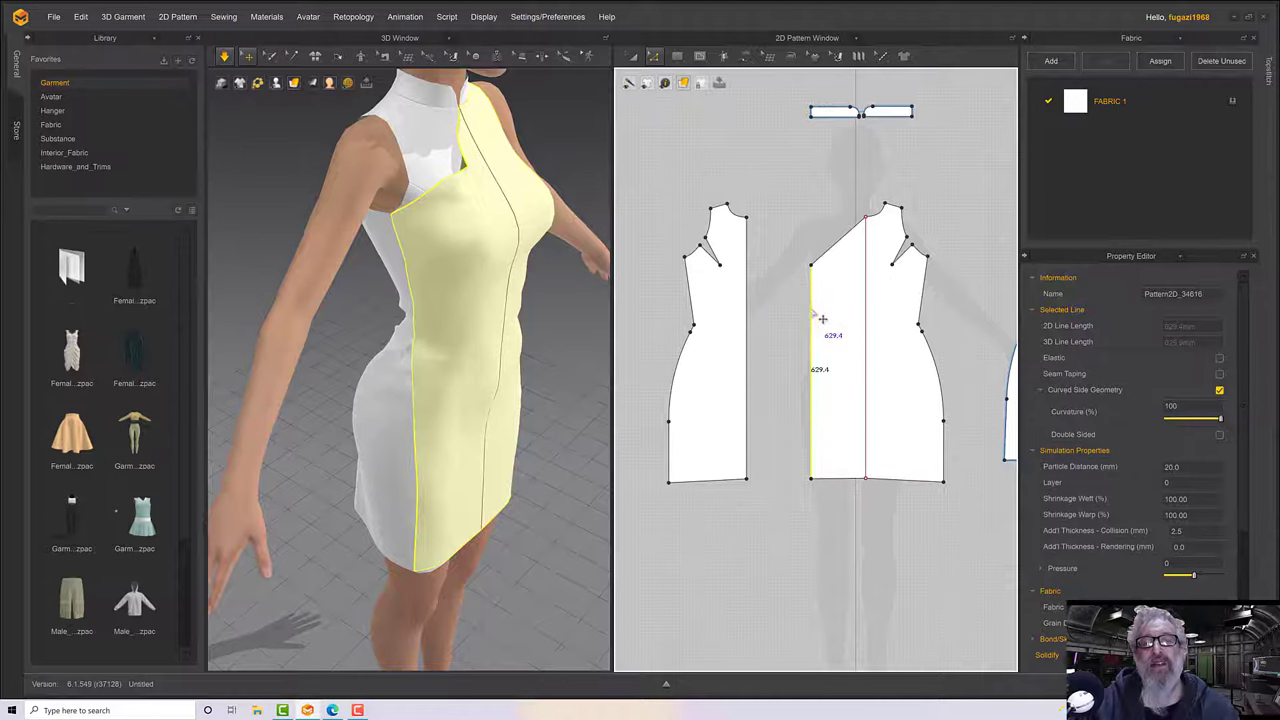
left_click_drag(822, 318, 832, 319)
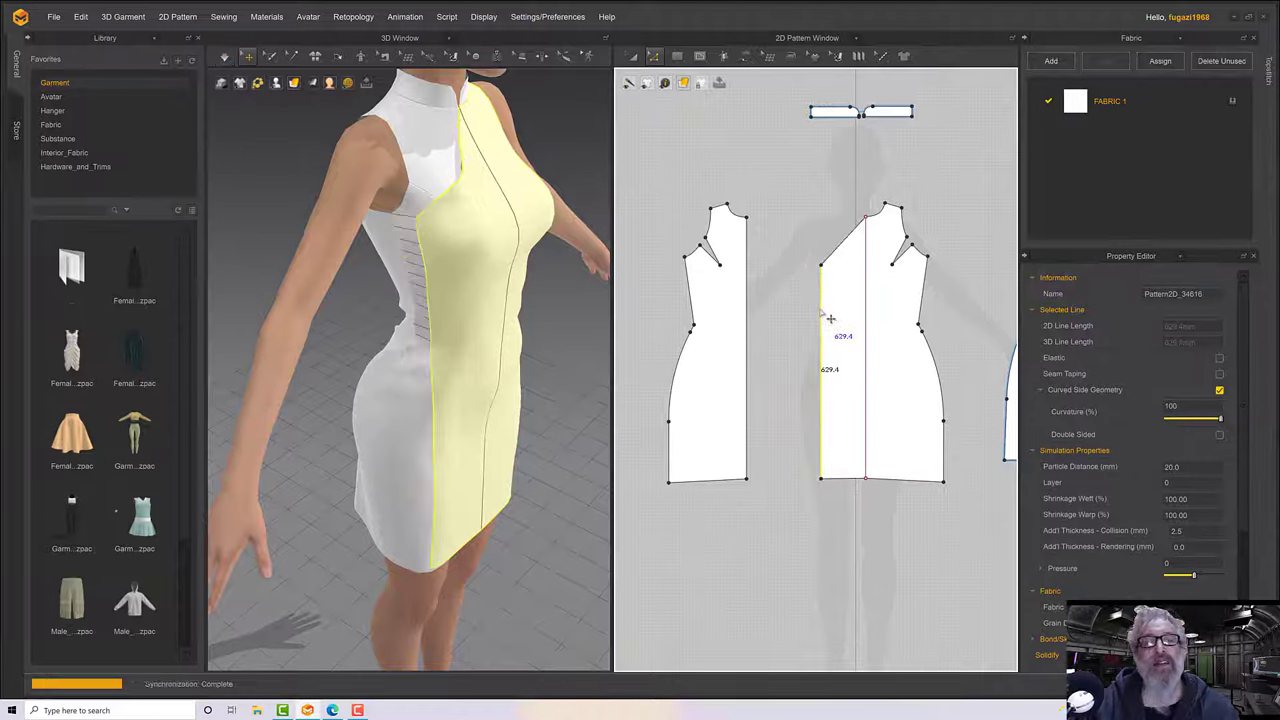
key("space")
Tug the narrowed overlap's diagonal edge at the chest and inspect its drape from the front and side.
right_click_drag(497, 241, 460, 220)
left_click_drag(480, 198, 466, 176)
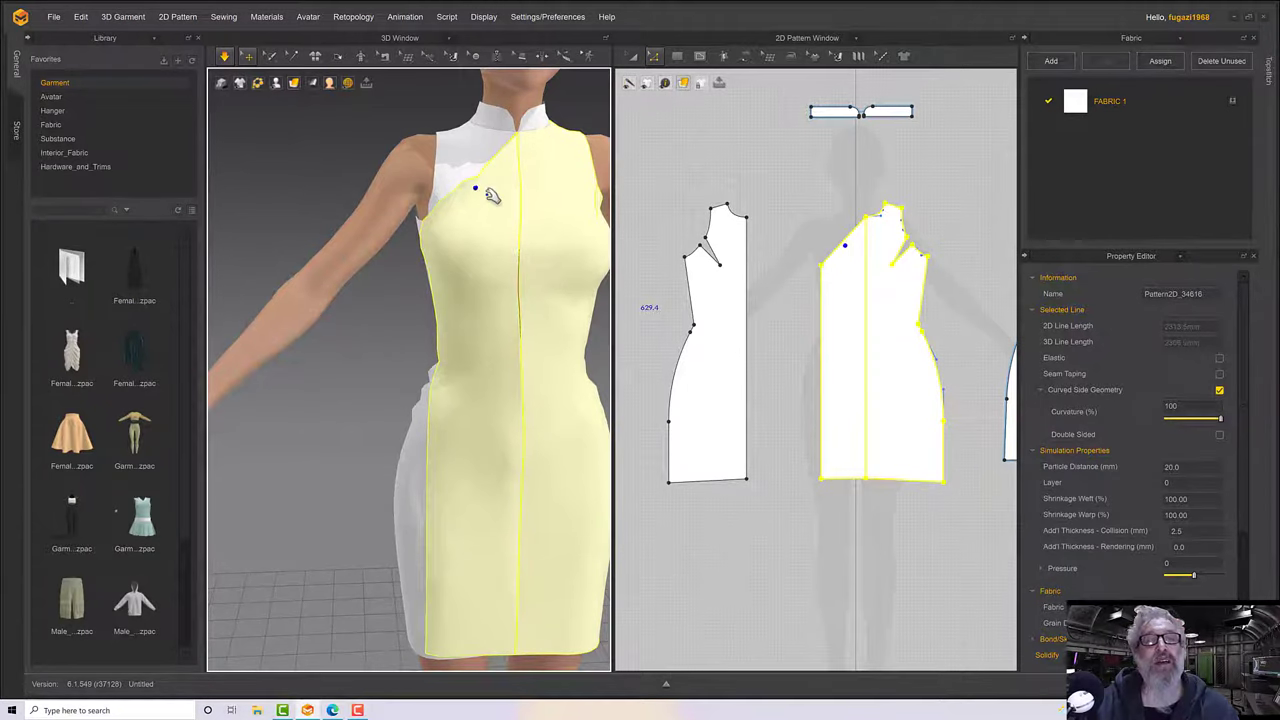
mouse_move(503, 213)
right_mouse_down()
mouse_move(583, 216)
mouse_move(597, 234)
mouse_move(494, 192)
right_mouse_up()
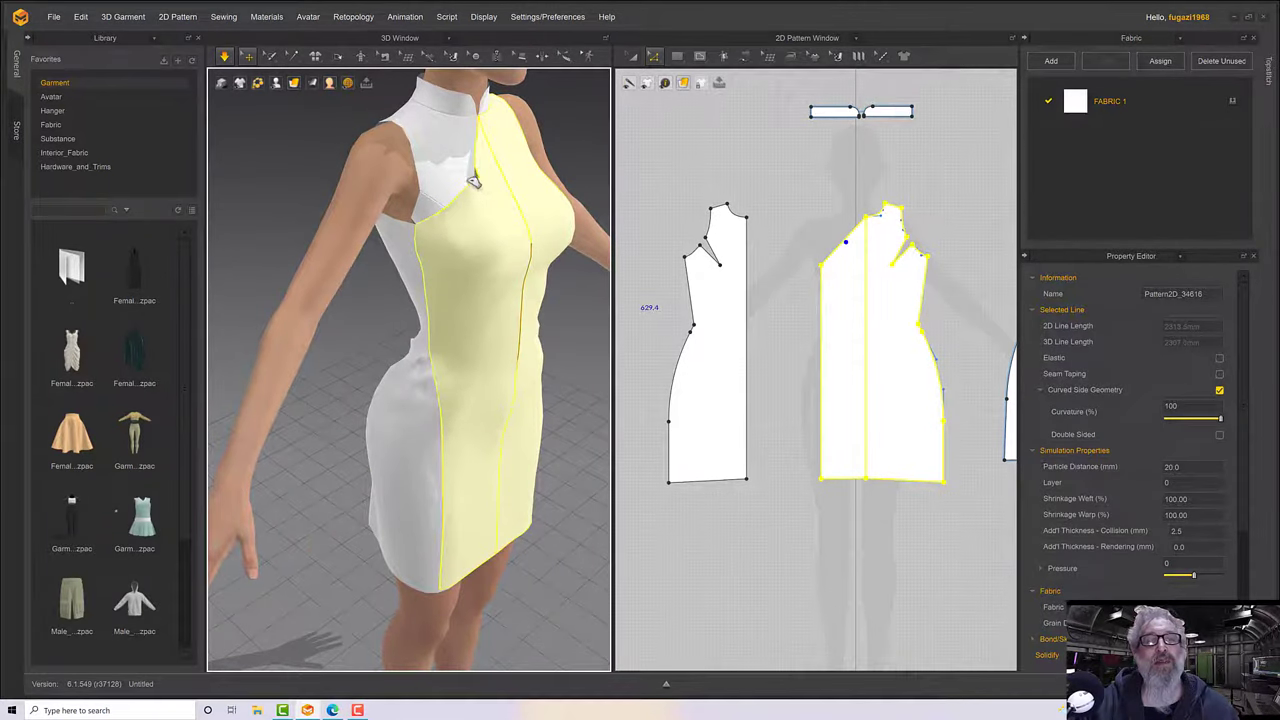
right_click_drag(504, 190, 483, 307)
scroll(493, 218, "down", 5)
left_click(554, 316)
scroll(480, 310, "down", 3)
scroll(480, 310, "up", 6)
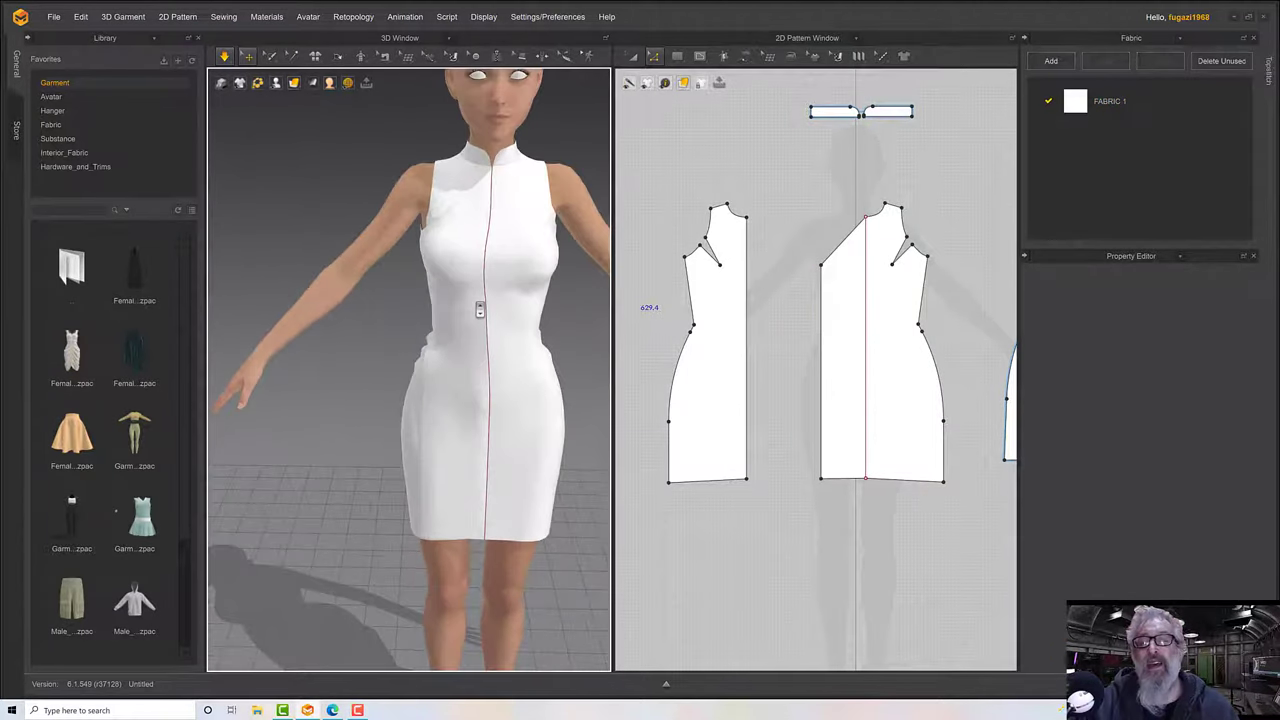
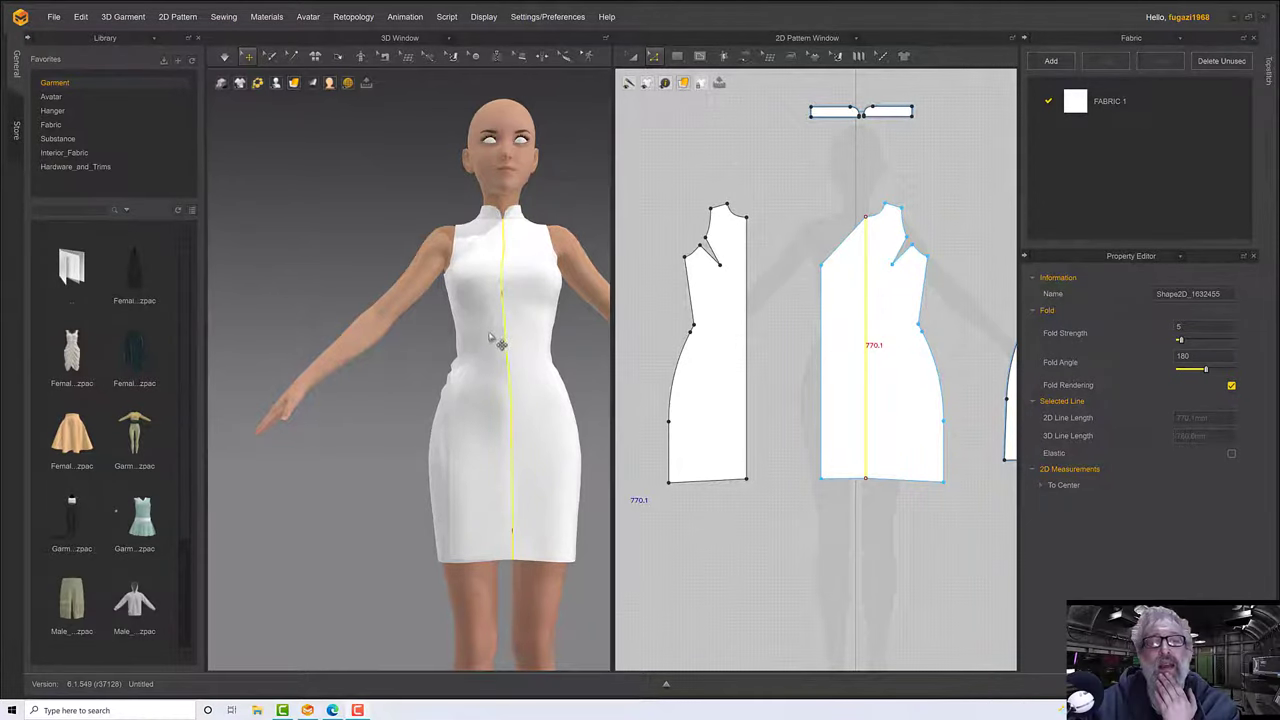
Delete the vertical internal fold line from the overlapping front panel and simulate the dress with the Normal (Default) preset.
right_click_drag(497, 343, 510, 340)
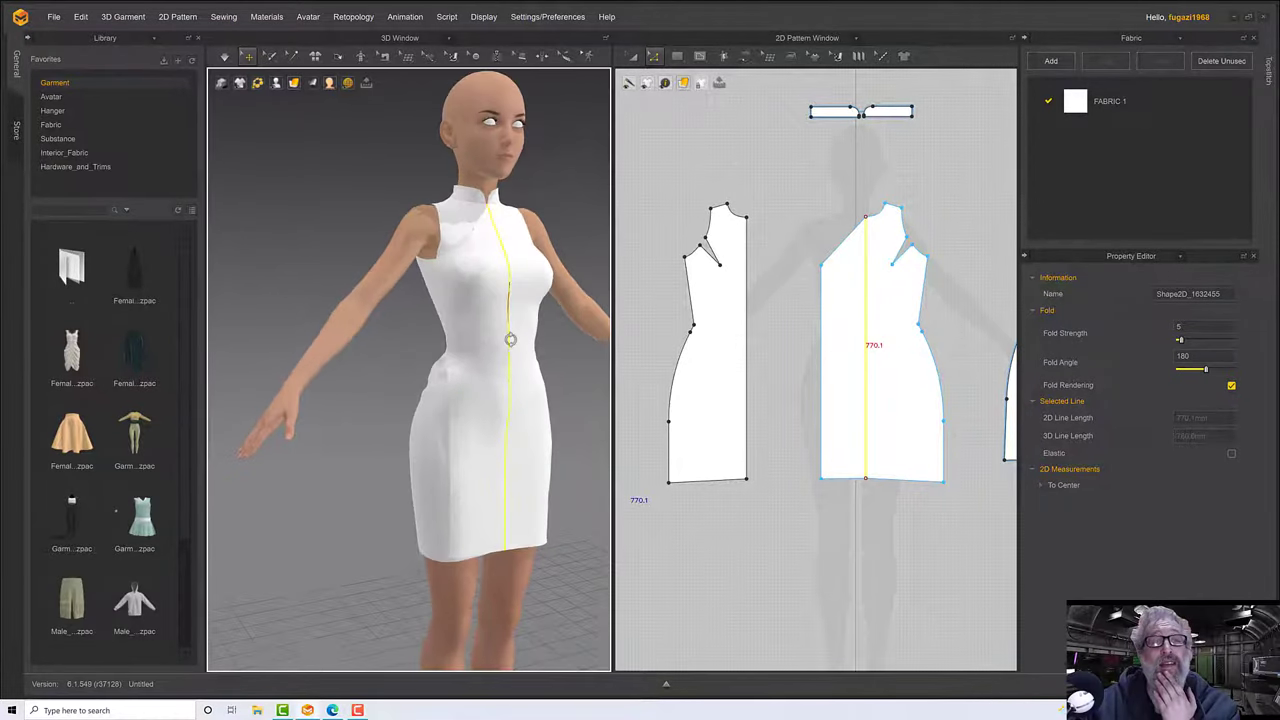
left_click(561, 200)
right_click_drag(538, 247, 519, 338)
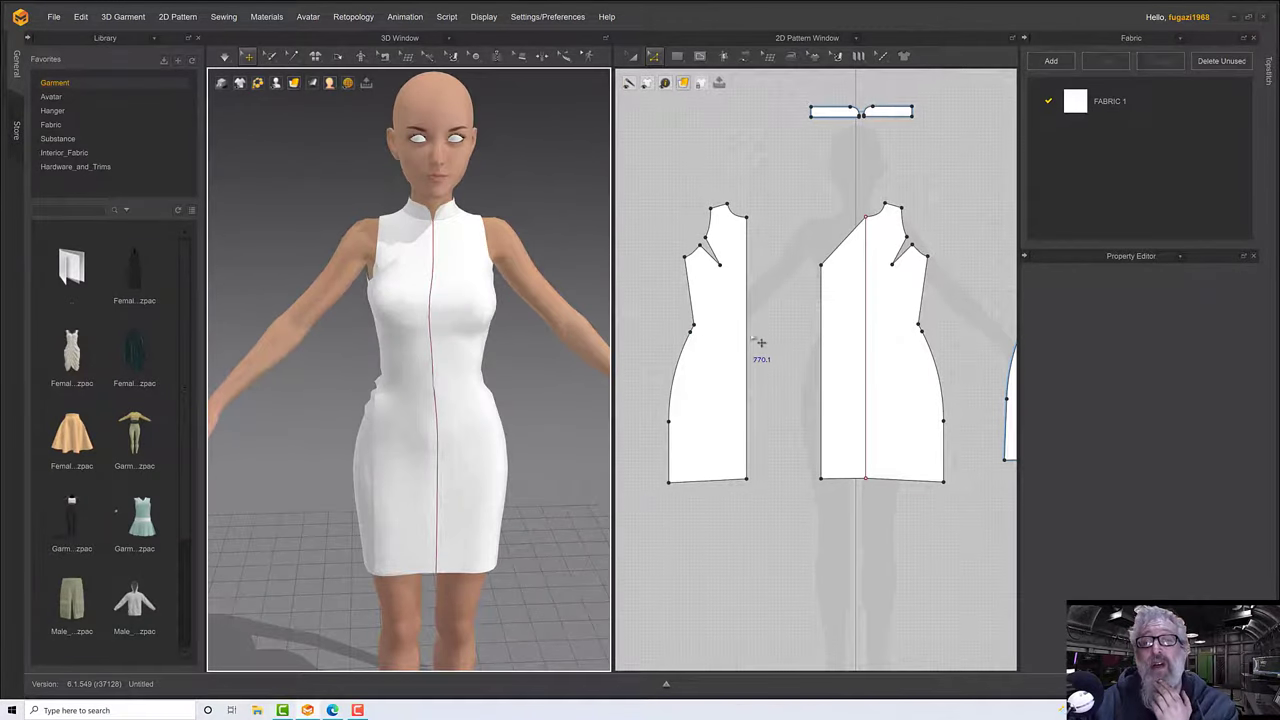
right_click_drag(761, 342, 717, 340)
left_click(816, 328)
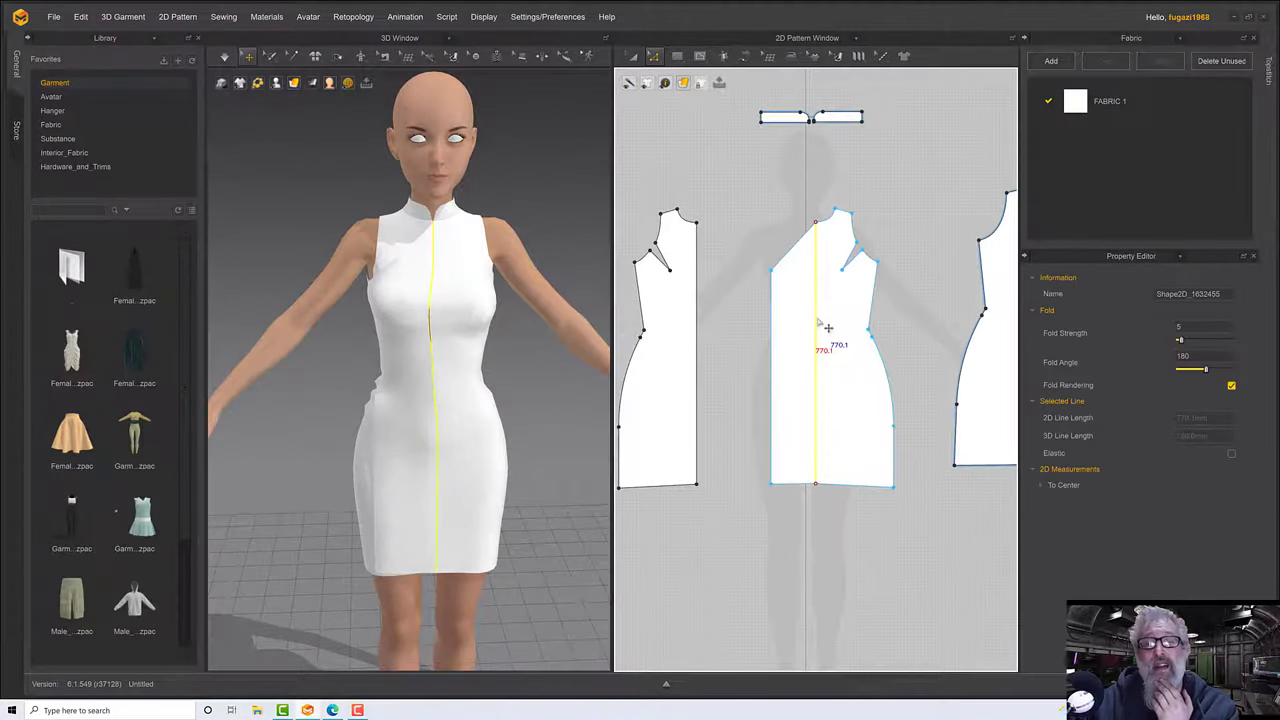
key("Delete")
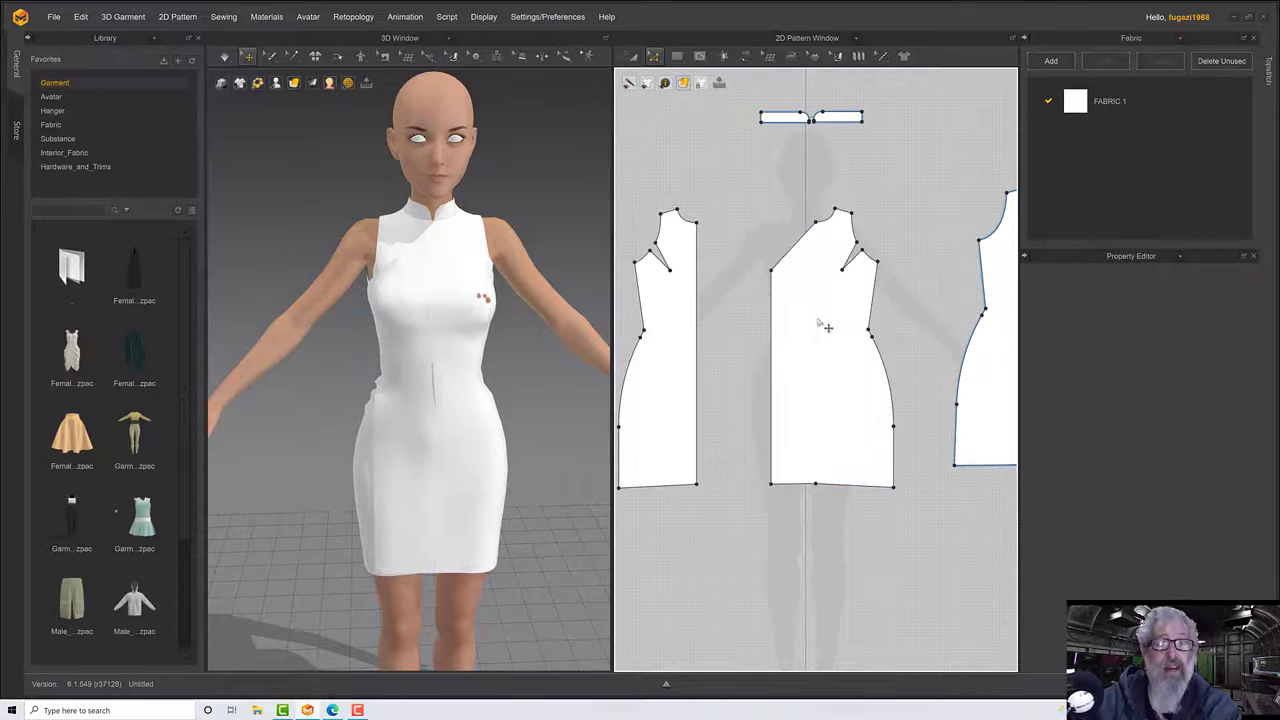
left_click(230, 57)
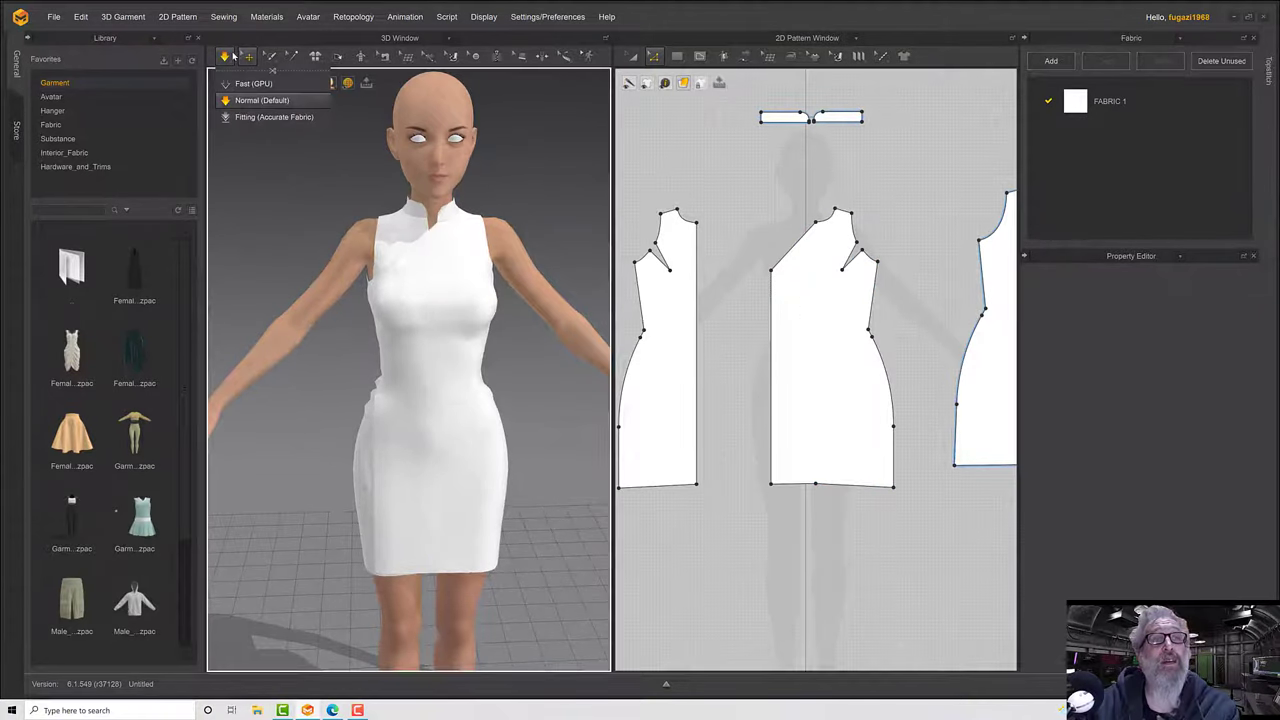
left_click(250, 101)
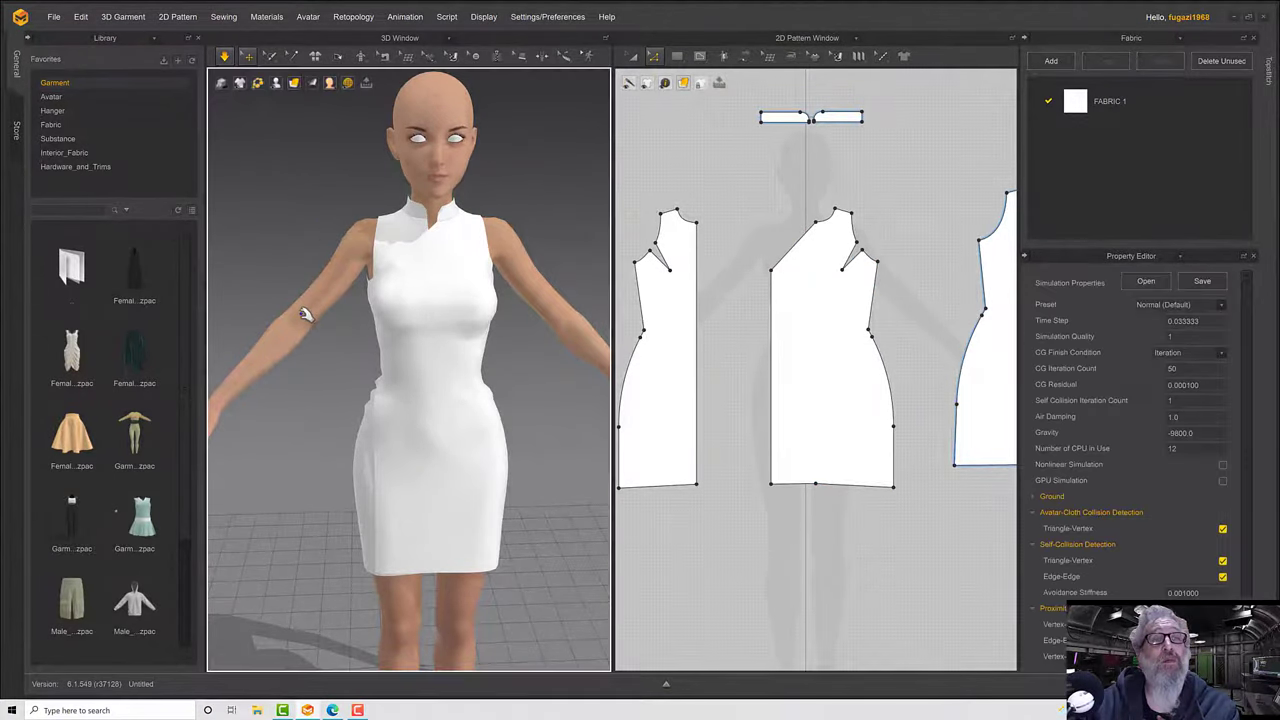
Pull the overlap's loose lower corner forward and back toward the side to test the opening below the waist.
right_click_drag(312, 328, 383, 370)
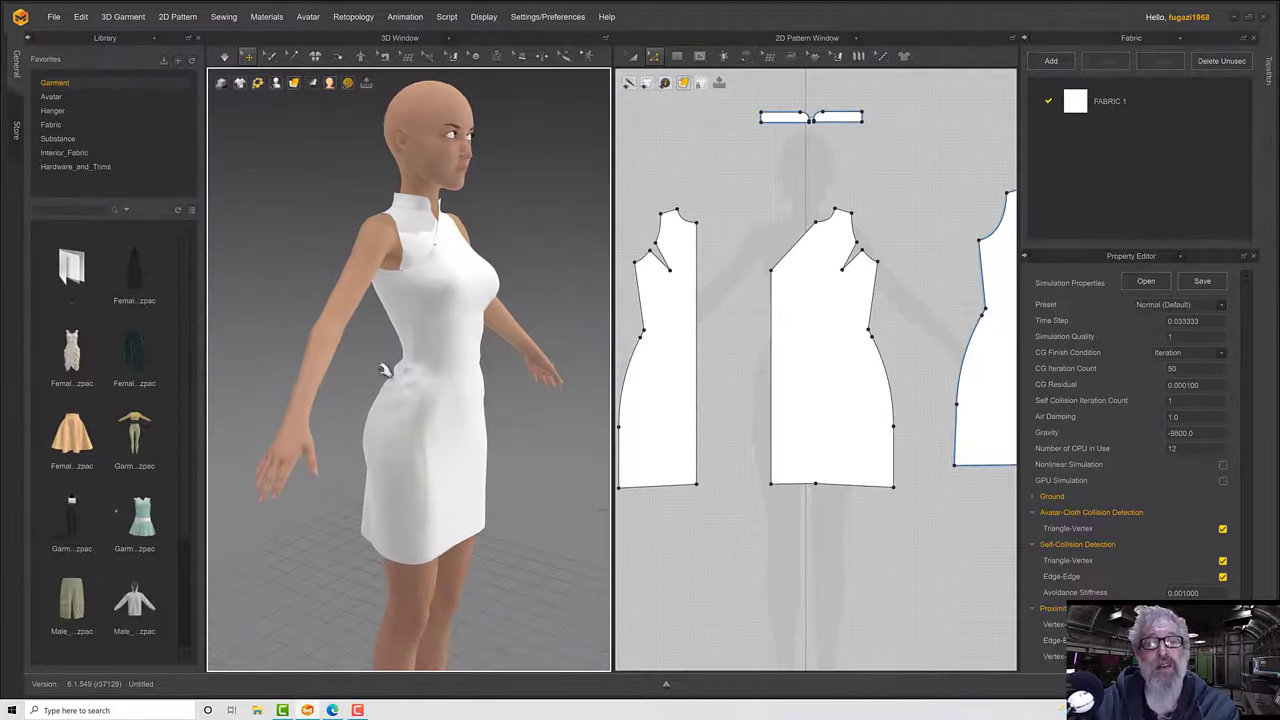
left_click_drag(448, 521, 534, 526)
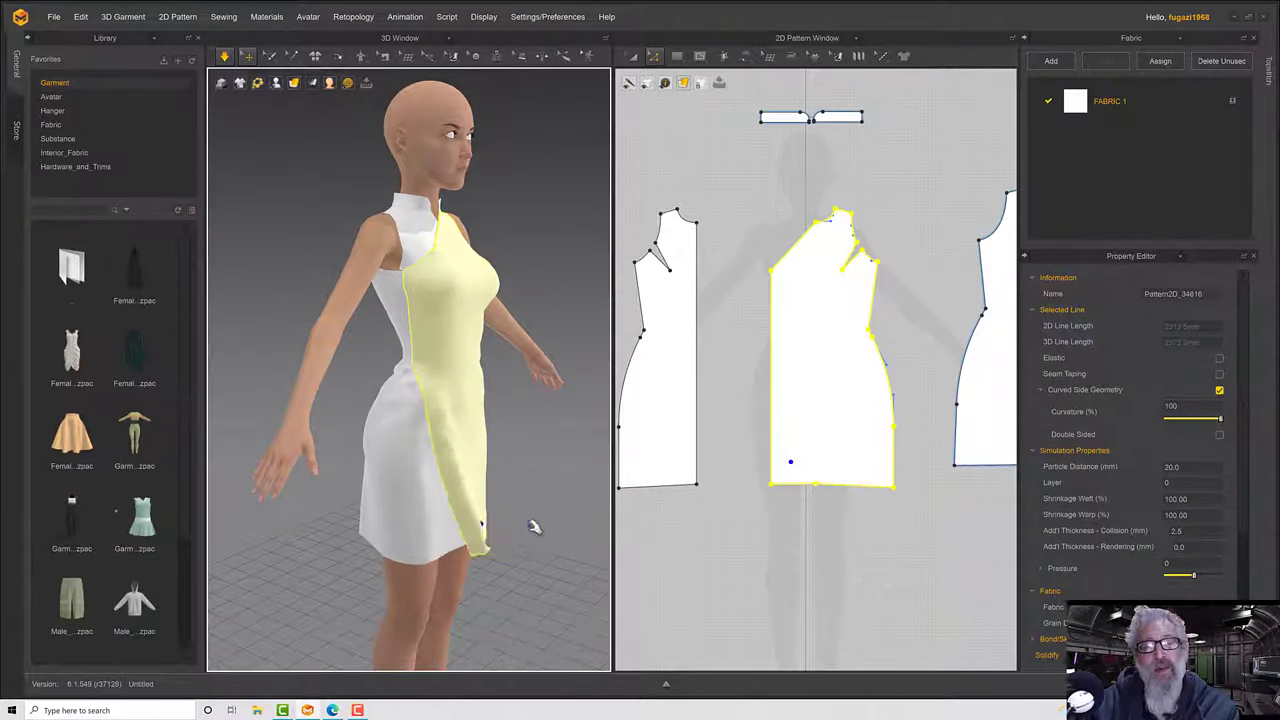
right_click_drag(534, 526, 495, 511)
left_click_drag(445, 538, 468, 537)
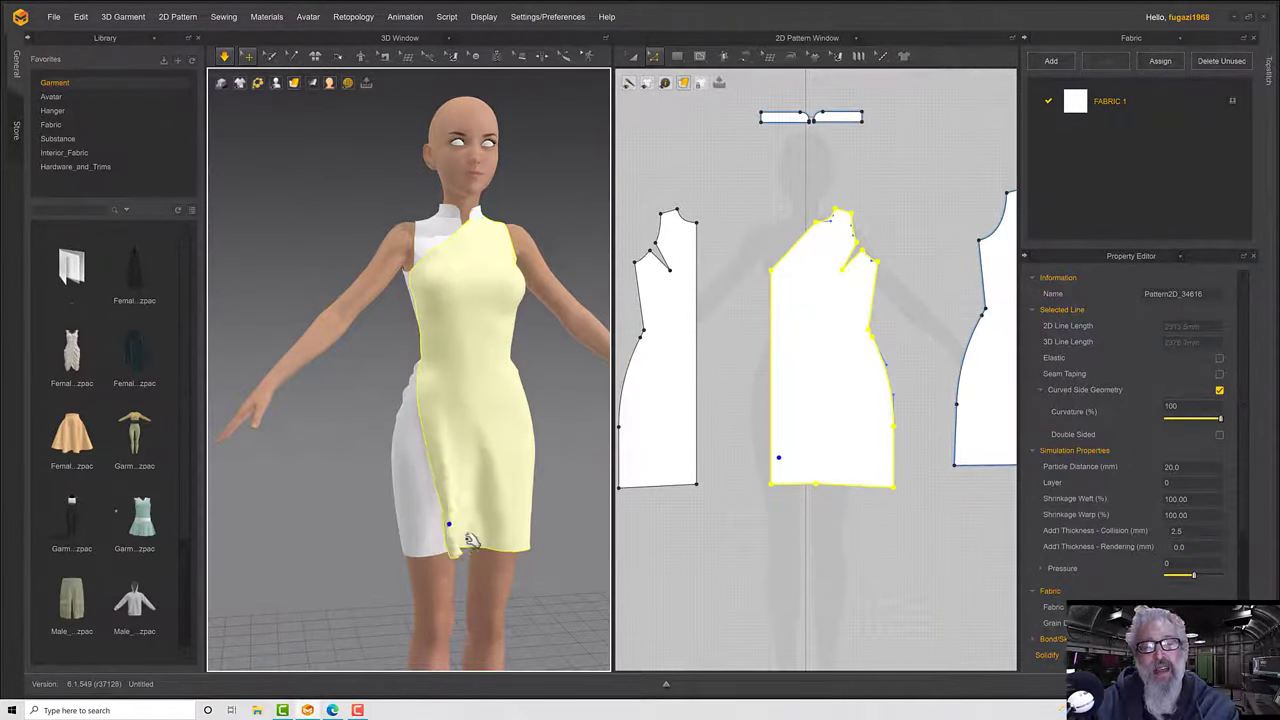
right_click_drag(468, 537, 508, 550)
left_click_drag(440, 530, 448, 544)
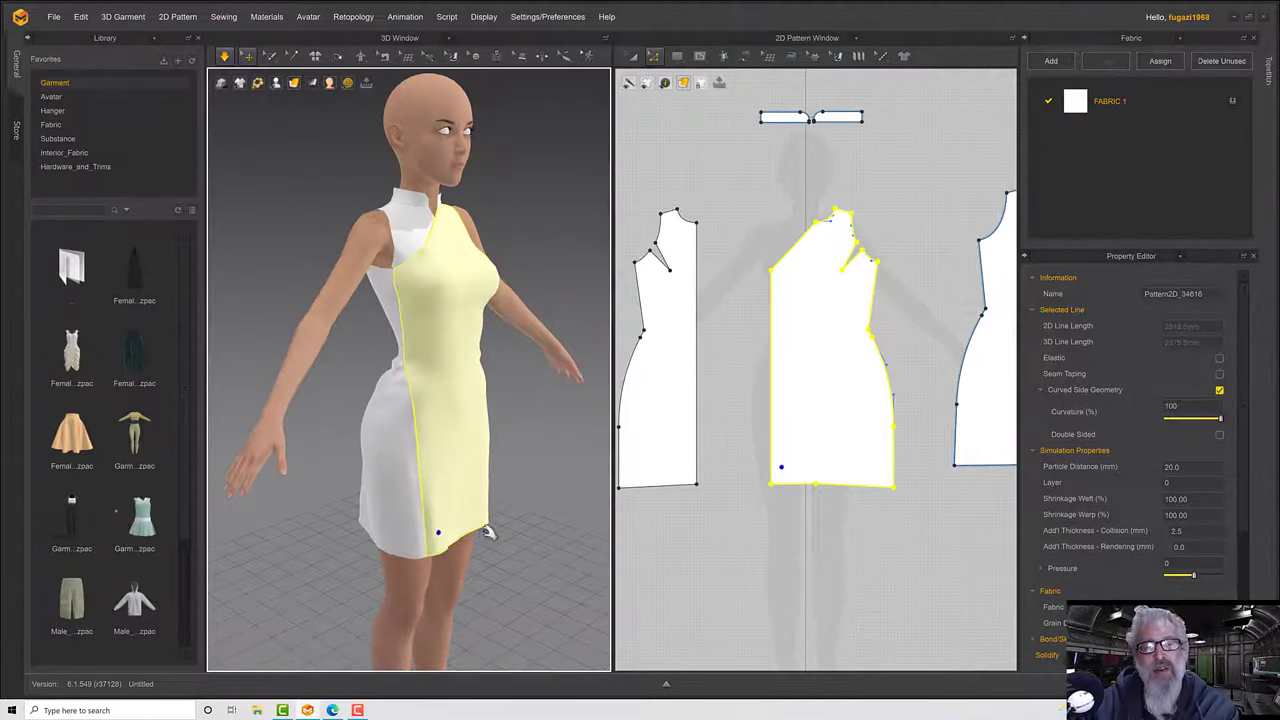
right_click_drag(449, 545, 428, 497)
Examine the simulated dress at the front, the overlap's underarm corner, and the back around the waist.
right_click_drag(501, 398, 622, 440)
left_click(497, 464)
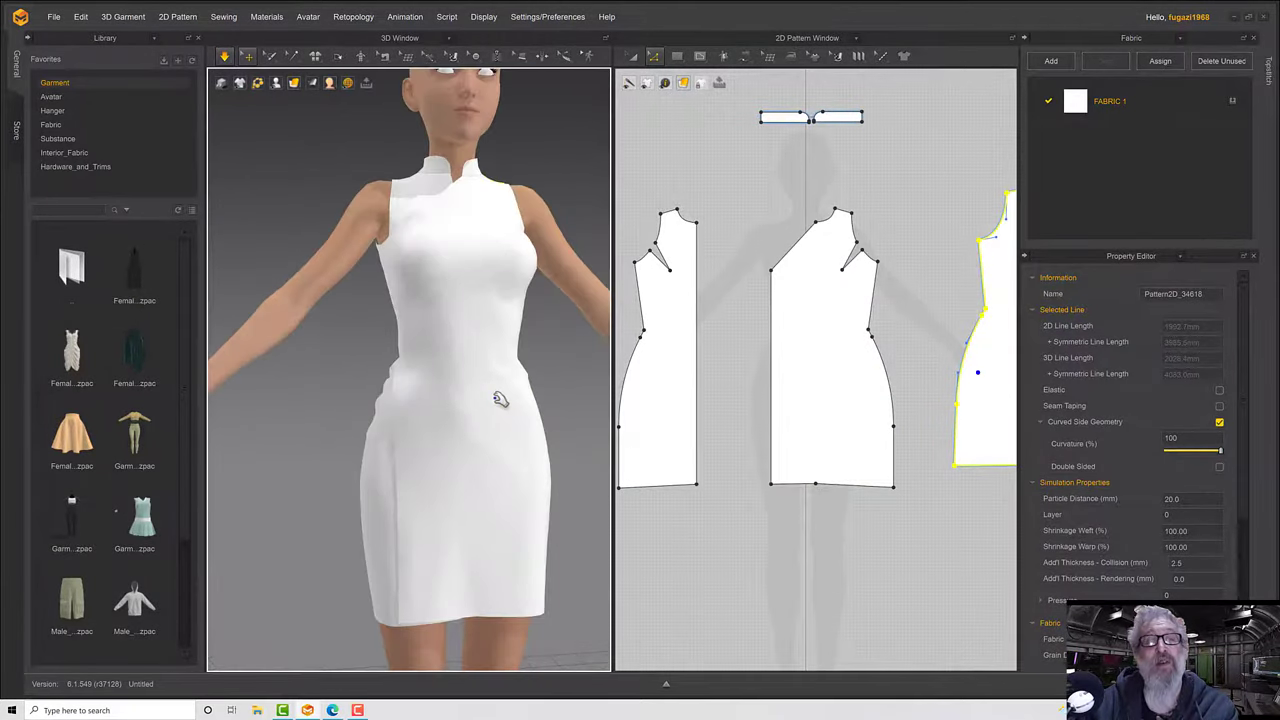
mouse_move(500, 399)
right_mouse_down()
mouse_move(531, 397)
mouse_move(491, 434)
mouse_move(497, 424)
right_mouse_up()
scroll(530, 441, "up", 3)
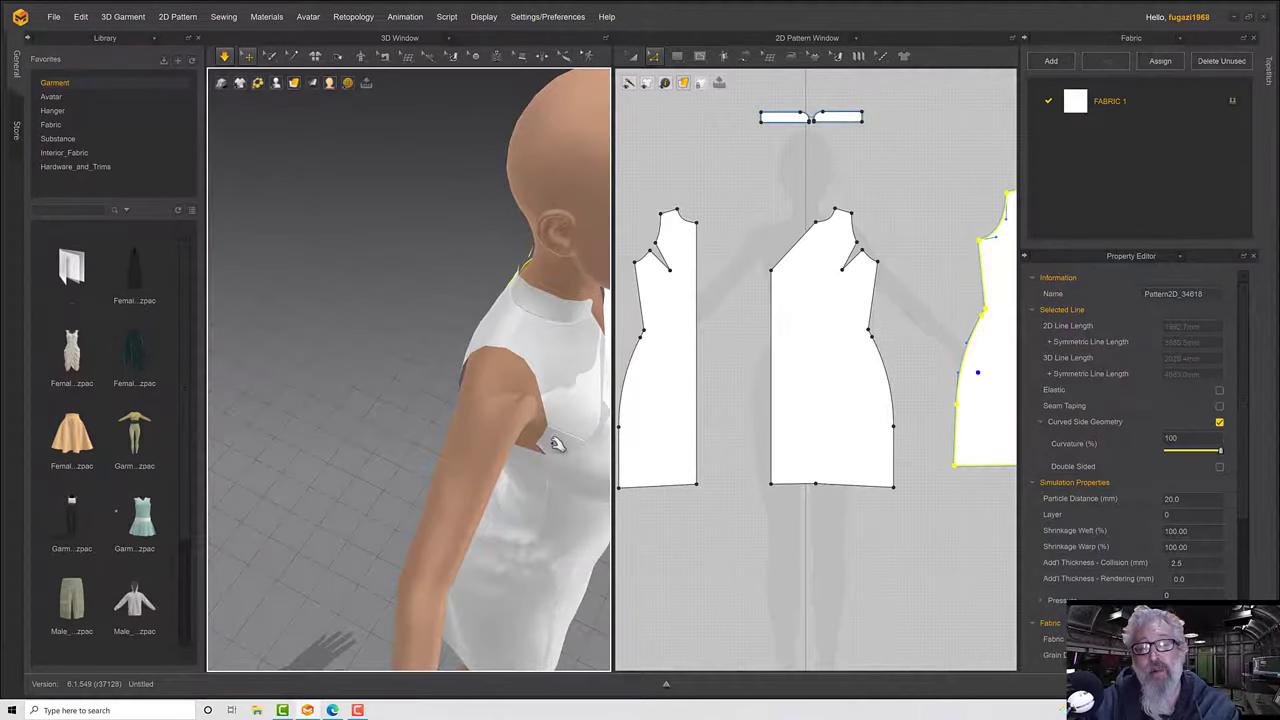
left_click(550, 460)
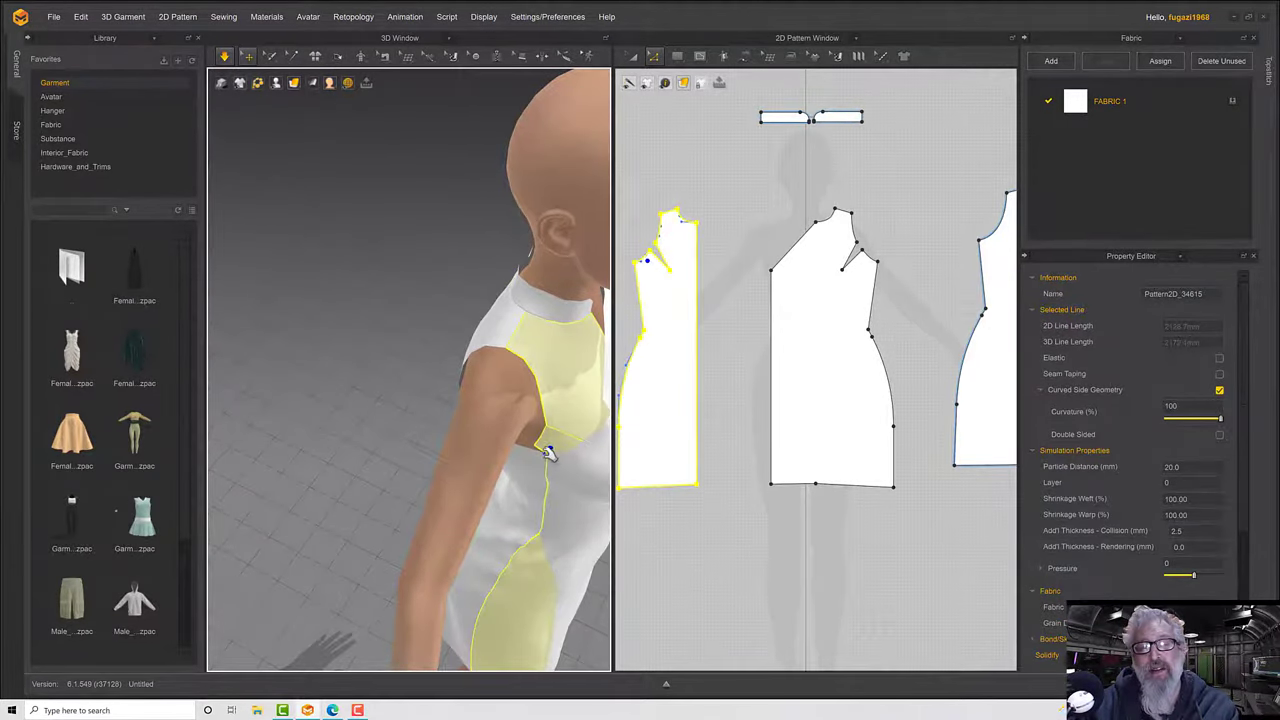
key("space")
right_click_drag(549, 453, 544, 415)
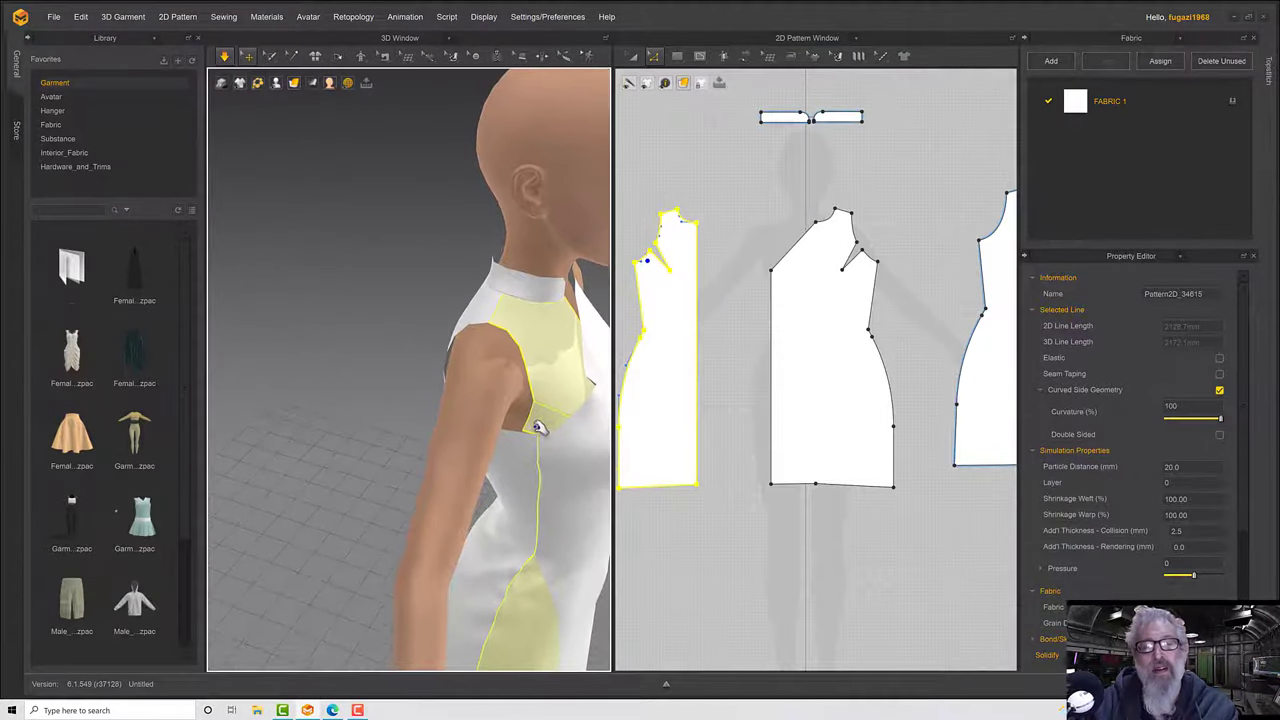
right_click_drag(554, 446, 491, 425)
right_click(491, 430)
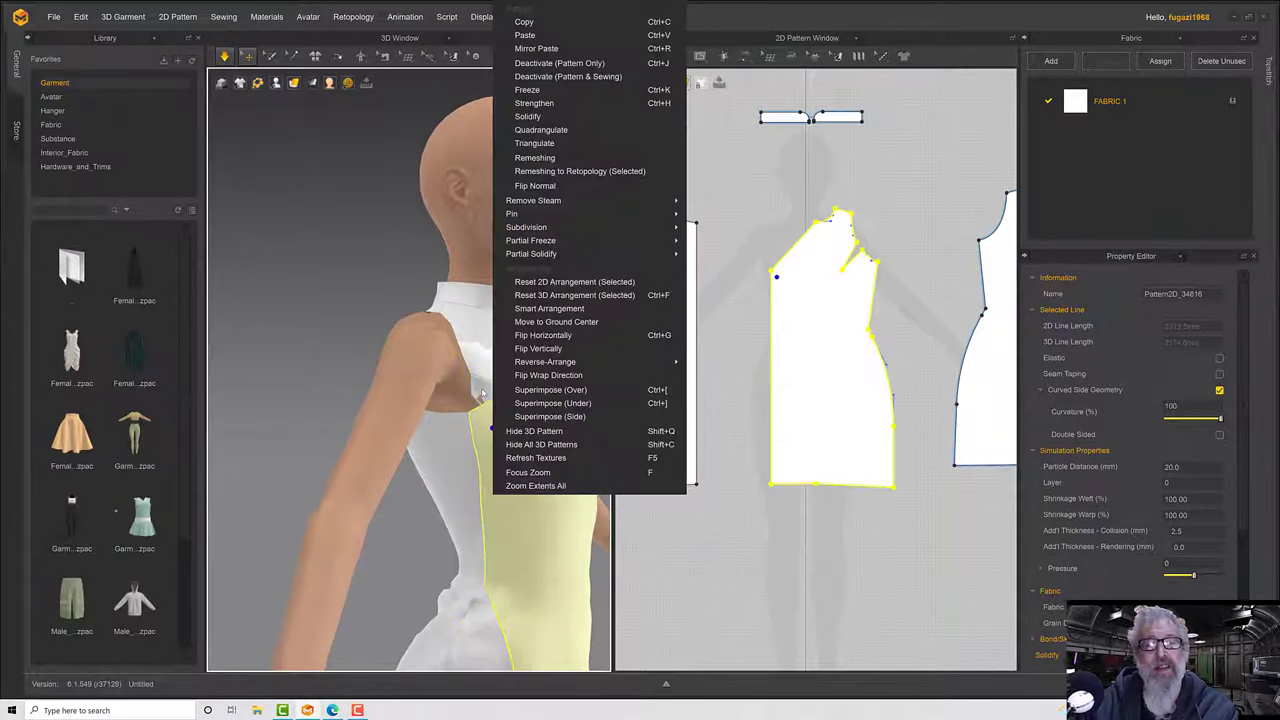
left_click(482, 391)
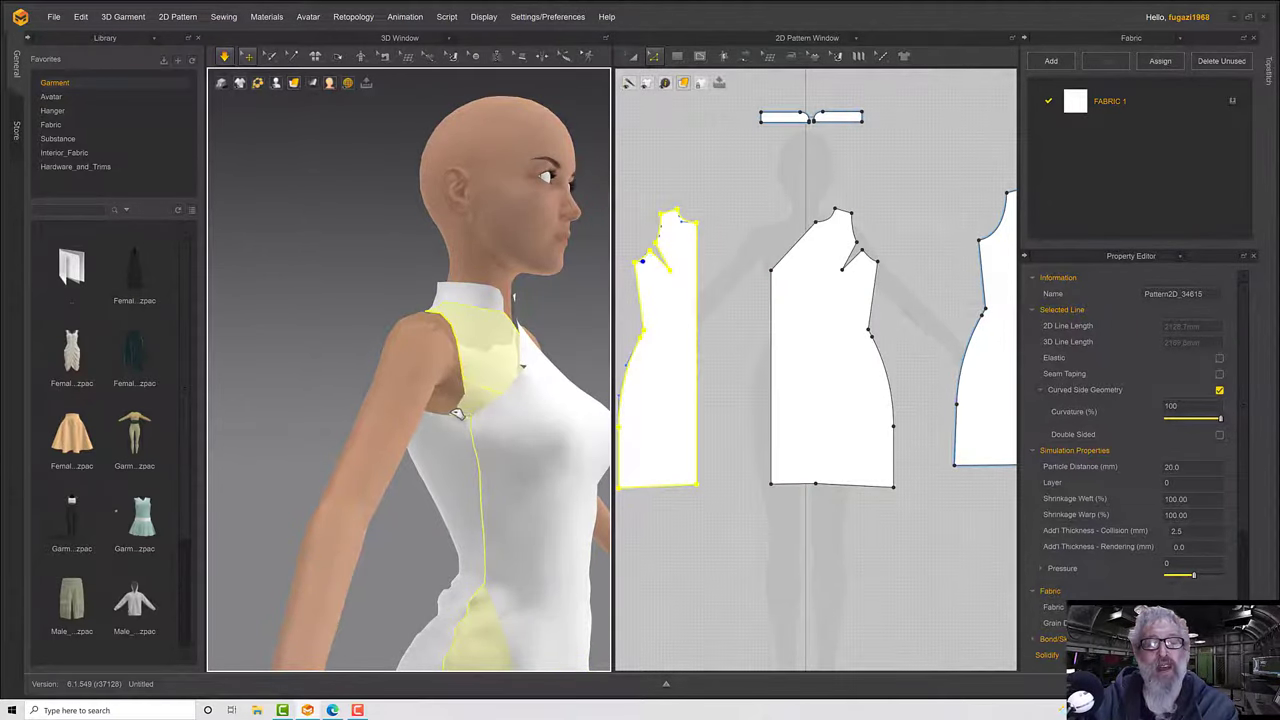
right_click_drag(491, 429, 352, 424)
scroll(491, 432, "down", 3)
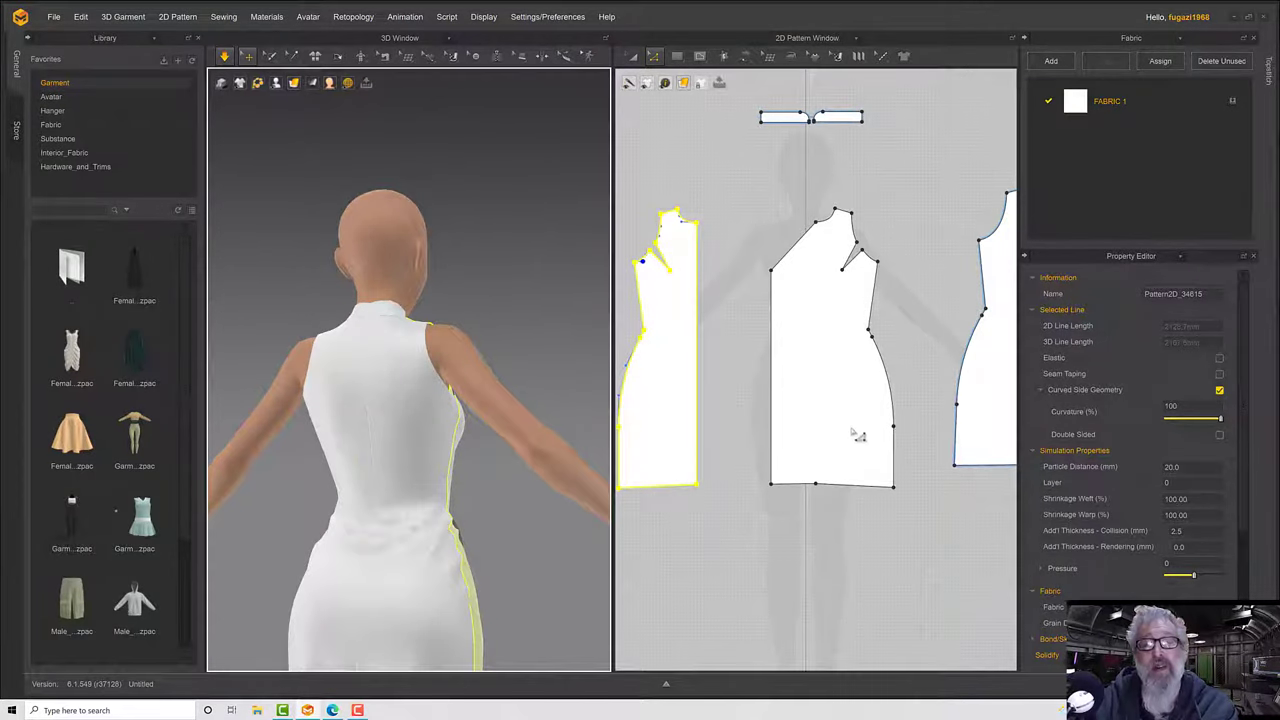
Straighten the mirrored back panels' center-back edges by deleting all their curve points.
middle_click_drag(814, 425, 557, 416)
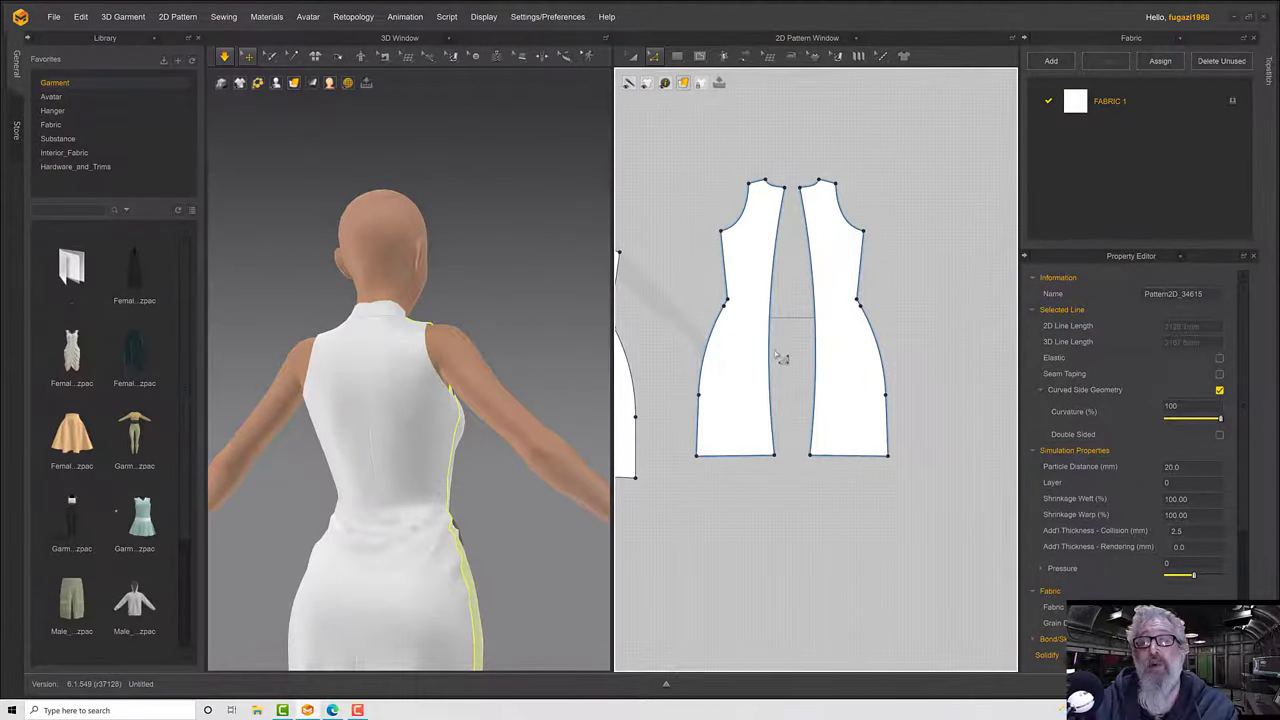
left_click(790, 383)
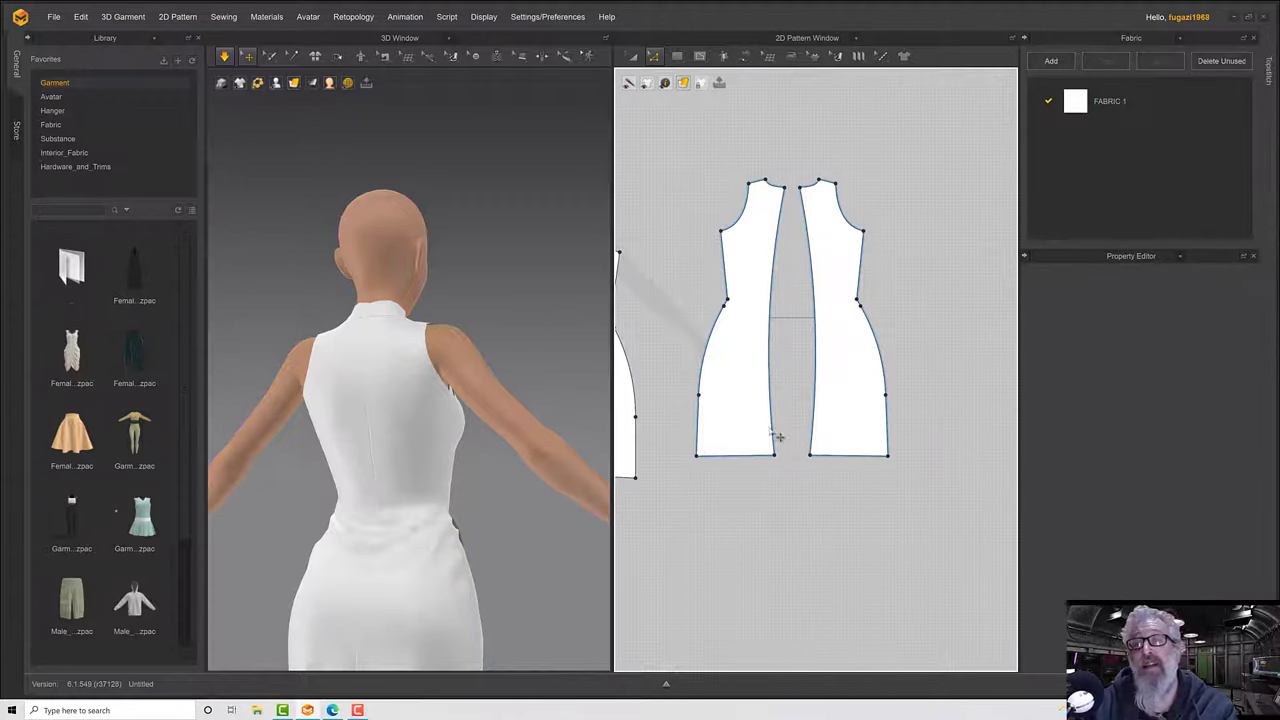
left_click(776, 353)
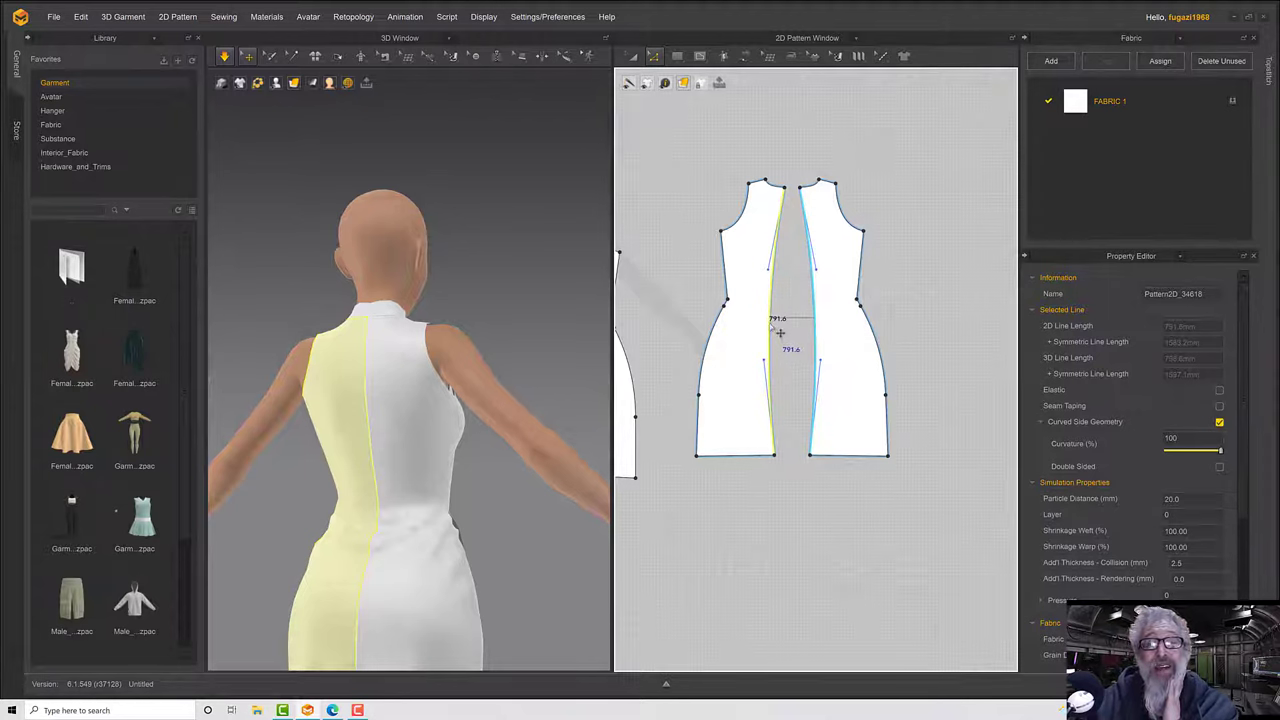
right_click(771, 326)
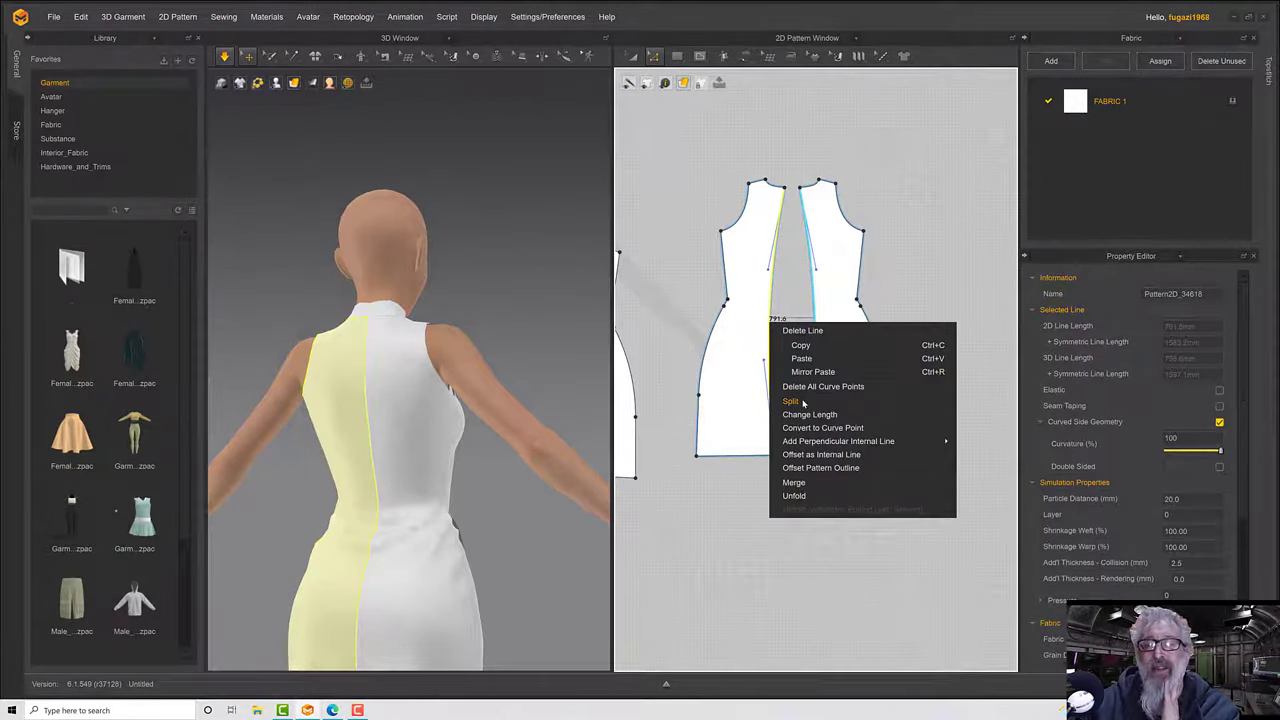
left_click(808, 395)
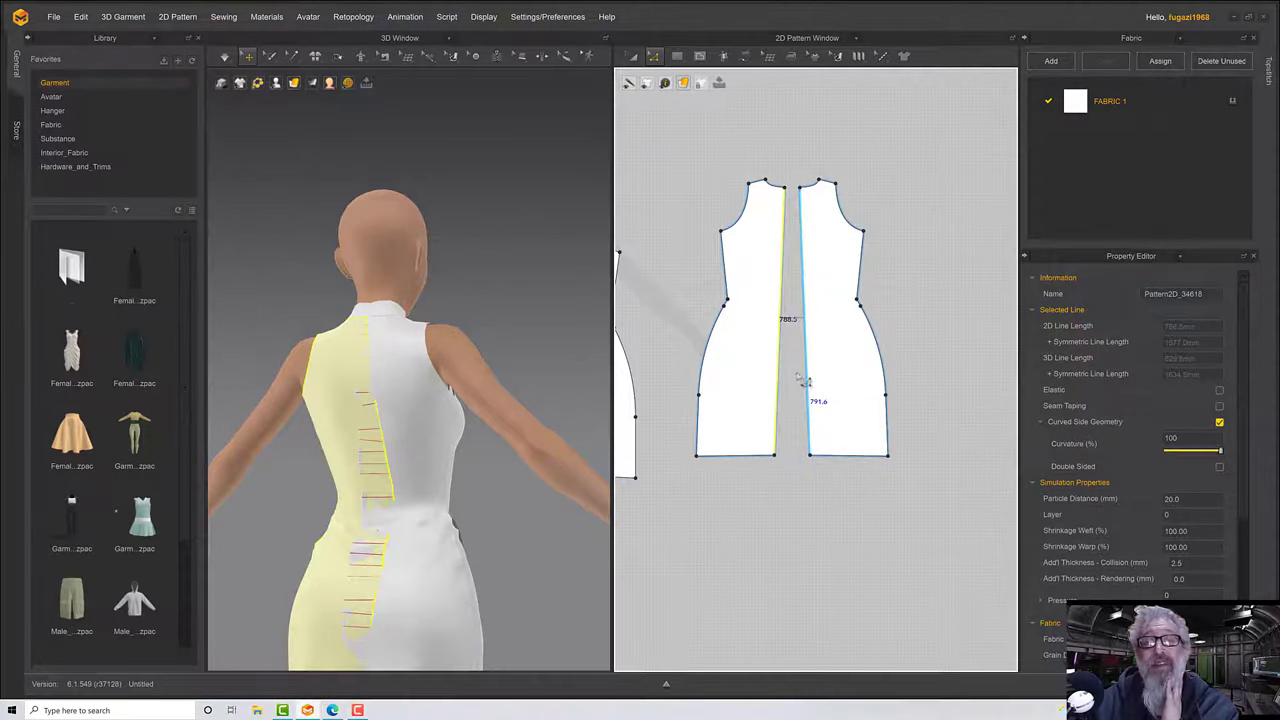
Move the center-back edges about 12 mm into the mirrored back panels and shift their hem points about 16 mm back toward the center.
left_click(792, 366)
left_click_drag(779, 350, 774, 350)
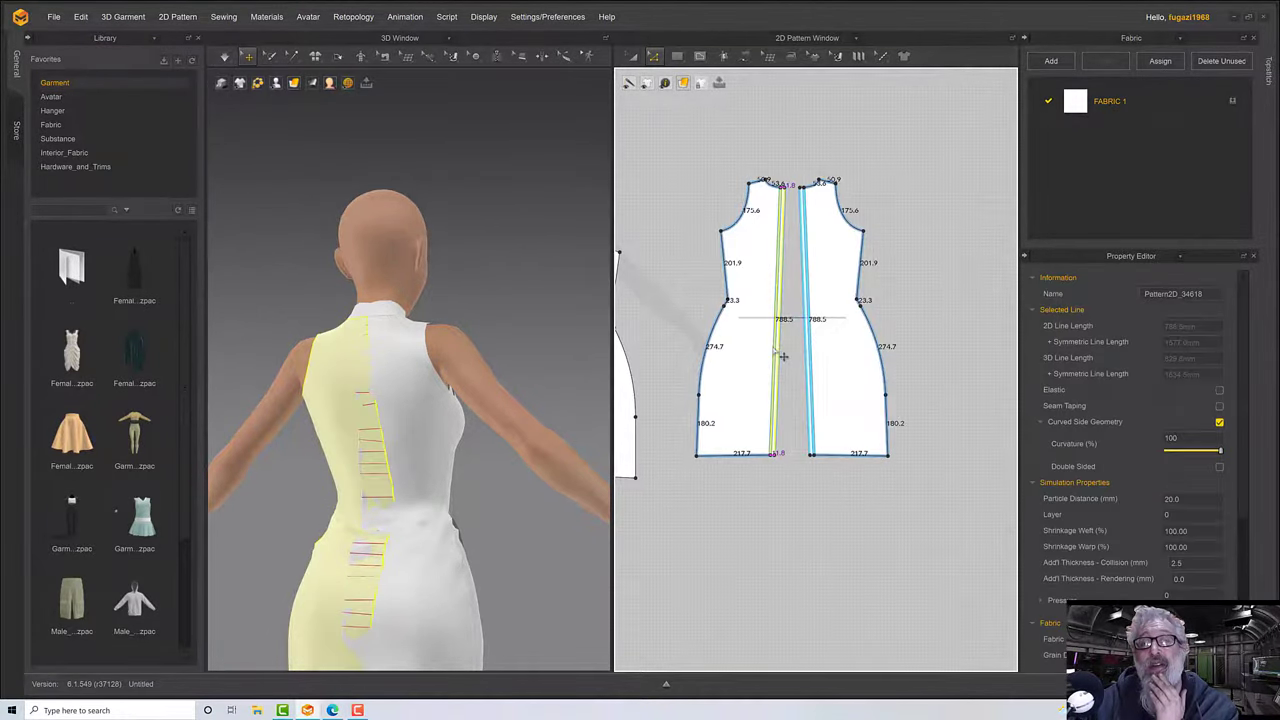
left_click(786, 468)
left_click(781, 464)
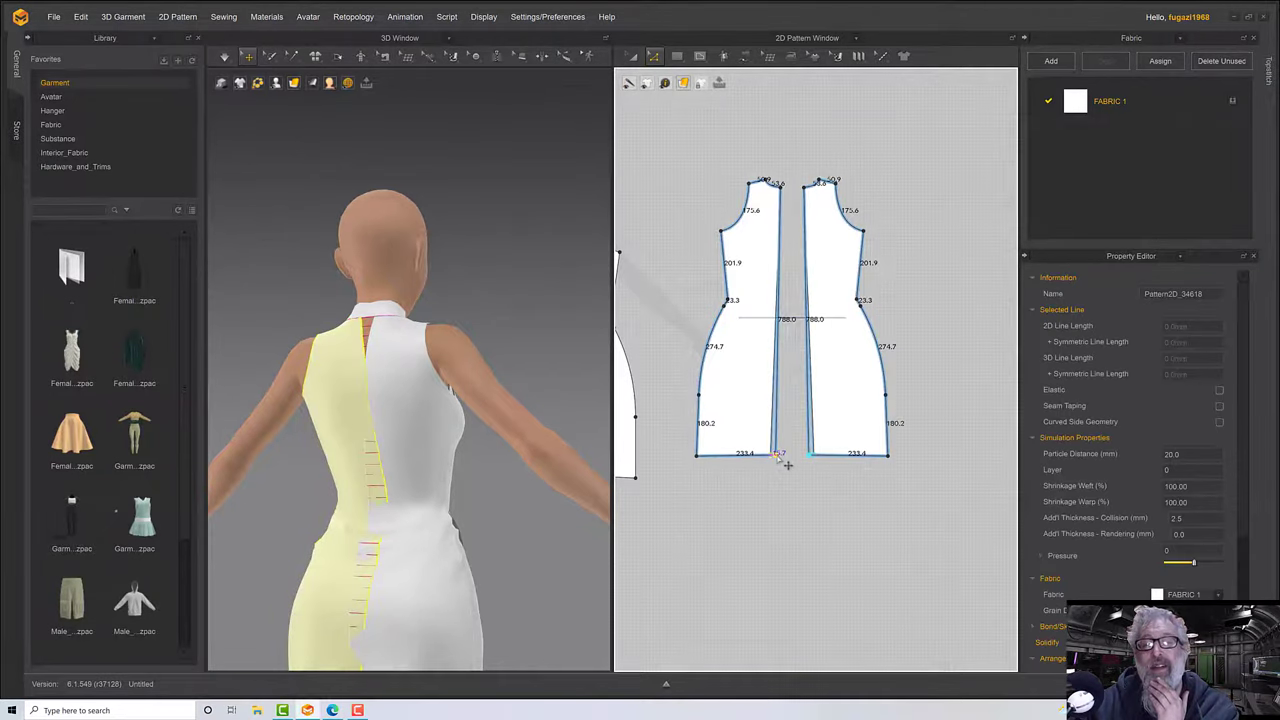
left_click_drag(780, 458, 788, 466)
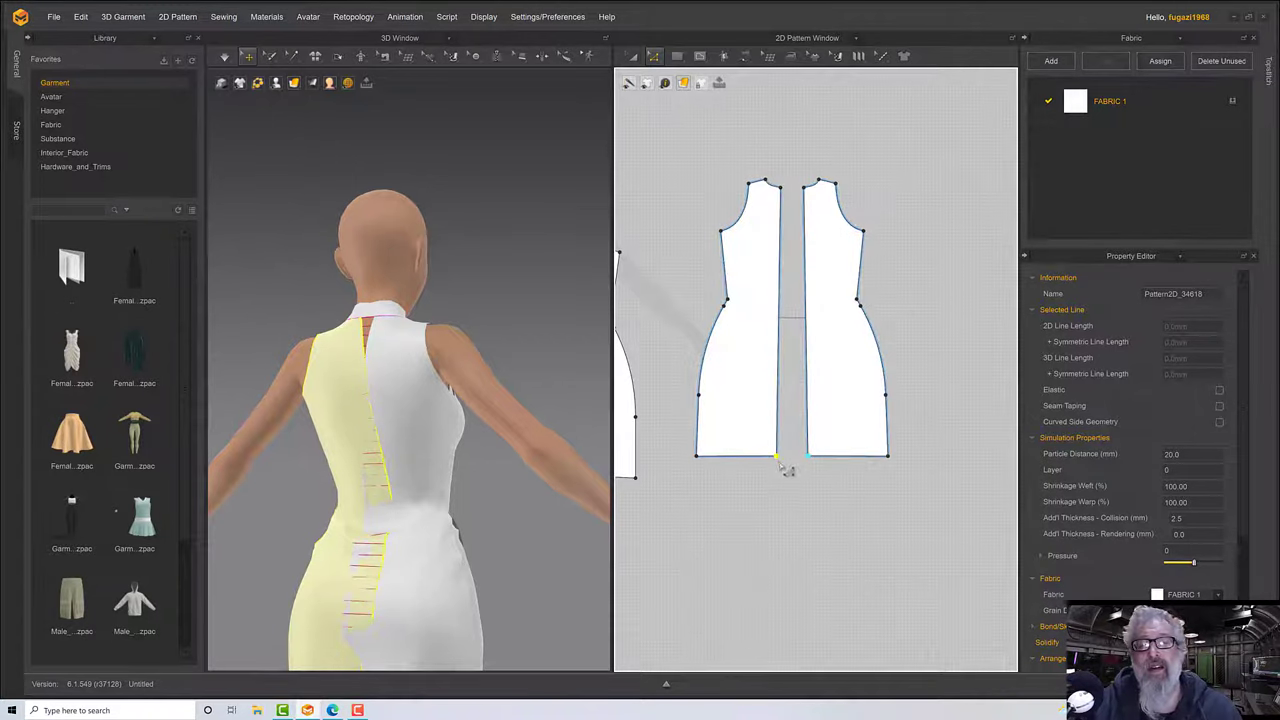
Narrow the mirrored back panels by moving their center-back edges further inward, and simulate while pulling the fabric at the back hip.
right_click_drag(490, 460, 502, 437)
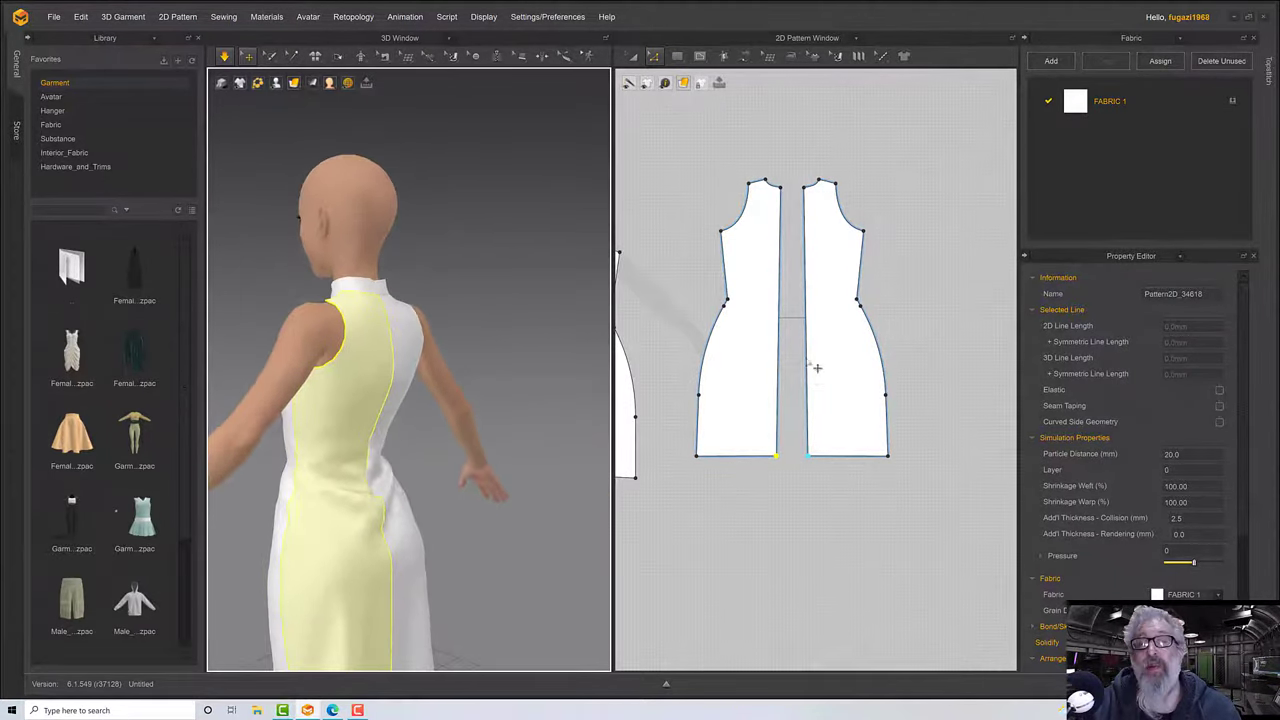
left_click(779, 354)
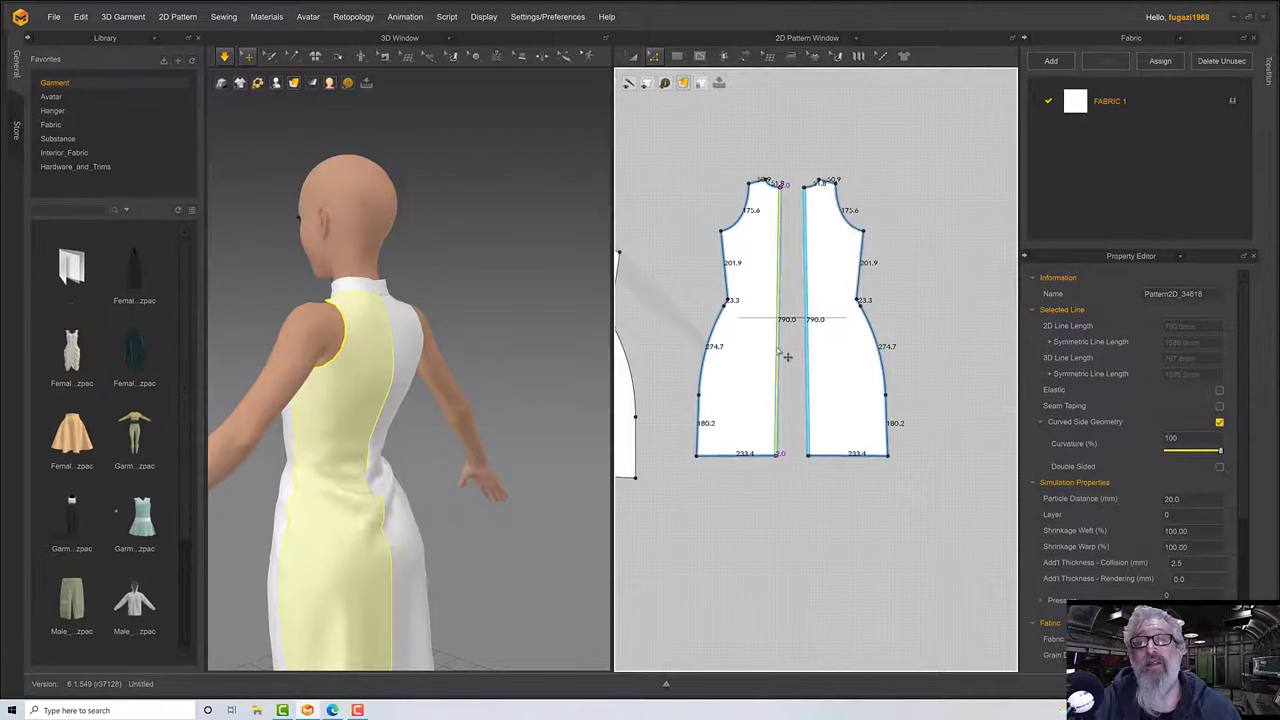
left_click(786, 356)
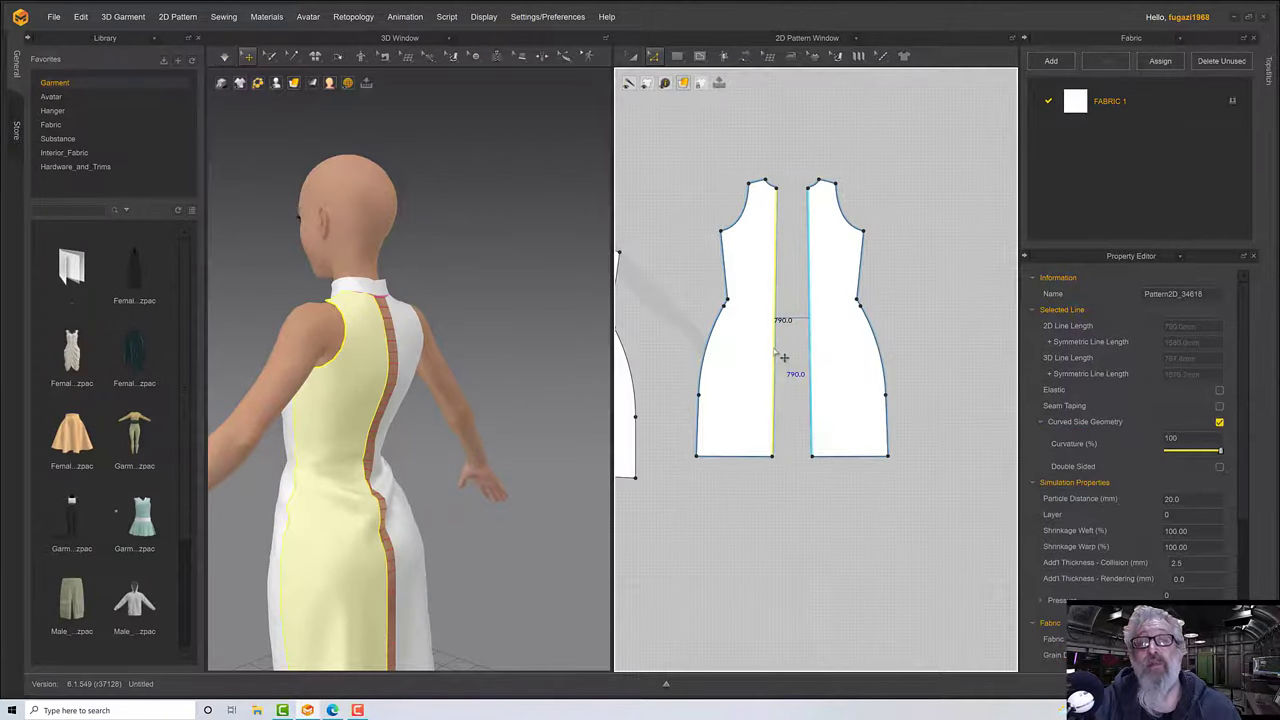
right_click_drag(583, 371, 480, 366)
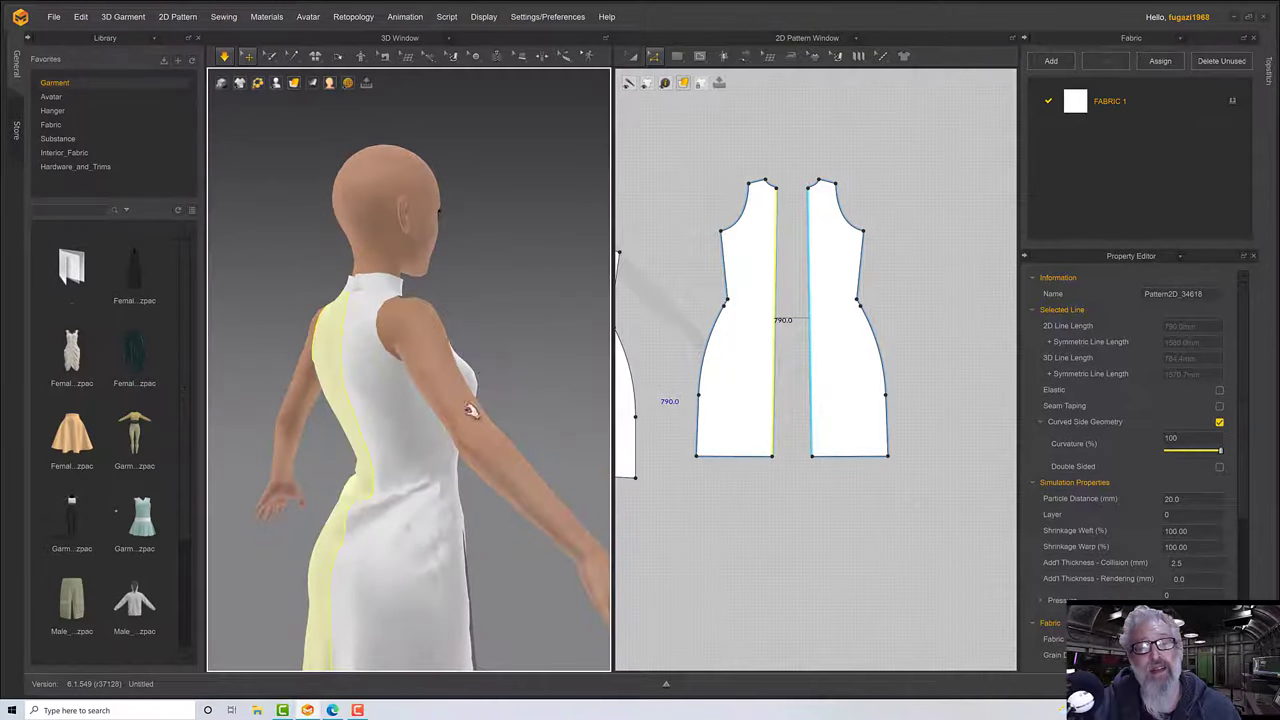
left_click_drag(380, 526, 357, 590)
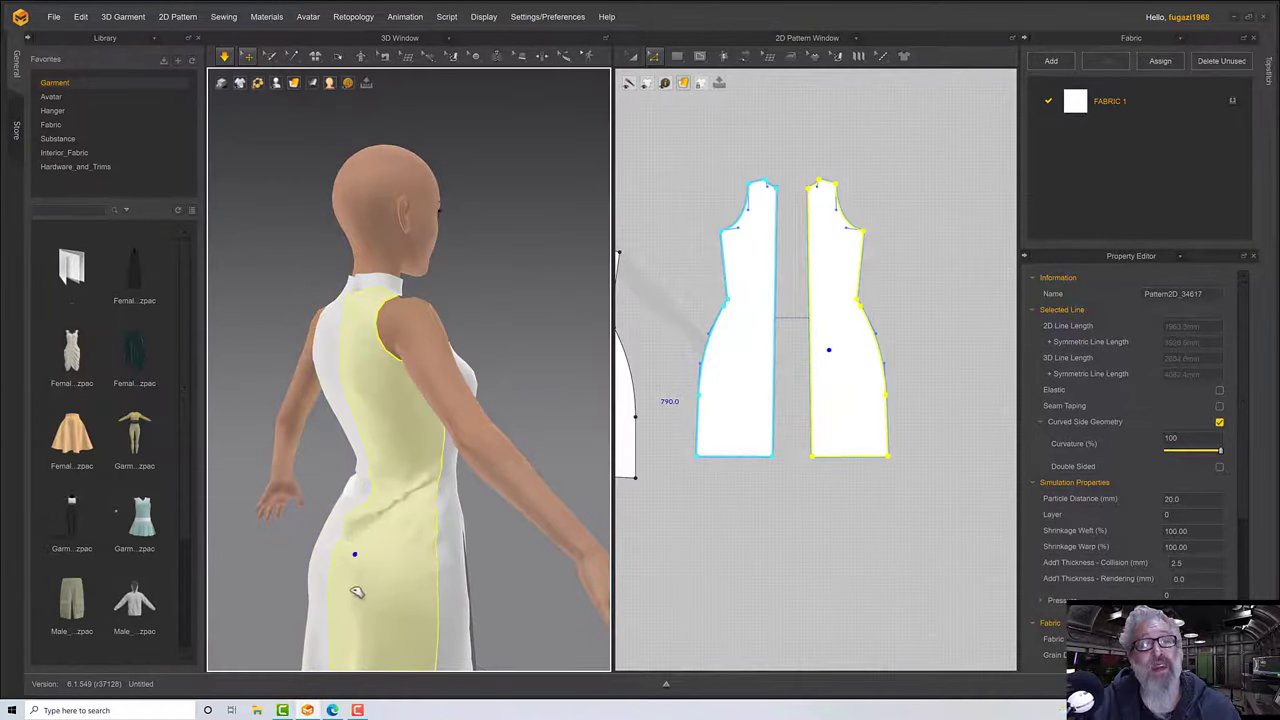
right_click_drag(357, 588, 462, 361)
left_click(350, 362)
key("space")
middle_click_drag(467, 378, 556, 381)
scroll(389, 384, "up", 2)
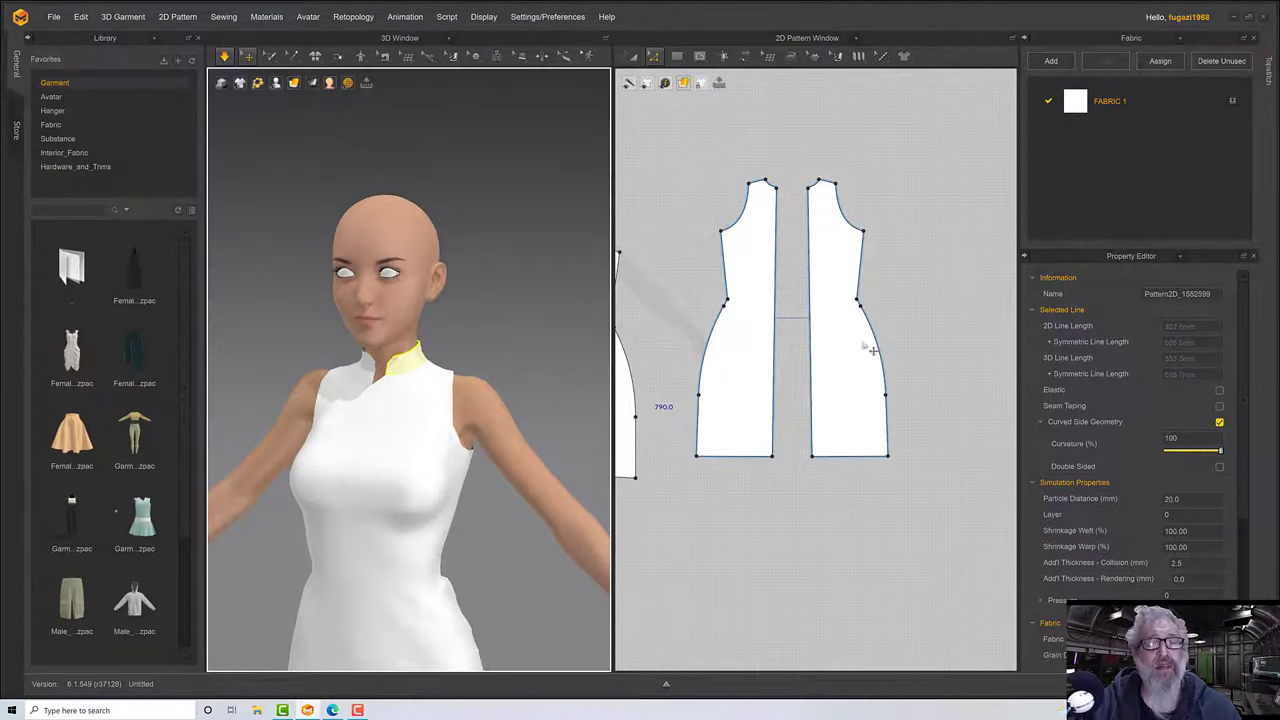
Shorten the mirrored stand-collar pieces by moving their center-back end edges about 15 mm inward, and simulate the collar at the back neck.
middle_click_drag(758, 287, 925, 390)
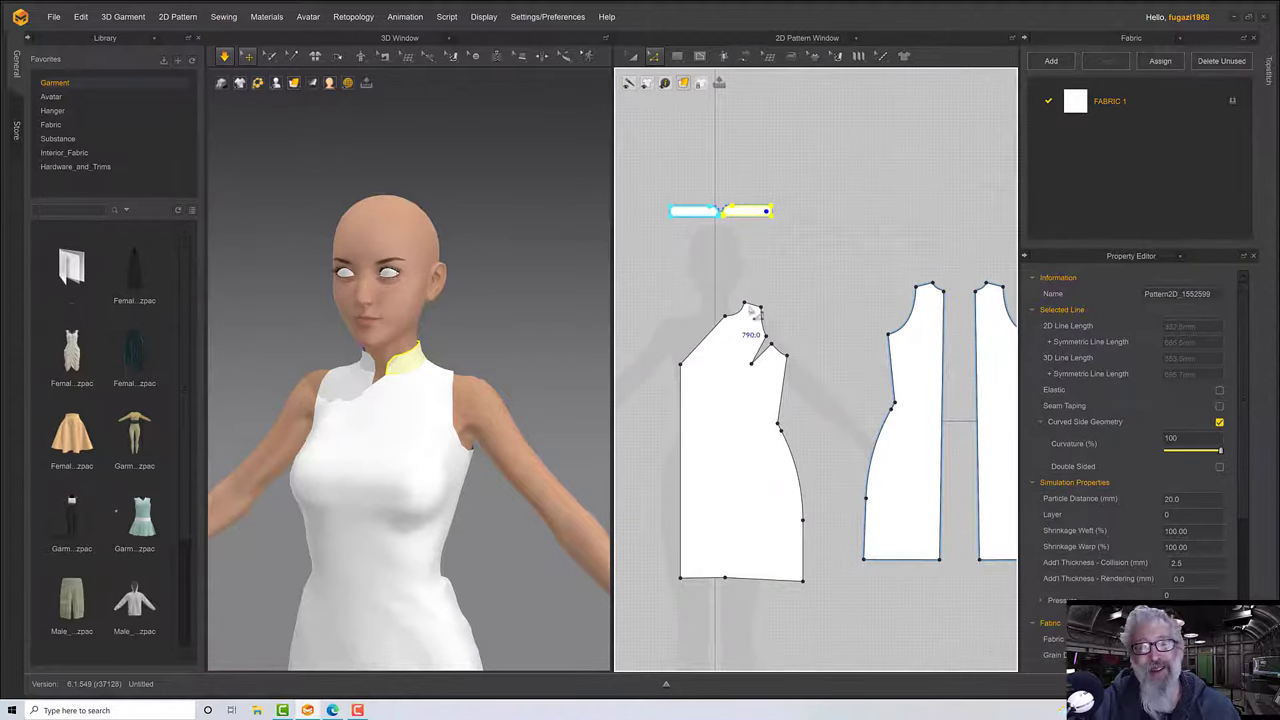
scroll(830, 300, "up", 1)
scroll(803, 323, "down", 2)
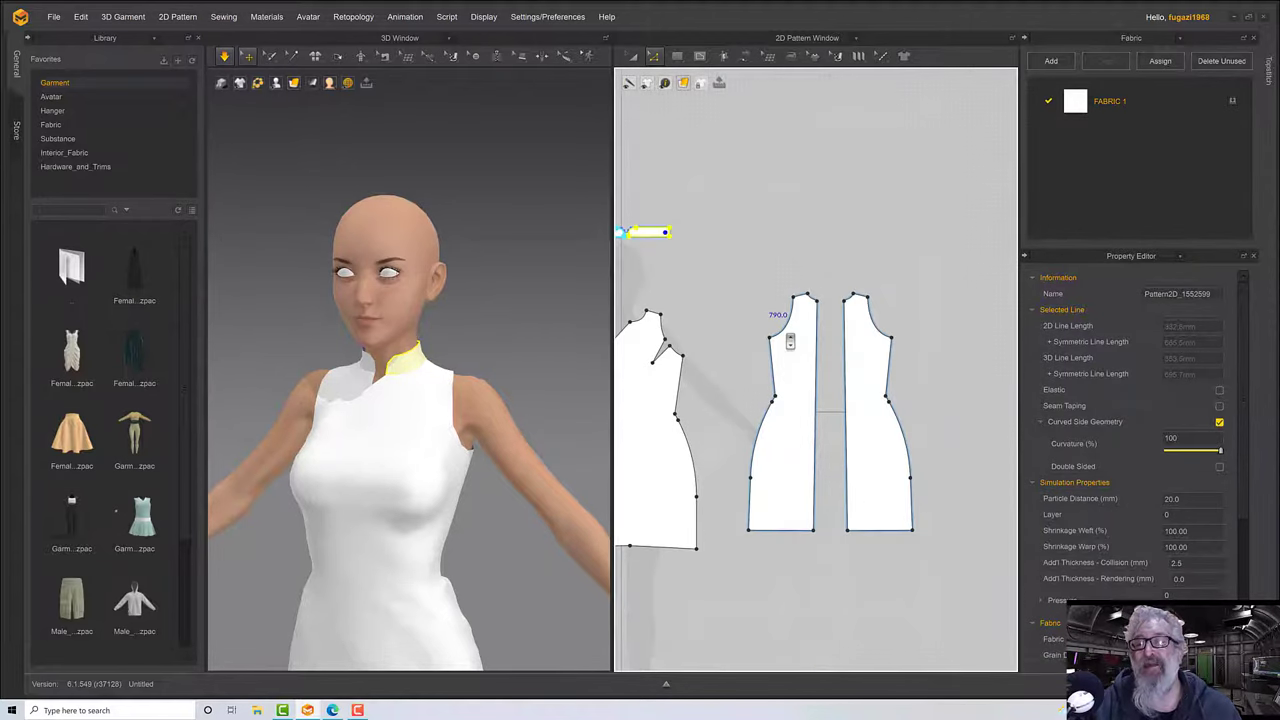
left_click(816, 303)
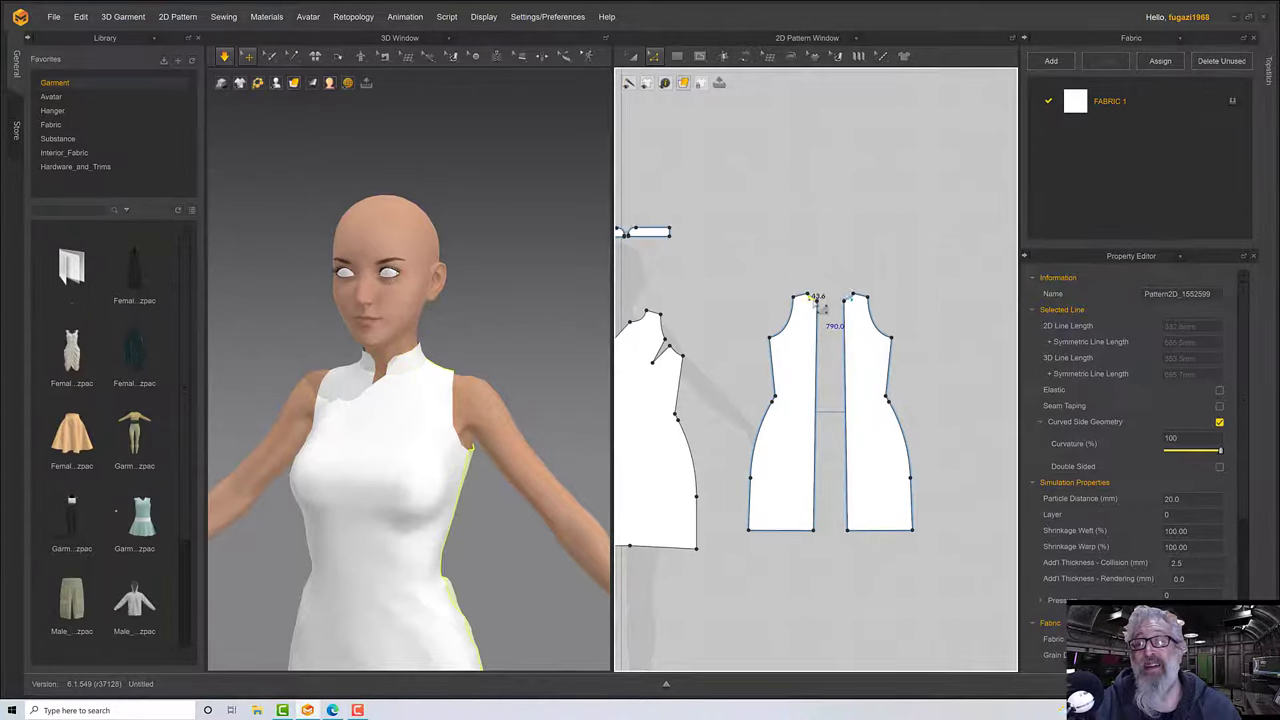
scroll(817, 305, "down", 2)
scroll(817, 305, "up", 2)
middle_click_drag(747, 291, 830, 301)
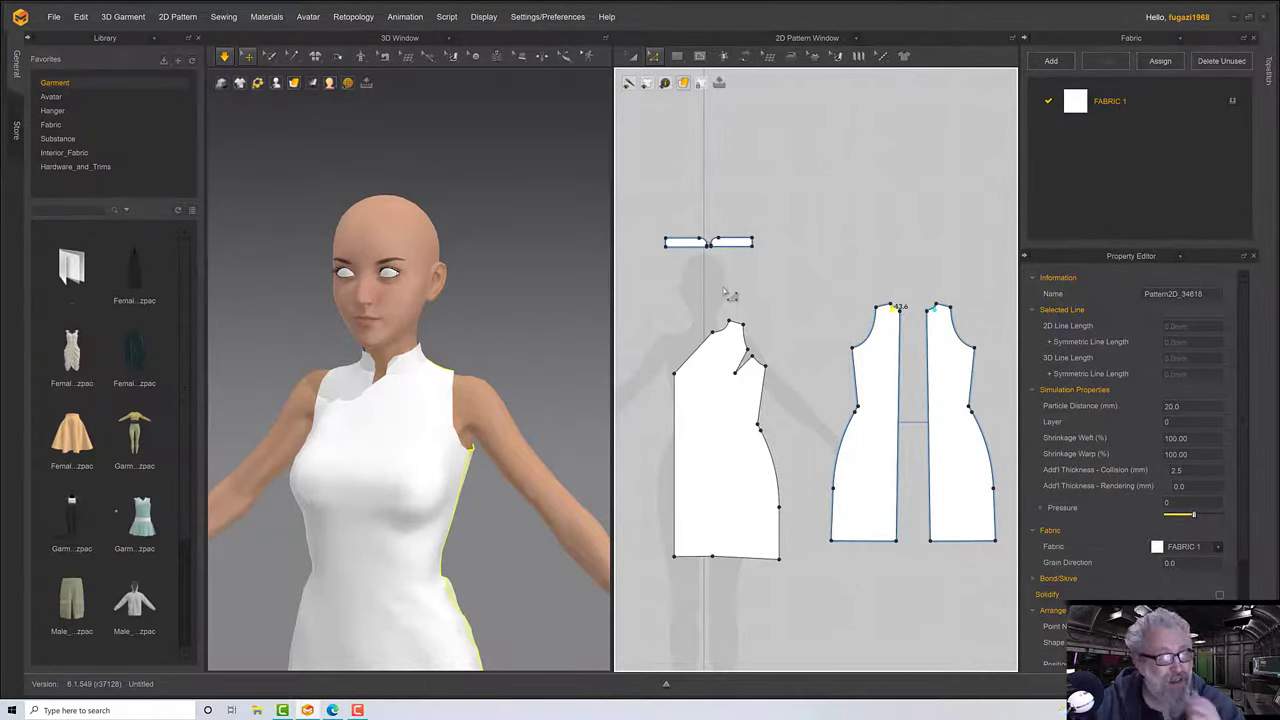
scroll(731, 290, "up", 4)
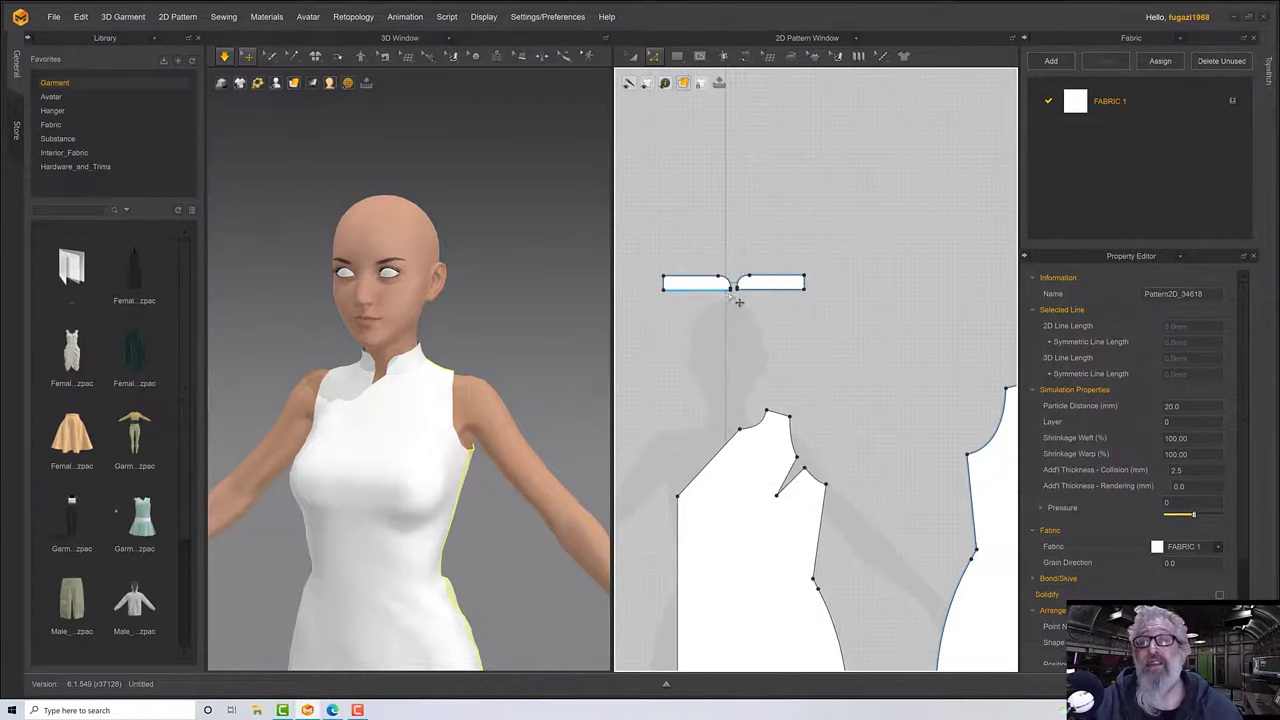
left_click(808, 285)
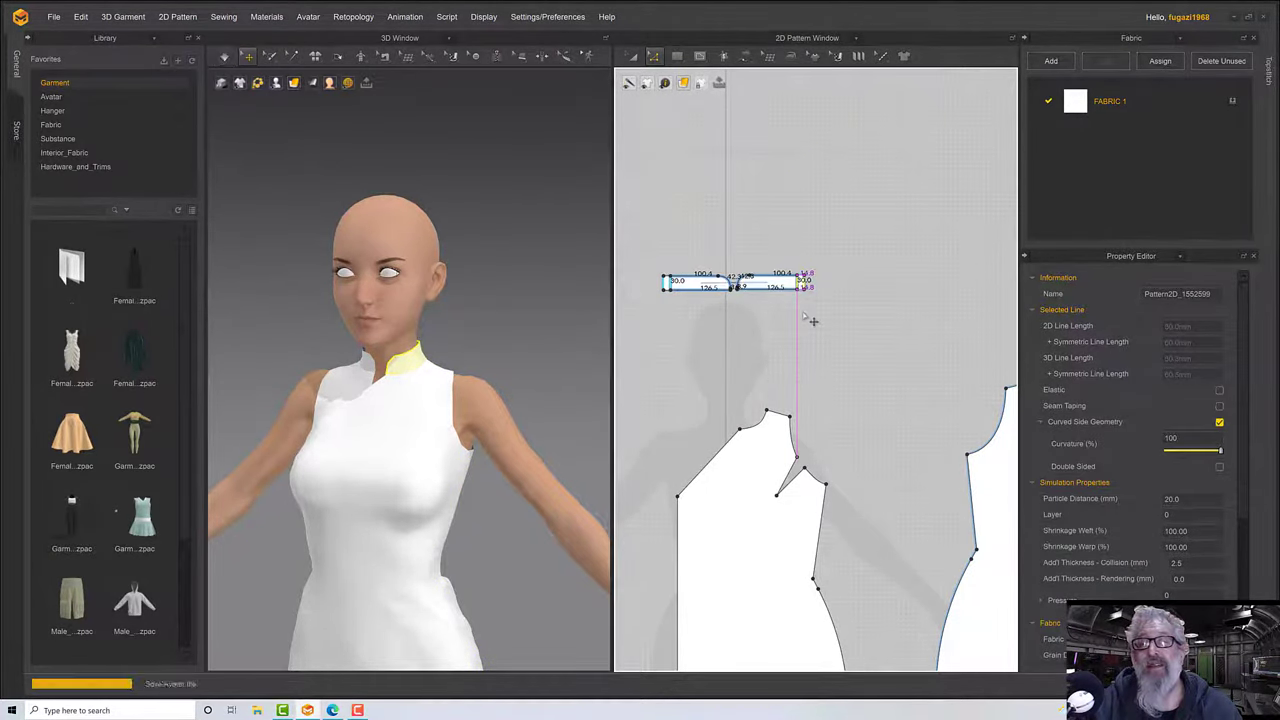
mouse_move(510, 359)
right_mouse_down()
mouse_move(467, 350)
mouse_move(530, 345)
mouse_move(494, 362)
right_mouse_up()
key("space")
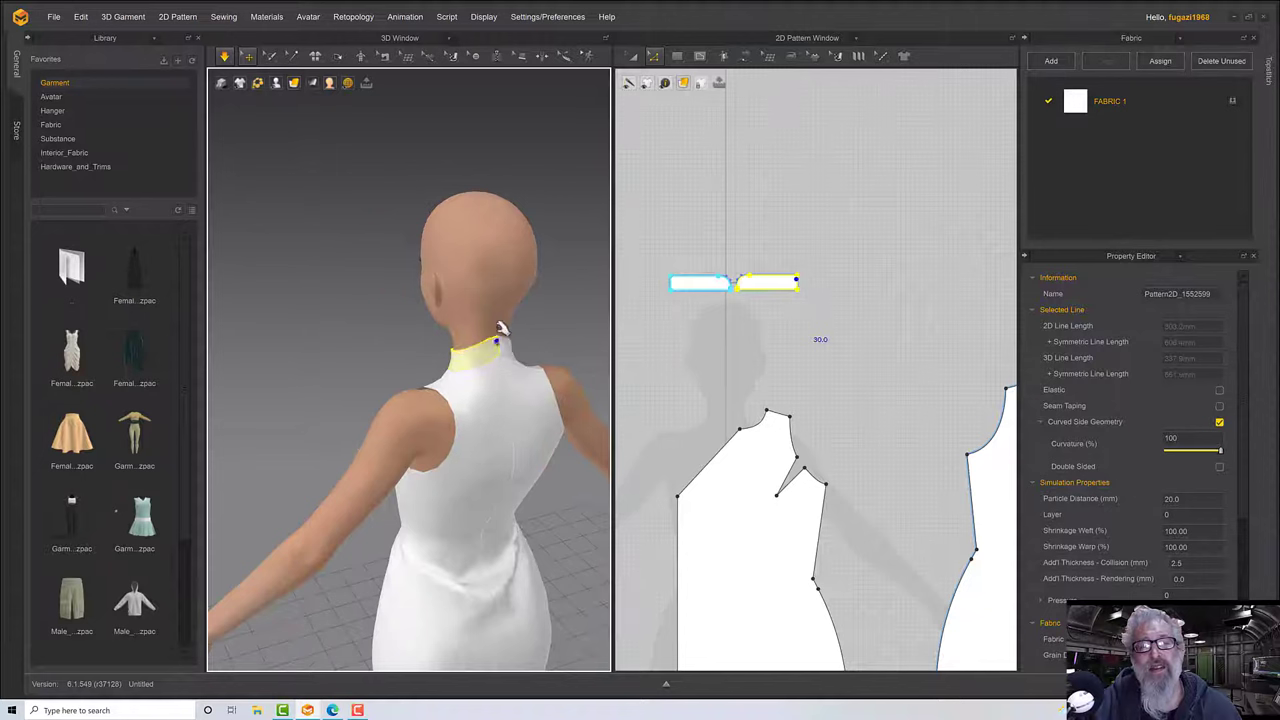
left_click(514, 392)
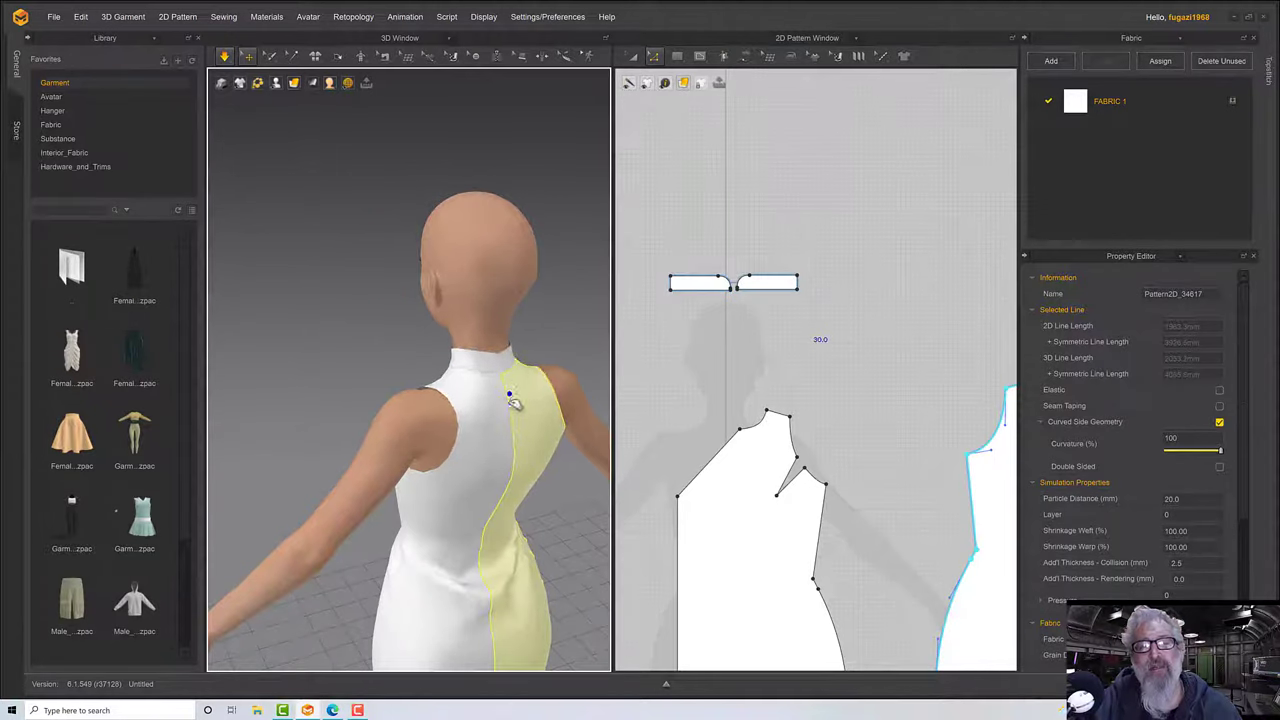
Try to merge the two mirrored back panels along their center-back edges.
scroll(754, 432, "down", 3)
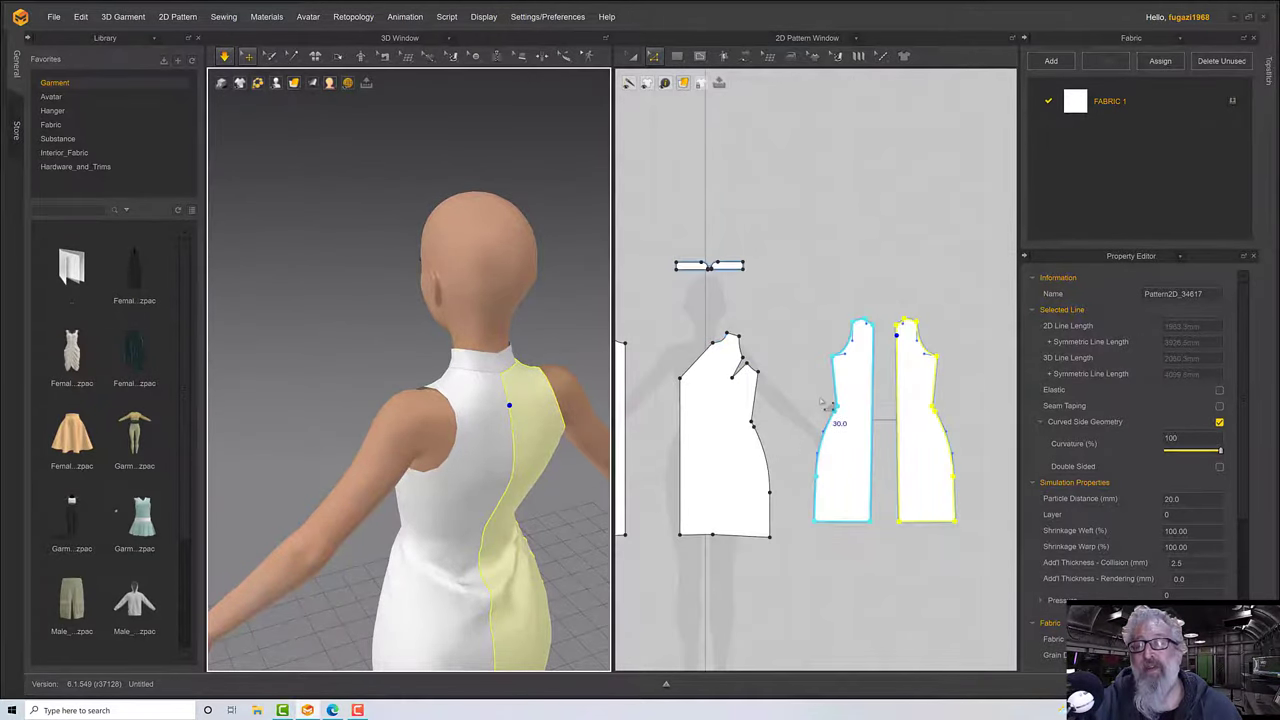
middle_click_drag(830, 403, 774, 417)
scroll(807, 391, "down", 1)
scroll(807, 391, "up", 3)
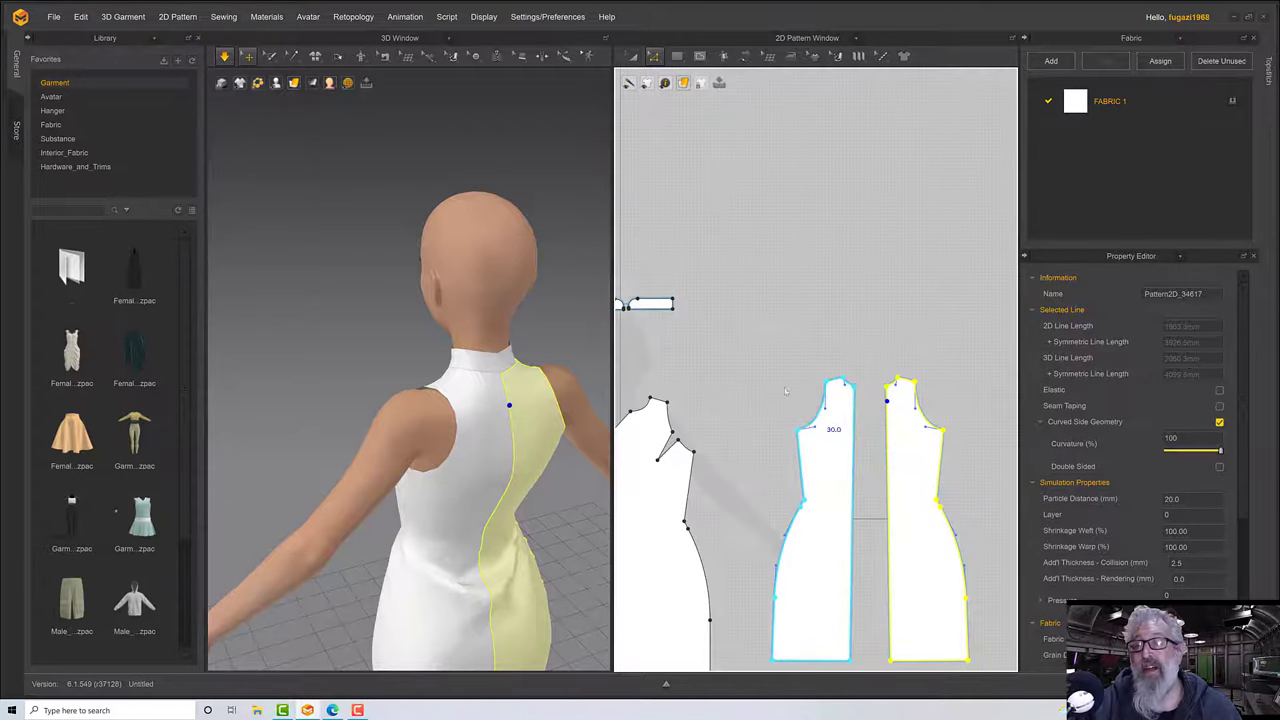
left_click(814, 383)
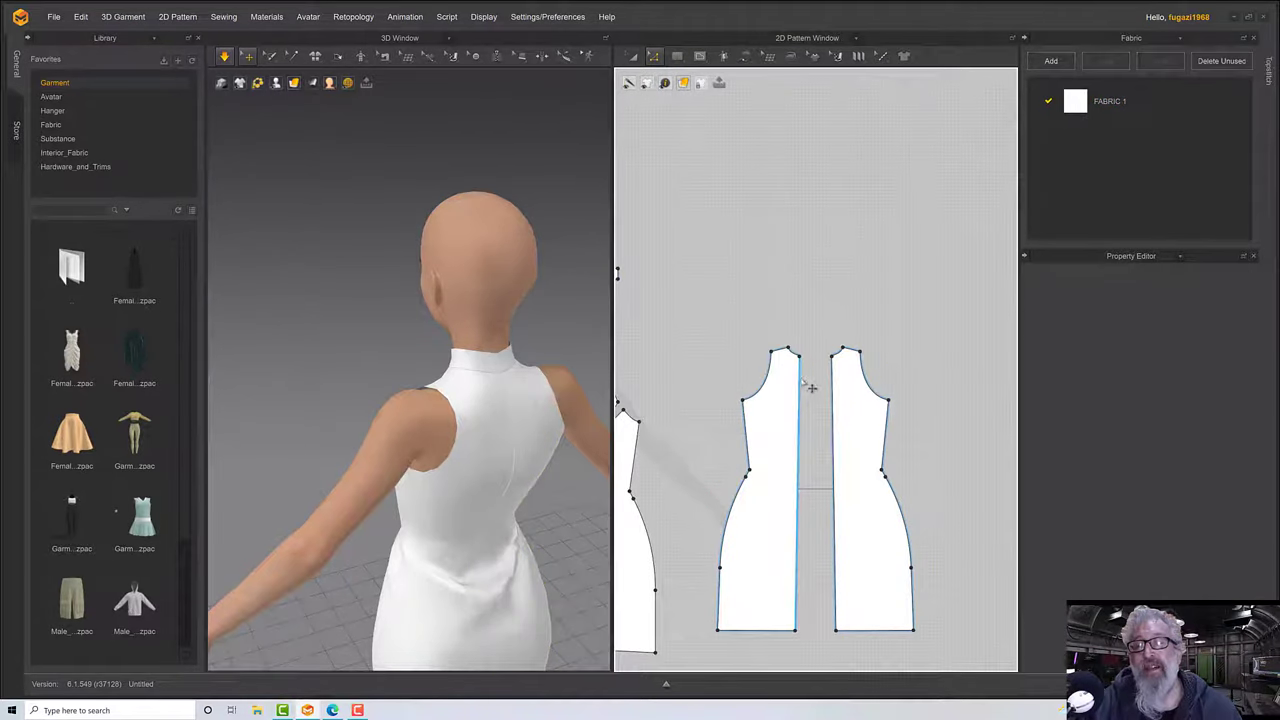
left_click(800, 390)
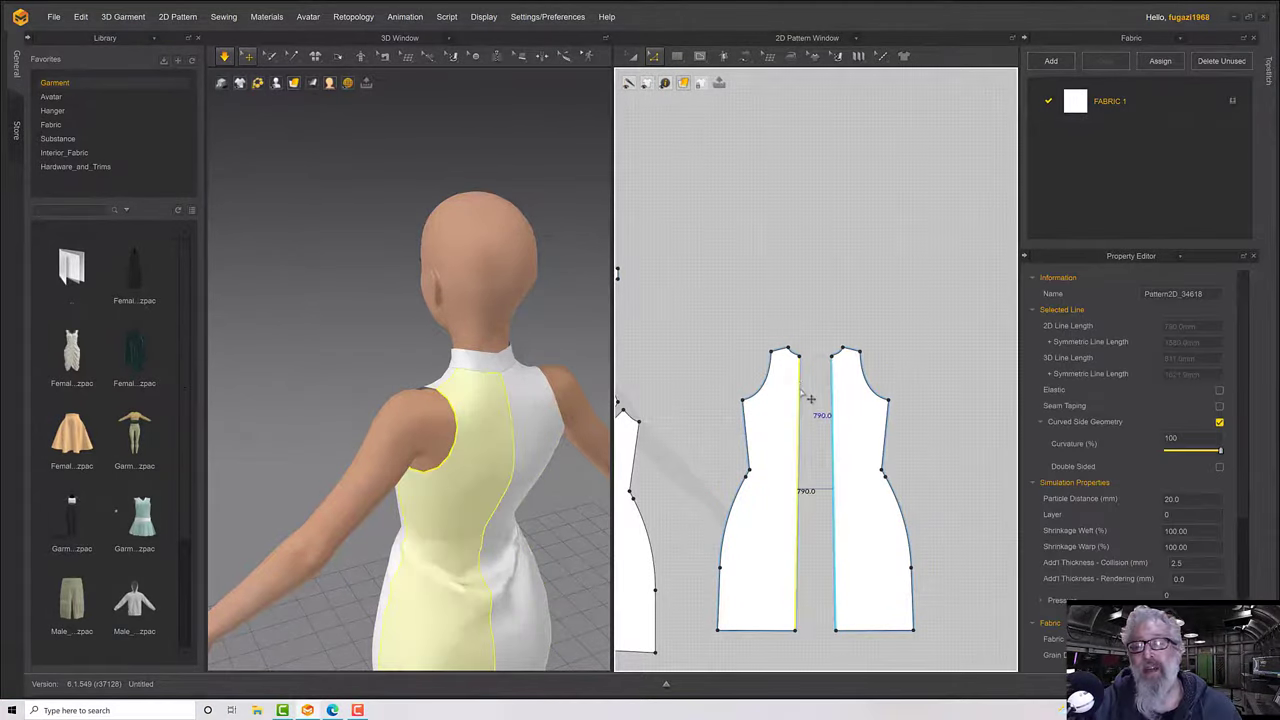
right_click(801, 393)
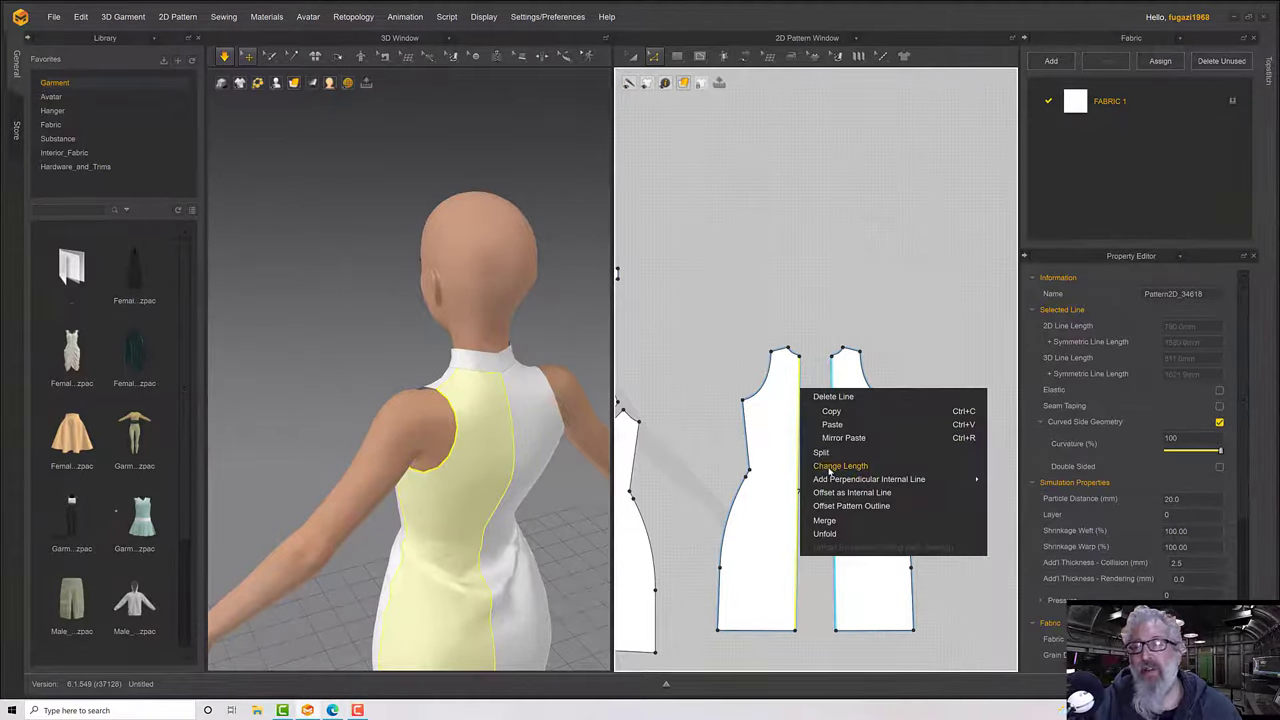
left_click(825, 521)
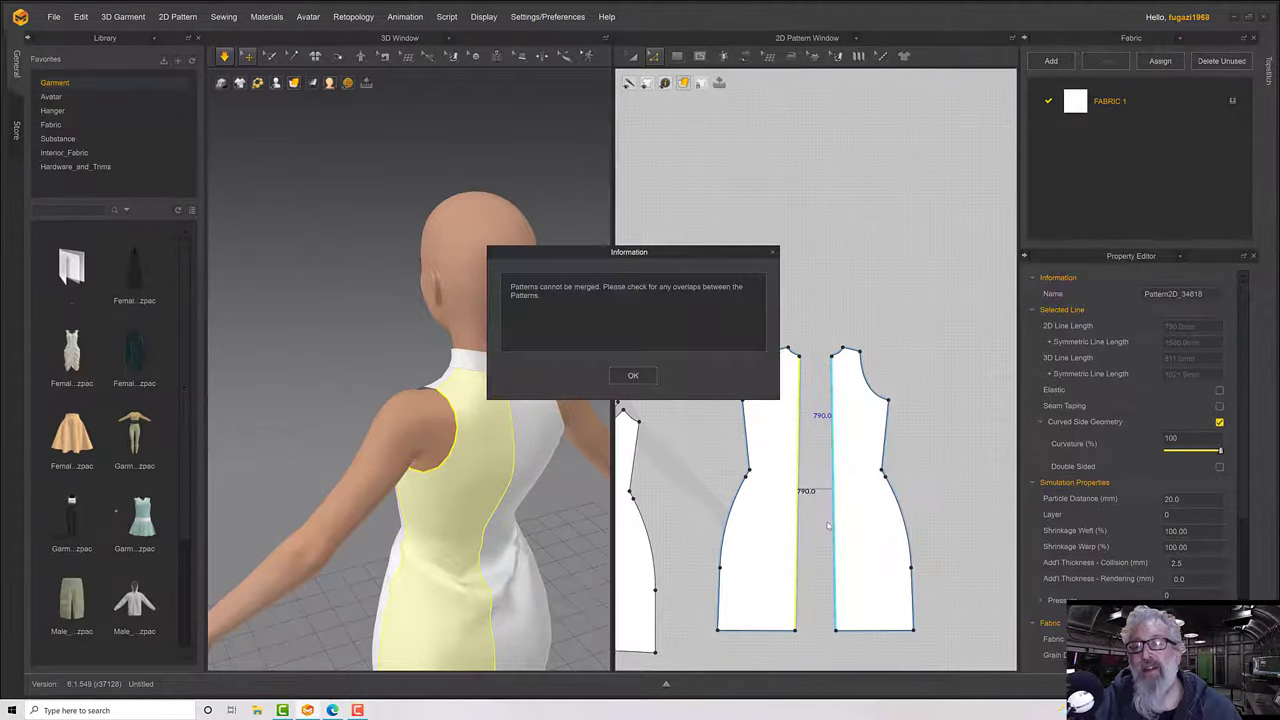
left_click(633, 375)
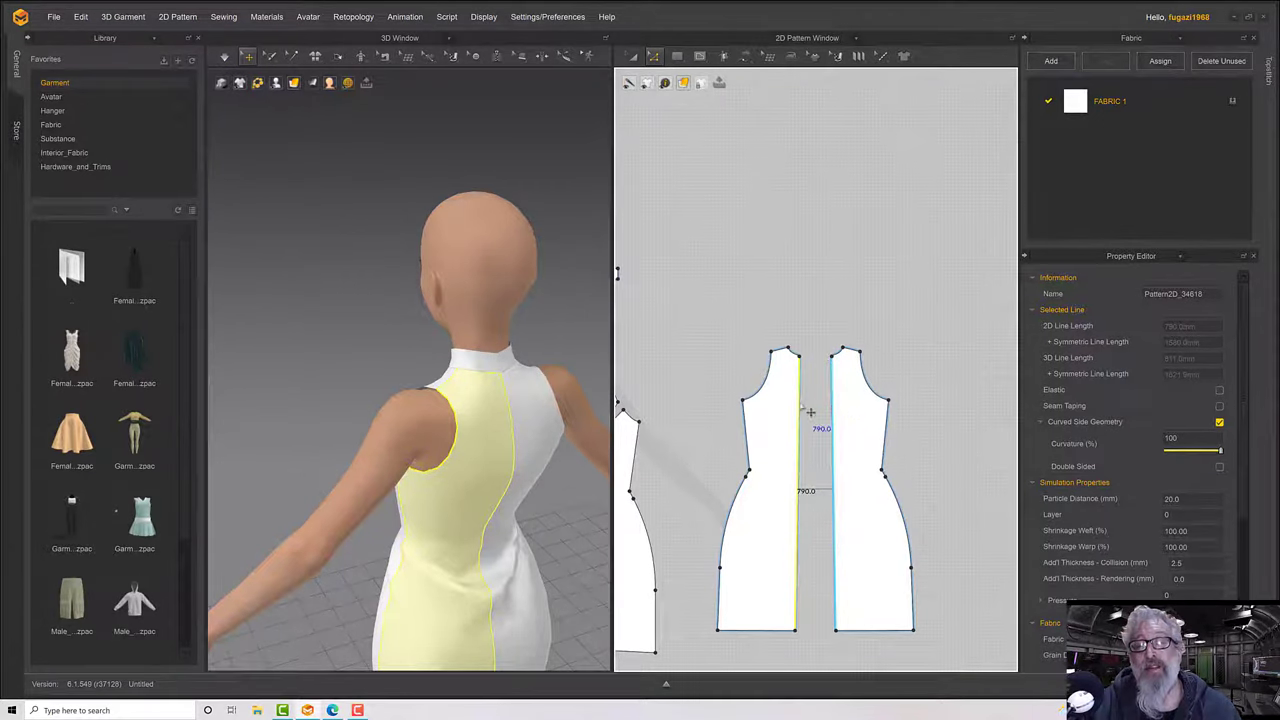
right_click(810, 411)
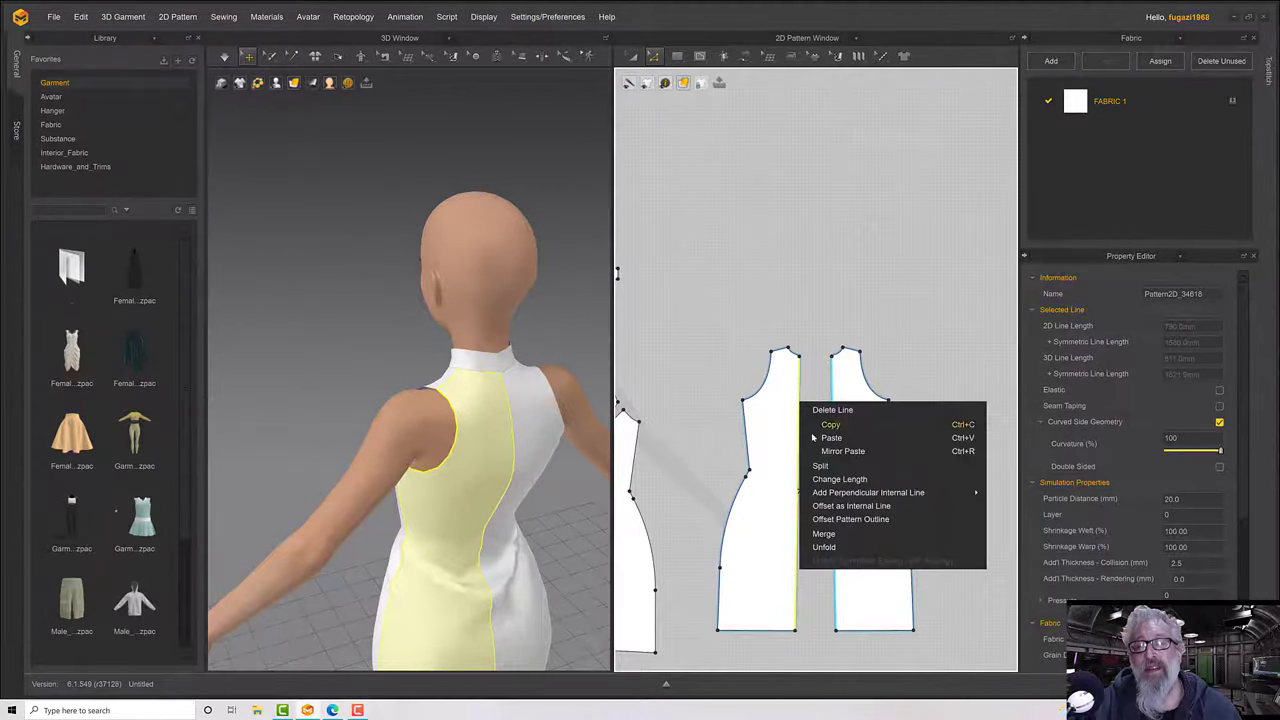
left_click(828, 535)
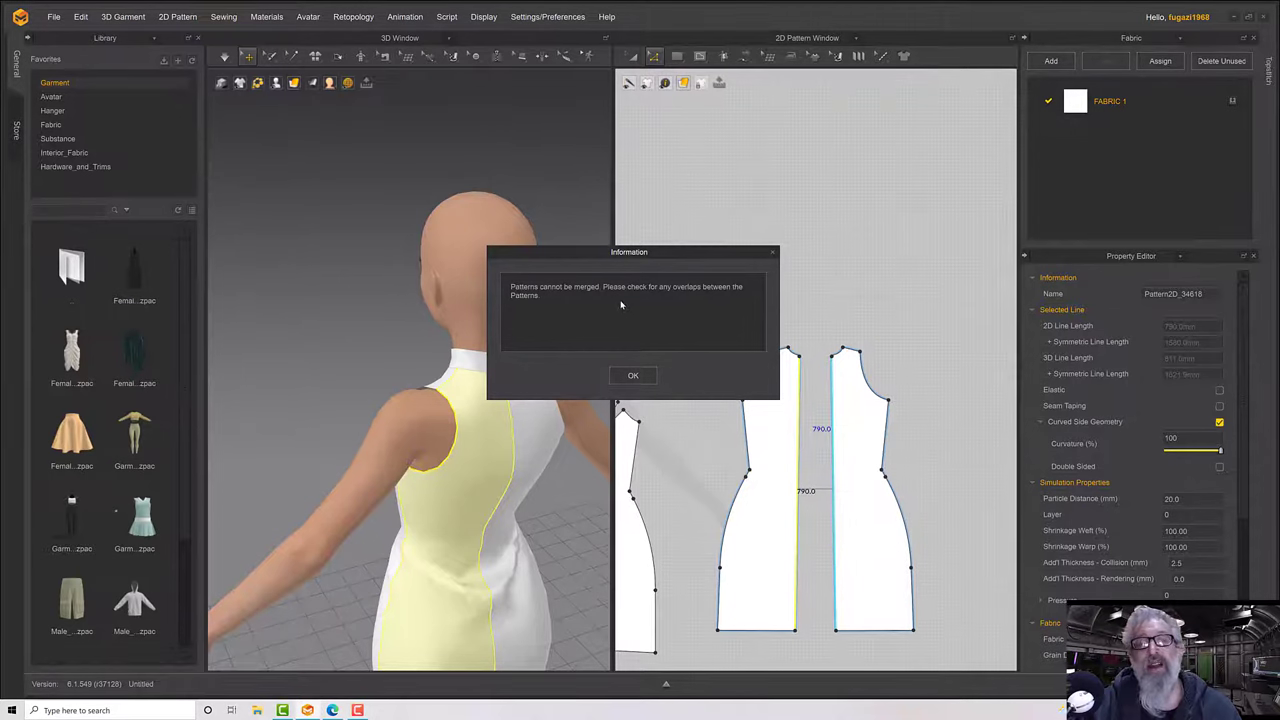
left_click(633, 377)
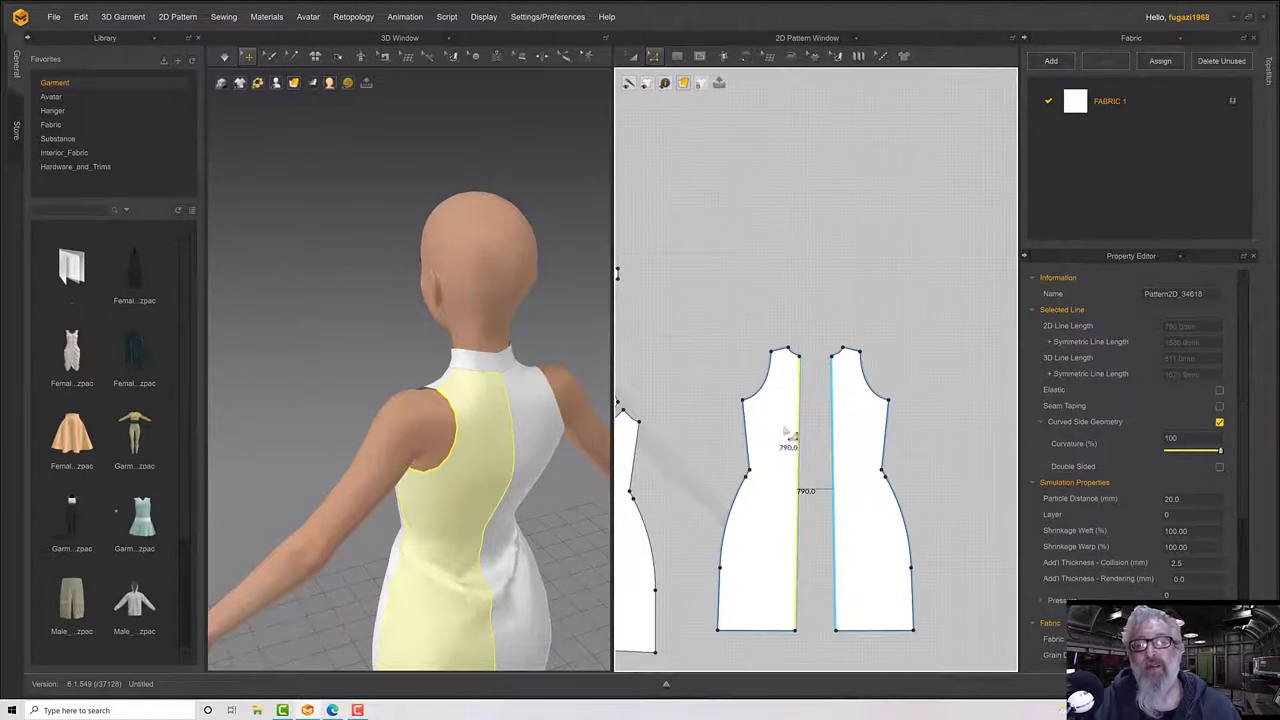
Make the back panels' center-back edges vertical by aligning their neck and hem points to Center, undoing a mistaken Middle alignment.
middle_click_drag(811, 440, 785, 402)
left_click(786, 419)
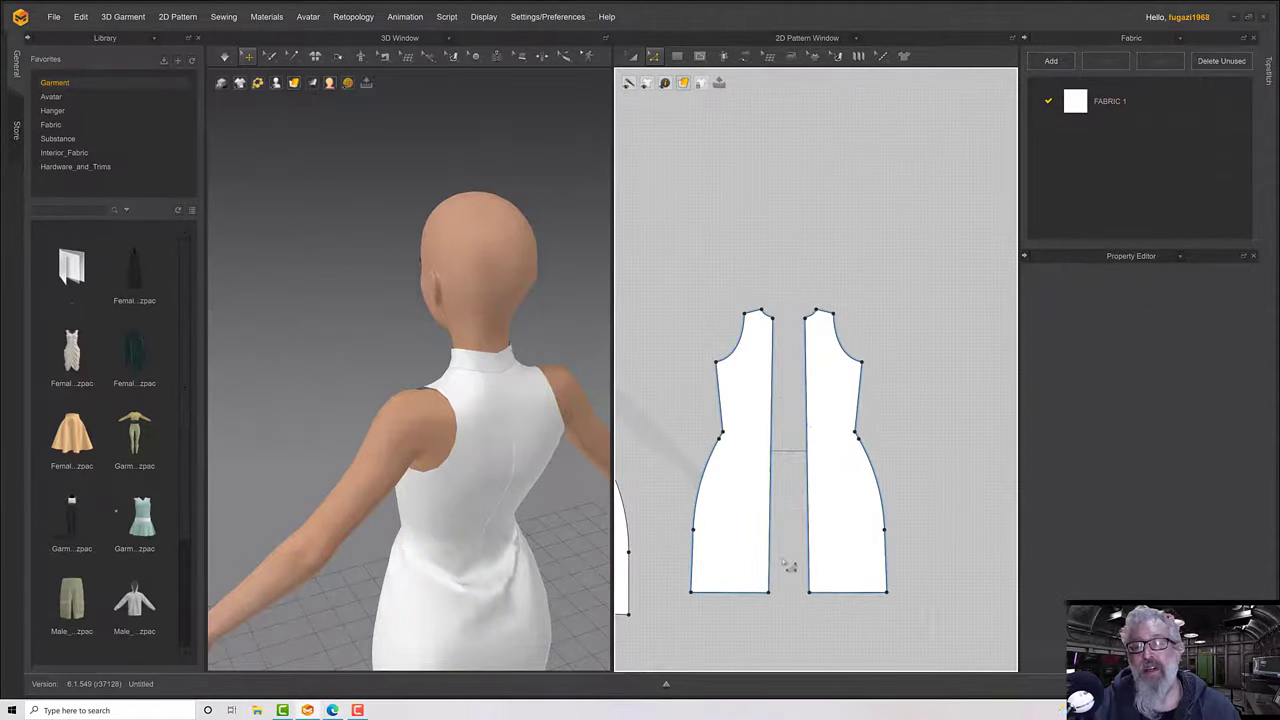
left_click(777, 598)
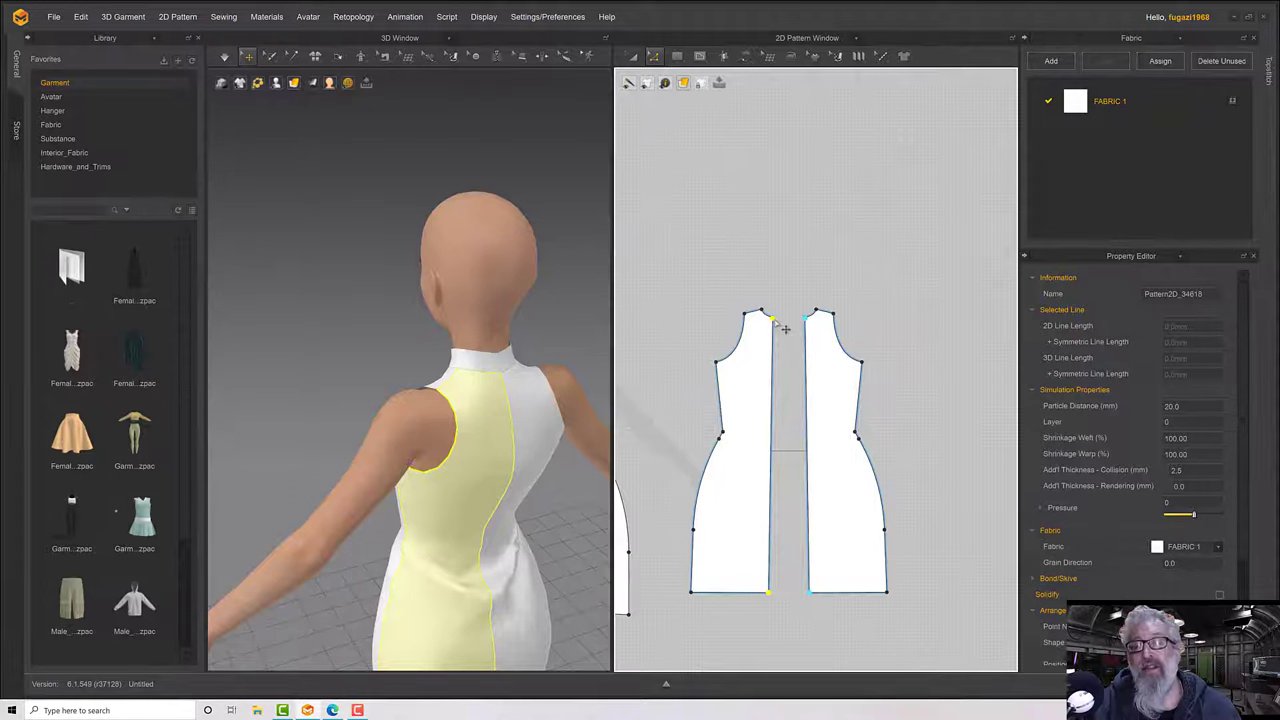
right_click(775, 318)
mouse_move(811, 370)
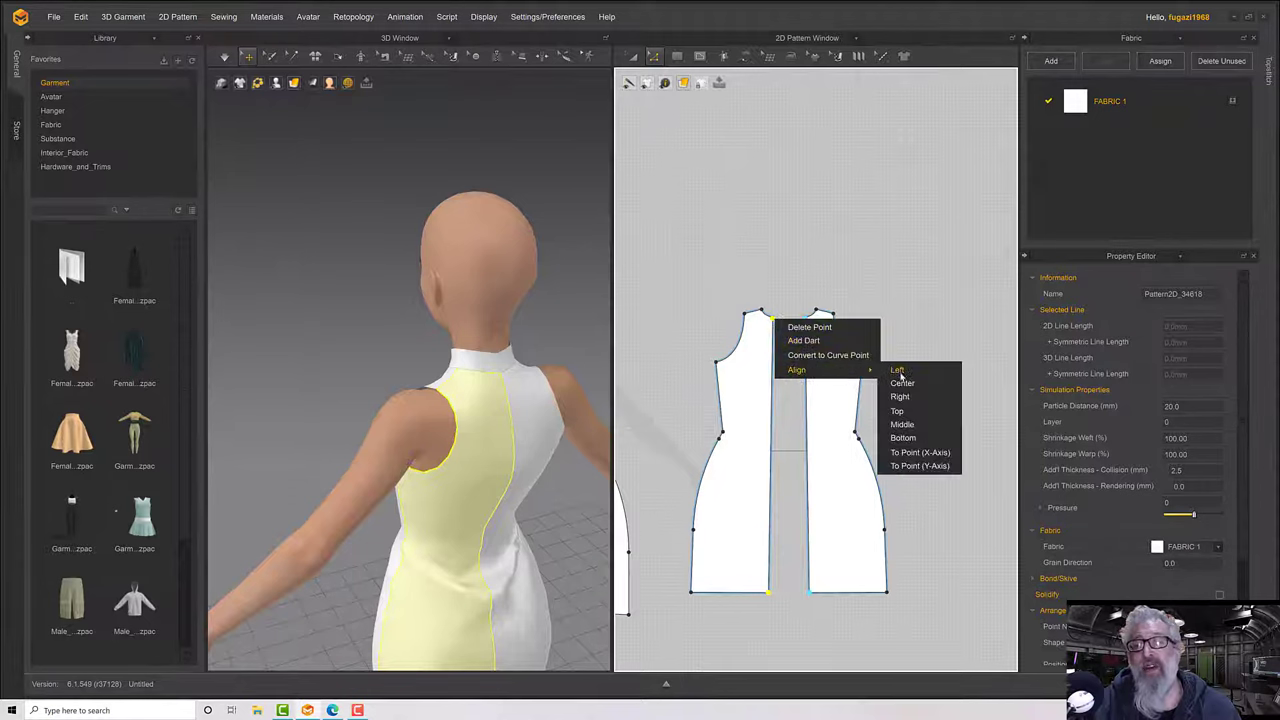
left_click(903, 425)
key("ctrl+z")
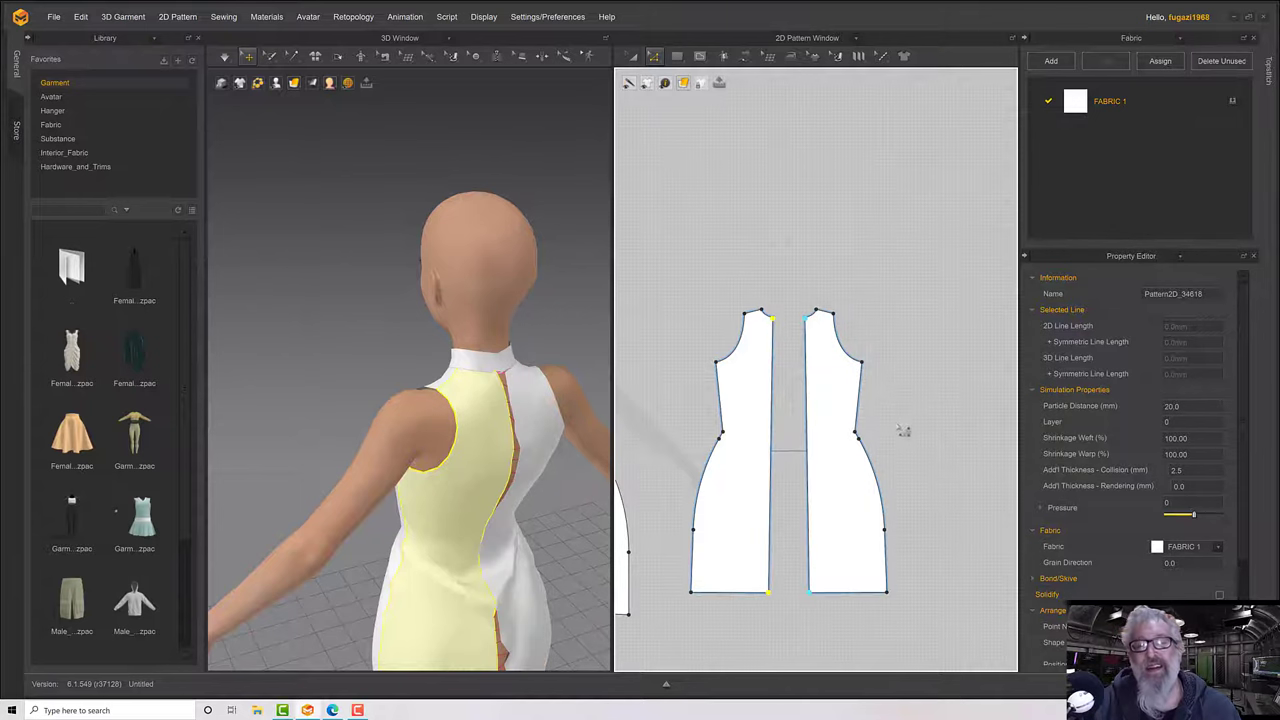
right_click(785, 327)
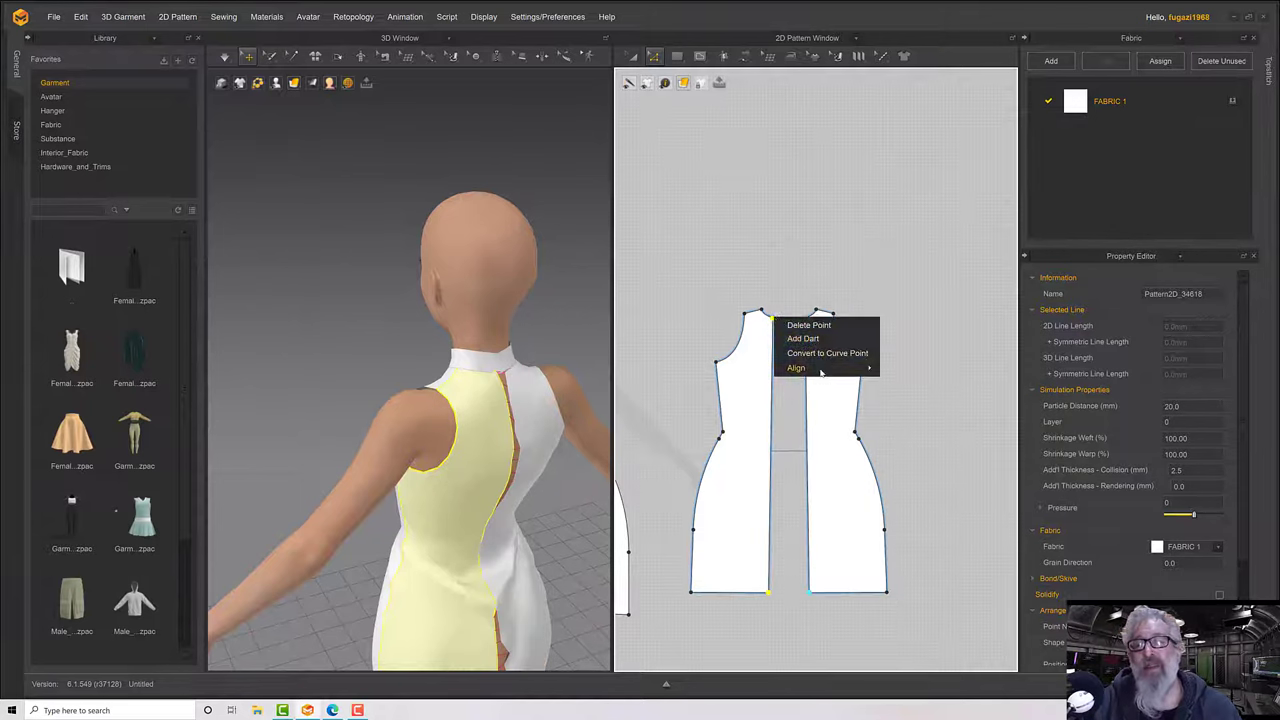
mouse_move(821, 370)
left_click(900, 381)
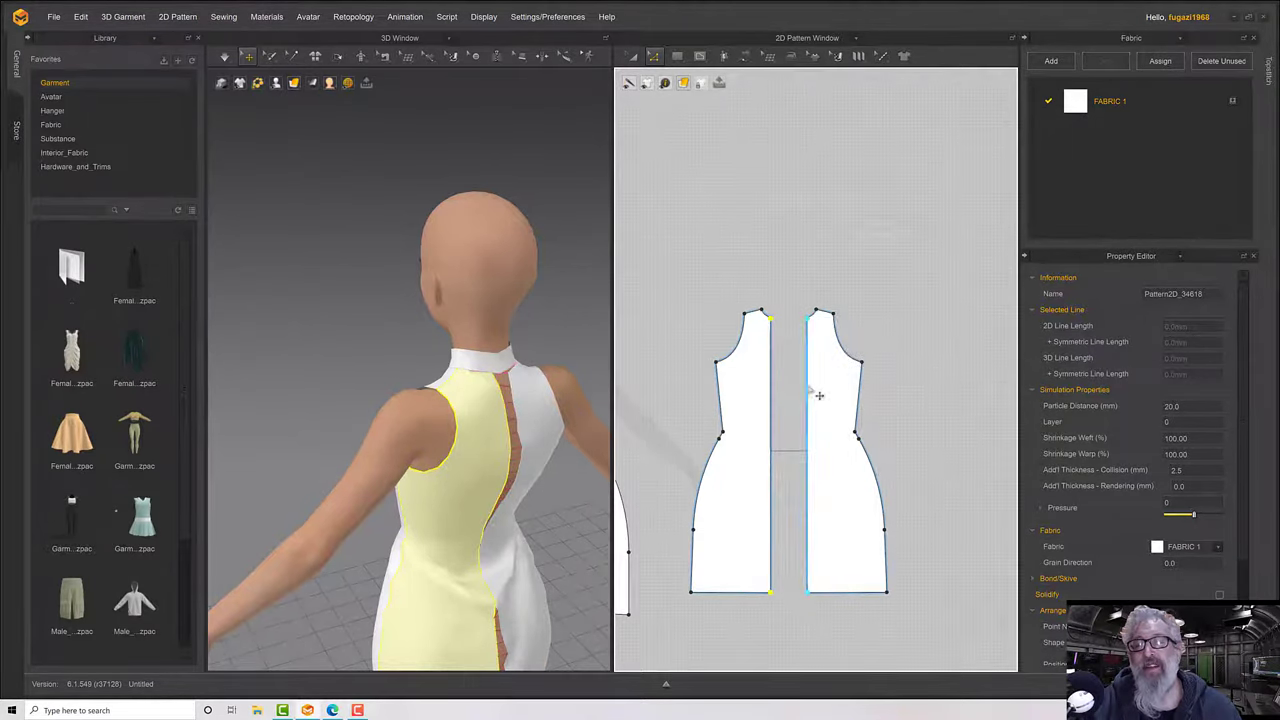
Simulate the dress to close its back opening, and try to merge the two back pattern halves along their centre edges.
right_click_drag(586, 386, 570, 376)
key("space")
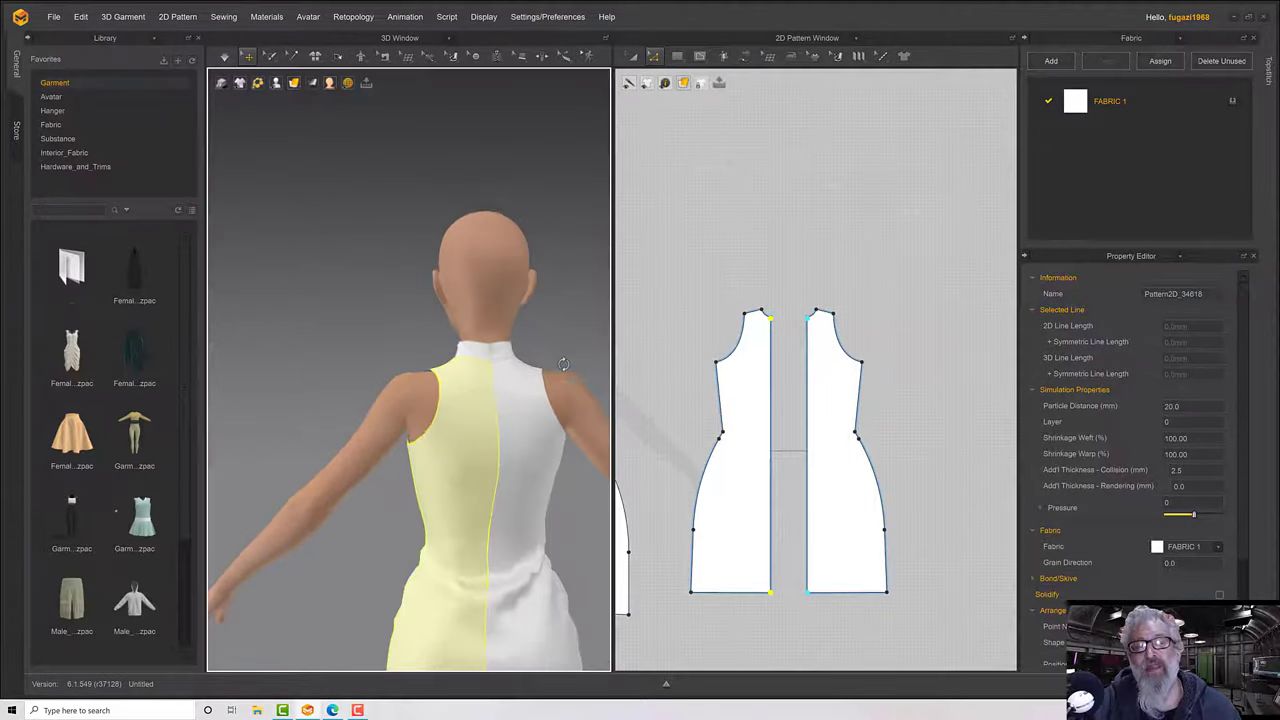
left_click(807, 394)
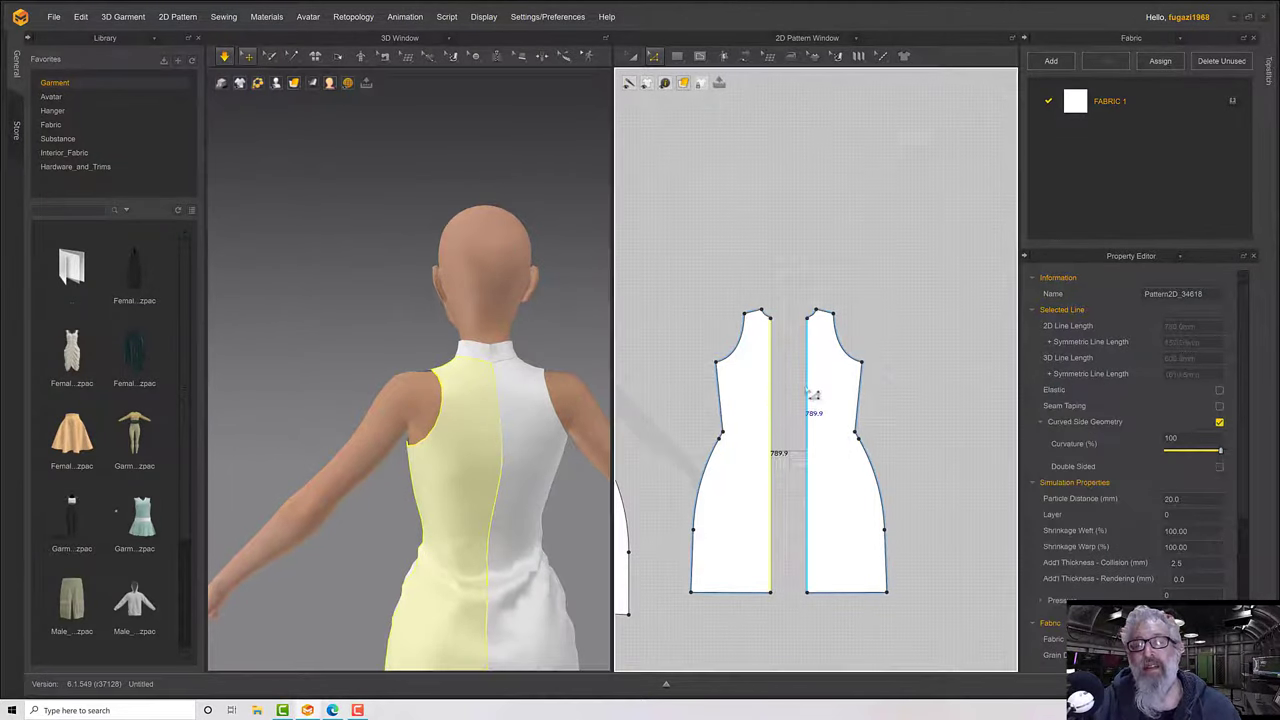
right_click(772, 388)
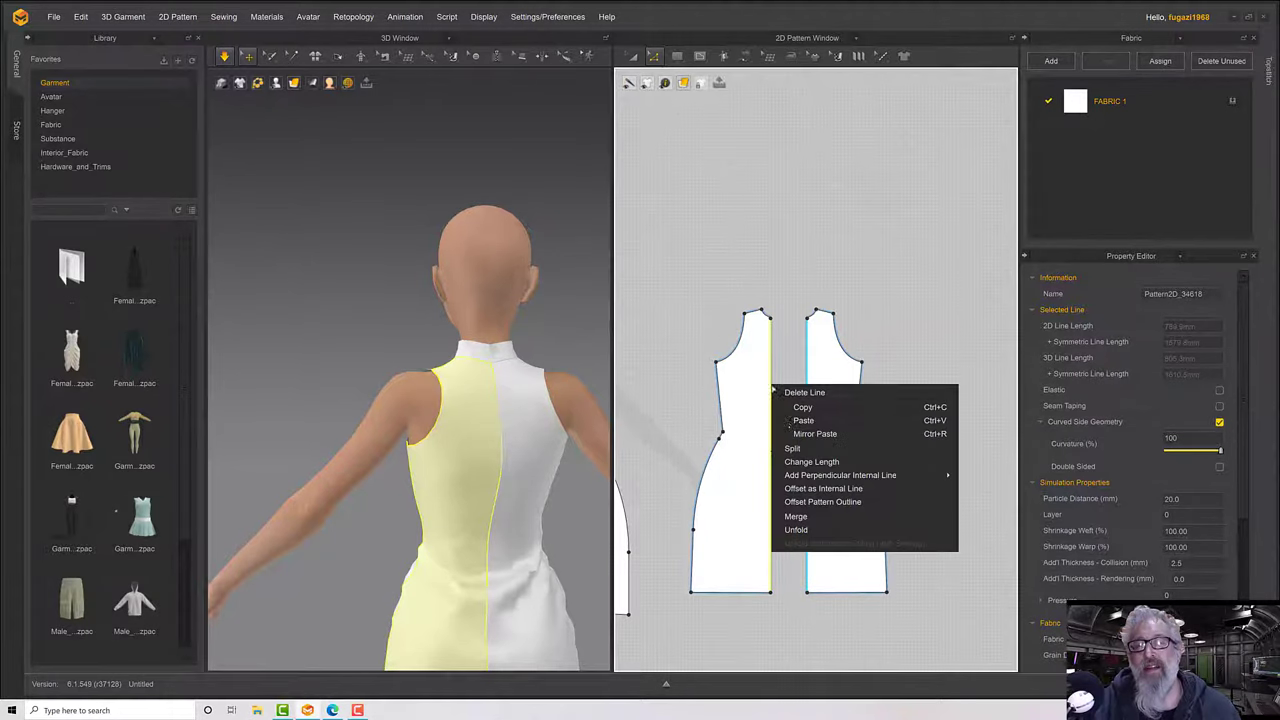
left_click(796, 516)
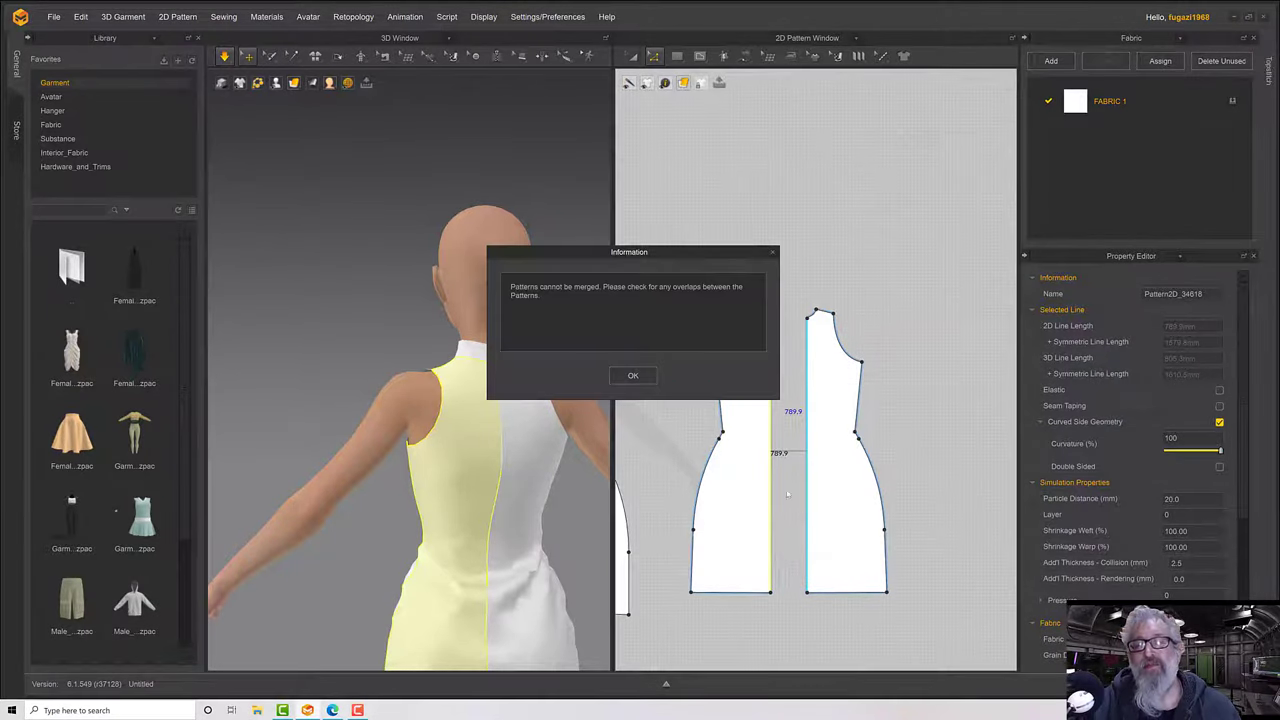
left_click(652, 376)
Reshape the neckline curve of the back pattern halves by adjusting the handle nearest the centre edge, giving each curve a length of about 40 mm.
right_click_drag(573, 395, 711, 398)
scroll(737, 432, "up", 3)
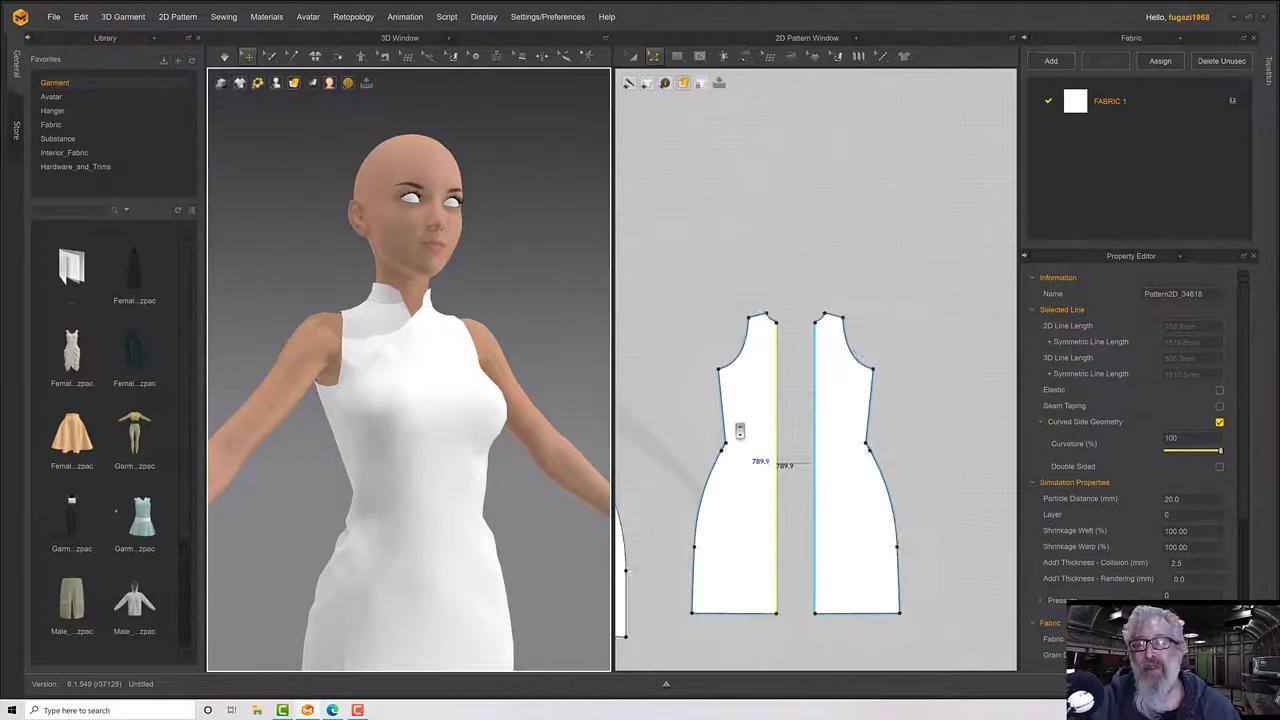
left_click(806, 362)
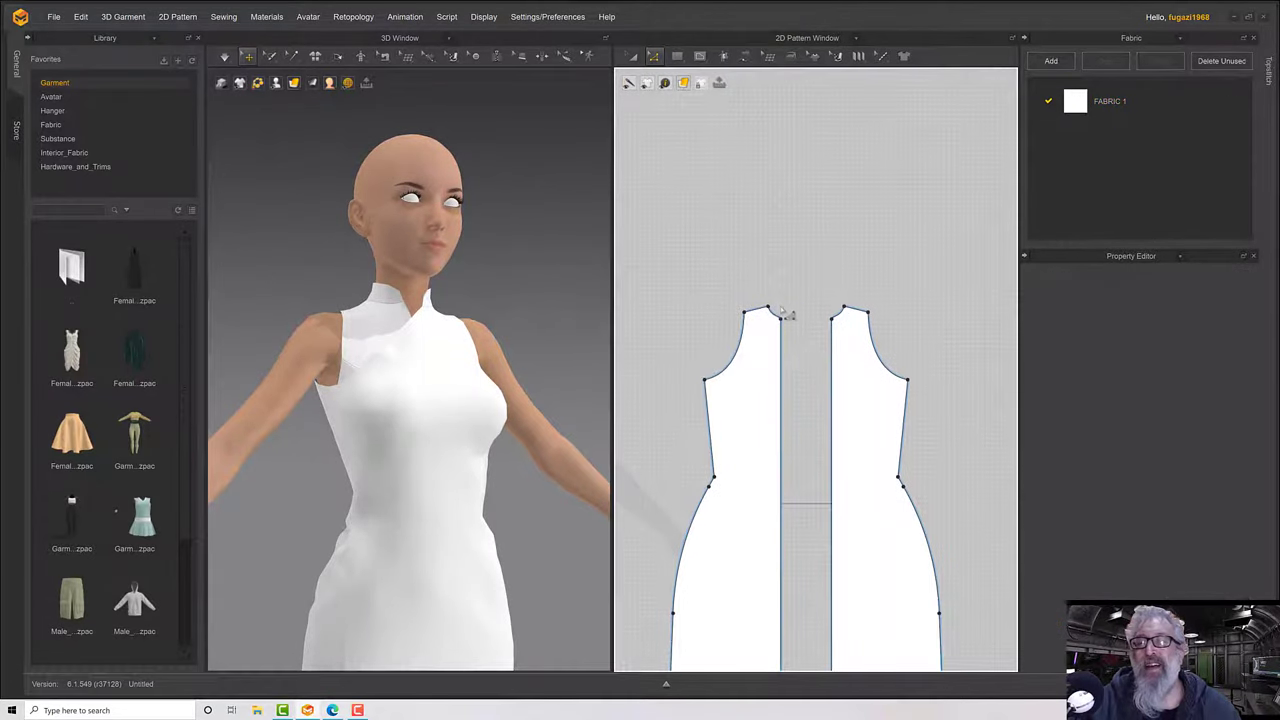
scroll(789, 318, "down", 1)
scroll(800, 329, "up", 4)
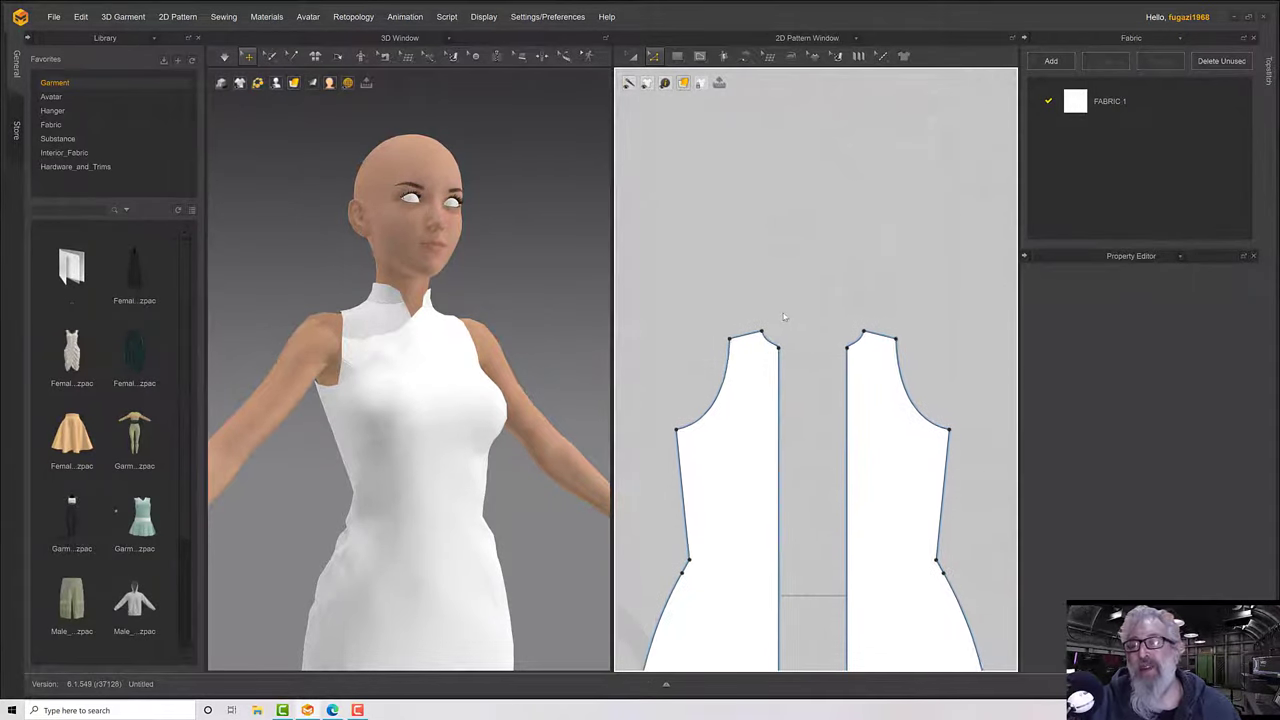
middle_click_drag(820, 374, 749, 335)
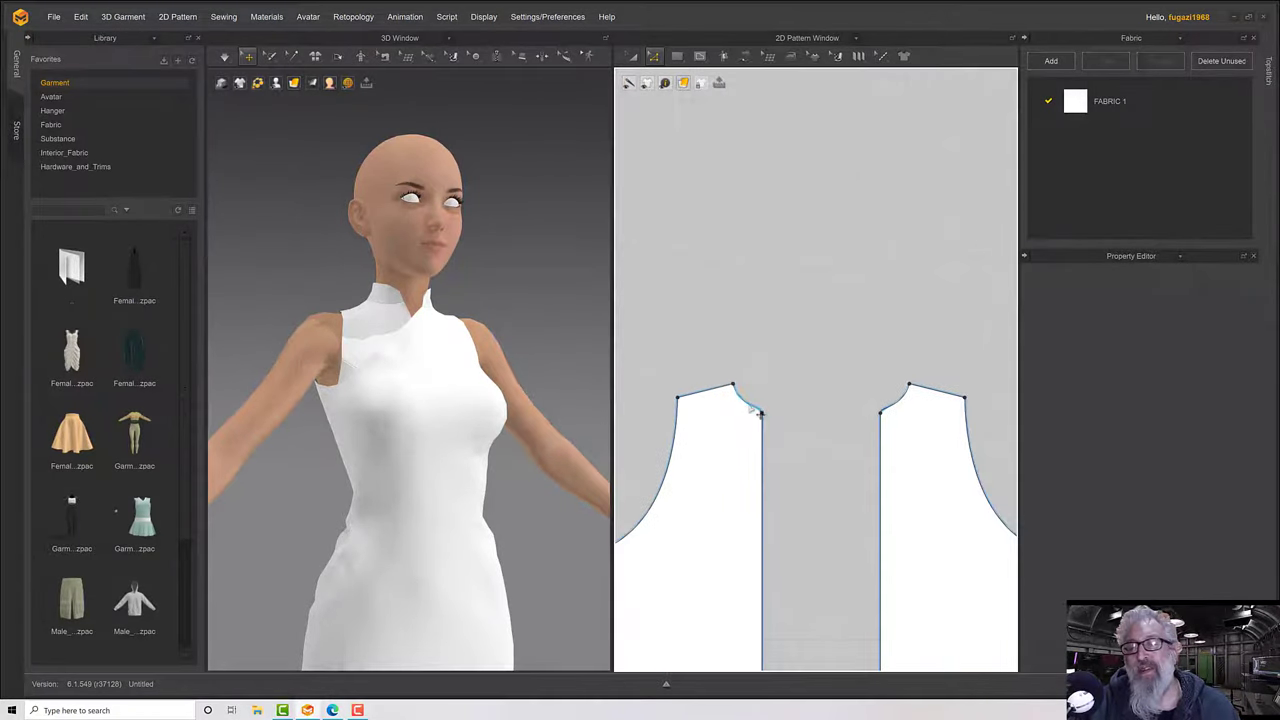
left_click(758, 410)
scroll(786, 436, "up", 5)
scroll(797, 443, "down", 4)
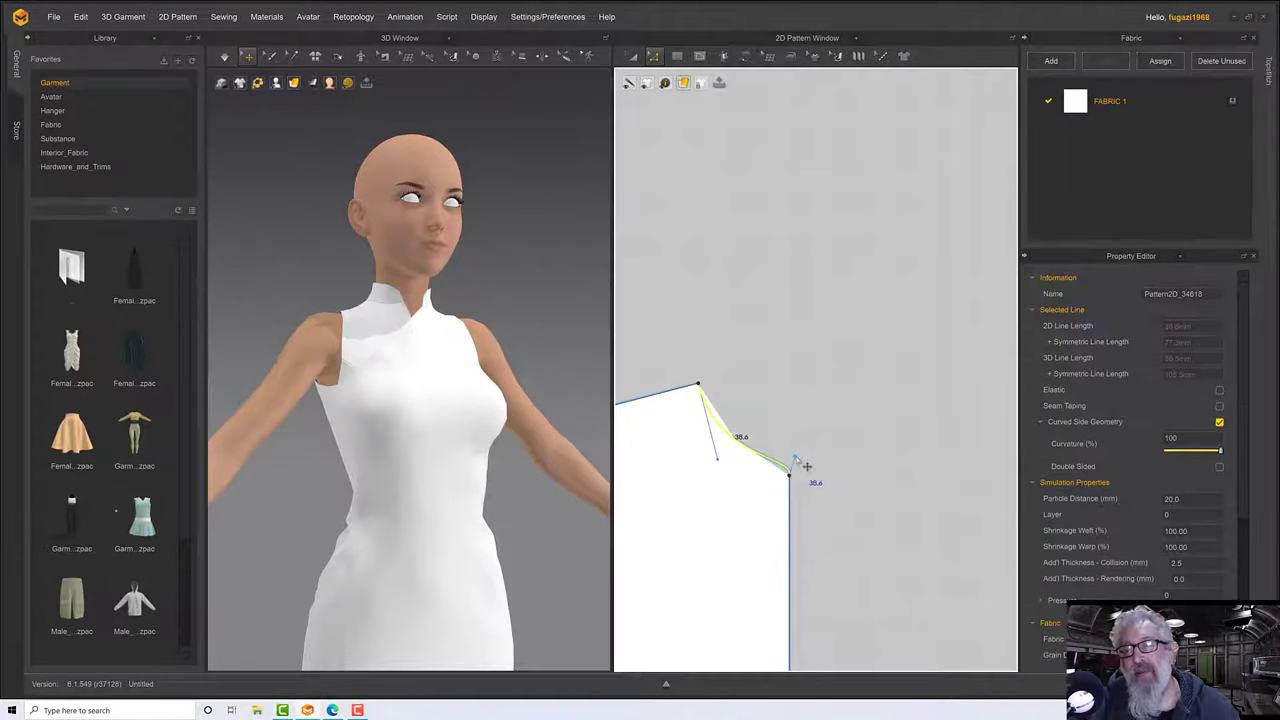
left_click_drag(806, 466, 729, 457)
scroll(790, 435, "up", 5)
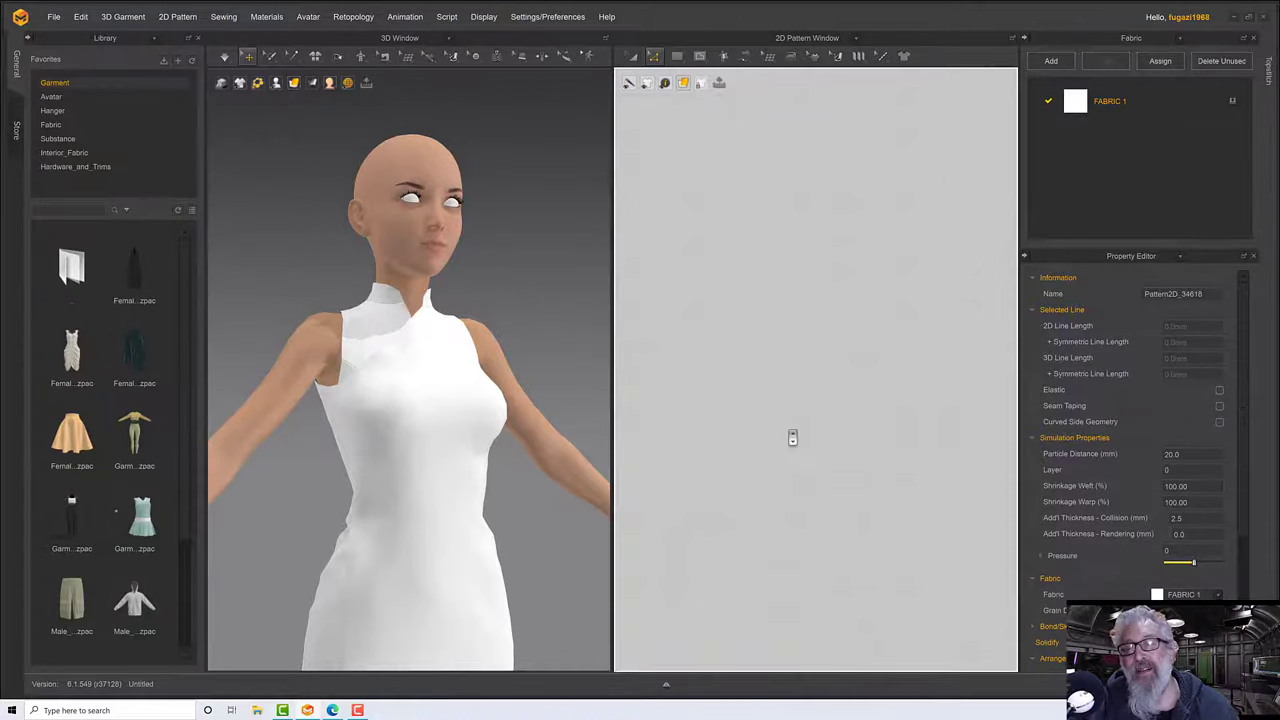
scroll(790, 435, "down", 9)
middle_click_drag(786, 432, 787, 379)
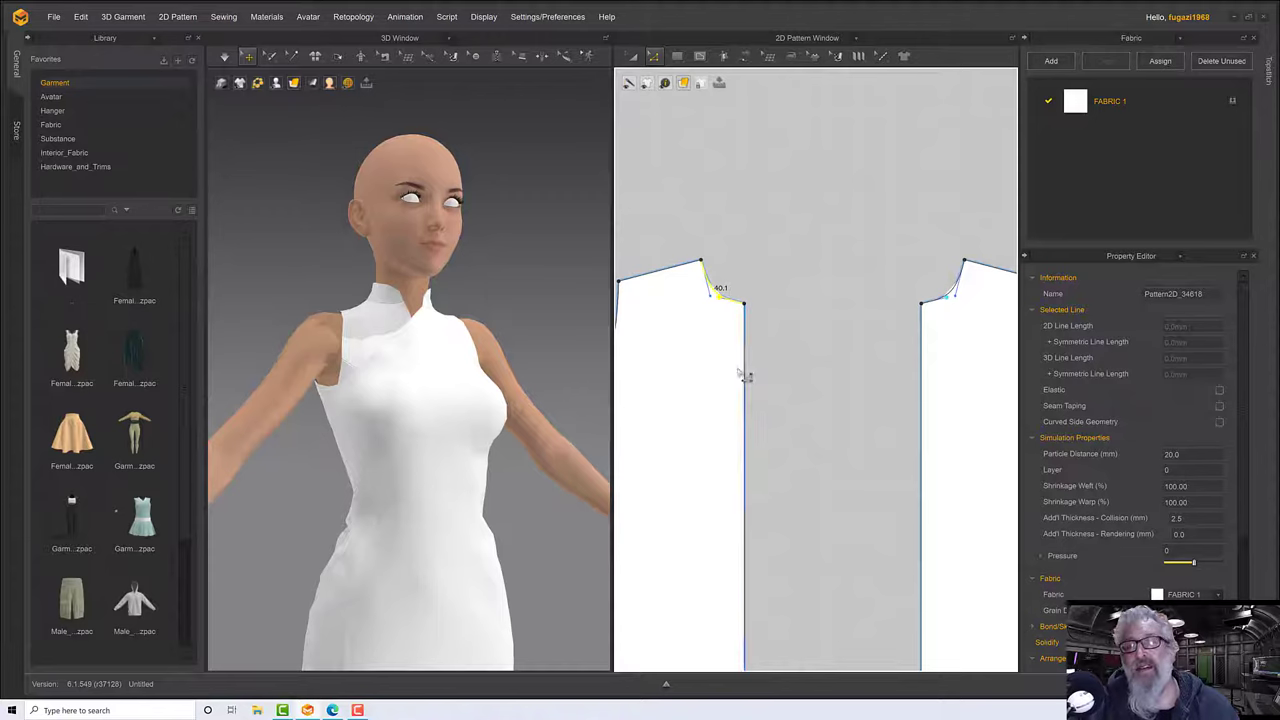
Merge the two back pattern halves into one piece along their straight centre edges.
left_click(746, 382)
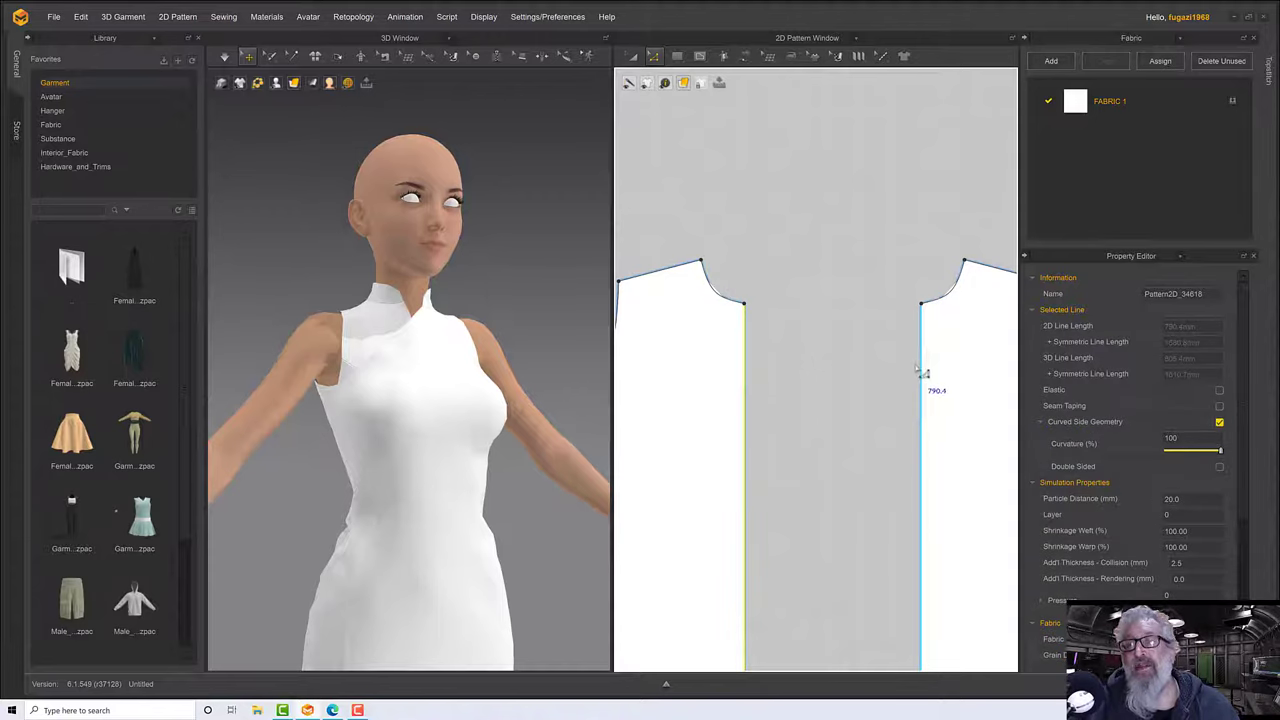
right_click(745, 380)
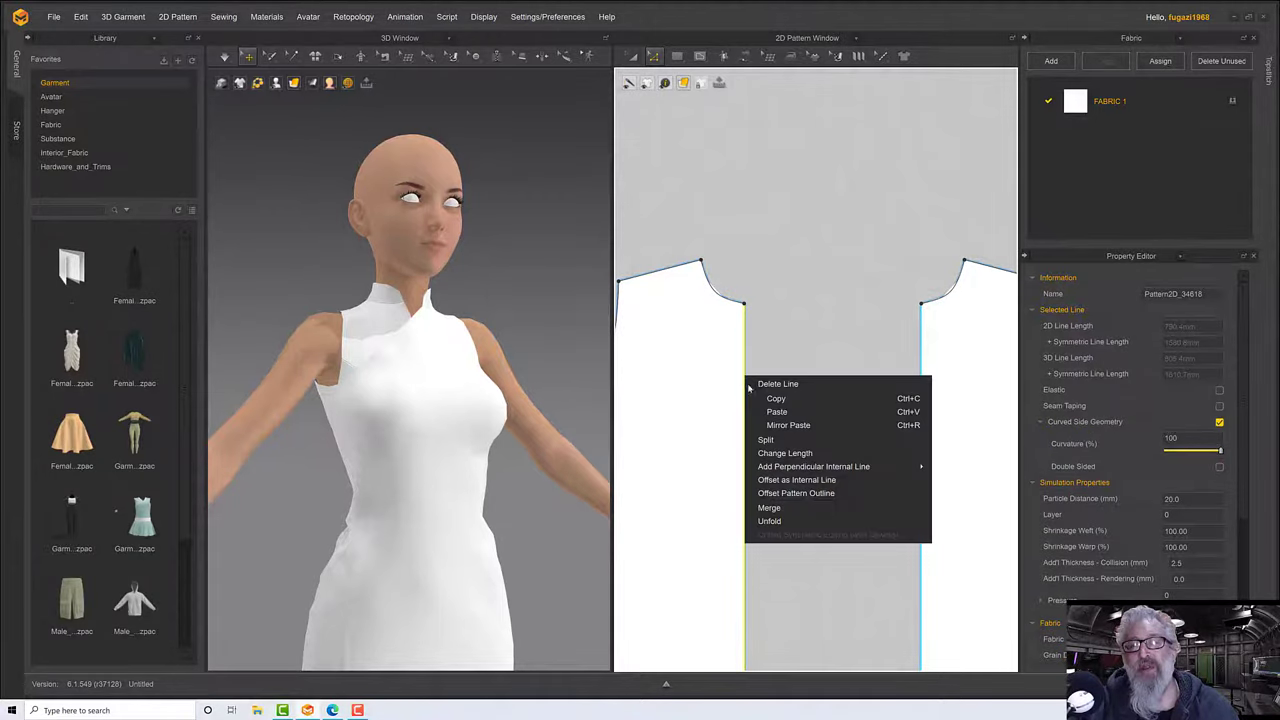
left_click(780, 510)
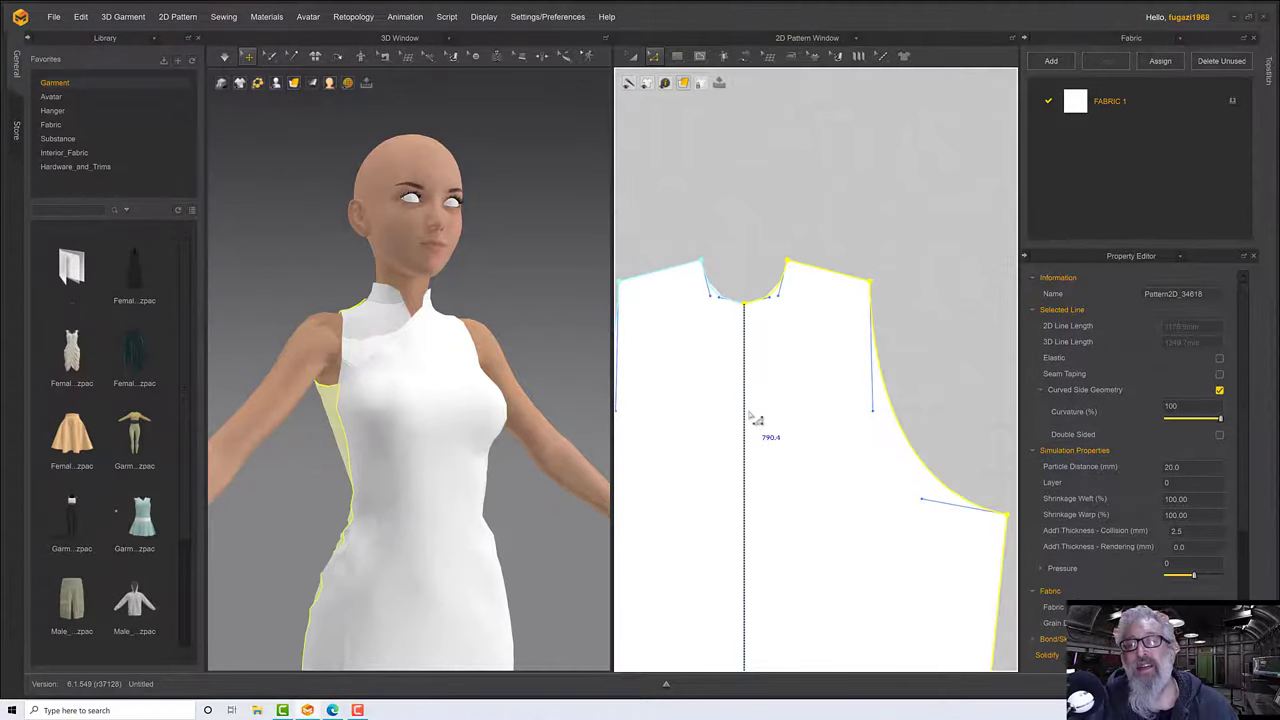
Simulate the merged back piece on the avatar and pull the collar upward at the back of the neck.
scroll(754, 423, "up", 3)
right_click_drag(520, 420, 573, 385)
key("space")
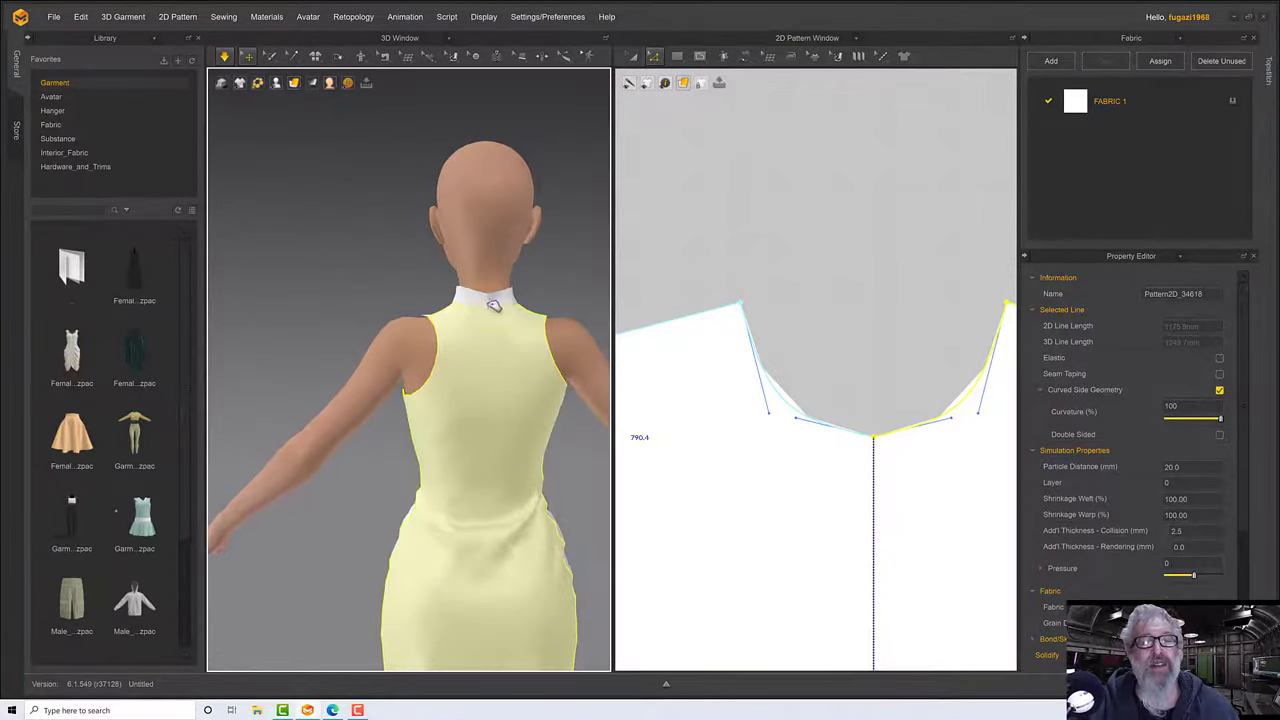
left_click_drag(489, 299, 490, 247)
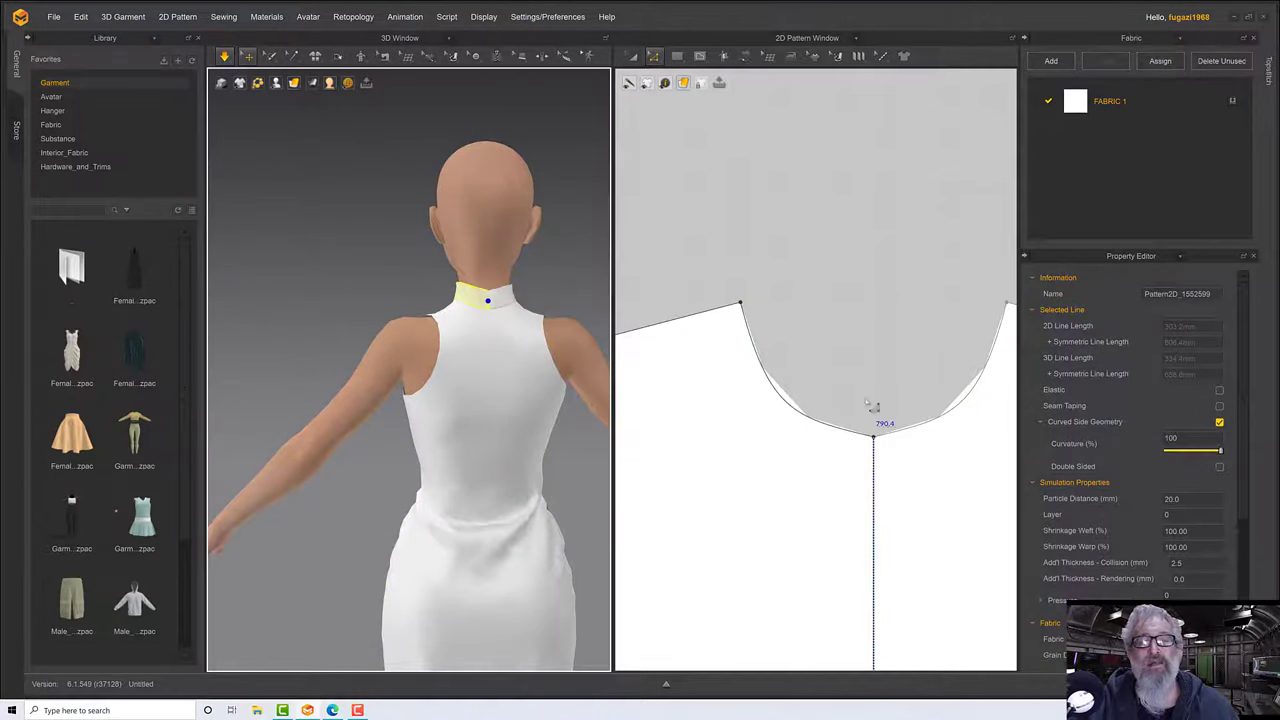
Raise the centre point of the merged back neckline and reshape the curve into a smooth round scoop, about 36 mm per half.
left_click(655, 58)
left_click(684, 84)
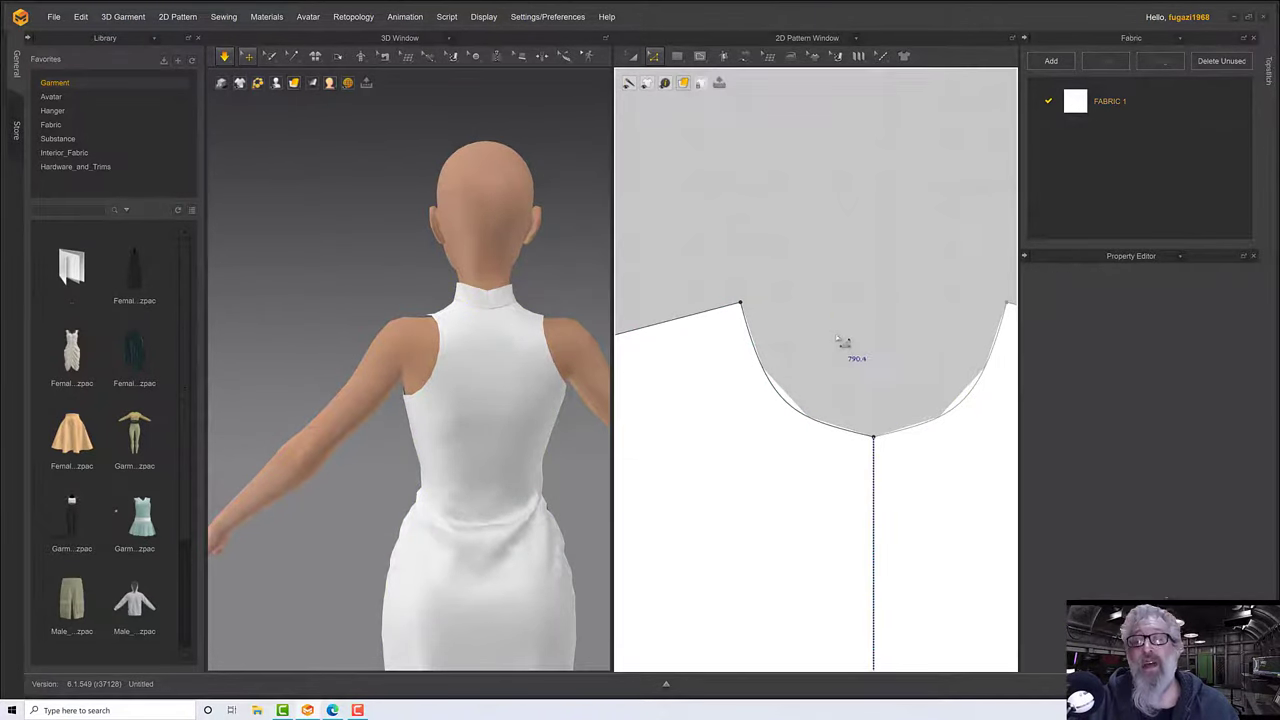
left_click_drag(873, 437, 873, 409)
key("Escape")
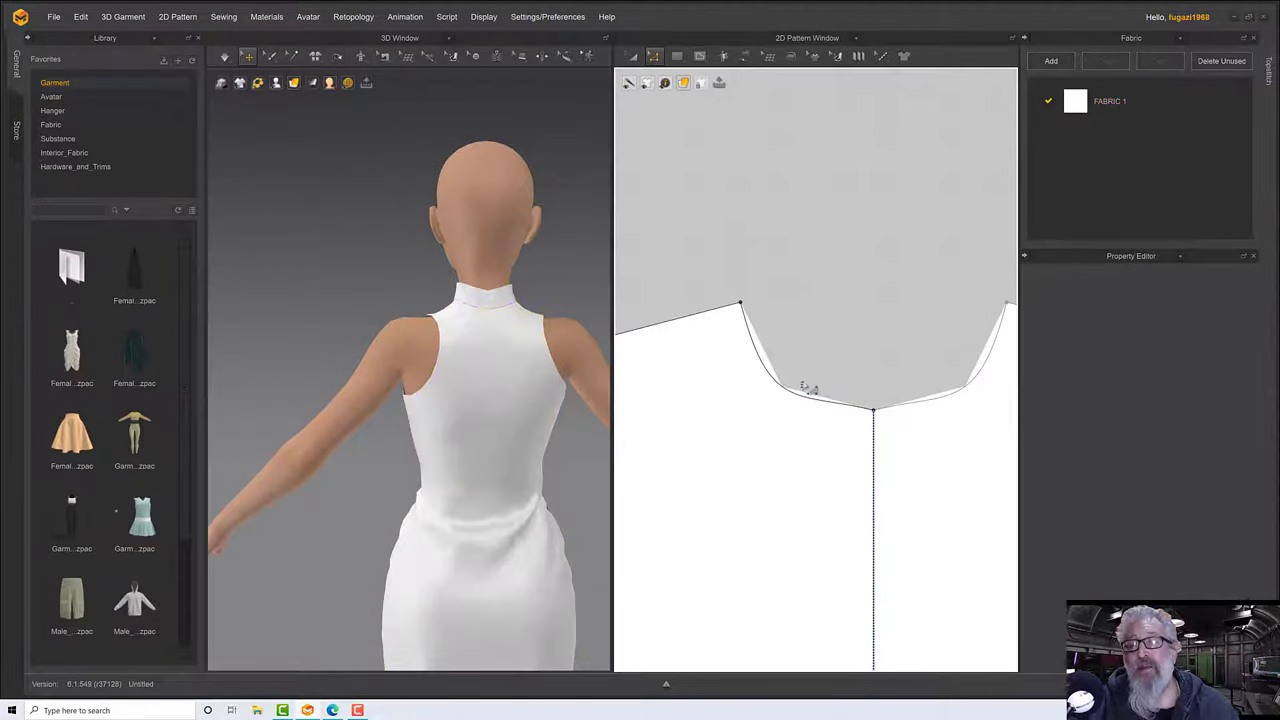
left_click(874, 413)
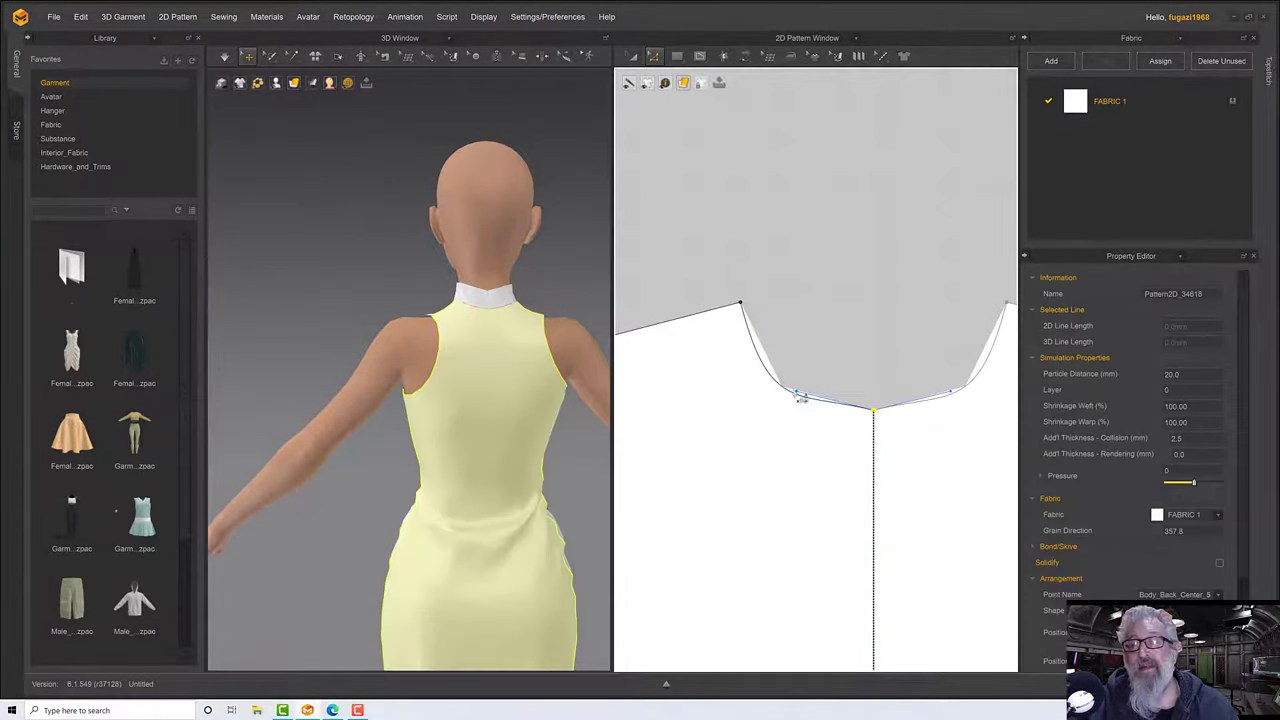
left_click_drag(806, 400, 803, 373)
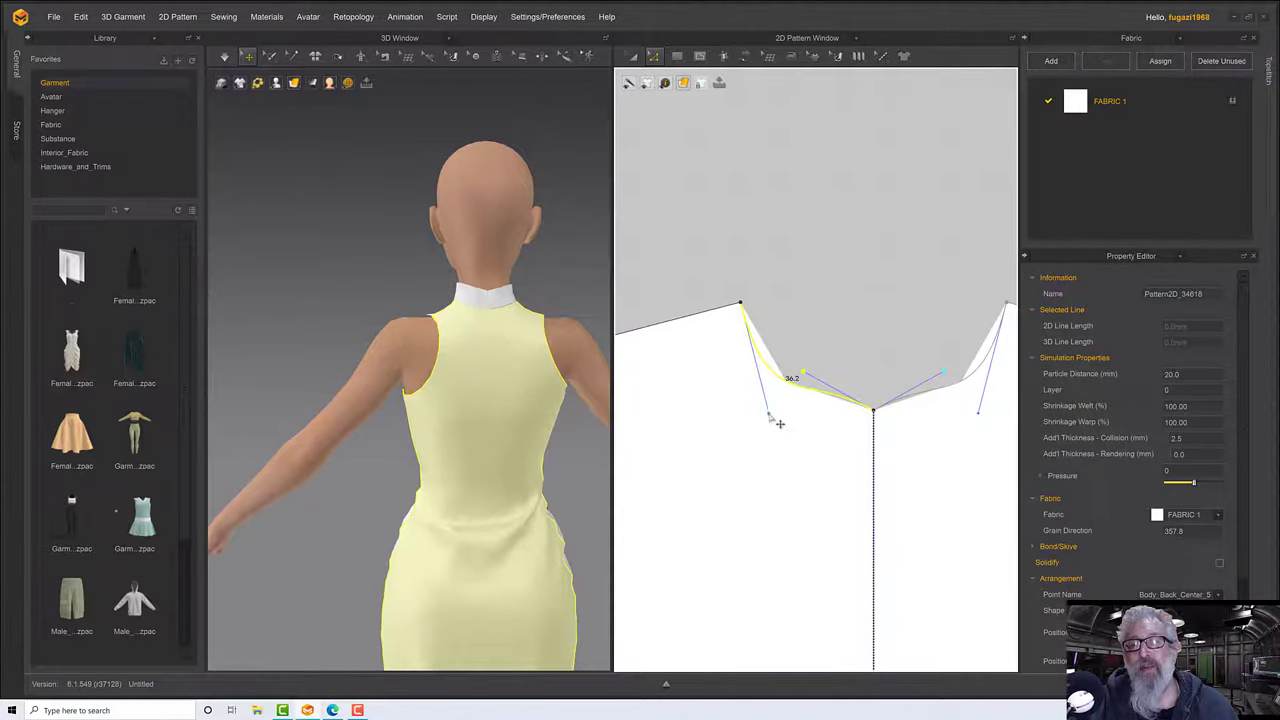
left_click_drag(779, 424, 750, 355)
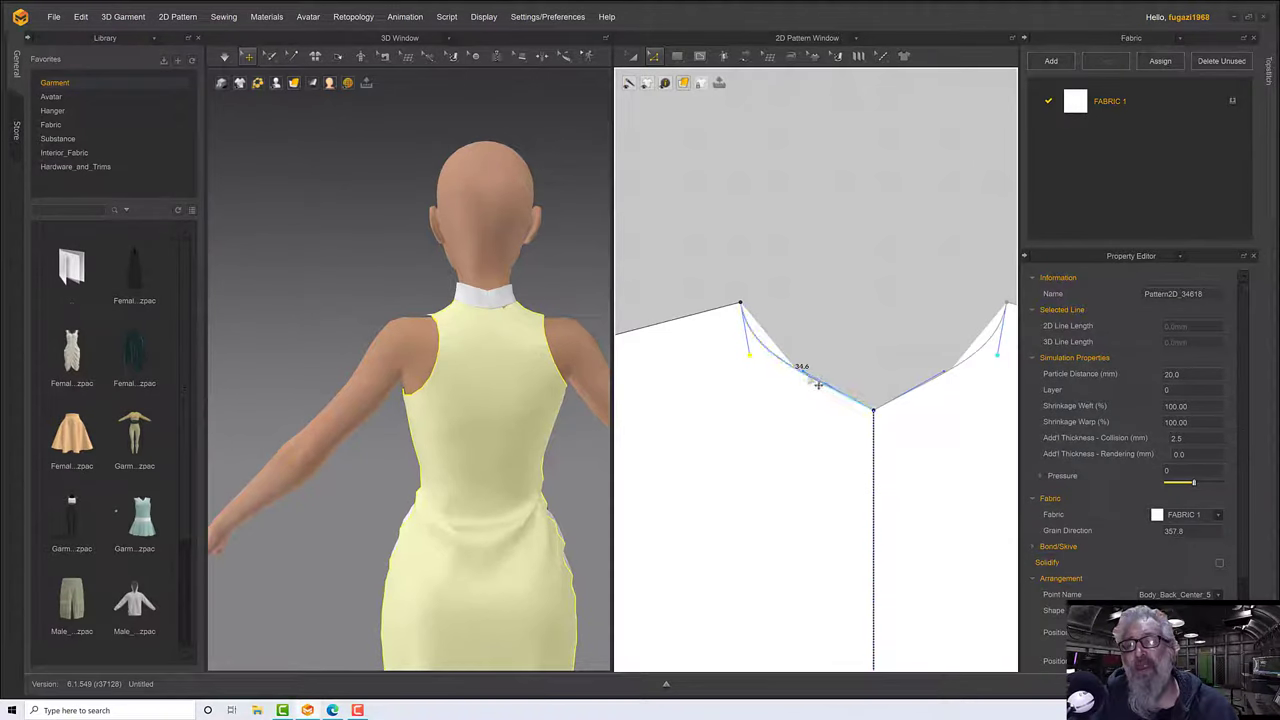
mouse_move(818, 384)
left_mouse_down()
mouse_move(810, 410)
mouse_move(800, 401)
left_mouse_up()
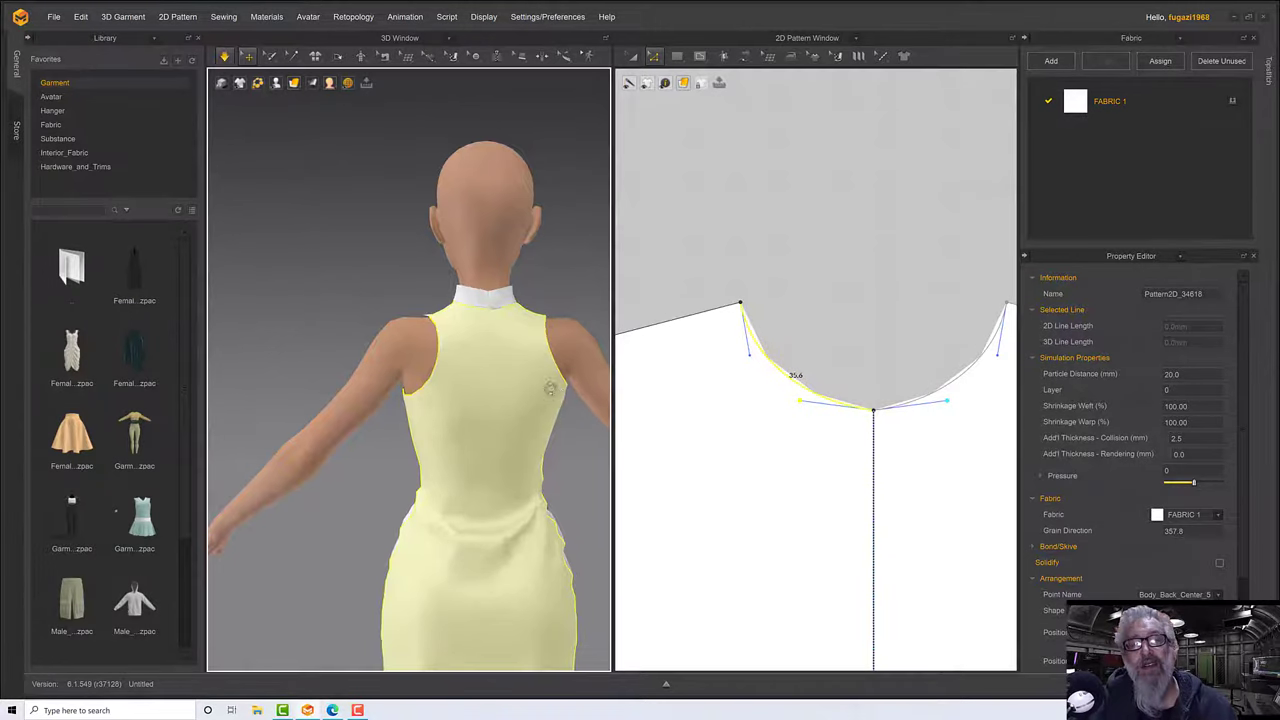
Settle the simulated dress from behind by tugging the lower back of the skirt on both sides.
right_click_drag(586, 400, 572, 390)
left_click(502, 290)
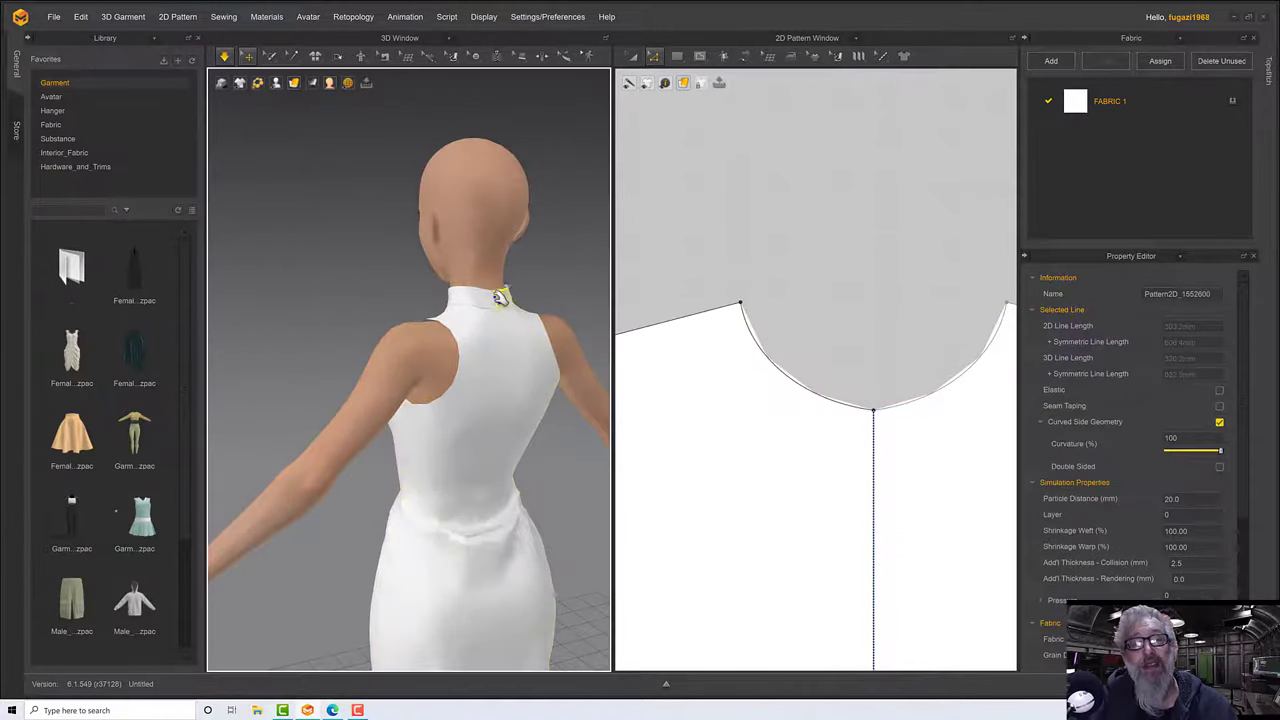
right_click_drag(507, 328, 530, 390)
right_click_drag(507, 331, 519, 426)
left_click(415, 445)
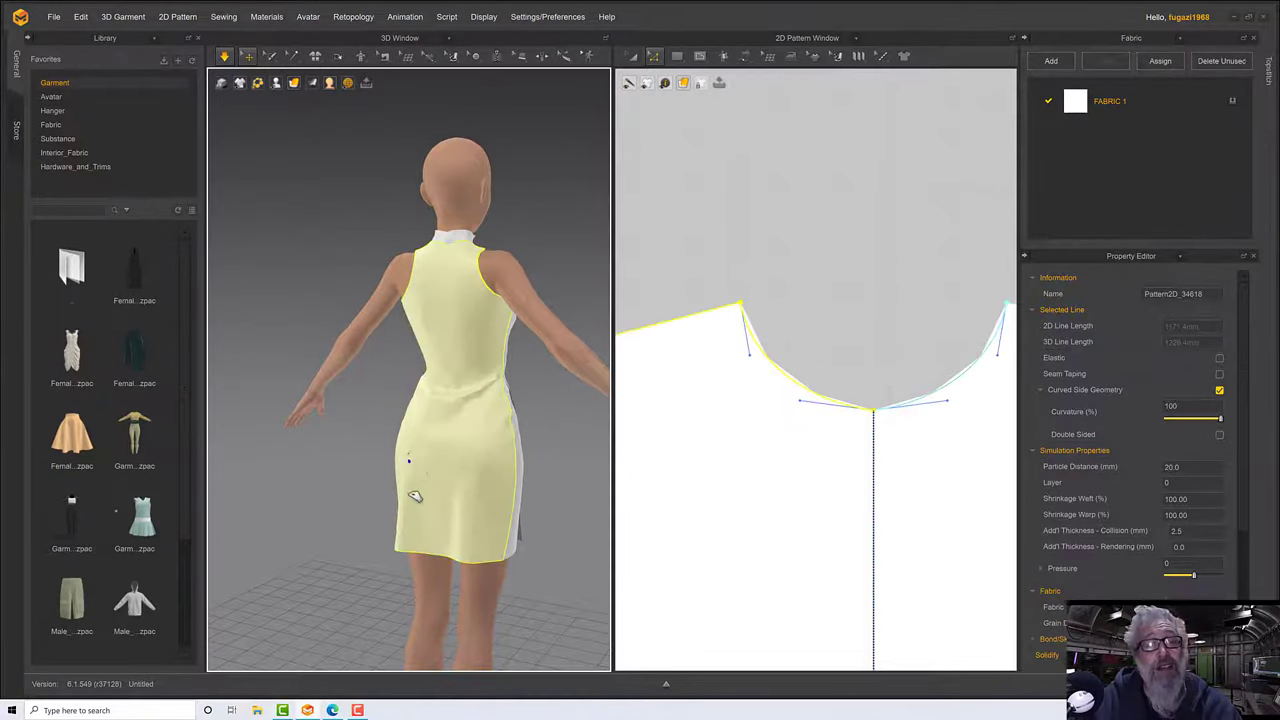
left_click_drag(492, 527, 486, 477)
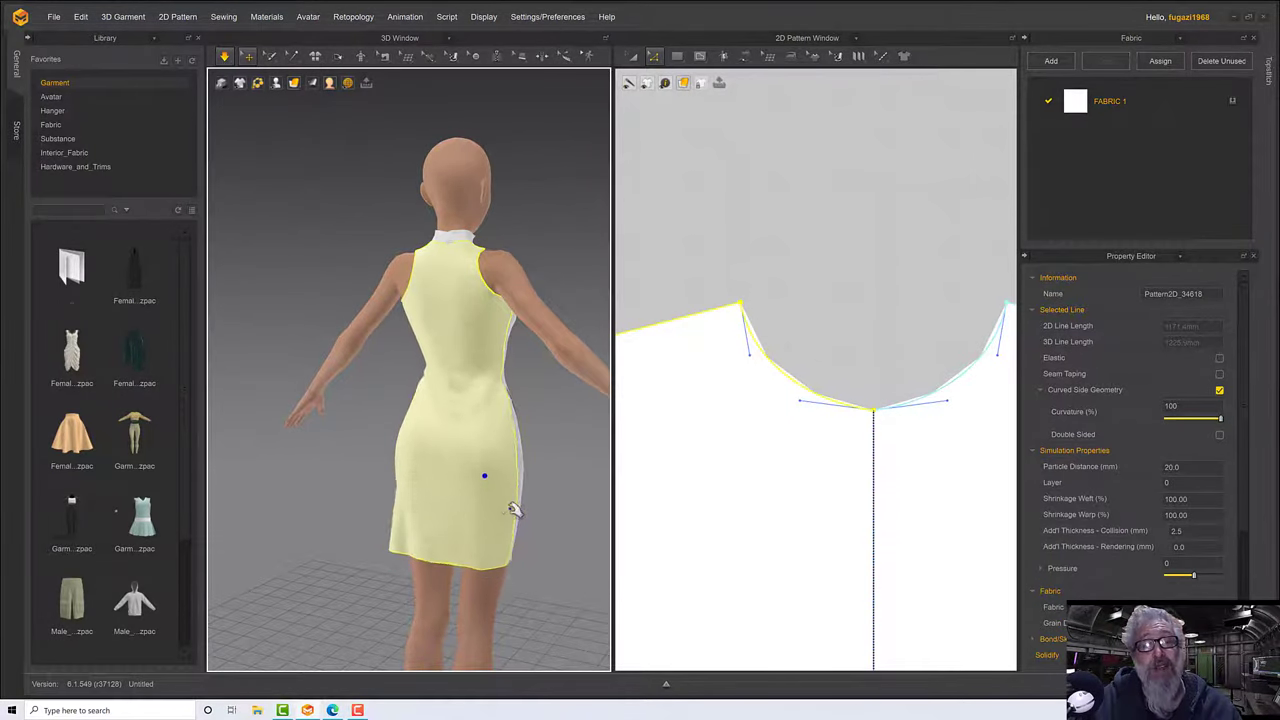
right_click_drag(512, 506, 564, 500)
left_click_drag(379, 455, 367, 526)
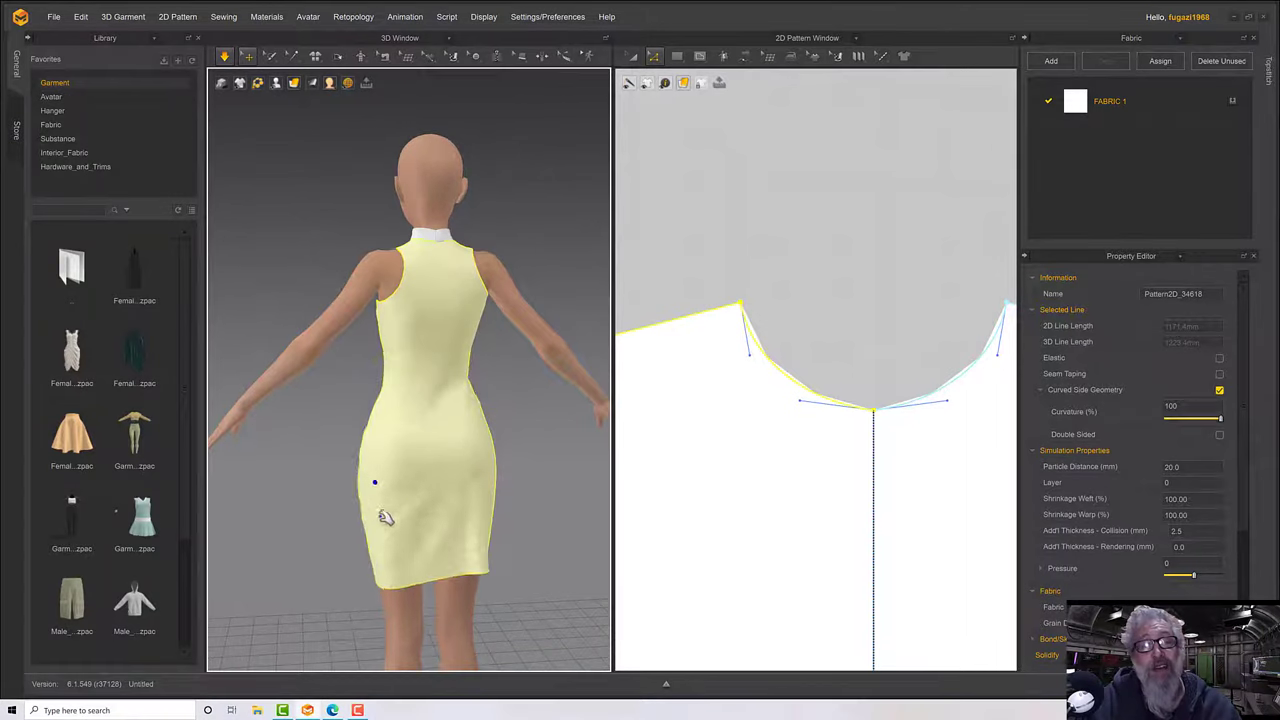
Tug the overlapping front panels near the avatar's hip to settle them during simulation.
right_click_drag(486, 557, 497, 479)
key("space")
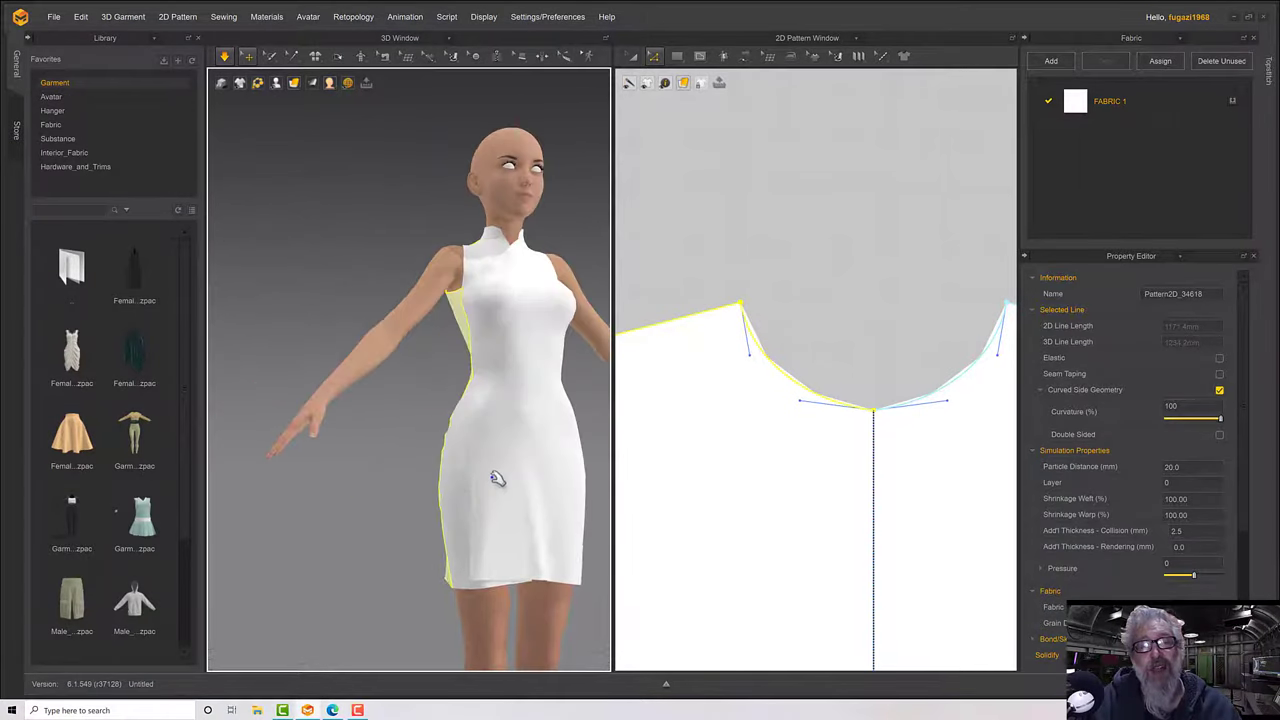
middle_click_drag(497, 479, 468, 439)
left_click_drag(468, 469, 443, 457)
left_click(437, 459)
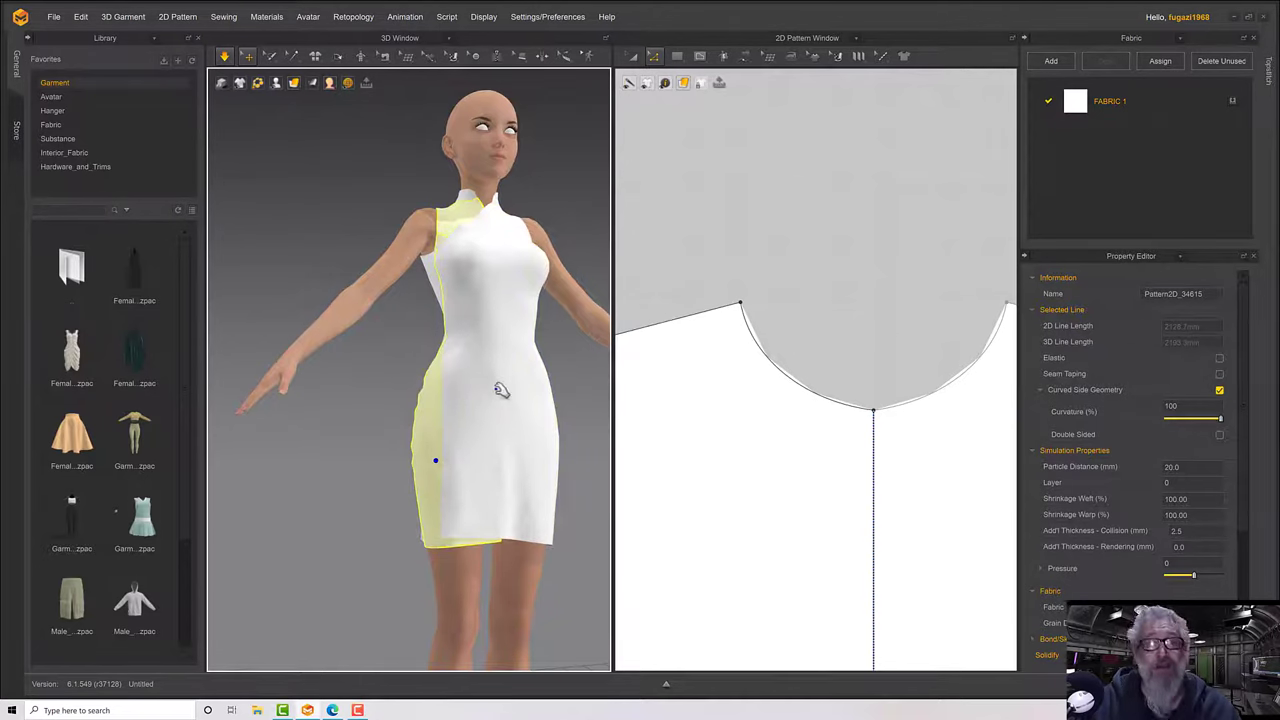
scroll(501, 398, "down", 2)
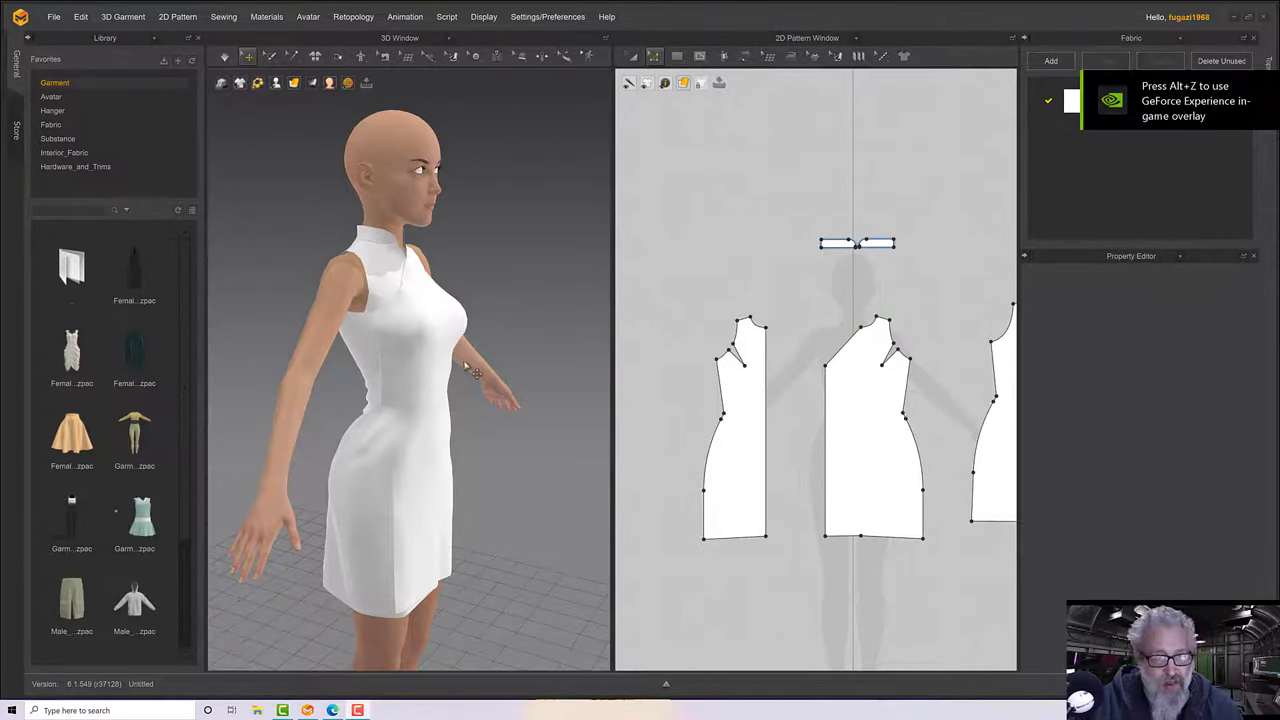
Examine the front overlap and collar opening on the avatar, and locate the matching collar piece in the 2D pattern.
right_click_drag(475, 372, 426, 353)
scroll(428, 357, "up", 5)
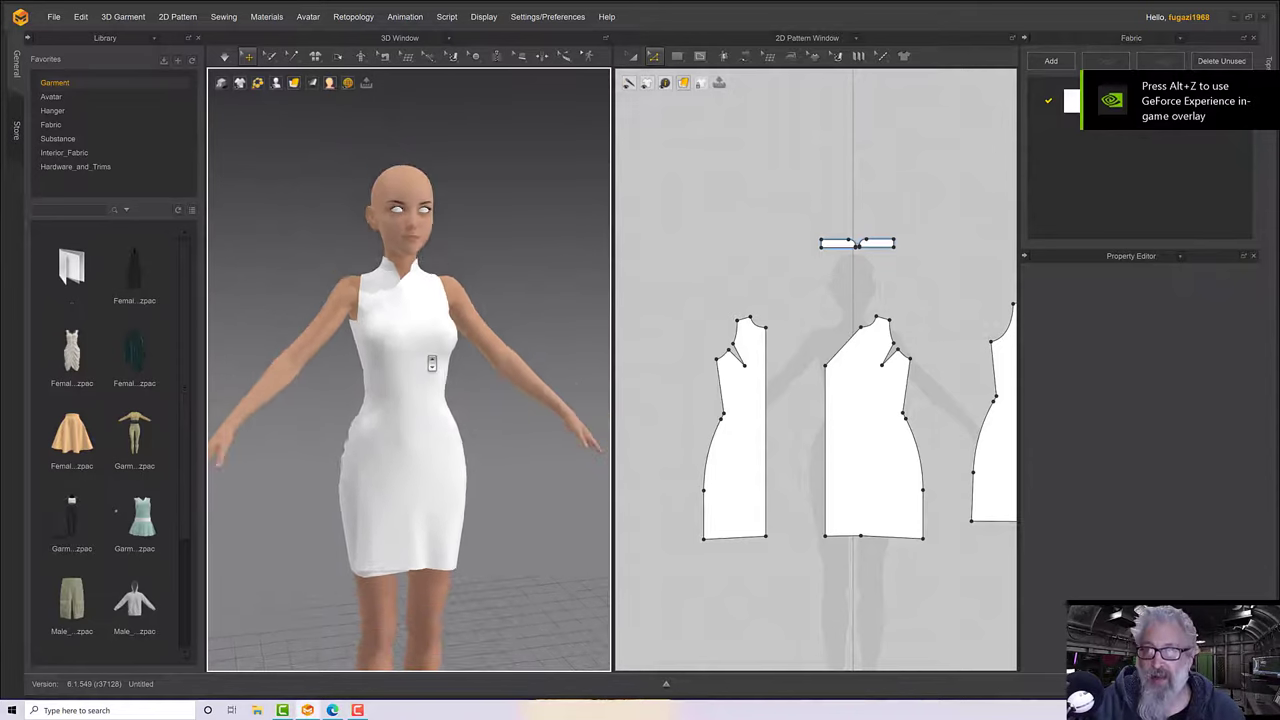
middle_click_drag(473, 366, 493, 463)
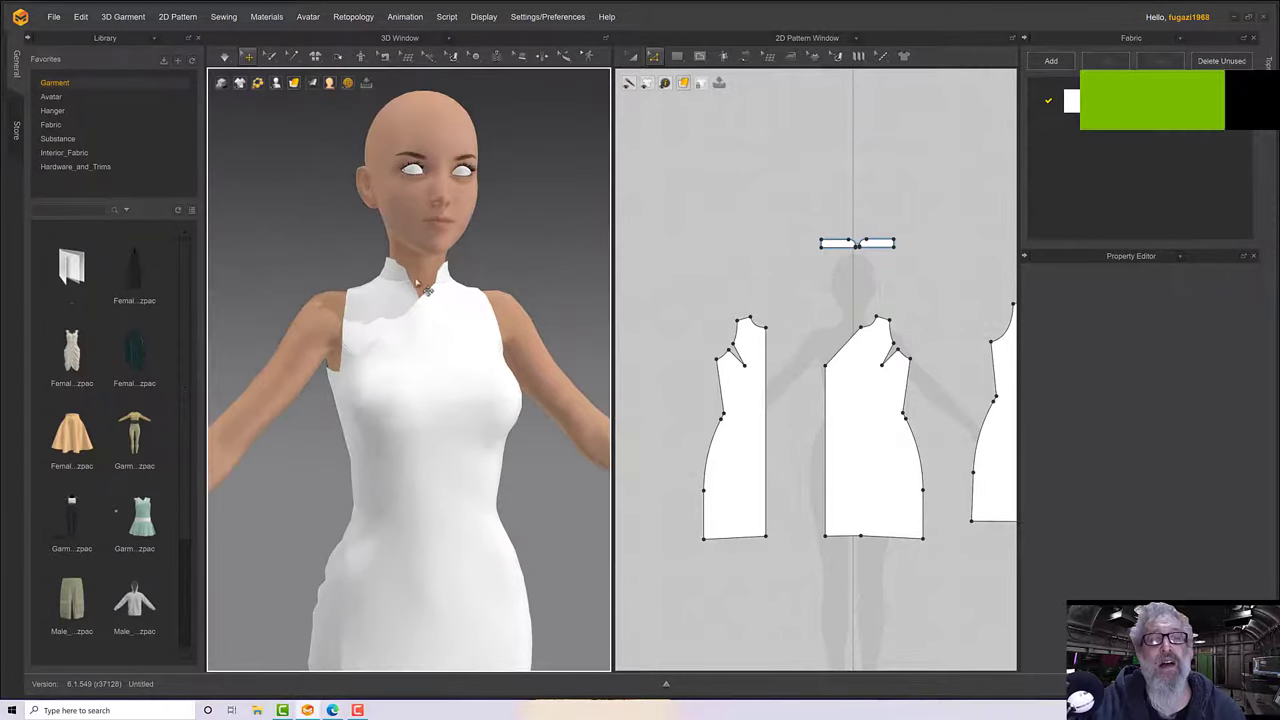
right_click_drag(406, 284, 461, 301)
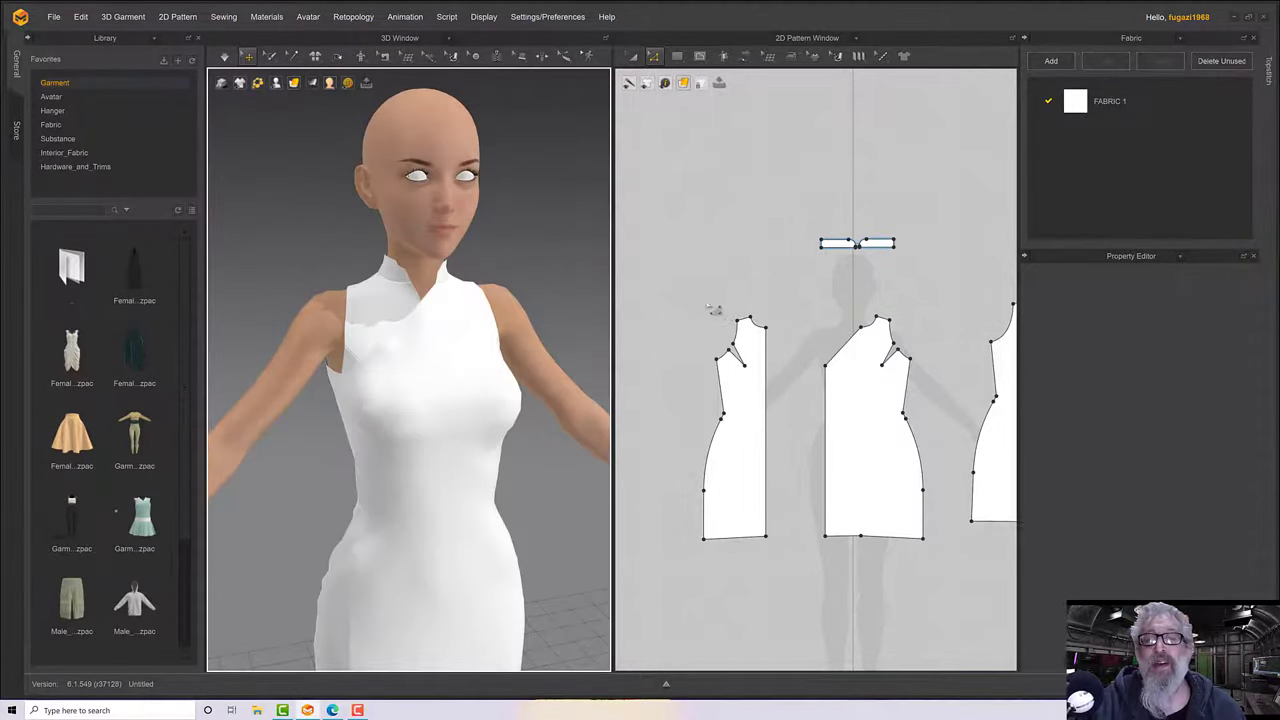
left_click(371, 318)
left_click(396, 273)
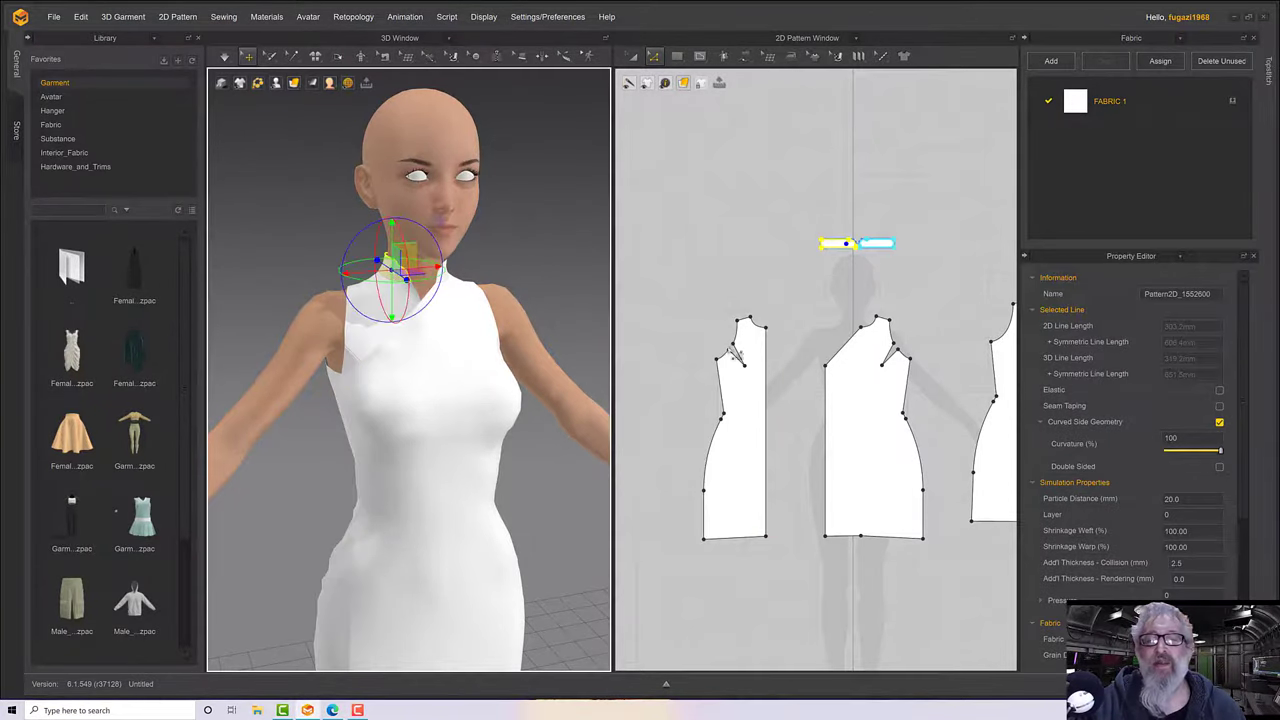
left_click(818, 277)
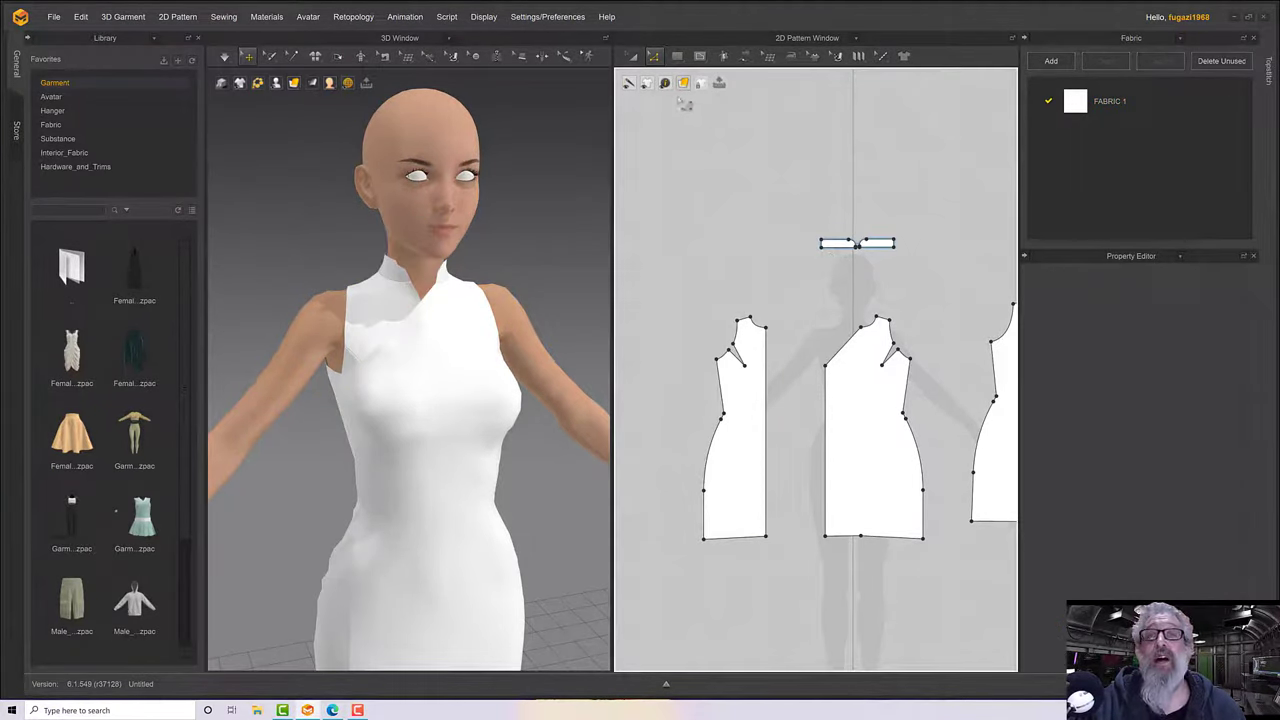
Move the collar half that belongs to the narrow front panel so it sits directly above that panel's neckline.
left_click(632, 56)
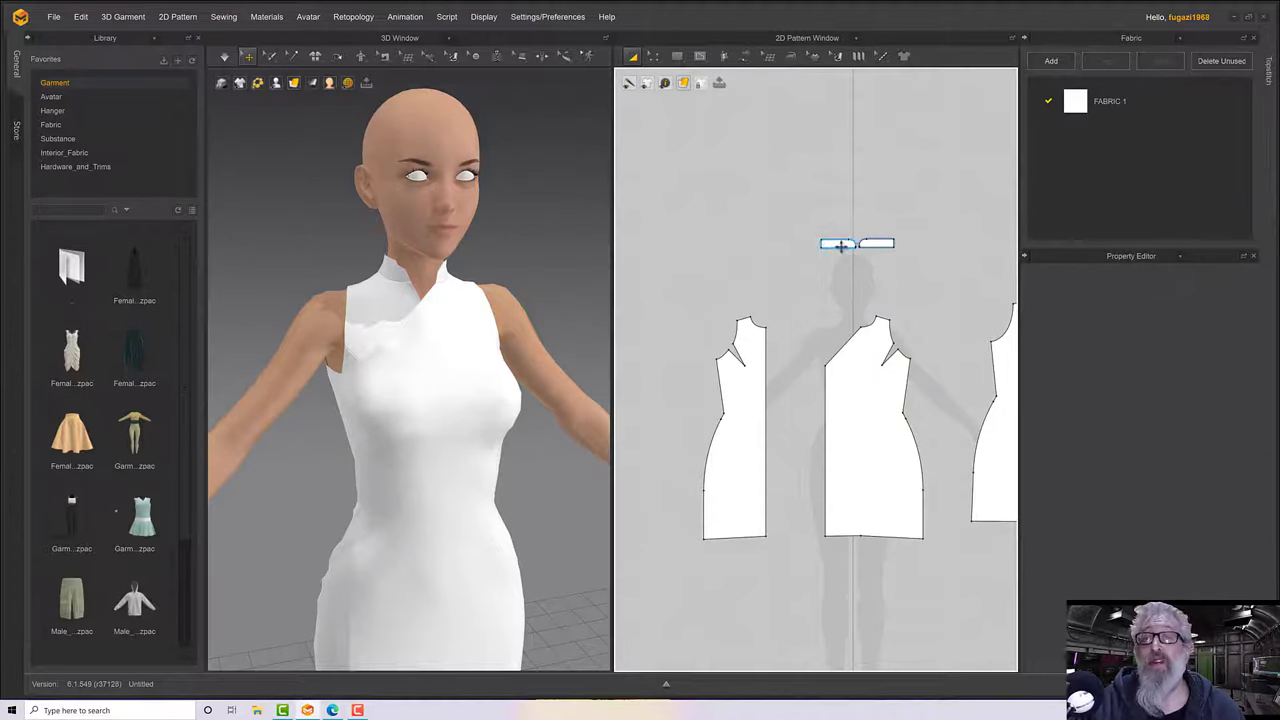
left_click_drag(840, 244, 753, 304)
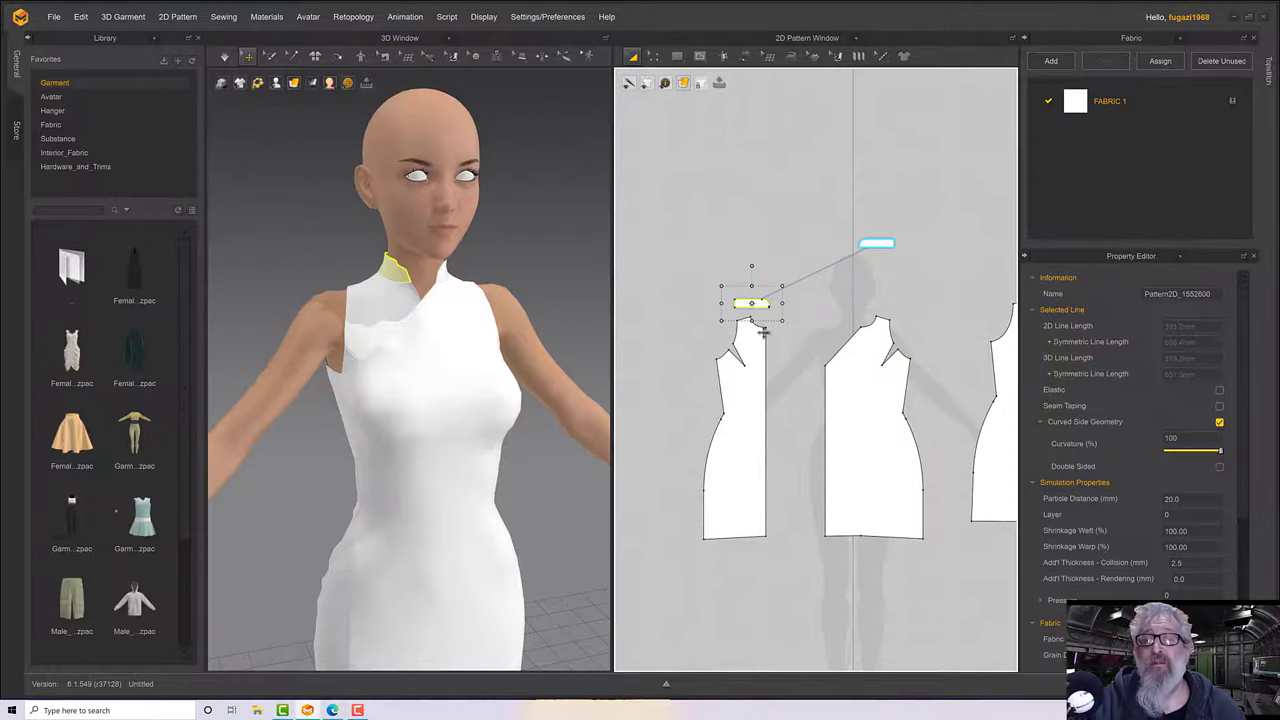
left_click(796, 378)
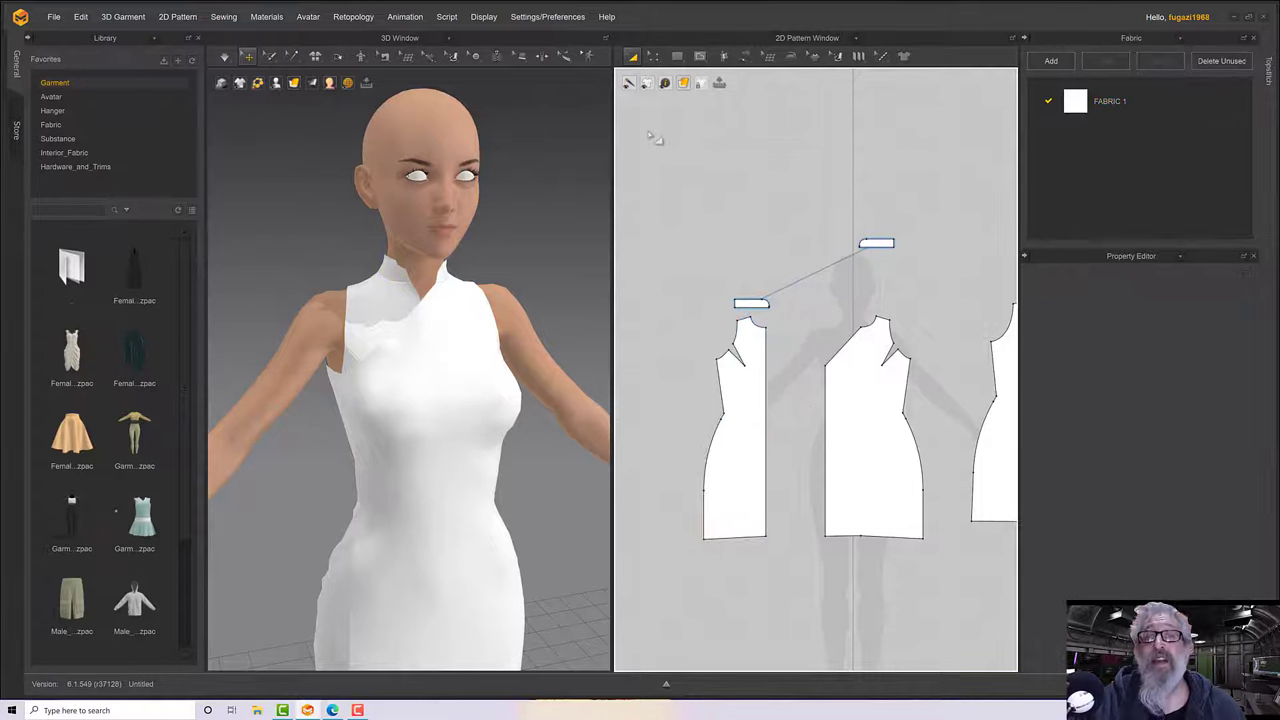
Try to extend the narrow front panel's centre edge and its collar's rounded end outward together, simulate, and undo the extension.
left_click(652, 57)
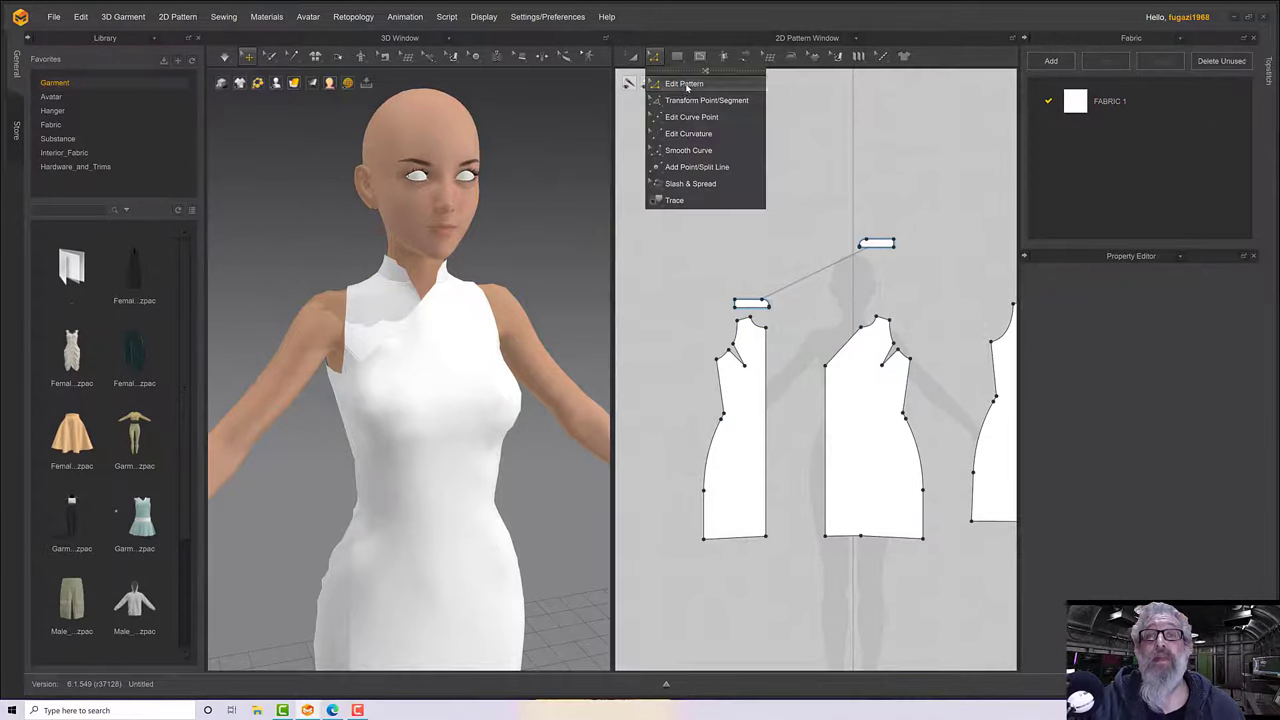
left_click(775, 354)
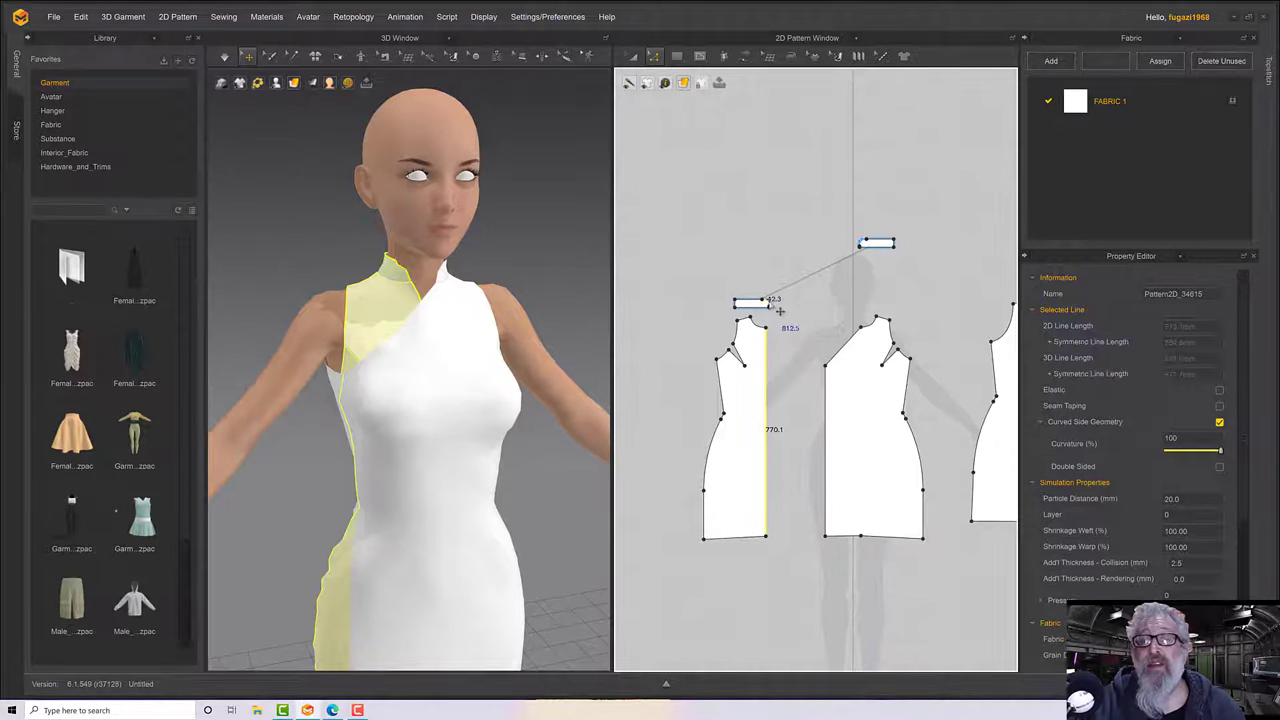
scroll(798, 352, "up", 3)
middle_click_drag(797, 362, 722, 256)
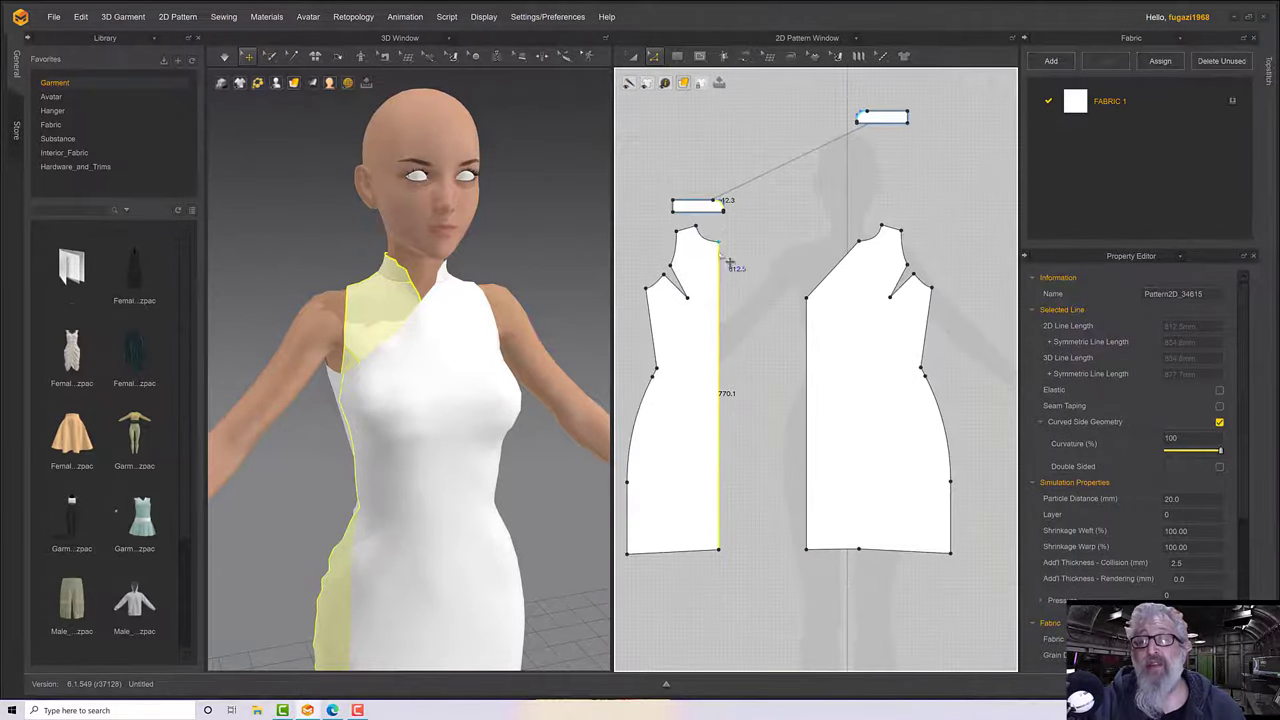
left_click_drag(729, 279, 737, 280)
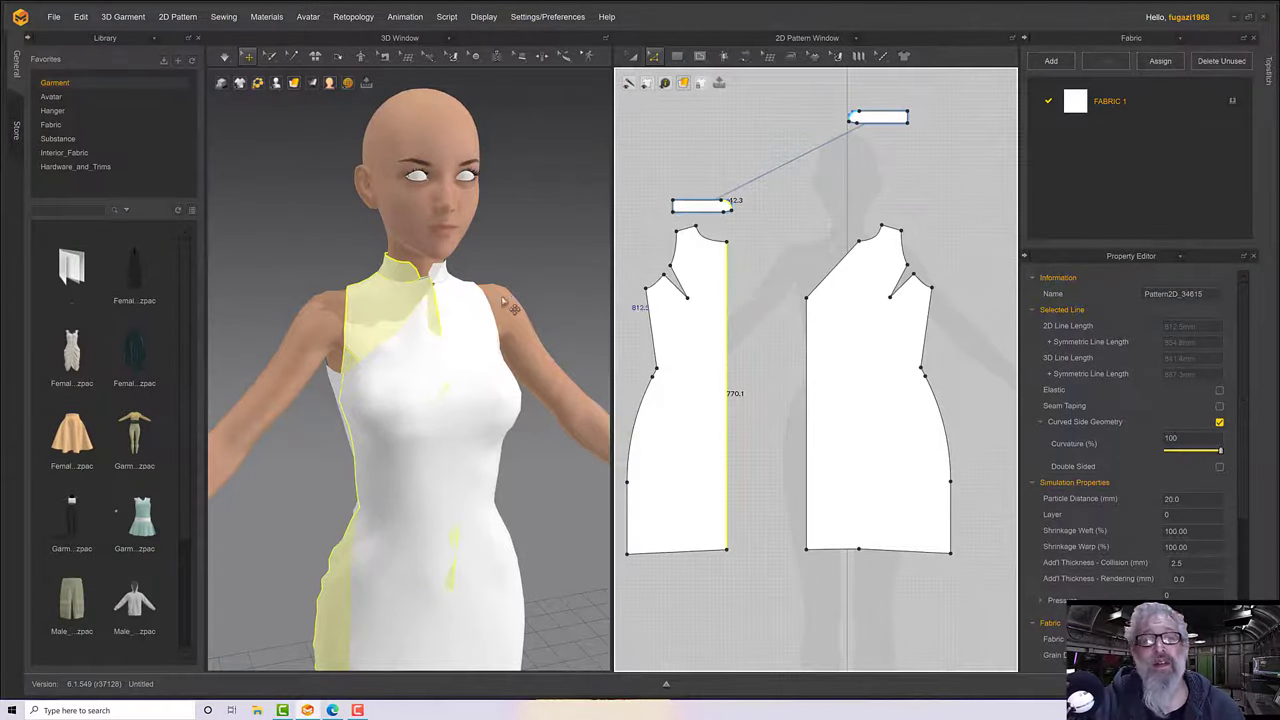
right_click_drag(507, 299, 472, 276)
key("space")
left_click(422, 291)
scroll(664, 265, "up", 3)
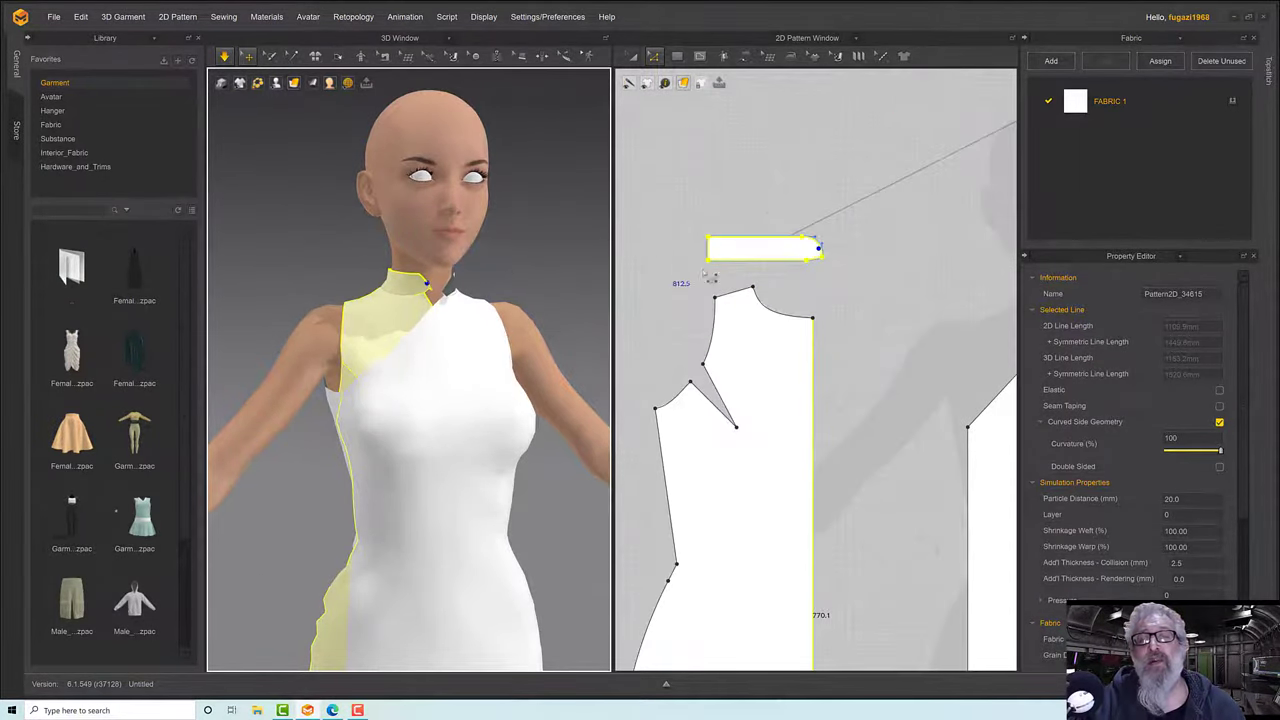
scroll(810, 278, "up", 2)
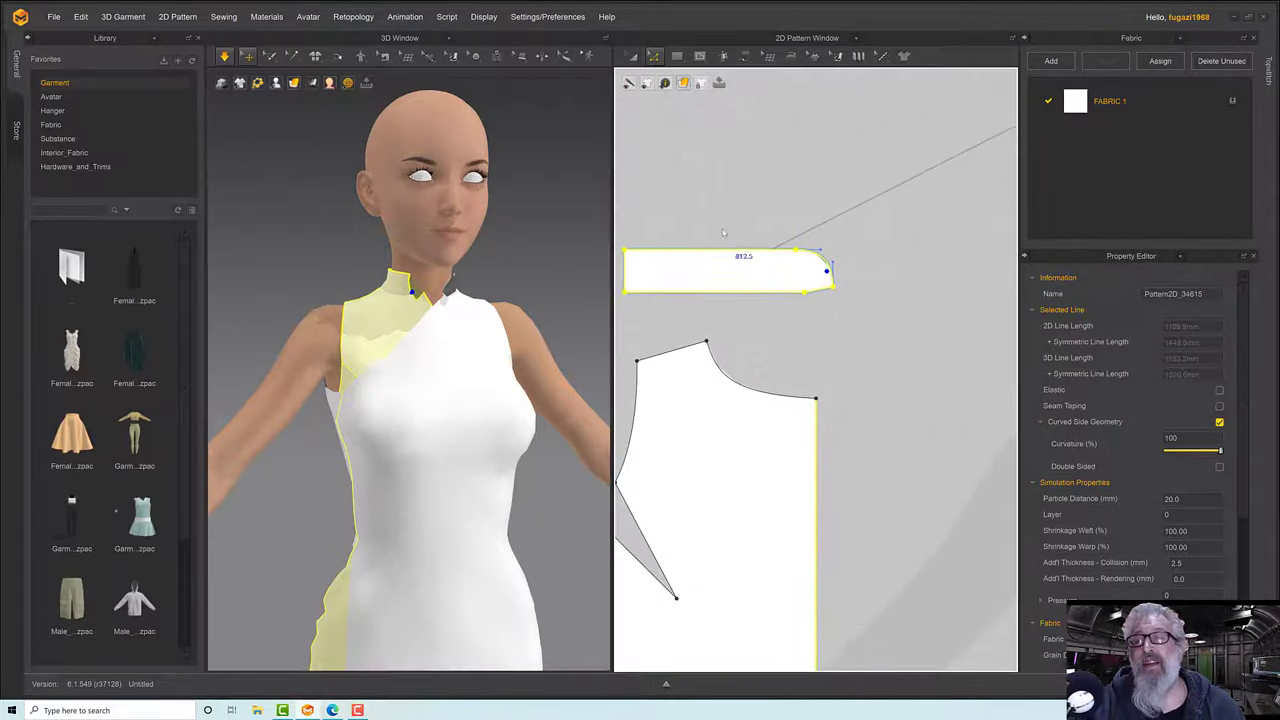
key("ctrl+z")
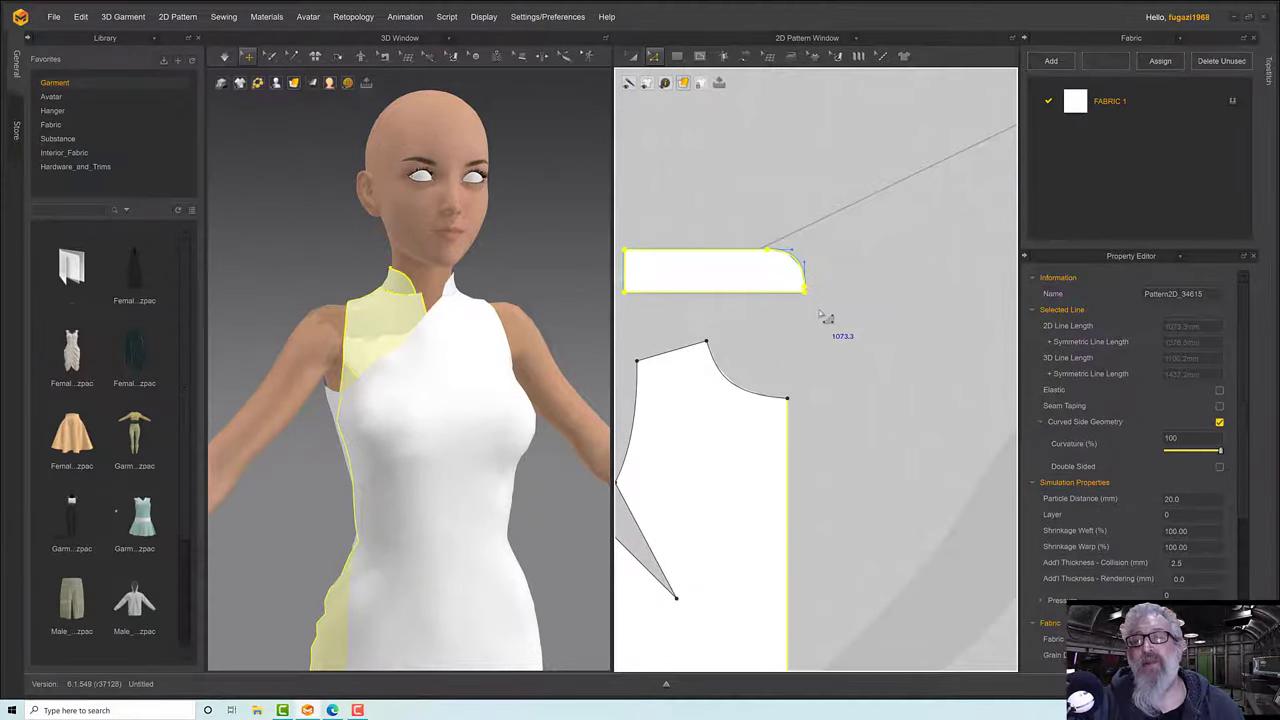
Extend the narrow front panel's centre edge outward together with the collar's whole end, including the short segment below its curve.
left_click(836, 318)
left_click_drag(781, 248, 765, 233)
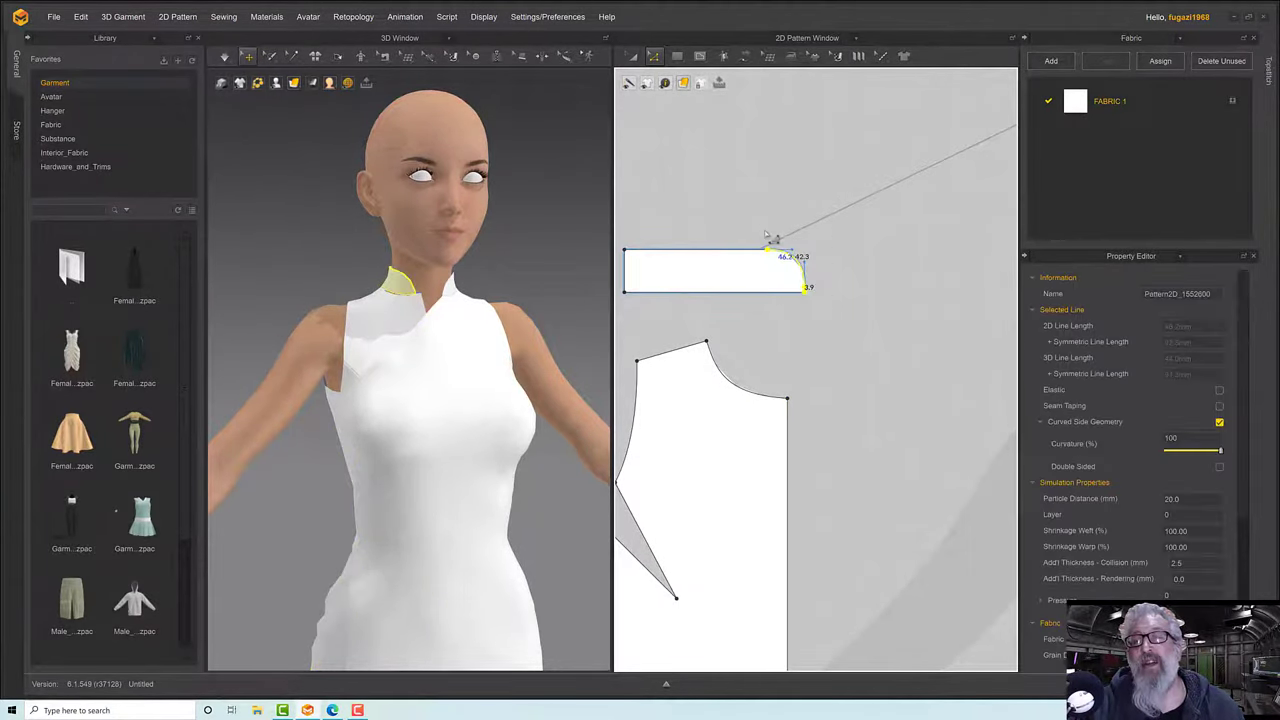
mouse_move(799, 428)
left_mouse_down()
mouse_move(829, 428)
mouse_move(811, 428)
left_mouse_up()
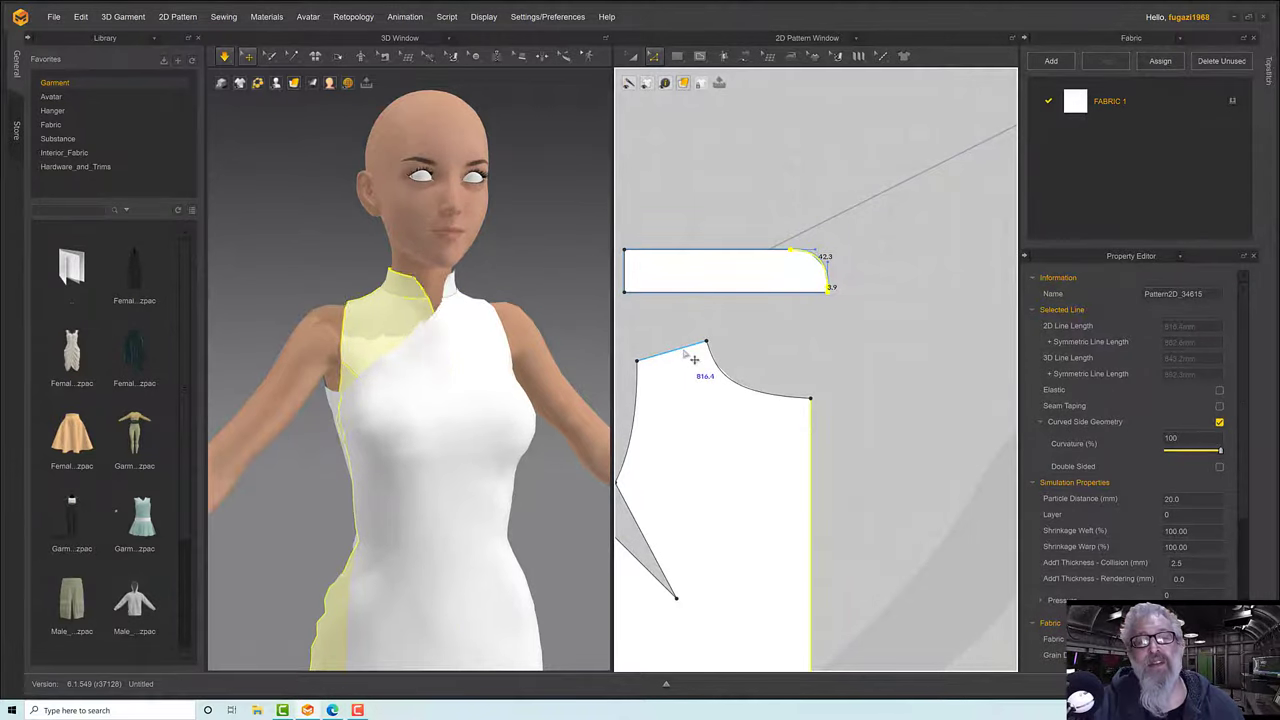
Tug the standing collar and the overlapping front panel from front and side to settle them during simulation.
right_click_drag(548, 337, 472, 292)
left_click(463, 287)
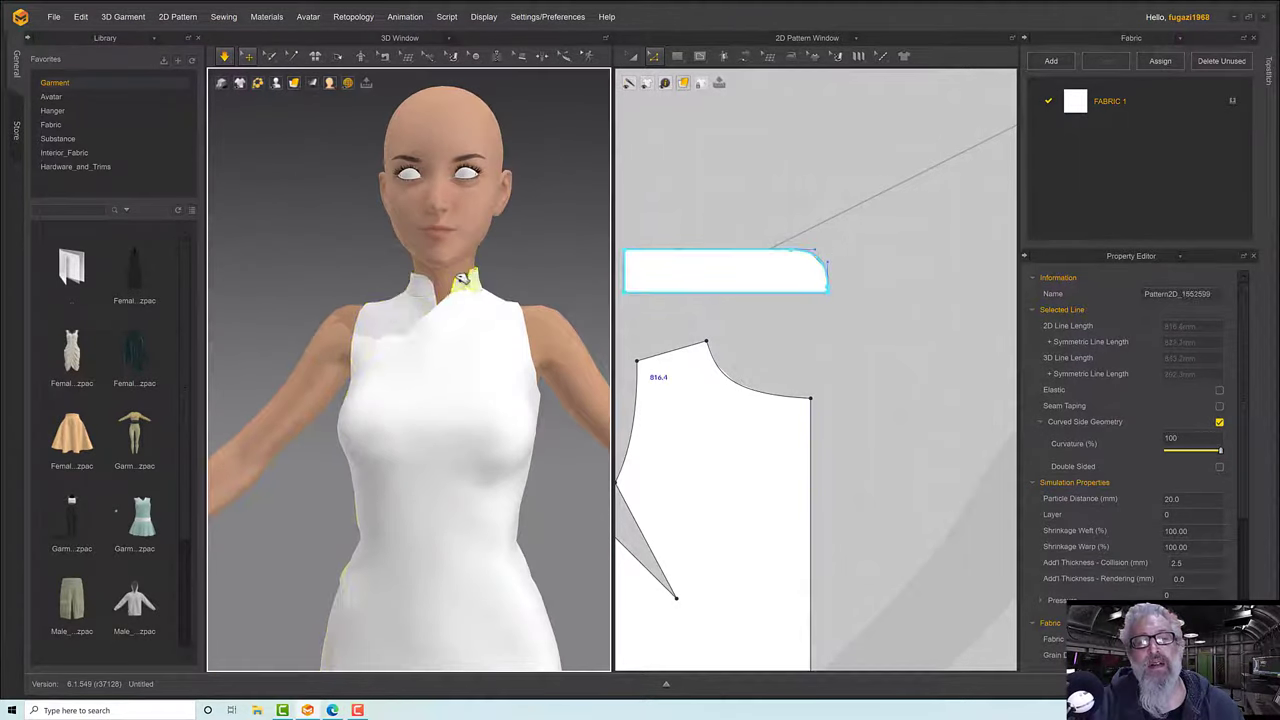
left_click(472, 311)
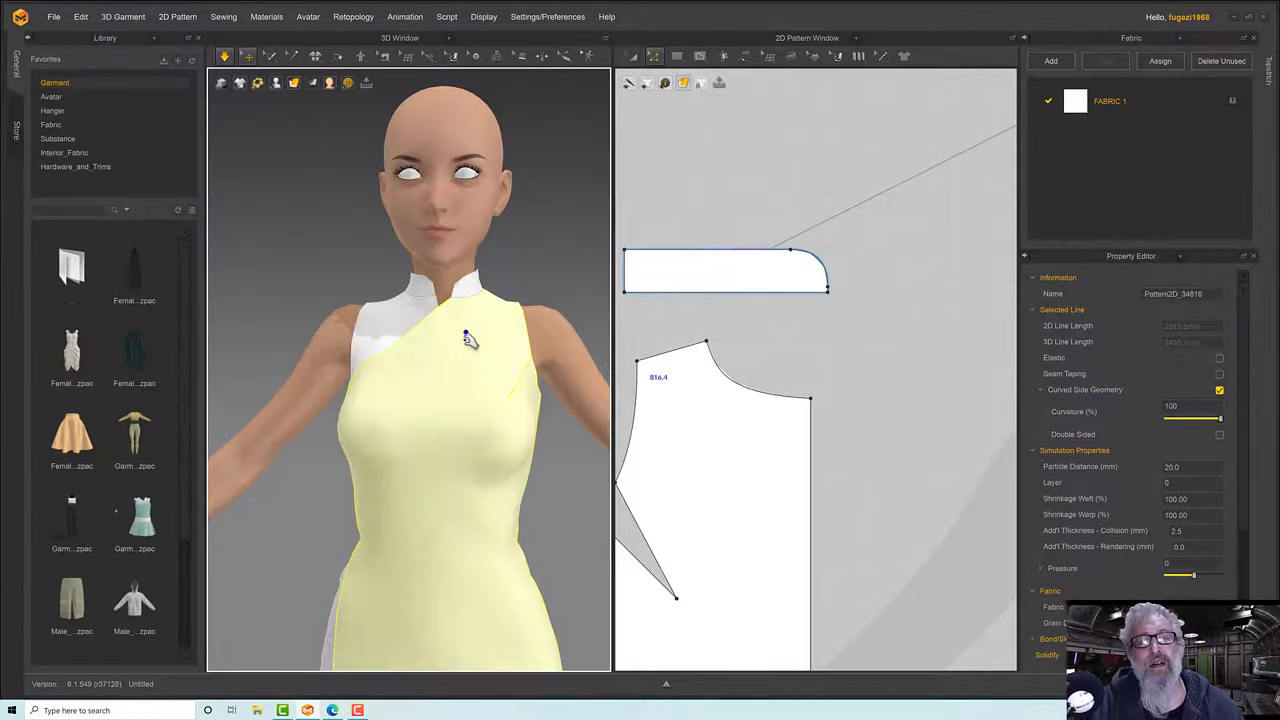
right_click_drag(466, 338, 490, 326)
left_click(500, 318)
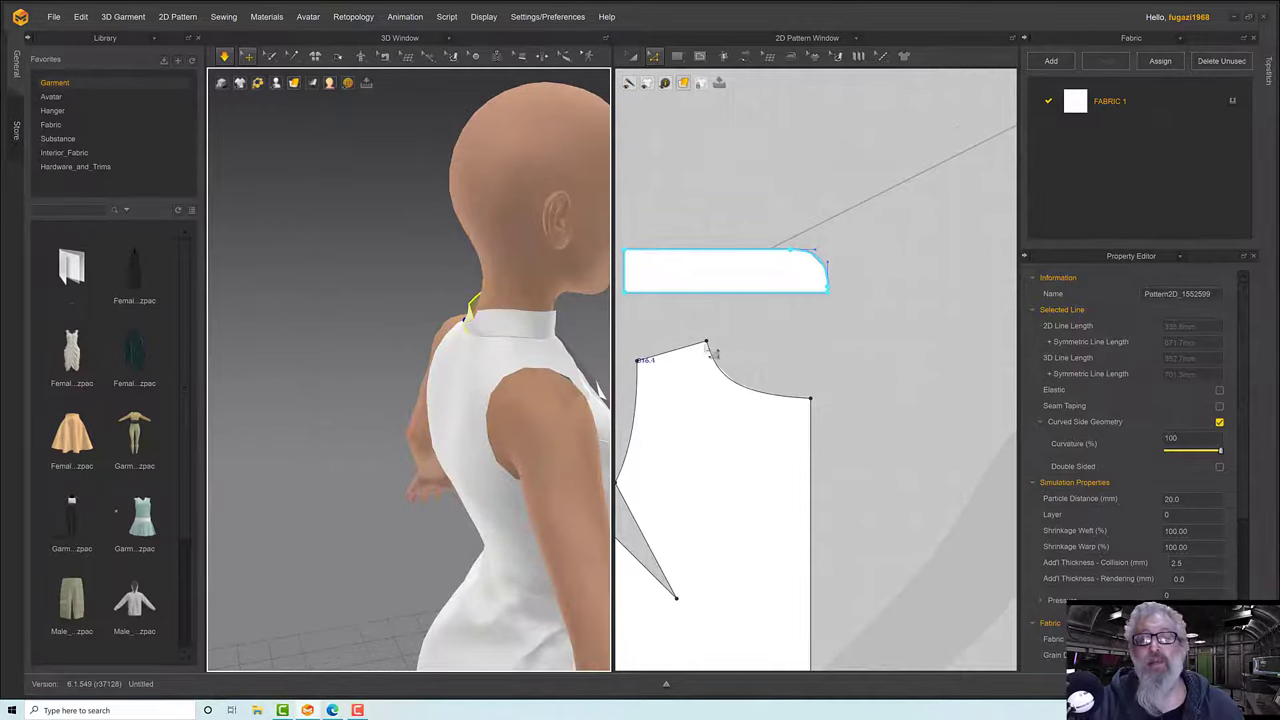
Select all of the dress's pattern pieces, including both collar halves, the two front panels and the back.
scroll(786, 350, "down", 10)
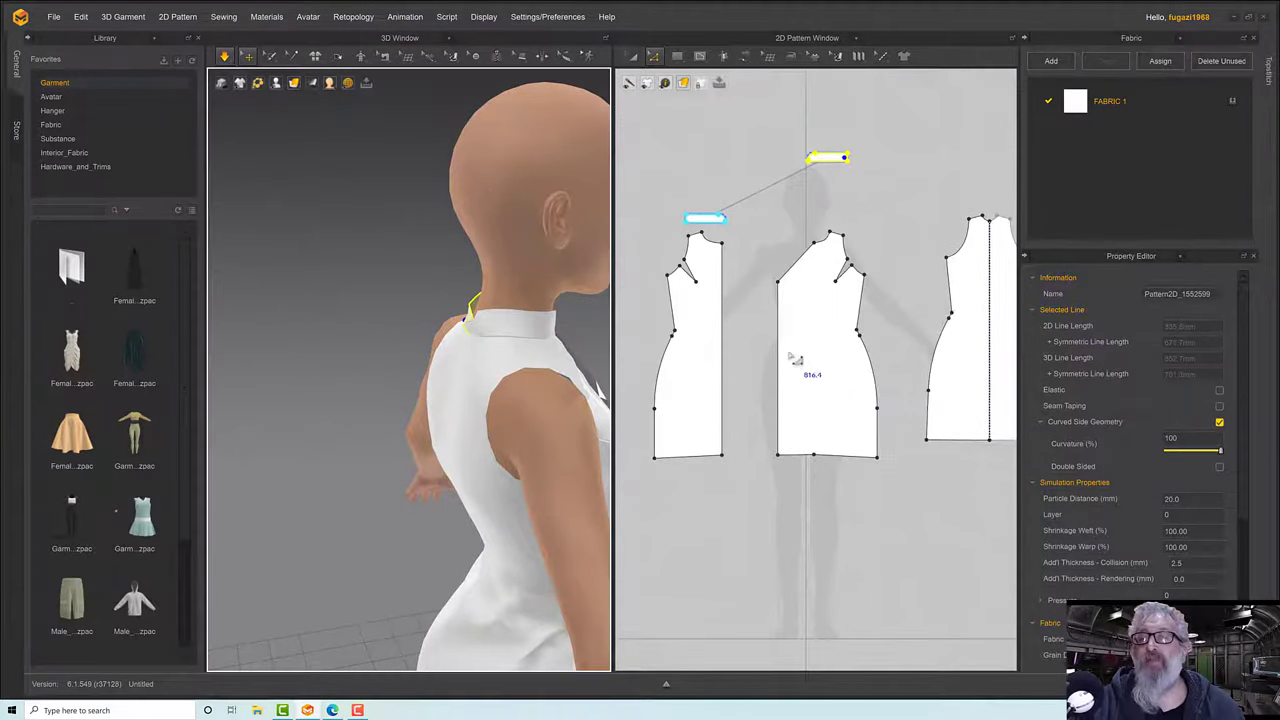
scroll(793, 358, "down", 3)
scroll(808, 410, "down", 3)
left_click(687, 200)
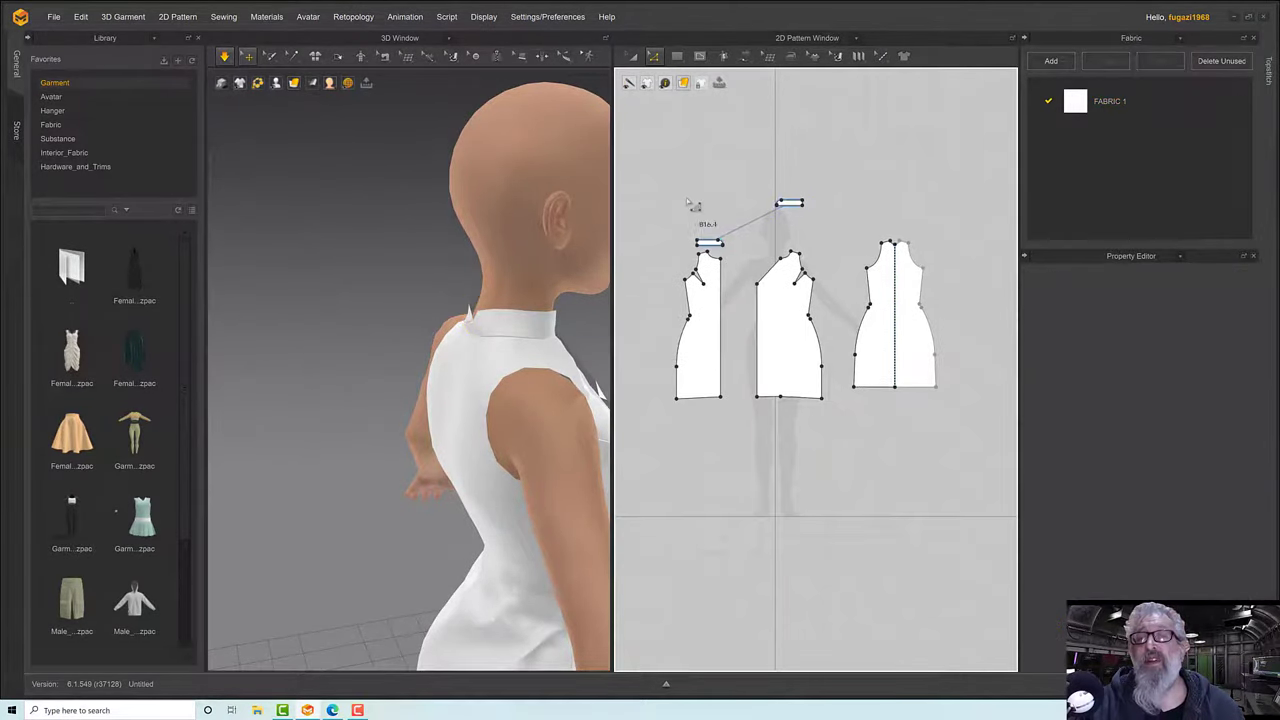
left_click_drag(632, 165, 970, 442)
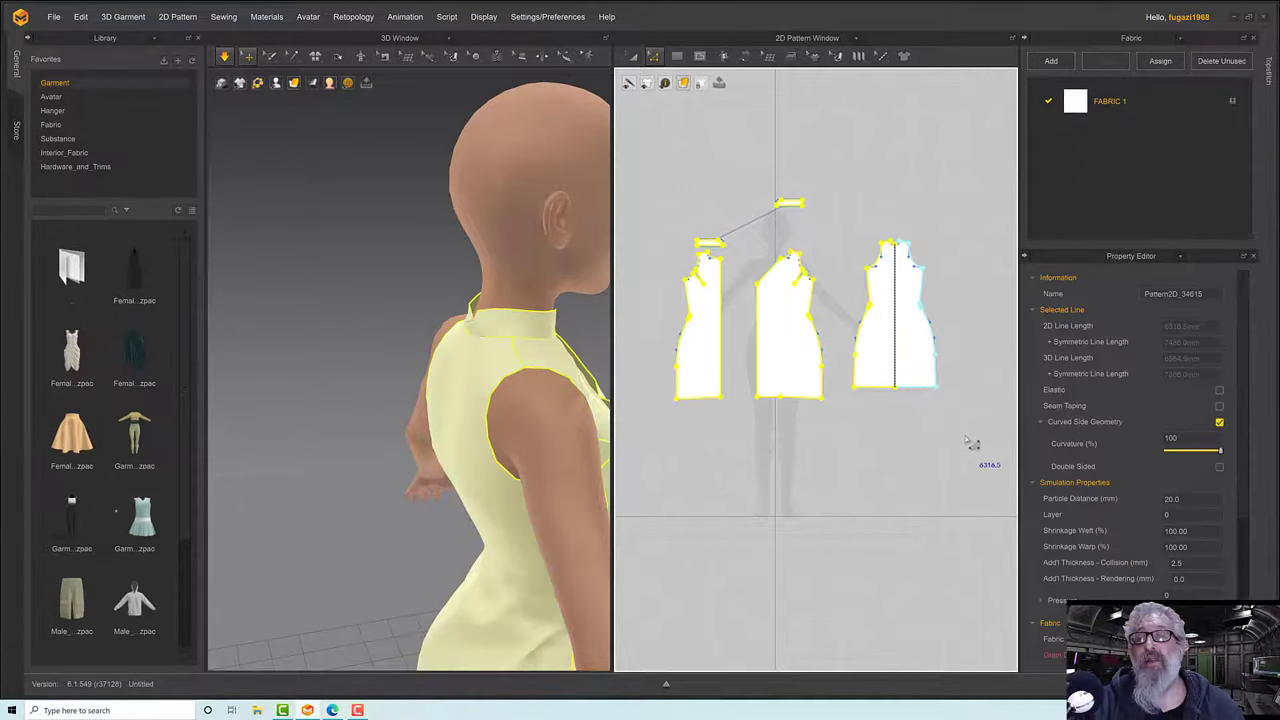
middle_click_drag(874, 216, 877, 243)
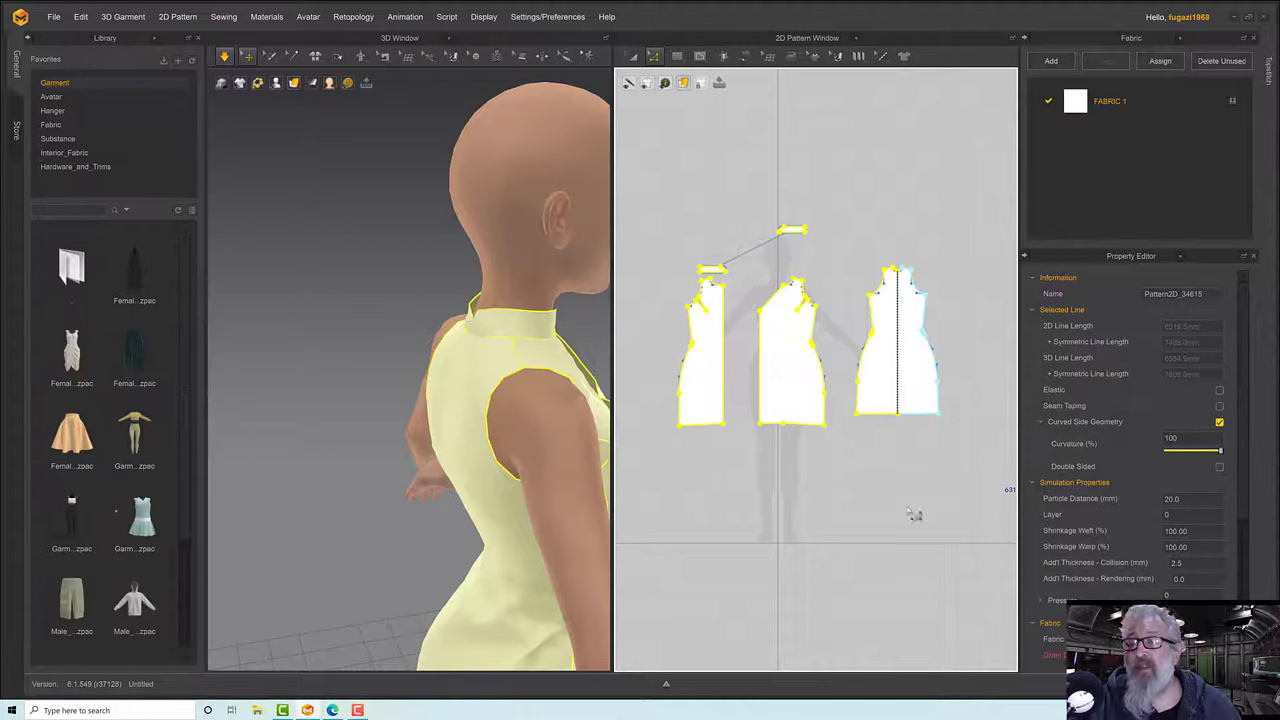
right_click_drag(568, 443, 517, 440)
scroll(529, 448, "down", 1)
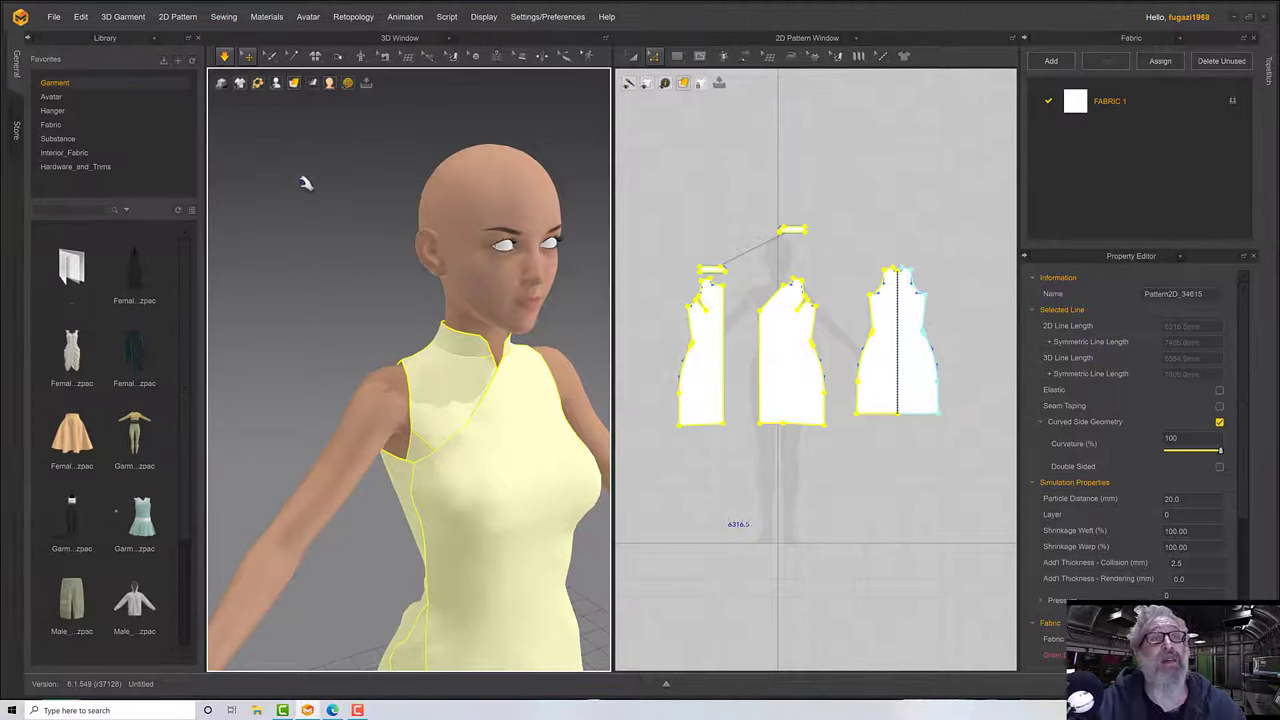
Show the garment as a mesh on the avatar and examine the triangle size around the collar and chest.
left_click(293, 83)
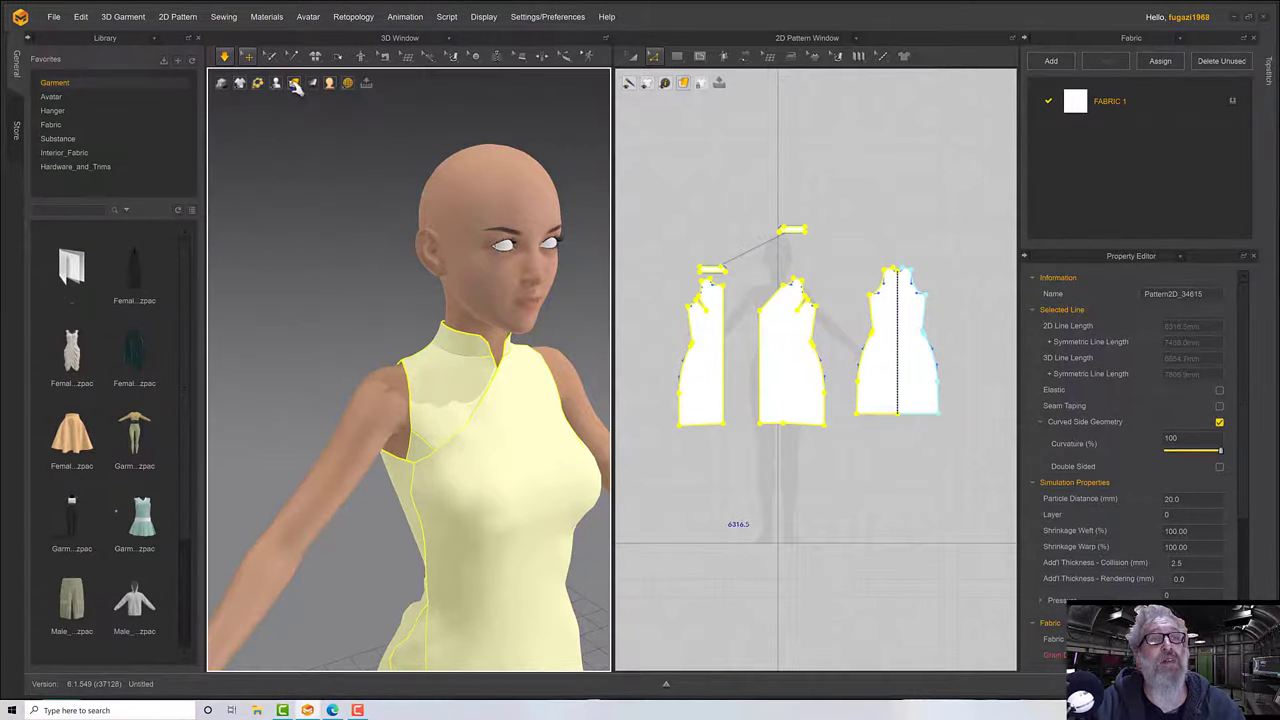
mouse_move(293, 83)
left_click(307, 146)
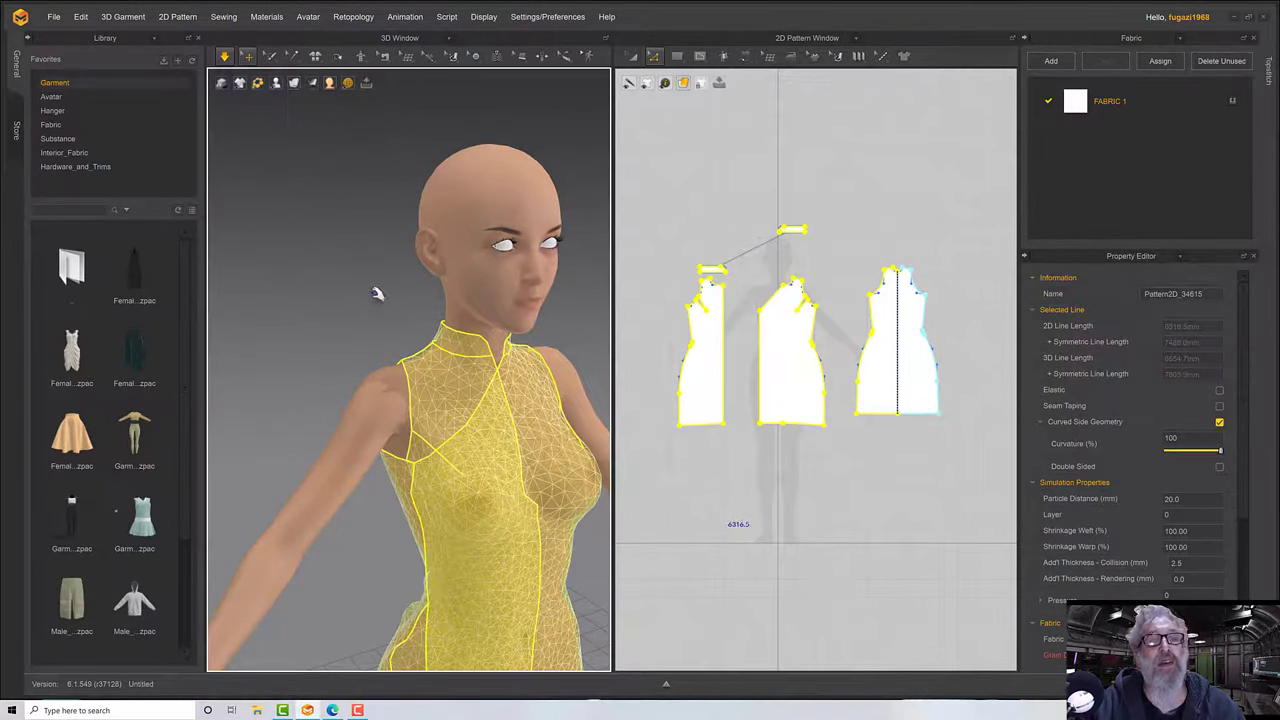
middle_click_drag(400, 321, 368, 295)
right_click_drag(368, 295, 290, 292)
middle_click_drag(389, 343, 394, 357)
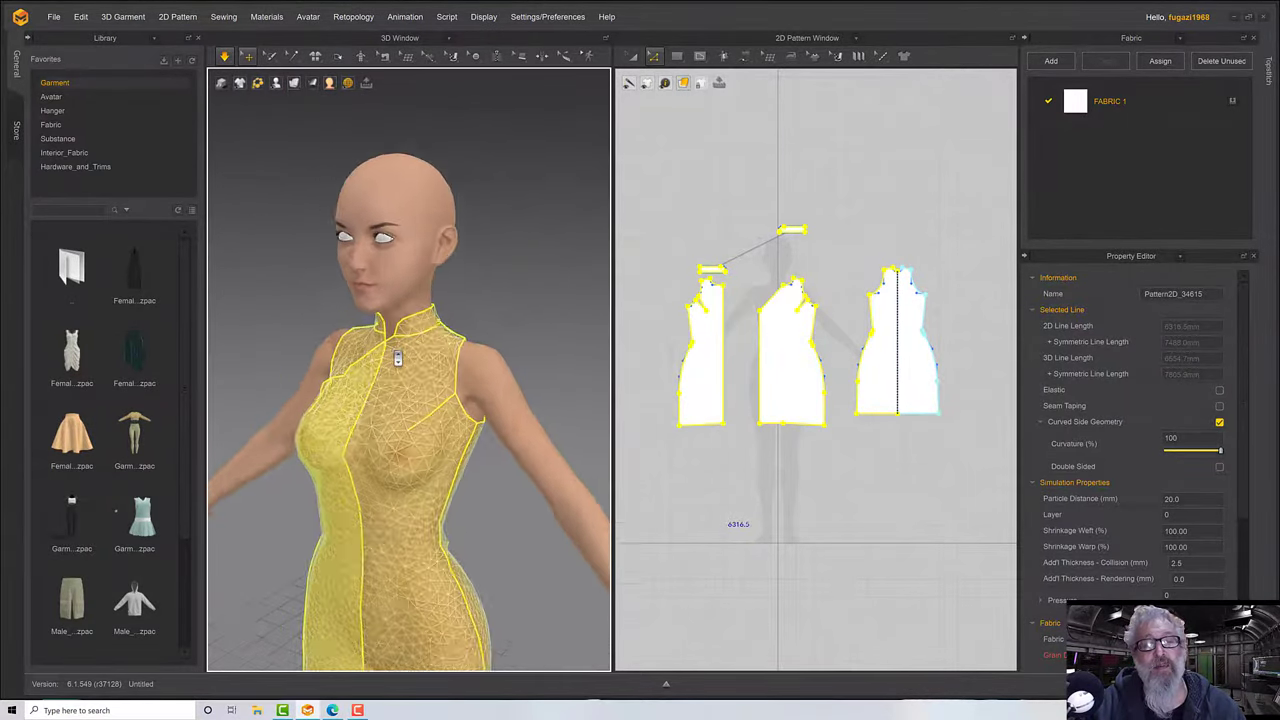
scroll(398, 359, "up", 5)
scroll(398, 358, "up", 4)
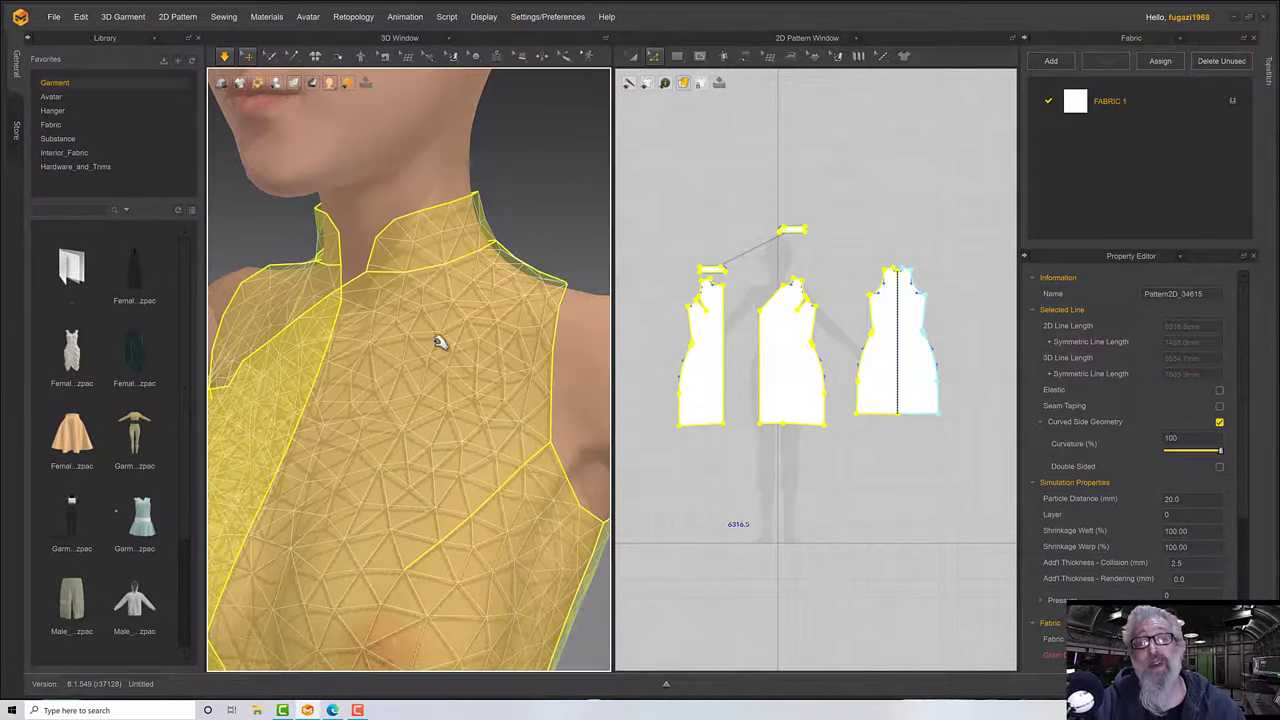
right_click_drag(433, 355, 456, 376)
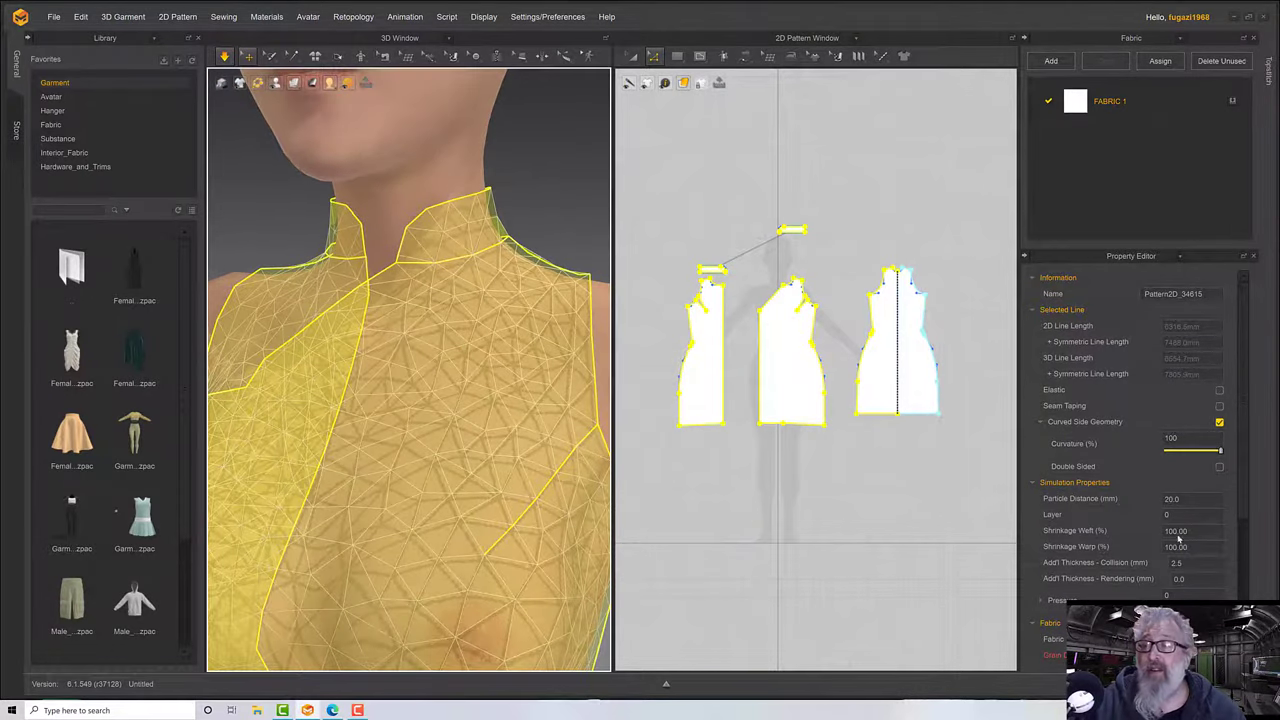
Set the particle distance of all selected pieces to 15 mm, and return the garment to the solid surface display.
left_click(1184, 500)
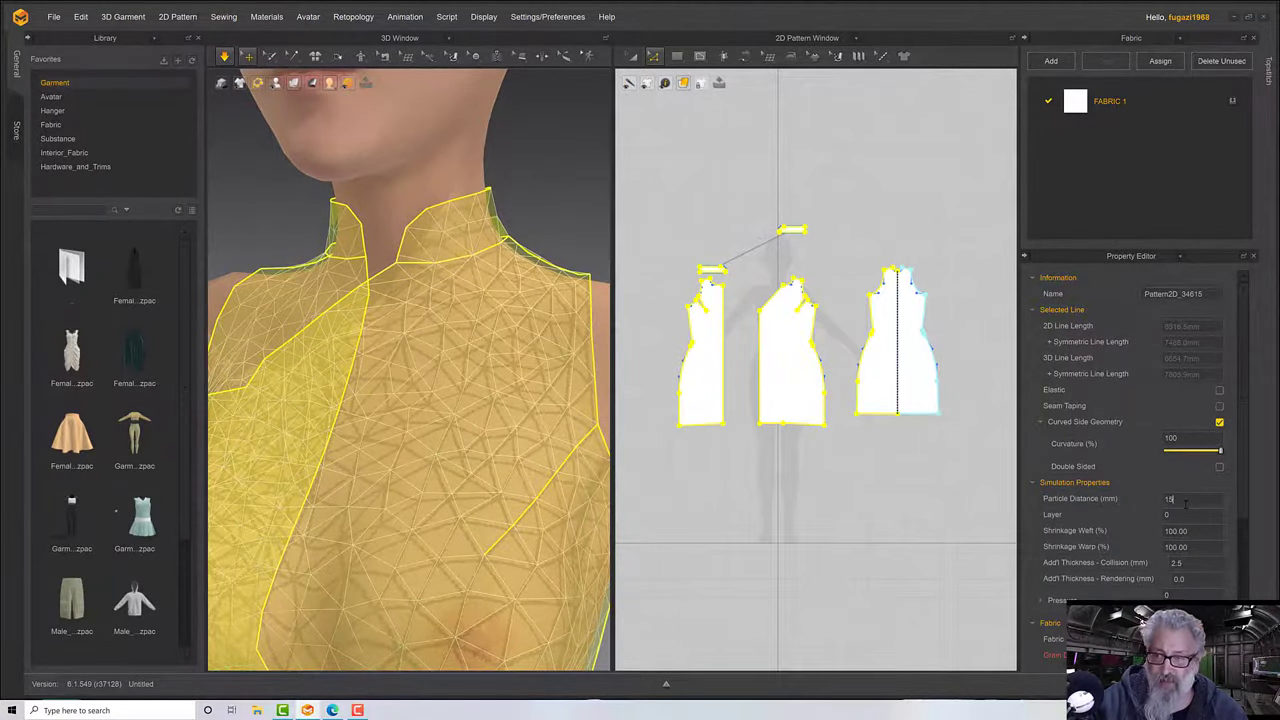
type("15")
key("Return")
right_click_drag(343, 476, 376, 432)
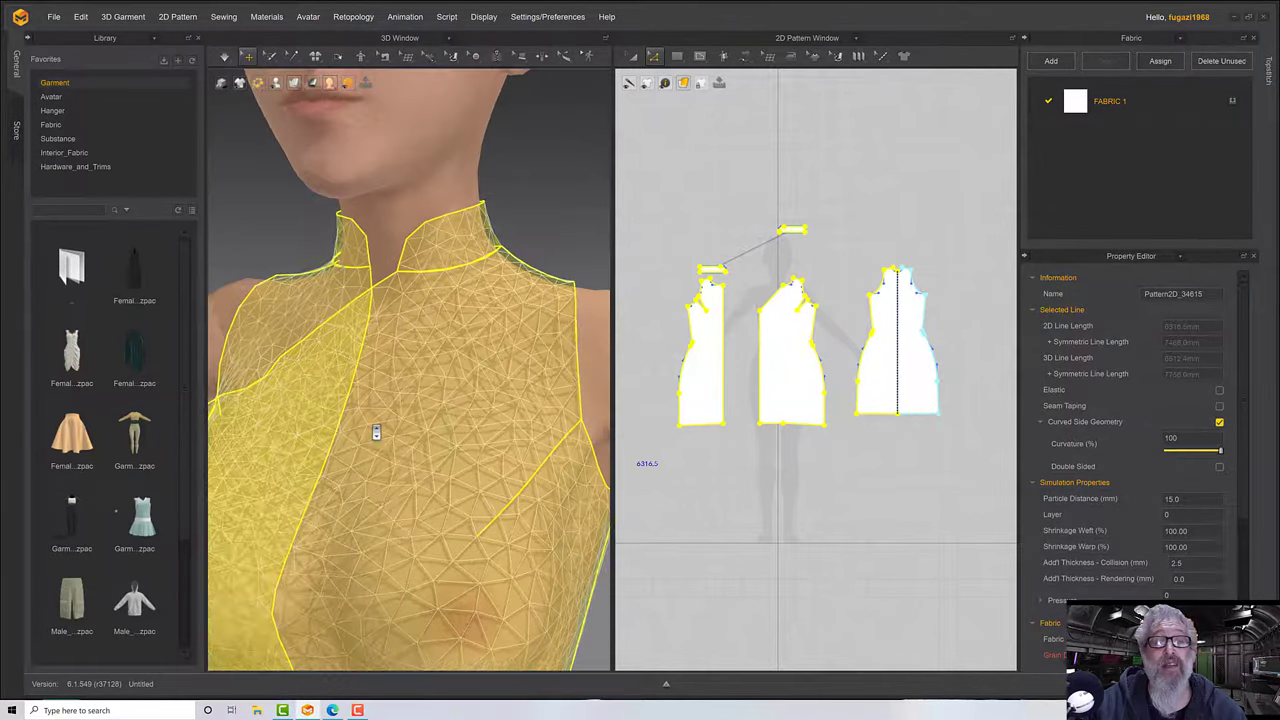
left_click(311, 86)
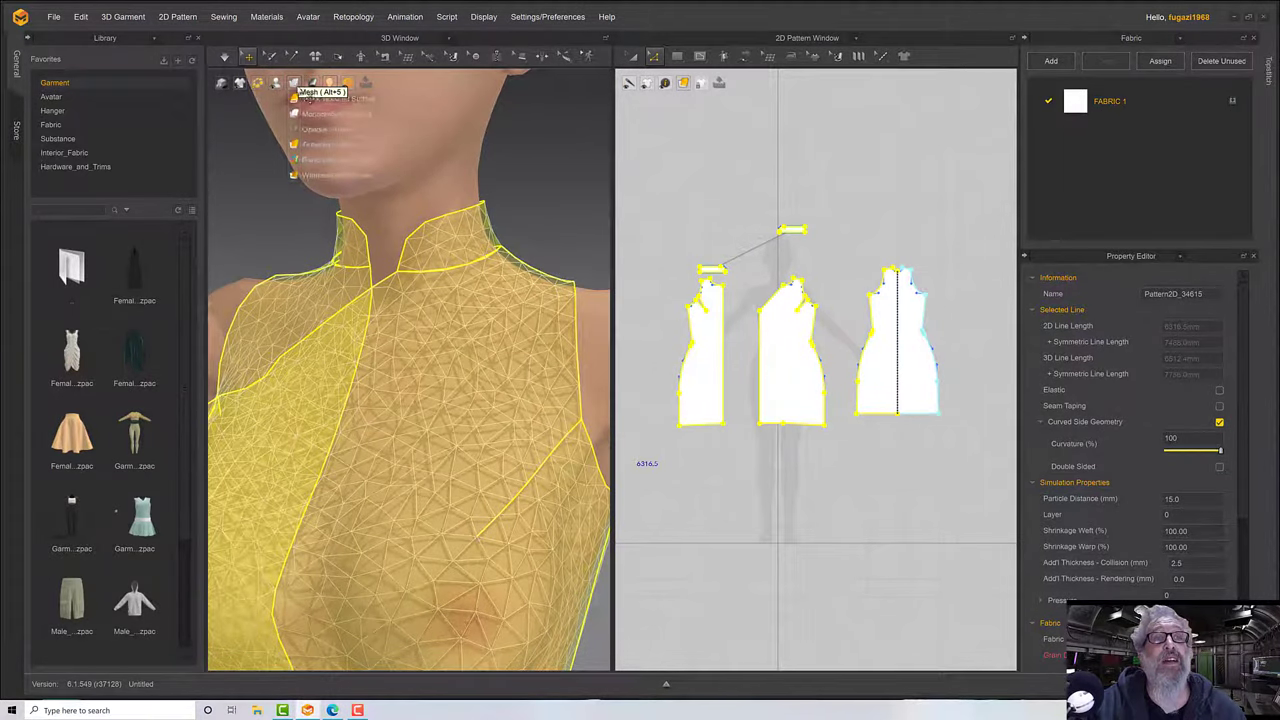
left_click(311, 145)
scroll(465, 354, "up", 3)
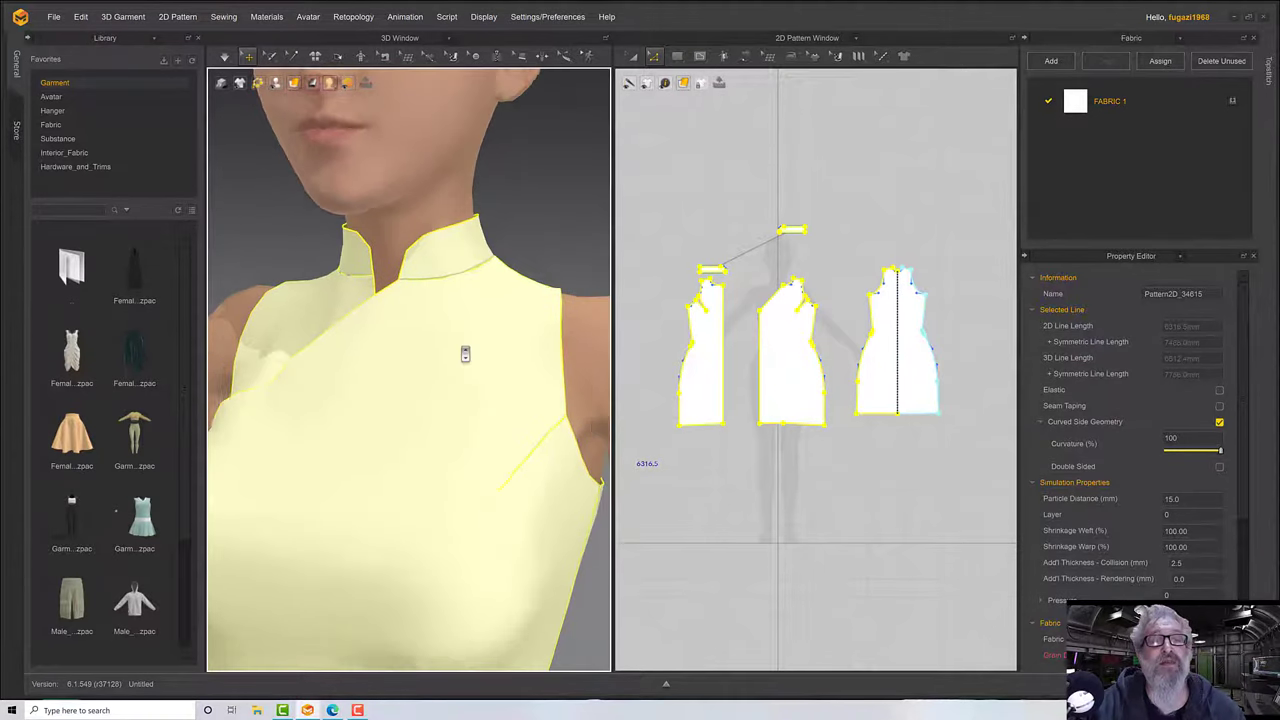
Tug the narrow front panel and its collar end near the neck opening to settle them beneath the overlapping front.
right_click_drag(466, 357, 388, 279)
left_click(447, 199)
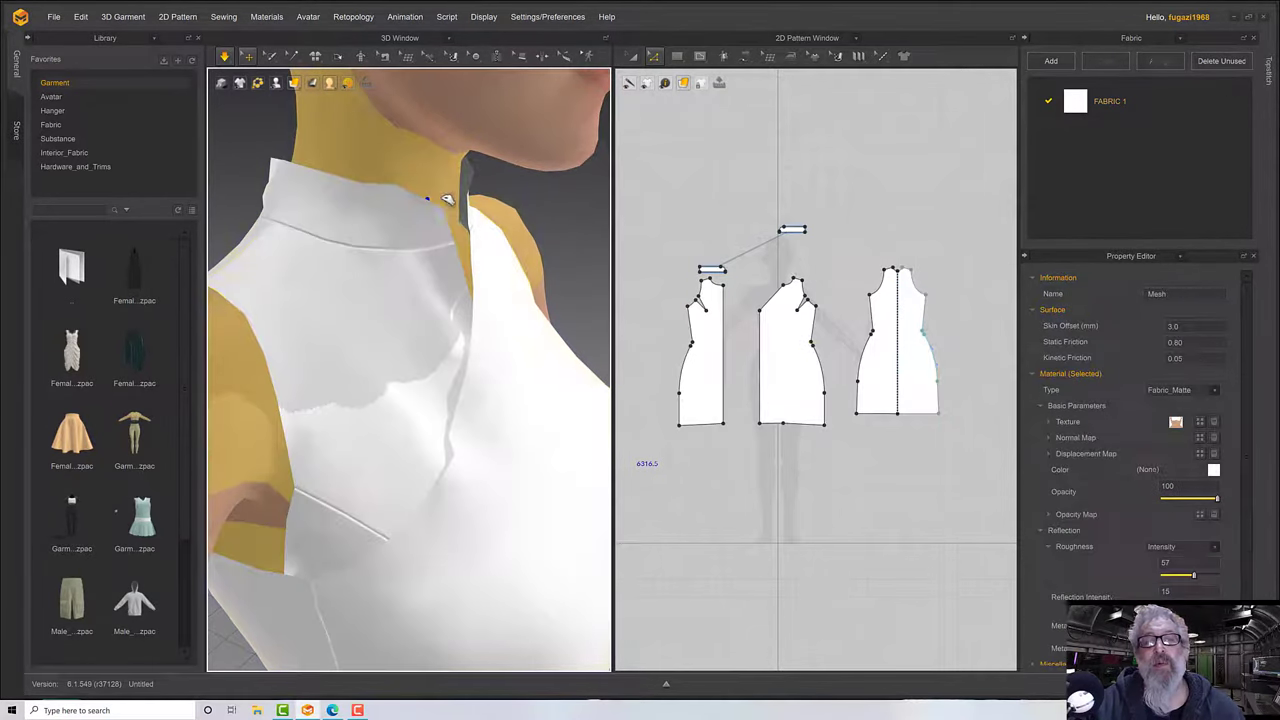
left_click(455, 214)
mouse_move(442, 225)
right_mouse_down()
mouse_move(374, 200)
mouse_move(316, 214)
mouse_move(445, 256)
mouse_move(490, 256)
mouse_move(424, 256)
mouse_move(519, 234)
mouse_move(467, 226)
mouse_move(480, 204)
mouse_move(452, 222)
right_mouse_up()
left_click(479, 254)
left_click(419, 226)
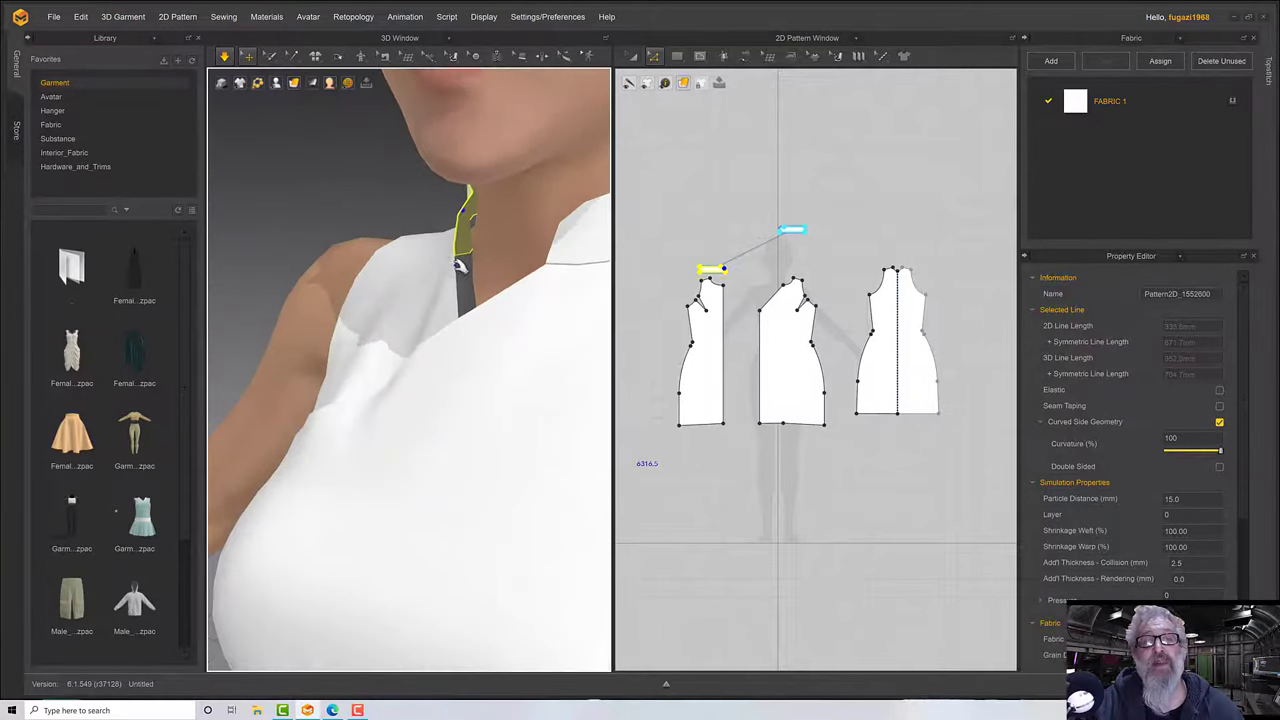
left_click(460, 266)
mouse_move(493, 266)
left_mouse_down()
mouse_move(503, 260)
mouse_move(498, 272)
left_mouse_up()
Tug the front end of the collar and the diagonal edge of the overlapping front to settle the neck opening.
scroll(489, 281, "down", 3)
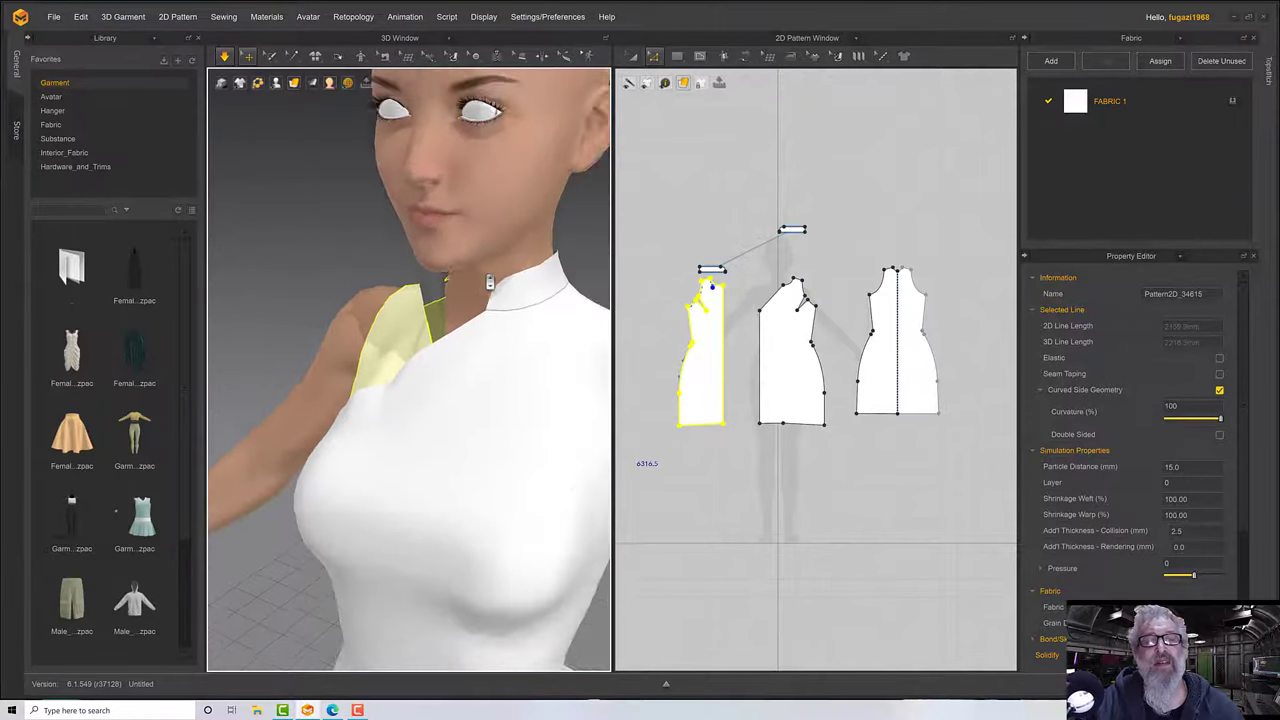
right_click_drag(490, 283, 527, 276)
left_click(322, 305)
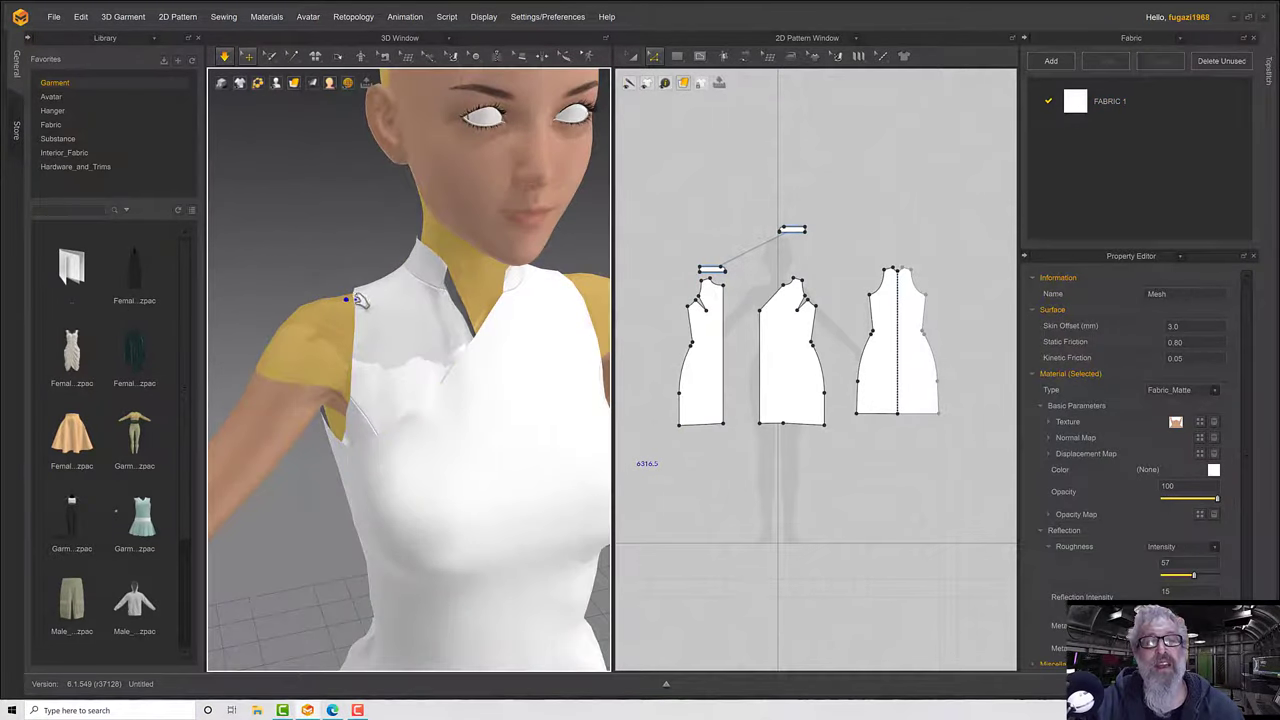
left_click(350, 295)
left_click(466, 290)
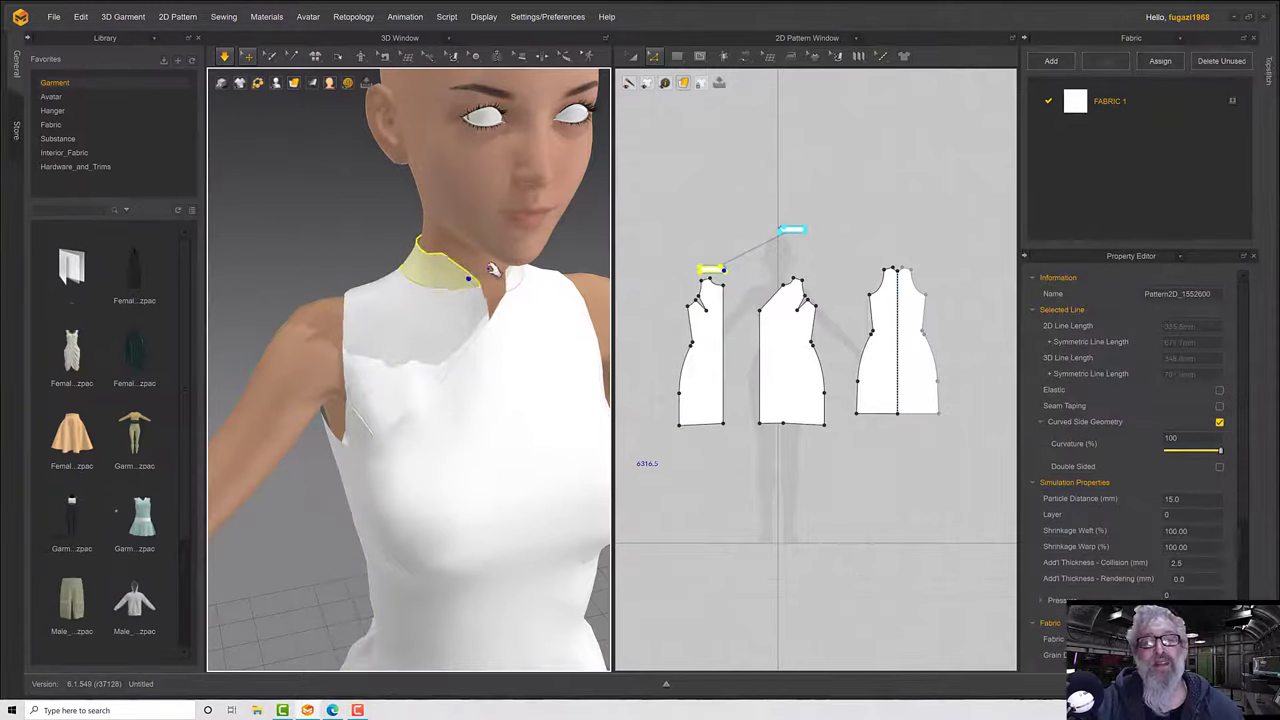
right_click_drag(489, 286, 571, 380)
left_click(465, 362)
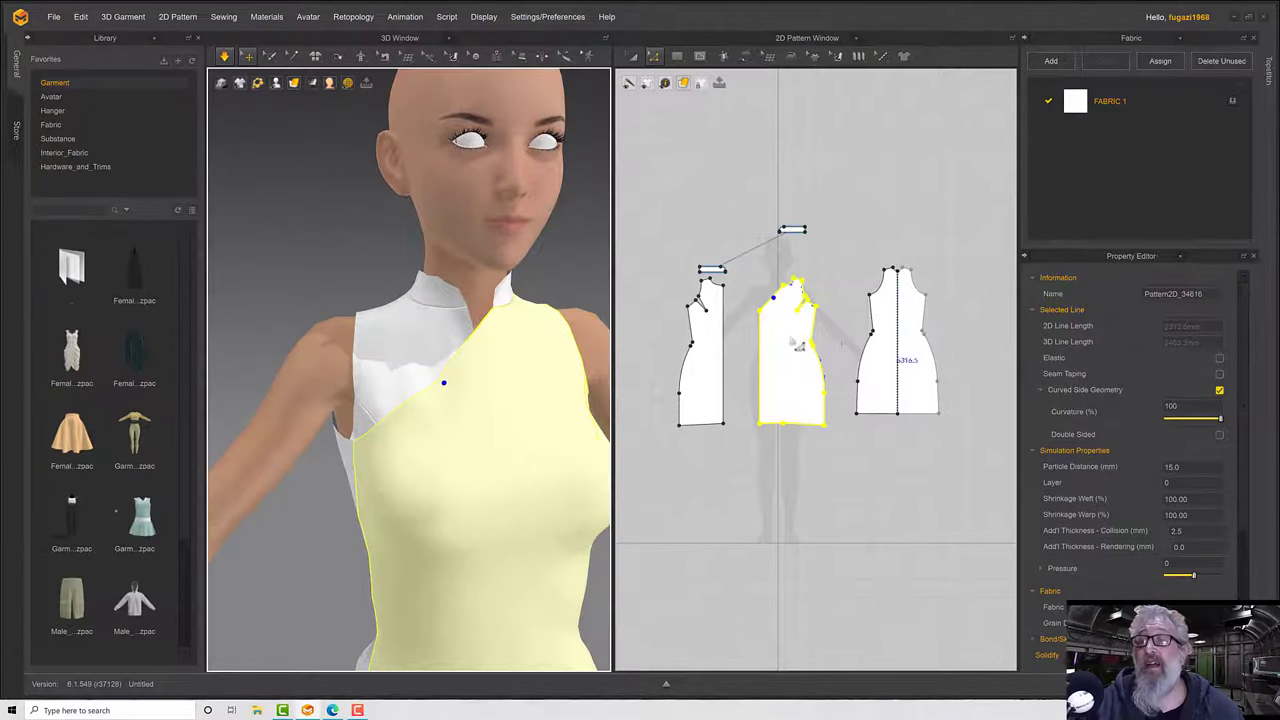
Select all the pattern pieces, and rename the FABRIC 1 fabric as Dress.
left_click_drag(674, 184, 975, 488)
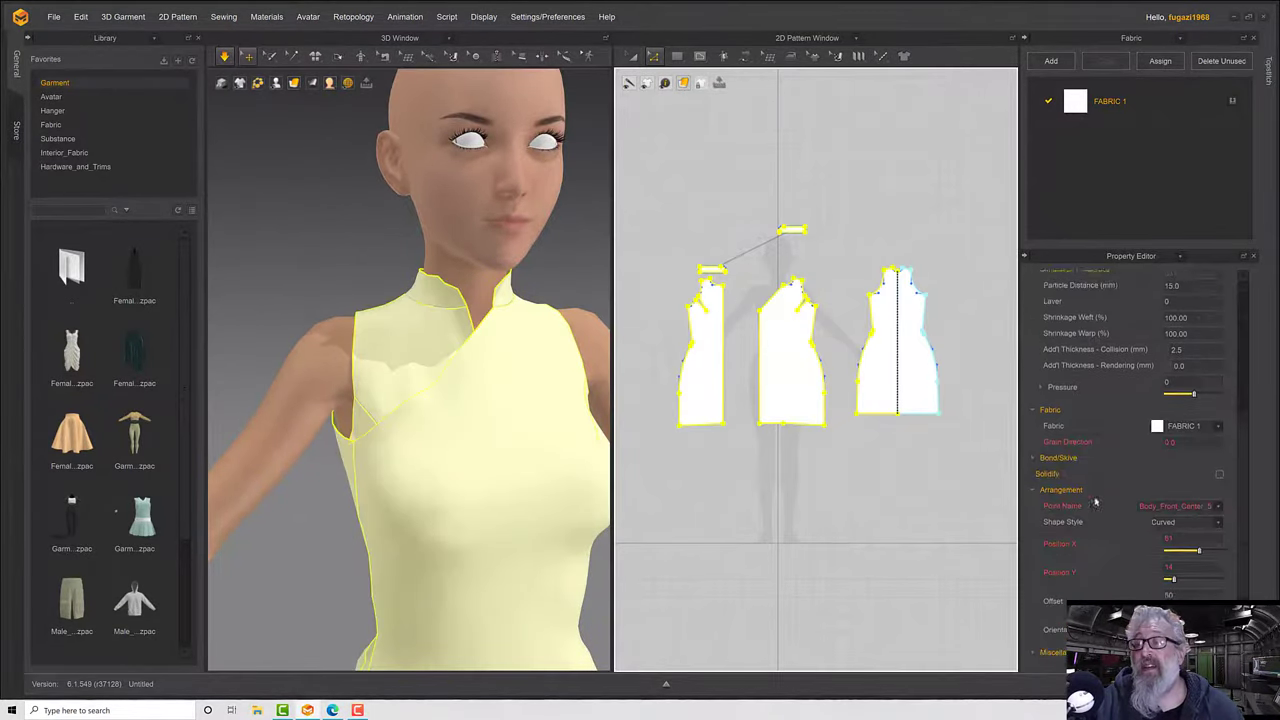
scroll(1128, 444, "down", 1)
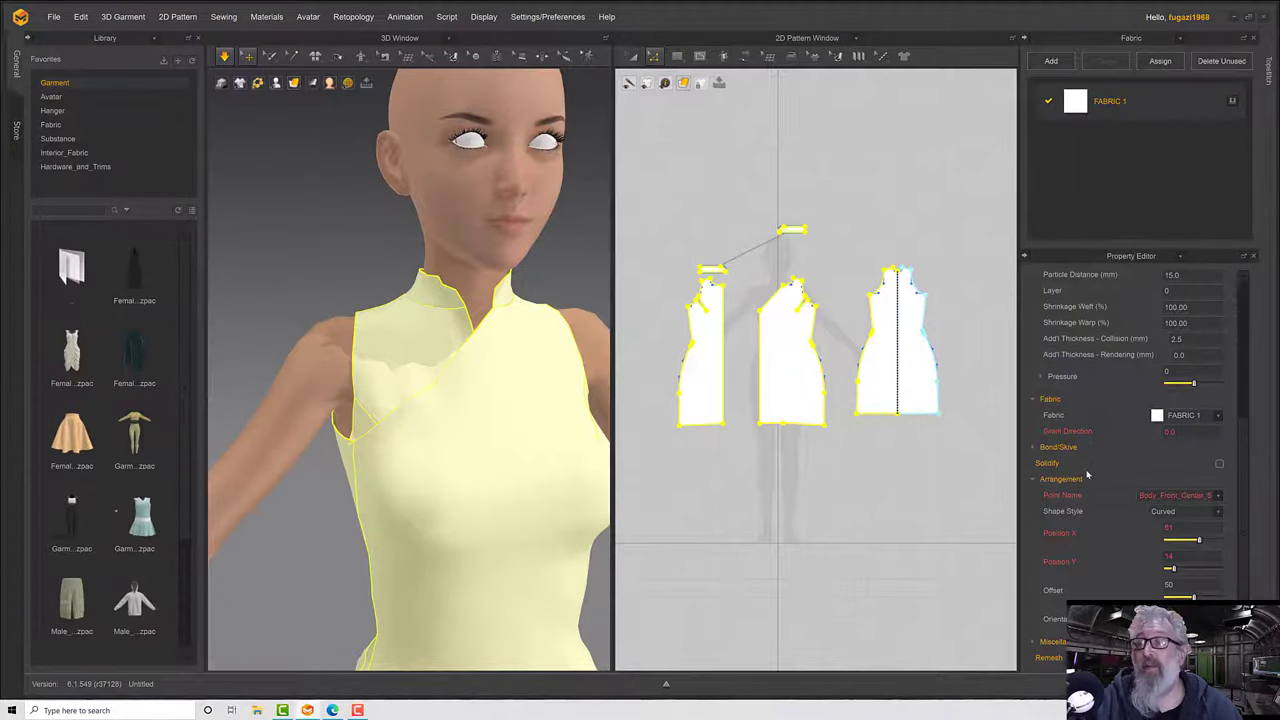
left_click(1108, 106)
double_click(1086, 114)
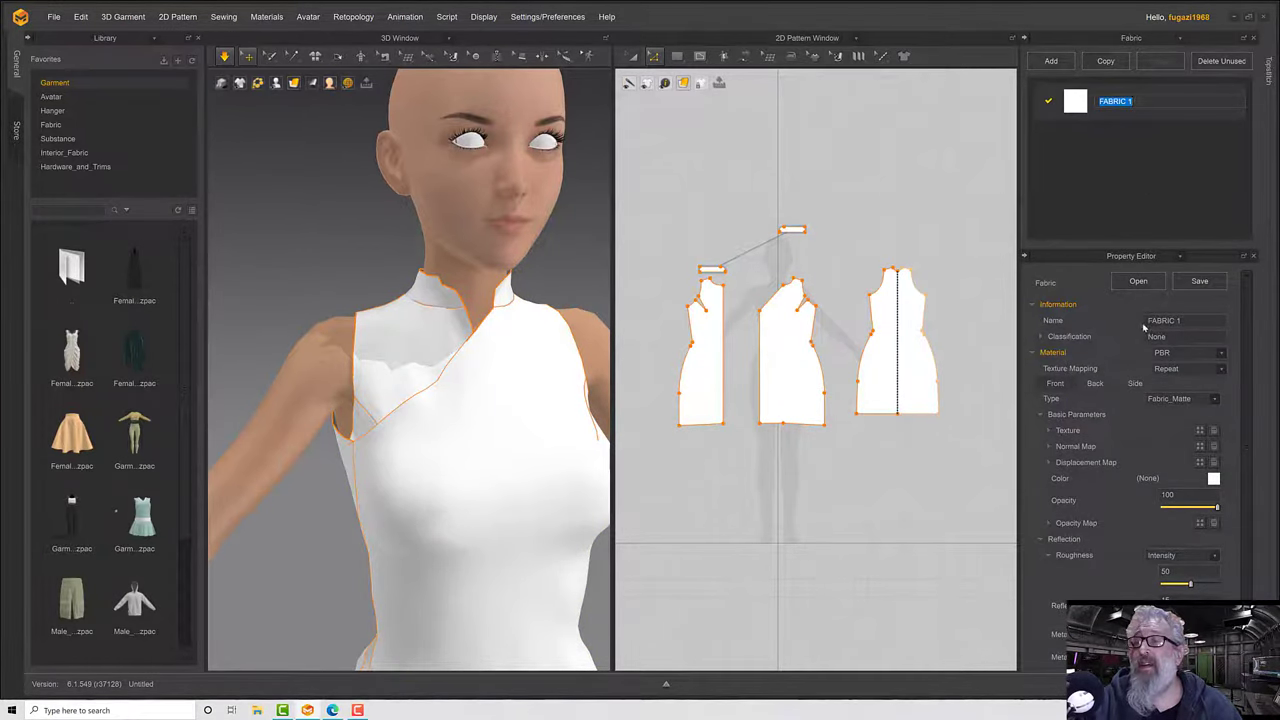
left_click(1184, 321)
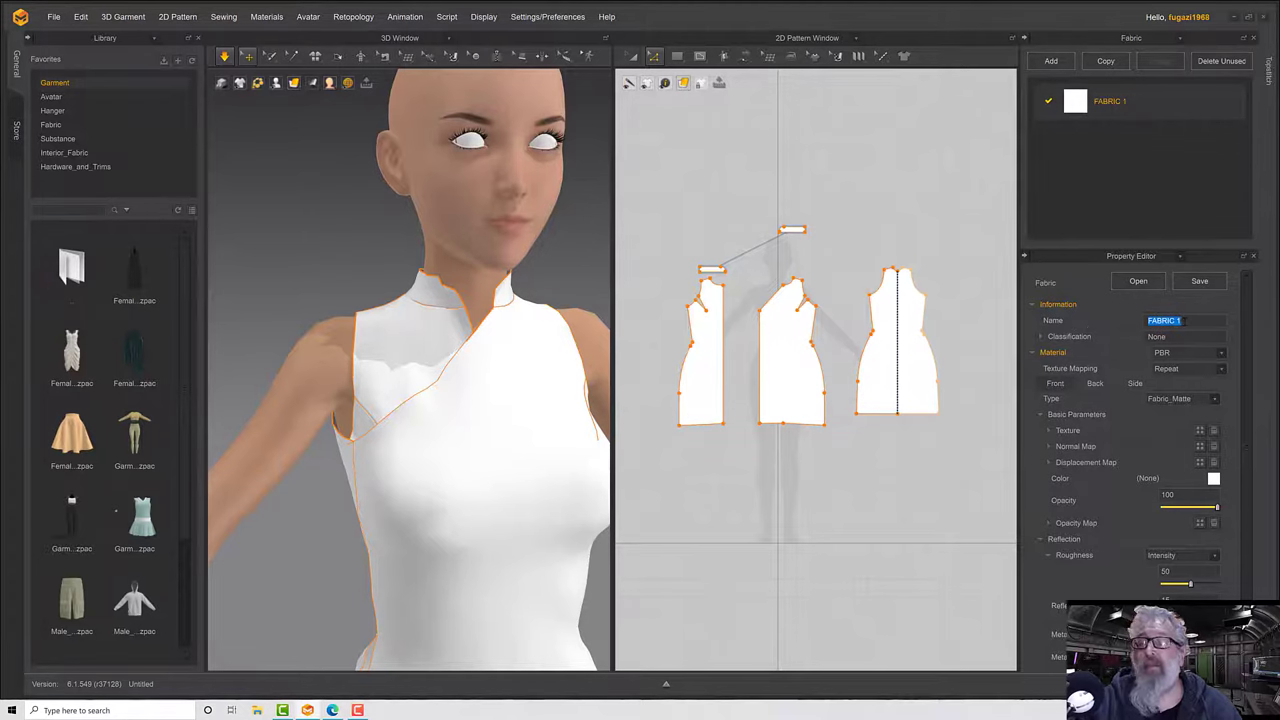
type("Dress")
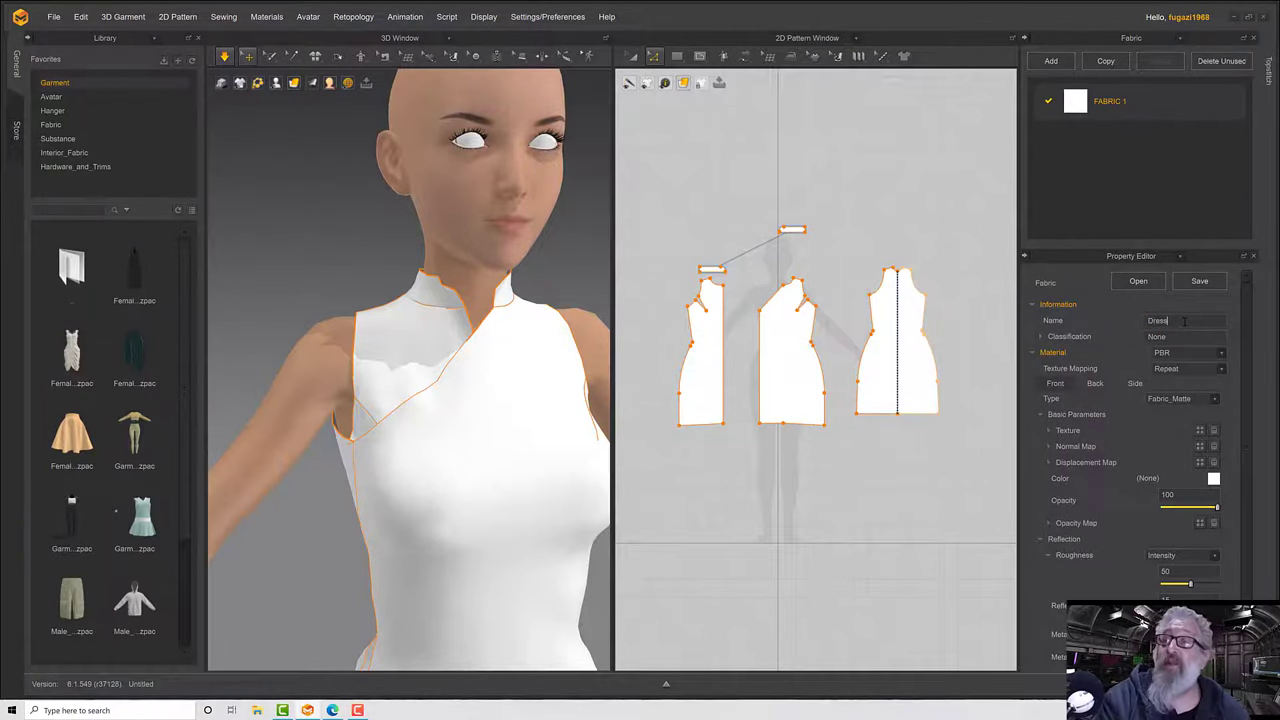
key("Return")
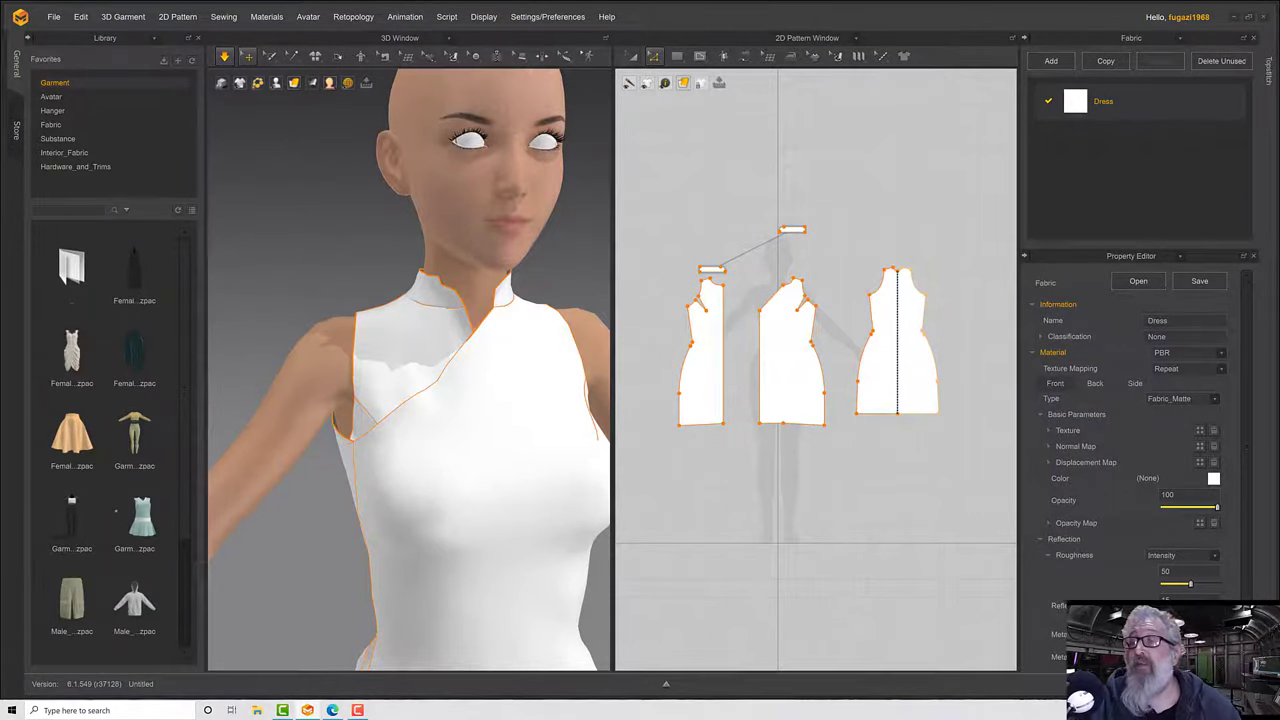
Examine the Dress fabric's classification and content fields, its material options and the separate settings for its back side.
left_click(1042, 337)
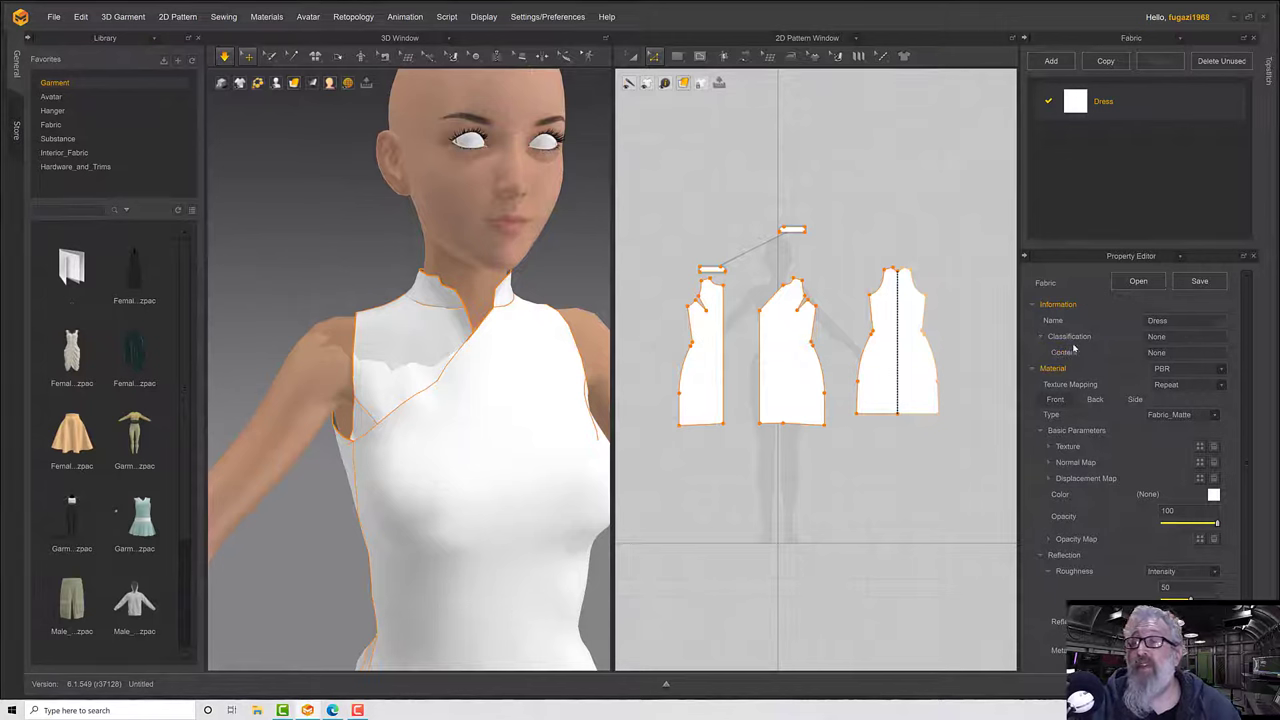
left_click(1157, 337)
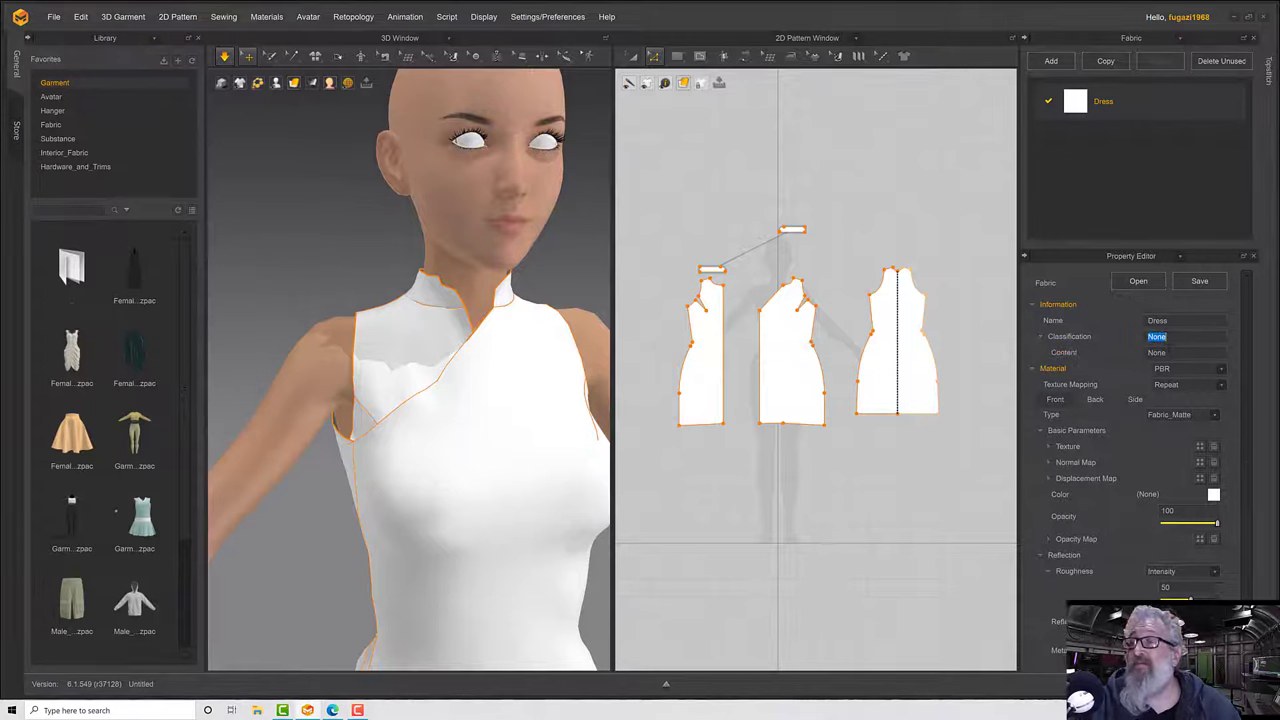
left_click(1170, 353)
left_click(1170, 337)
left_click(1170, 353)
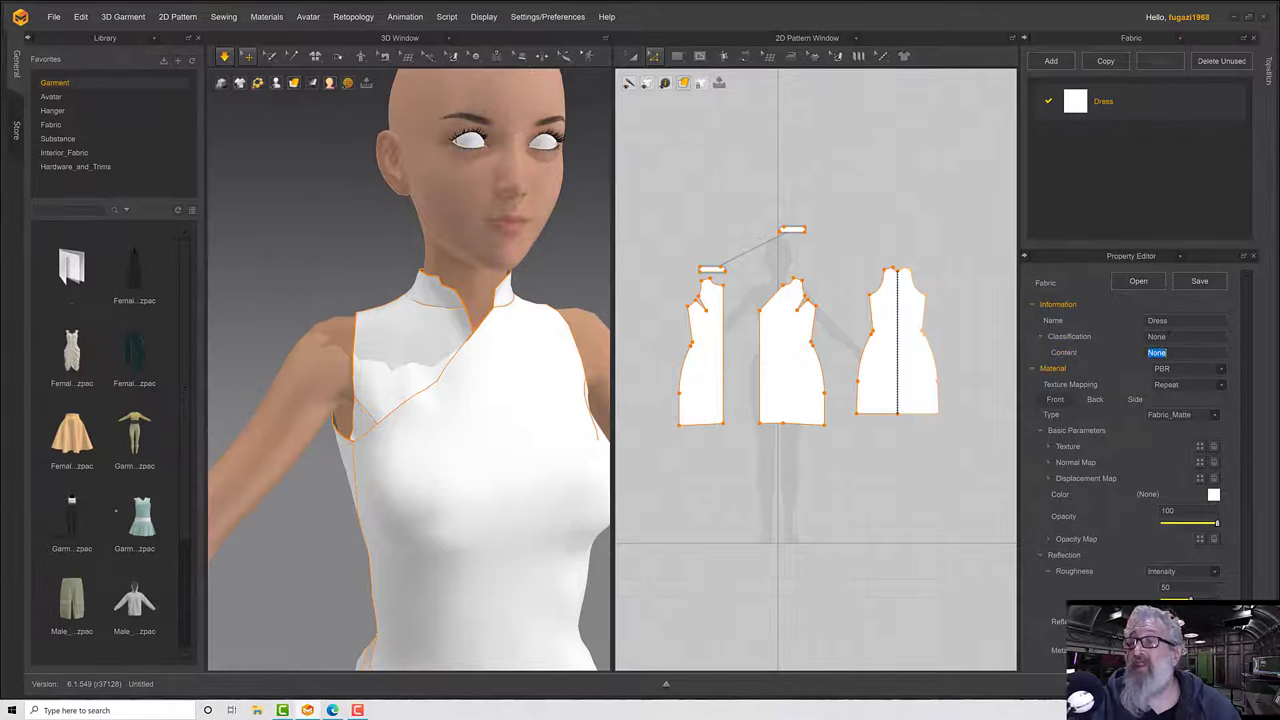
left_click(1042, 337)
left_click(1221, 355)
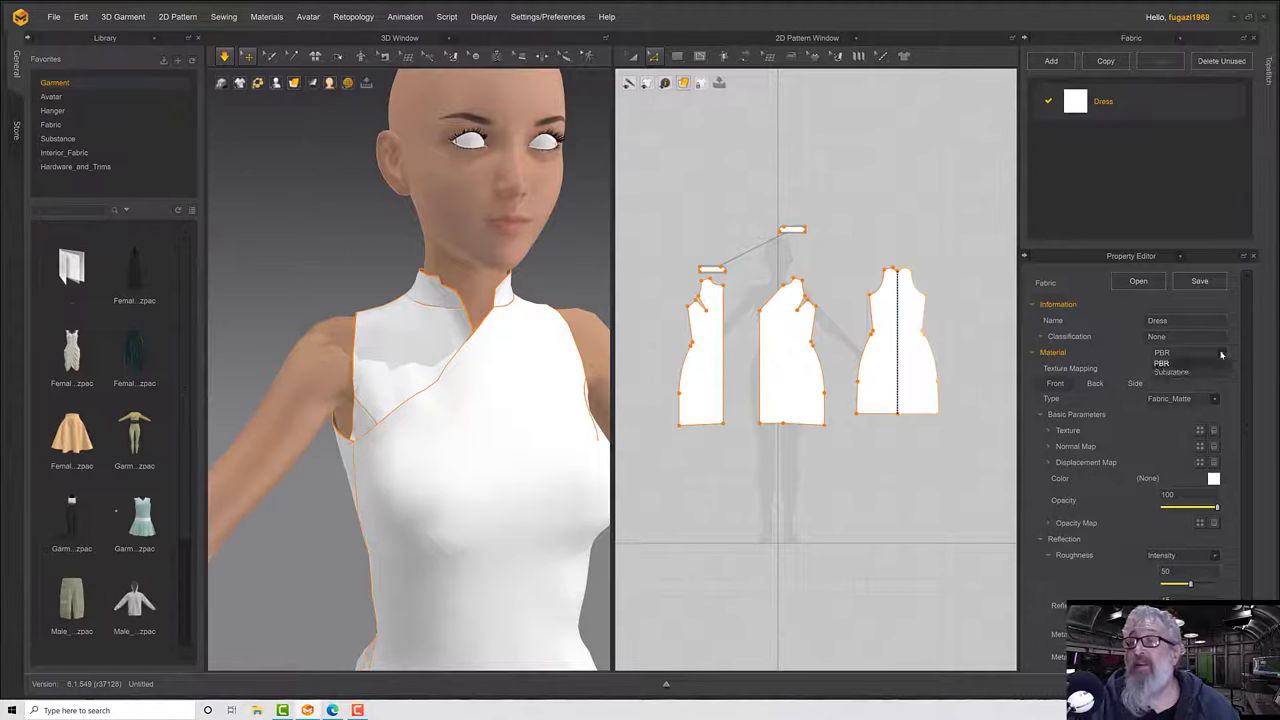
left_click(1221, 355)
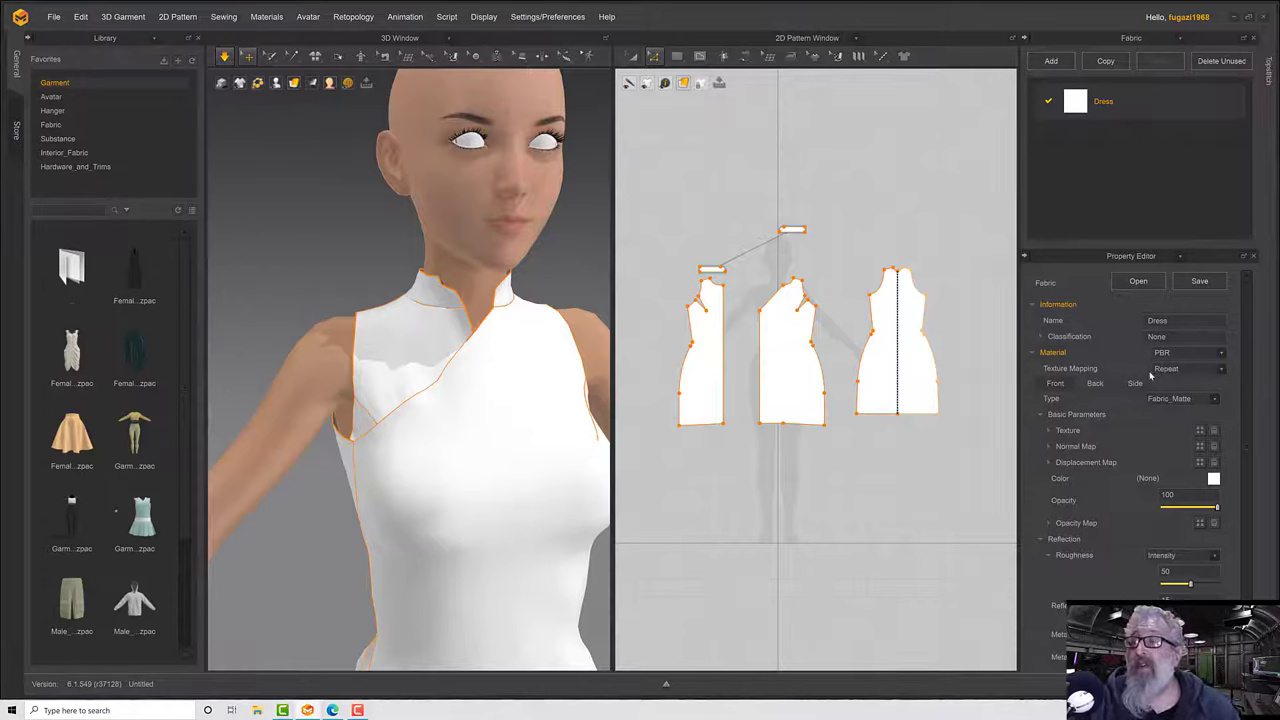
left_click(1100, 384)
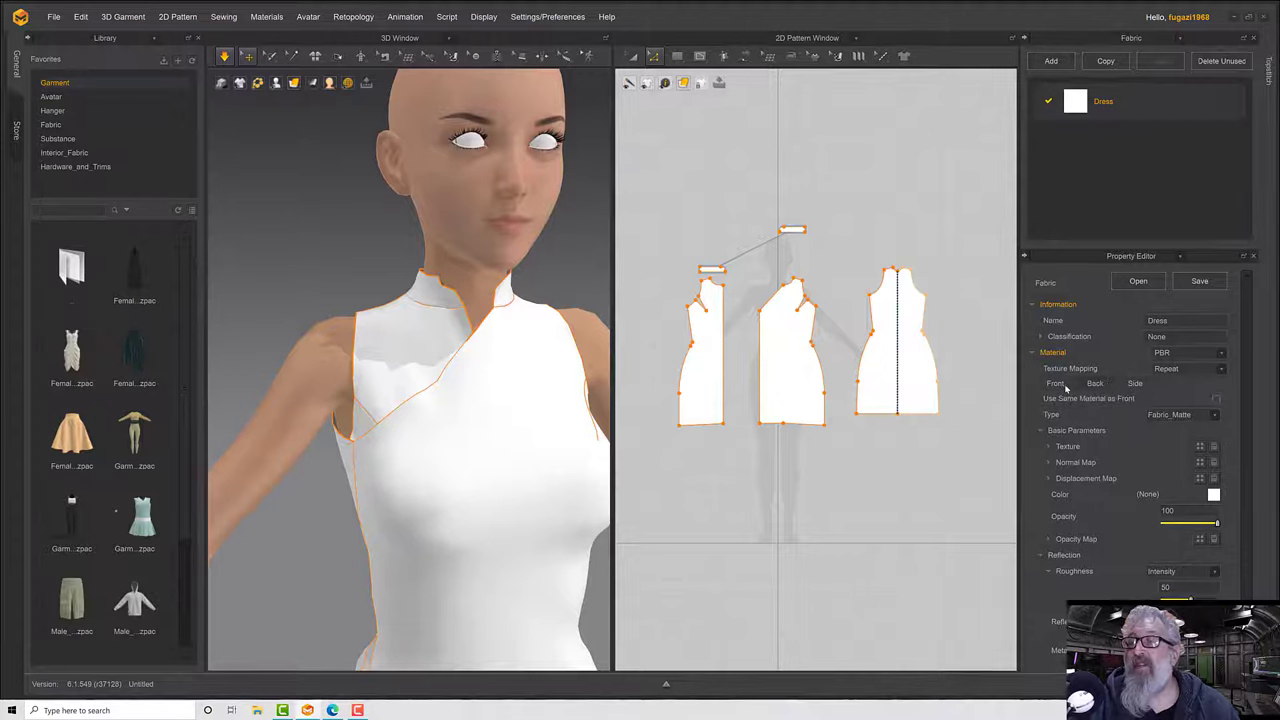
left_click(1066, 389)
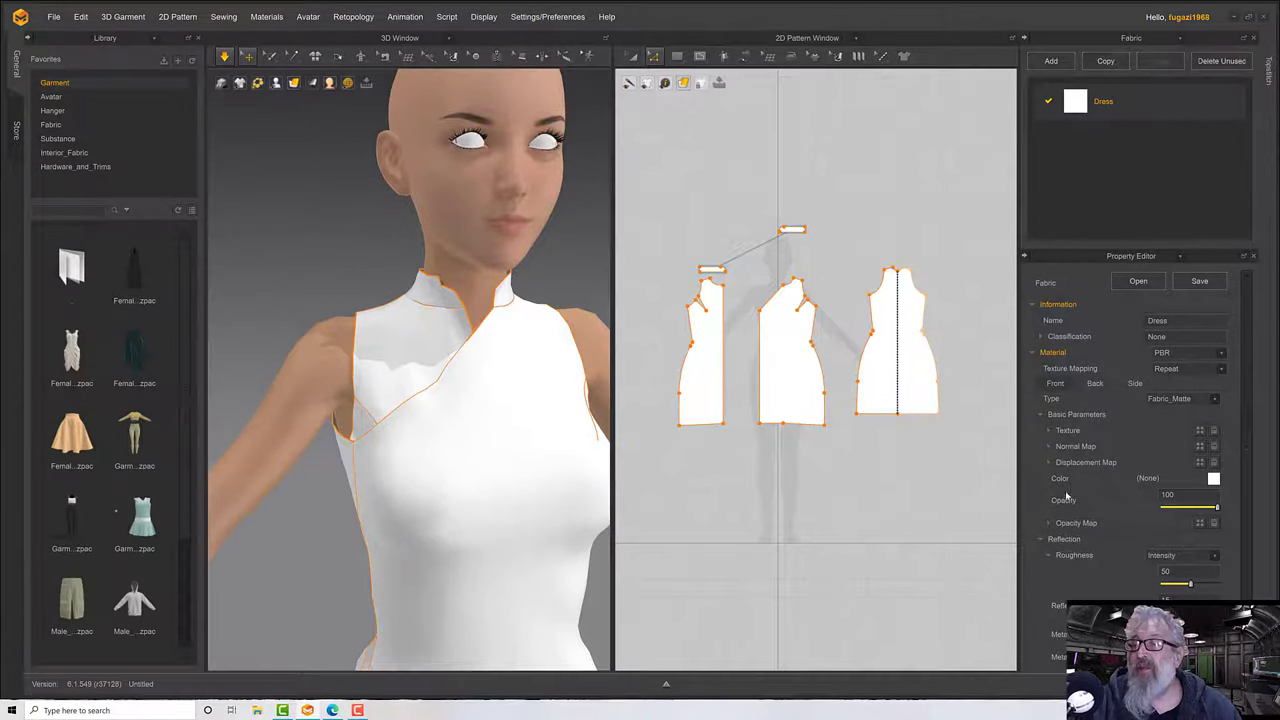
Set the Dress fabric's colour to the dark grey 393939 and check the whole garment on the avatar.
left_click(1213, 479)
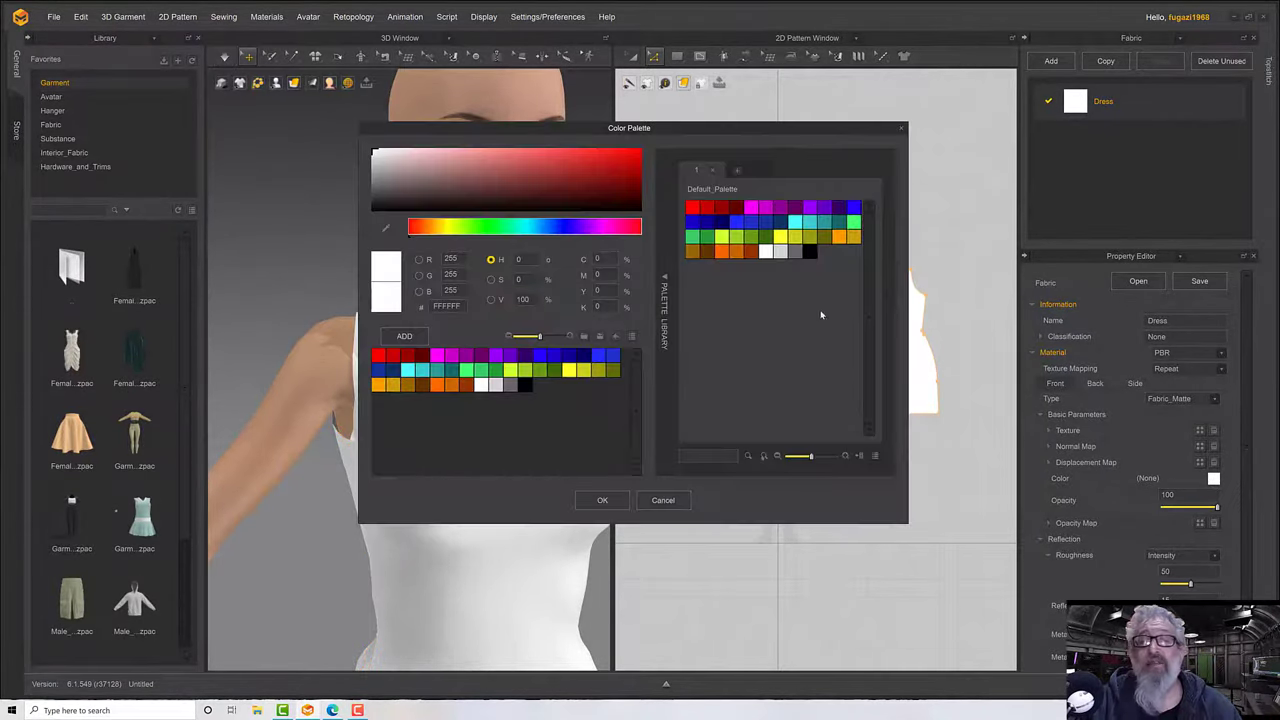
left_click(793, 252)
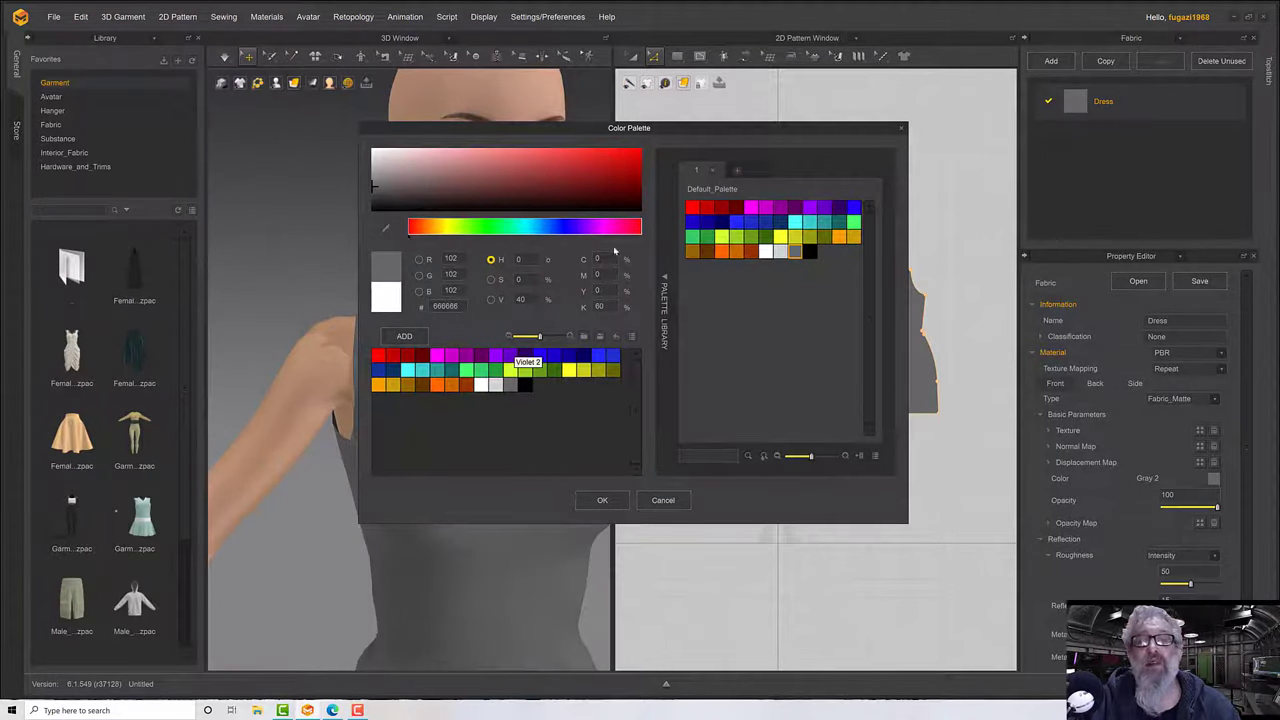
left_click_drag(364, 181, 369, 201)
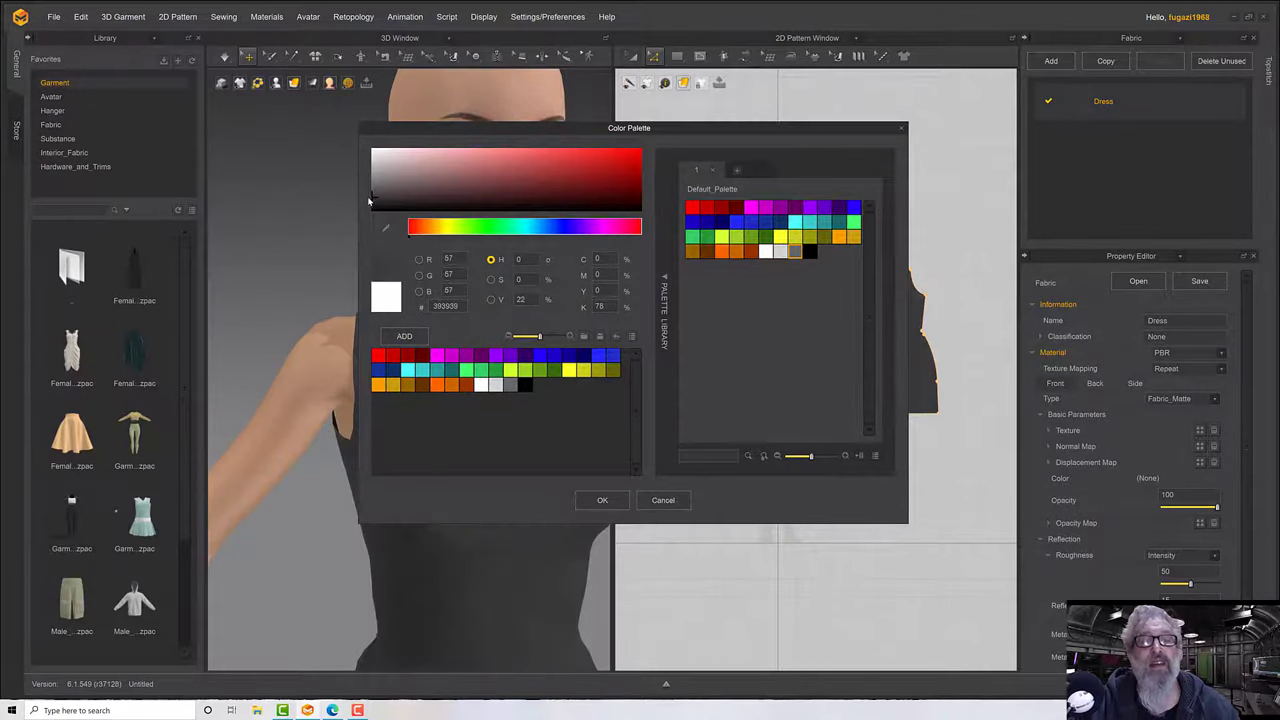
left_click(600, 500)
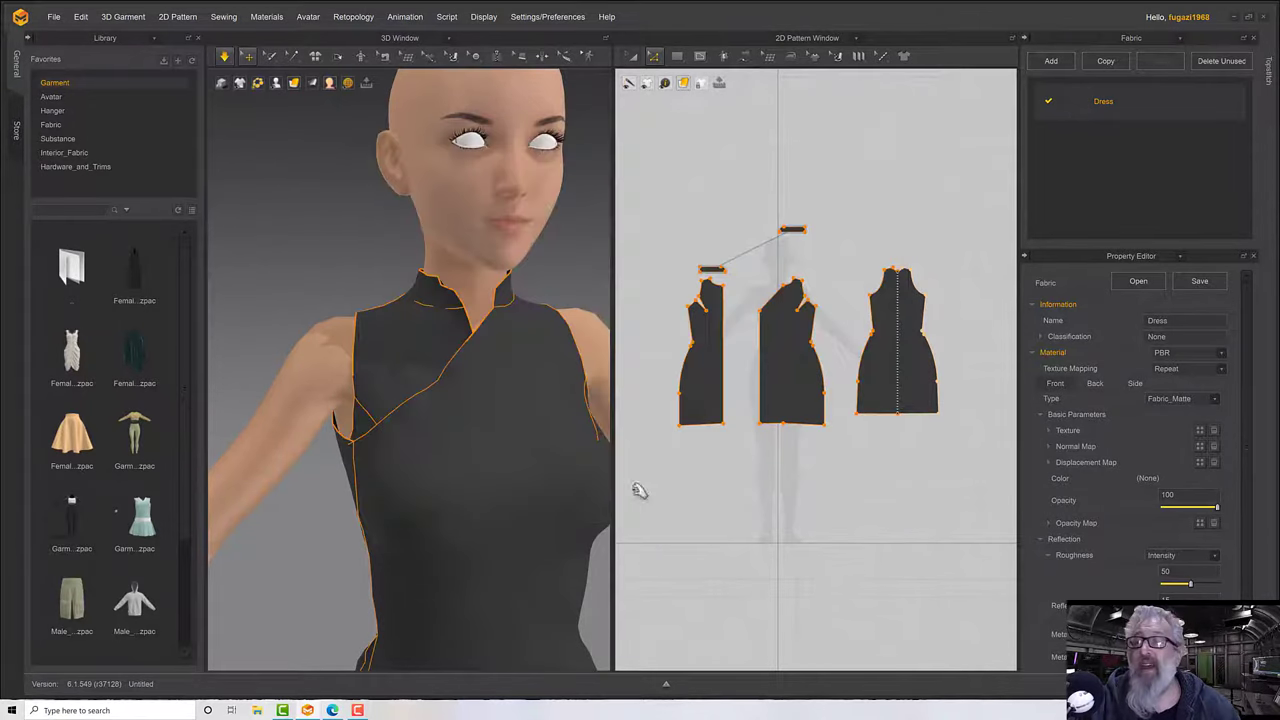
right_click_drag(457, 433, 402, 450)
key("space")
scroll(453, 447, "down", 4)
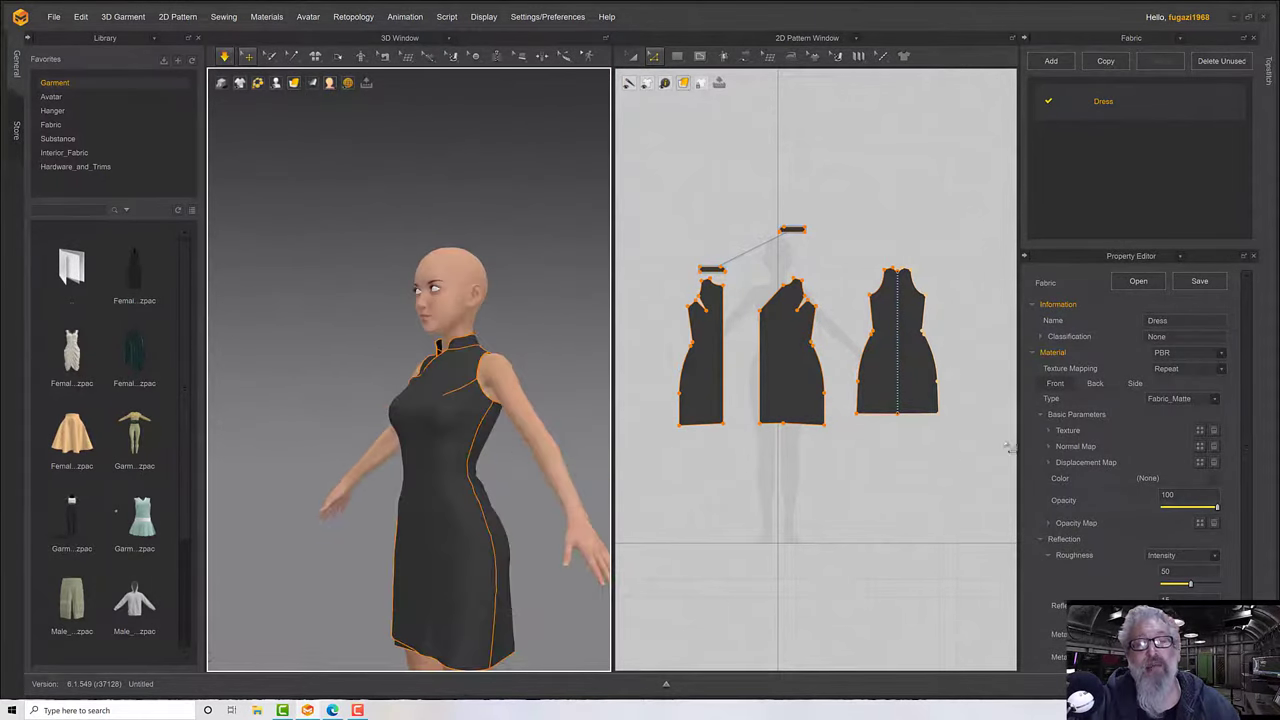
Change the Dress fabric's material type to Fabric_Silk/Satin, and check the sheen on the avatar with the pieces deselected.
left_click(1165, 399)
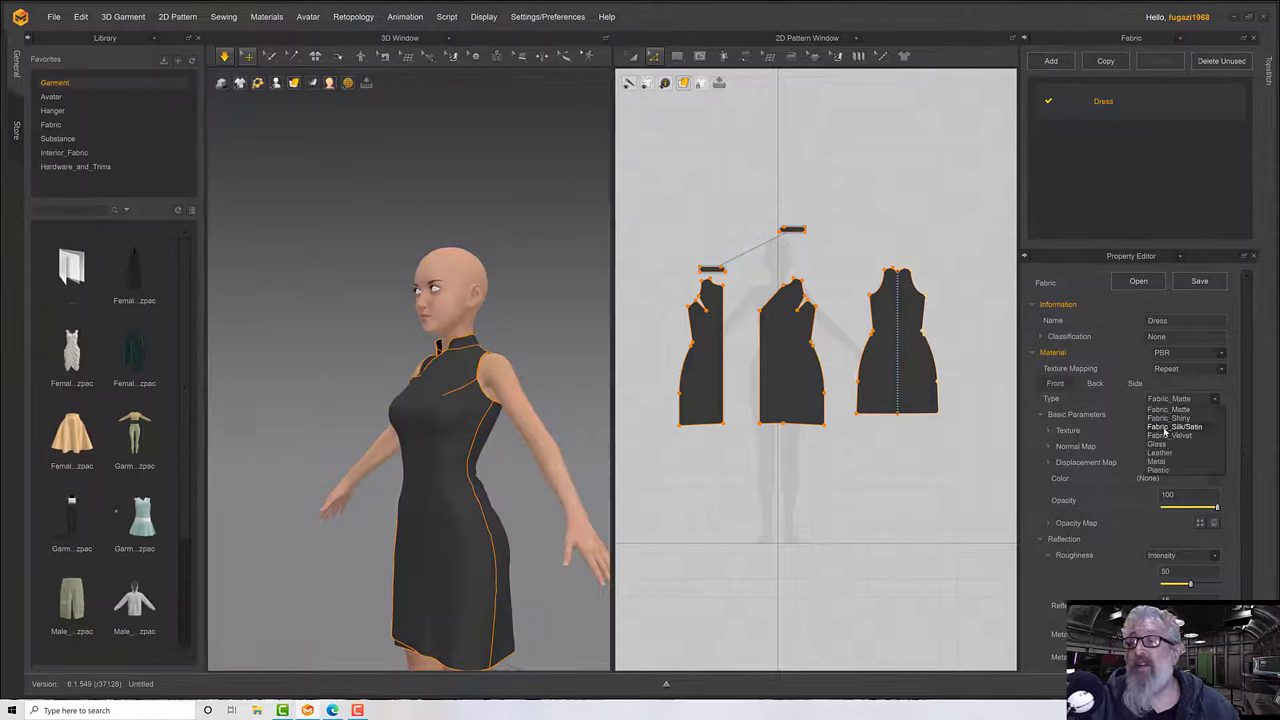
left_click(1165, 428)
right_click_drag(466, 441, 460, 437)
scroll(460, 438, "down", 2)
scroll(460, 440, "up", 5)
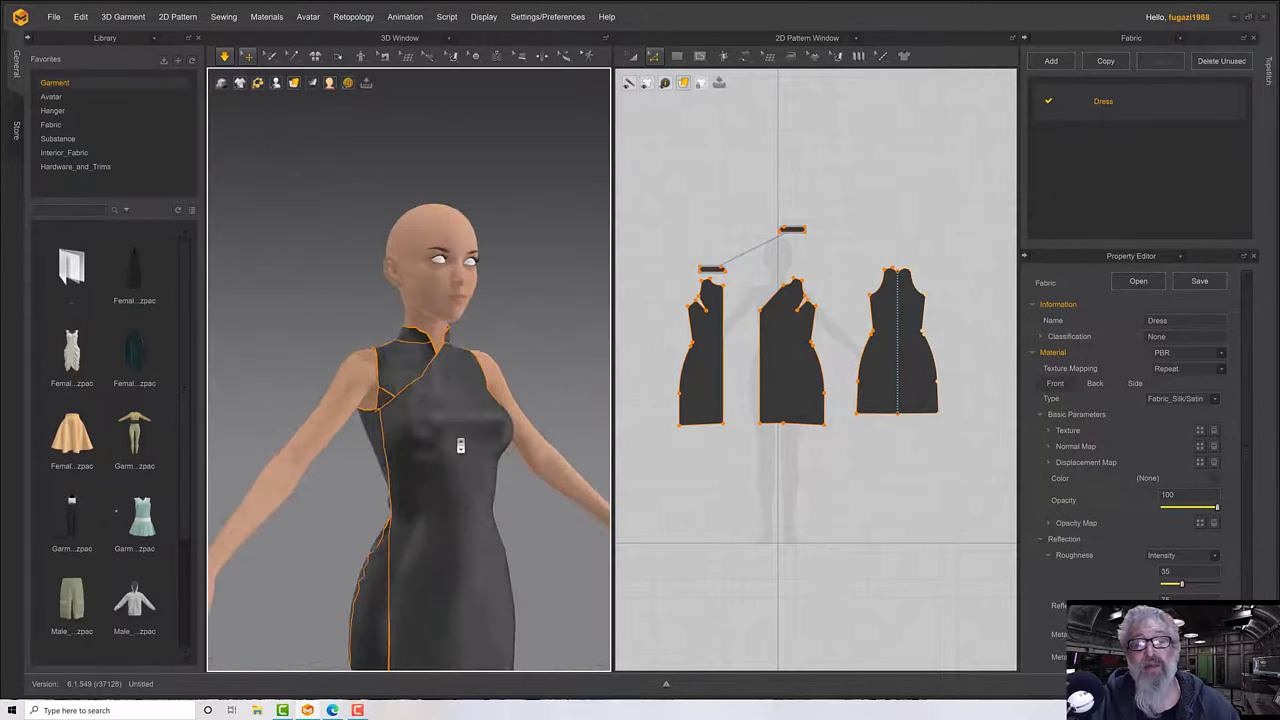
key("space")
left_click(525, 325)
mouse_move(530, 326)
right_mouse_down()
mouse_move(396, 338)
mouse_move(521, 346)
right_mouse_up()
key("space")
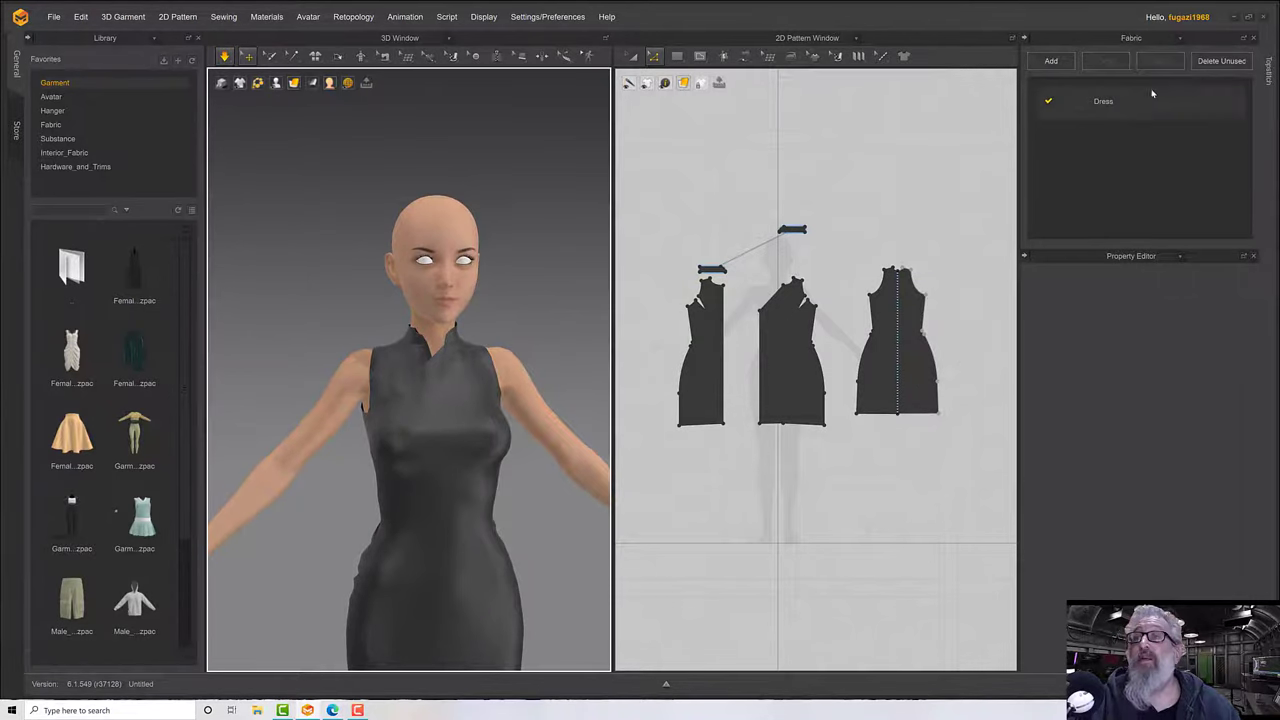
Try a roughness intensity of 0 on the Dress fabric, and set it to 32.
left_click(1149, 96)
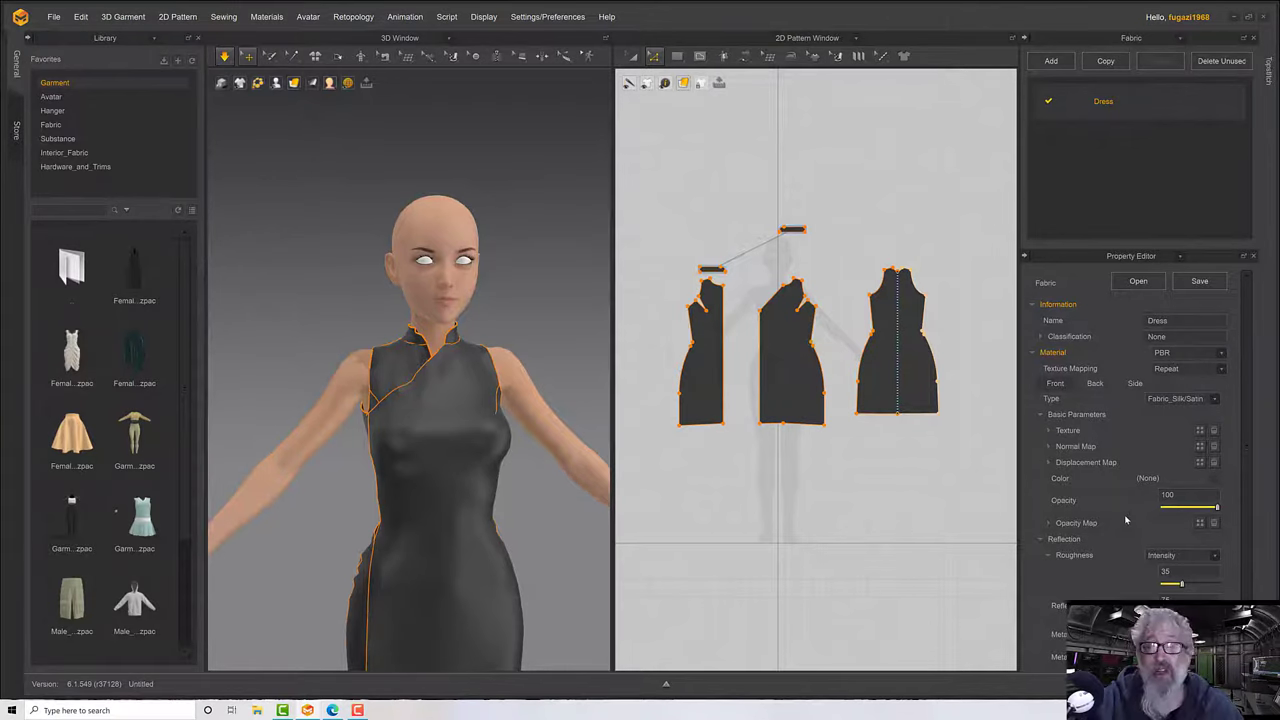
scroll(1124, 512, "down", 1)
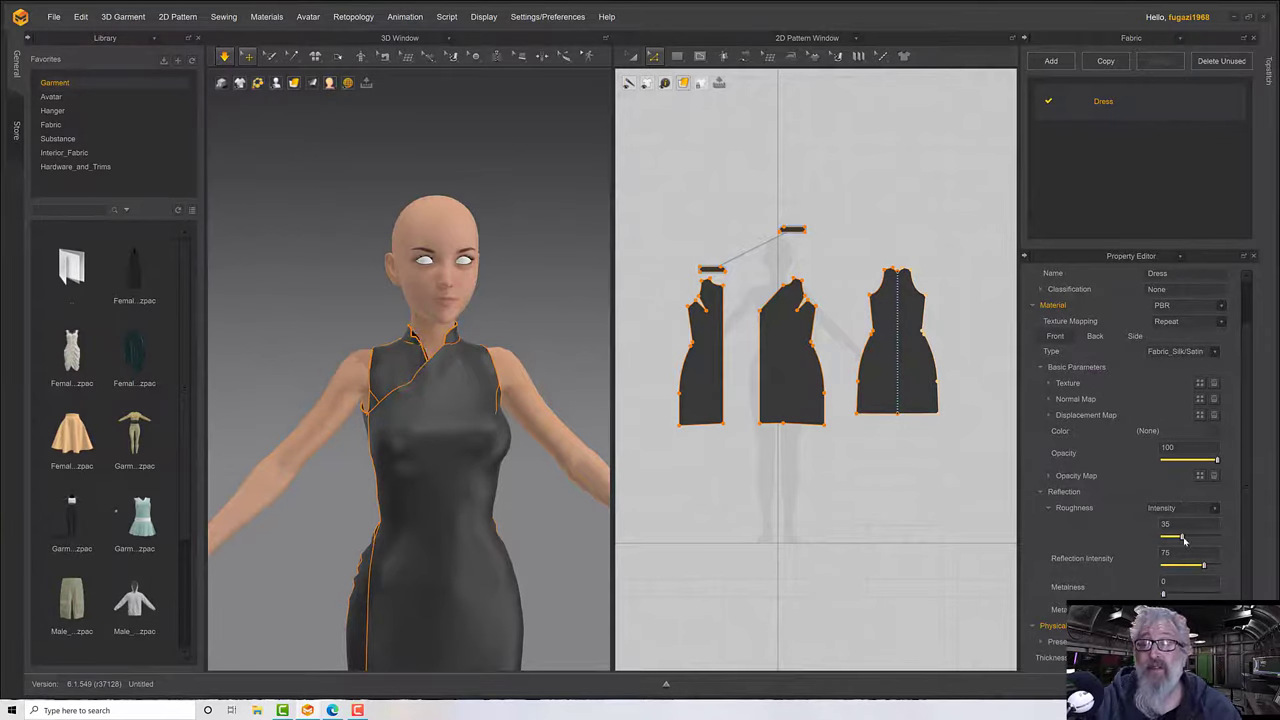
left_click_drag(1183, 540, 1160, 540)
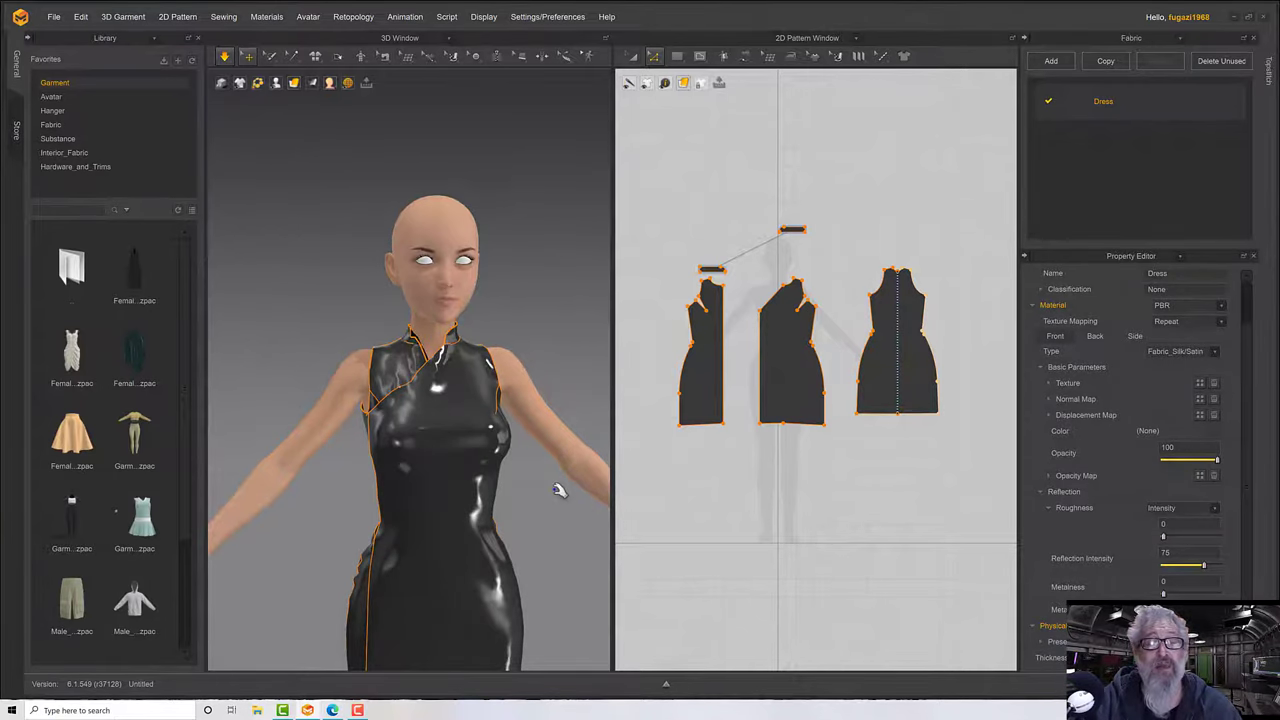
right_click_drag(560, 490, 527, 485)
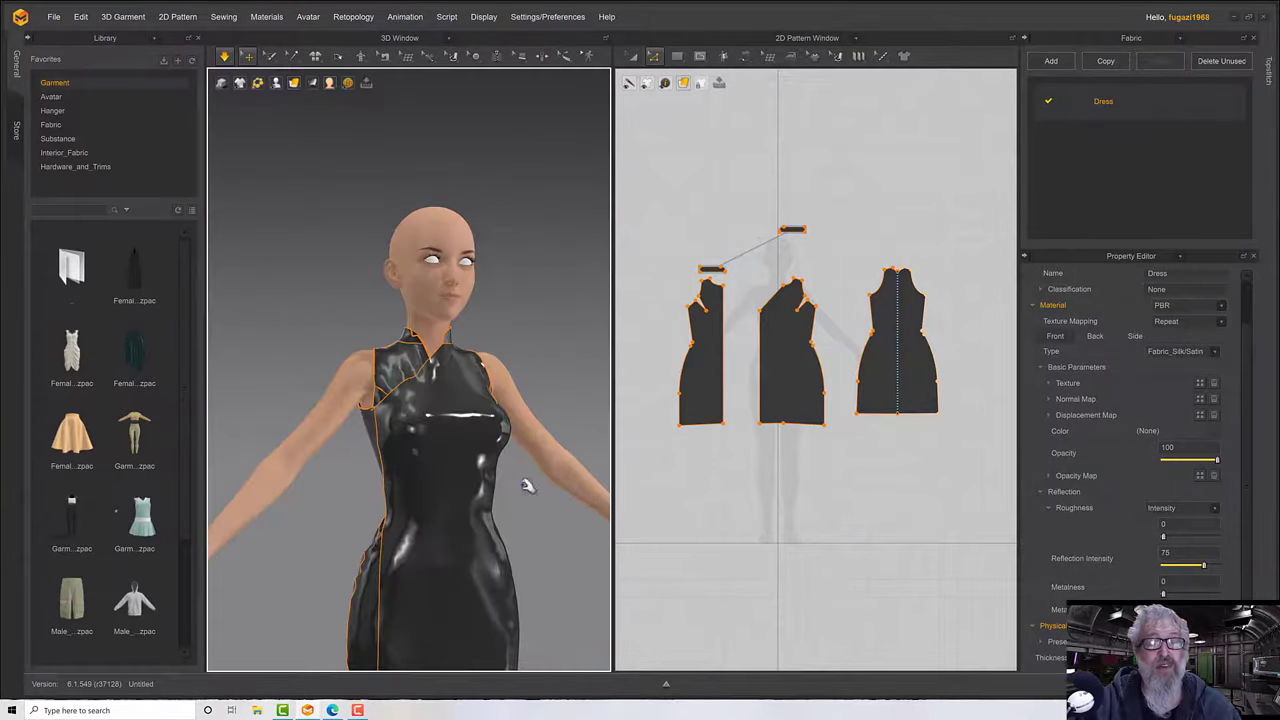
scroll(527, 487, "up", 2)
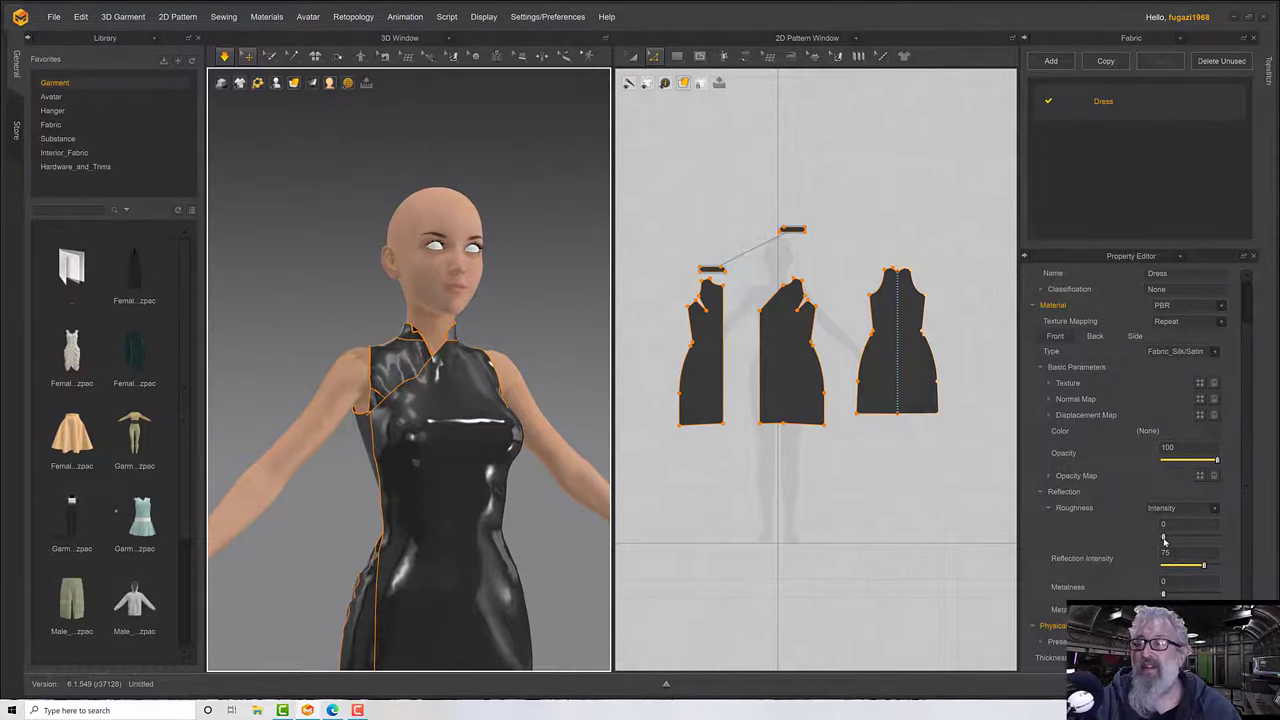
left_click_drag(1163, 537, 1181, 541)
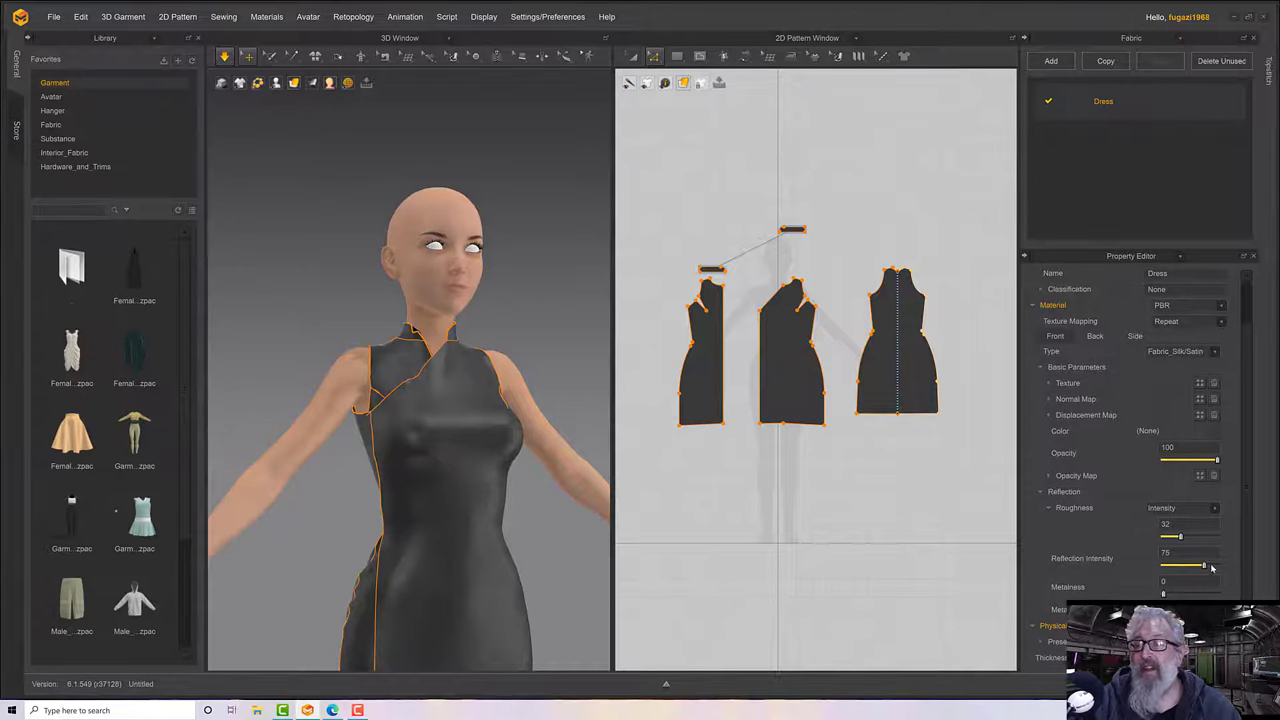
Set the Dress fabric's reflection intensity to 51, and show its detailed physical properties.
mouse_move(1205, 566)
left_mouse_down()
mouse_move(1142, 568)
mouse_move(1224, 570)
left_mouse_up()
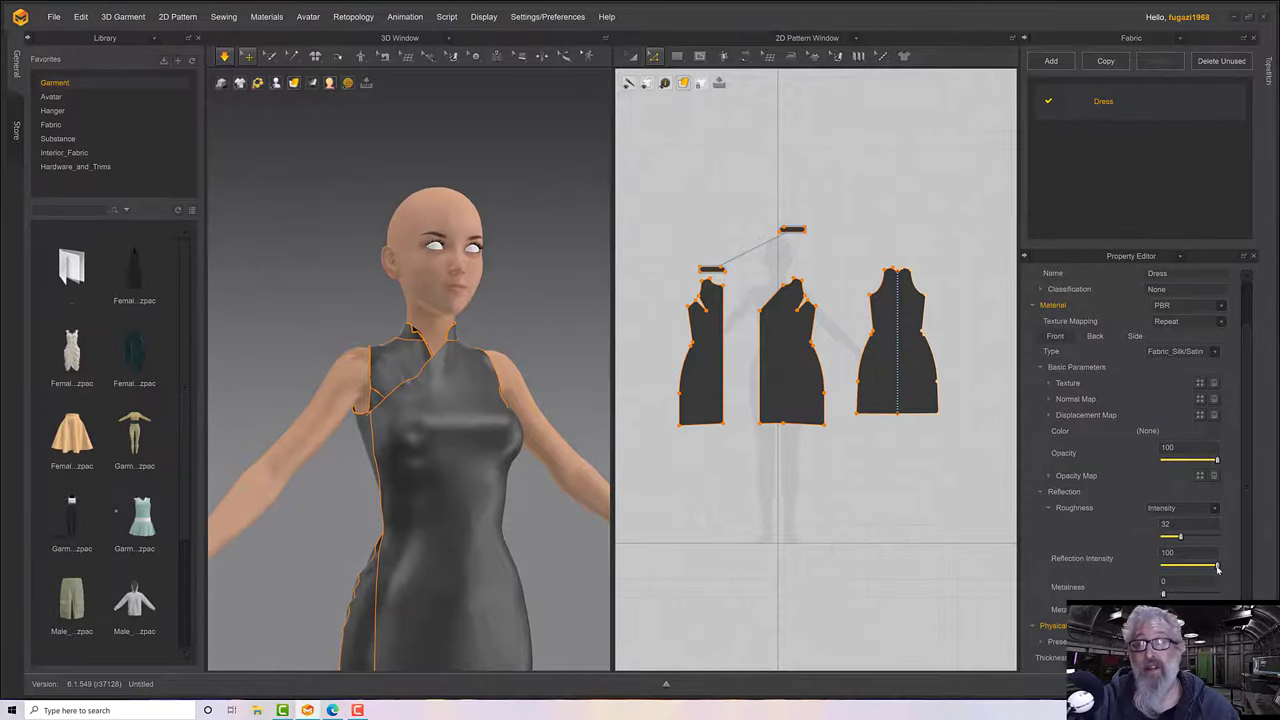
left_click_drag(1217, 567, 1191, 567)
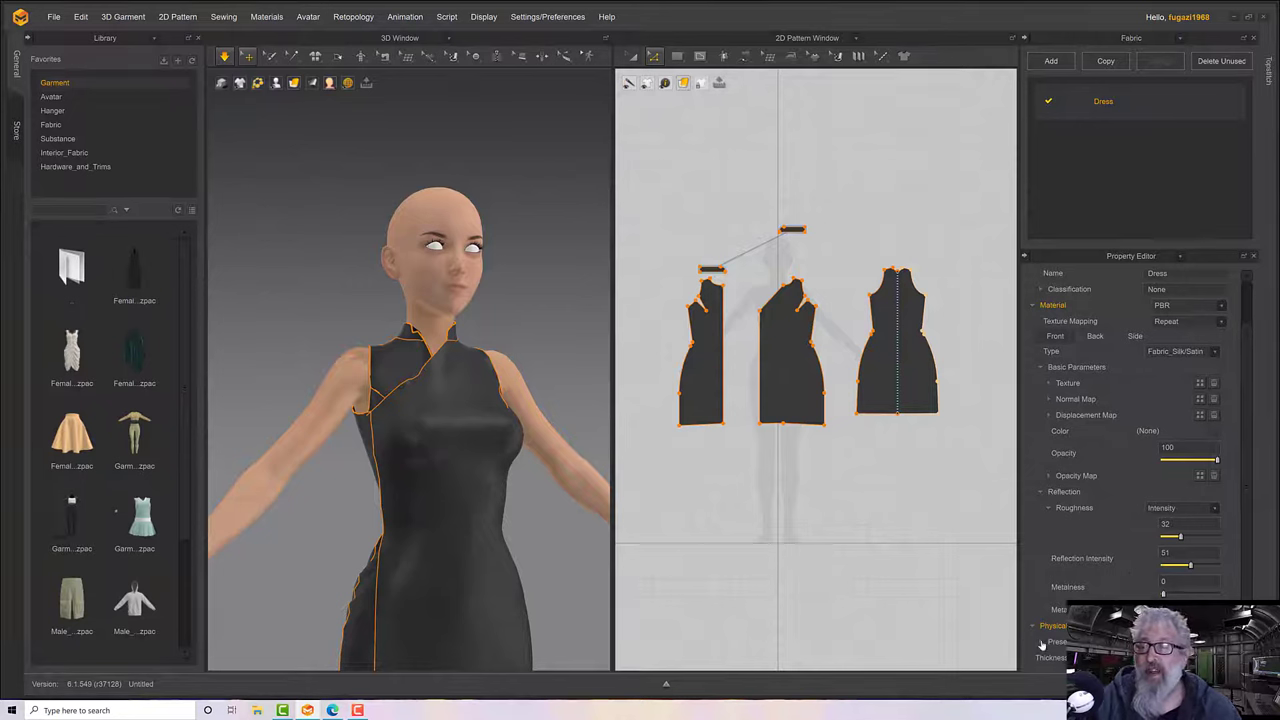
scroll(1064, 614, "down", 4)
scroll(1064, 615, "down", 4)
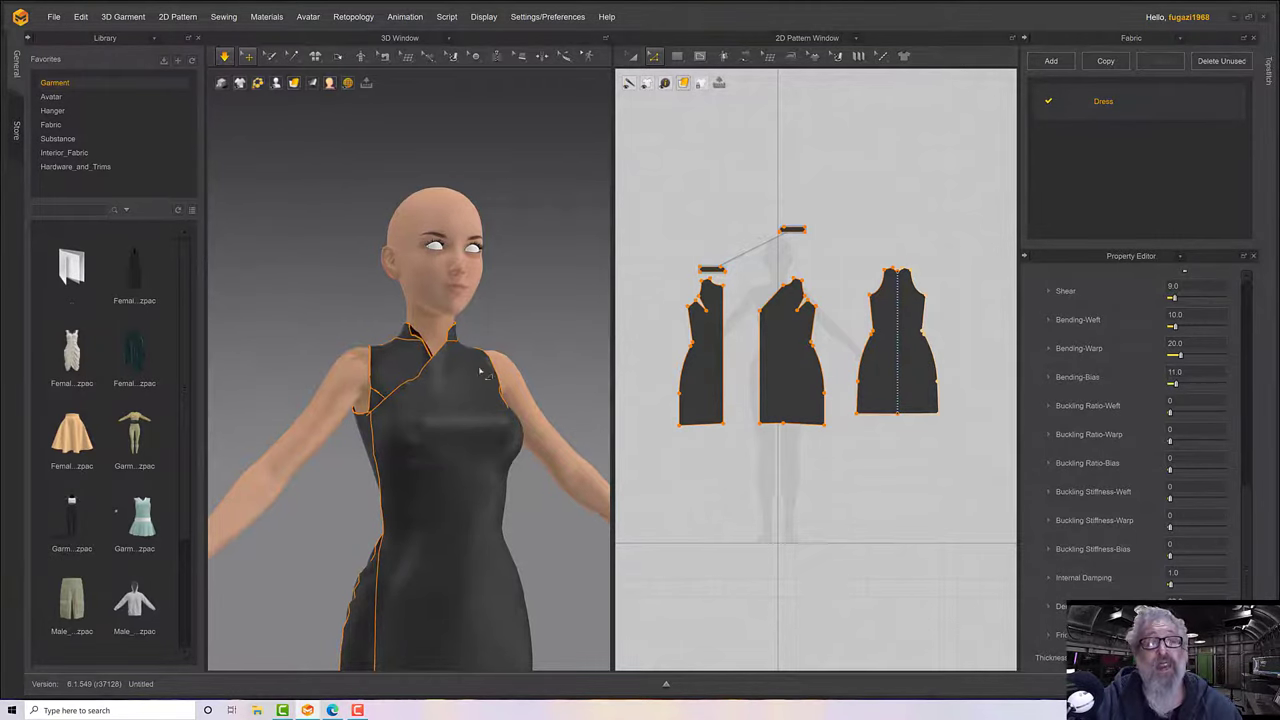
Simulate the dress on the avatar, and check how it drapes over the hips and hem from the side and front.
left_click(224, 58)
left_click(440, 420)
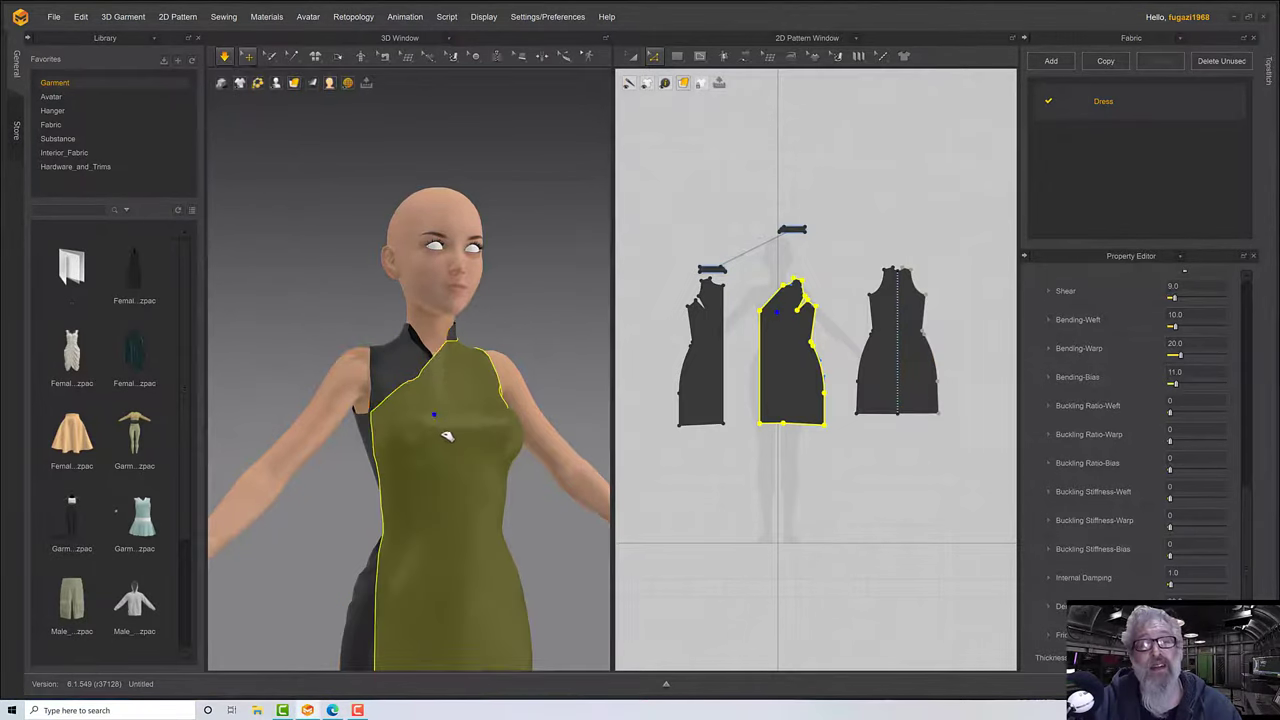
right_click_drag(444, 428, 486, 443)
middle_click_drag(486, 443, 412, 252)
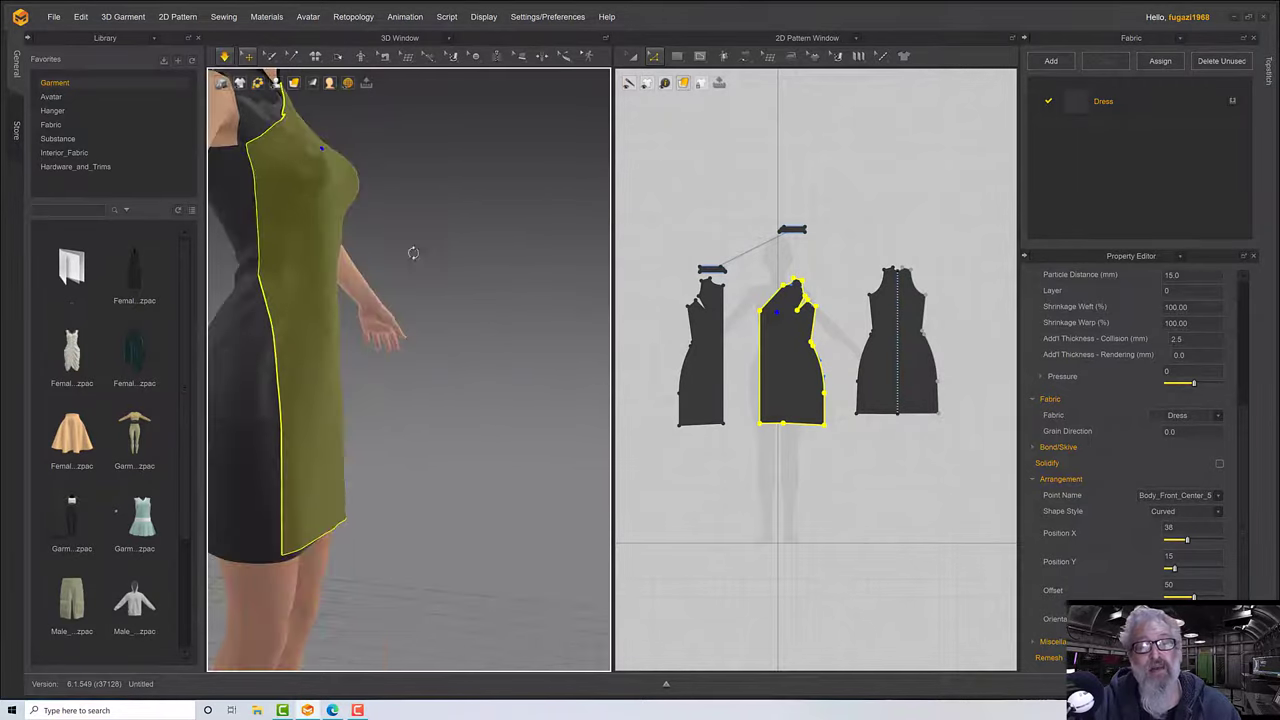
right_click_drag(412, 252, 360, 252)
middle_click_drag(385, 316, 388, 292)
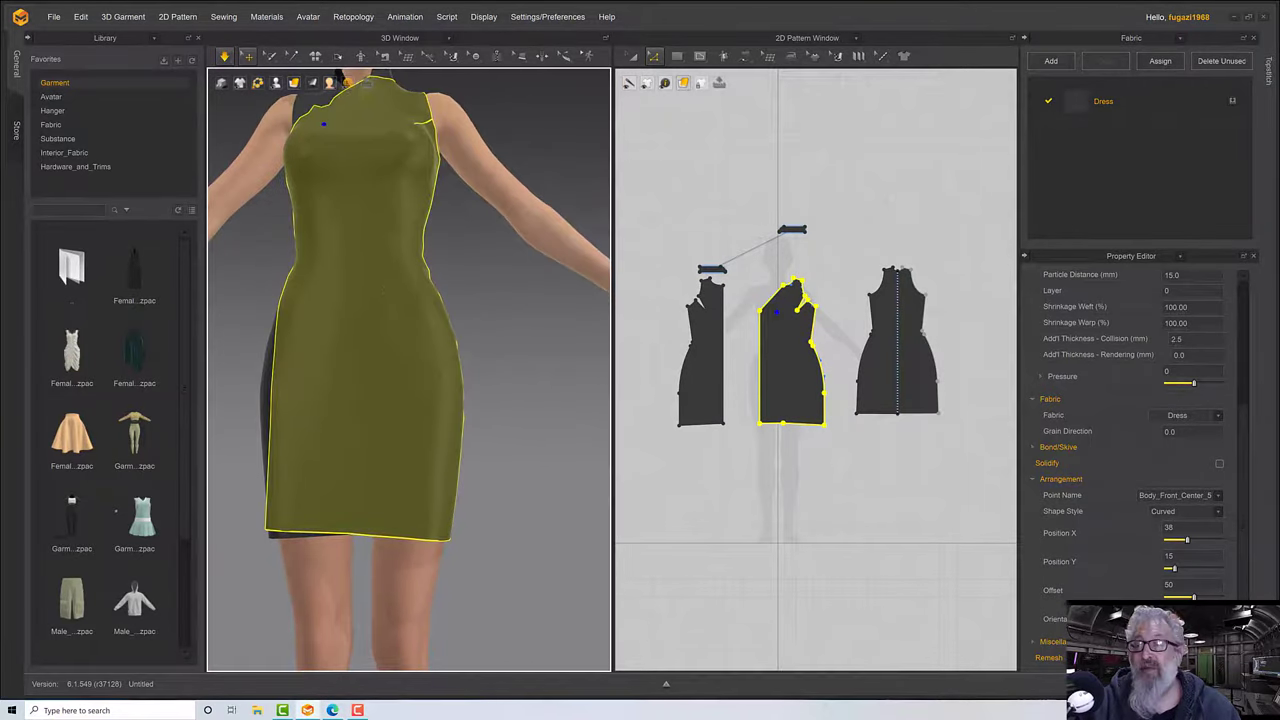
left_click(1117, 108)
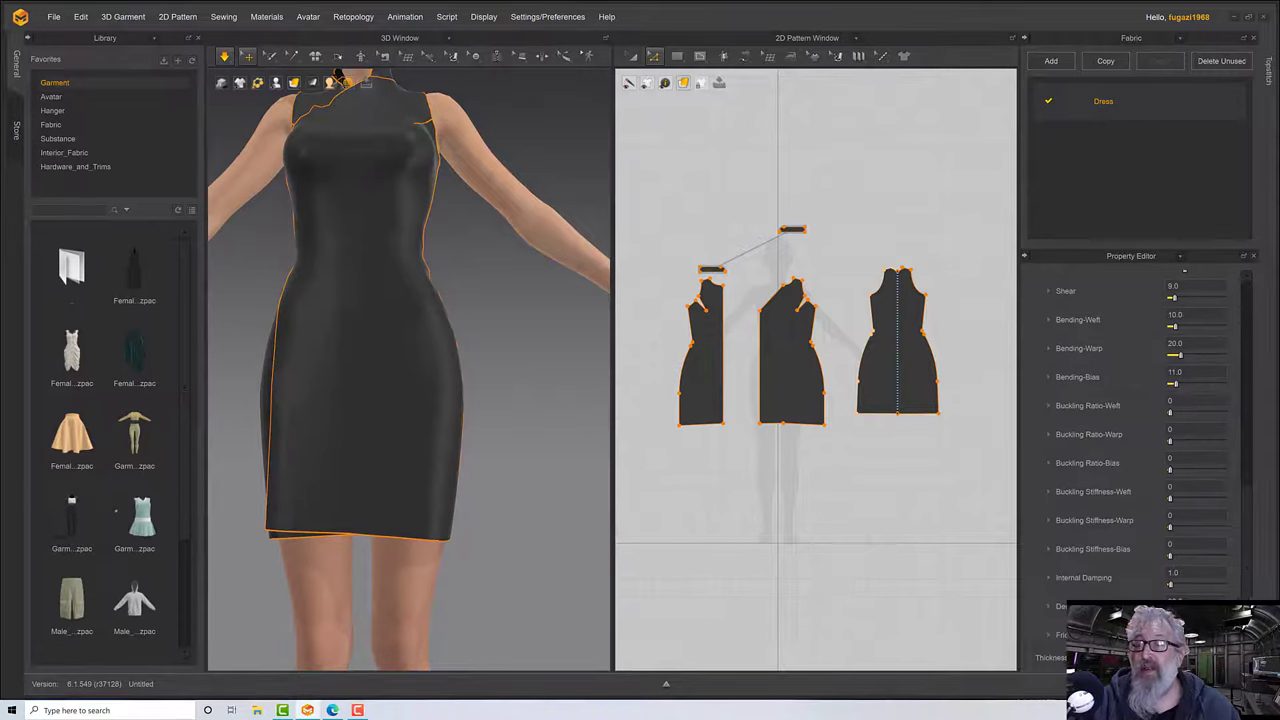
left_click(338, 78)
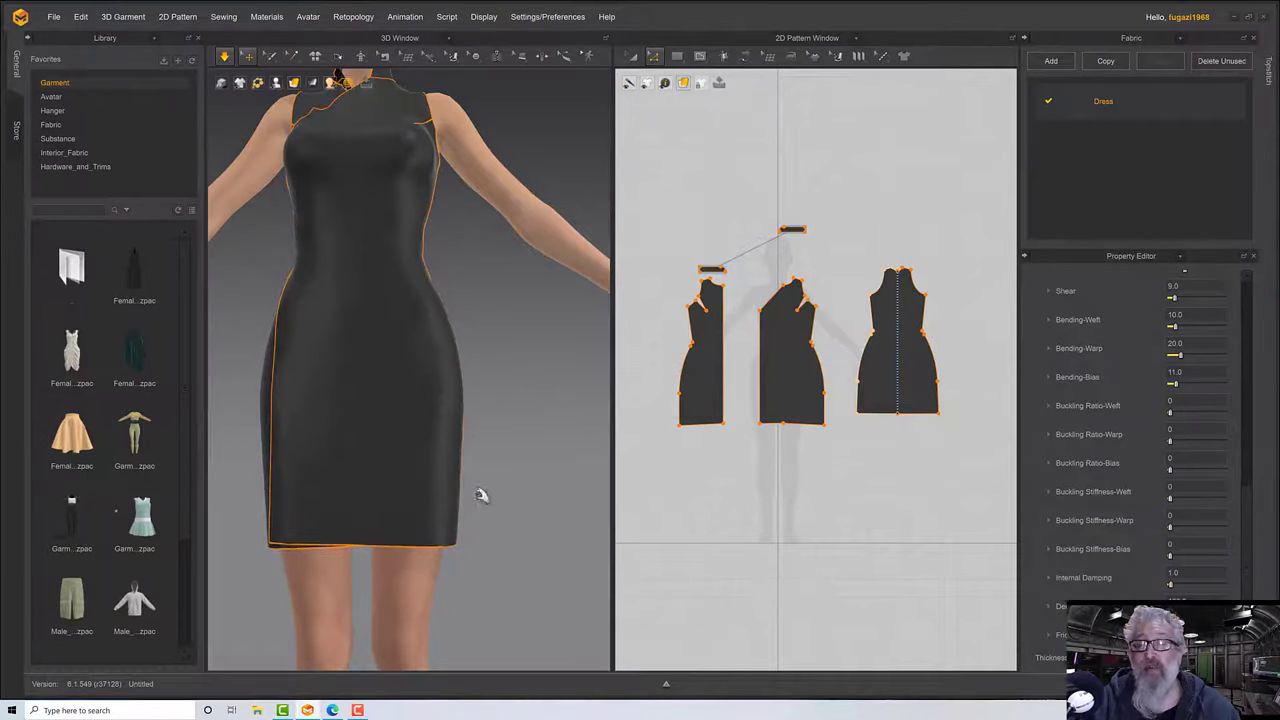
Run the simulation on the dress again, and check its front, collar and side drape on the avatar.
key("space")
right_click_drag(482, 495, 500, 489)
right_click_drag(357, 494, 449, 408)
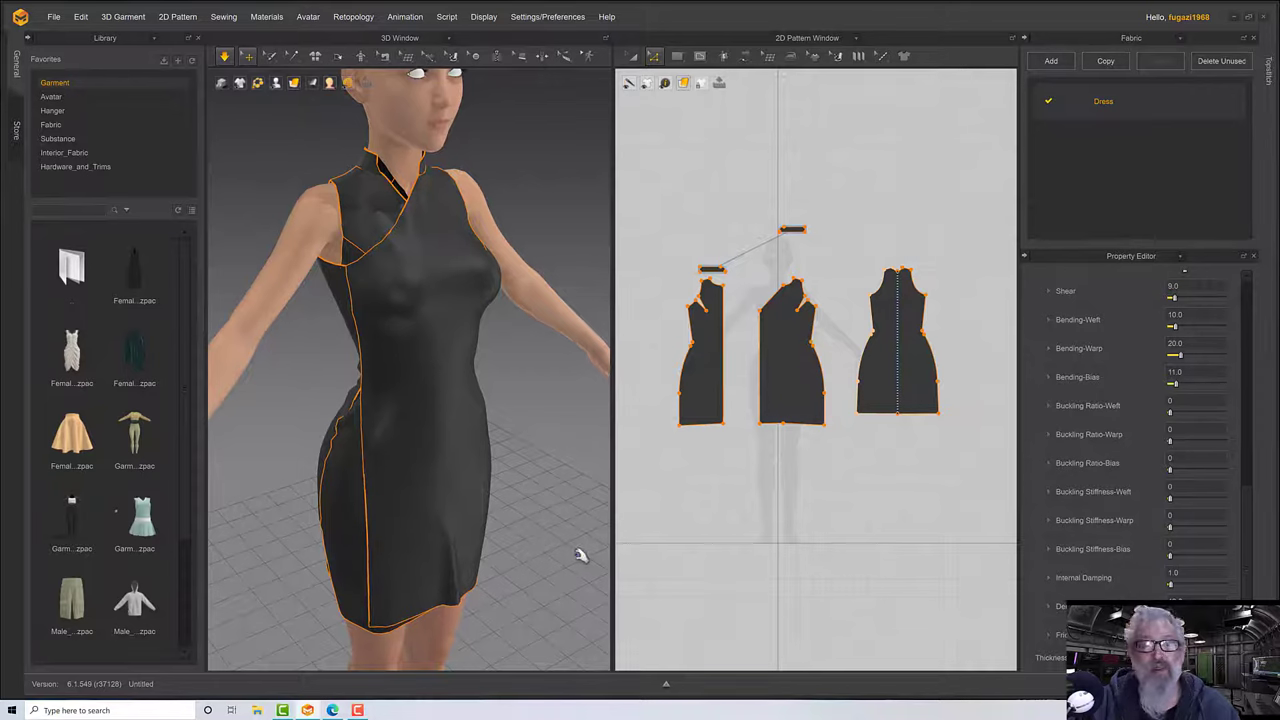
right_click_drag(580, 555, 497, 528)
key("space")
middle_click_drag(494, 510, 500, 573)
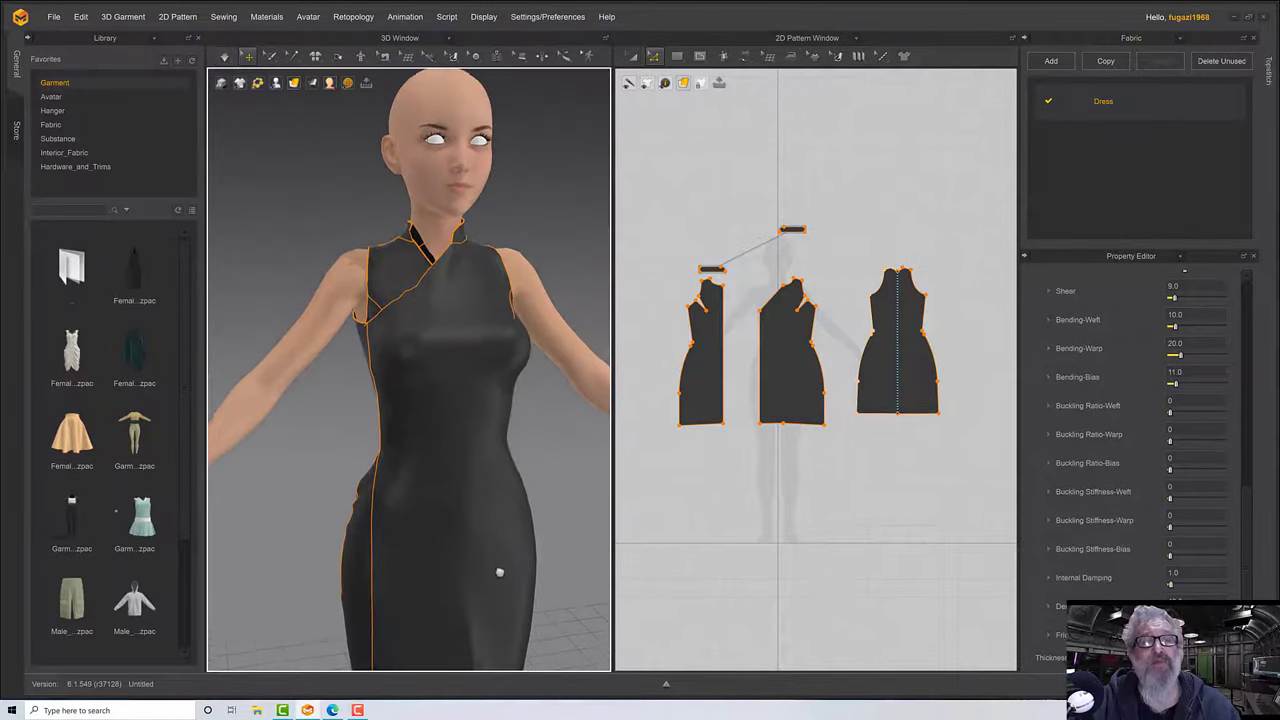
right_click_drag(500, 573, 497, 546)
key("space")
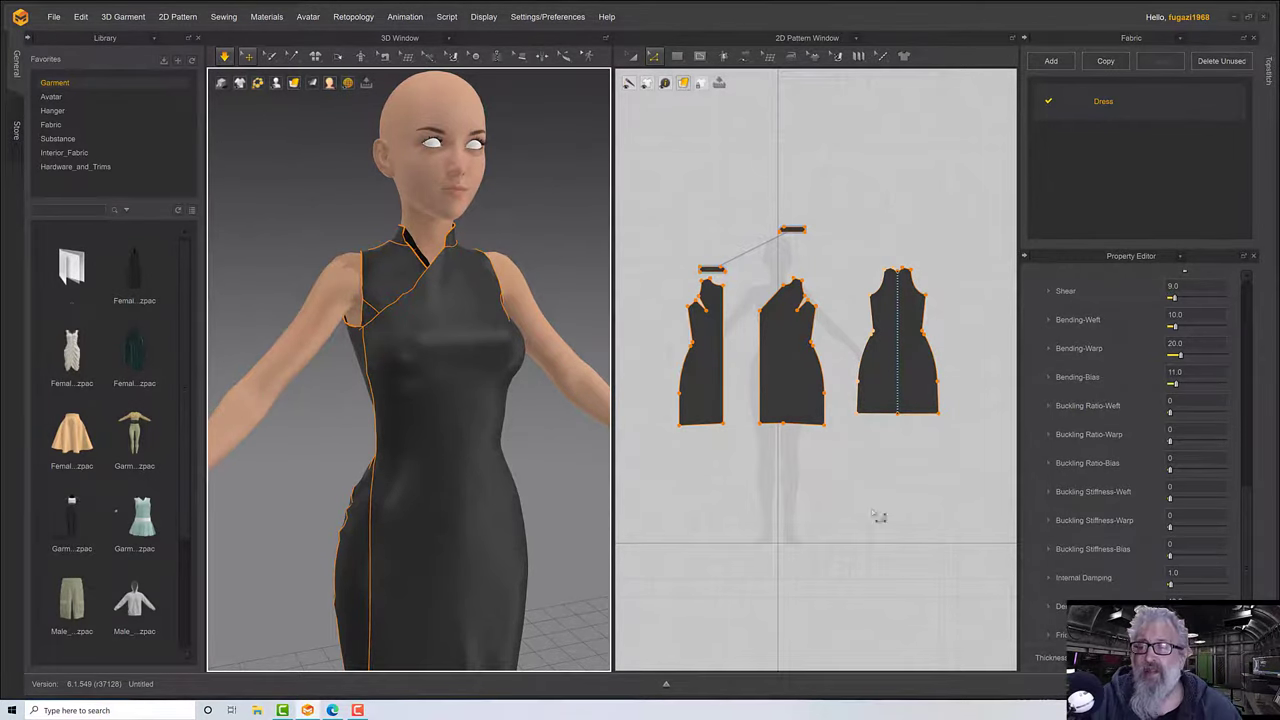
right_click_drag(440, 349, 478, 404)
Show the Dress fabric's physical properties, and check the fabric on the avatar from the side and front.
left_click(358, 312)
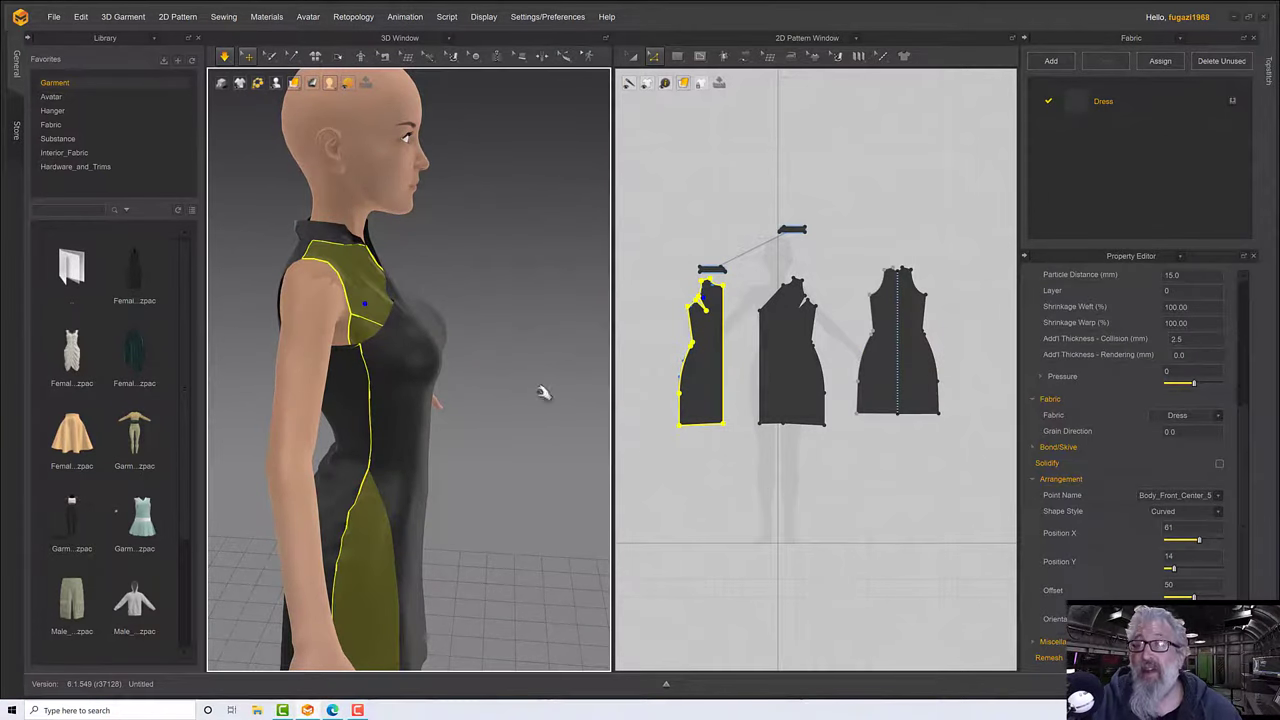
left_click(1101, 110)
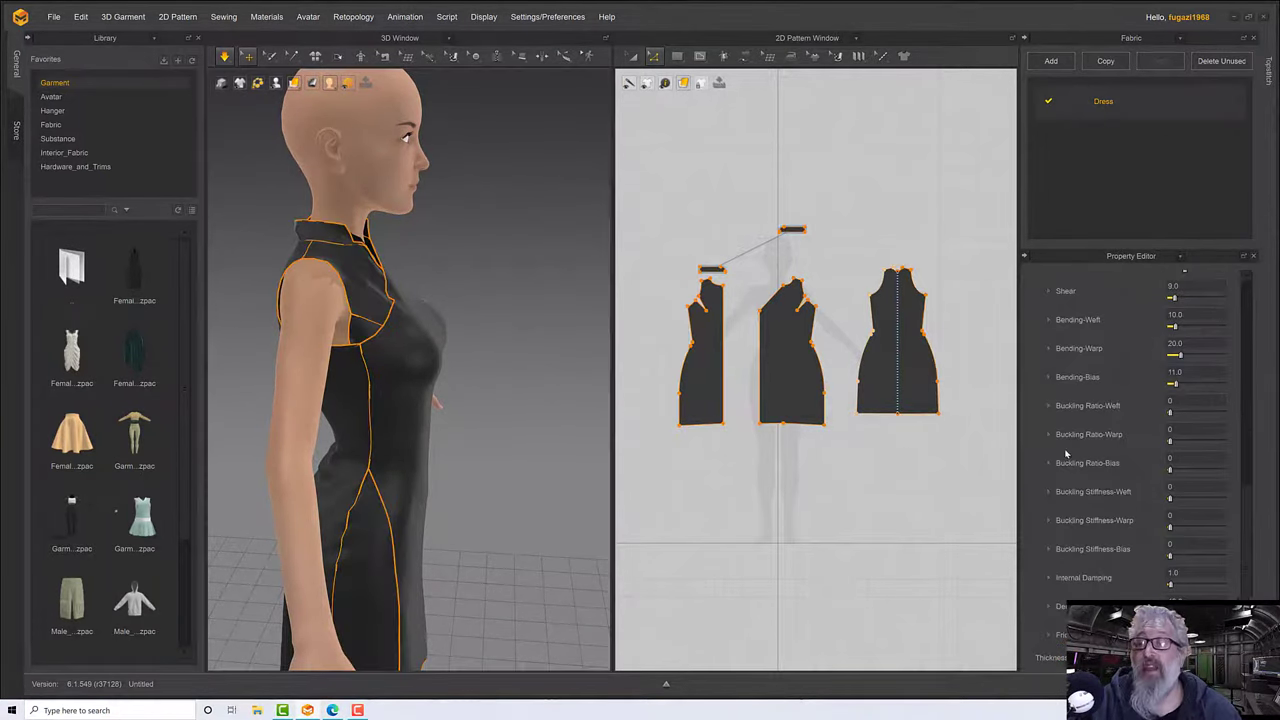
right_click(746, 452)
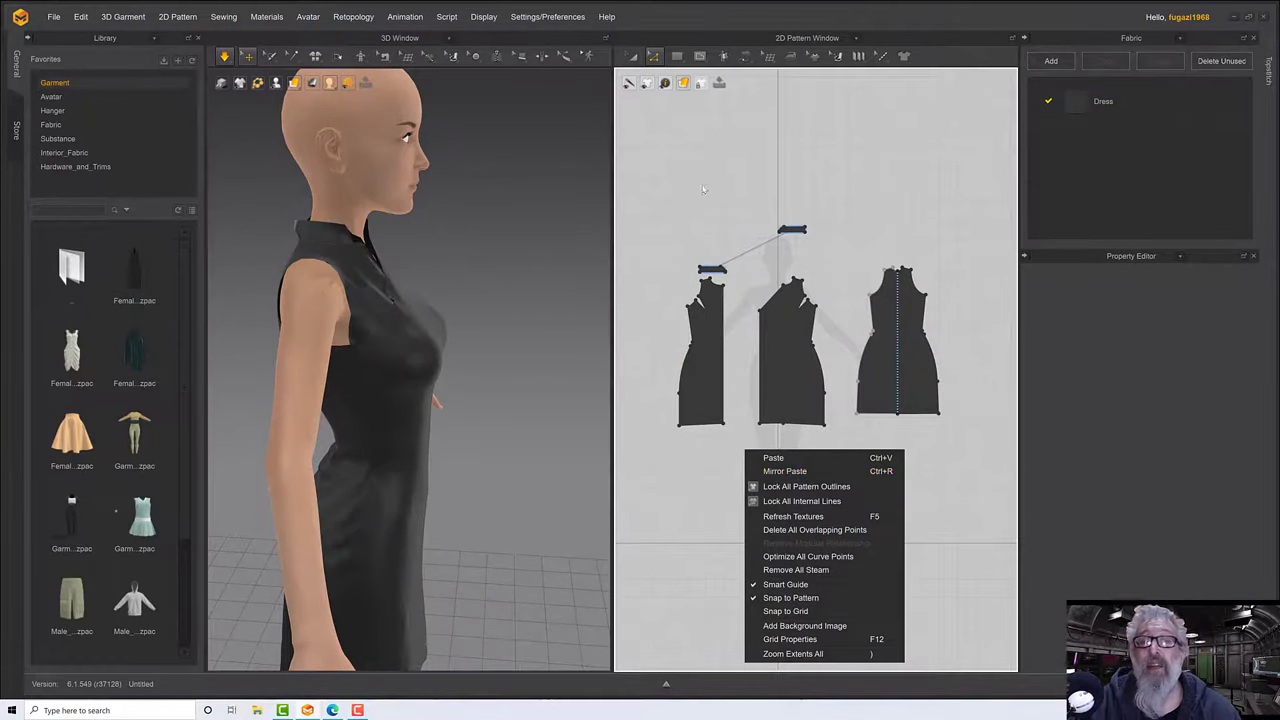
left_click(750, 195)
left_click(1089, 105)
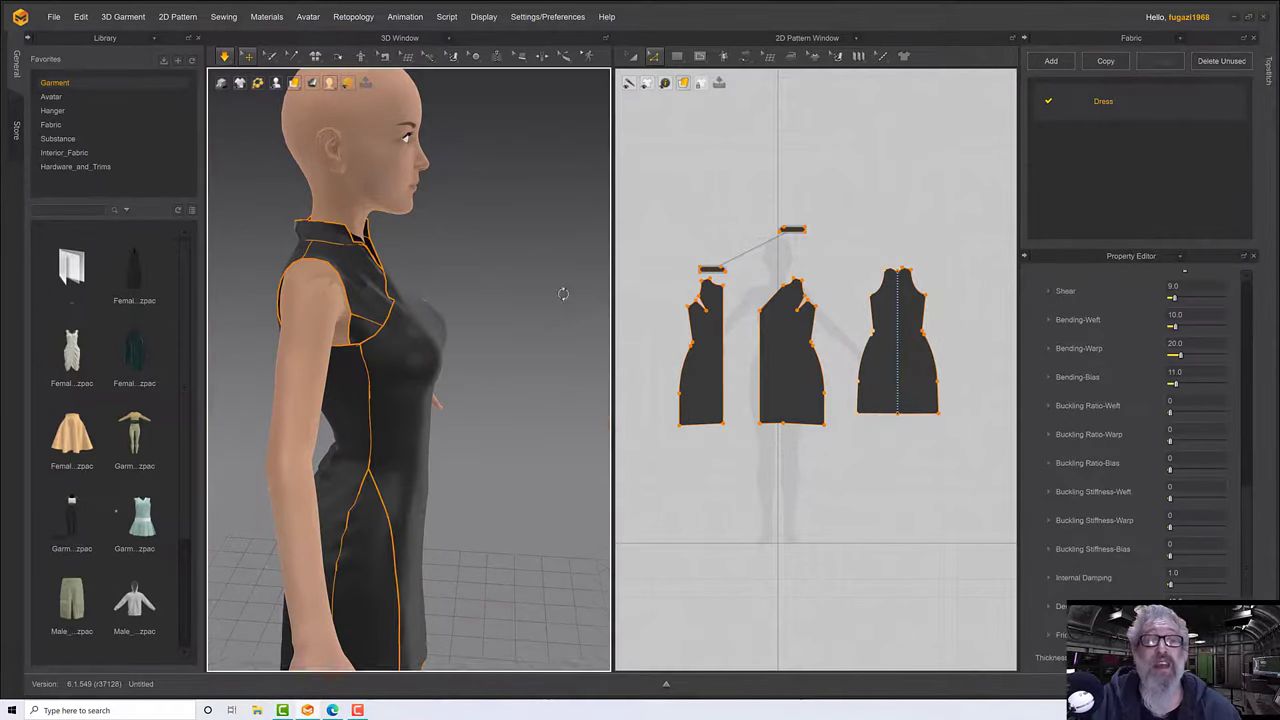
right_click_drag(558, 289, 454, 283)
Tug the neckline of the front underlap and the adjoining collar end into place while the dress simulates.
left_click(422, 270)
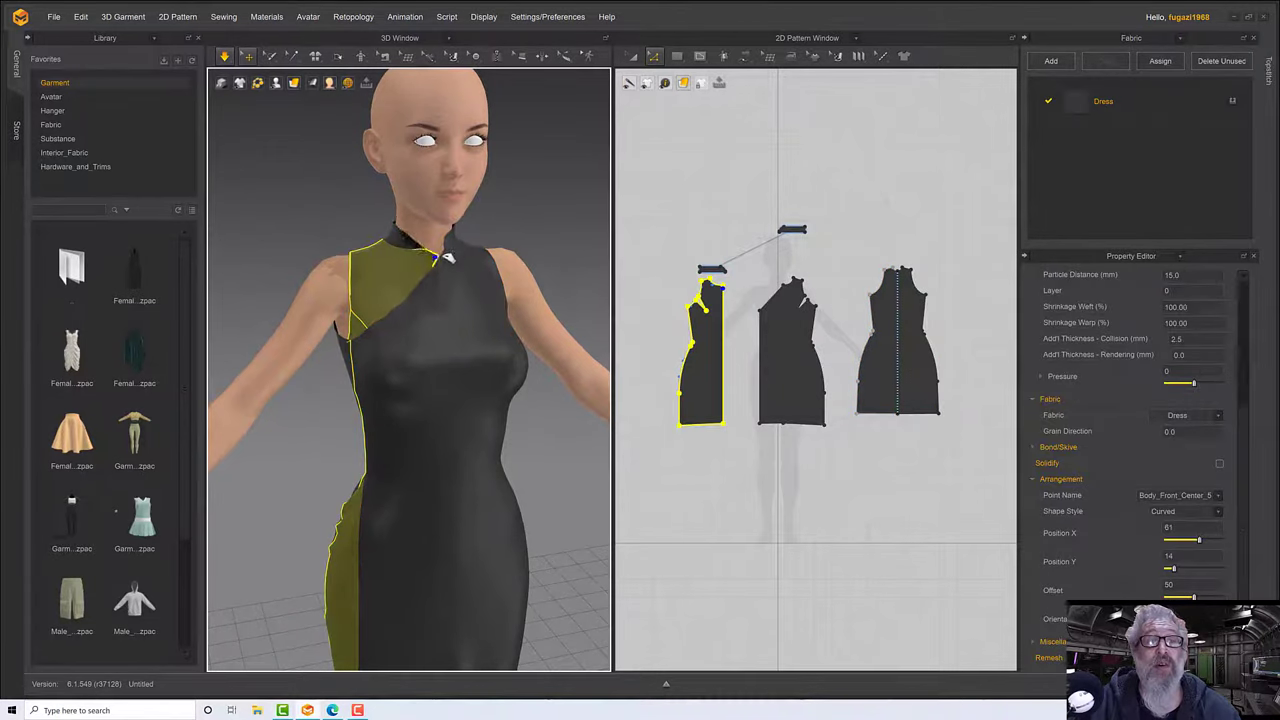
left_click_drag(440, 238, 434, 250)
left_click(1103, 101)
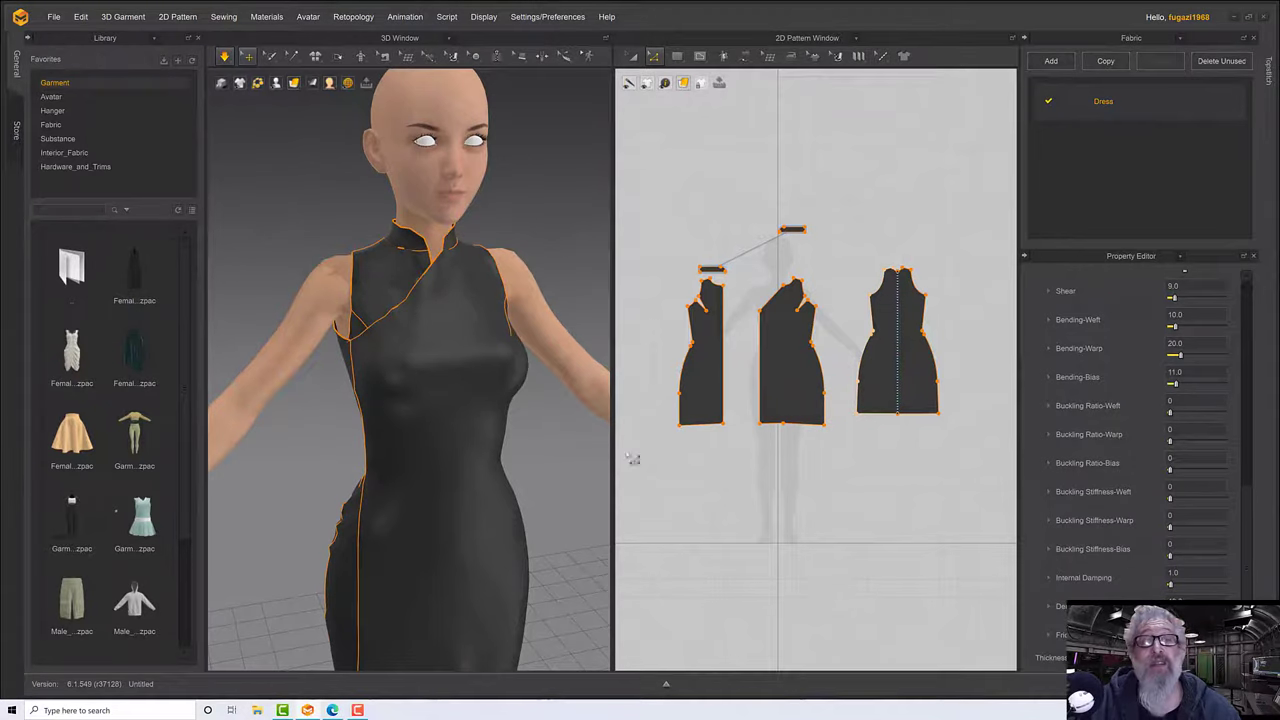
left_click(424, 252)
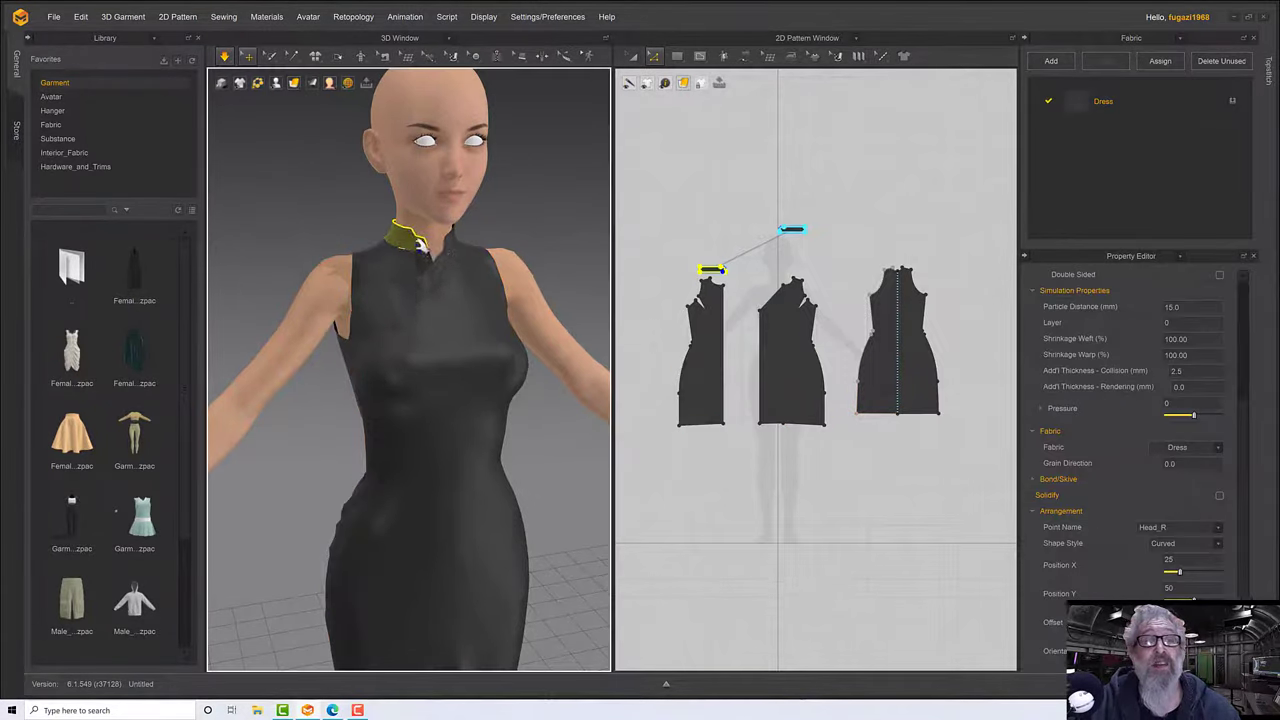
right_click_drag(453, 279, 428, 271)
key("space")
scroll(1112, 585, "down", 1)
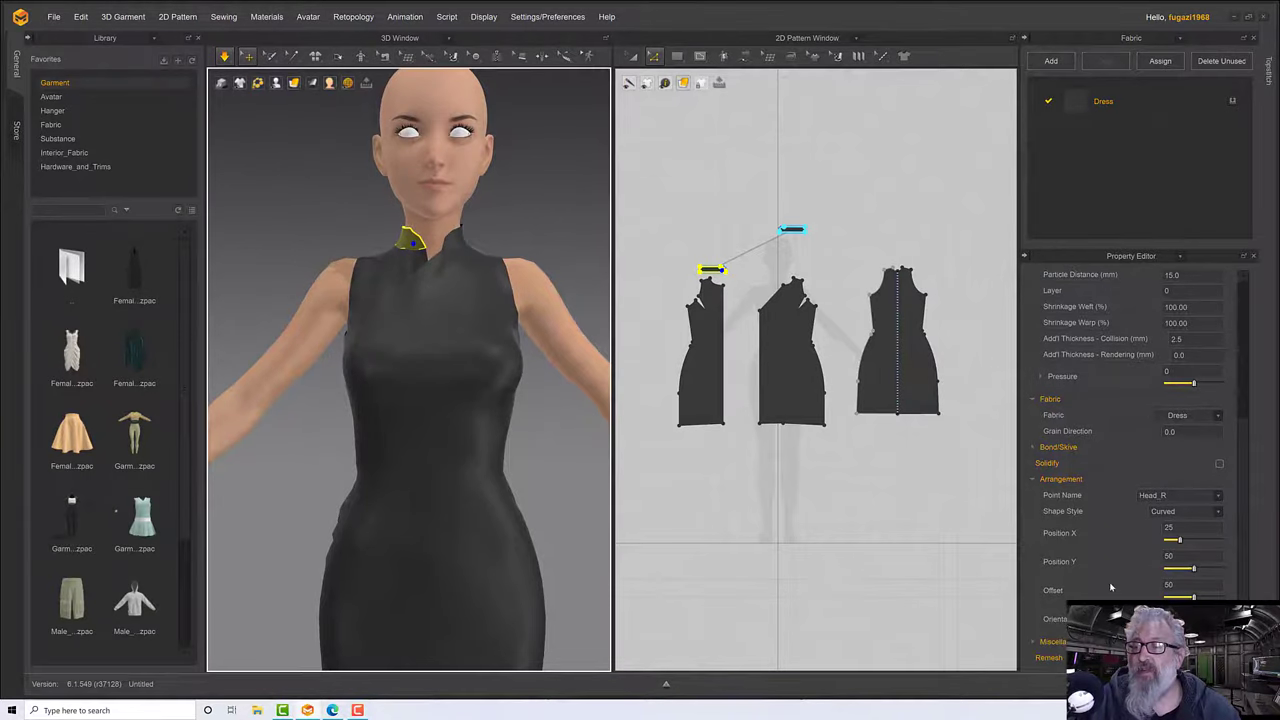
Examine the Dress fabric's material, reflection and physical property settings, and browse the available physical property presets.
double_click(1103, 101)
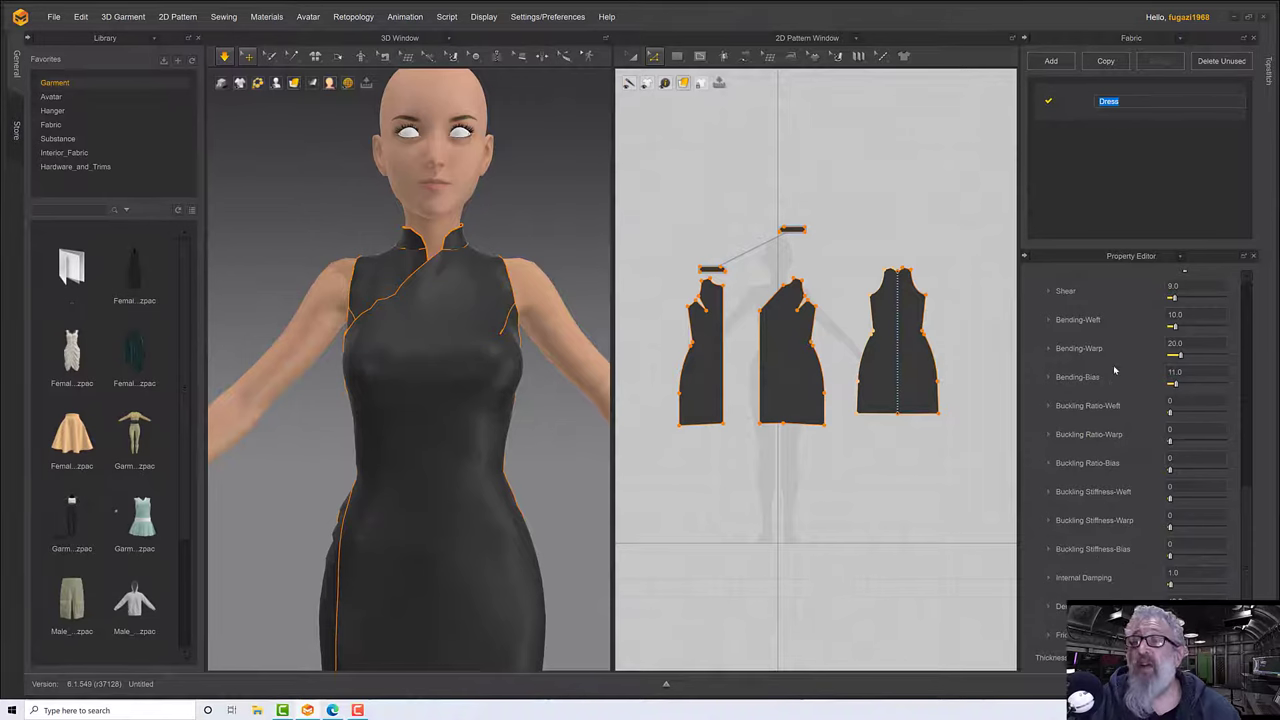
scroll(1113, 371, "up", 2)
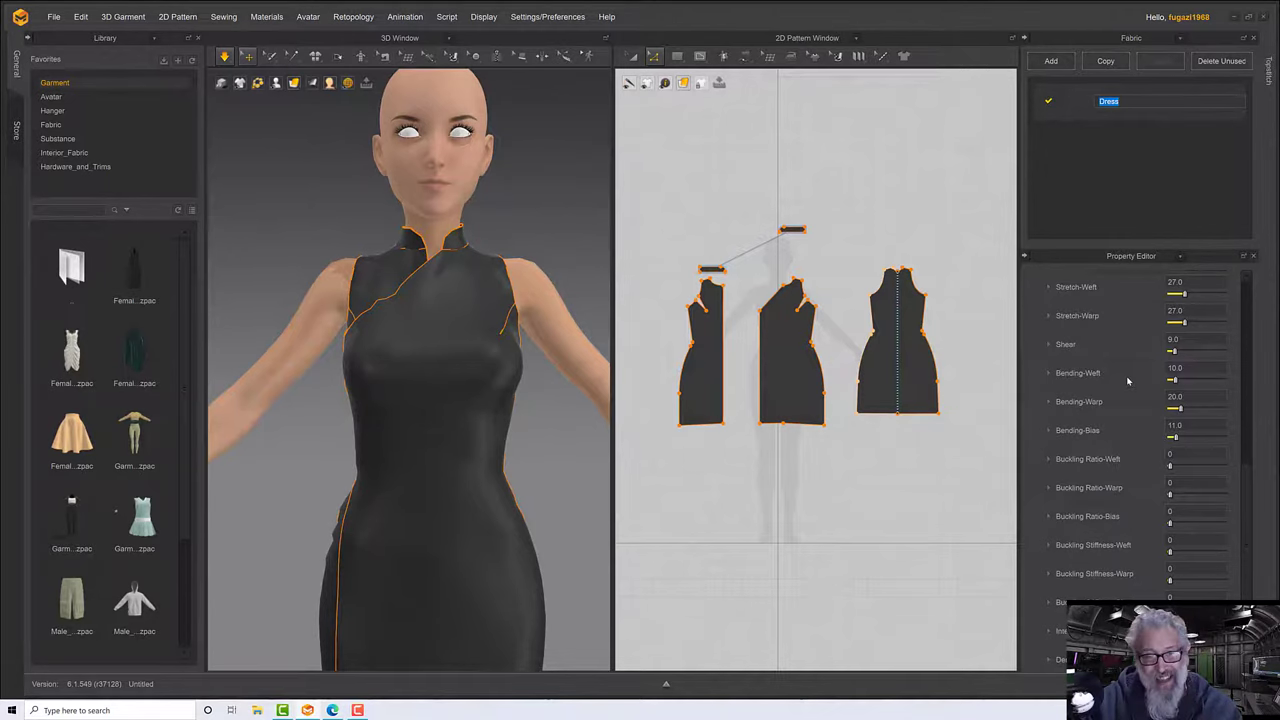
mouse_move(502, 412)
right_mouse_down()
mouse_move(651, 409)
mouse_move(634, 386)
mouse_move(491, 420)
right_mouse_up()
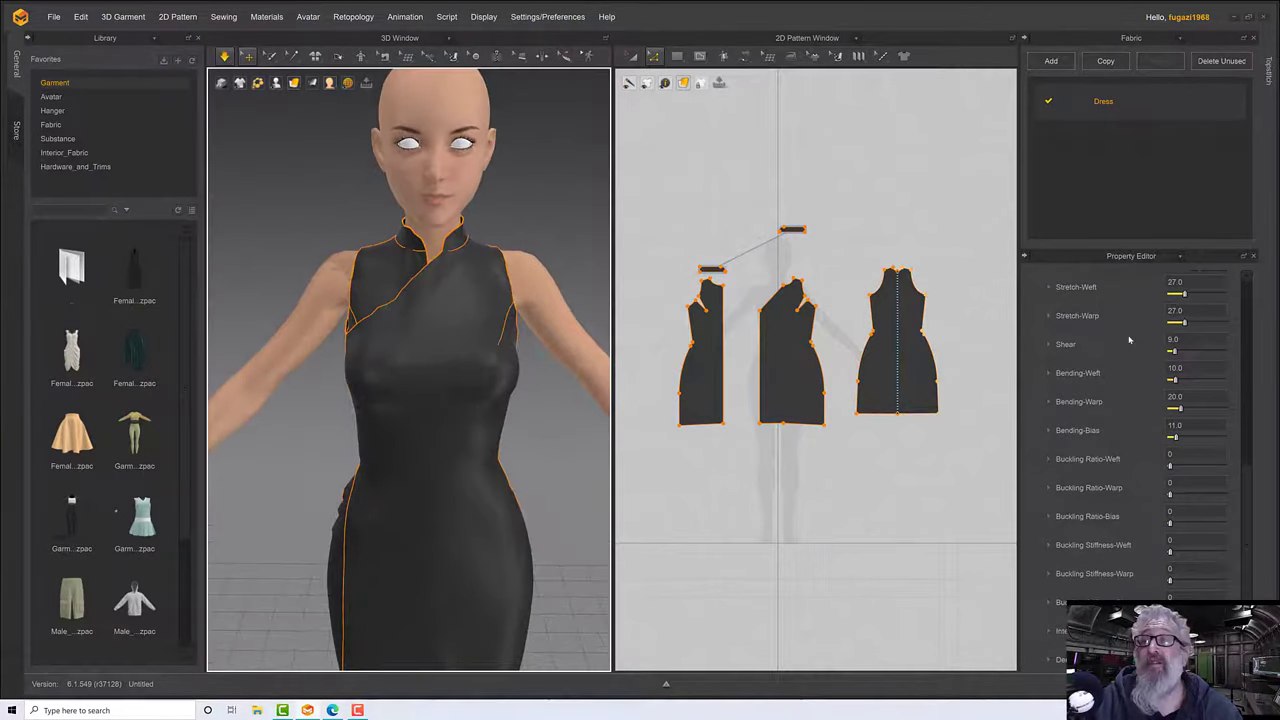
scroll(1129, 340, "up", 3)
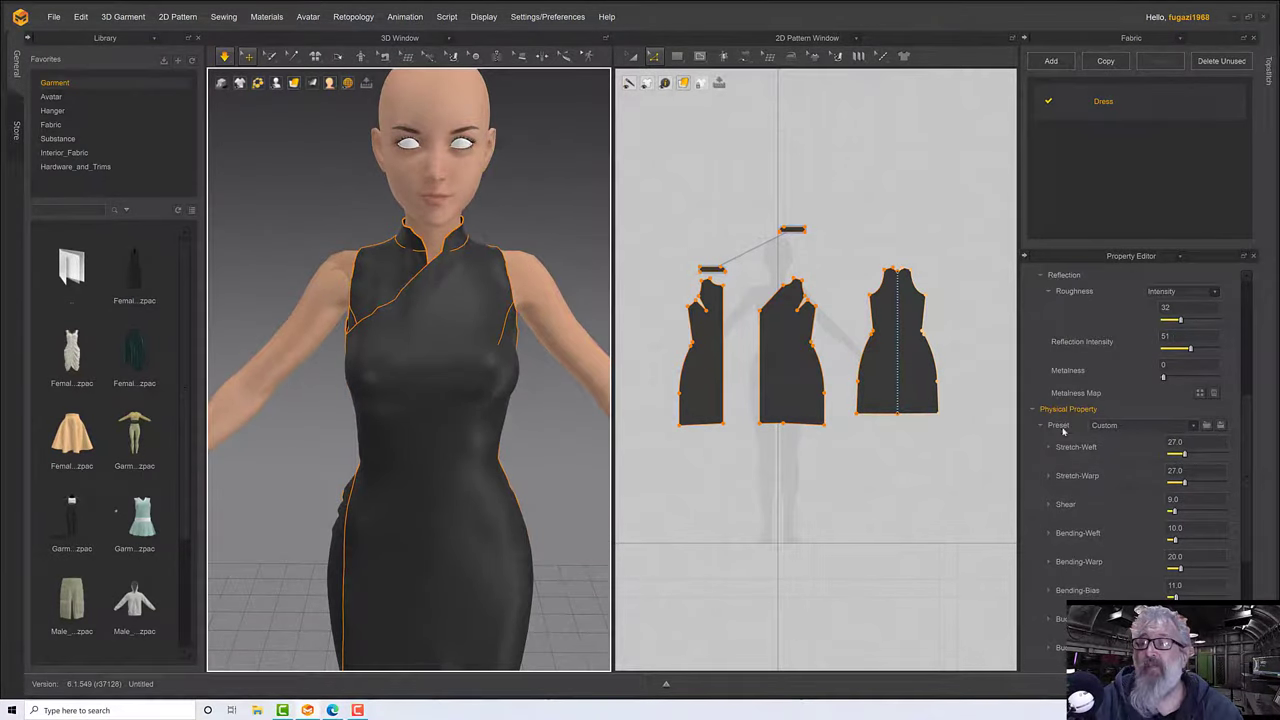
scroll(1043, 430, "up", 4)
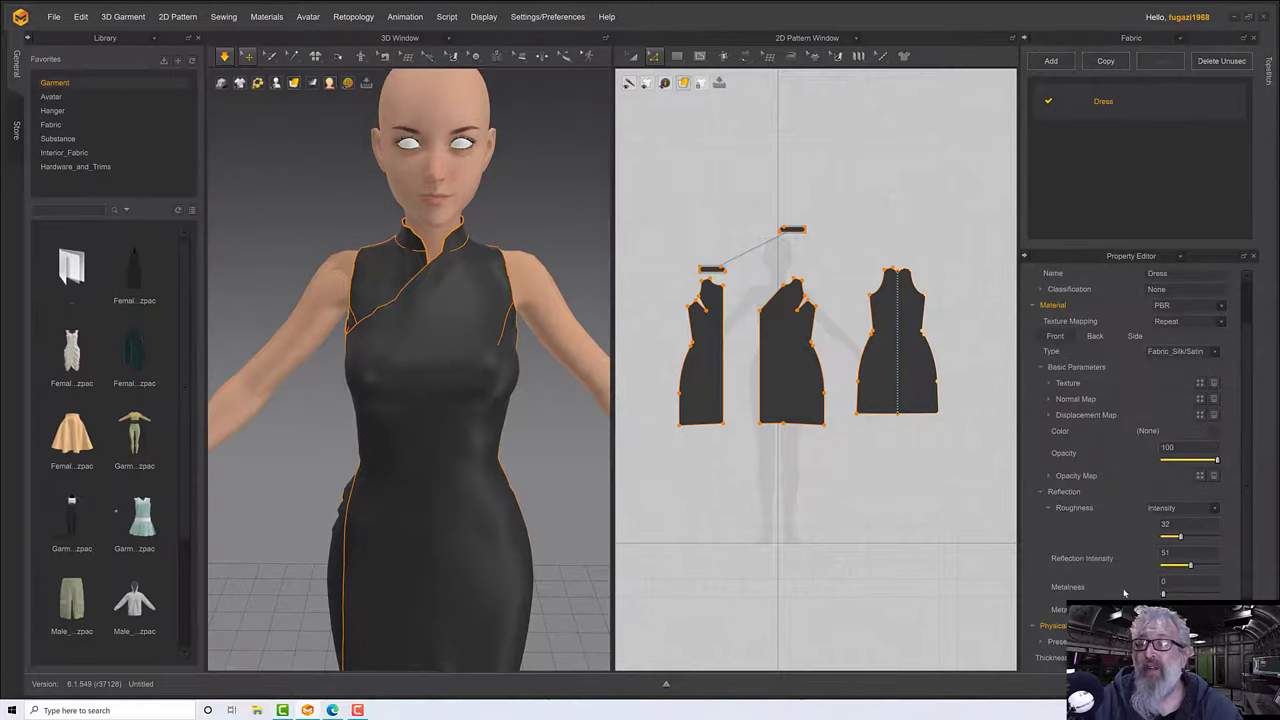
left_click(1190, 642)
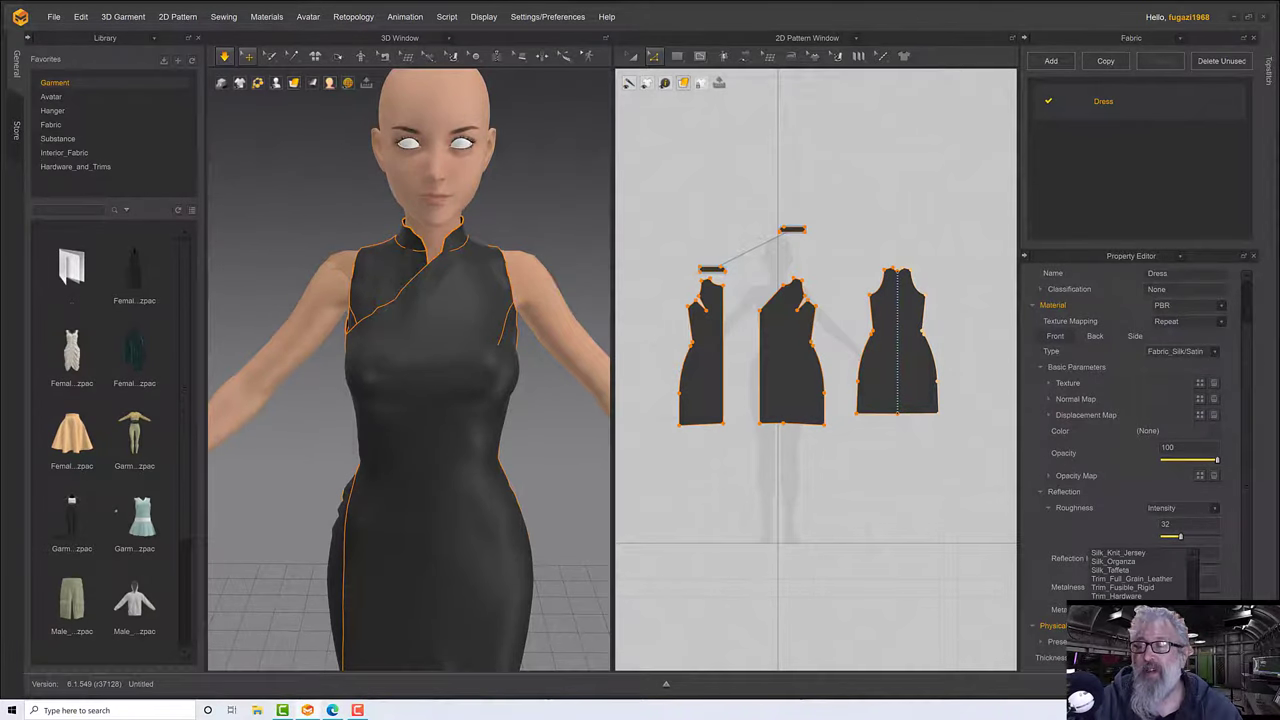
scroll(1124, 580, "up", 3)
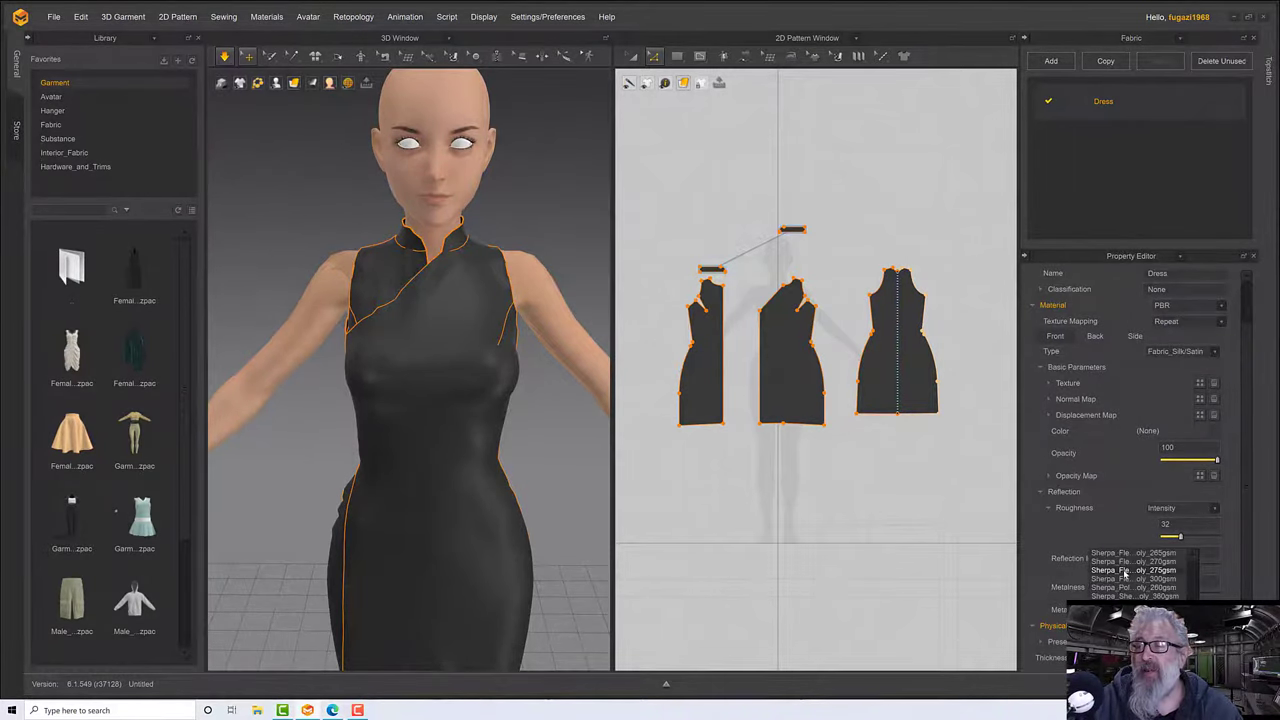
scroll(1124, 577, "down", 3)
scroll(1120, 596, "down", 2)
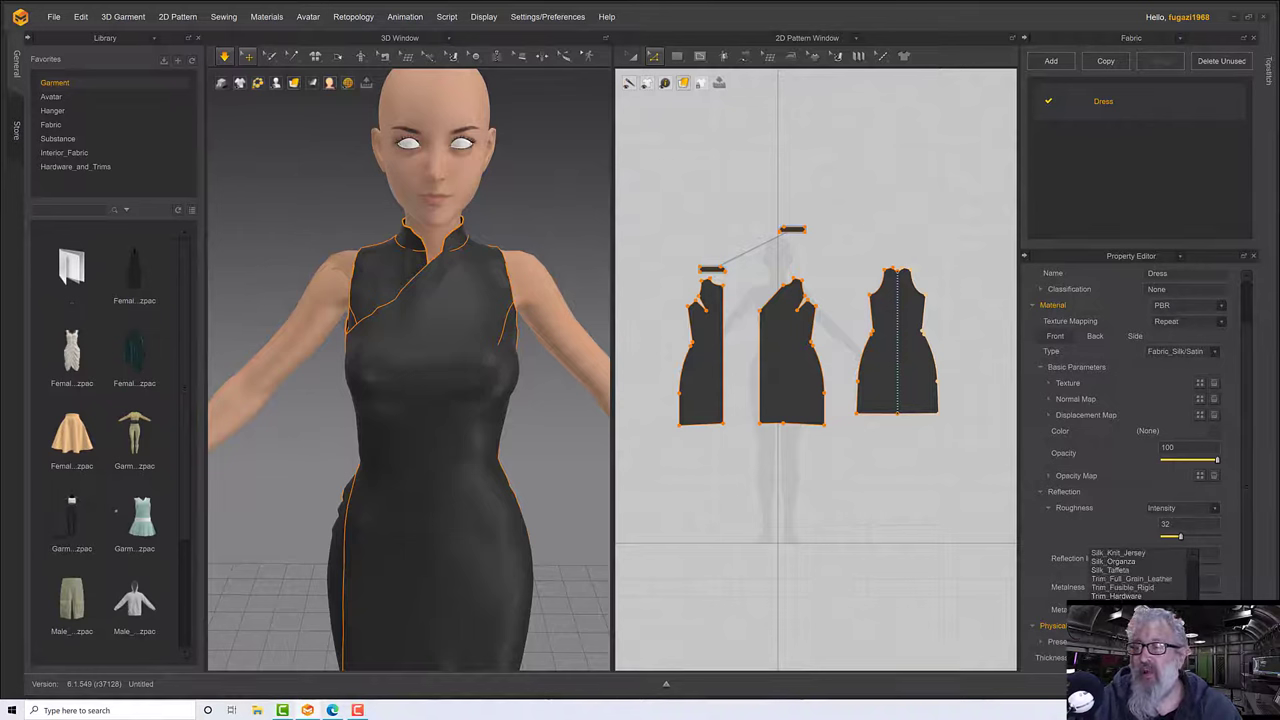
scroll(1120, 580, "up", 10)
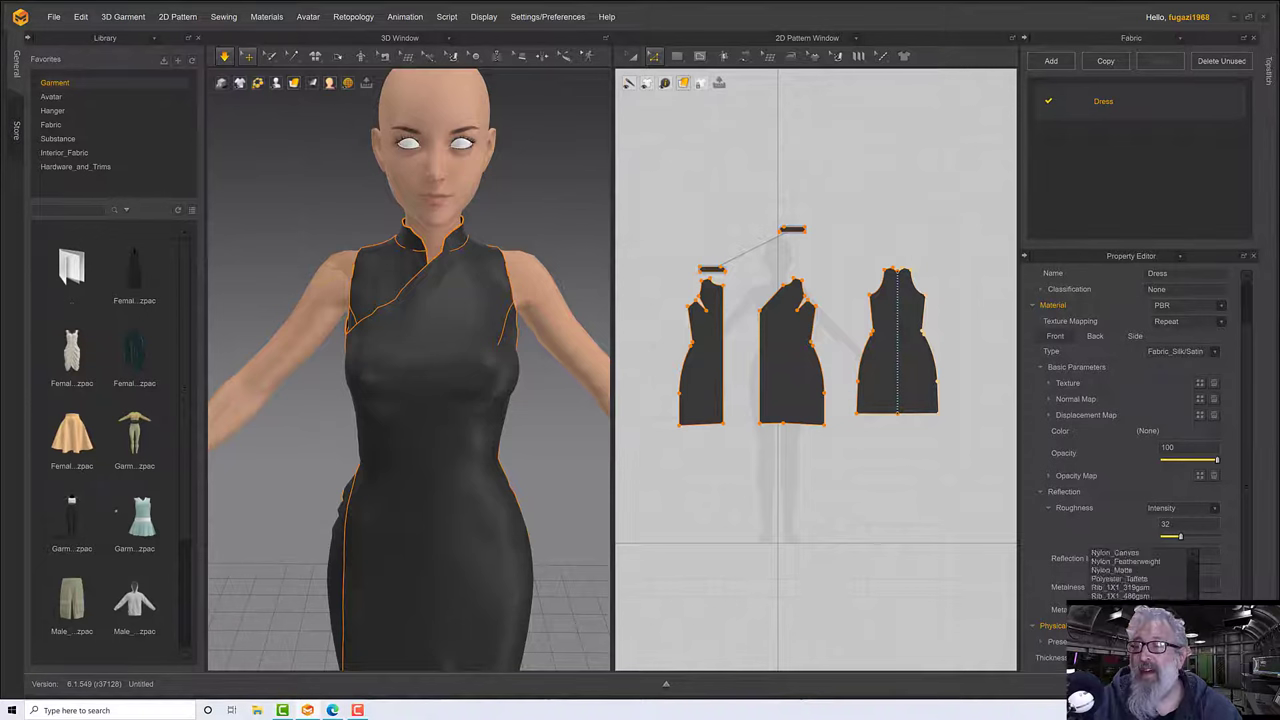
scroll(1120, 580, "up", 8)
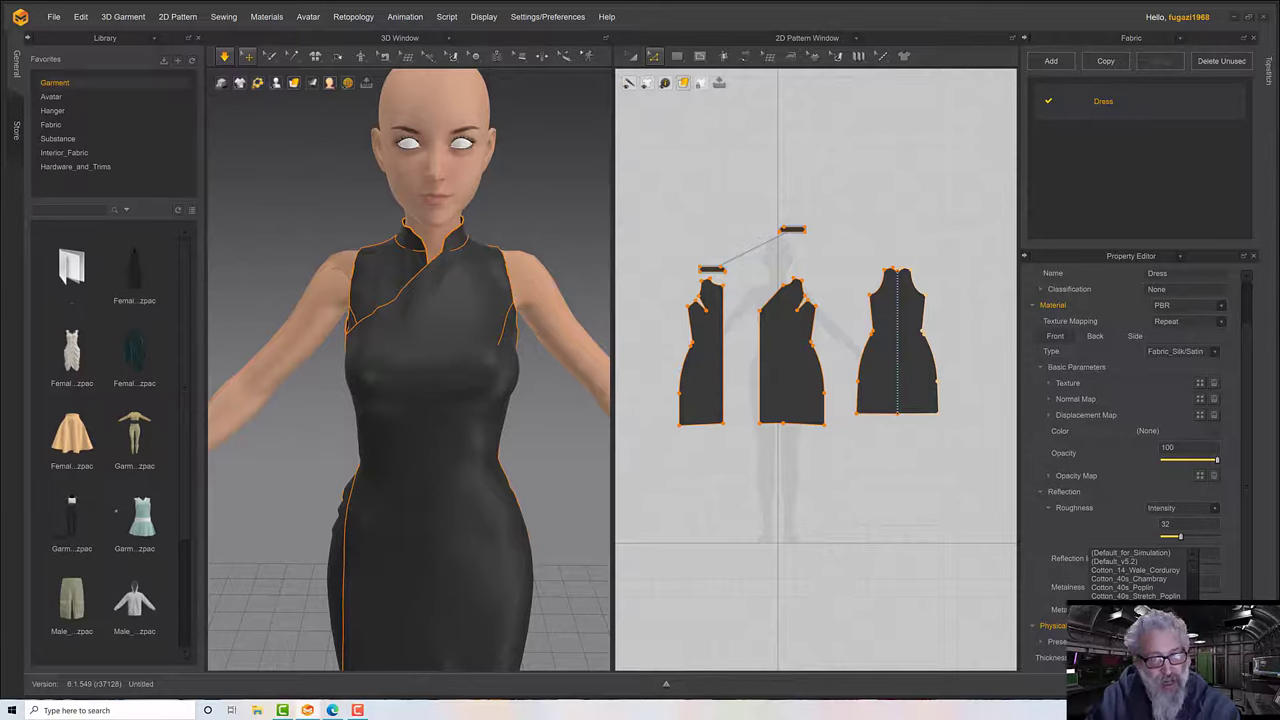
Let the dress settle in simulation, check its full silhouette on the avatar, and stop the simulation.
right_click_drag(502, 493, 425, 428)
scroll(518, 440, "down", 6)
key("space")
scroll(439, 438, "down", 2)
scroll(439, 438, "up", 3)
key("space")
scroll(507, 466, "down", 1)
scroll(507, 466, "up", 2)
scroll(507, 466, "down", 3)
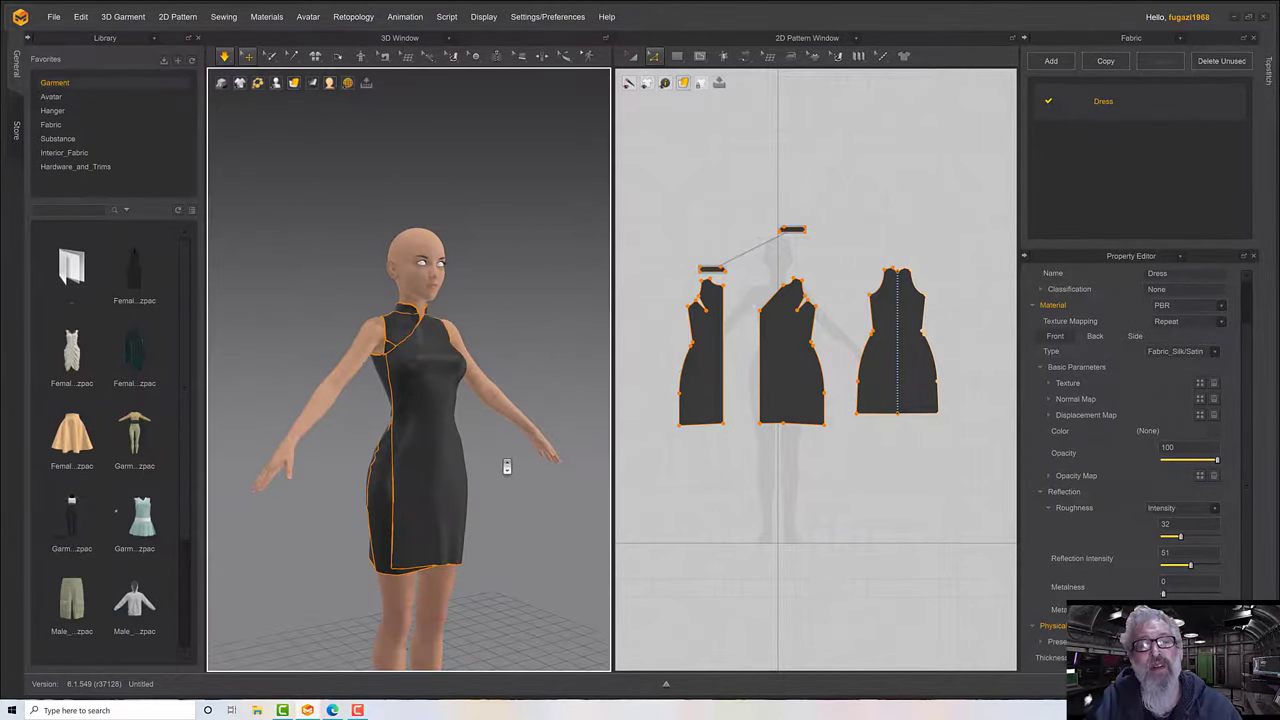
middle_click_drag(507, 466, 508, 436)
key("space")
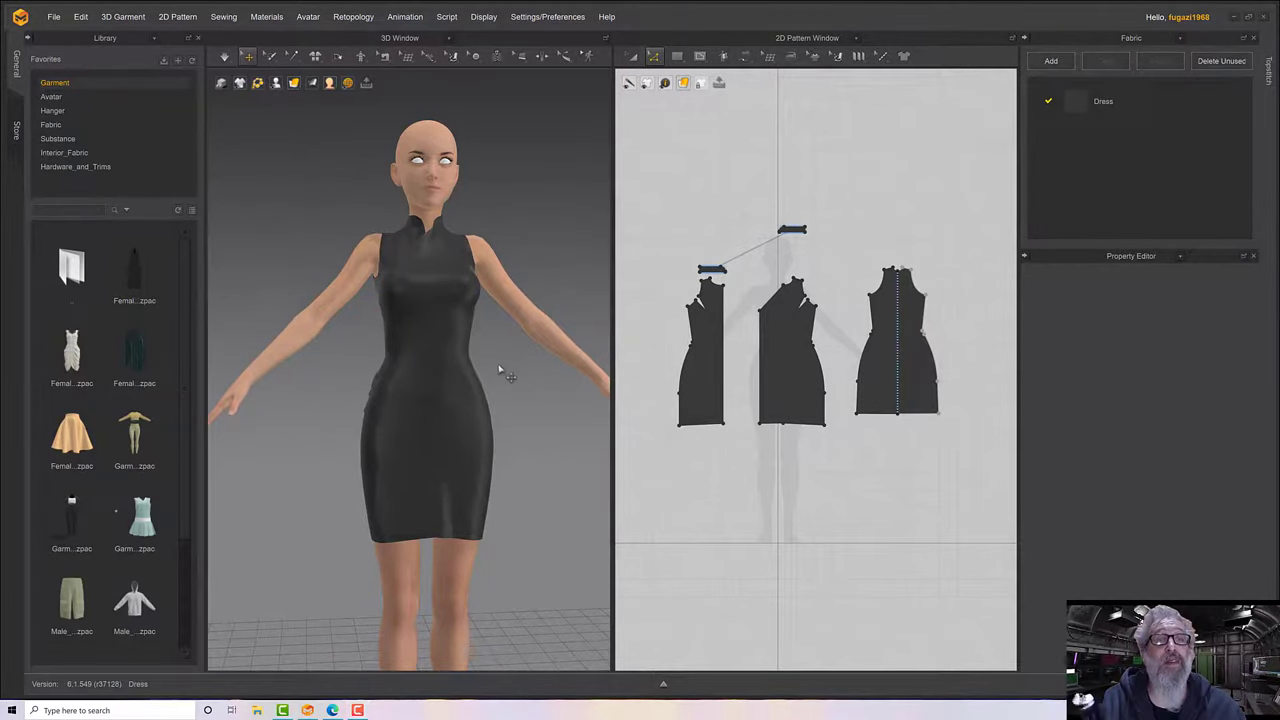
Show the animation timeline, and delete the existing Garment track from it.
right_click_drag(506, 372, 528, 356)
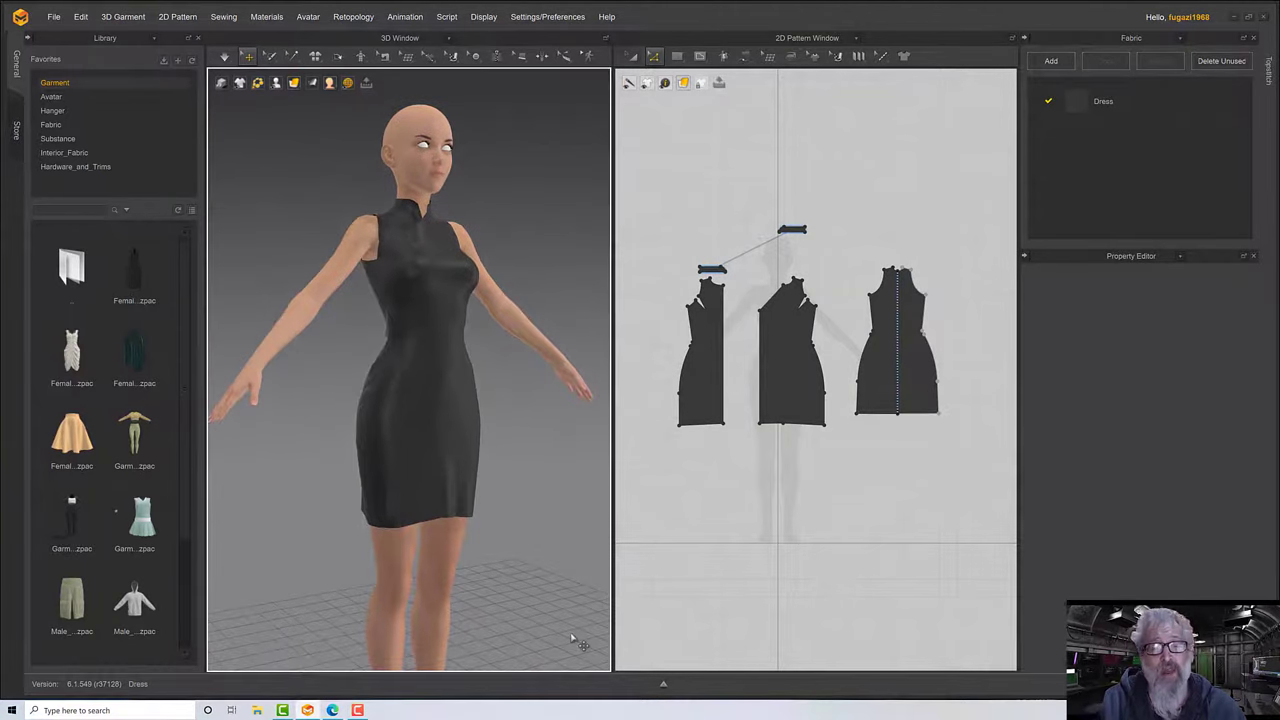
left_click(663, 686)
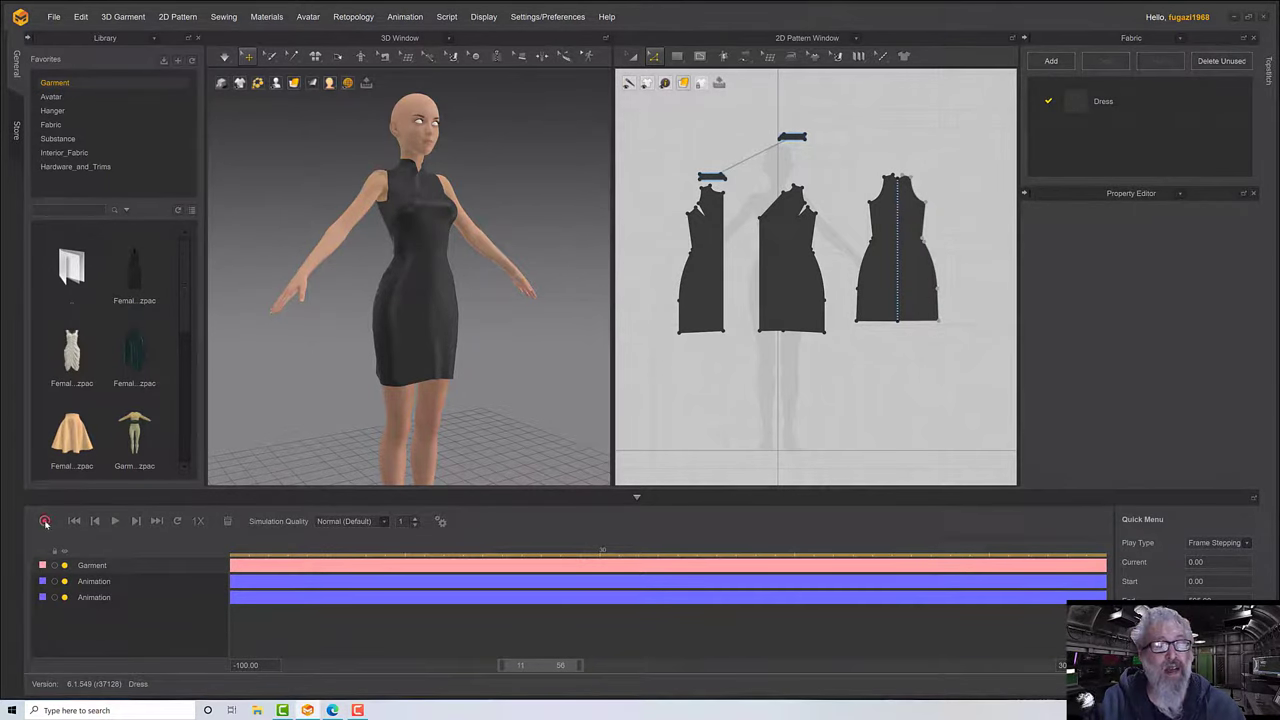
right_click(158, 568)
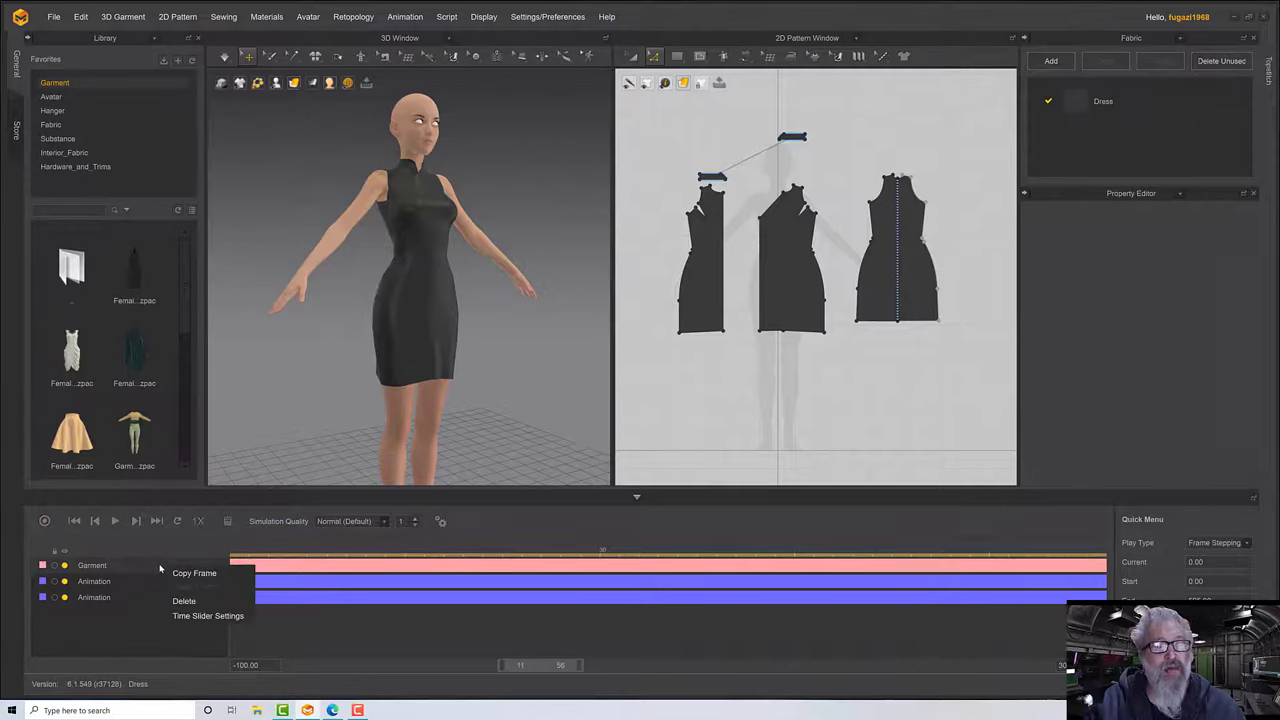
left_click(195, 604)
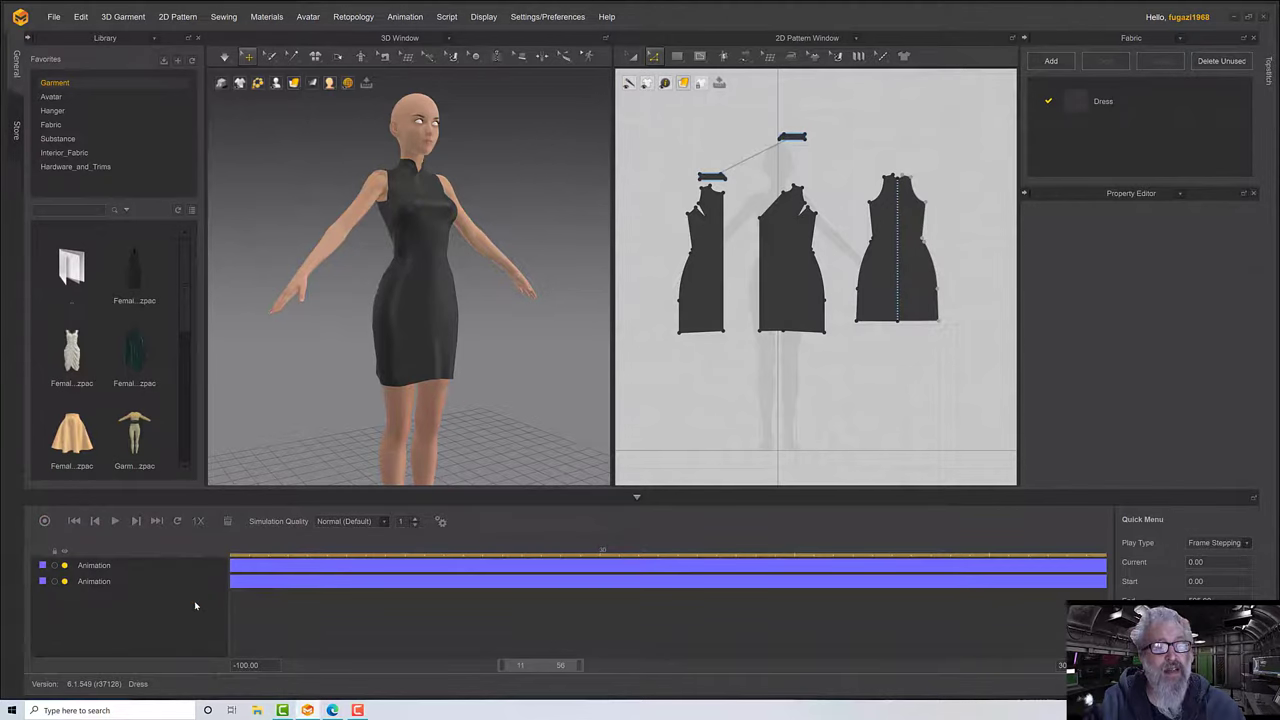
Record a new garment simulation over the avatar's animation, and inspect the dress in the final pose.
left_click(45, 522)
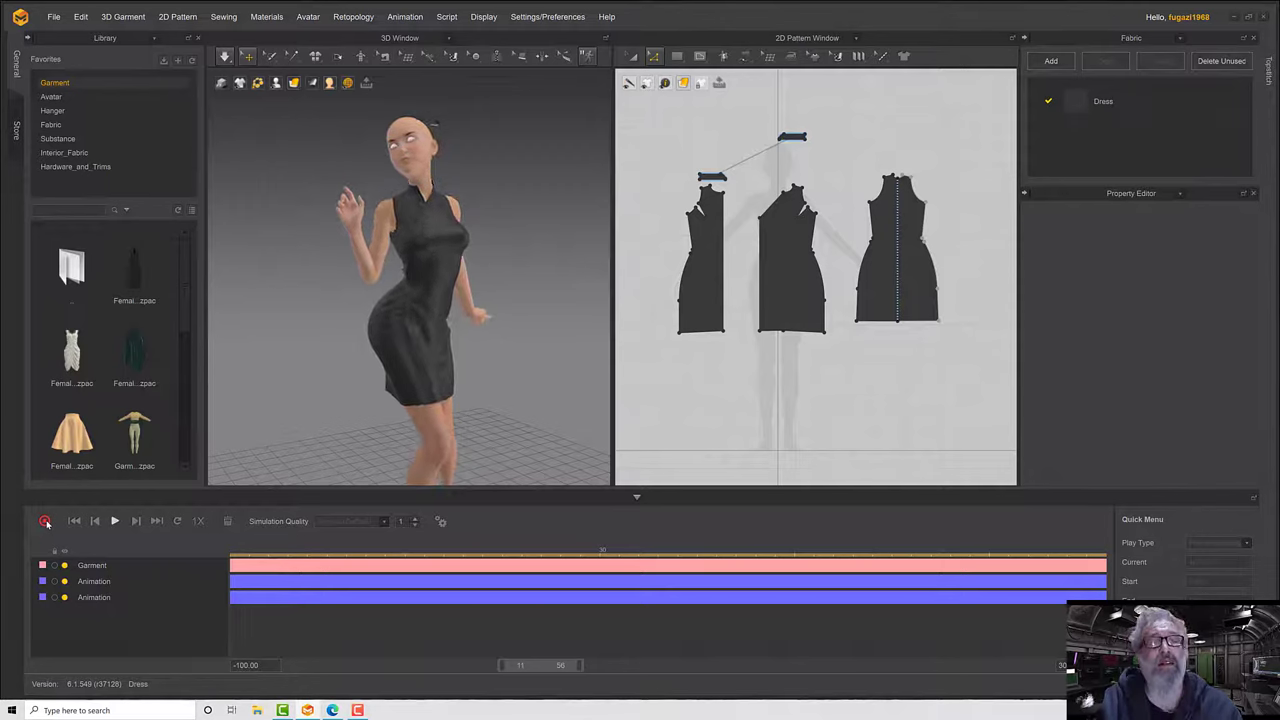
left_click(45, 522)
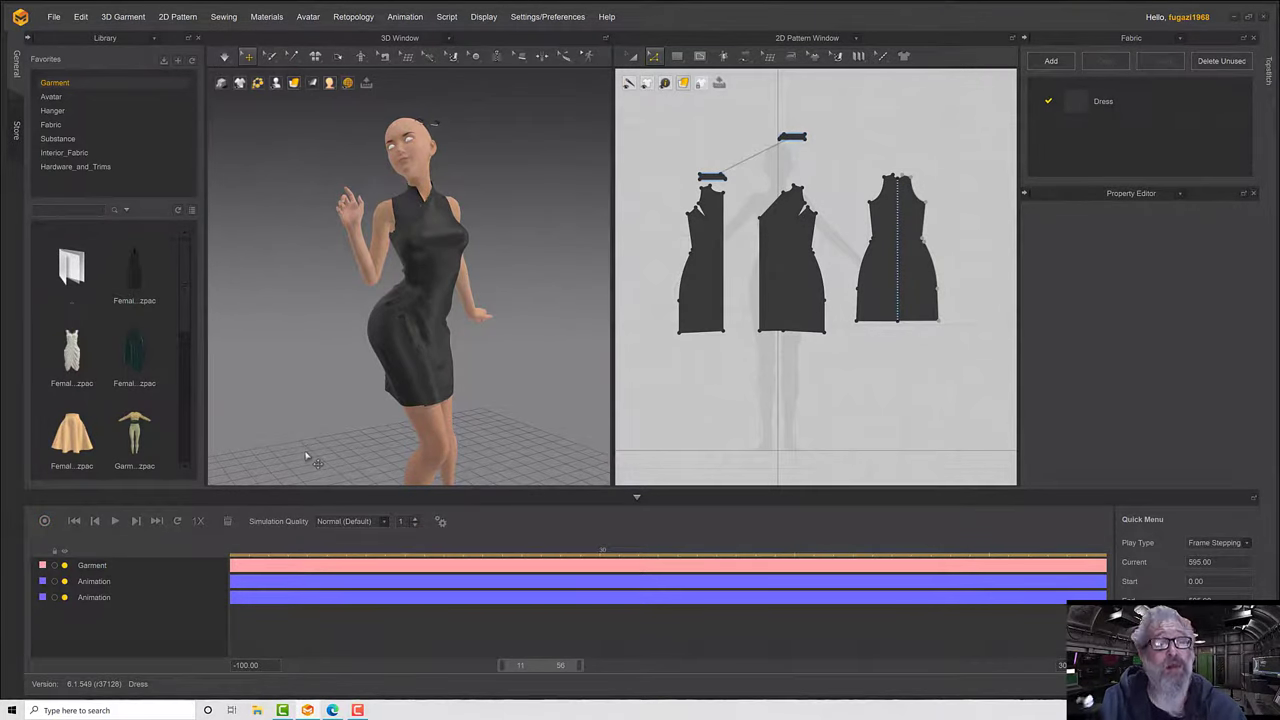
right_click_drag(465, 459, 444, 447)
right_click_drag(405, 448, 219, 447)
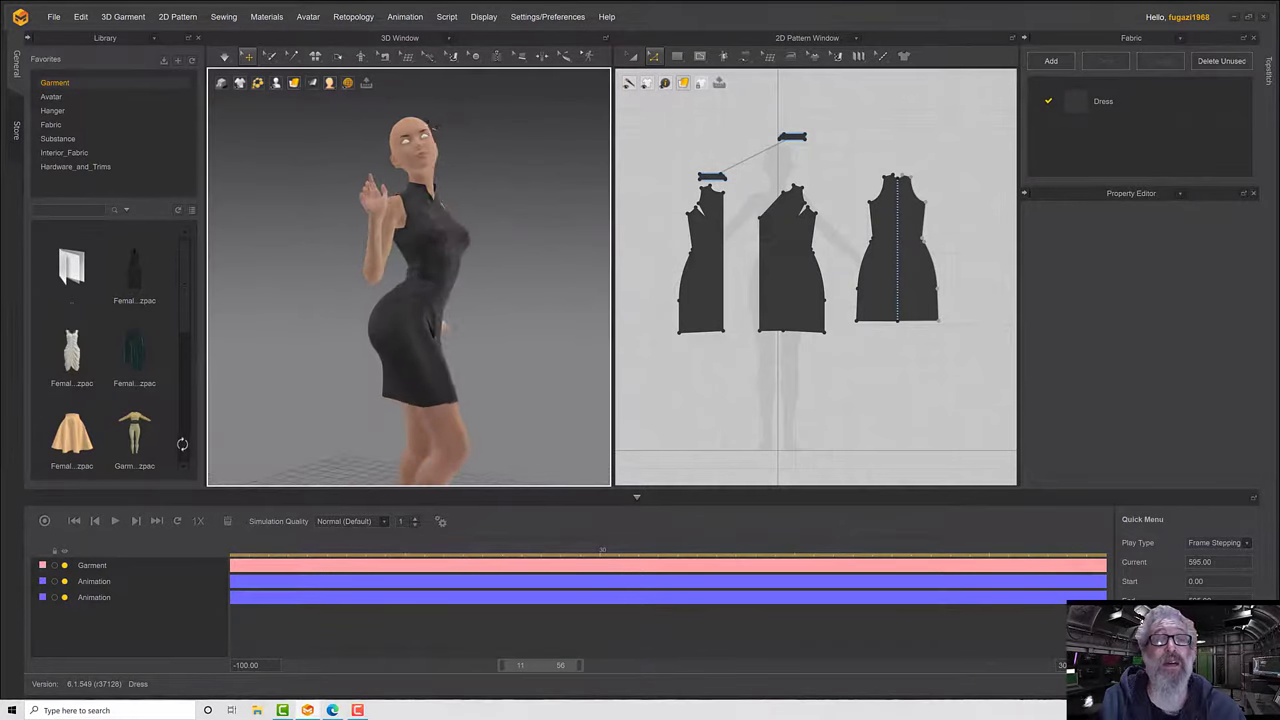
left_click(137, 521)
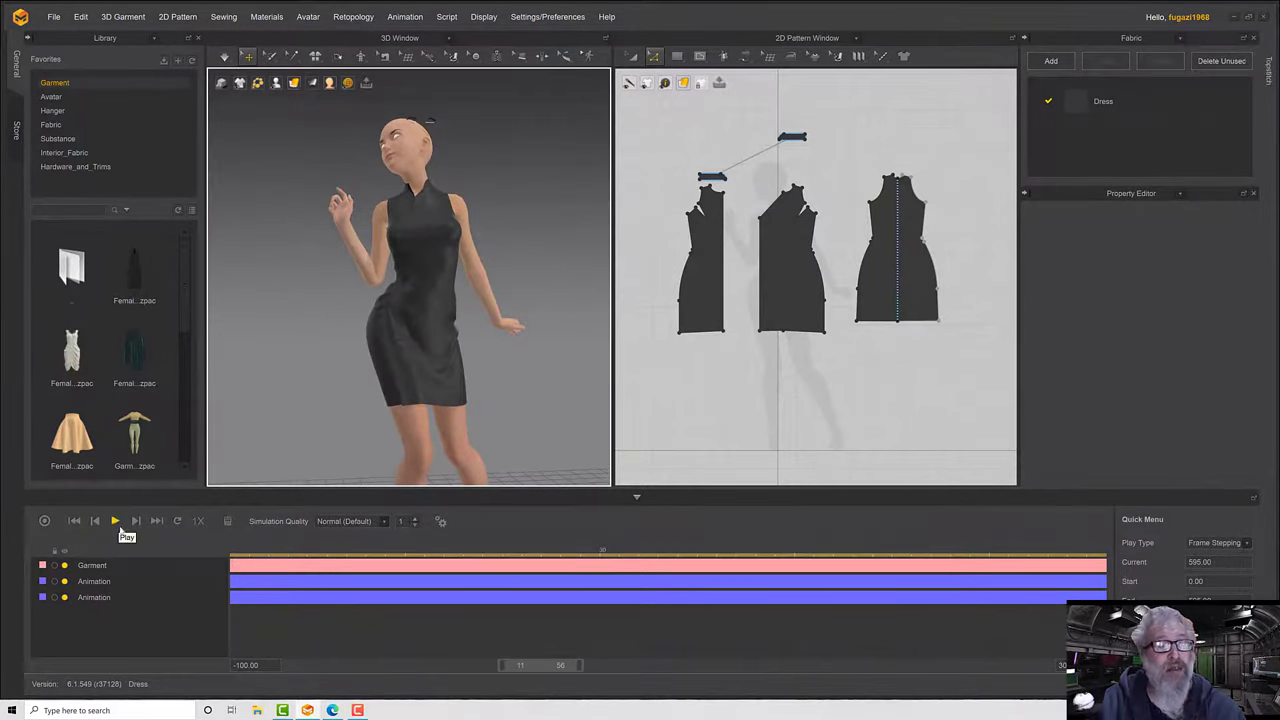
Go to frame 250 of the animation, and examine the dress's creases at the waist and hips up close.
left_click(600, 634)
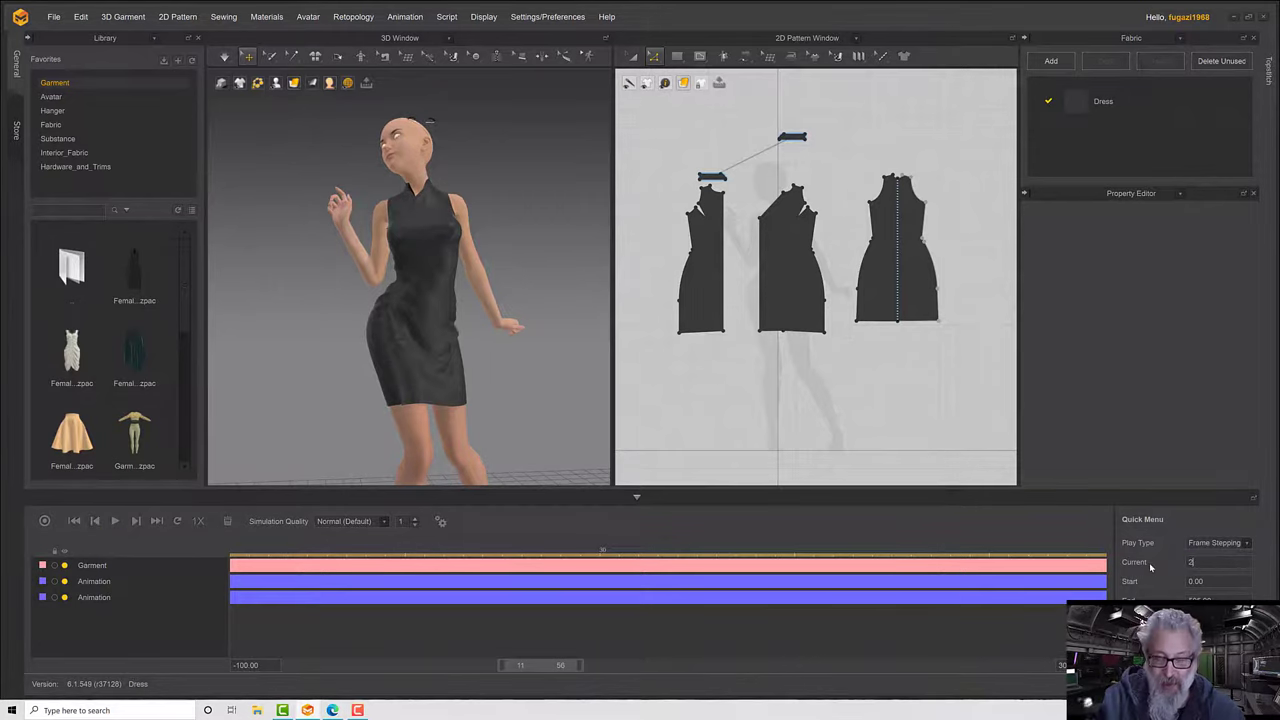
type("50")
key("Return")
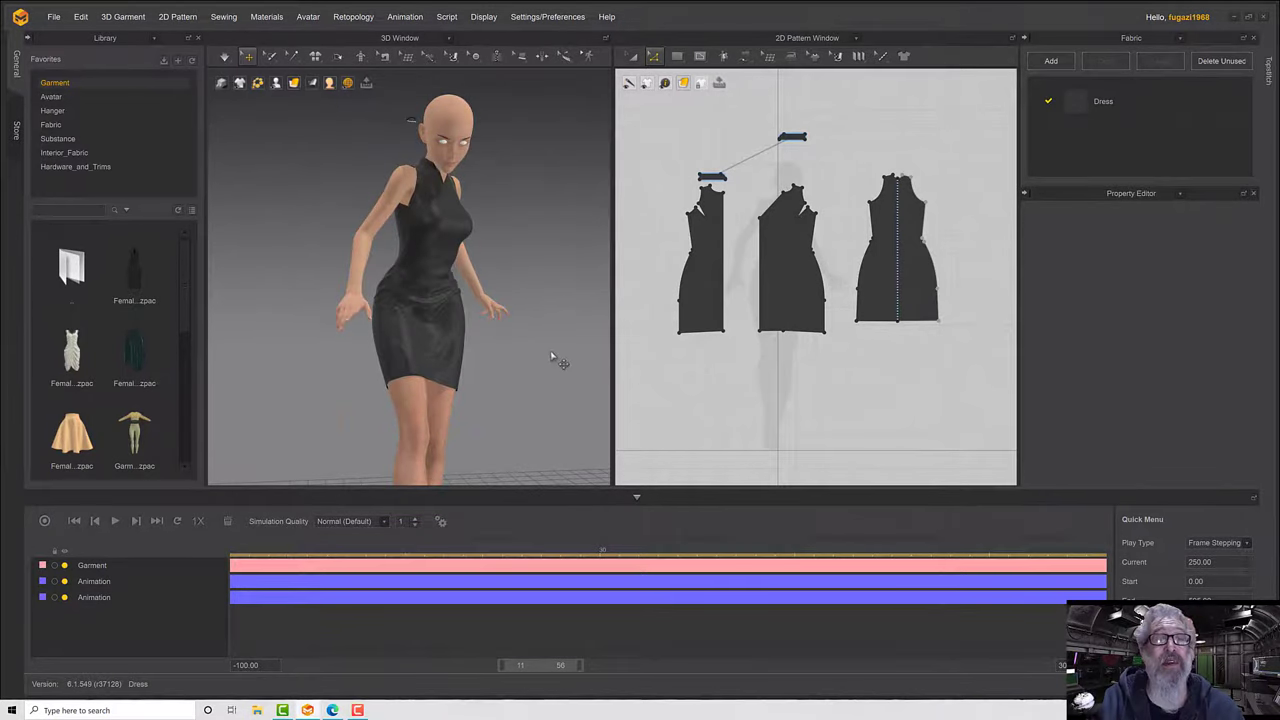
right_click_drag(560, 357, 526, 347)
scroll(443, 355, "down", 2)
scroll(443, 355, "up", 8)
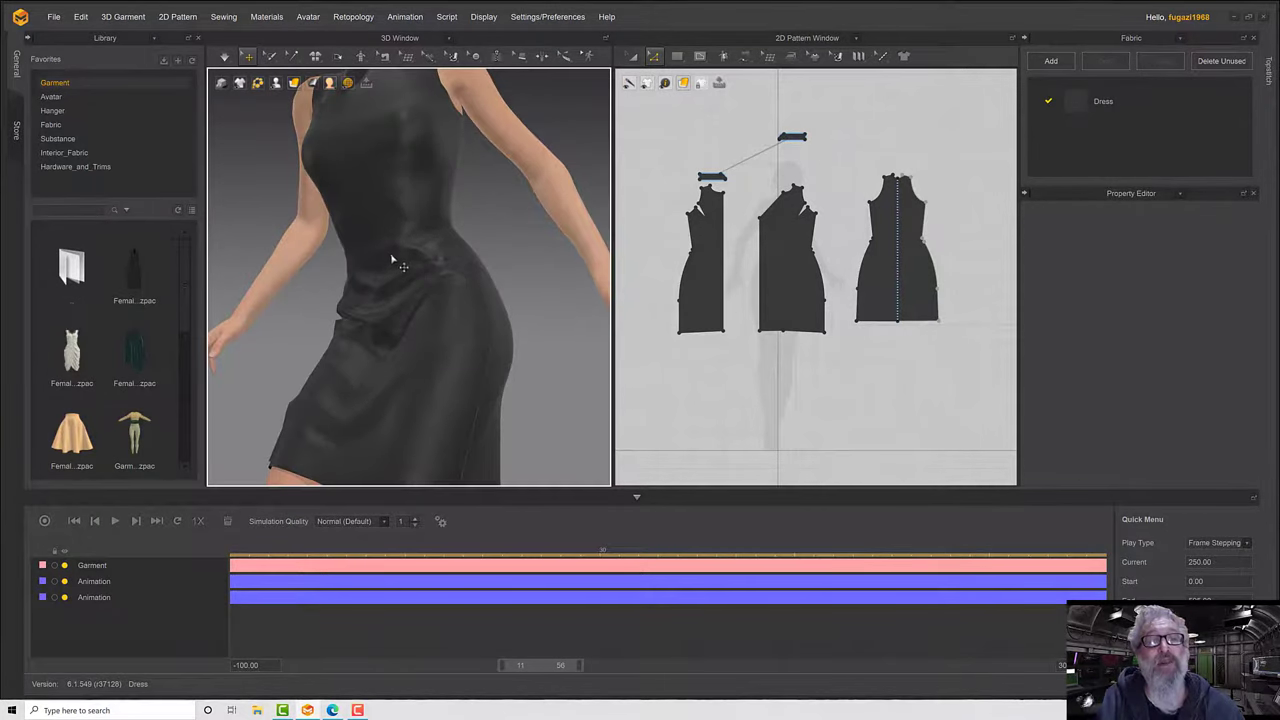
scroll(378, 386, "up", 2)
scroll(378, 386, "down", 10)
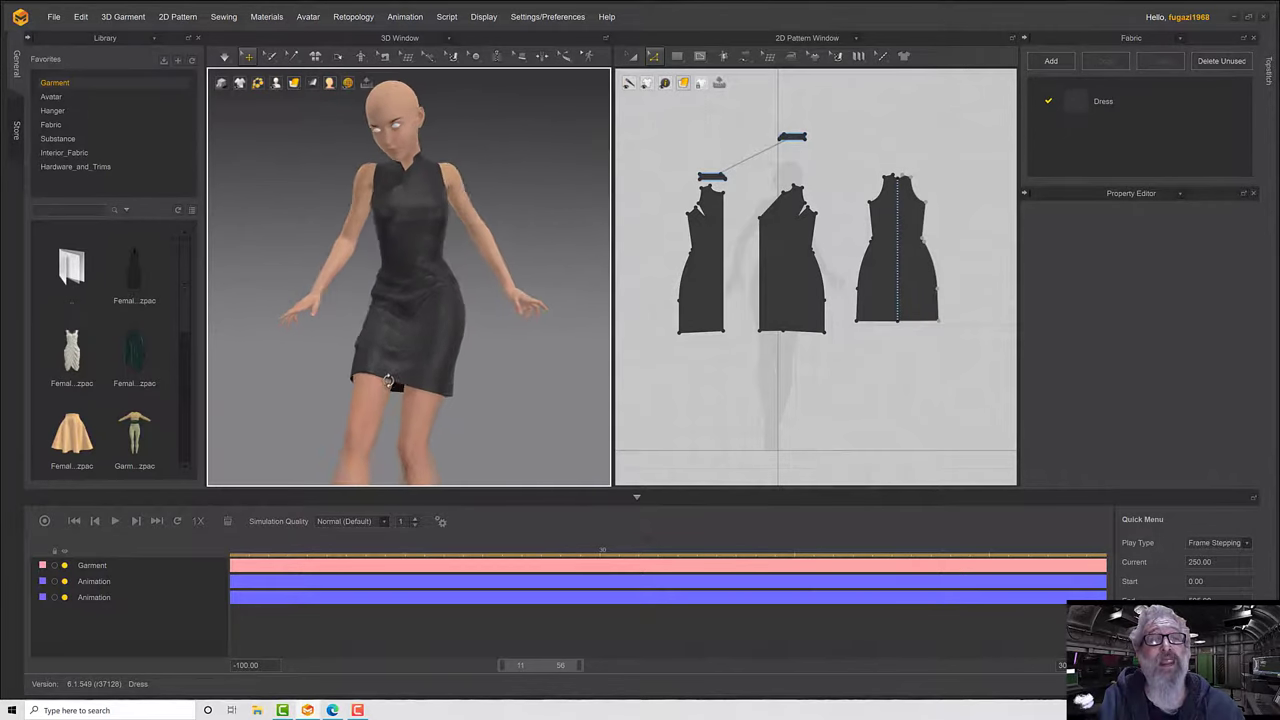
Return the avatar and dress to frame 1 of the animation, and view the dress from a three-quarter angle.
left_click(1236, 566)
type("1")
key("Return")
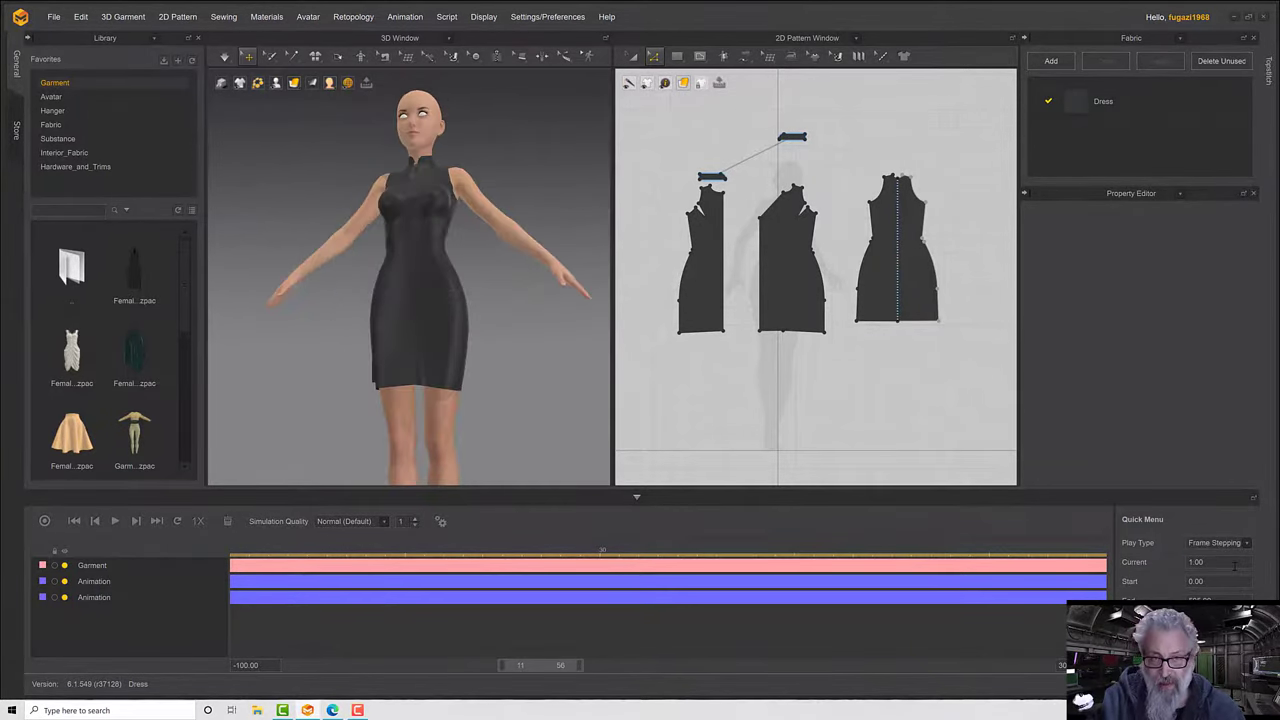
right_click_drag(477, 345, 532, 338)
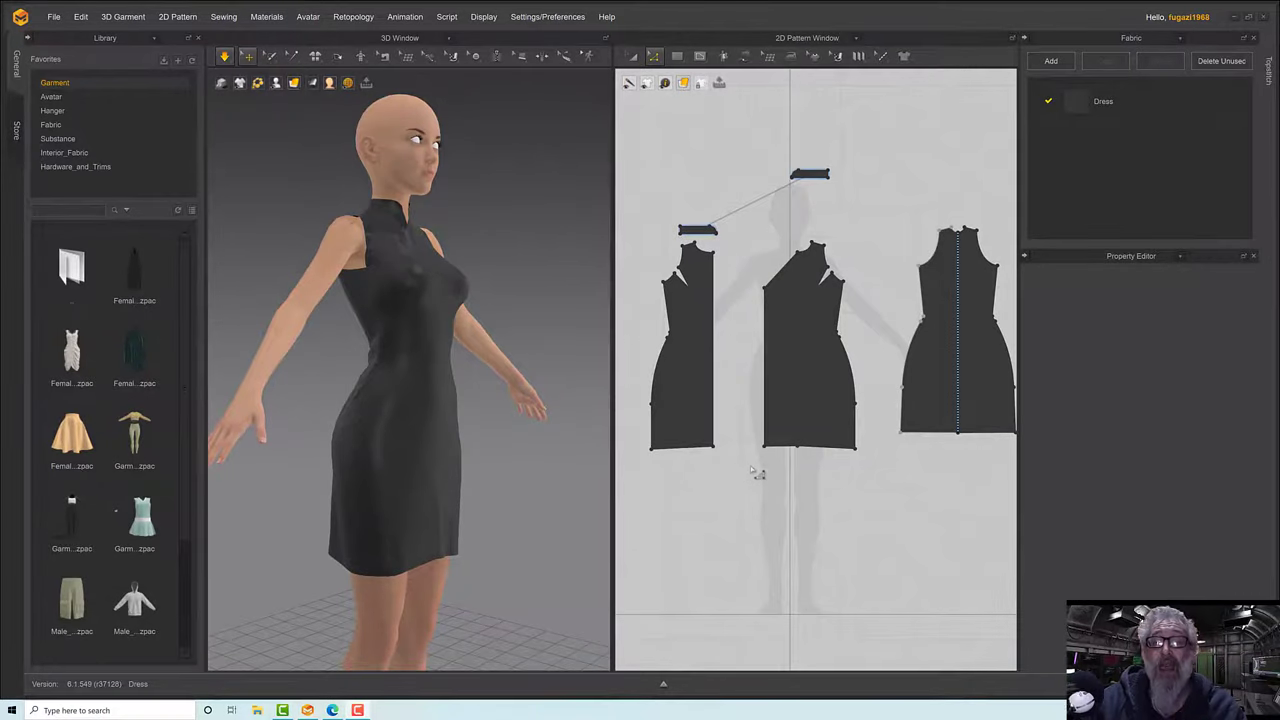
Delete the extra middle points from the hems of the overlapping front panel and the back panel.
scroll(785, 475, "down", 1)
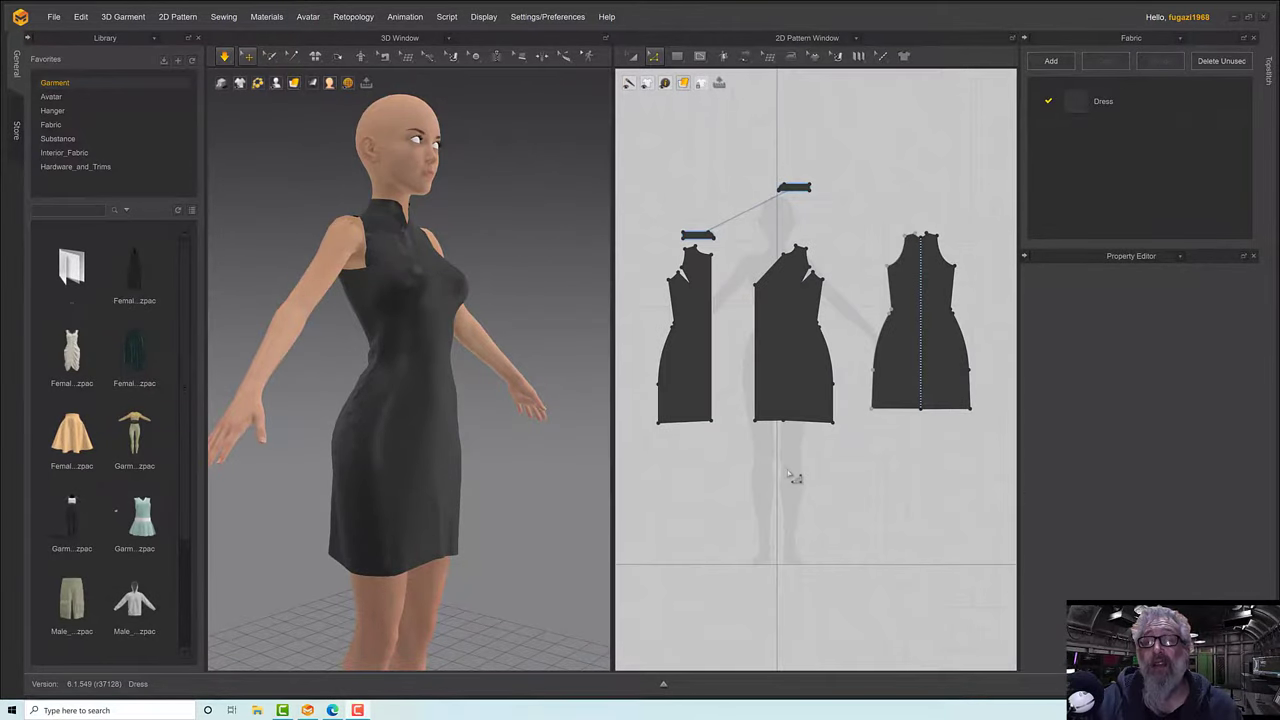
left_click(792, 422)
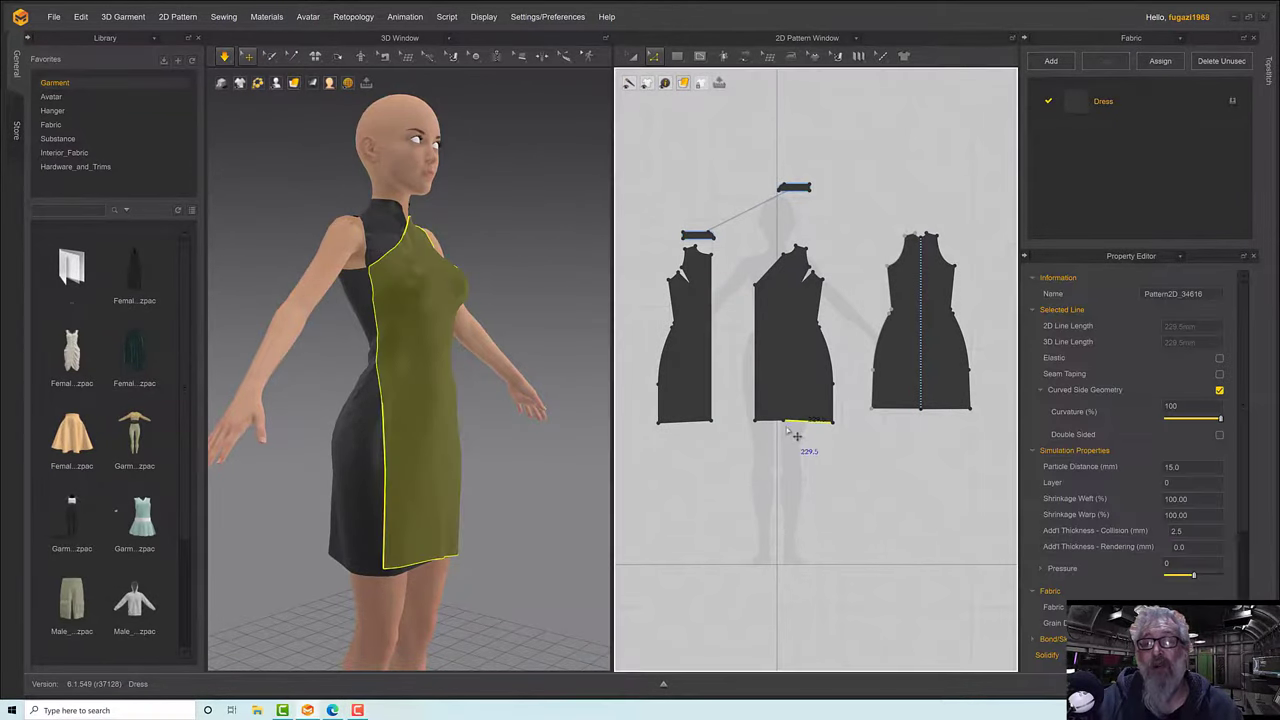
left_click(787, 432)
left_click(783, 422)
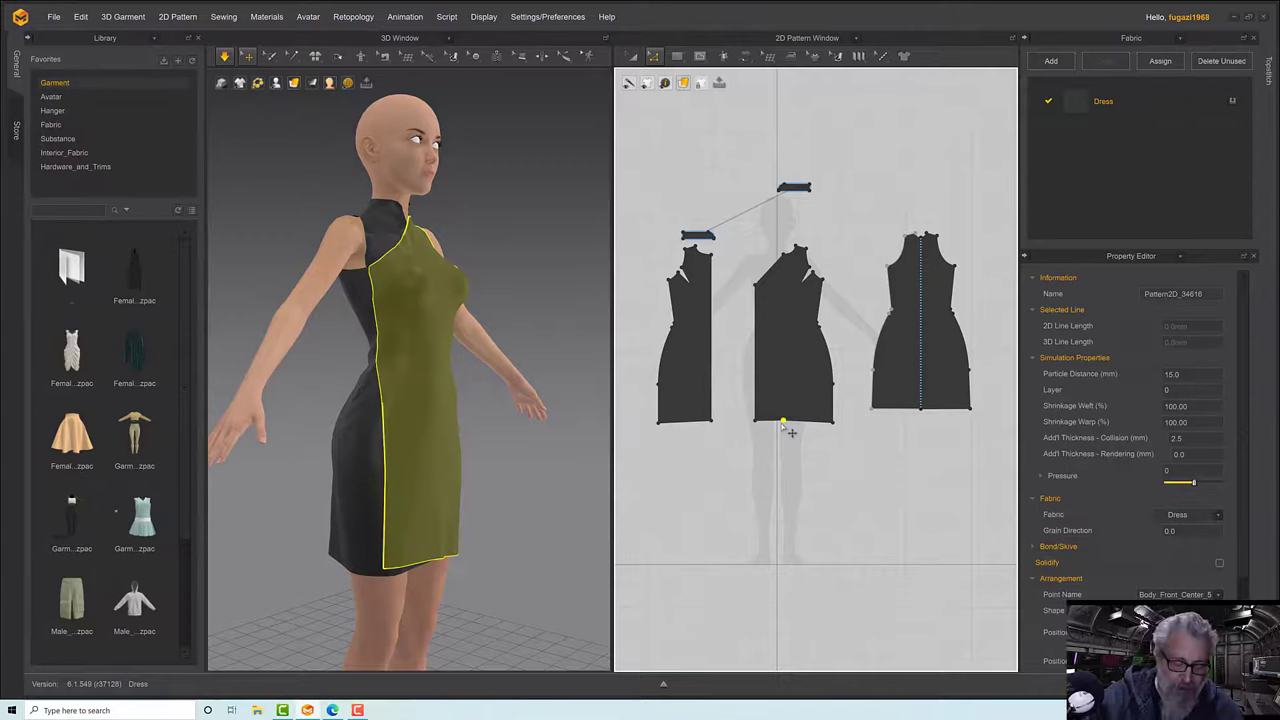
left_click(790, 433)
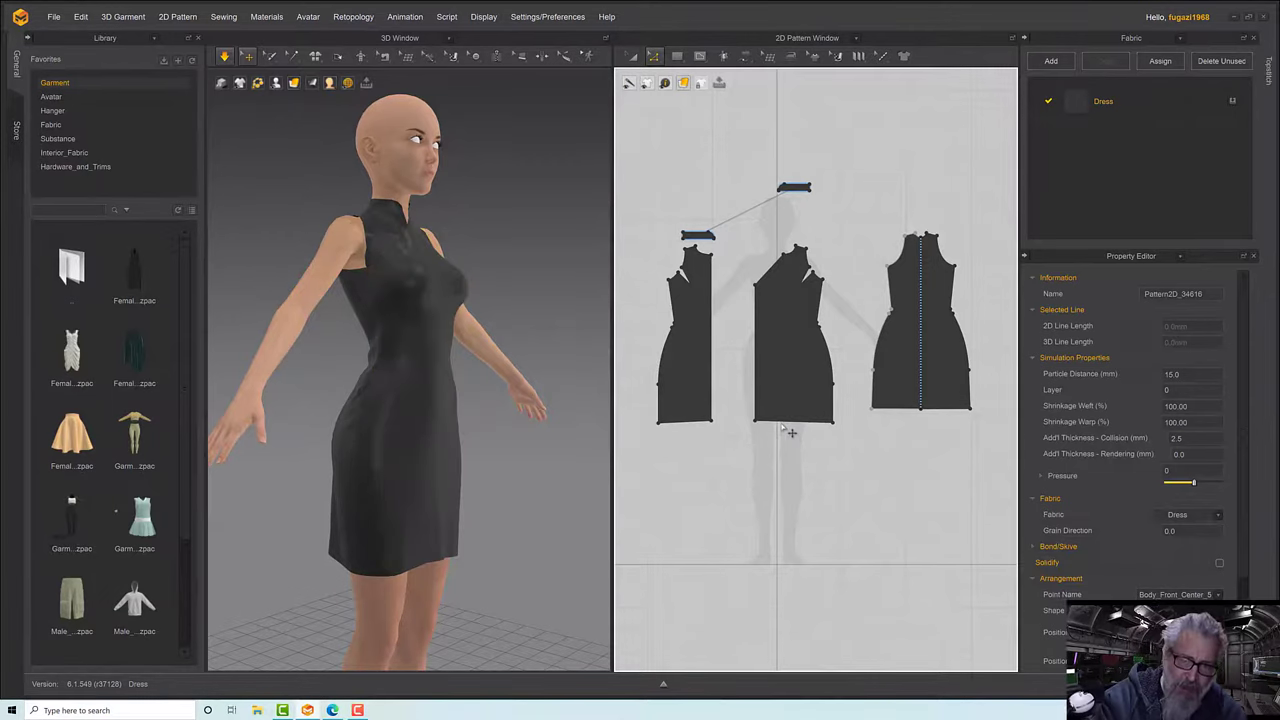
left_click(920, 411)
key("Delete")
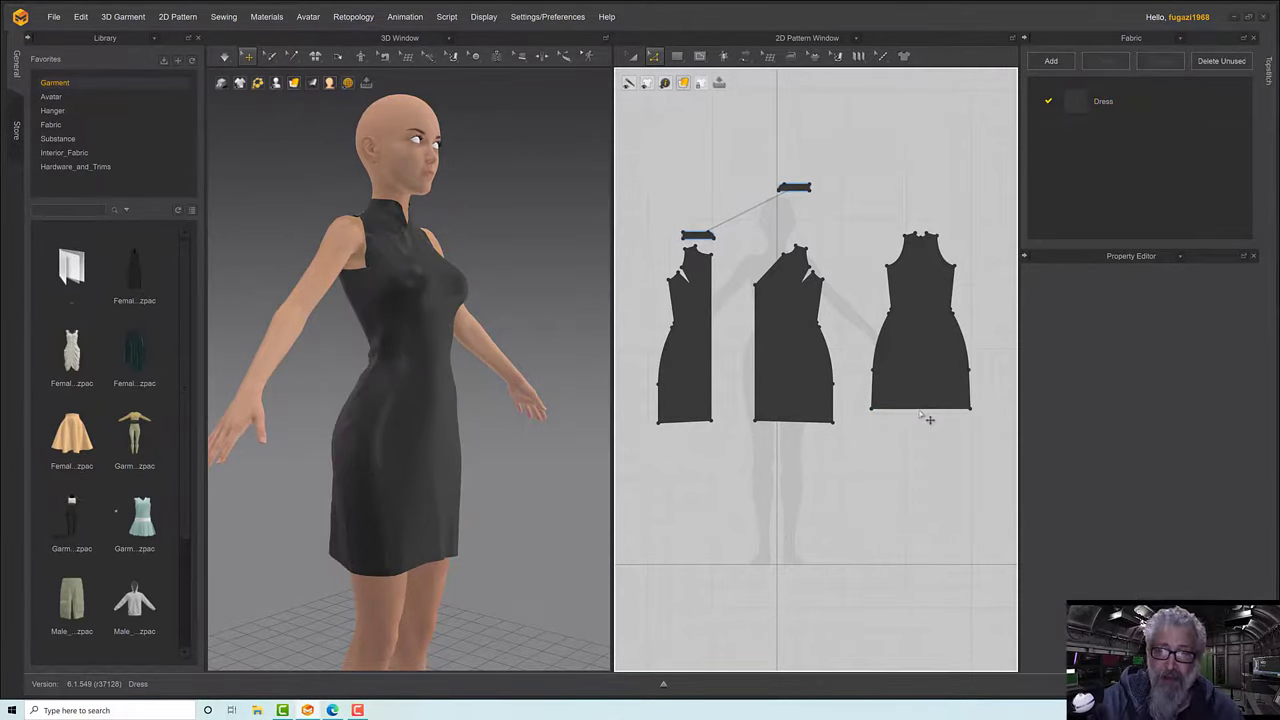
Offset the hem lines of both front panels and the back panel as extended internal lines at 30 mm distance.
left_click(929, 420)
left_click(833, 434, "shift")
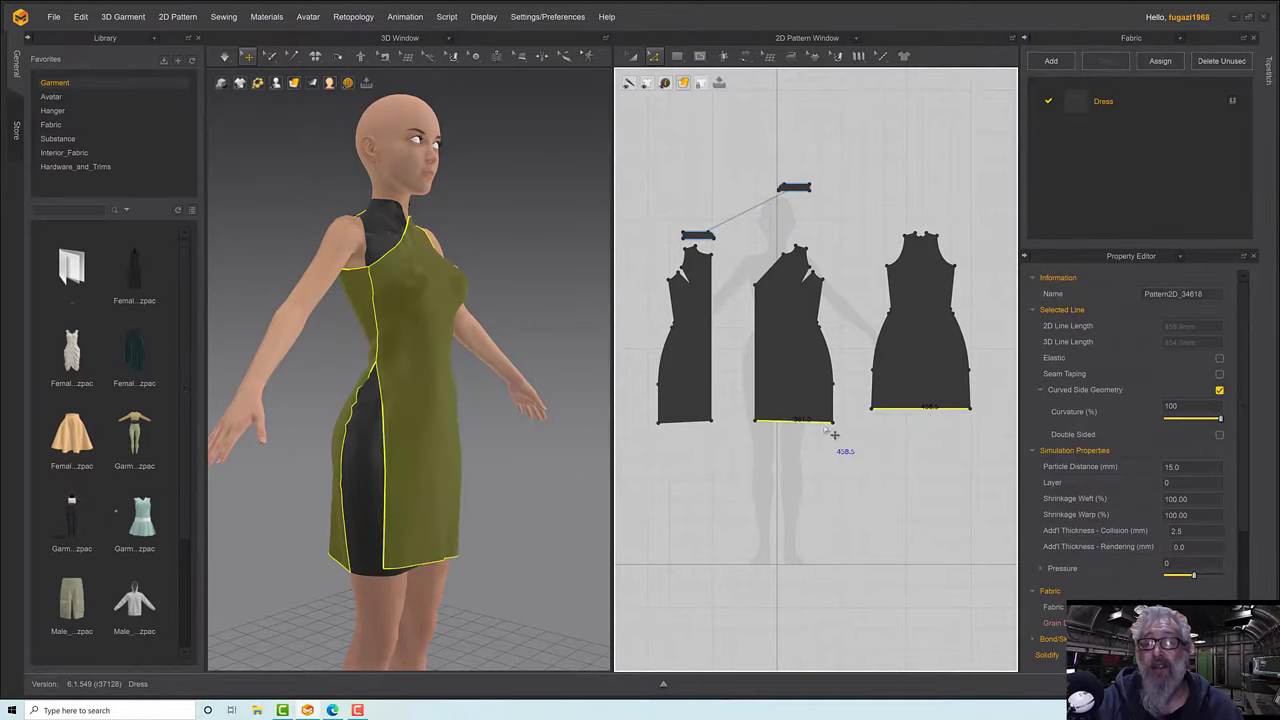
left_click(705, 423, "shift")
right_click(700, 424)
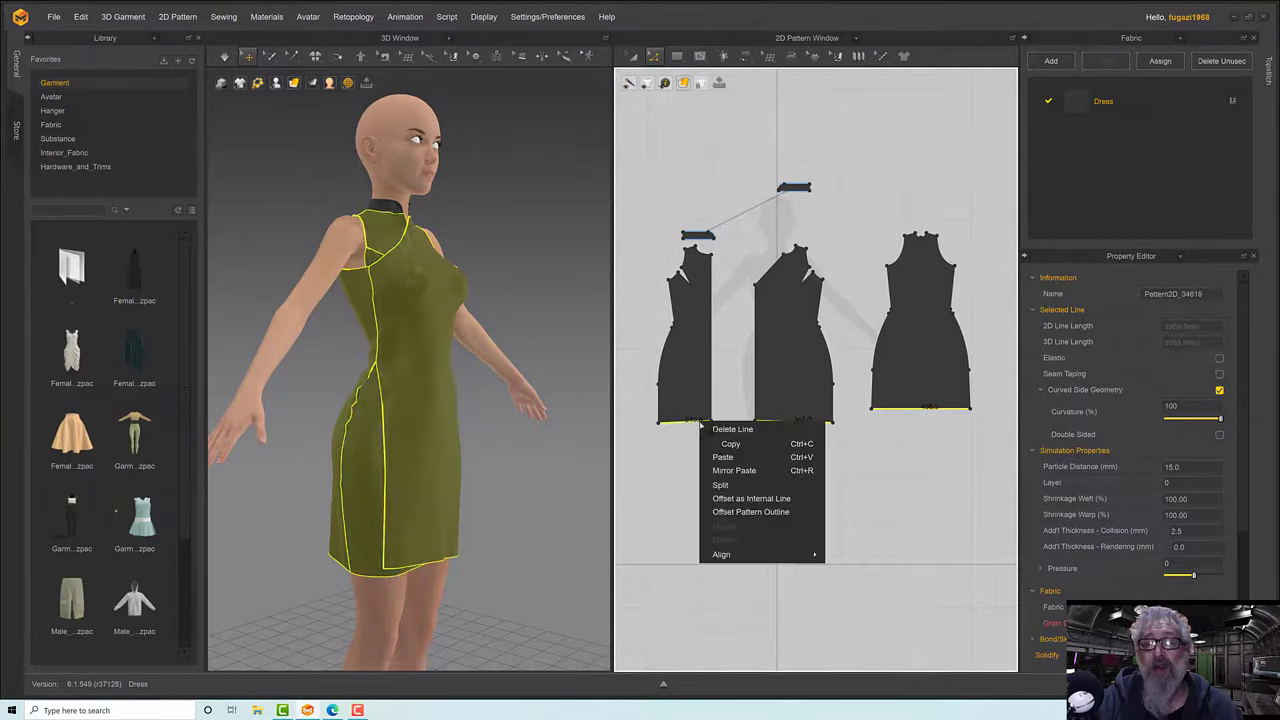
left_click(747, 499)
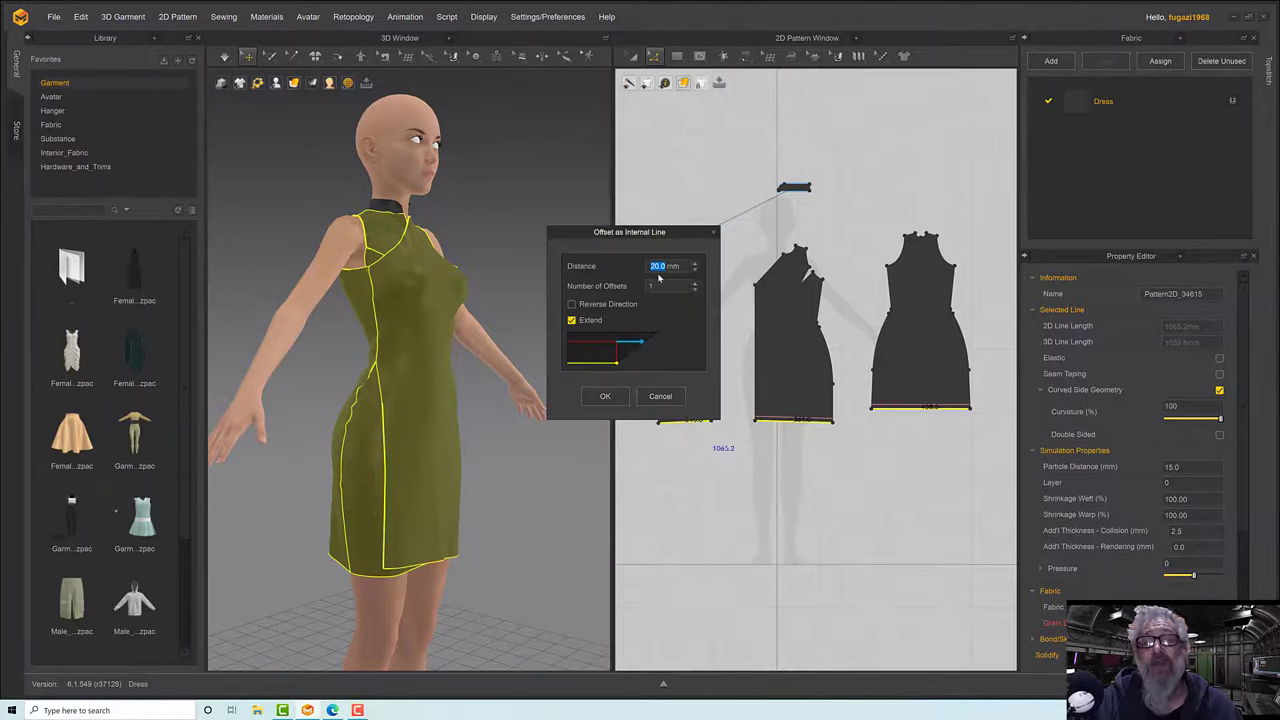
type("30")
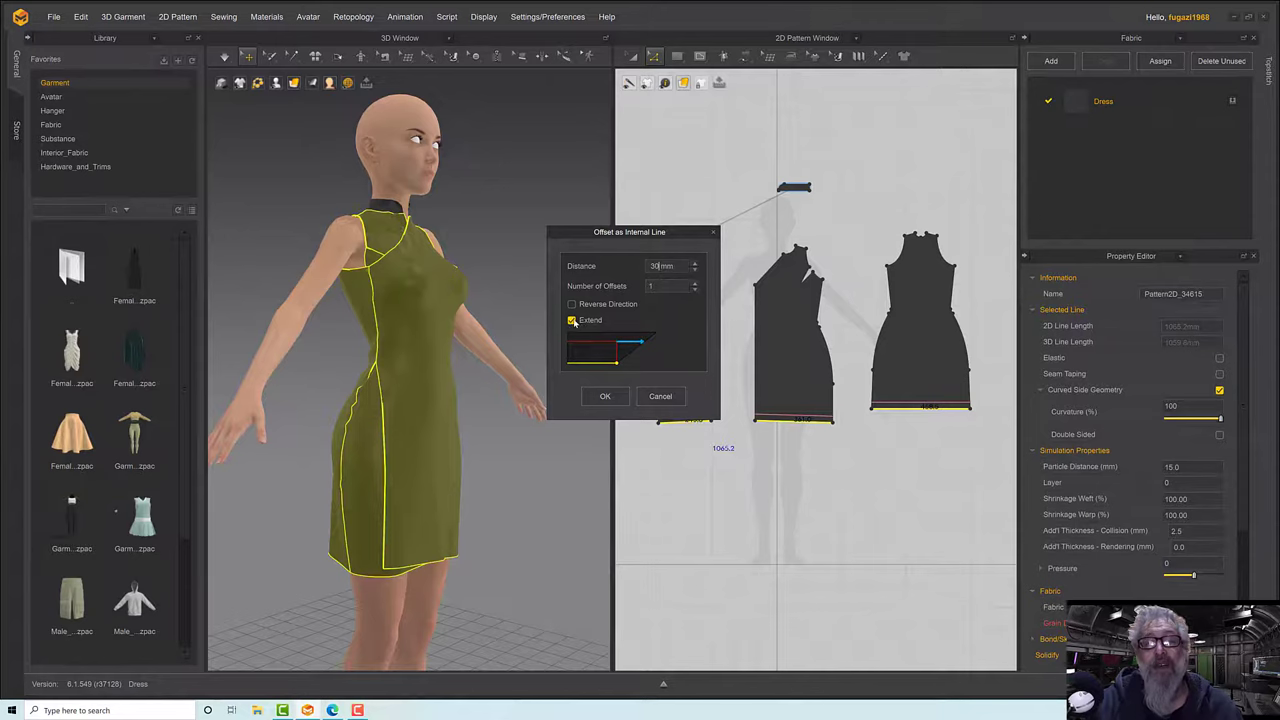
left_click(605, 396)
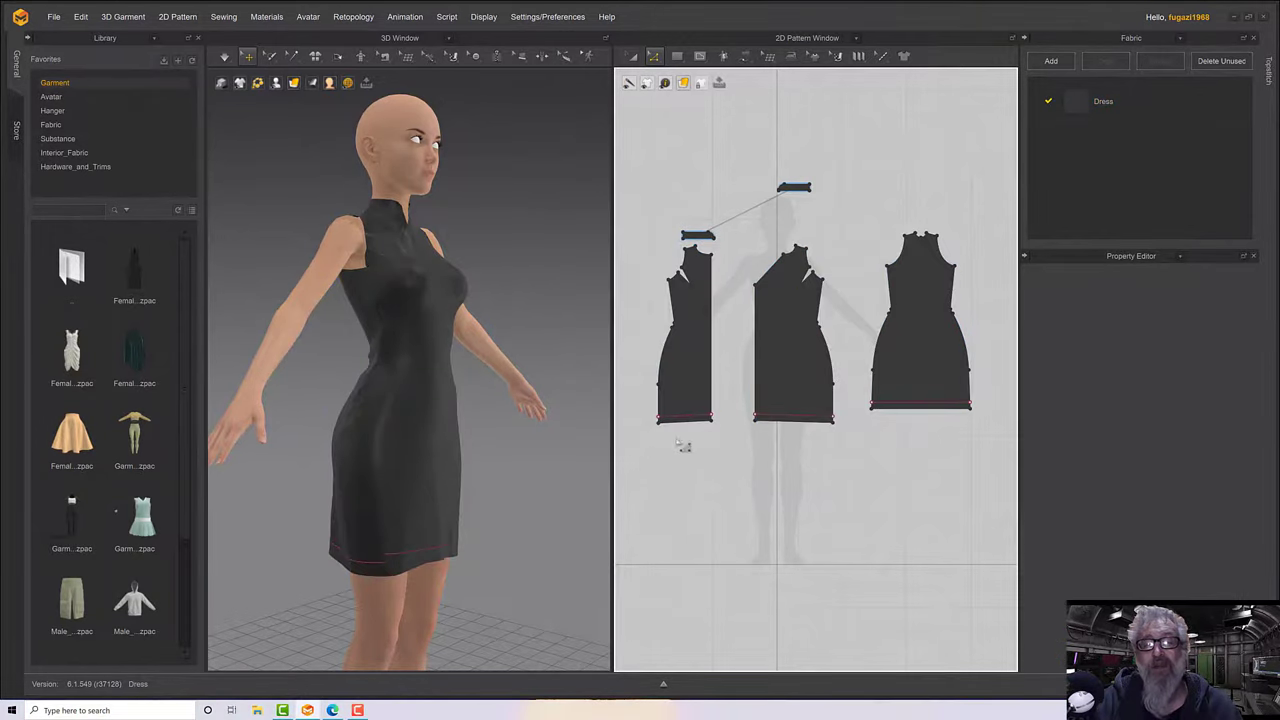
Cut and sew both front panels and the back panel along their internal hem lines.
left_click(690, 417)
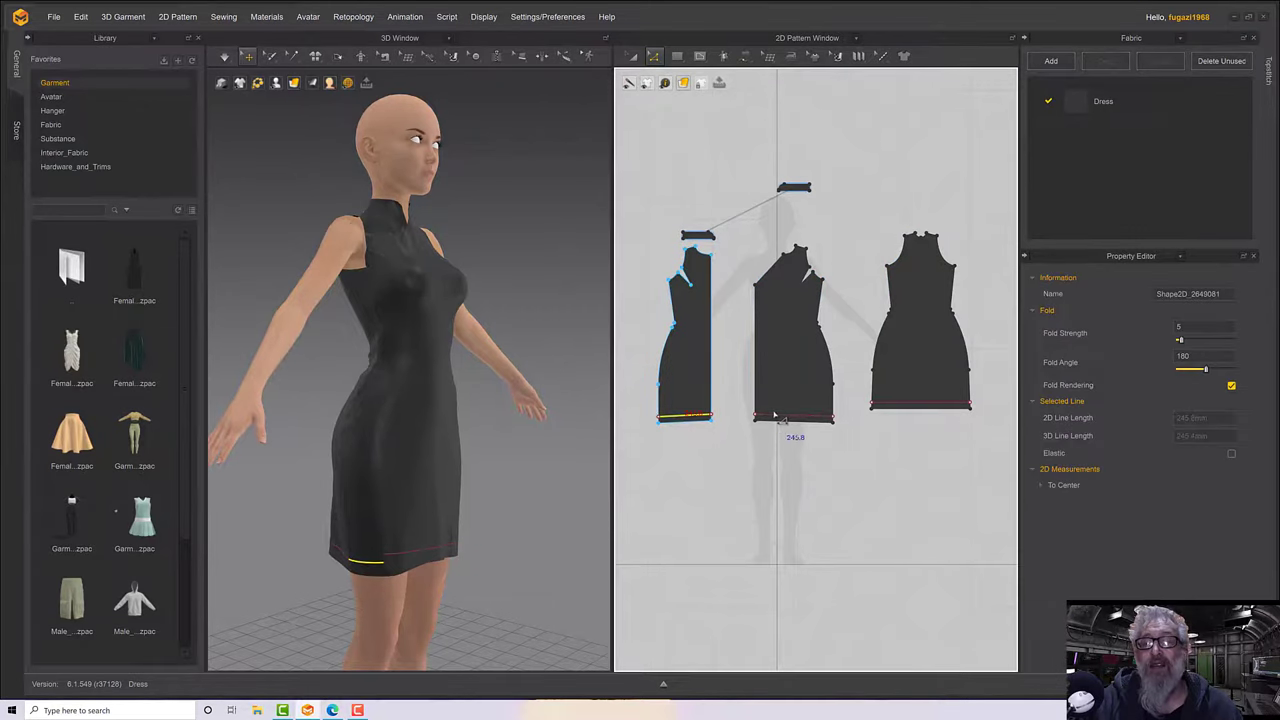
left_click(780, 417, "shift")
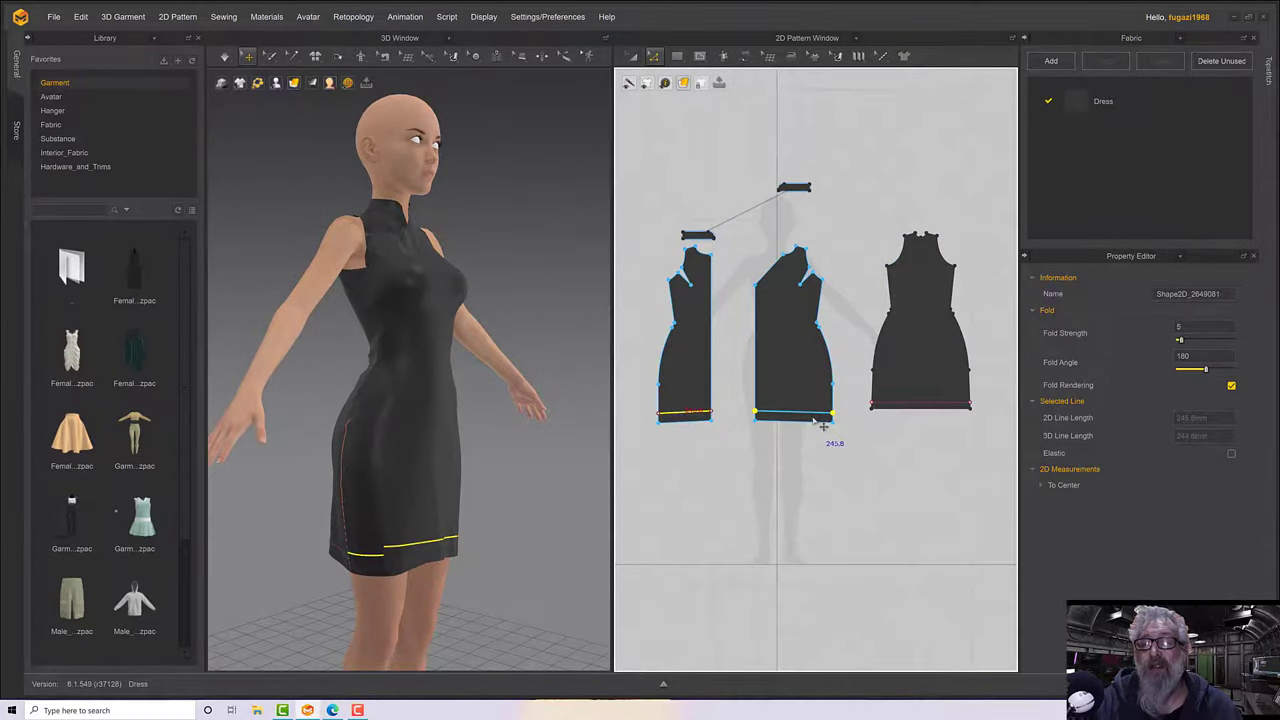
left_click(910, 405, "shift")
right_click(909, 405)
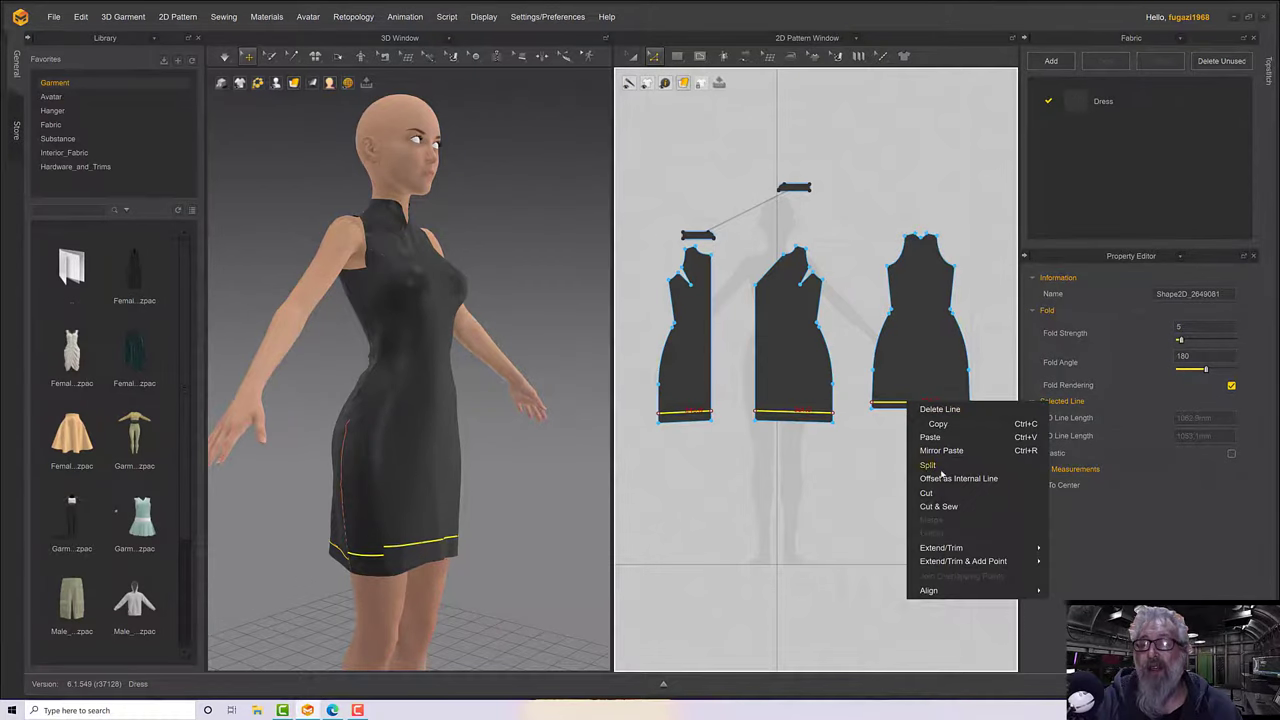
left_click(953, 509)
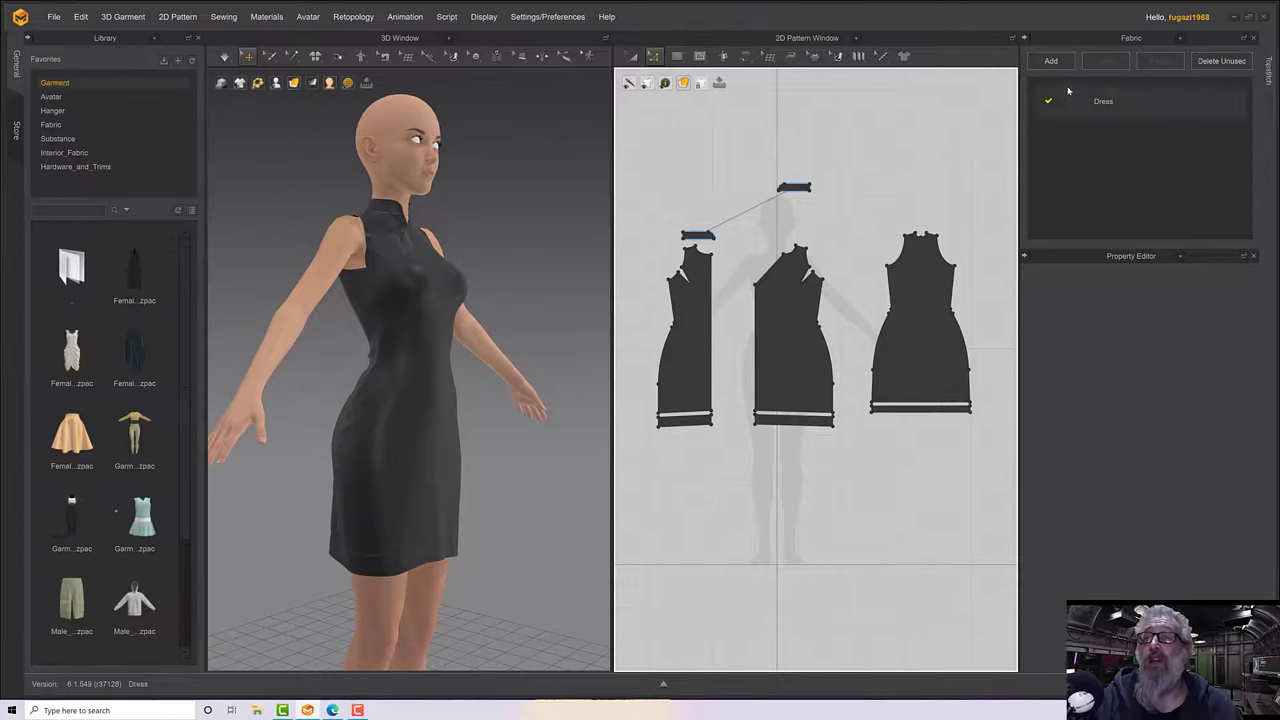
Copy the Dress fabric, and set the copy's color to Red 3.
left_click(1105, 102)
left_click(1105, 61)
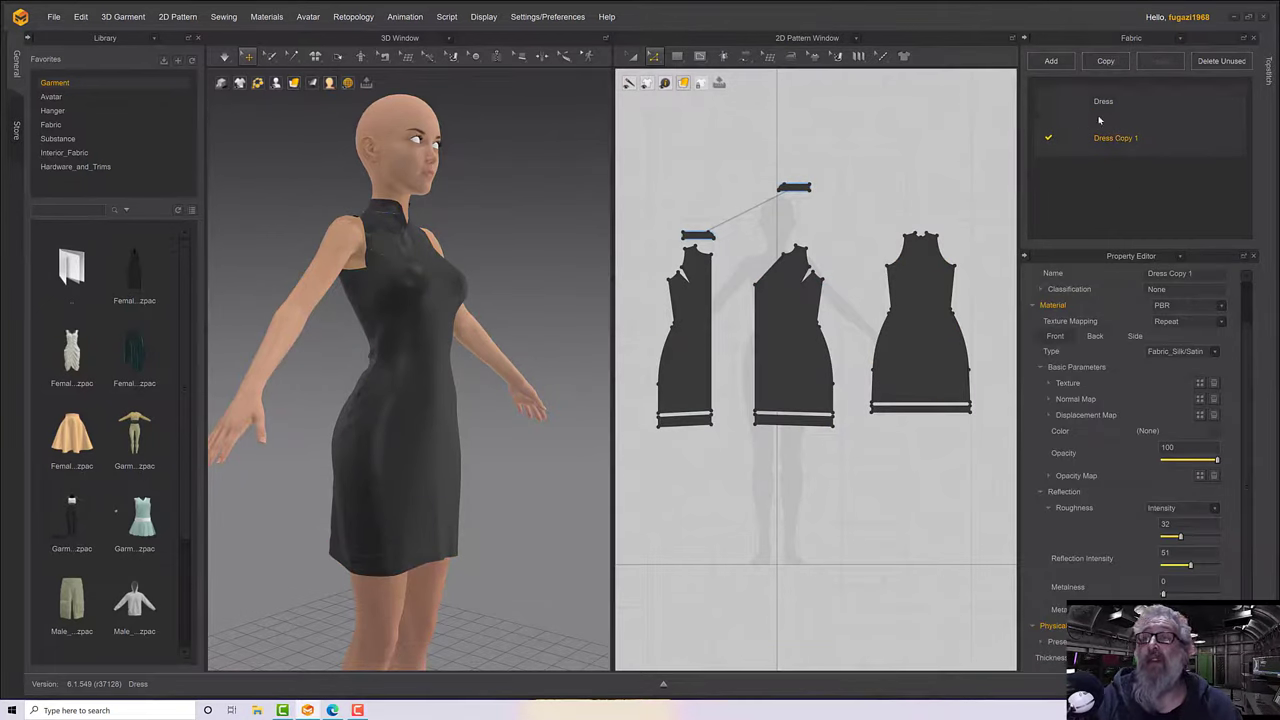
left_click(1213, 439)
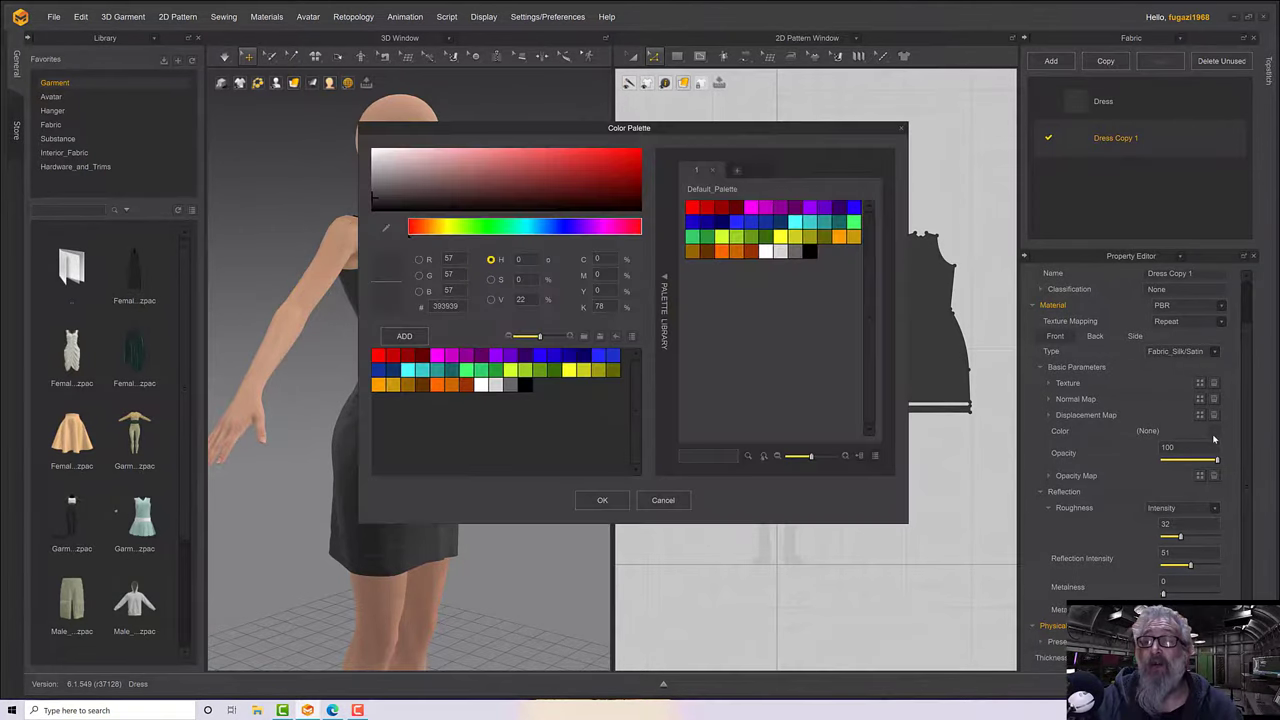
left_click(720, 207)
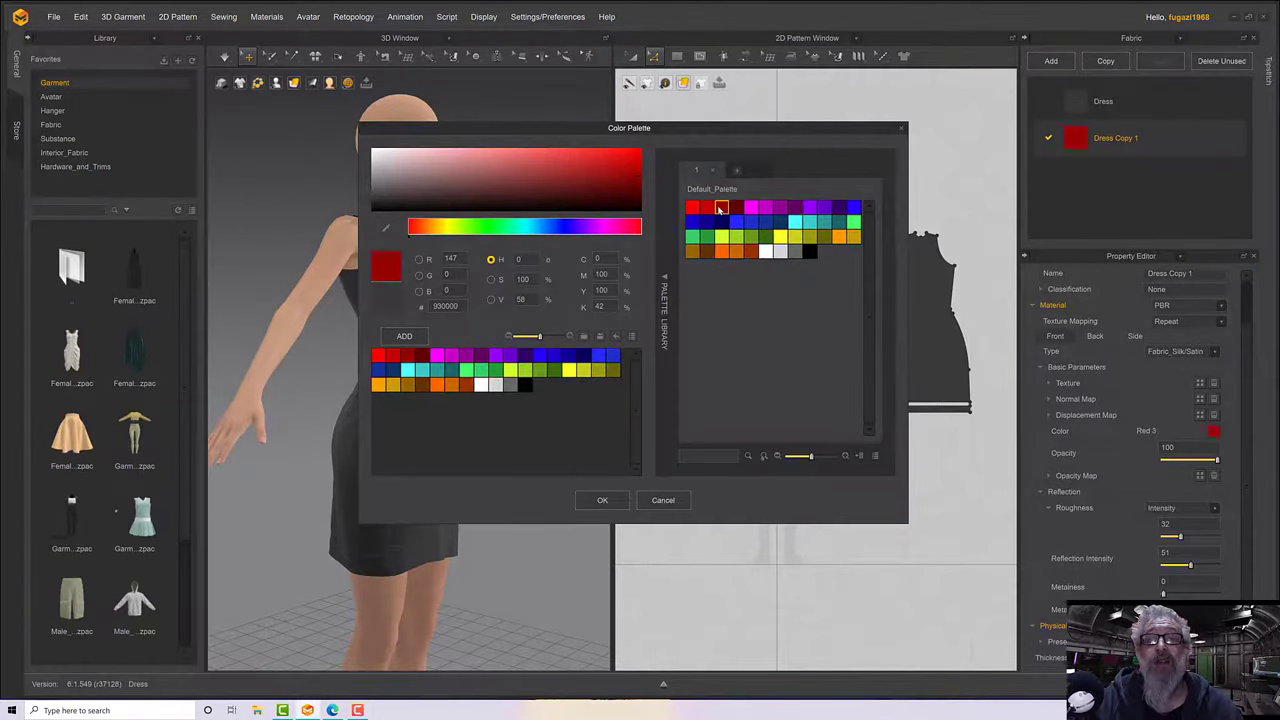
left_click(600, 500)
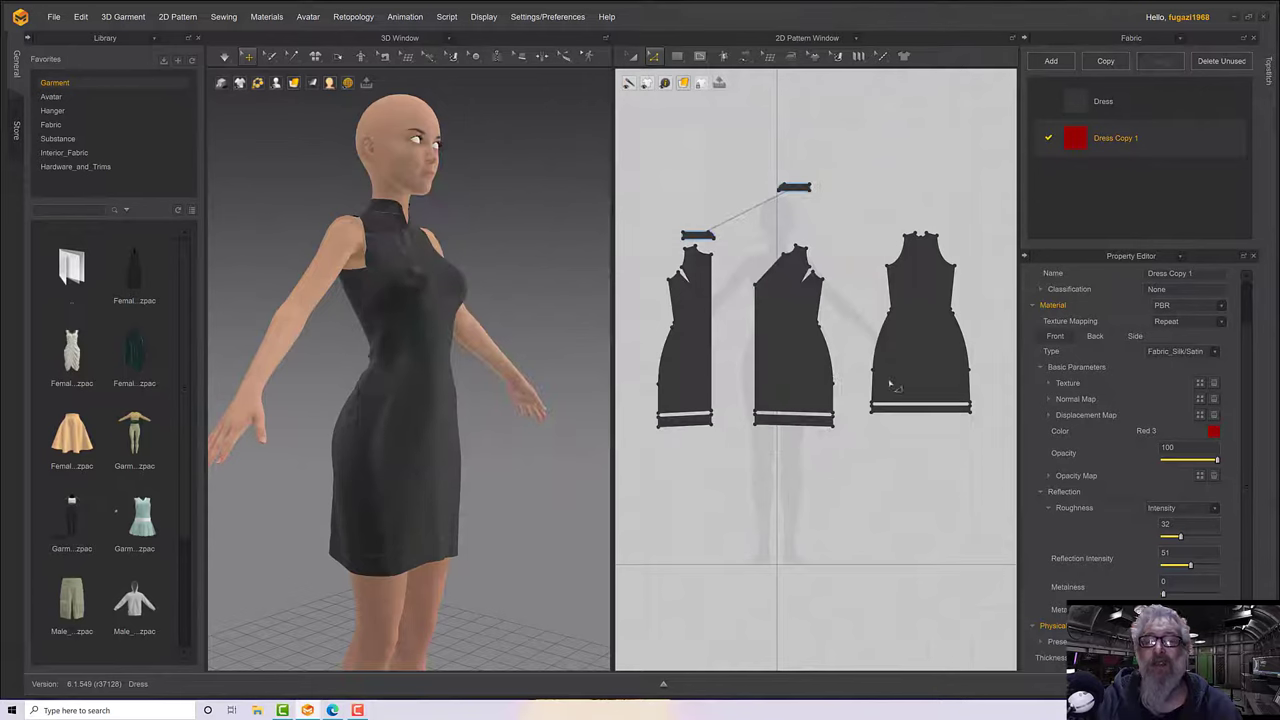
Assign the red Dress Copy 1 fabric to the three separated hem strips.
left_click(955, 446)
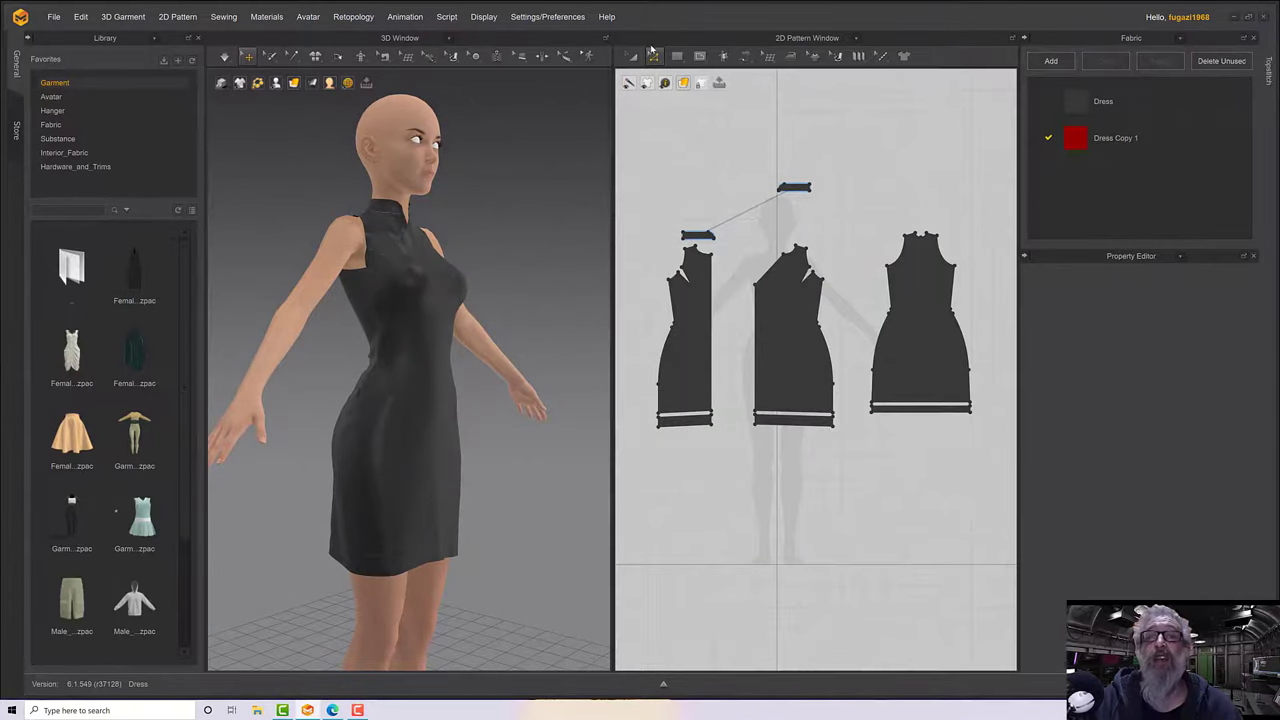
left_click(632, 56)
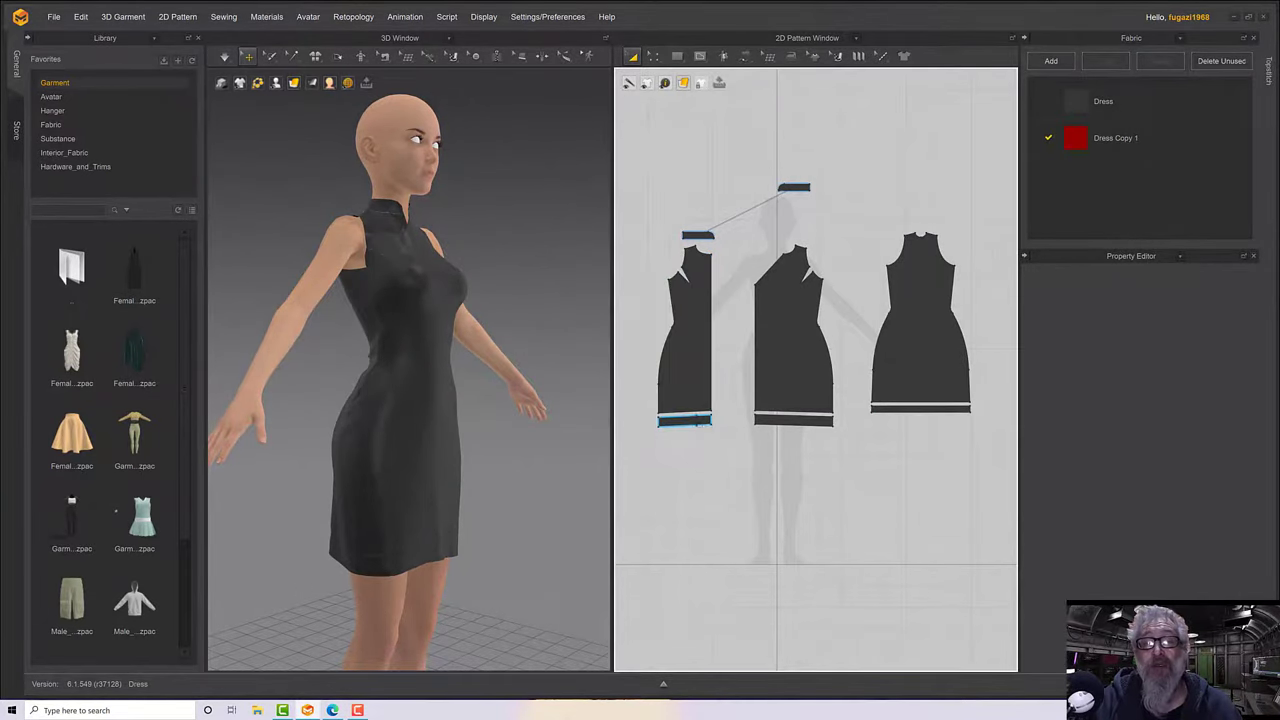
left_click(684, 420)
left_click(793, 420, "shift")
left_click(916, 408, "shift")
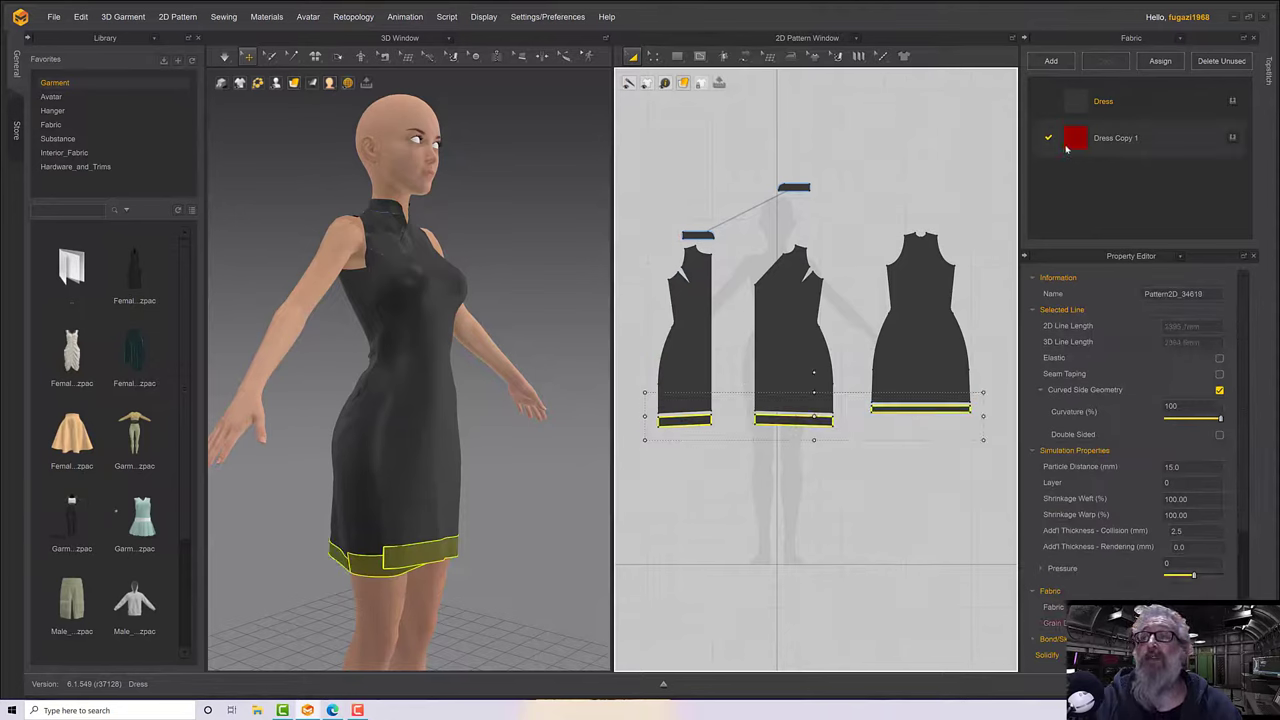
left_click(1233, 140)
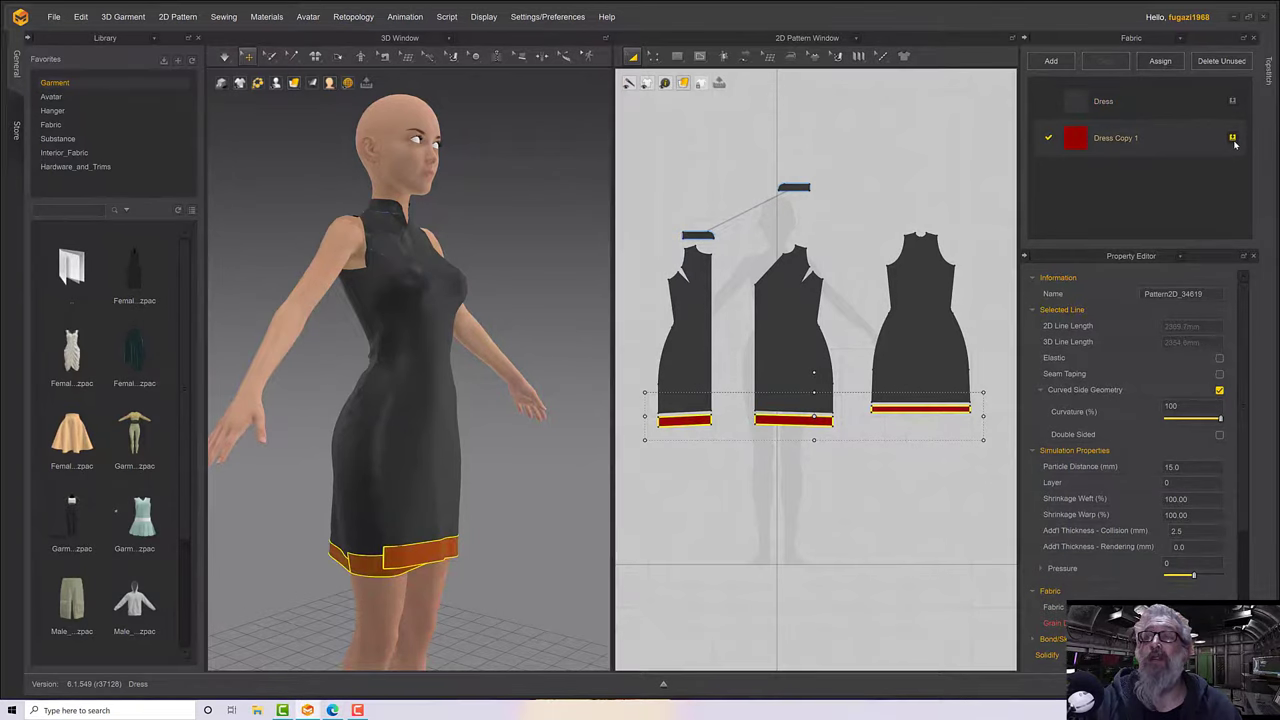
Simulate the dress, and examine the alignment of the red hem strips at the side seam up close.
right_click_drag(565, 425, 383, 512)
scroll(382, 512, "up", 5)
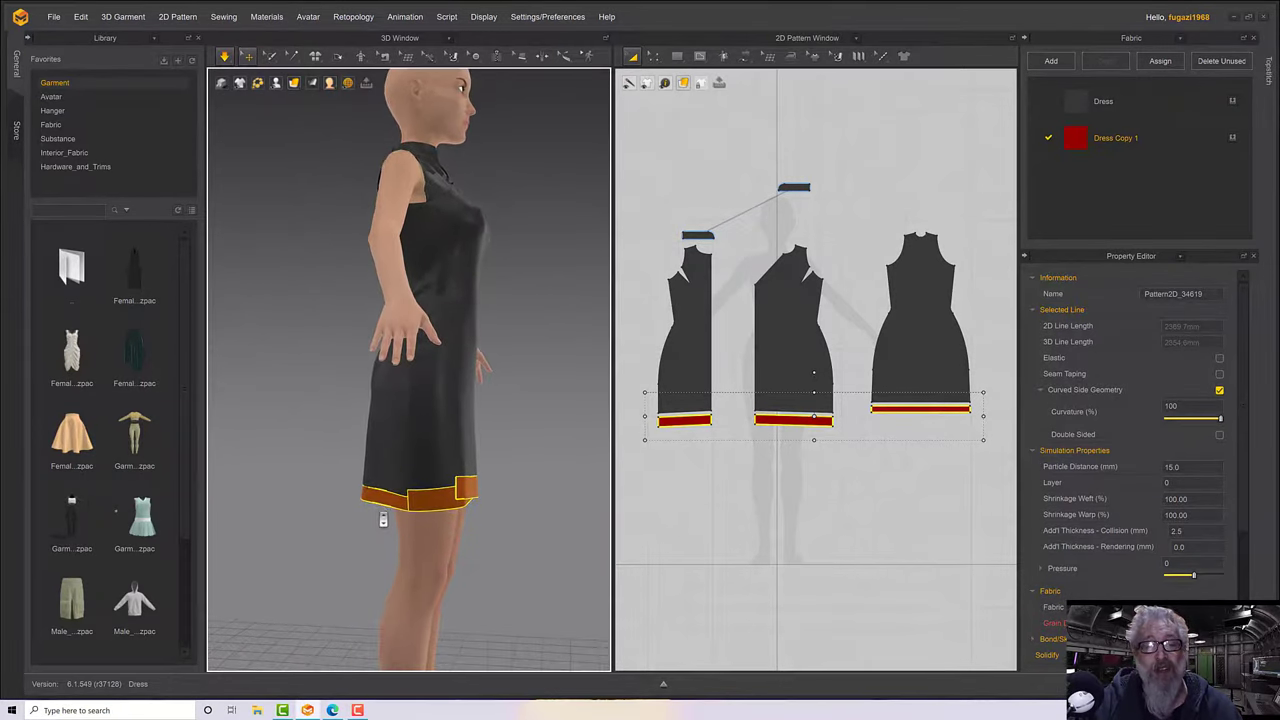
scroll(768, 460, "up", 3)
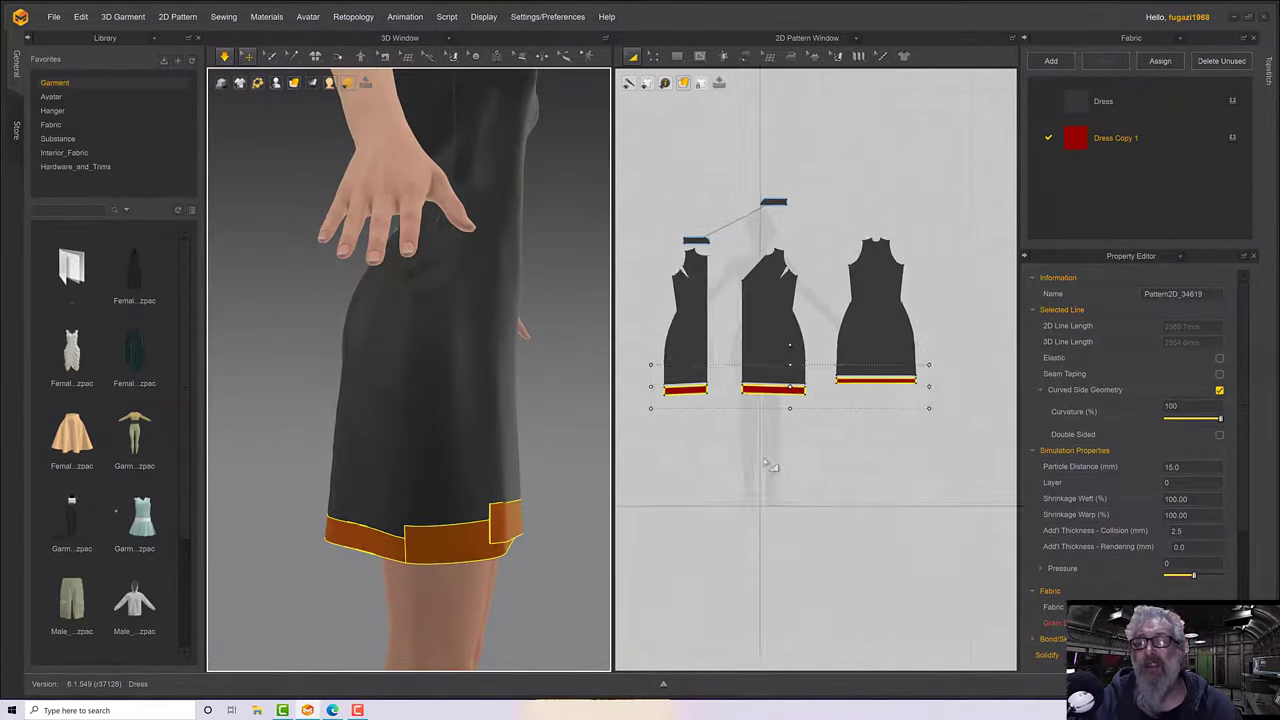
right_click_drag(880, 480, 835, 492)
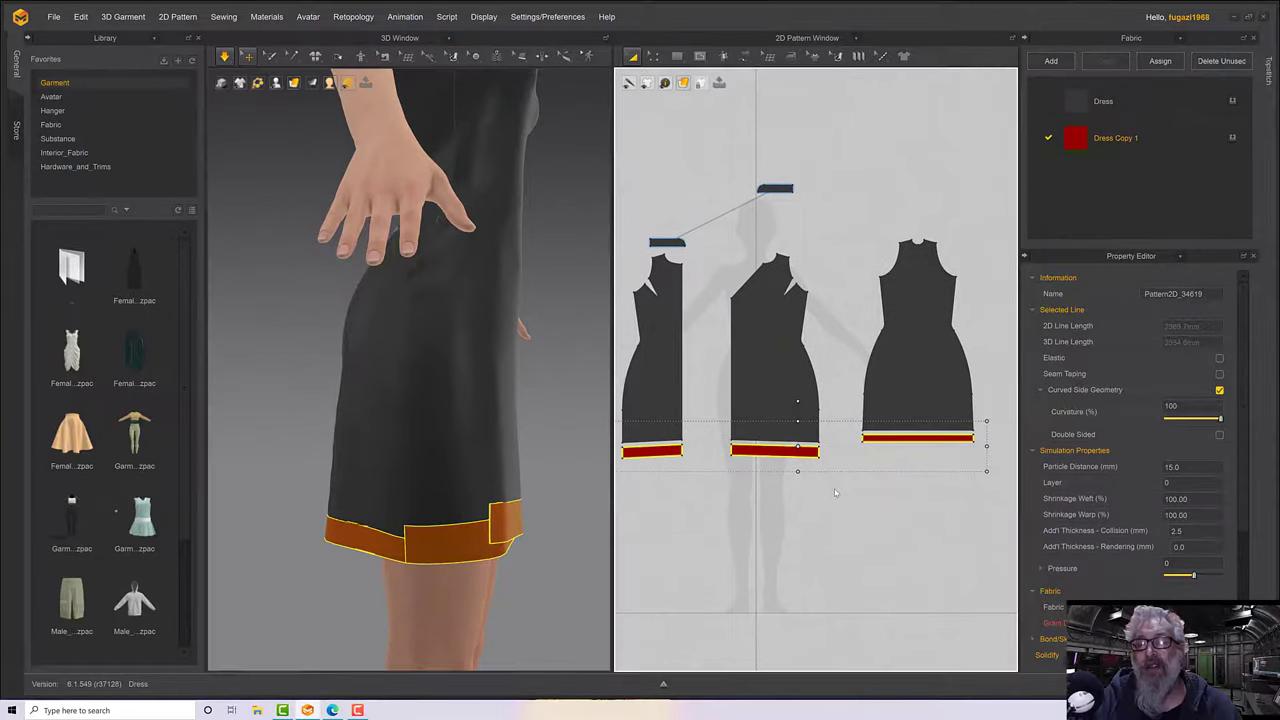
Undo the red hem fabric, the fabric copy, the cut and sew, and the accidental shift of the internal hem lines.
key("ctrl+z")
key("ctrl+z")
key("ctrl+z")
key("ctrl+z")
key("ctrl+z")
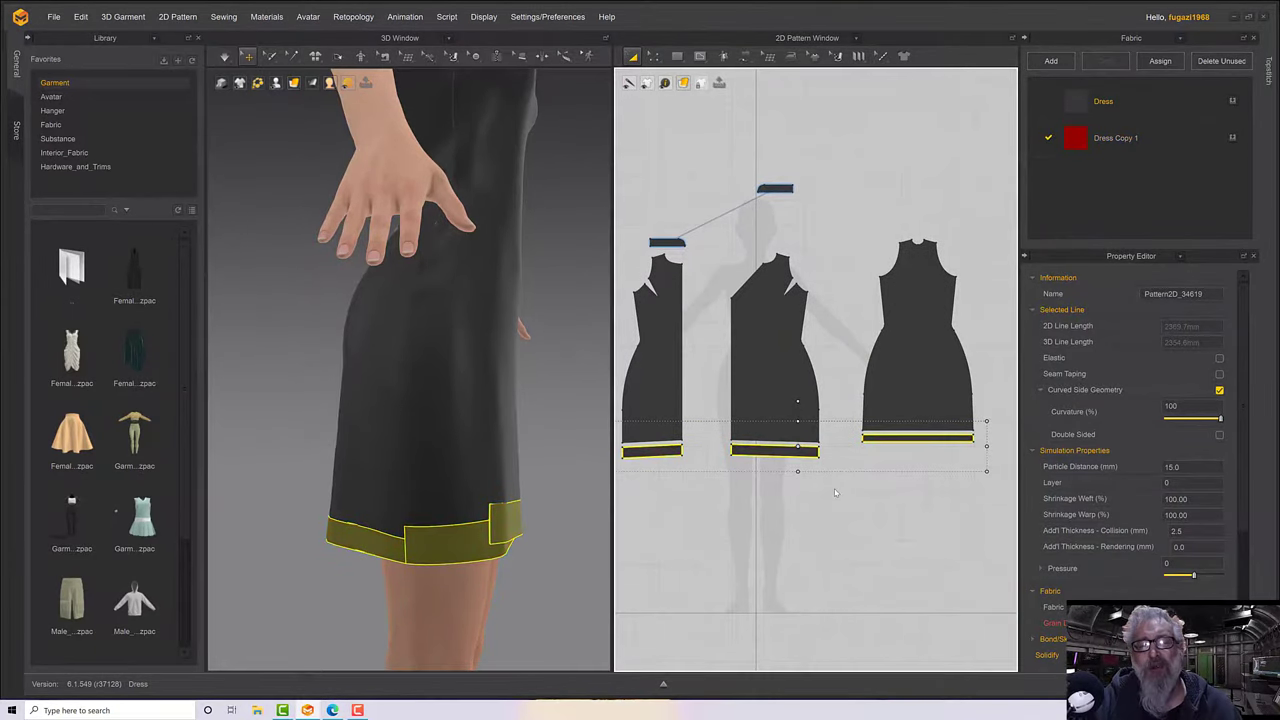
key("ctrl+z")
key("ctrl+z")
key("ctrl+z")
key("ctrl+z")
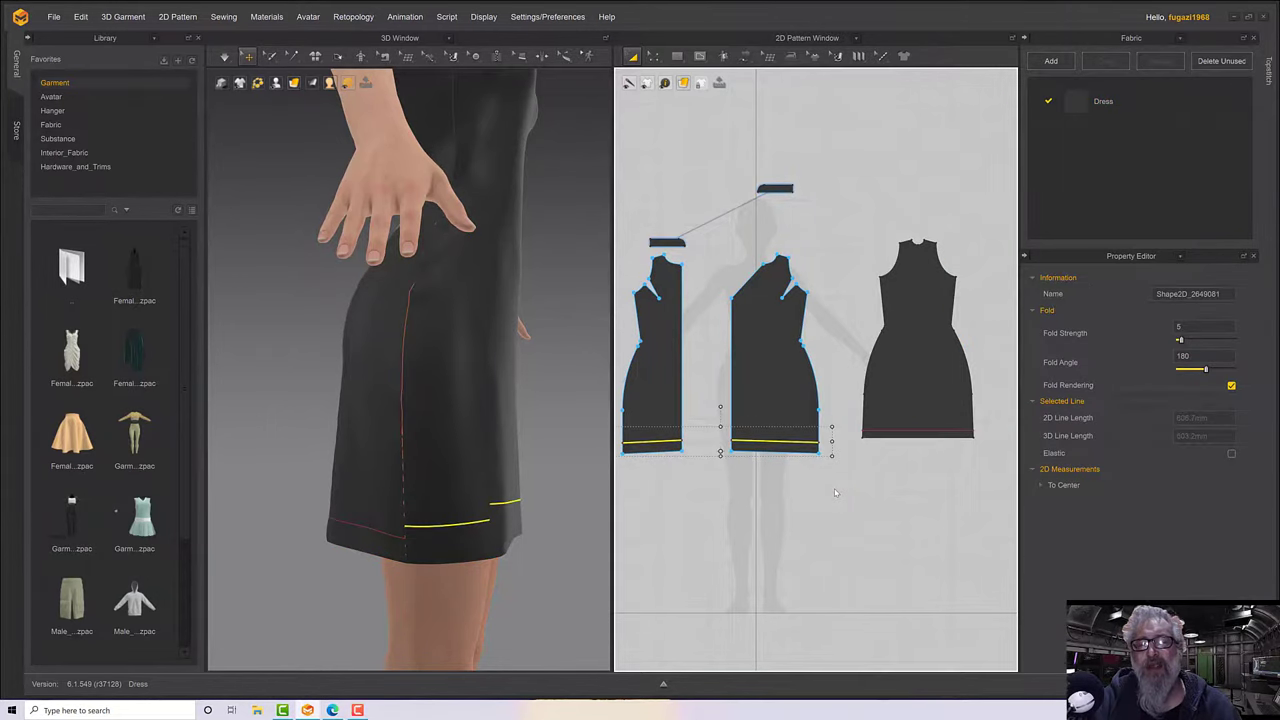
key("ctrl+z")
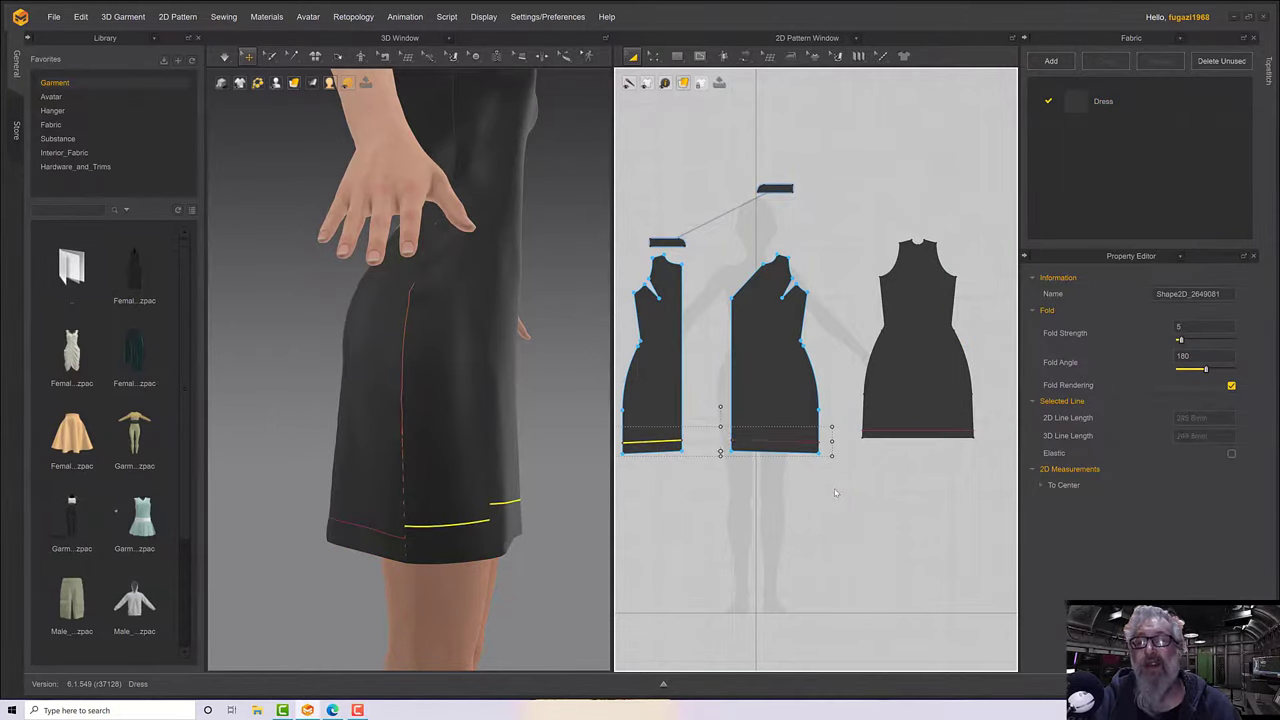
key("ctrl+z")
key("ctrl+z")
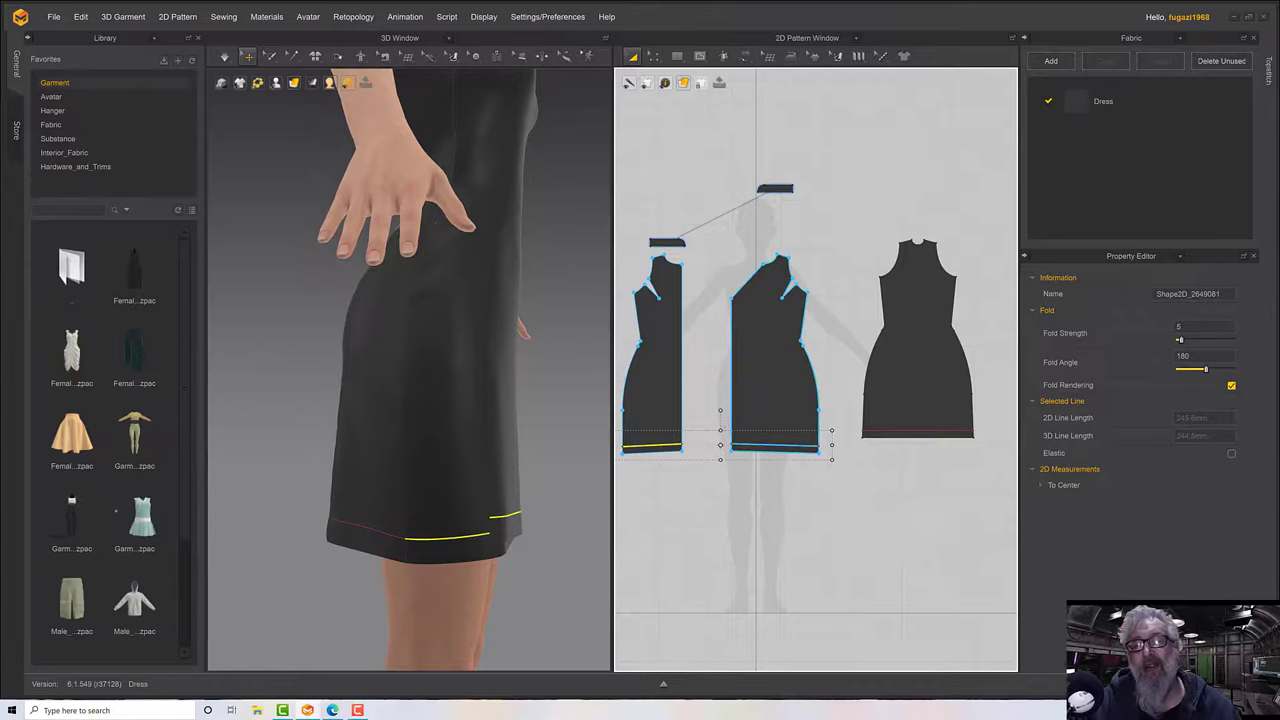
key("ctrl+z")
key("ctrl+z")
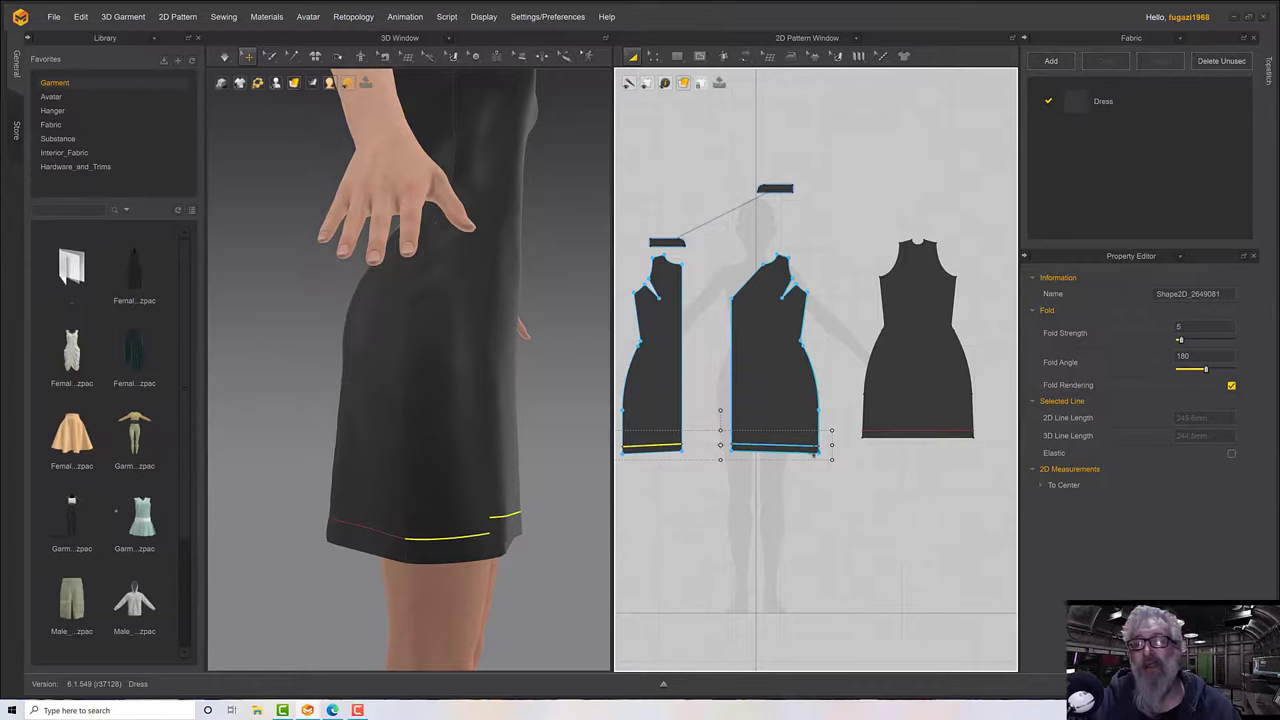
Add the back panel's internal hem line to the selected front ones, and cut and sew along all three.
left_click(879, 433, "shift")
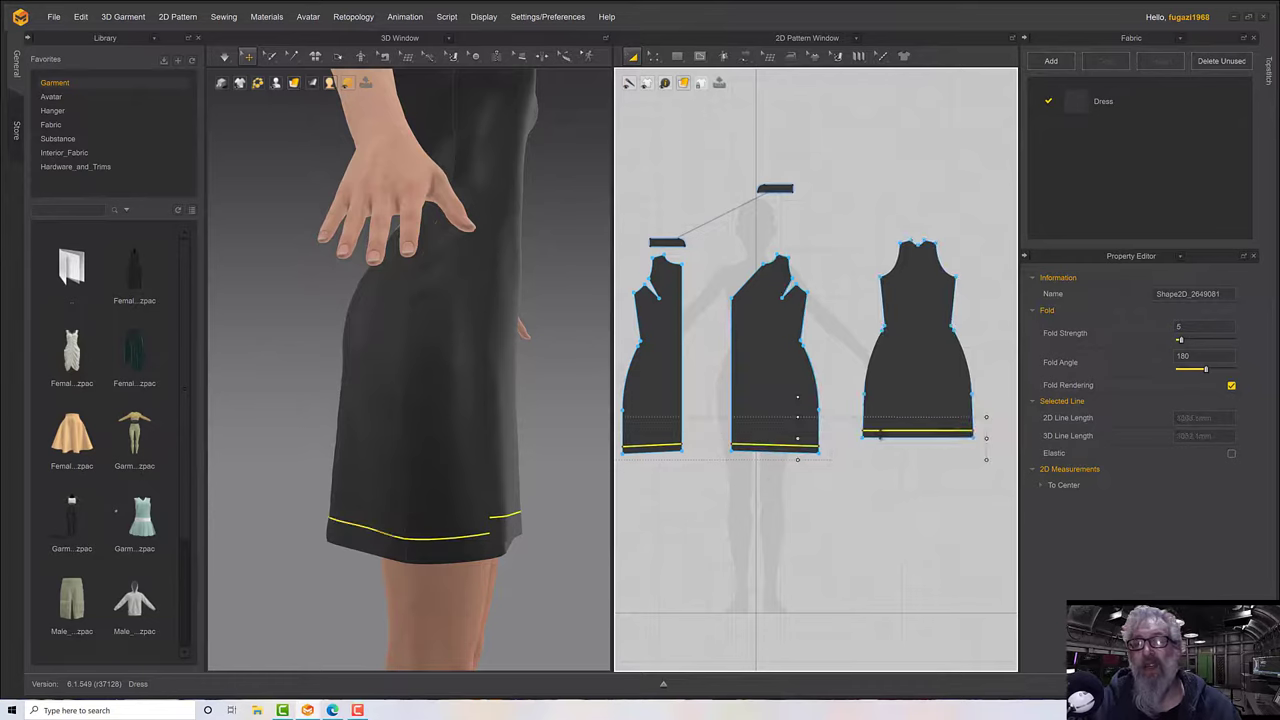
right_click(879, 433)
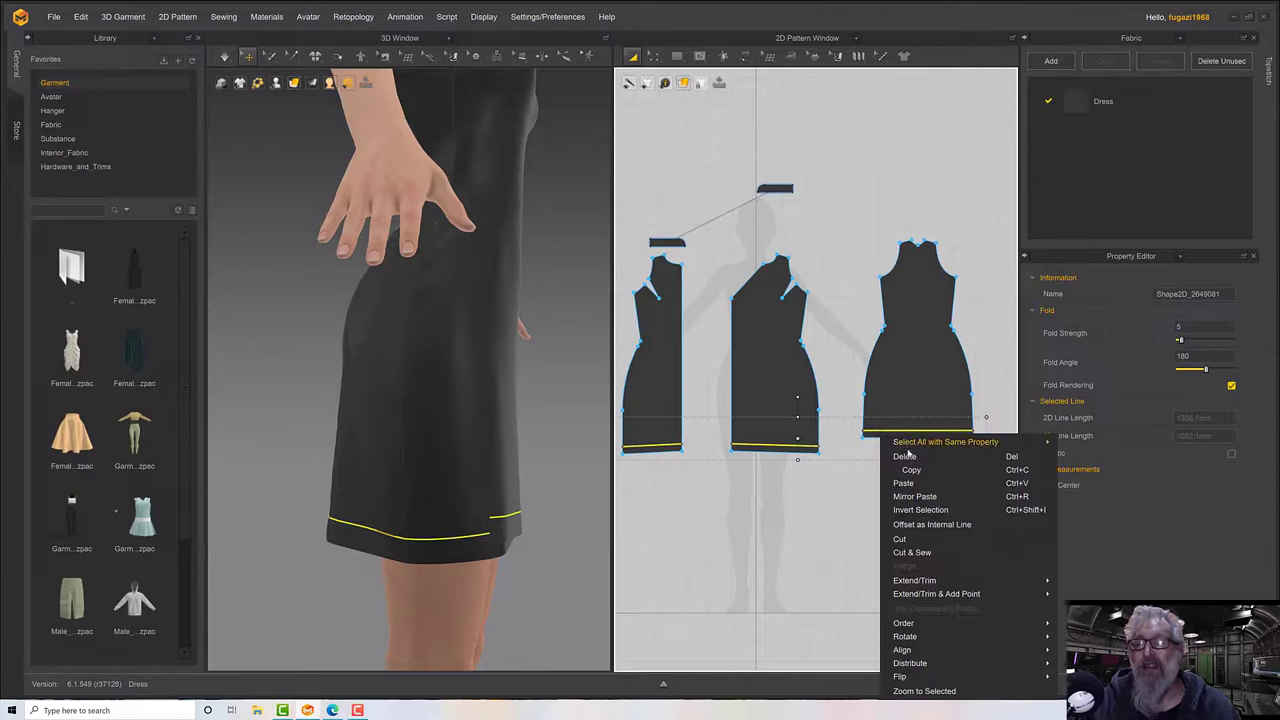
left_click(917, 556)
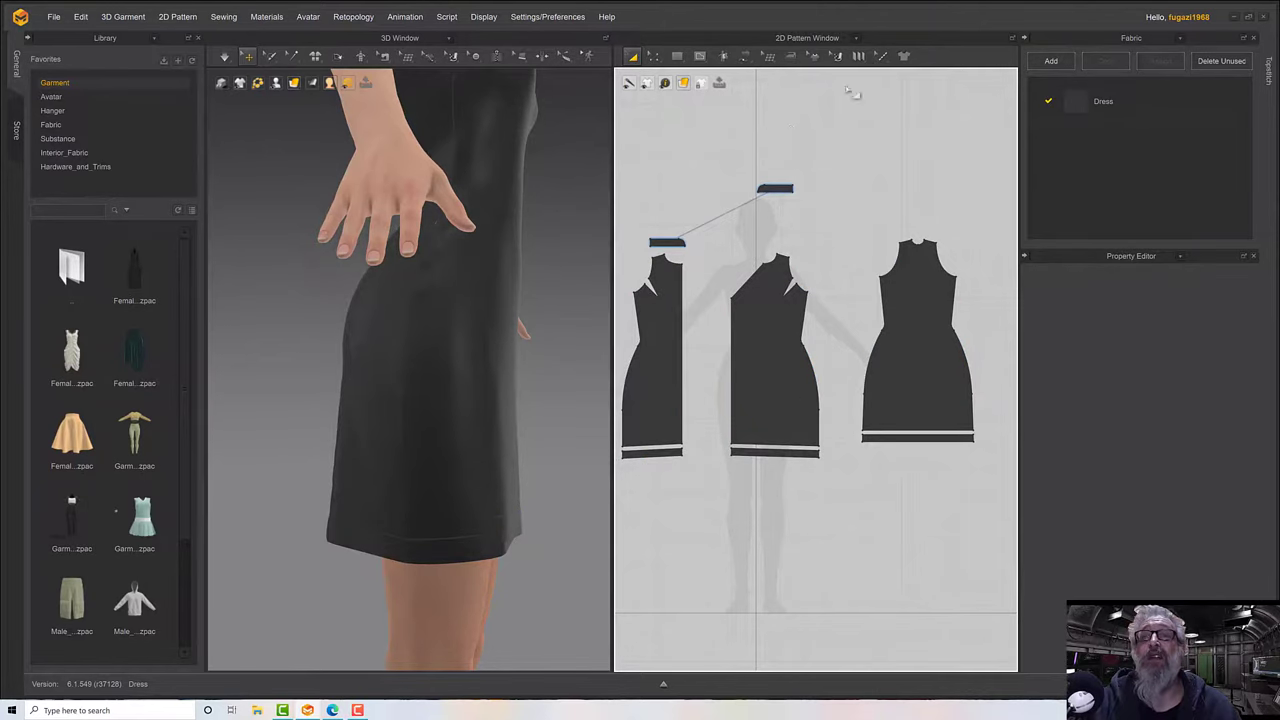
Duplicate the Dress fabric and set the copy's colour to Red 3 (#930000).
left_click(1092, 100)
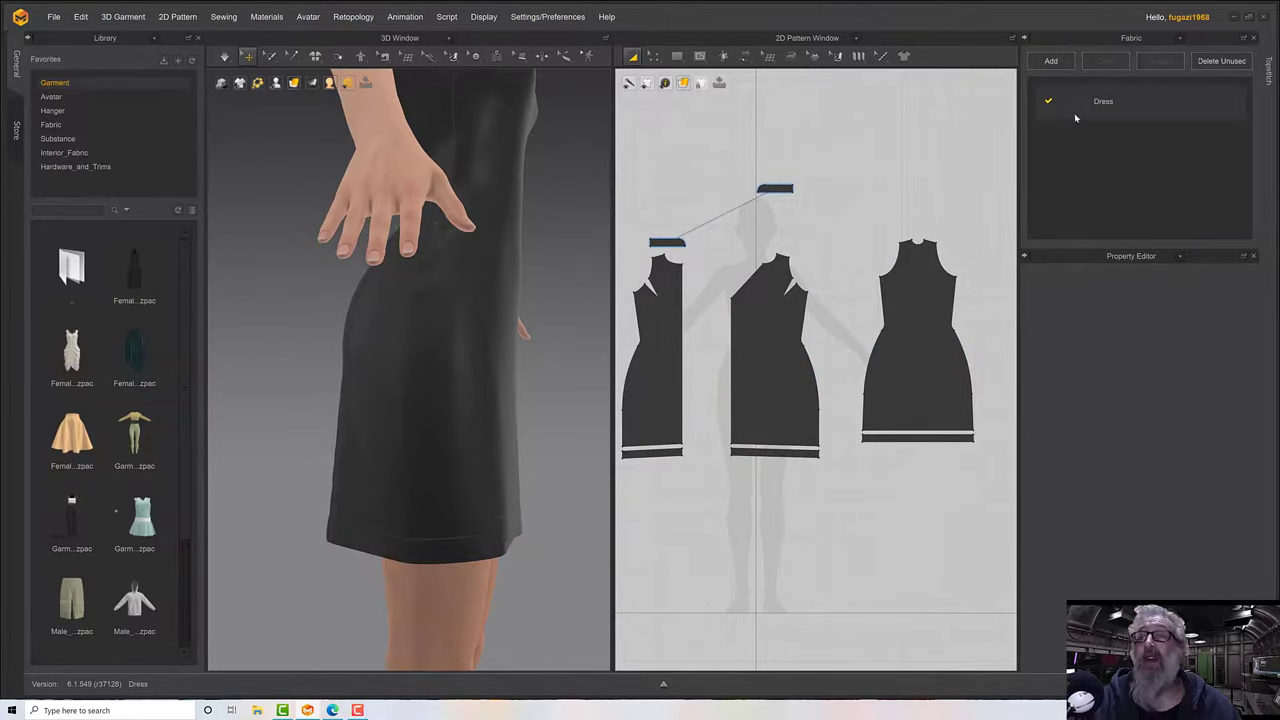
left_click(1105, 61)
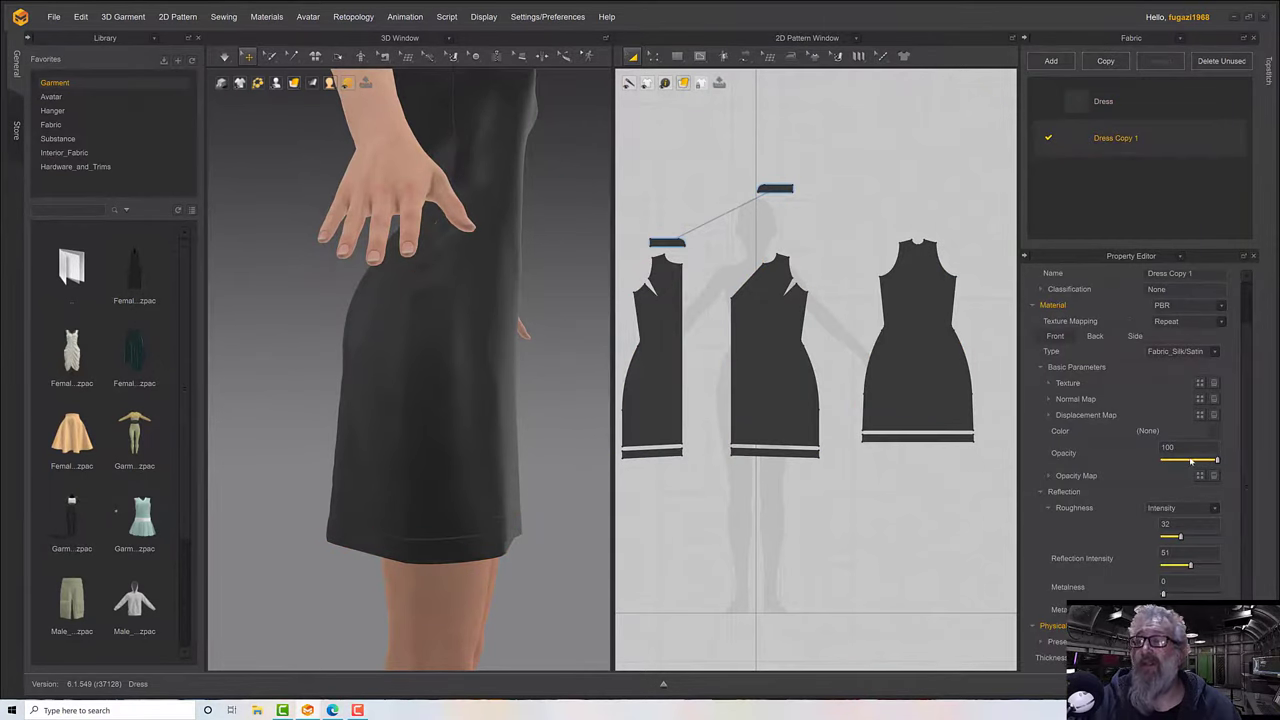
left_click(1216, 433)
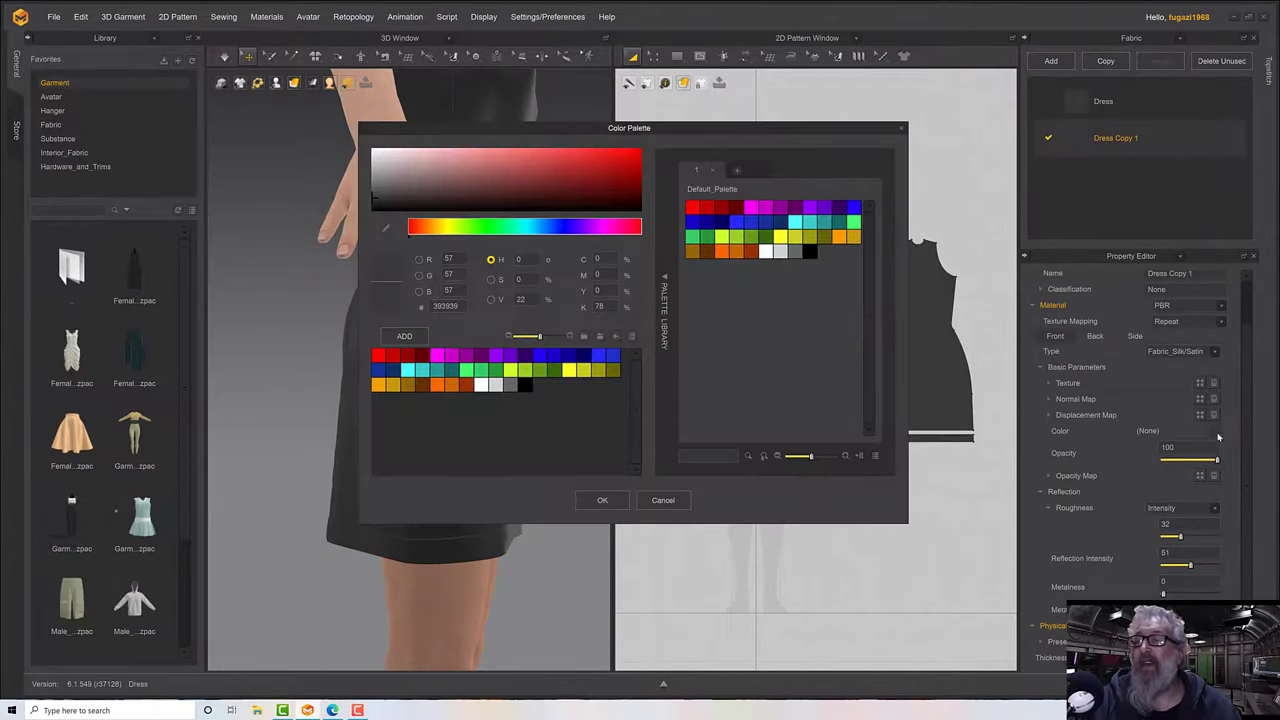
left_click(722, 207)
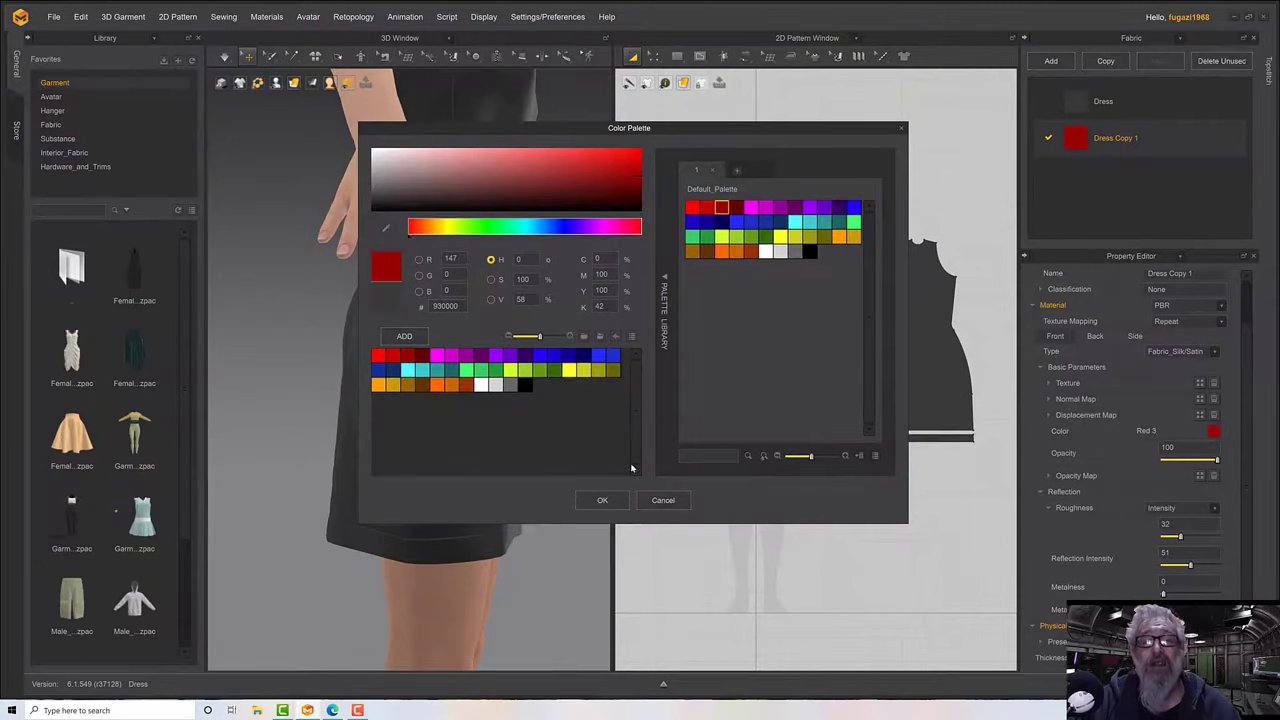
left_click(602, 500)
Assign the red Dress Copy 1 fabric to the three cut hem strips and simulate the dress.
left_click(665, 452)
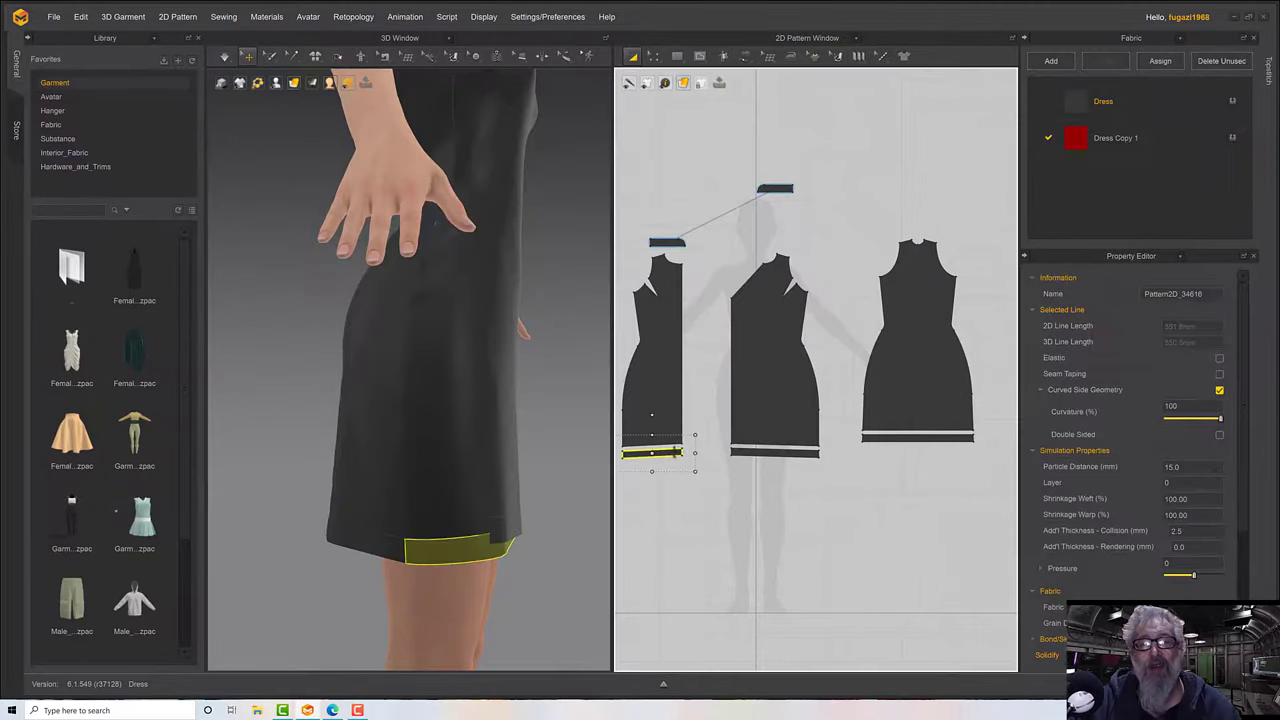
left_click(775, 452, "shift")
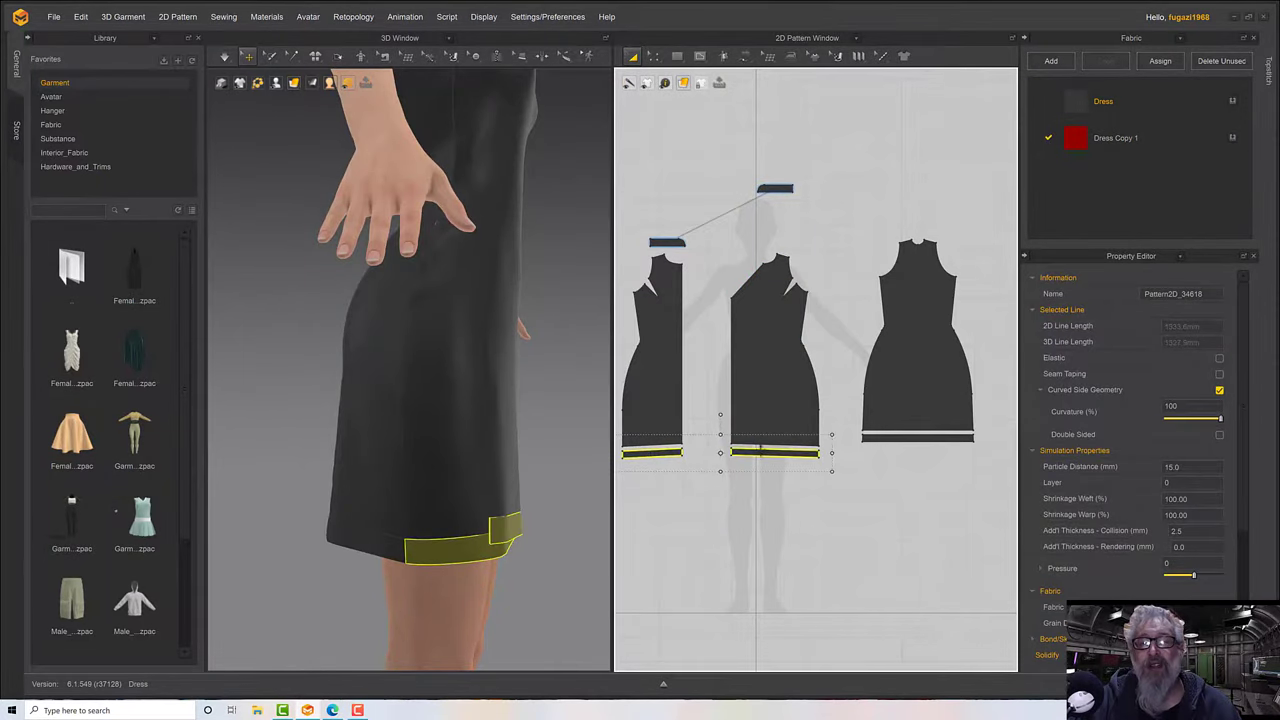
left_click(881, 440, "shift")
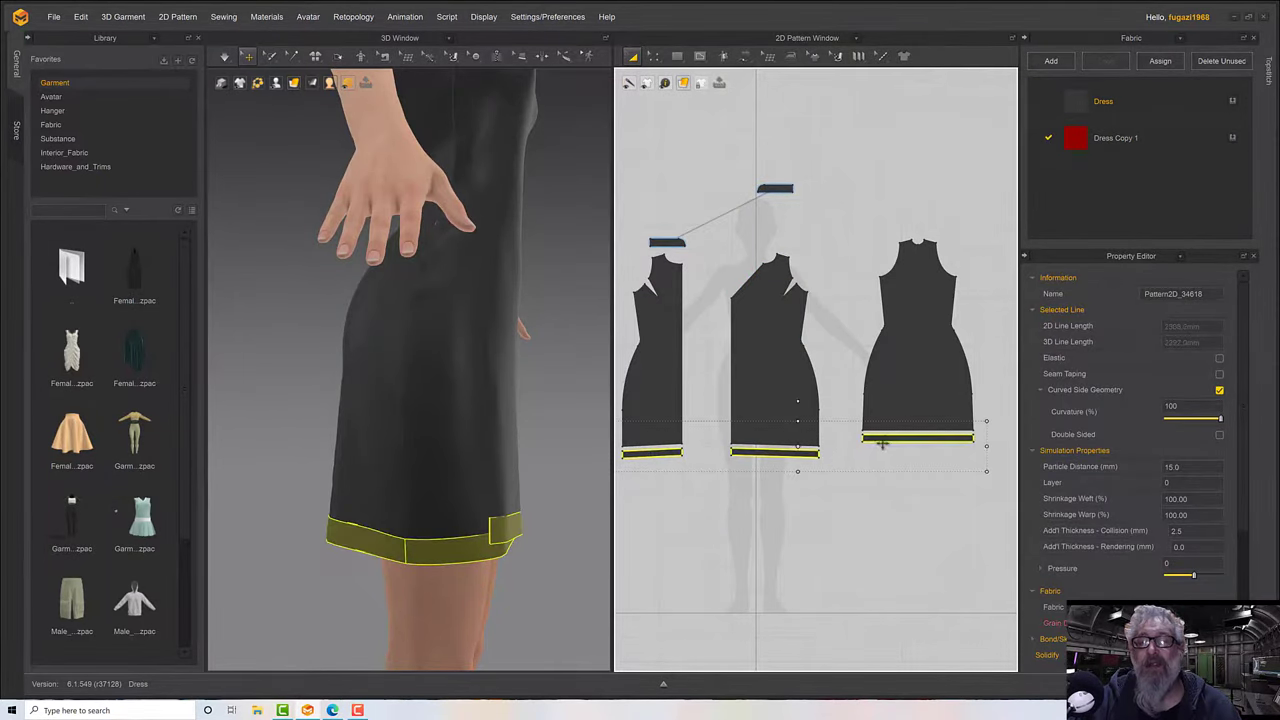
left_click(1233, 138)
right_click_drag(588, 462, 502, 455)
scroll(501, 450, "down", 5)
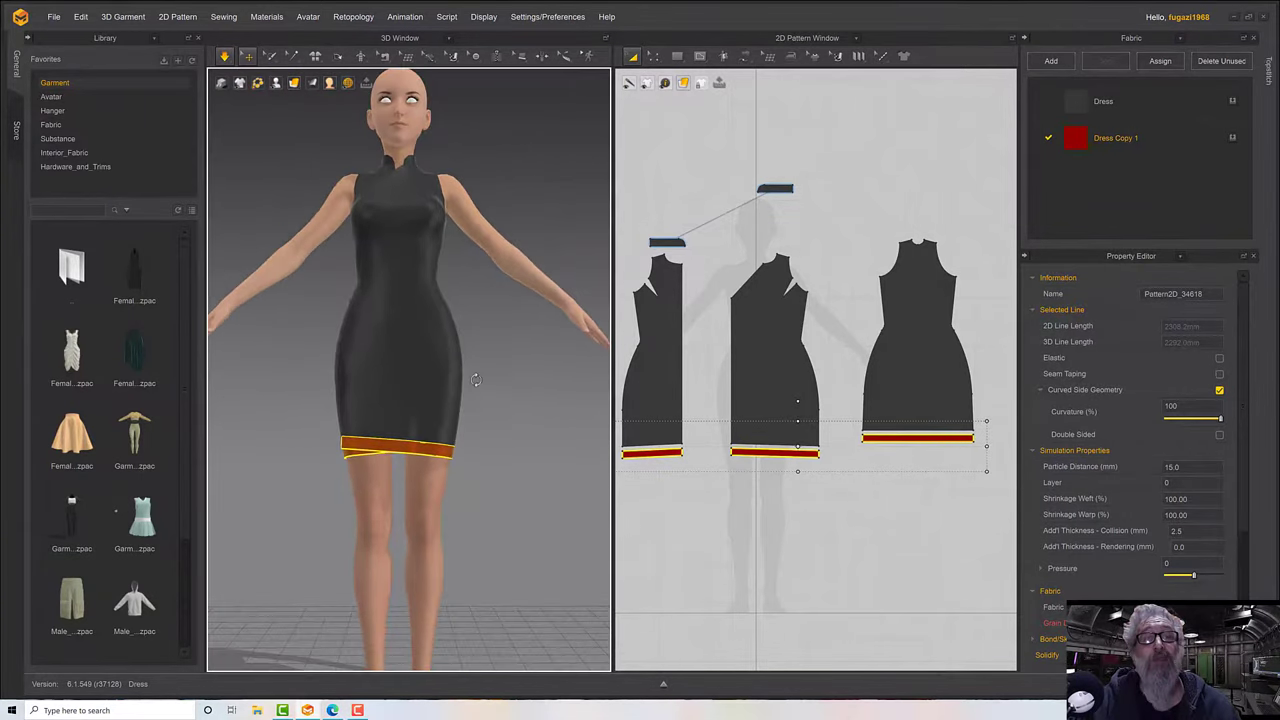
right_click_drag(475, 380, 527, 384)
Raise the lower collar pattern piece roughly level with the other one, and assign Dress Copy 1 to both collar pieces.
scroll(757, 206, "up", 3)
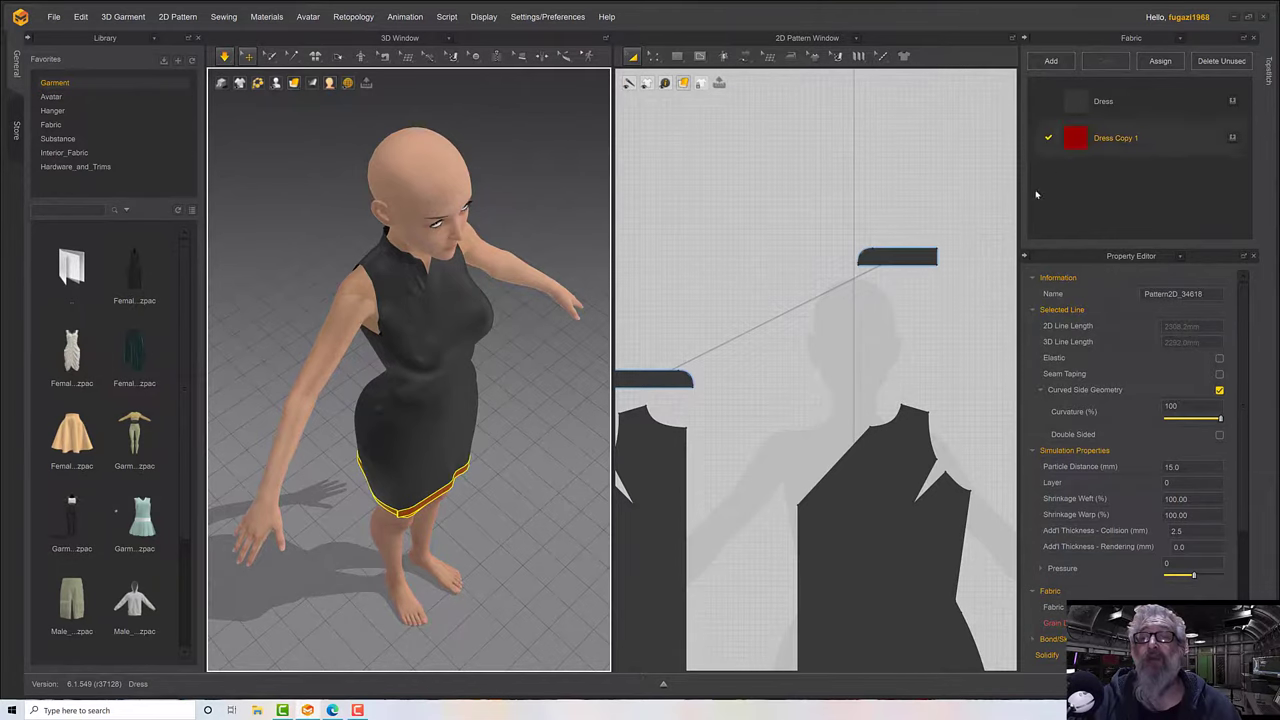
middle_click_drag(728, 345, 841, 296)
left_click(766, 330)
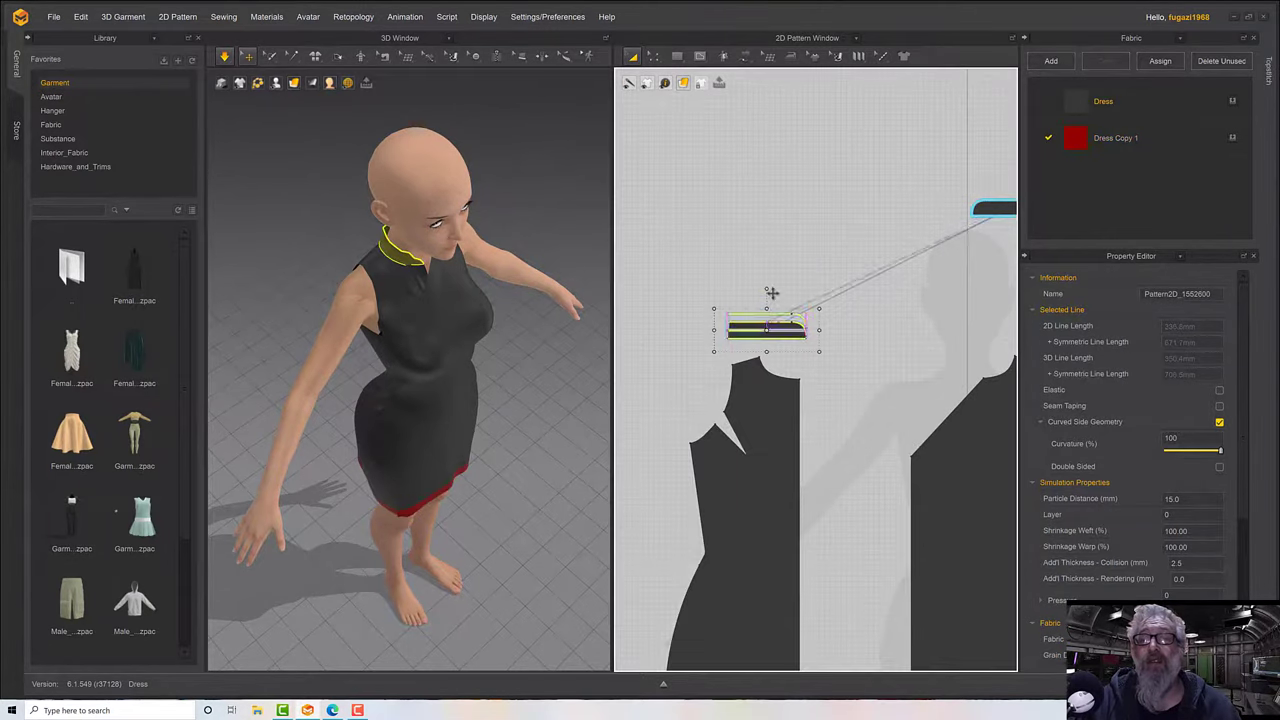
left_click_drag(766, 330, 785, 216)
right_click_drag(949, 285, 797, 295)
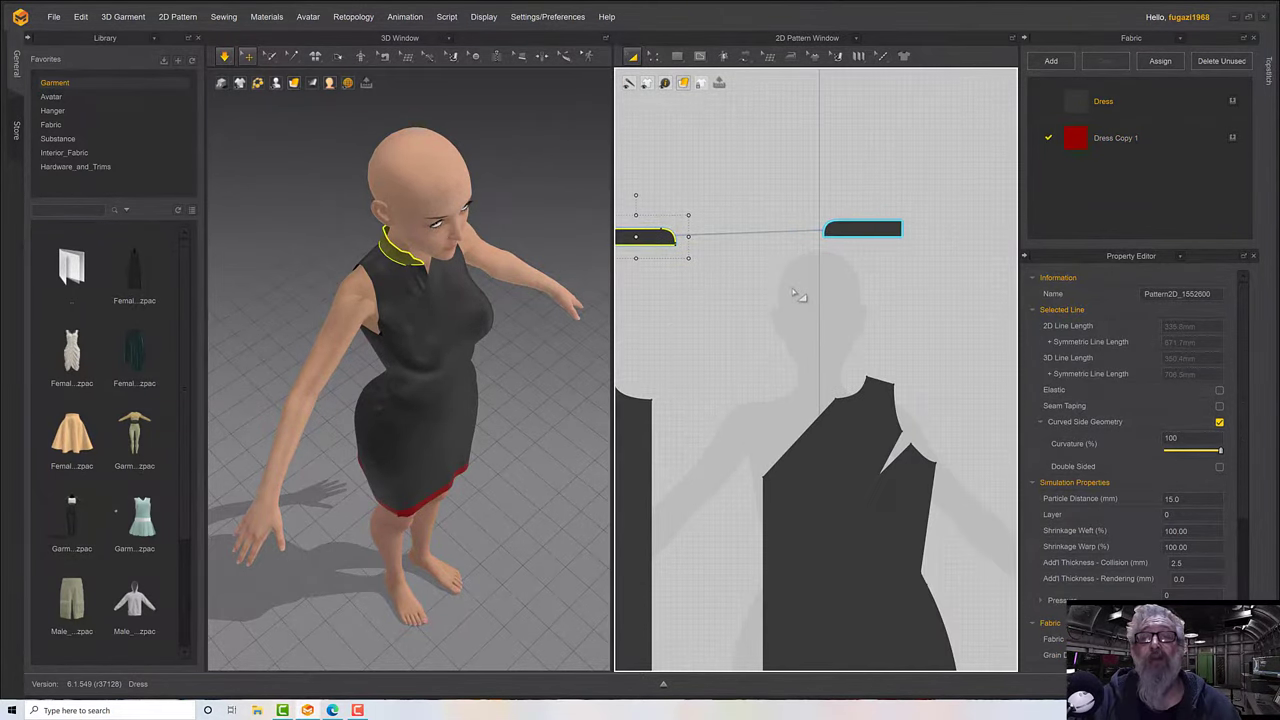
scroll(794, 293, "up", 5)
scroll(760, 288, "down", 6)
scroll(760, 289, "down", 3)
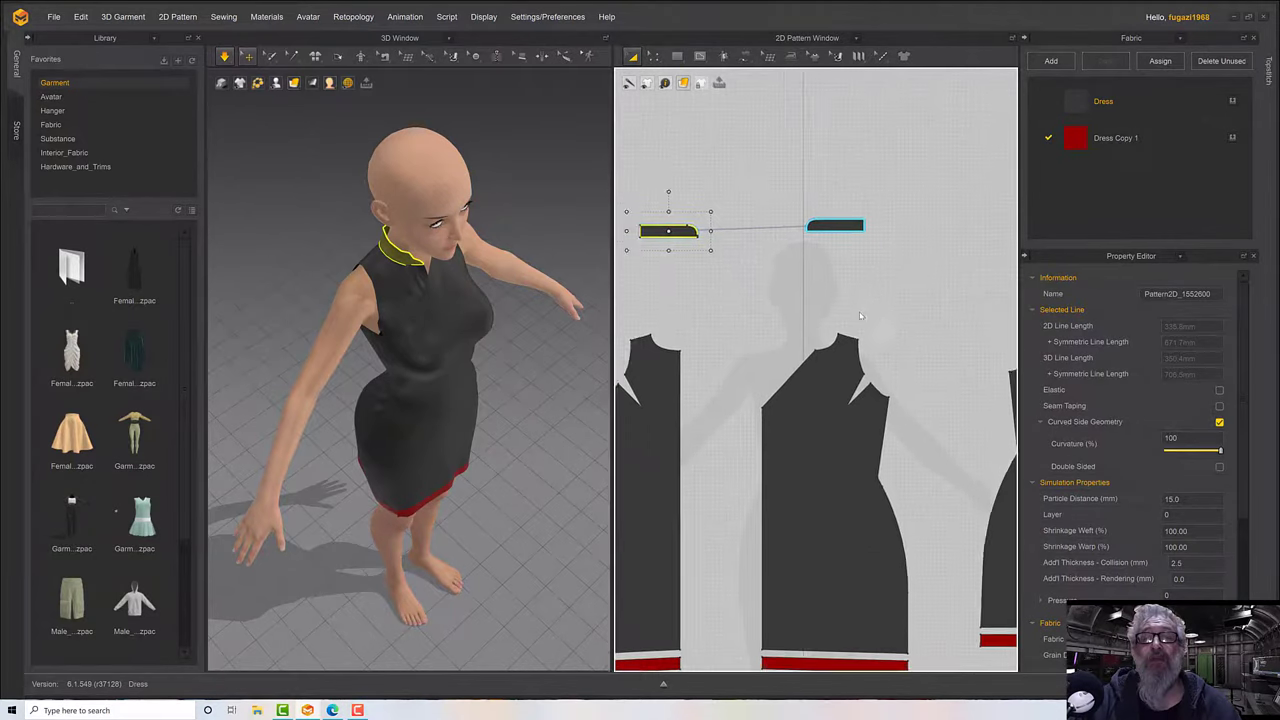
left_click_drag(687, 204, 965, 378)
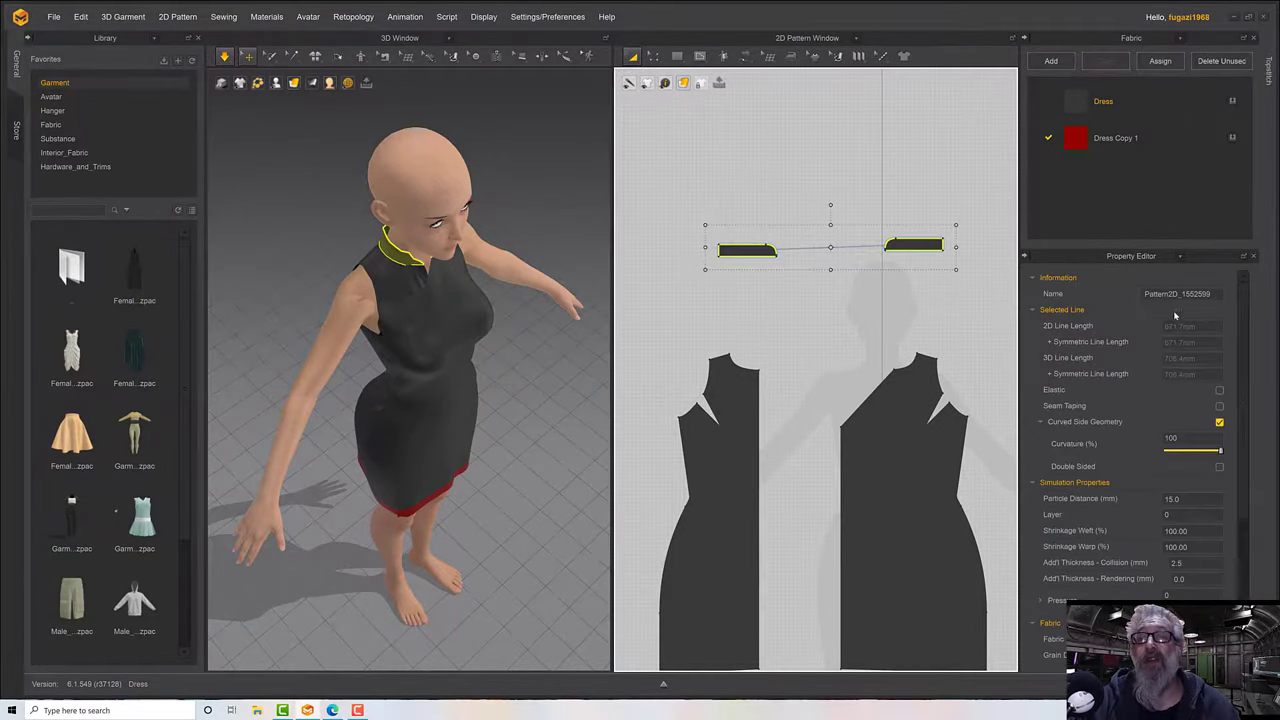
left_click(1233, 140)
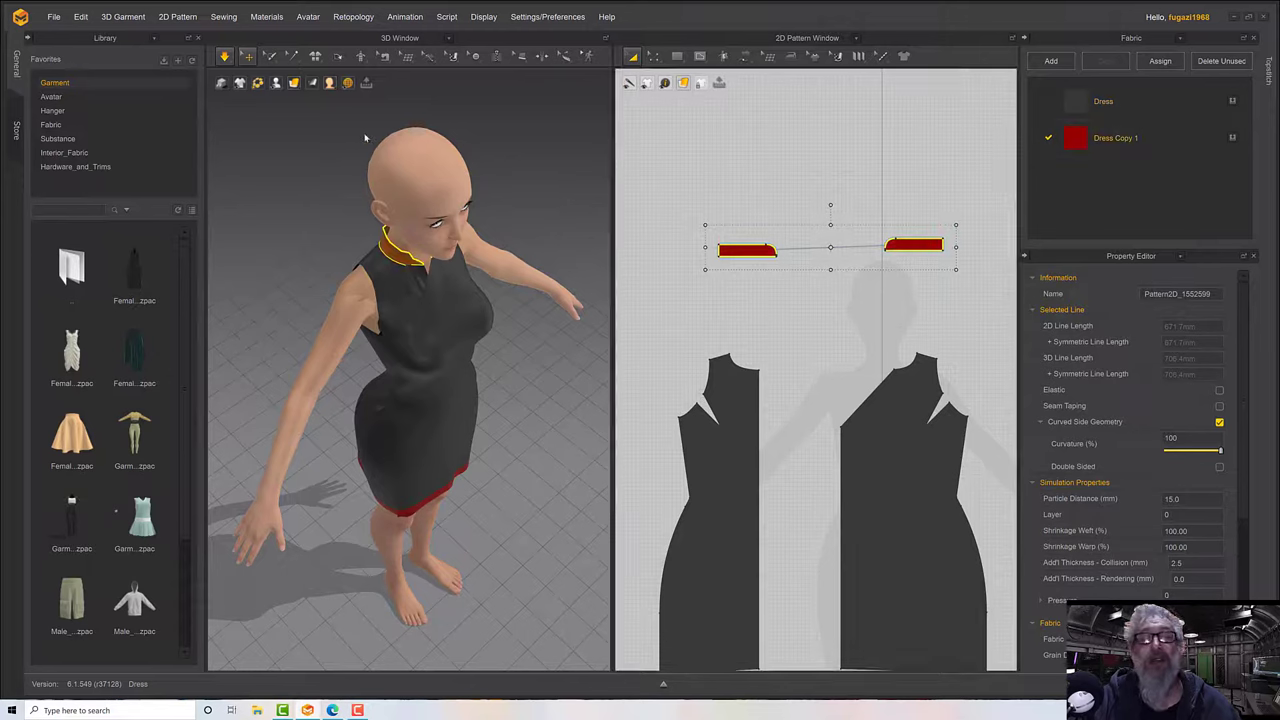
Stop the Normal simulation of the dress.
left_click(224, 62)
left_click(224, 60)
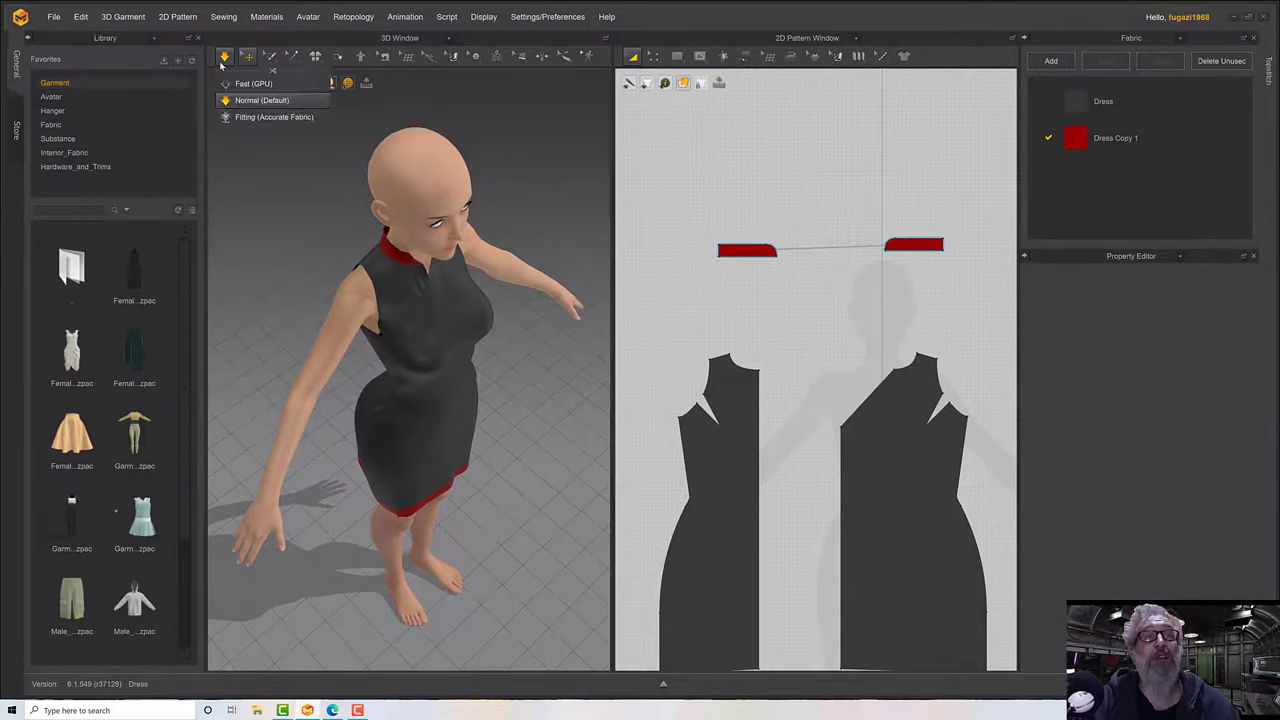
left_click(264, 104)
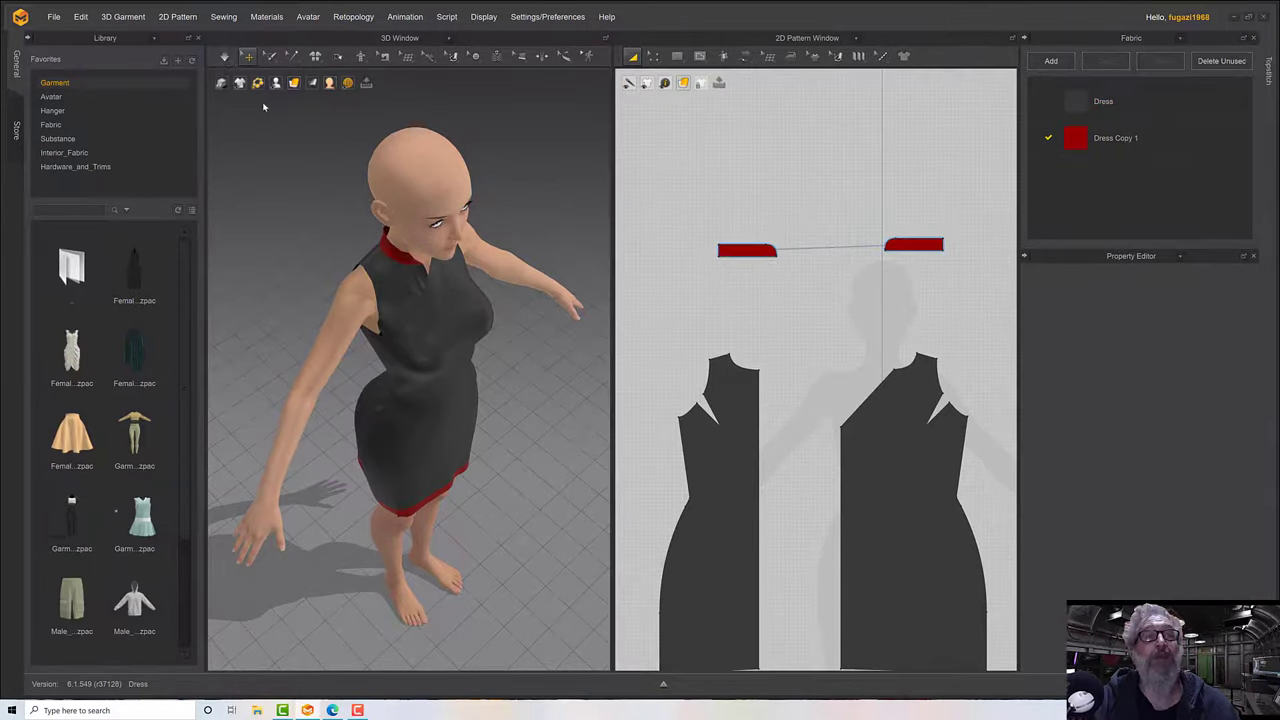
Draw a horizontal internal line about 159 mm long across the upper back panel, from armhole to armhole.
right_click(740, 338)
left_click(719, 384)
scroll(716, 390, "down", 4)
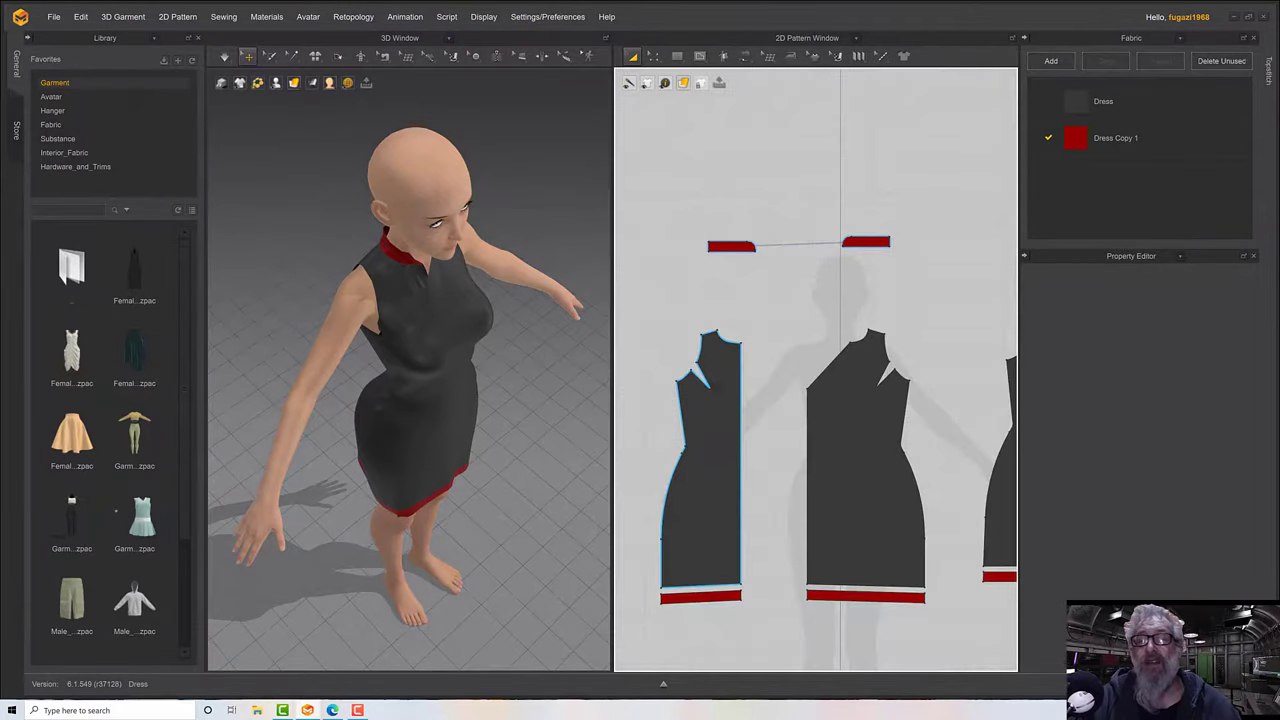
scroll(722, 393, "up", 5)
right_click_drag(385, 285, 445, 275)
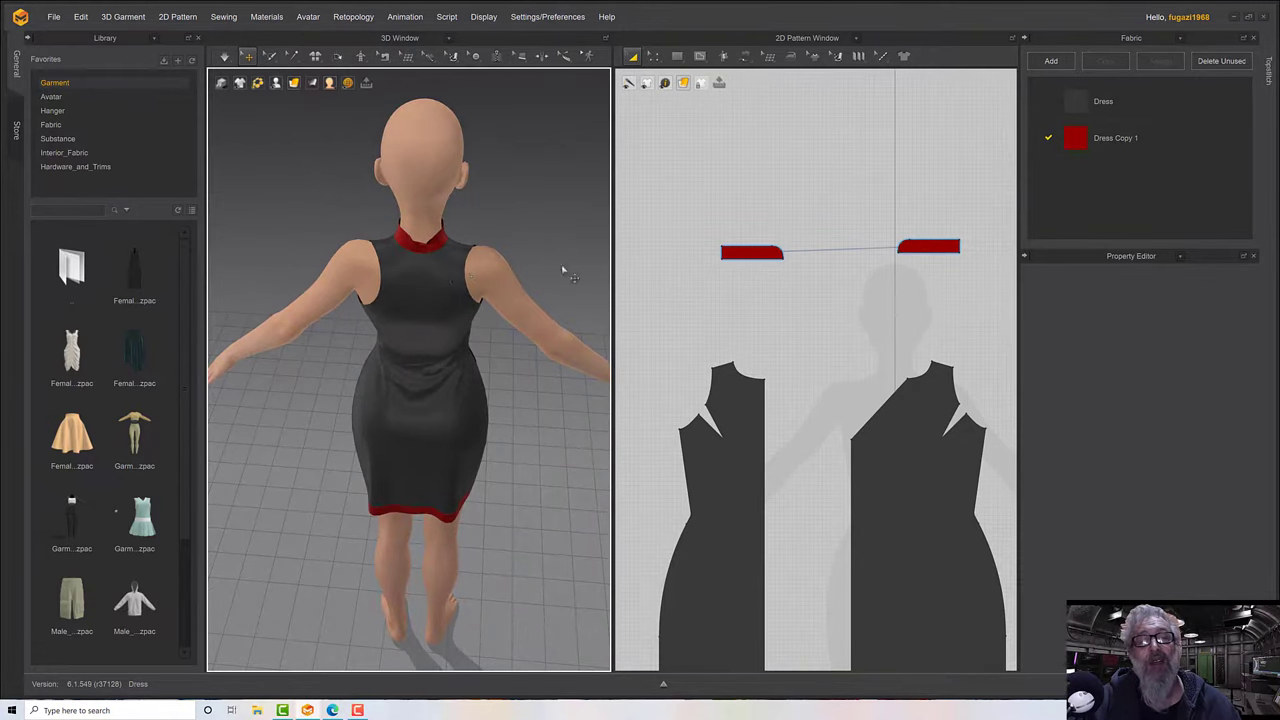
scroll(697, 325, "down", 4)
scroll(851, 293, "up", 4)
scroll(848, 340, "down", 4)
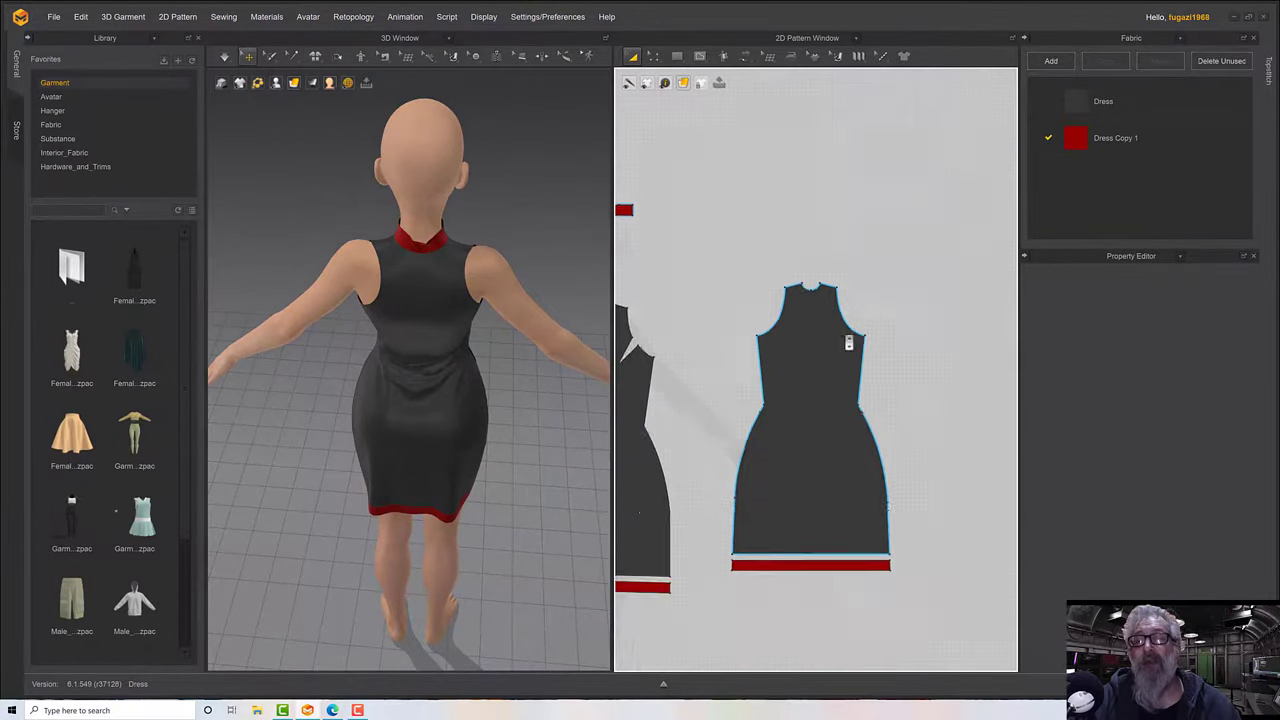
scroll(848, 340, "up", 7)
middle_click_drag(848, 340, 752, 295)
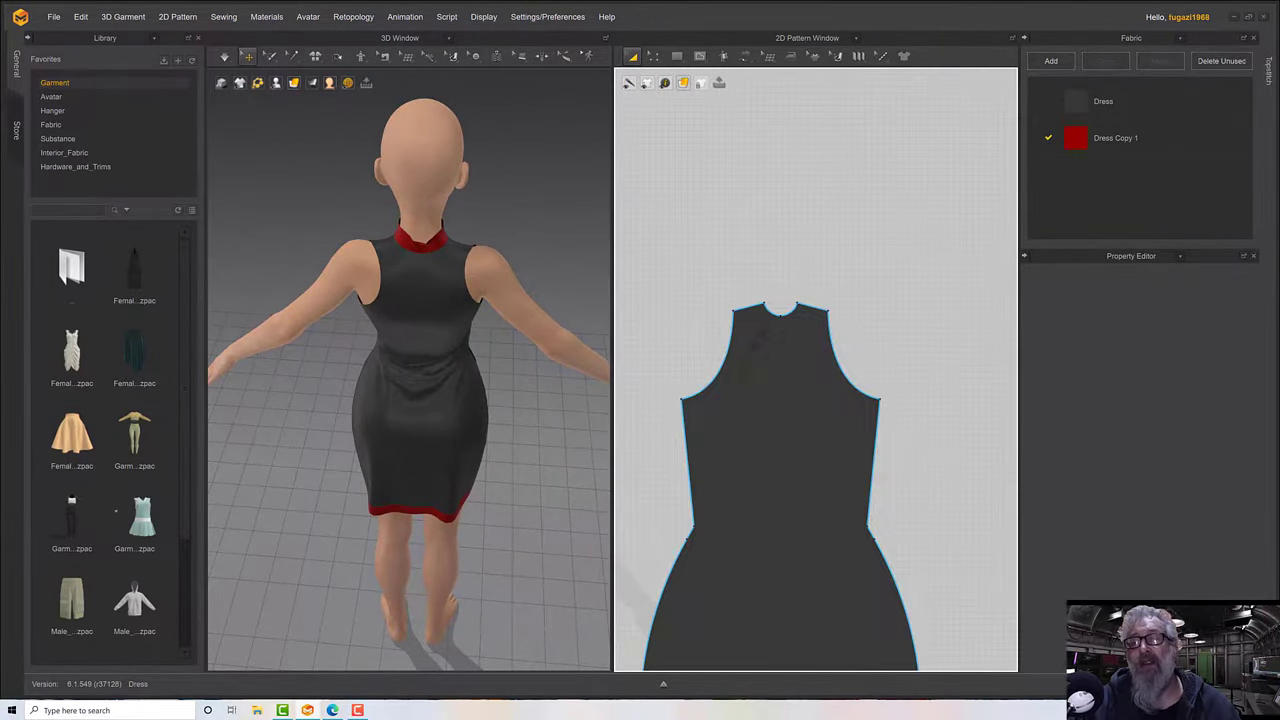
left_click(654, 56)
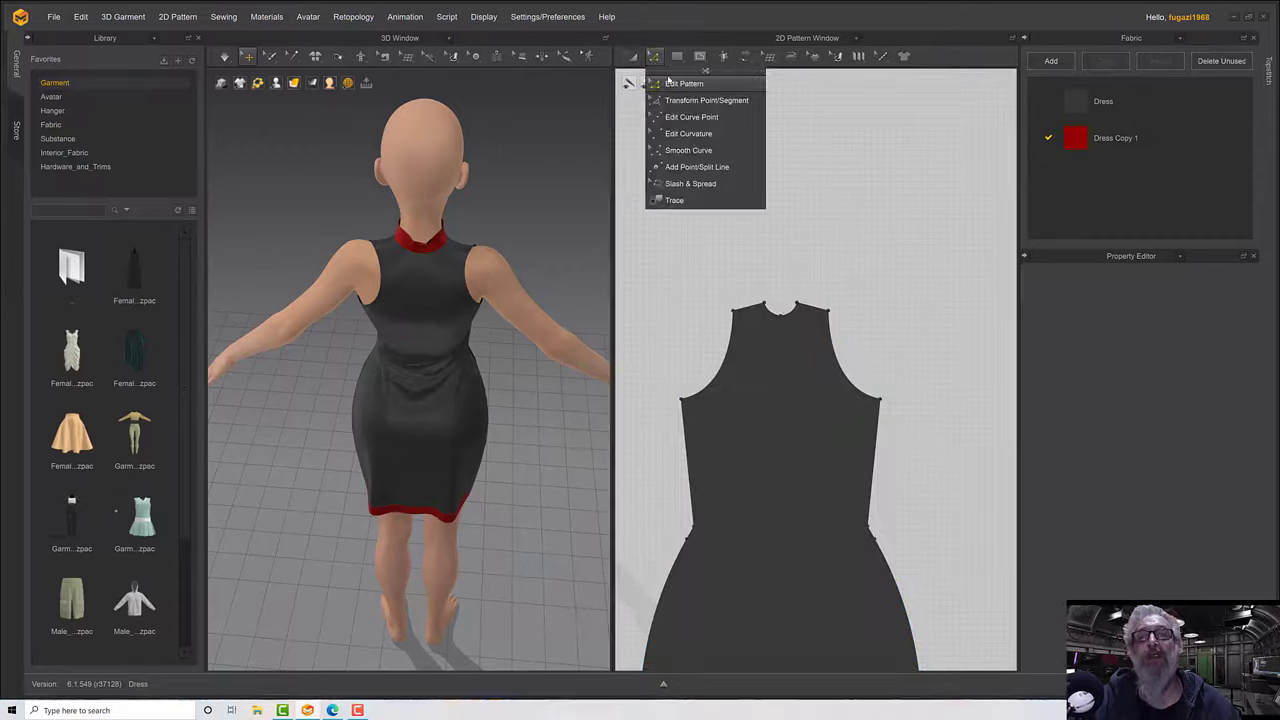
left_click(680, 83)
left_click(700, 56)
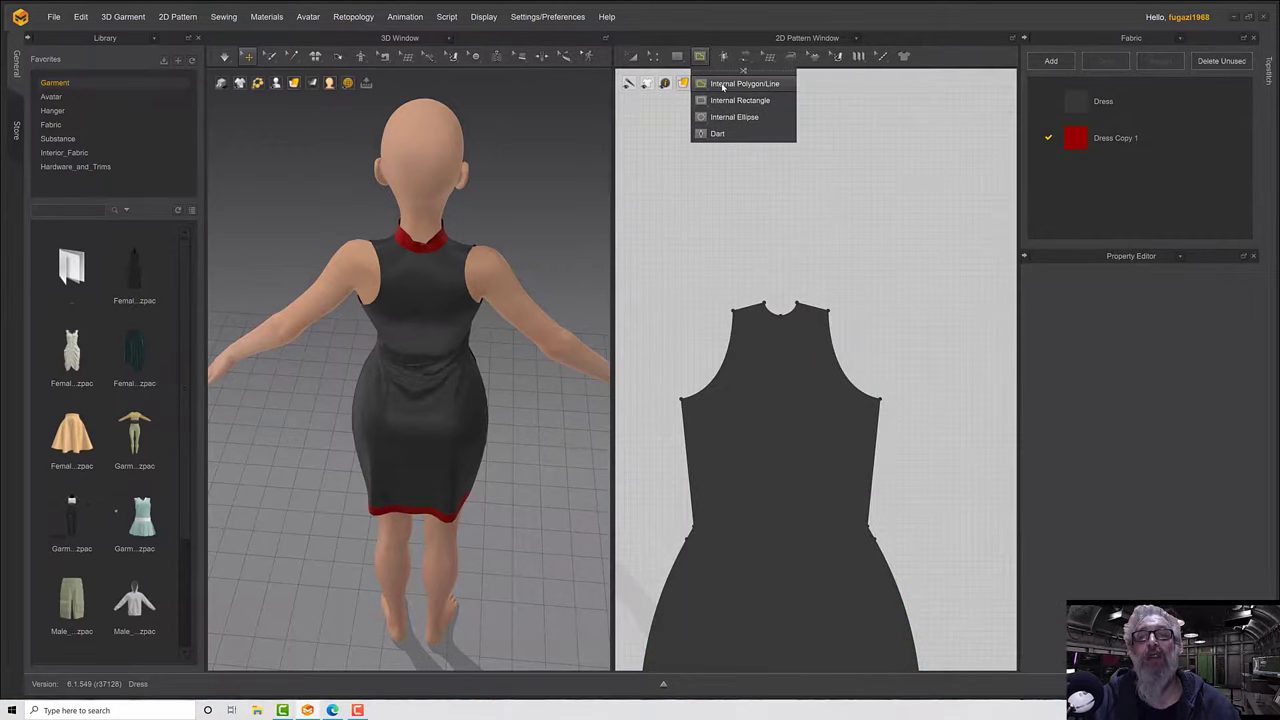
left_click(723, 85)
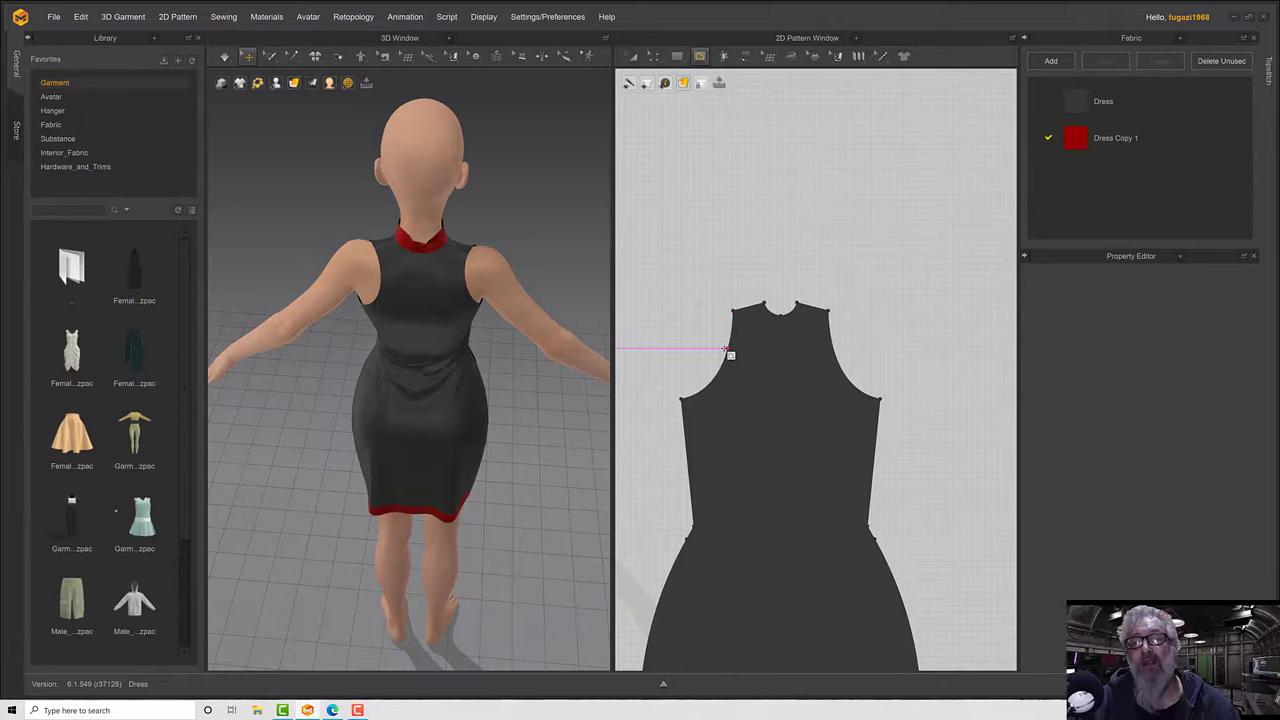
left_click(728, 349)
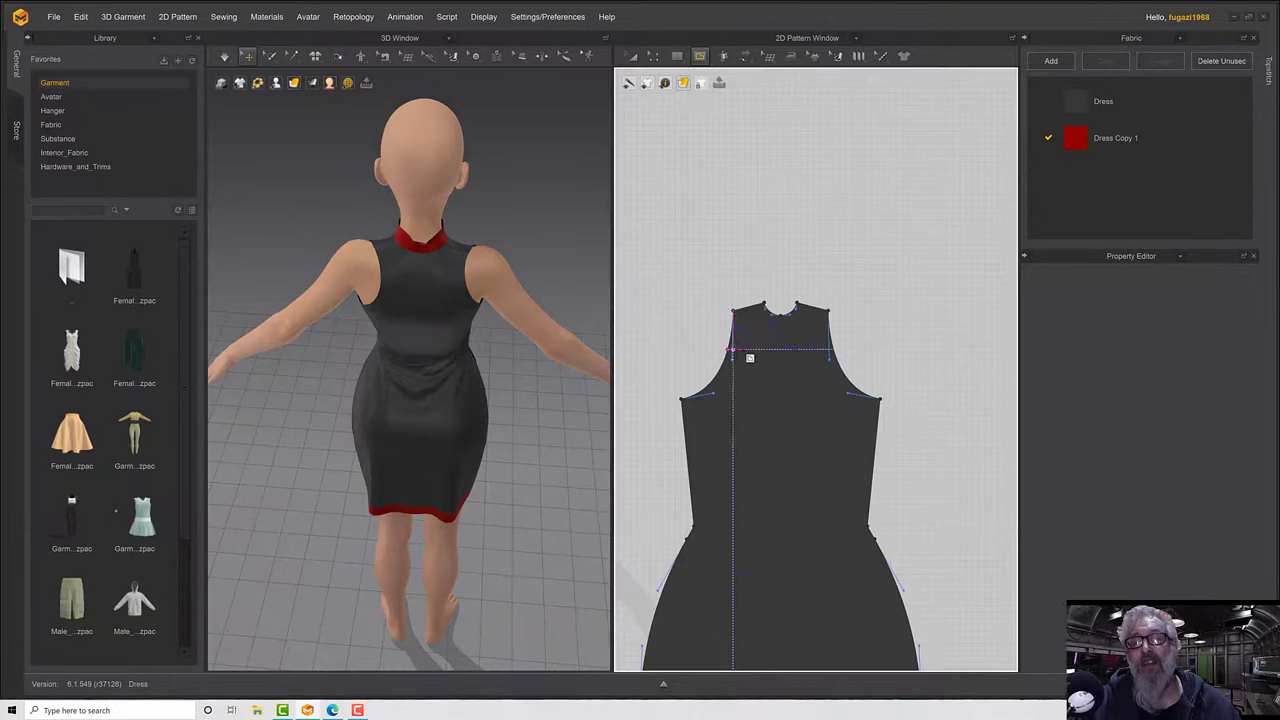
double_click(829, 349)
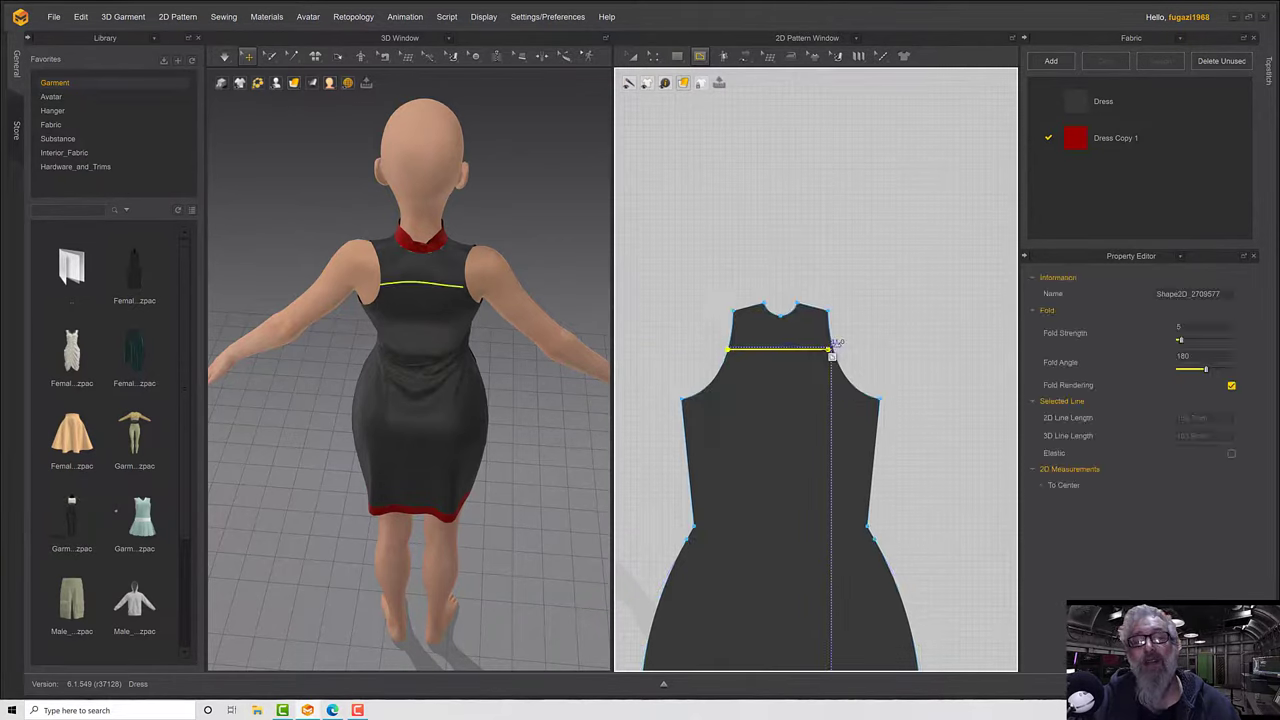
Extend the right end of the back panel's internal line to the pattern outline with Extend/Trim.
right_click_drag(542, 362, 564, 328)
scroll(450, 225, "up", 2)
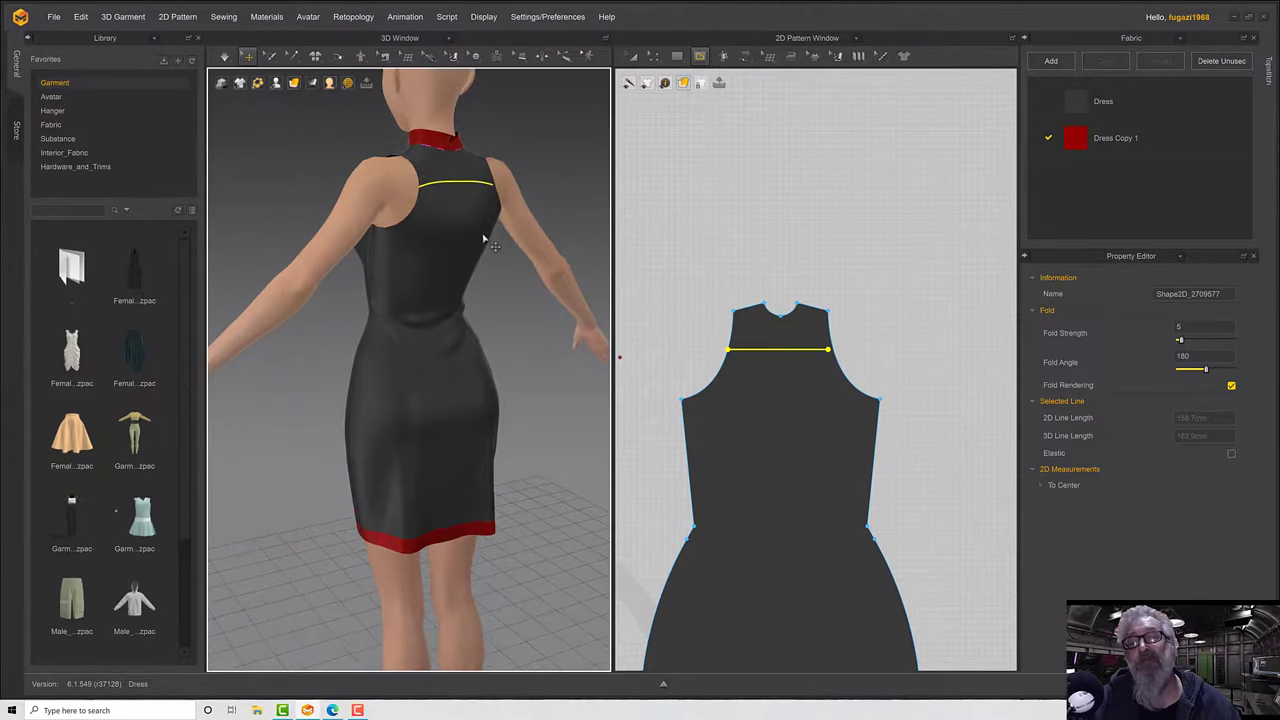
middle_click_drag(484, 238, 463, 271)
scroll(825, 350, "up", 5)
right_click_drag(825, 349, 682, 232)
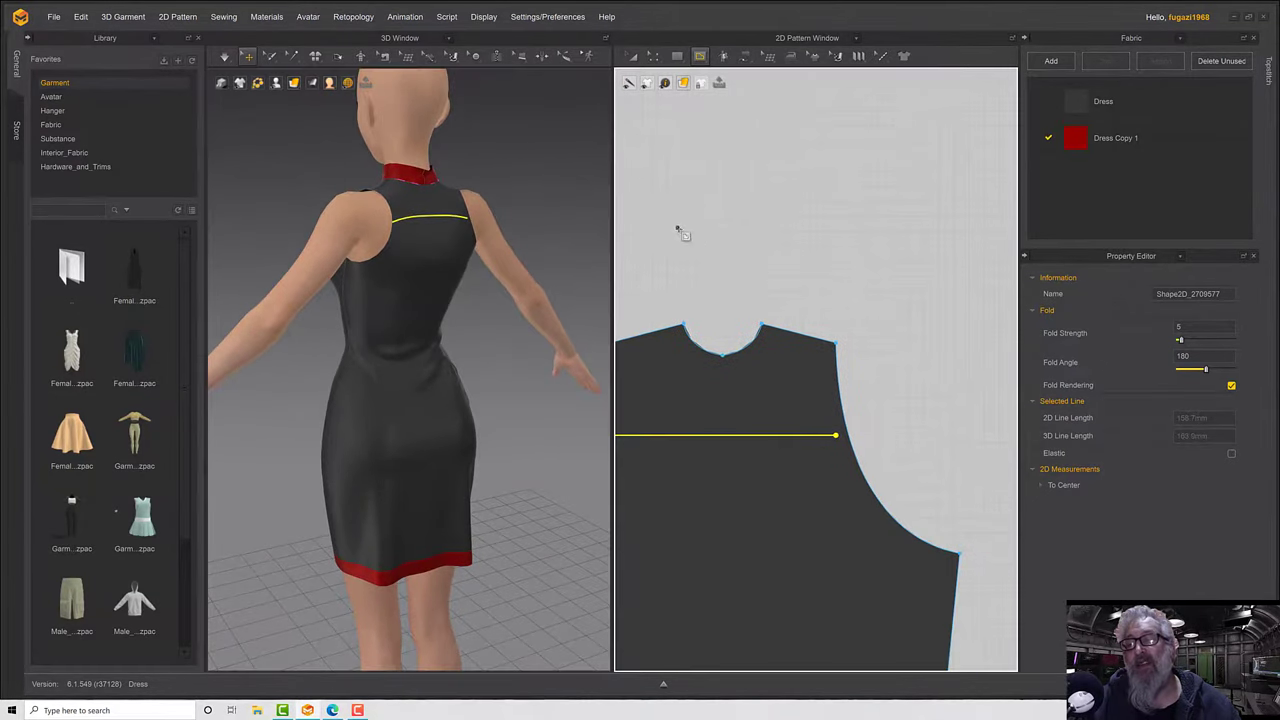
left_click(653, 57)
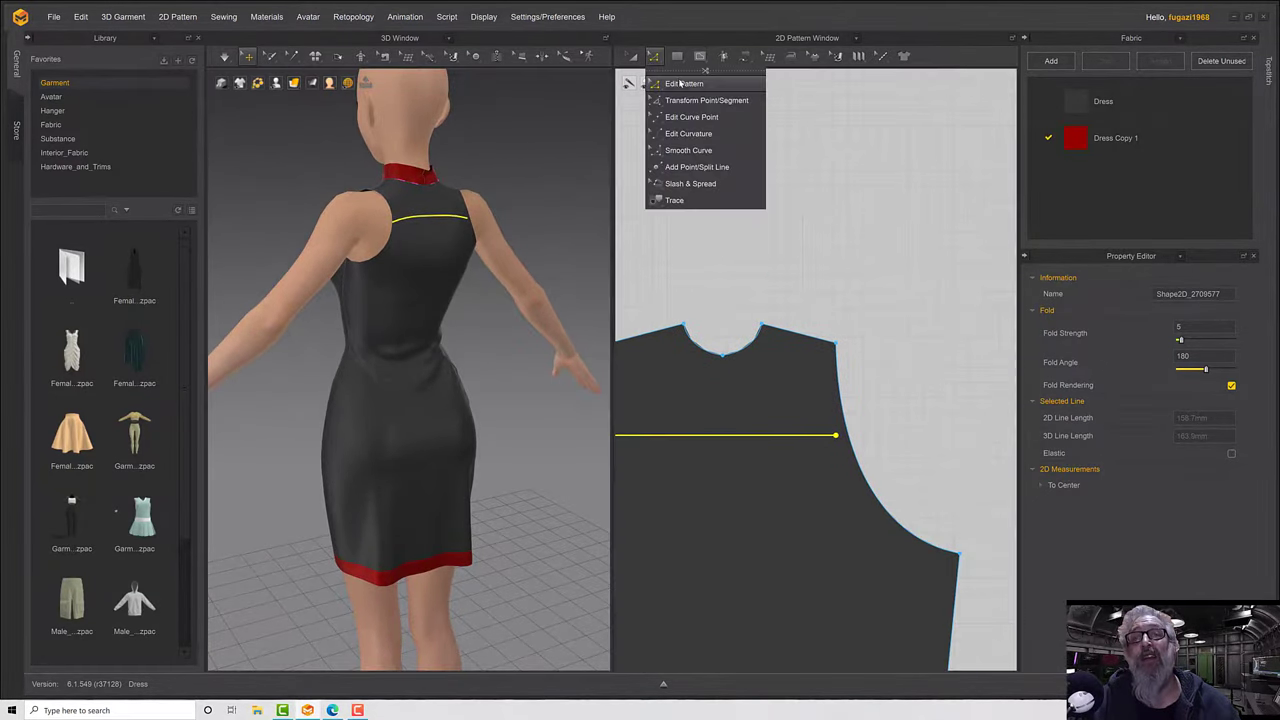
left_click(684, 83)
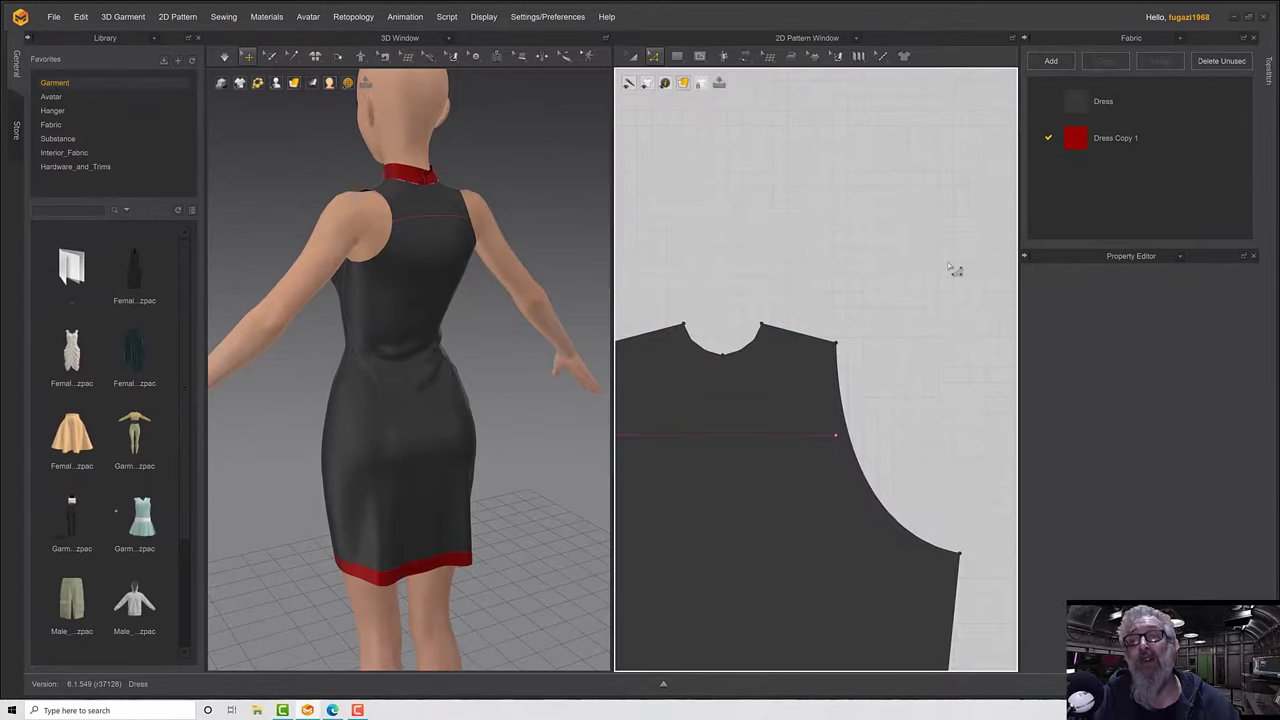
right_click(837, 438)
mouse_move(882, 484)
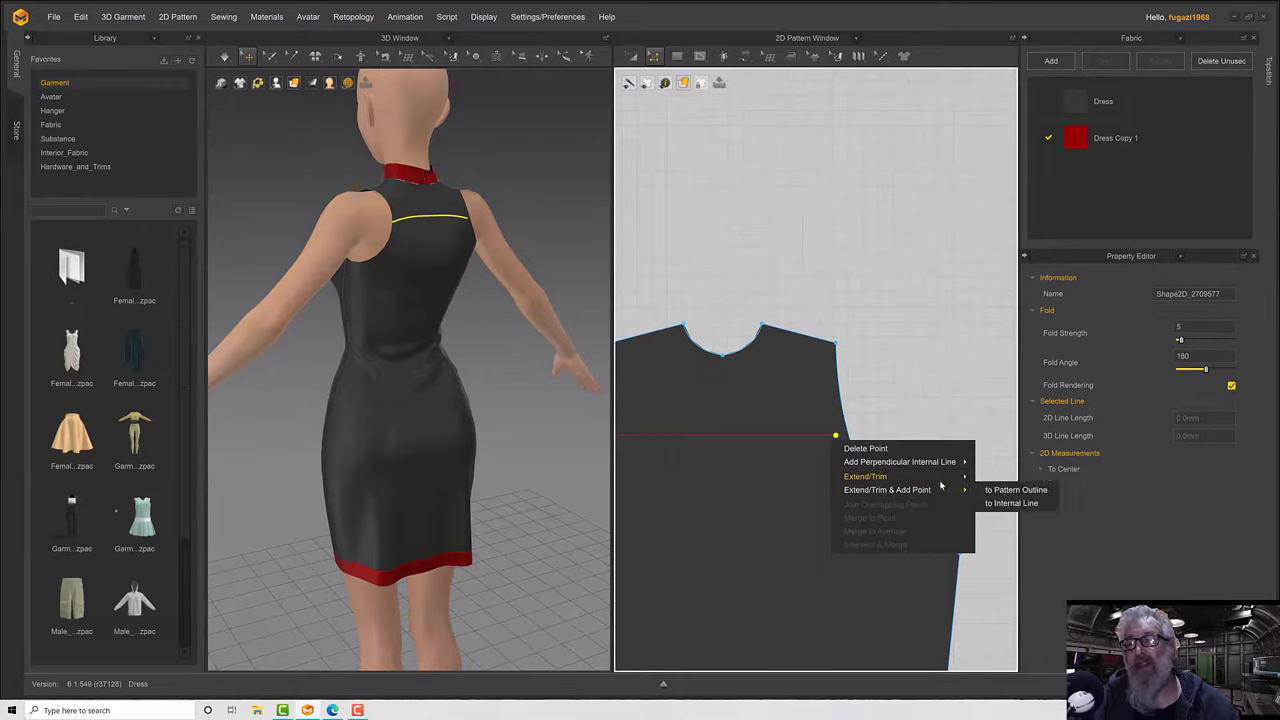
mouse_move(966, 477)
left_click(1014, 477)
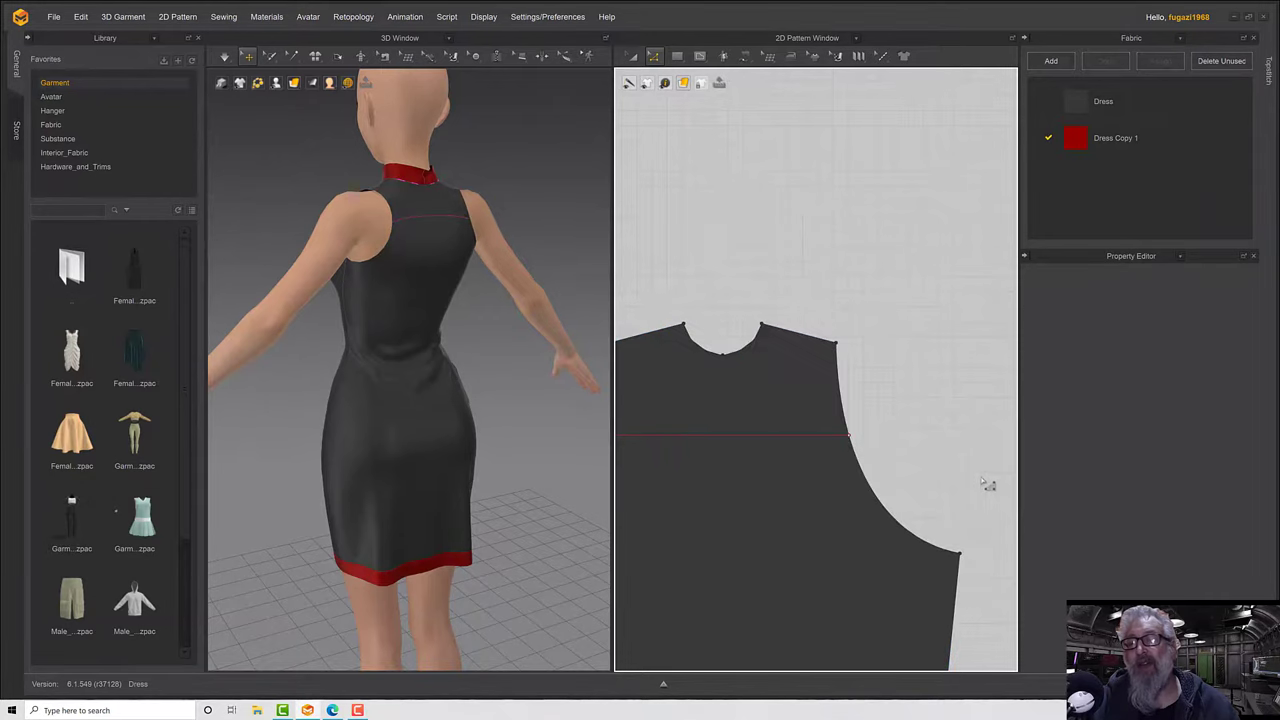
Bend the back panel's internal line into a shallow downward curve with Edit Curvature, keeping its ends at the armholes.
left_click(761, 436)
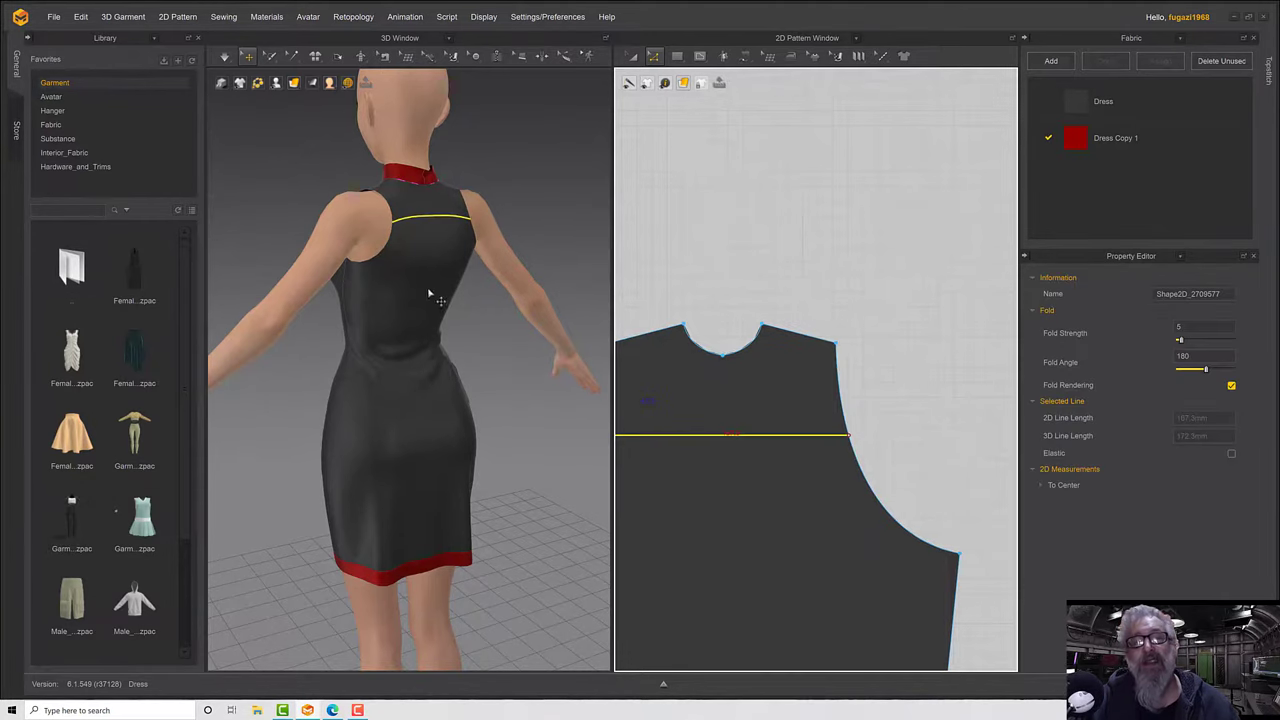
key("8")
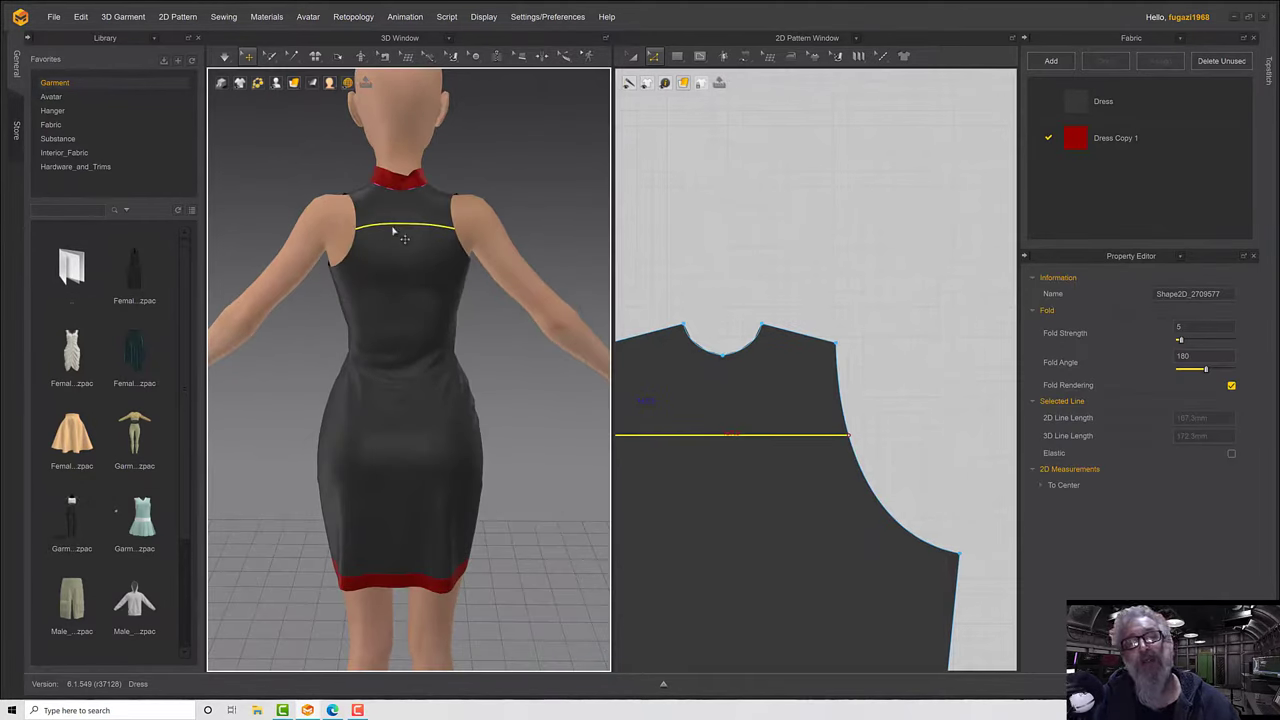
middle_click_drag(736, 287, 775, 258)
right_click_drag(774, 258, 824, 234)
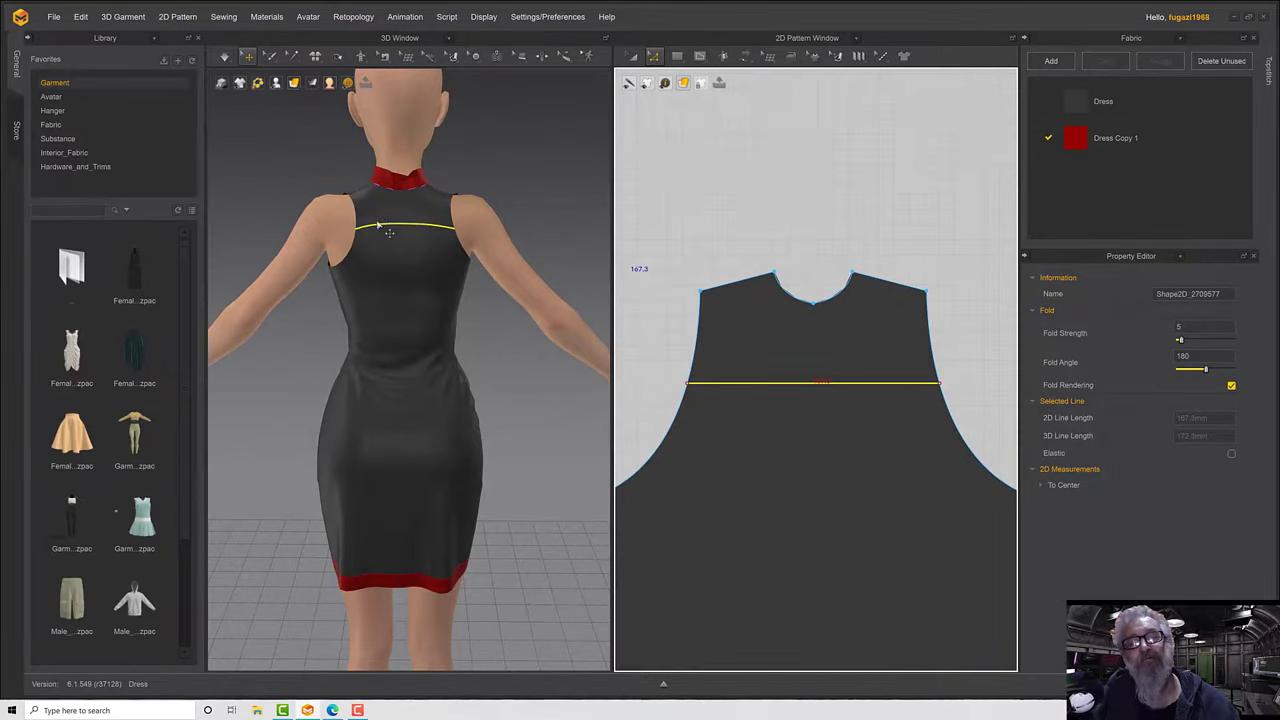
left_click(655, 57)
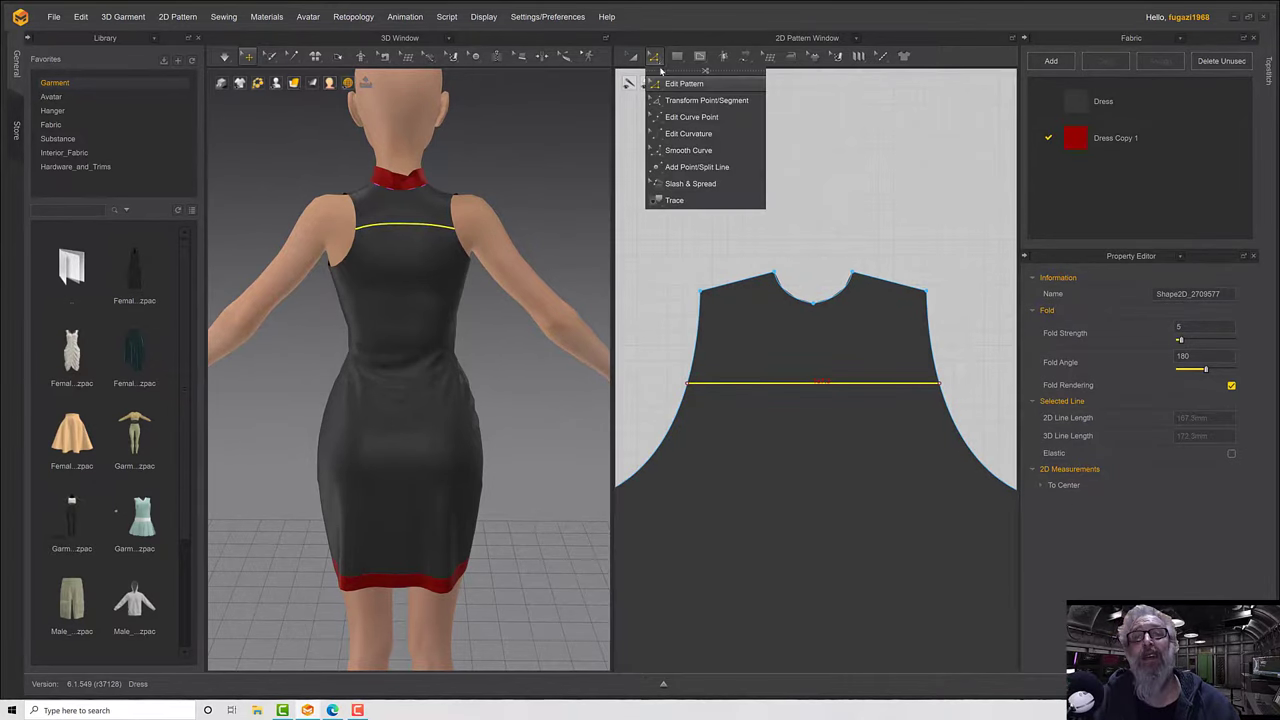
left_click(686, 137)
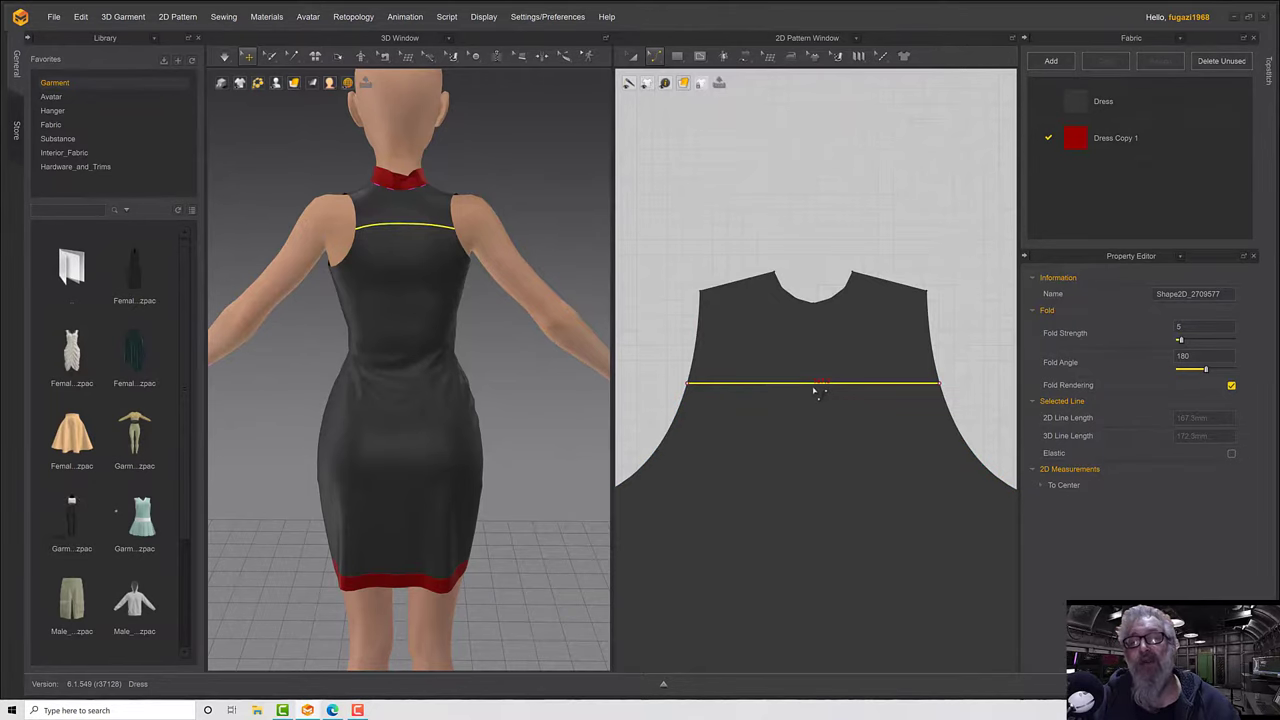
left_click_drag(815, 390, 822, 420)
mouse_move(440, 368)
right_mouse_down()
mouse_move(428, 333)
mouse_move(470, 338)
mouse_move(430, 348)
right_mouse_up()
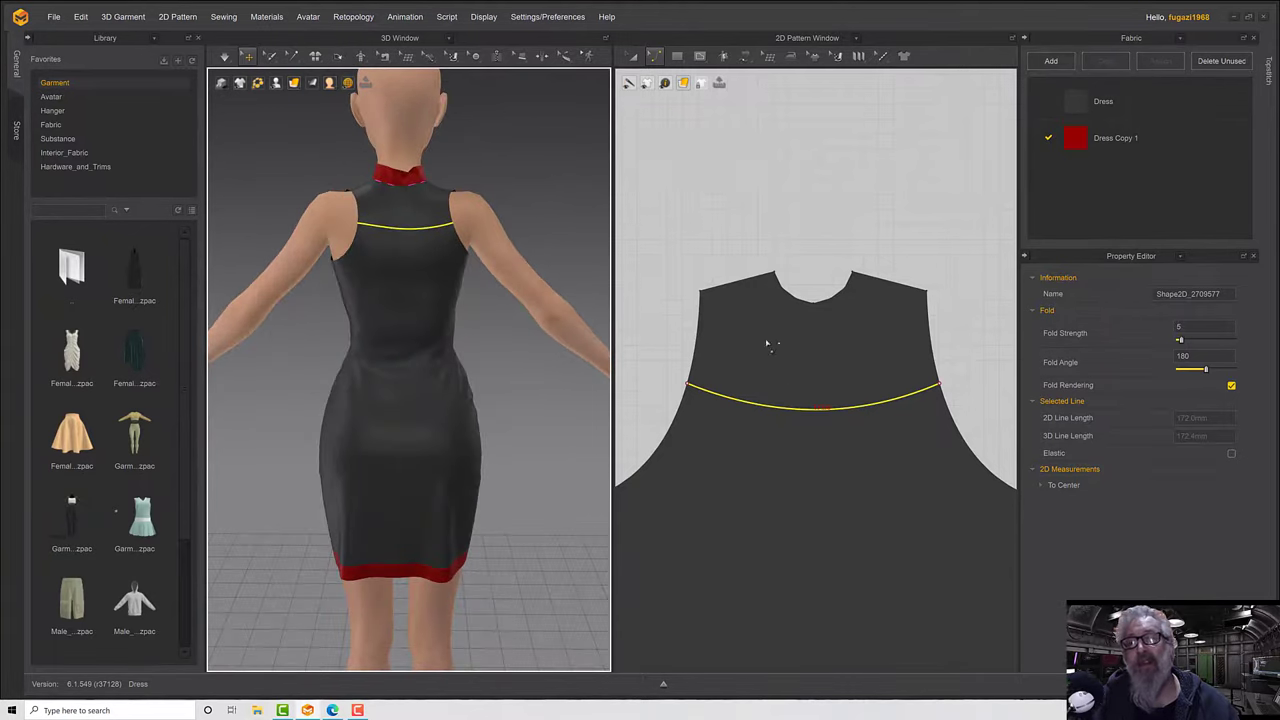
Cut the back panel along the curved internal line to split off the upper yoke piece.
left_click(654, 57)
left_click(678, 84)
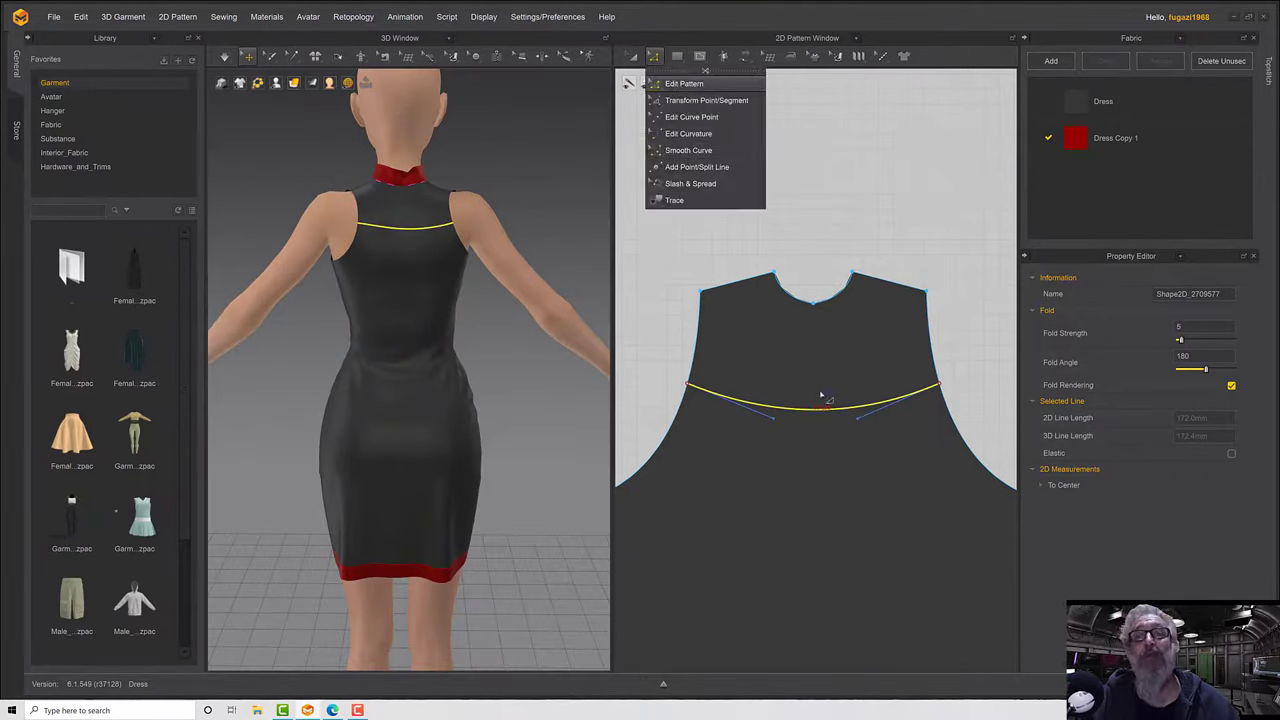
right_click(827, 411)
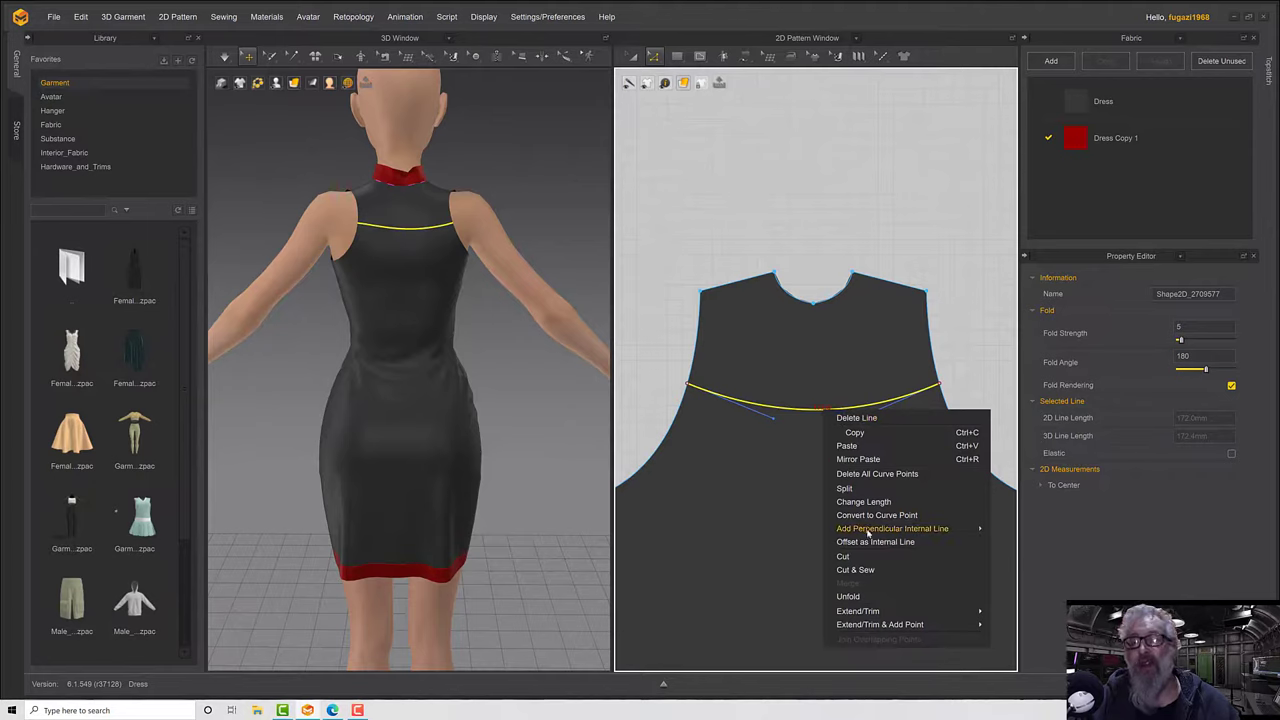
left_click(845, 556)
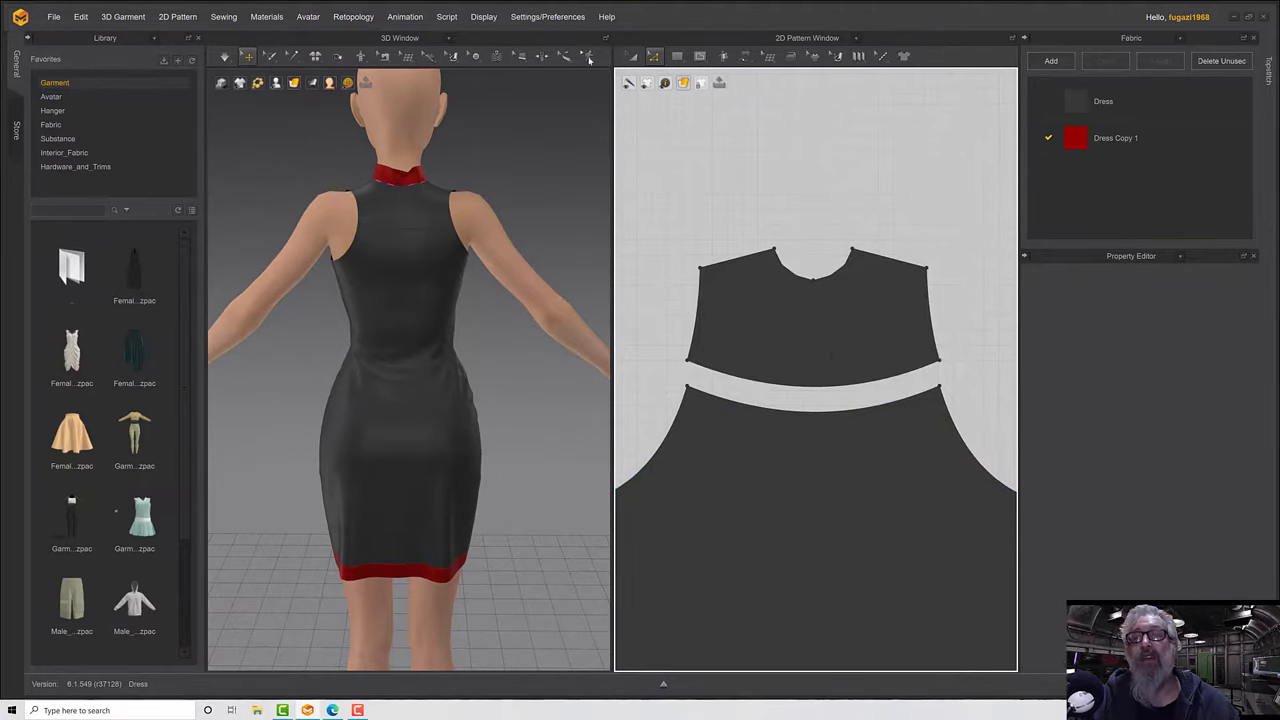
Assign the Dress Copy 1 fabric to the upper back yoke piece.
left_click(632, 57)
left_click(825, 274)
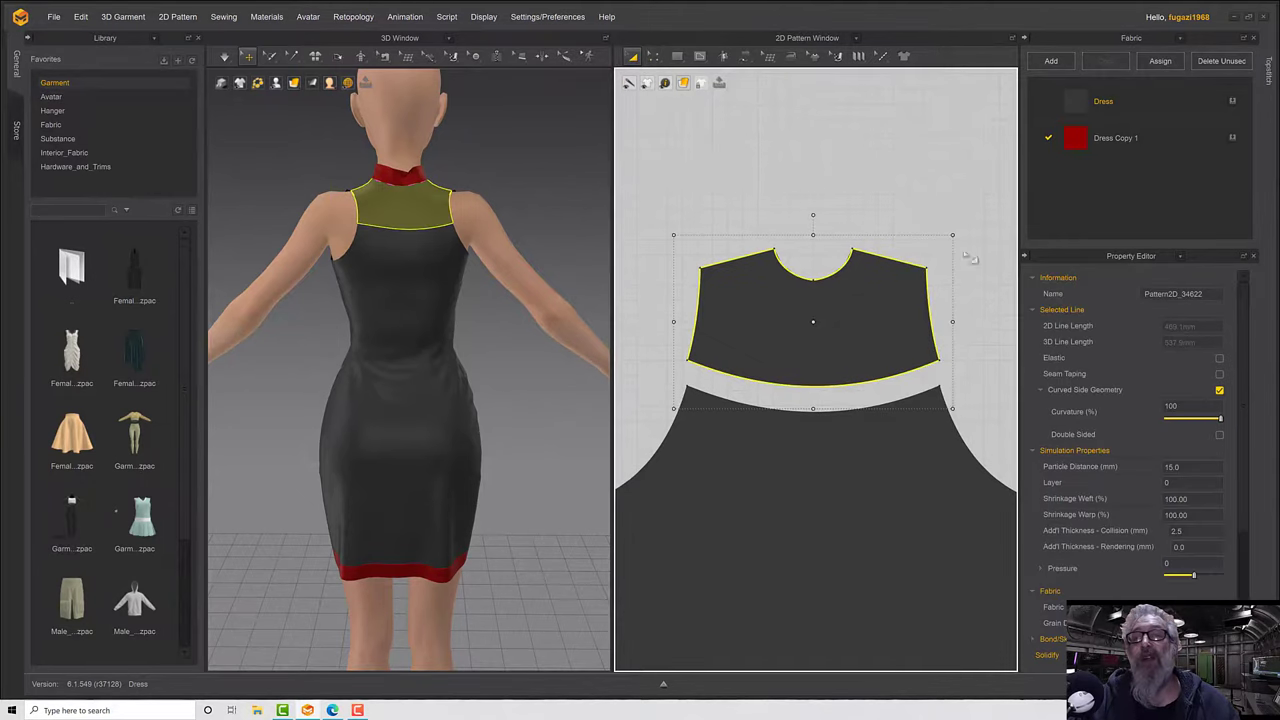
left_click(1233, 140)
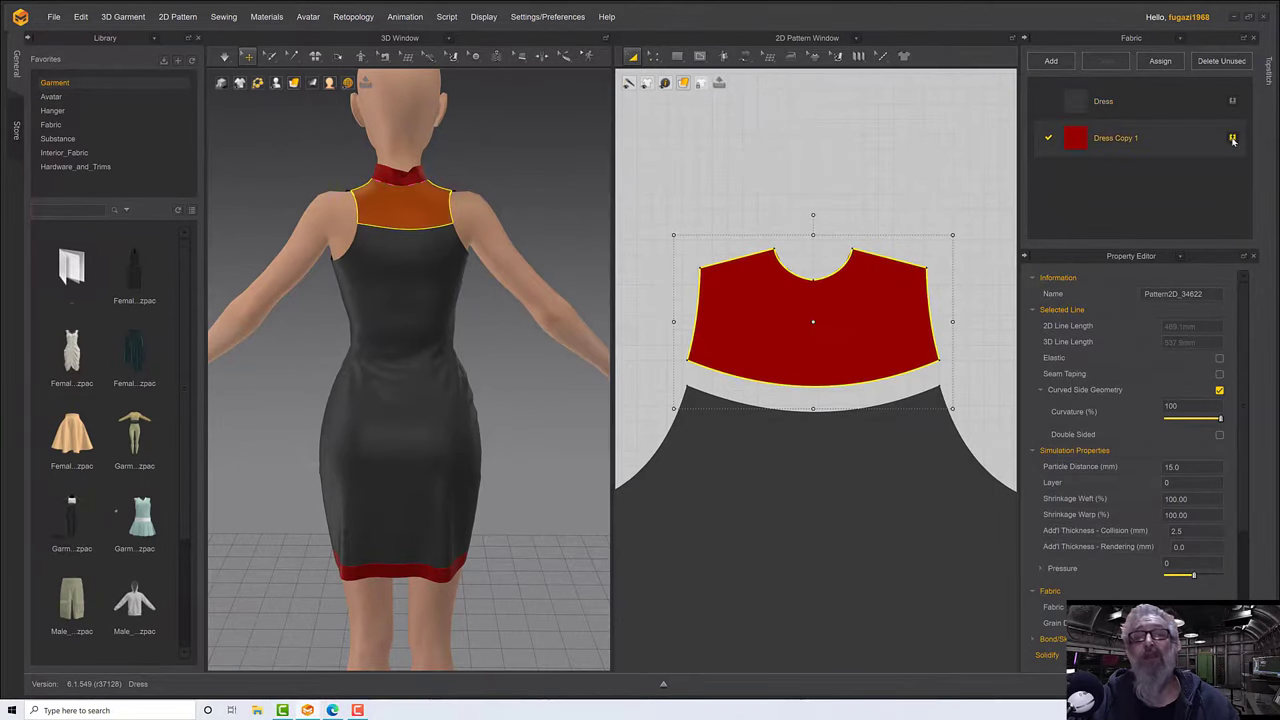
Offset the shoulder edges of both front panels as internal lines at 30 mm, one offset, with Extend enabled.
right_click_drag(524, 252, 678, 252)
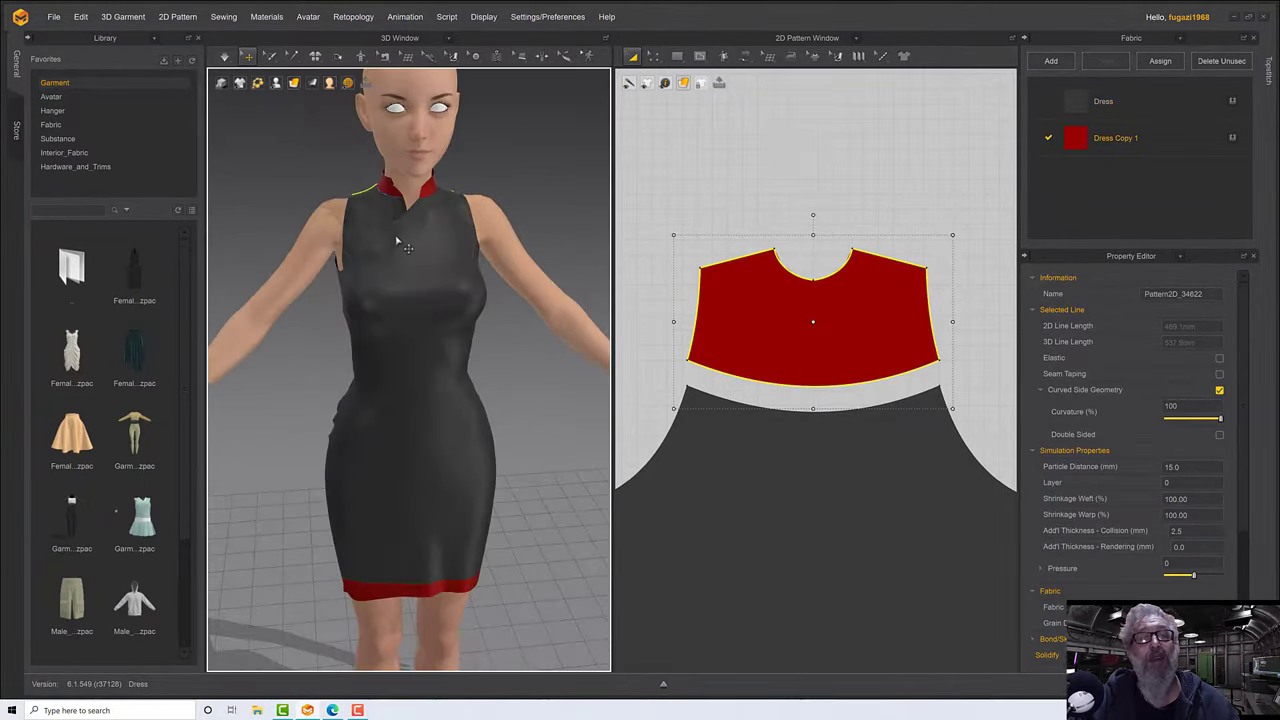
right_click_drag(396, 241, 450, 243)
scroll(740, 344, "up", 6)
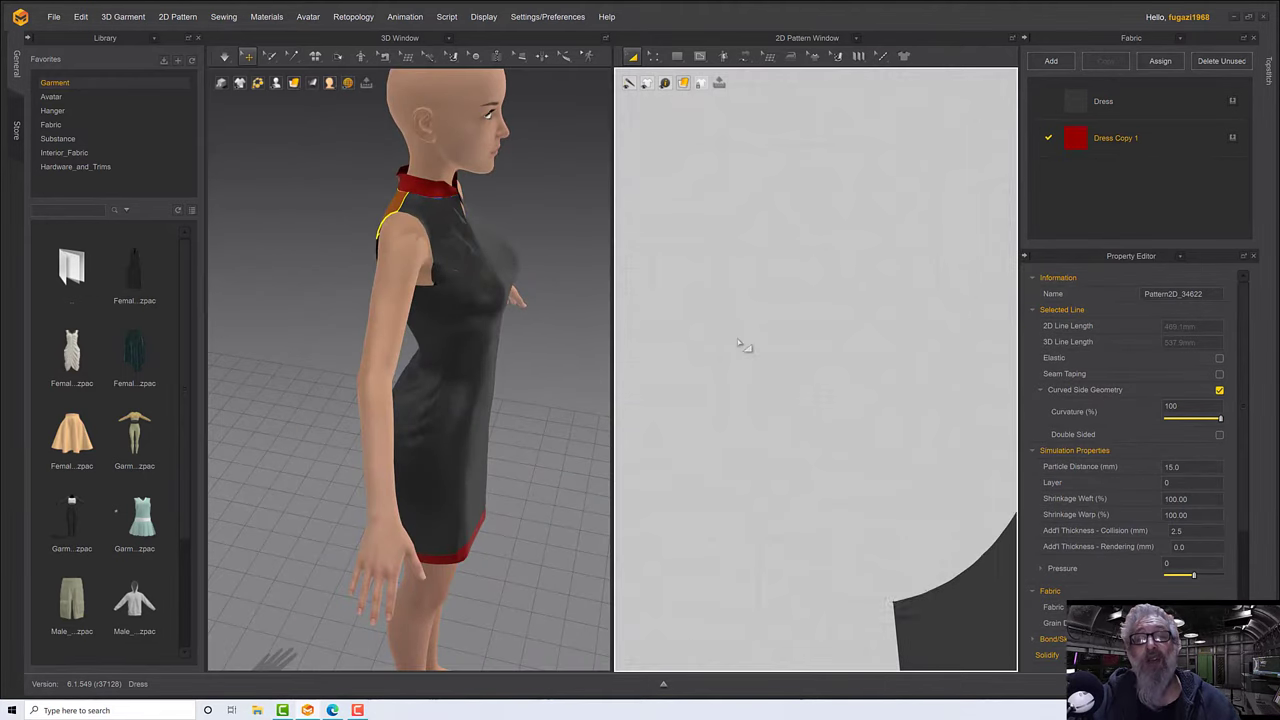
scroll(737, 340, "down", 8)
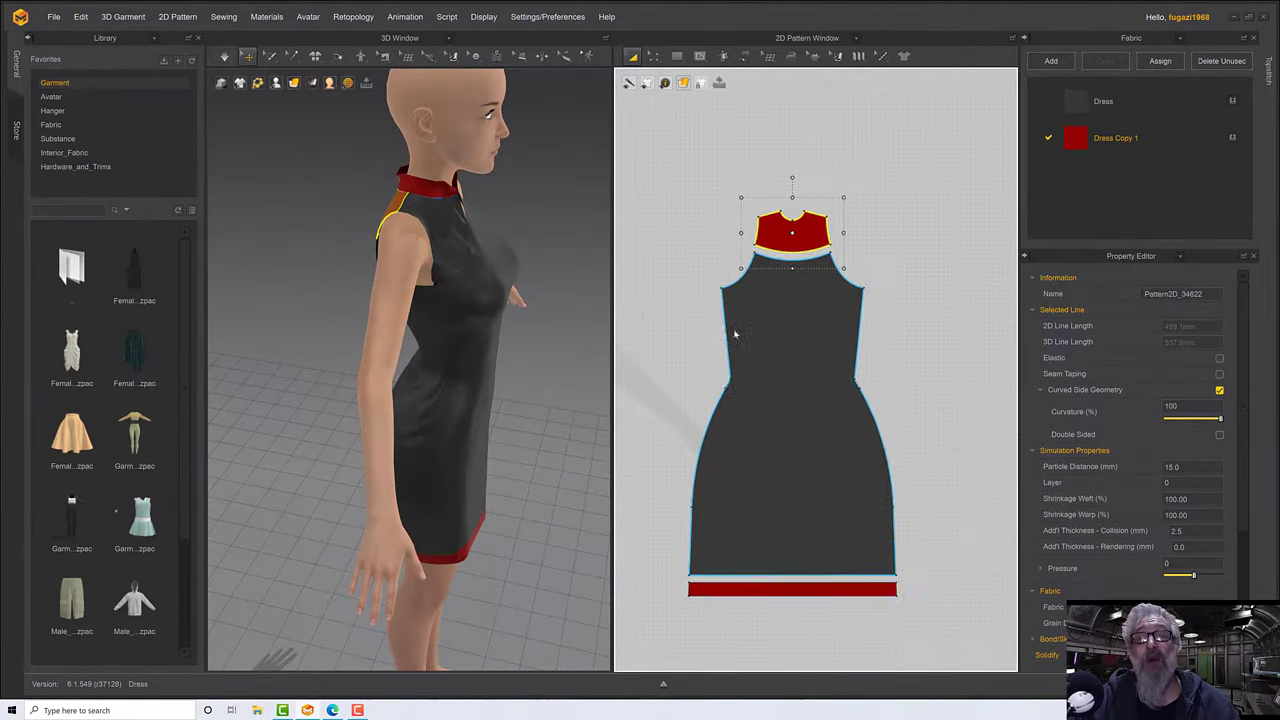
middle_click_drag(735, 334, 843, 344)
scroll(712, 338, "down", 2)
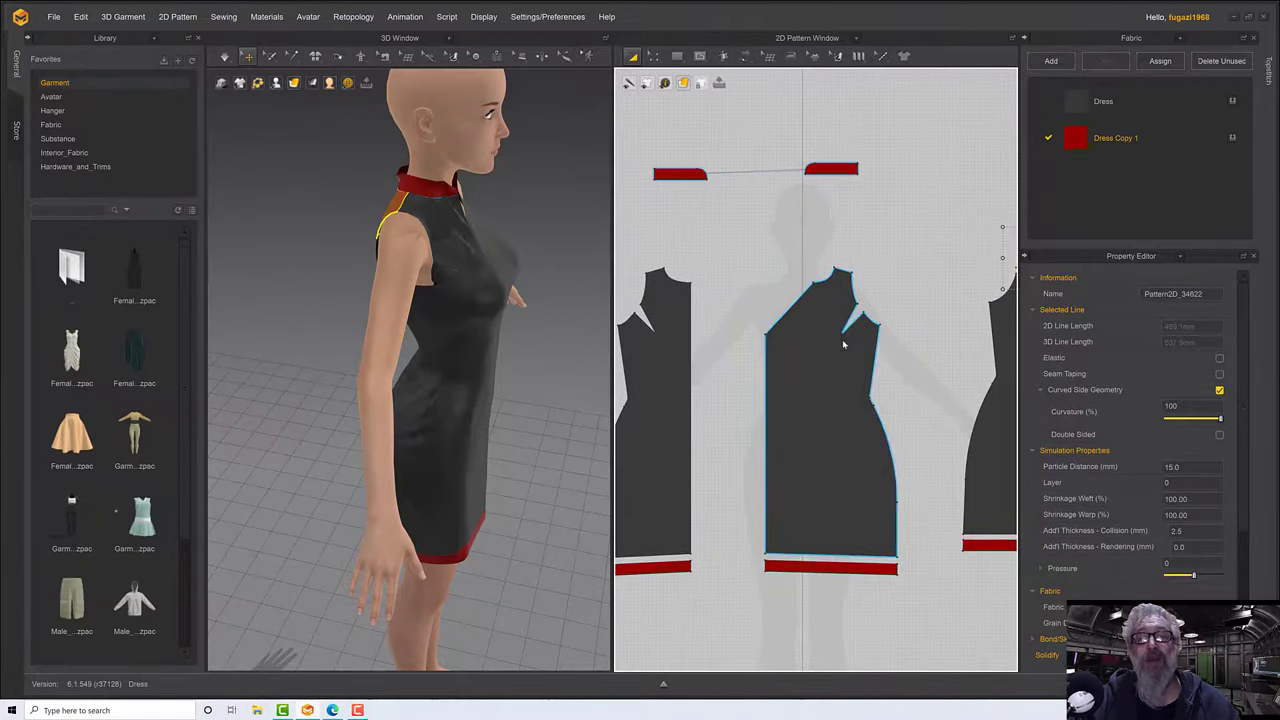
scroll(694, 312, "down", 2)
scroll(694, 312, "up", 3)
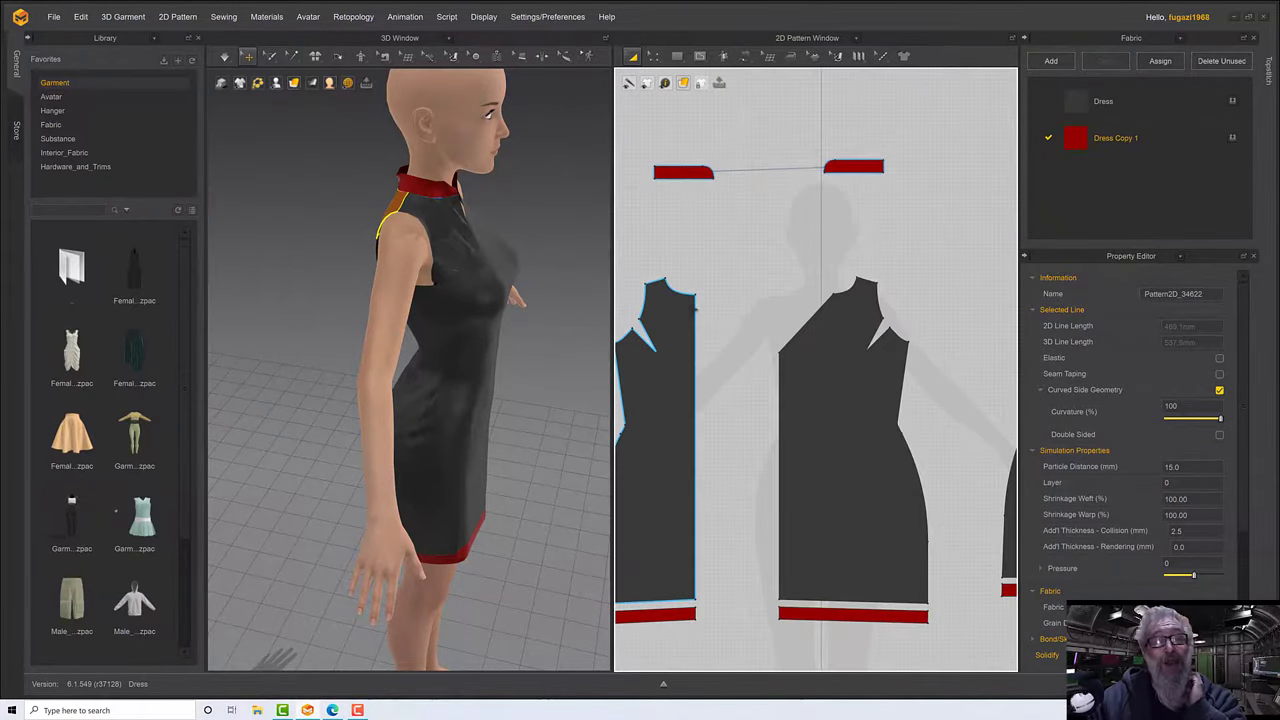
scroll(628, 163, "up", 2)
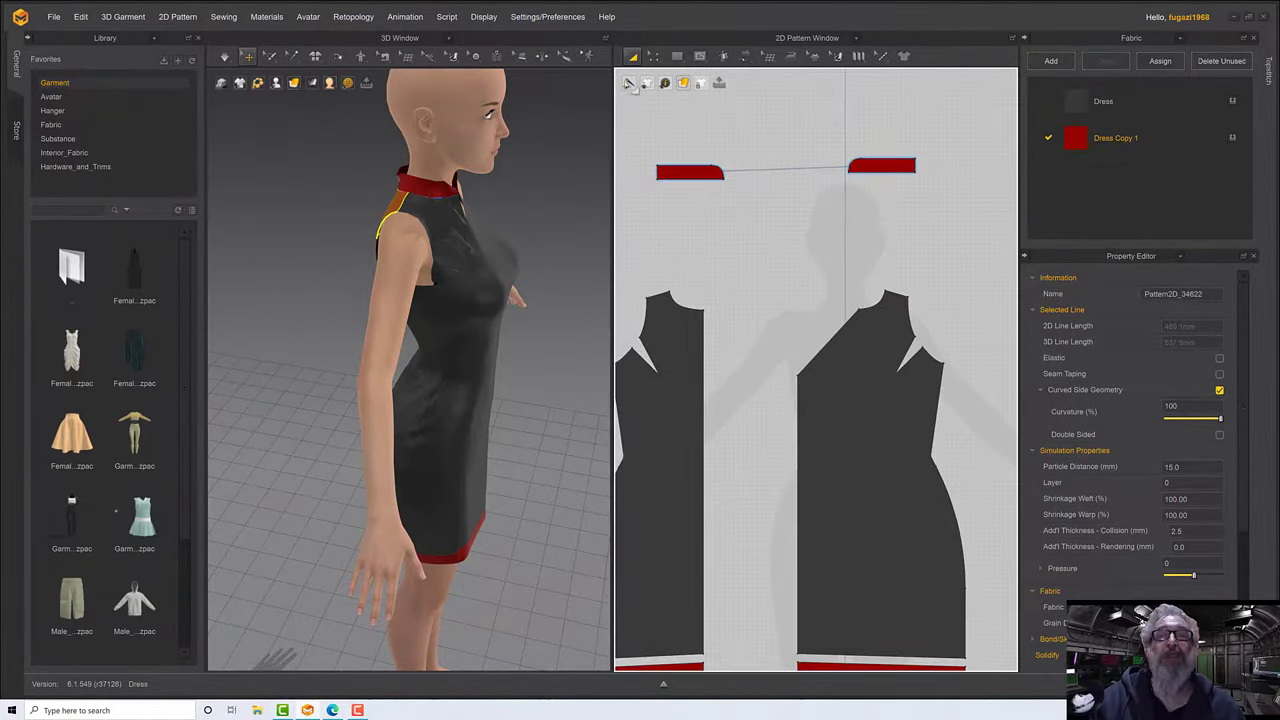
left_click(654, 56)
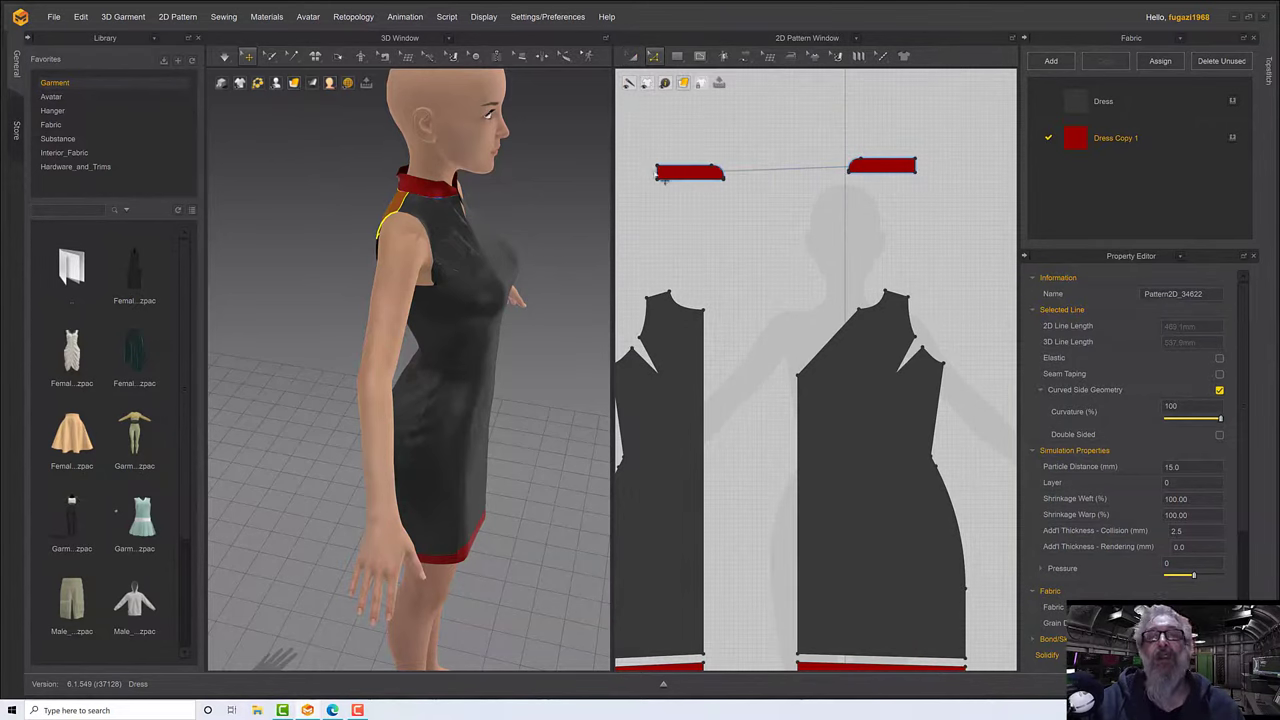
right_click(902, 295)
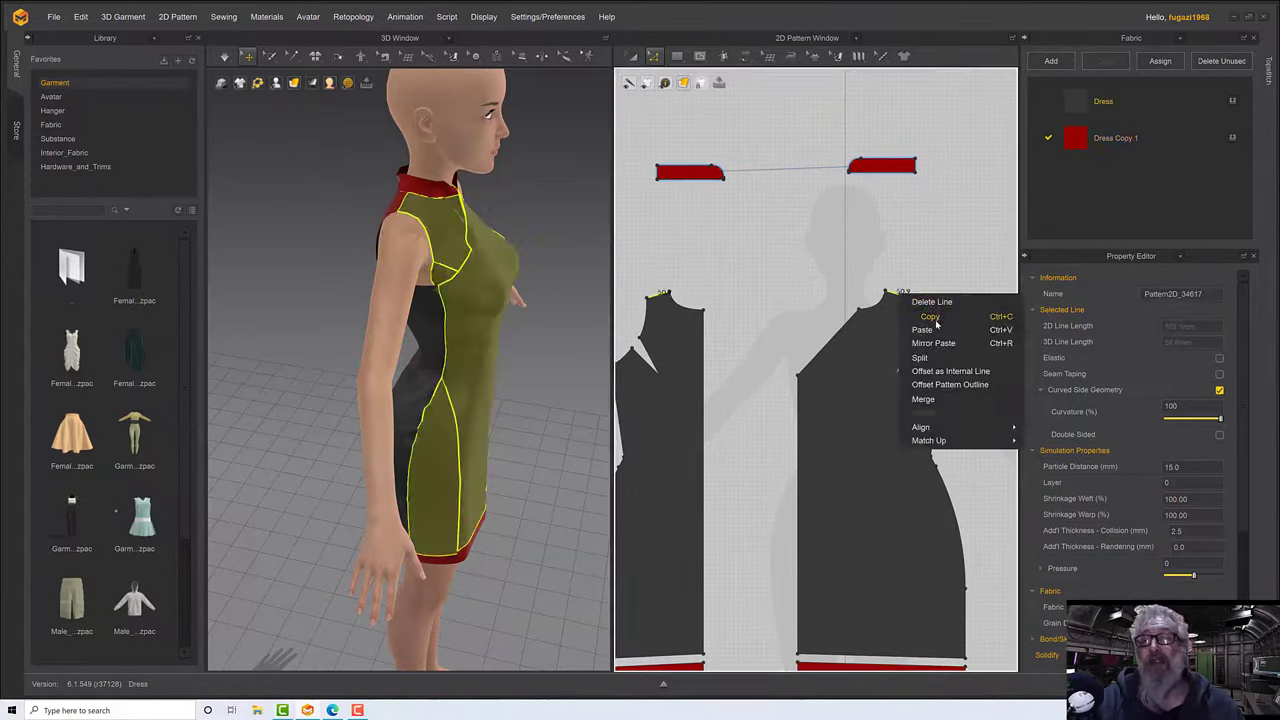
left_click(940, 371)
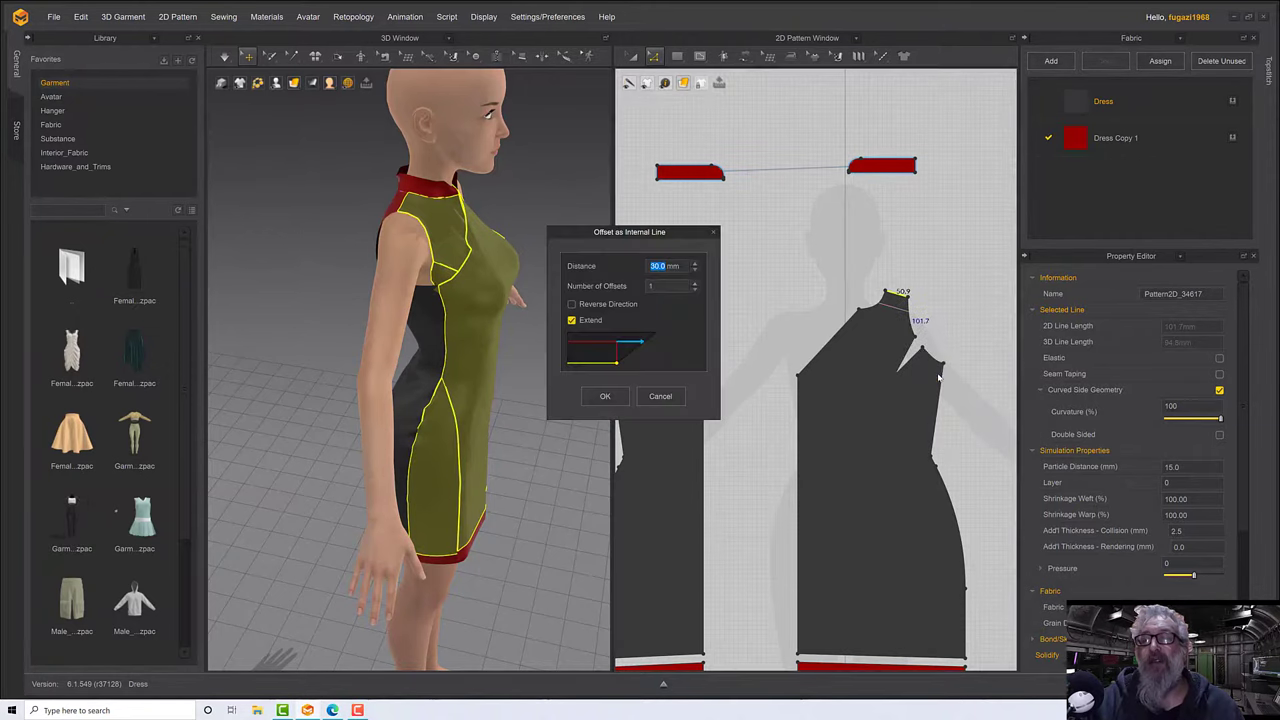
left_click(605, 396)
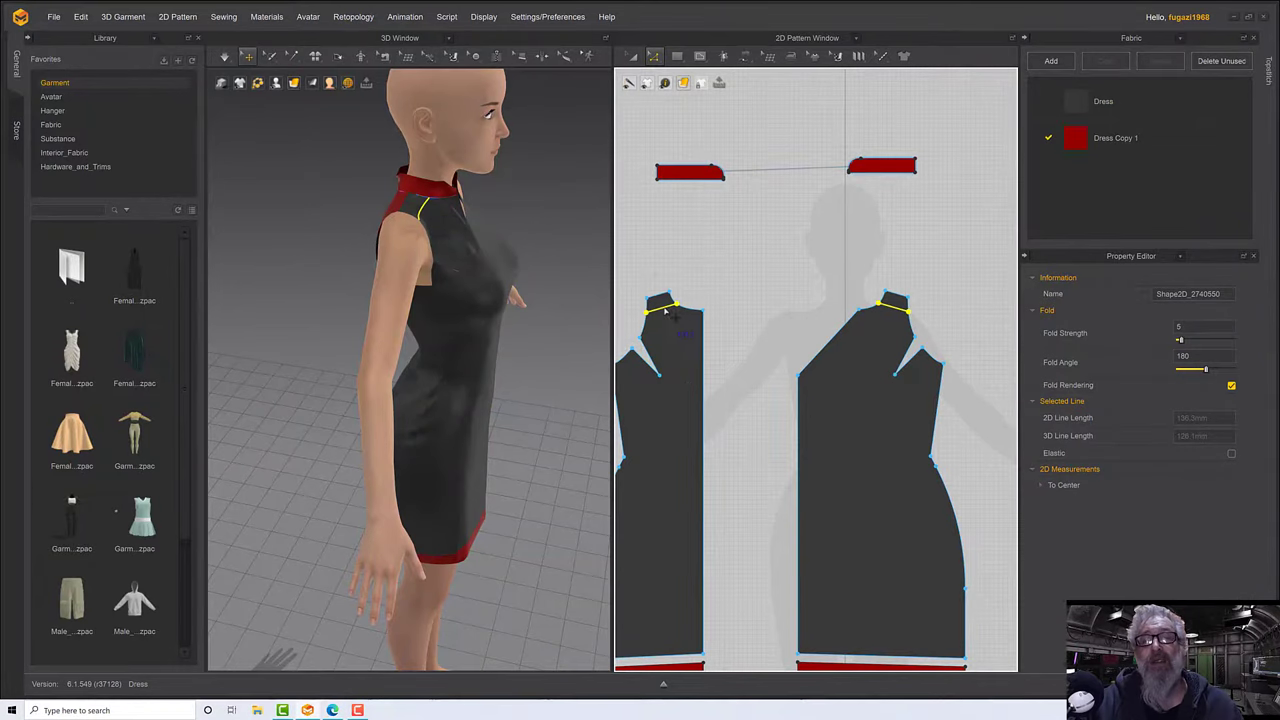
Cut both front panels along the new shoulder lines and assign Dress Copy 1 to the two small shoulder pieces.
right_click(665, 311)
left_click(710, 414)
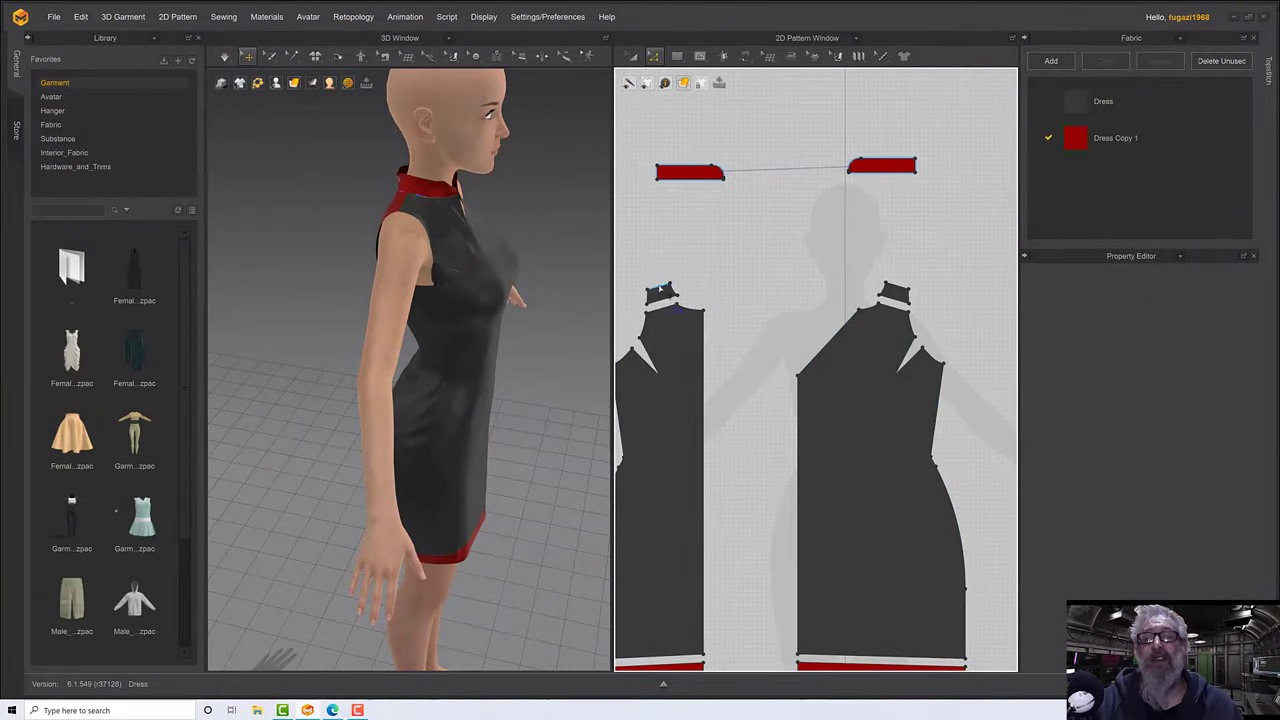
left_click(632, 56)
left_click(660, 293)
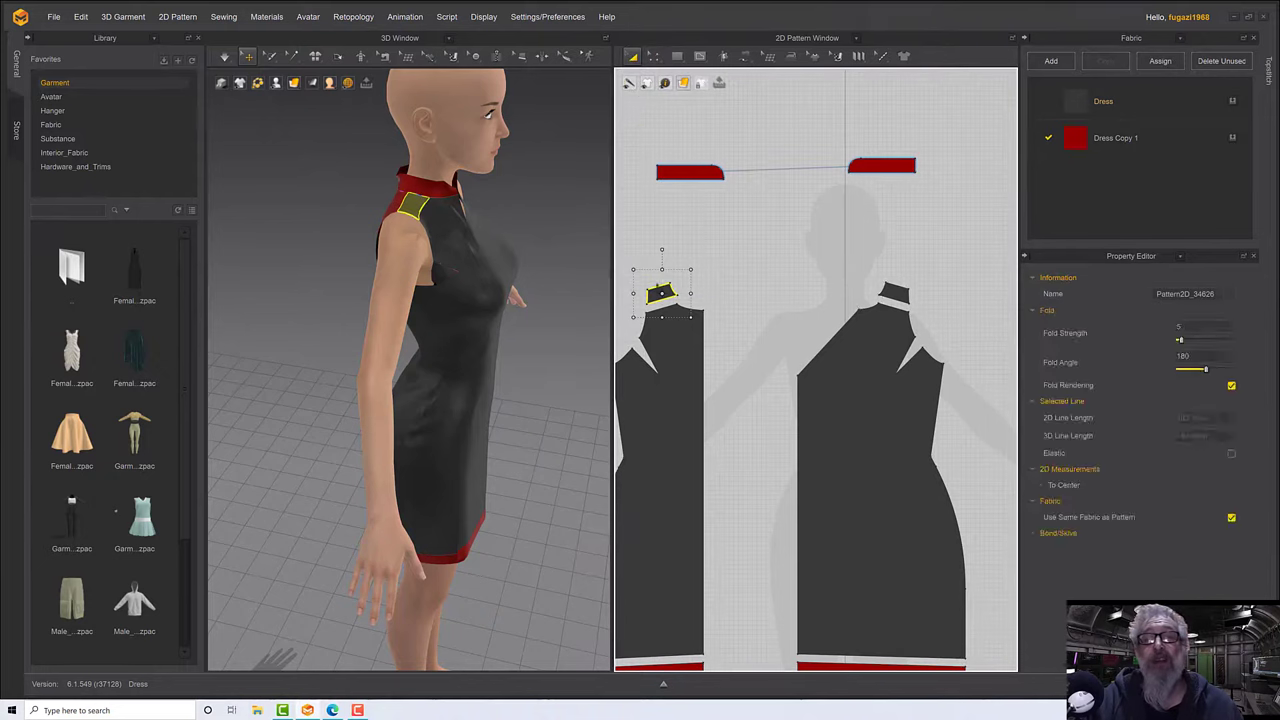
left_click(890, 288, "shift")
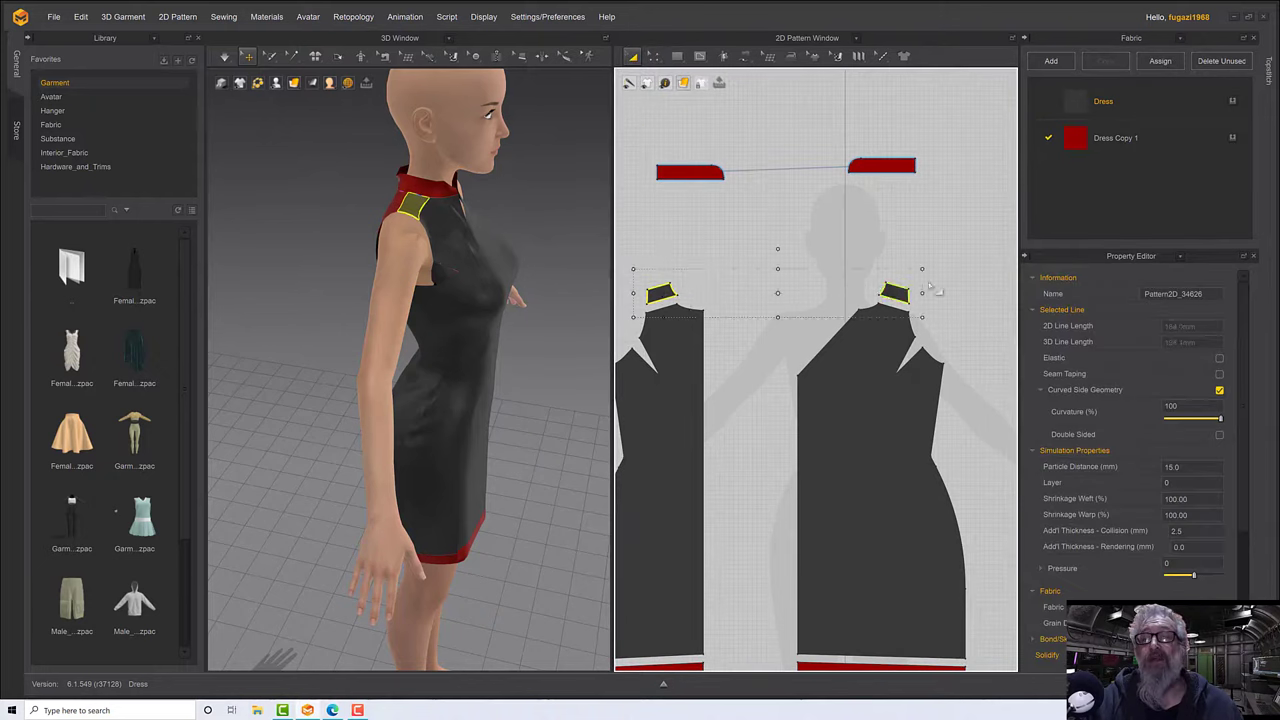
left_click(1232, 138)
Examine the dress from the back, front and side, and compare it with the front pattern pieces.
left_click(527, 236)
right_click_drag(527, 236, 330, 248)
scroll(467, 228, "up", 1)
scroll(467, 228, "down", 3)
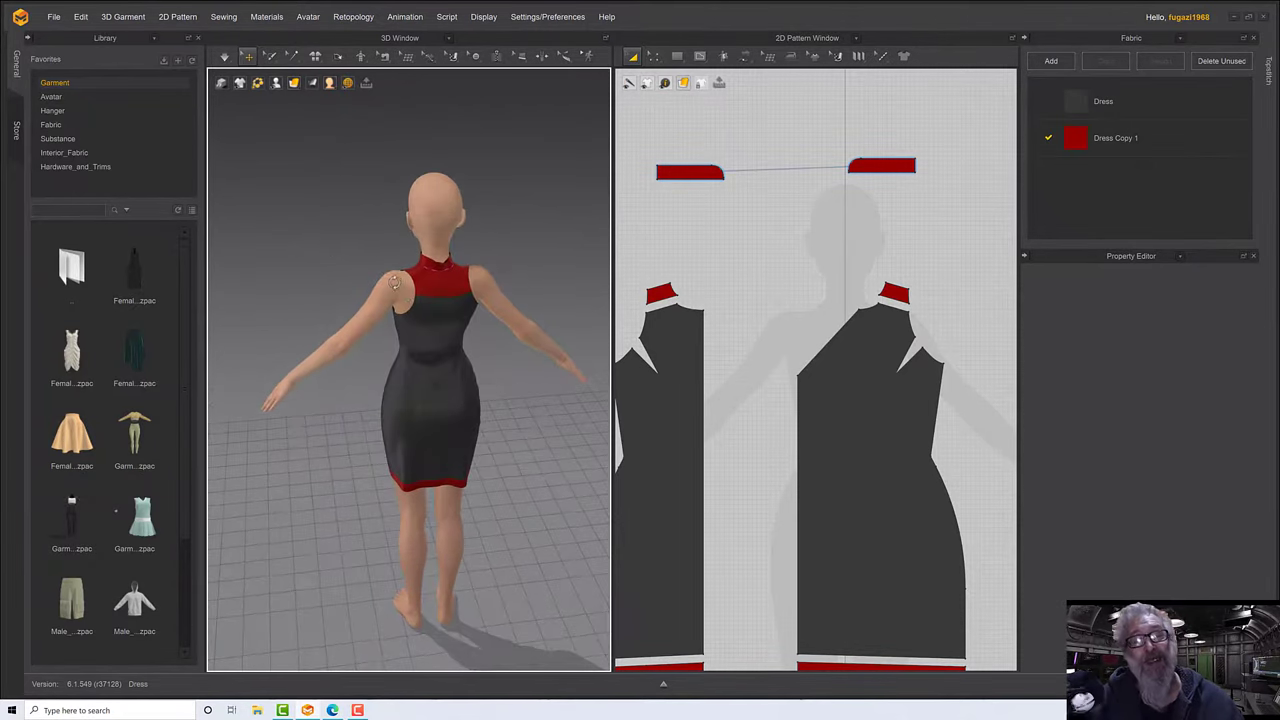
right_click_drag(395, 283, 545, 263)
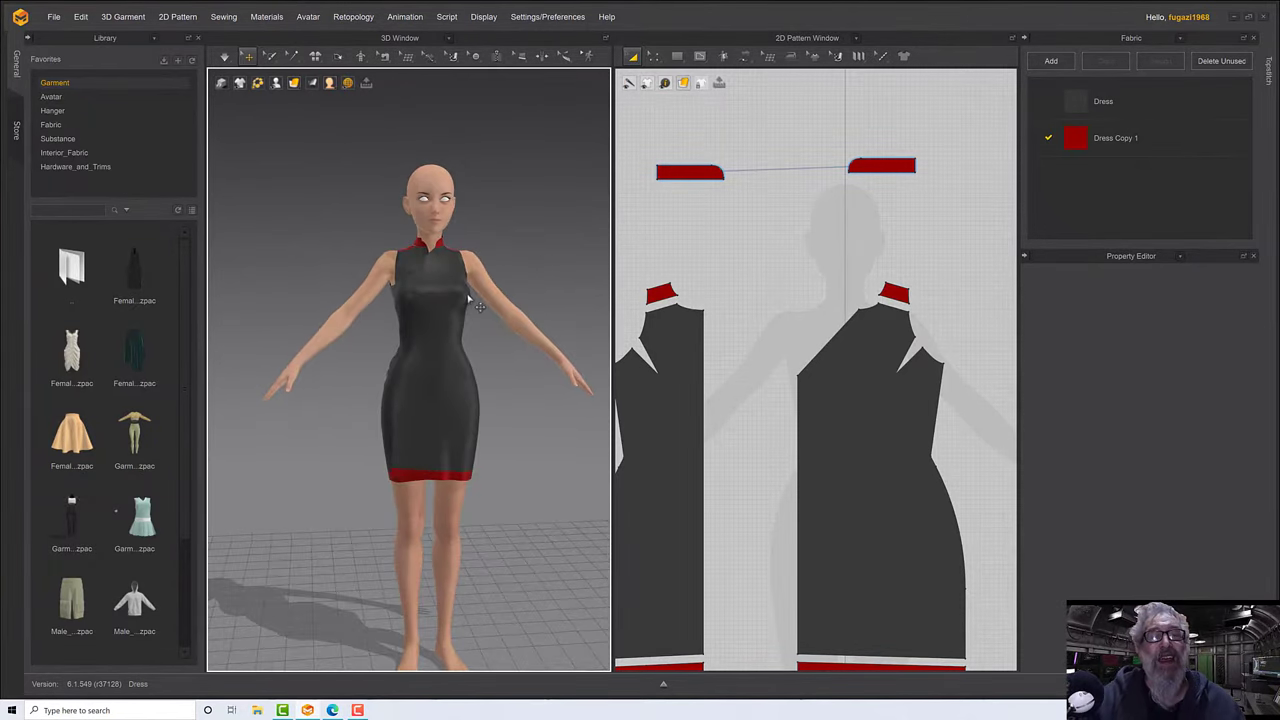
scroll(472, 302, "up", 4)
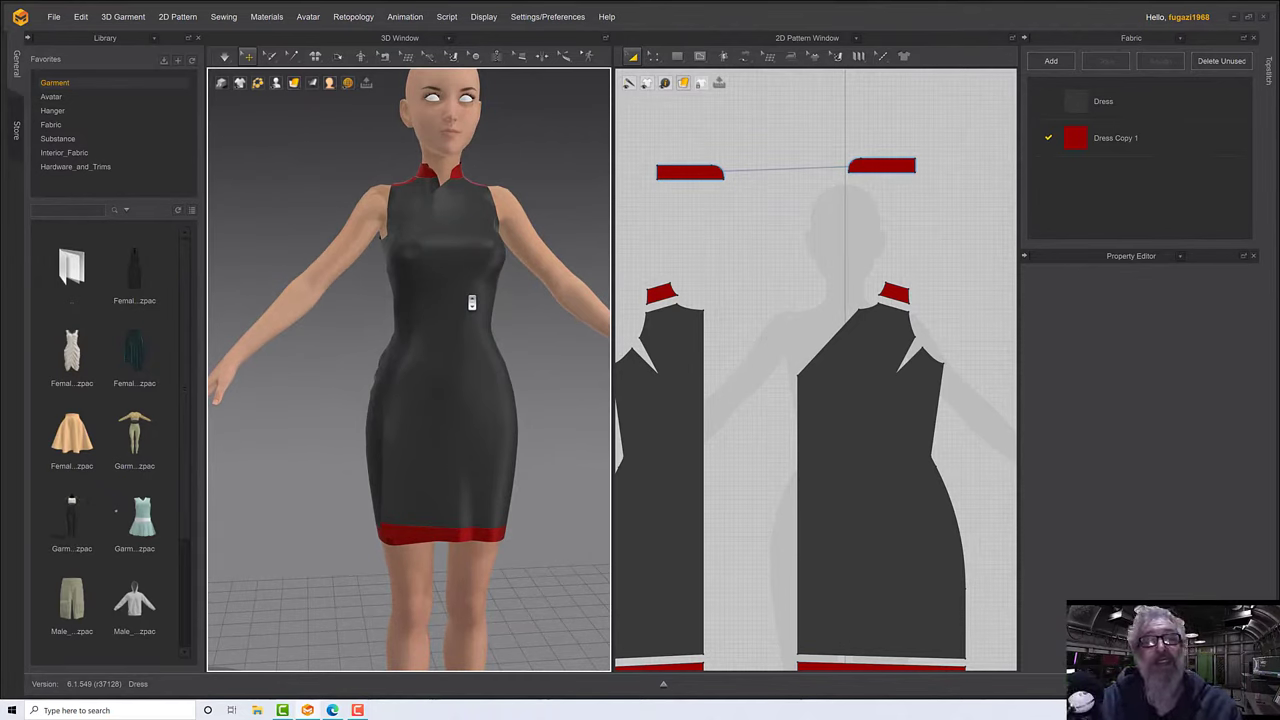
middle_click_drag(670, 375, 745, 321)
left_click(655, 287)
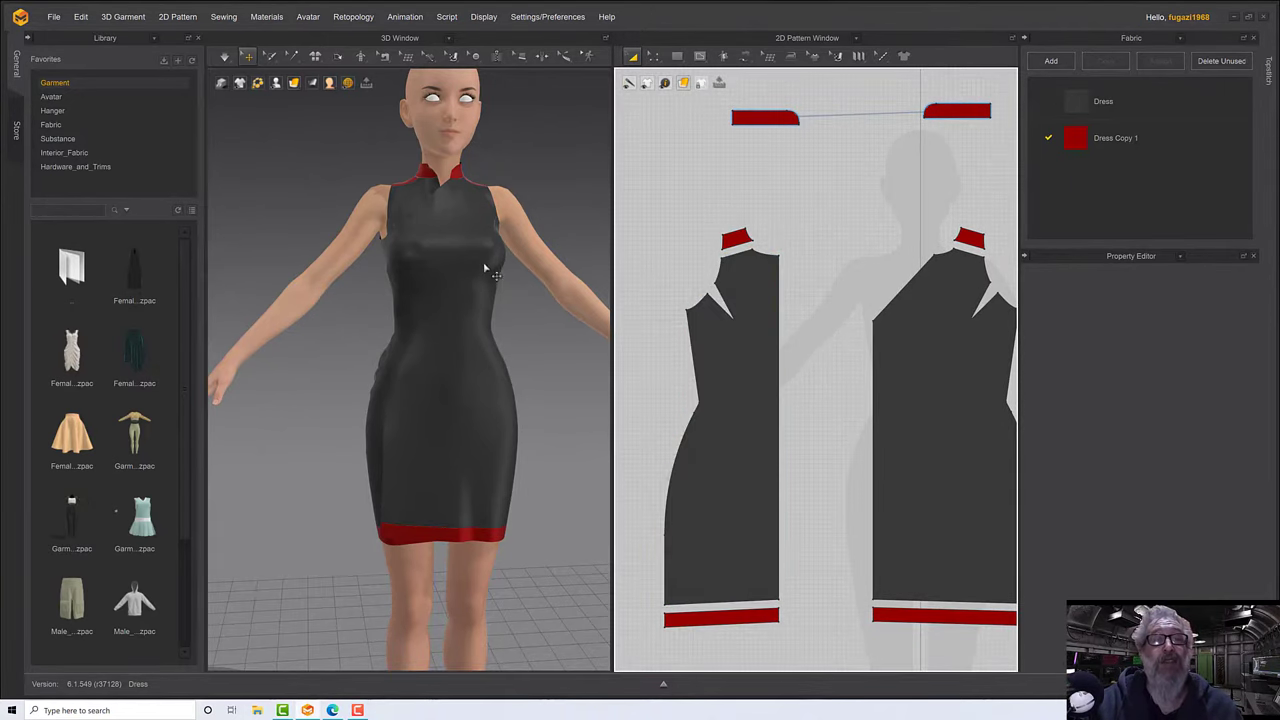
right_click_drag(485, 268, 449, 277)
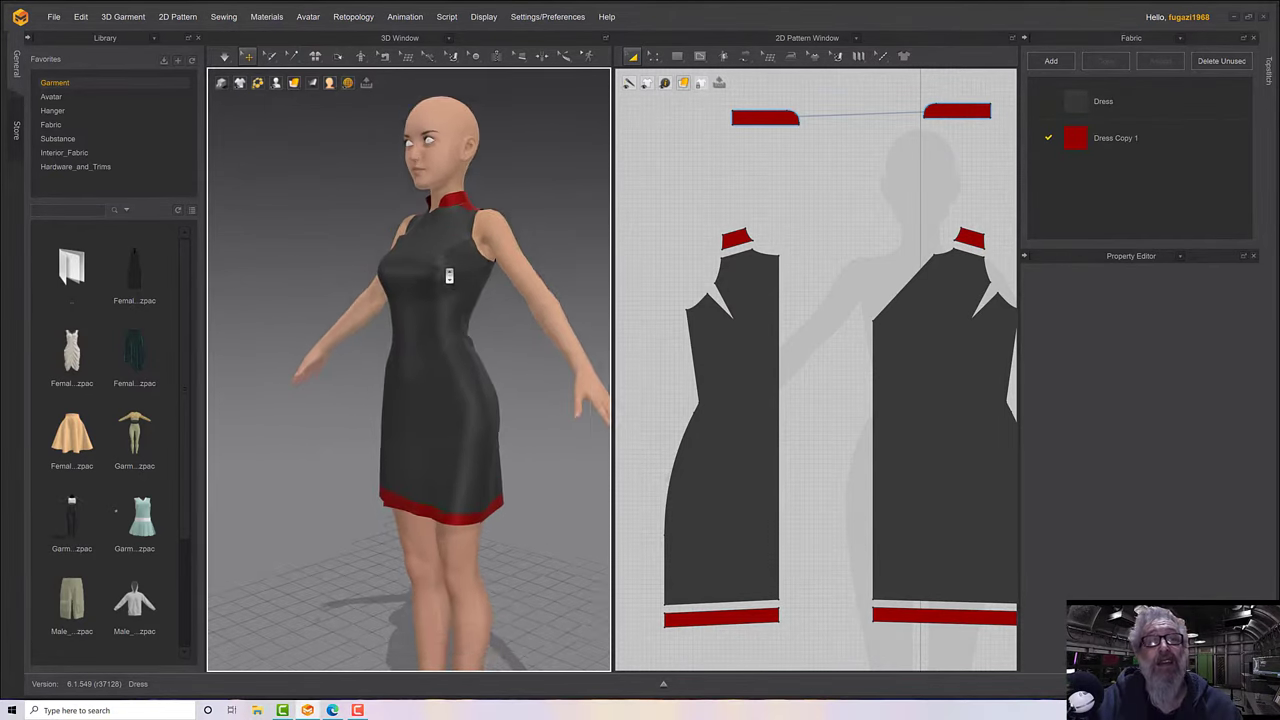
scroll(449, 277, "down", 2)
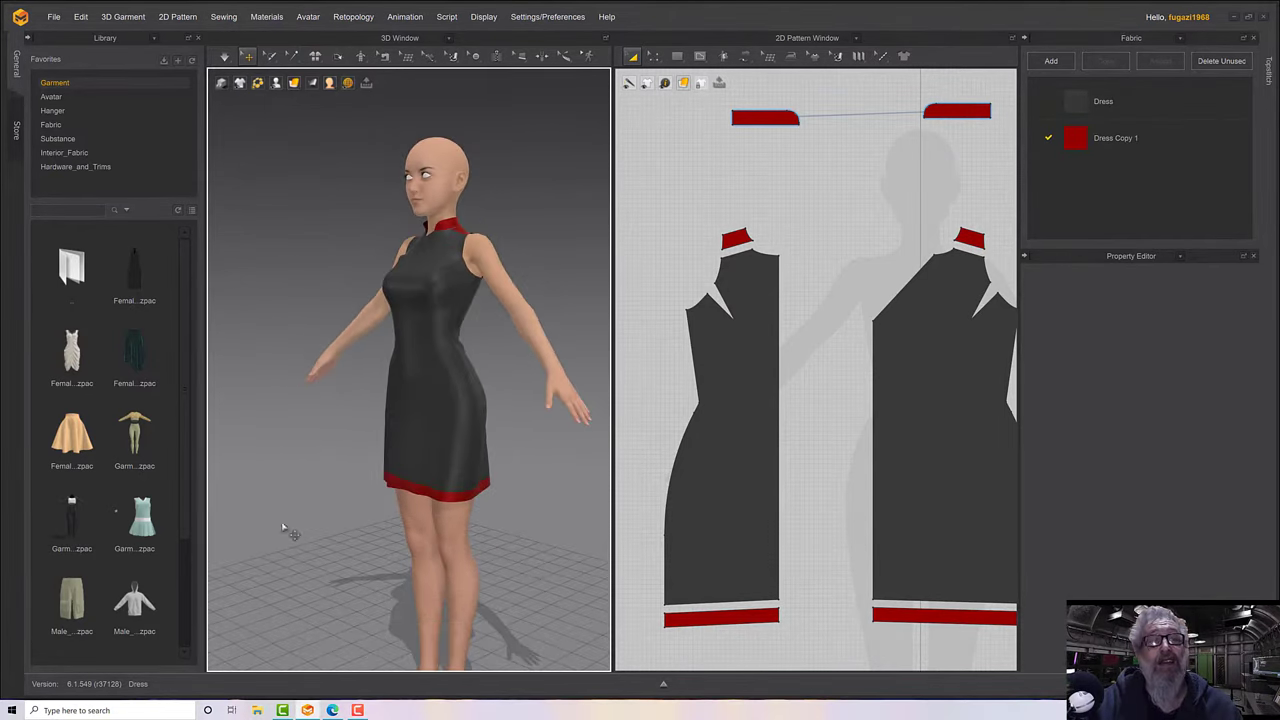
Open the animation timeline and start recording the dress simulation.
left_click(663, 685)
left_click(44, 521)
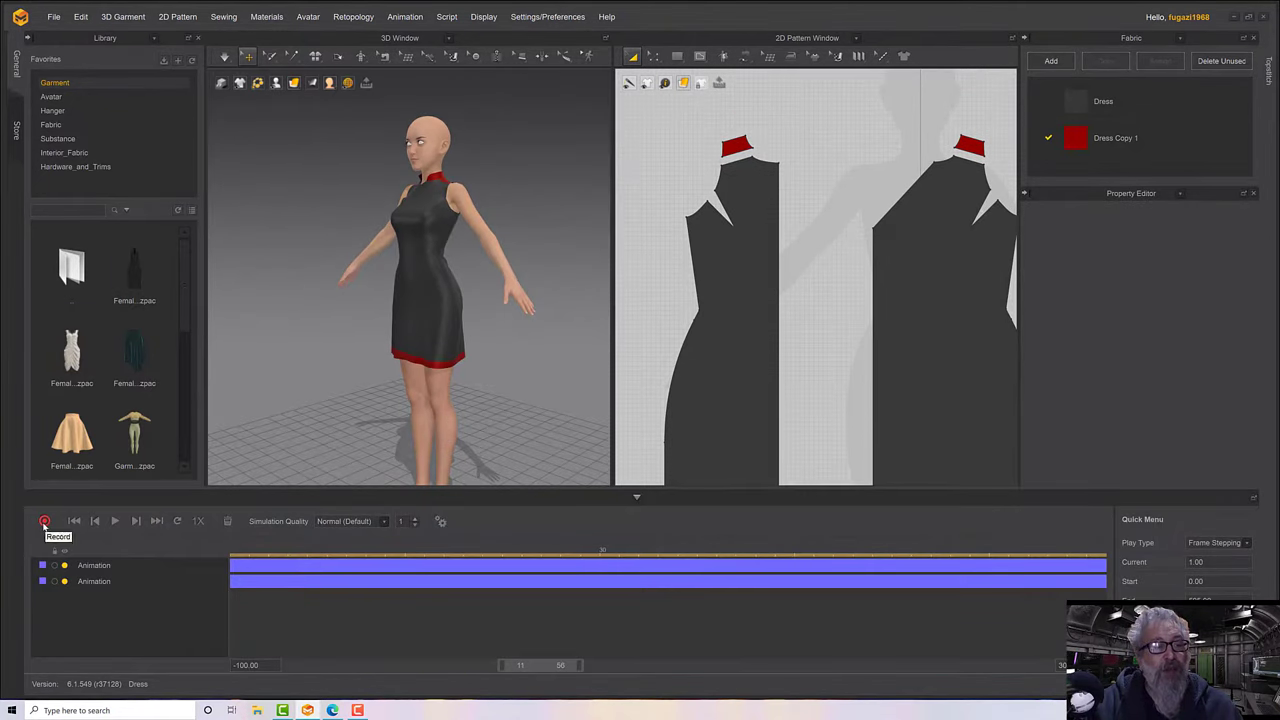
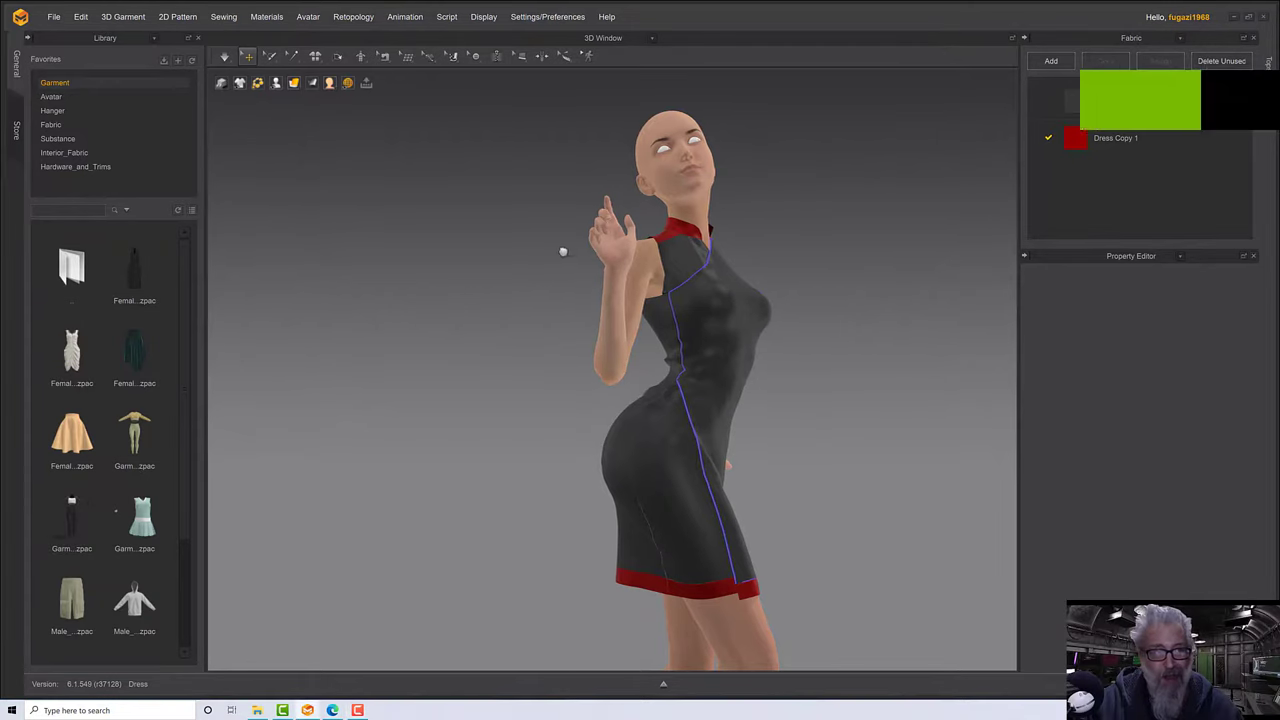
Select the Dress fabric to show its material properties while viewing the posed dress from the front.
right_click_drag(773, 243, 751, 246)
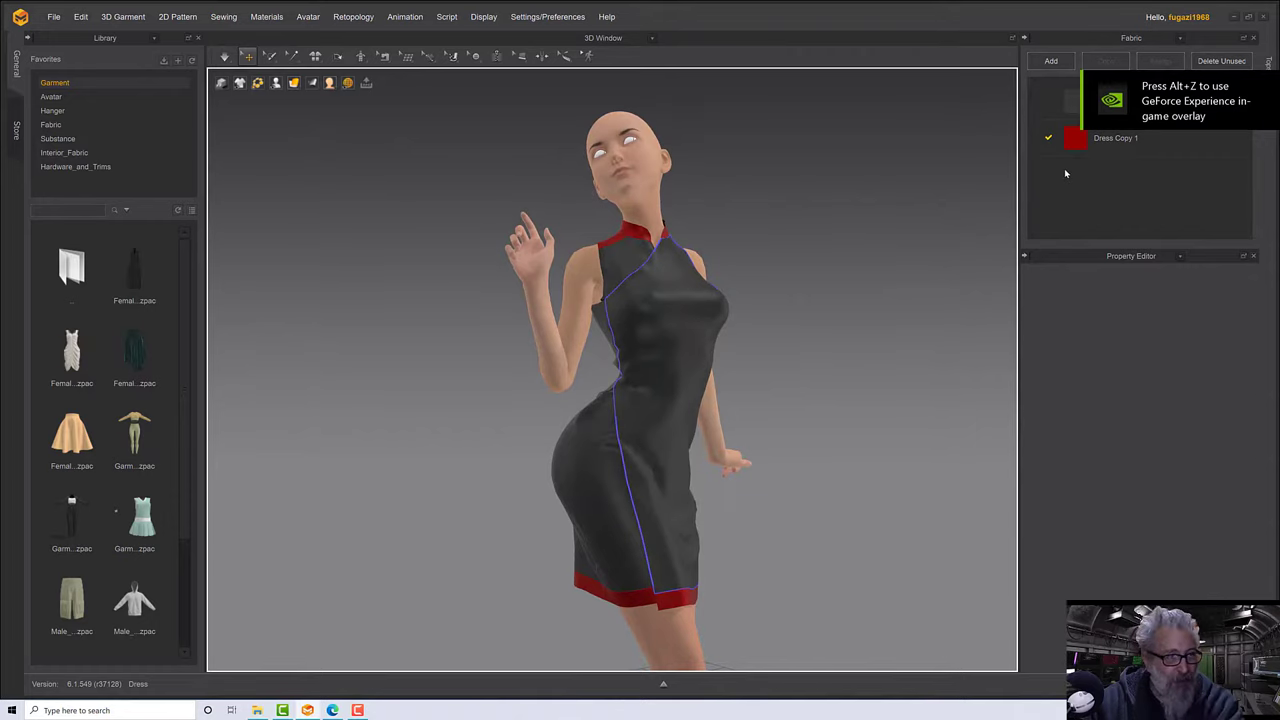
left_click(1072, 104)
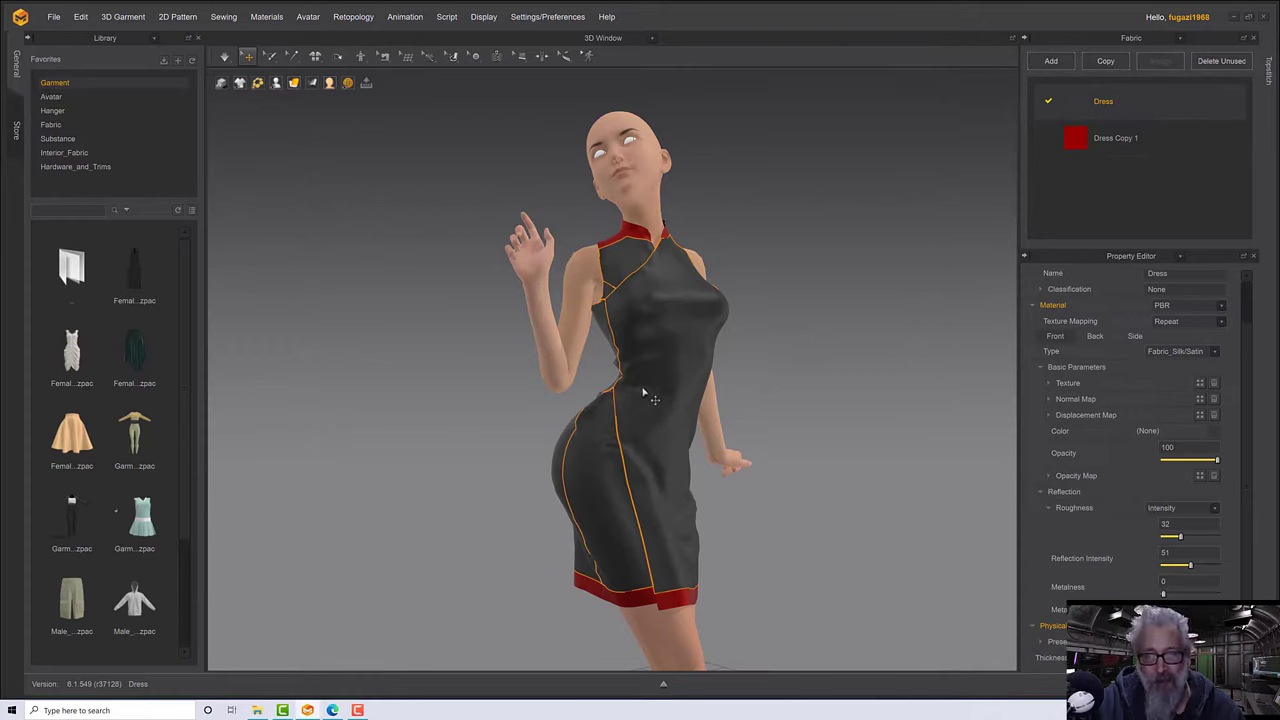
right_click_drag(646, 390, 664, 357)
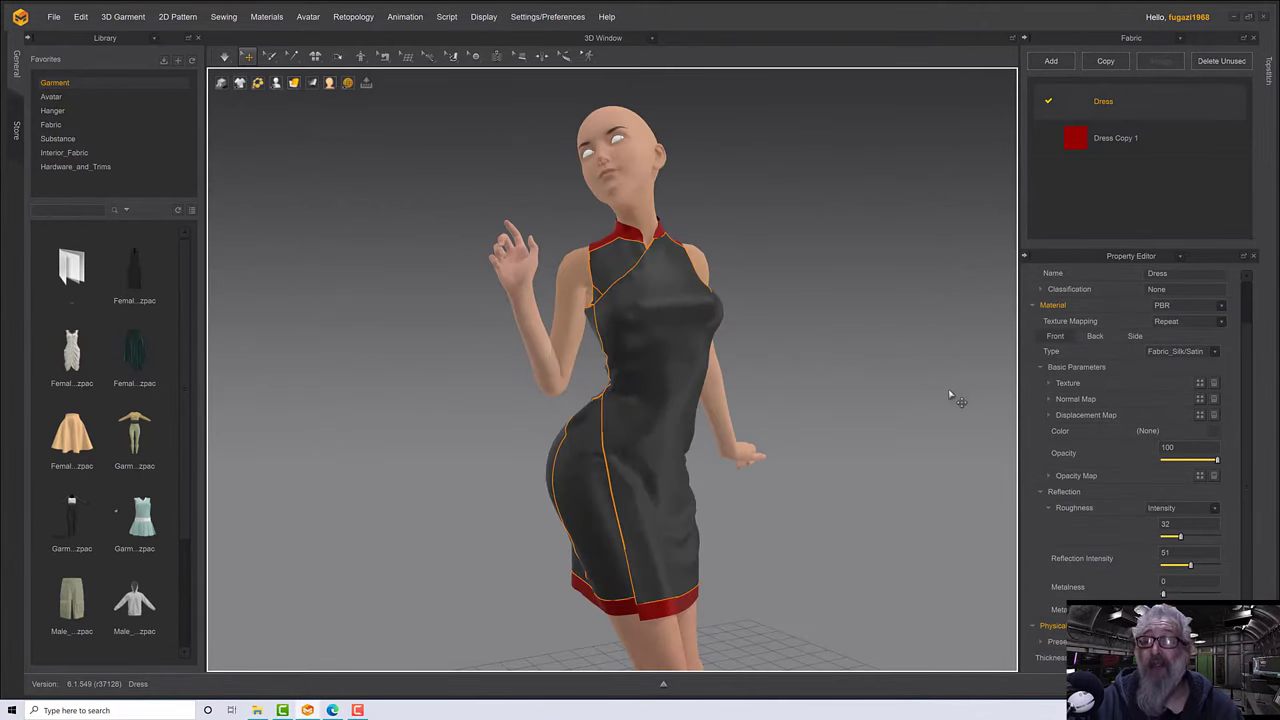
Set the Dress fabric's roughness to Map and load fdwt_lace001.png from the Wild Things - Lace Pack texture folder.
right_click_drag(783, 378, 675, 393)
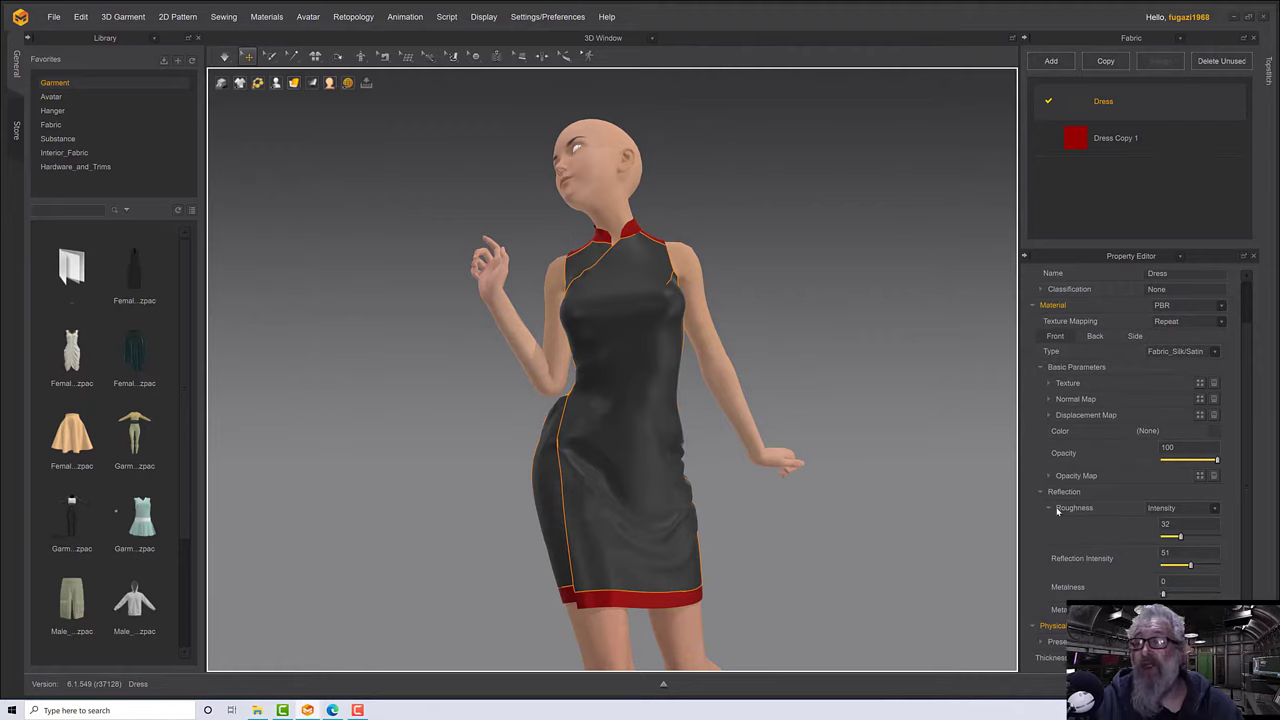
left_click(1171, 510)
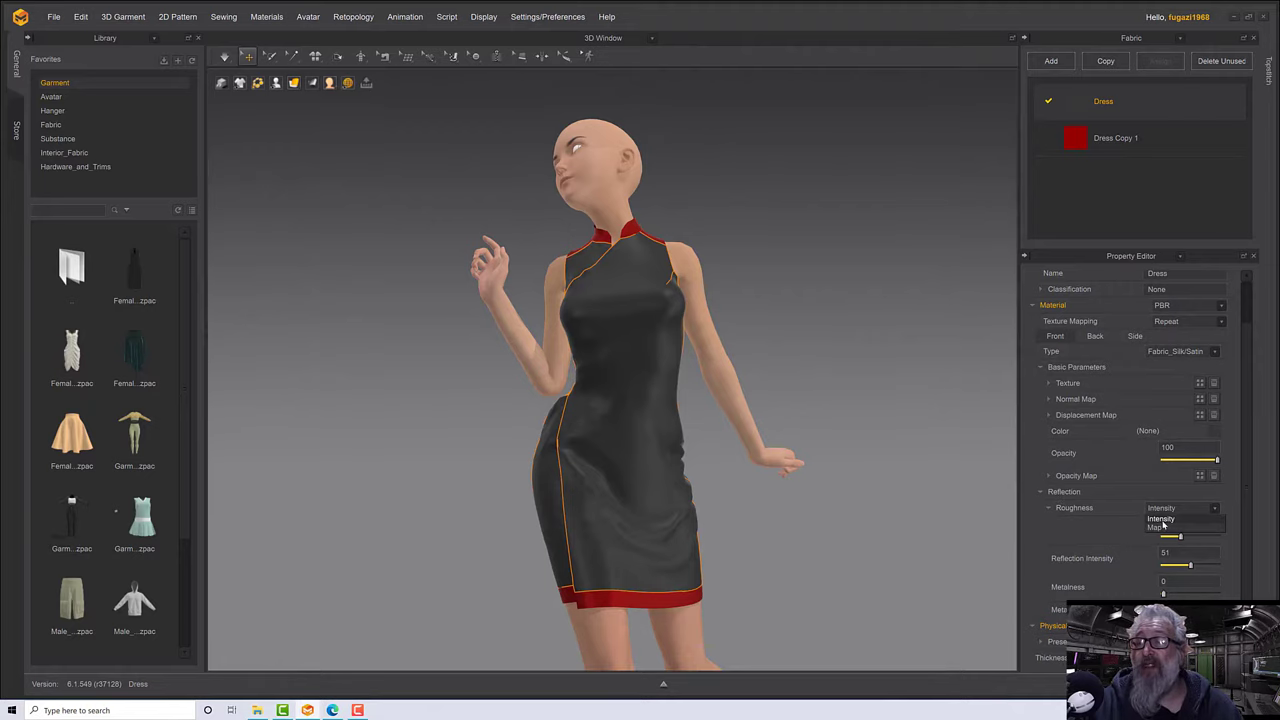
left_click(1162, 527)
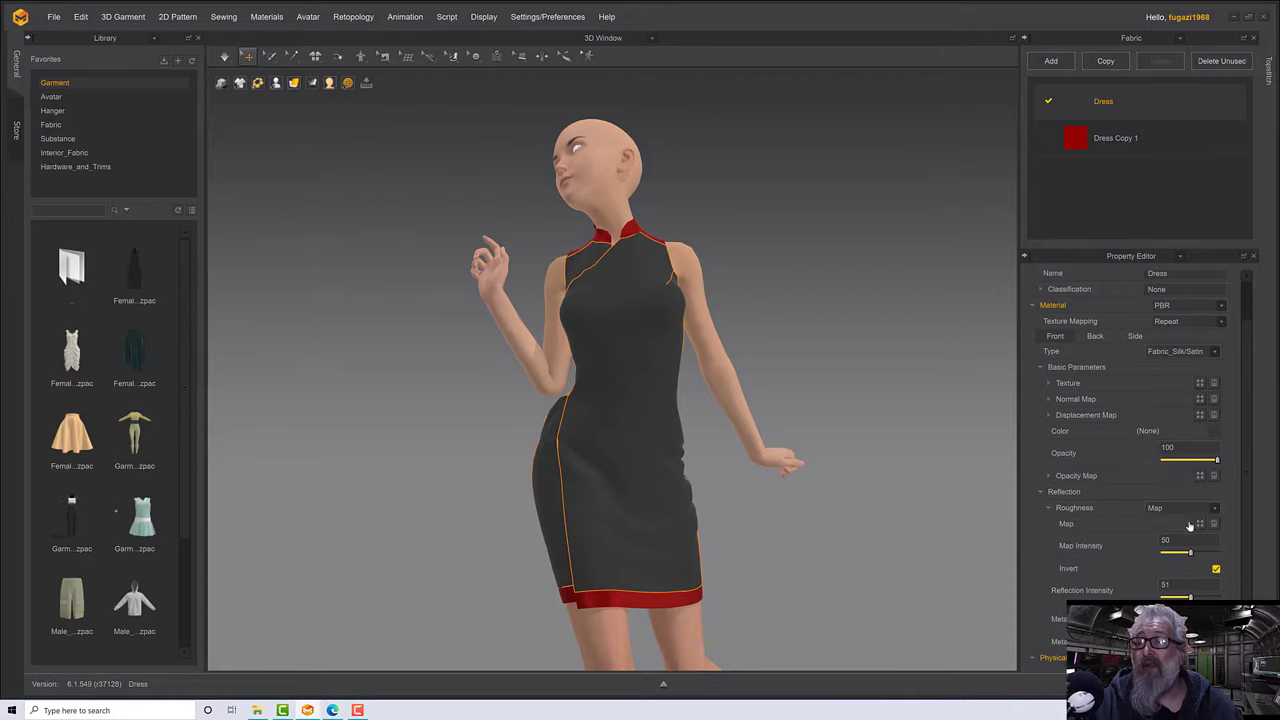
left_click(1199, 524)
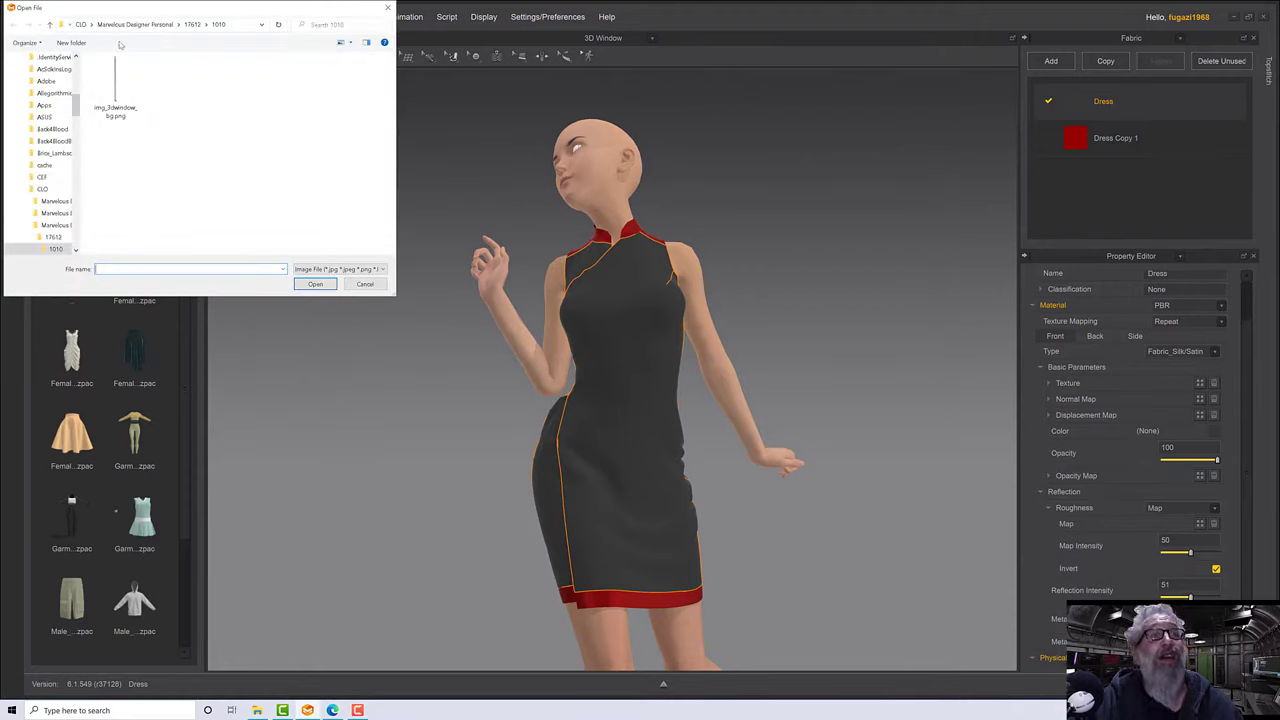
right_click(141, 267)
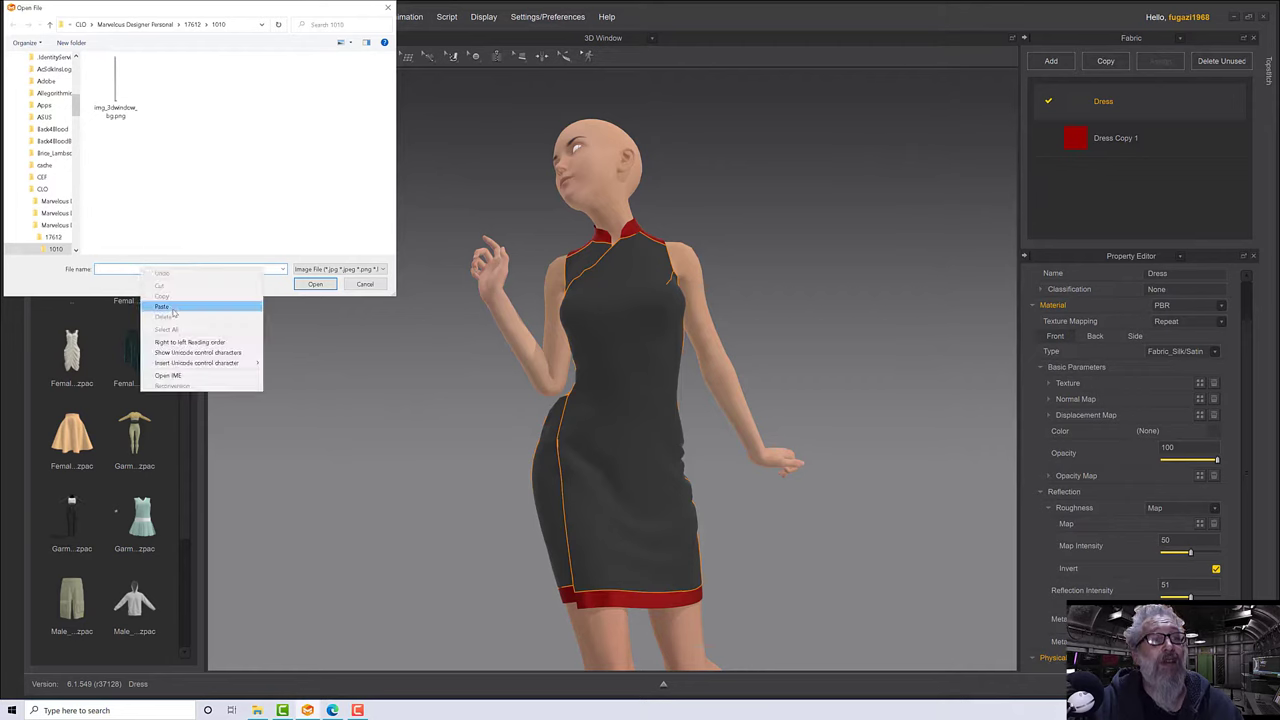
left_click(172, 308)
key("Return")
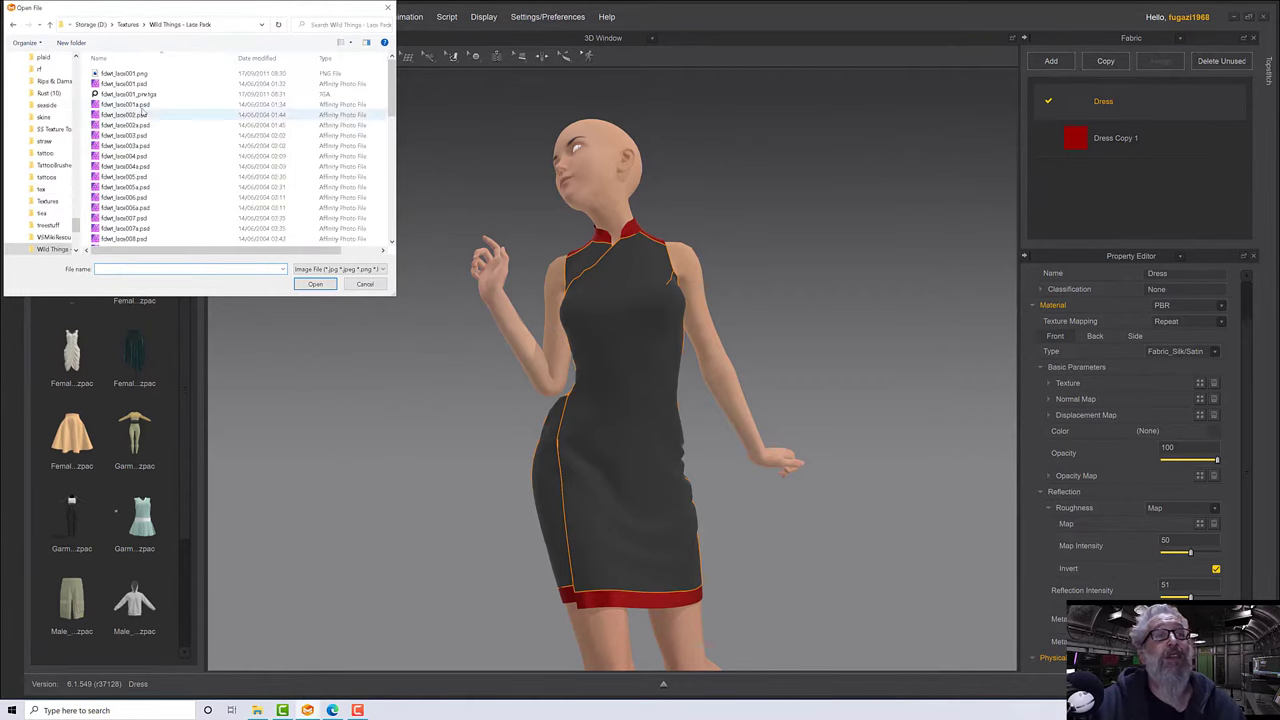
double_click(135, 73)
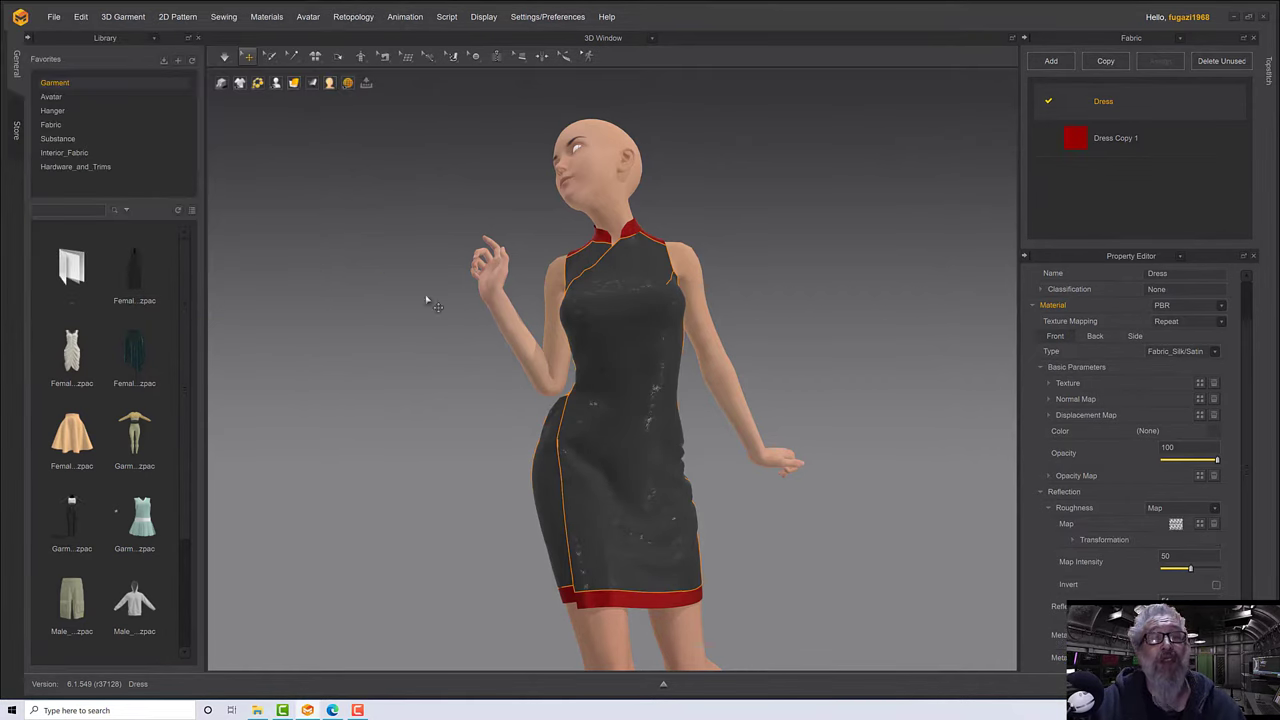
Examine the lace pattern on the dark dress up close at the front and side, and from a distance.
scroll(614, 333, "up", 10)
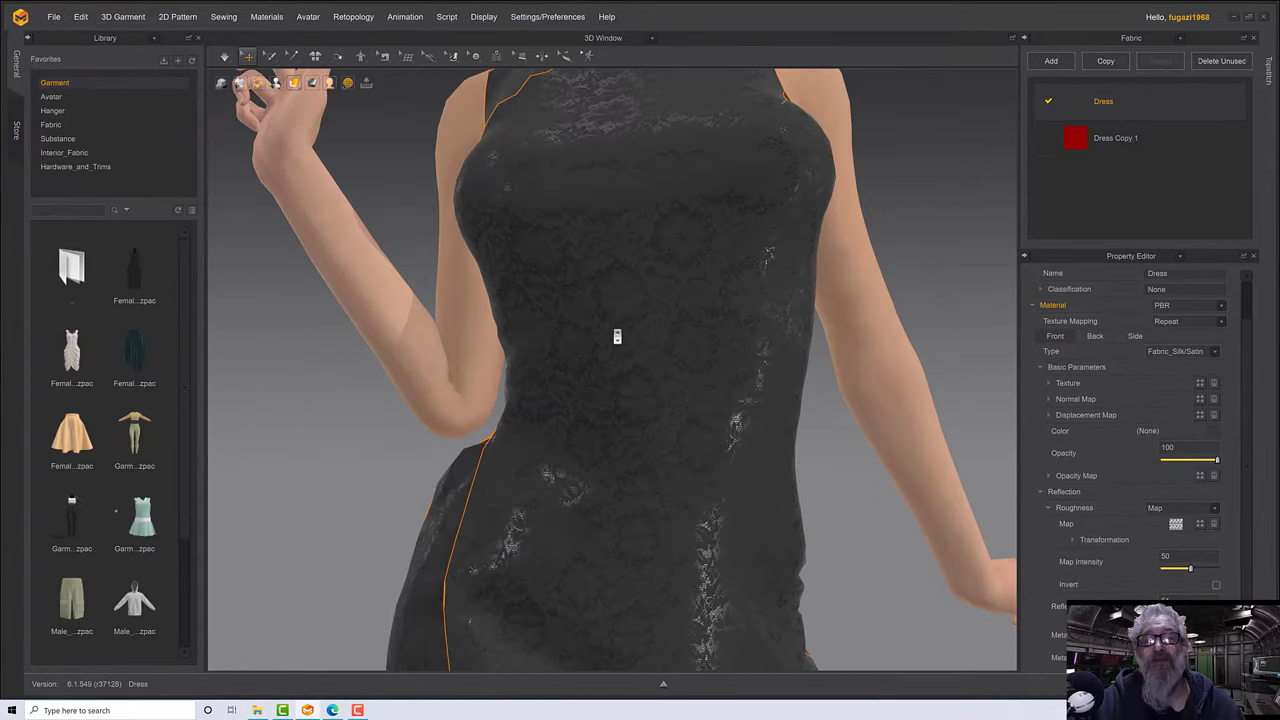
left_click(614, 336)
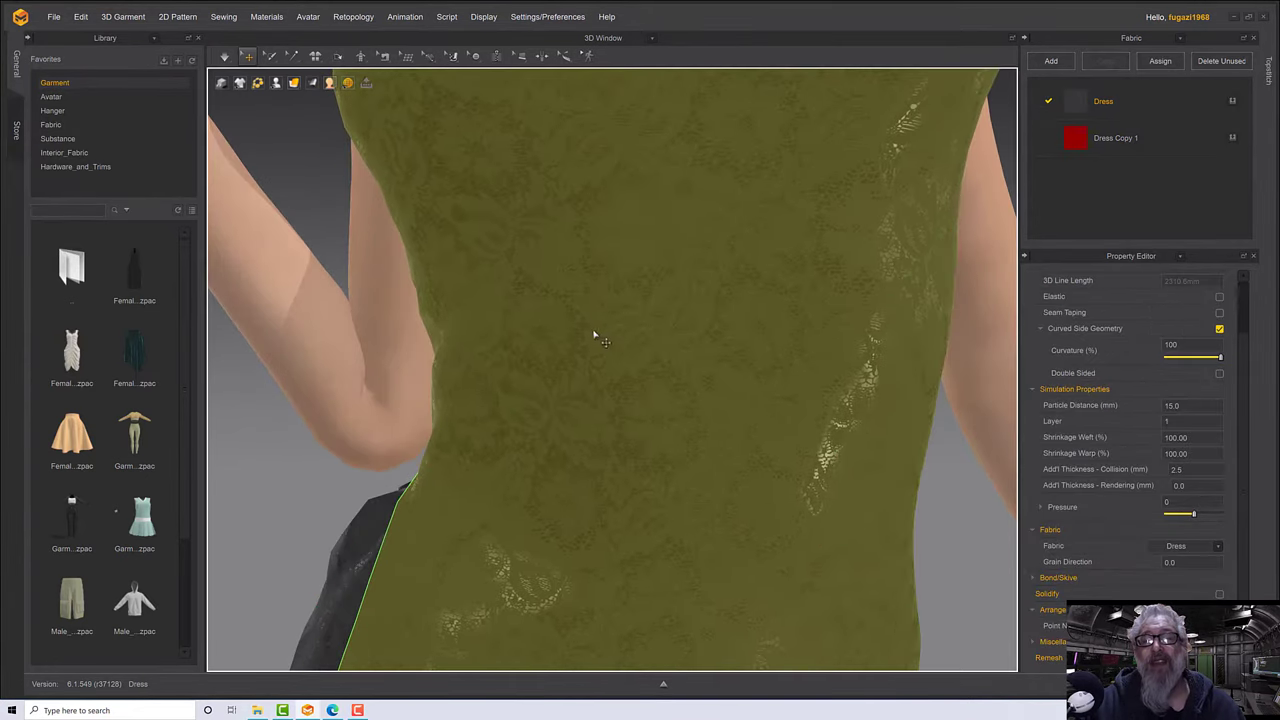
scroll(616, 340, "down", 6)
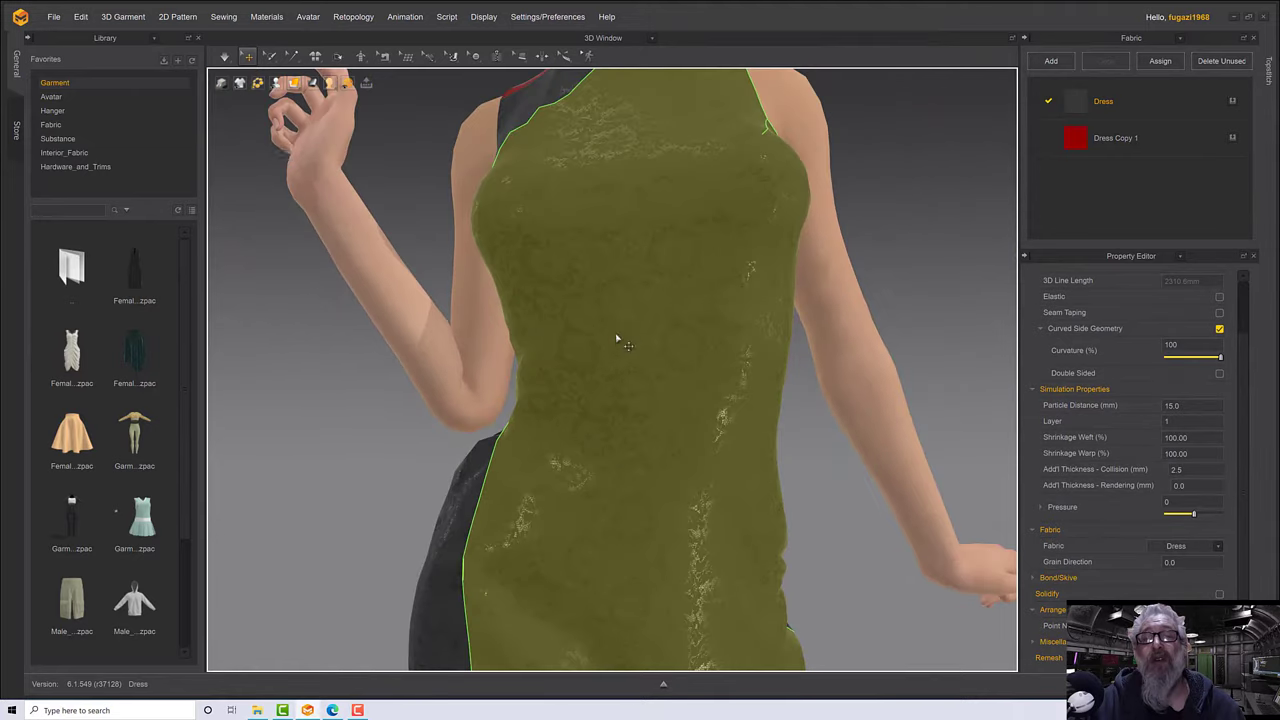
left_click(857, 338)
right_click_drag(920, 329, 883, 328)
scroll(628, 326, "down", 3)
scroll(628, 326, "up", 7)
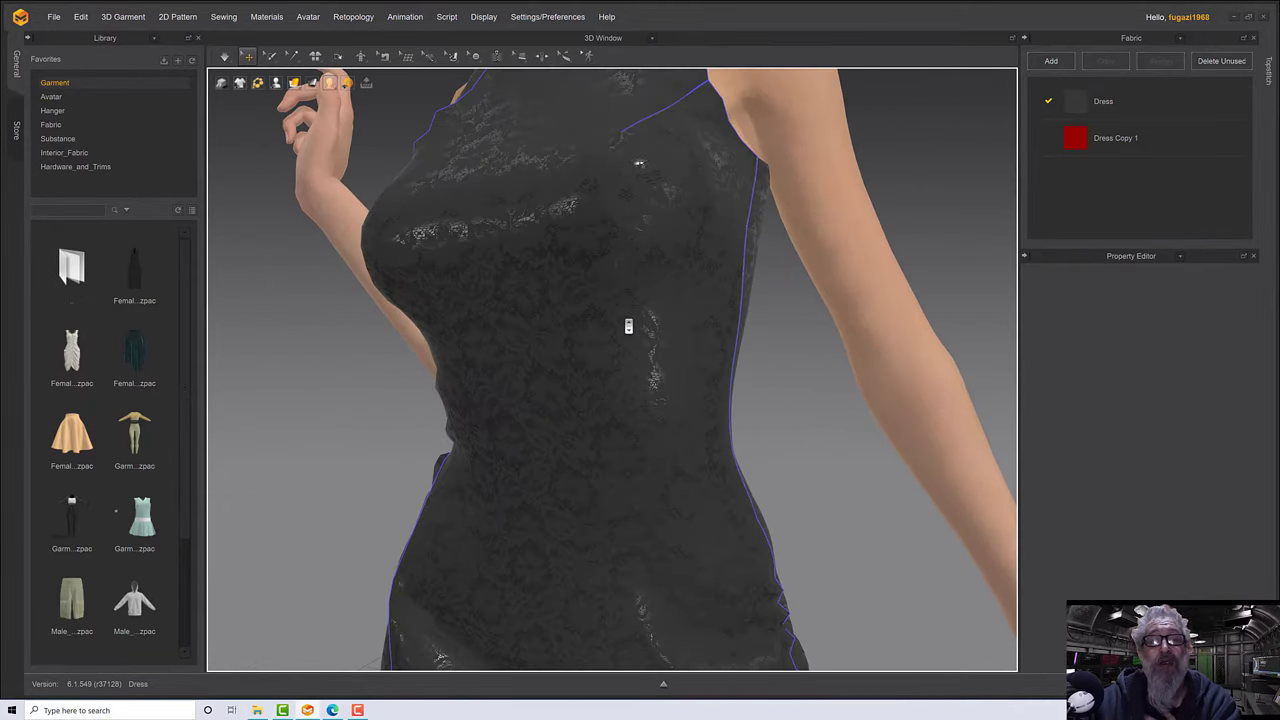
scroll(628, 326, "up", 2)
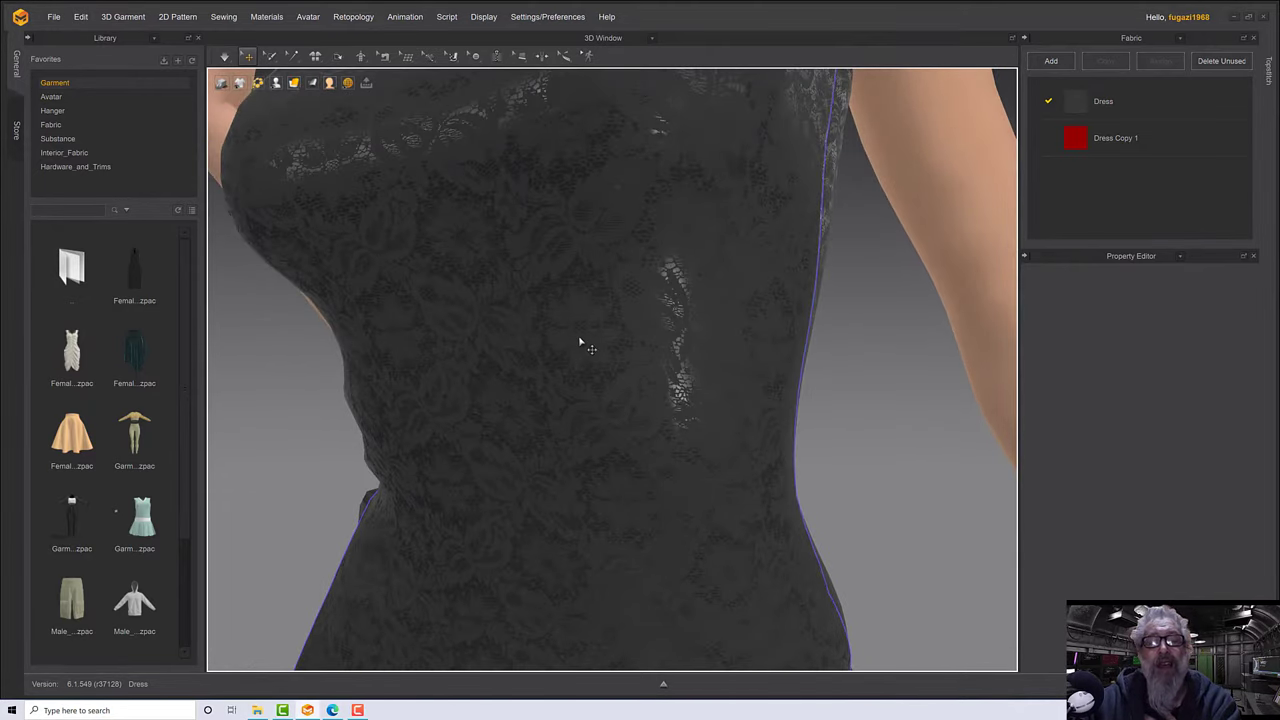
scroll(582, 344, "down", 5)
mouse_move(582, 344)
right_mouse_down()
mouse_move(658, 338)
mouse_move(600, 348)
mouse_move(580, 320)
mouse_move(590, 335)
right_mouse_up()
scroll(605, 357, "down", 5)
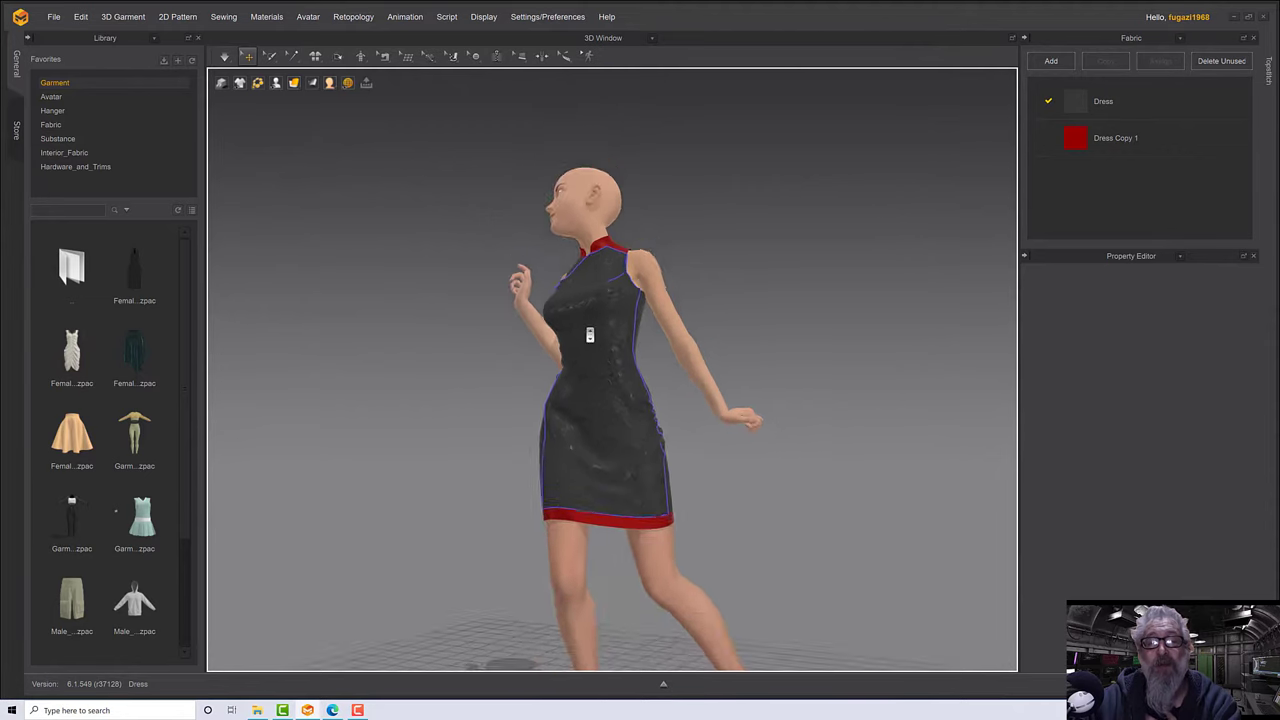
scroll(590, 335, "up", 3)
middle_click_drag(586, 337, 587, 295)
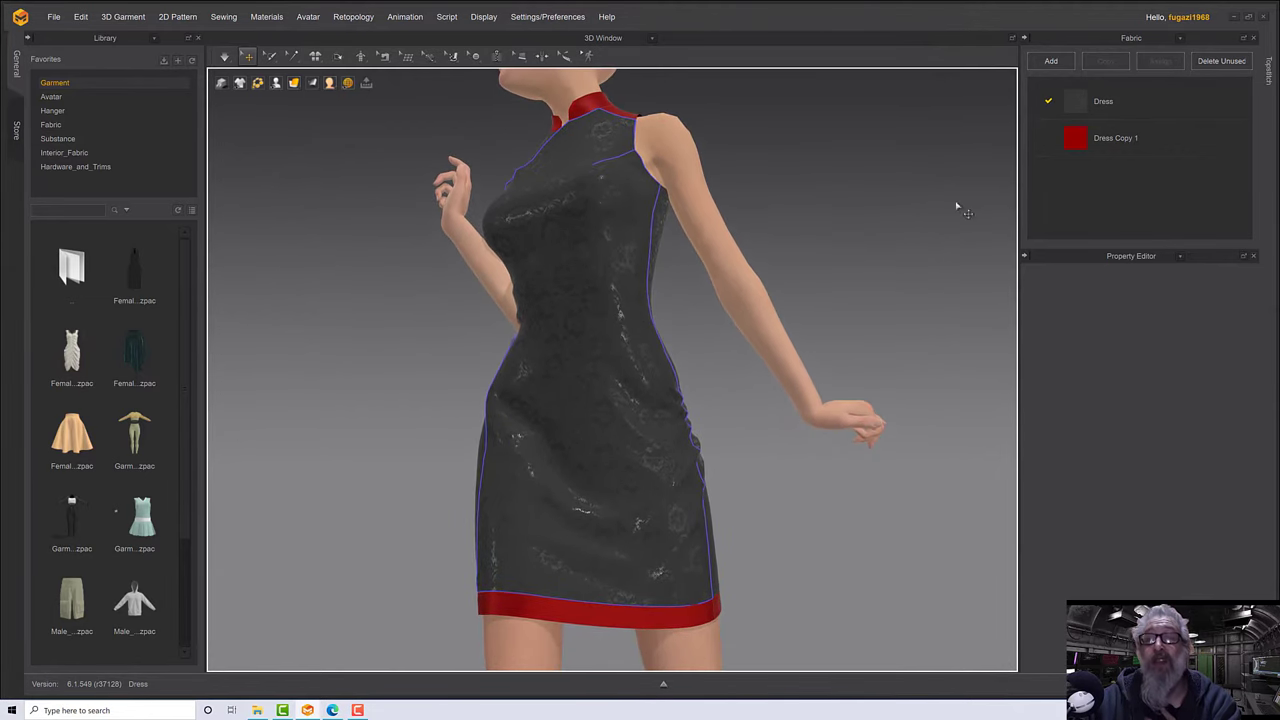
Set the roughness of Dress Copy 1 to Map and load the same lace image, fdwt_lace001.png.
left_click(1111, 143)
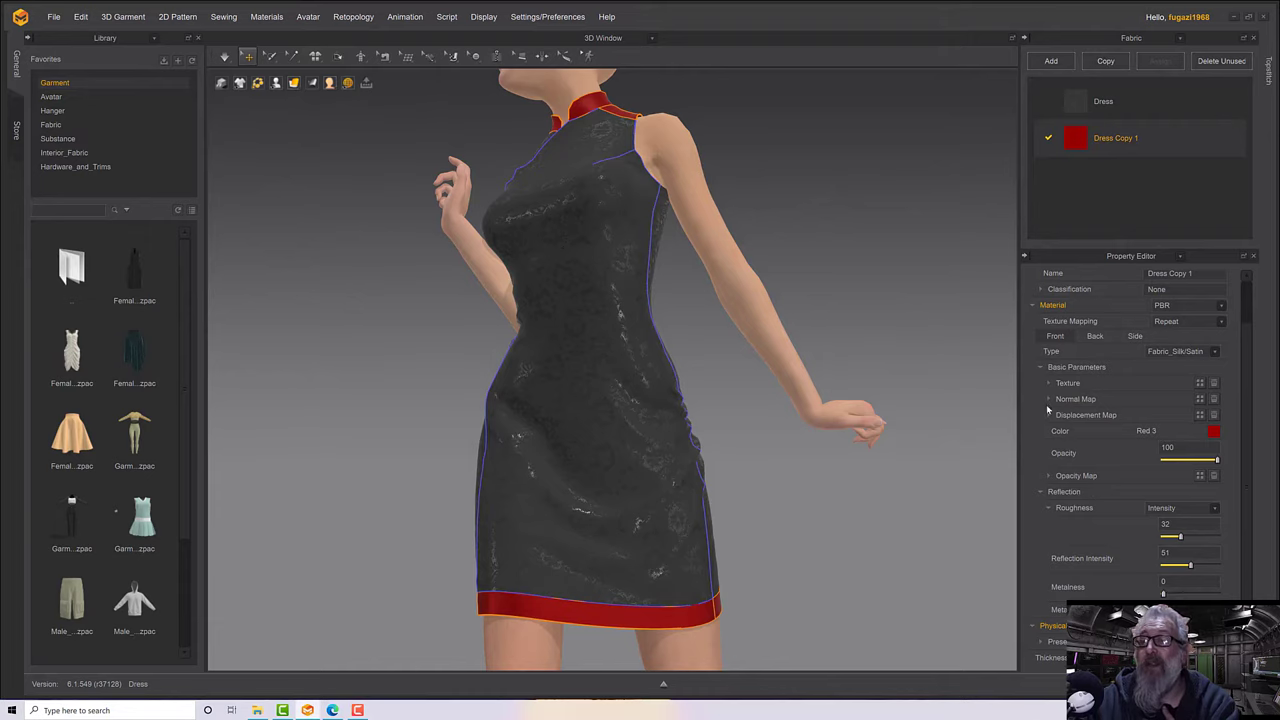
left_click(1155, 510)
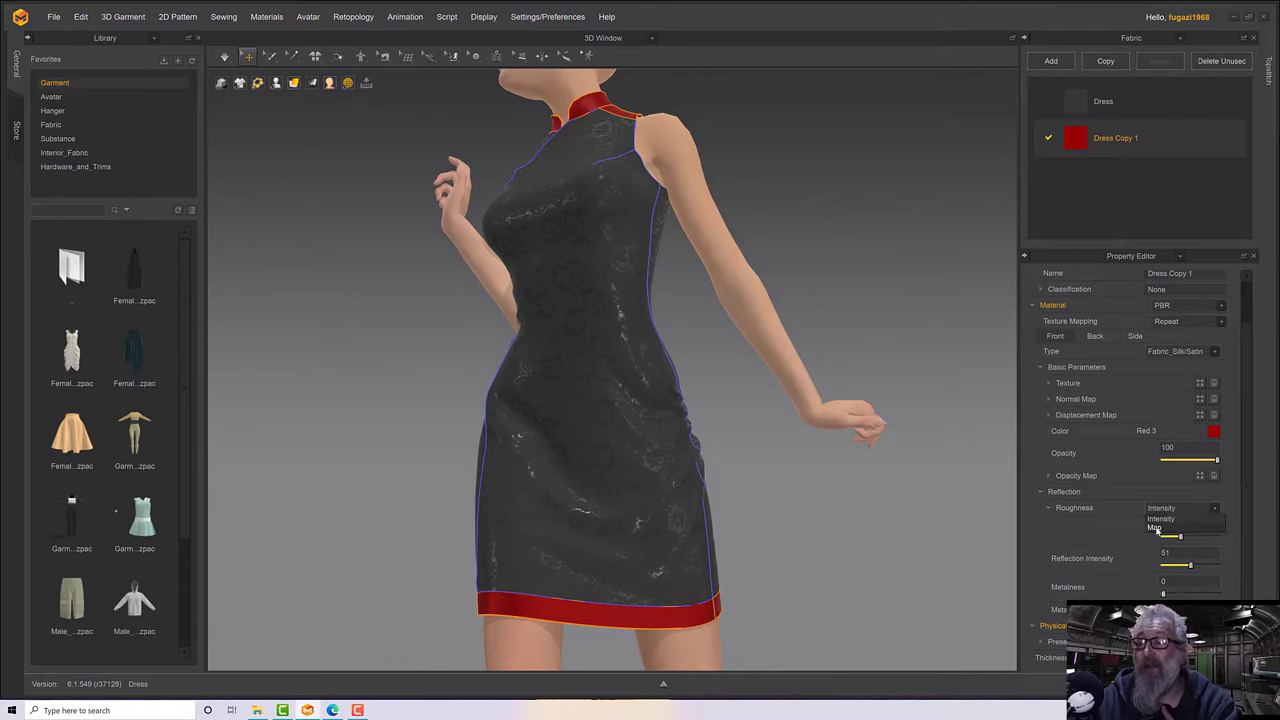
left_click(1130, 531)
left_click(1199, 523)
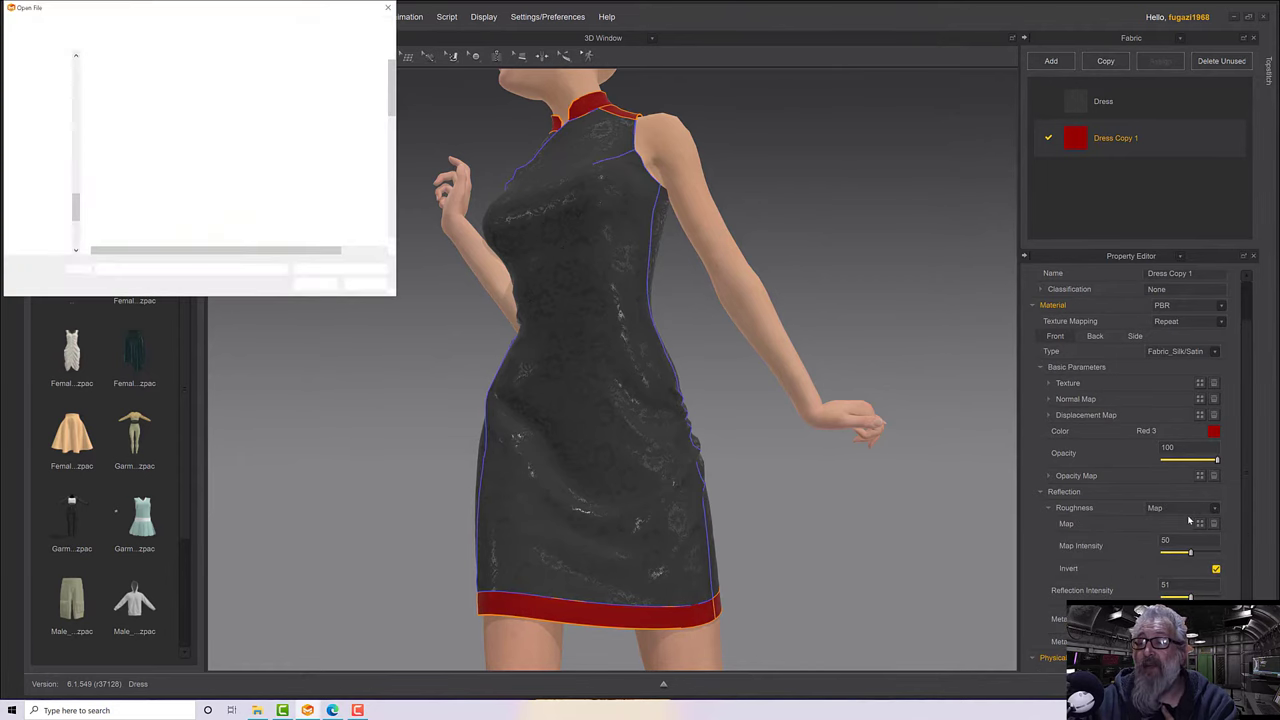
left_click(116, 73)
left_click(315, 284)
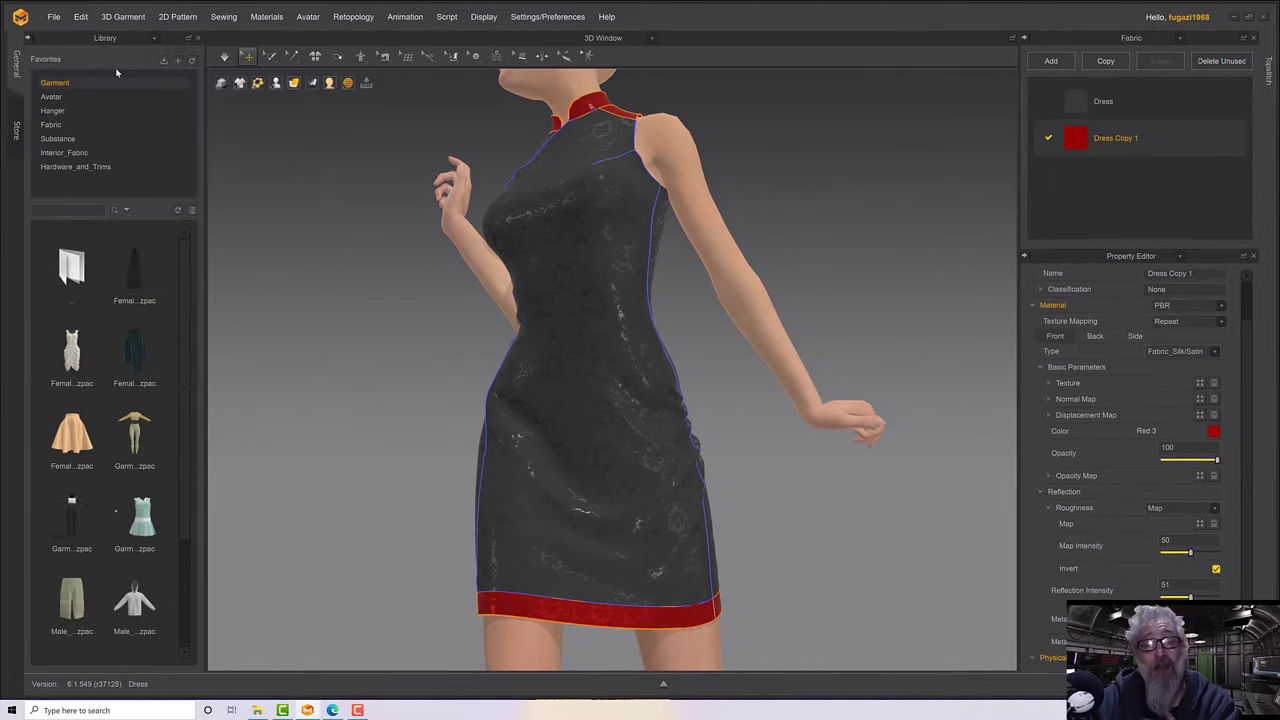
Inspect the lace effect on the red hem and invert the roughness map of Dress Copy 1.
right_click_drag(517, 382, 459, 373)
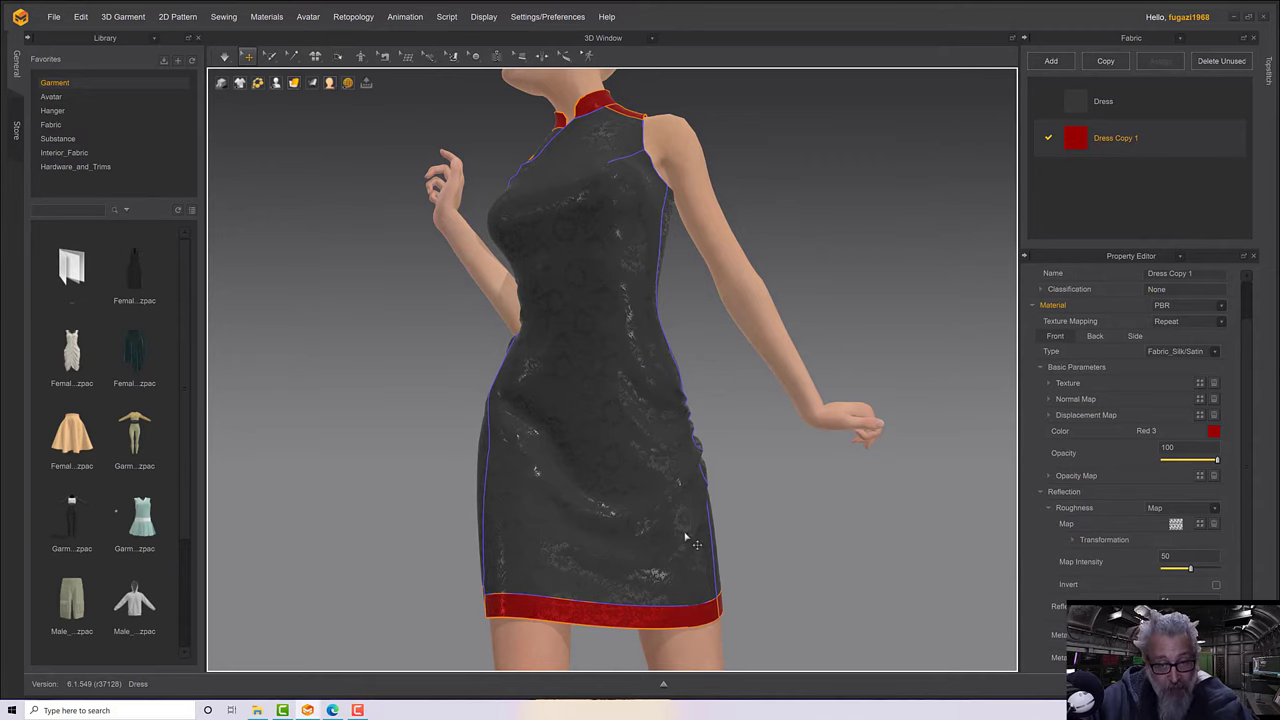
scroll(631, 531, "up", 2)
scroll(633, 532, "down", 5)
middle_click_drag(633, 531, 640, 437)
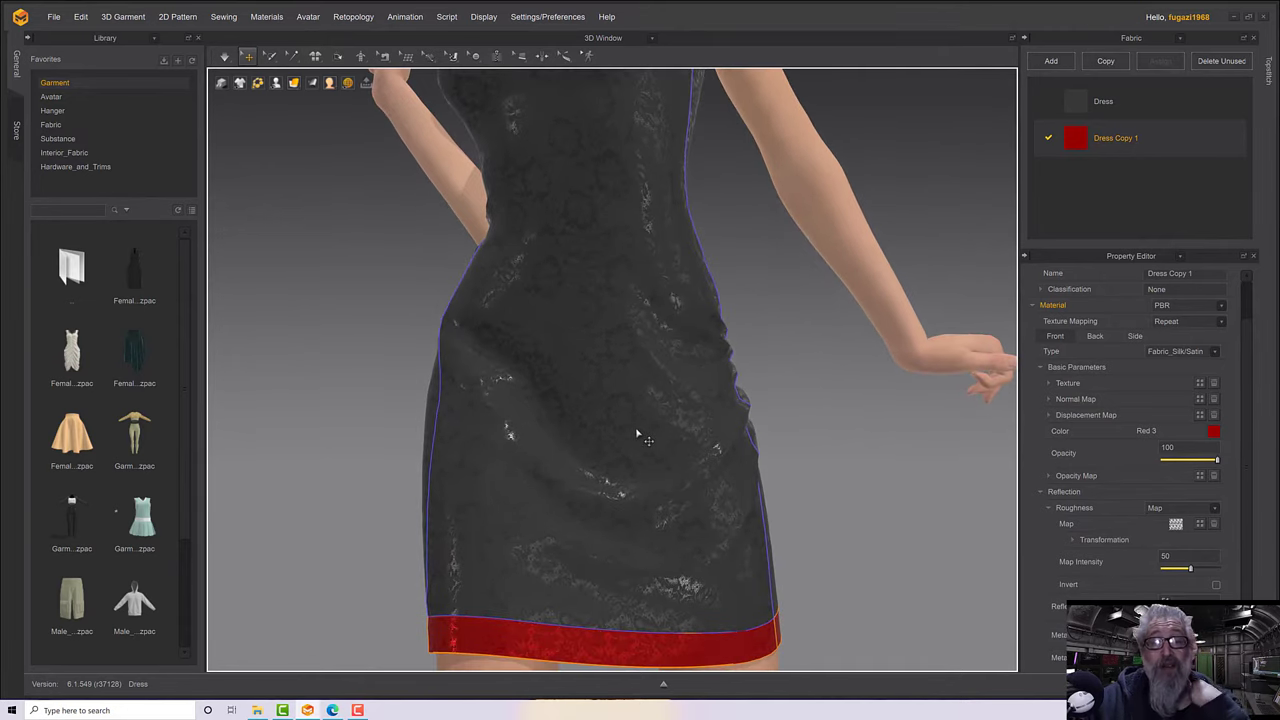
left_click(1216, 585)
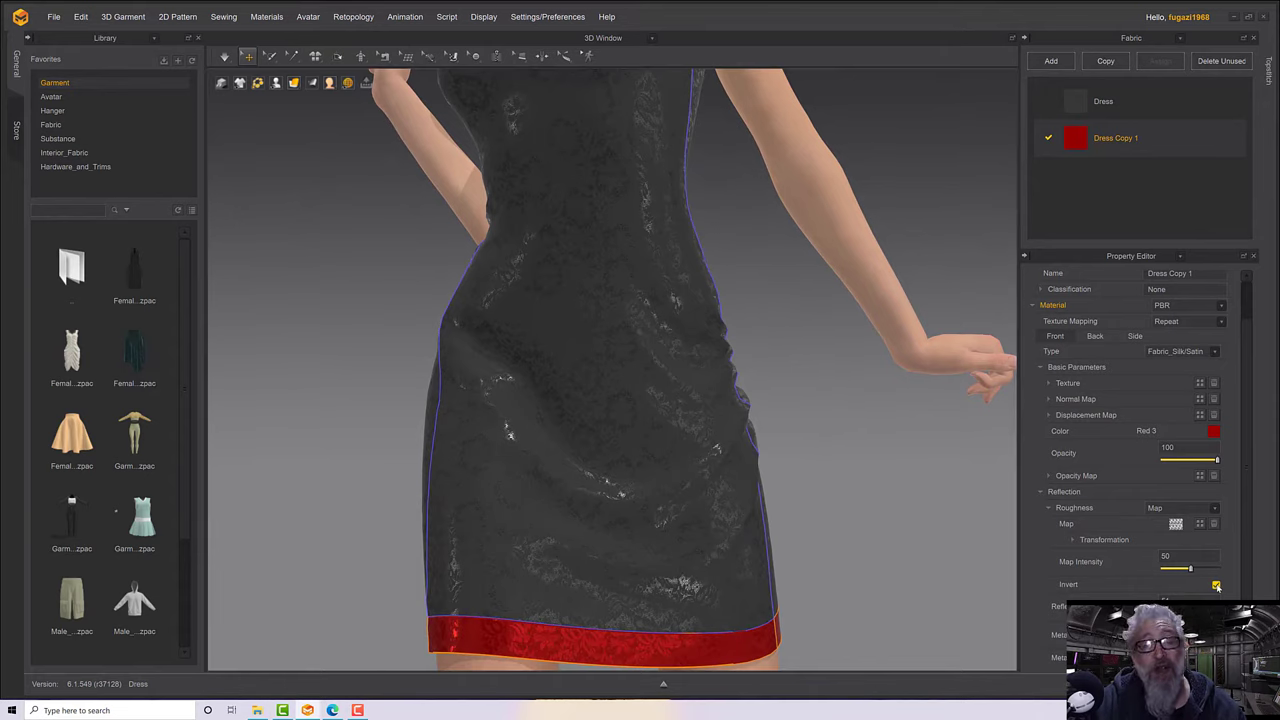
Invert the Dress fabric's roughness map and set its map intensity to 37.
left_click(1095, 101)
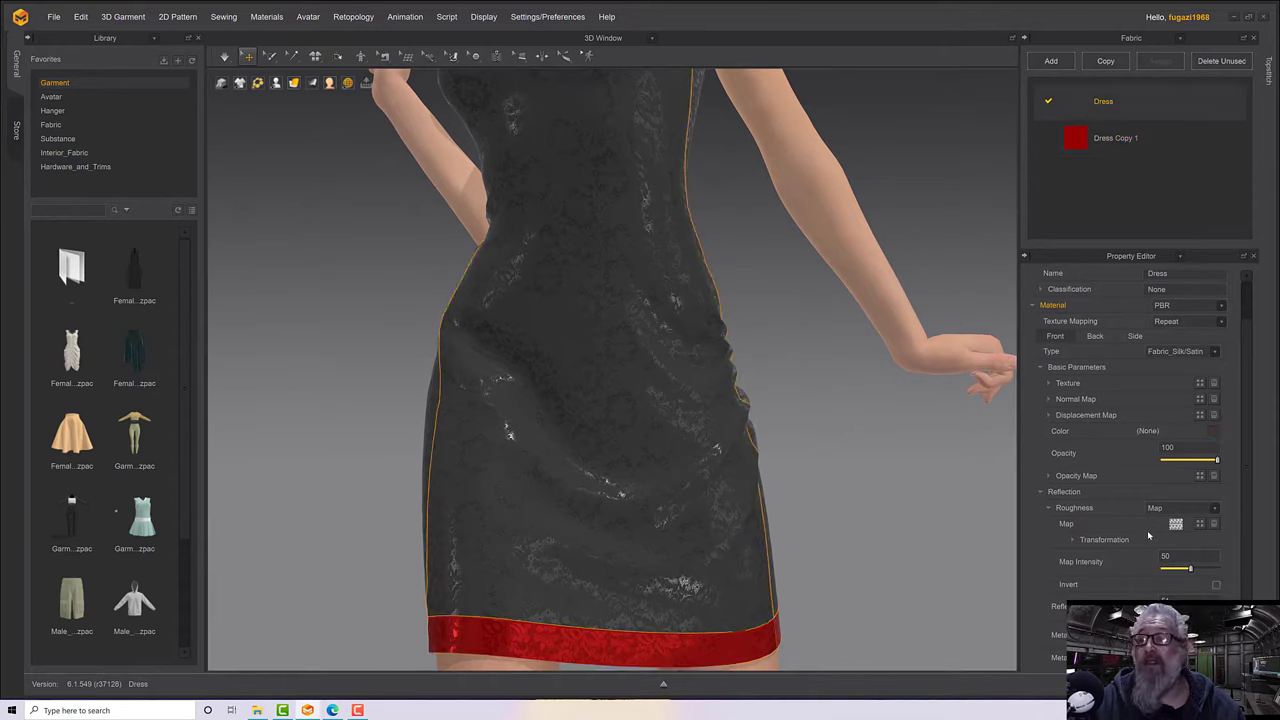
left_click(1215, 586)
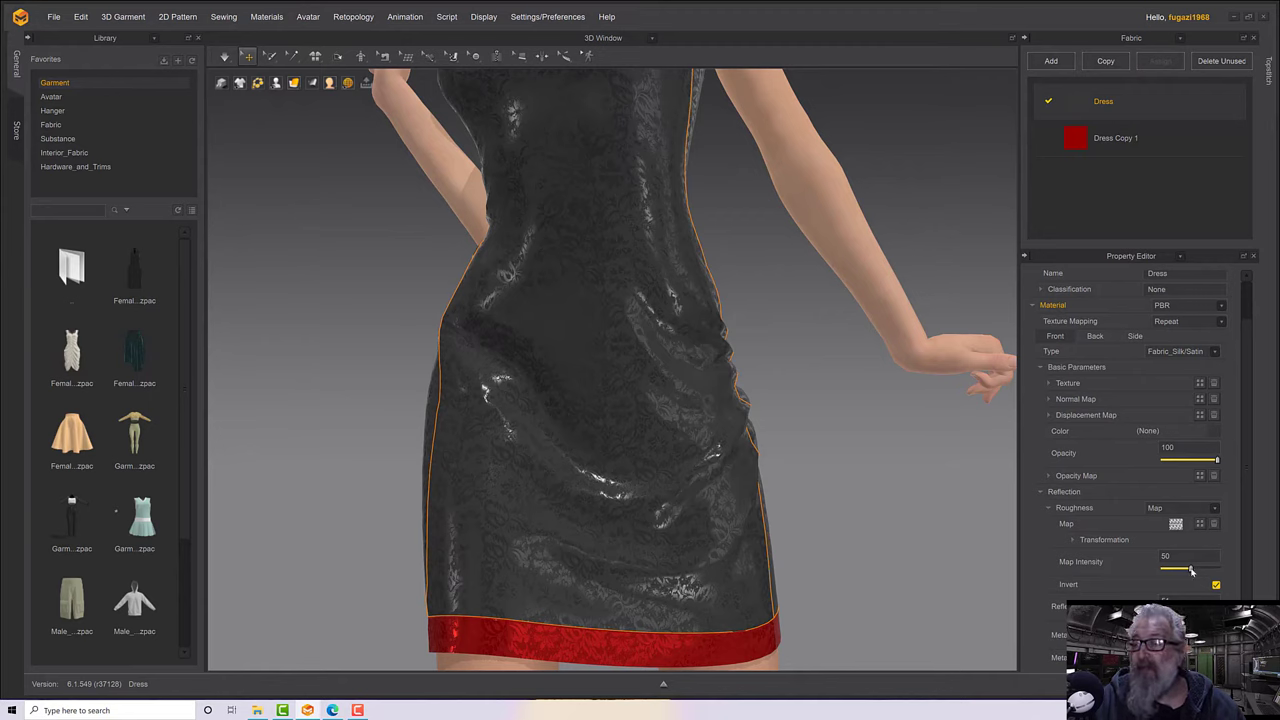
mouse_move(1190, 569)
left_mouse_down()
mouse_move(1172, 569)
mouse_move(1216, 569)
mouse_move(1184, 570)
left_mouse_up()
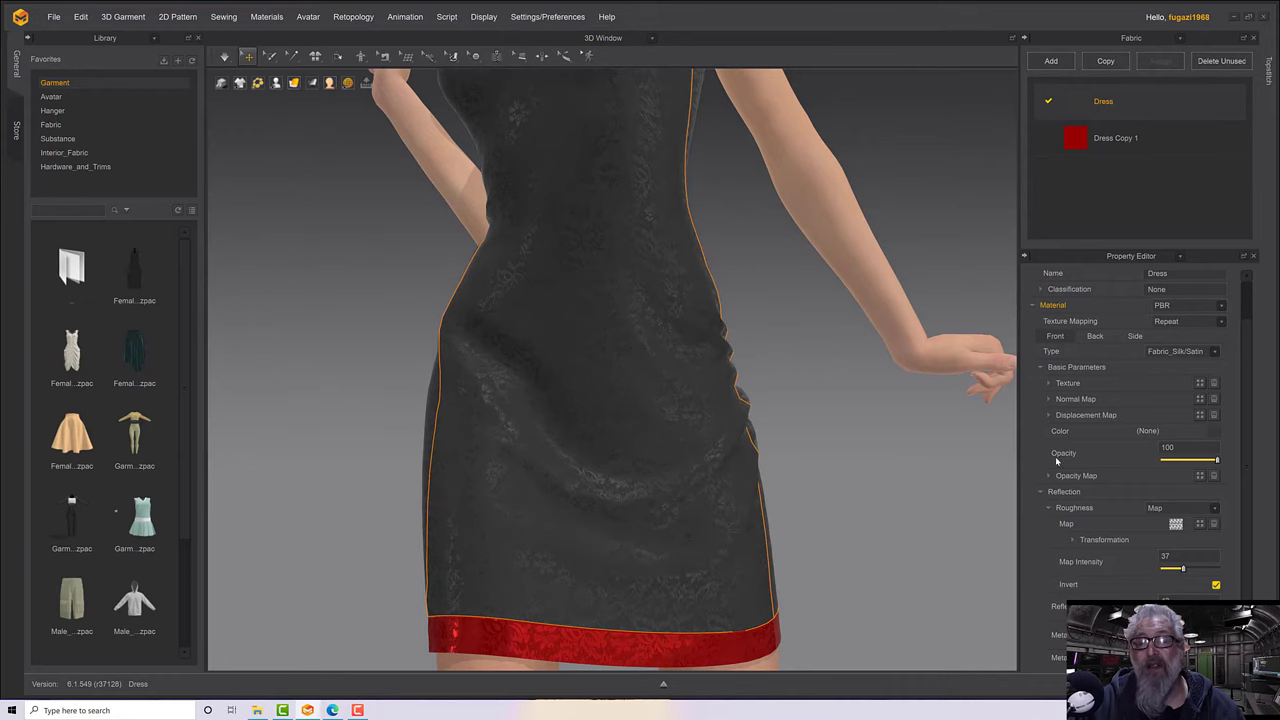
Examine the lace-patterned dress on the posed avatar from the side slit and the front.
scroll(674, 520, "down", 4)
right_click_drag(674, 520, 788, 521)
scroll(788, 522, "up", 3)
middle_click_drag(818, 500, 828, 517)
scroll(827, 517, "down", 3)
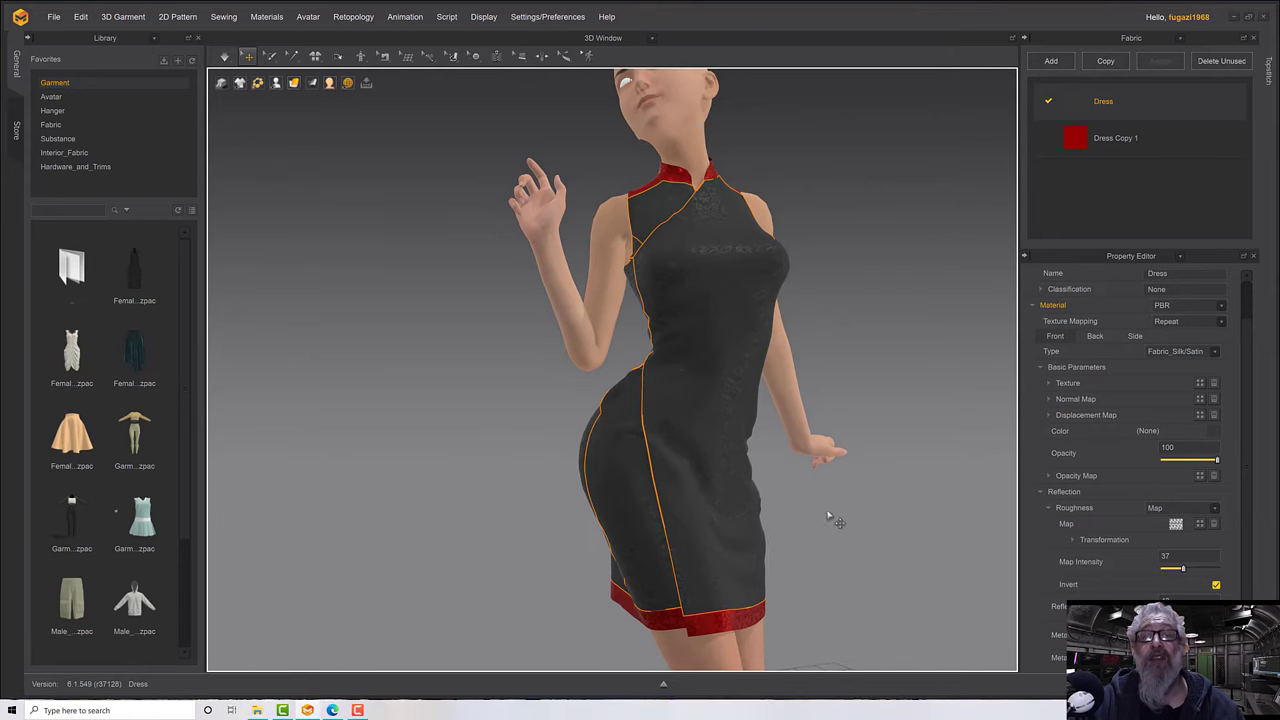
right_click_drag(831, 517, 880, 514)
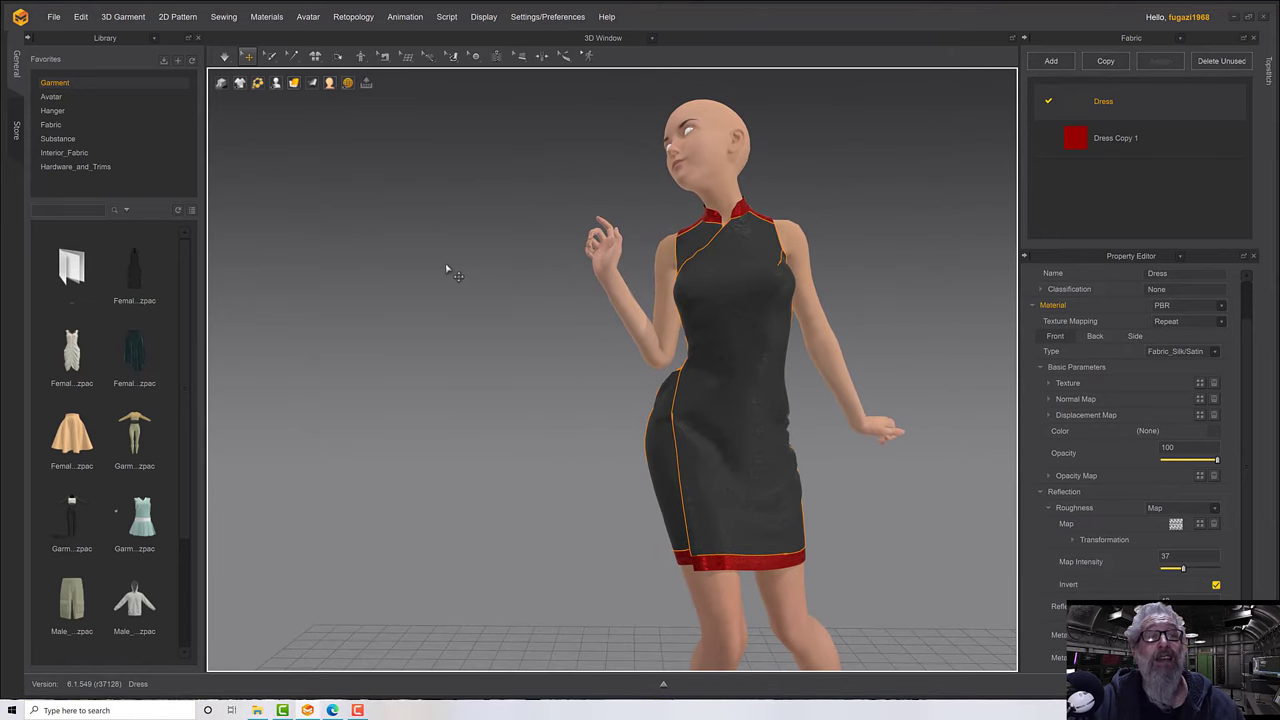